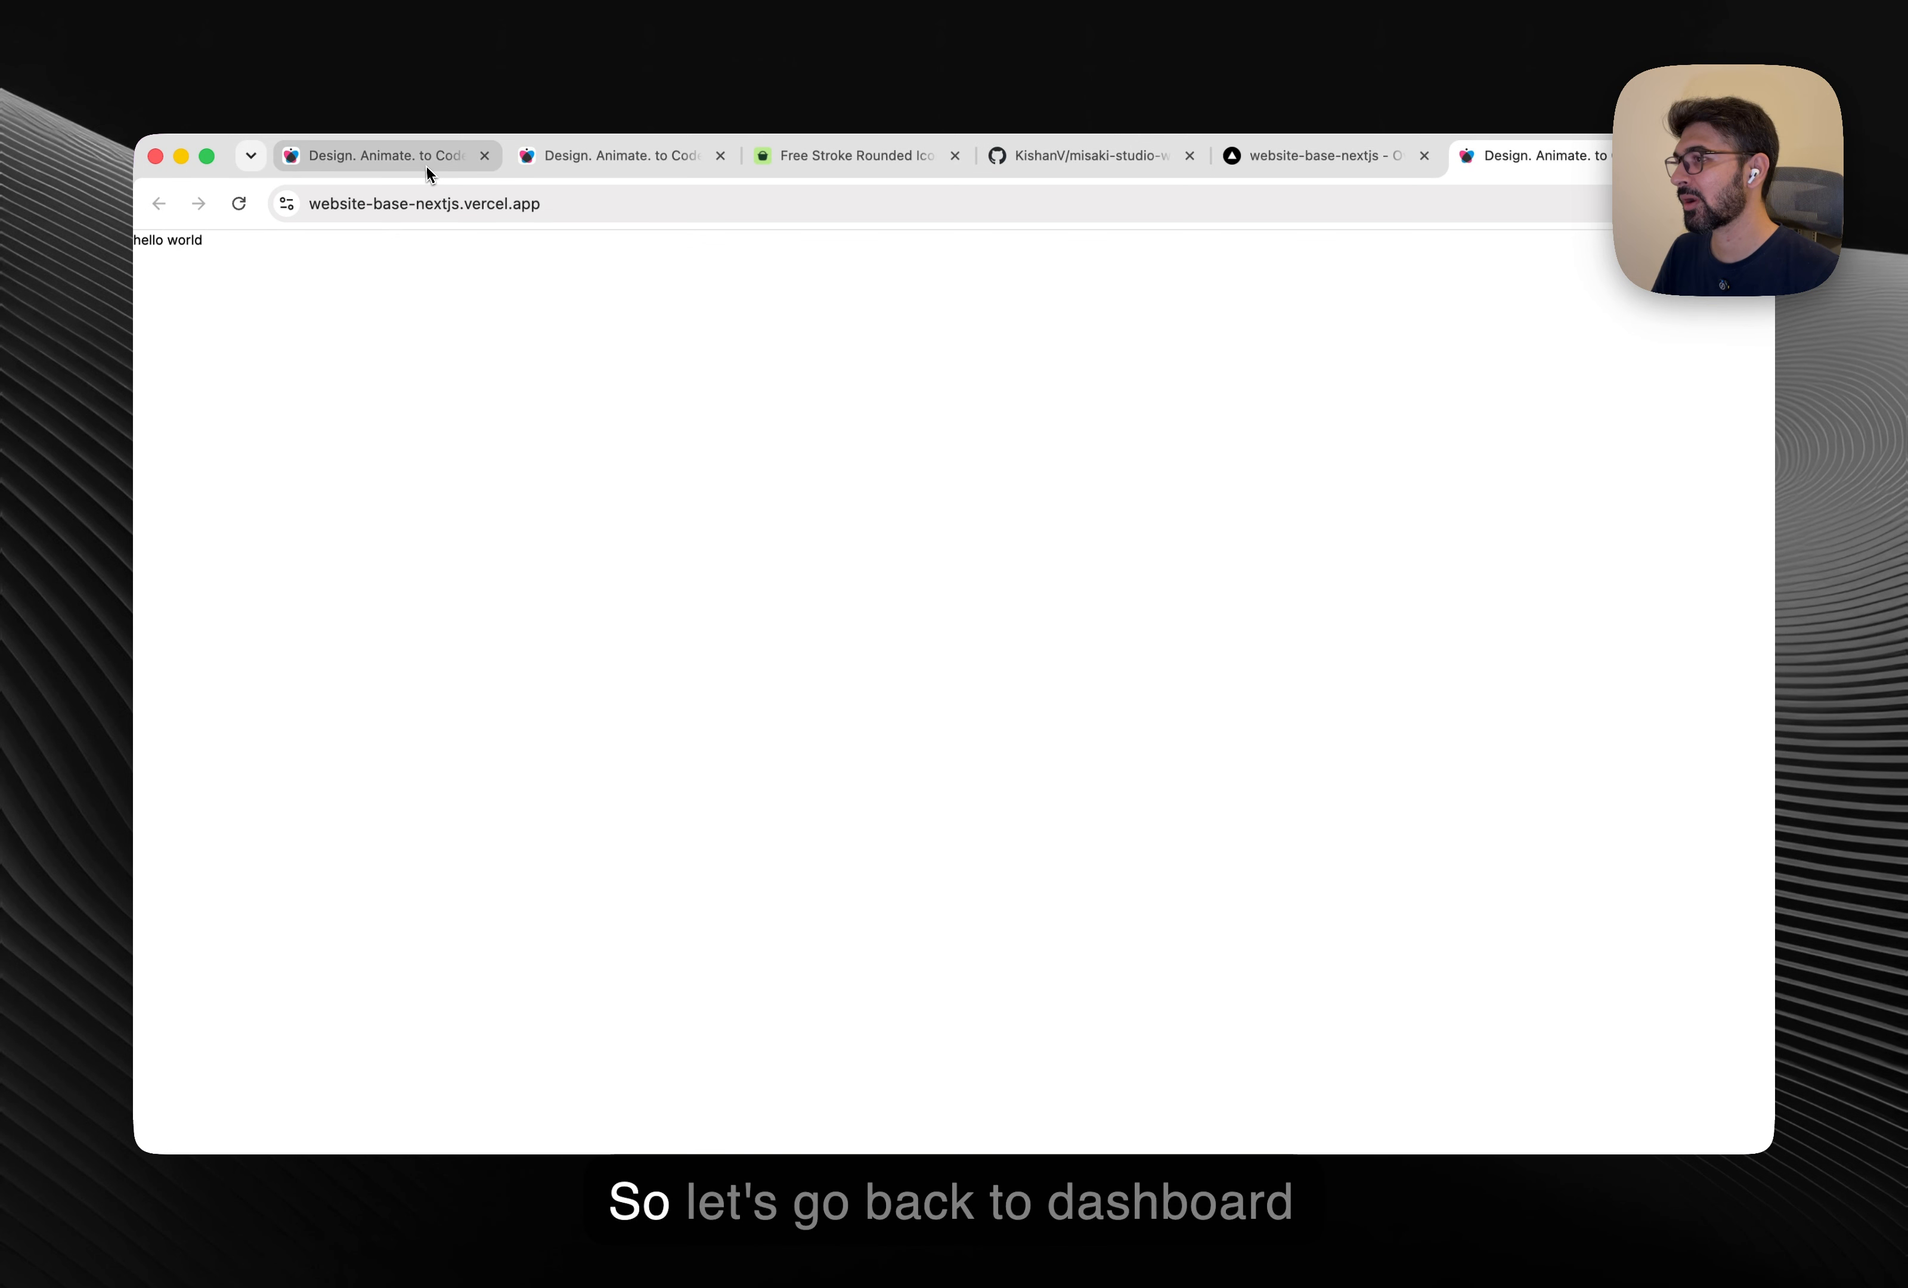
# Create a new project named Demo from the dashboard and open it.
pyautogui.click(426, 170)
pyautogui.click(1681, 304)
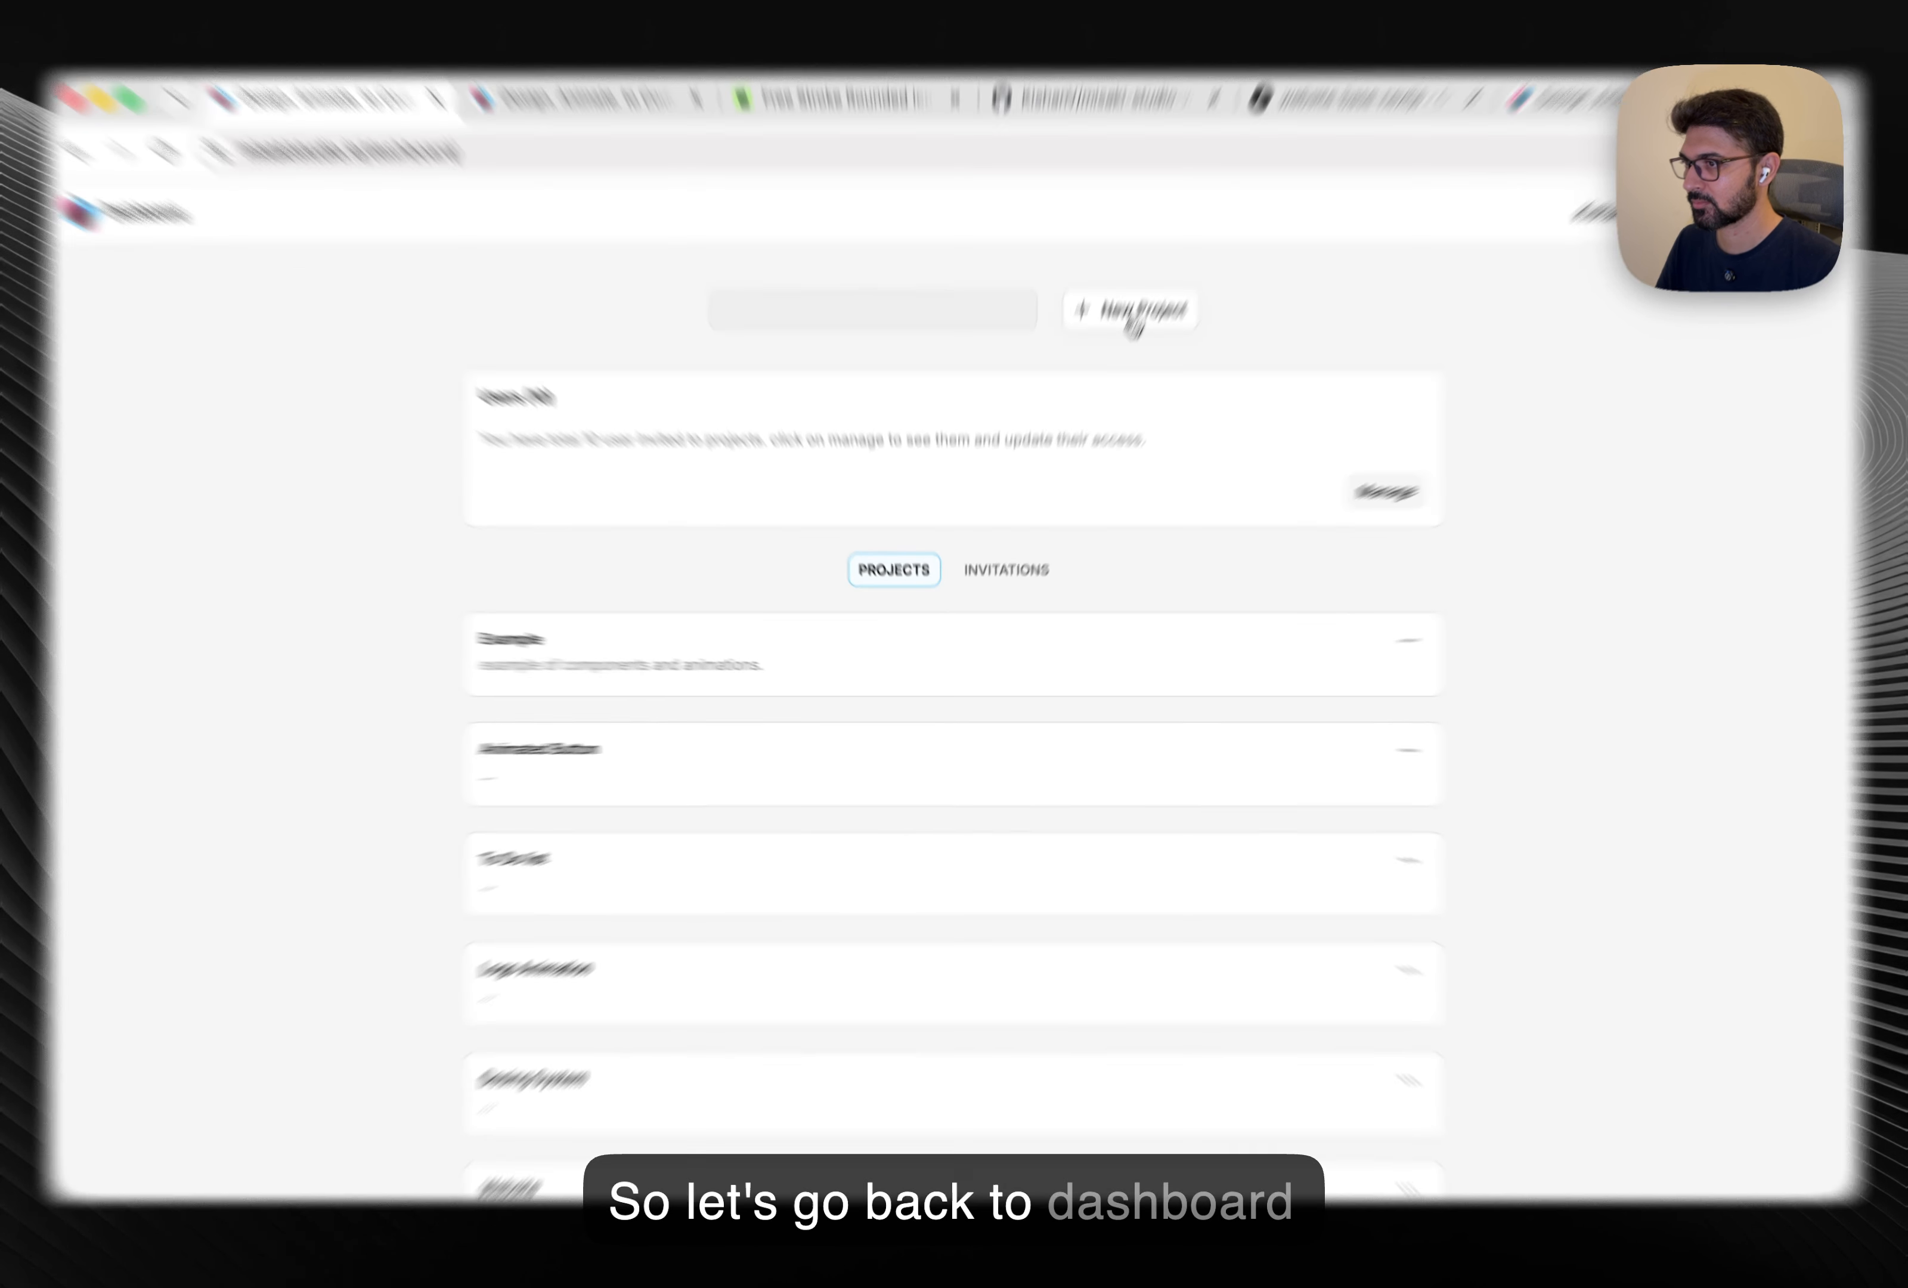
pyautogui.click(1124, 349)
pyautogui.write('Demo')
pyautogui.press('Tab')
pyautogui.write('....')
pyautogui.click(985, 920)
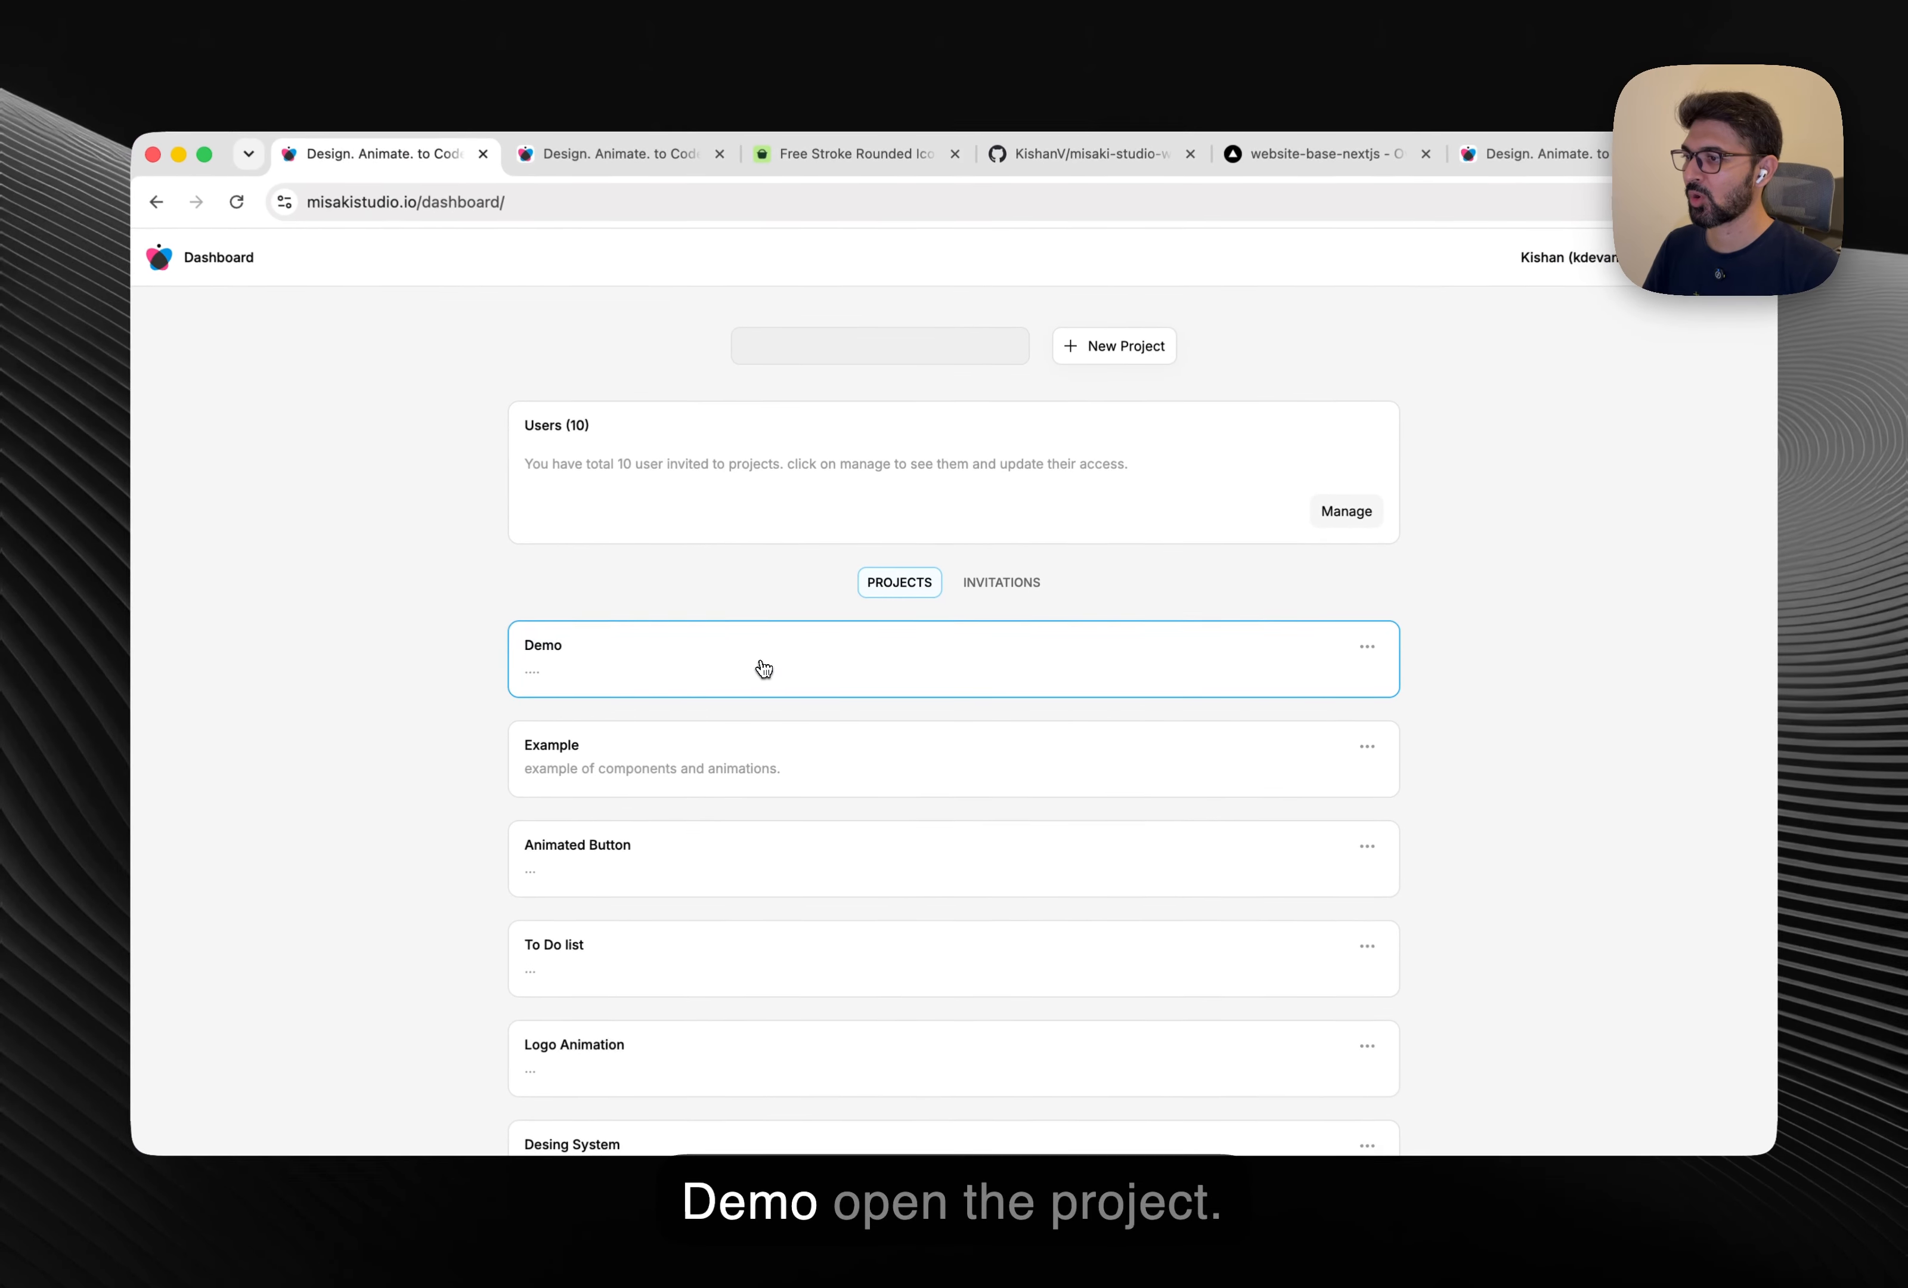
pyautogui.click(692, 654)
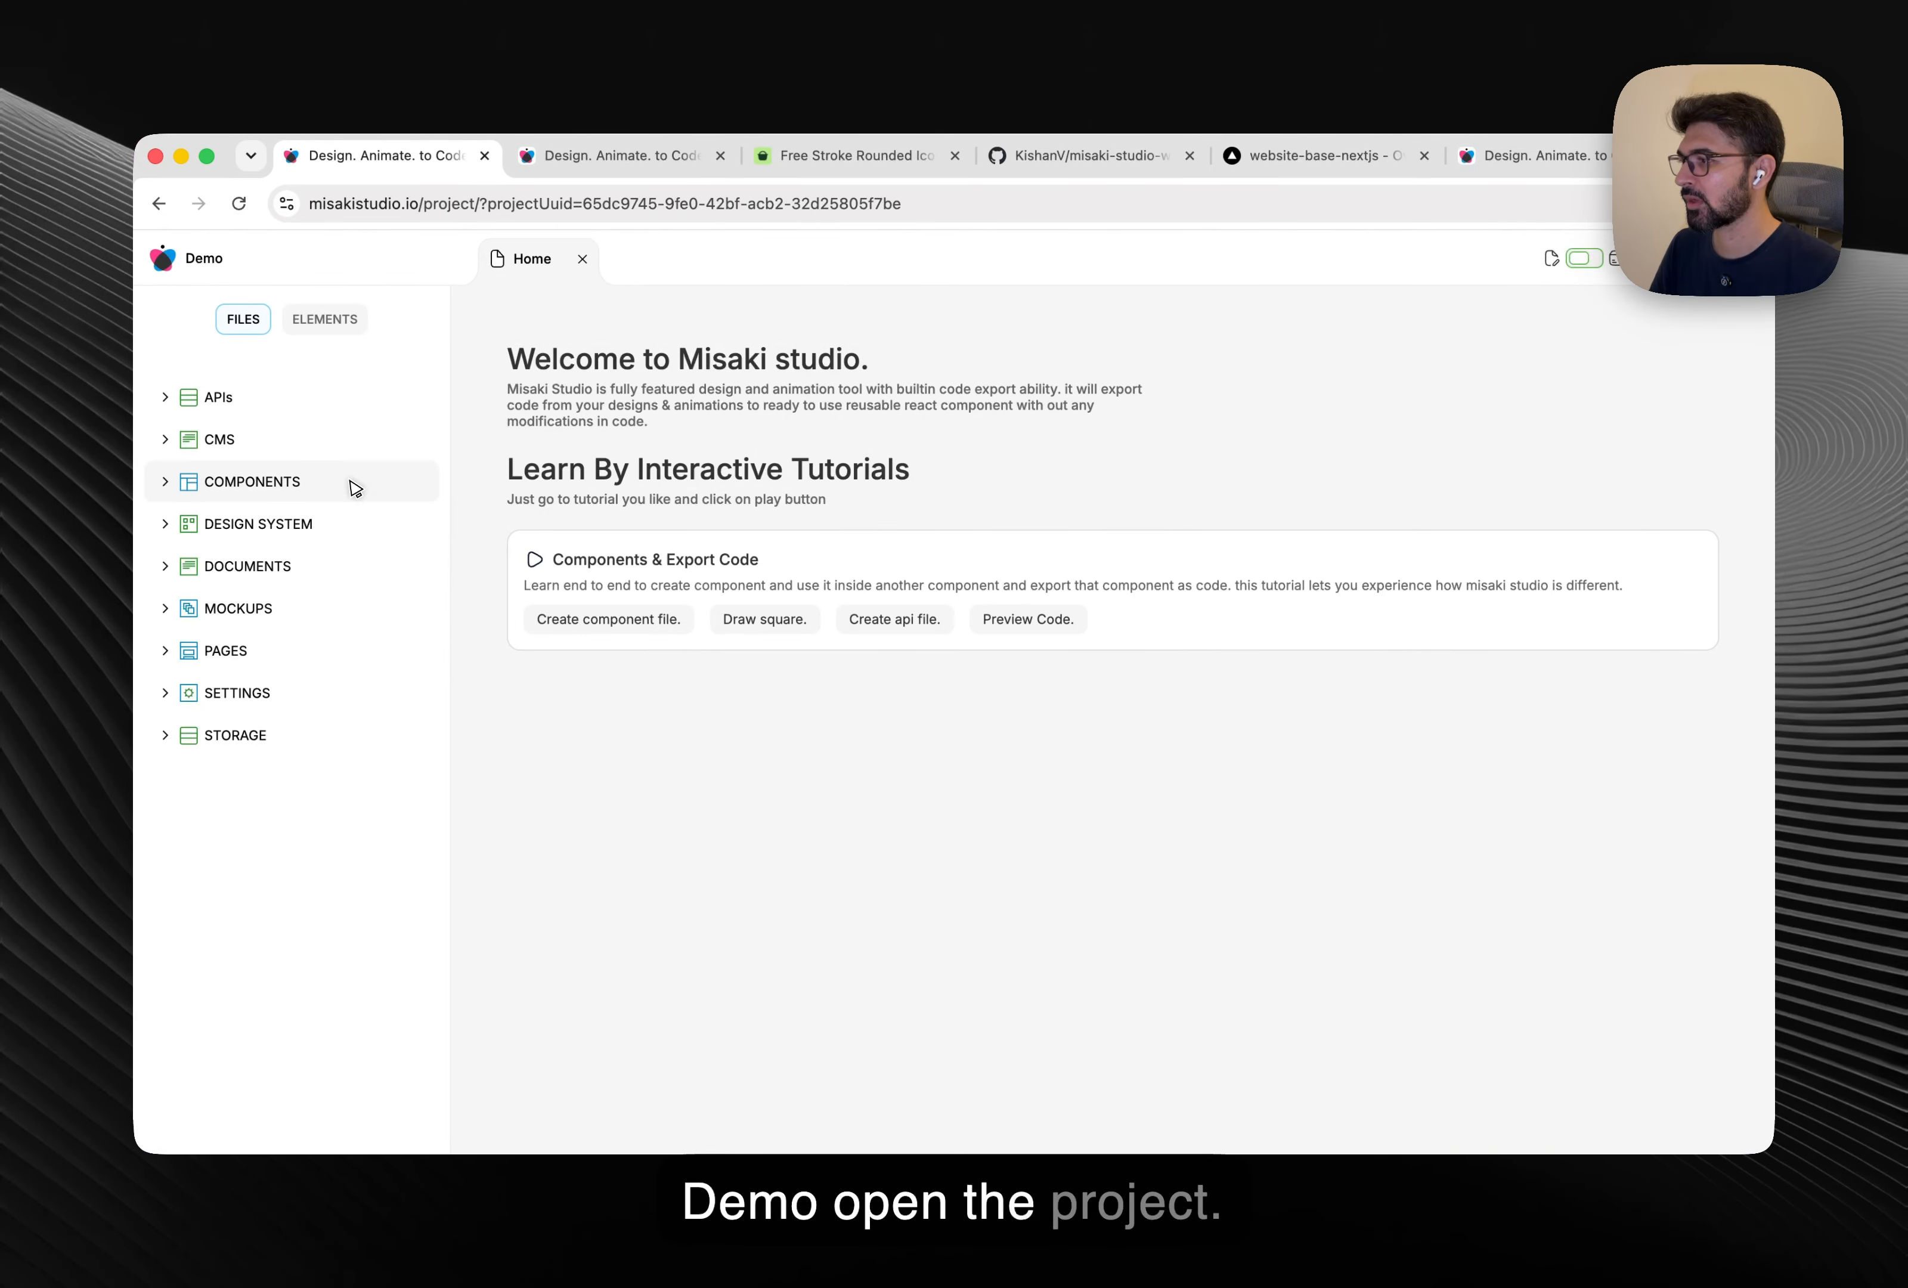
# Add a file named Slider under Components/Atoms and open it.
pyautogui.click(355, 488)
pyautogui.rightClick(362, 516)
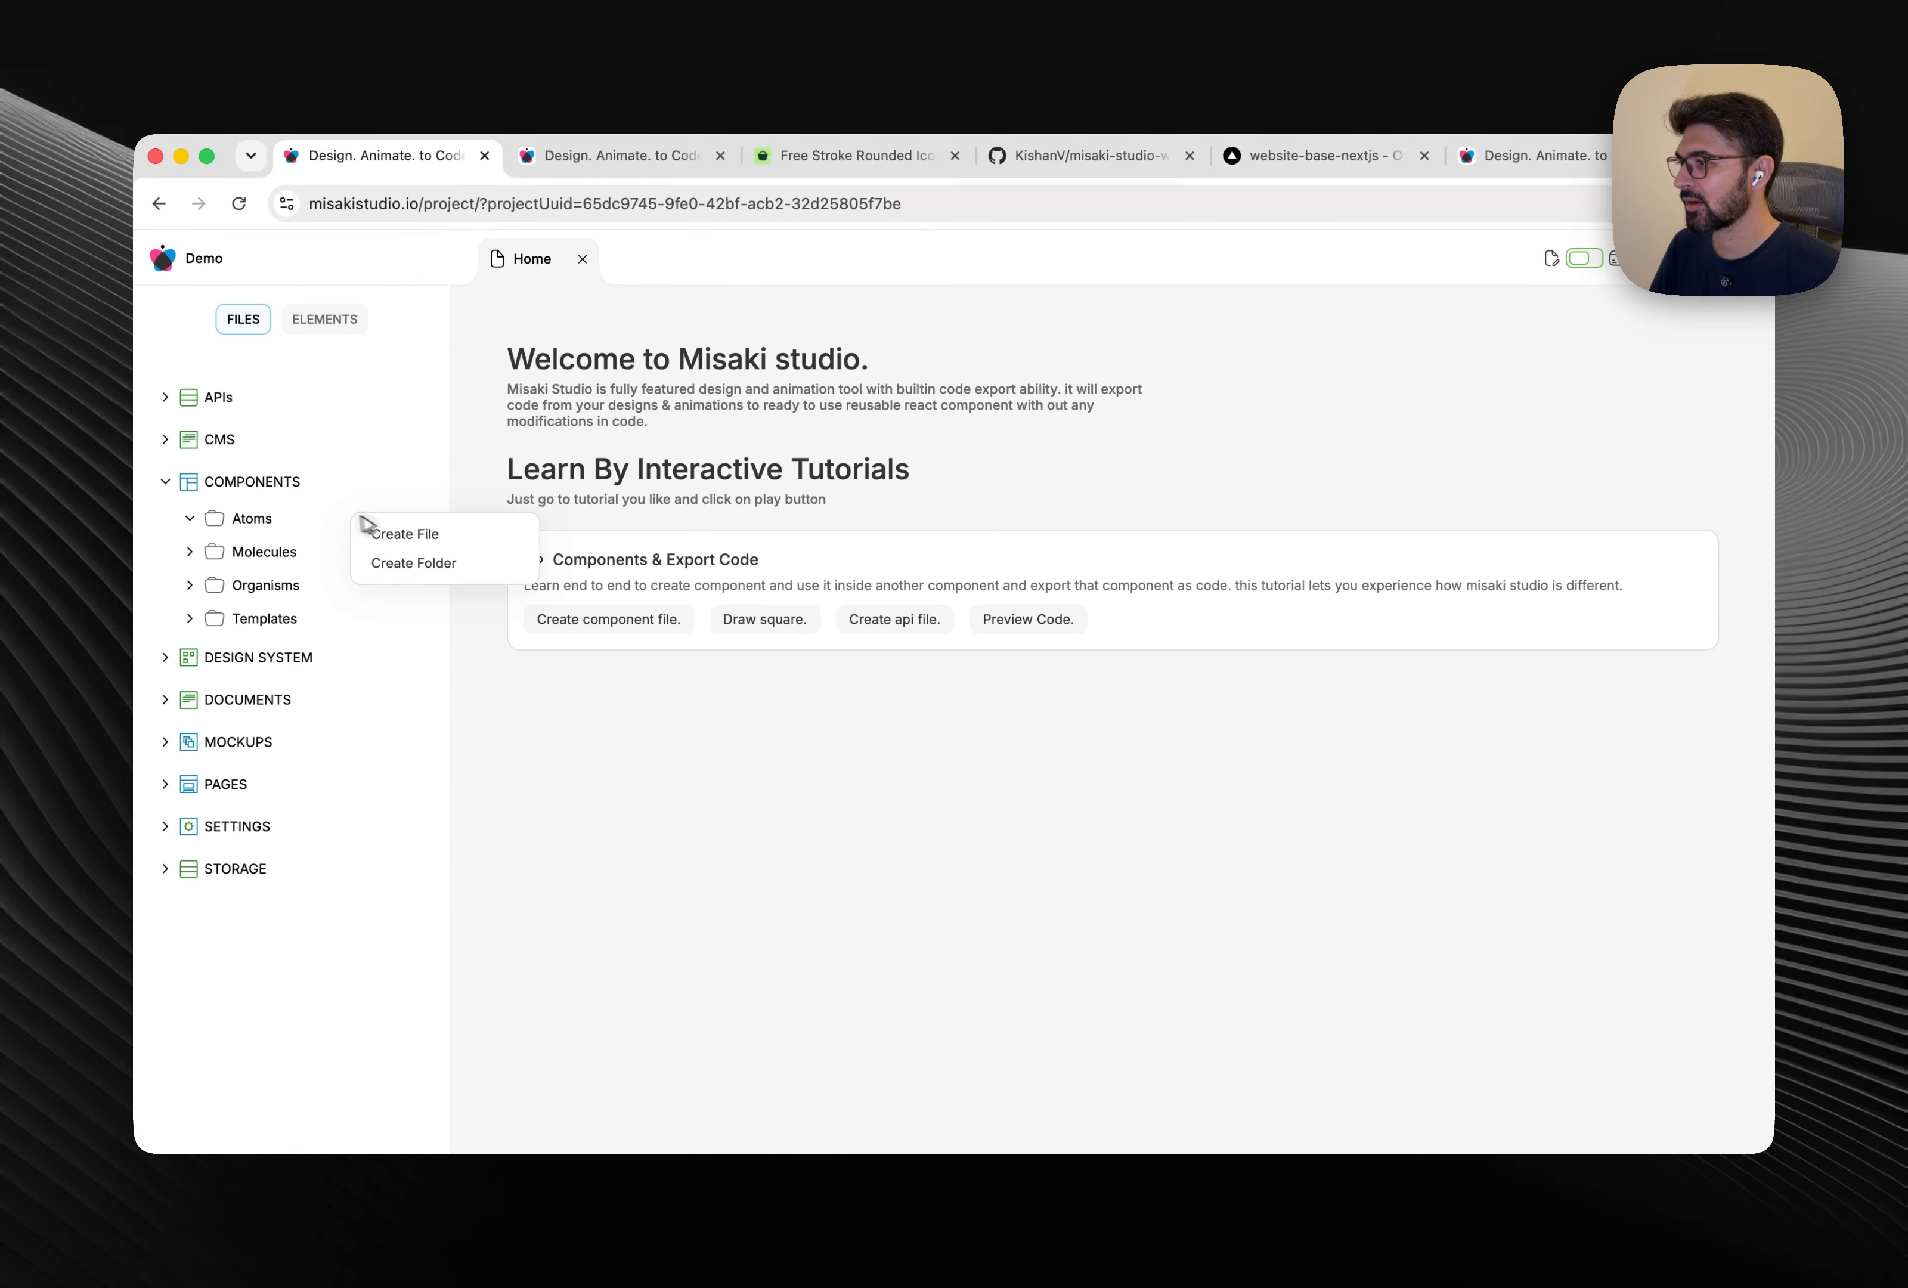
pyautogui.click(410, 526)
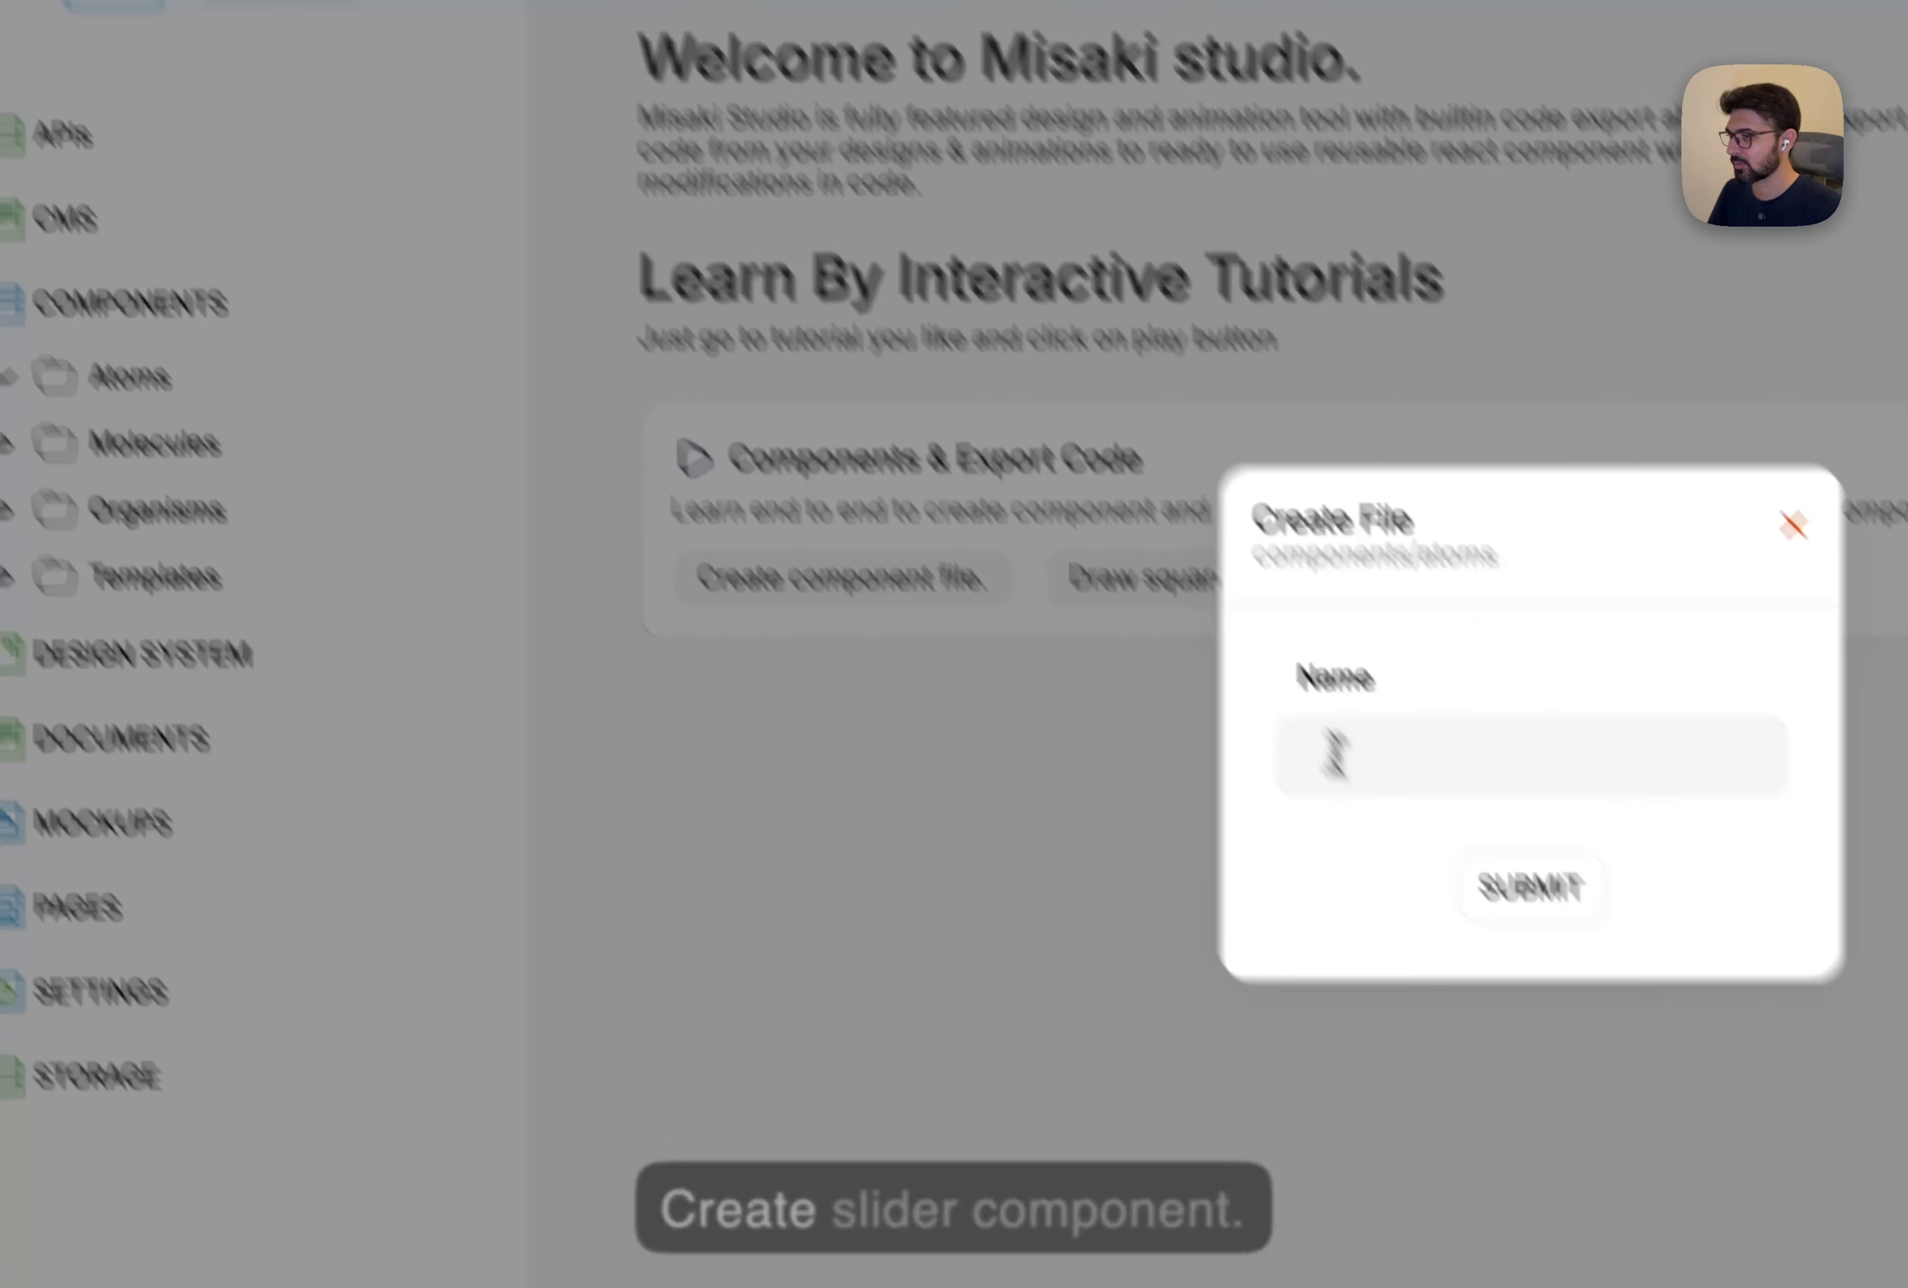
pyautogui.click(1336, 751)
pyautogui.write('Sli')
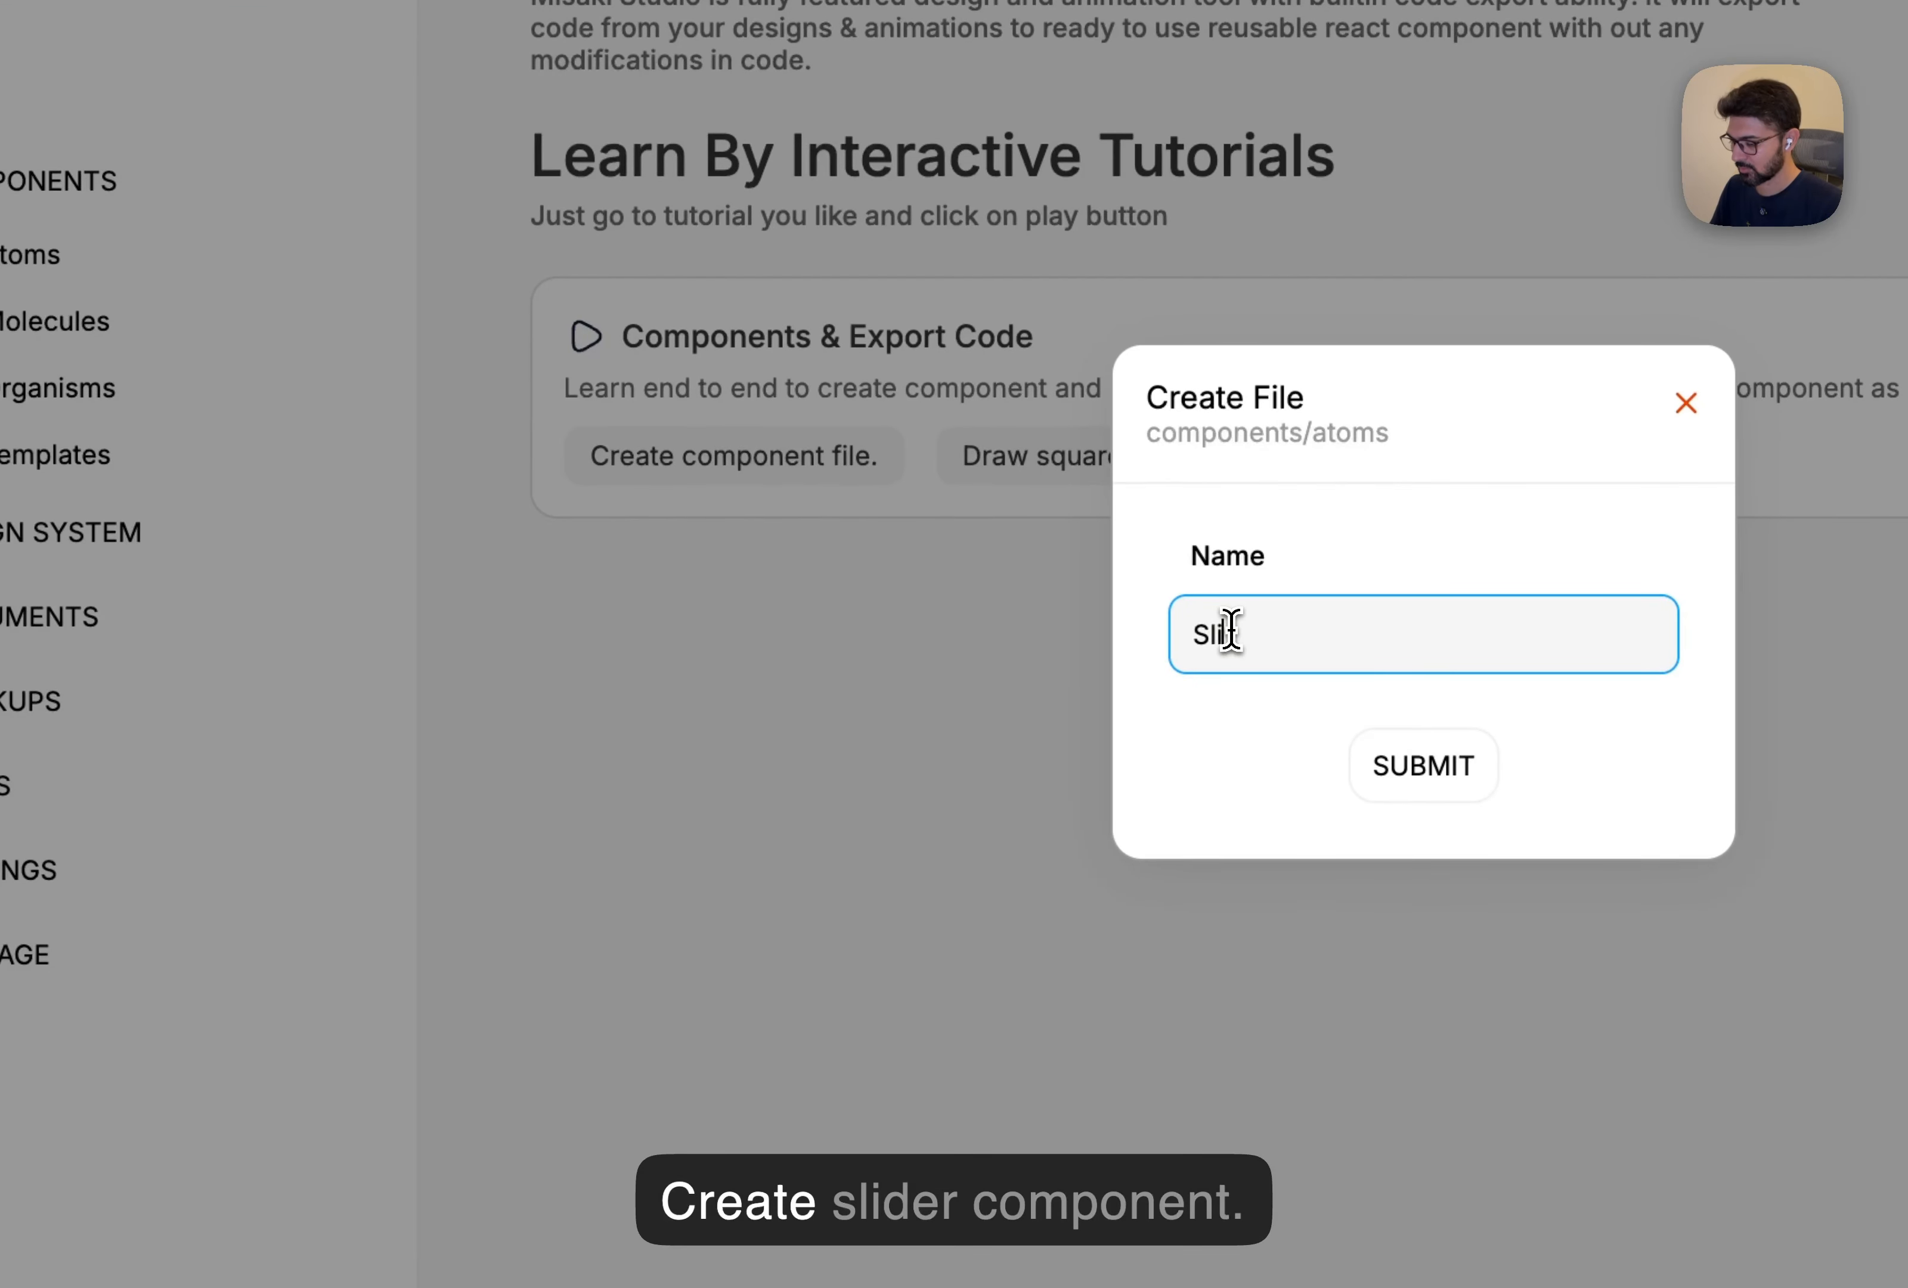
pyautogui.write('der.')
pyautogui.press('BackSpace')
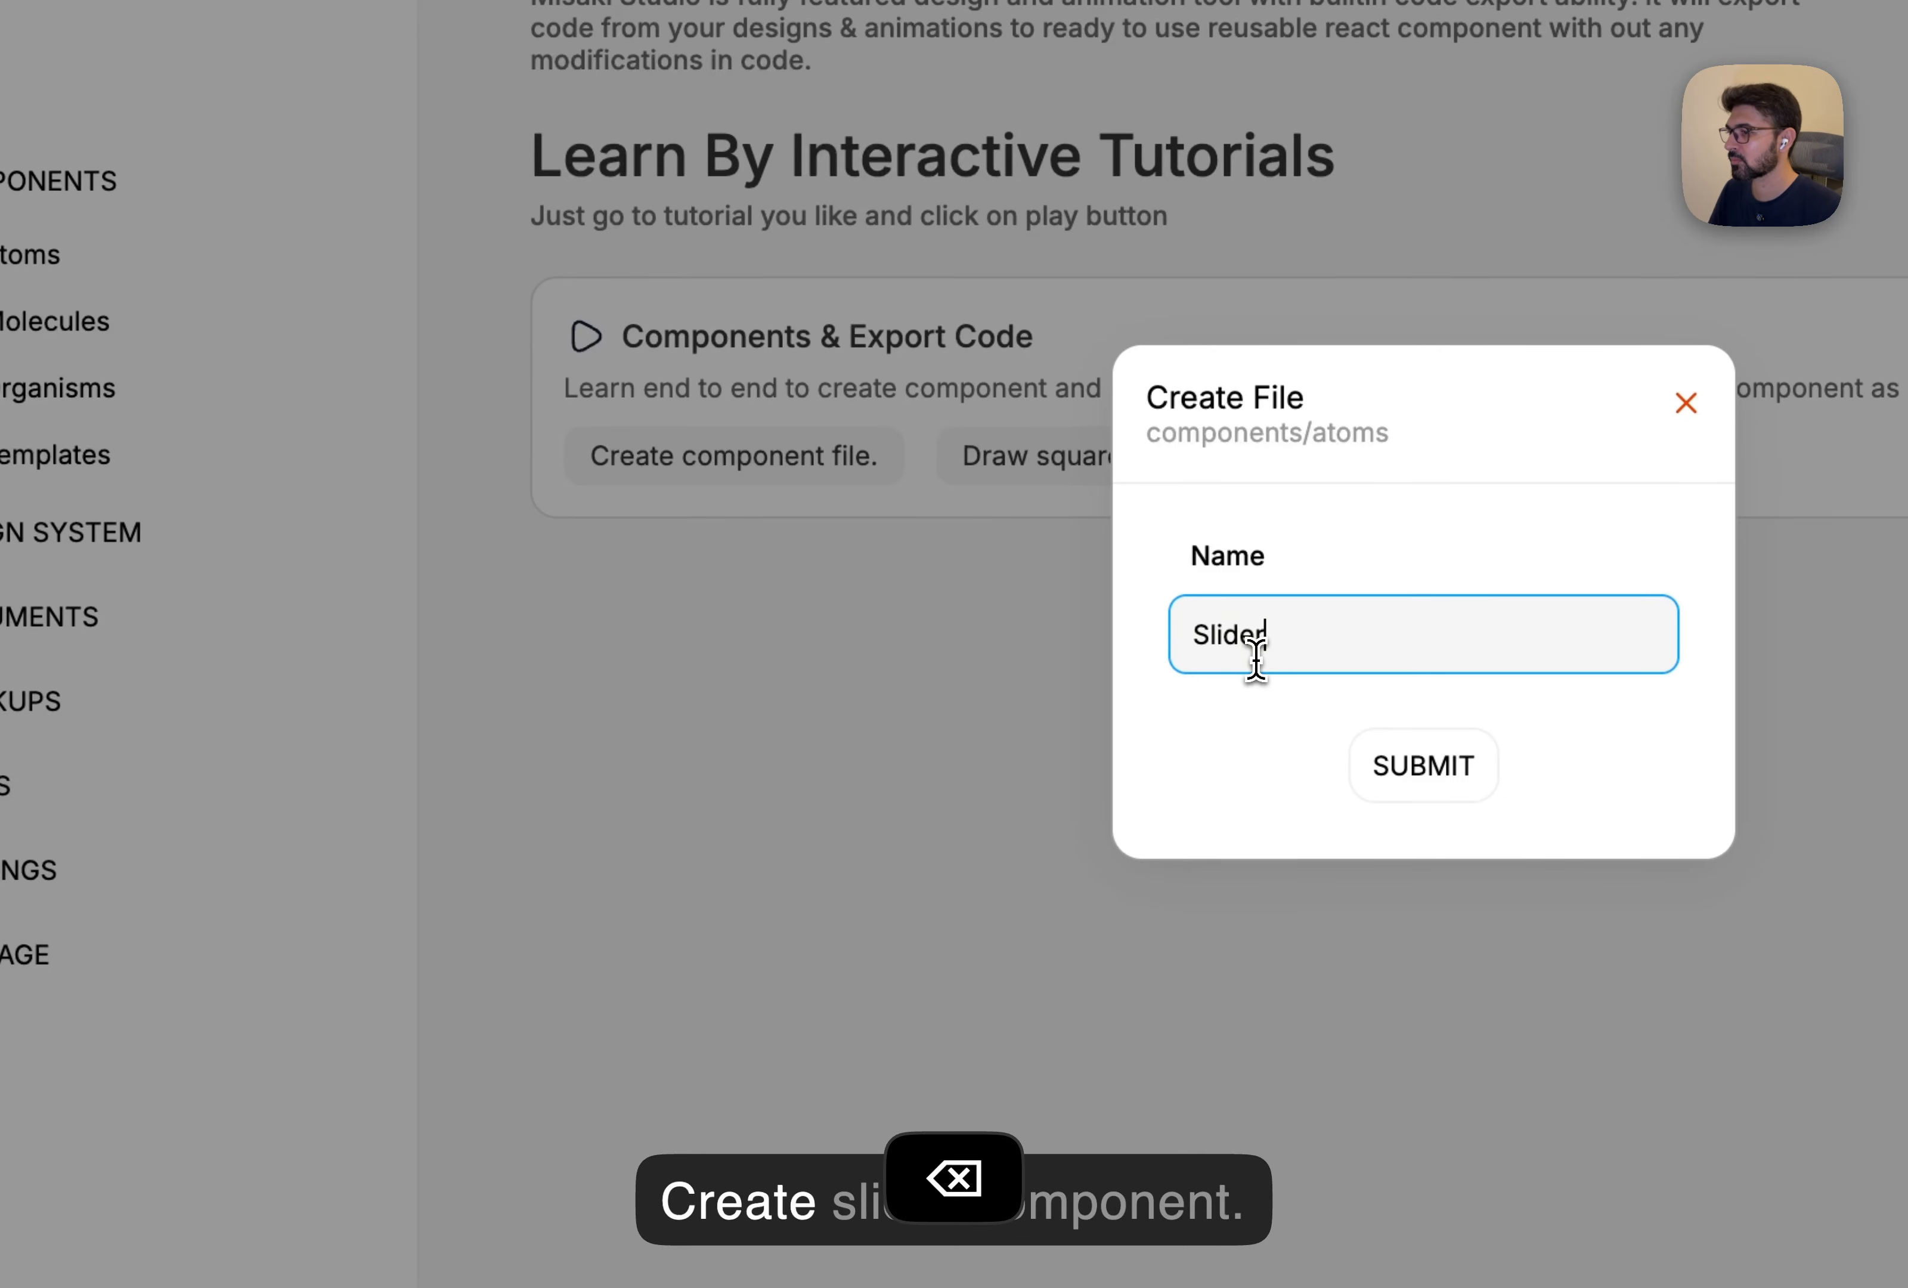
pyautogui.click(1355, 744)
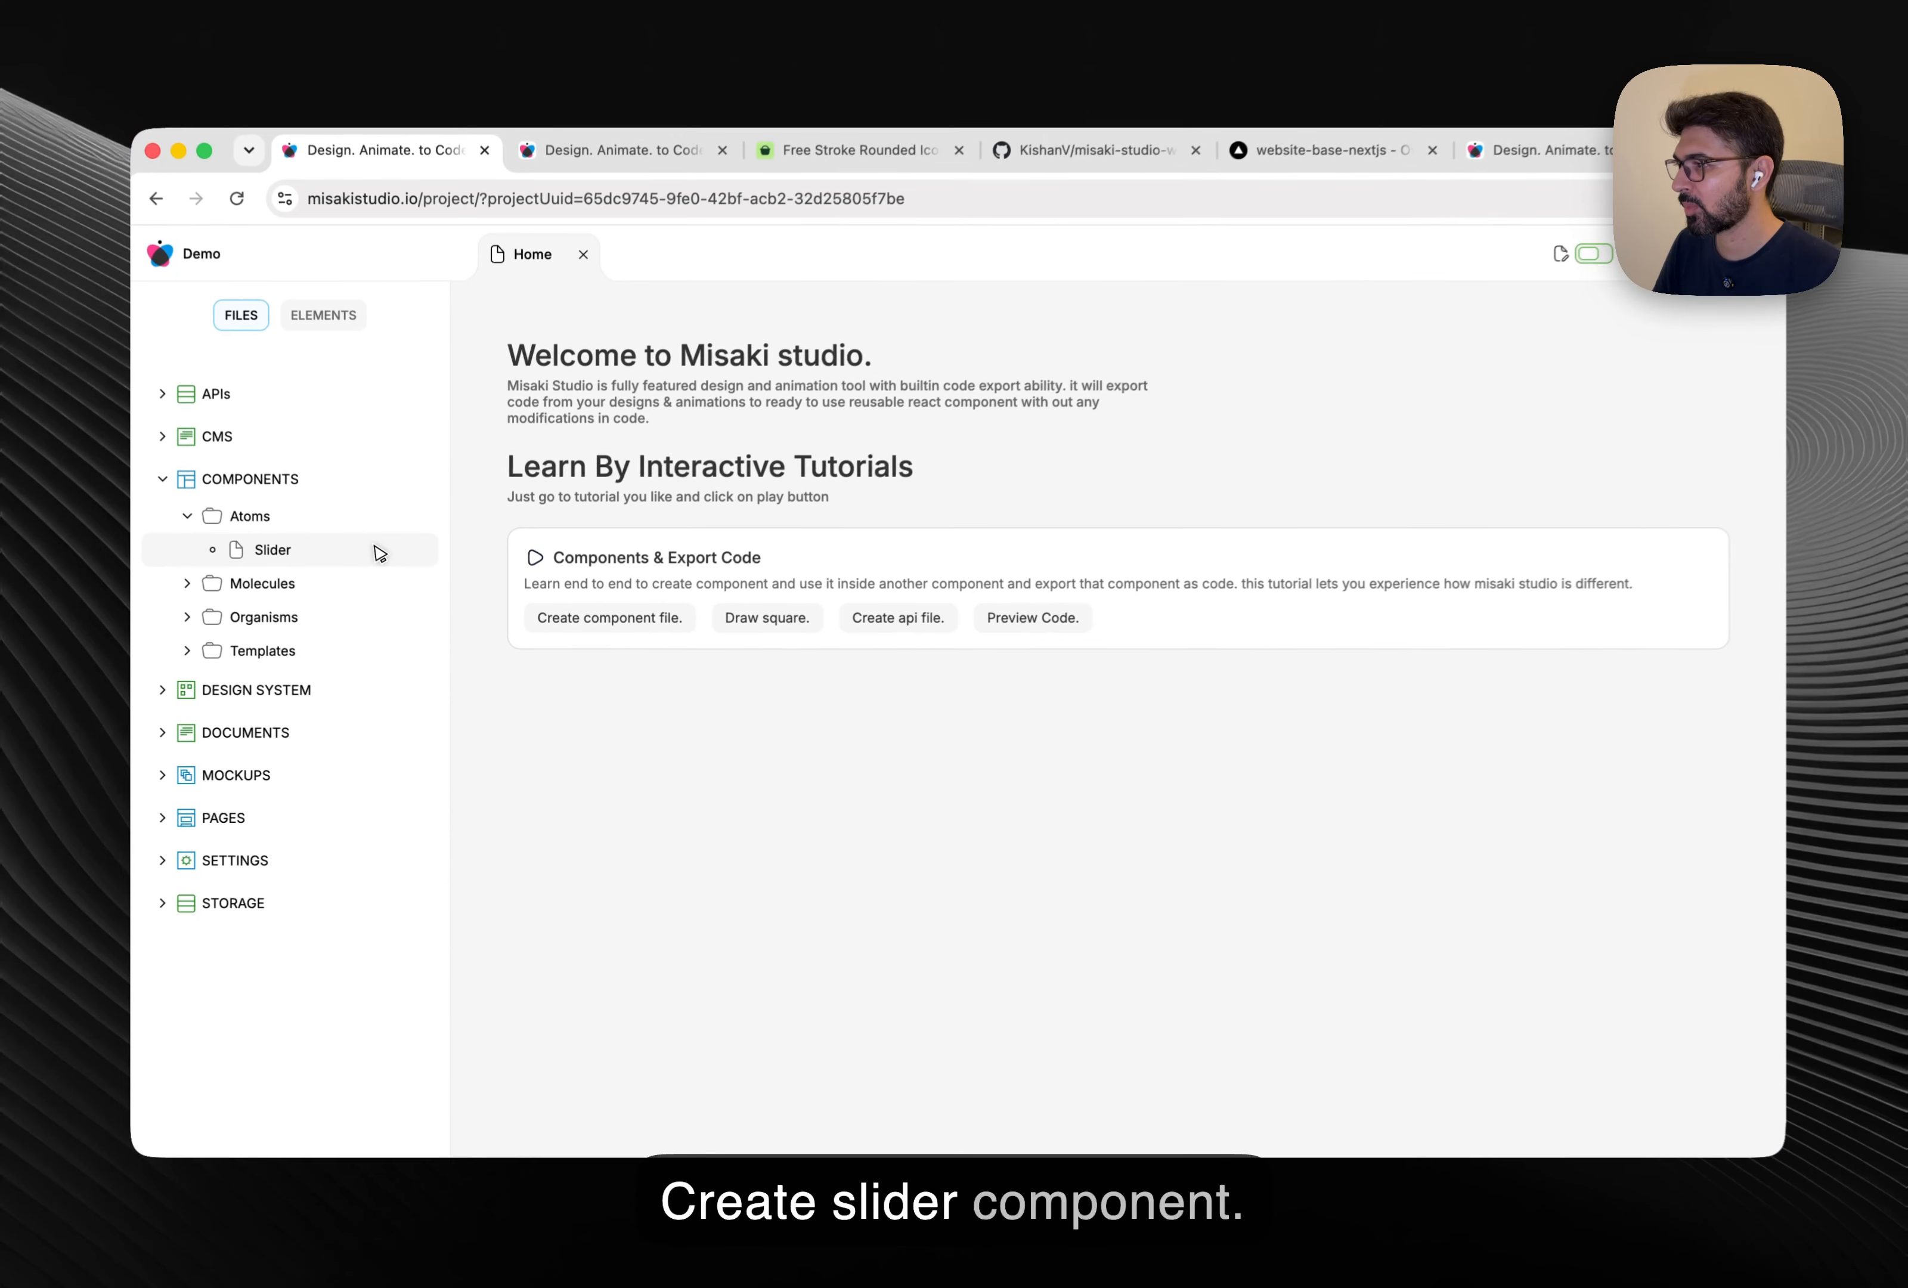
pyautogui.click(262, 309)
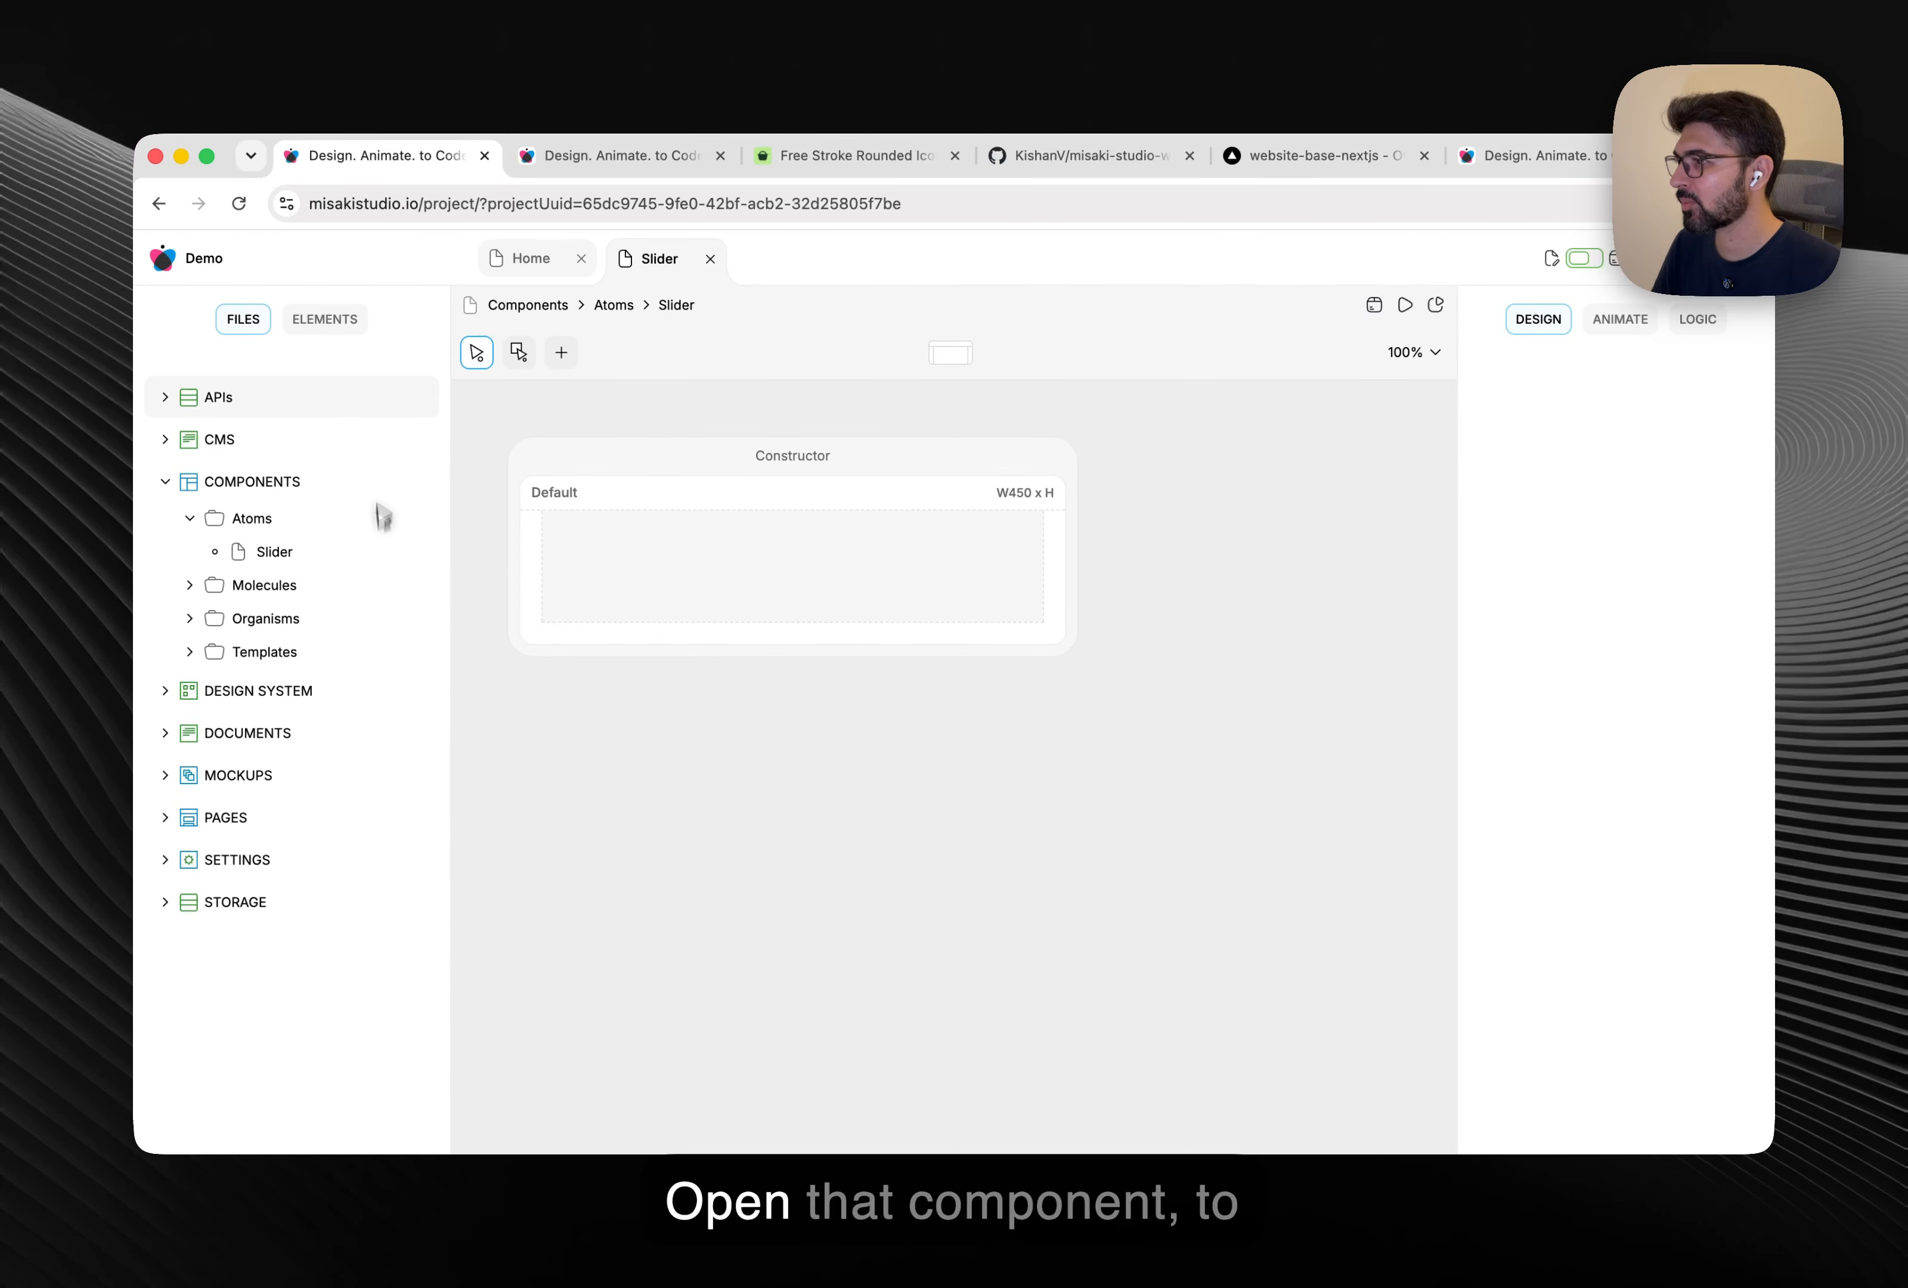
# Set the Default frame to width 350 and a fixed height of 200.
pyautogui.click(351, 329)
pyautogui.click(161, 393)
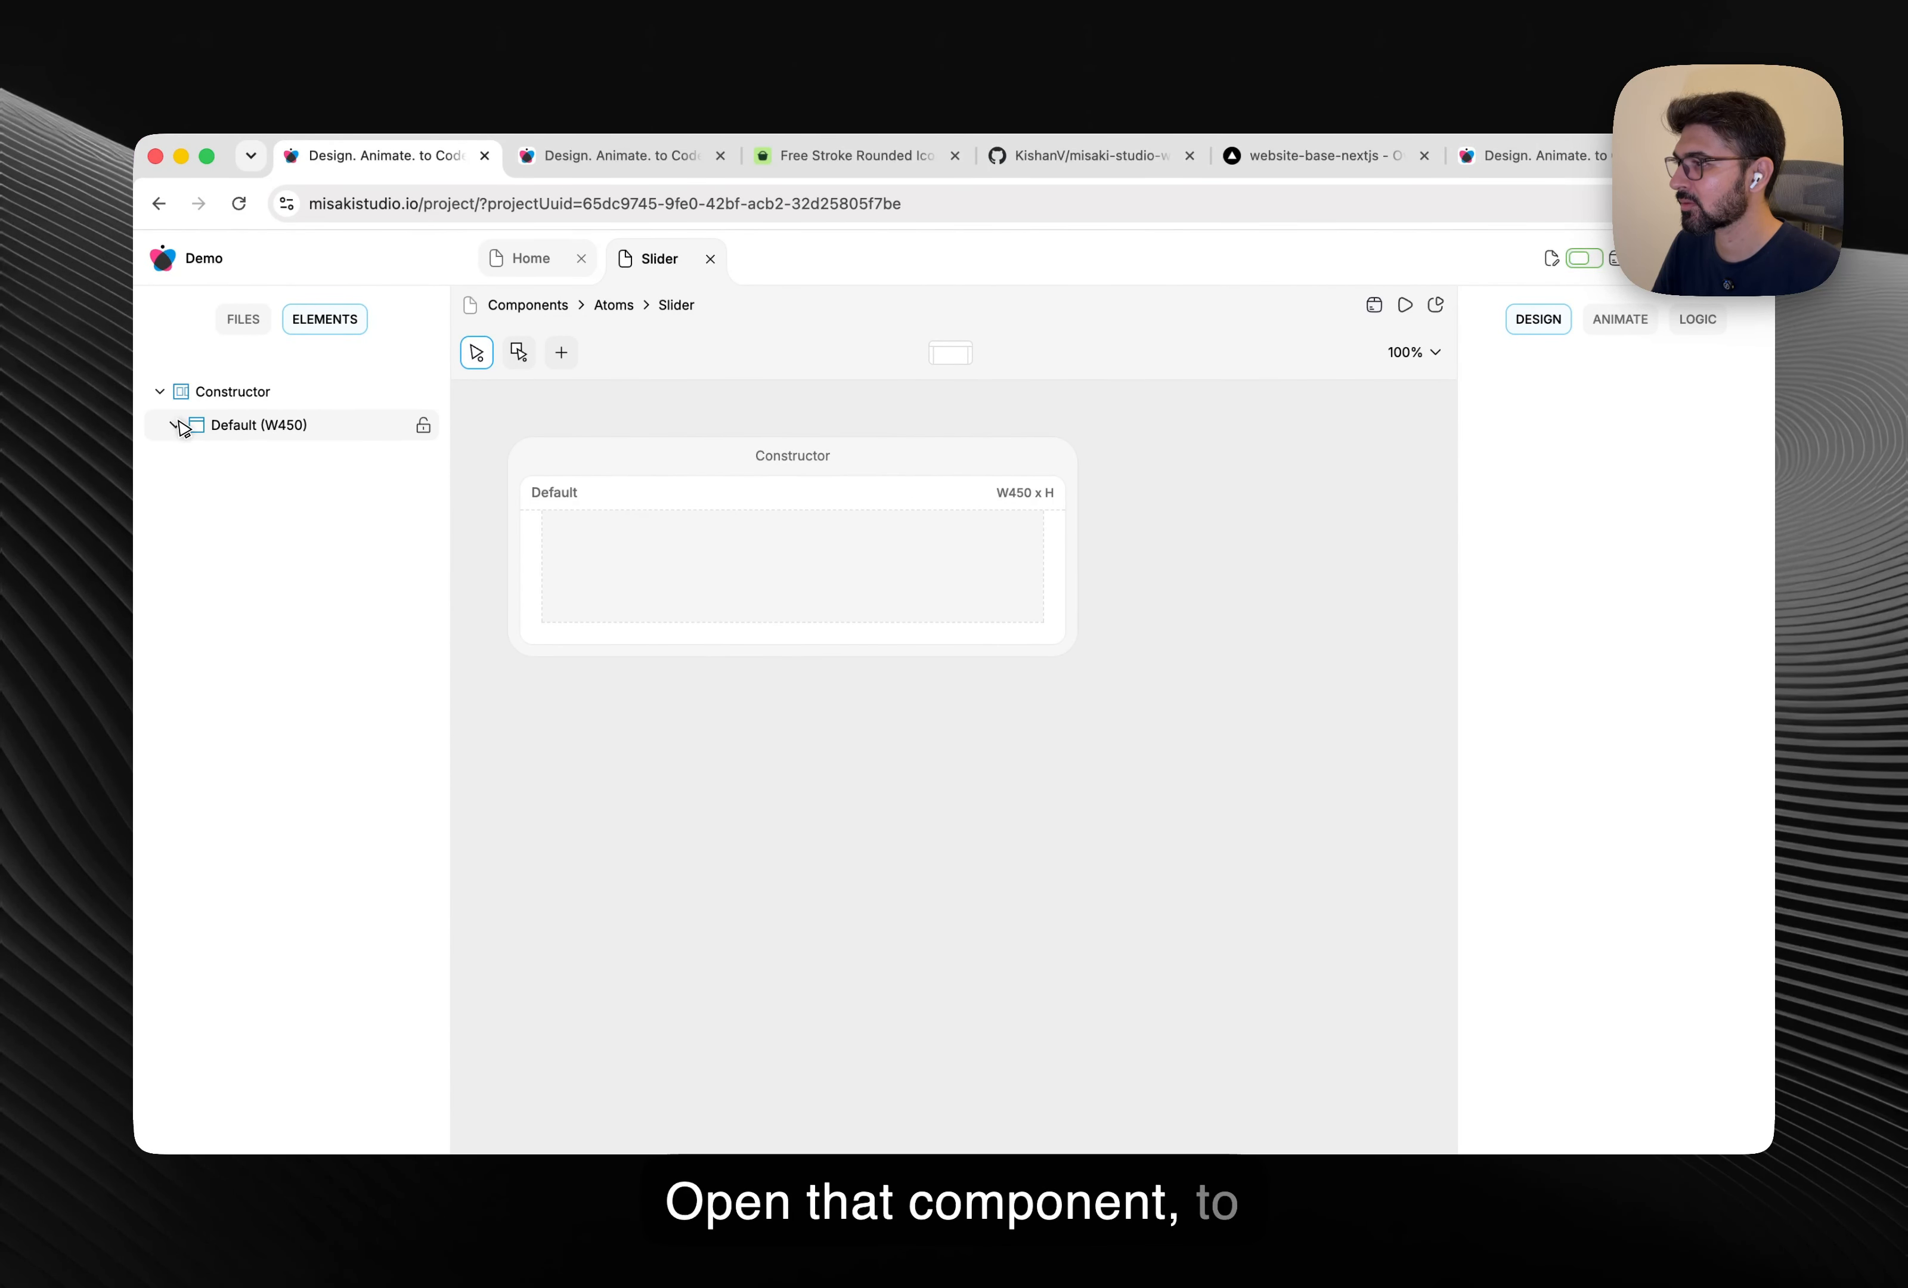
pyautogui.click(234, 426)
pyautogui.click(1624, 420)
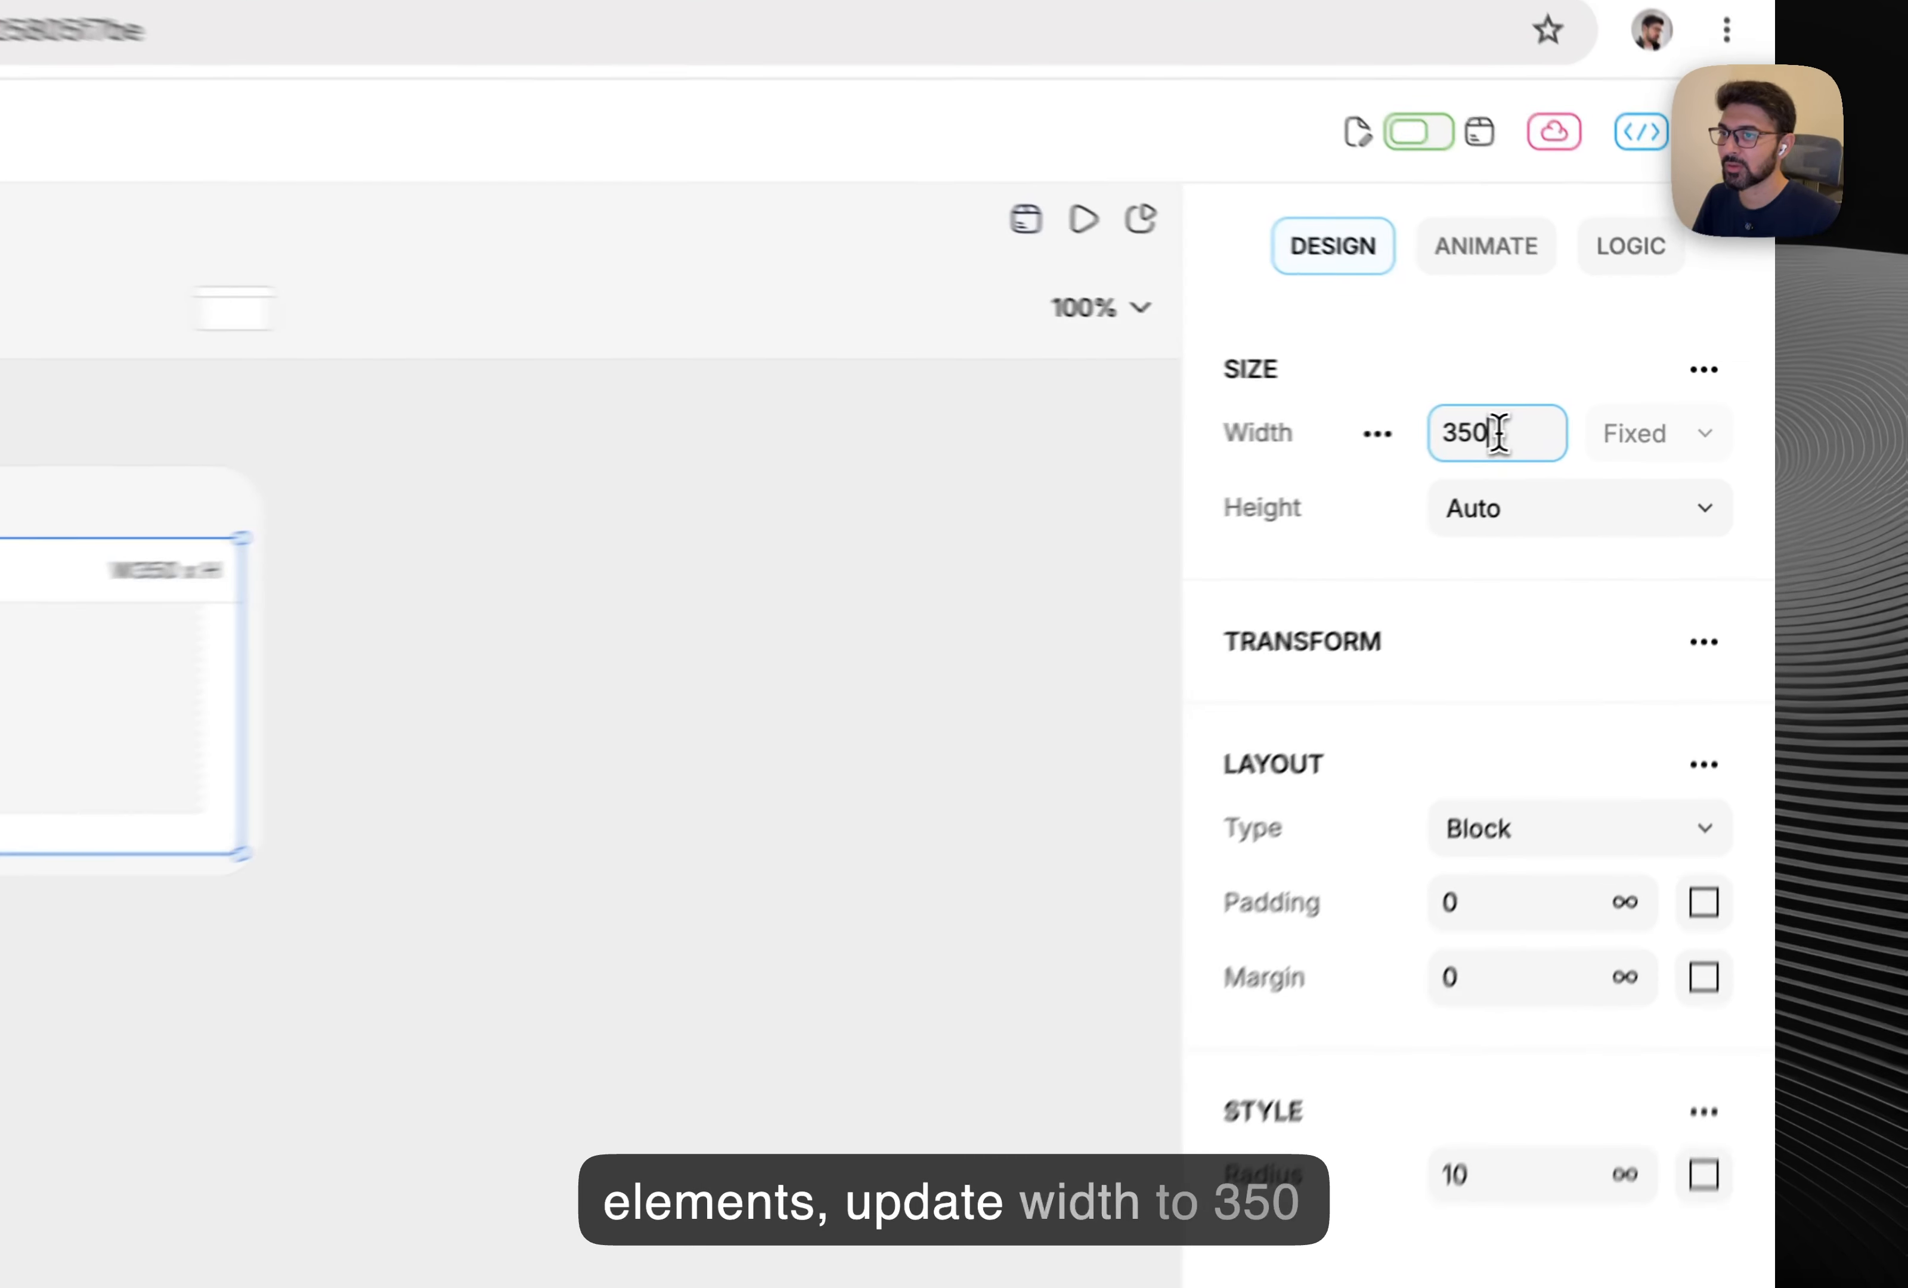
pyautogui.press('Return')
pyautogui.click(1689, 460)
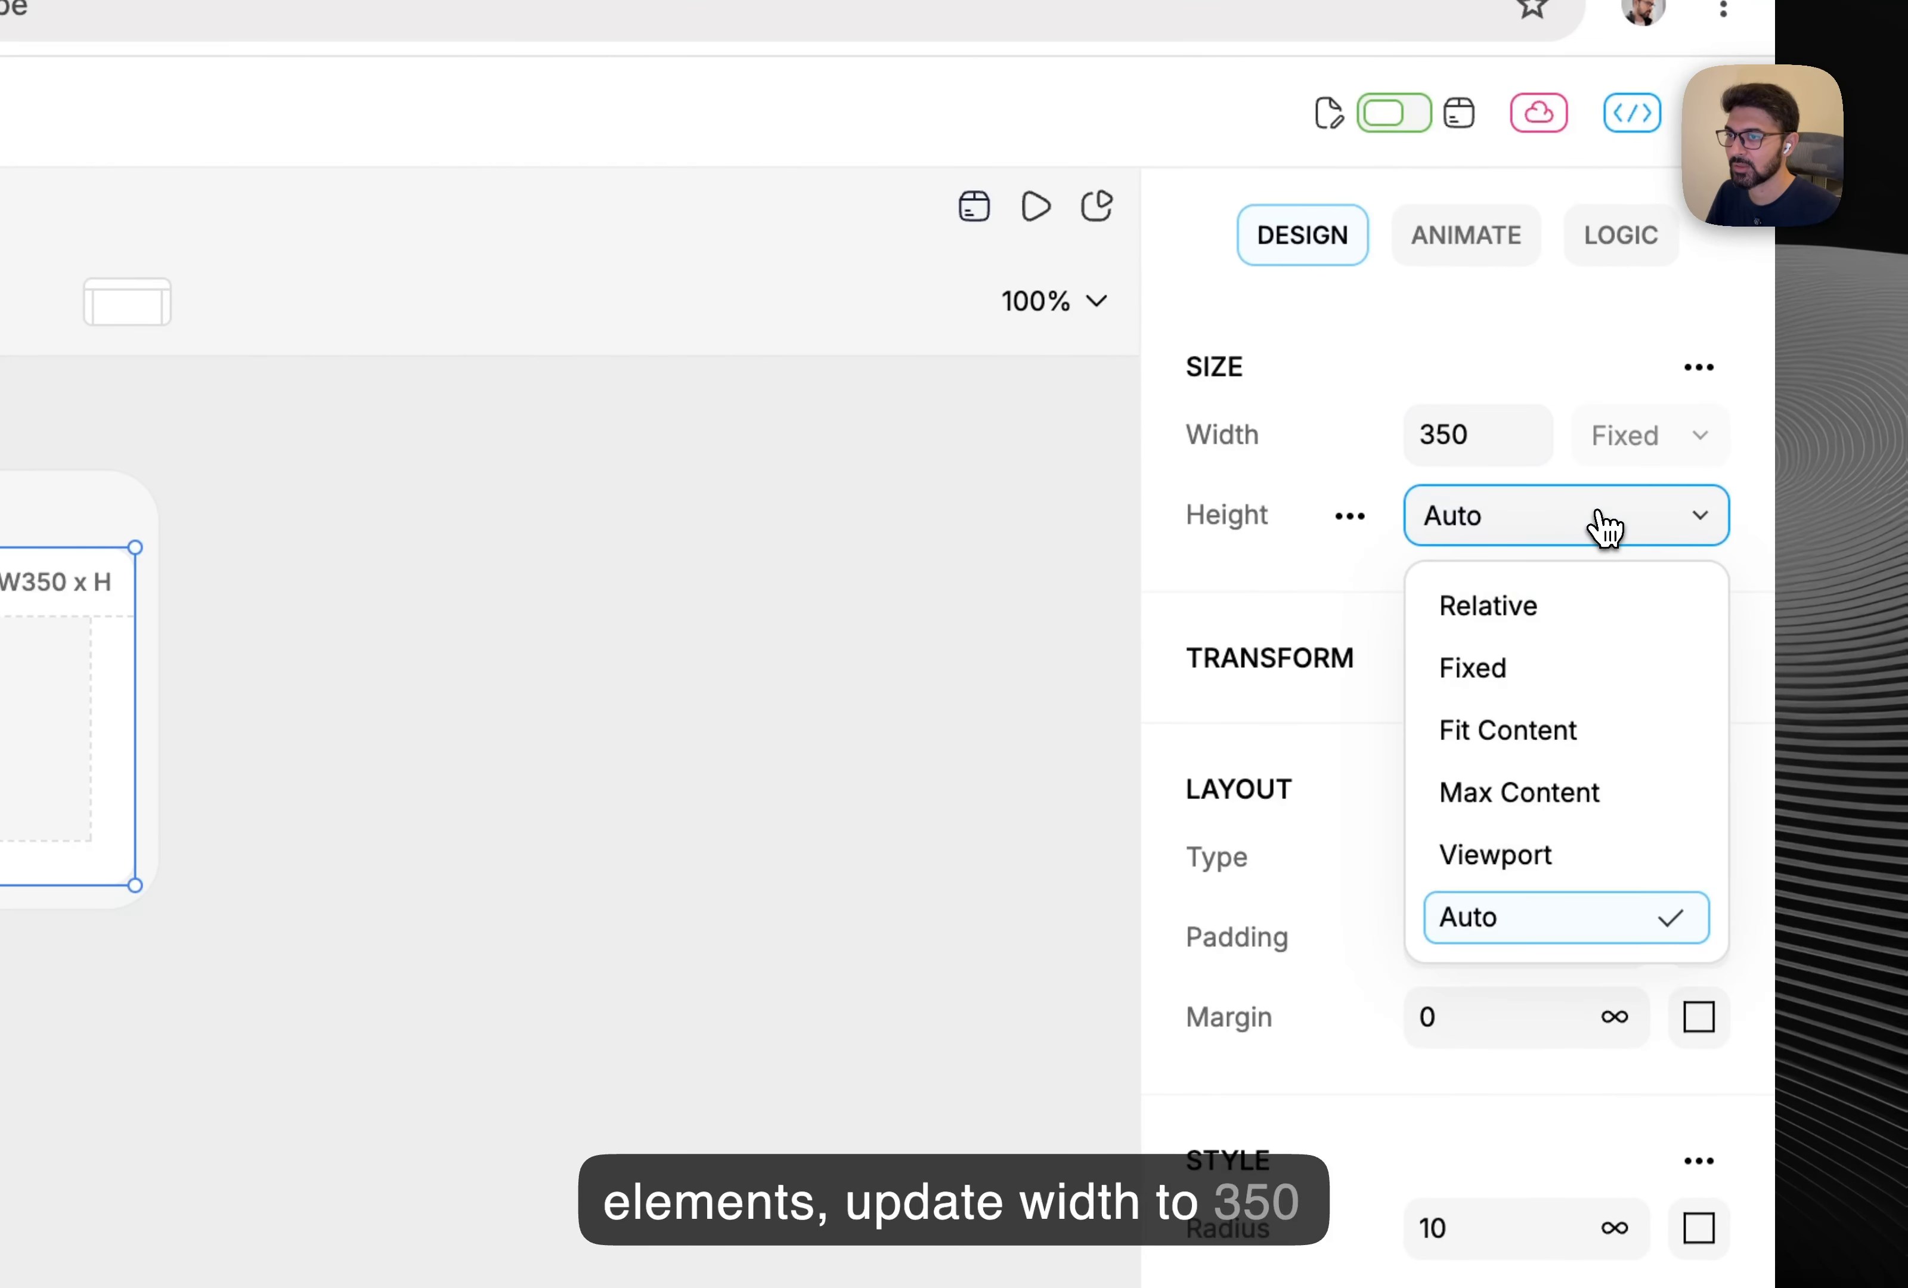
pyautogui.click(1527, 665)
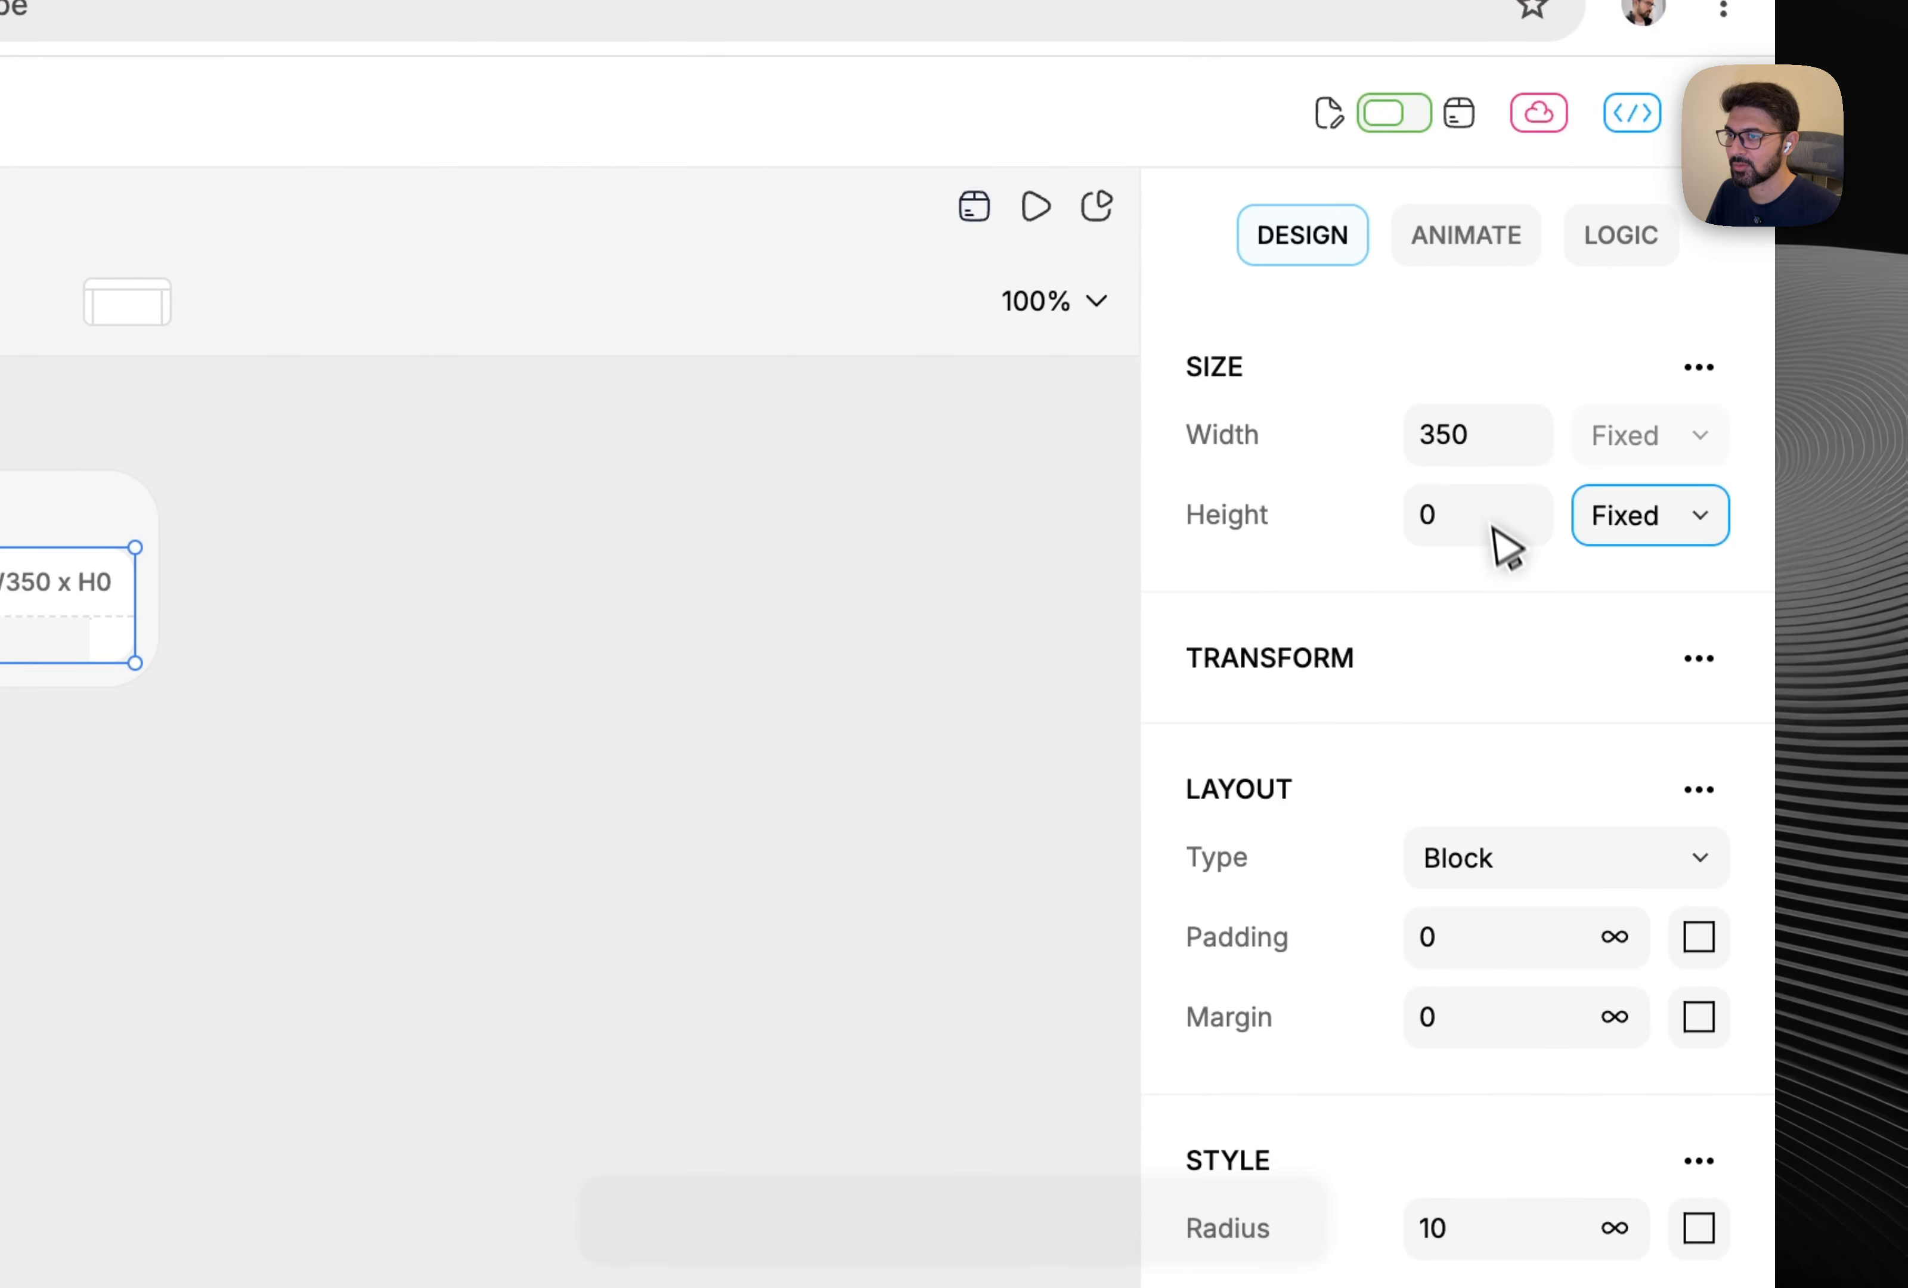
pyautogui.click(1486, 512)
pyautogui.write('20')
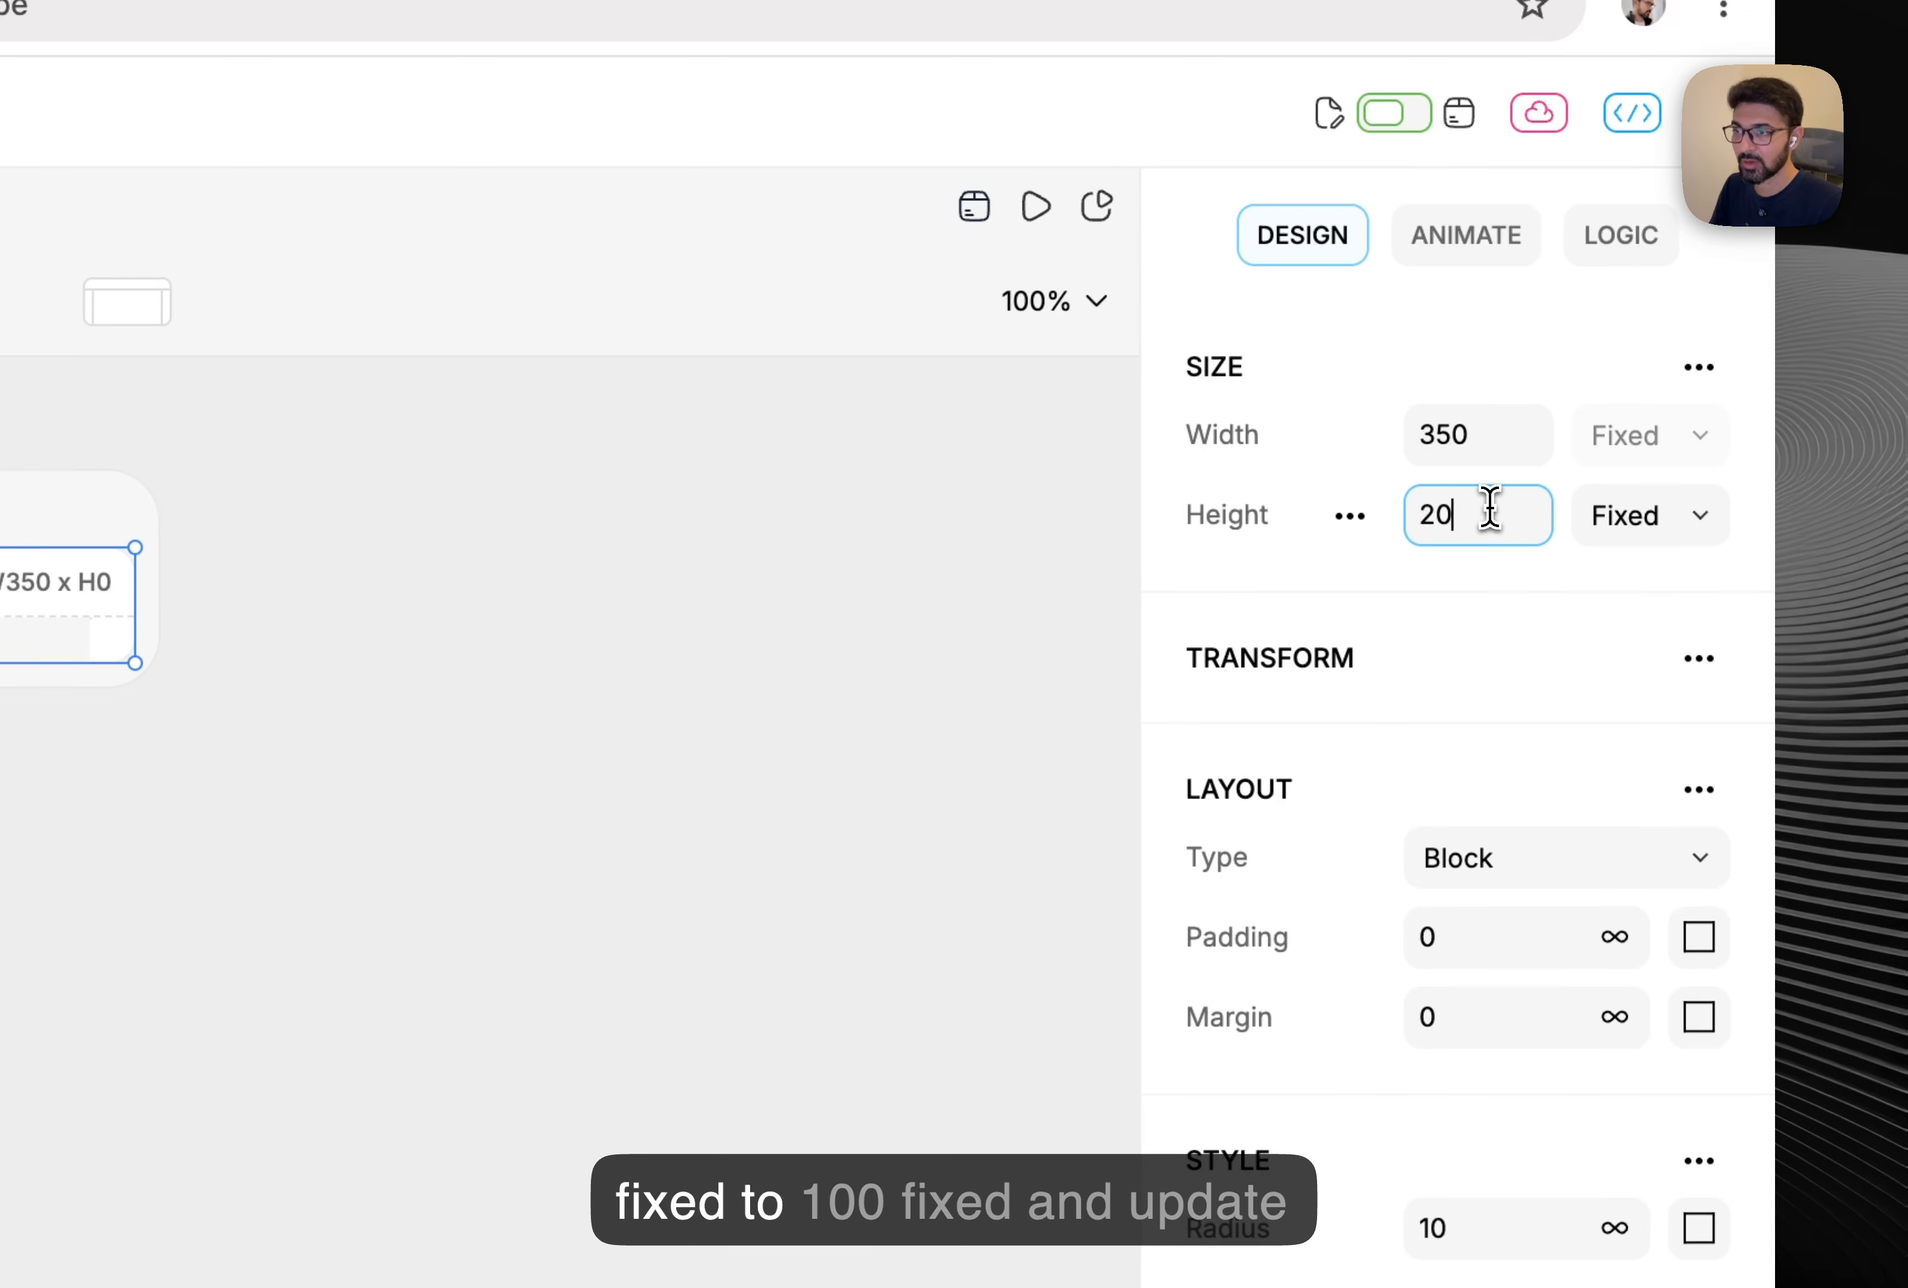
pyautogui.write('0')
pyautogui.press('Return')
# Give the Body a white #fff fill, a border, and relative height.
pyautogui.click(584, 596)
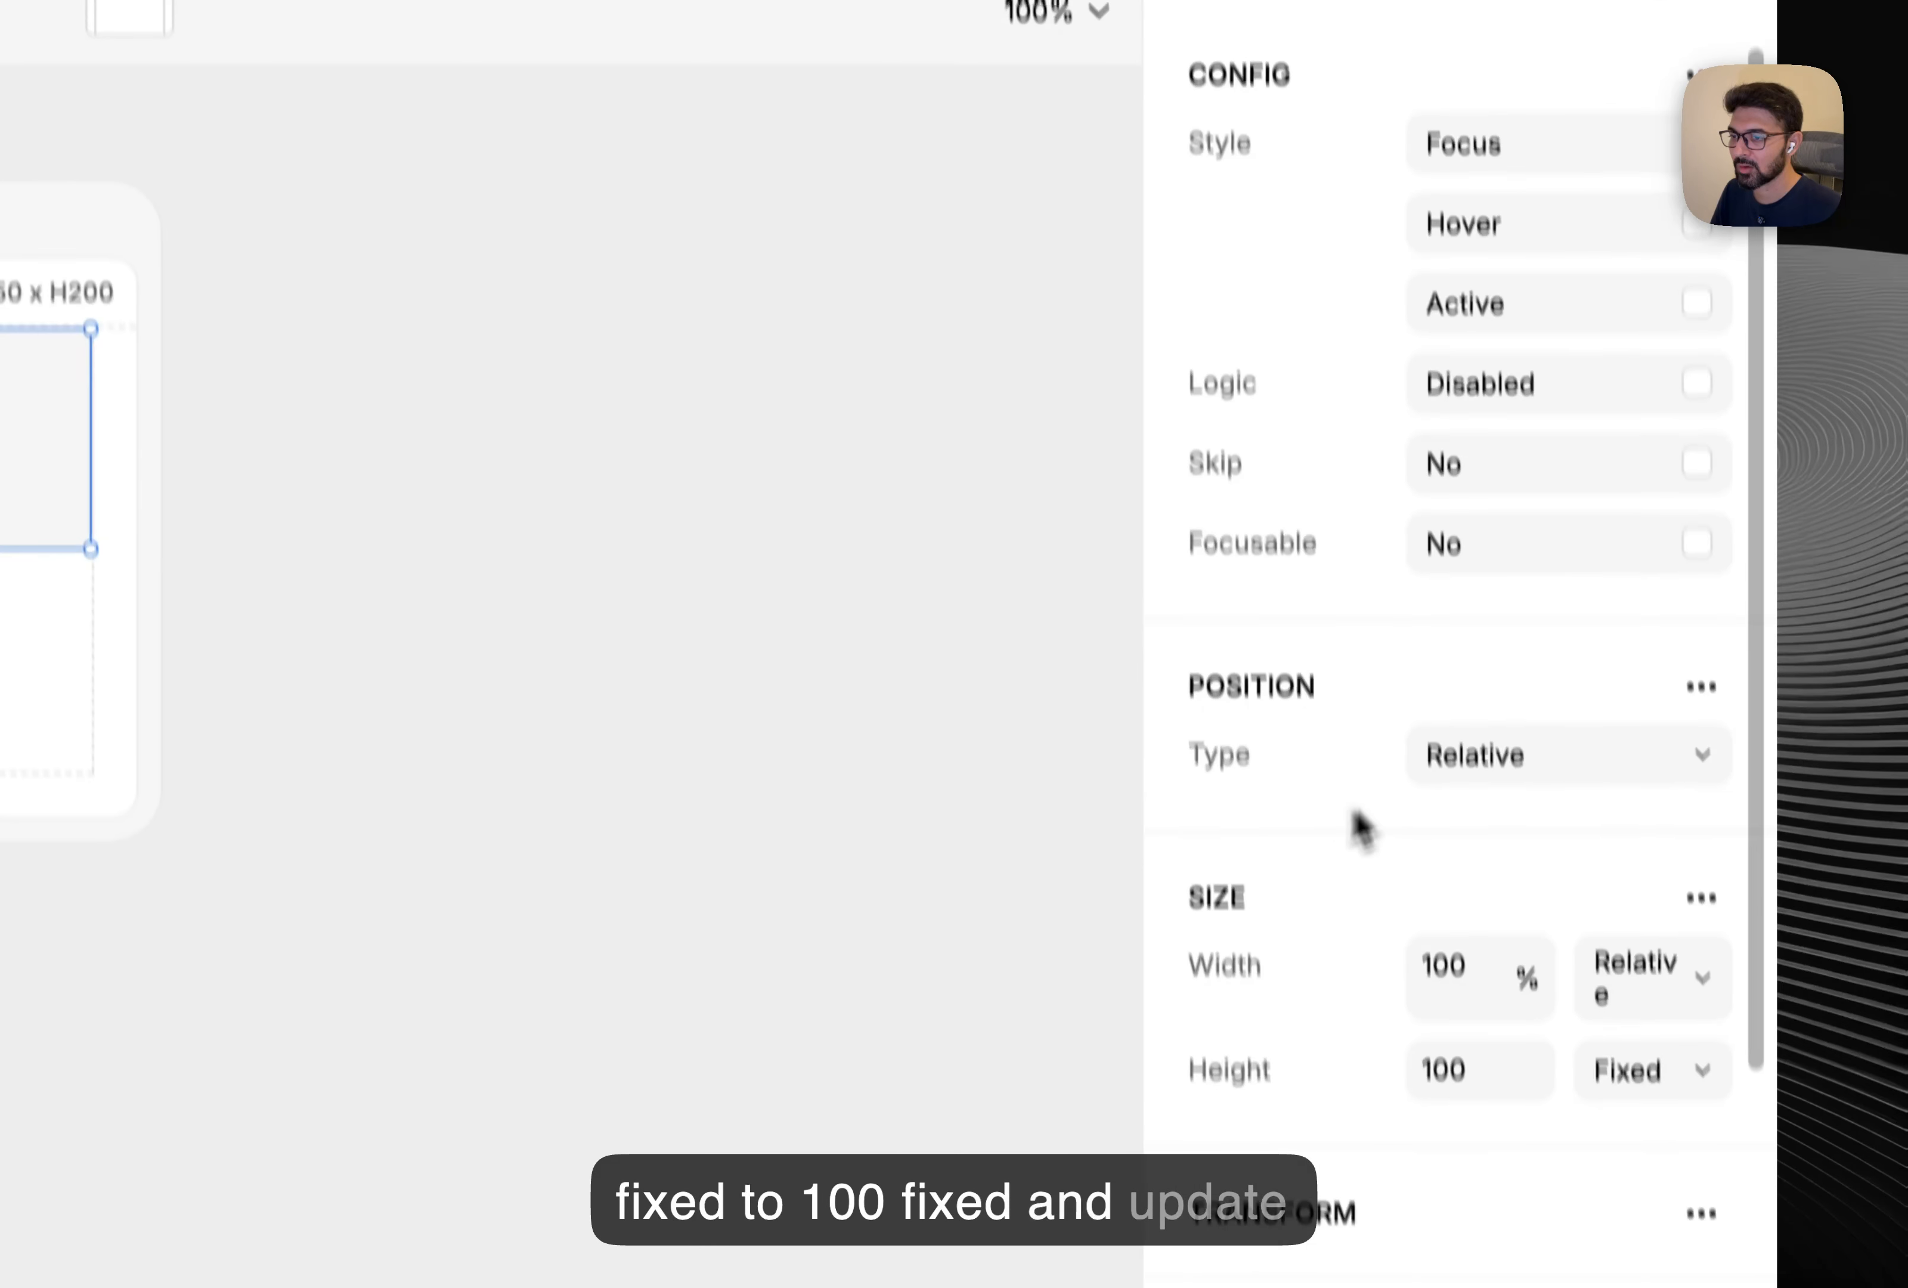
pyautogui.scroll(-10, 1355, 823)
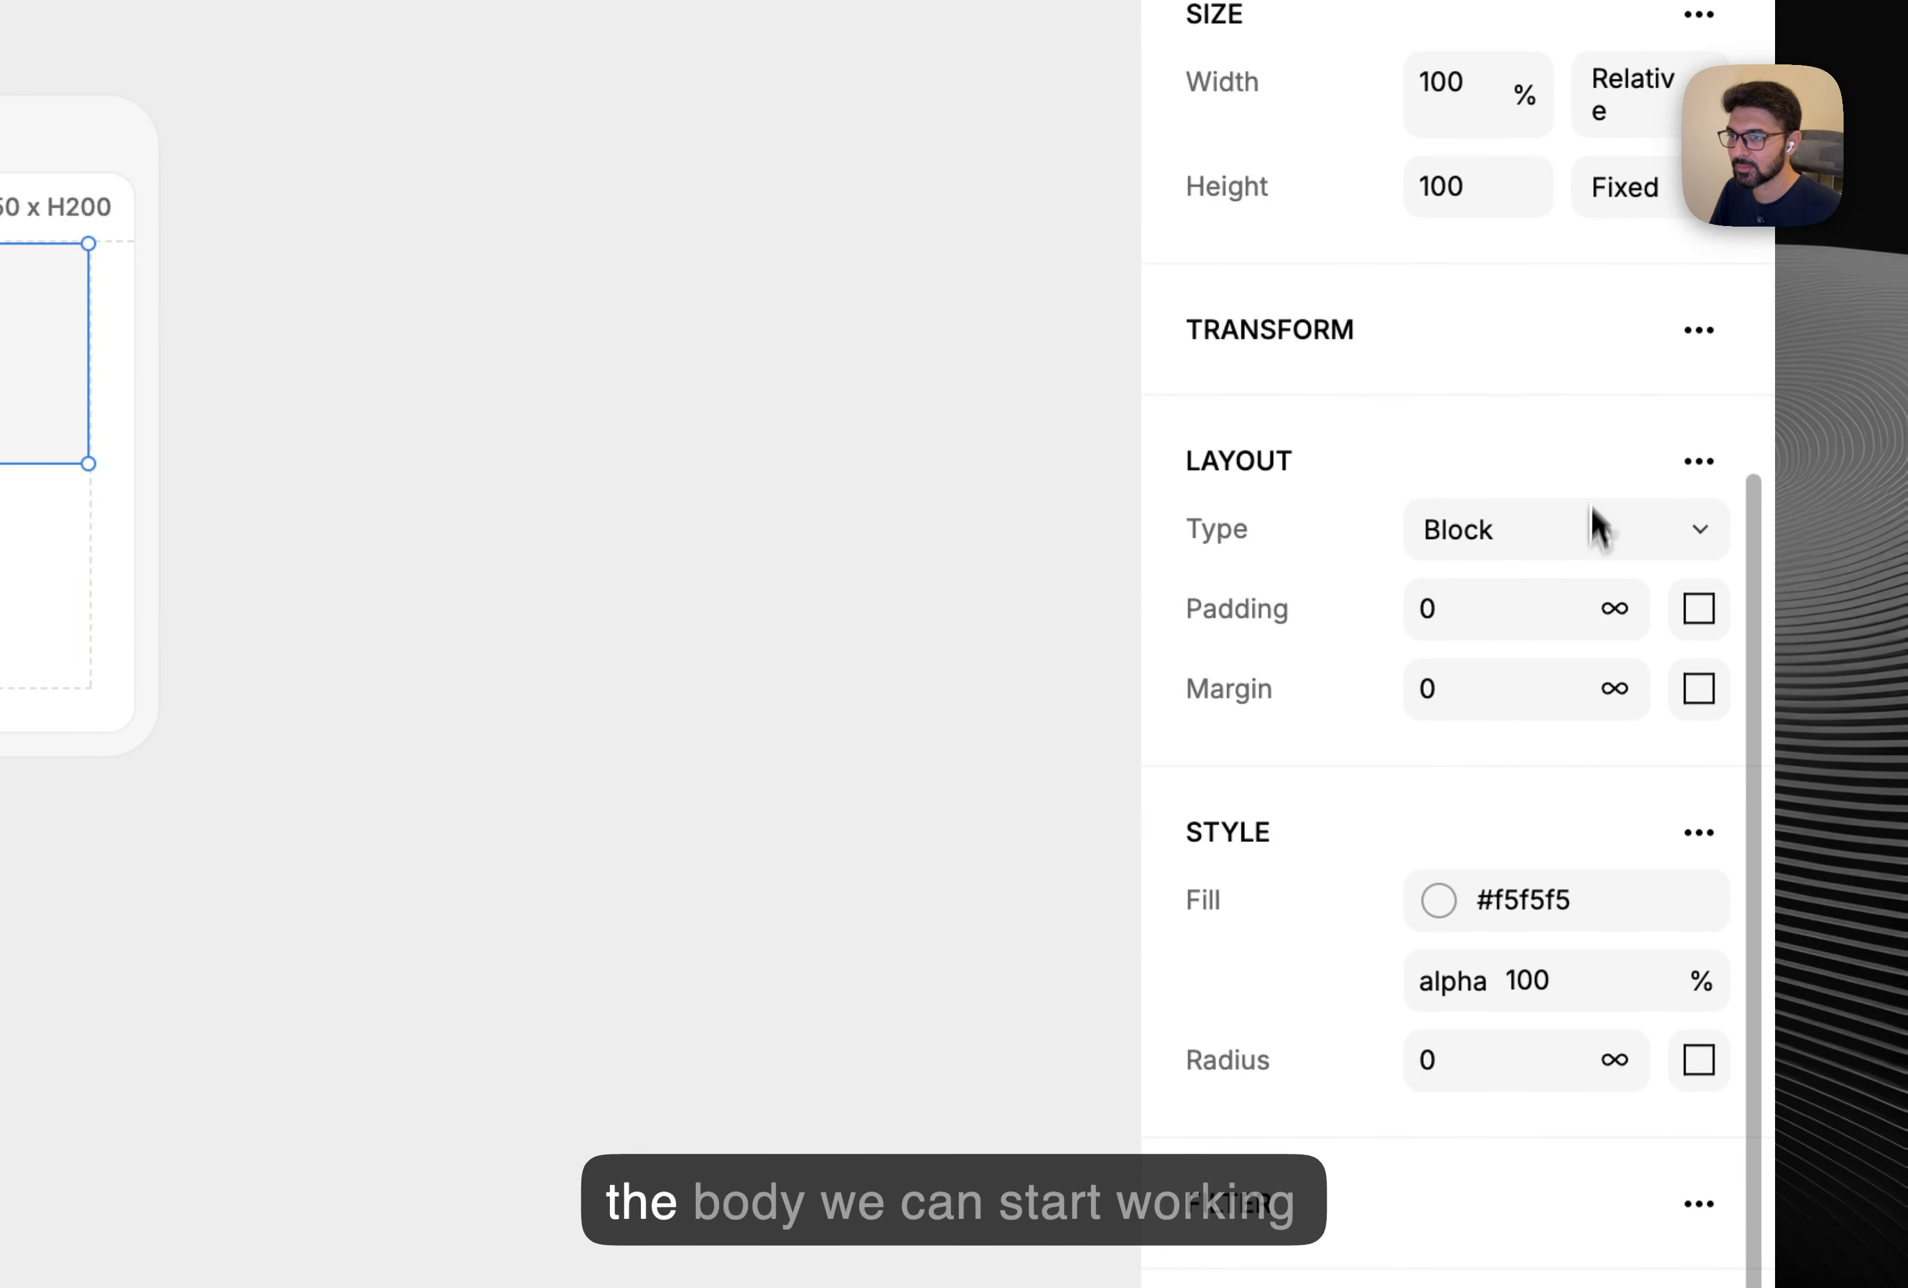
pyautogui.click(1611, 903)
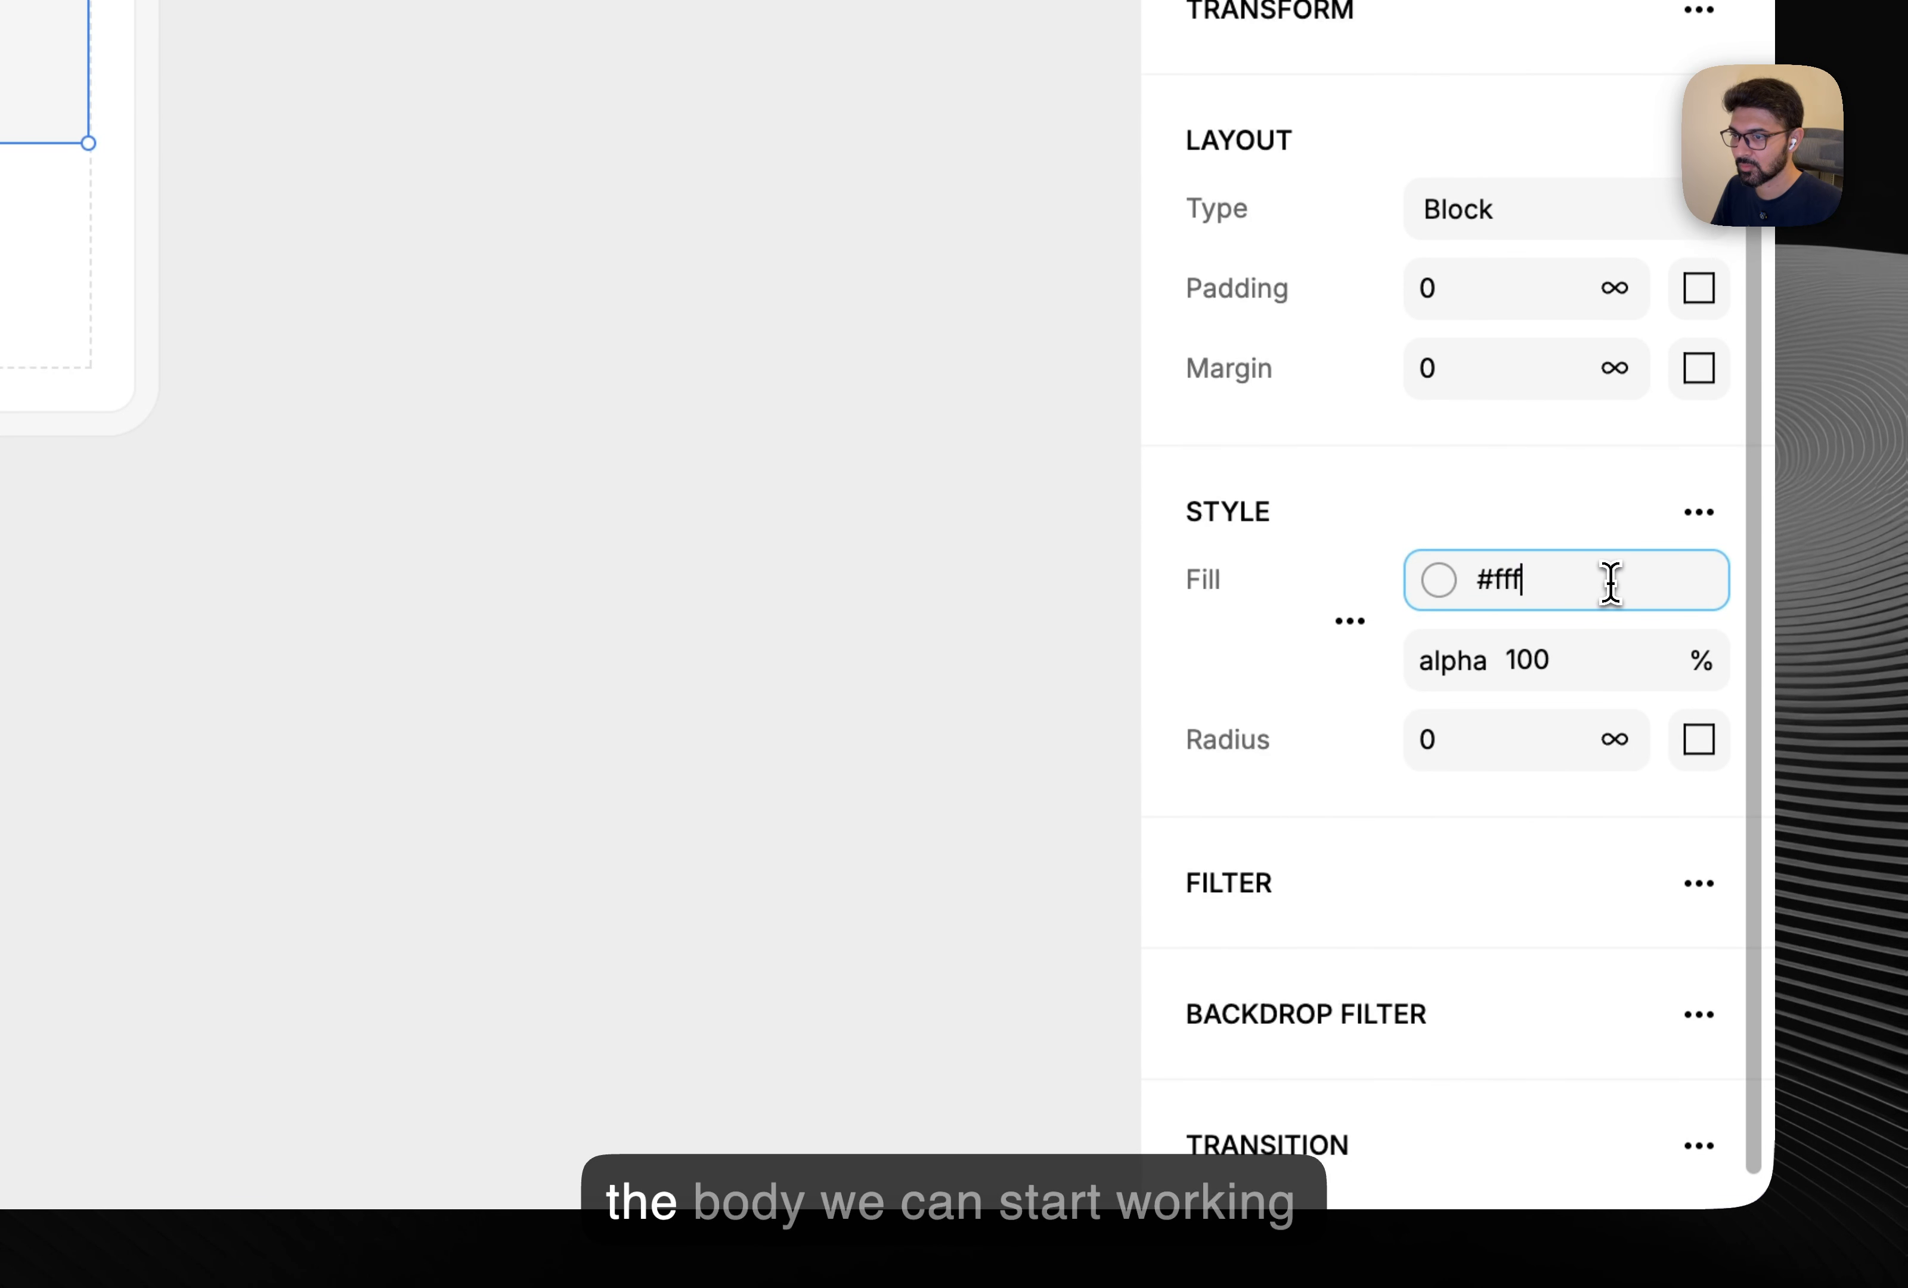
pyautogui.write('fff')
pyautogui.press('Return')
pyautogui.click(1699, 512)
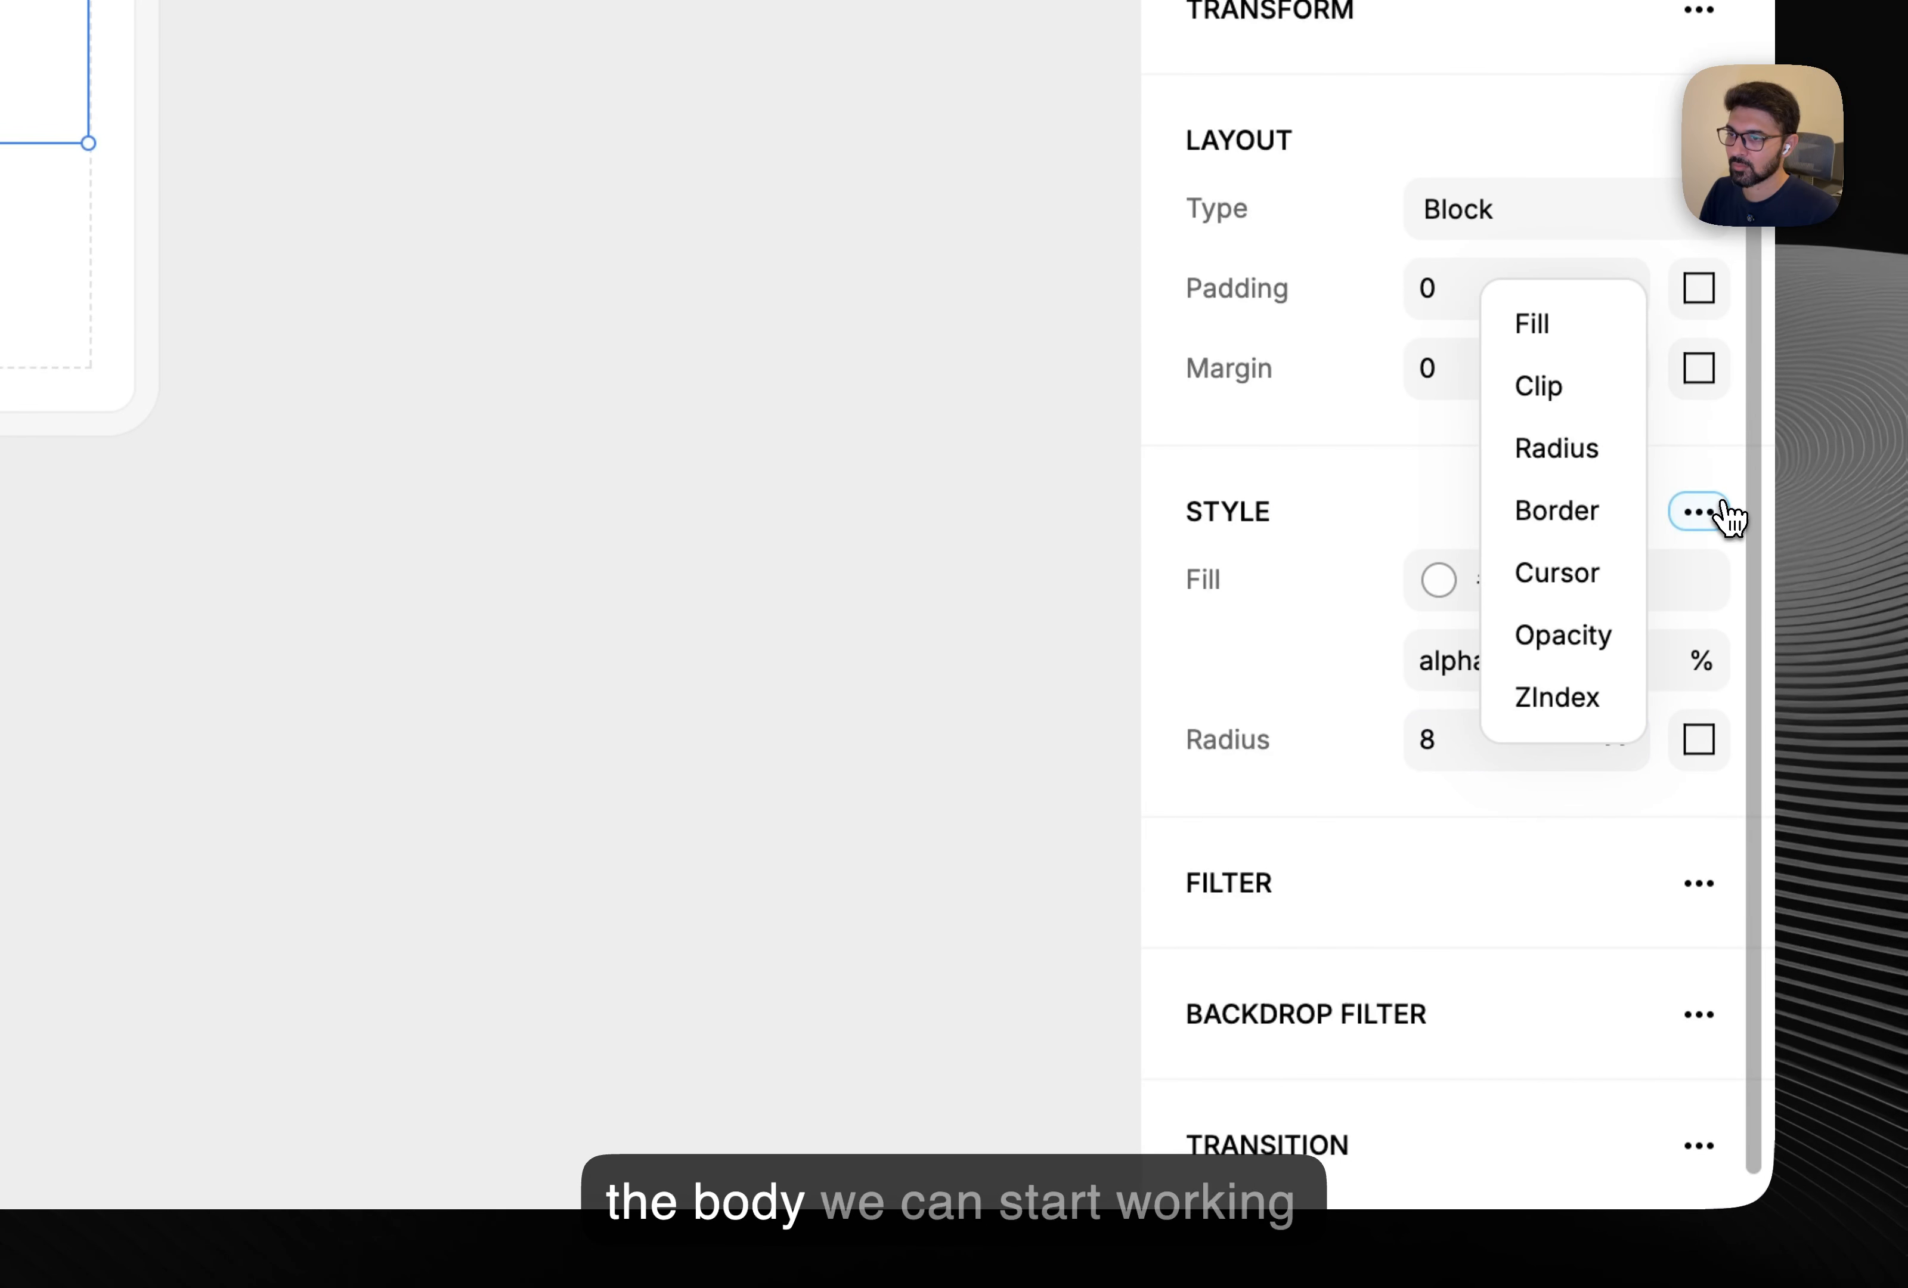
pyautogui.click(1578, 518)
pyautogui.scroll(4, 1504, 842)
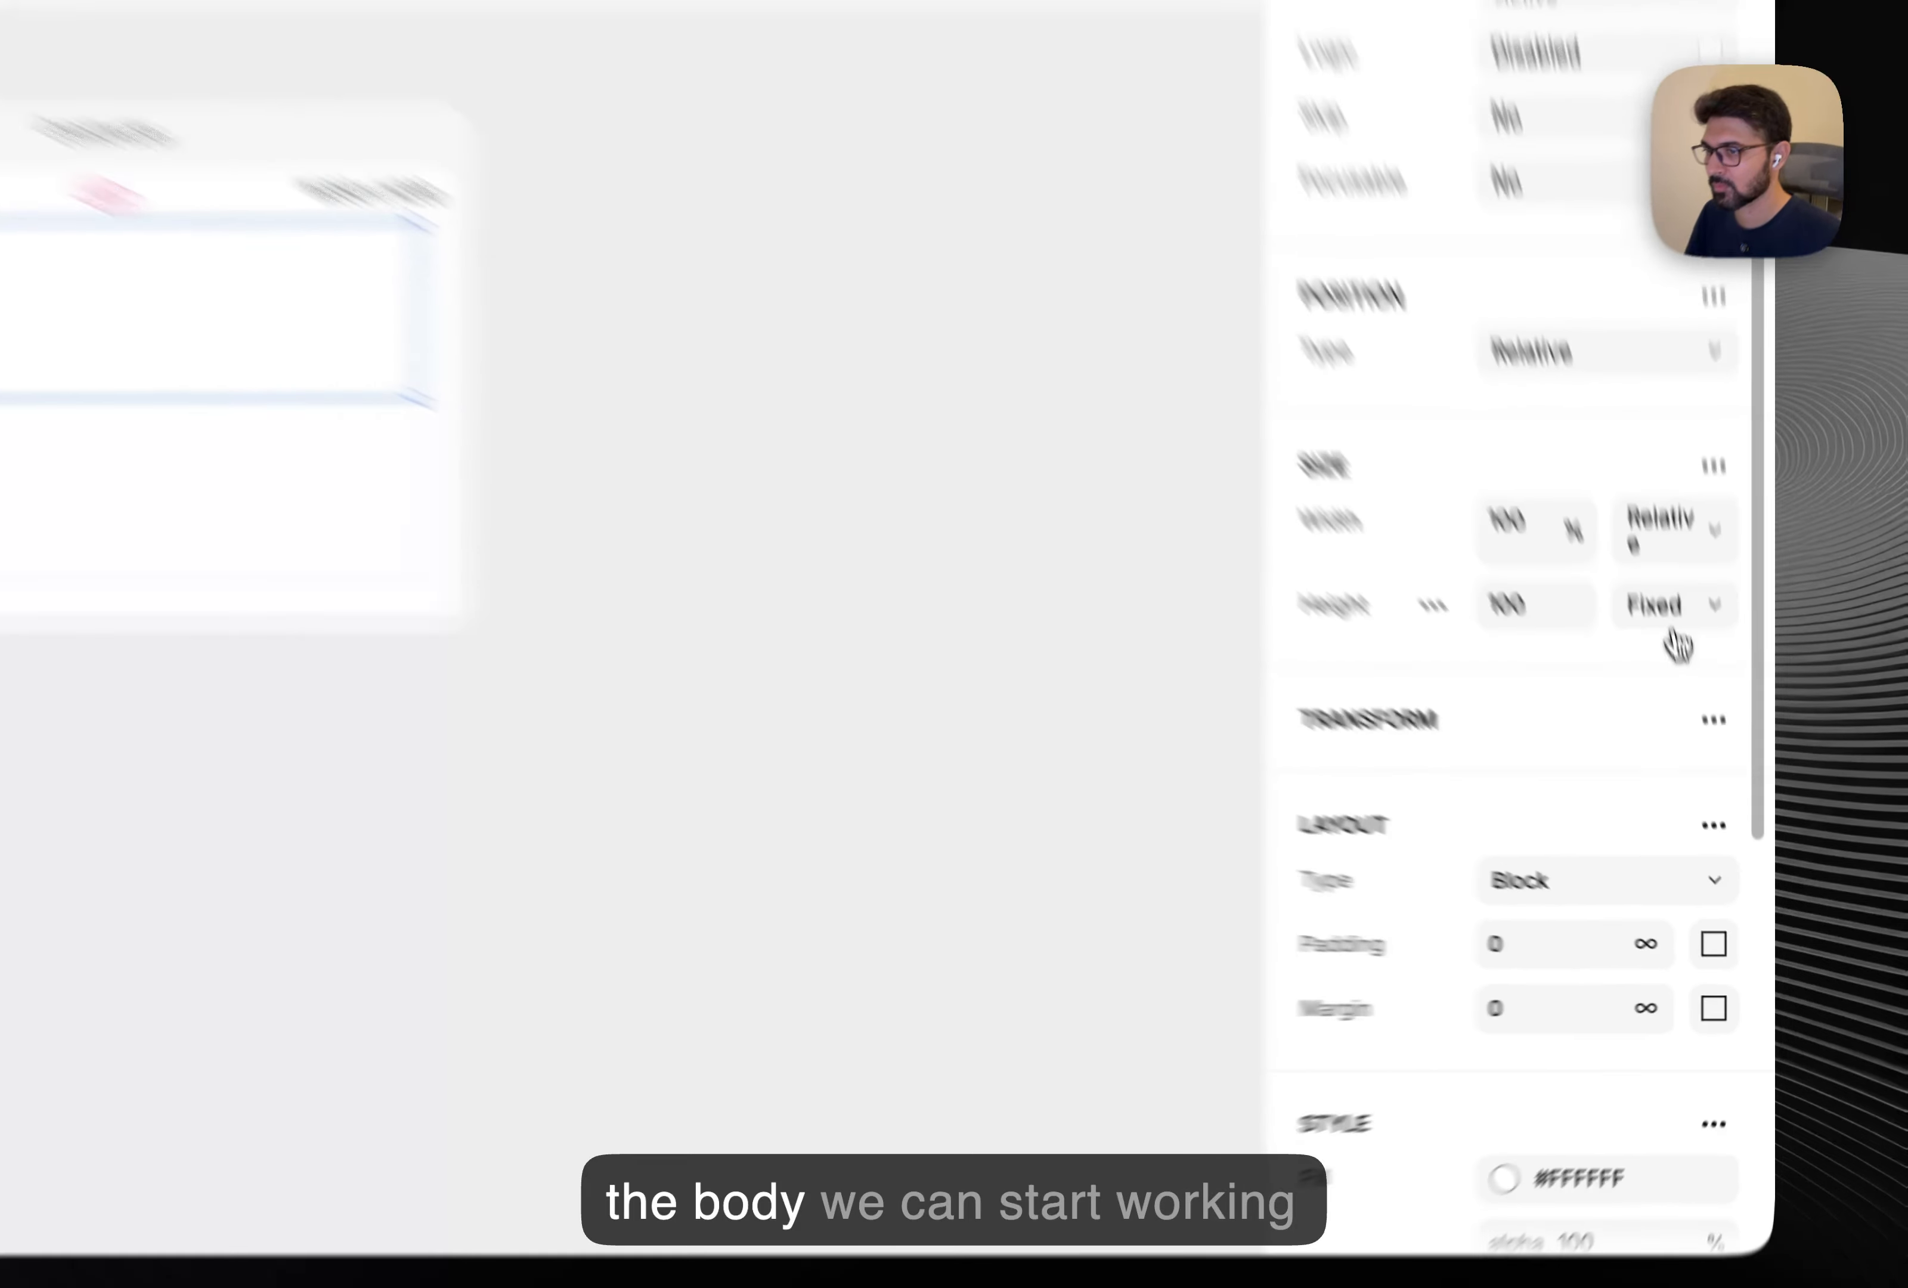
pyautogui.click(1671, 616)
pyautogui.click(1671, 653)
pyautogui.click(1206, 662)
pyautogui.hscroll(-2, 1206, 662)
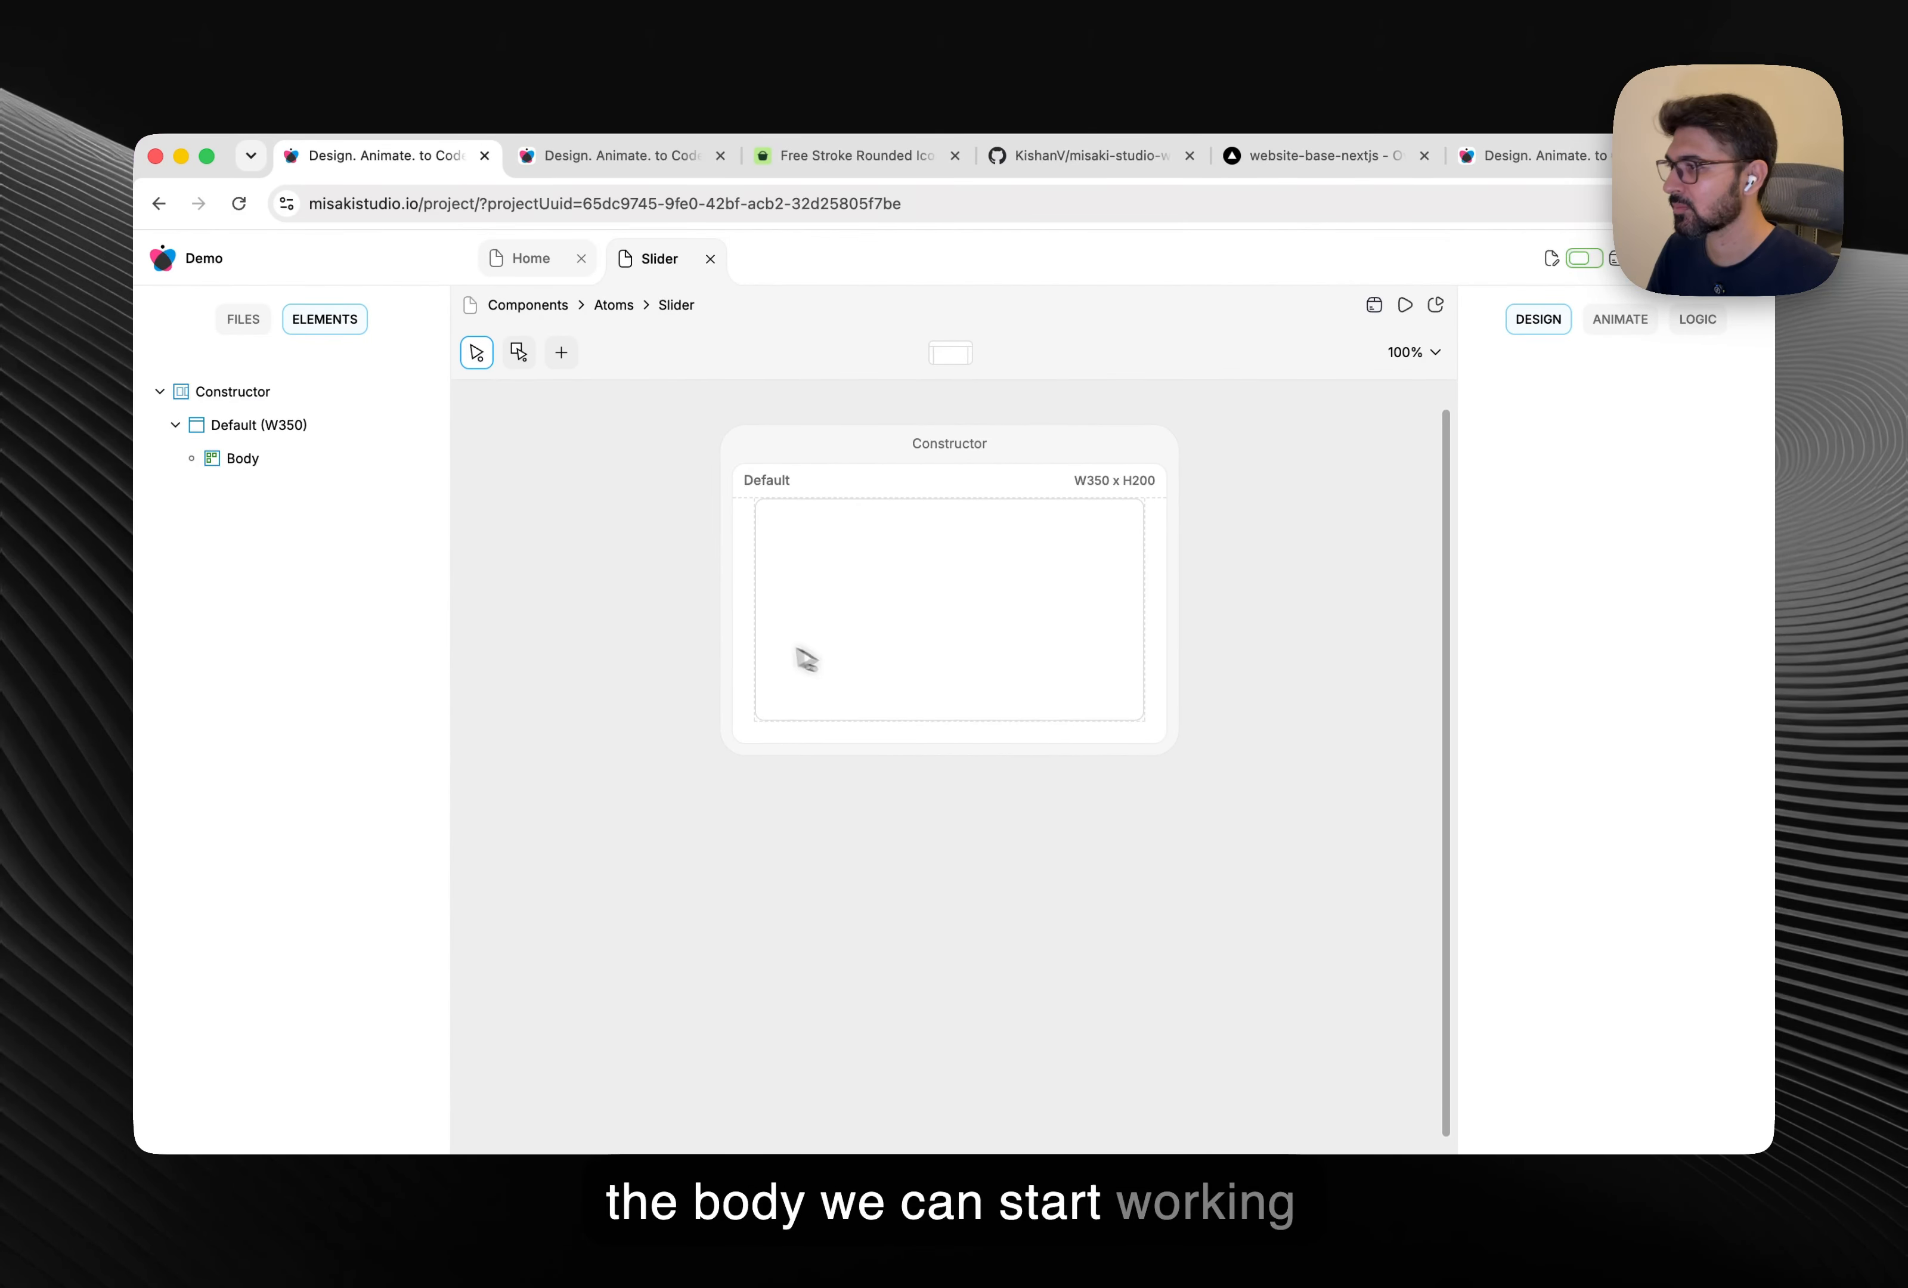
# Add a new element named Content inside Body.
pyautogui.rightClick(294, 462)
pyautogui.click(337, 548)
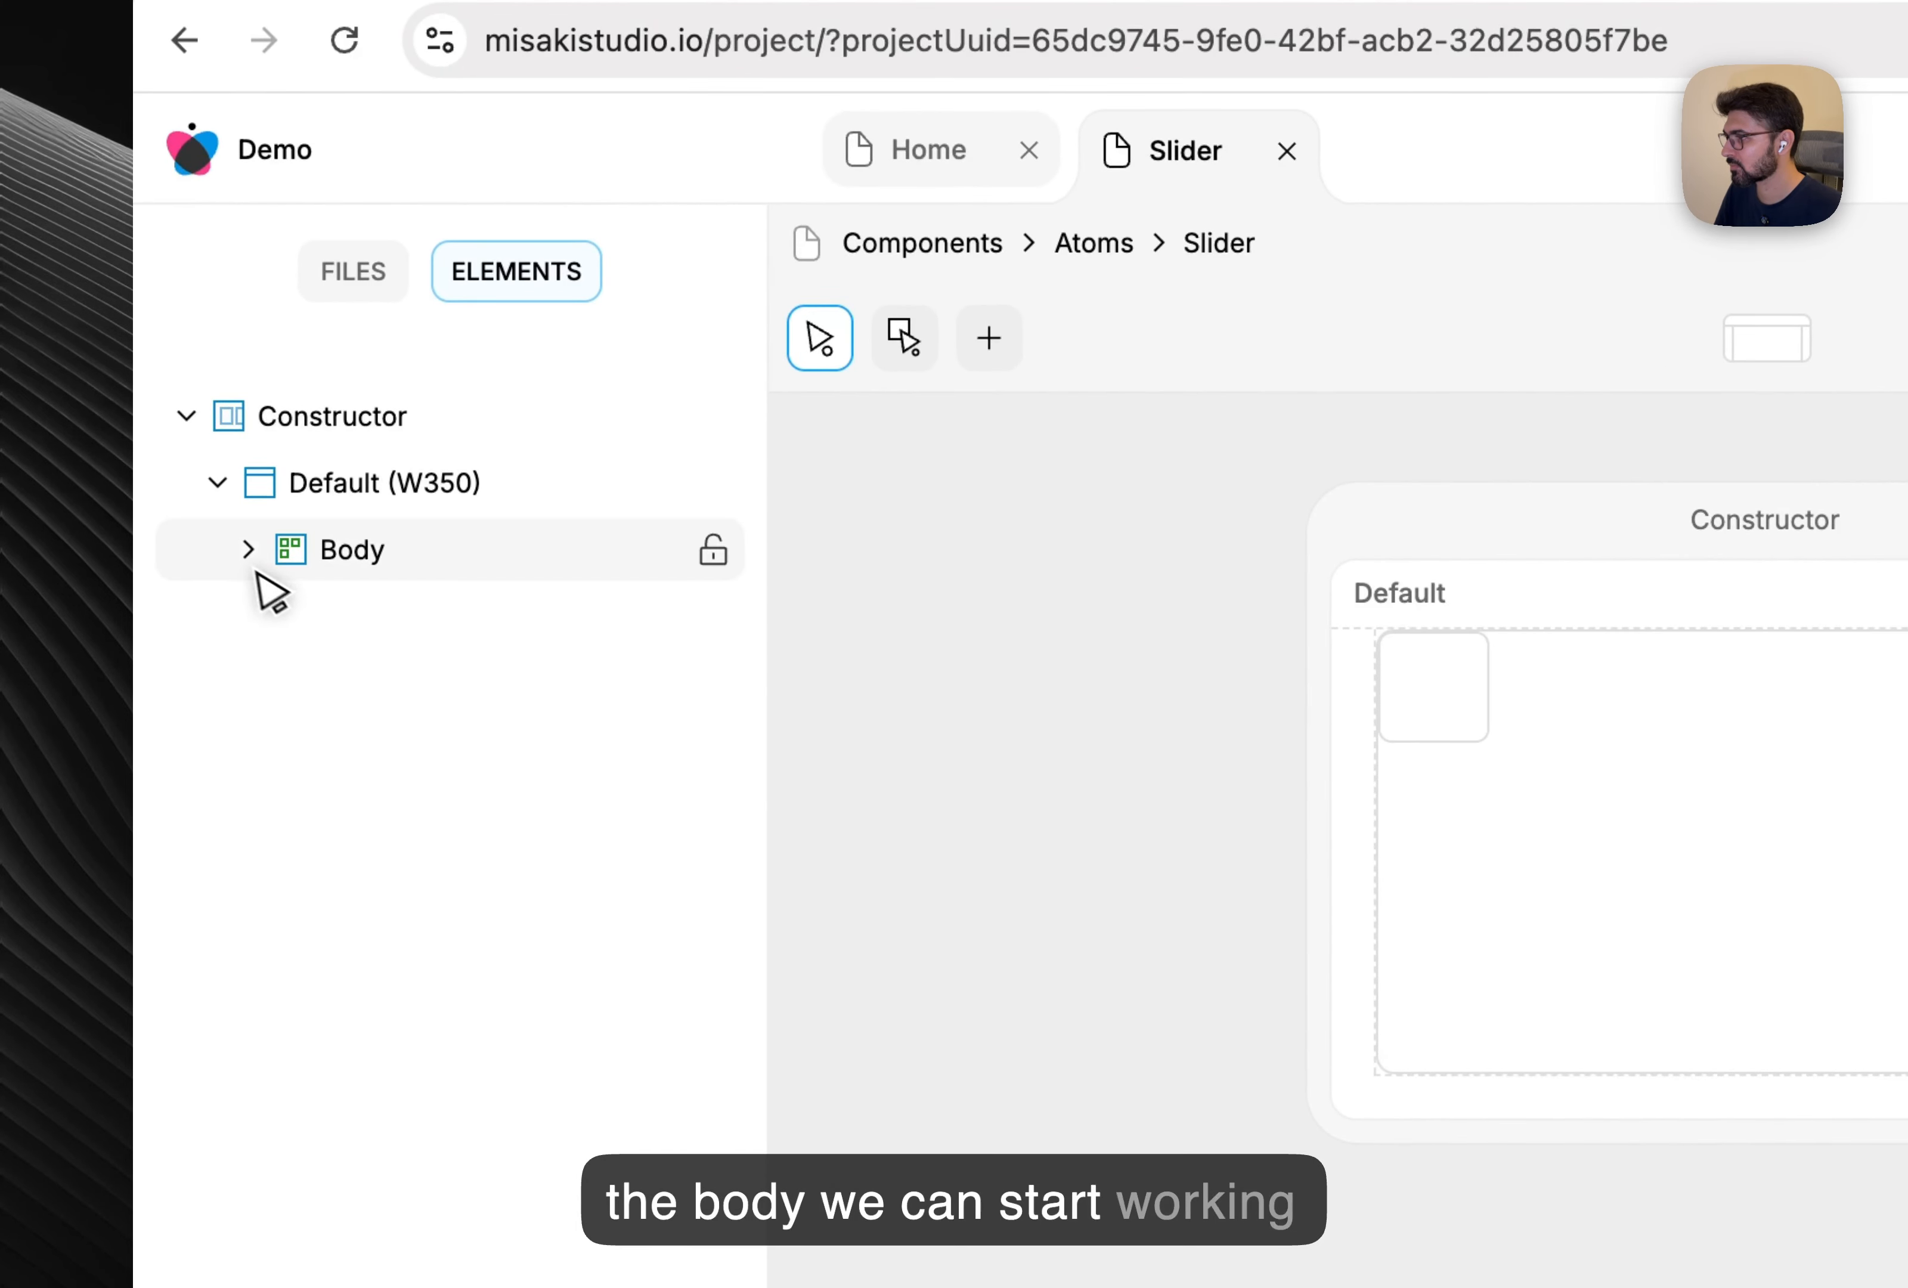
pyautogui.doubleClick(396, 617)
pyautogui.write('C')
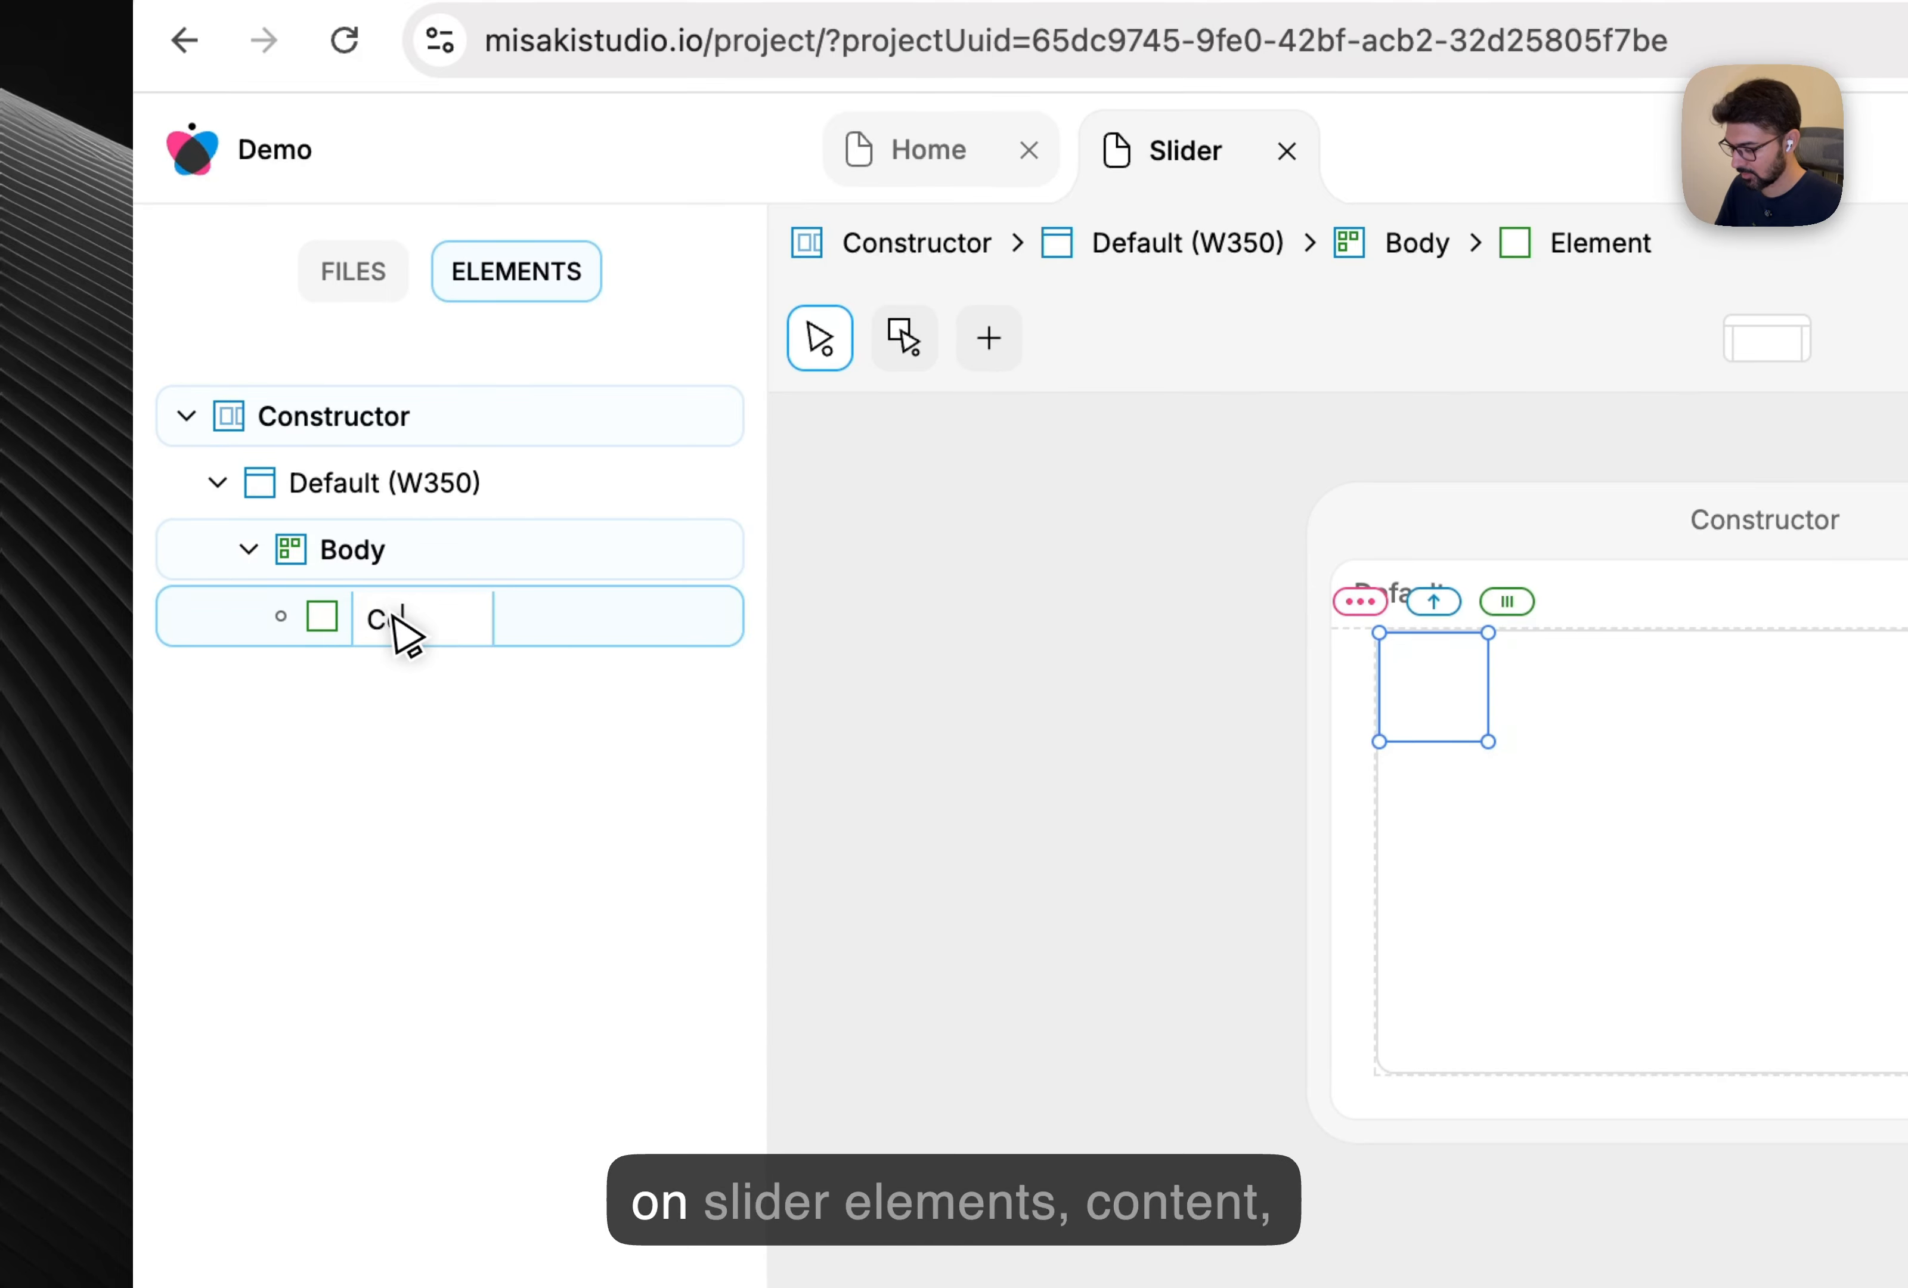
pyautogui.write('ontent')
pyautogui.press('Return')
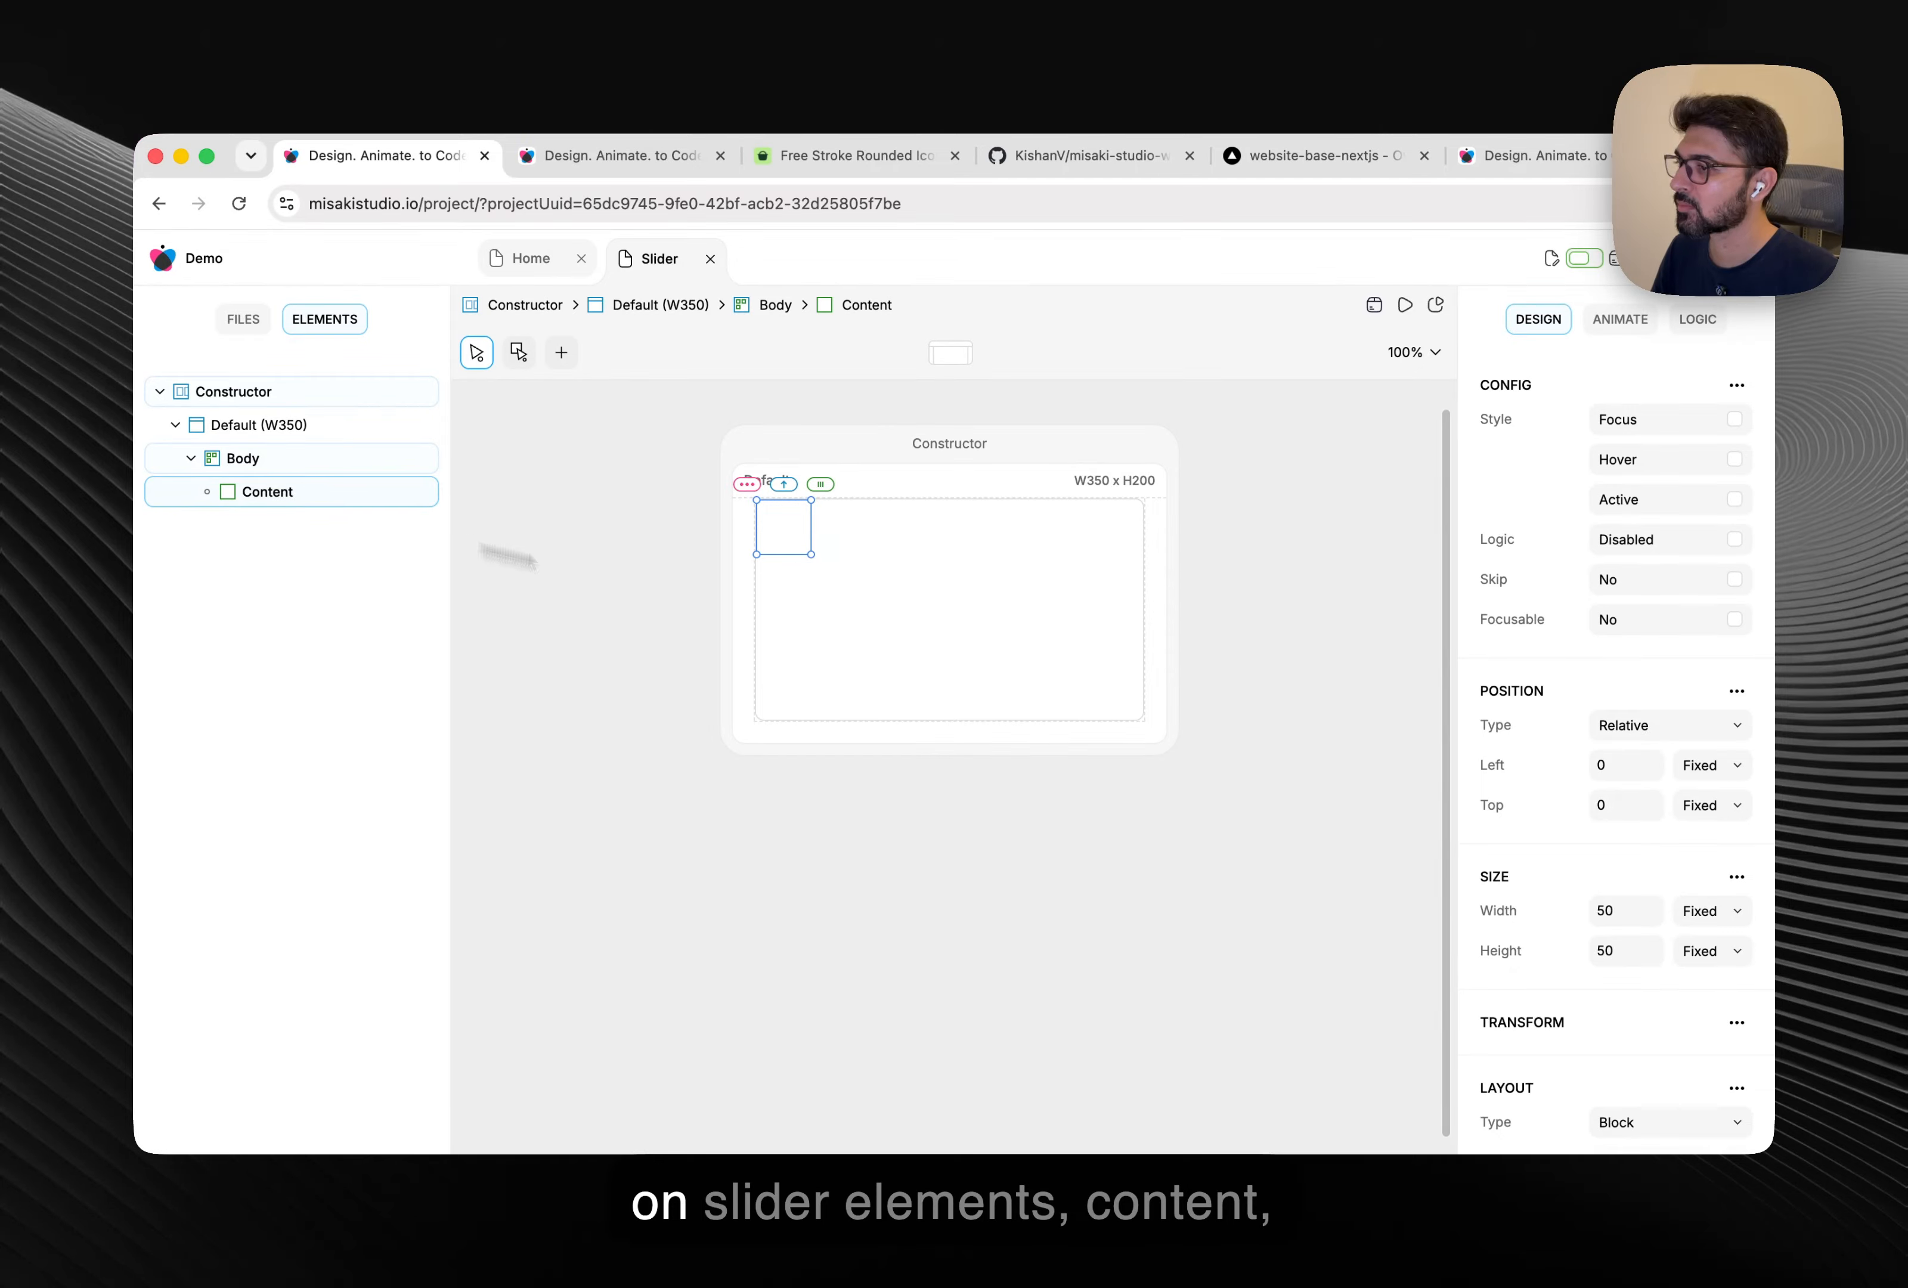
# Make Content absolutely positioned with relative 100% width and height.
pyautogui.scroll(-5, 1619, 790)
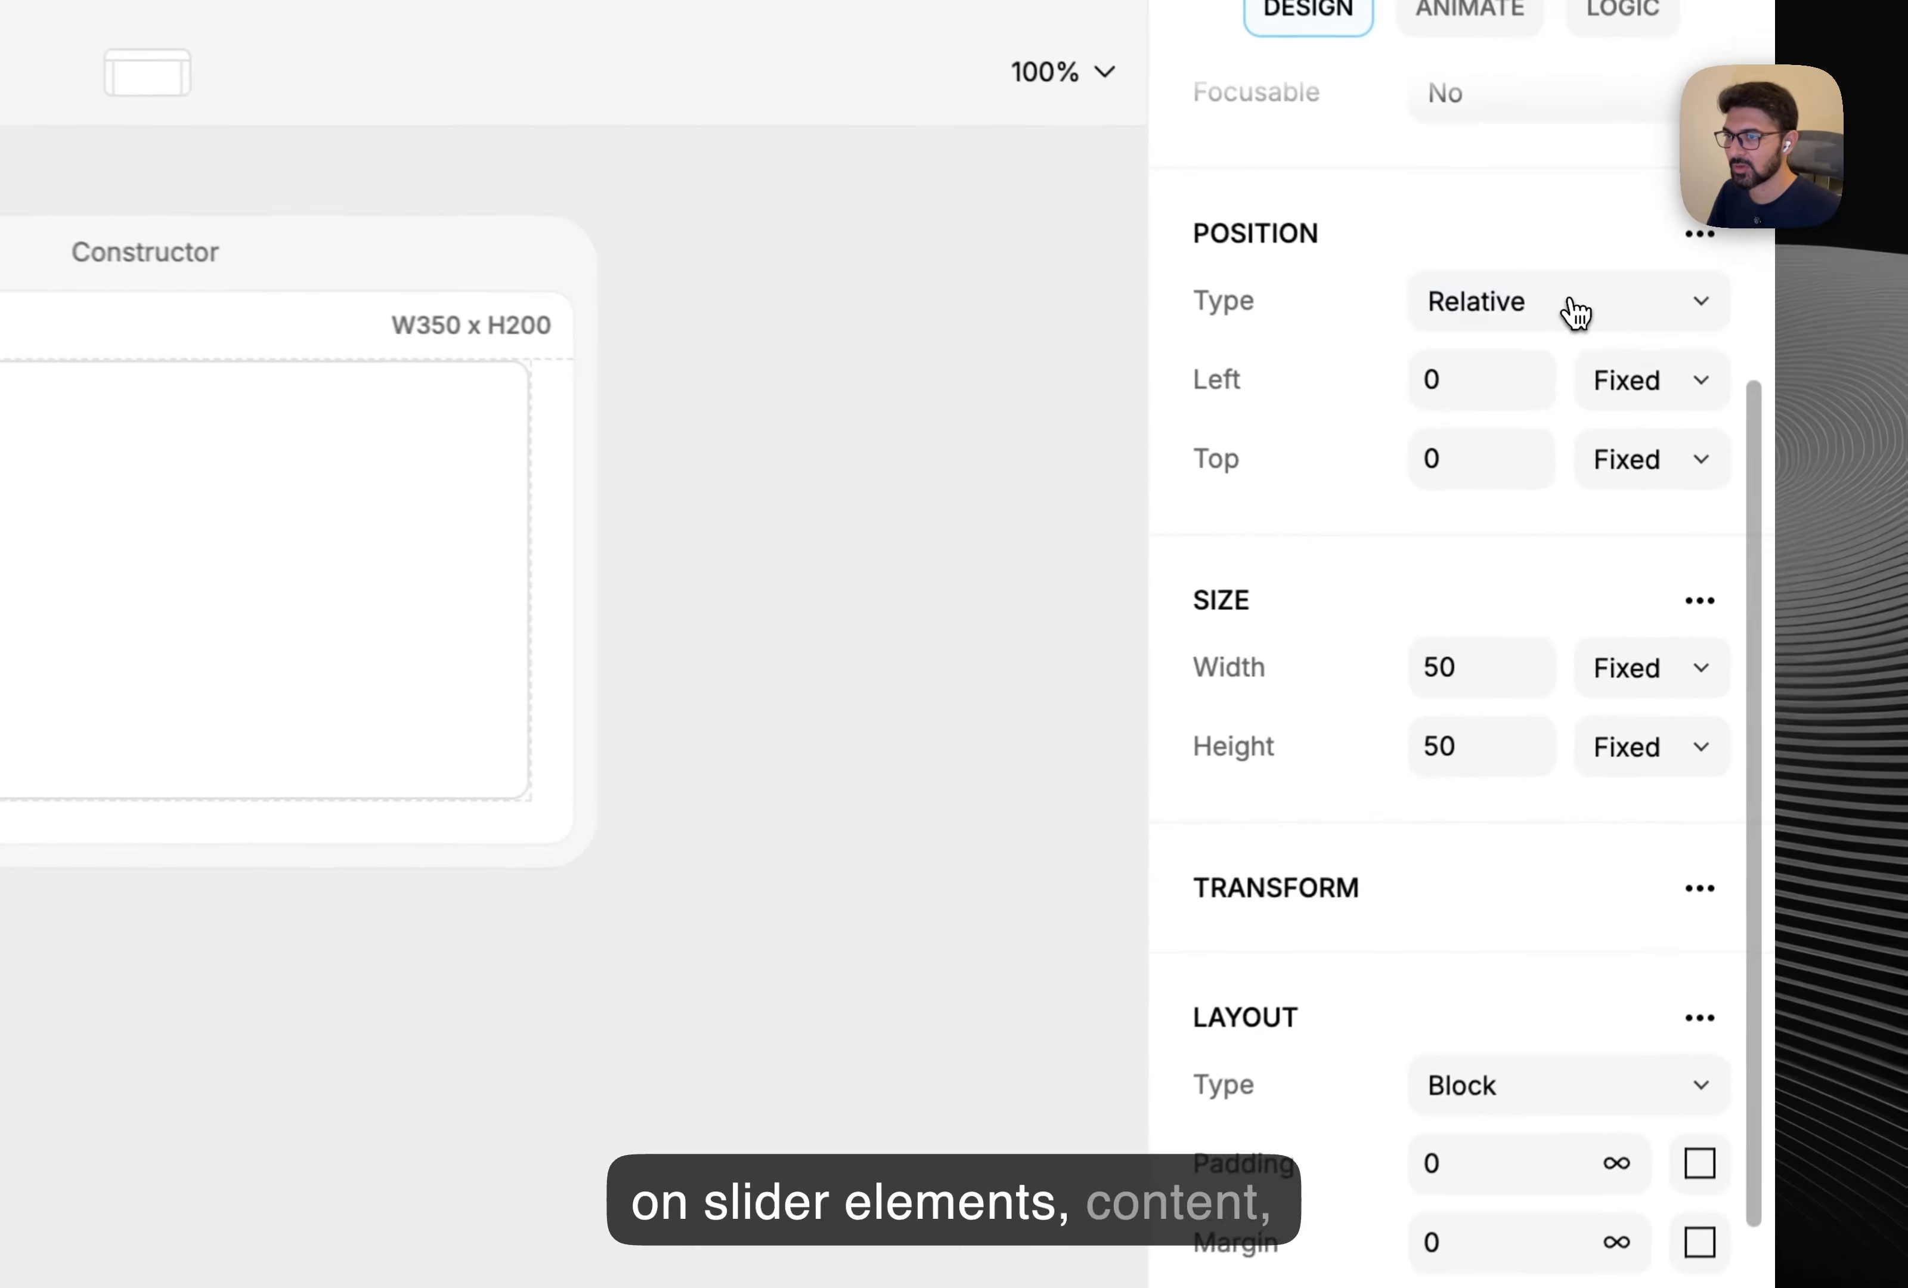
pyautogui.click(1673, 406)
pyautogui.click(1673, 458)
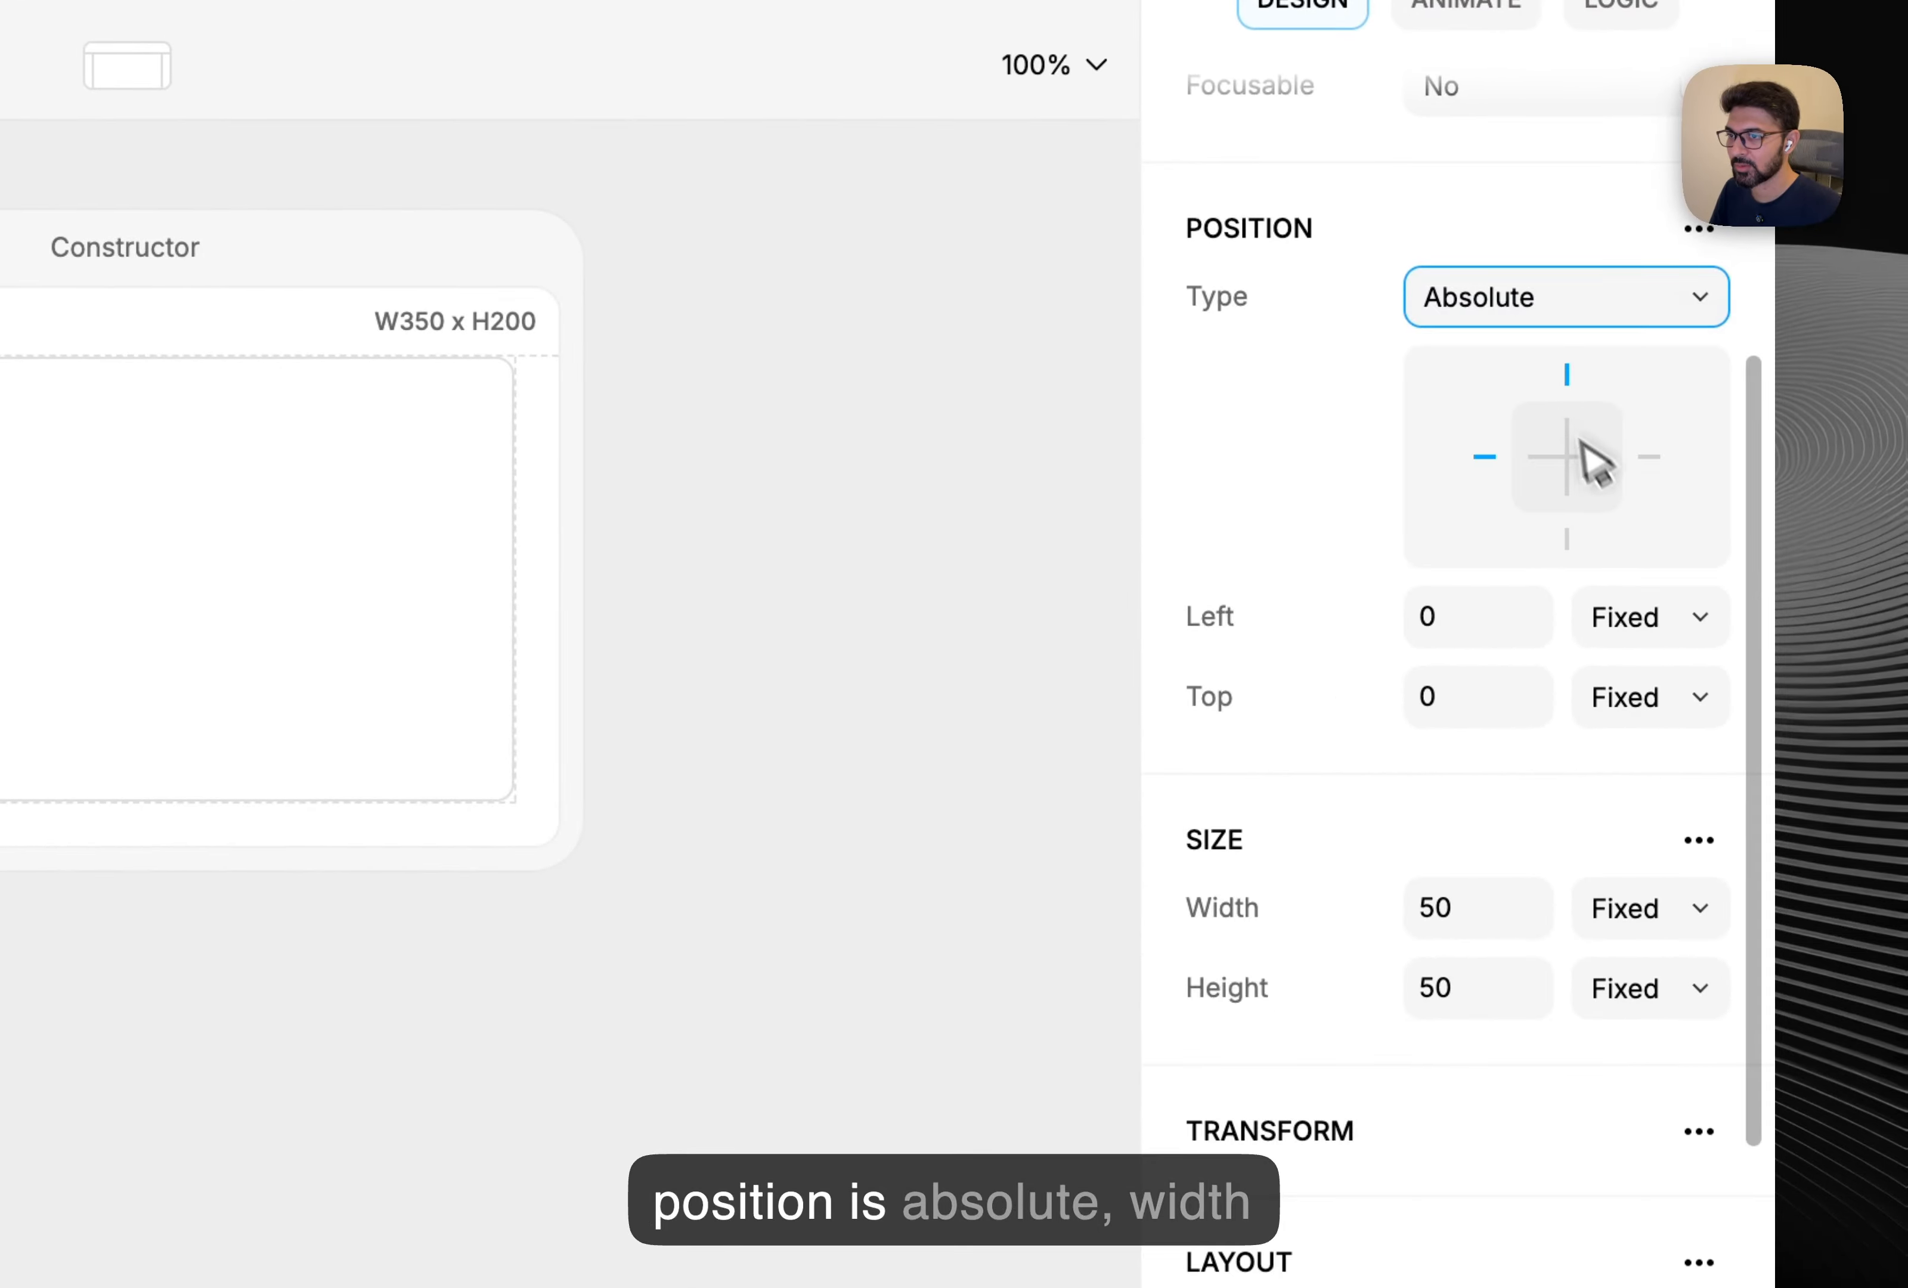
pyautogui.scroll(-3, 1542, 1010)
pyautogui.click(1666, 742)
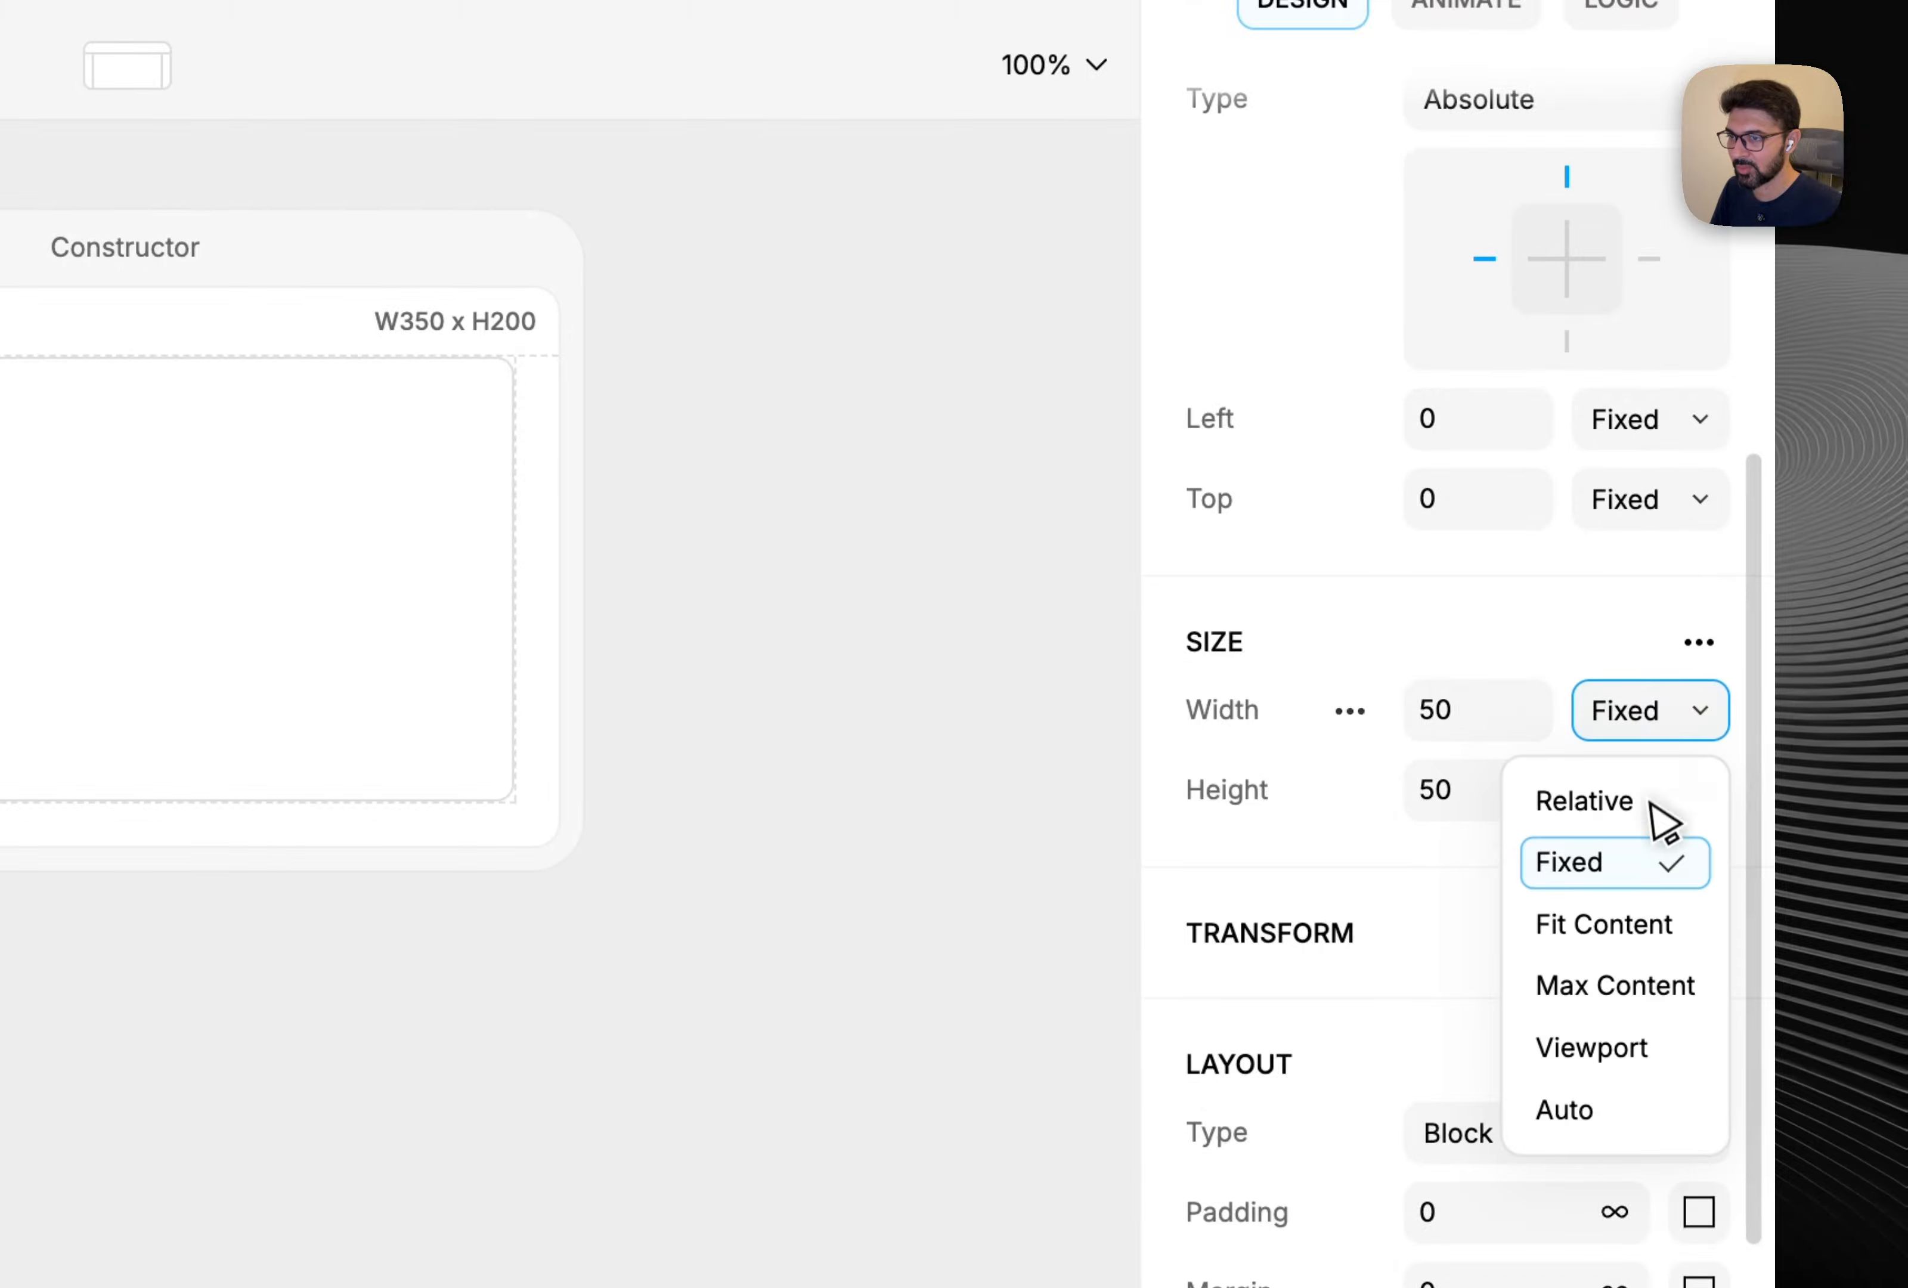
pyautogui.click(1647, 799)
pyautogui.click(1479, 708)
pyautogui.write('100')
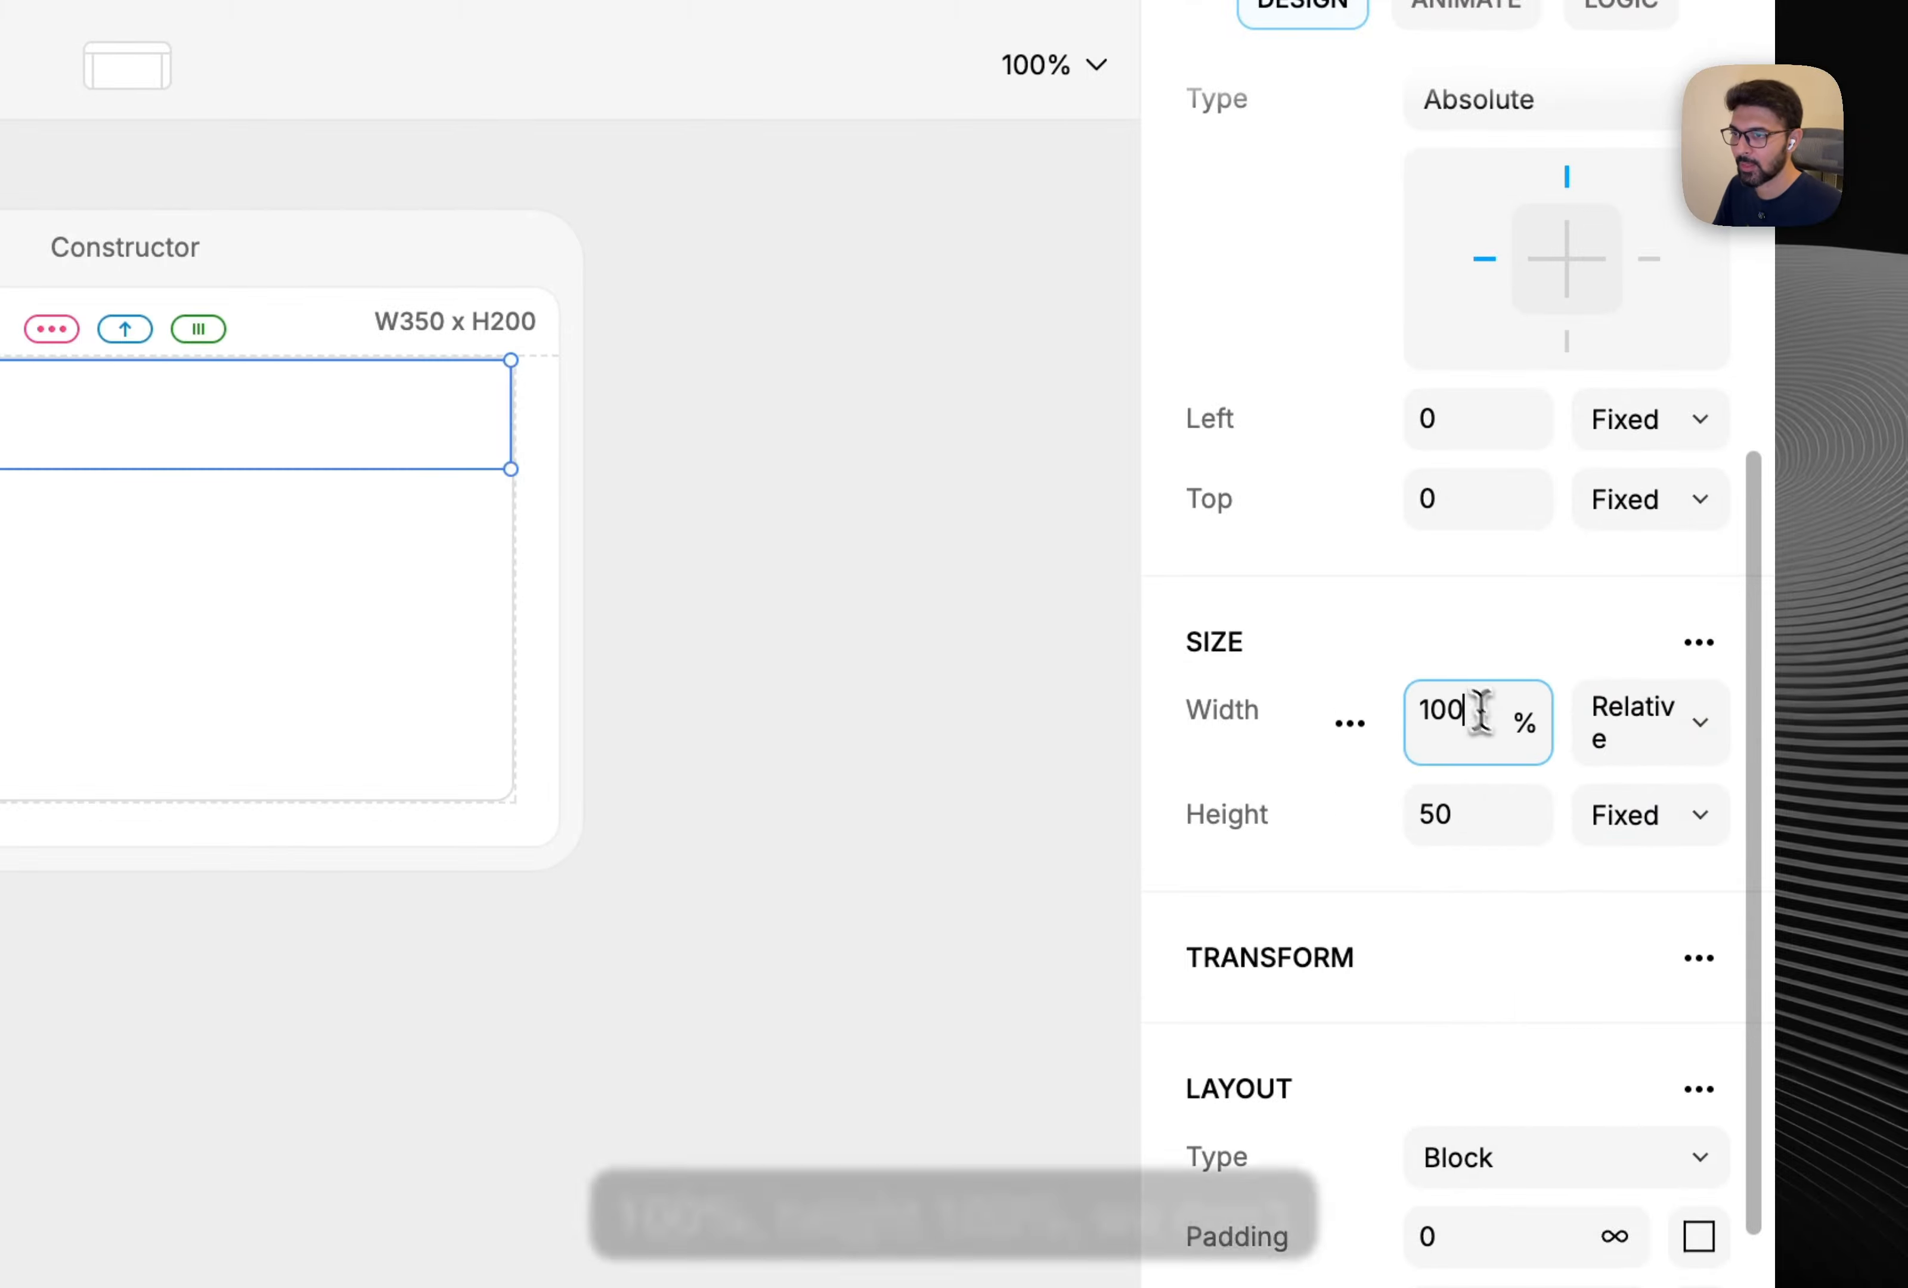
pyautogui.click(1652, 844)
pyautogui.click(1638, 904)
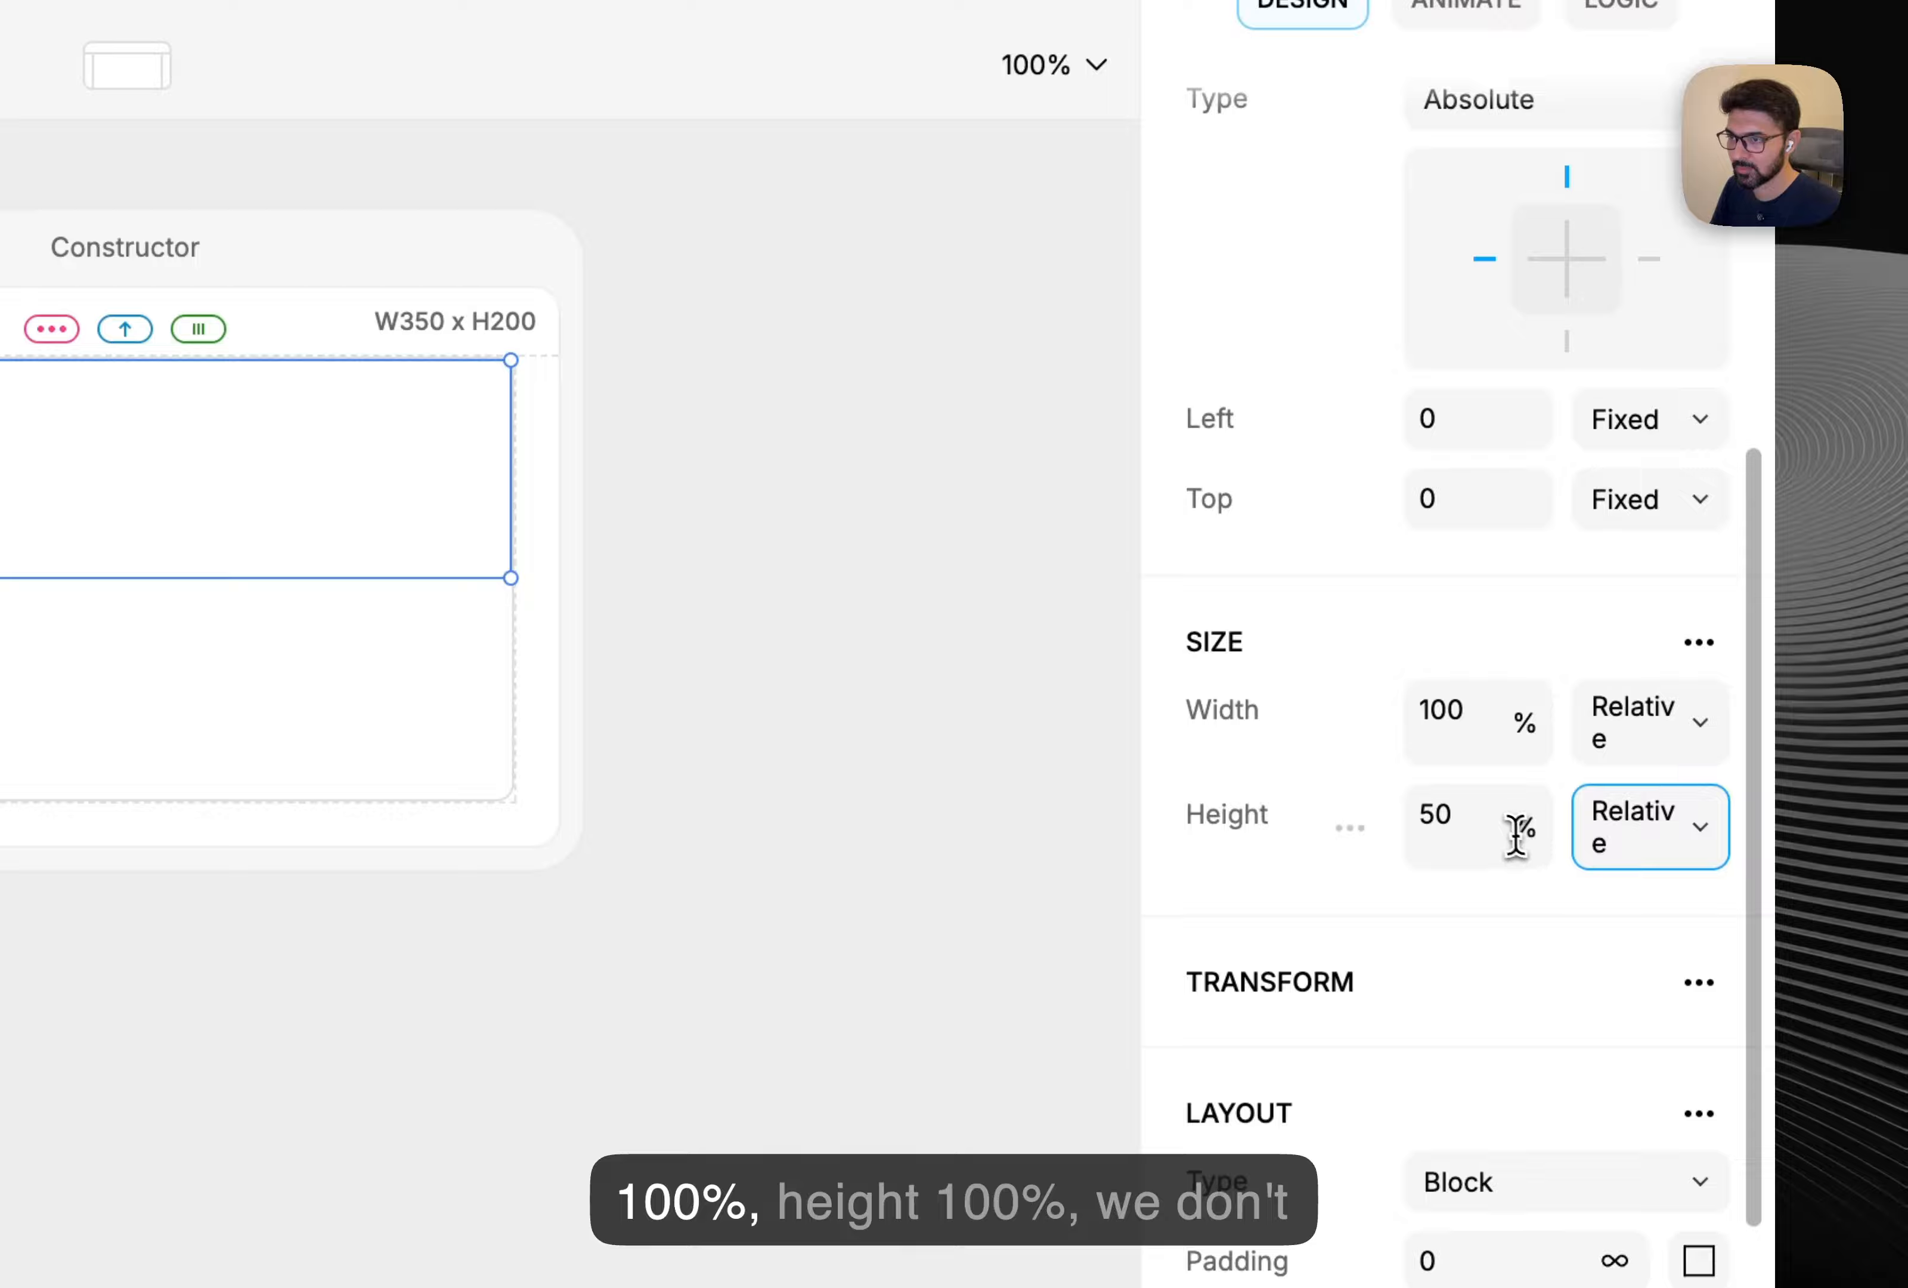
pyautogui.press('super+a')
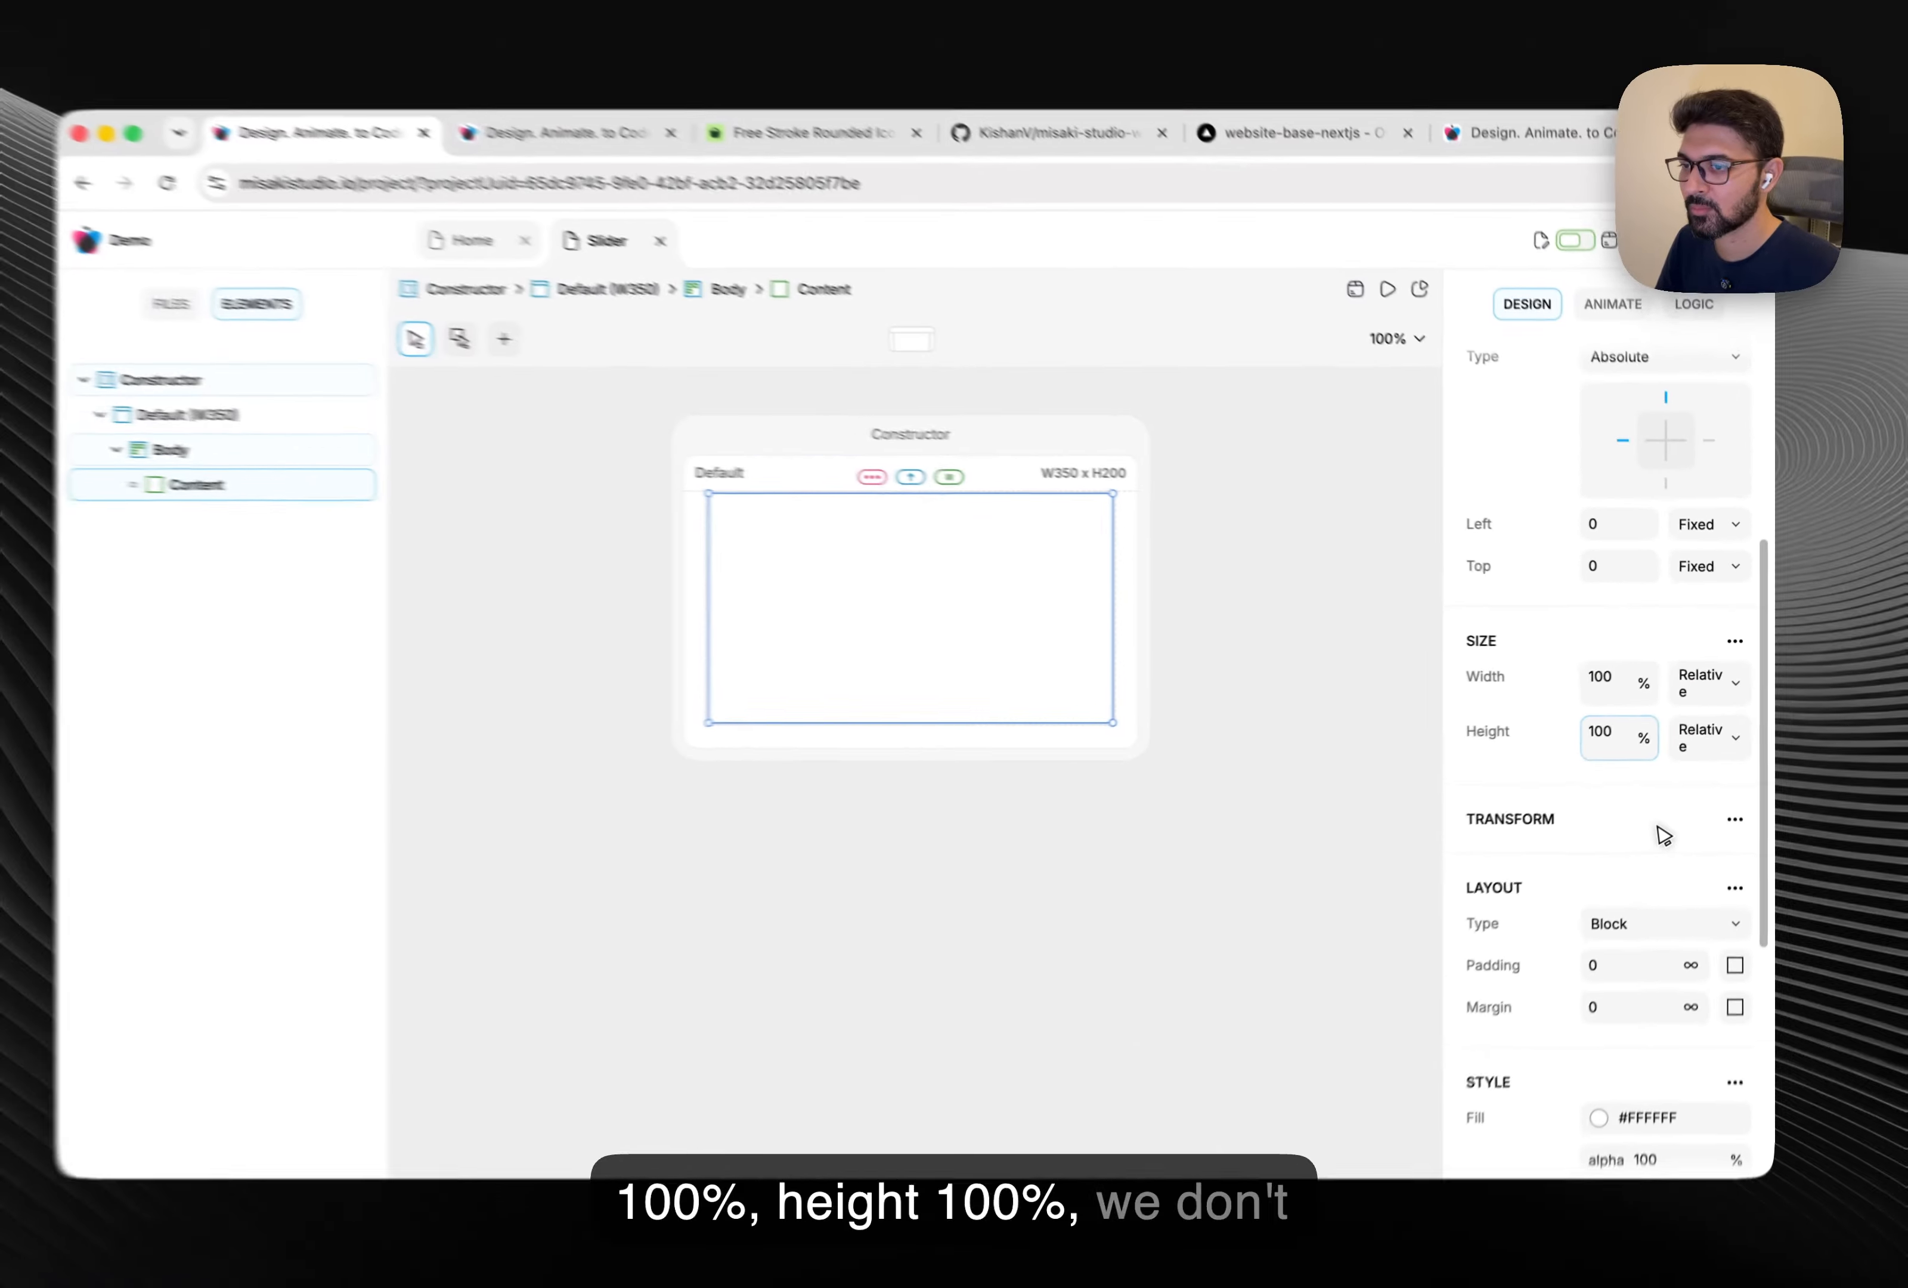
# Delete Content's fill, radius and border style settings.
pyautogui.scroll(-5, 1661, 831)
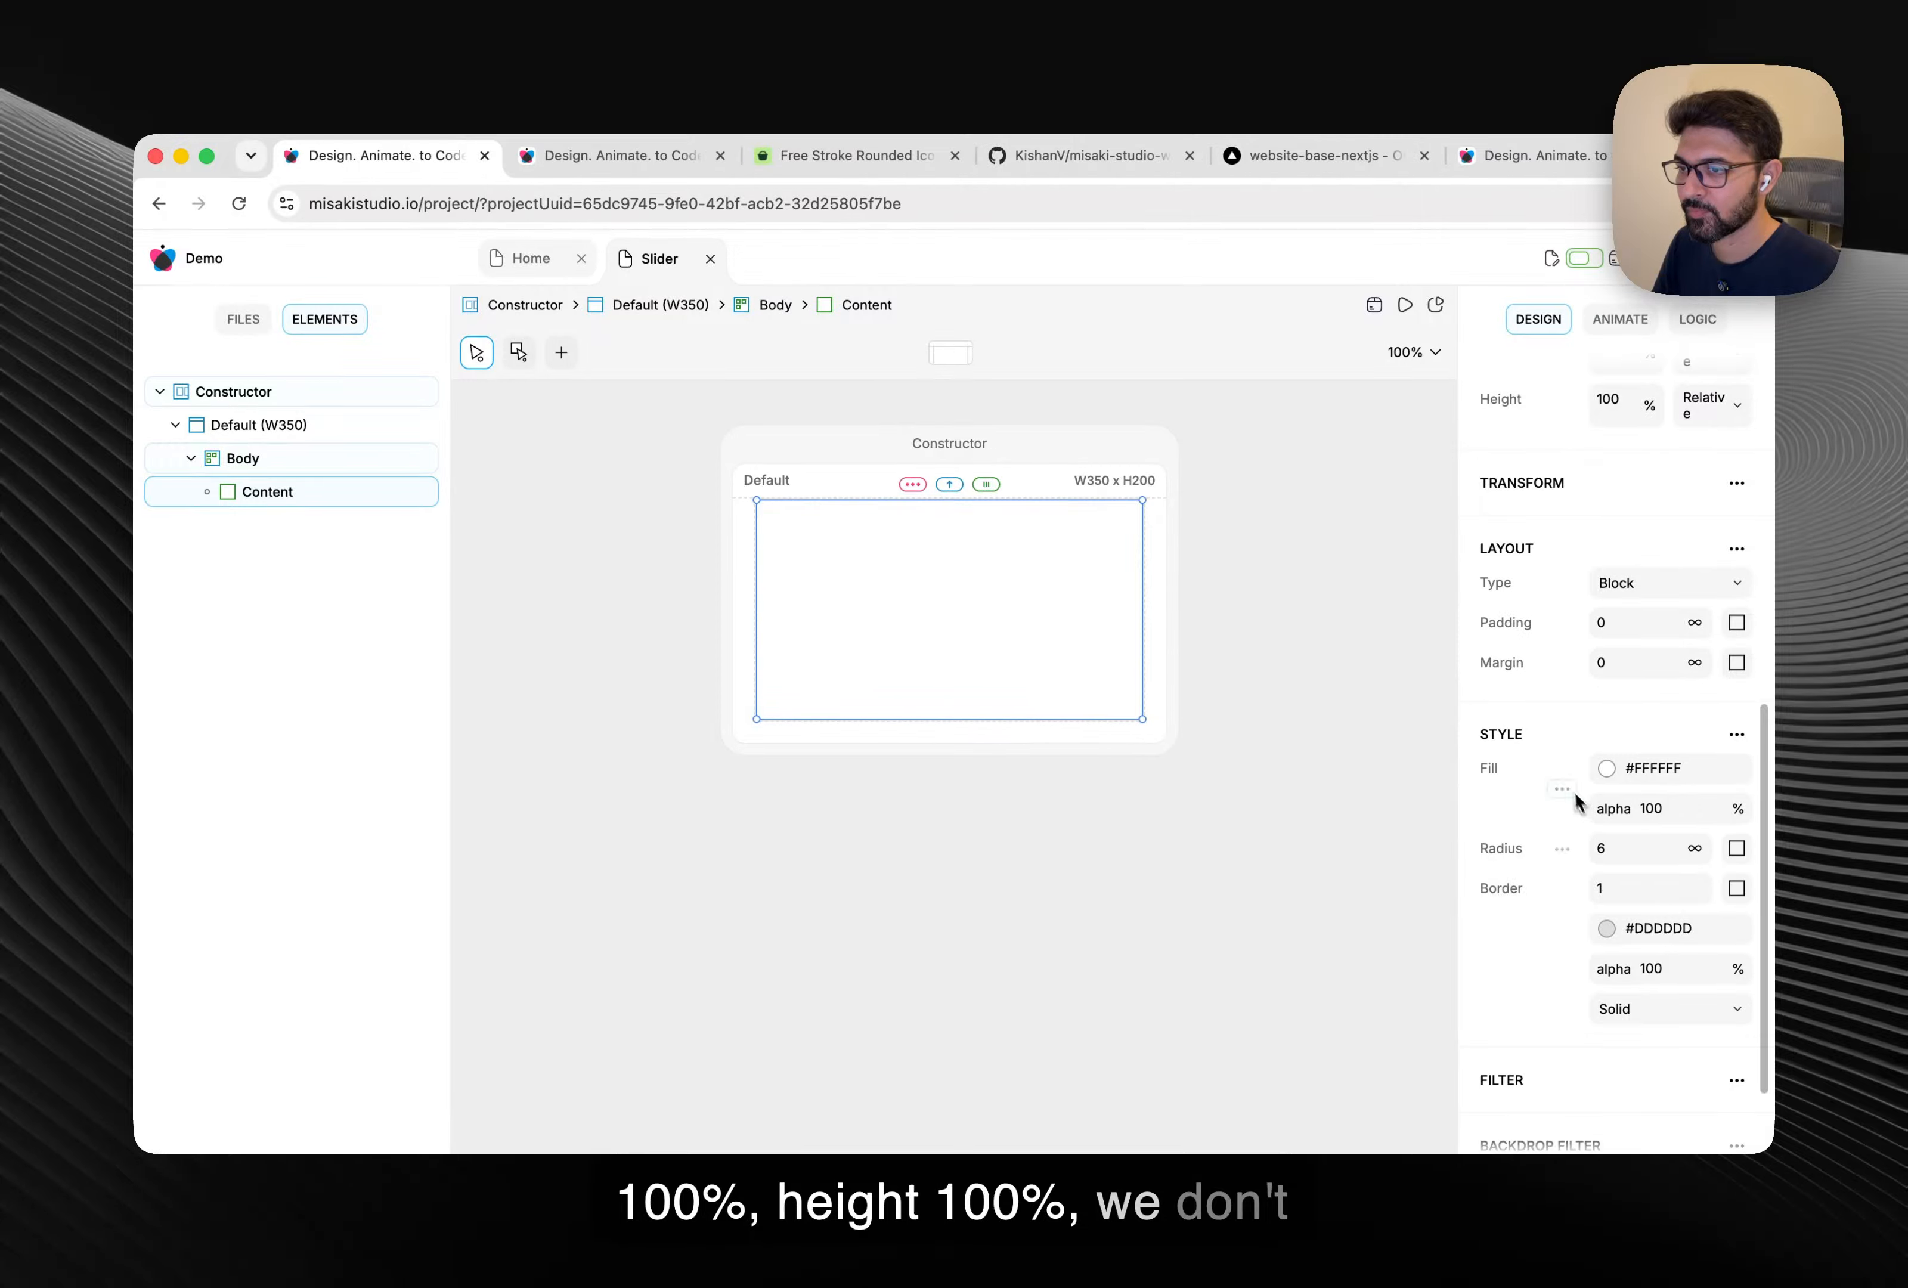
pyautogui.click(1566, 790)
pyautogui.click(1490, 769)
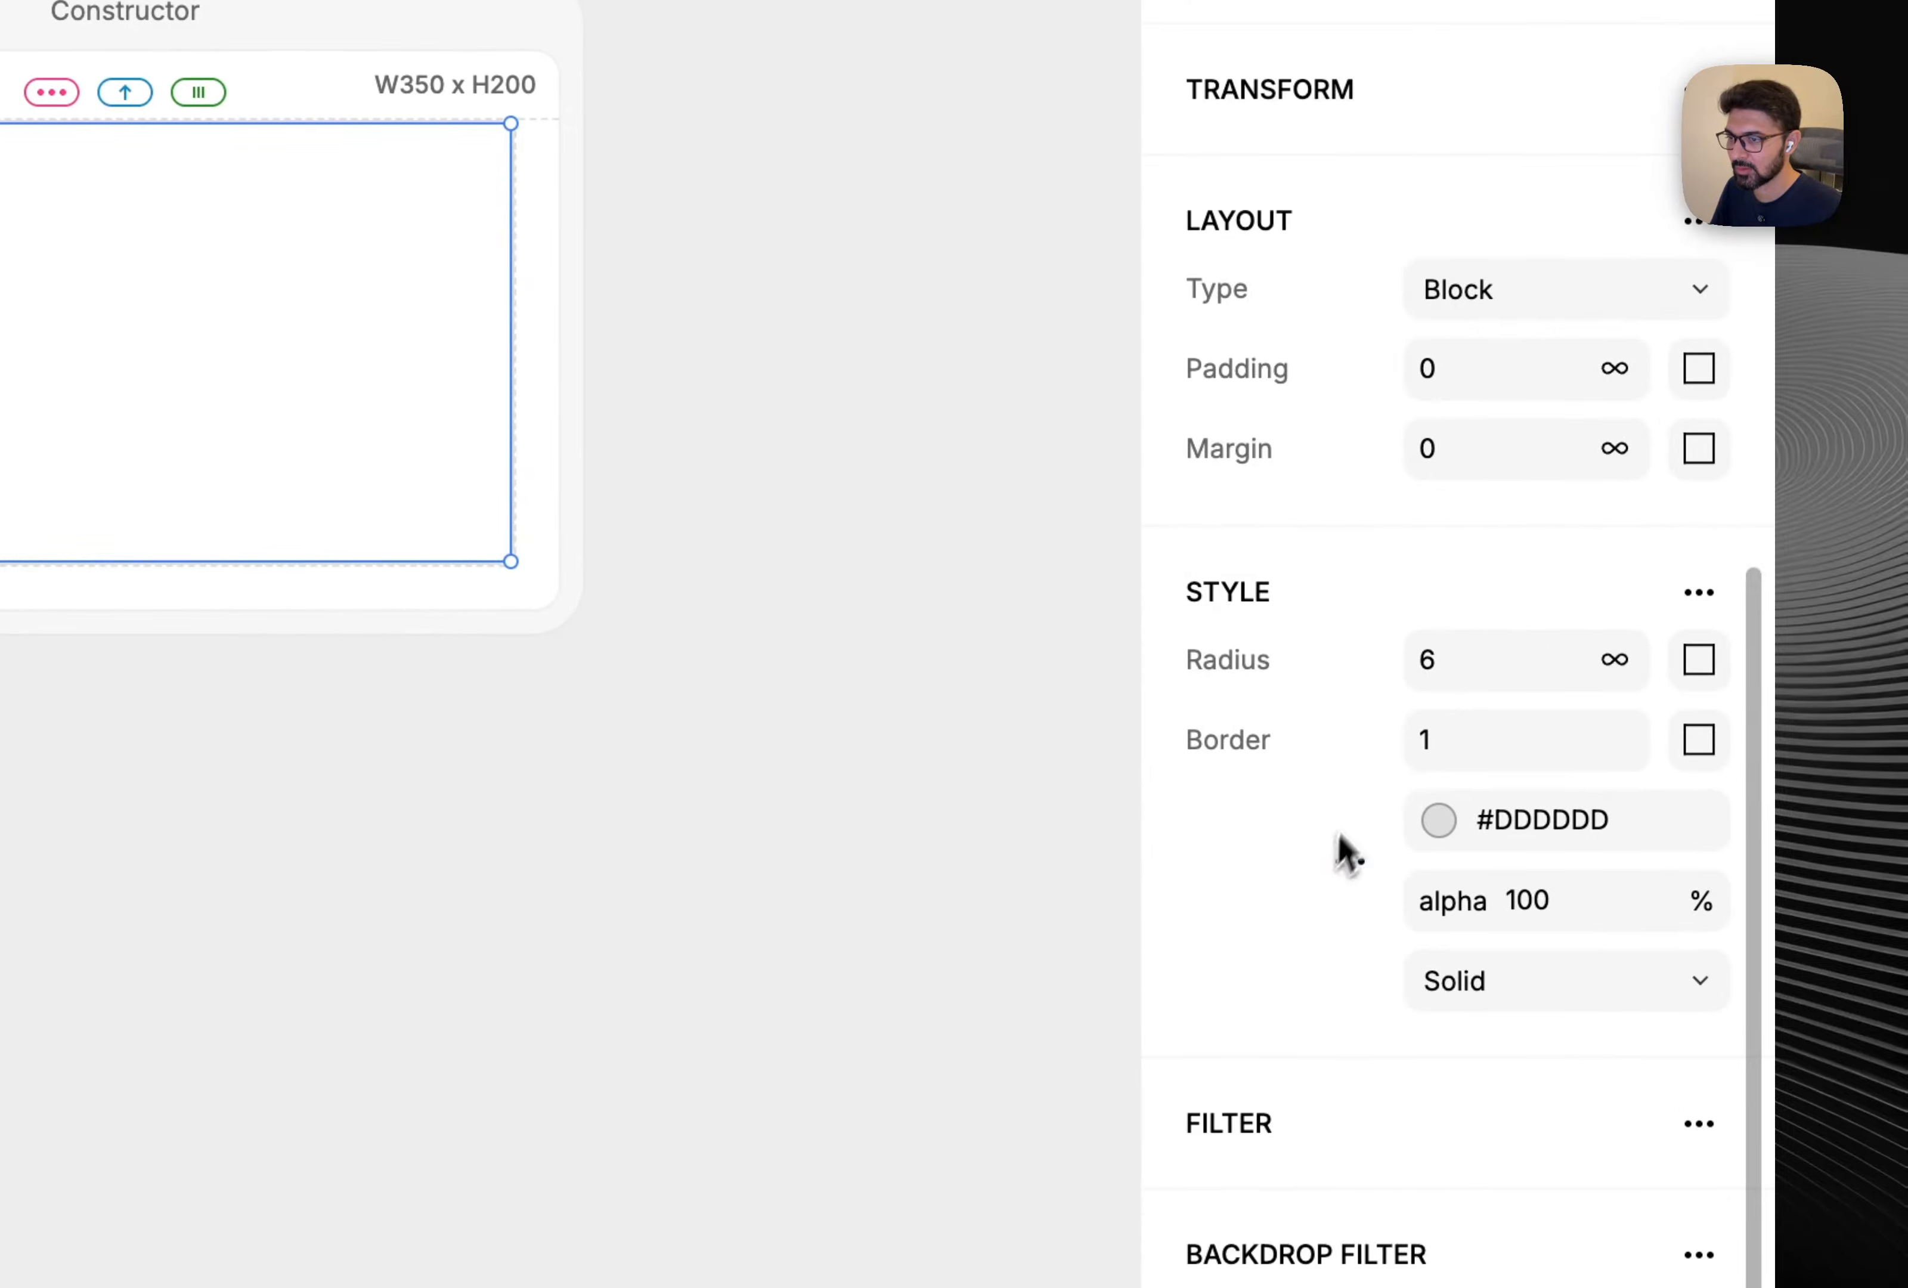
pyautogui.click(1350, 661)
pyautogui.click(1249, 656)
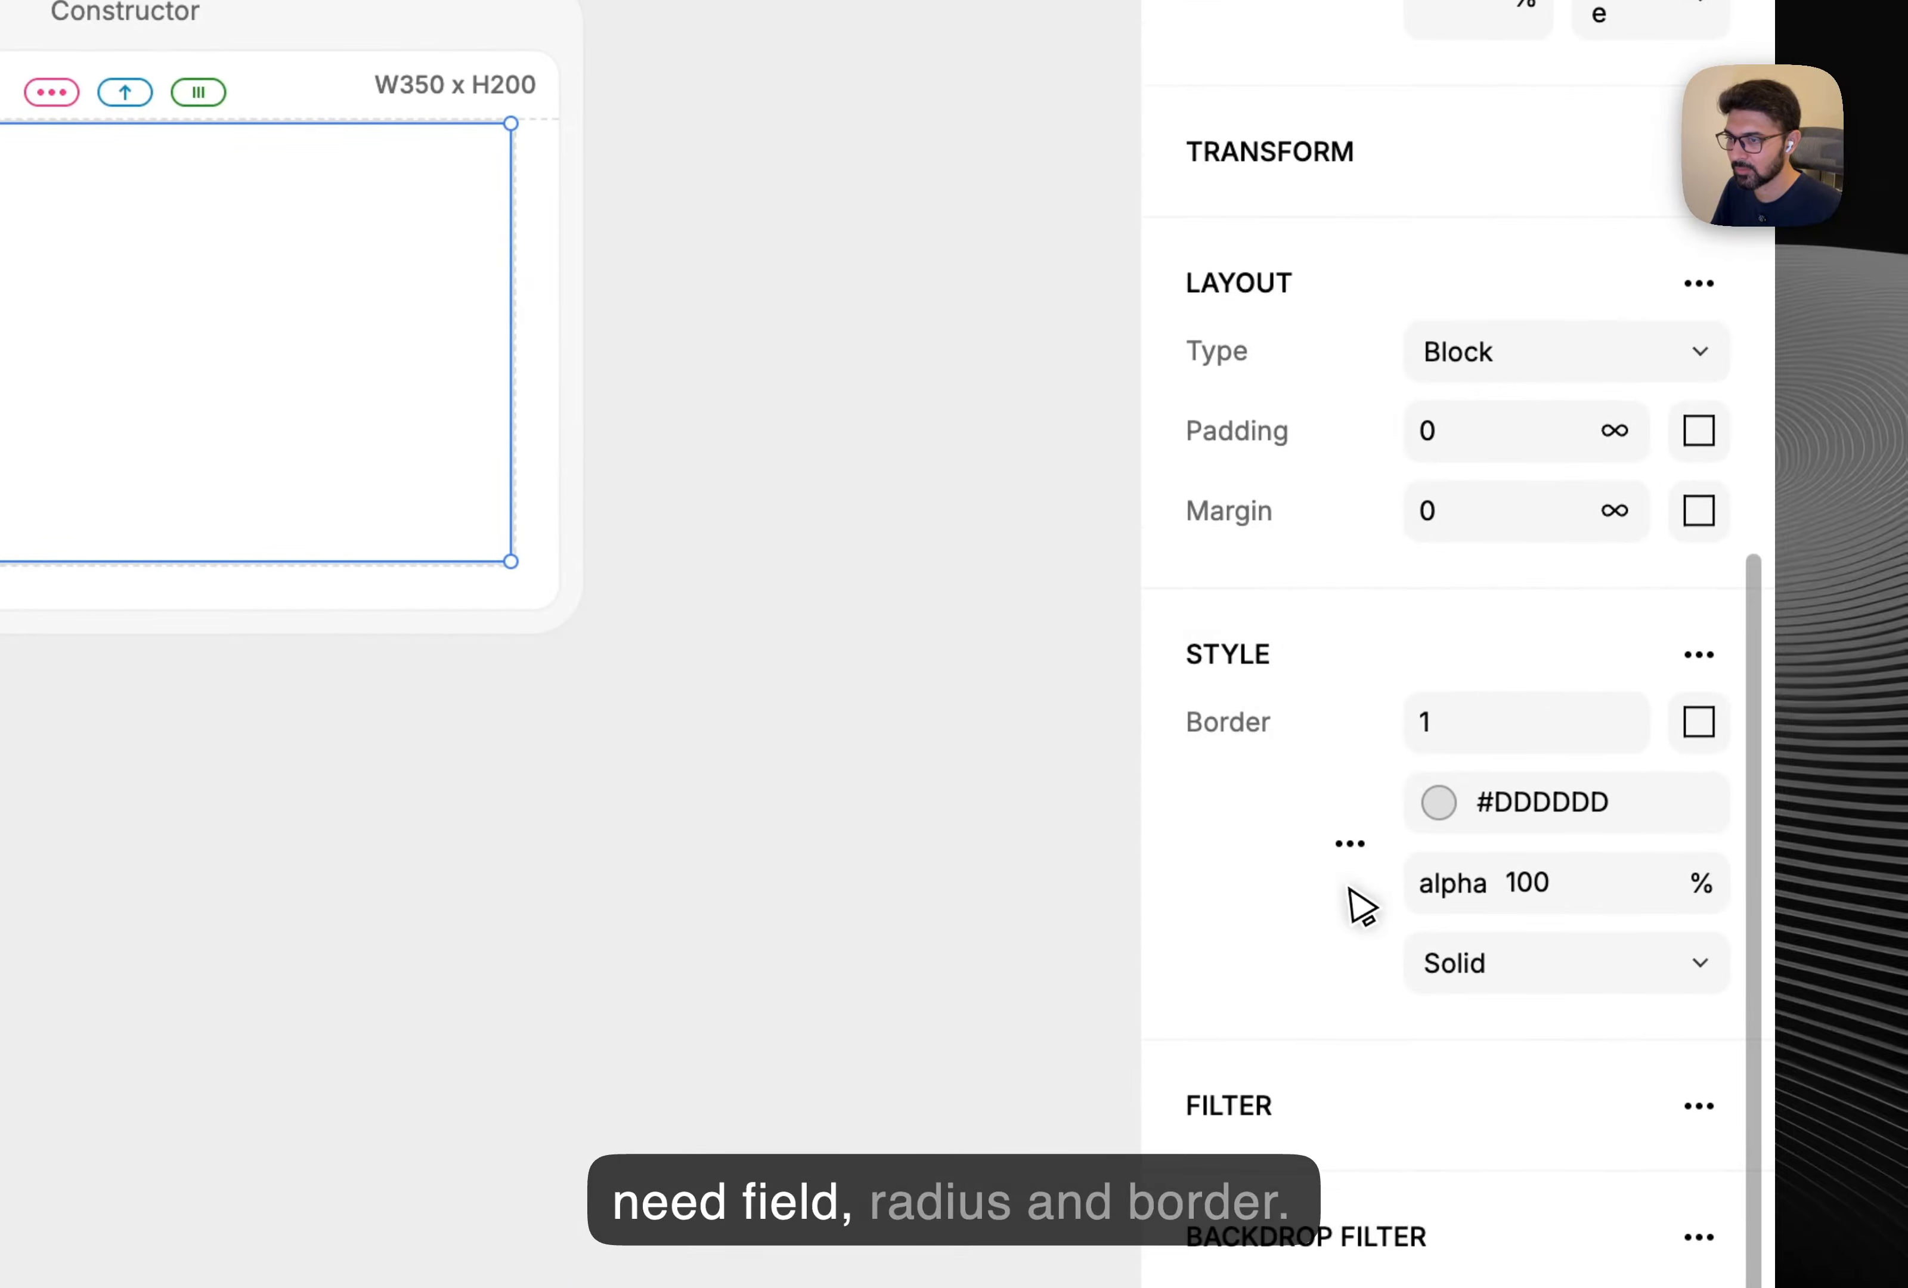
pyautogui.click(1351, 844)
pyautogui.click(1207, 839)
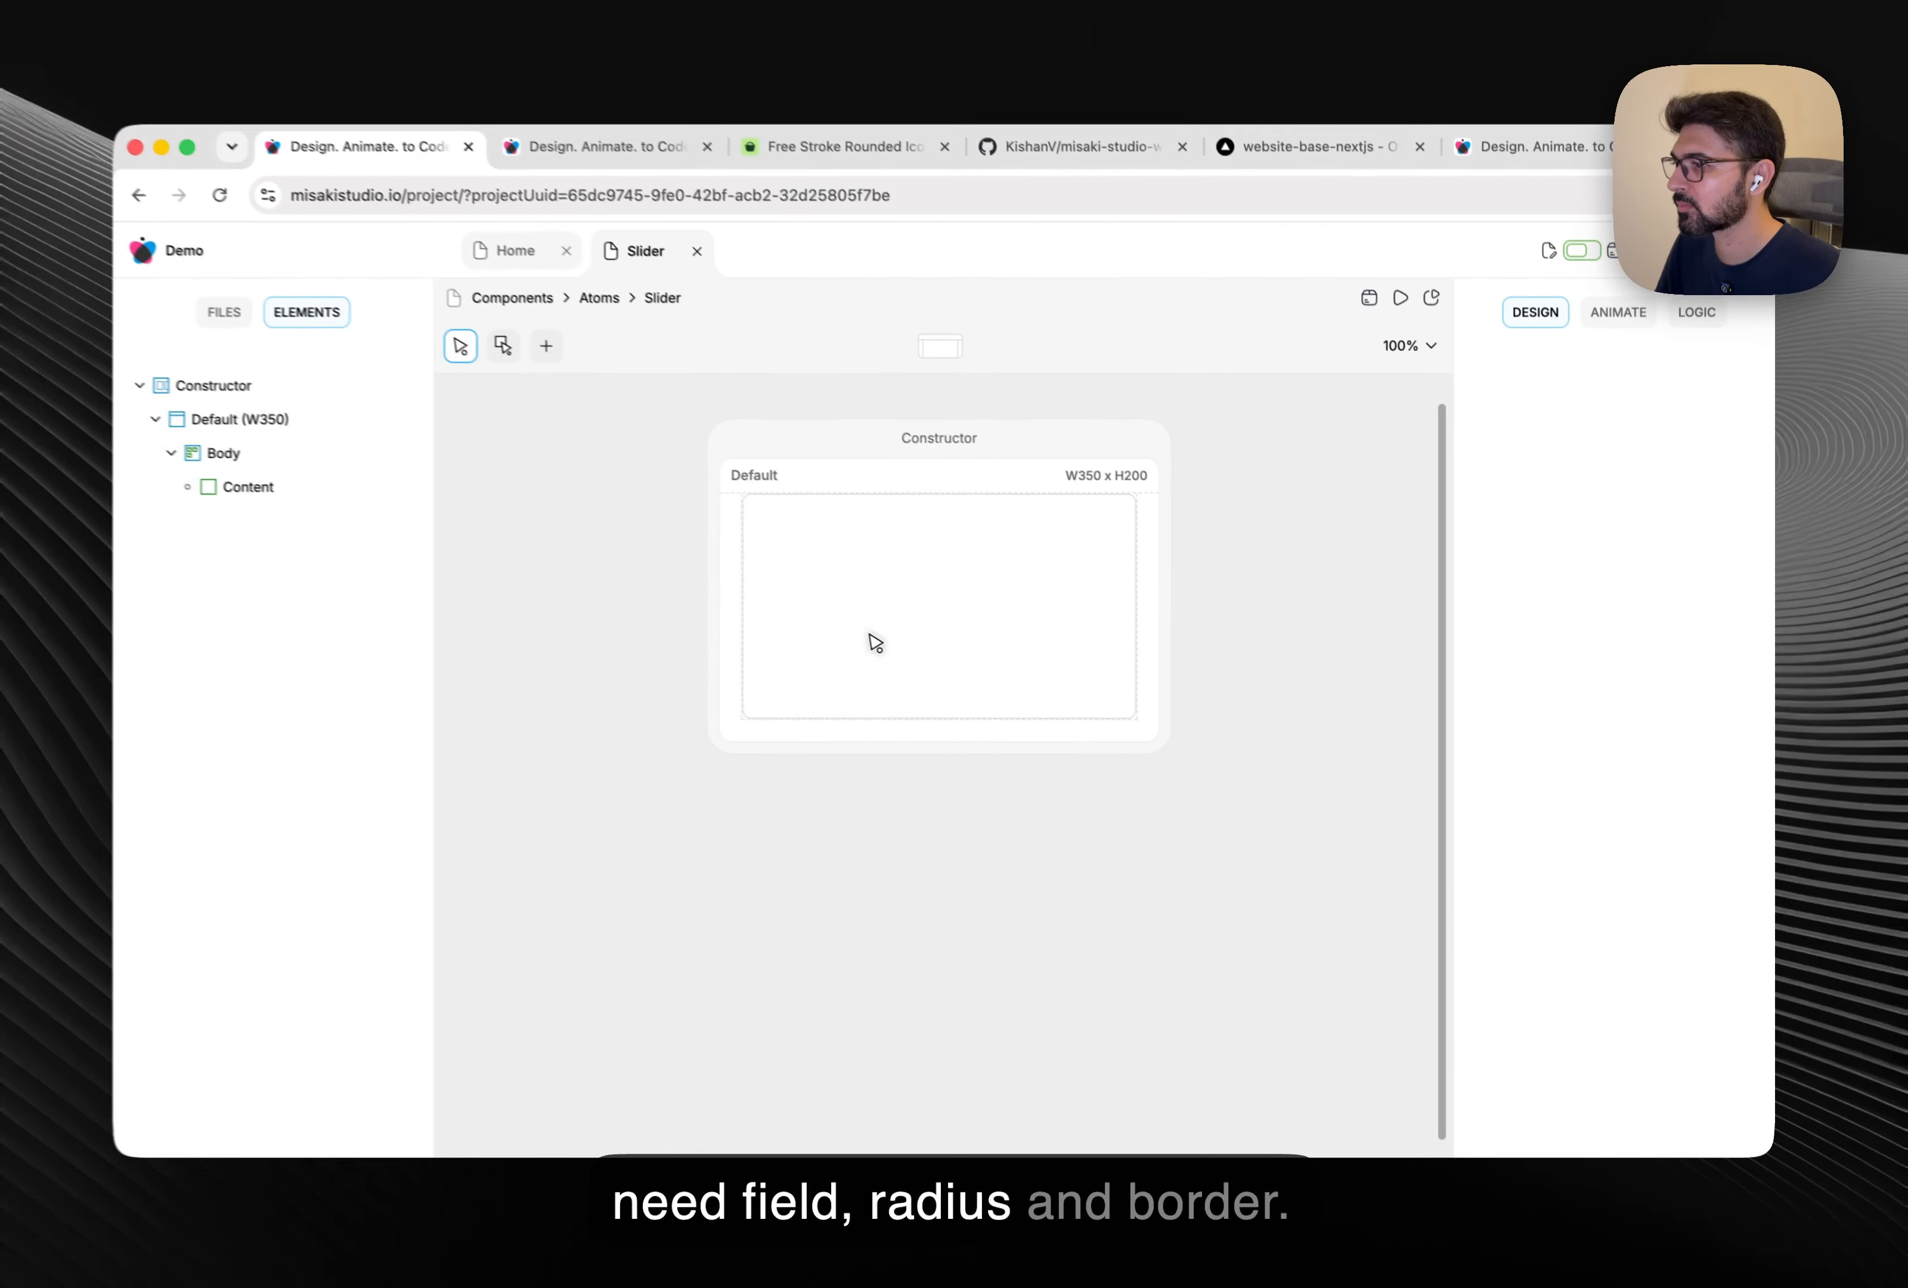
pyautogui.click(876, 643)
# Add a child element named PlaceHolder inside Content.
pyautogui.rightClick(277, 500)
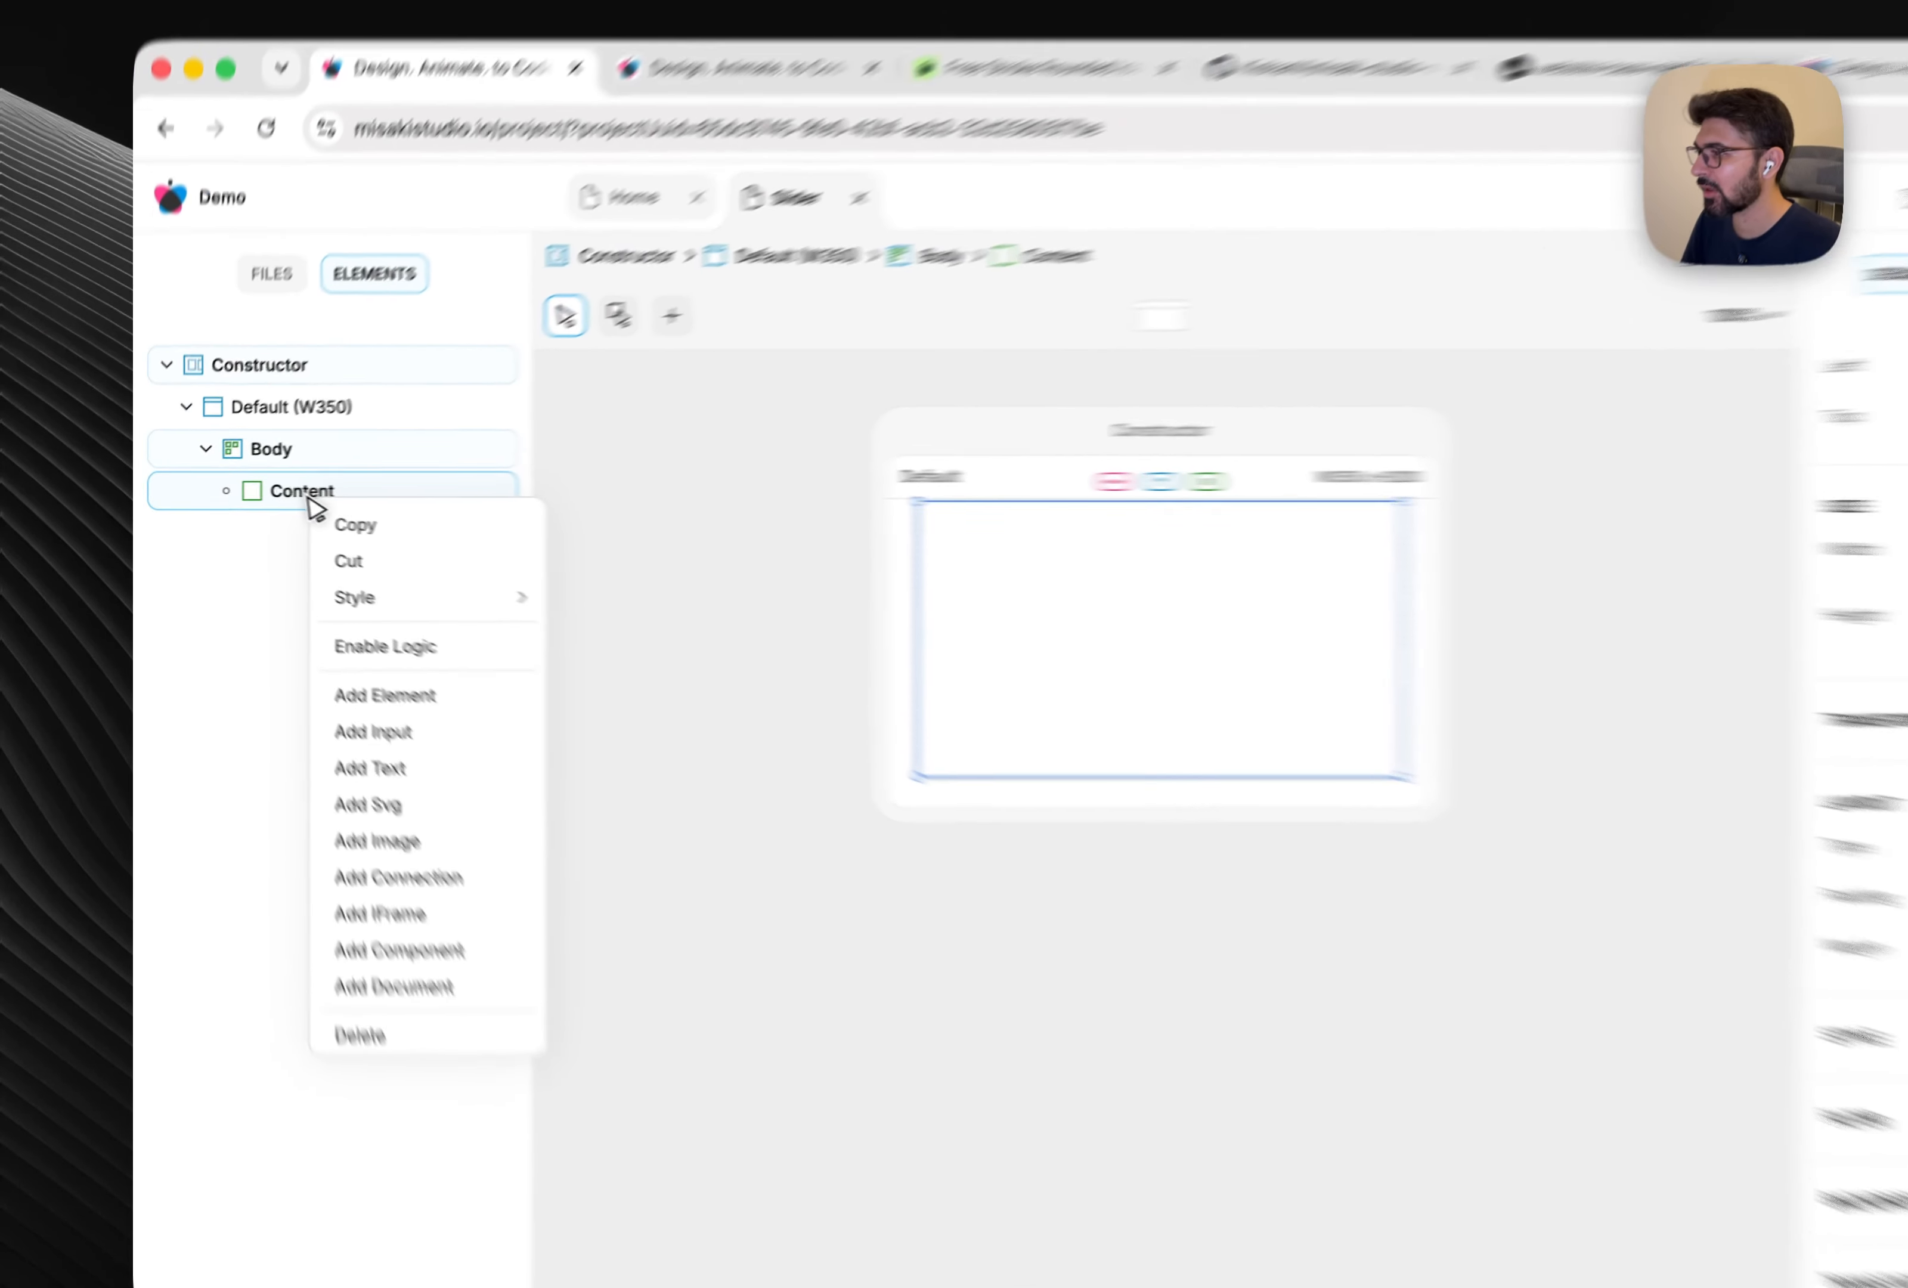
pyautogui.click(356, 657)
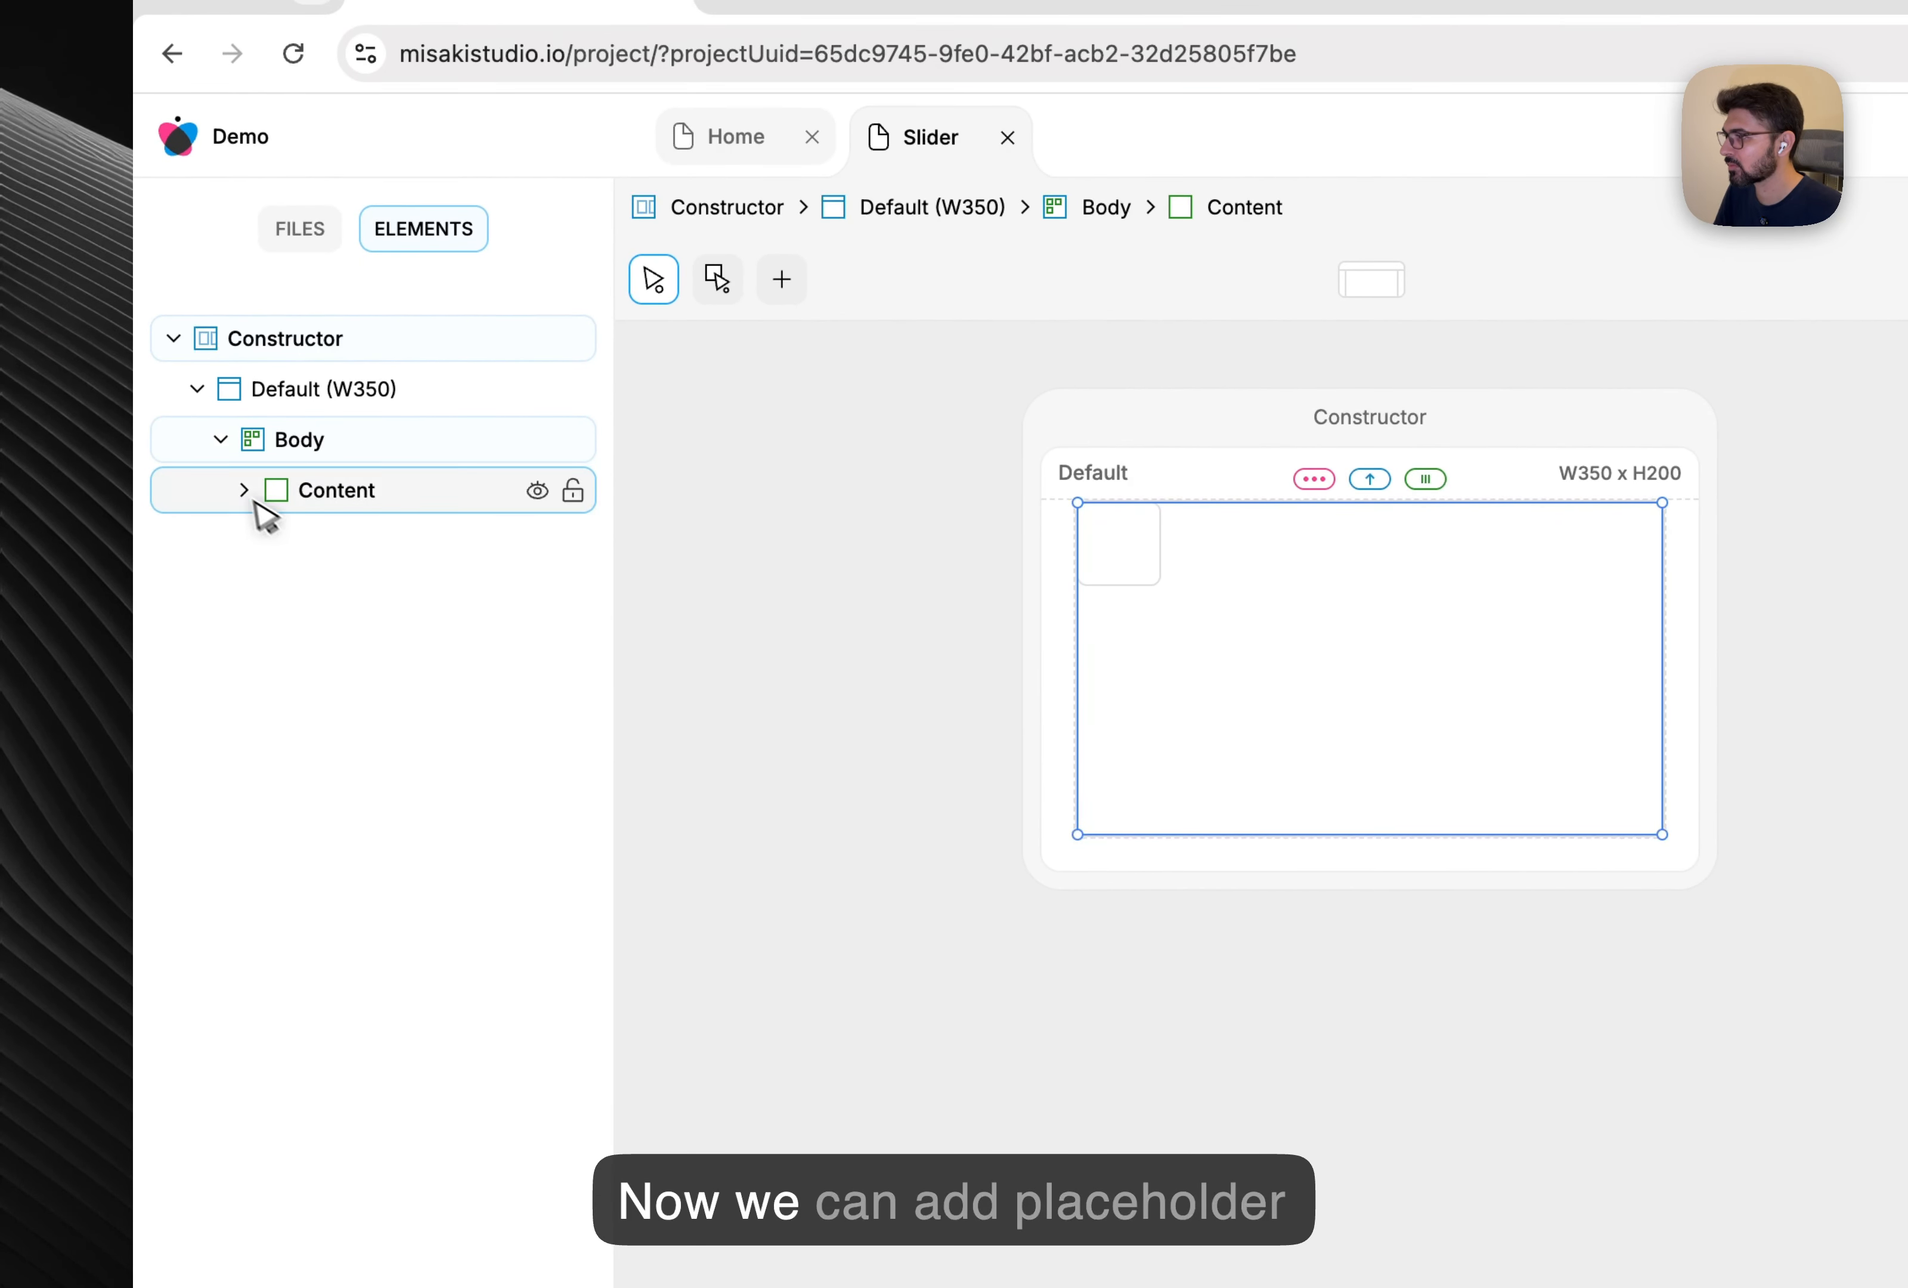
pyautogui.click(411, 546)
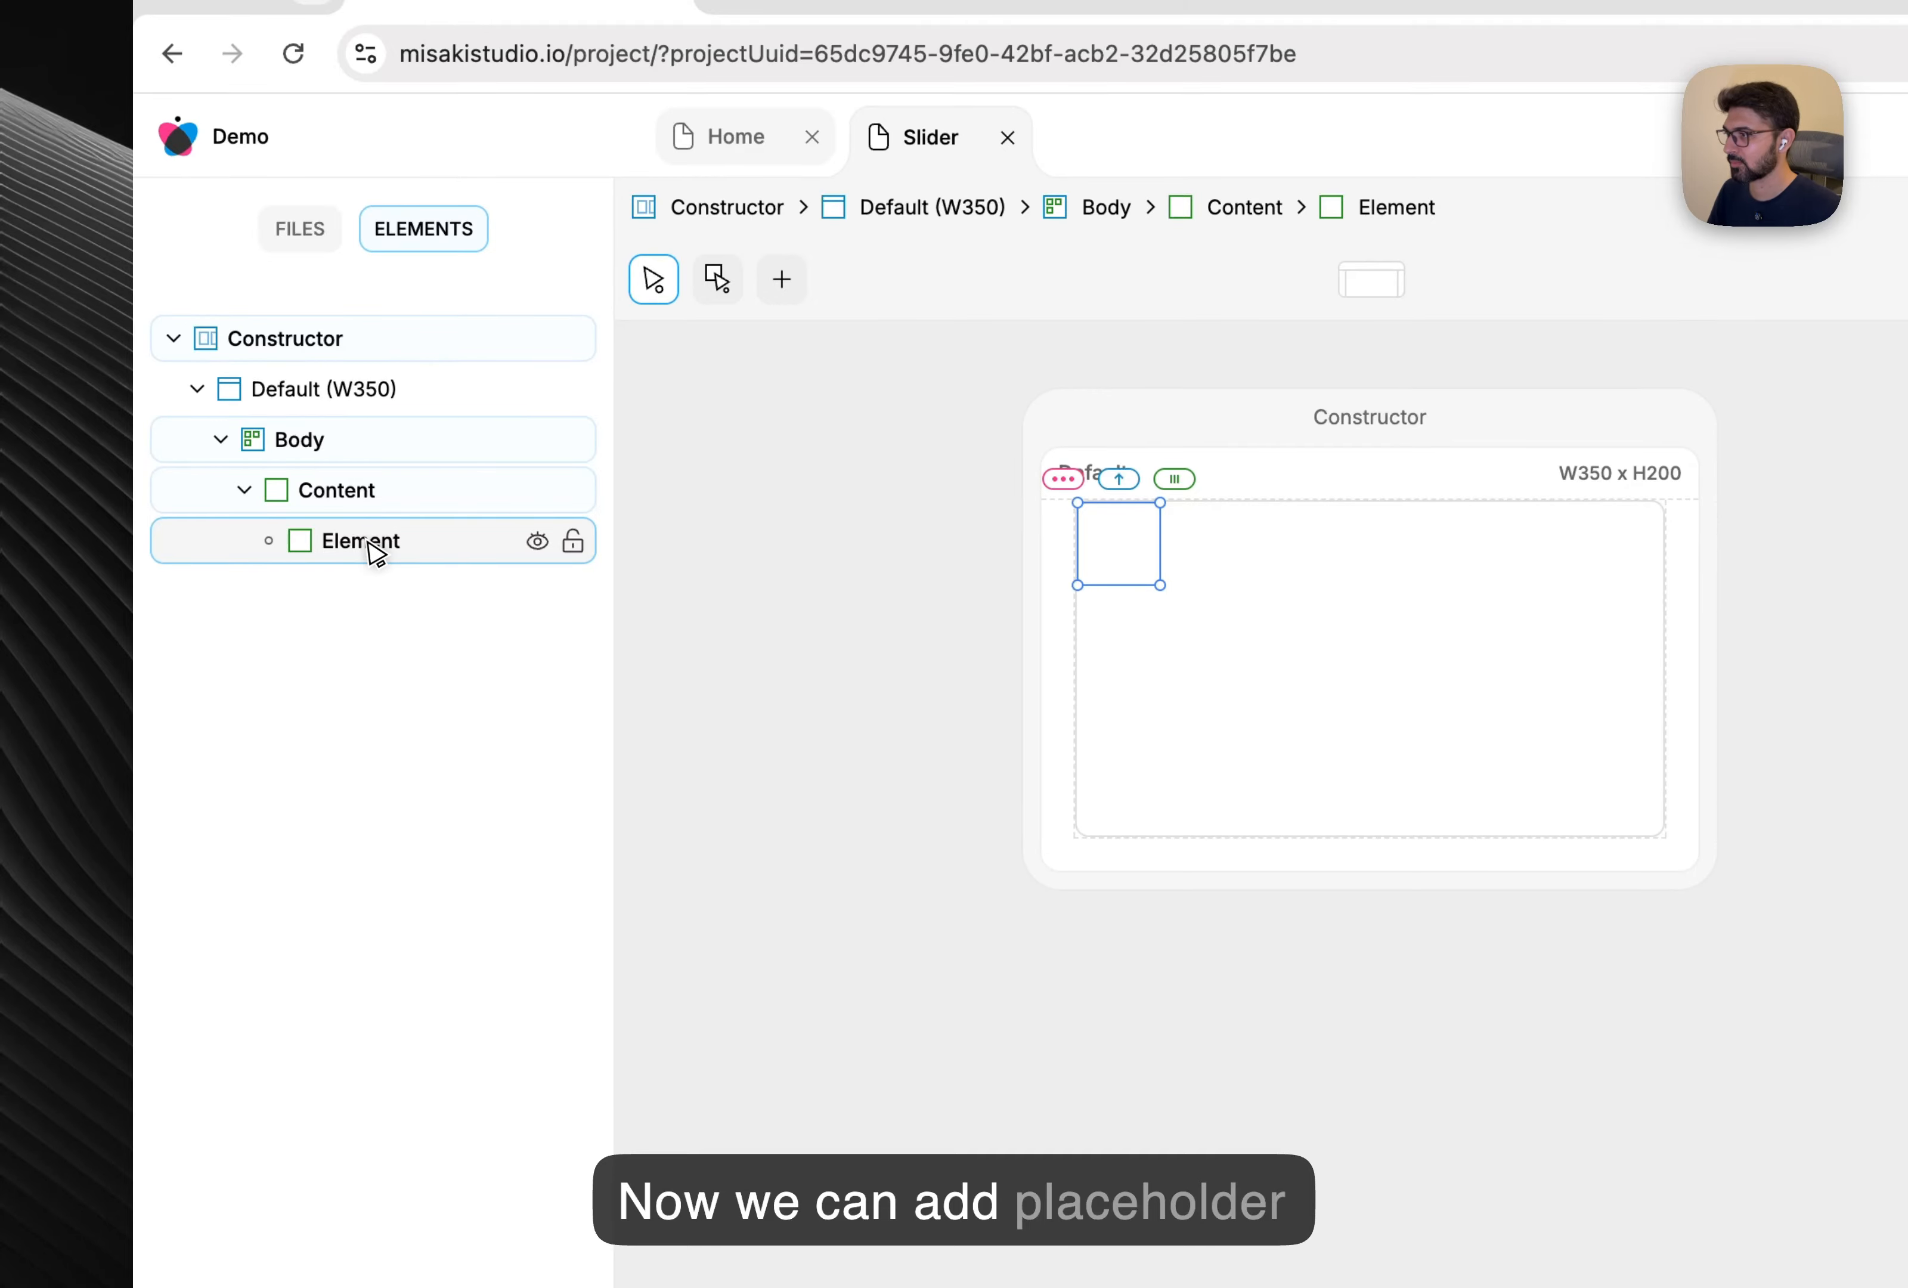
pyautogui.write('PlaceHolder')
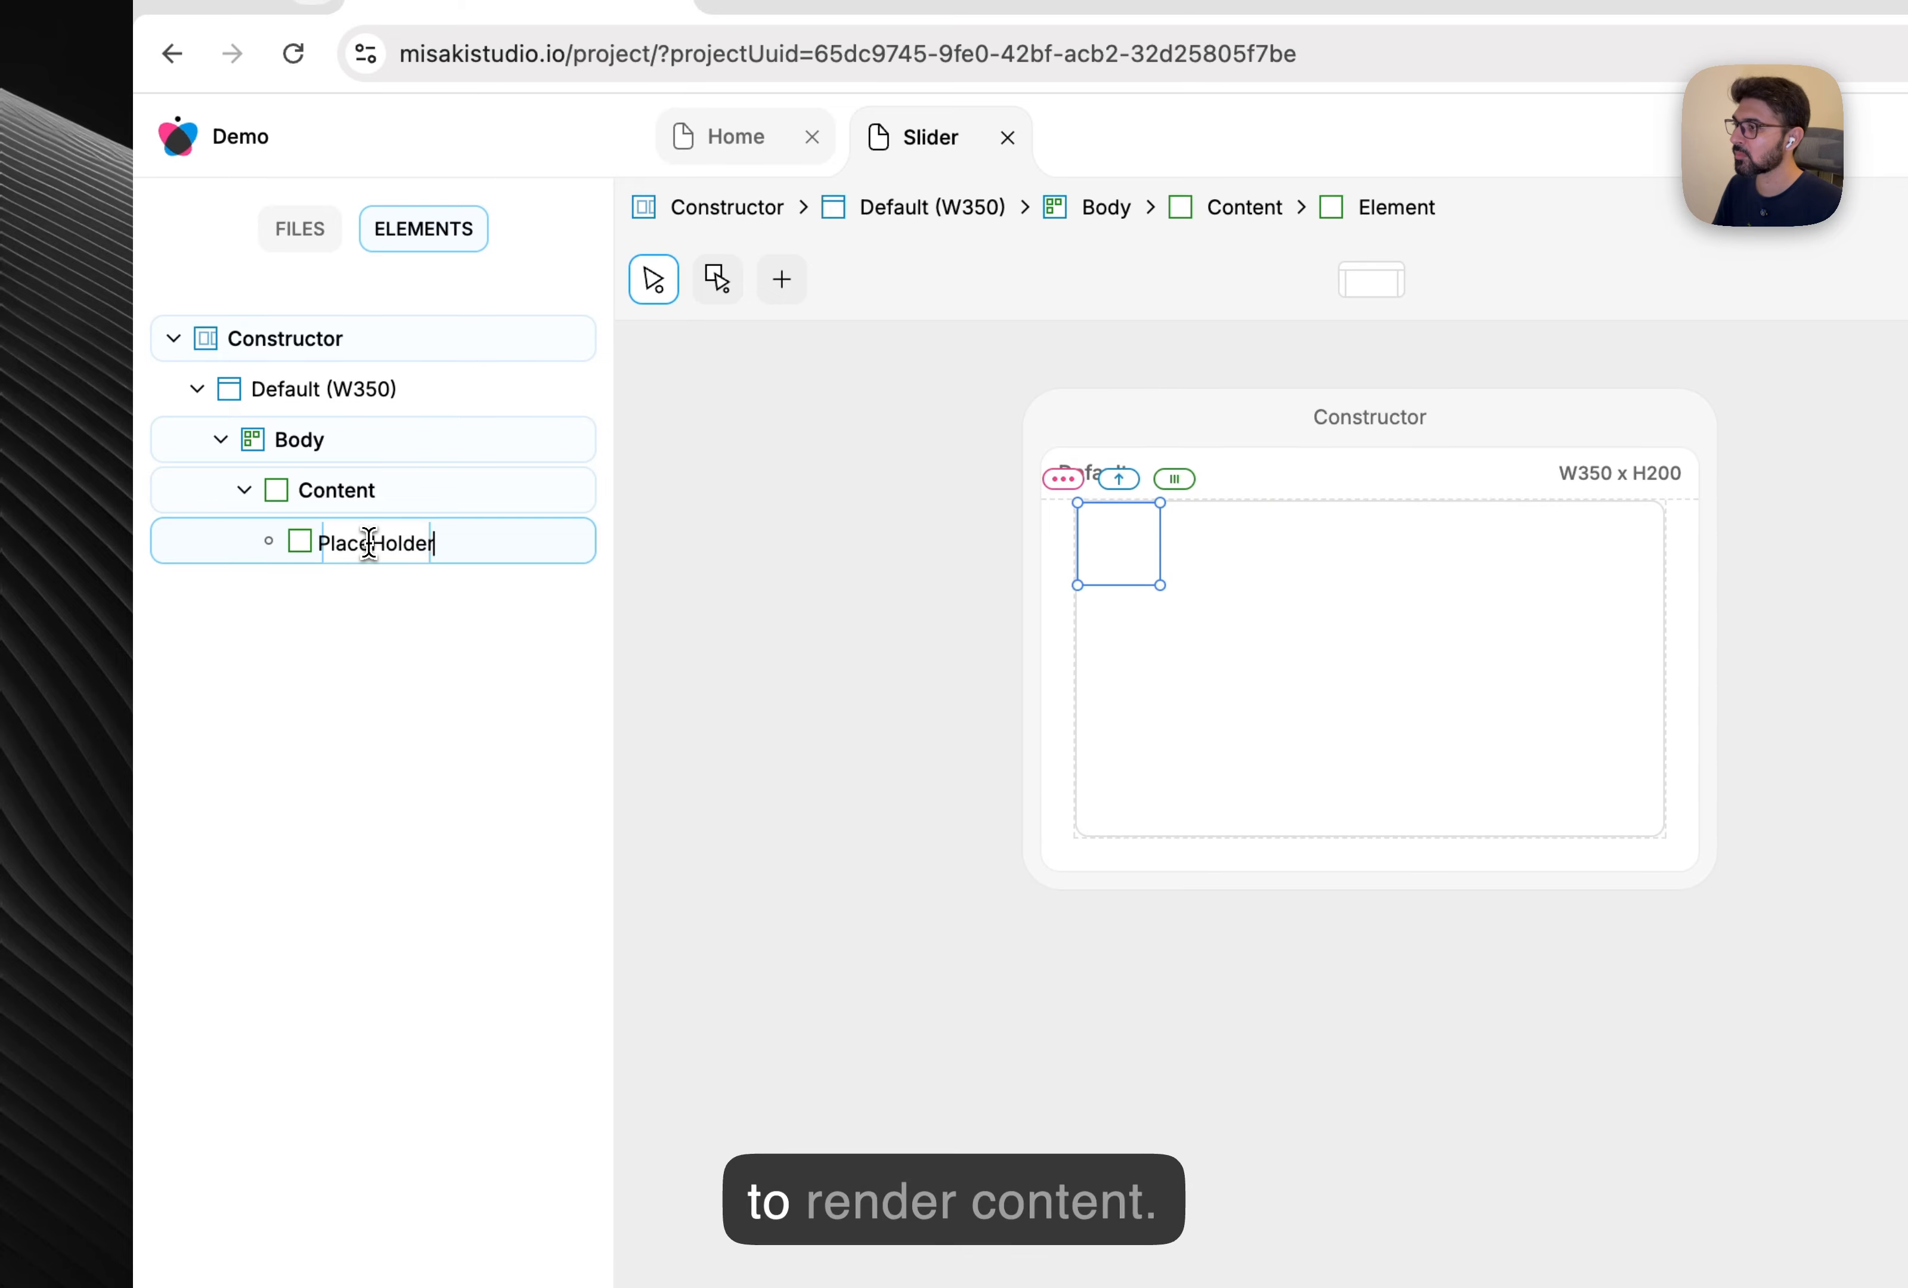
pyautogui.press('Return')
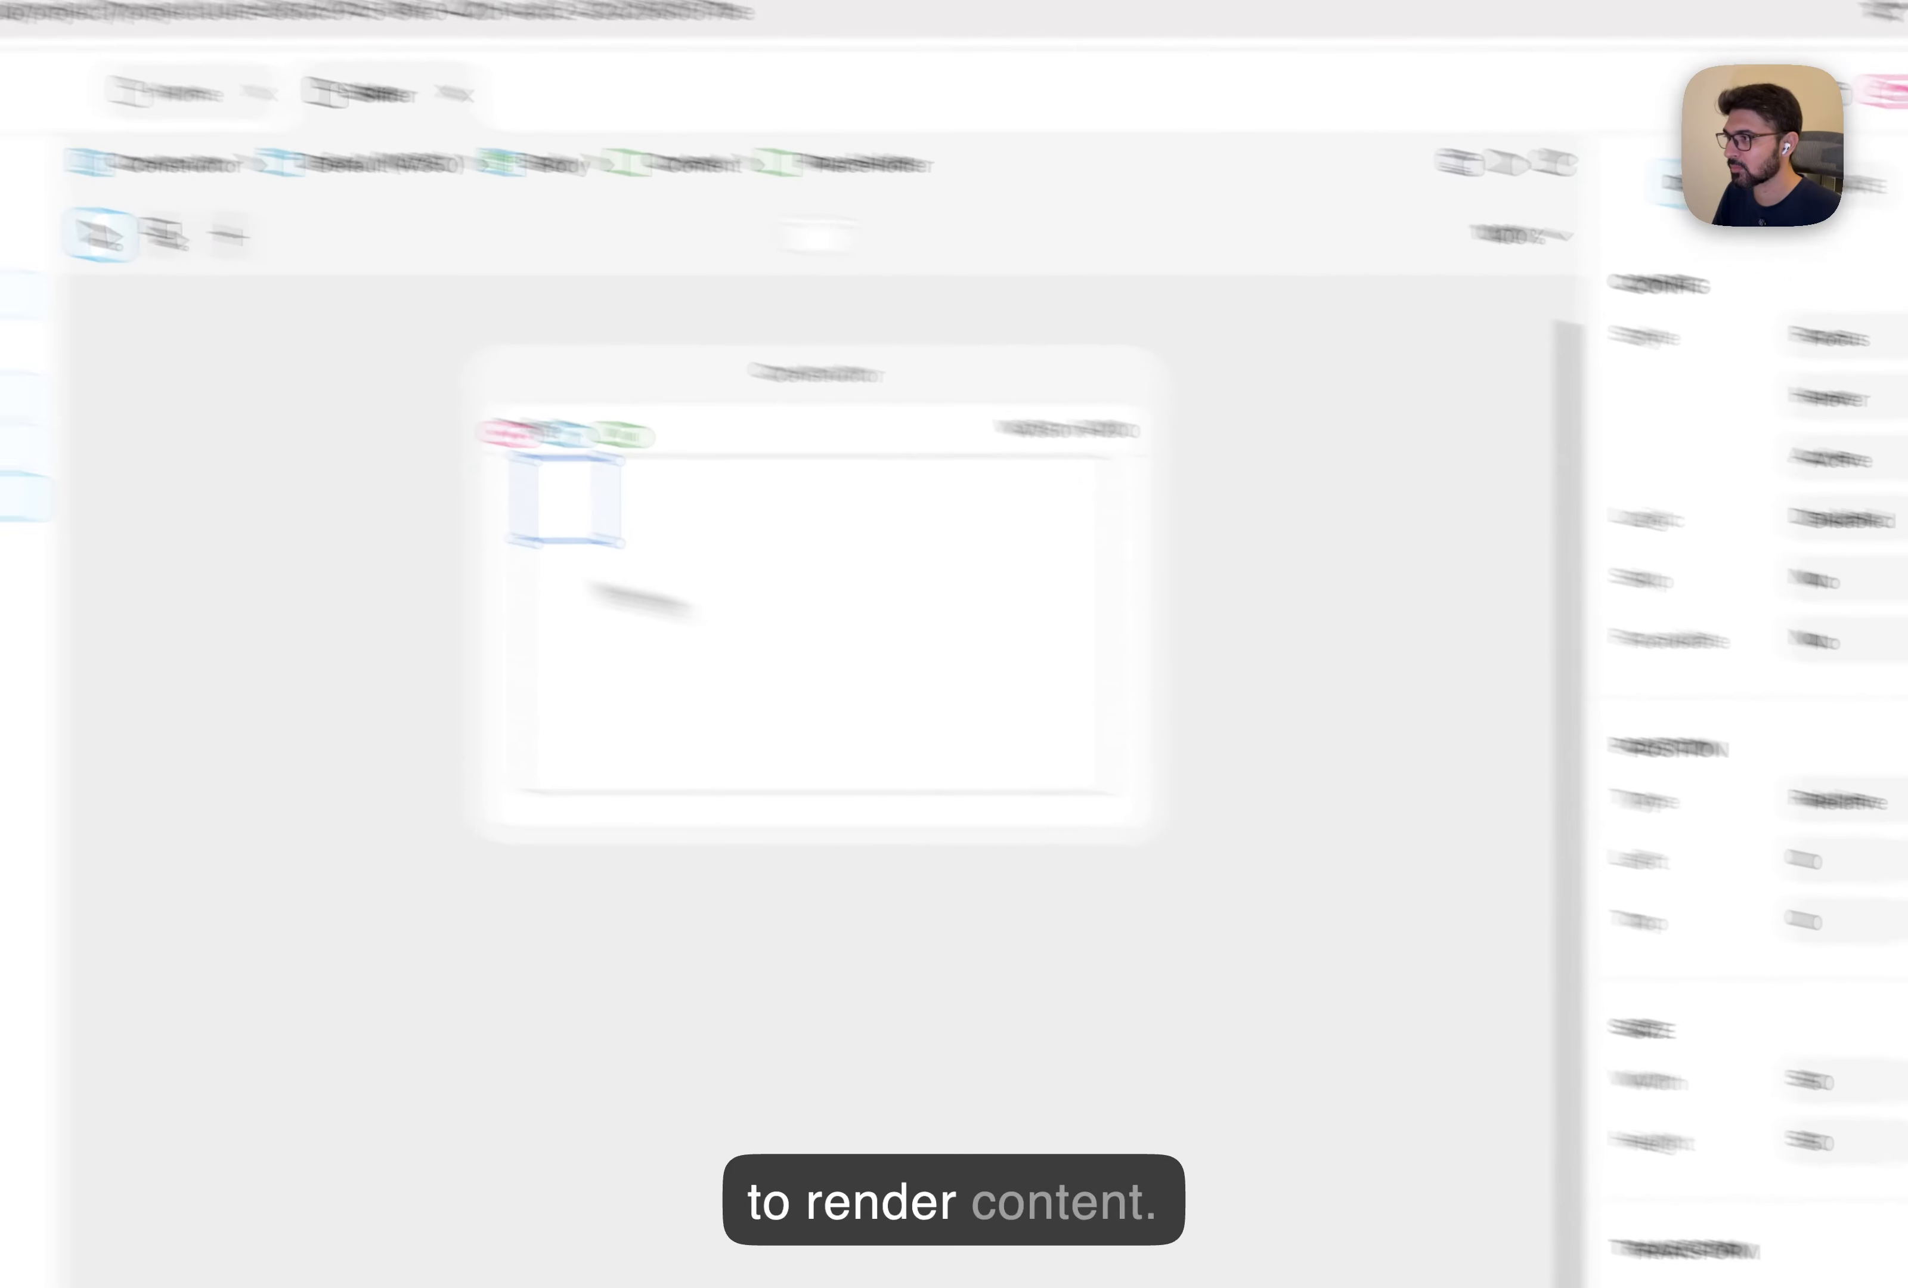
# Copy Content's style onto PlaceHolder, then remove its border, radius and fill.
pyautogui.click(453, 494)
pyautogui.rightClick(427, 480)
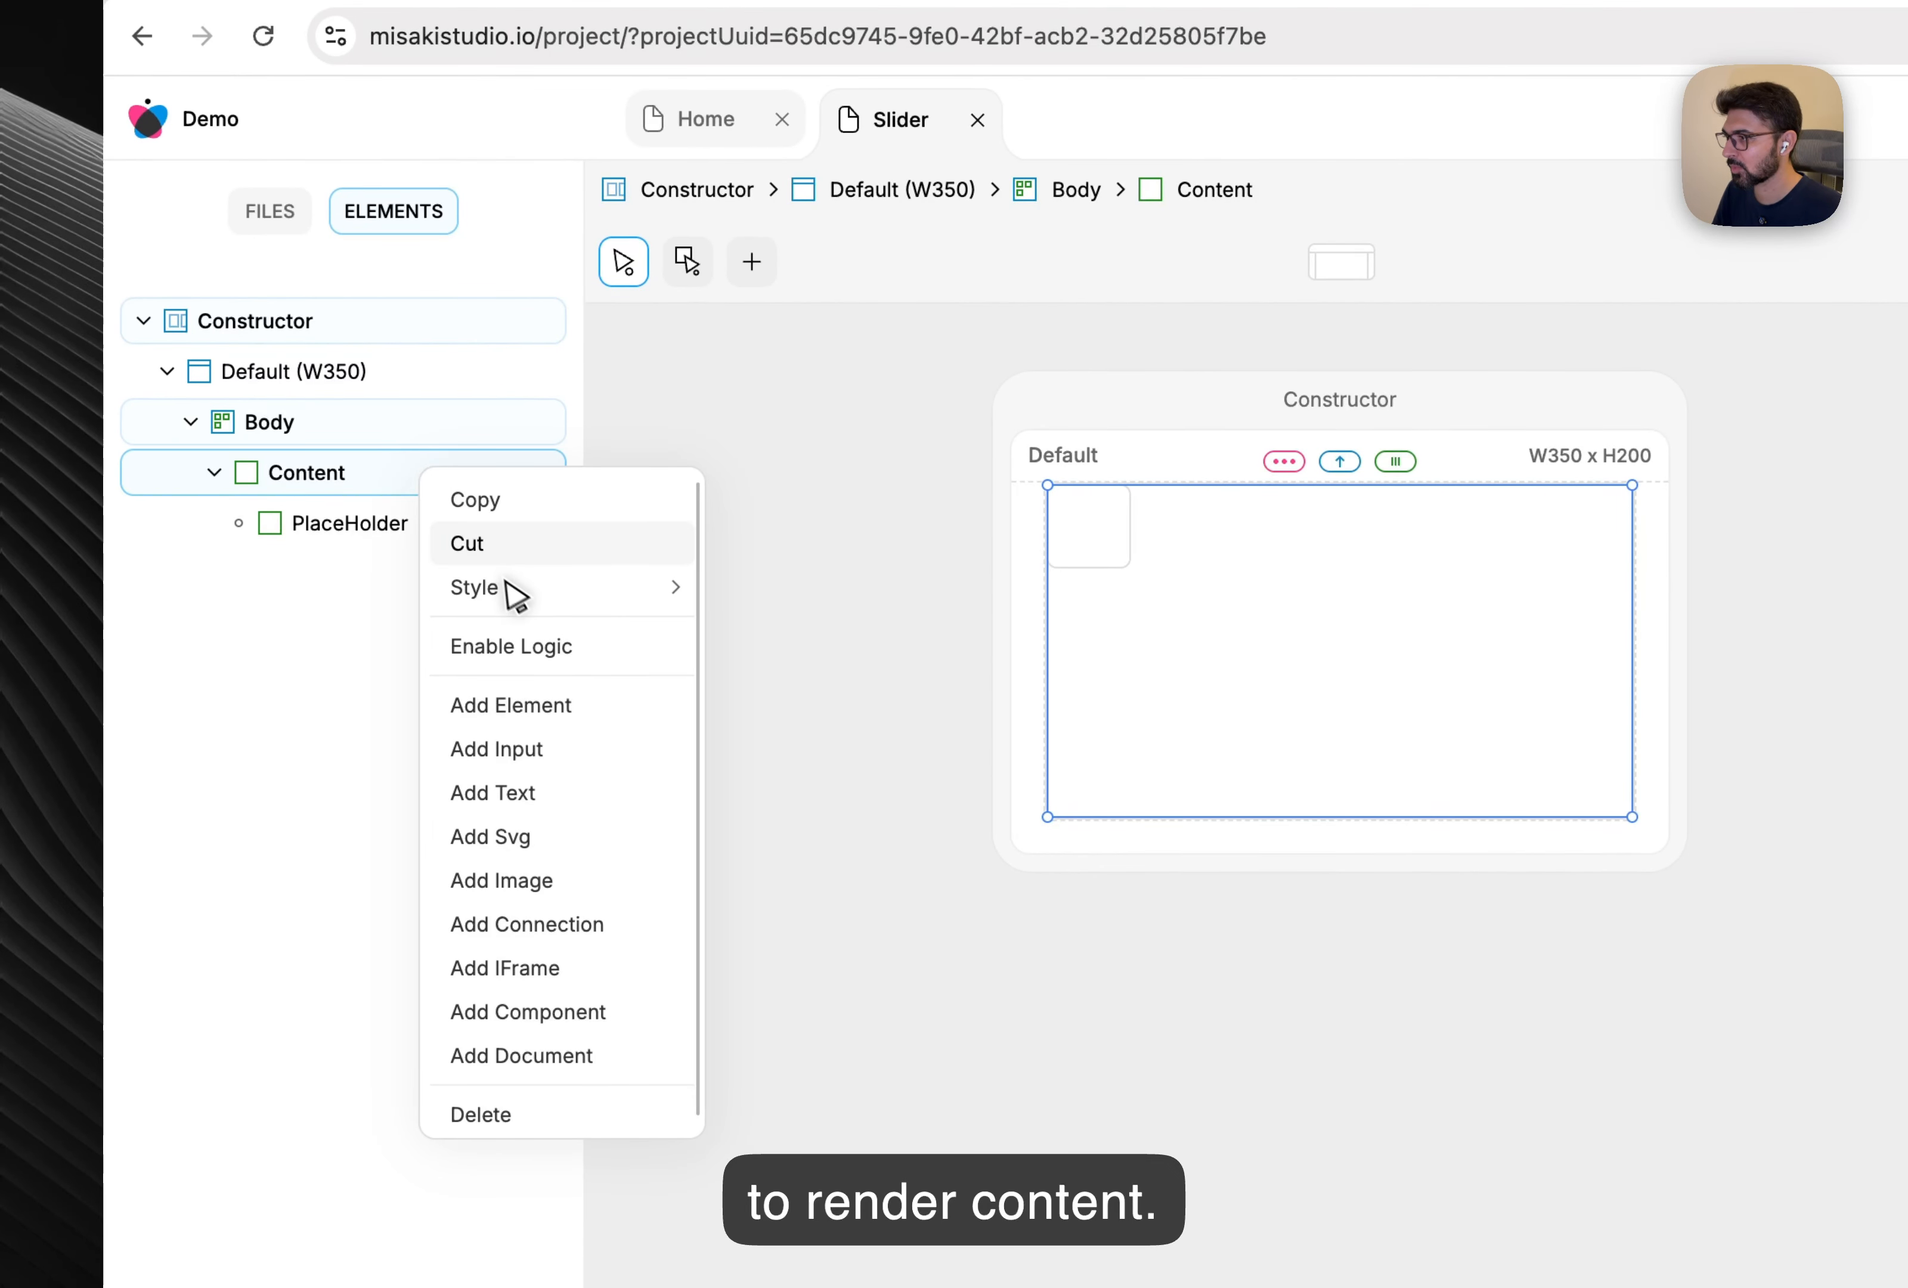
pyautogui.moveTo(510, 586)
pyautogui.click(771, 589)
pyautogui.rightClick(394, 542)
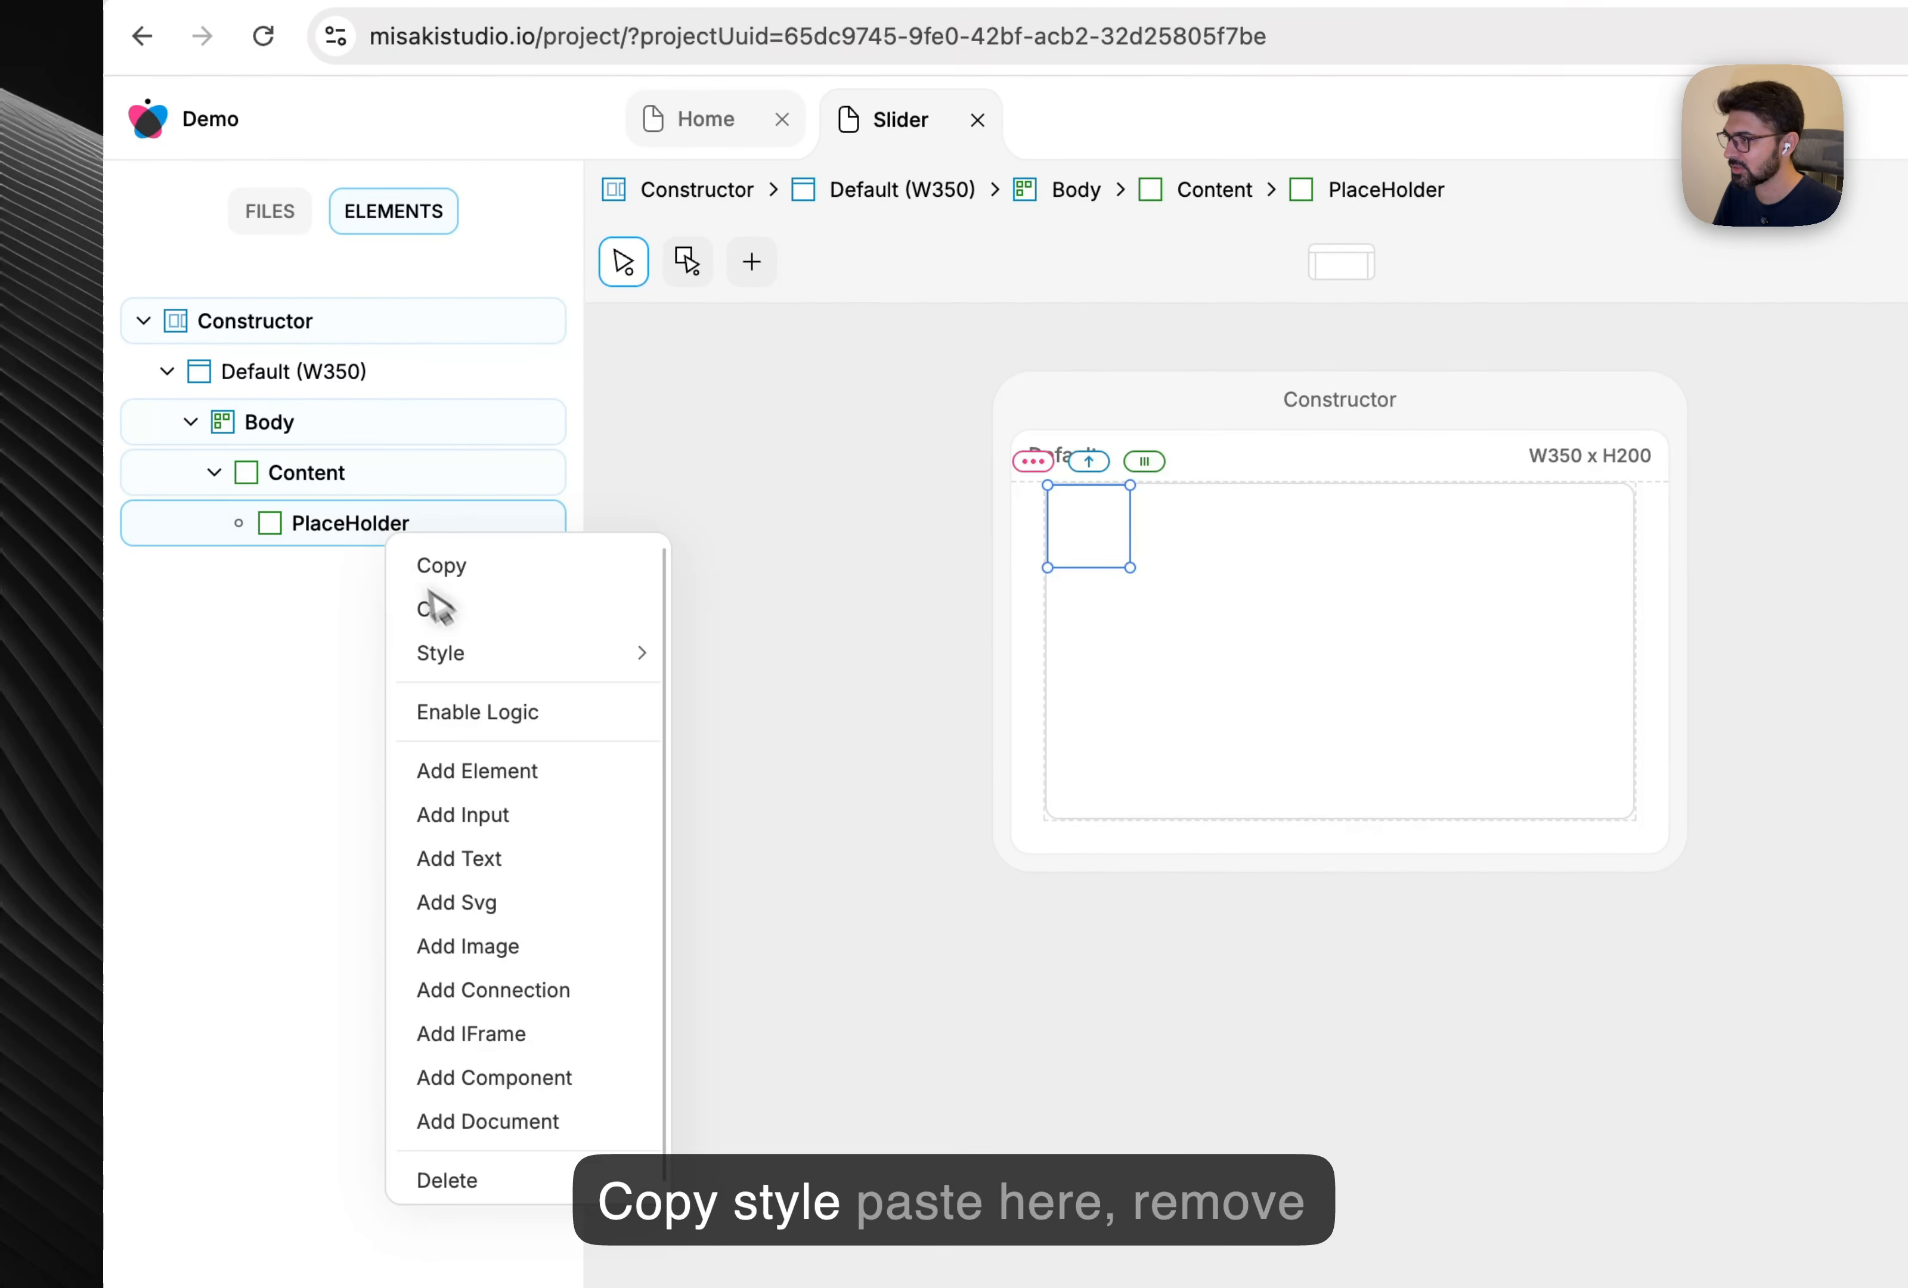
pyautogui.moveTo(477, 653)
pyautogui.click(865, 717)
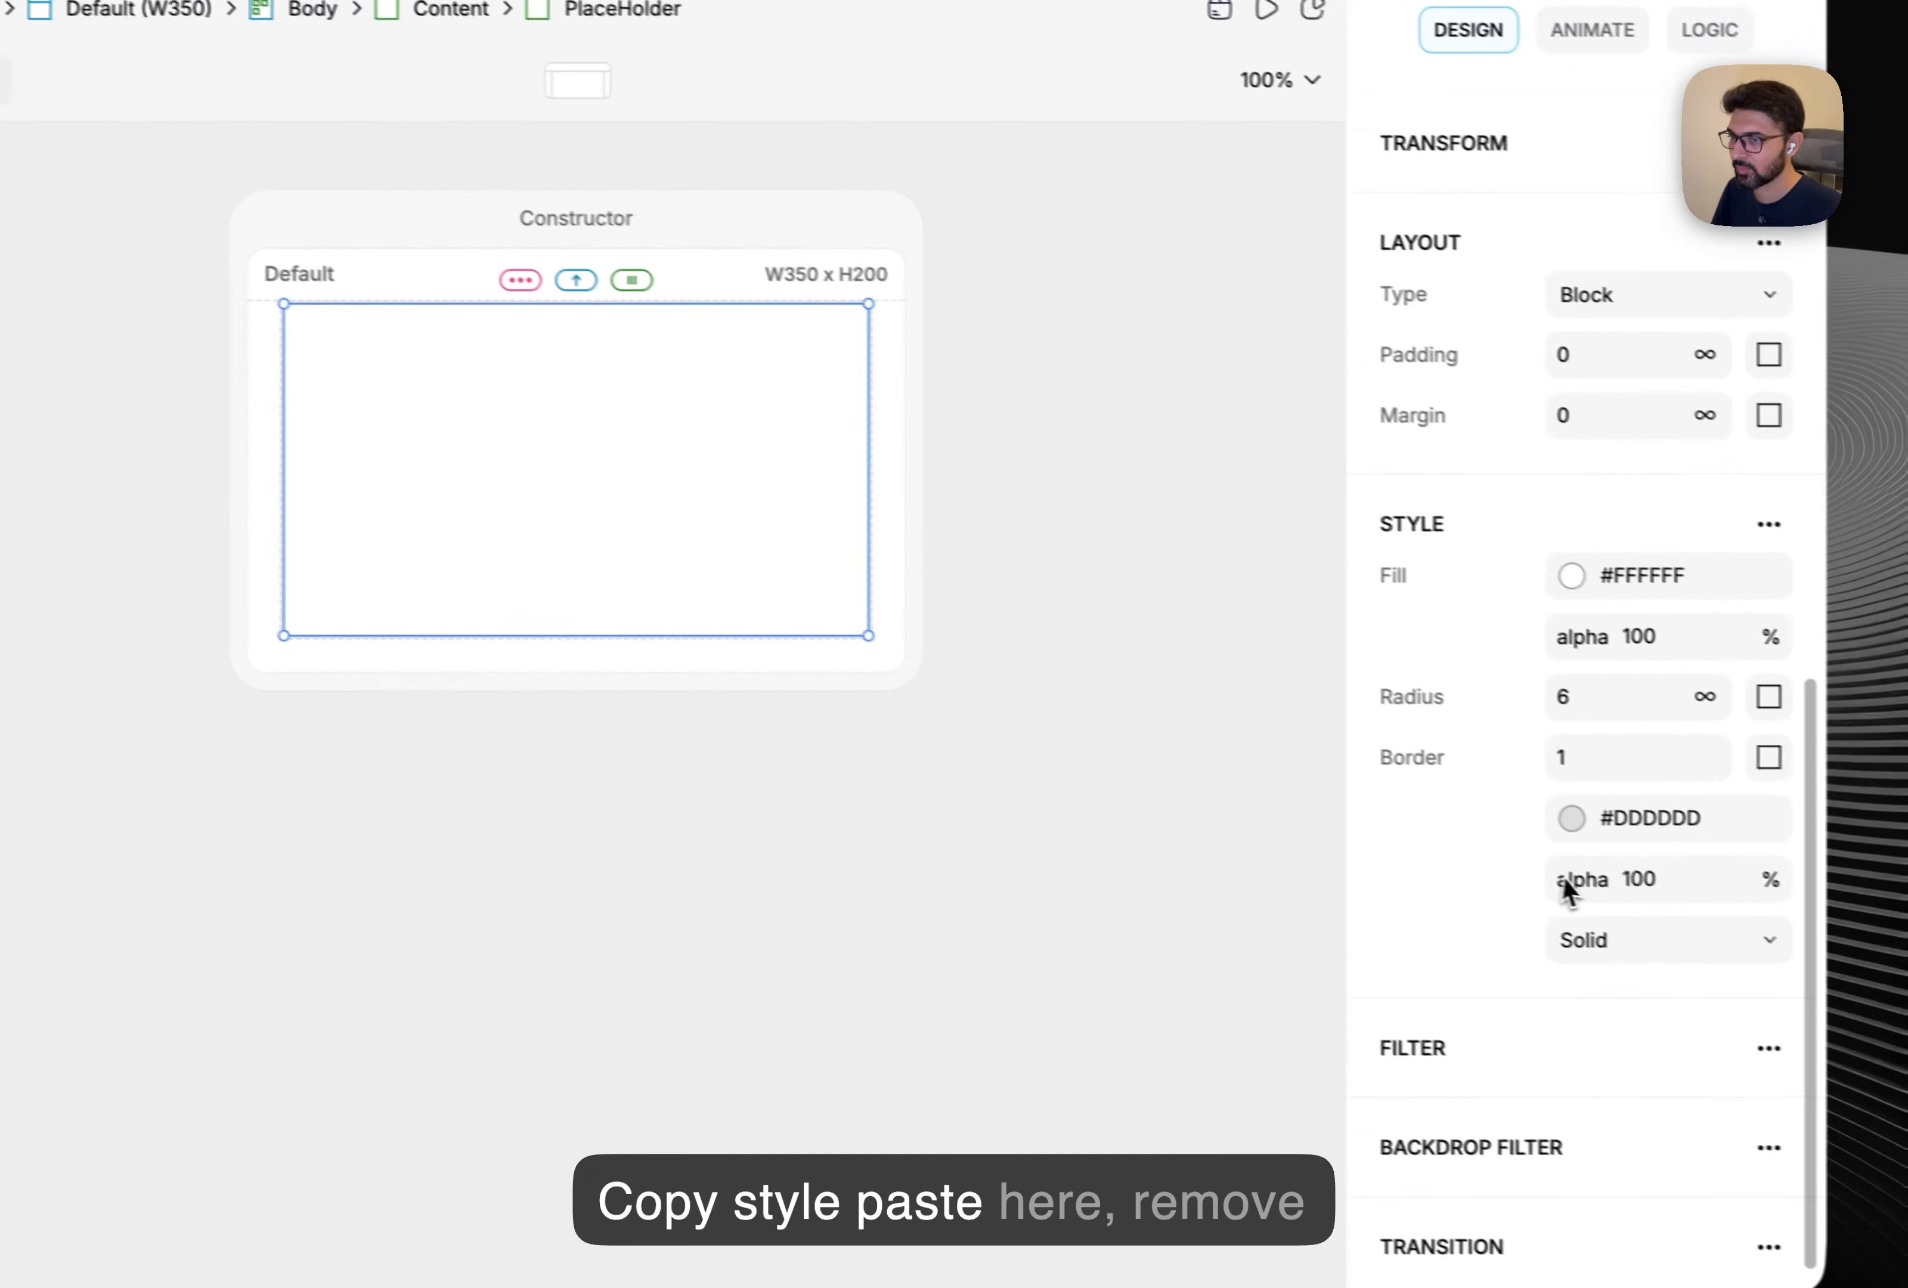
pyautogui.click(1396, 844)
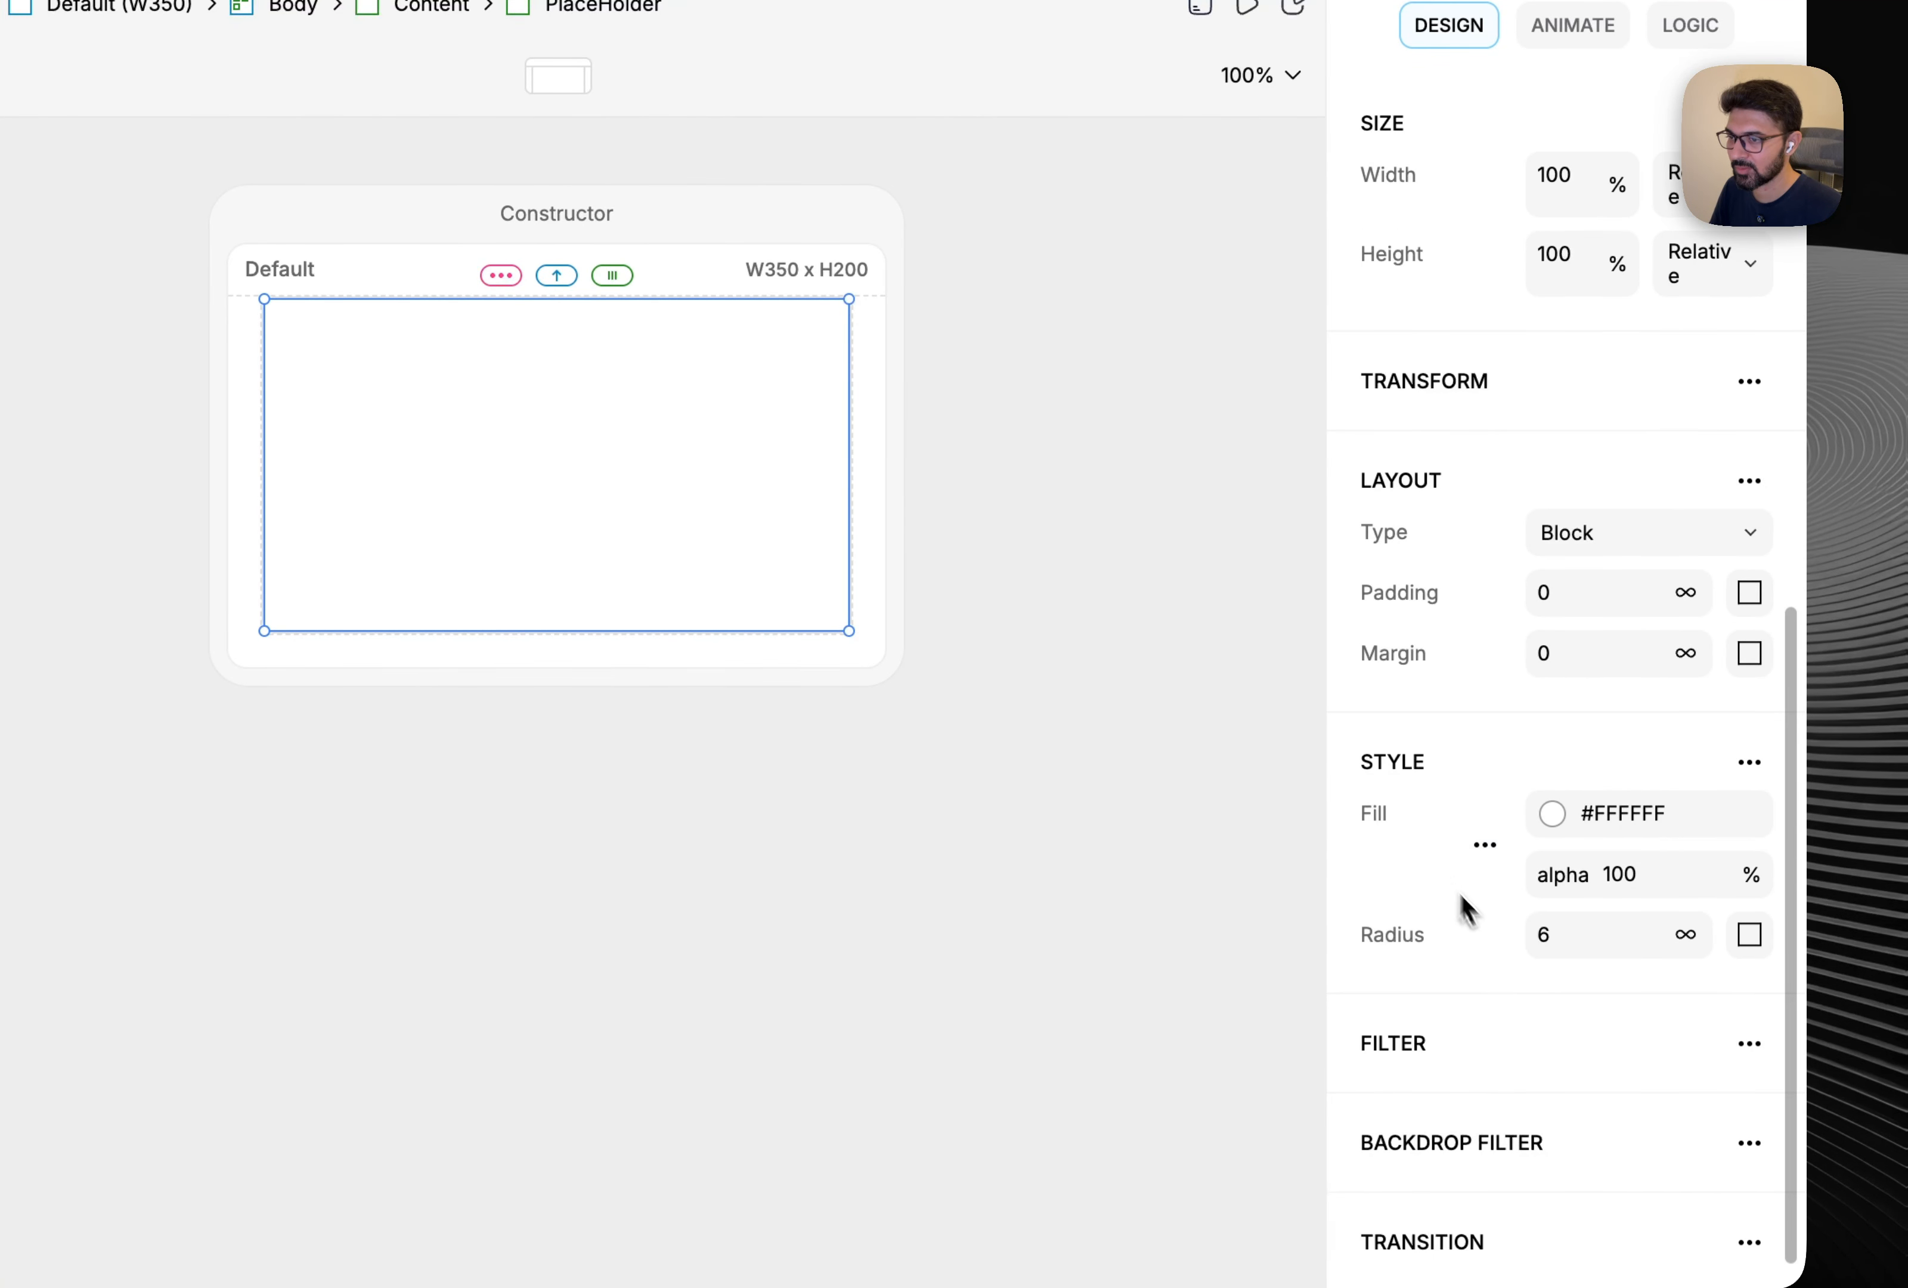
pyautogui.click(1396, 940)
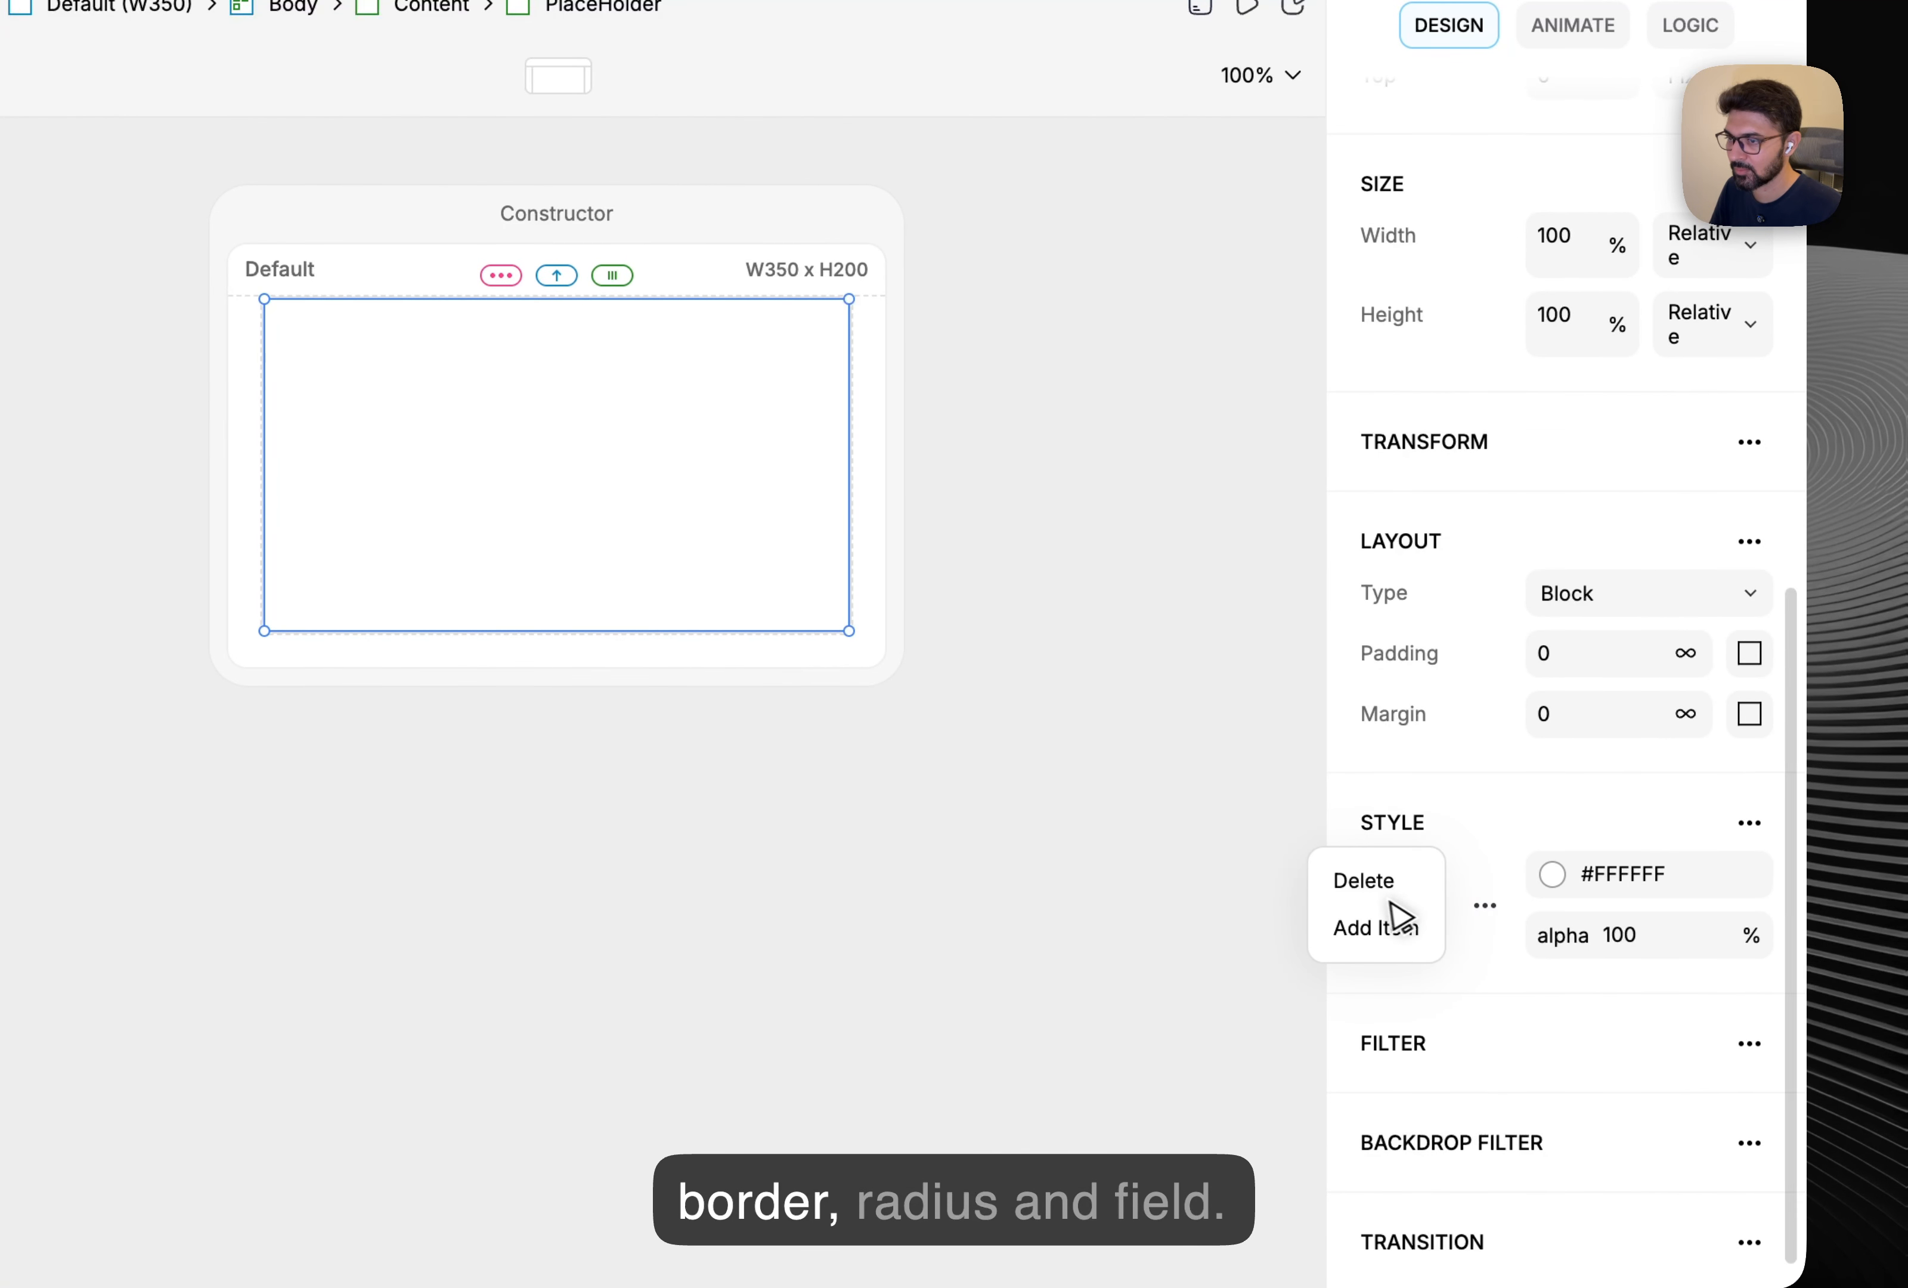
pyautogui.click(1377, 891)
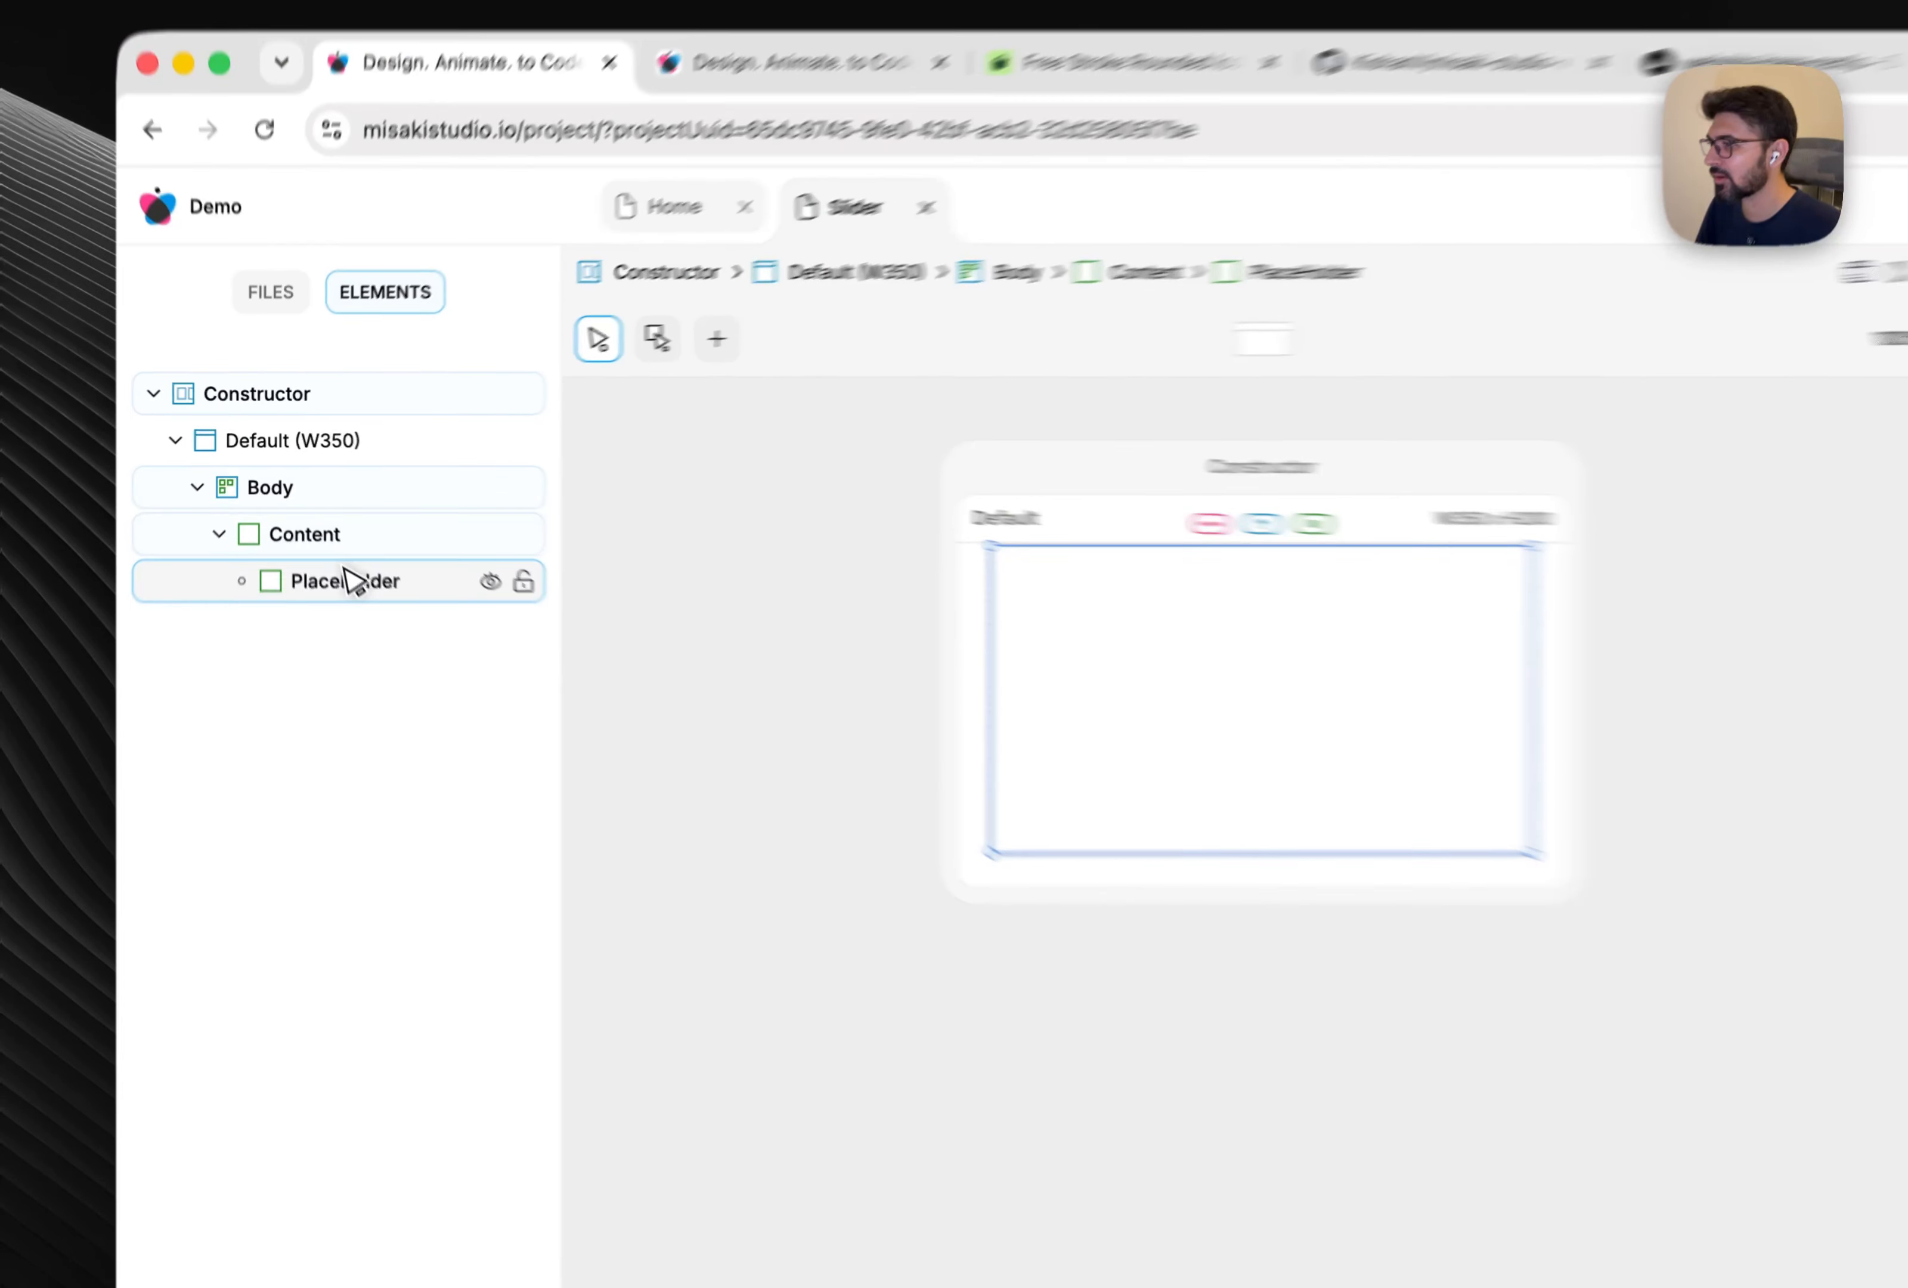
# Add a Text element inside PlaceHolder and give it a second string.
pyautogui.rightClick(300, 522)
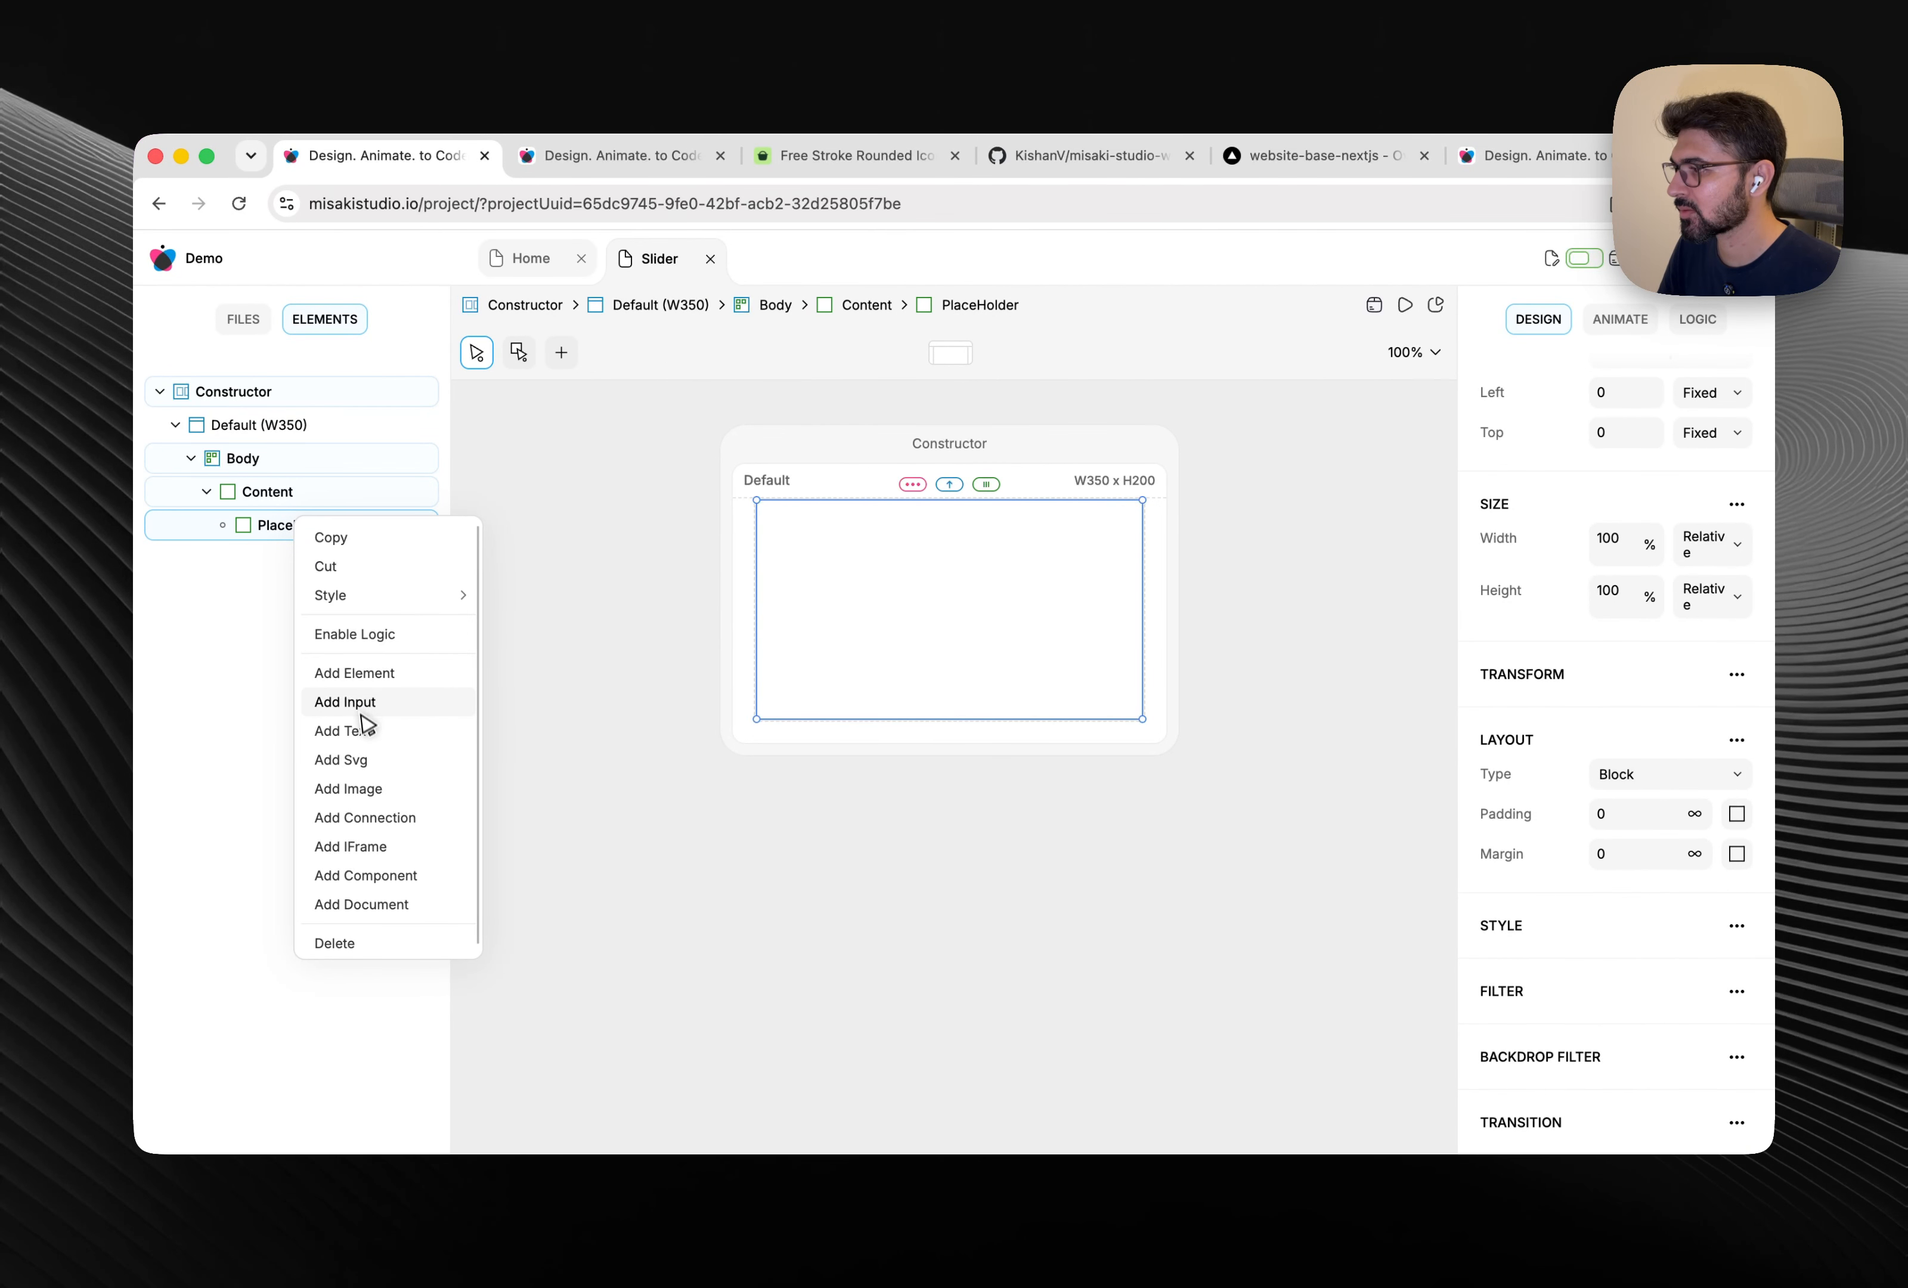
pyautogui.click(368, 733)
pyautogui.click(222, 526)
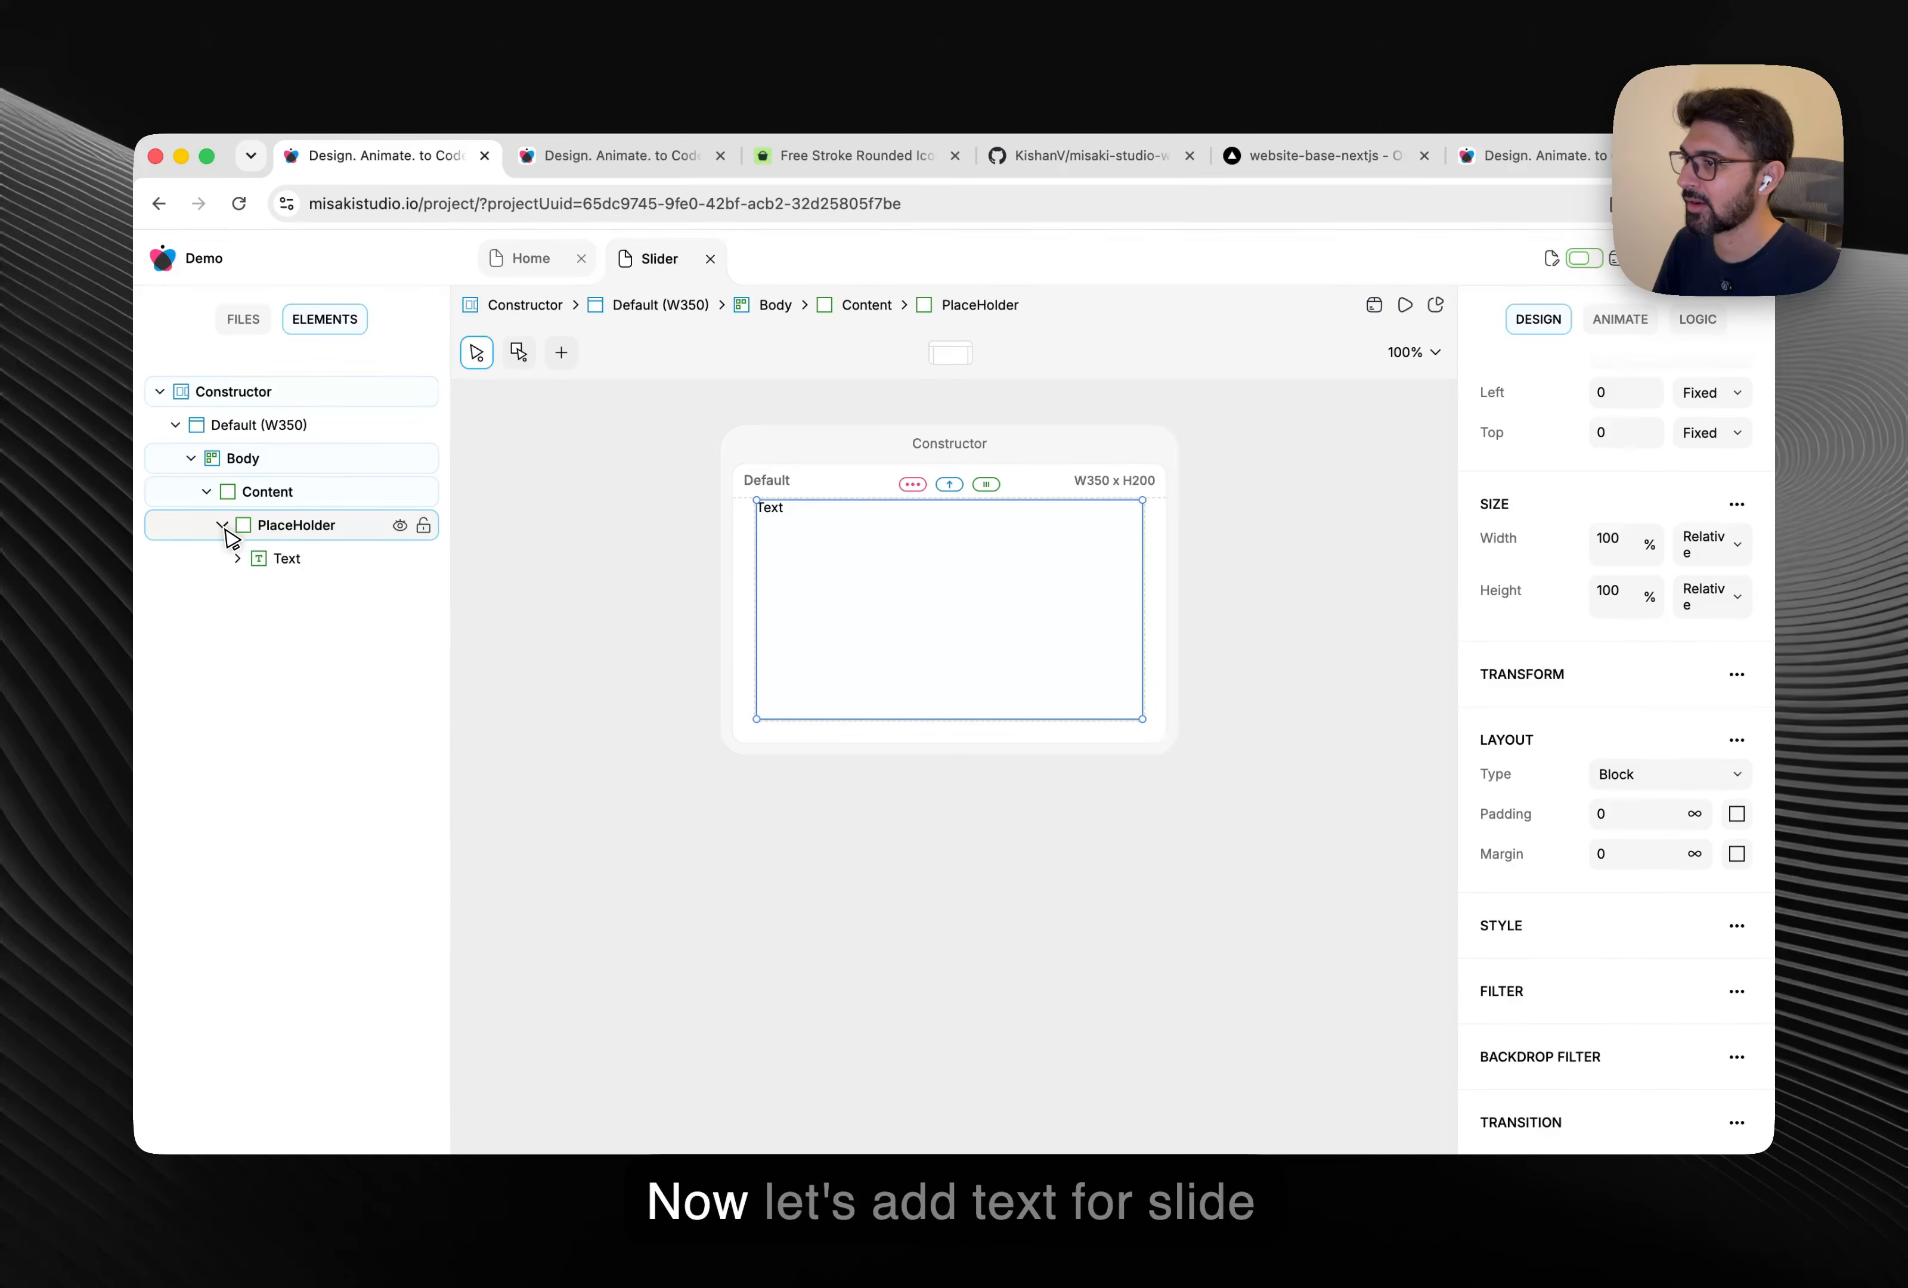
pyautogui.click(325, 559)
pyautogui.click(237, 558)
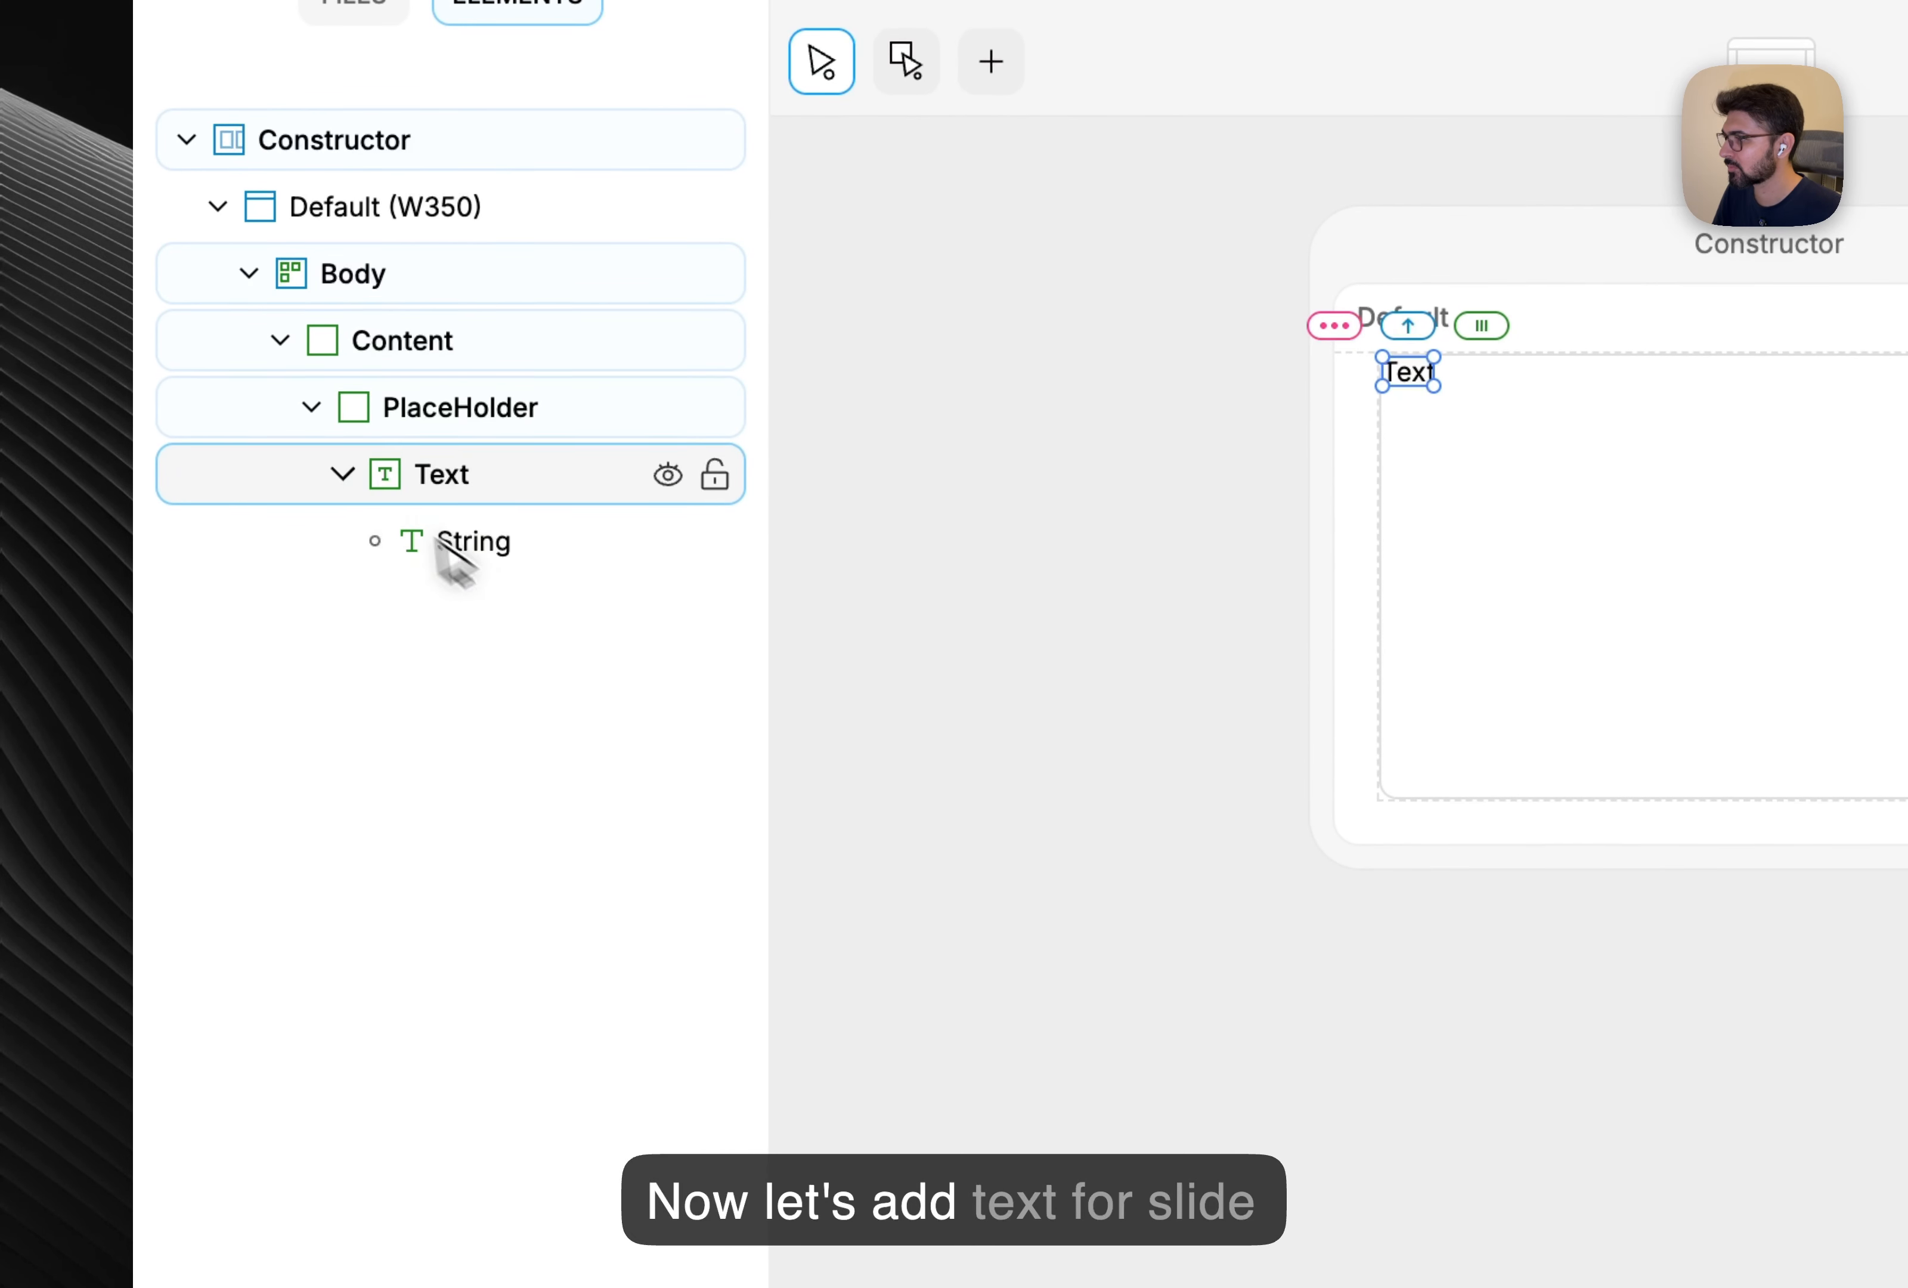
pyautogui.click(456, 555)
pyautogui.click(540, 462)
pyautogui.rightClick(541, 462)
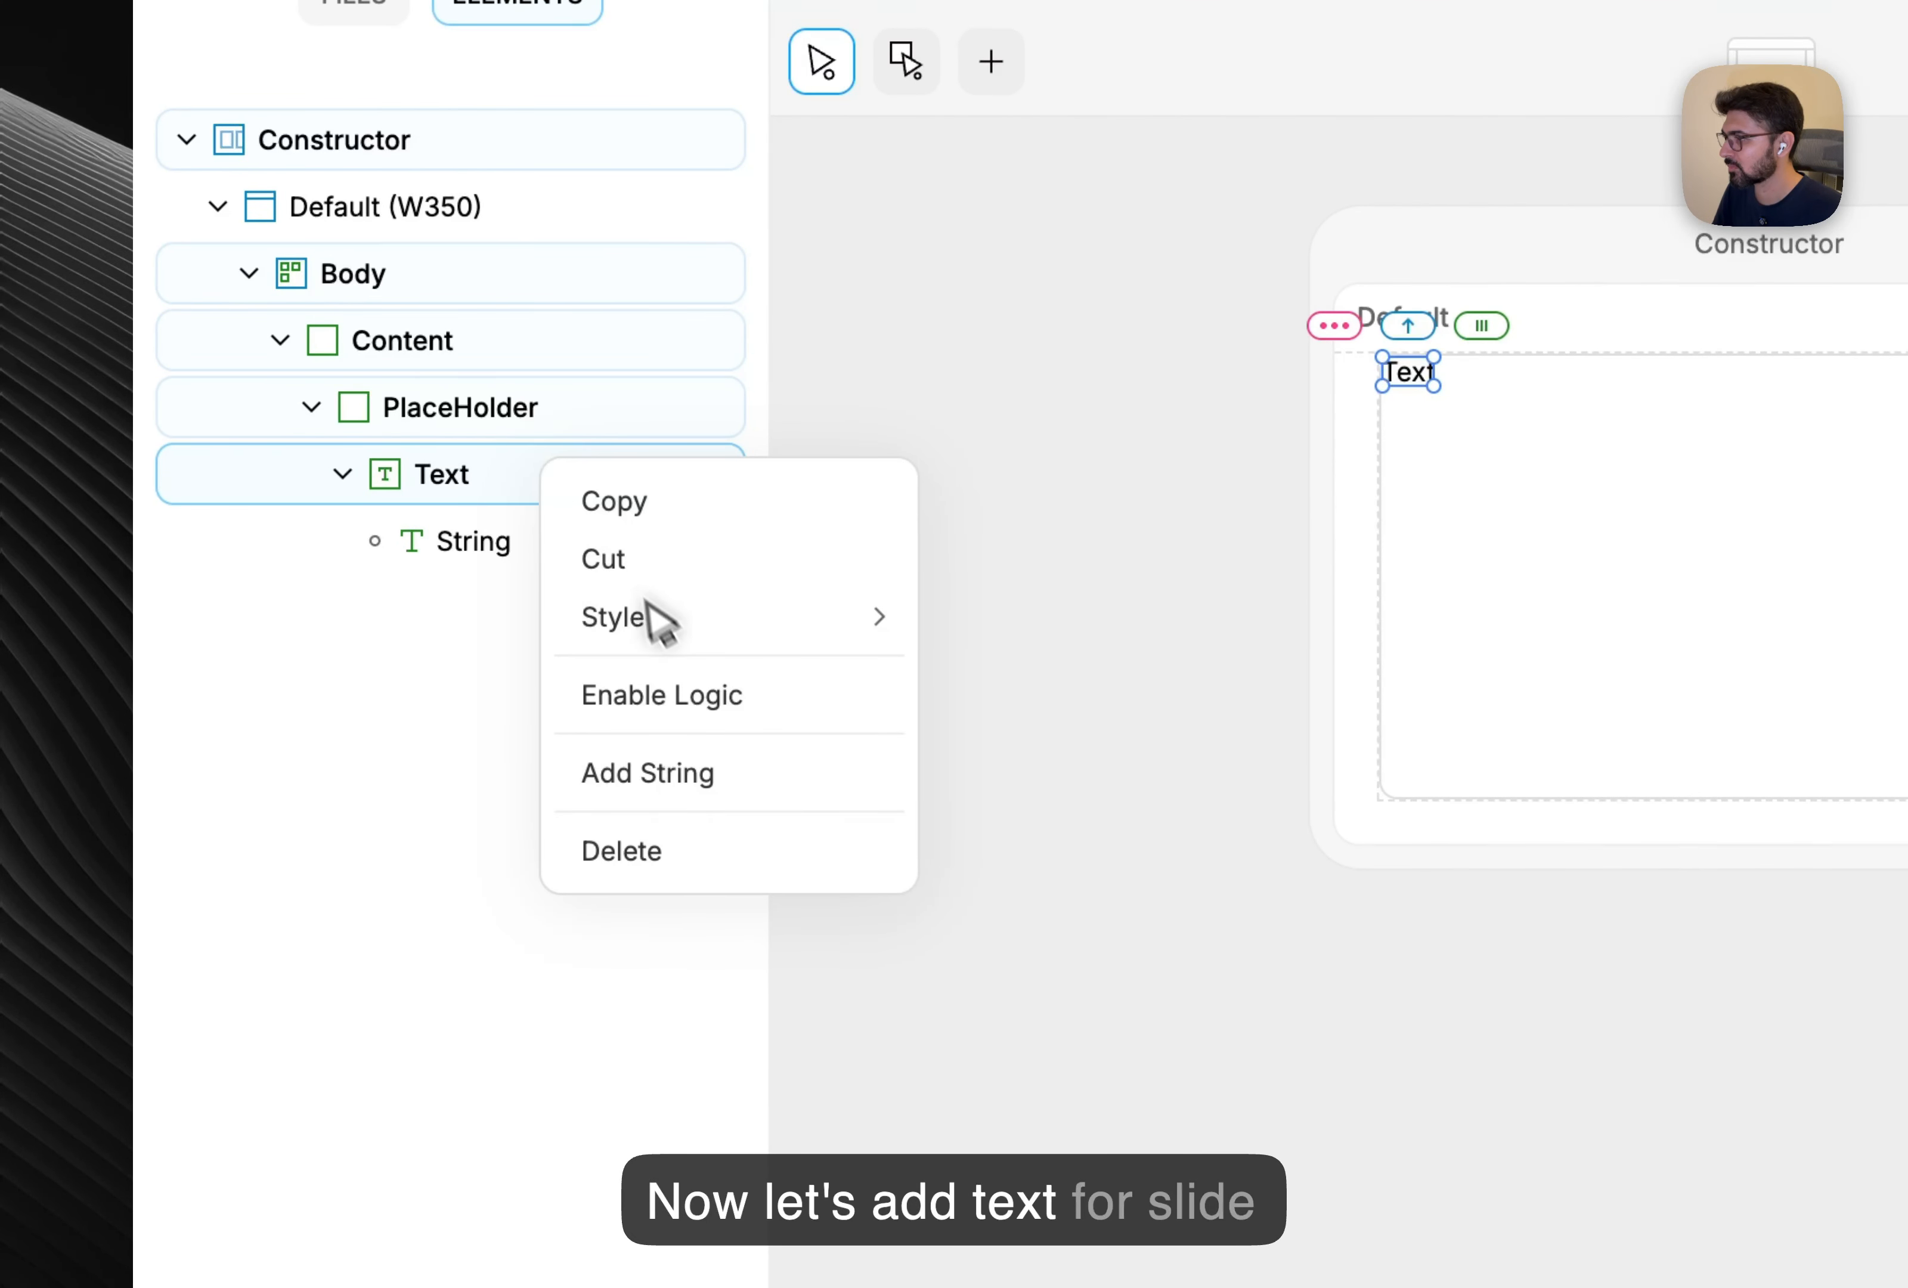
pyautogui.click(690, 771)
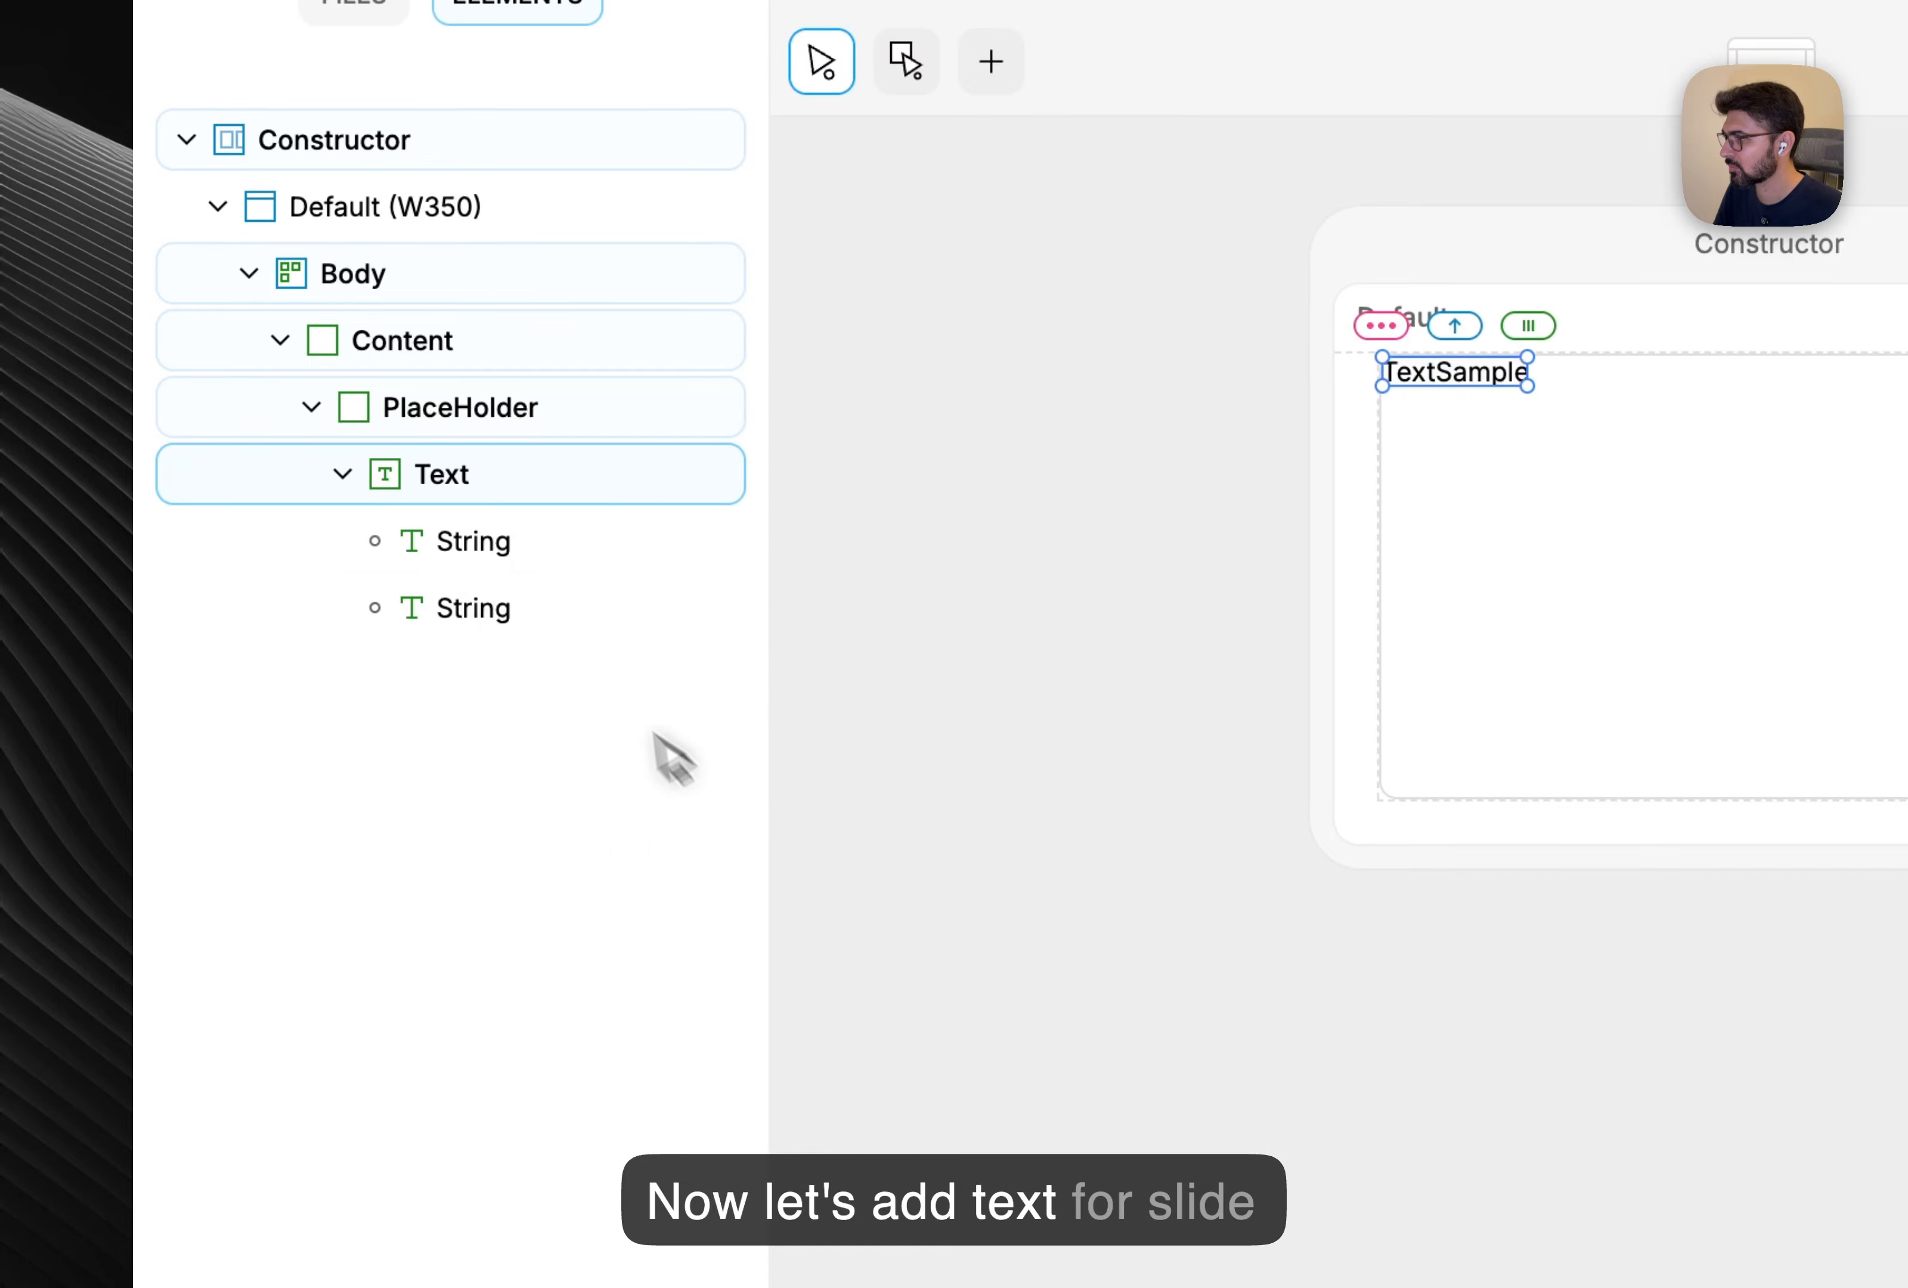
# Rename the Text element's two strings to Label and No.
pyautogui.doubleClick(476, 542)
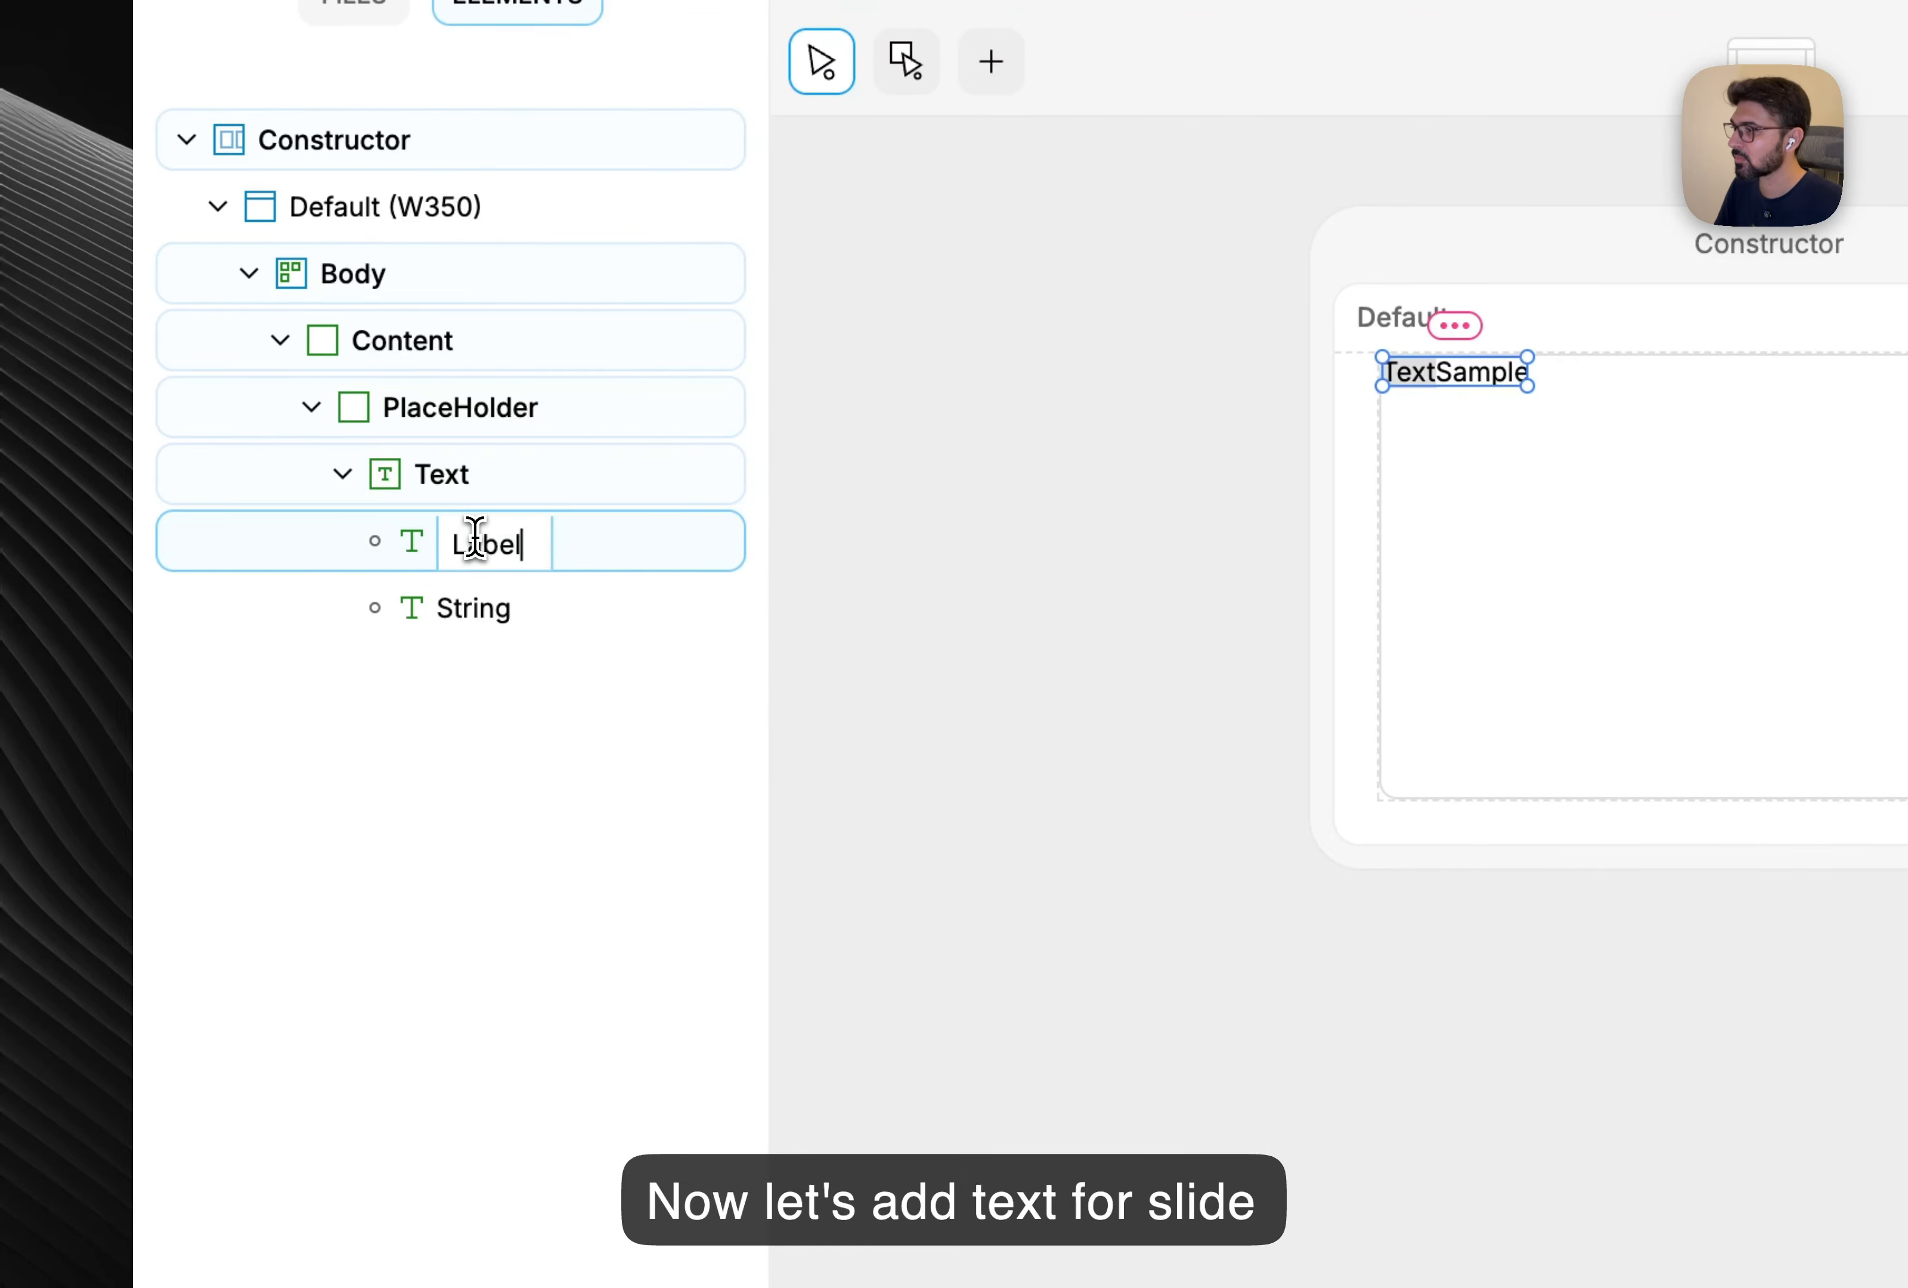
pyautogui.press('Return')
pyautogui.click(470, 612)
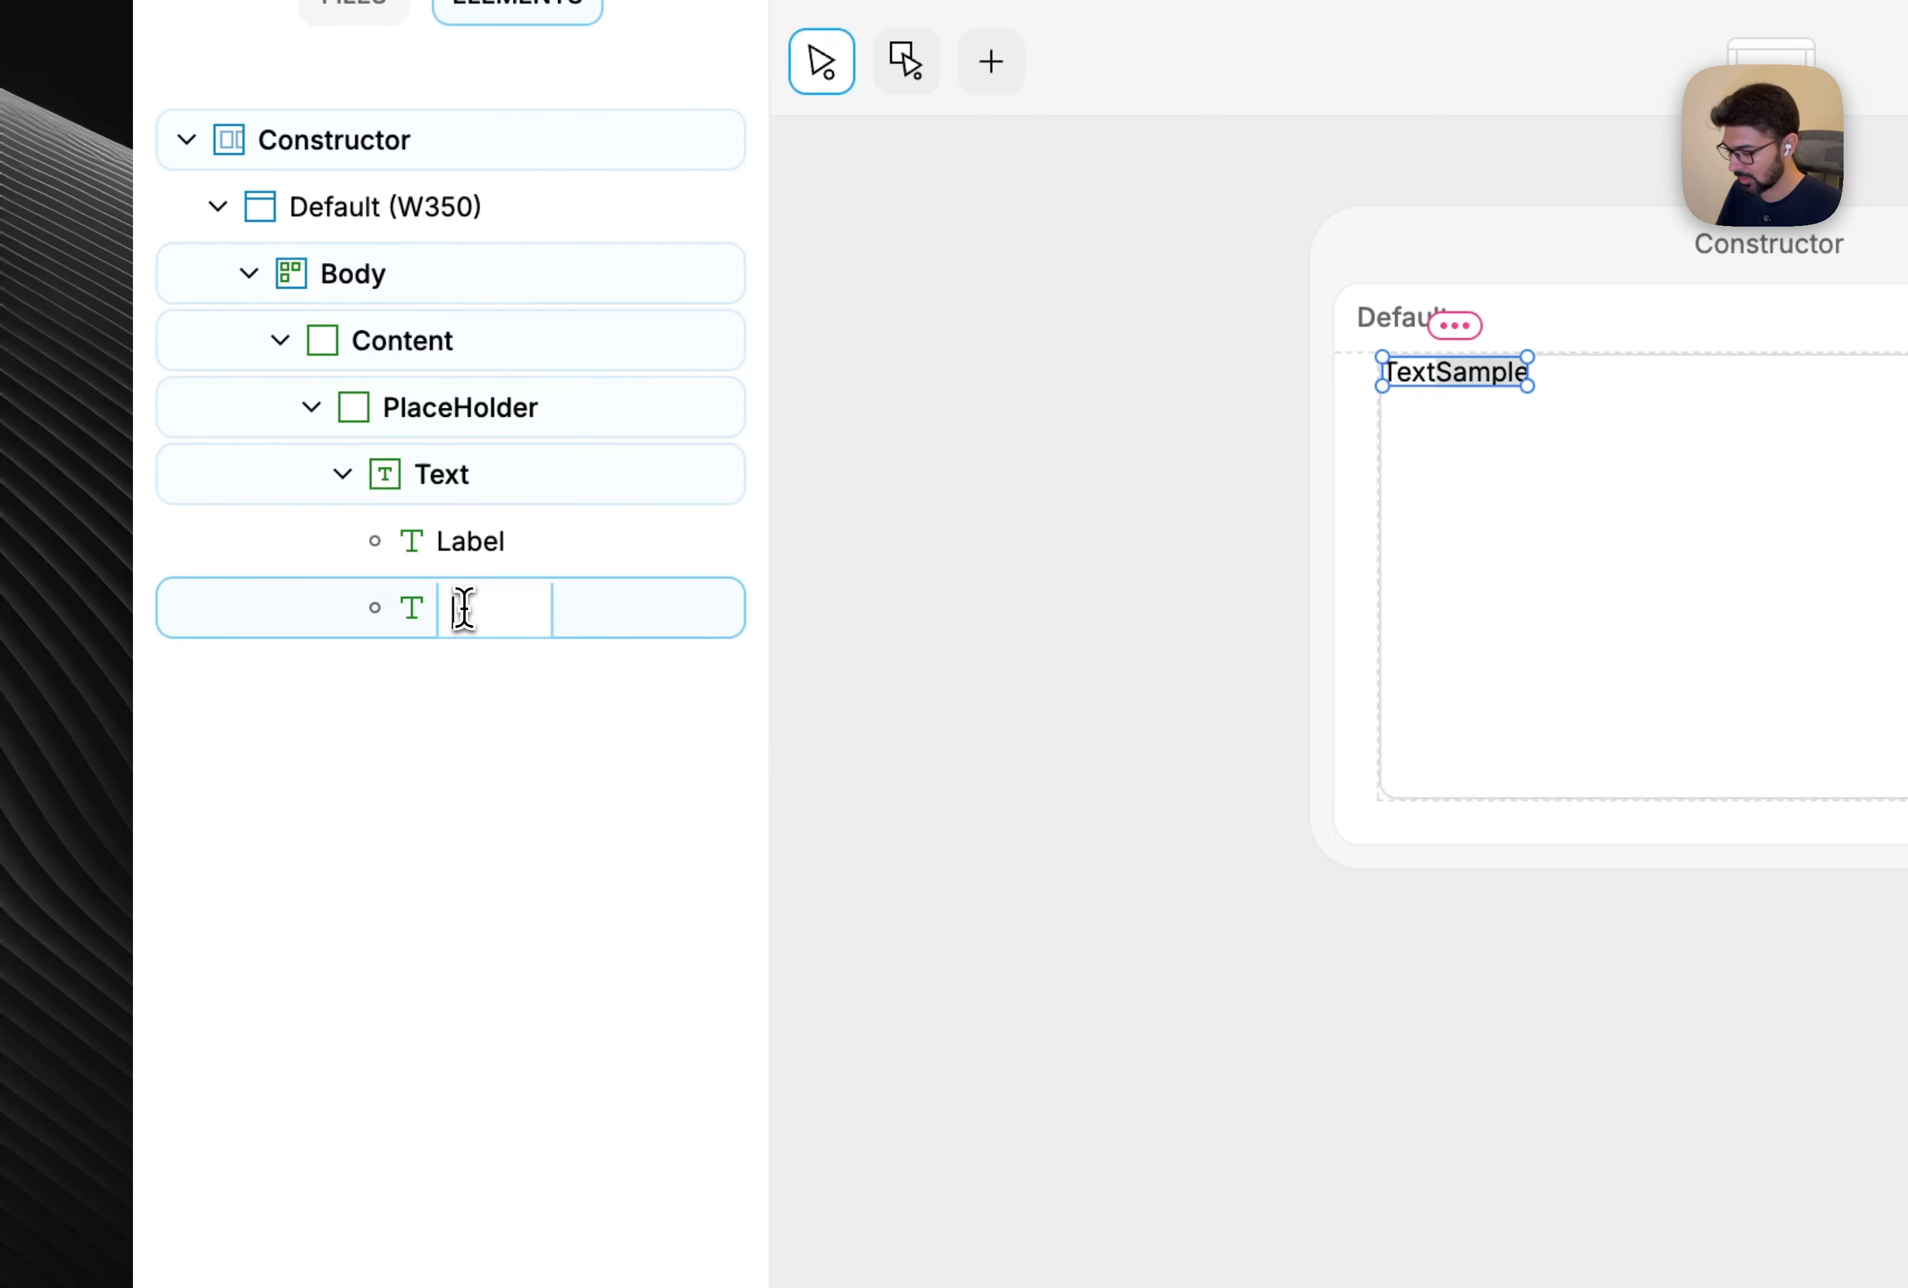
pyautogui.press('BackSpace')
pyautogui.write('NO')
pyautogui.press('Return')
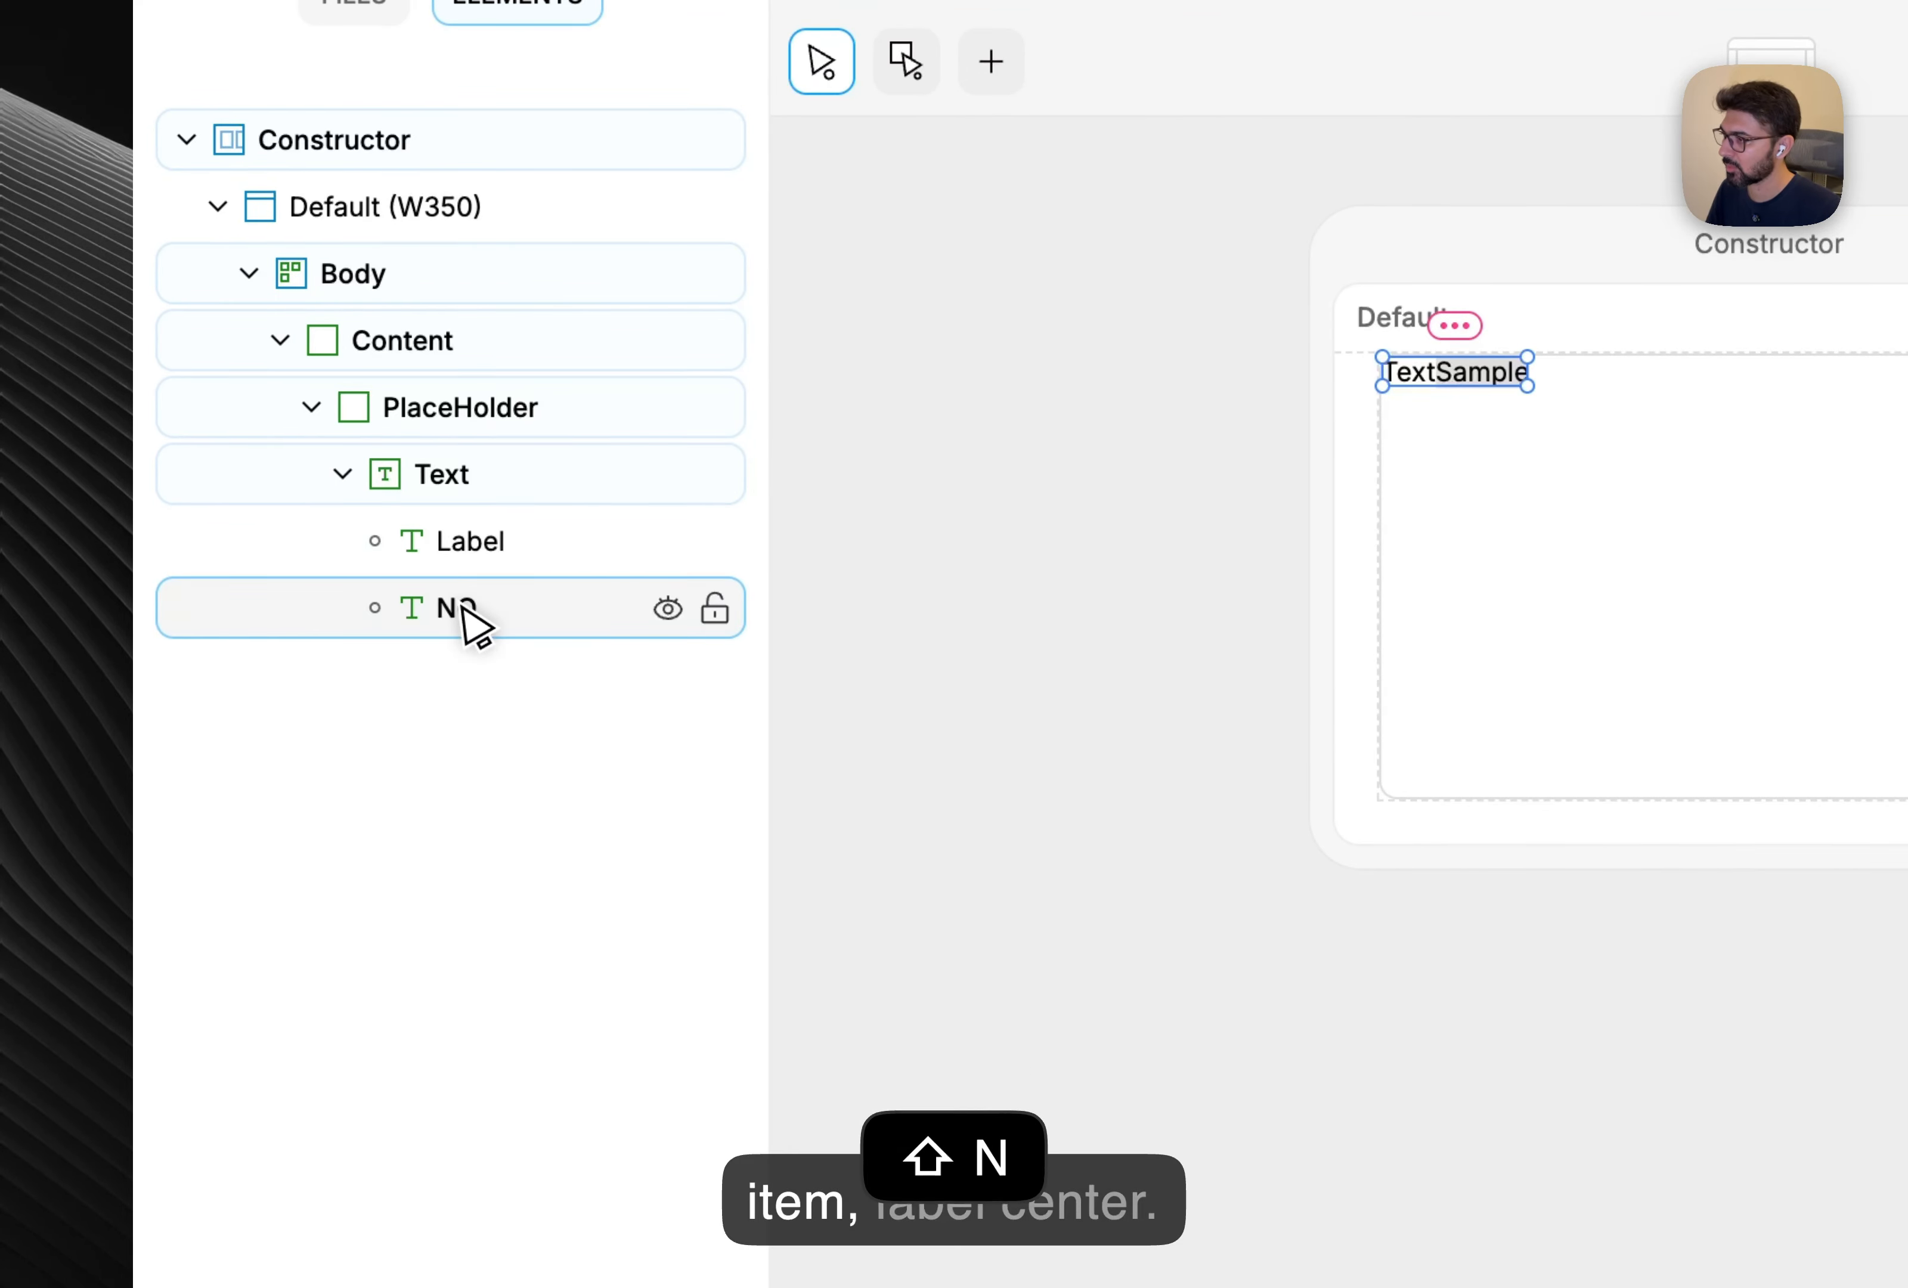
pyautogui.doubleClick(463, 608)
pyautogui.press('super+a')
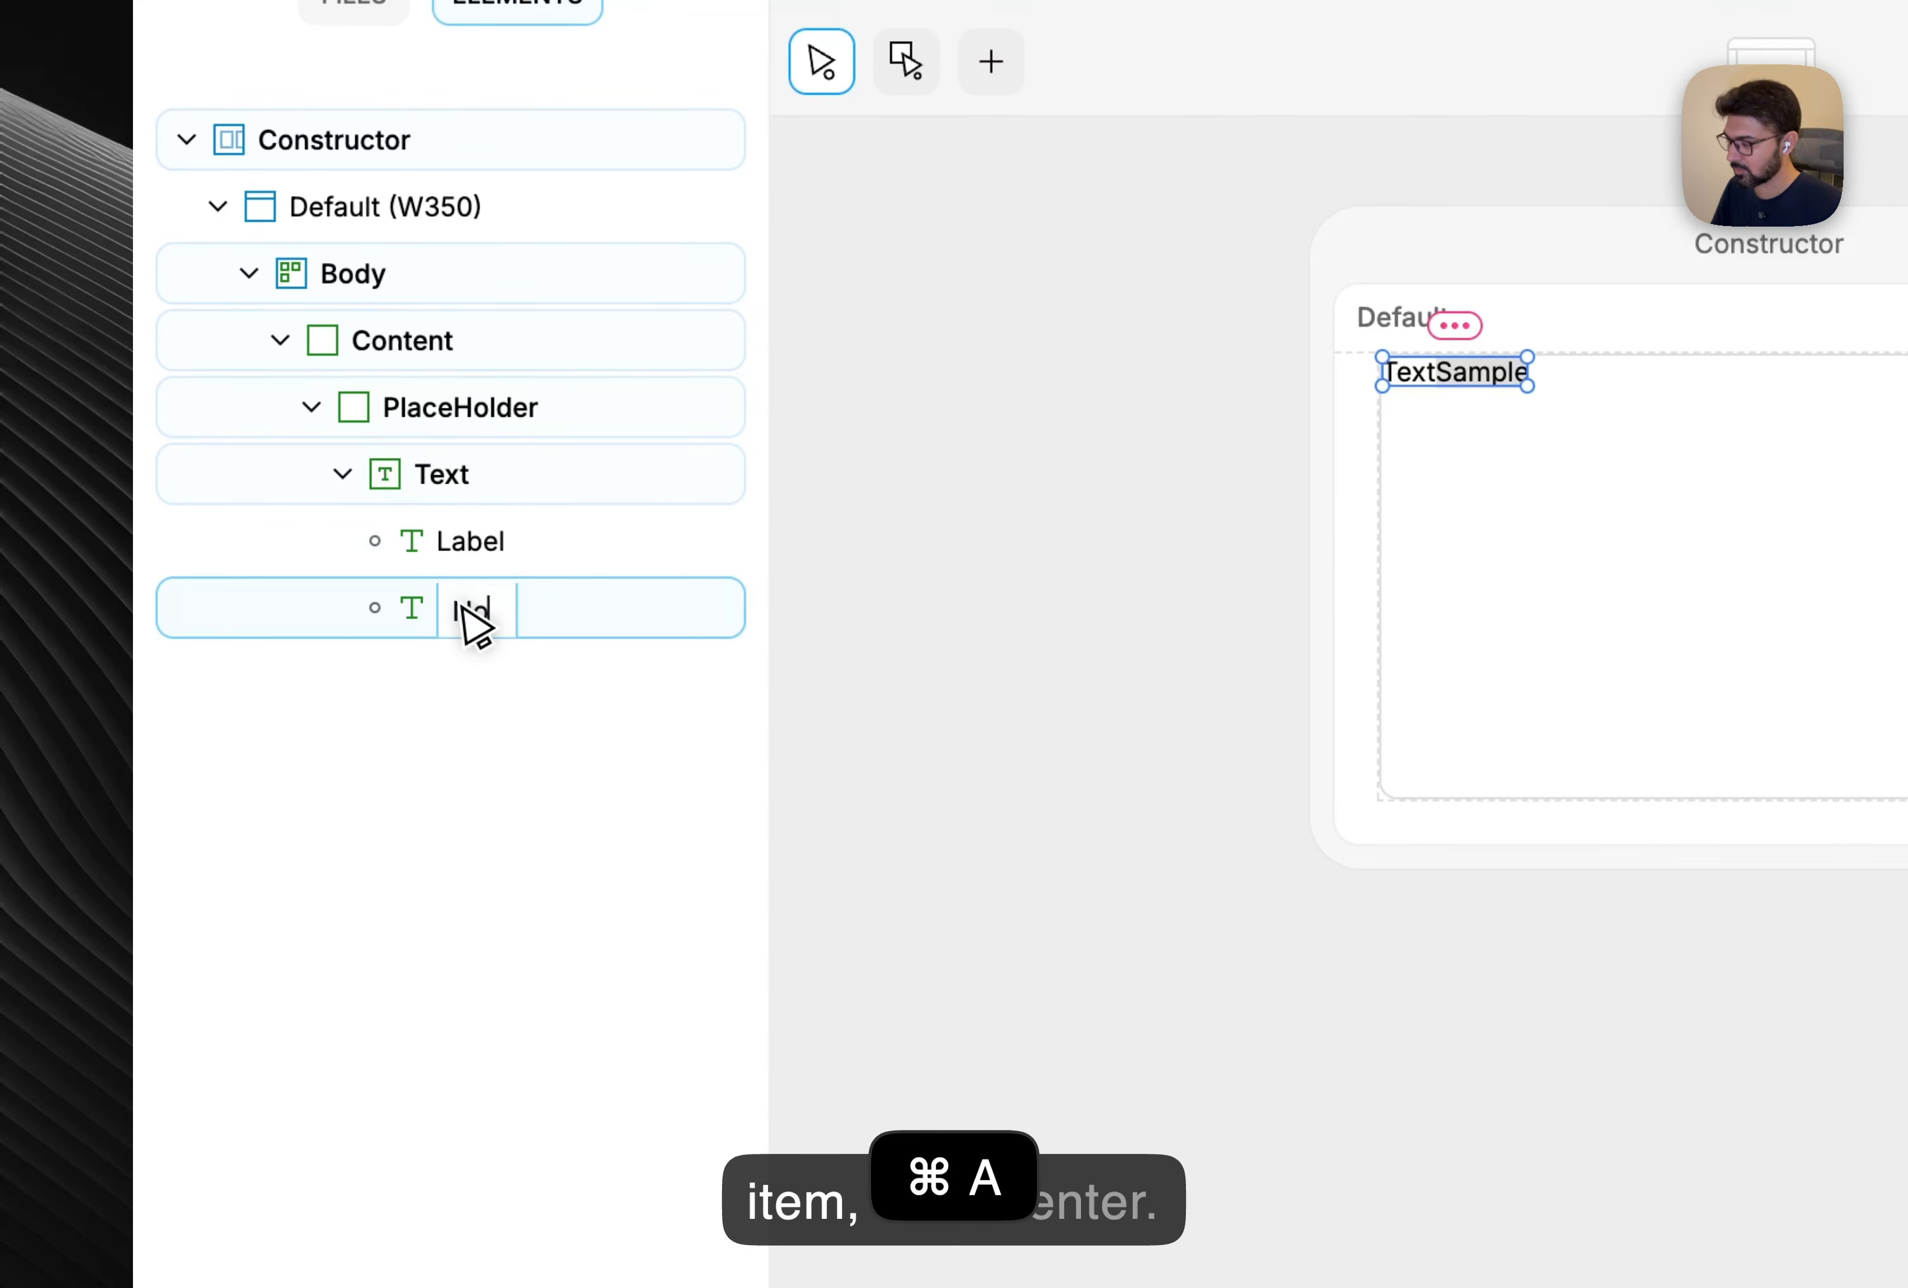
pyautogui.click(1194, 859)
pyautogui.click(1617, 592)
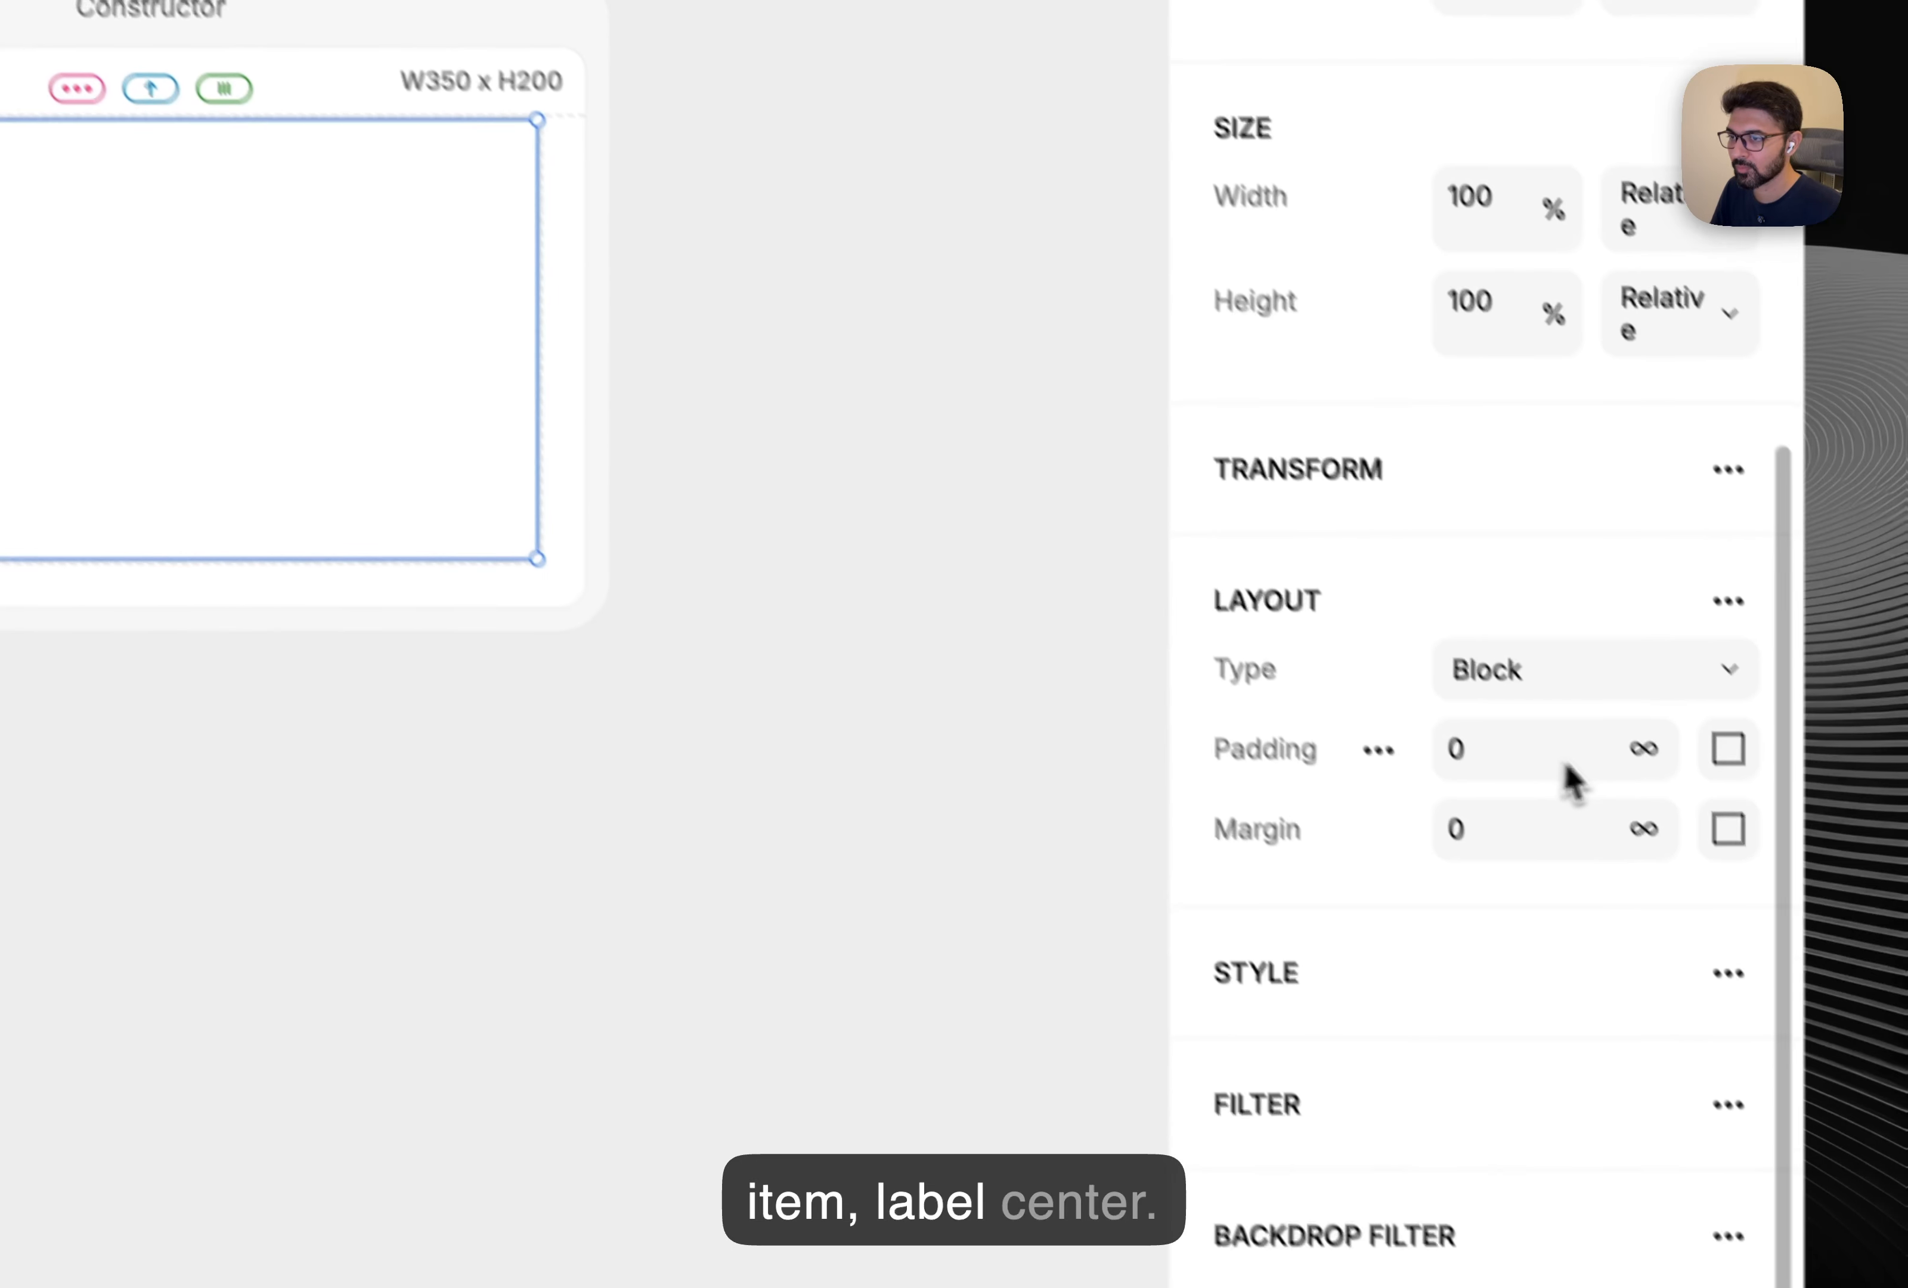
pyautogui.click(1259, 601)
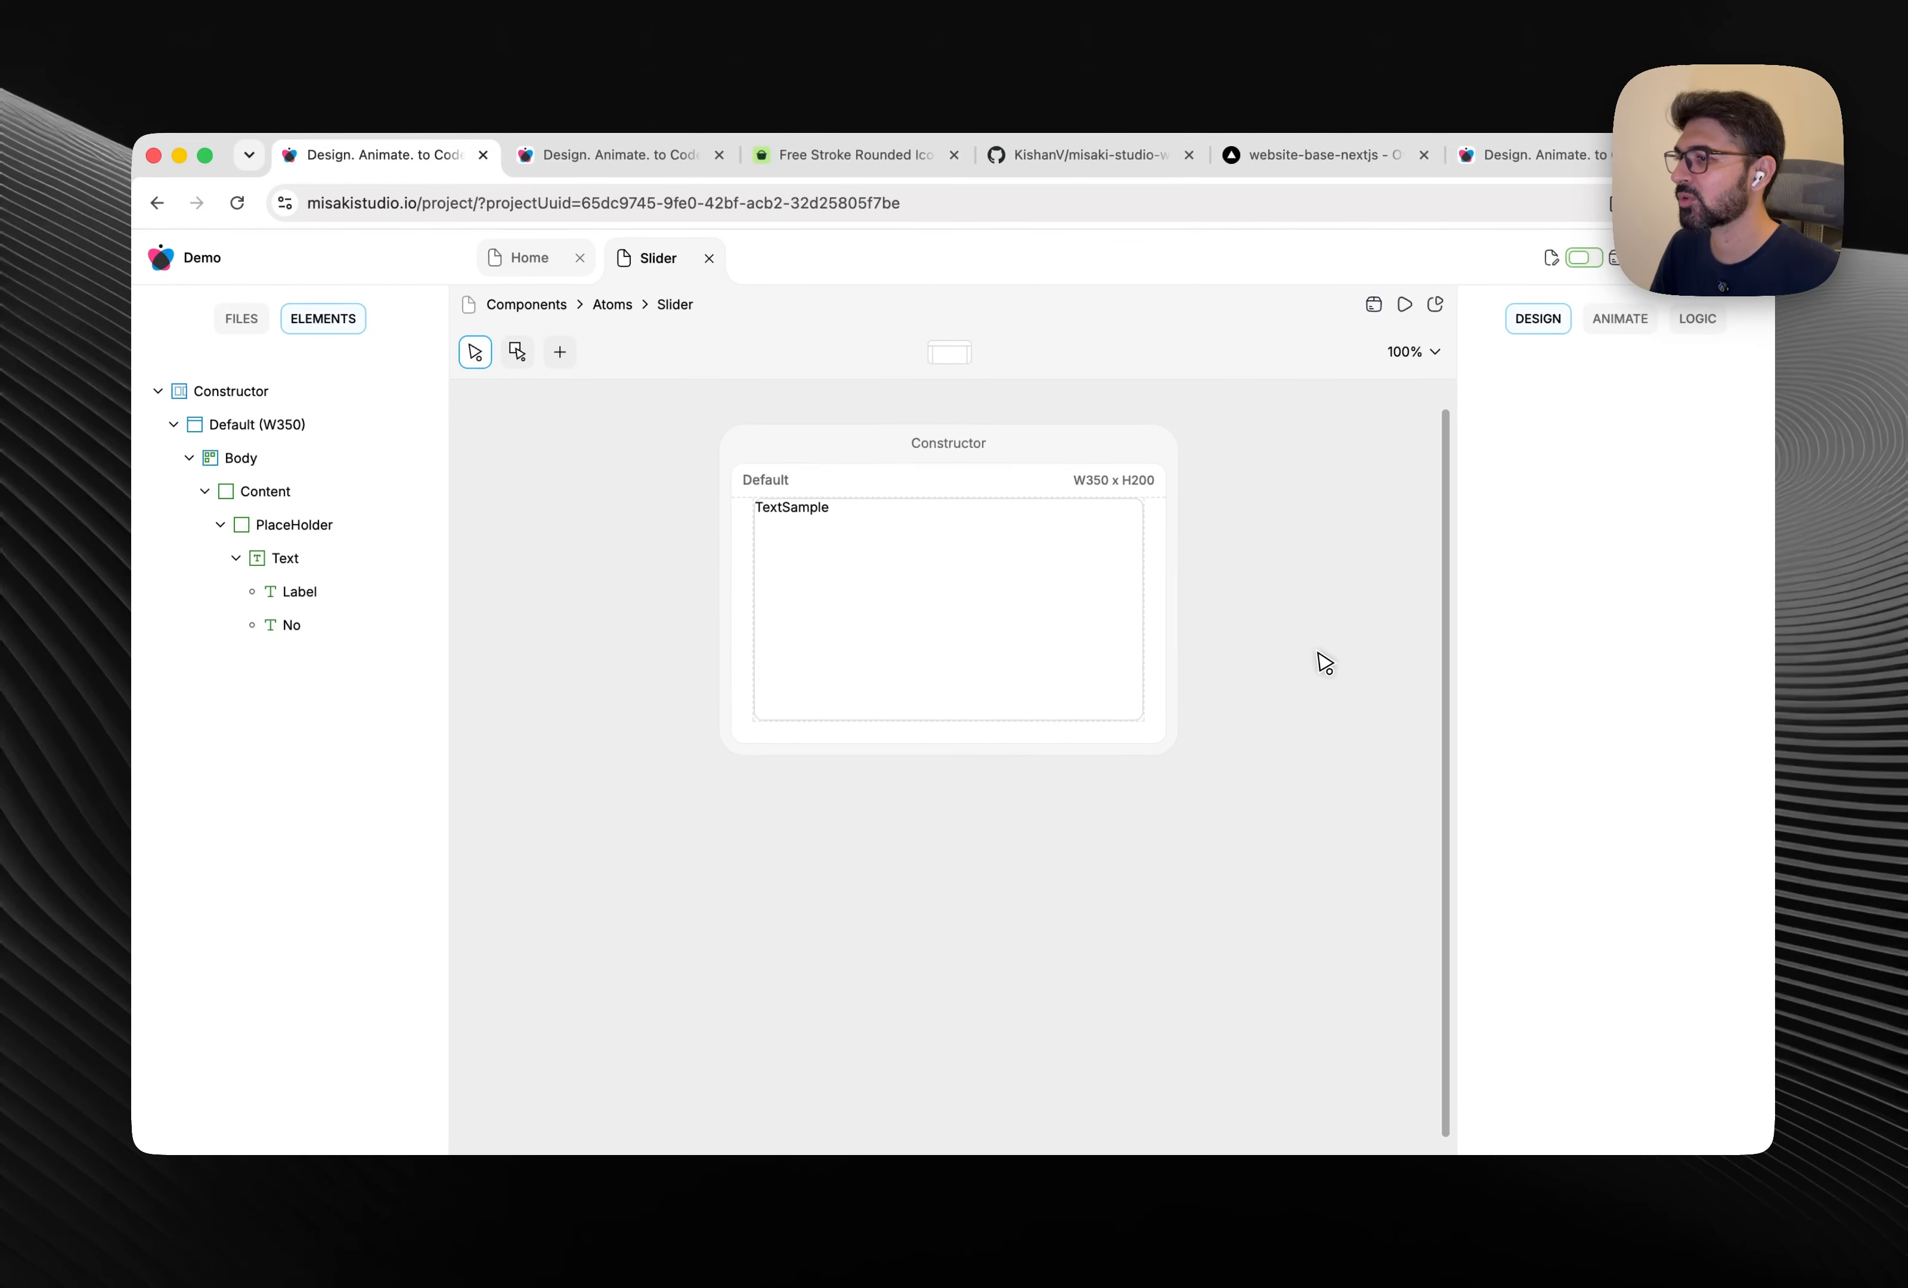
# Lay out PlaceHolder's children in a row, centered vertically and horizontally.
pyautogui.click(850, 665)
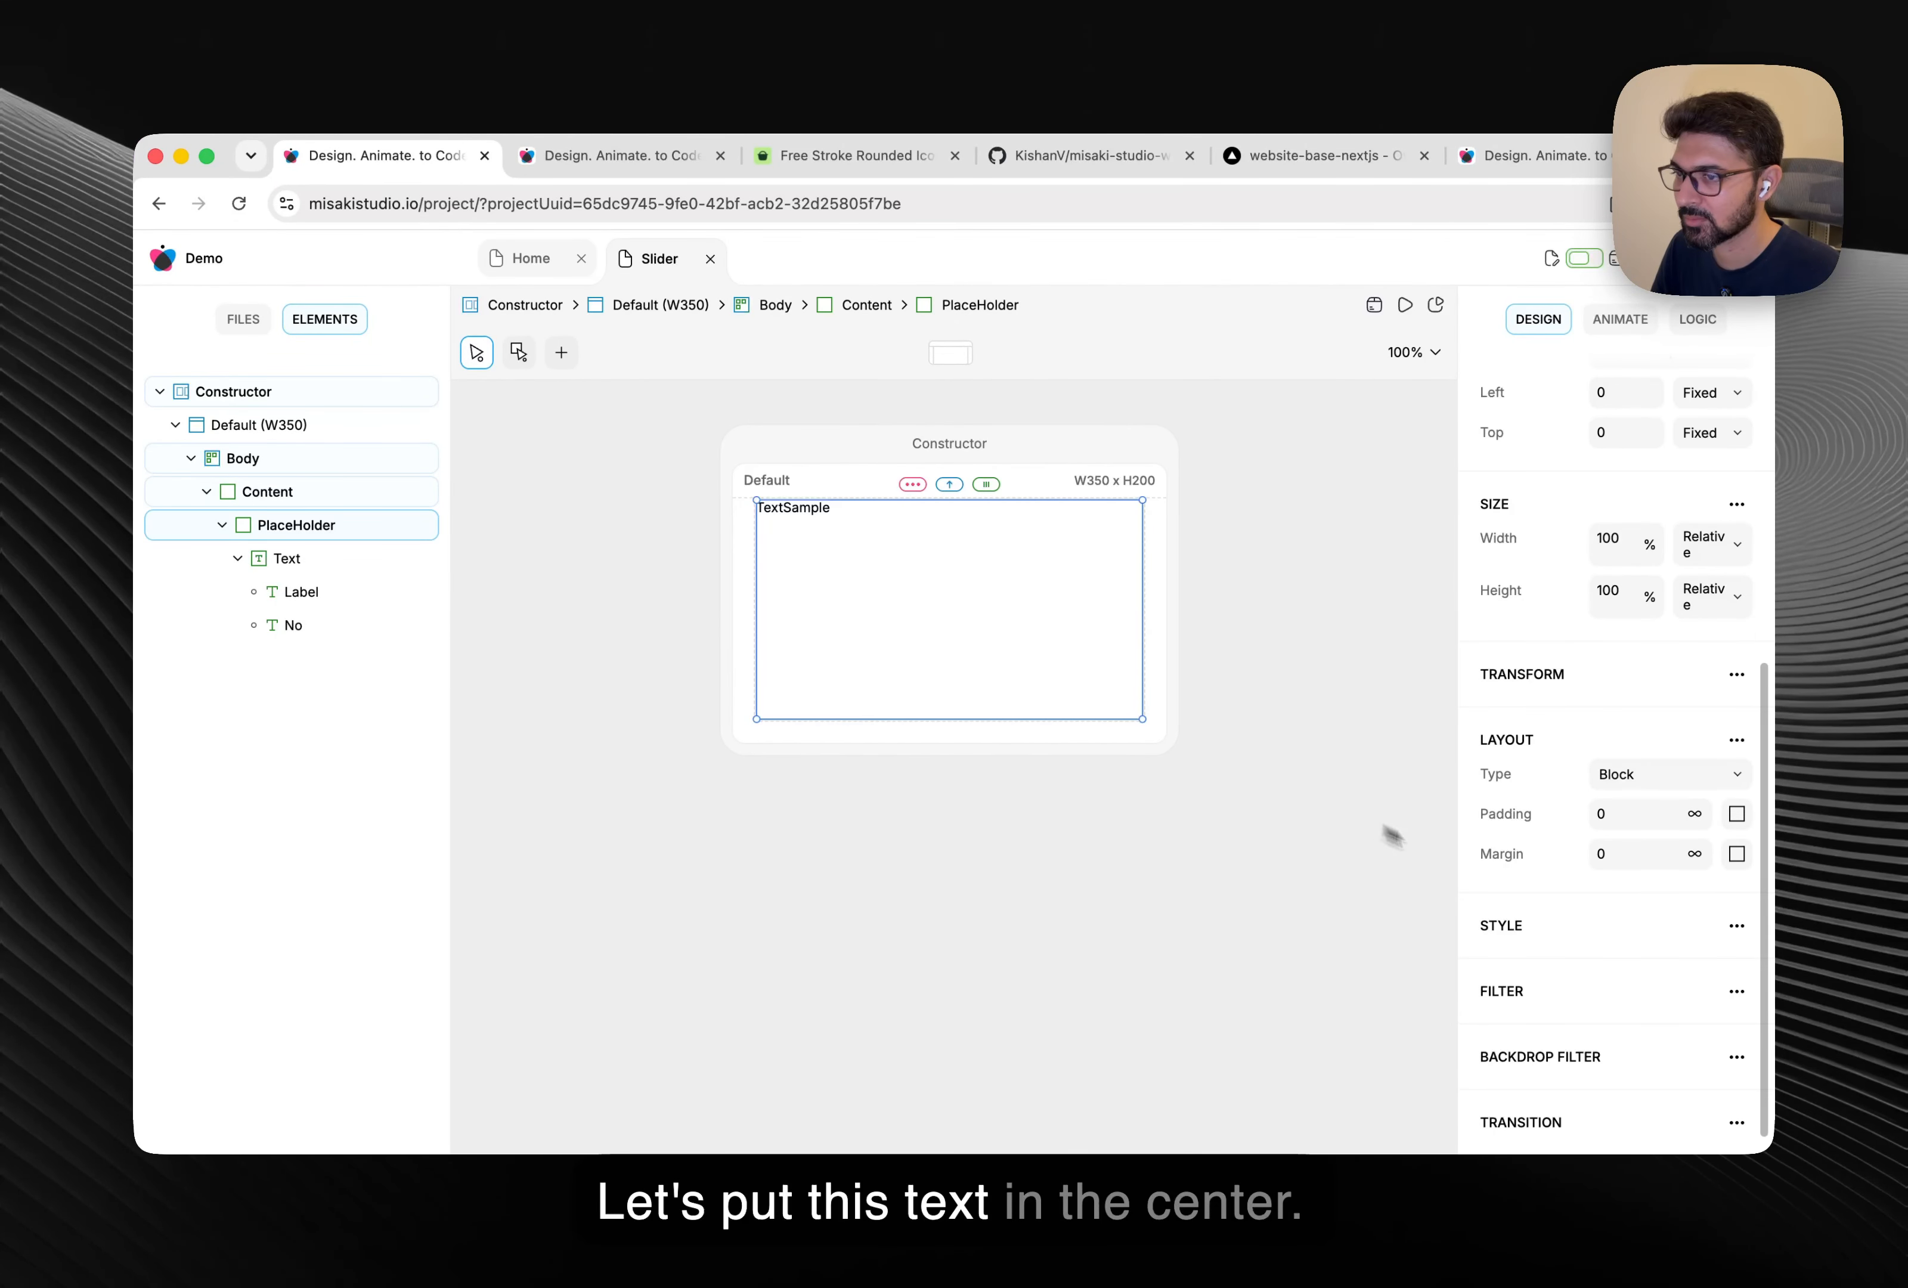
pyautogui.click(1655, 775)
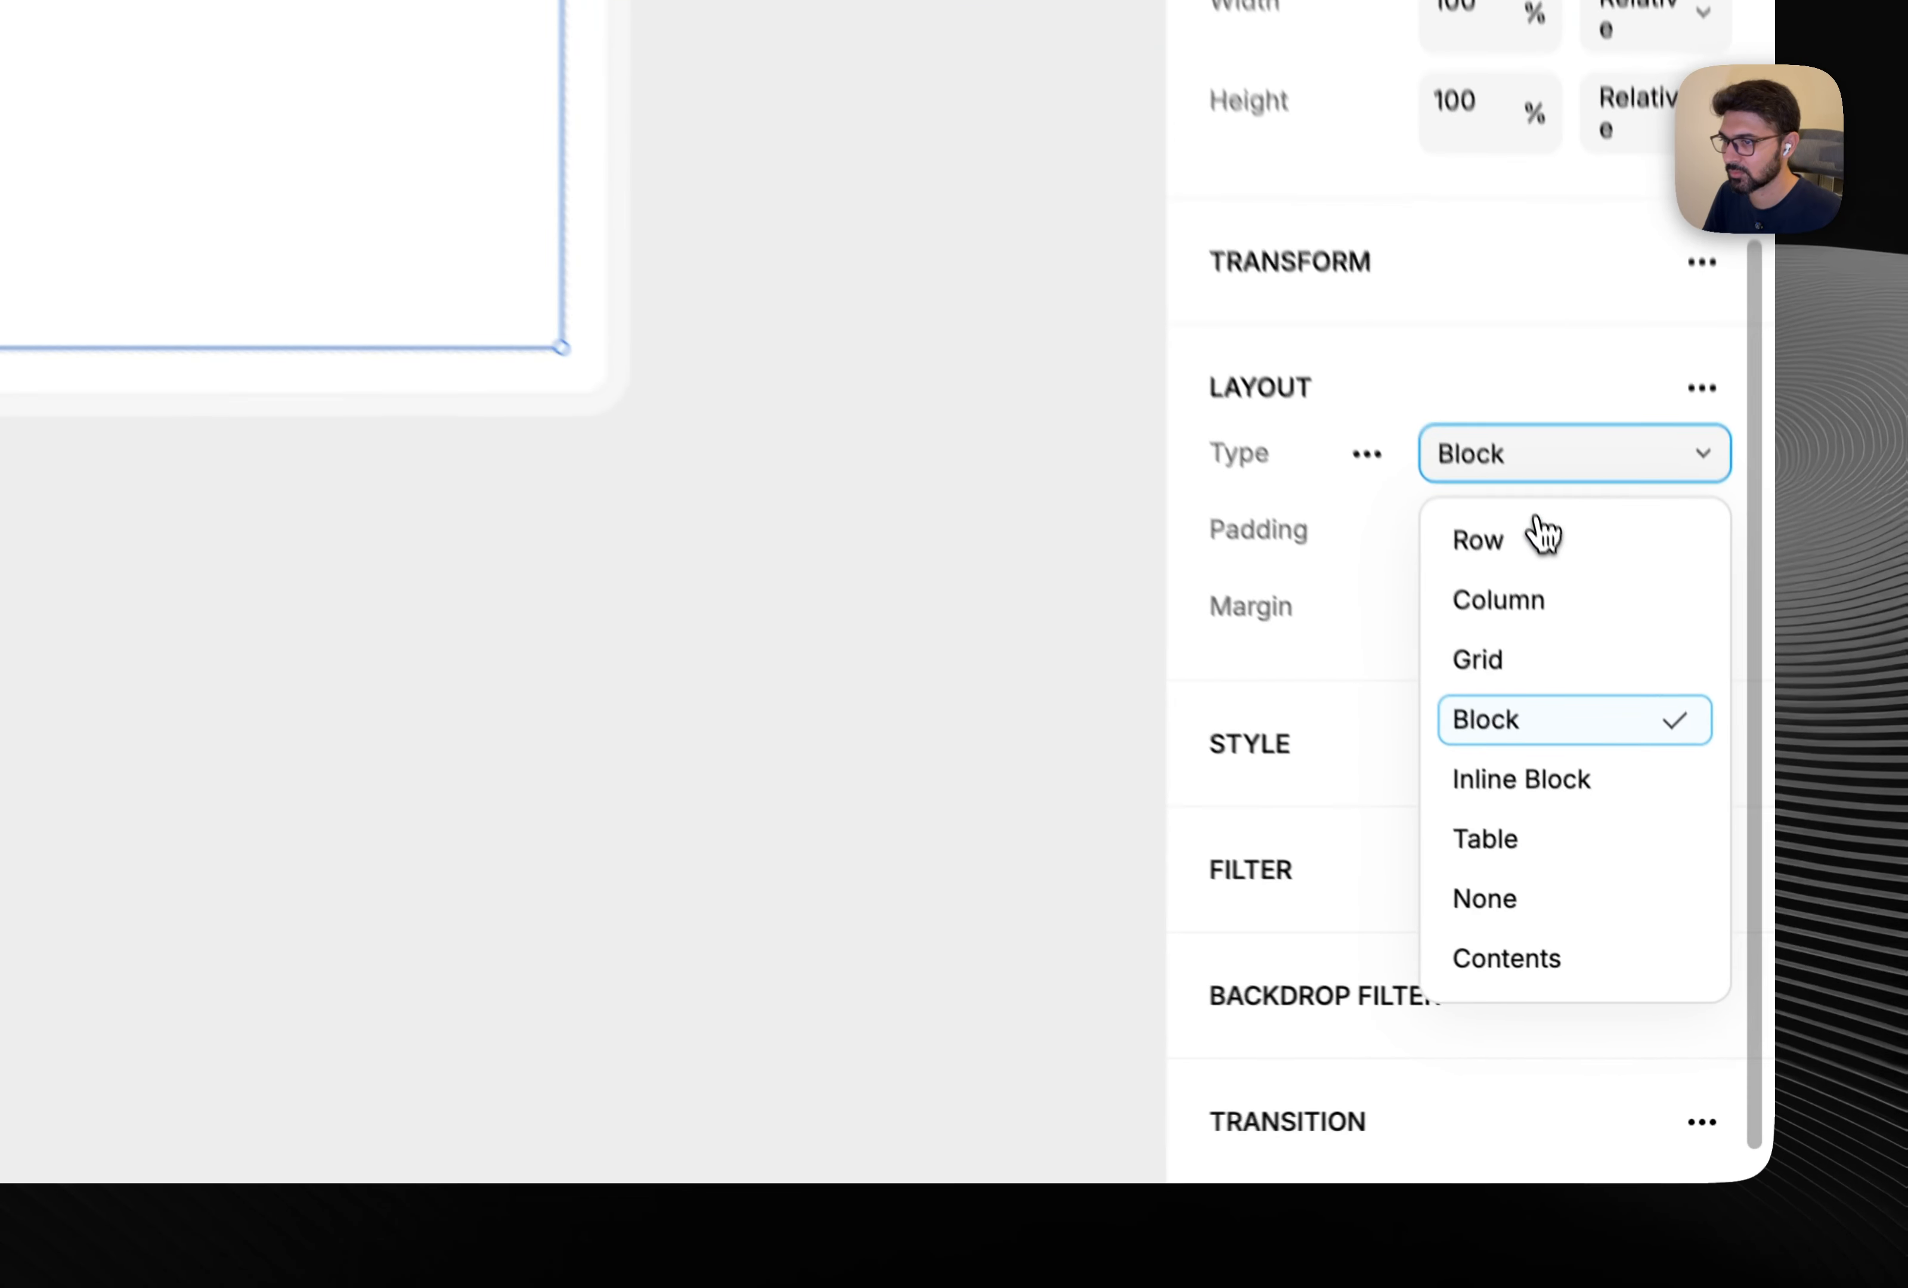
pyautogui.click(1653, 818)
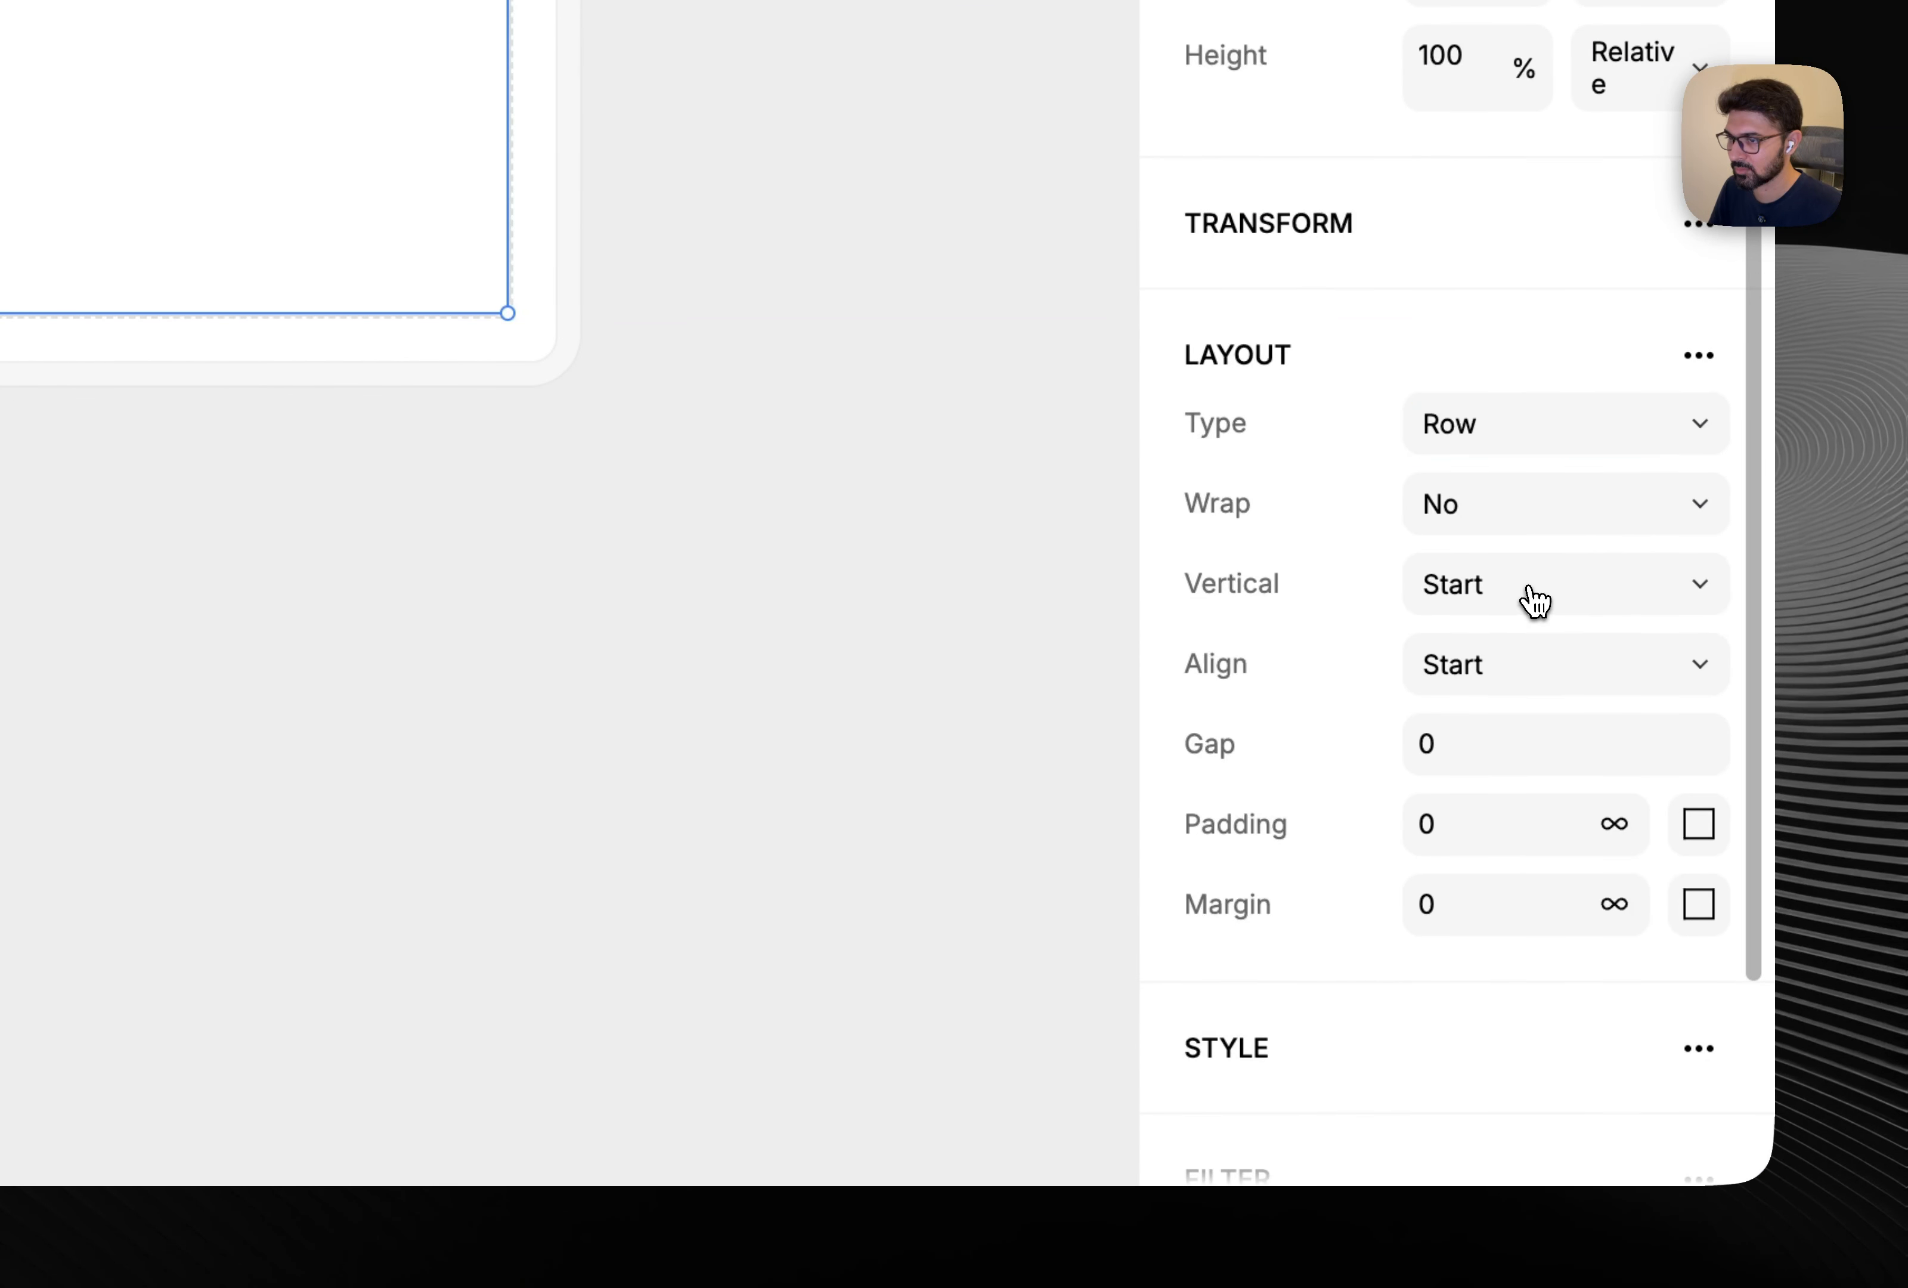
pyautogui.click(1658, 862)
pyautogui.click(1529, 797)
pyautogui.click(1542, 655)
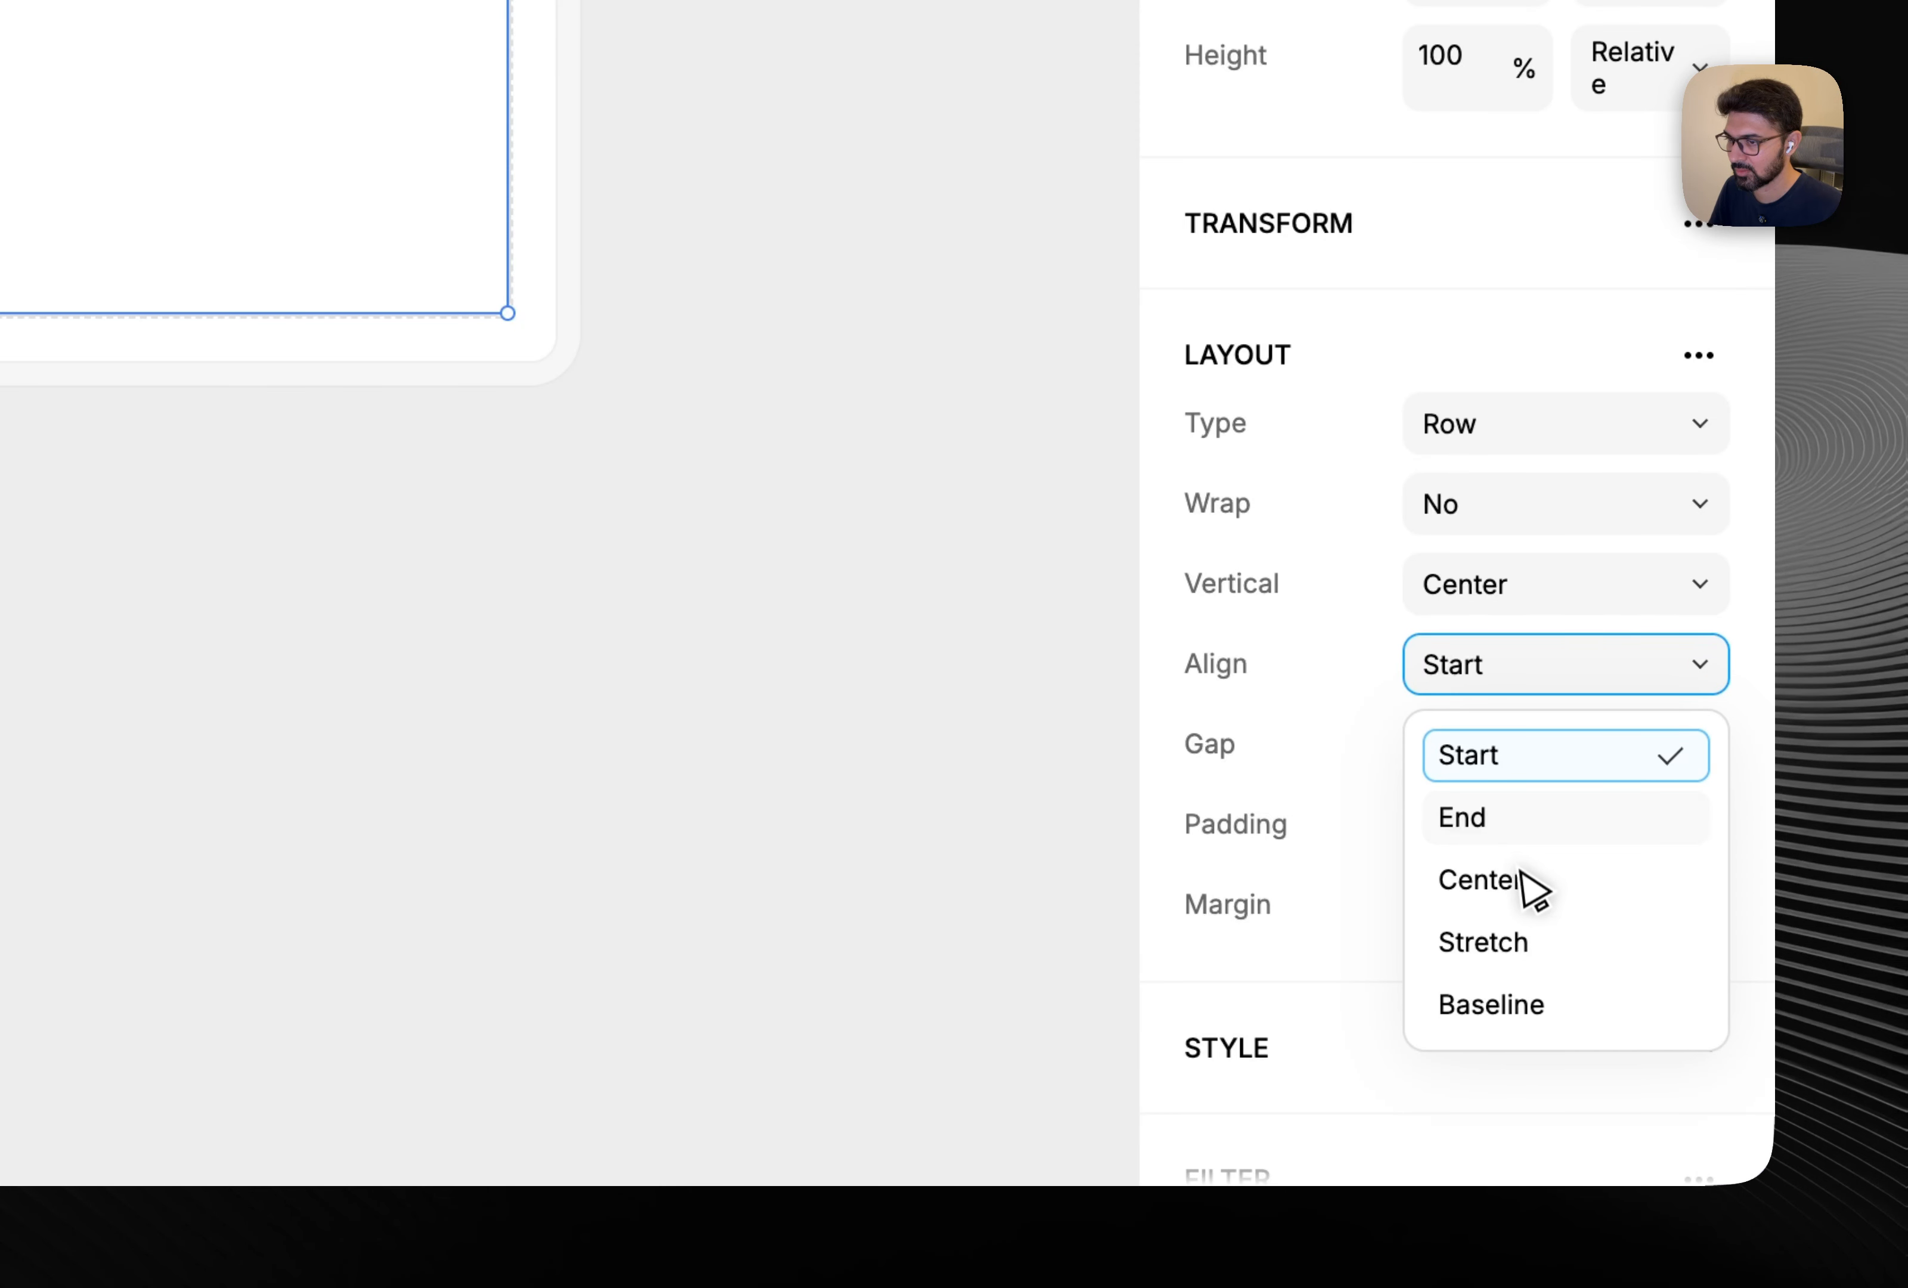
pyautogui.click(1532, 881)
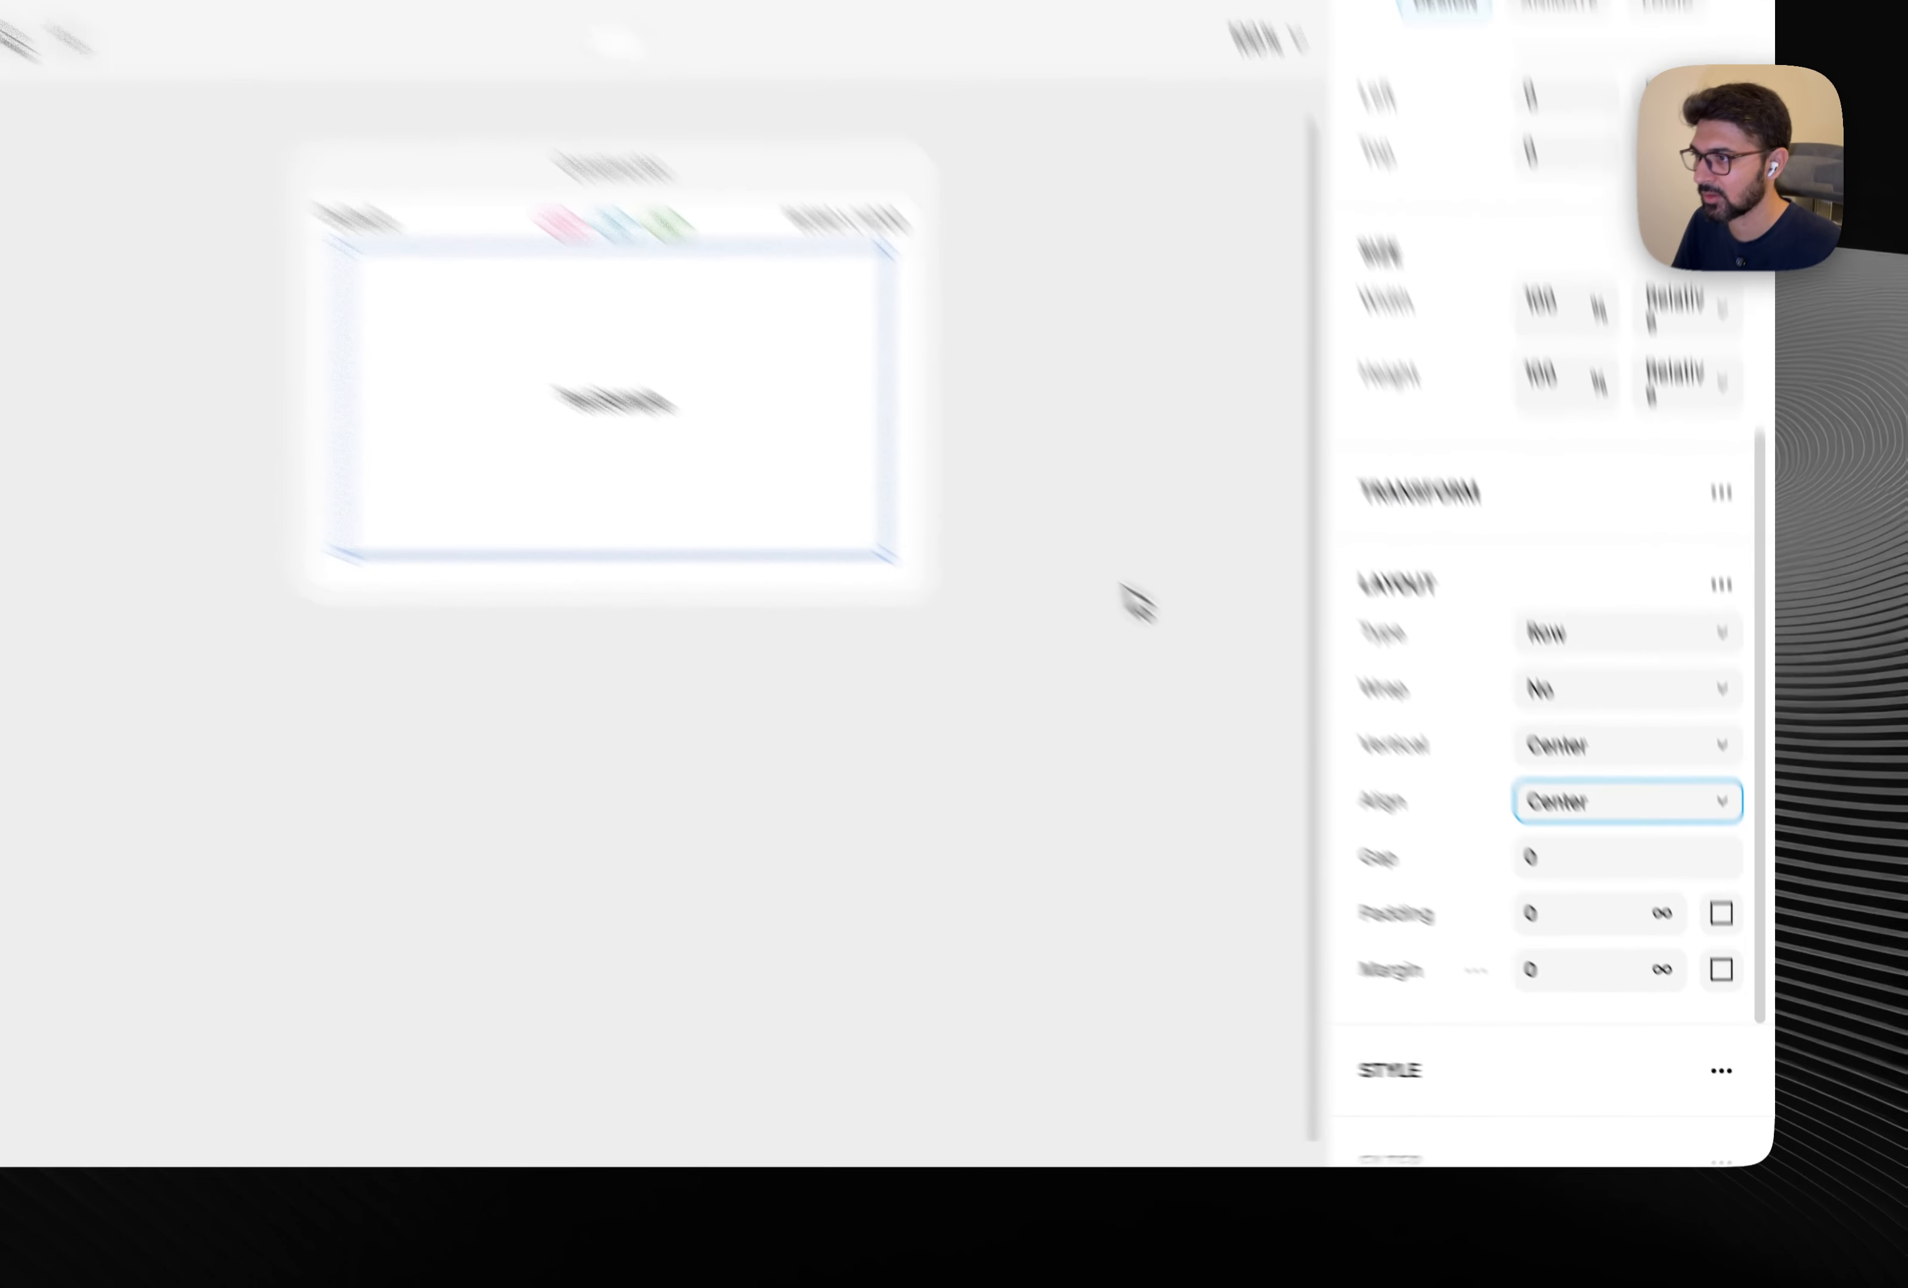
# Edit the placeholder text so it reads Slide.No.
pyautogui.click(961, 623)
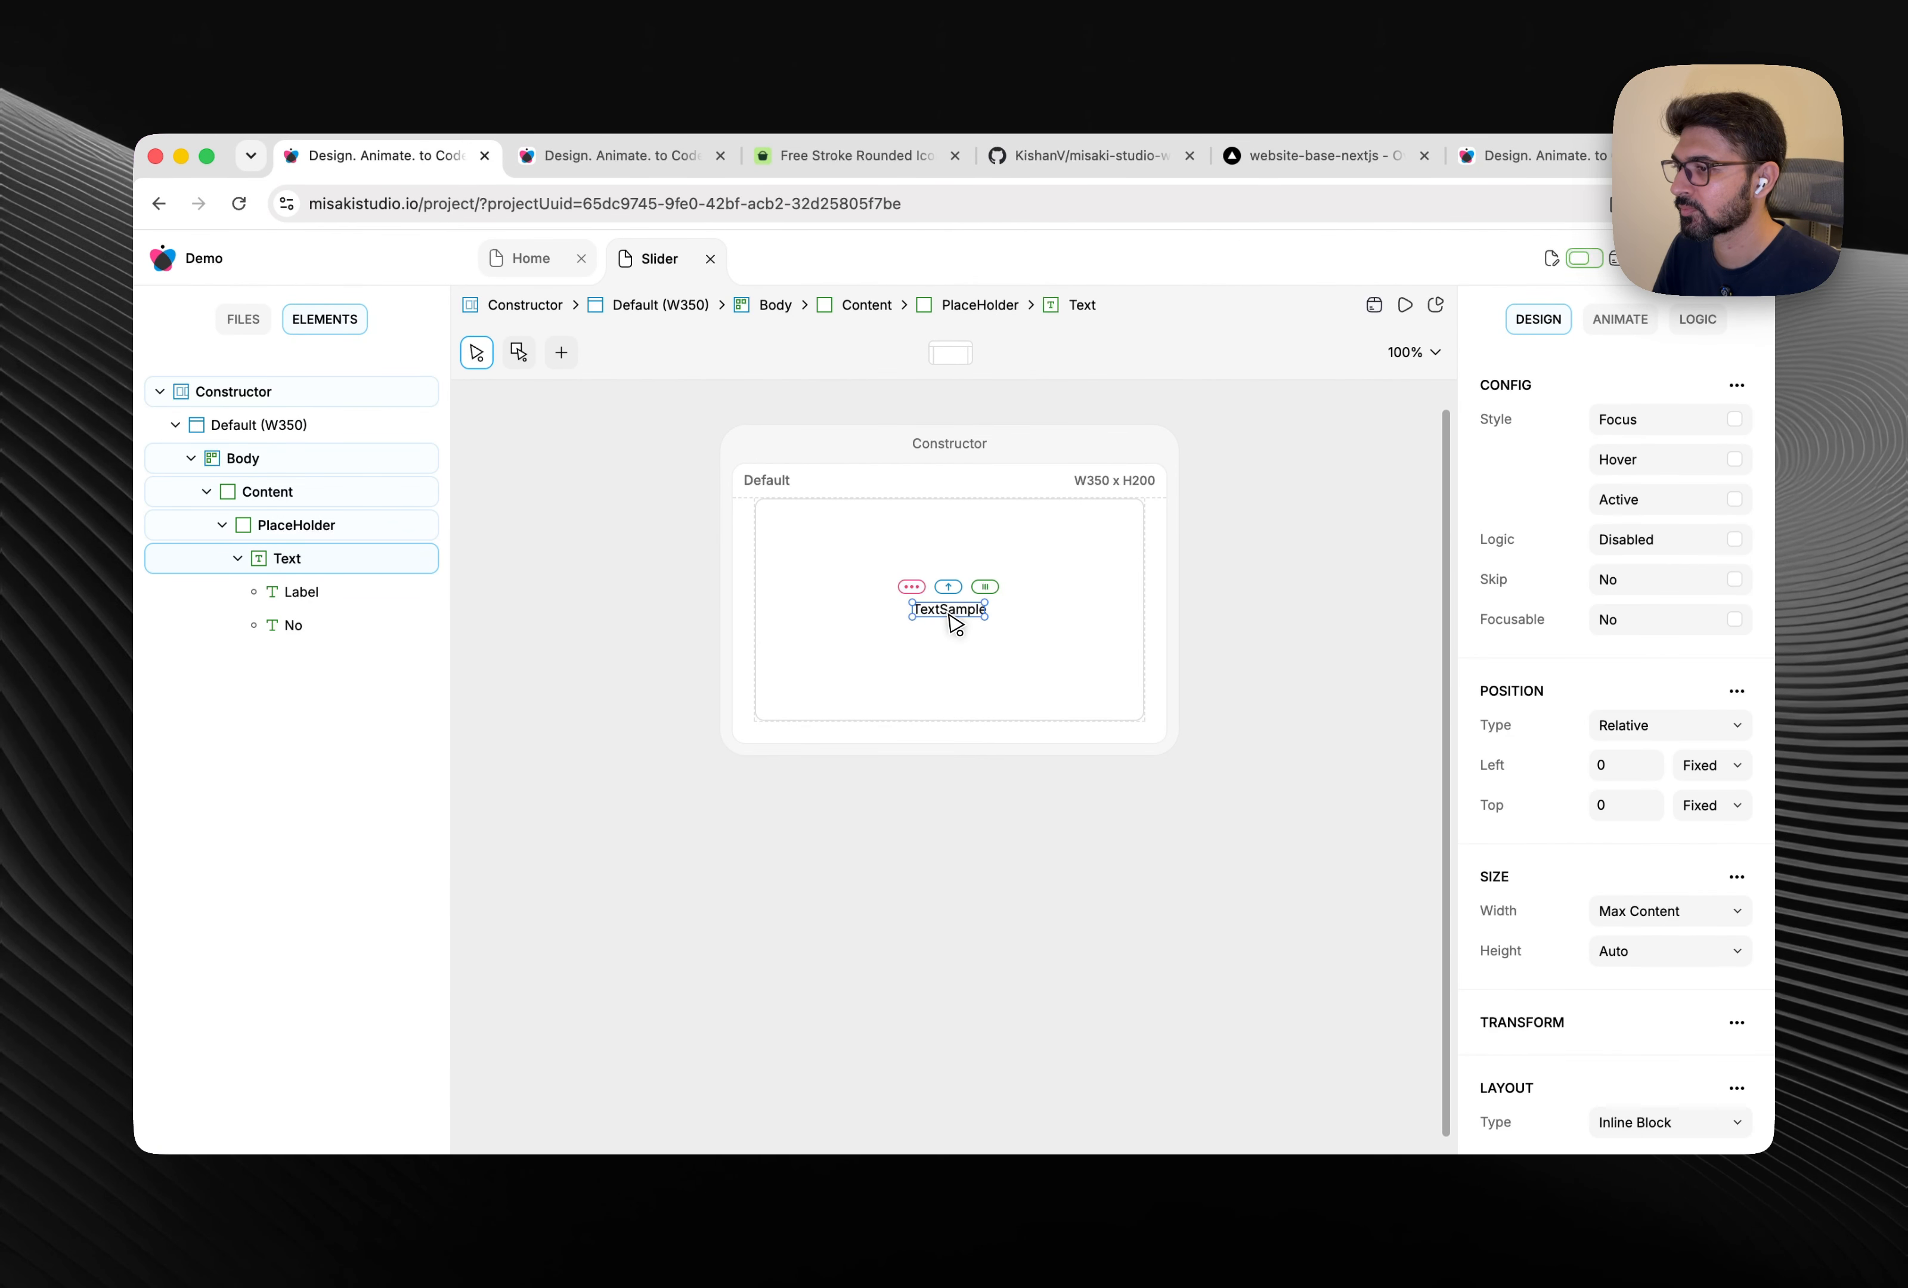
pyautogui.scroll(5, 928, 621)
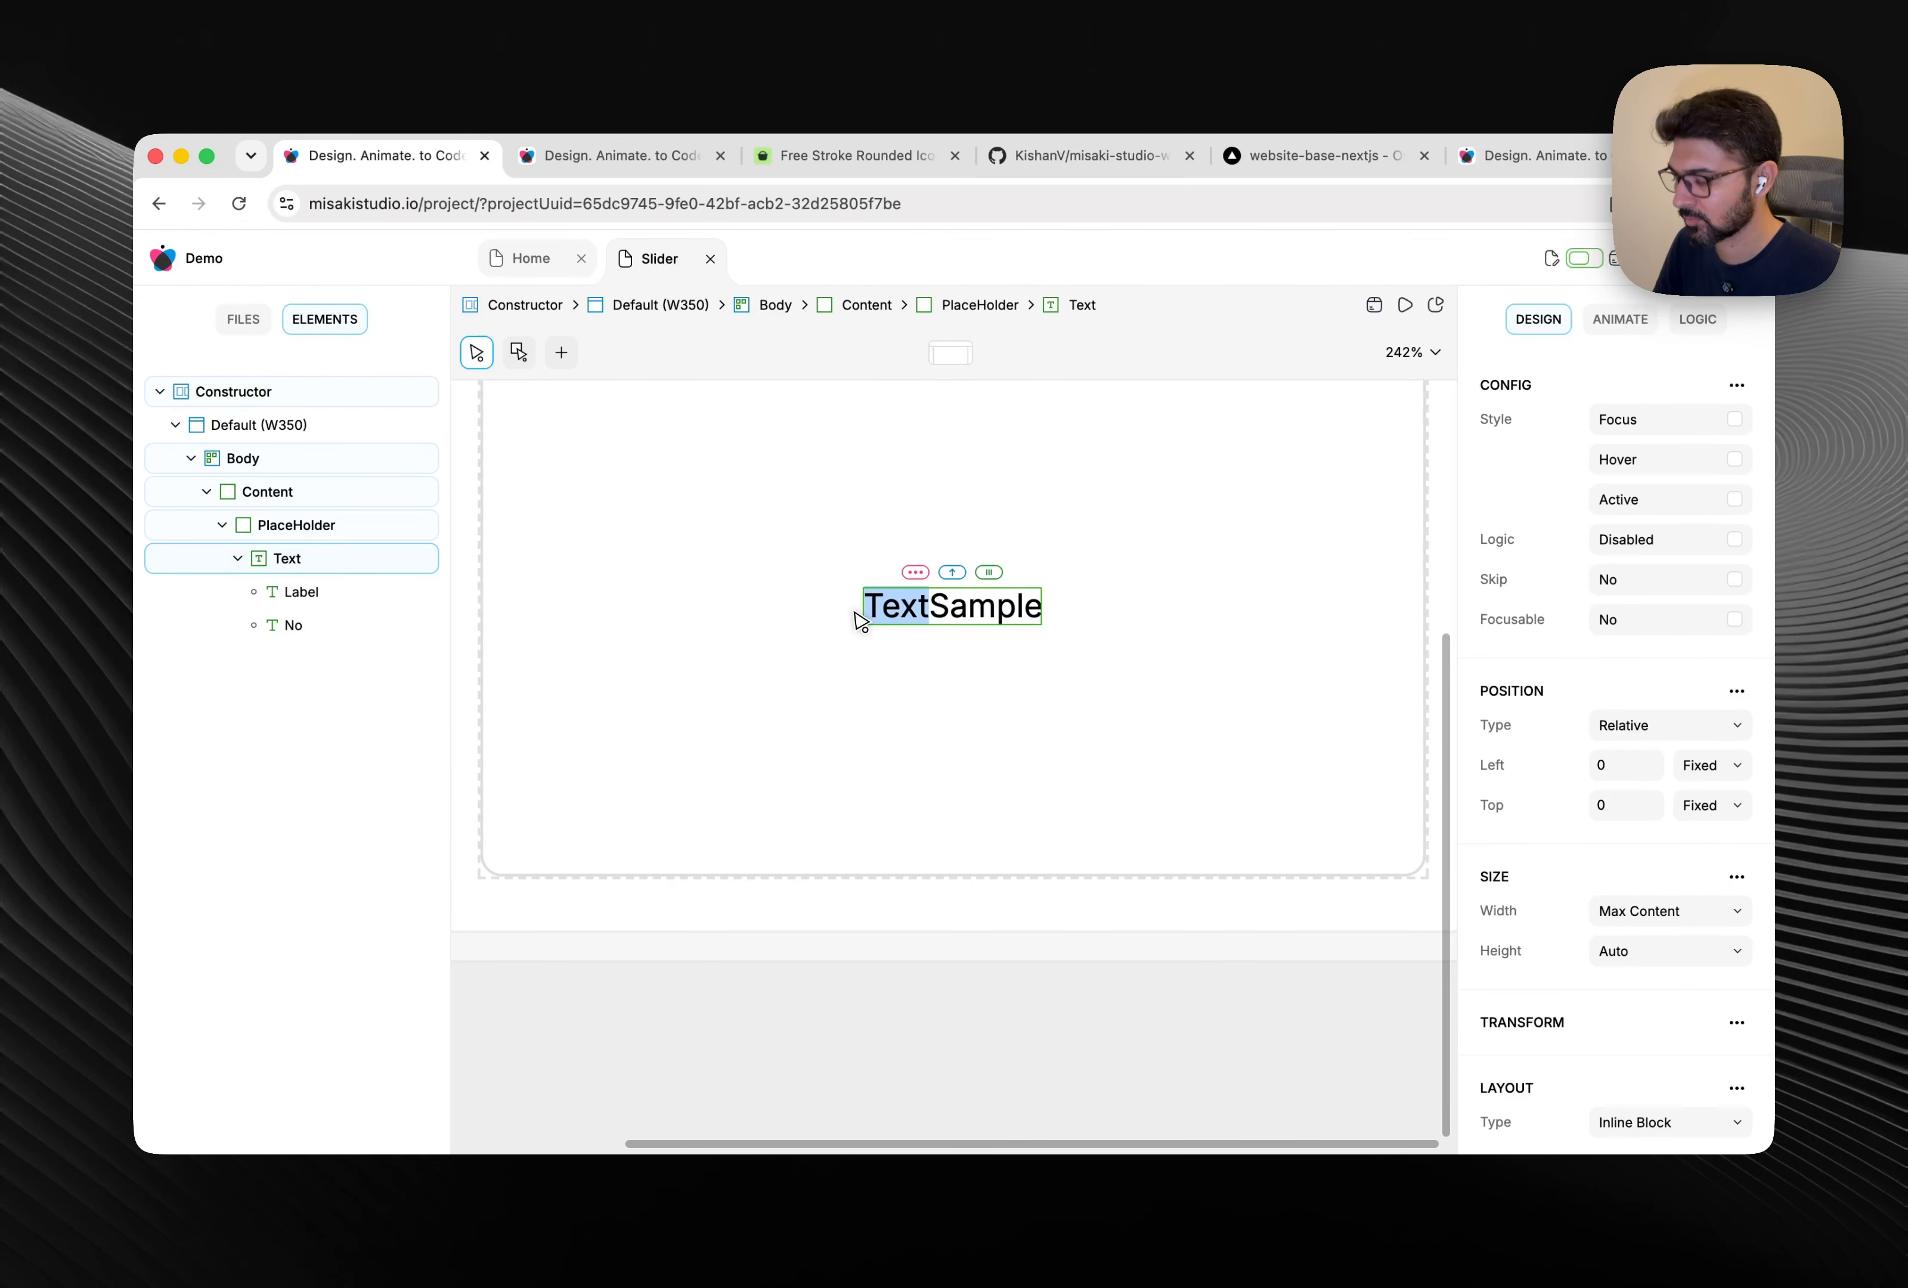
pyautogui.write('Slide.')
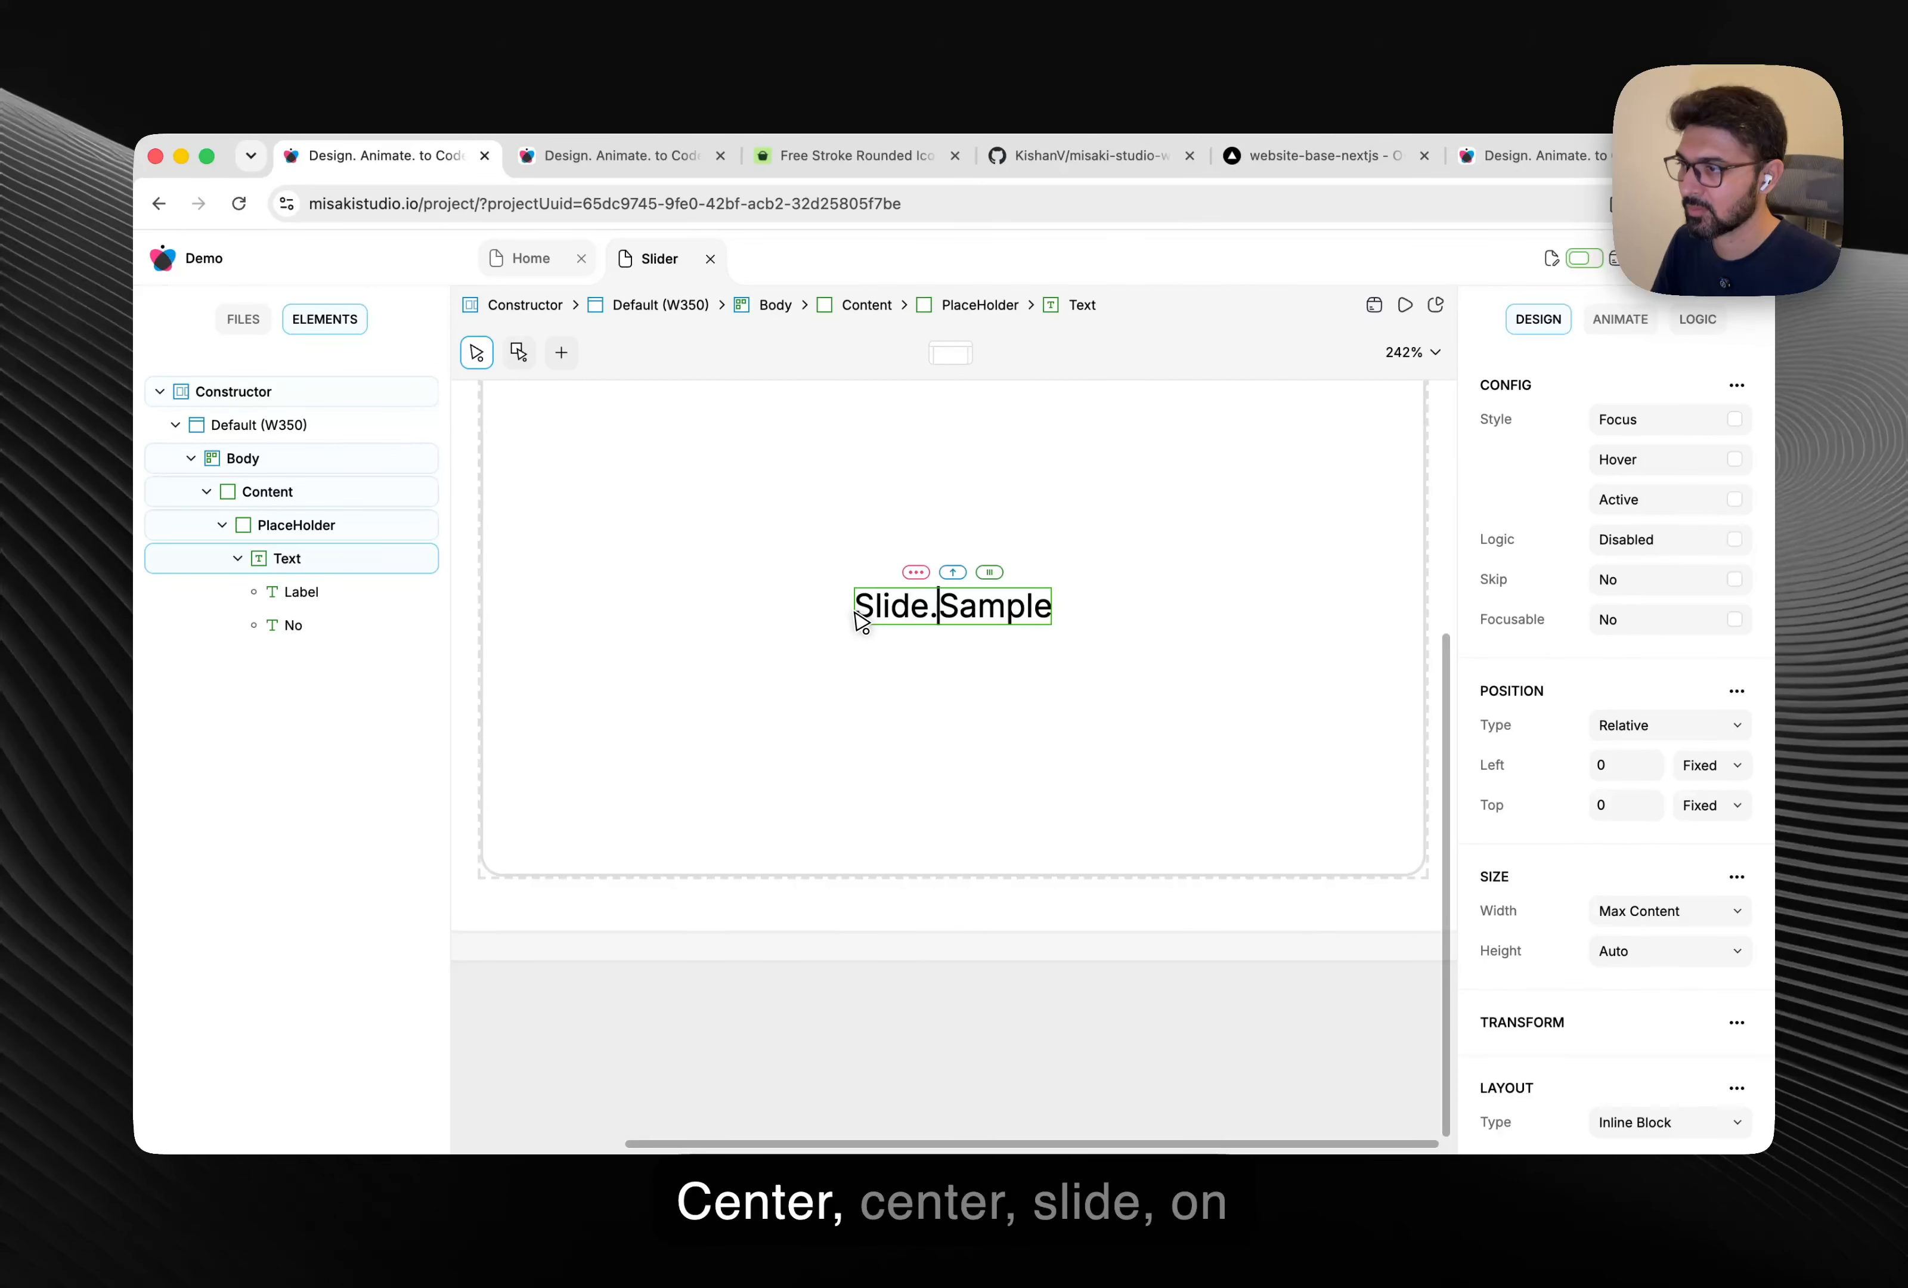
pyautogui.hotkey('shift', 'Right')
pyautogui.hotkey('shift', 'Right')
pyautogui.hotkey('shift', 'Right')
pyautogui.hotkey('shift', 'Right')
pyautogui.hotkey('shift', 'Right')
pyautogui.hotkey('shift', 'Right')
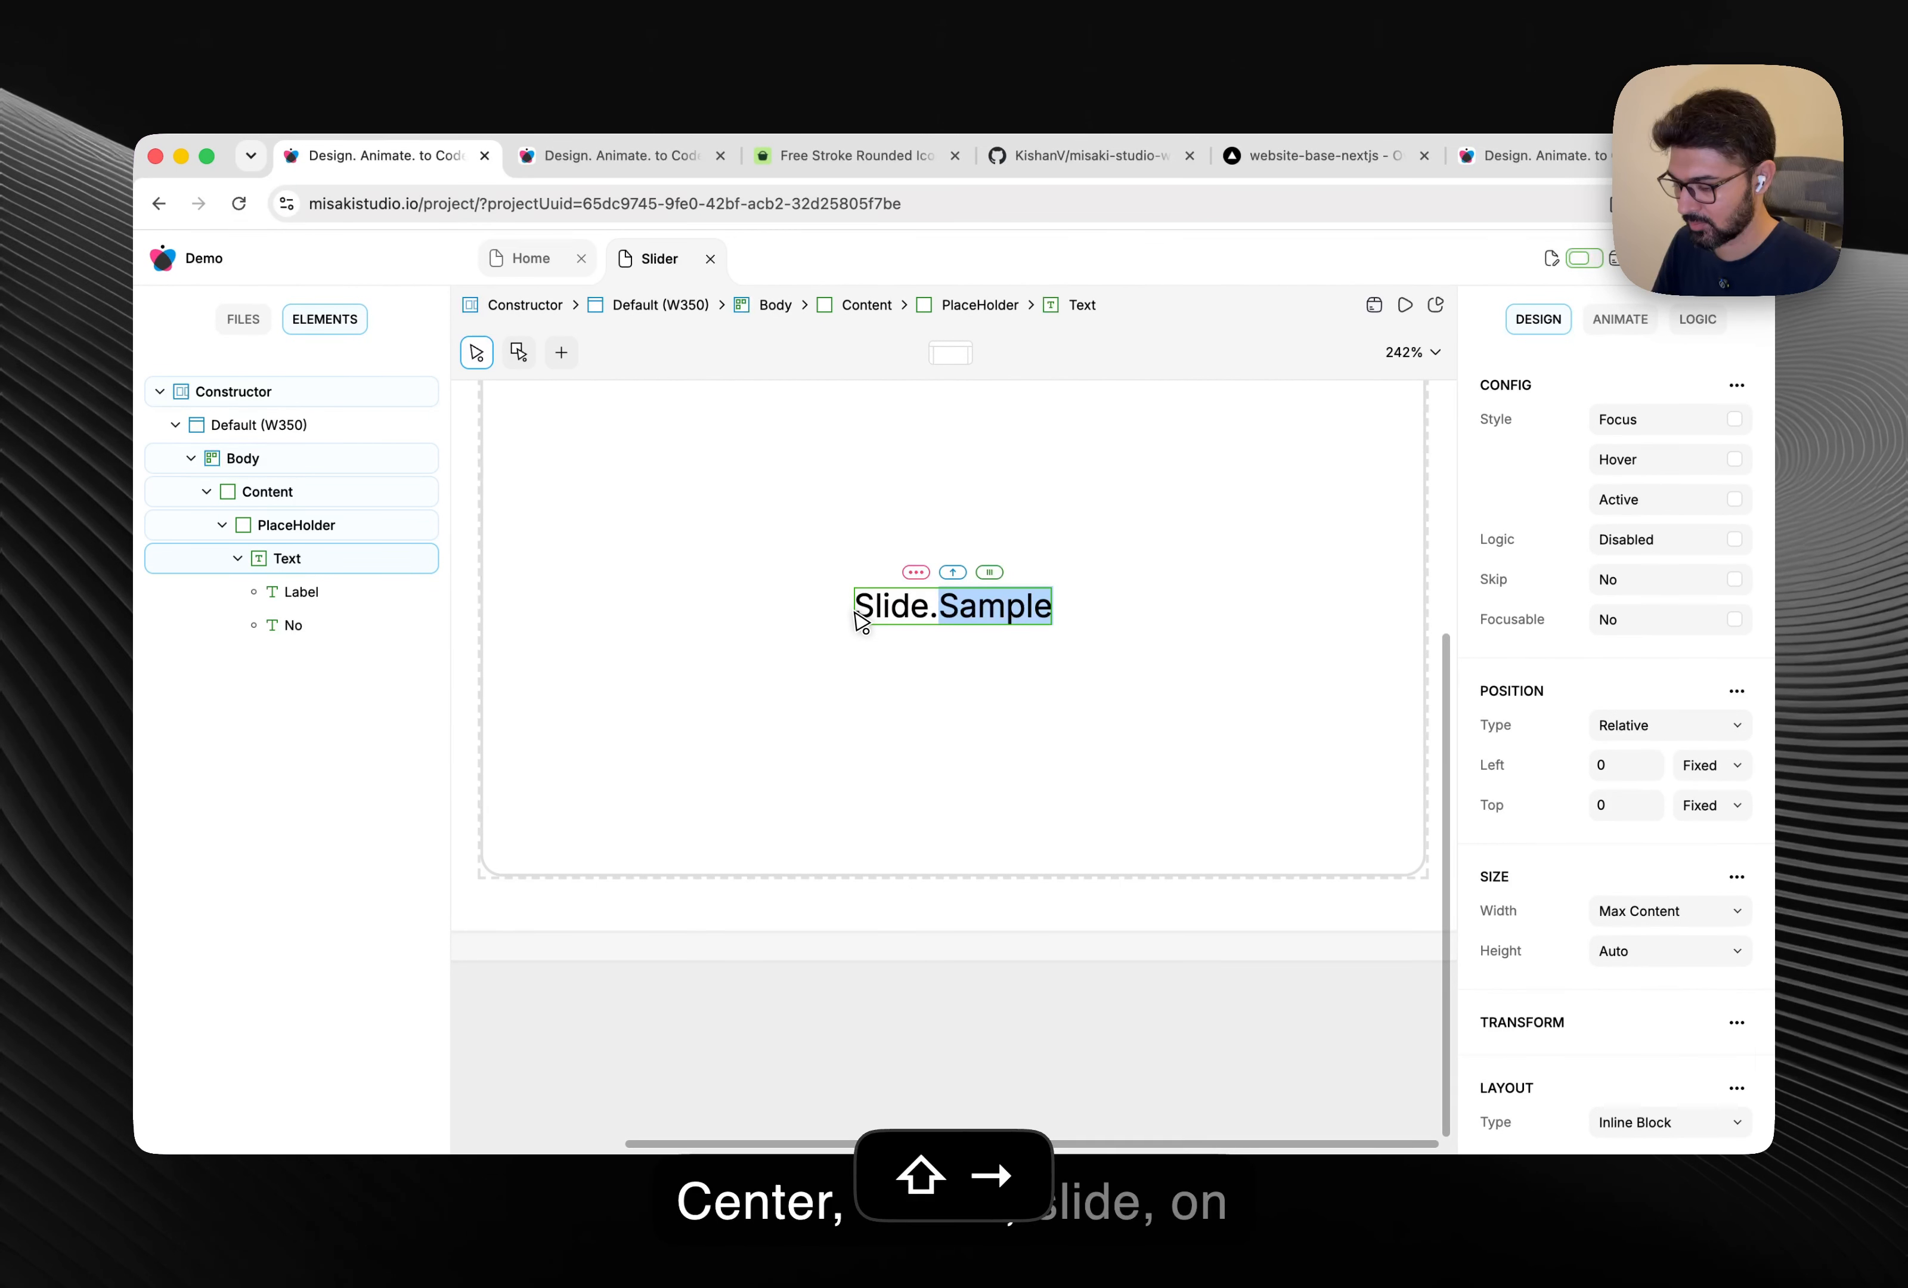
pyautogui.write('no')
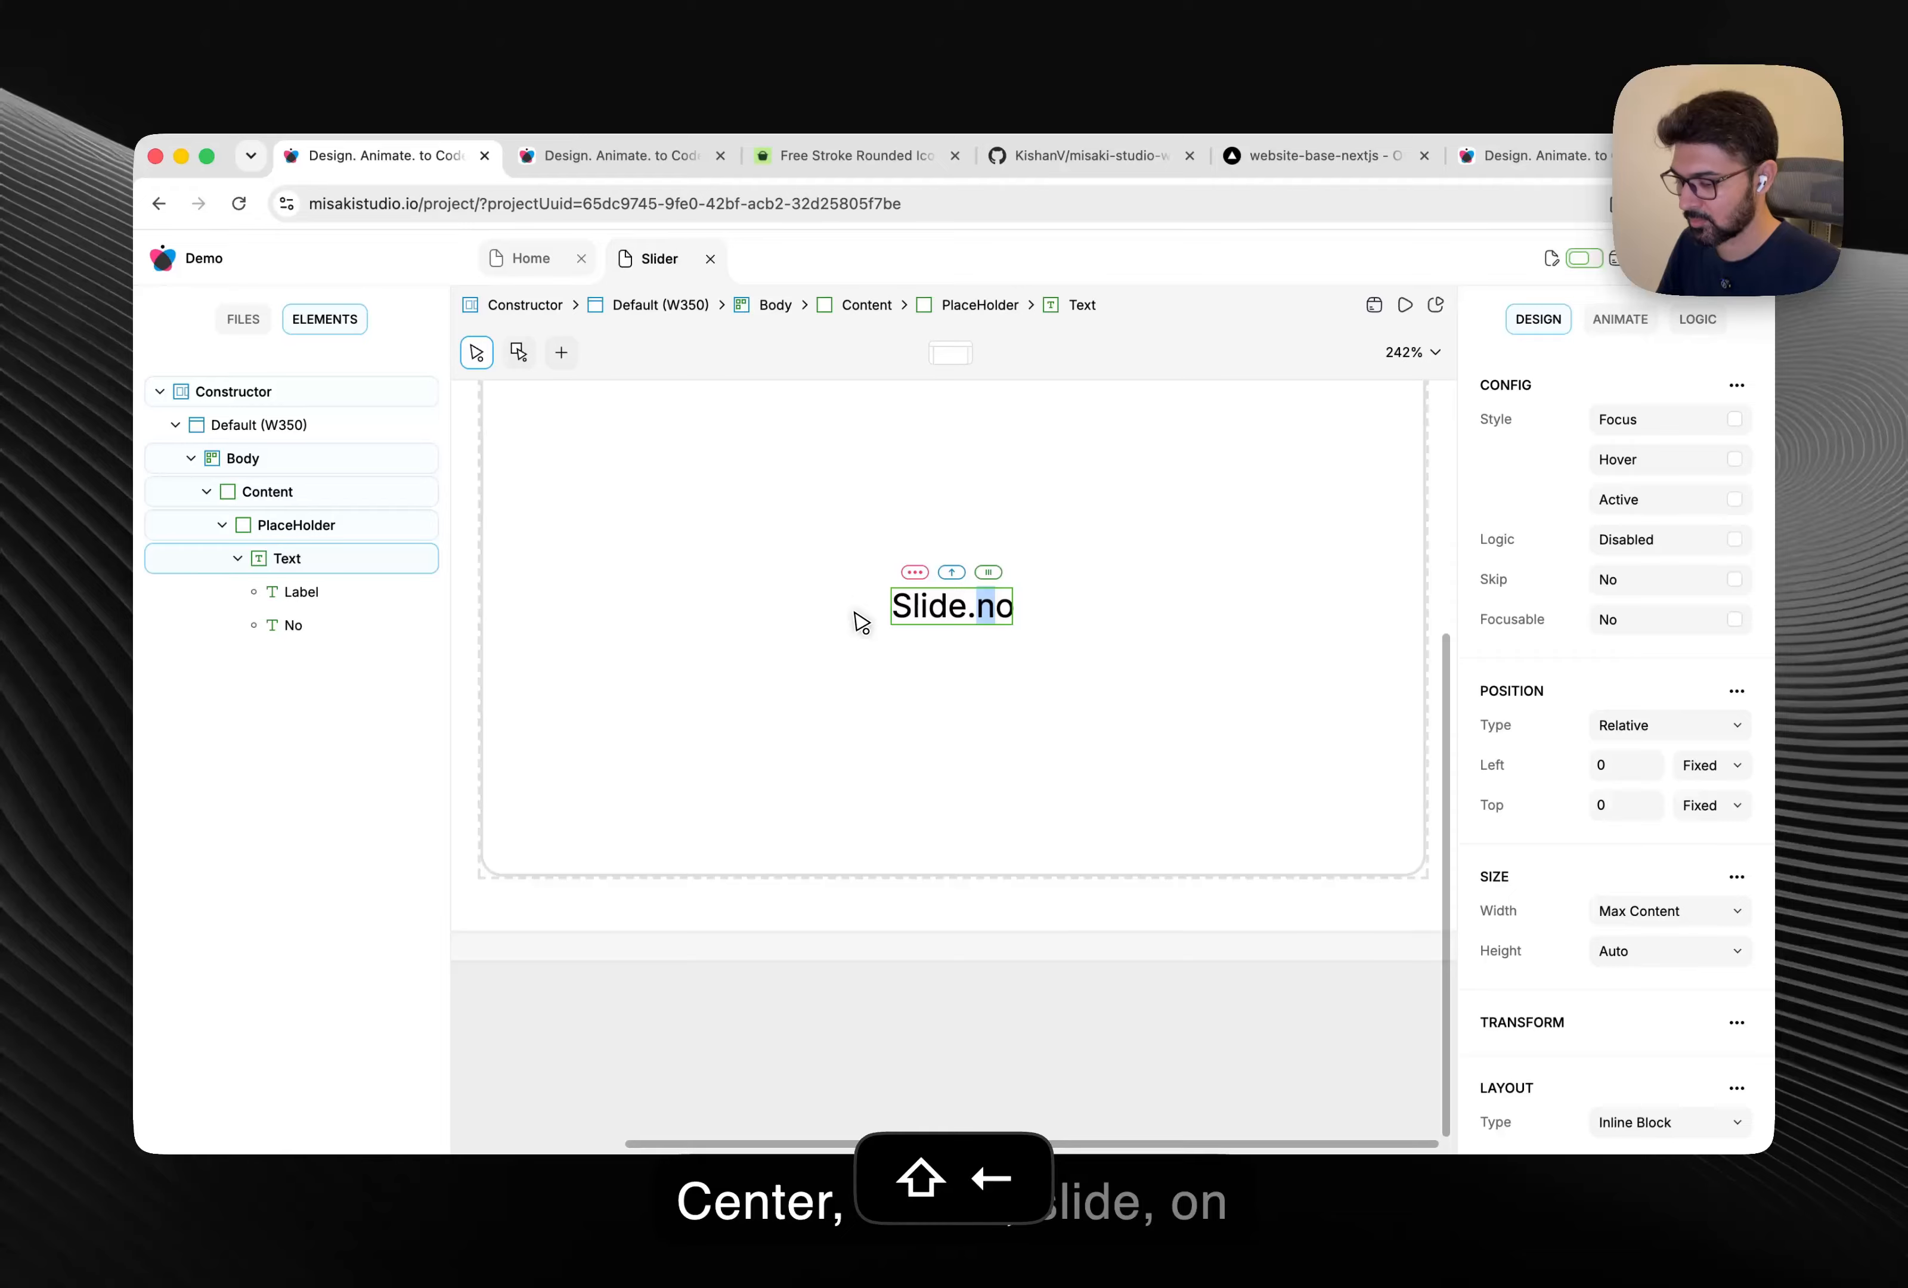
pyautogui.press('BackSpace')
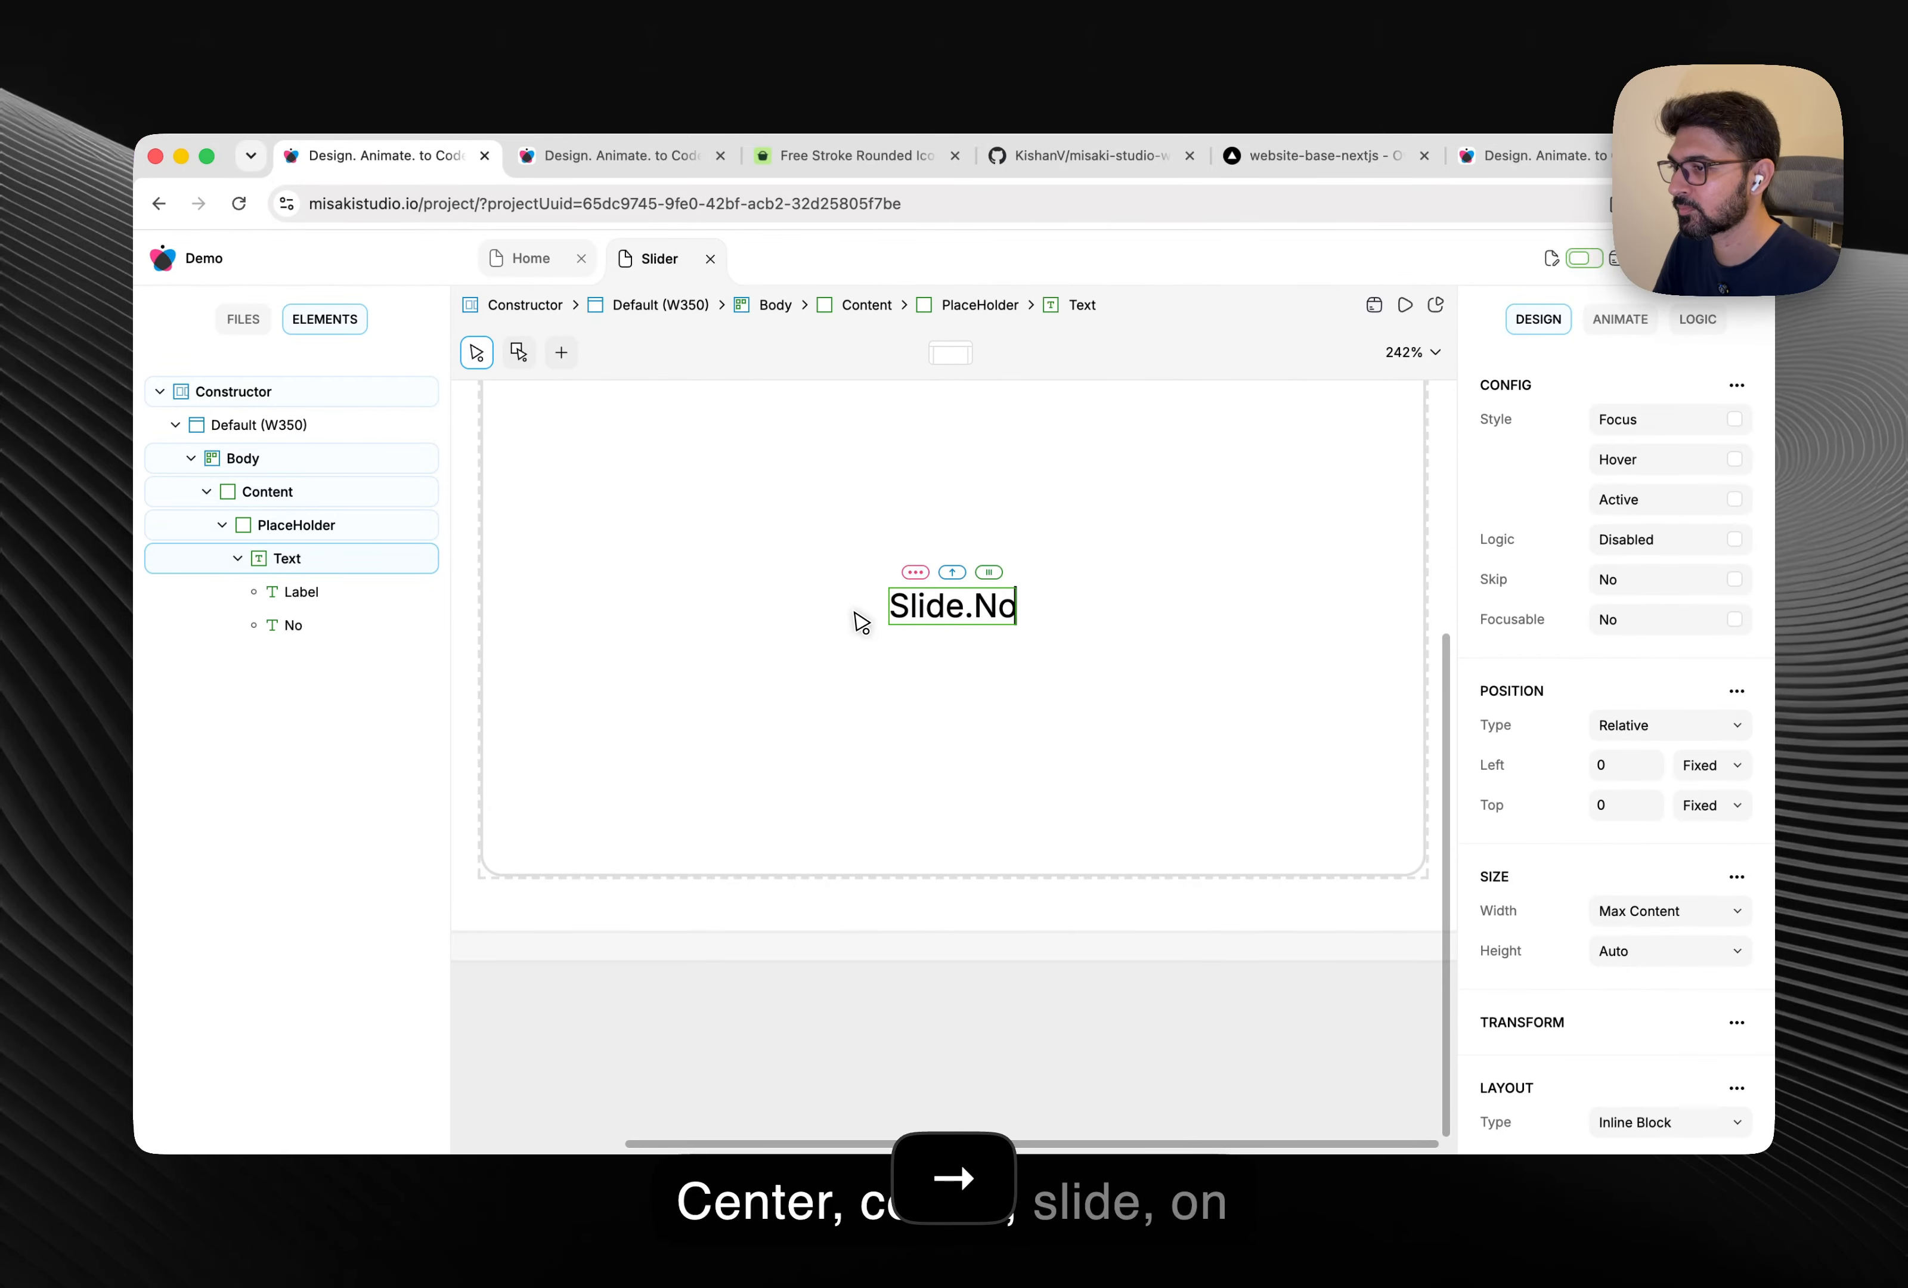
pyautogui.click(847, 1007)
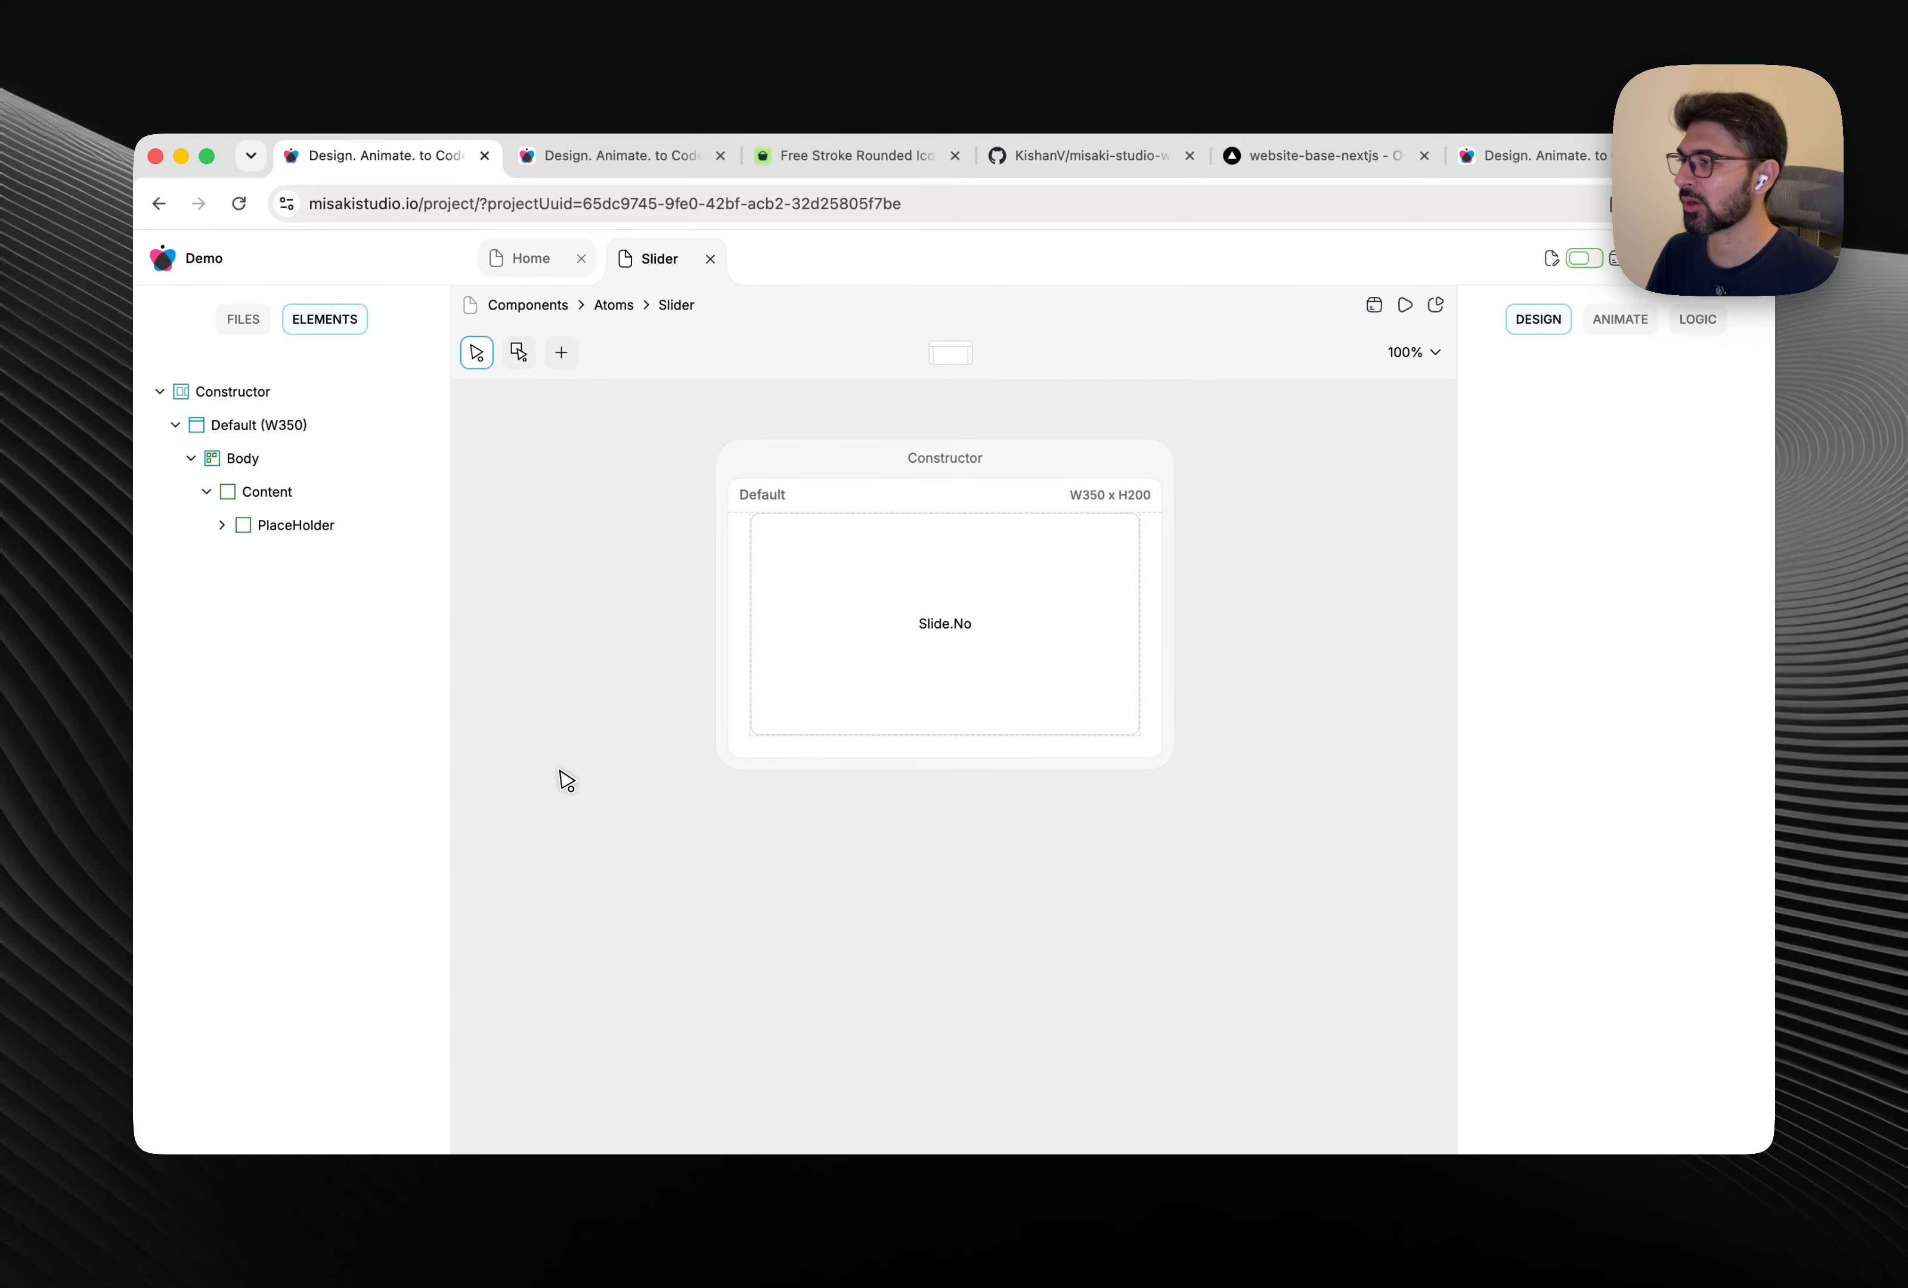
# Add a new child element named Controls inside Content.
pyautogui.click(290, 494)
pyautogui.rightClick(289, 494)
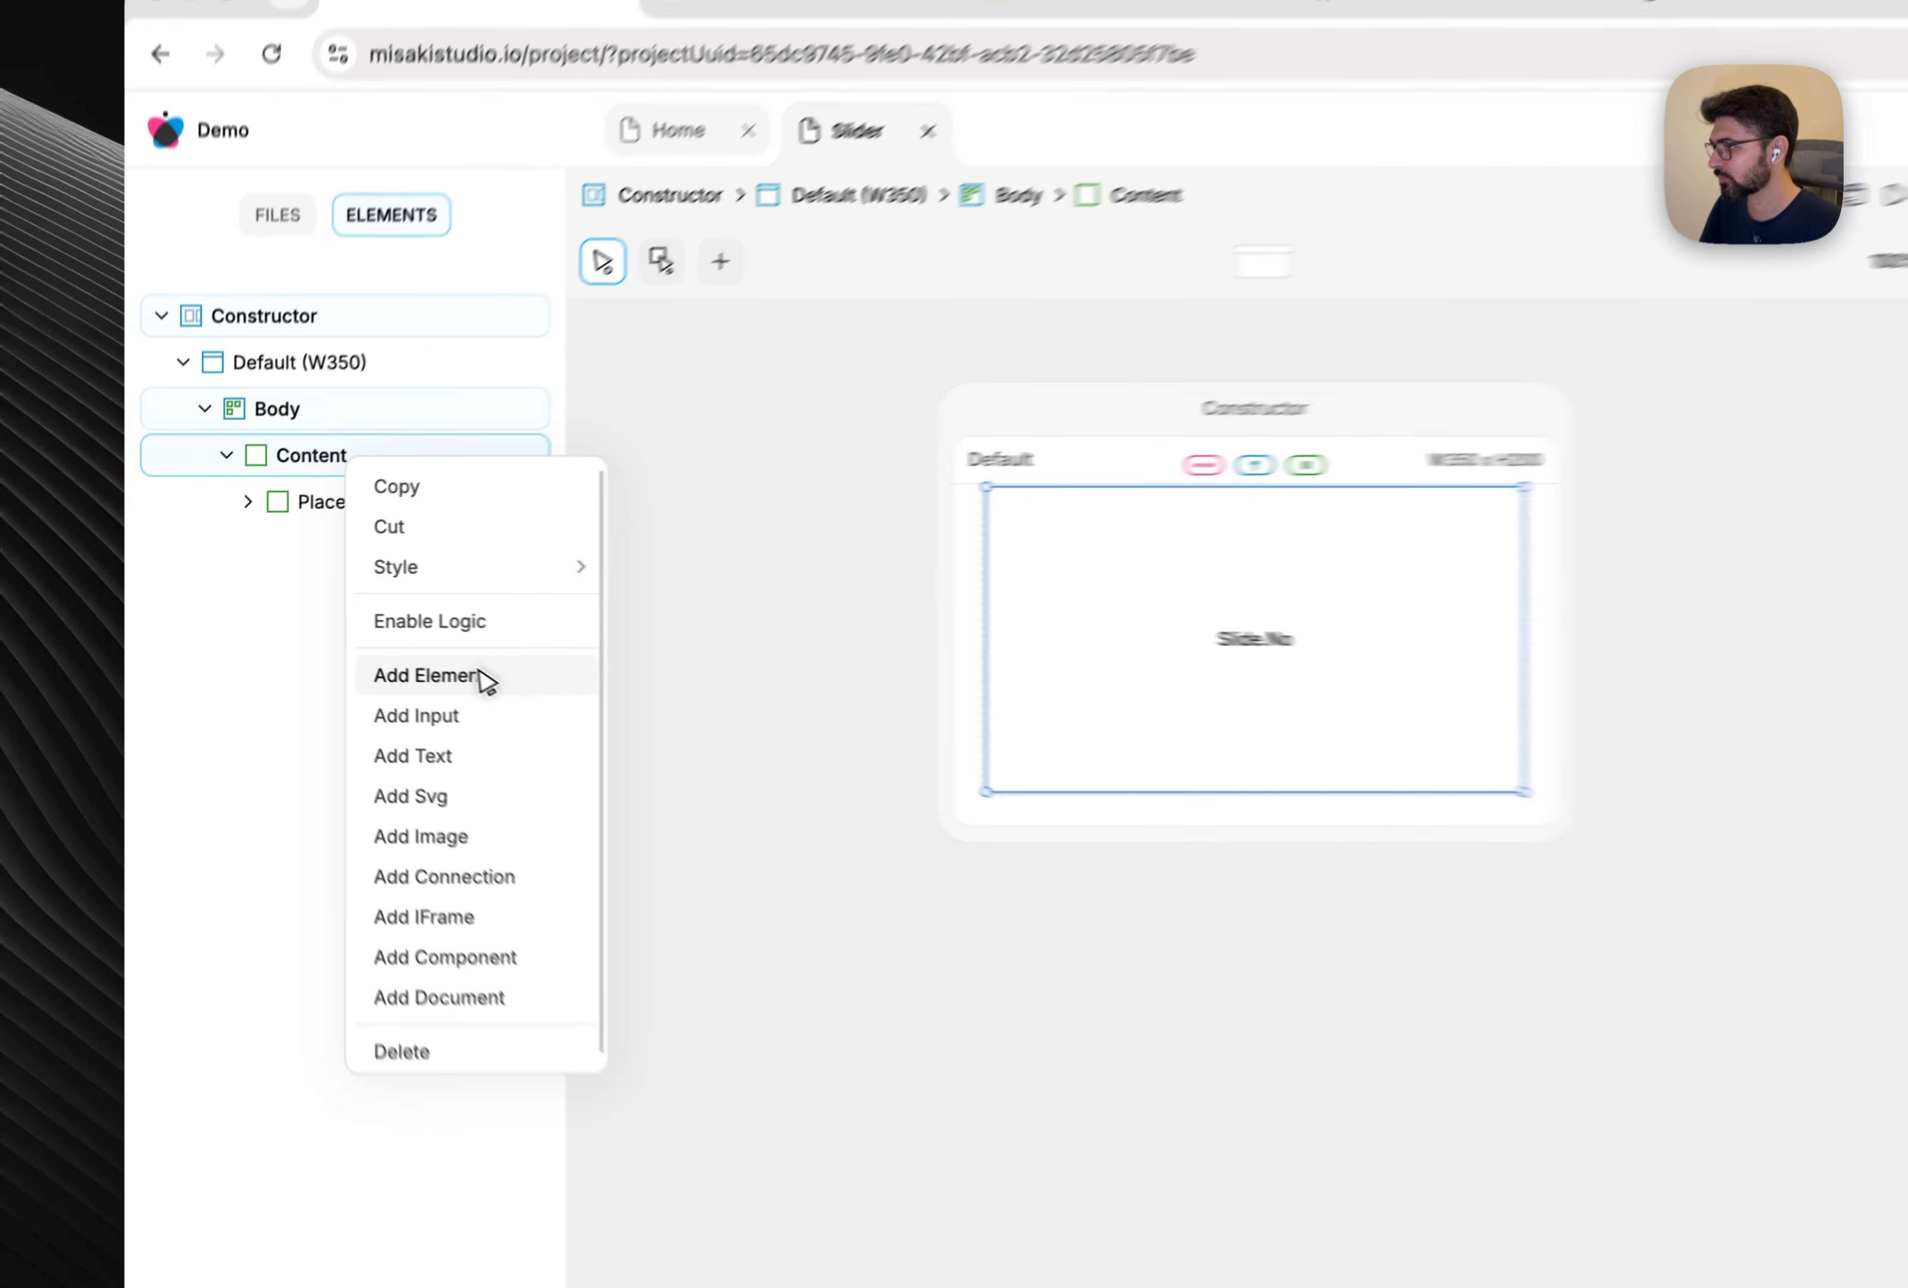
pyautogui.click(390, 648)
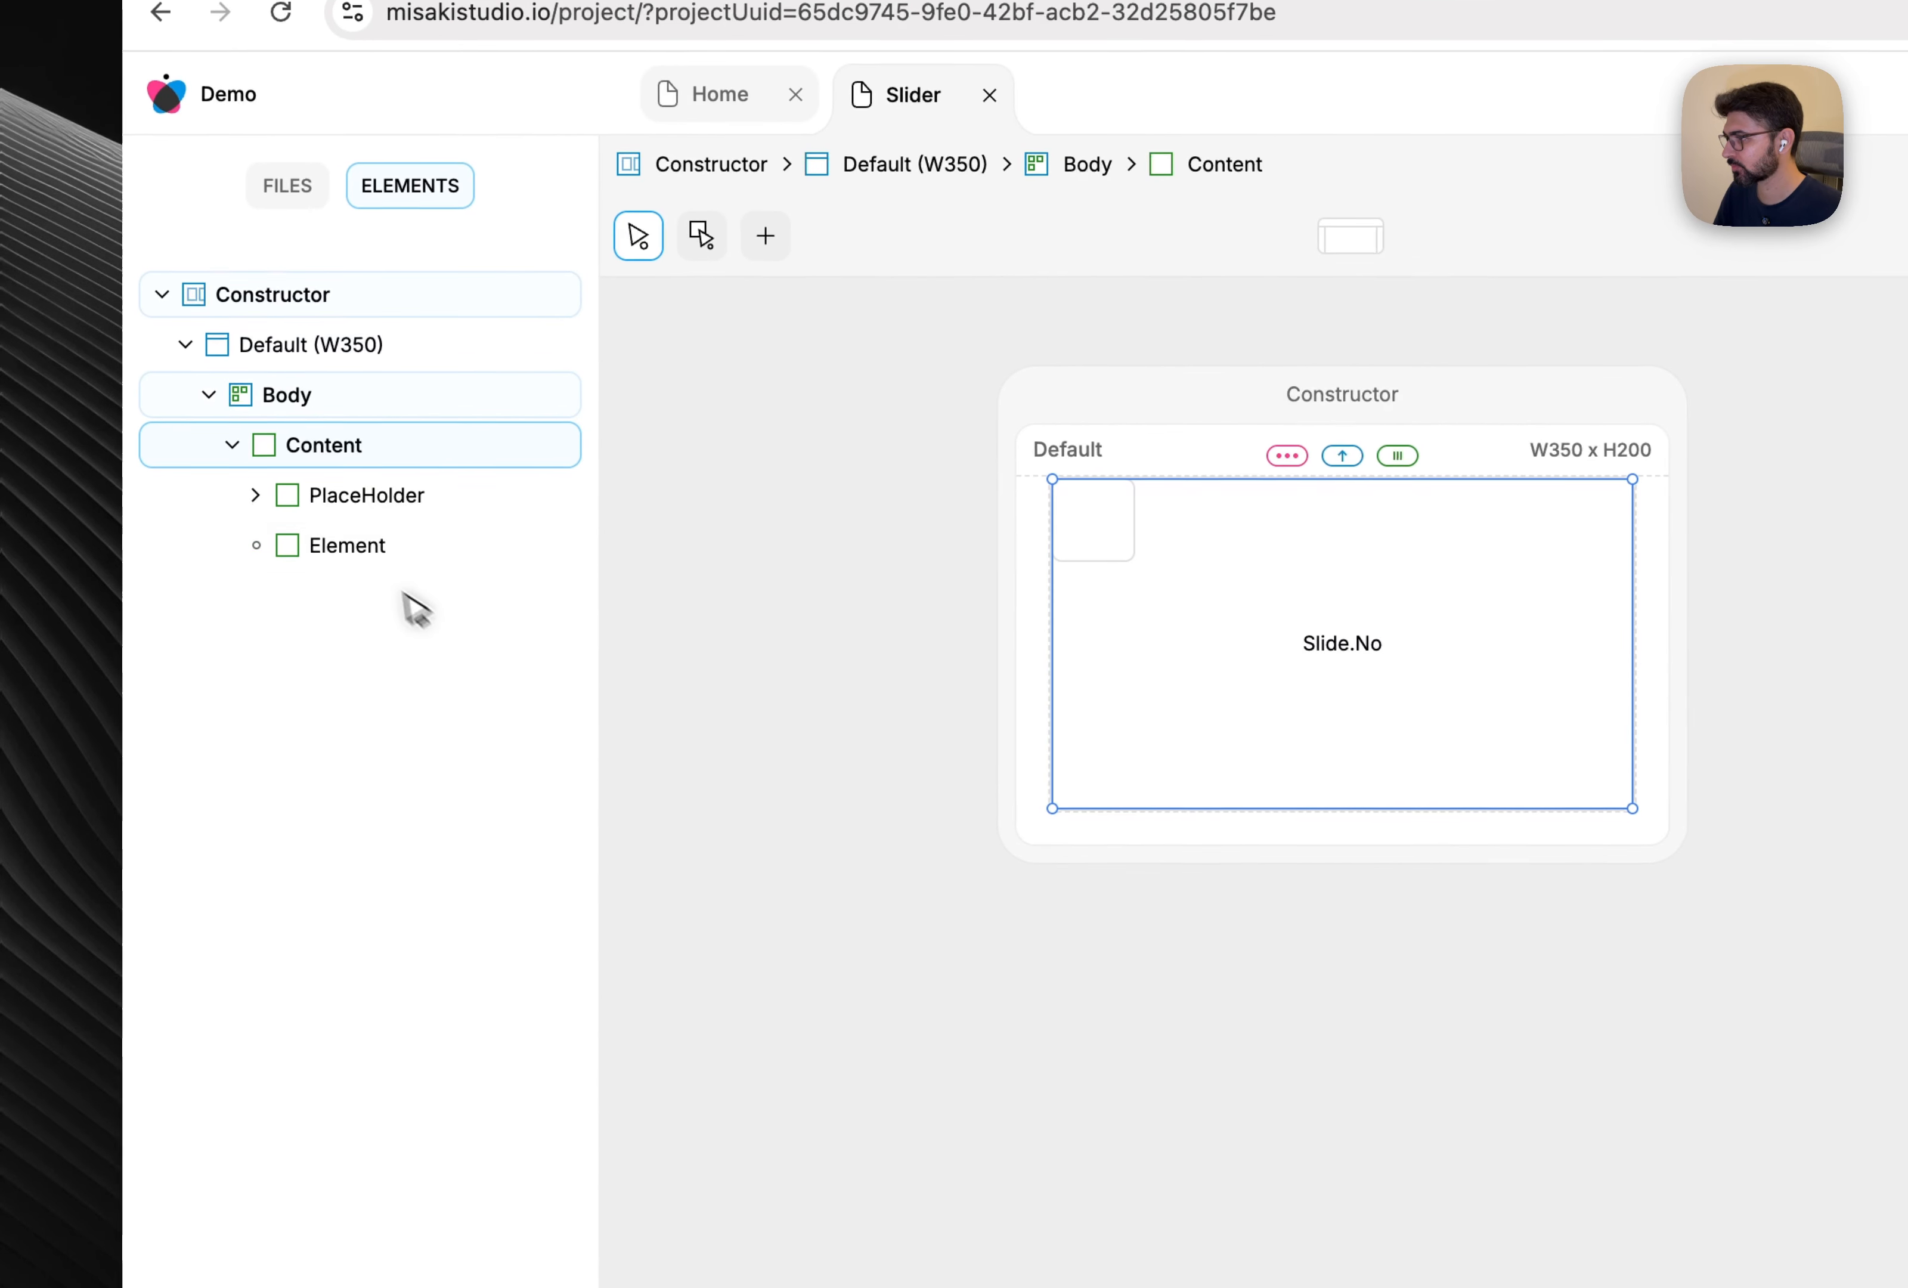
pyautogui.click(361, 545)
pyautogui.doubleClick(359, 547)
pyautogui.write('Con')
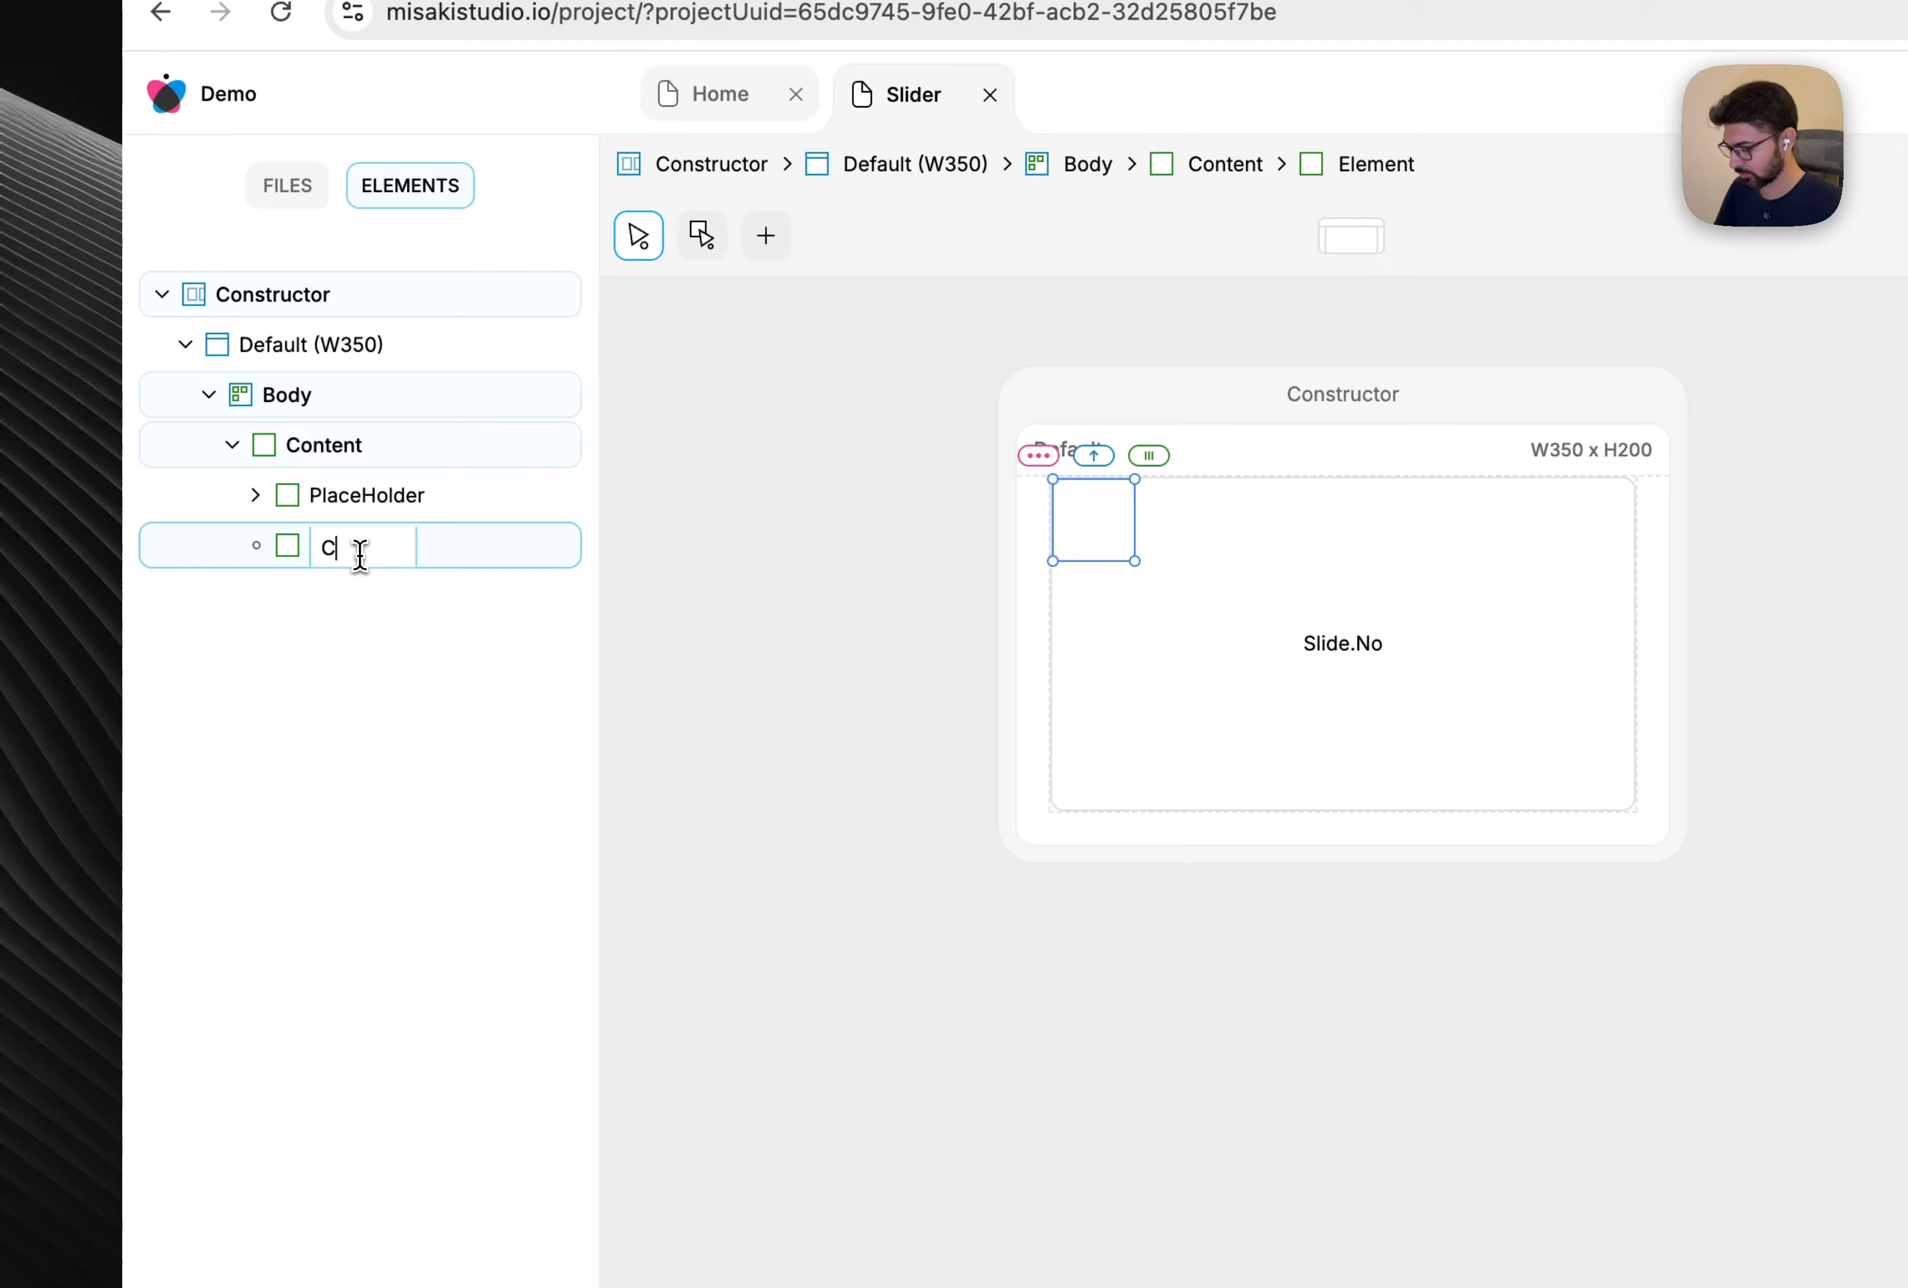
pyautogui.write('trols')
pyautogui.press('Return')
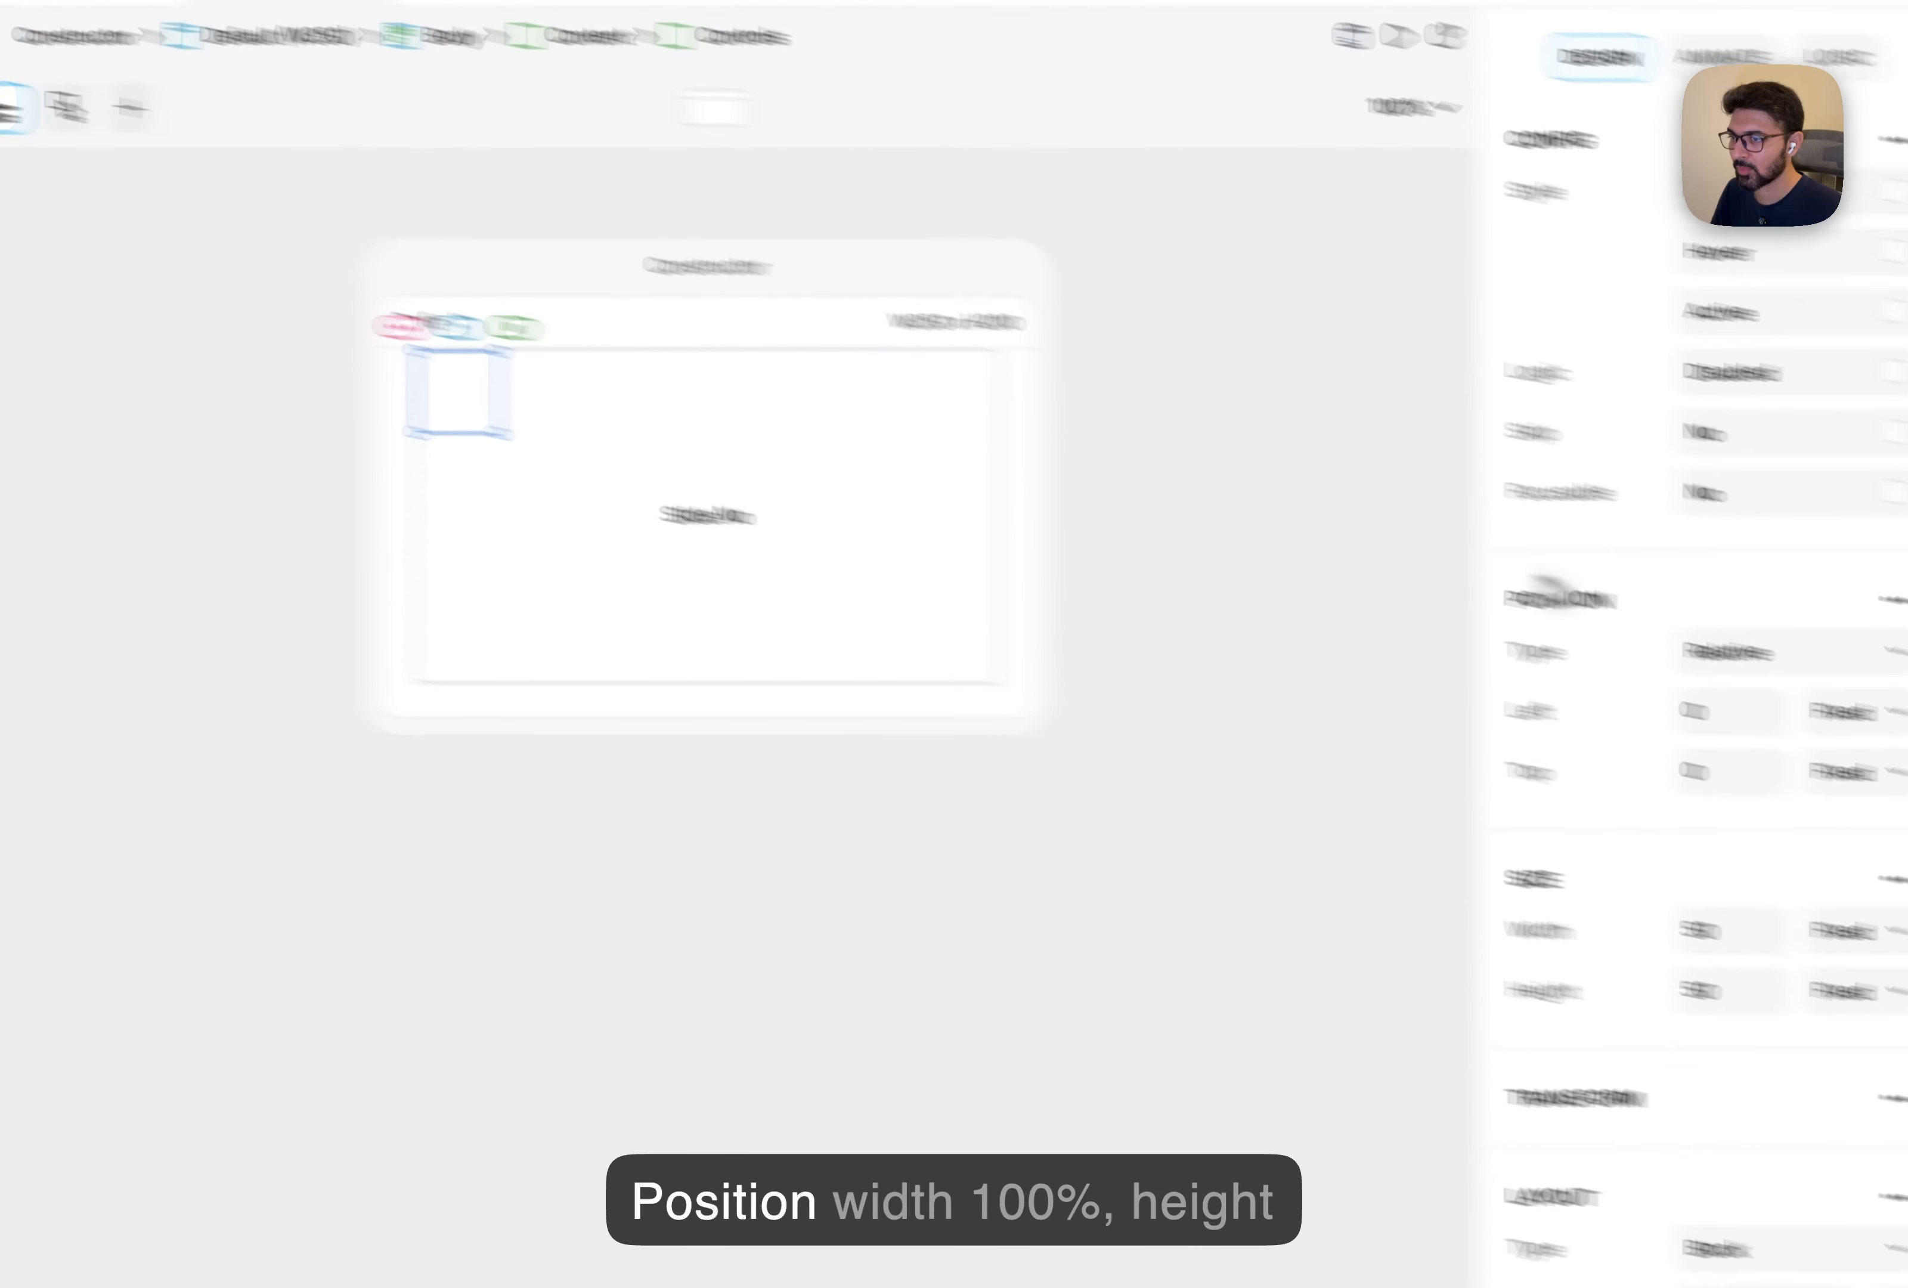
# Make Controls absolutely positioned at 100% relative width and height.
pyautogui.click(1556, 569)
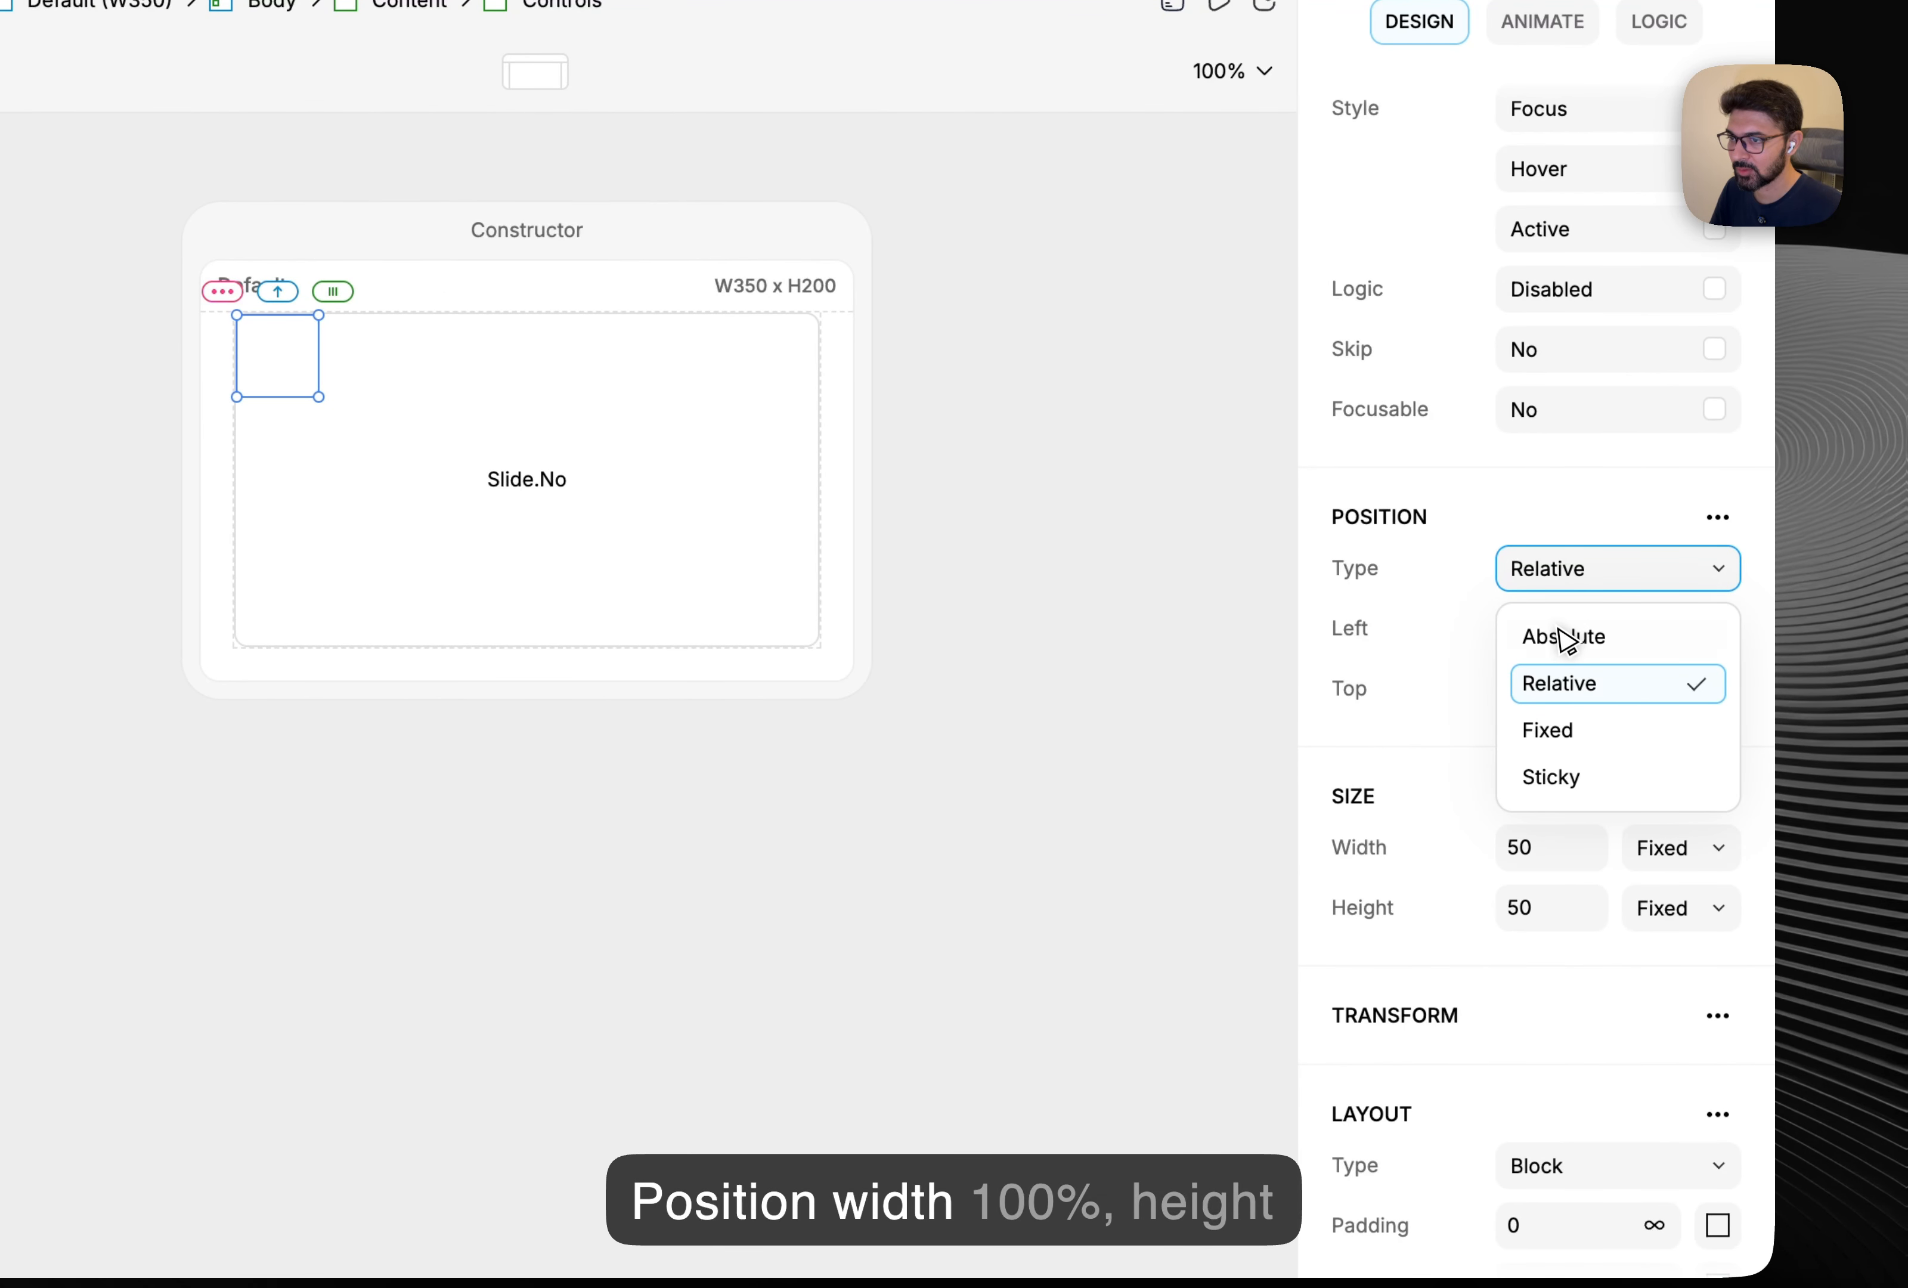
pyautogui.click(1565, 637)
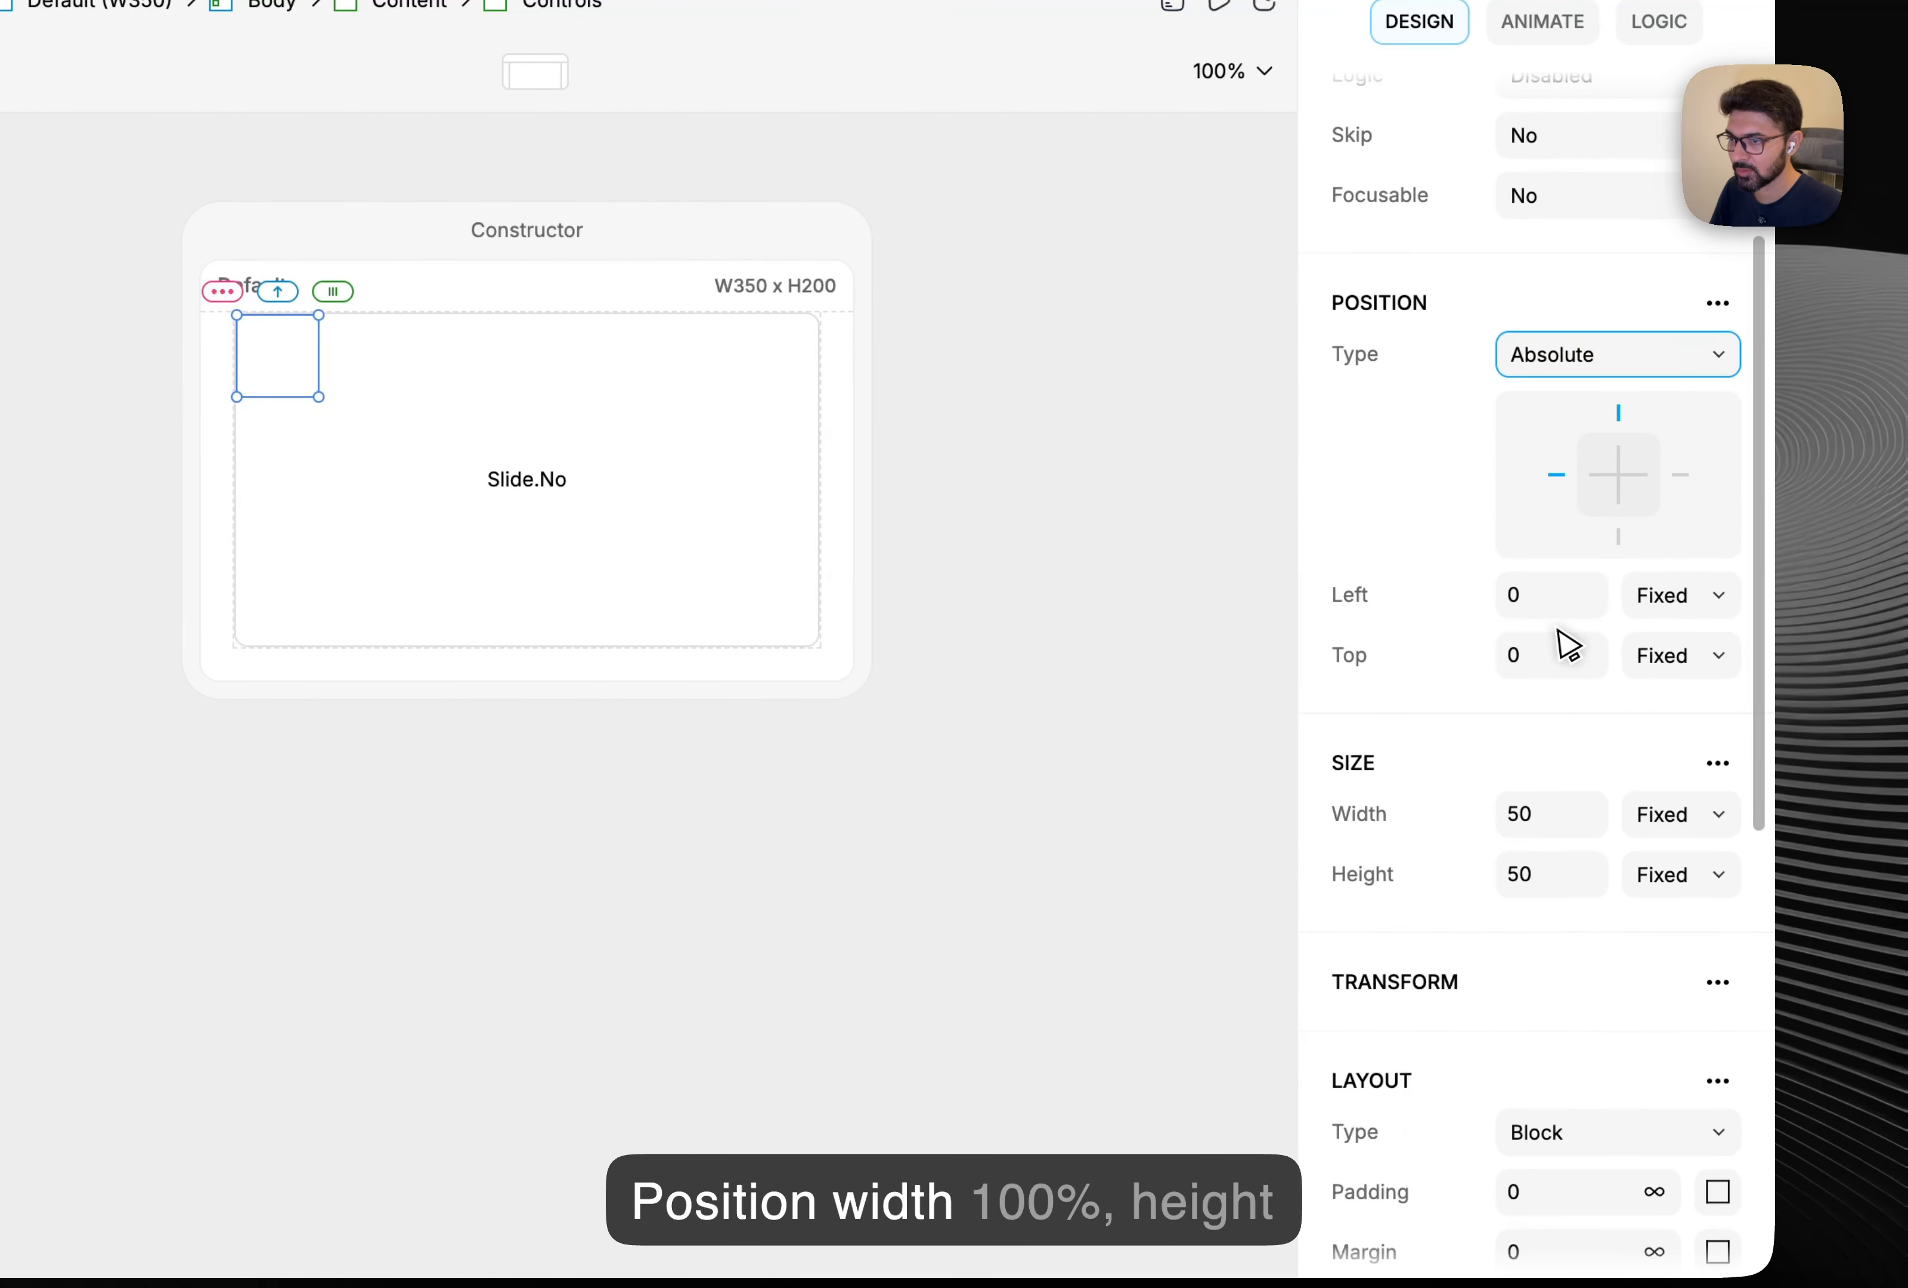
pyautogui.scroll(-2, 1564, 644)
pyautogui.click(1688, 657)
pyautogui.click(1638, 725)
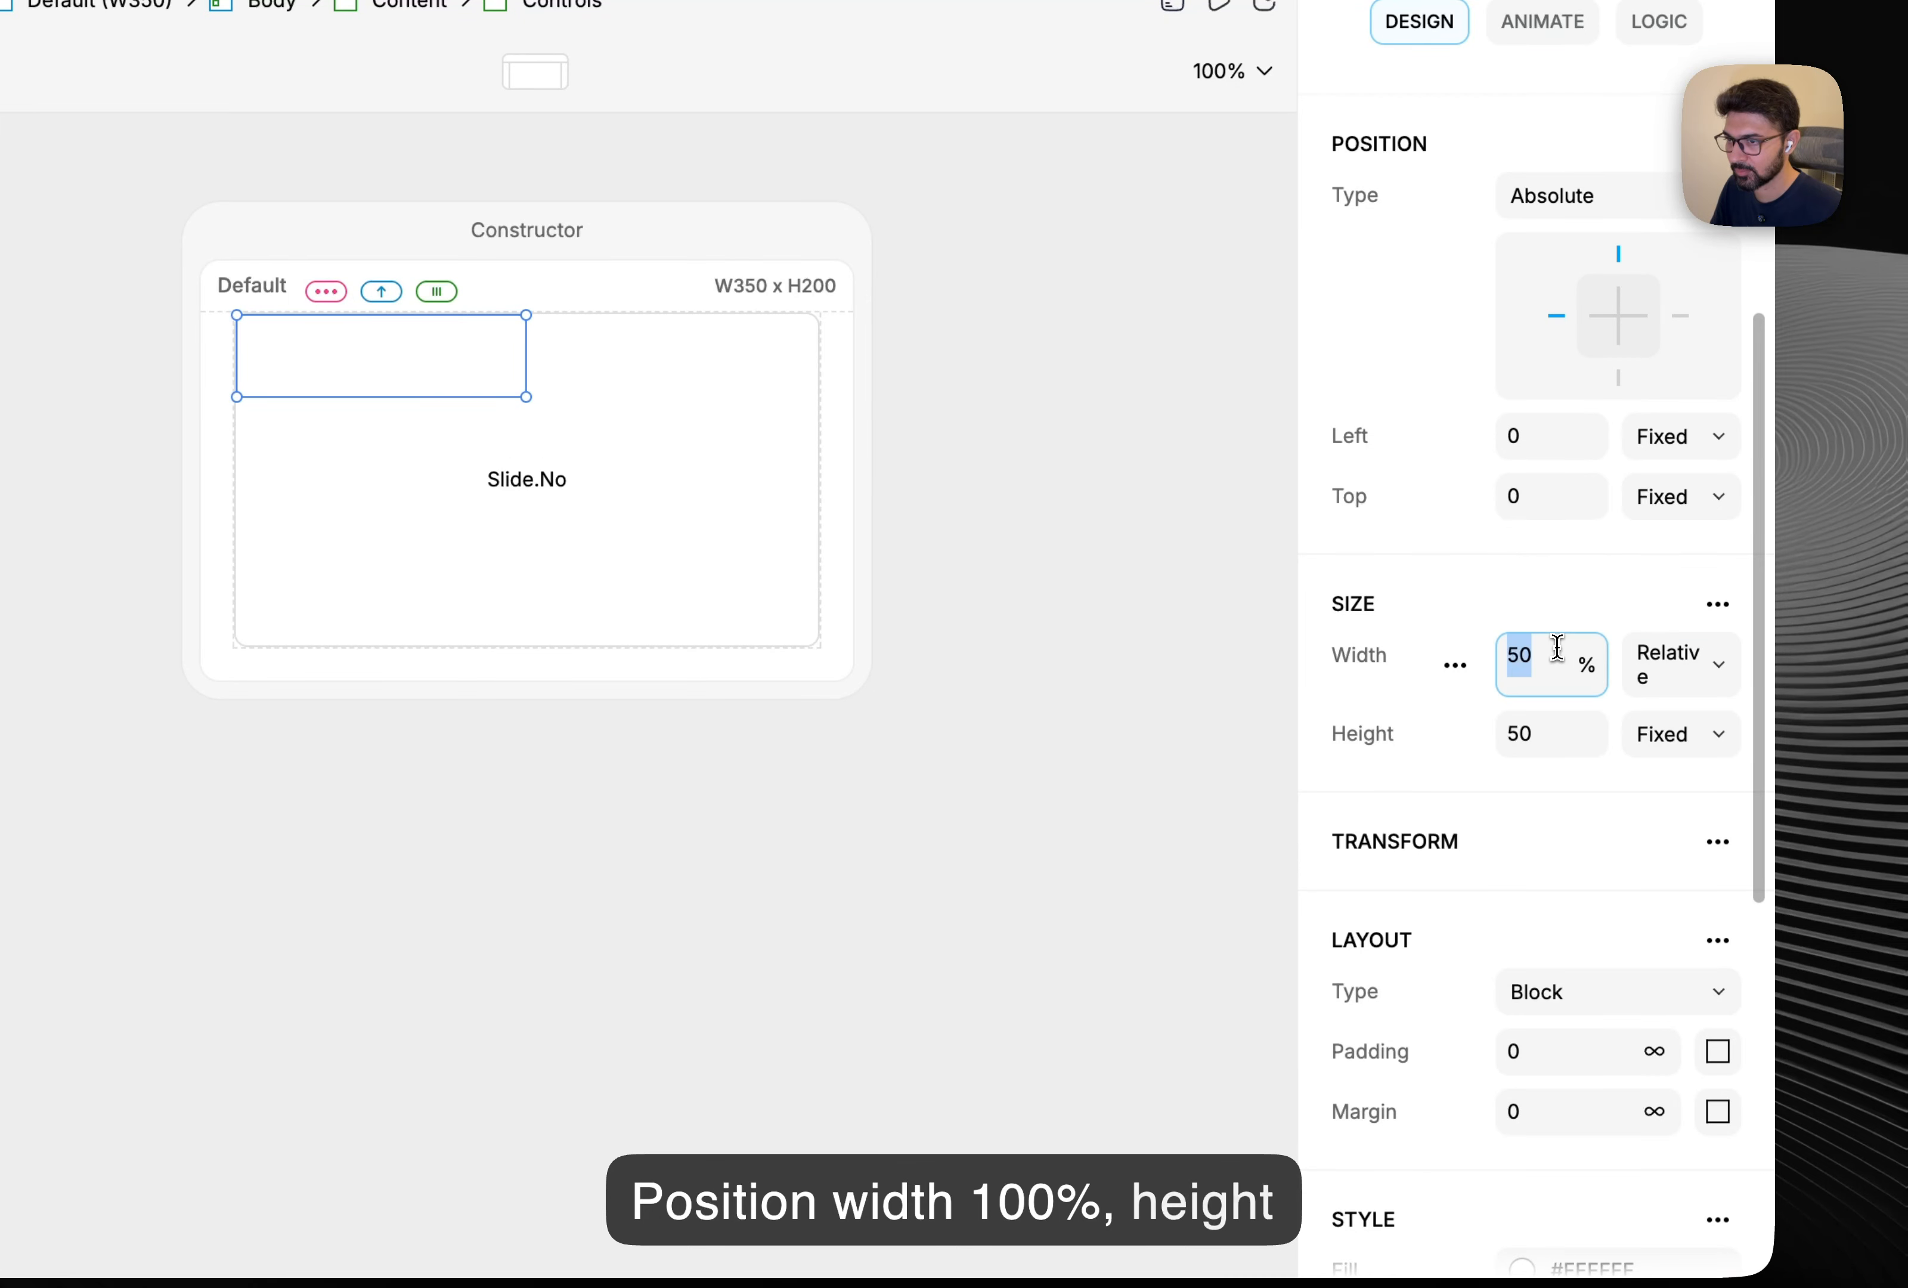
pyautogui.write('100')
pyautogui.click(1542, 757)
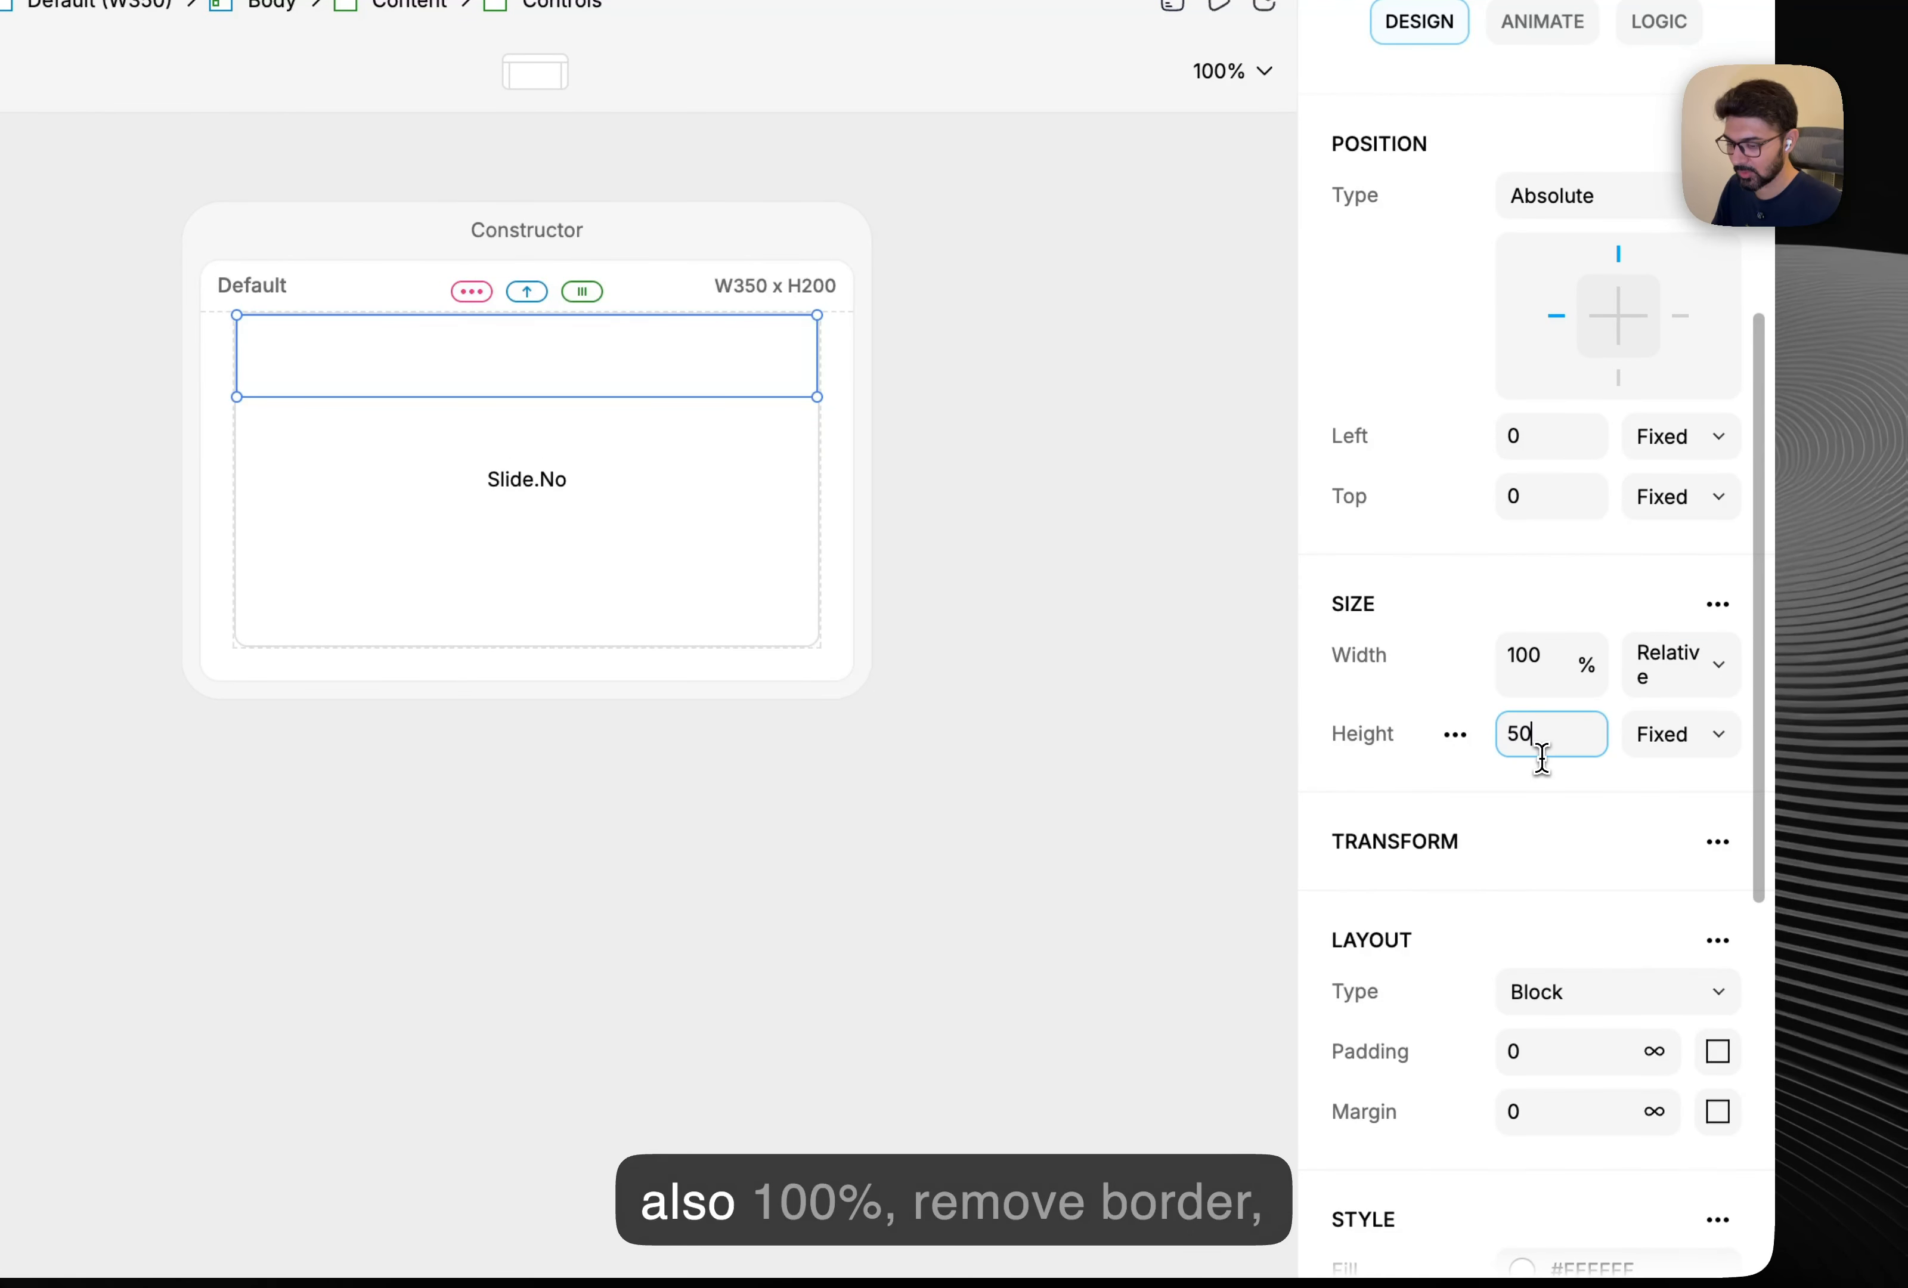
pyautogui.press('super+a')
pyautogui.write('100')
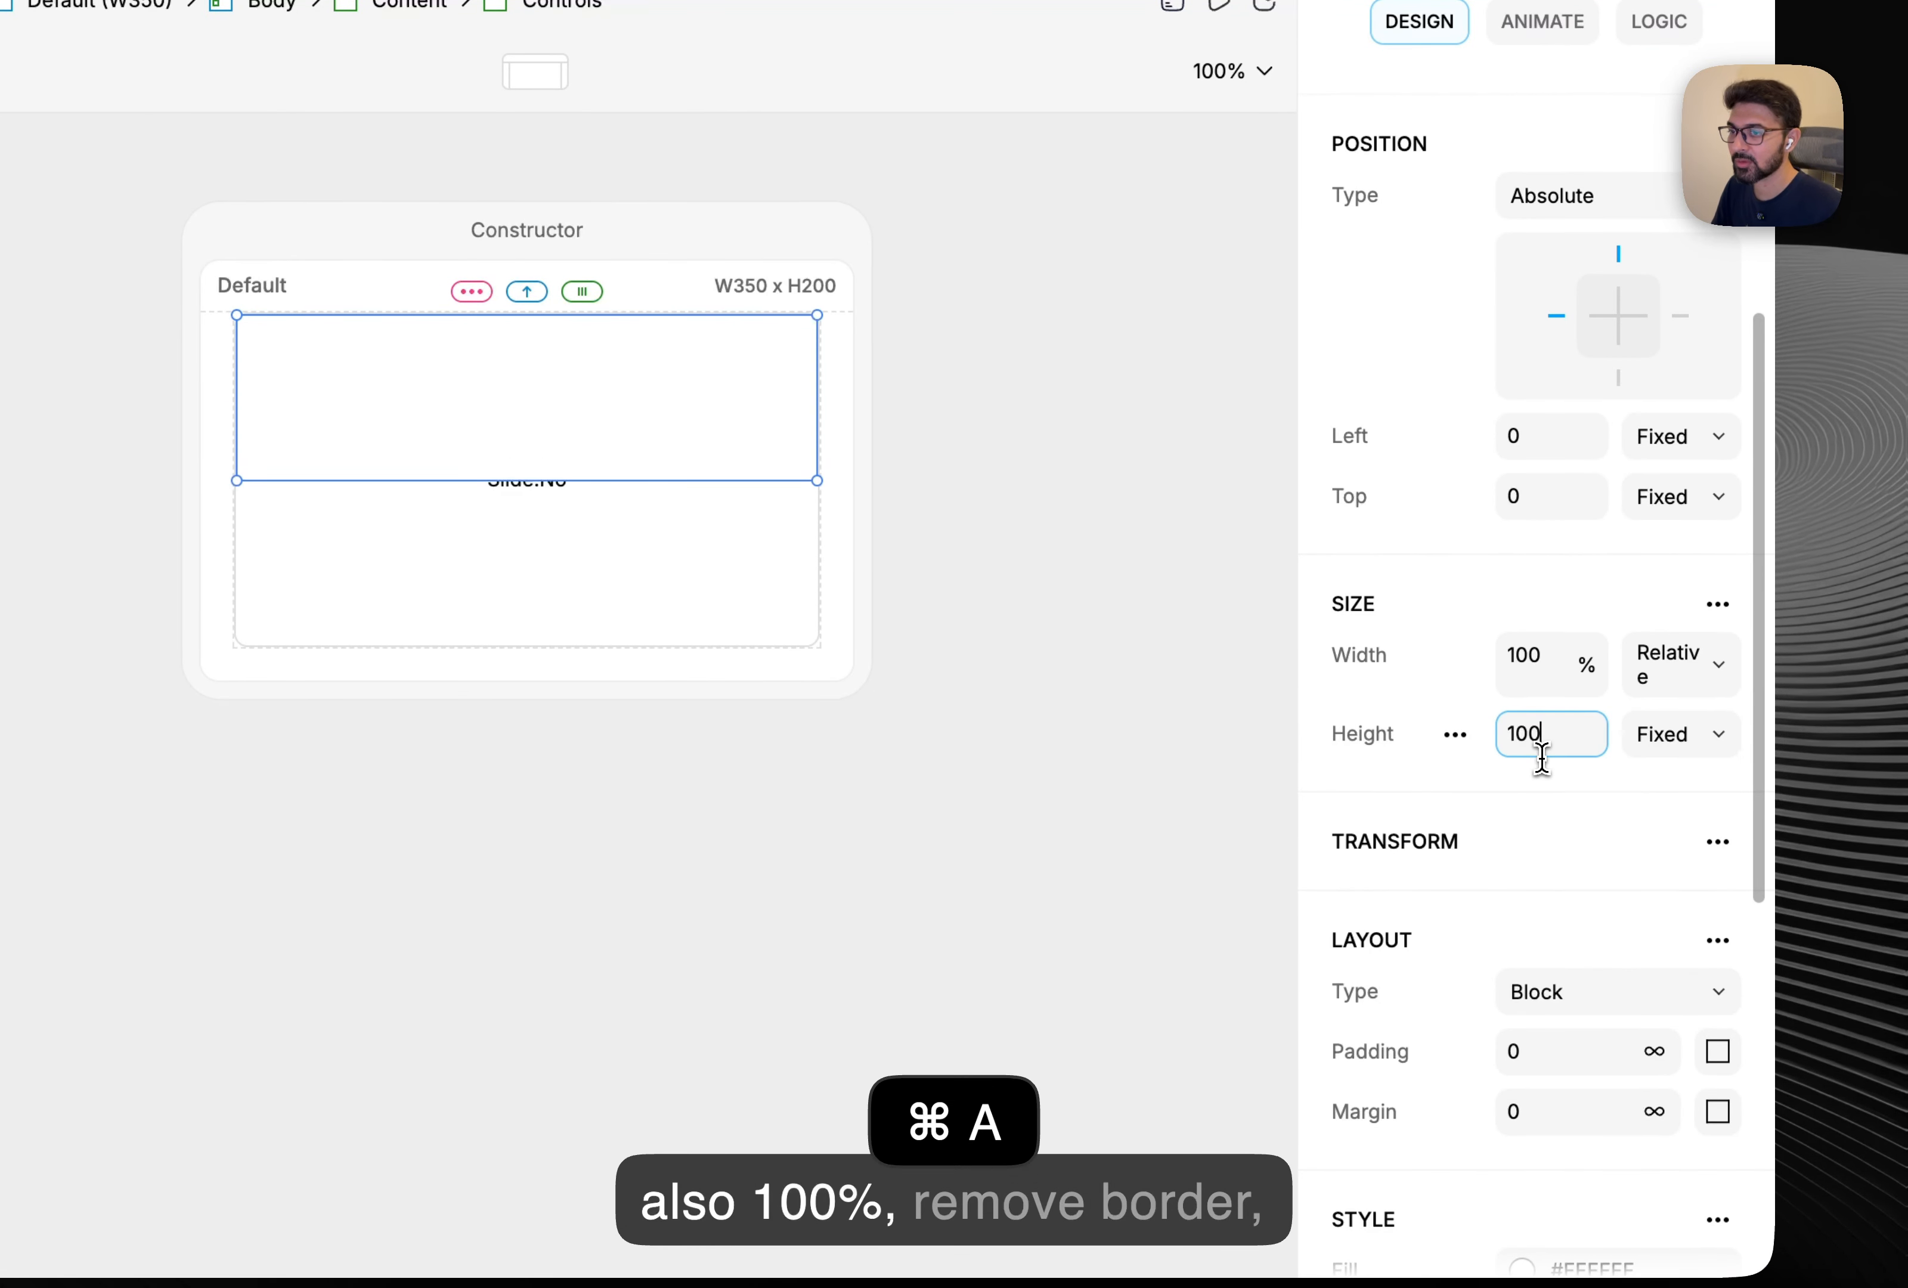
pyautogui.click(1682, 744)
pyautogui.click(1686, 801)
# Remove the border, corner radius and fill from Controls.
pyautogui.scroll(-1, 1621, 805)
pyautogui.scroll(-8, 1621, 809)
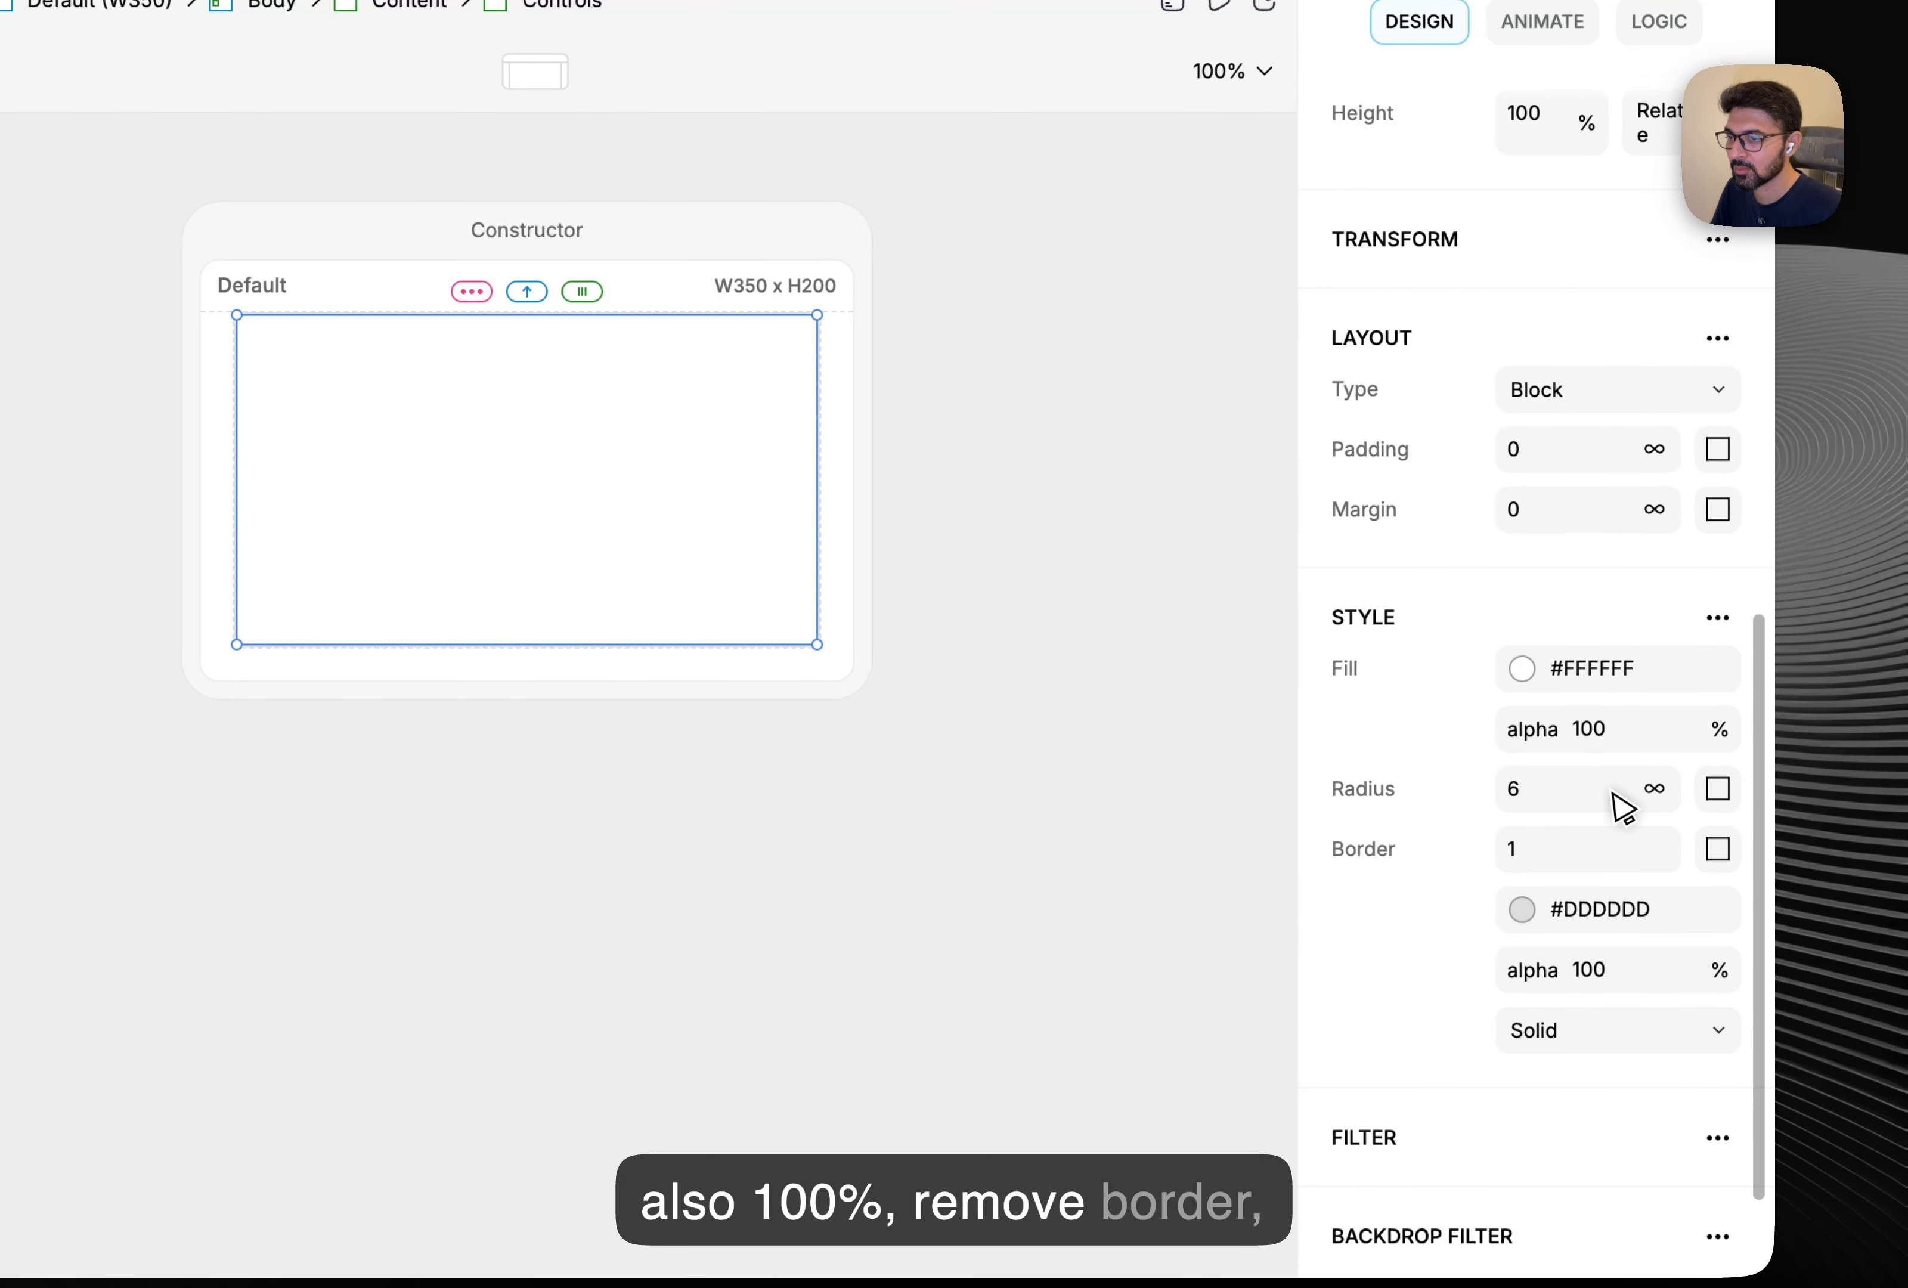
pyautogui.click(1458, 835)
pyautogui.click(1346, 854)
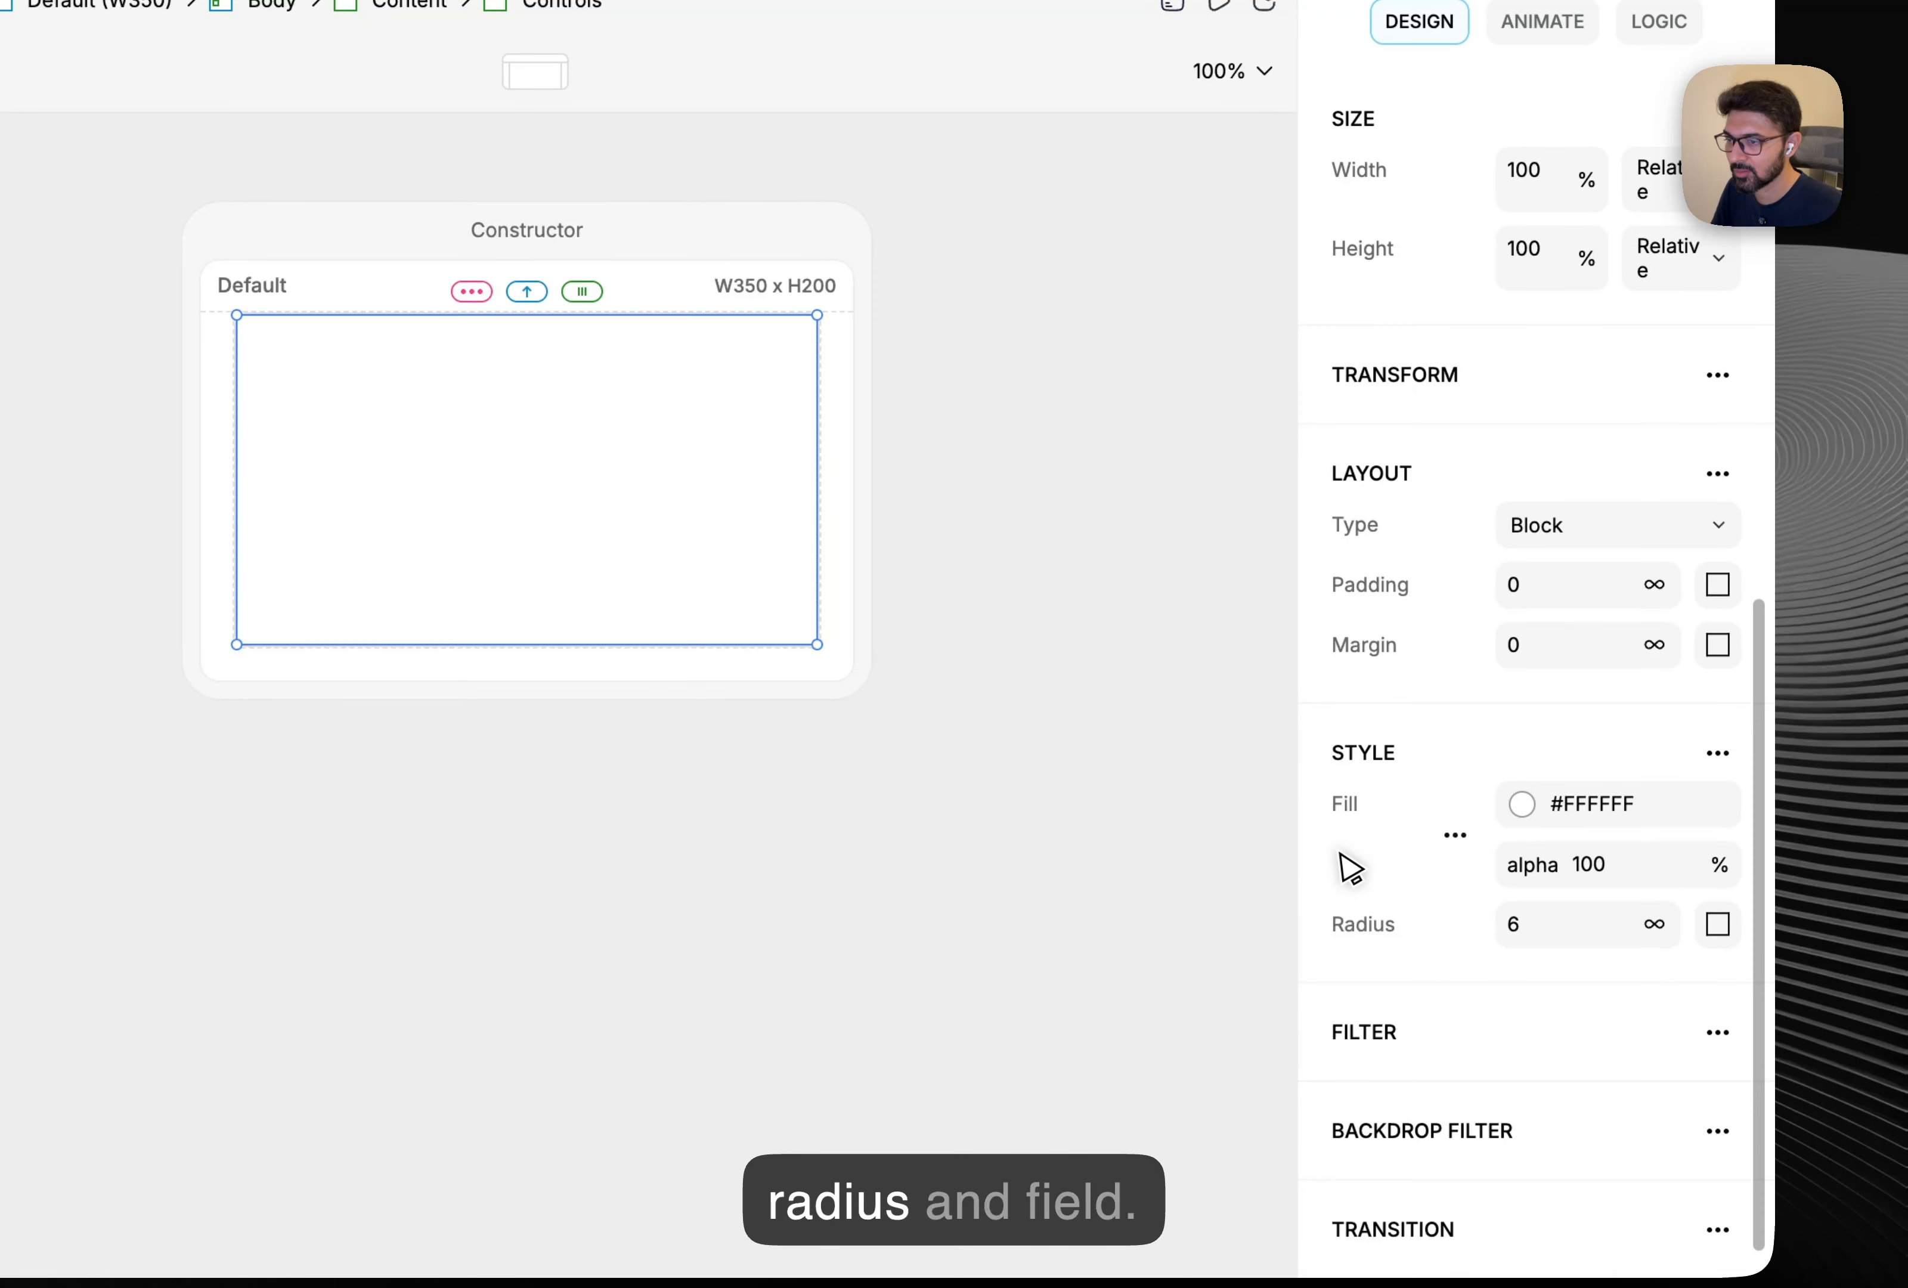
pyautogui.click(1392, 928)
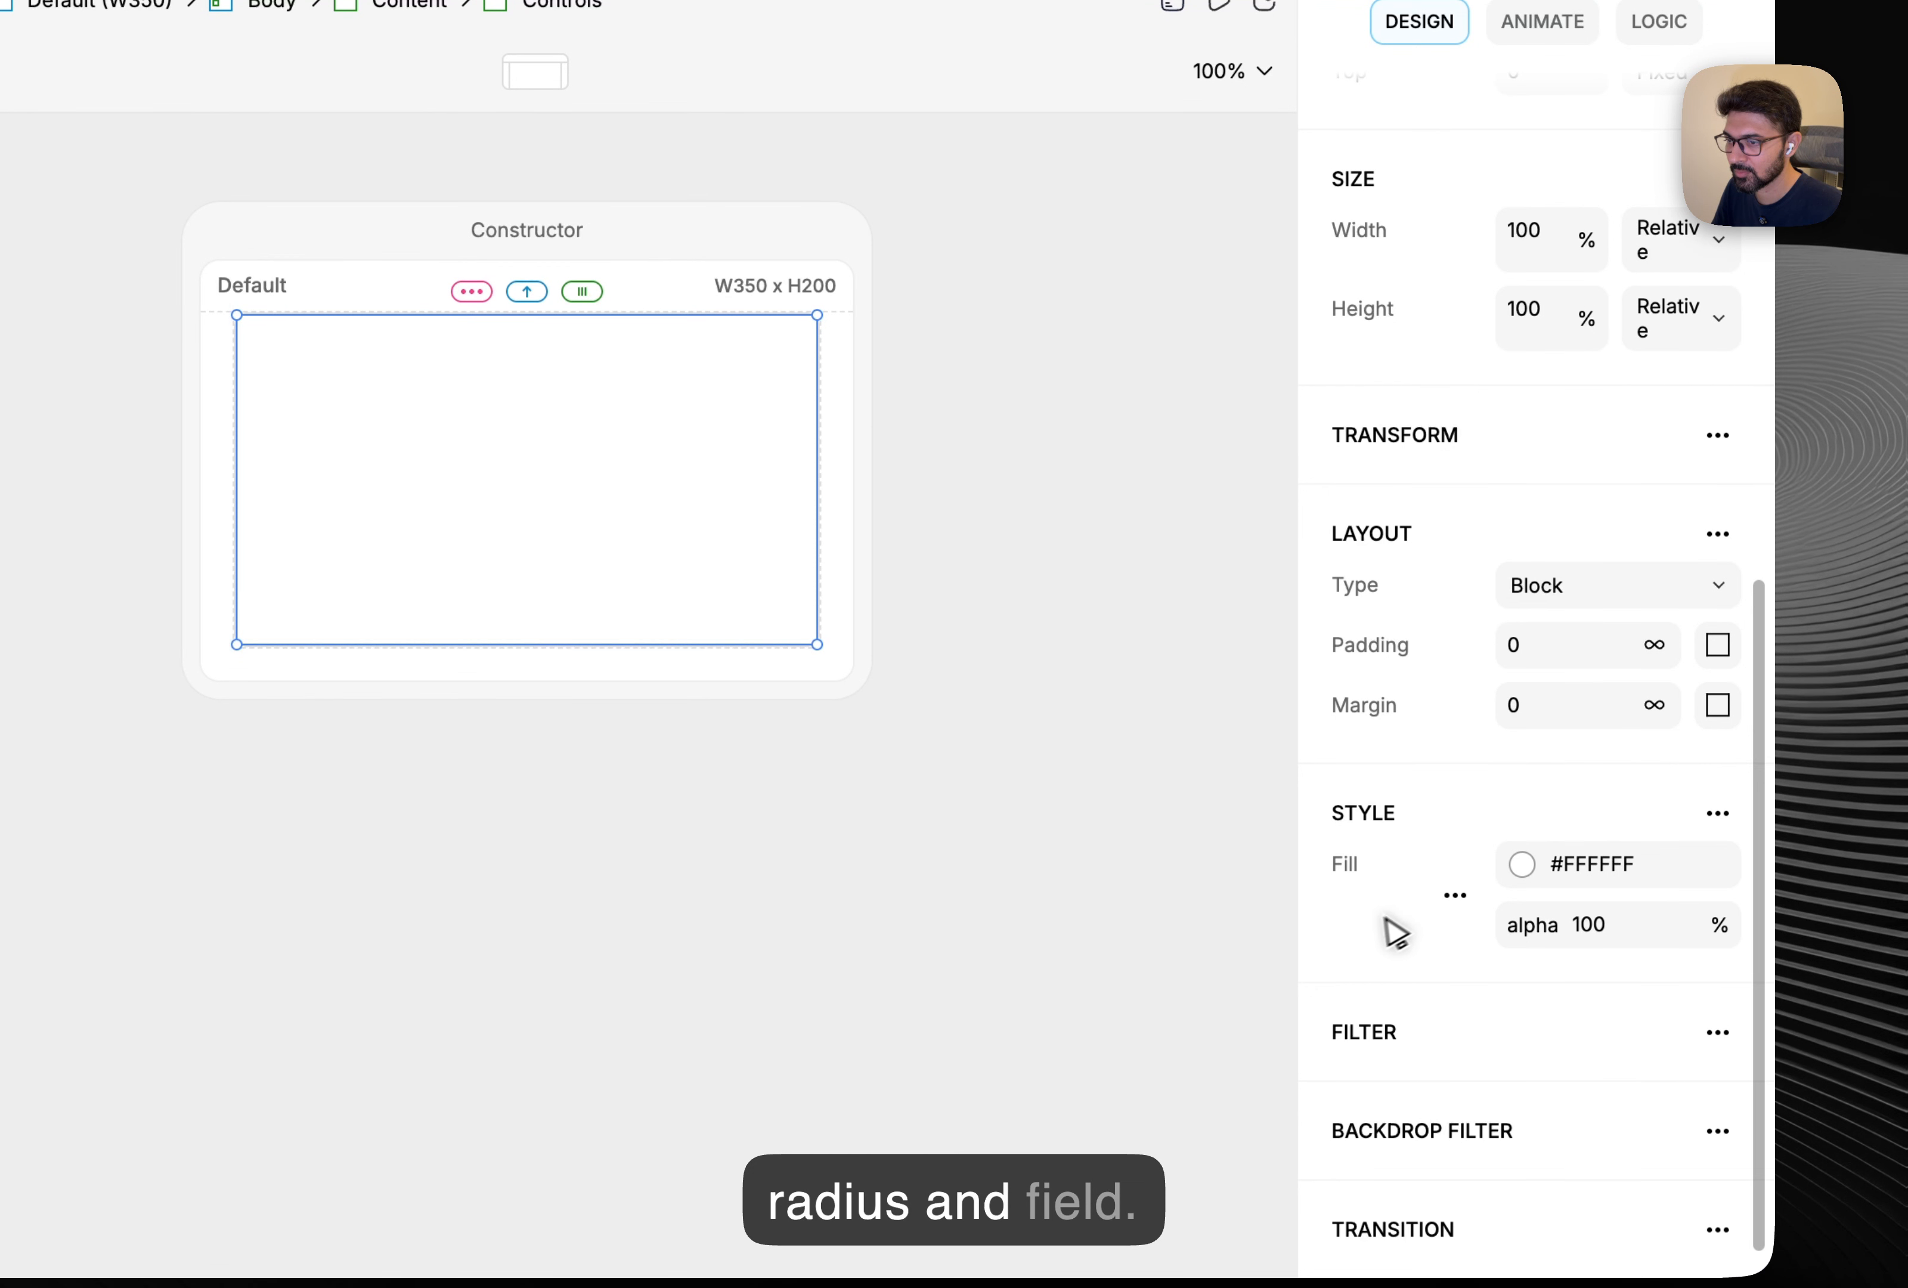
pyautogui.click(1456, 897)
pyautogui.click(1339, 871)
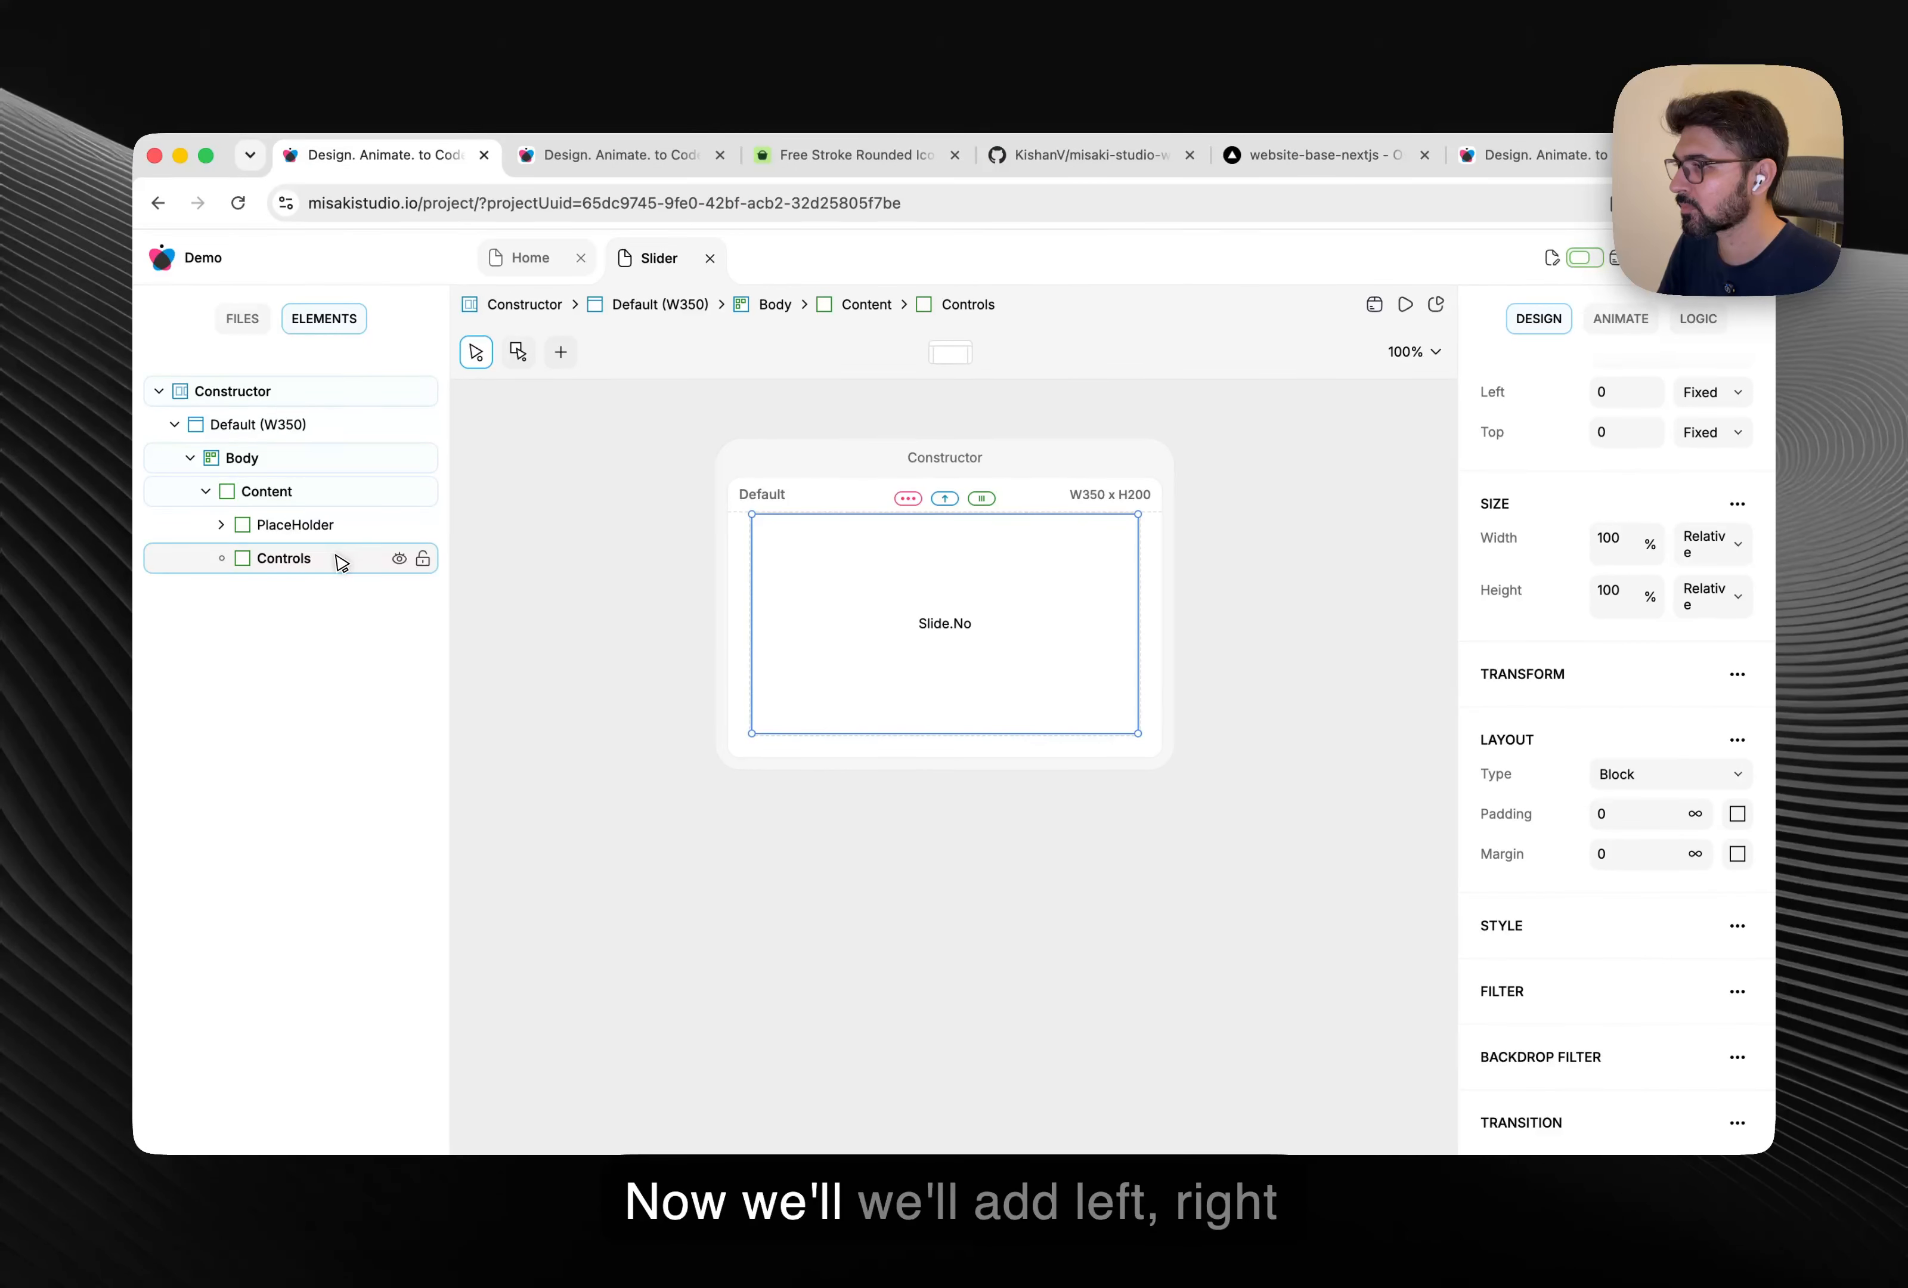
# Add a new child element inside Controls and rename it Left.
pyautogui.click(649, 775)
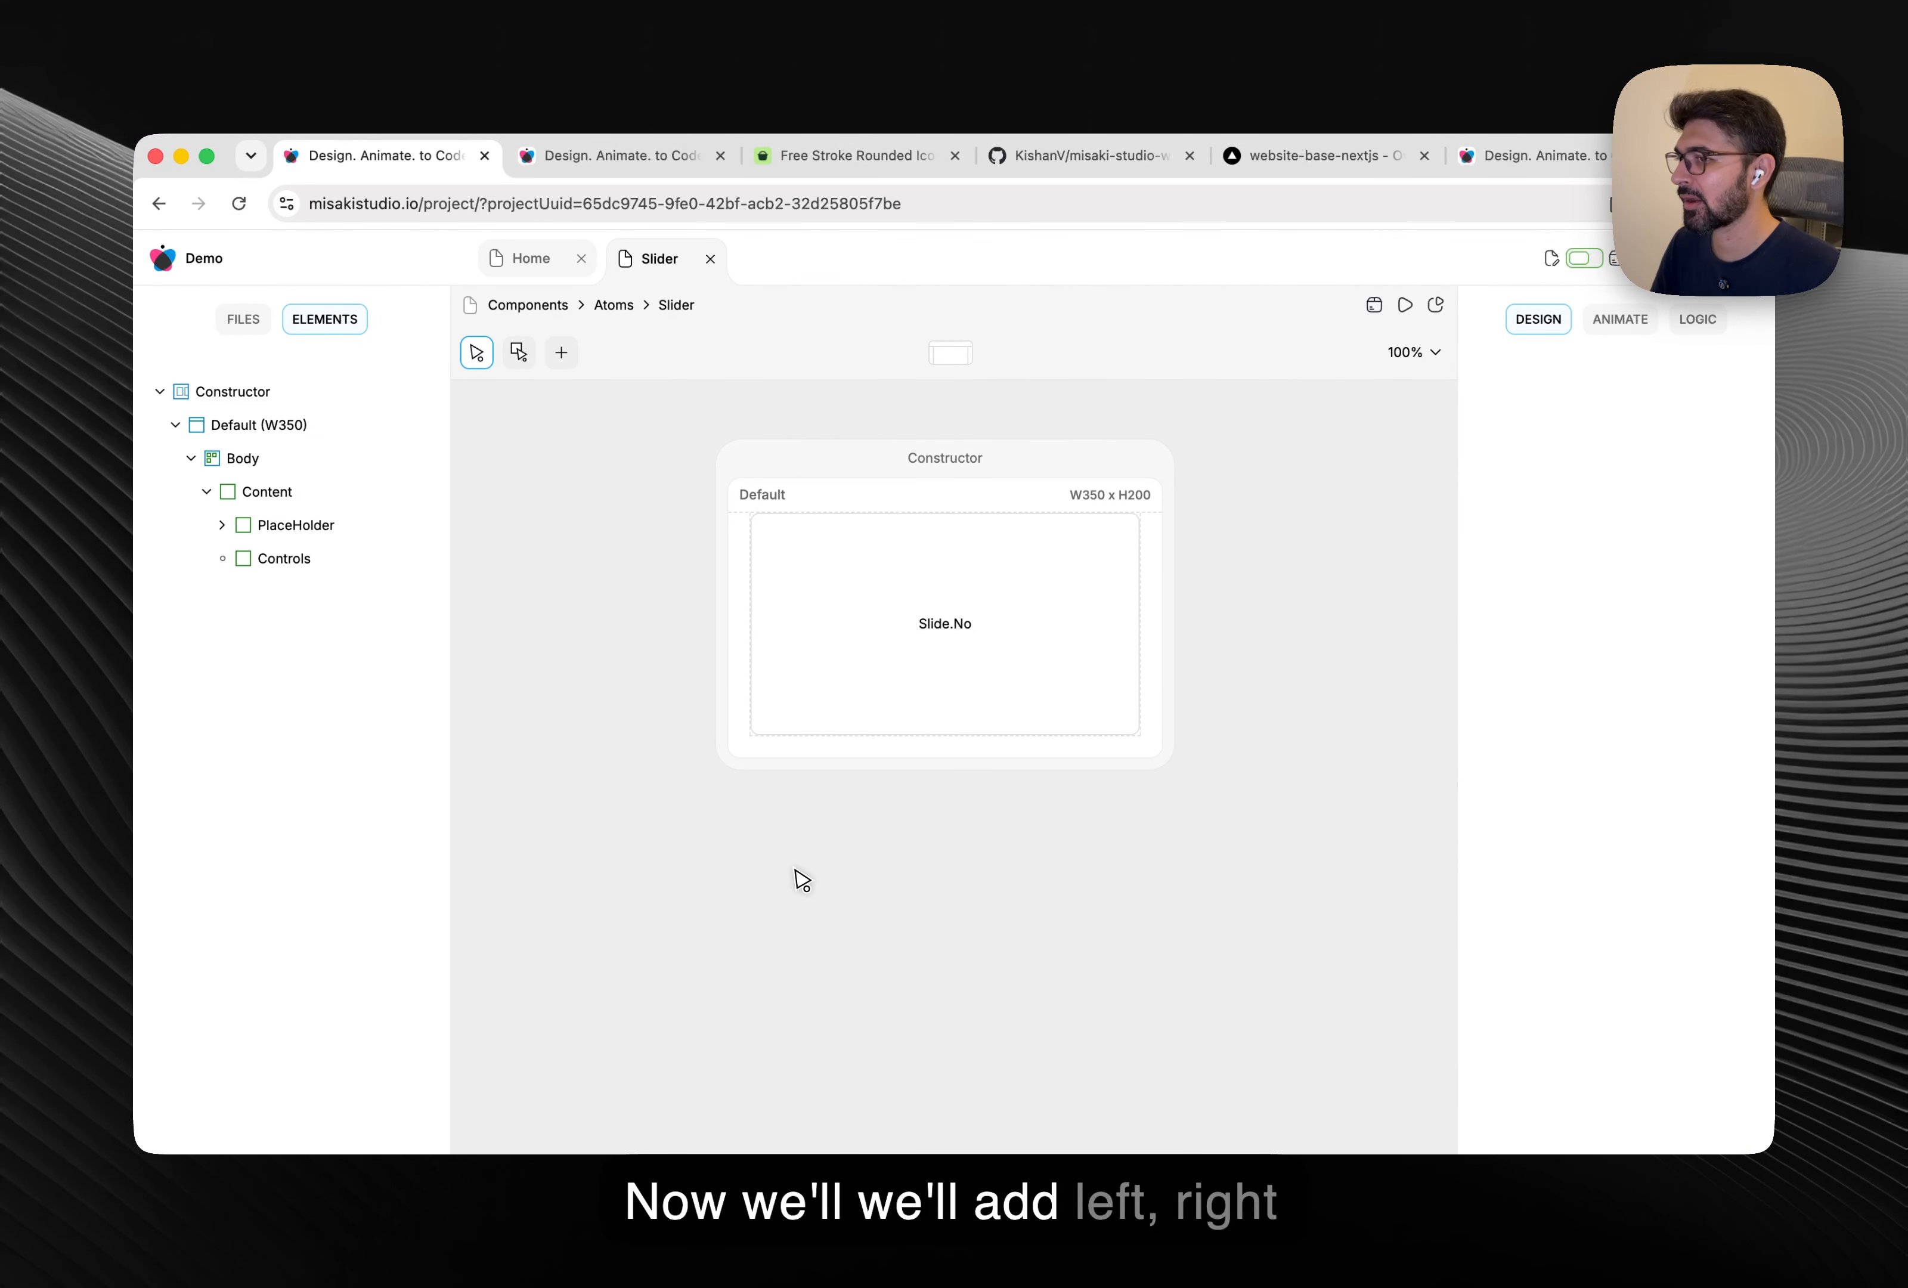
pyautogui.rightClick(333, 570)
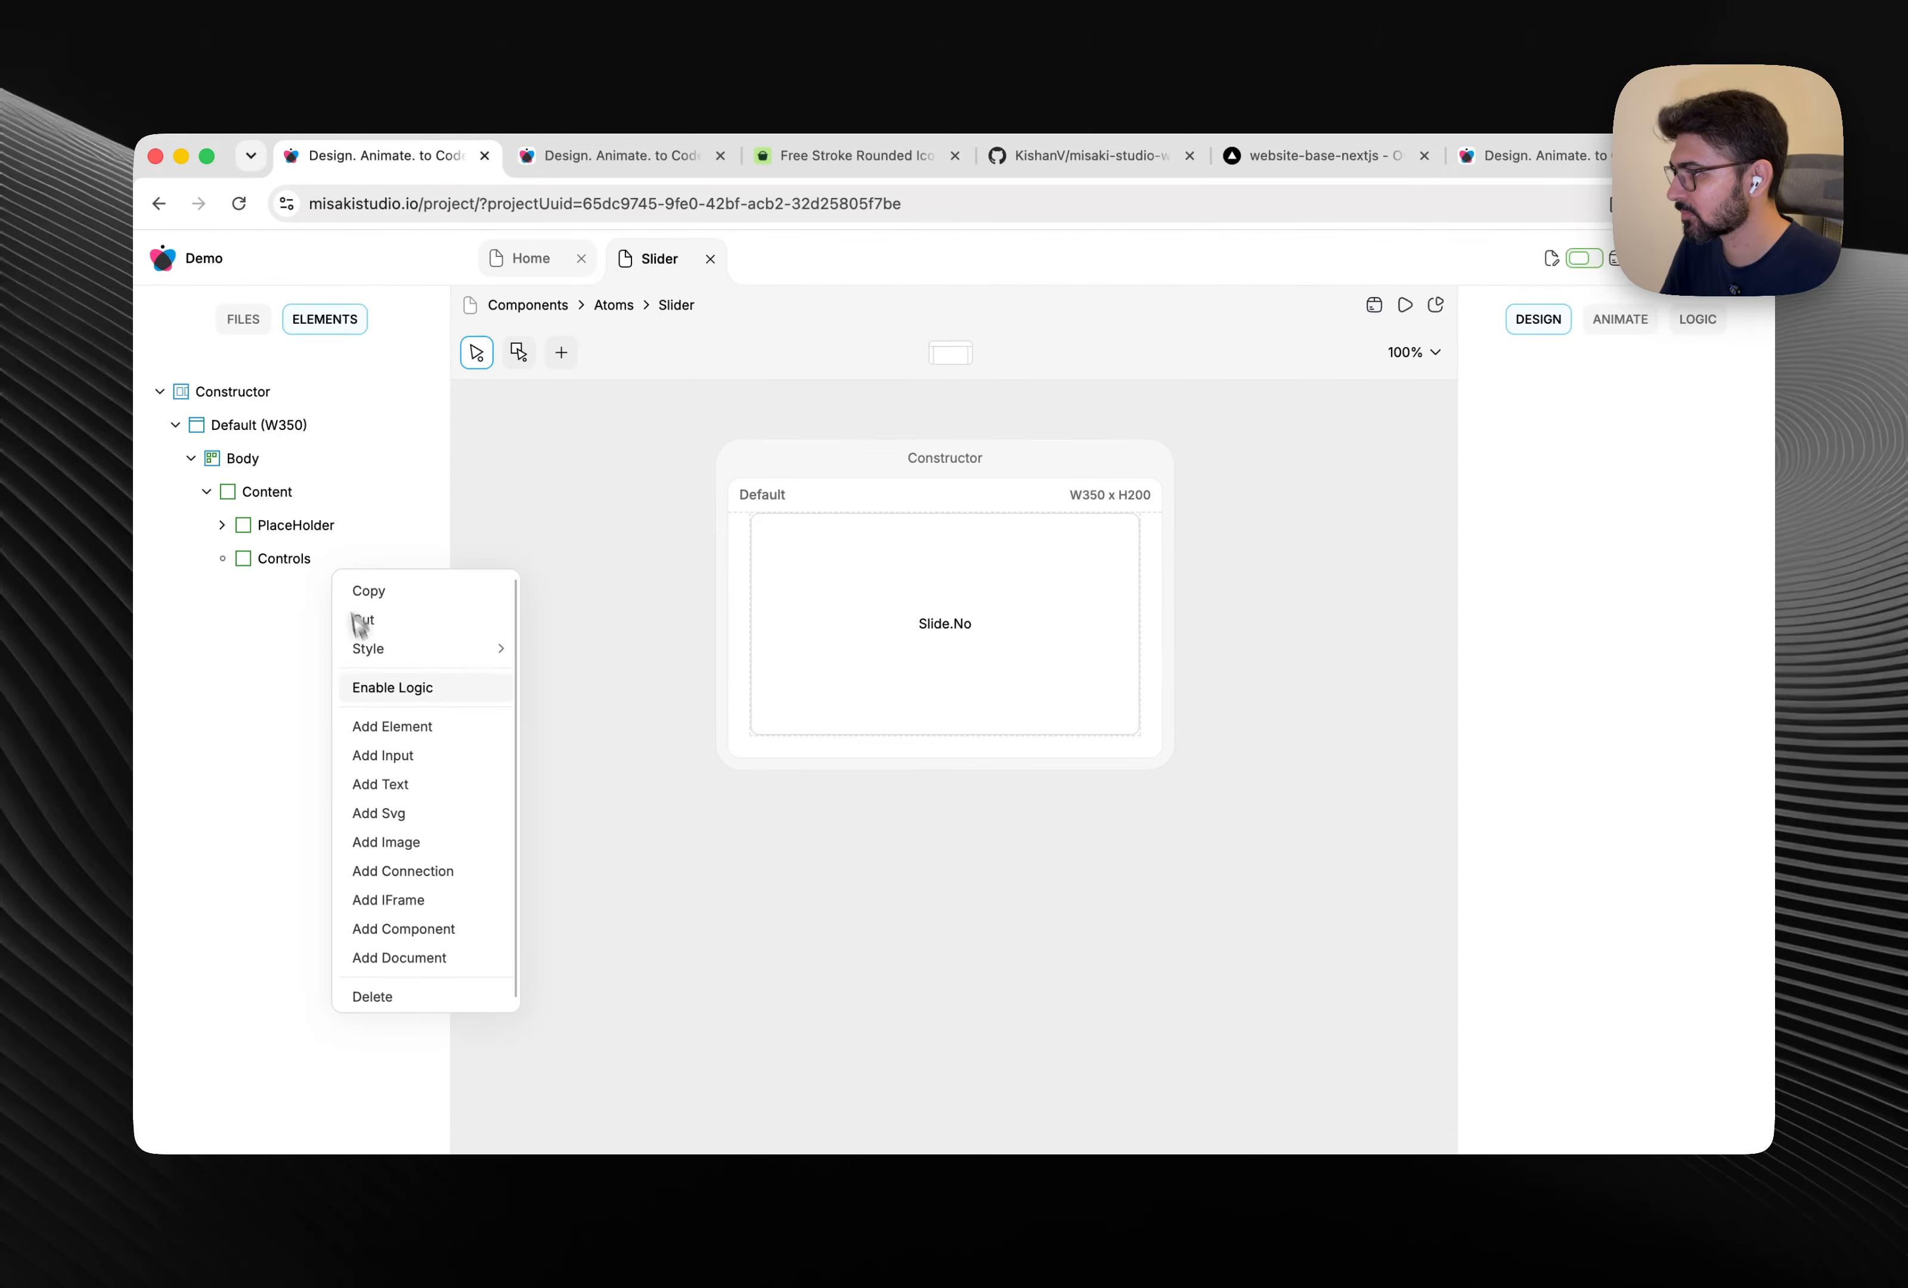
pyautogui.click(379, 726)
pyautogui.click(222, 558)
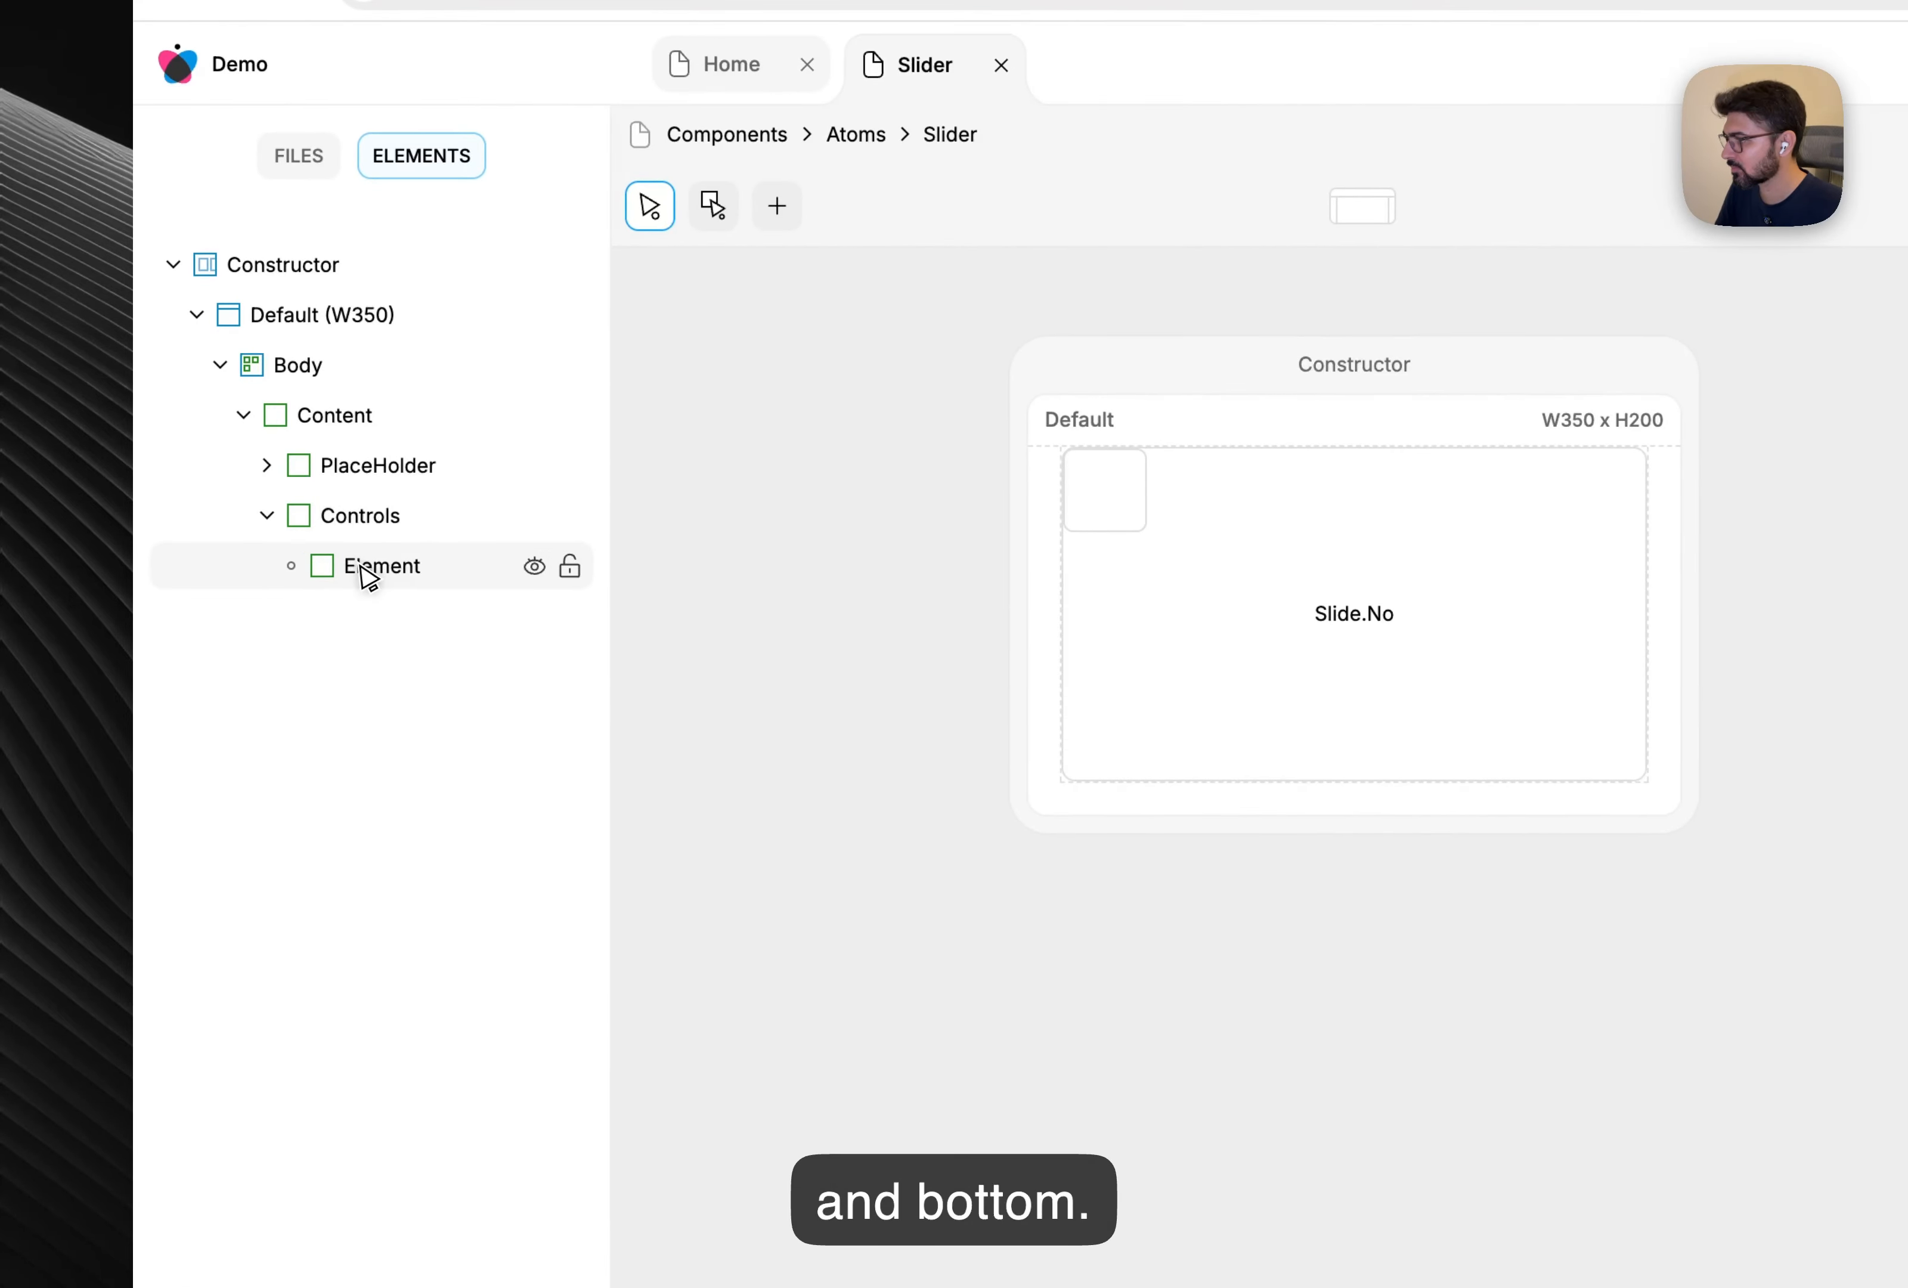
pyautogui.doubleClick(285, 592)
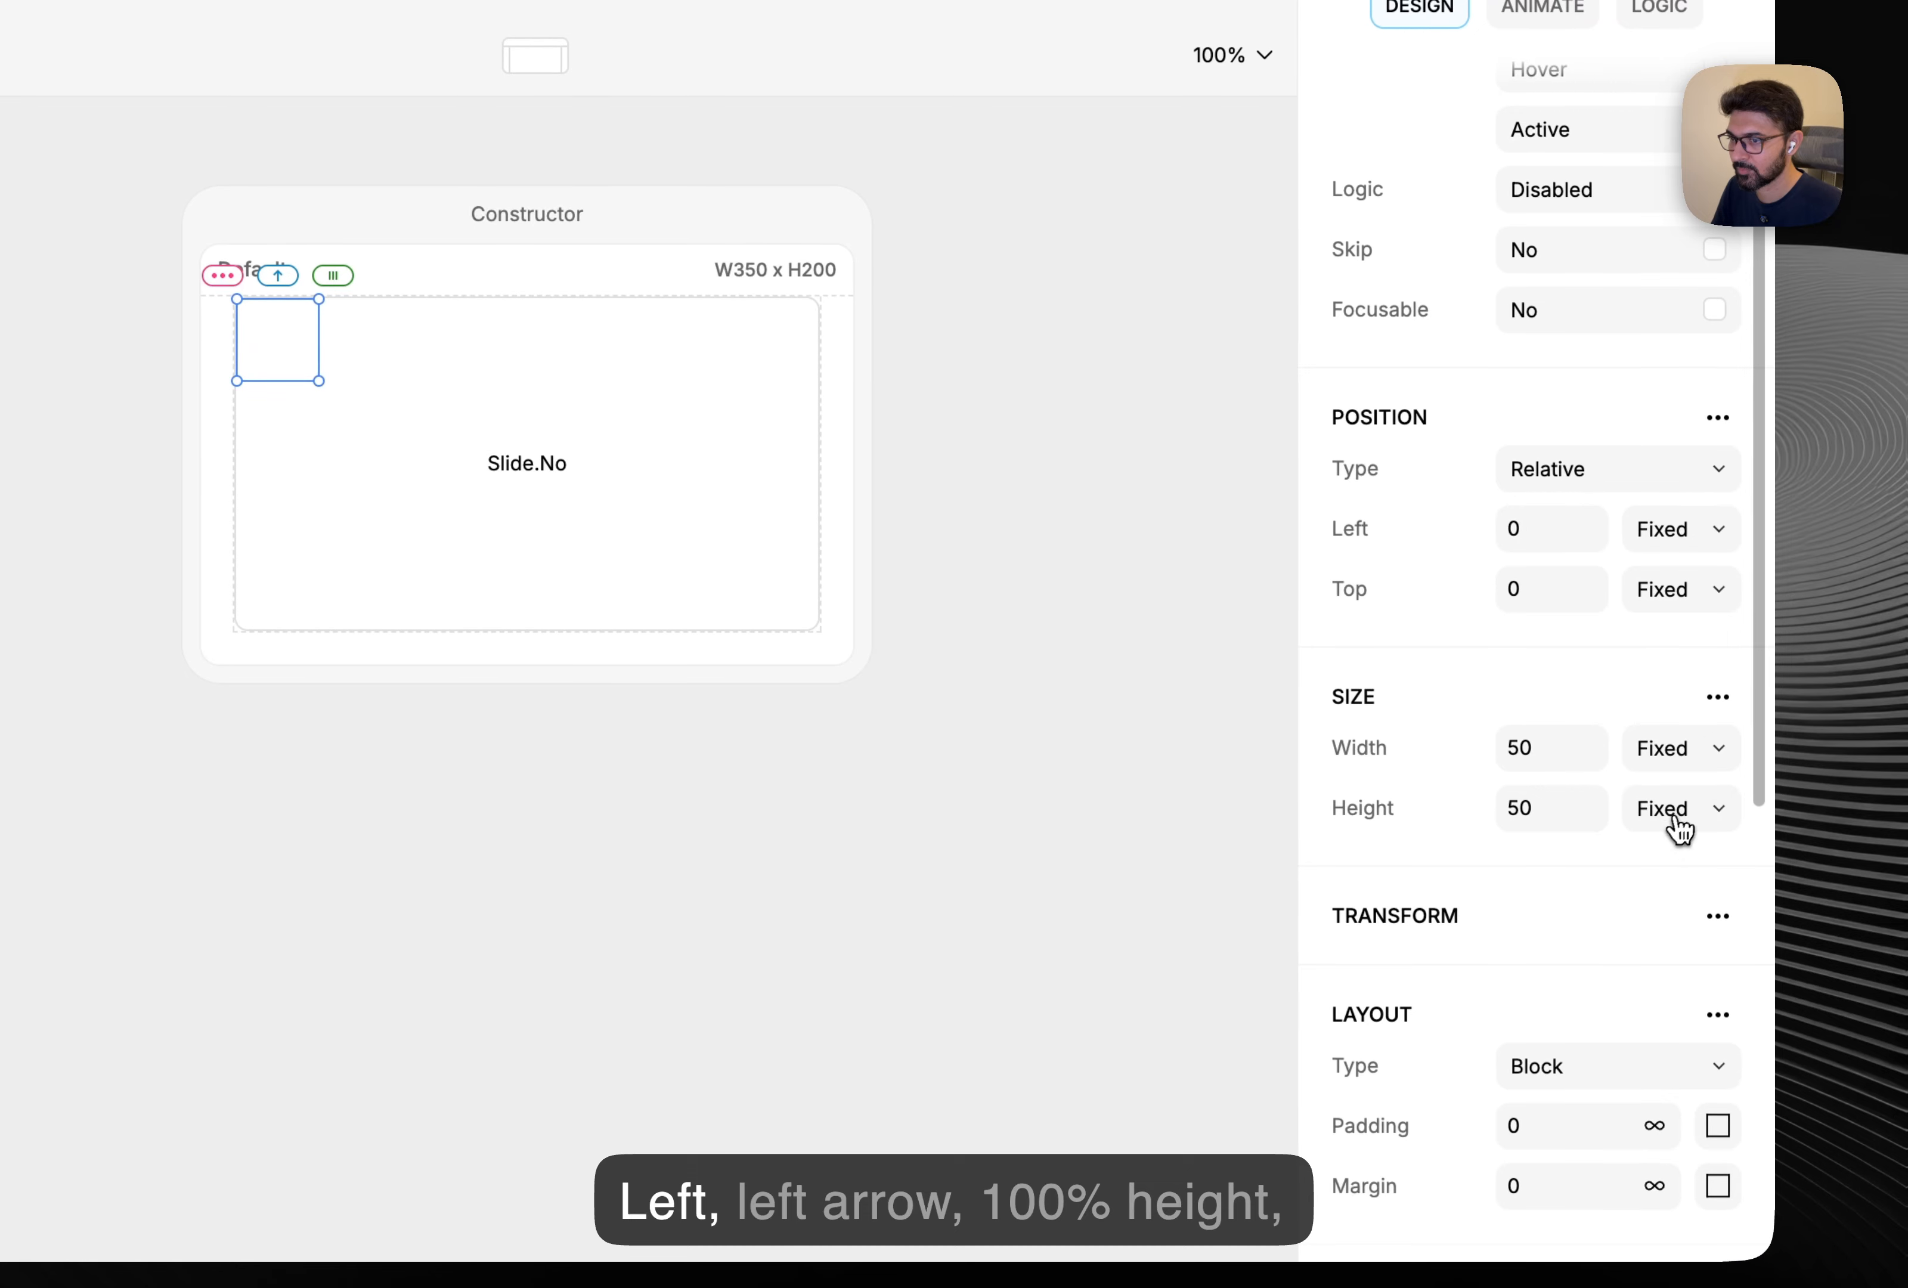
# Give Left a 100% relative height and an Absolute position type.
pyautogui.click(1675, 811)
pyautogui.click(1634, 869)
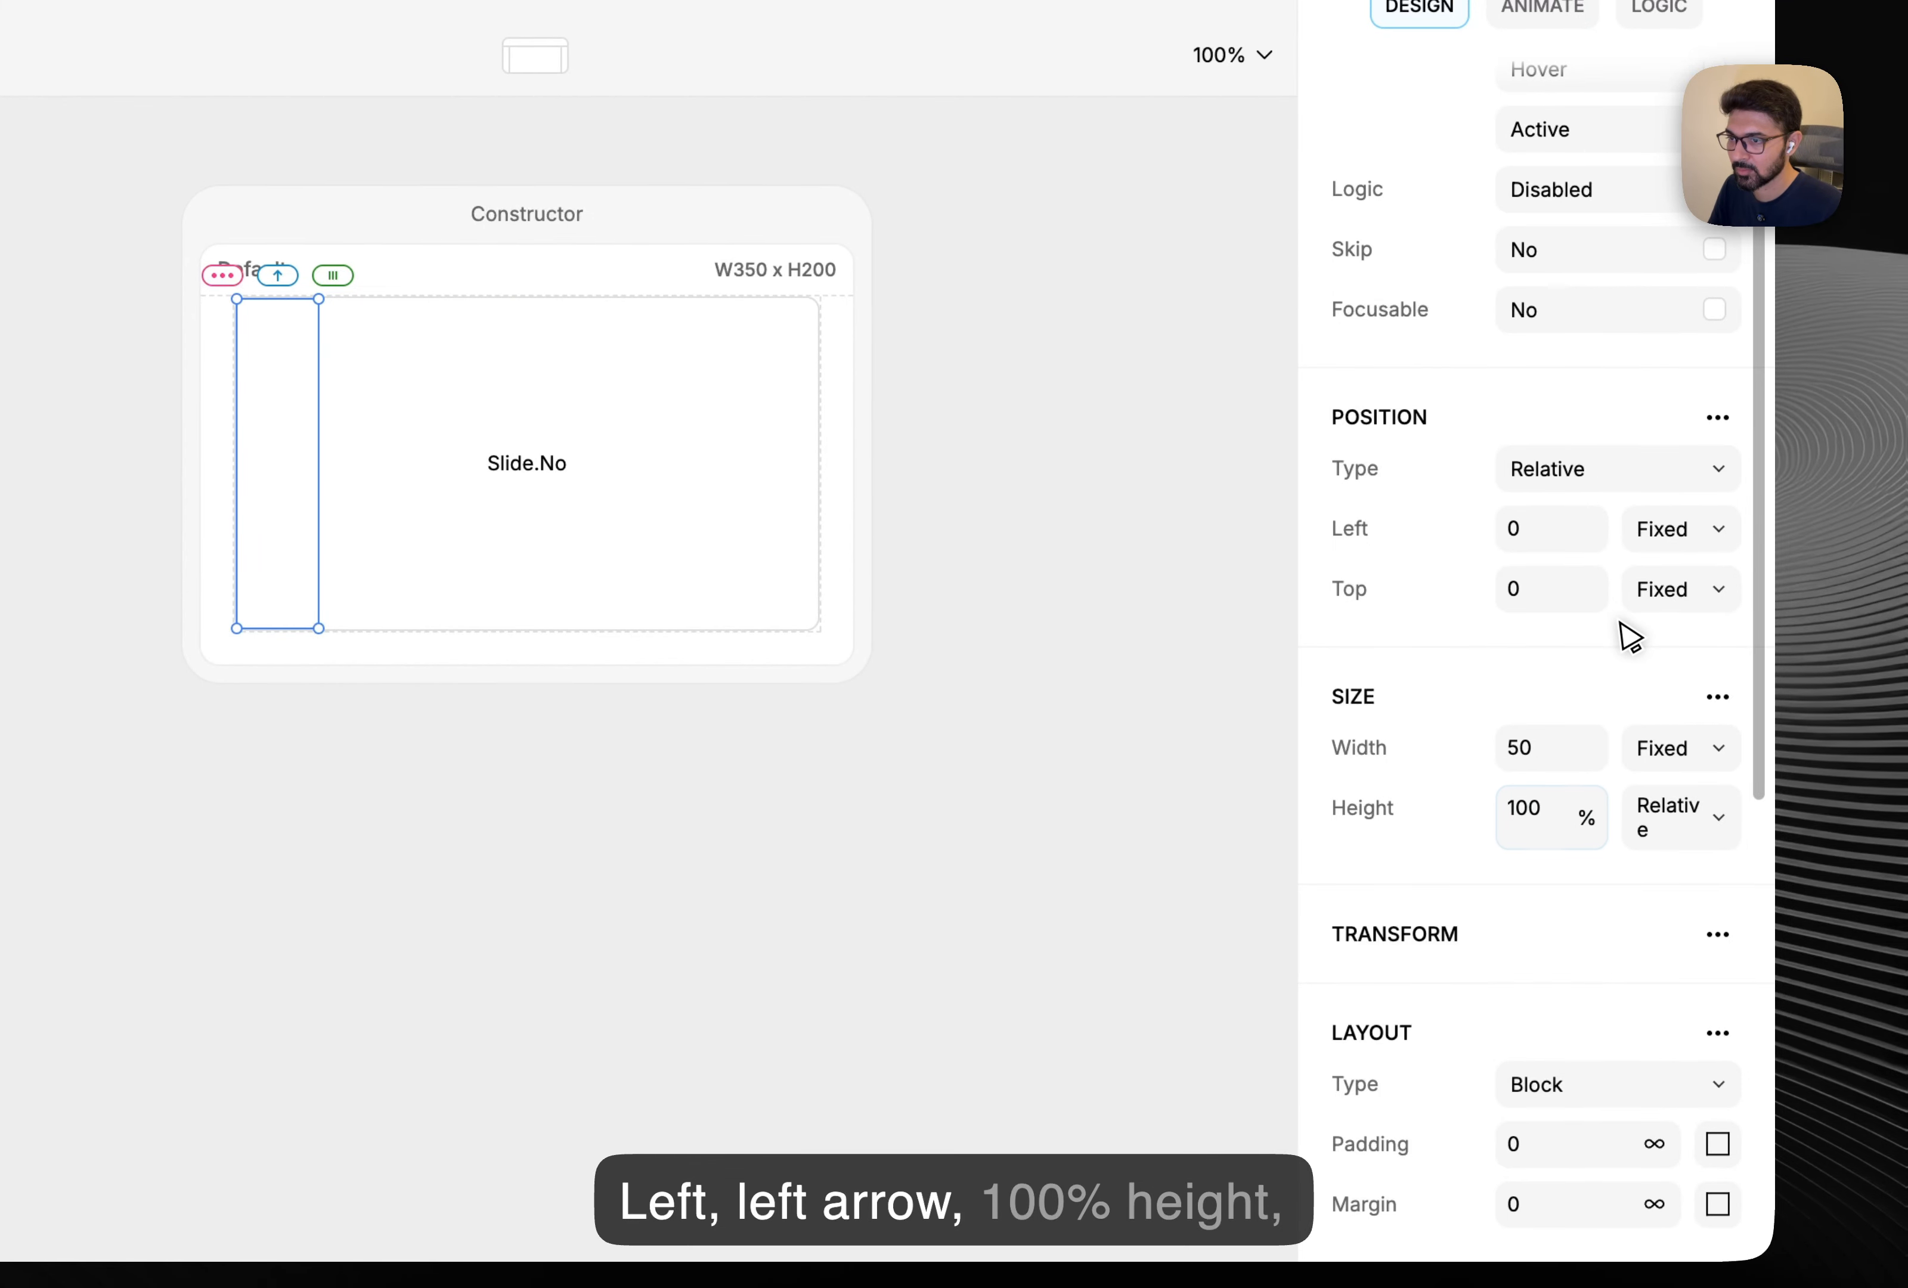
pyautogui.scroll(3, 1621, 624)
pyautogui.click(1612, 605)
pyautogui.click(1595, 653)
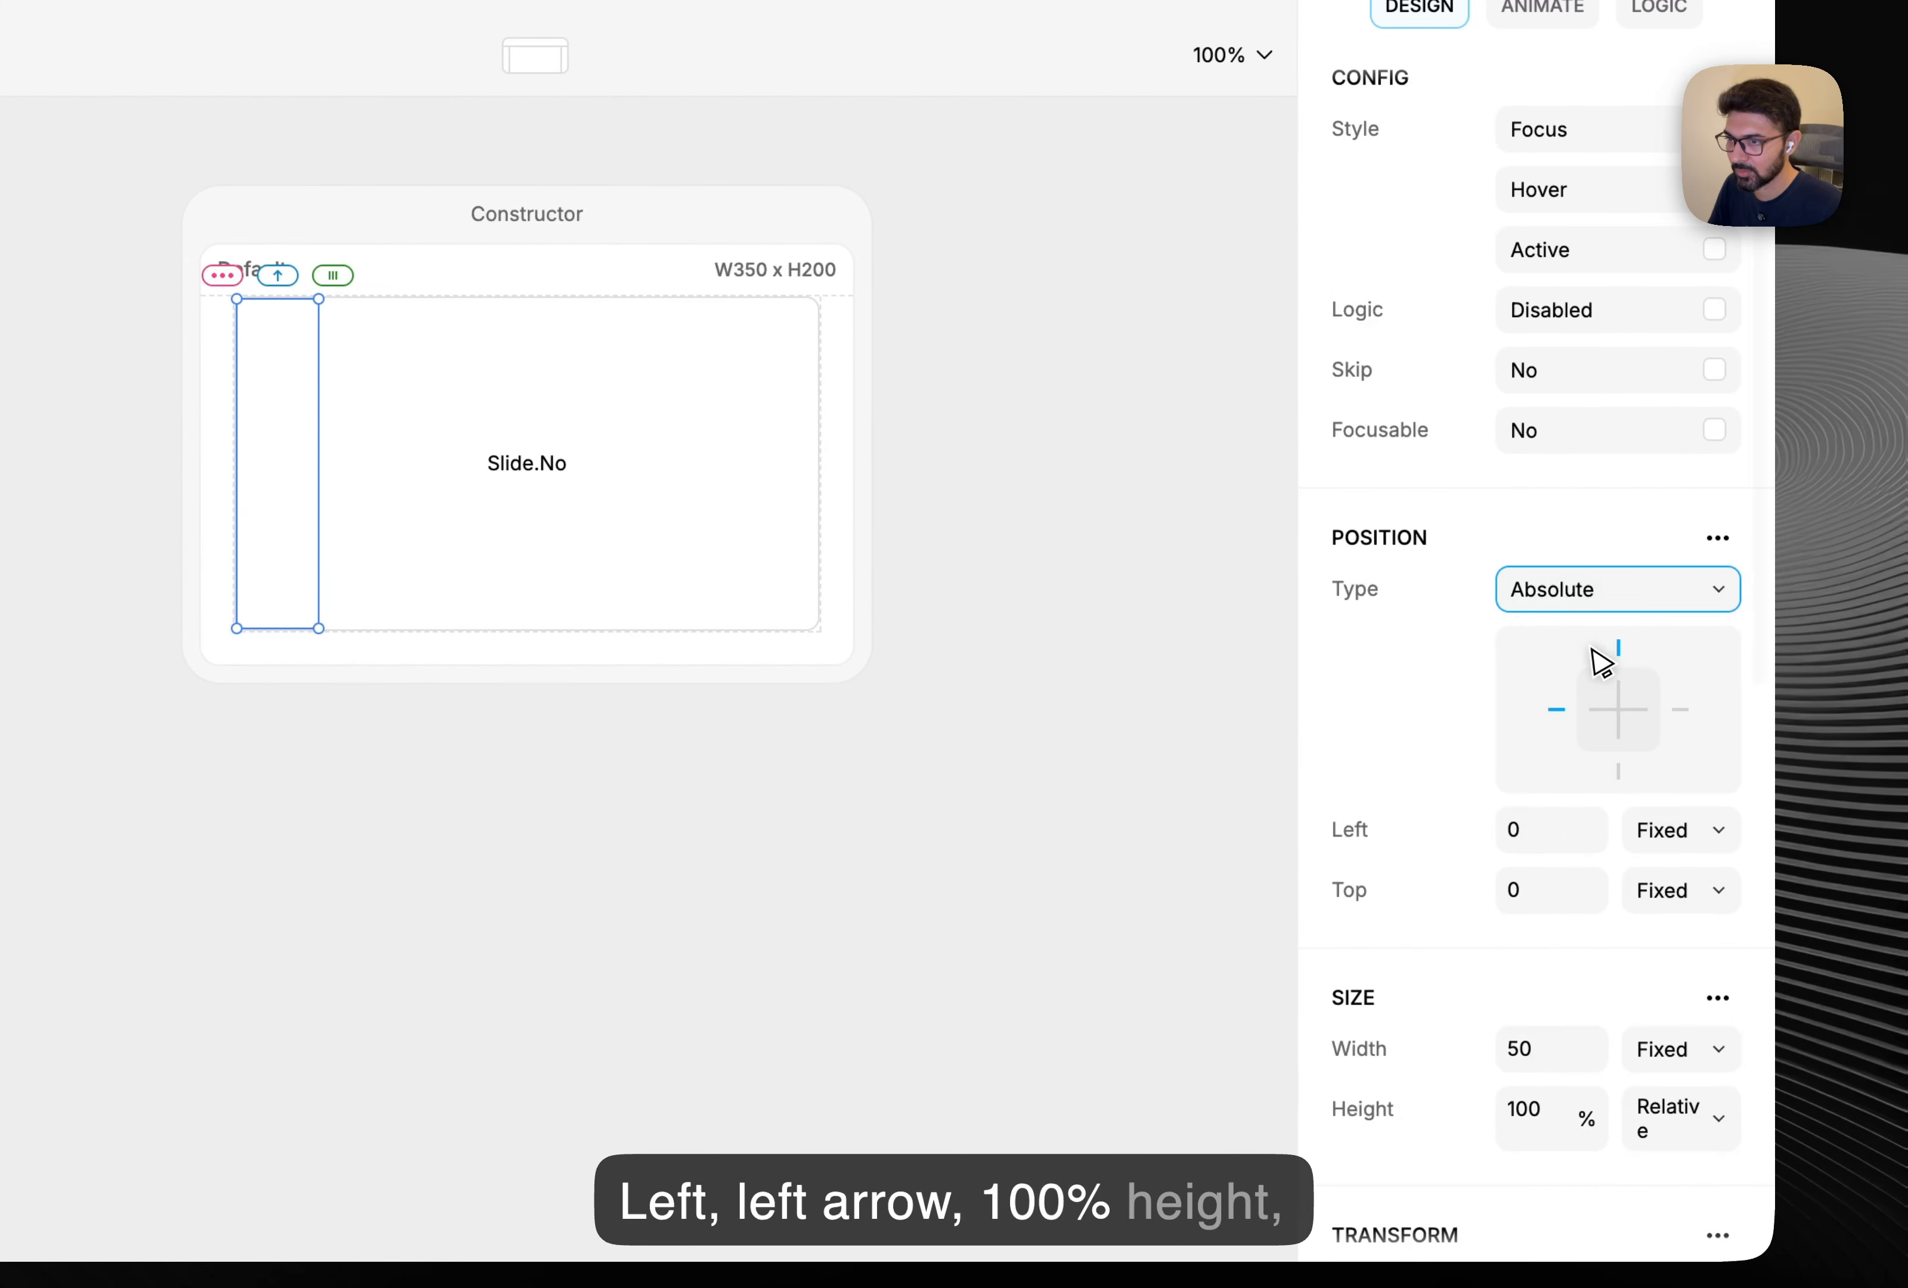
pyautogui.scroll(-10, 1593, 661)
pyautogui.scroll(3, 1449, 870)
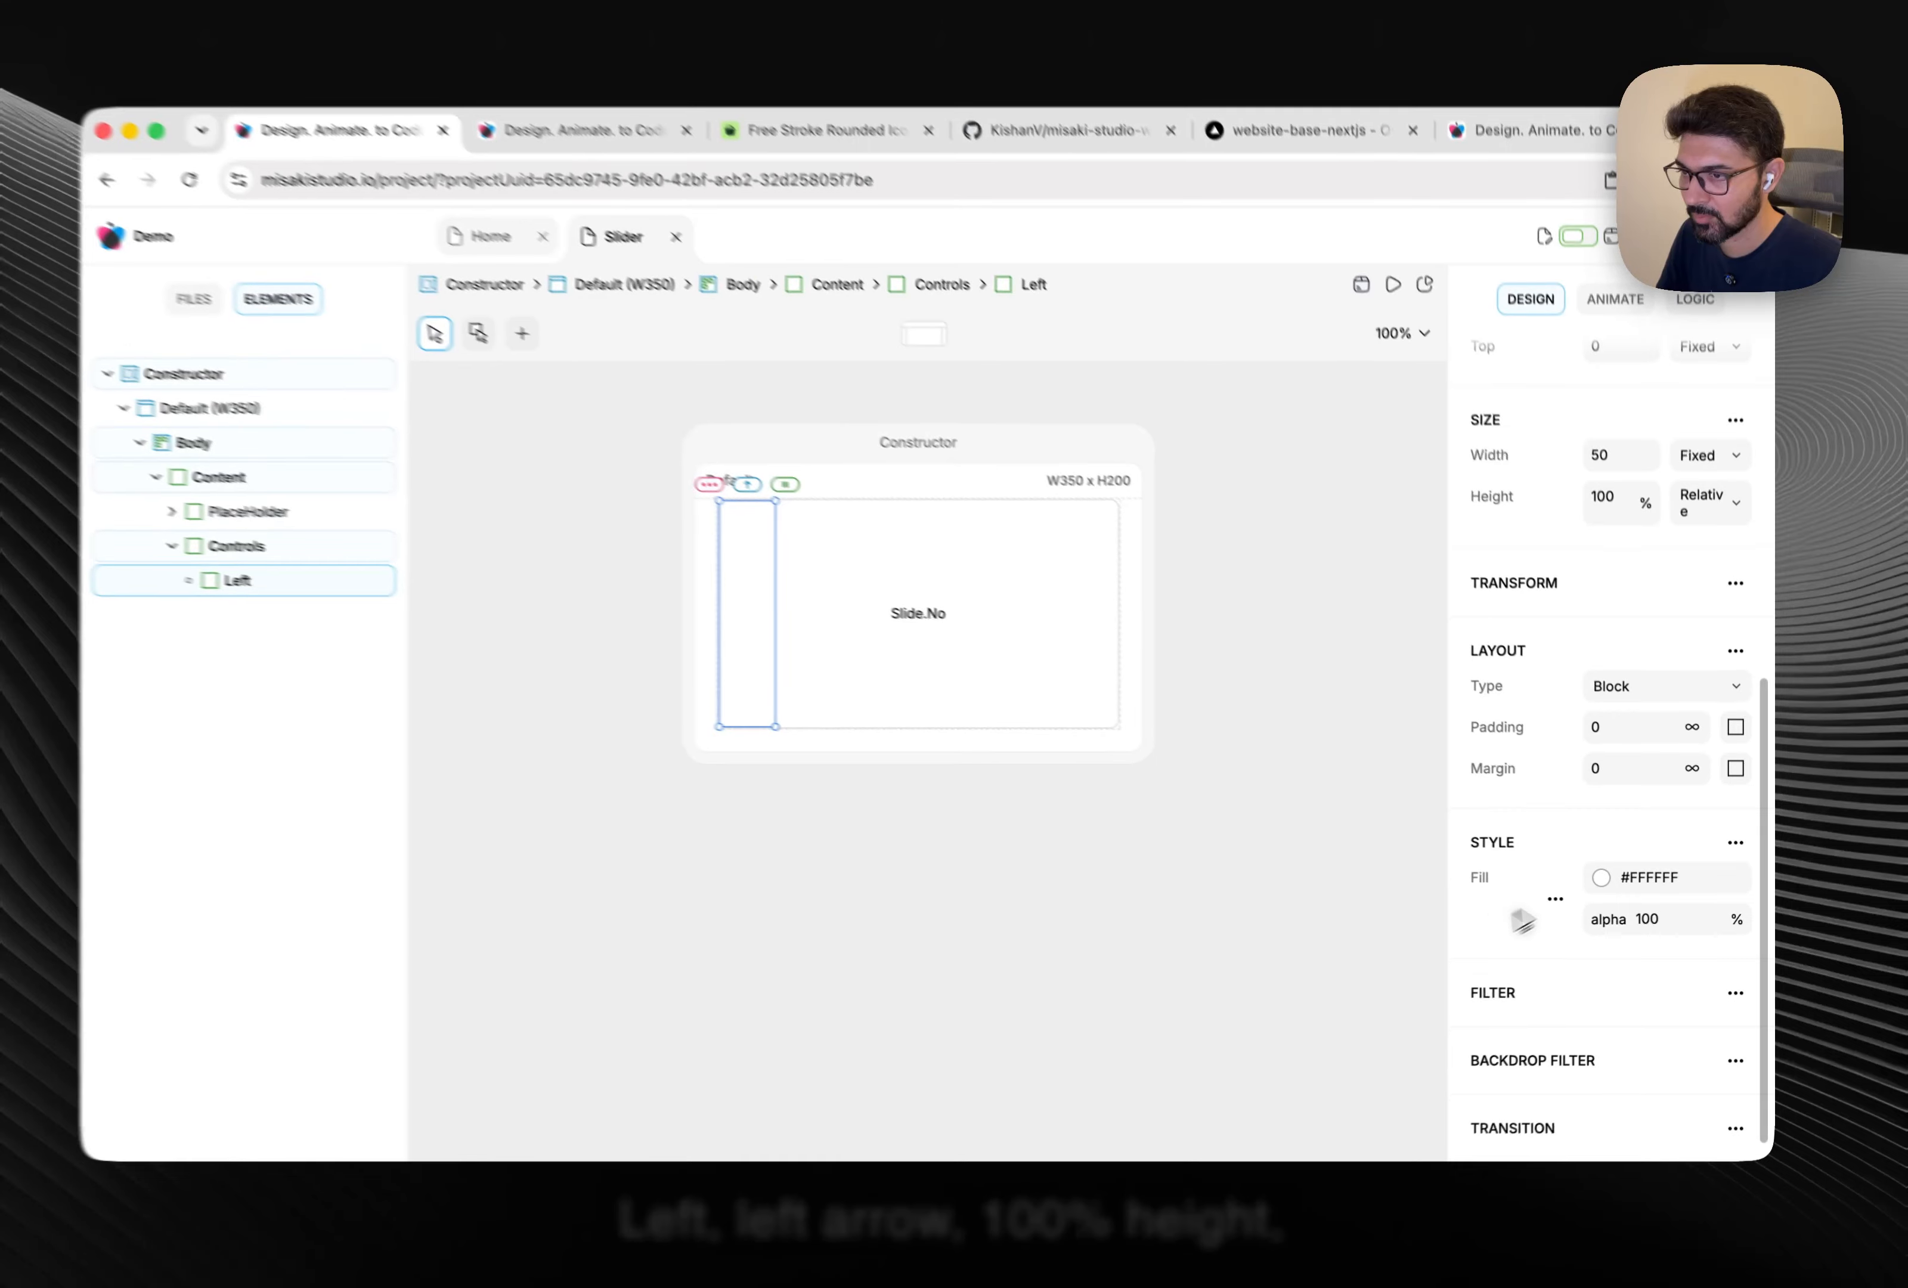
pyautogui.scroll(5, 1584, 750)
pyautogui.click(913, 827)
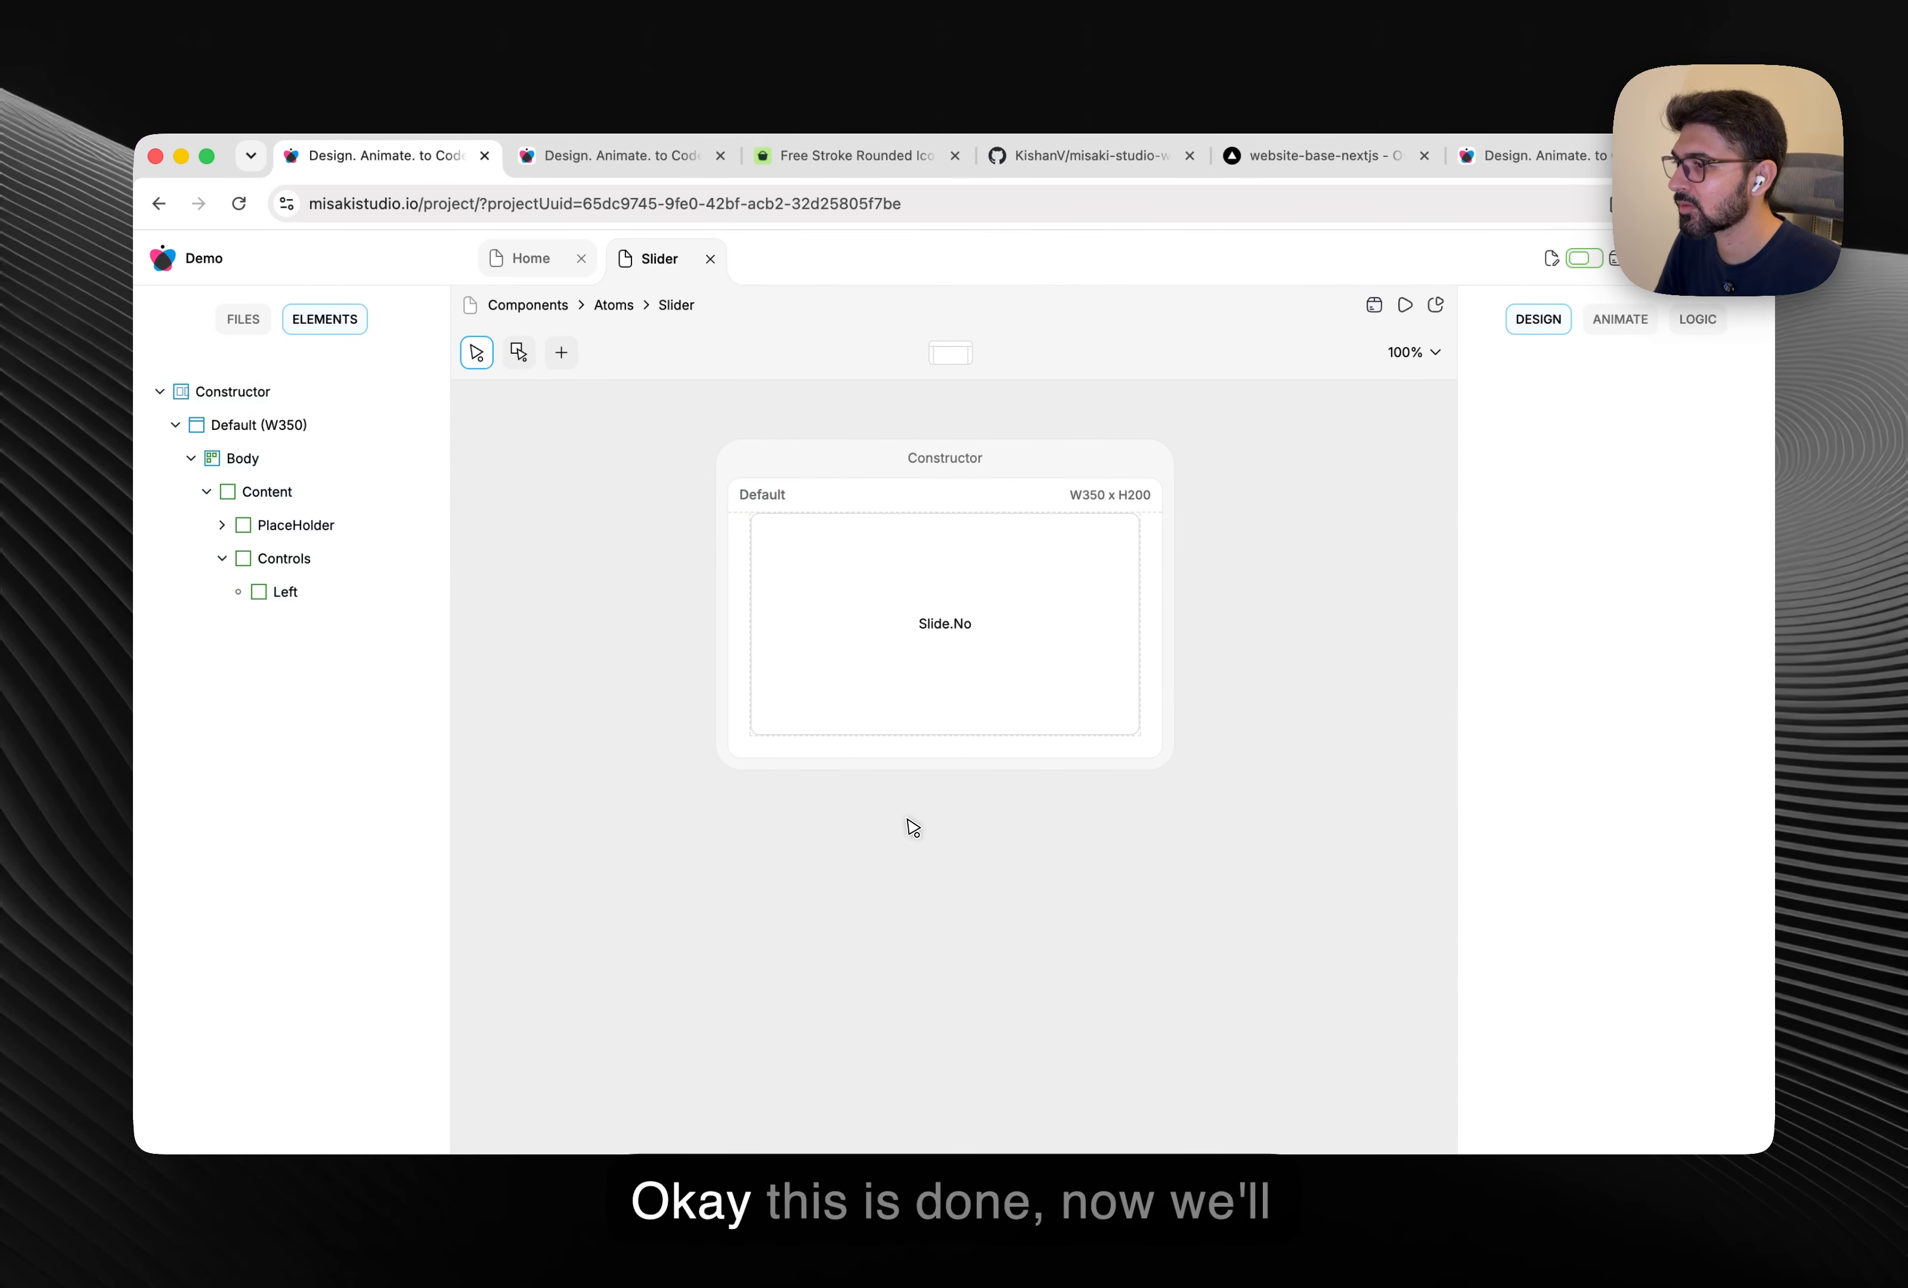
# Copy Hugeicons' arrow-left-01 icon as stroked SVG and paste it into the Left element.
pyautogui.click(803, 656)
pyautogui.click(863, 156)
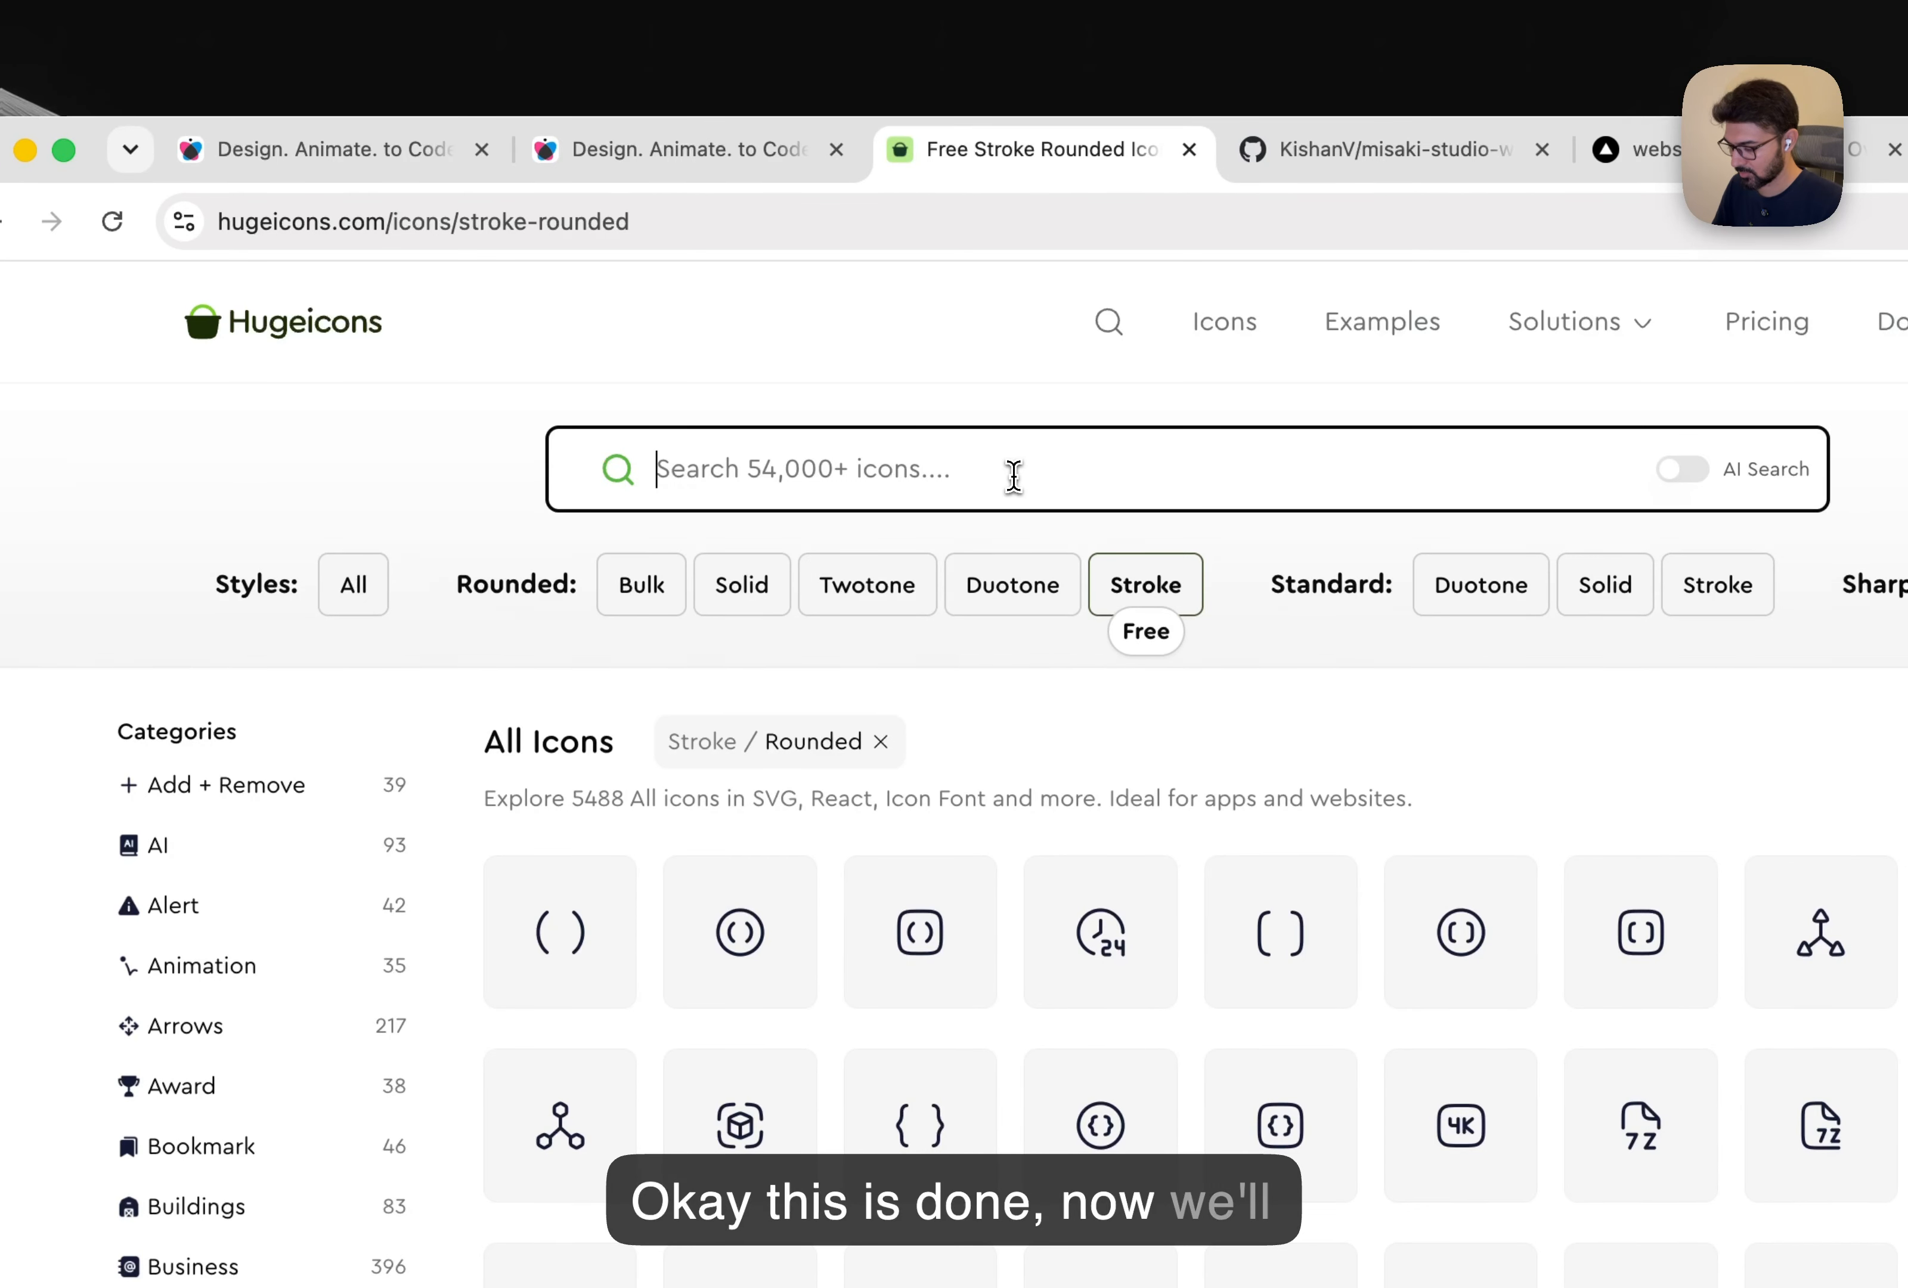
pyautogui.write('arrow left')
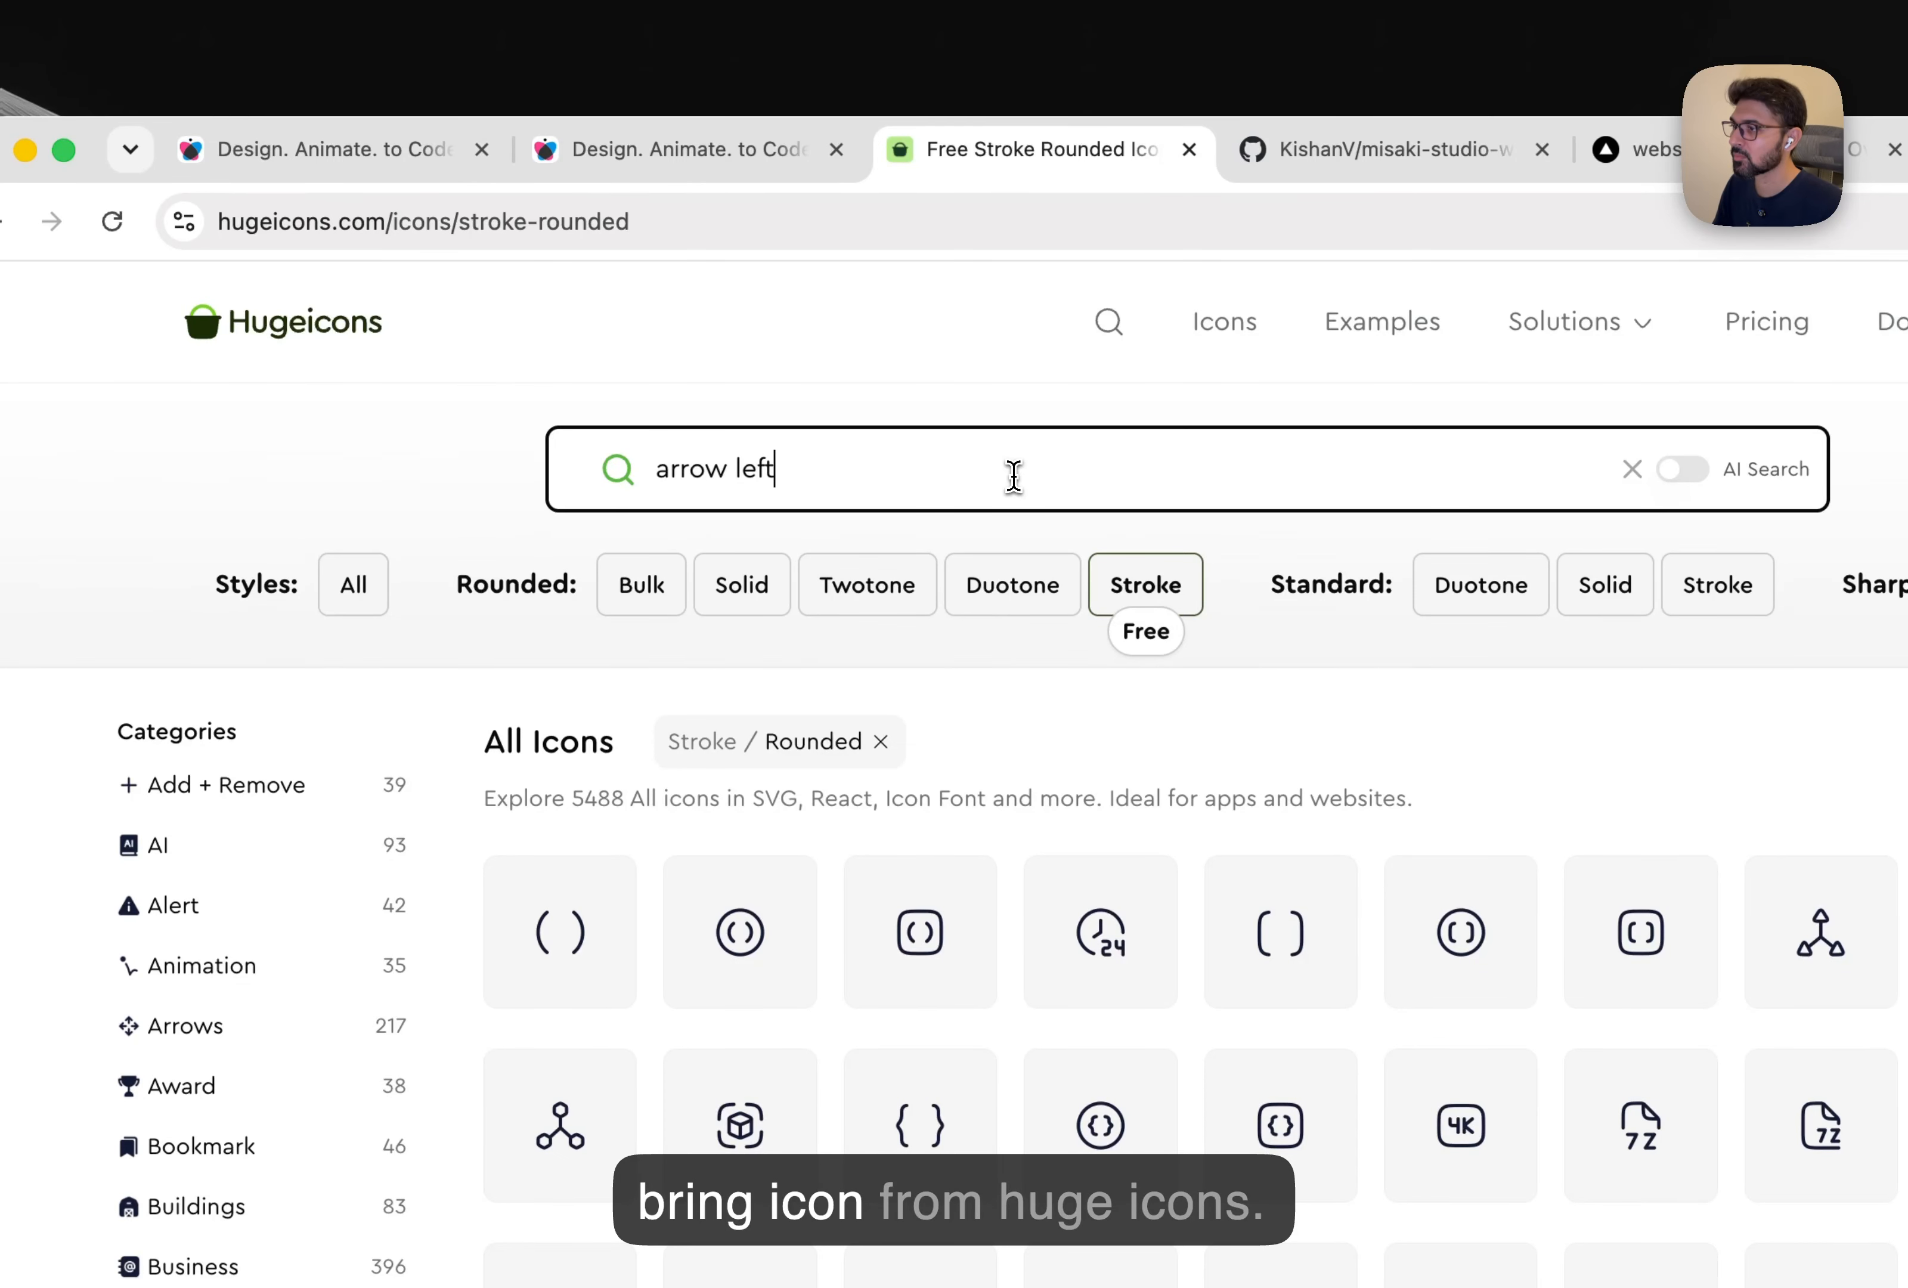
pyautogui.click(595, 899)
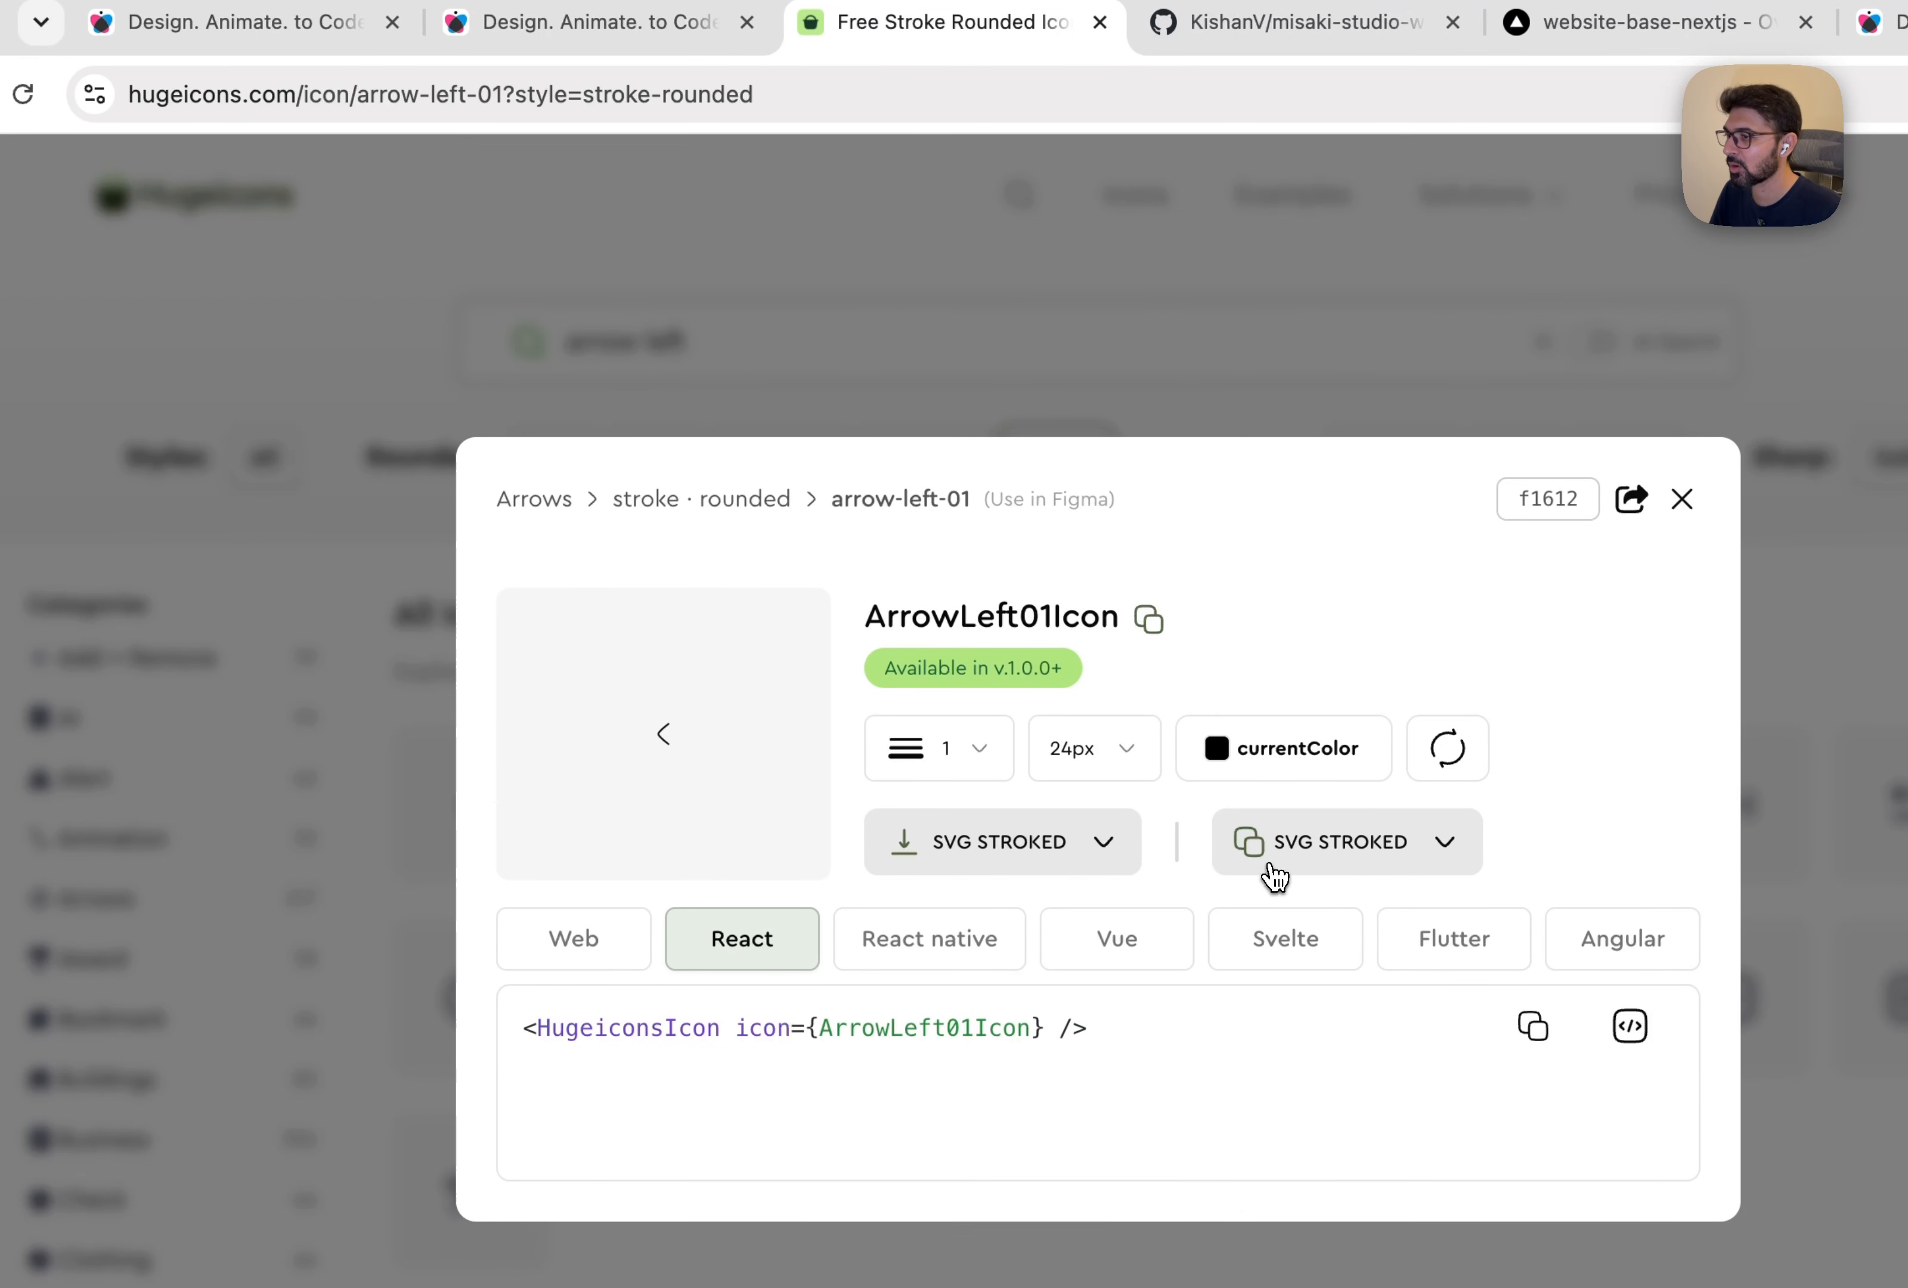
pyautogui.click(1265, 862)
pyautogui.click(246, 31)
pyautogui.press('super+v')
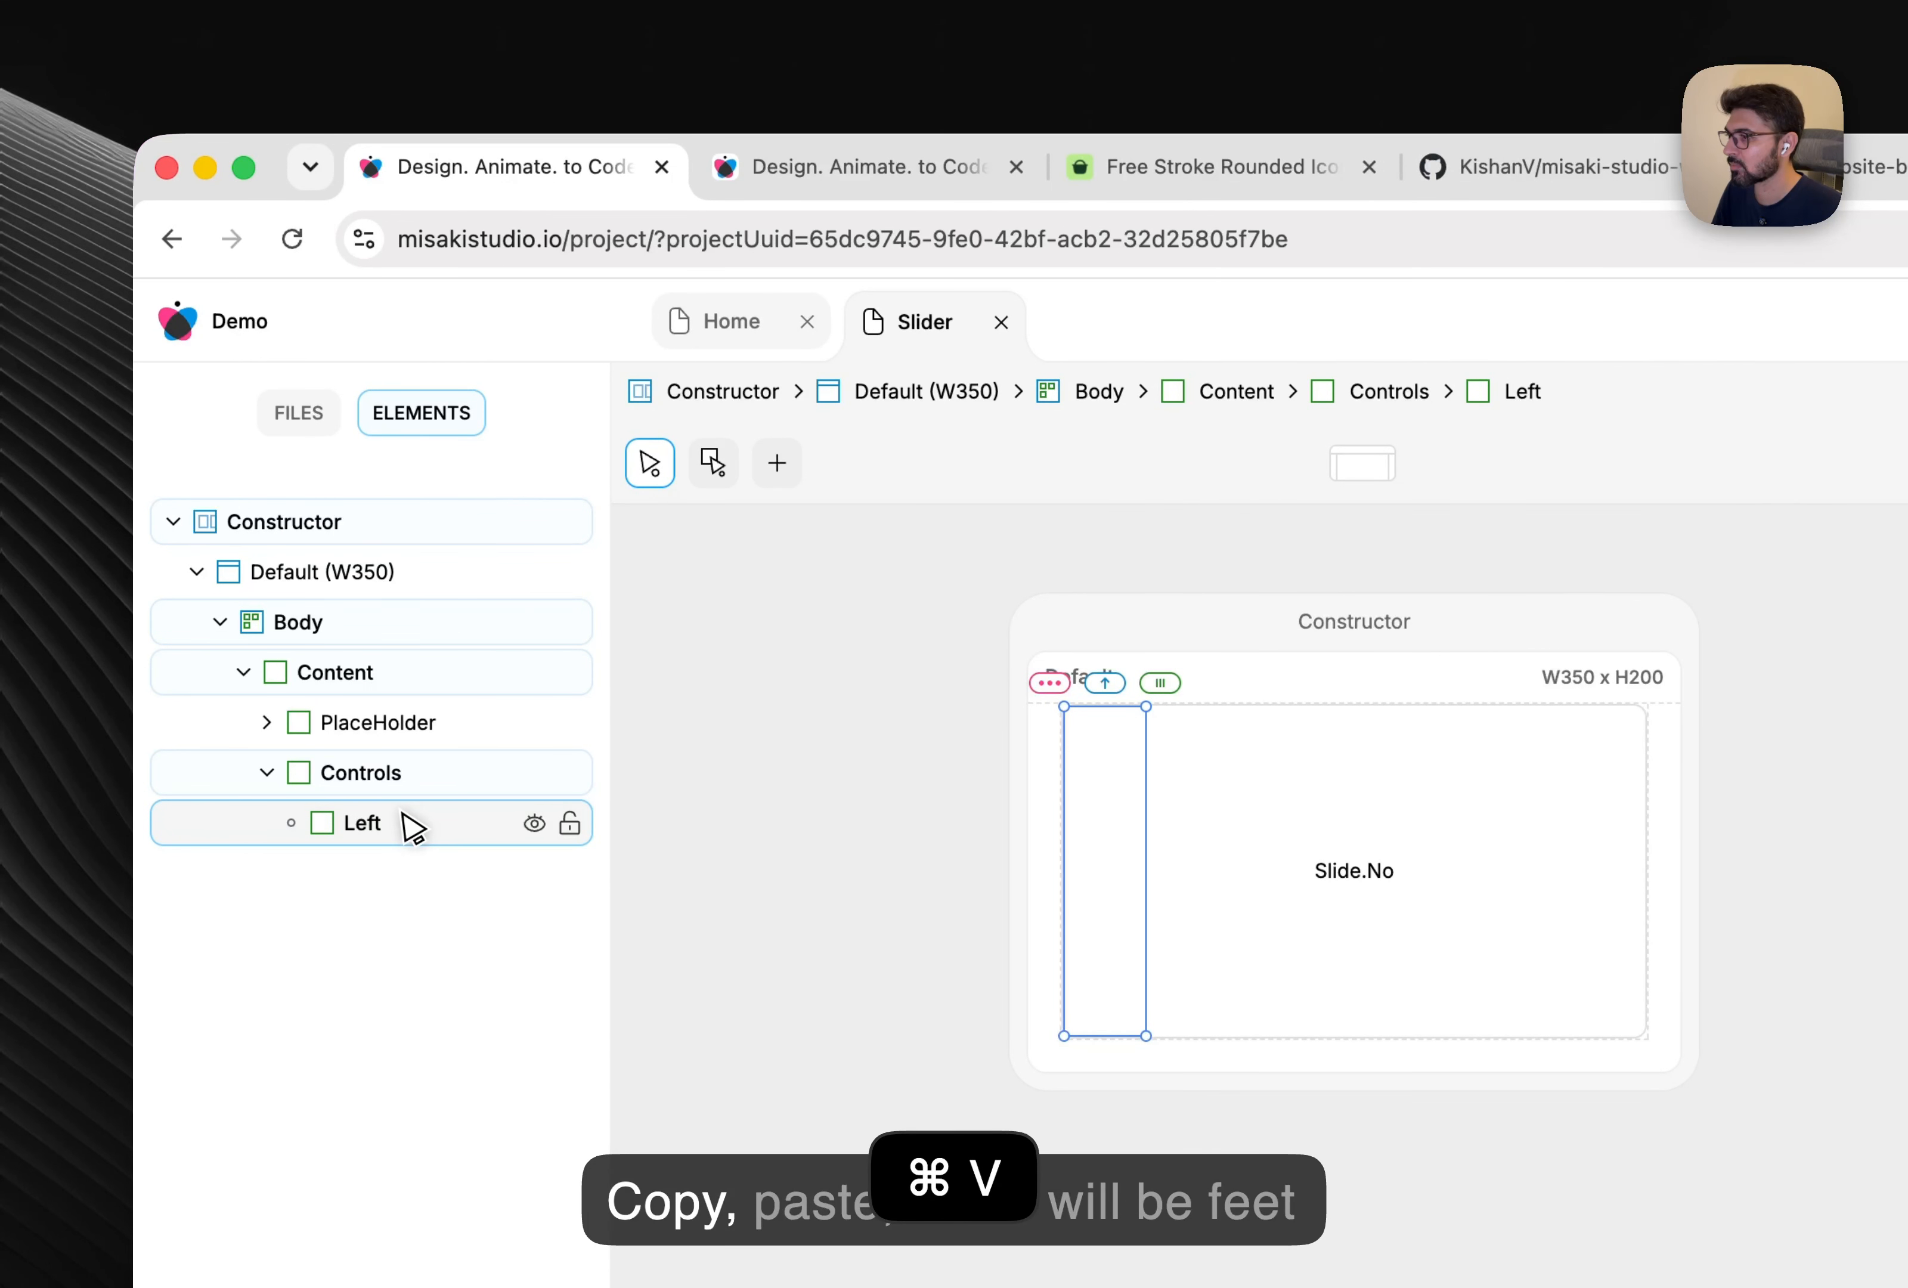
# Set the pasted arrow image's width and height to Fit Content.
pyautogui.click(294, 824)
pyautogui.click(366, 870)
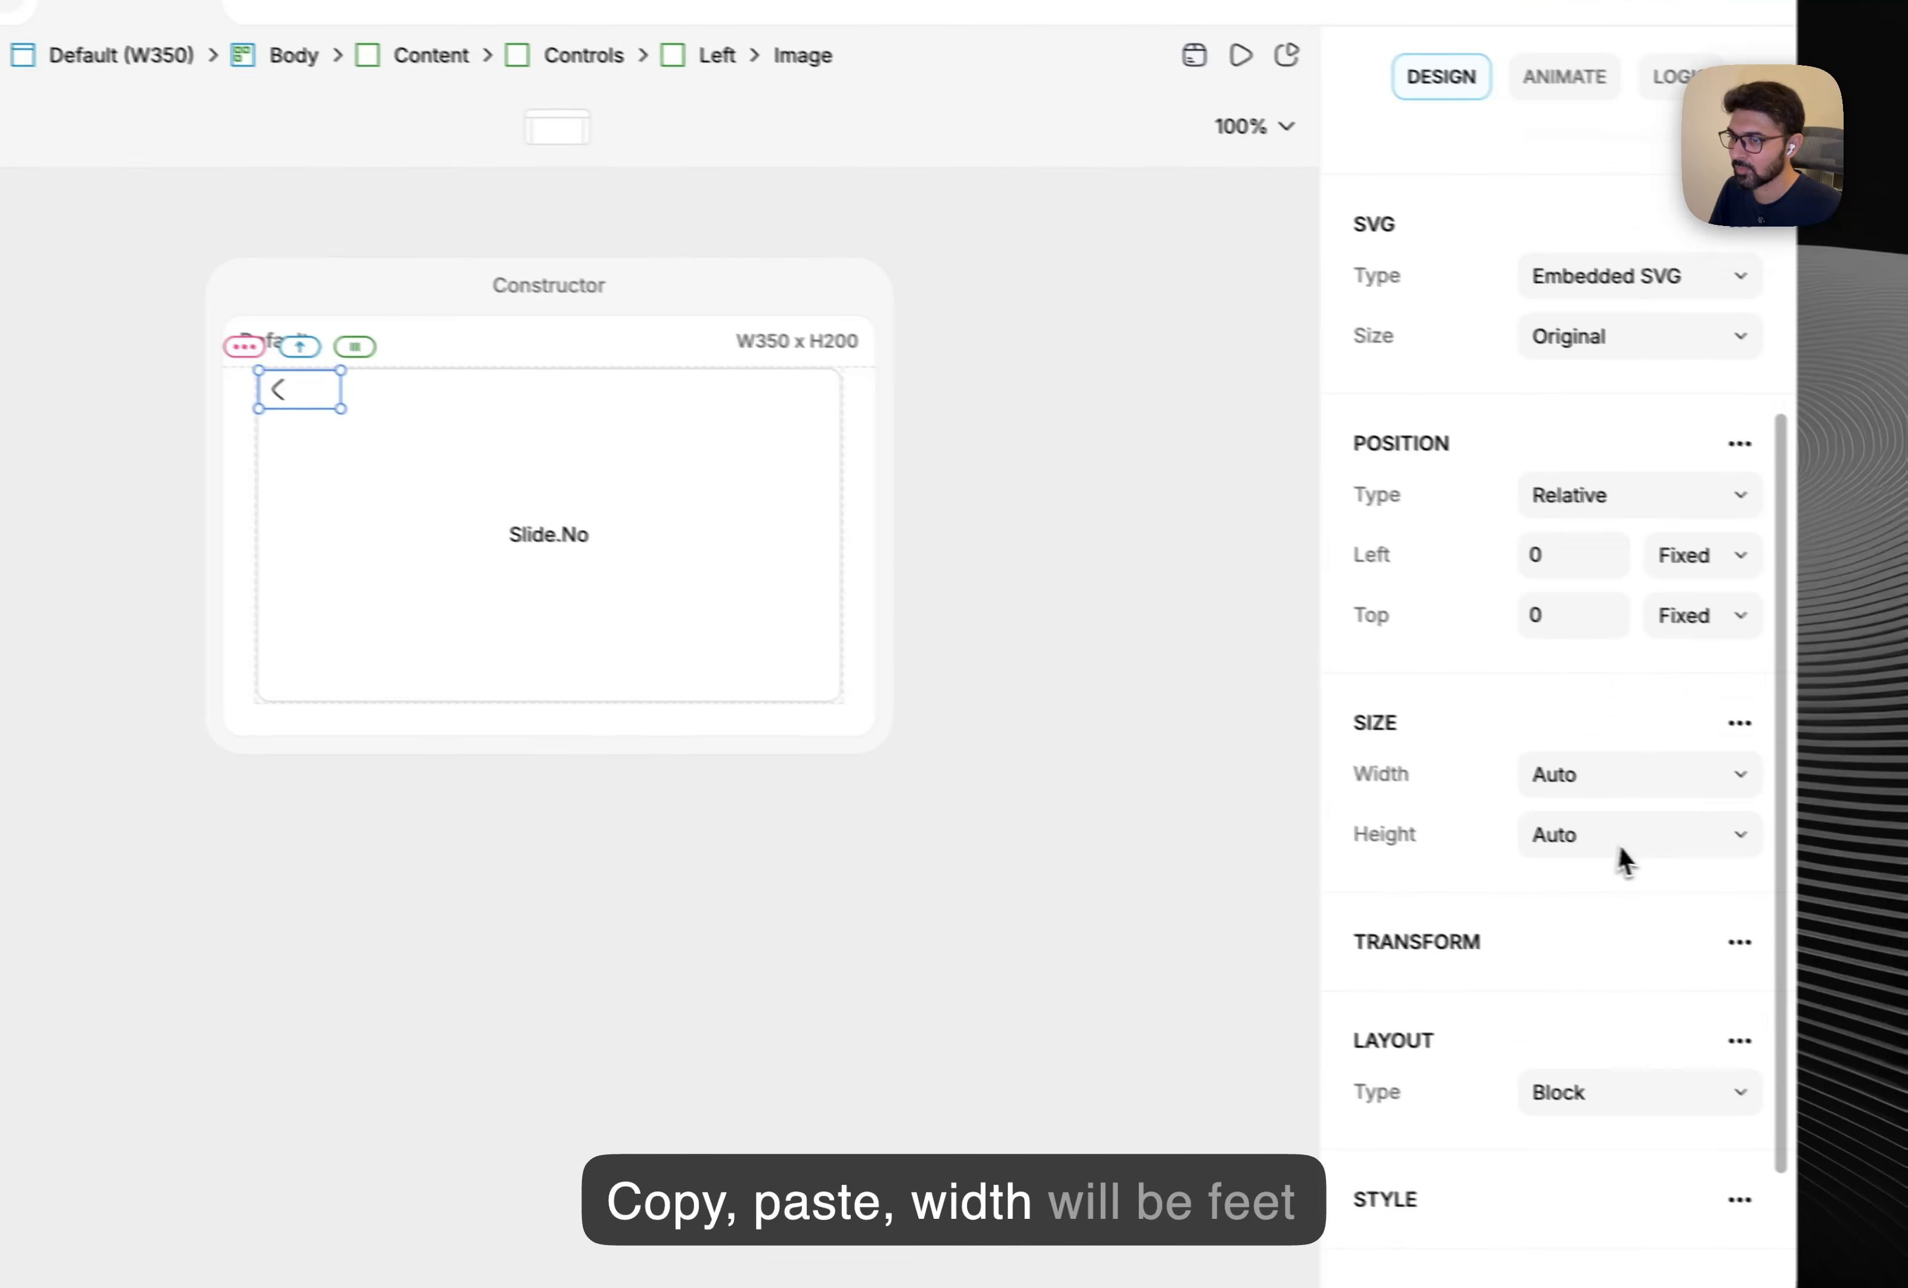
pyautogui.scroll(-3, 1619, 857)
pyautogui.click(1631, 563)
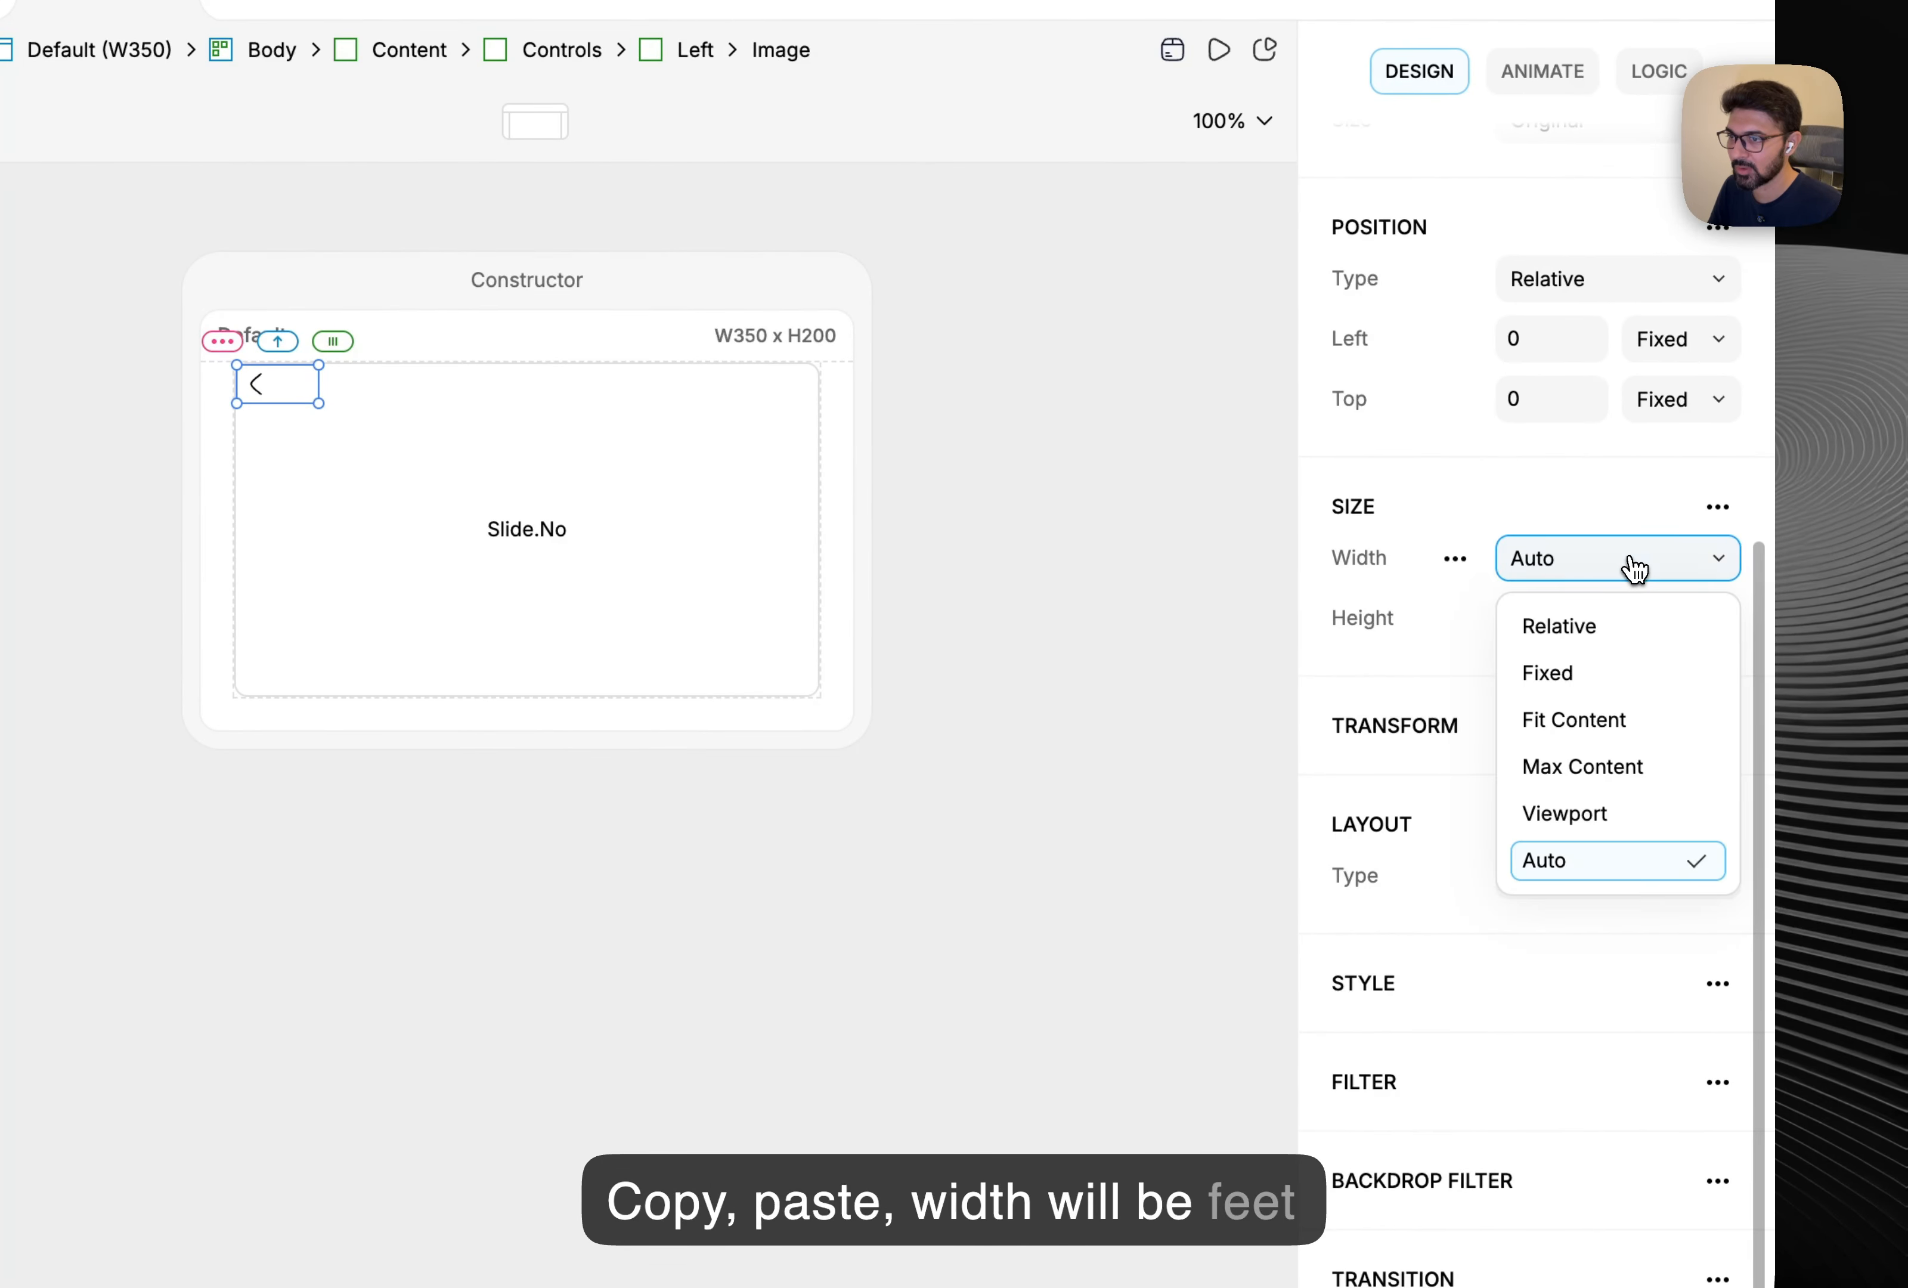
pyautogui.click(1627, 688)
pyautogui.press('super+z')
pyautogui.click(1671, 565)
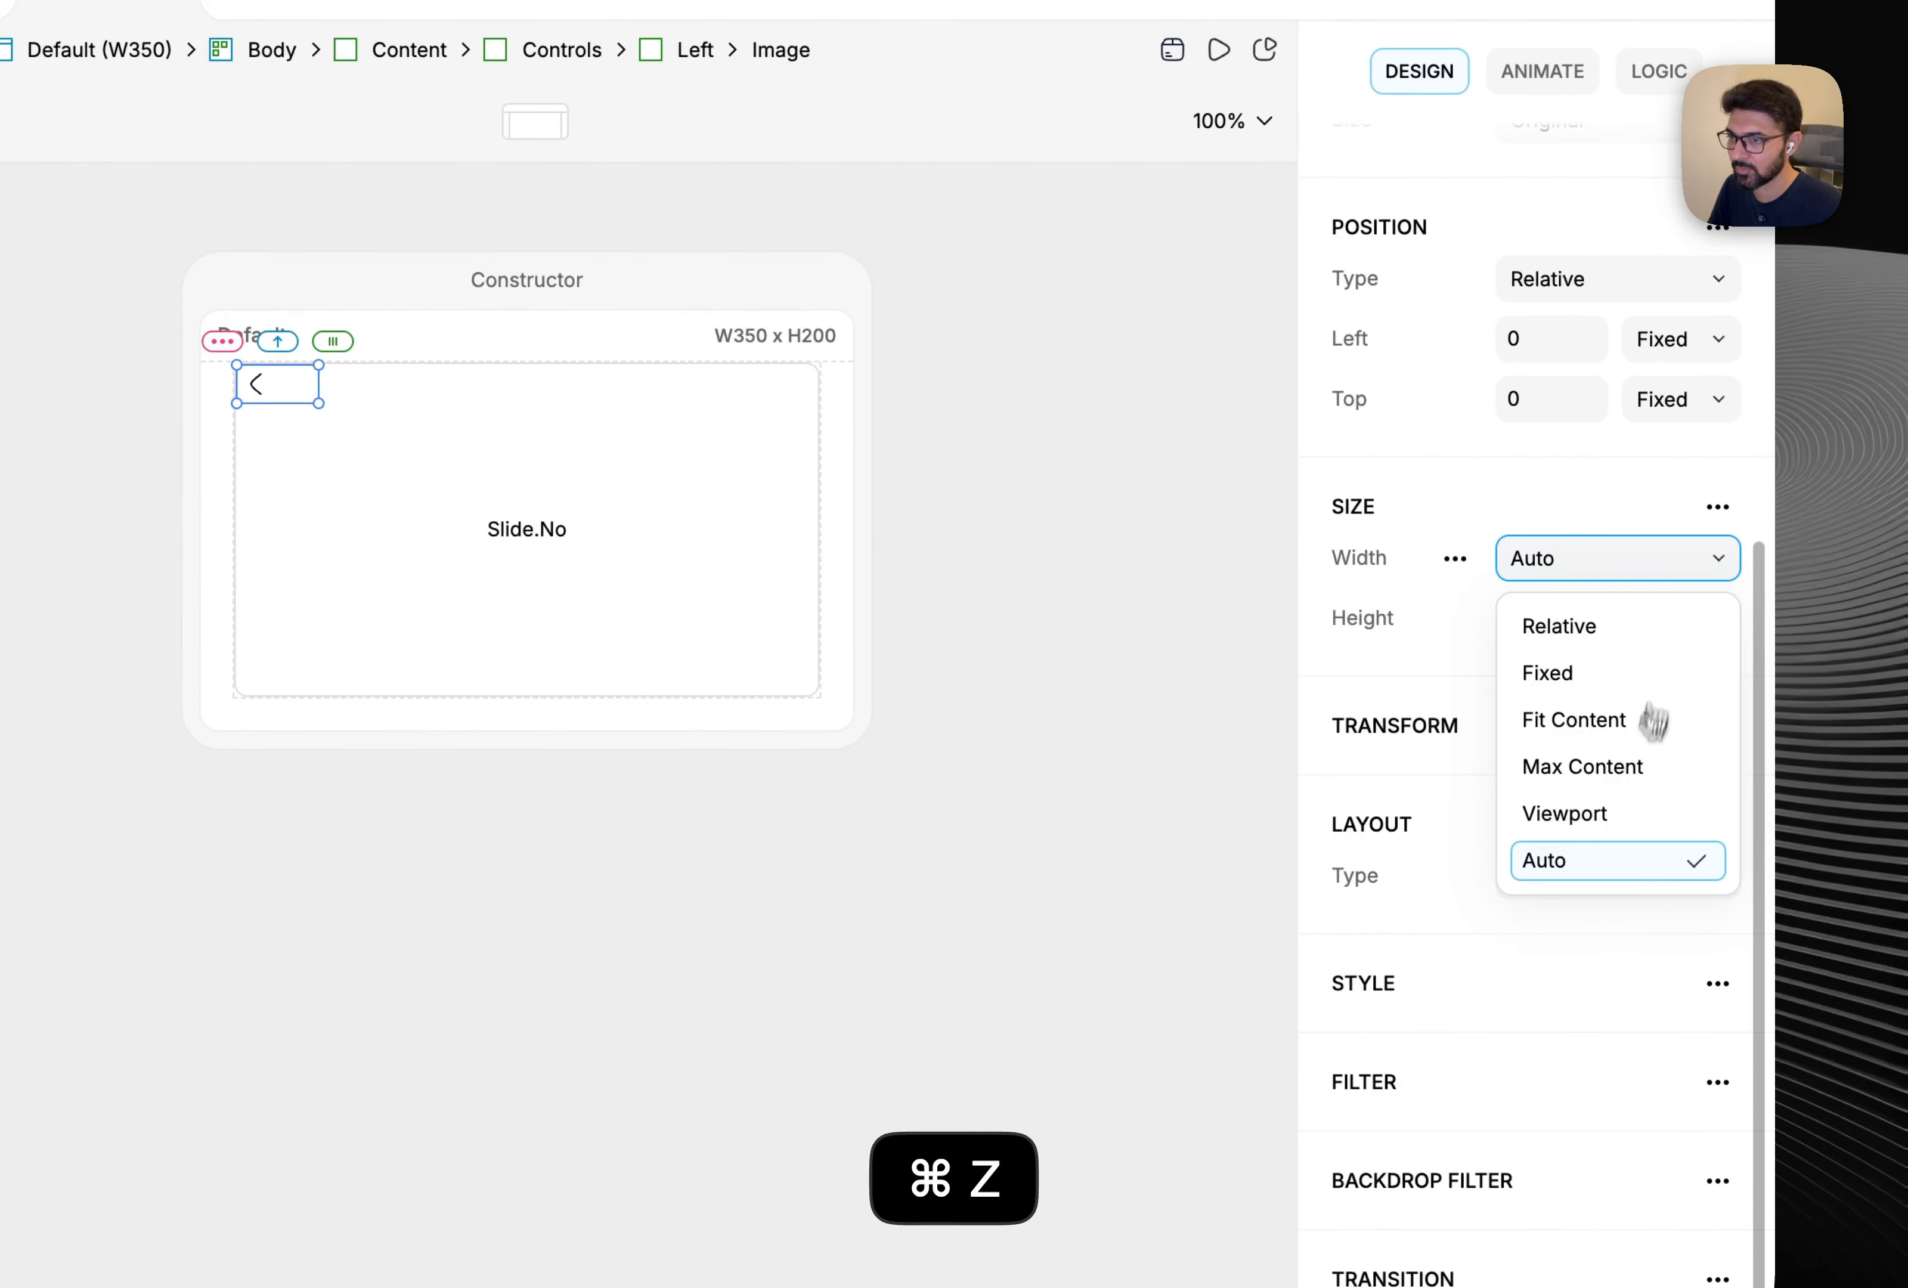
pyautogui.click(1575, 720)
pyautogui.click(1636, 621)
pyautogui.click(1638, 772)
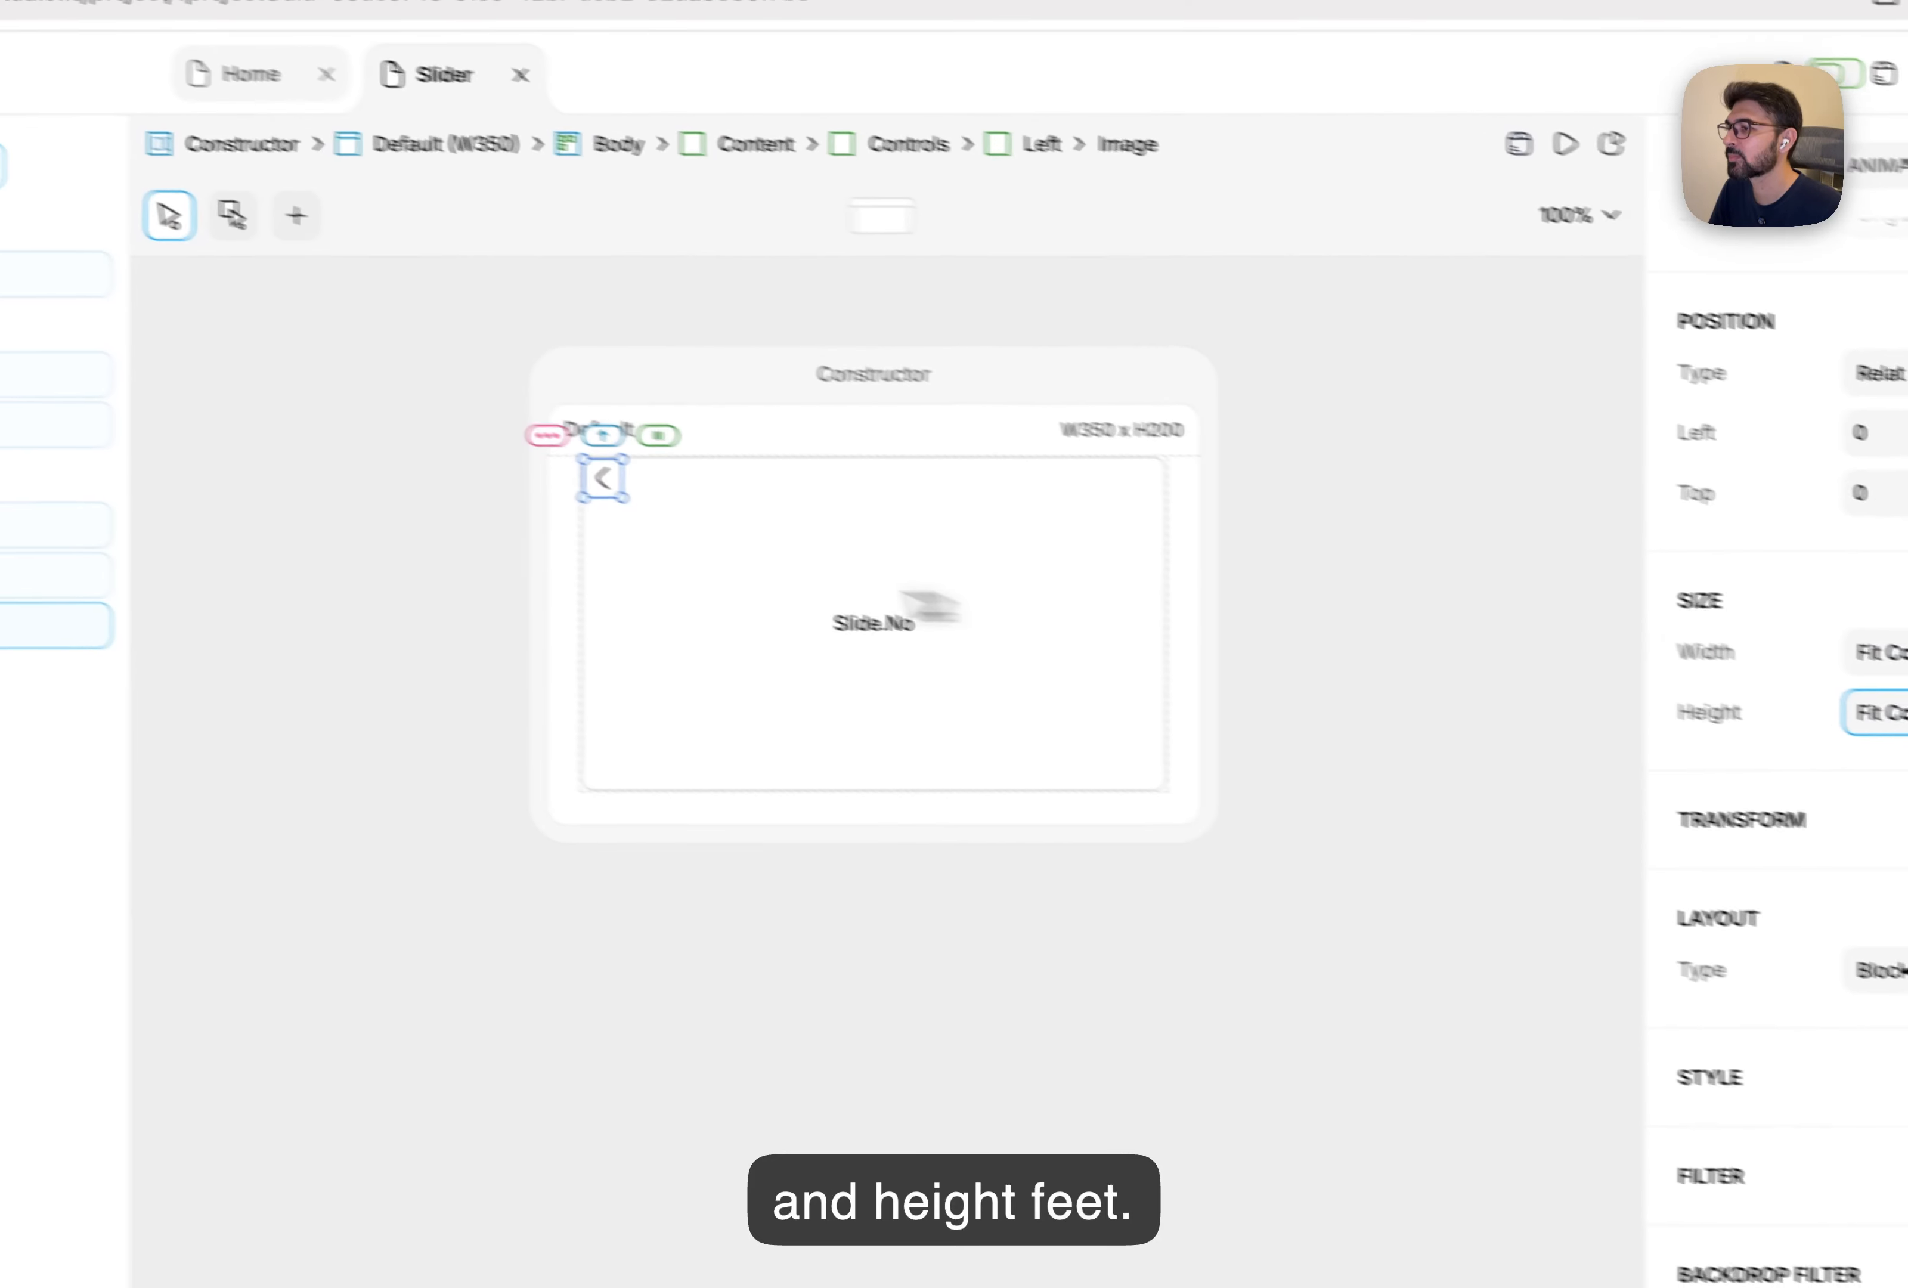
# Lay out the Left box as a row with the arrow vertically centred.
pyautogui.click(617, 600)
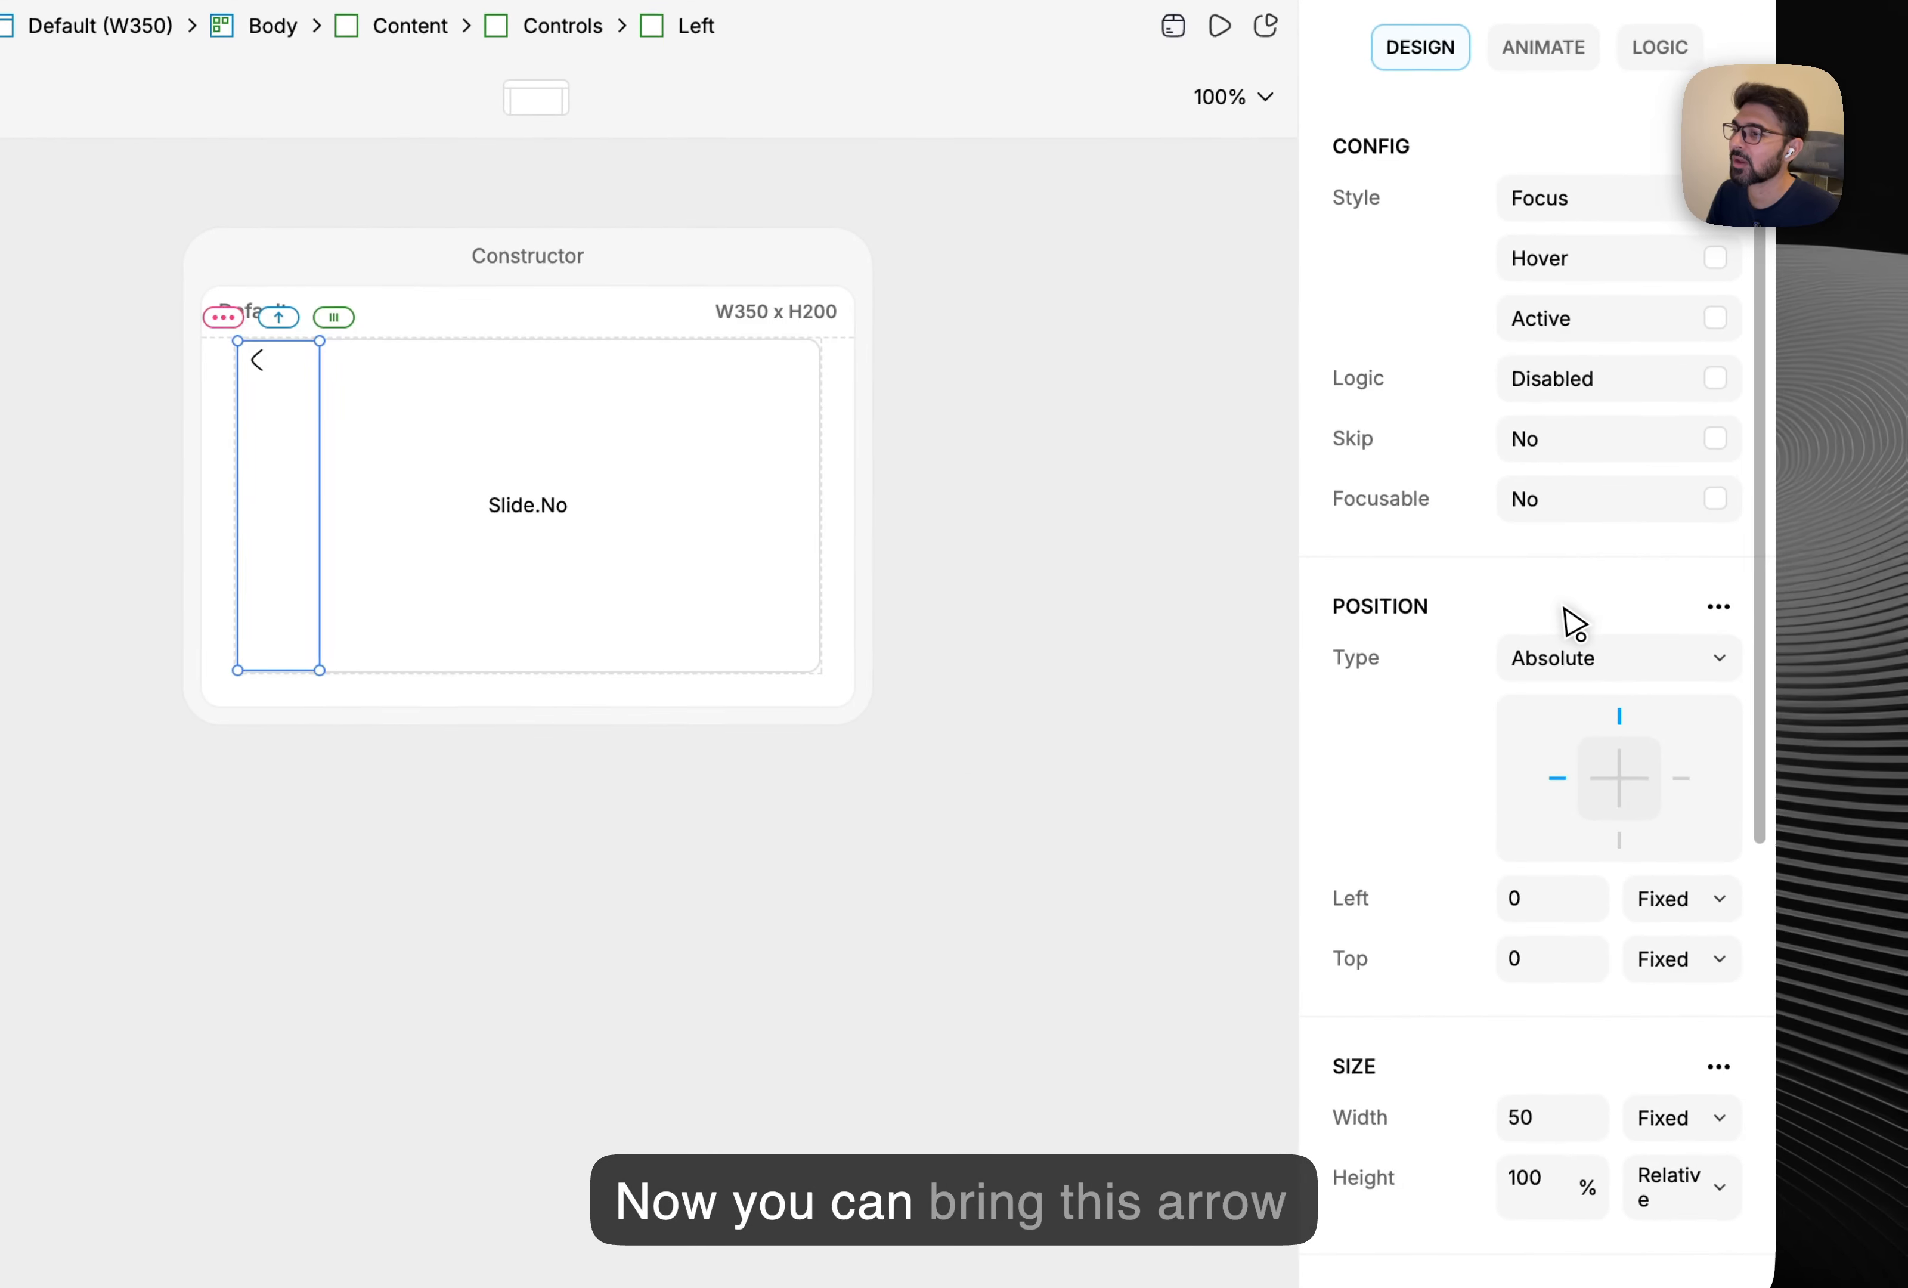
pyautogui.scroll(-5, 1584, 616)
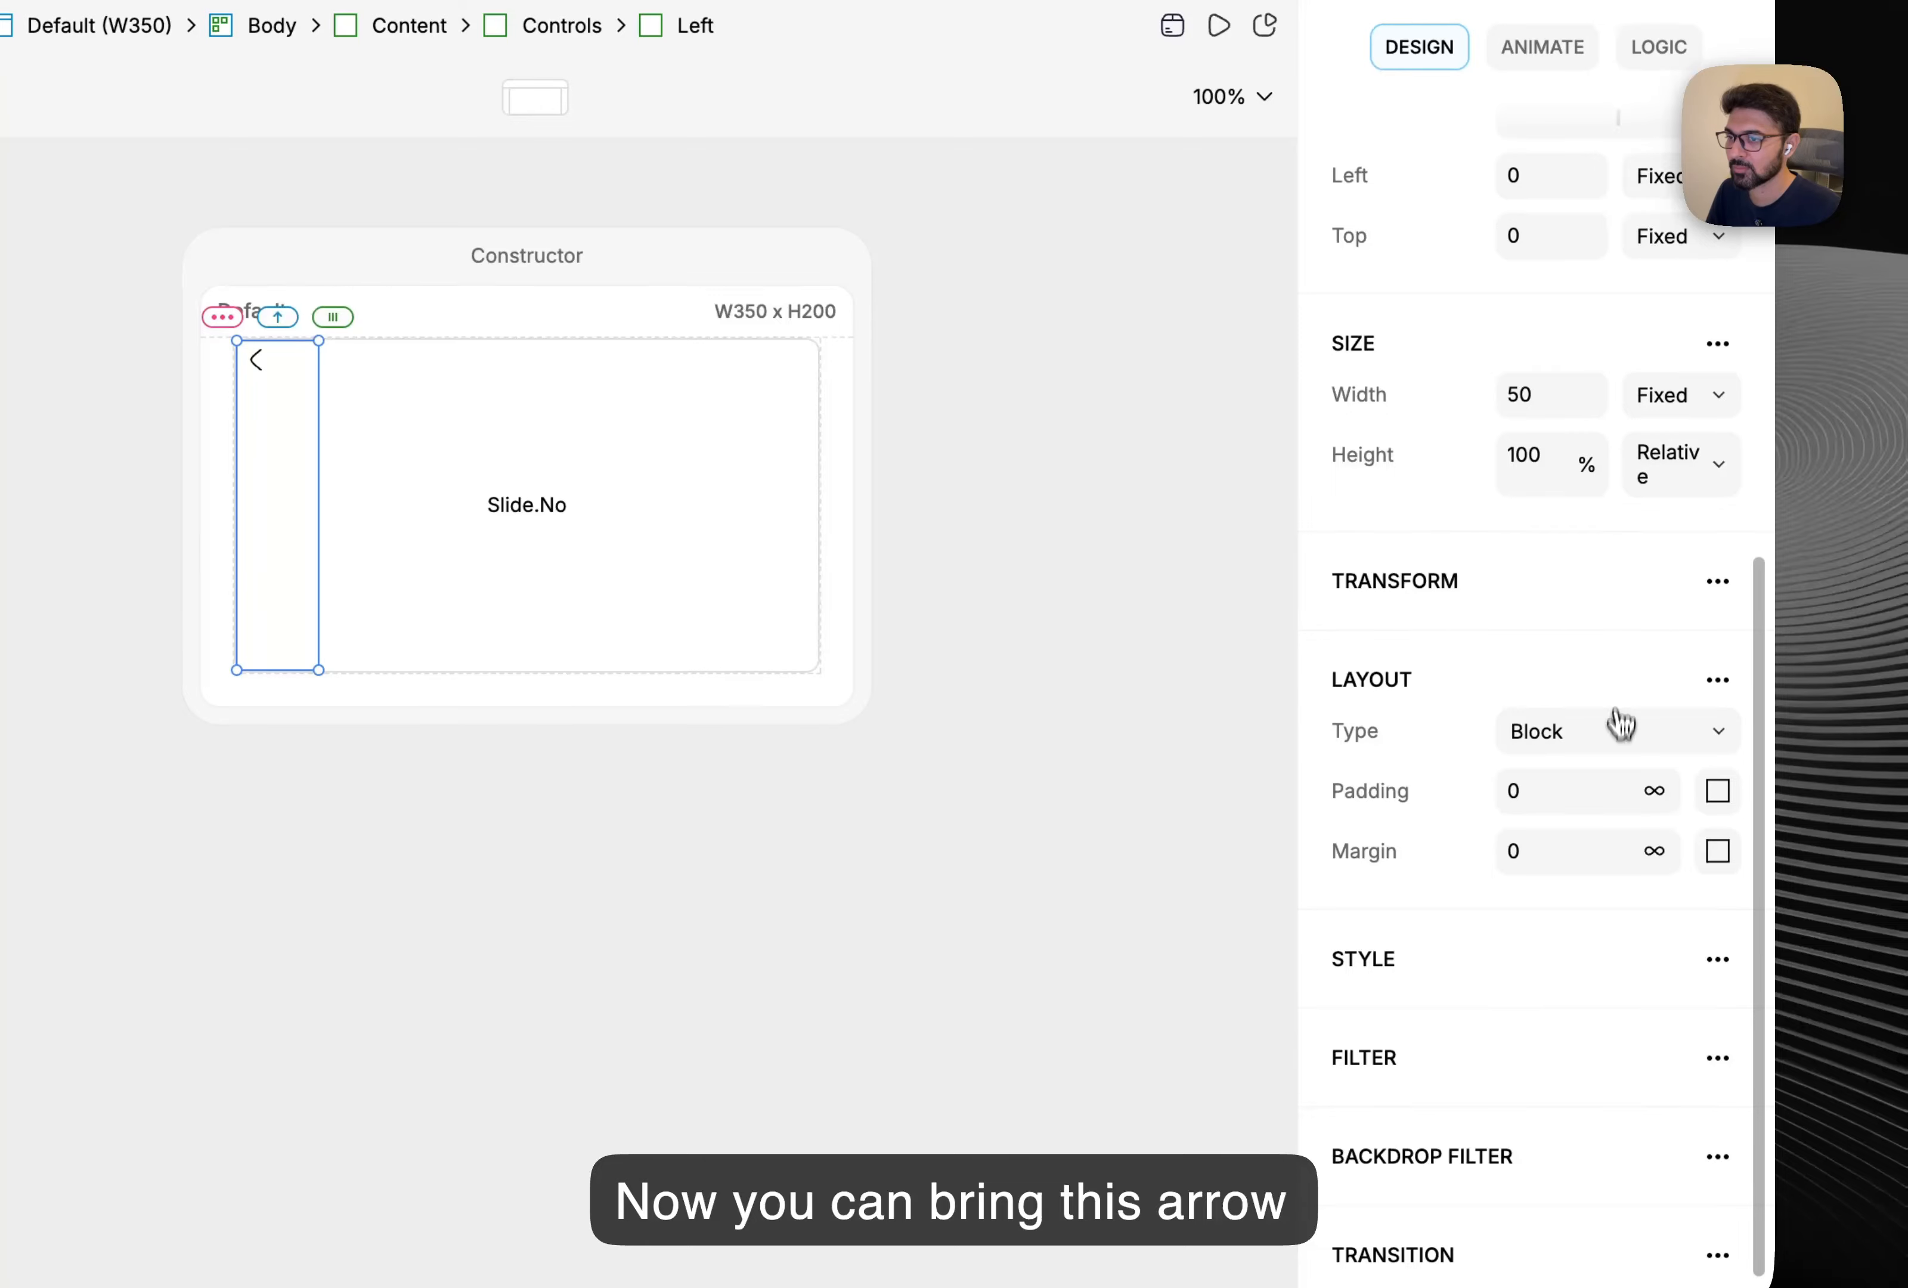
pyautogui.click(1622, 723)
pyautogui.click(1568, 845)
pyautogui.press('super+z')
pyautogui.click(1578, 742)
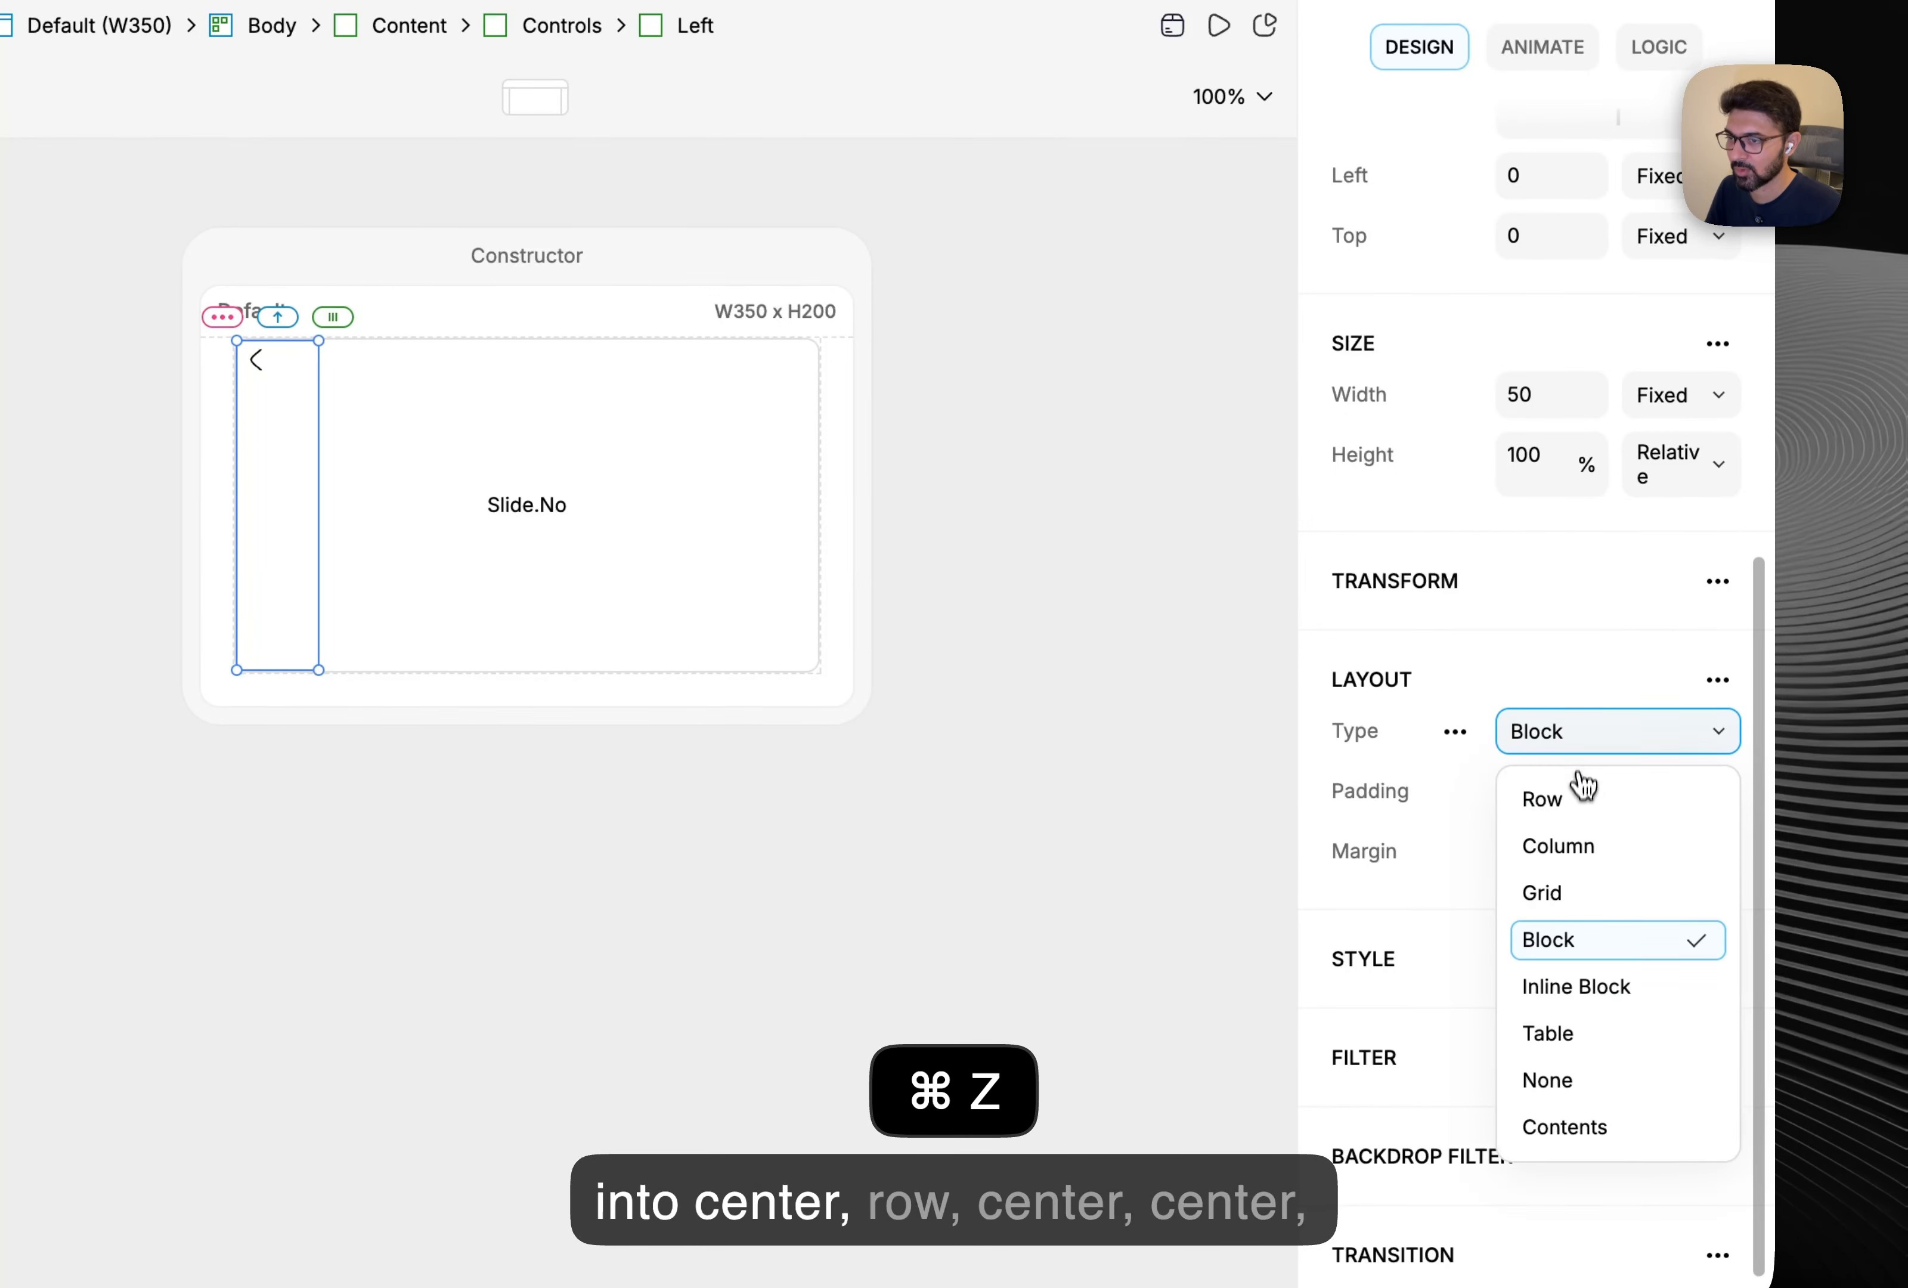
pyautogui.click(1584, 792)
pyautogui.scroll(-2, 1577, 716)
pyautogui.click(1577, 698)
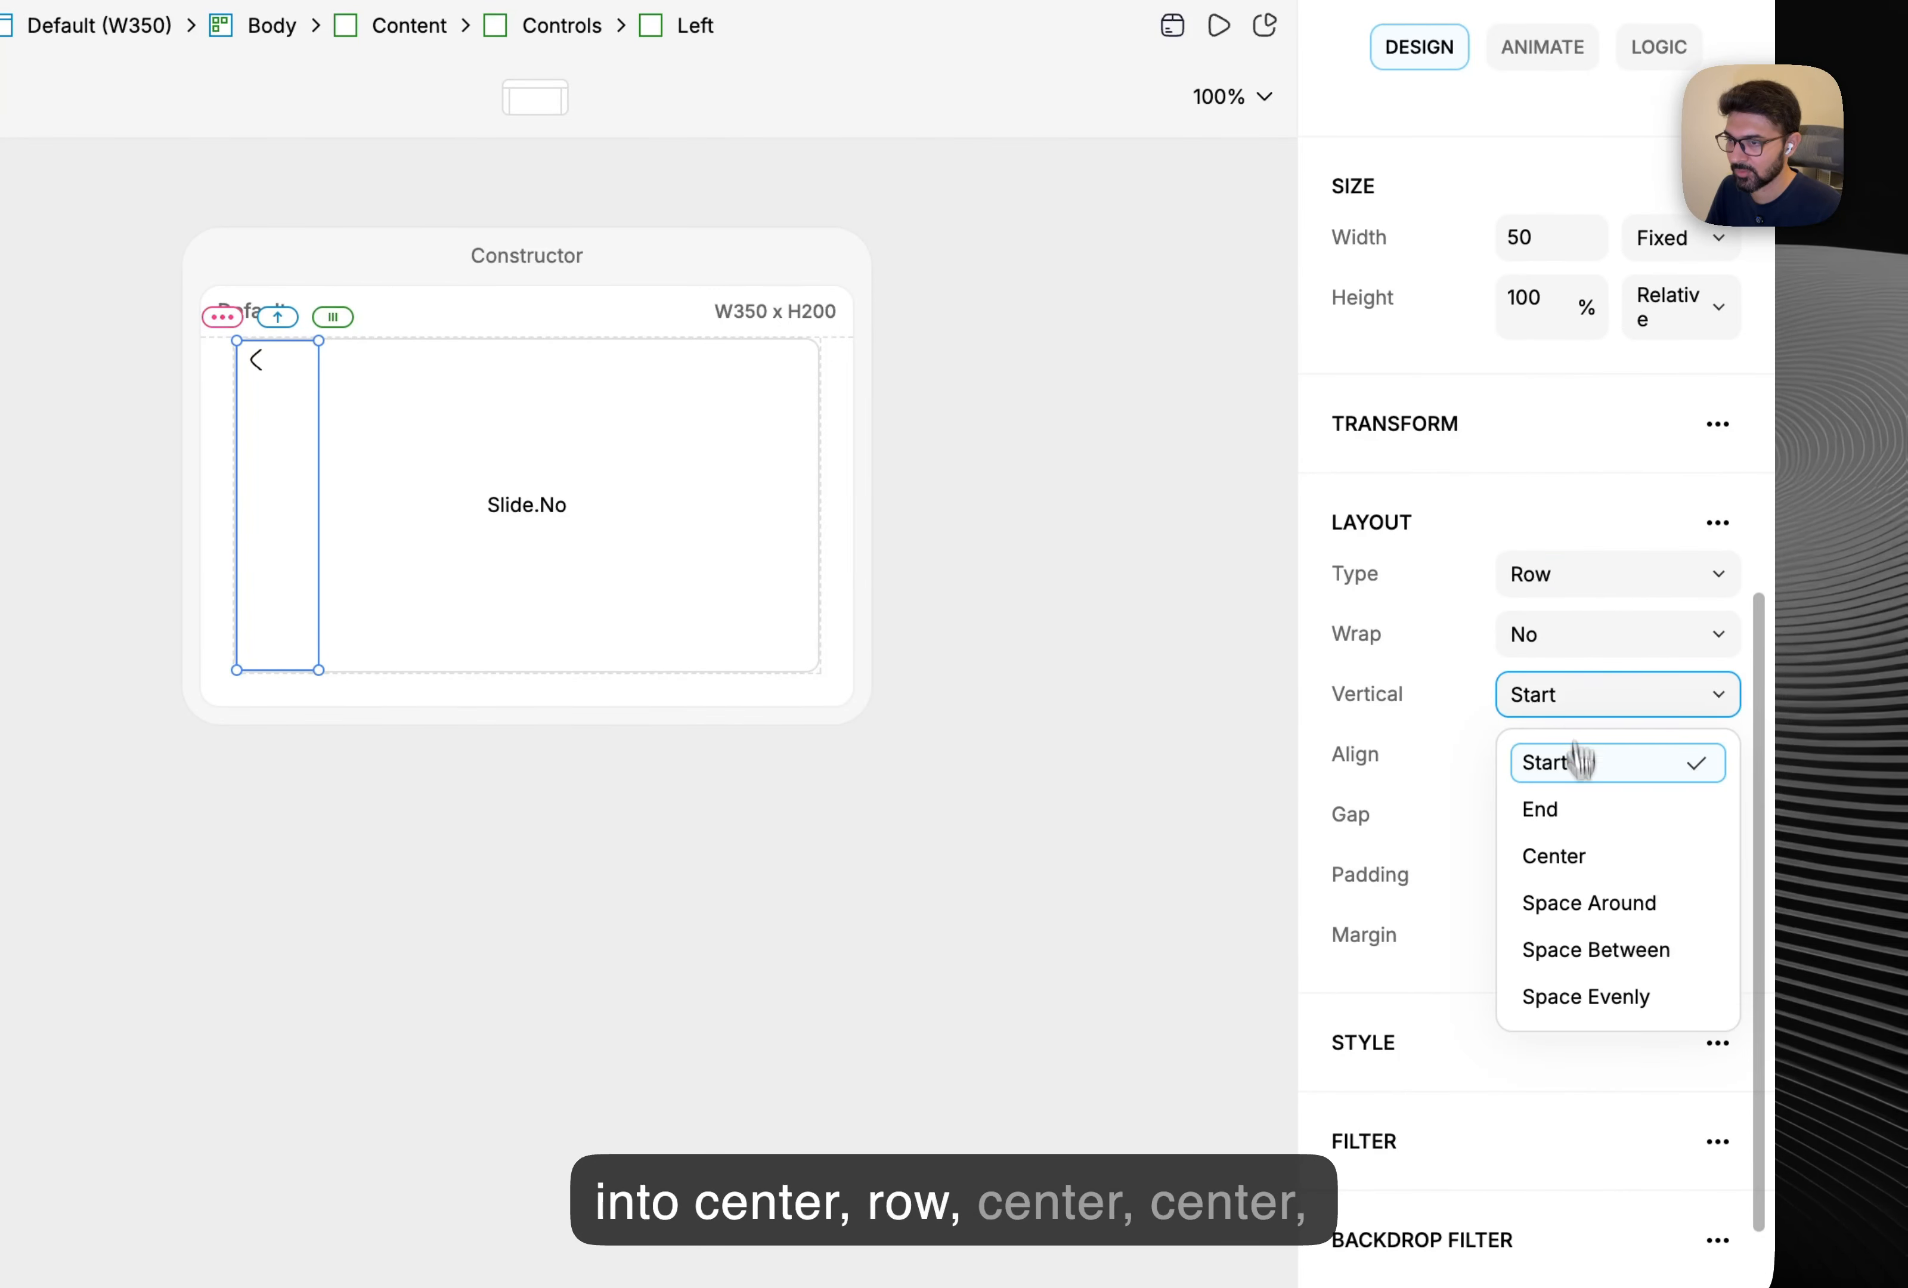
pyautogui.click(1577, 859)
pyautogui.click(1572, 764)
# Centre the arrow horizontally, then duplicate Left into Controls and name the copy Right.
pyautogui.click(1575, 912)
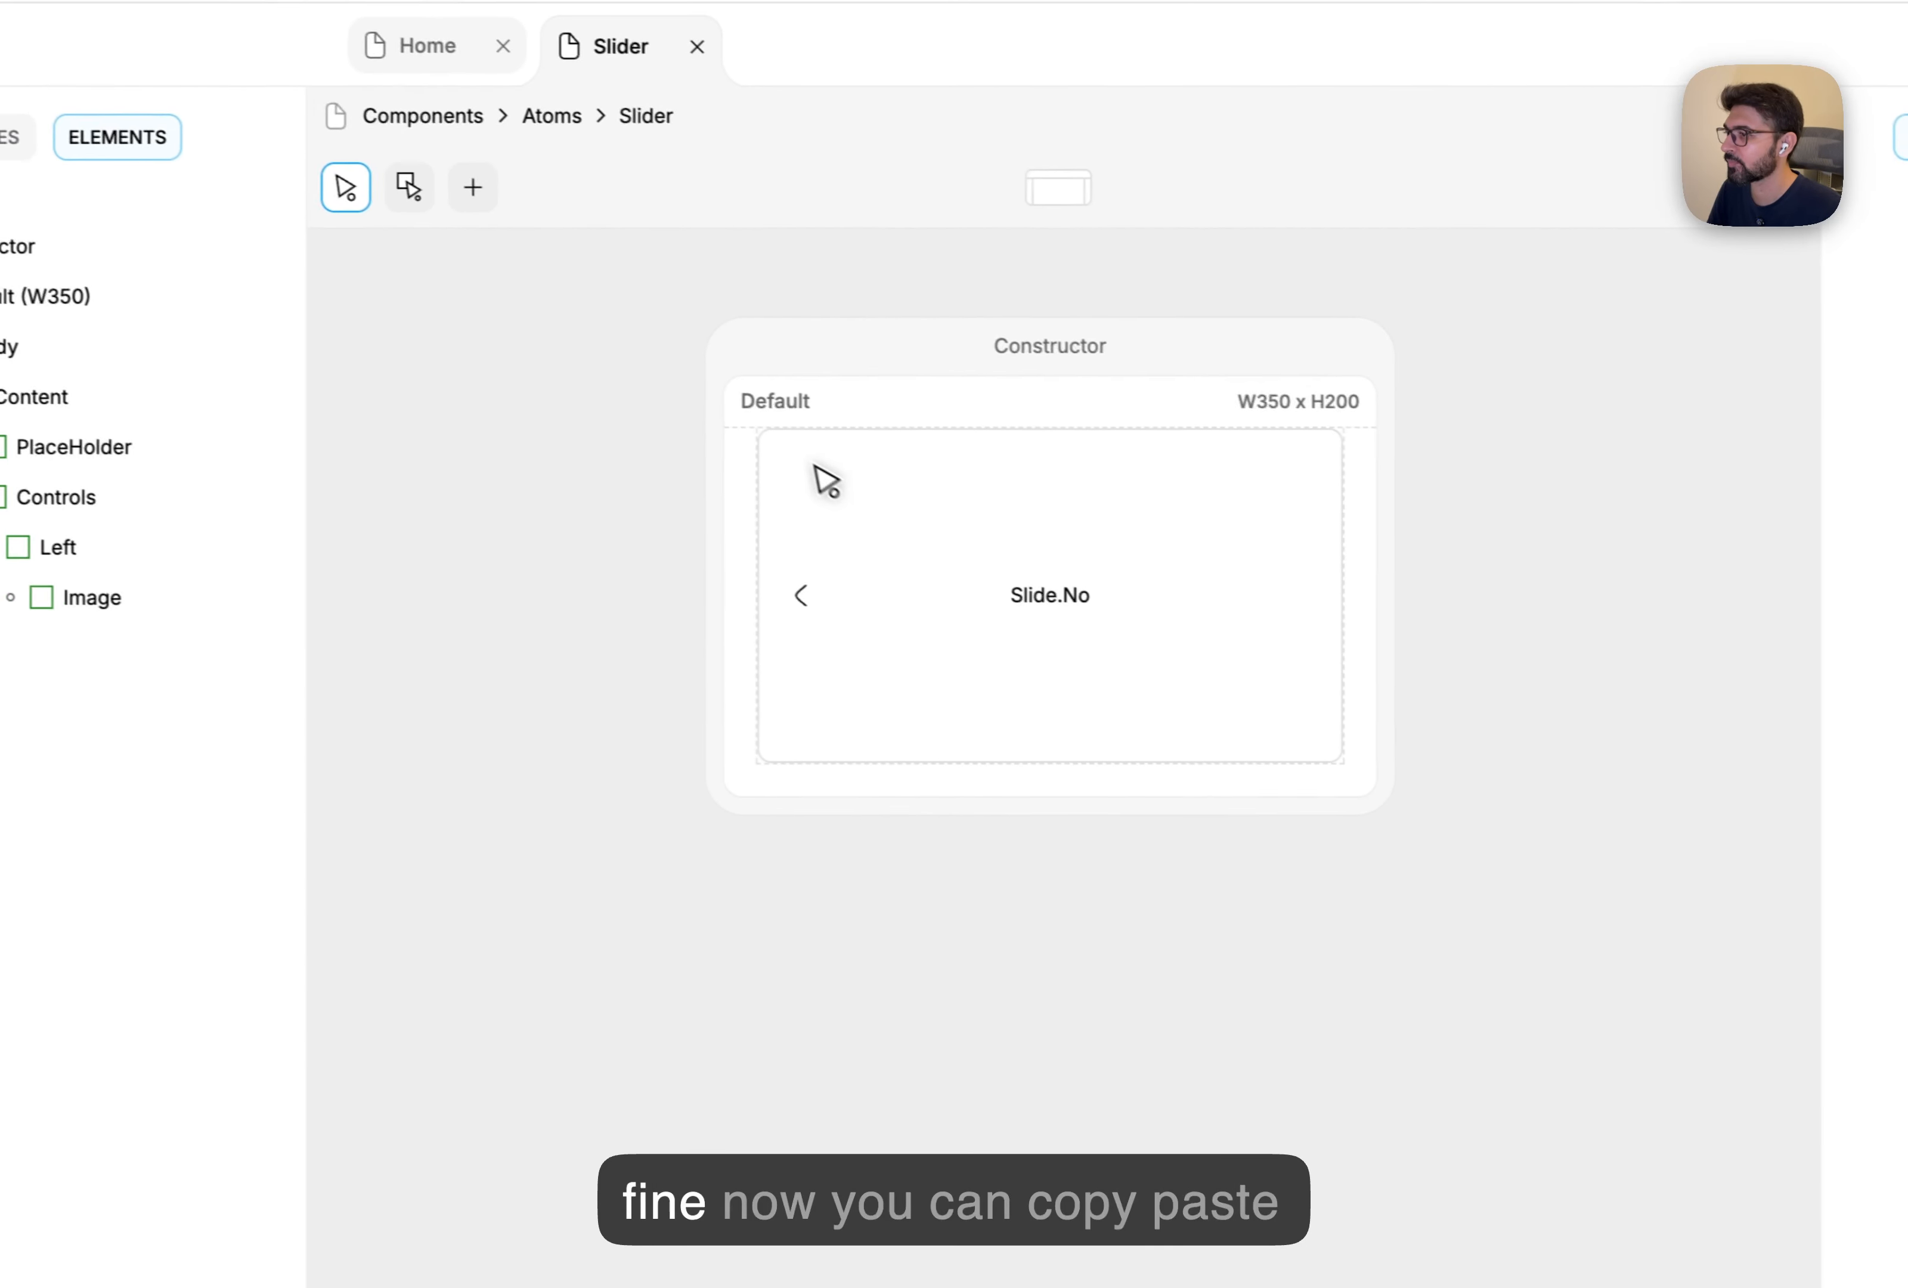
pyautogui.click(338, 380)
pyautogui.press('super+c')
pyautogui.click(404, 540)
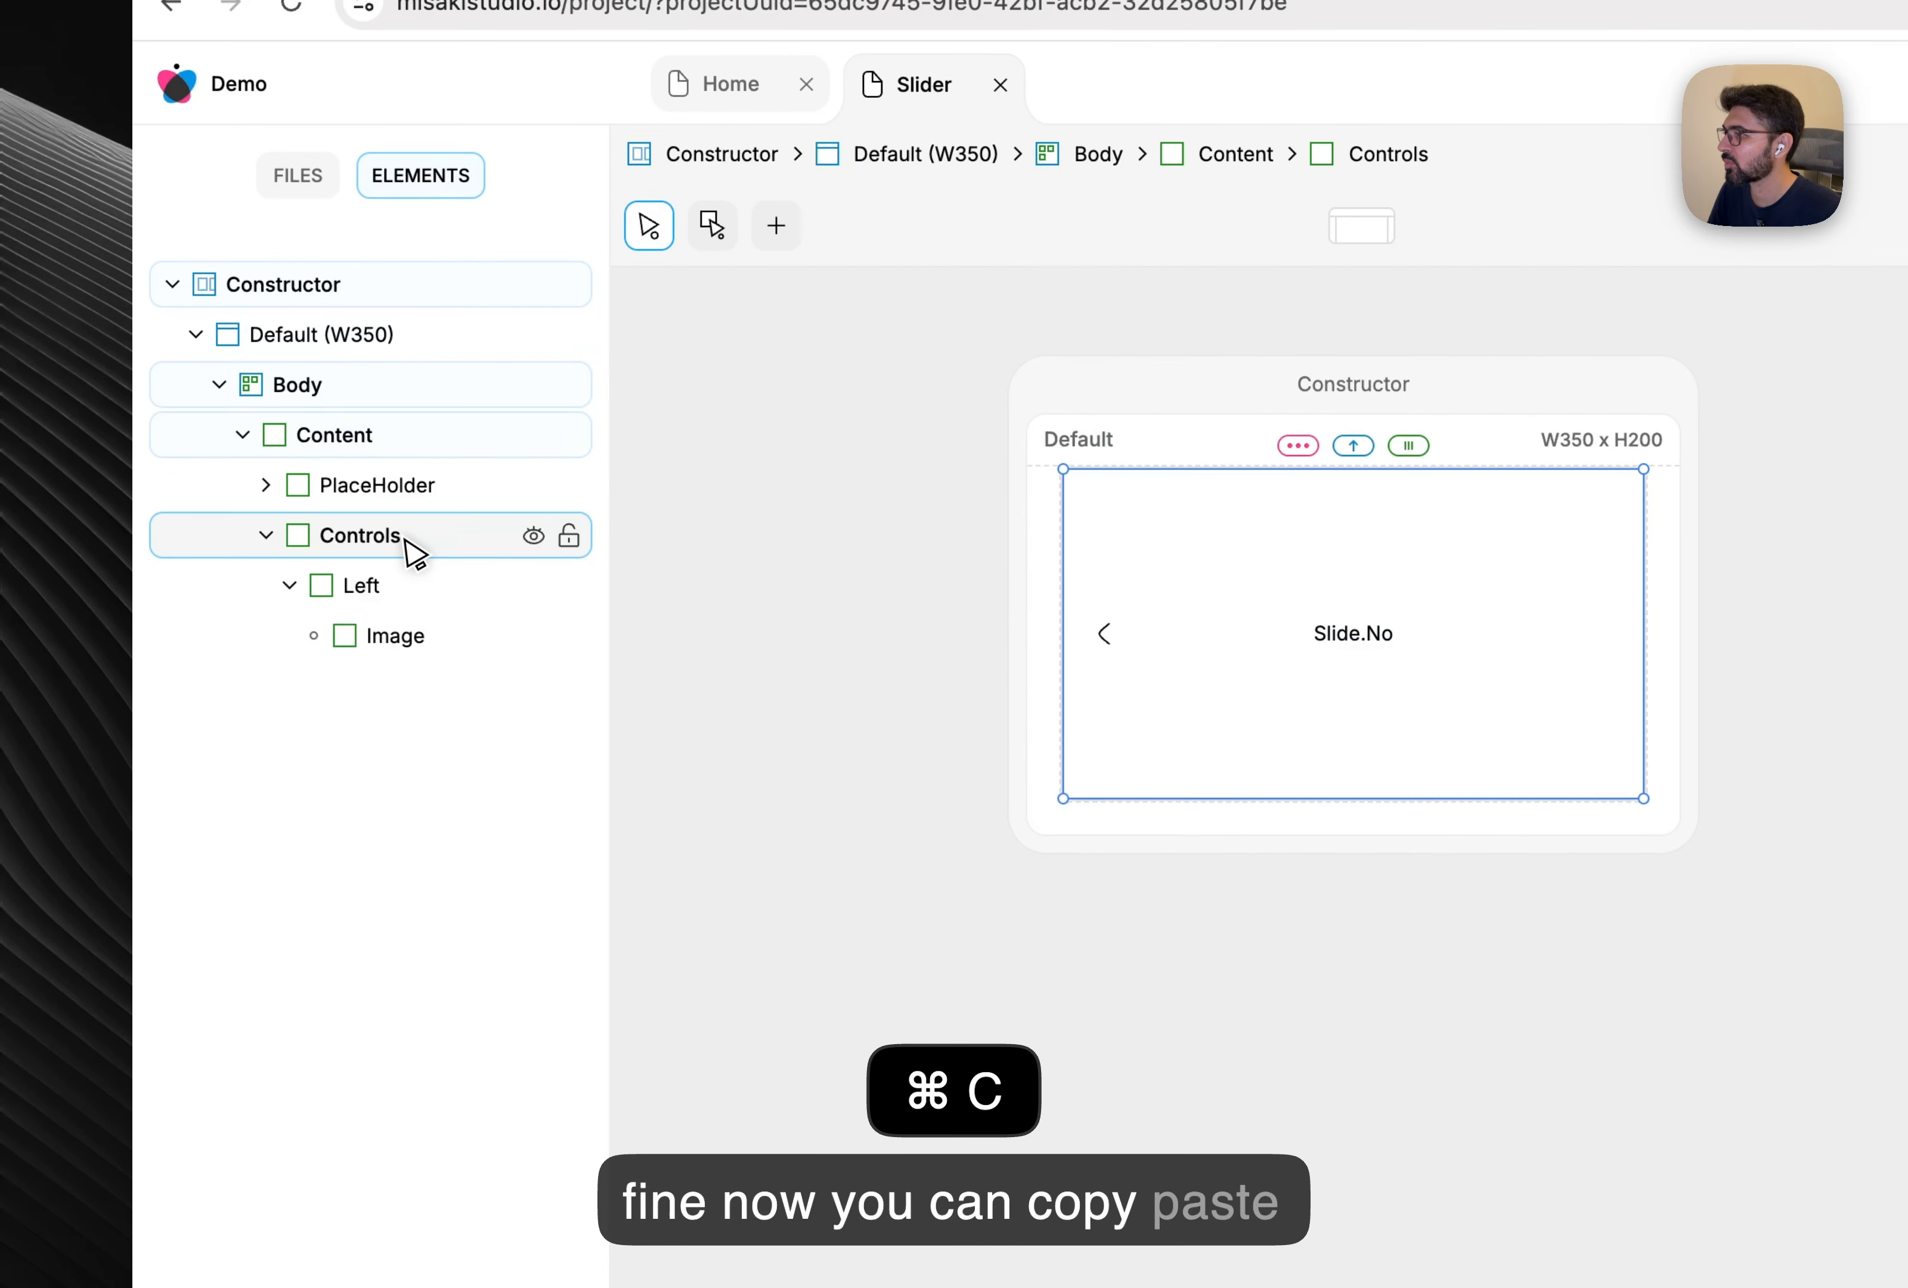
pyautogui.press('super+v')
pyautogui.doubleClick(366, 687)
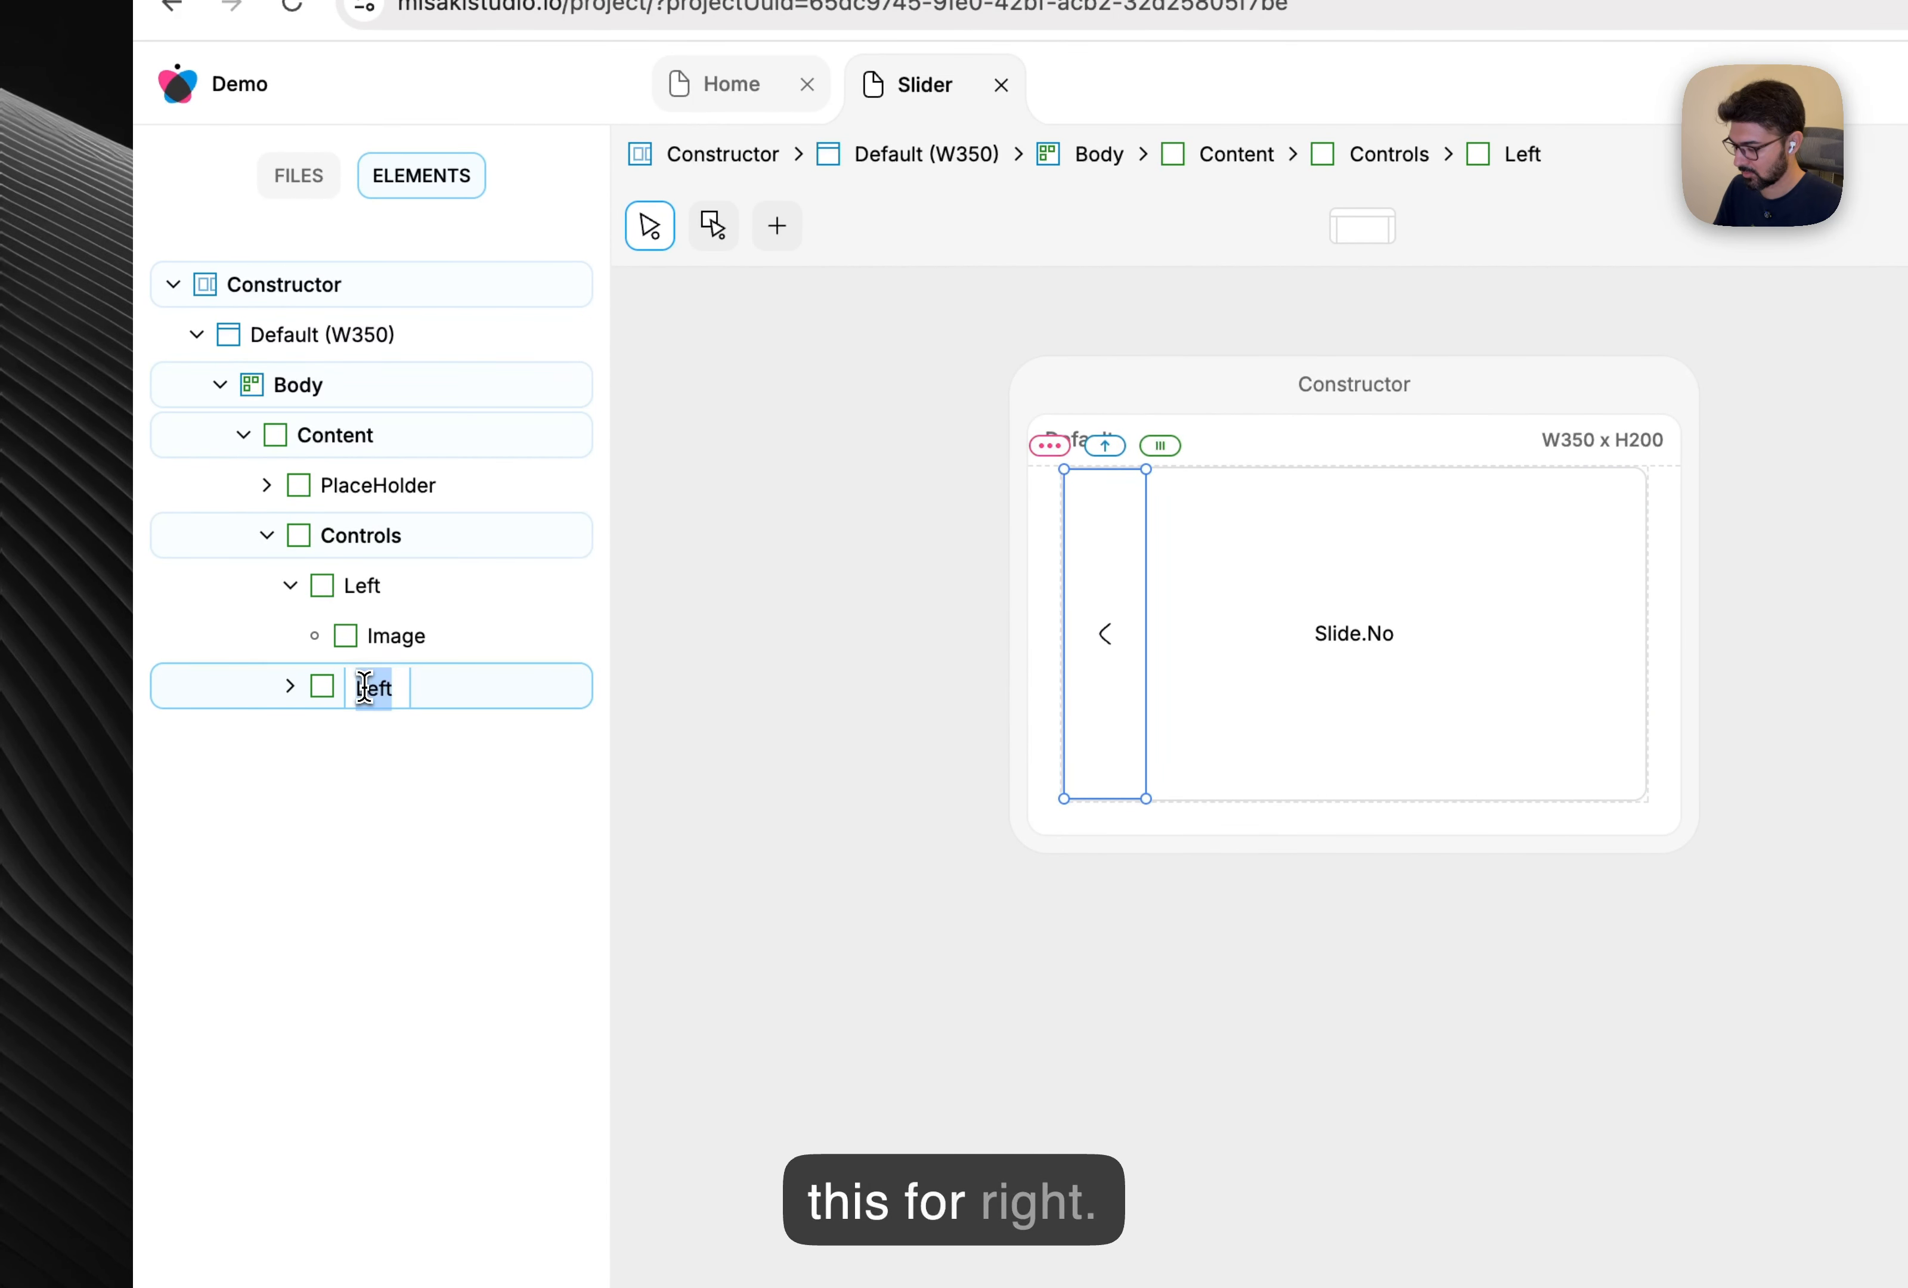
pyautogui.write('Right')
pyautogui.press('Return')
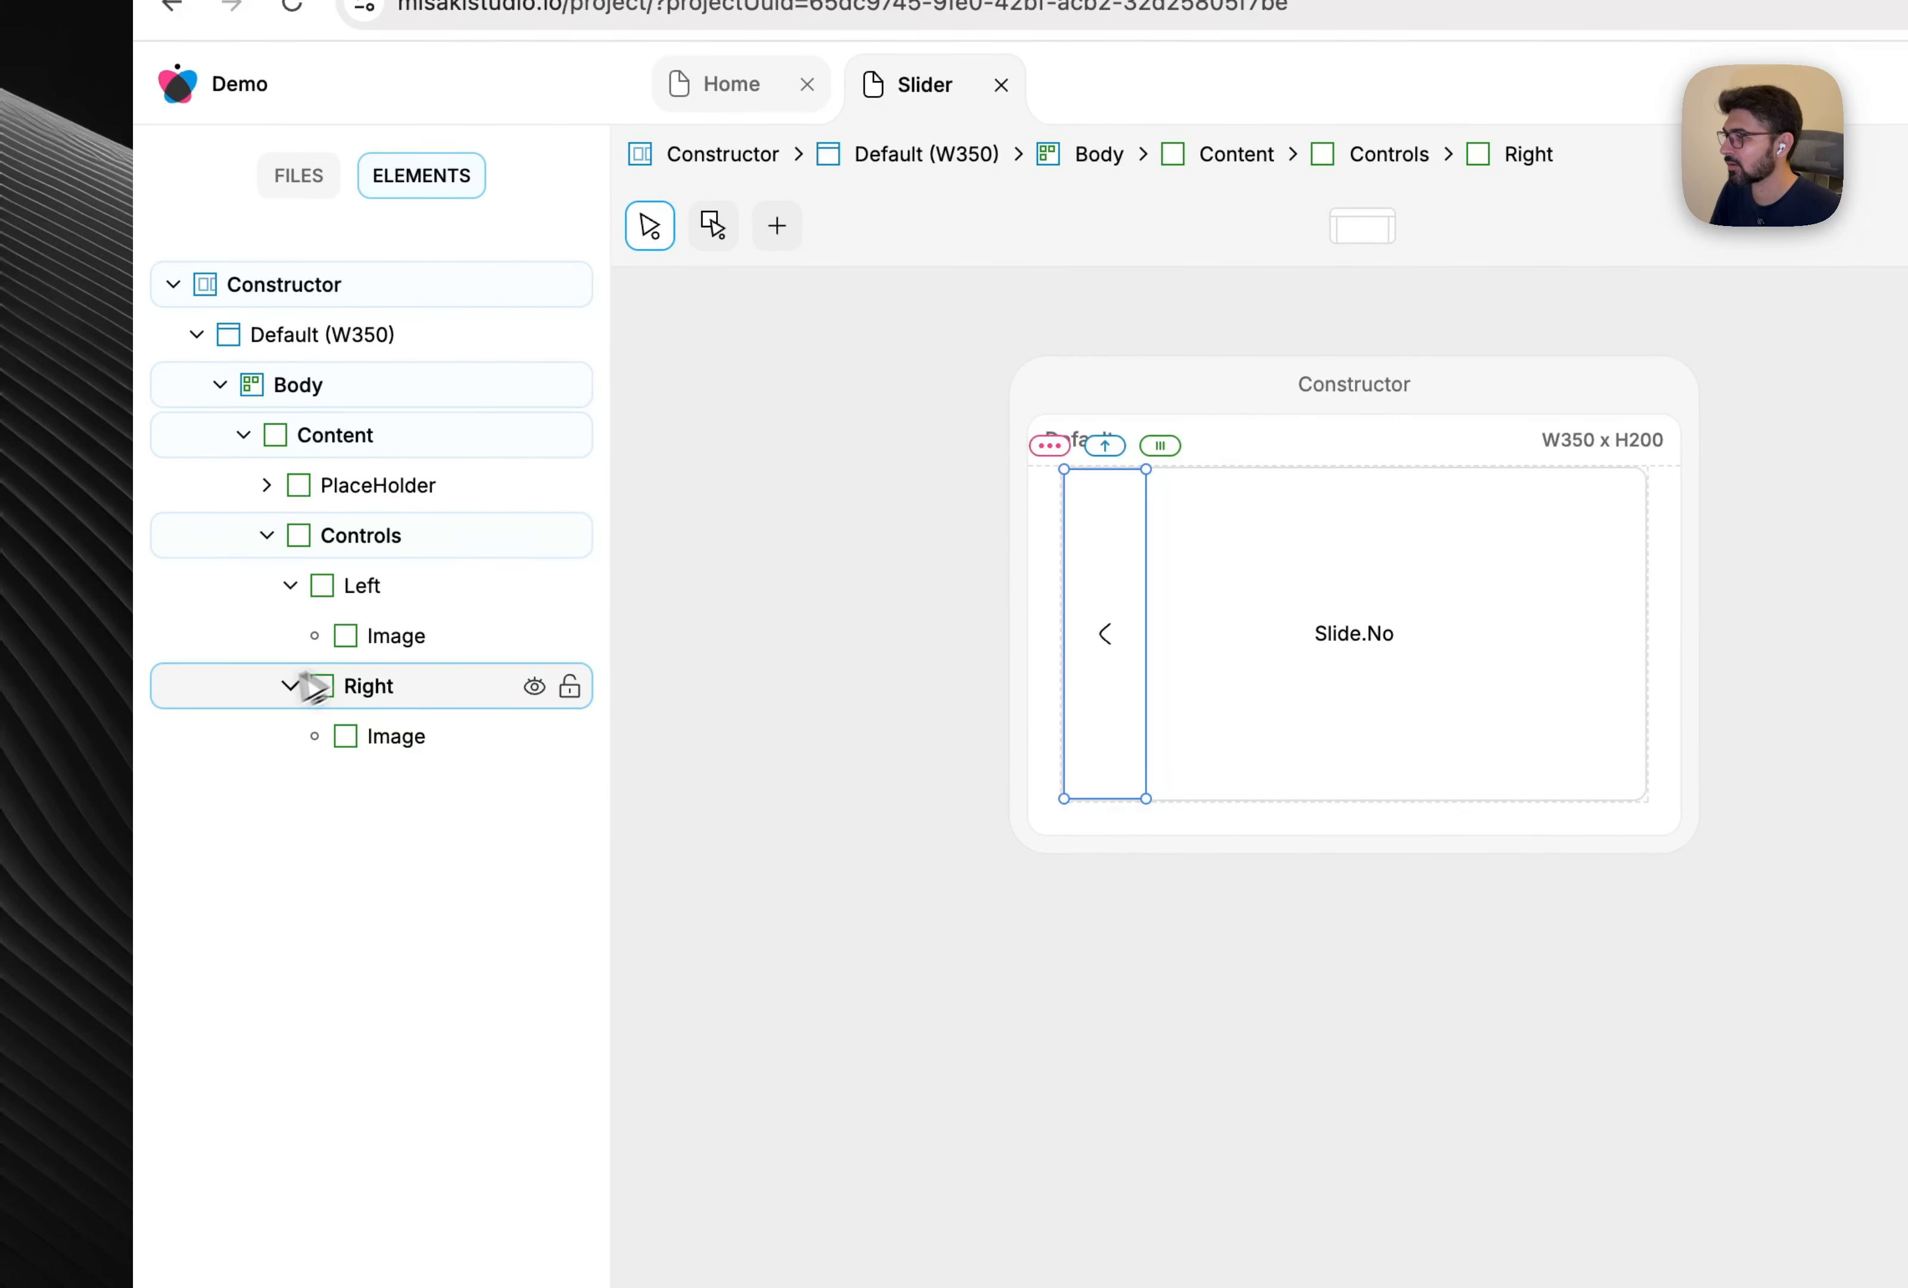
# Rename the left box's image to Arrow.
pyautogui.click(393, 637)
pyautogui.doubleClick(393, 639)
pyautogui.press('BackSpace')
pyautogui.write('A')
pyautogui.write('rrow')
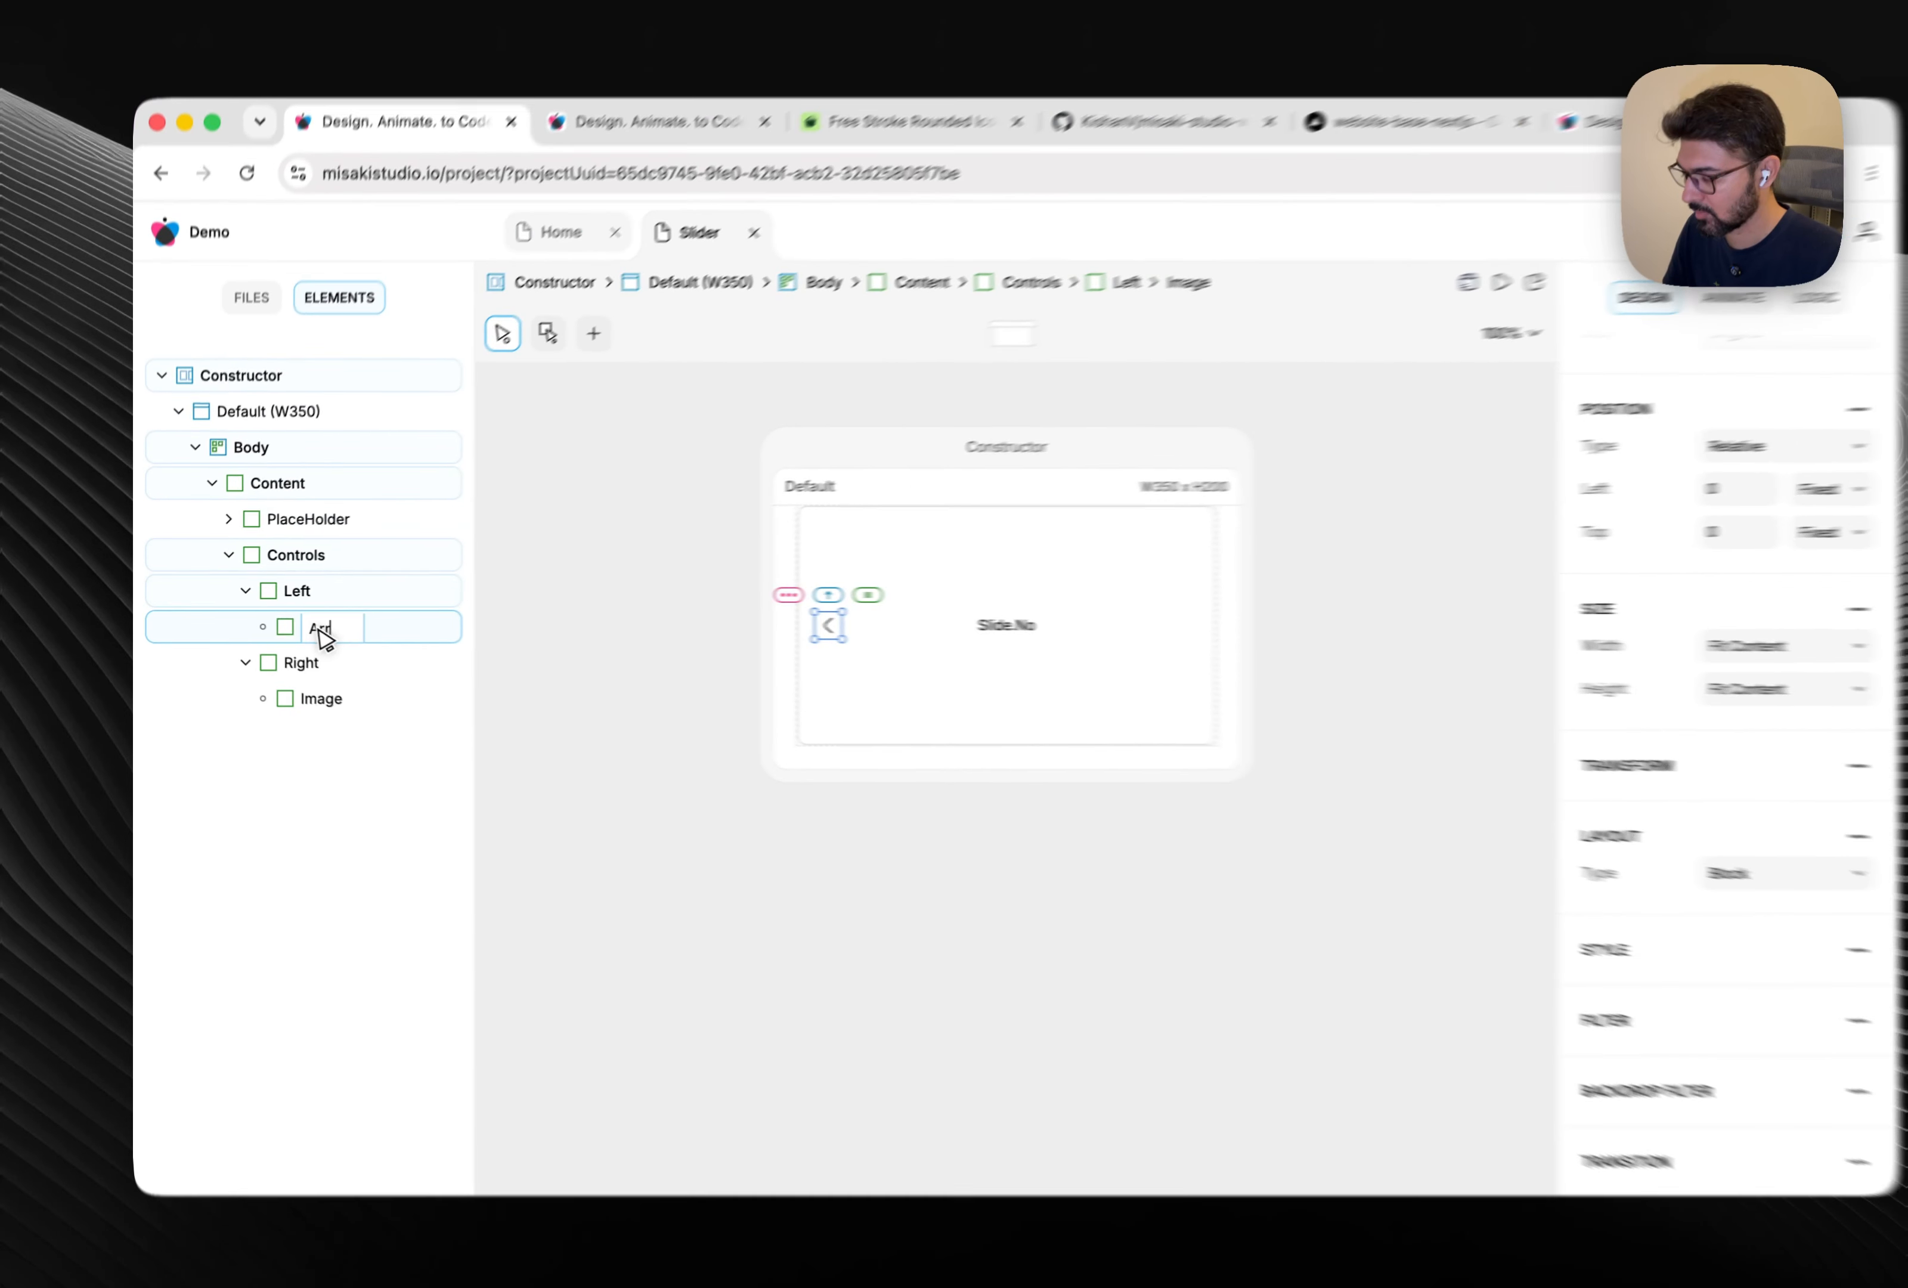
pyautogui.press('Return')
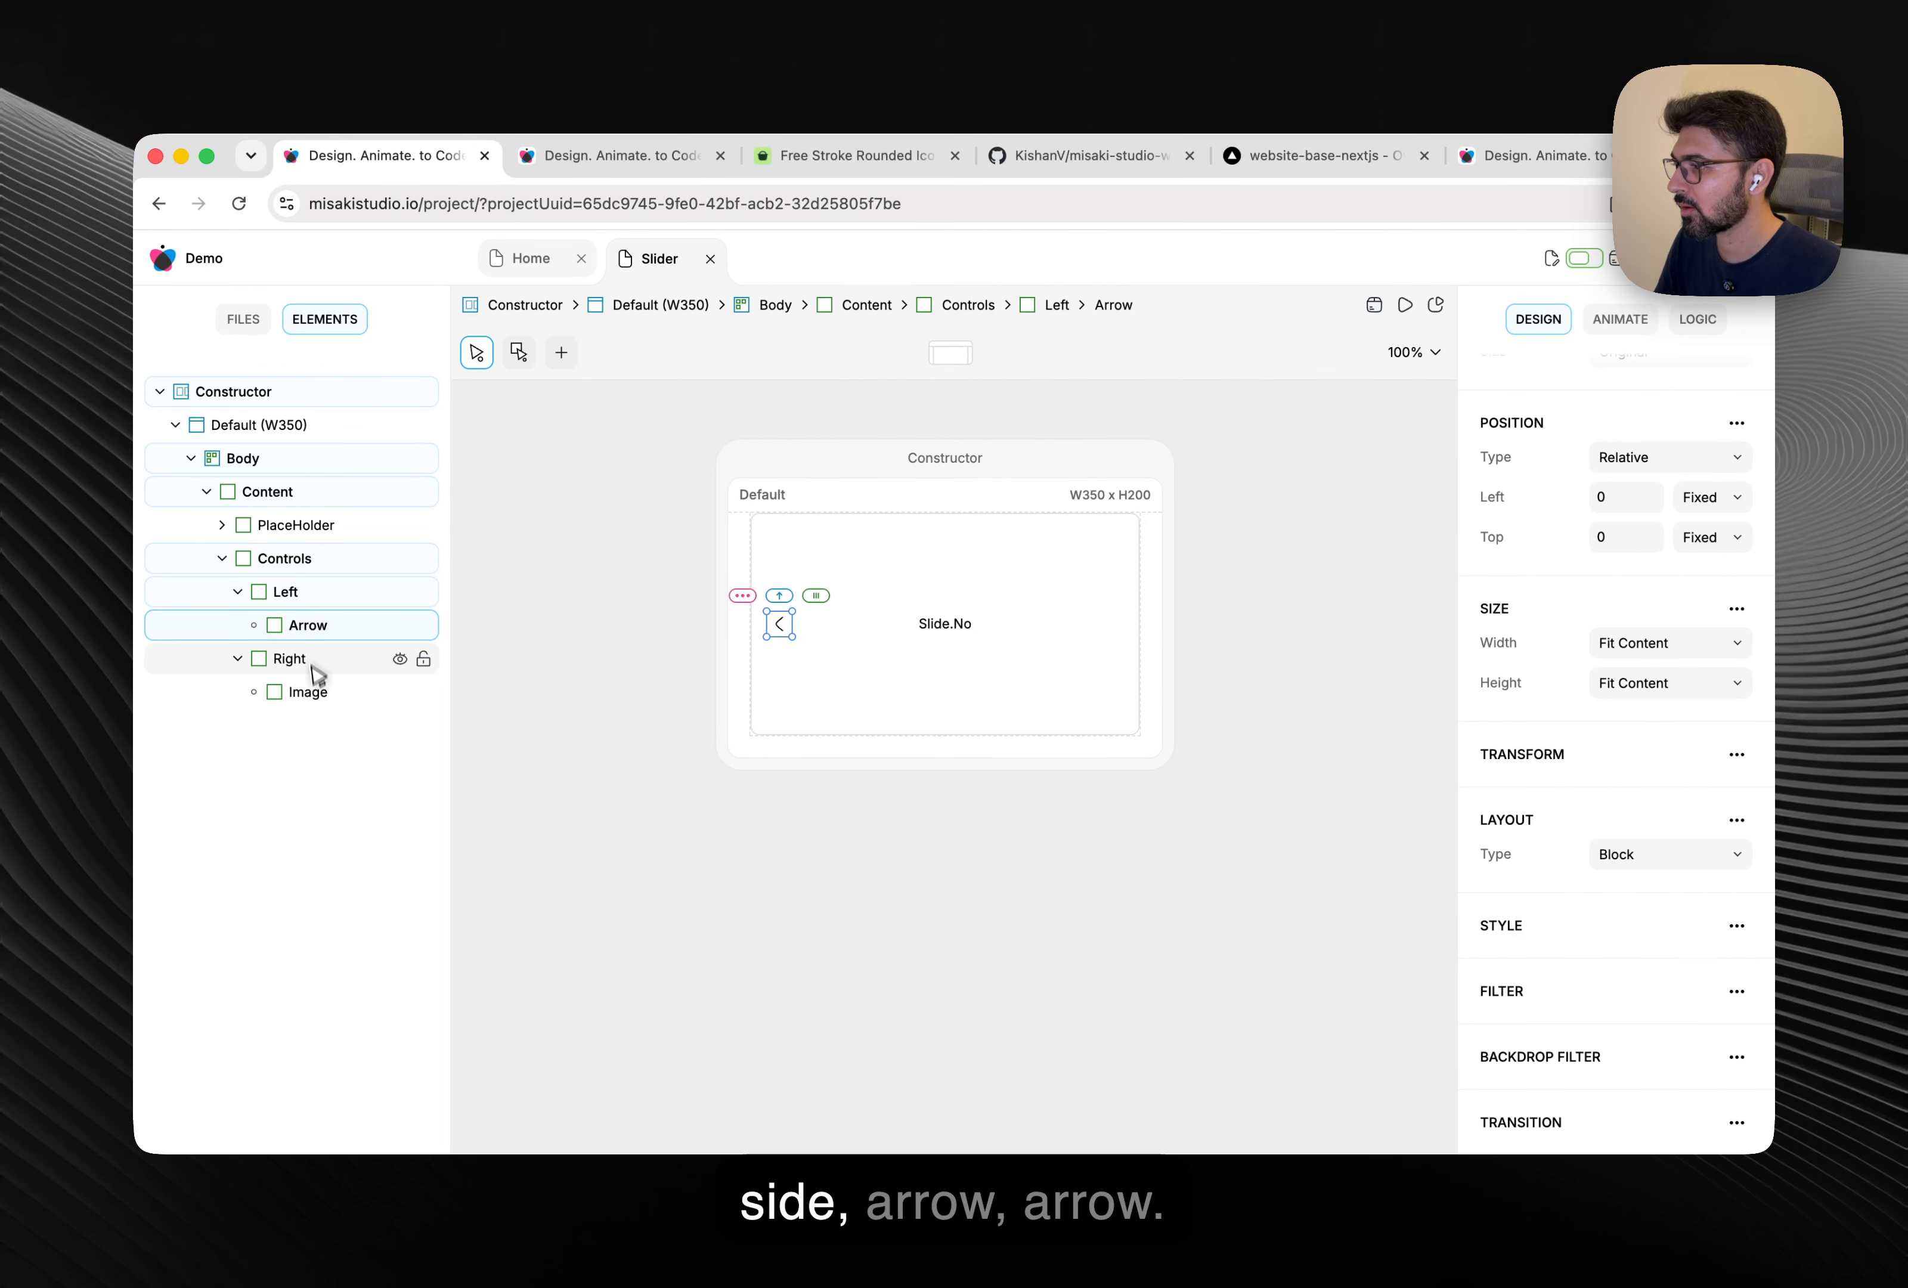
pyautogui.click(314, 694)
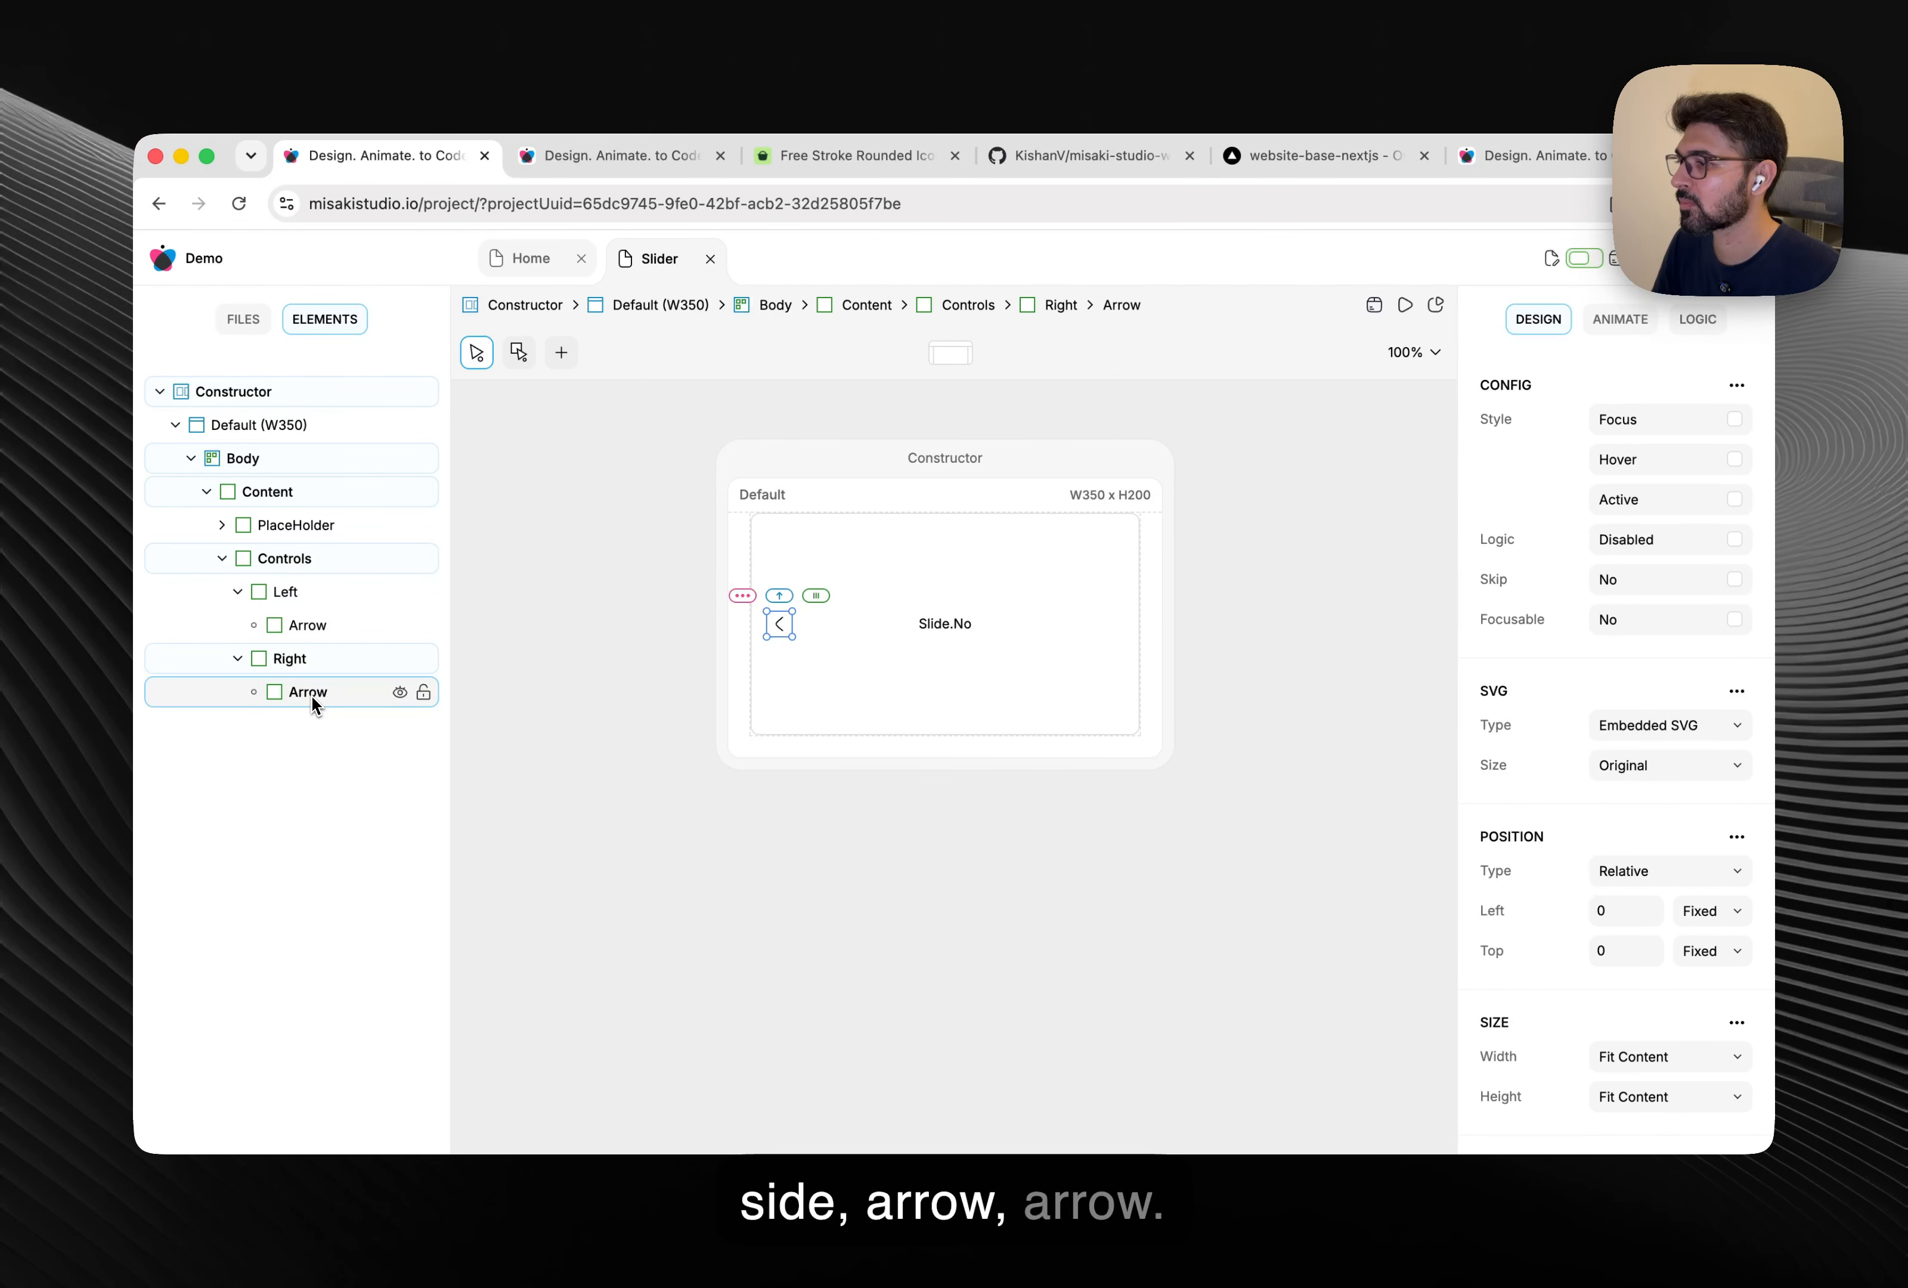
pyautogui.click(285, 659)
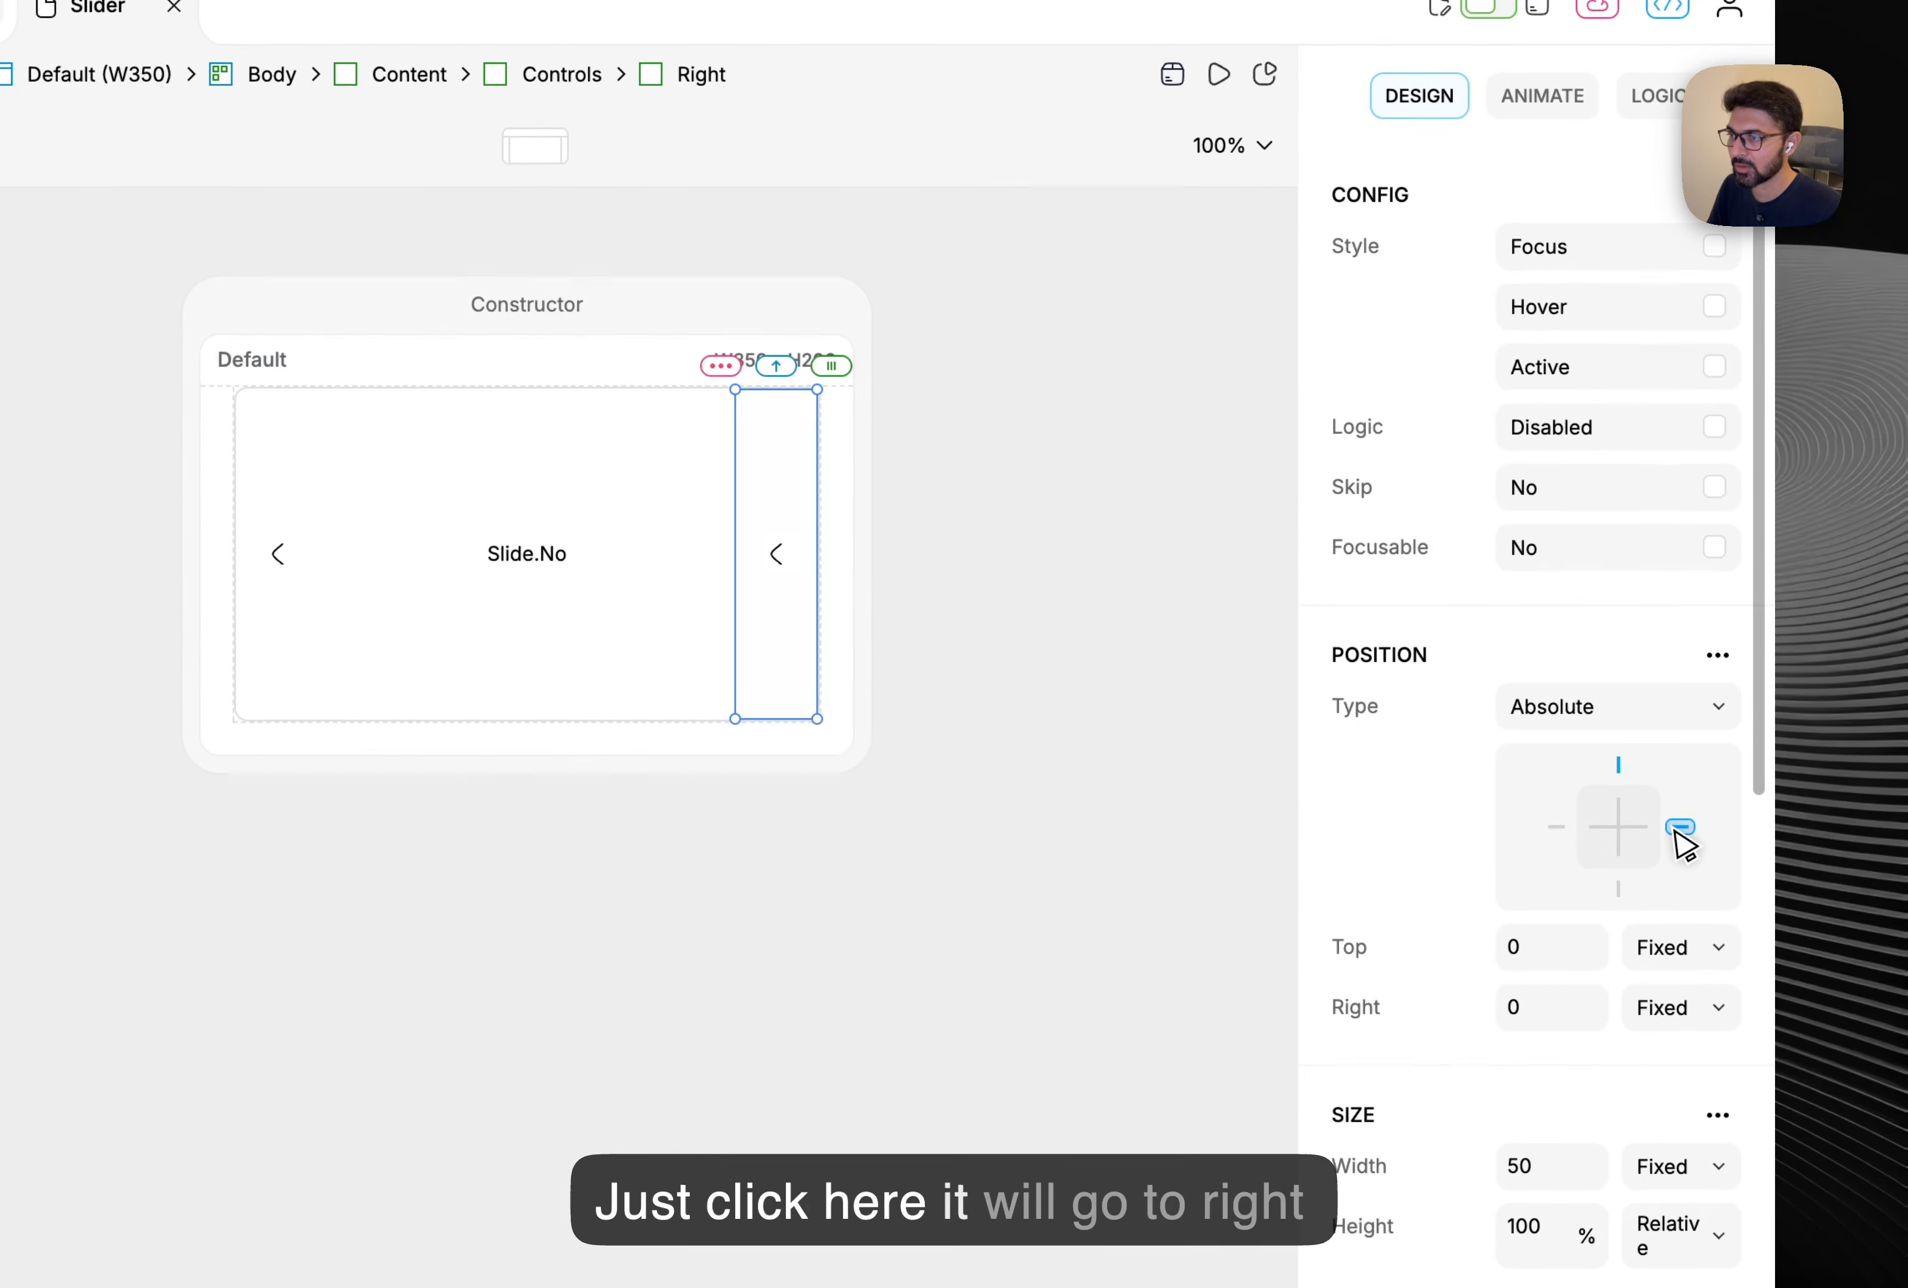
# Add a 180° Rotate transform to the arrow inside Right.
pyautogui.click(777, 557)
pyautogui.scroll(-6, 1492, 812)
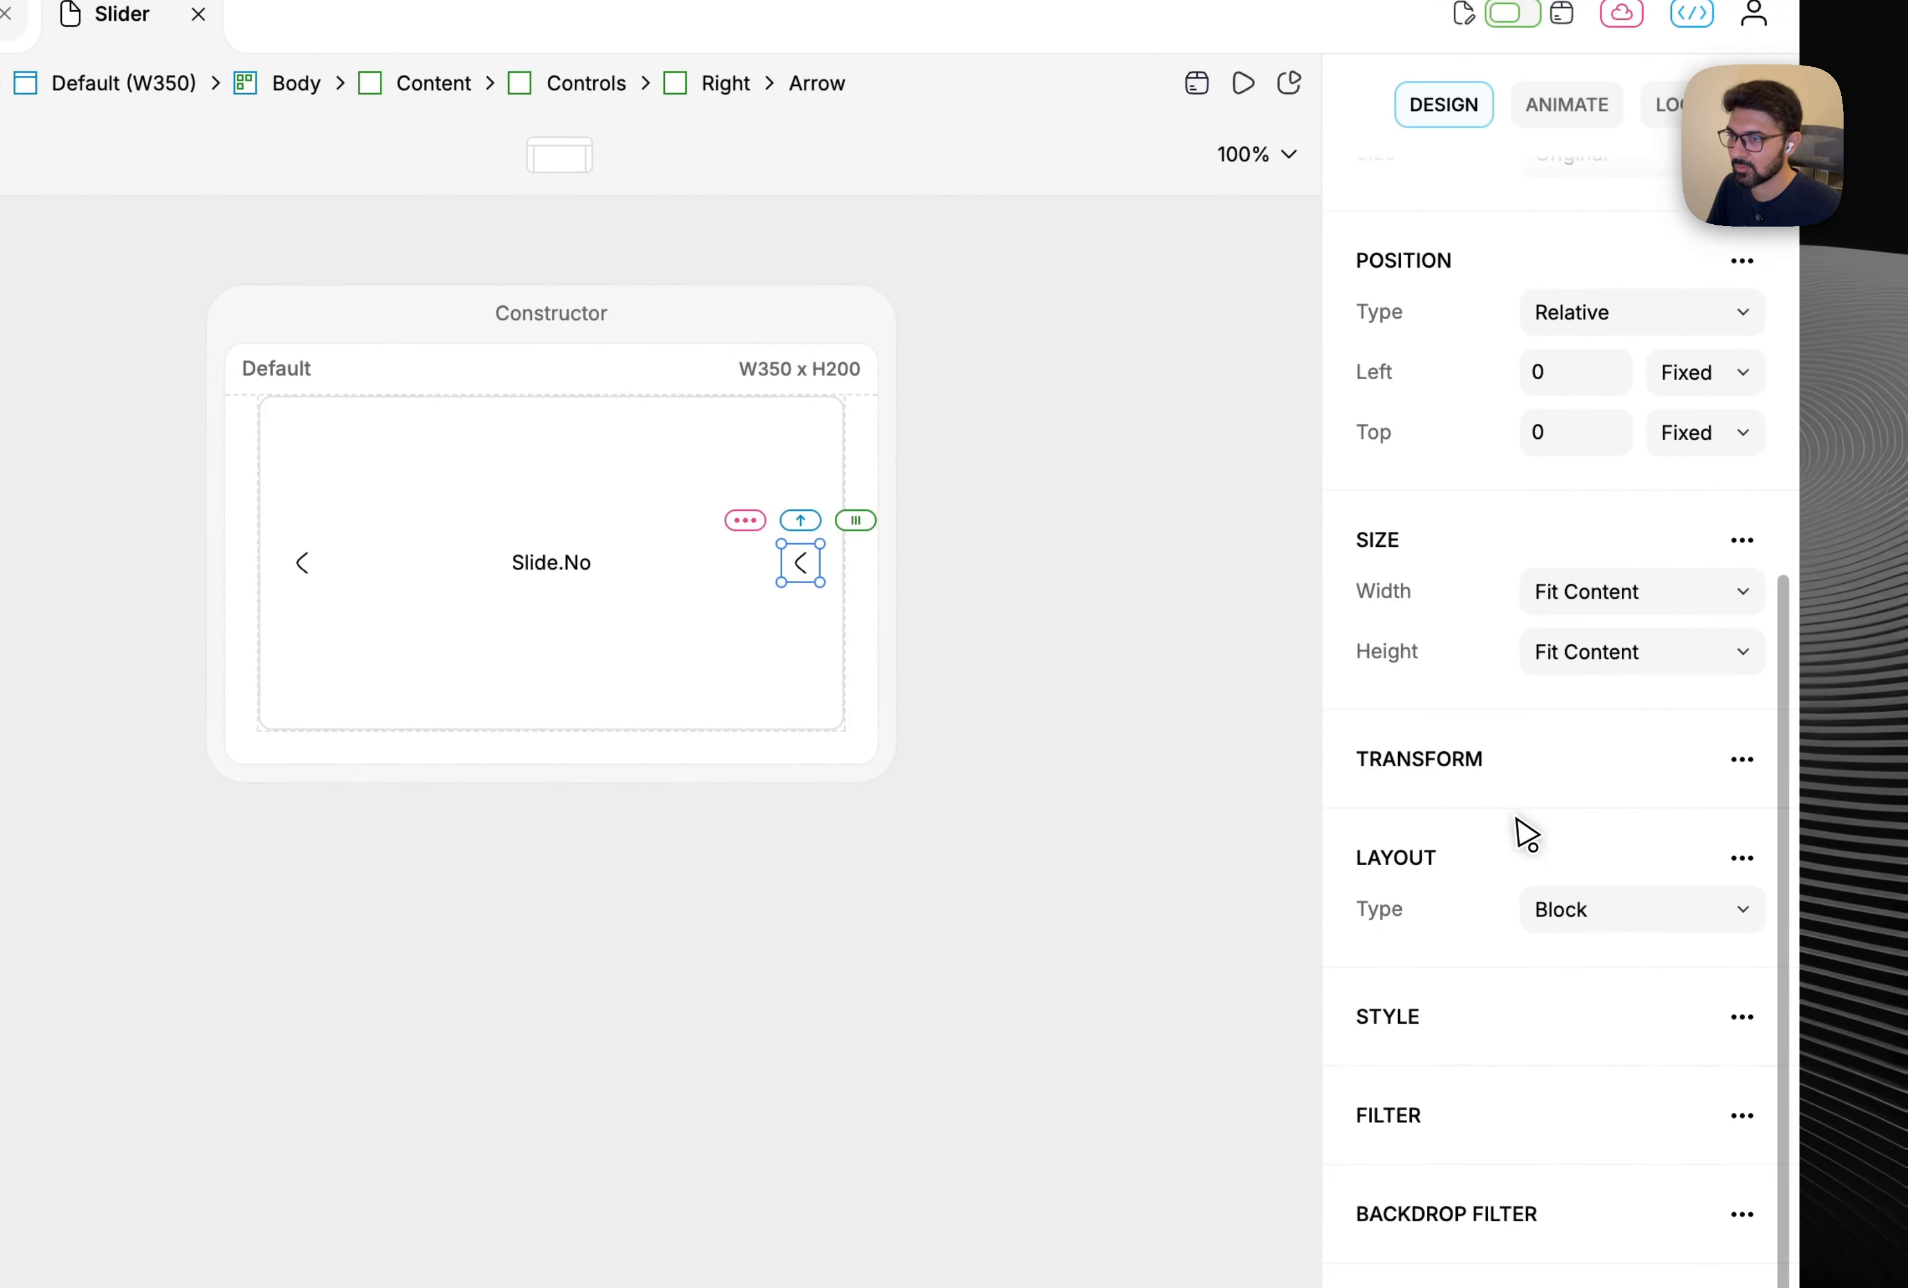
pyautogui.click(1718, 703)
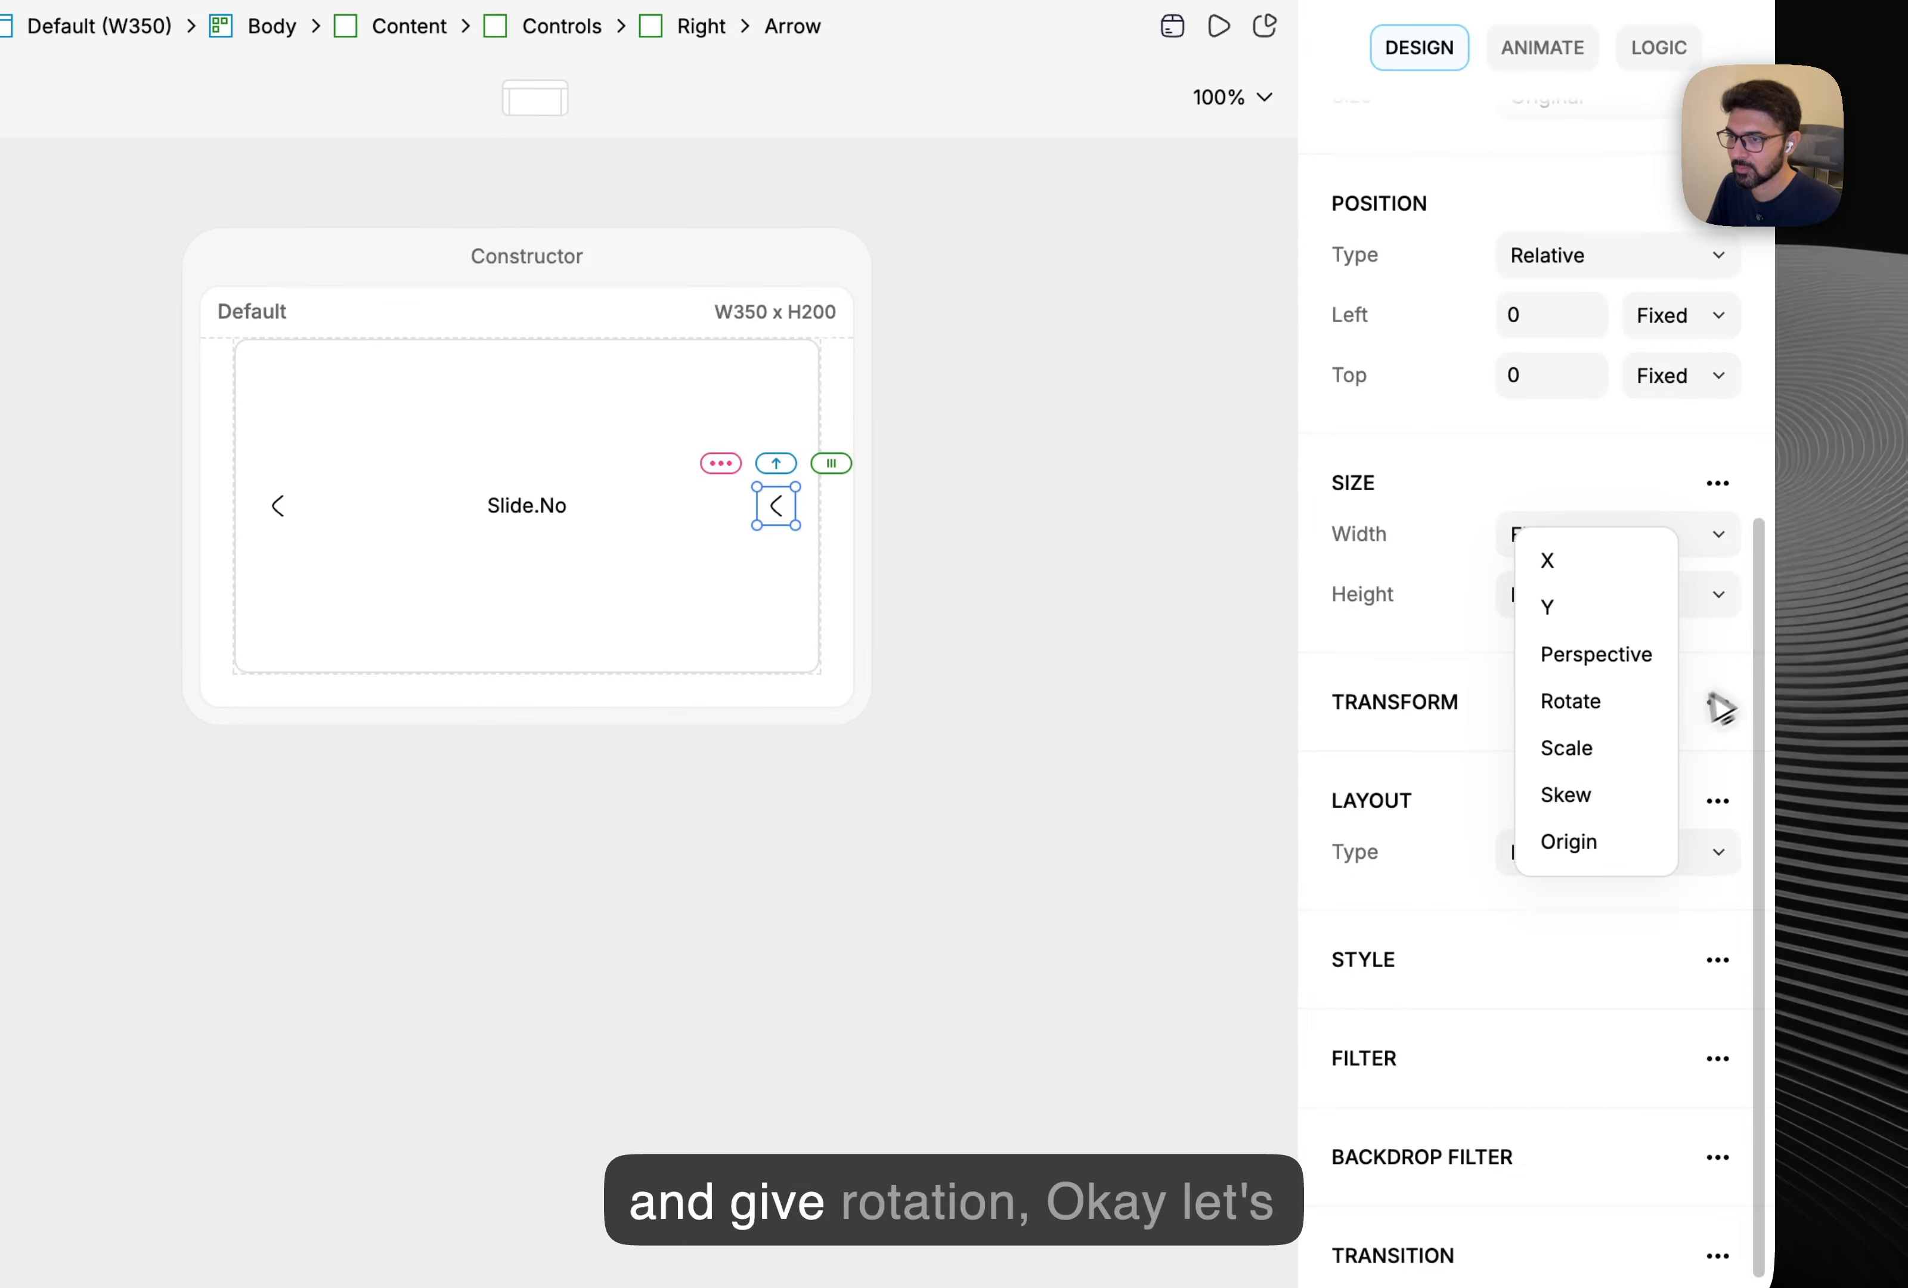
pyautogui.click(1595, 705)
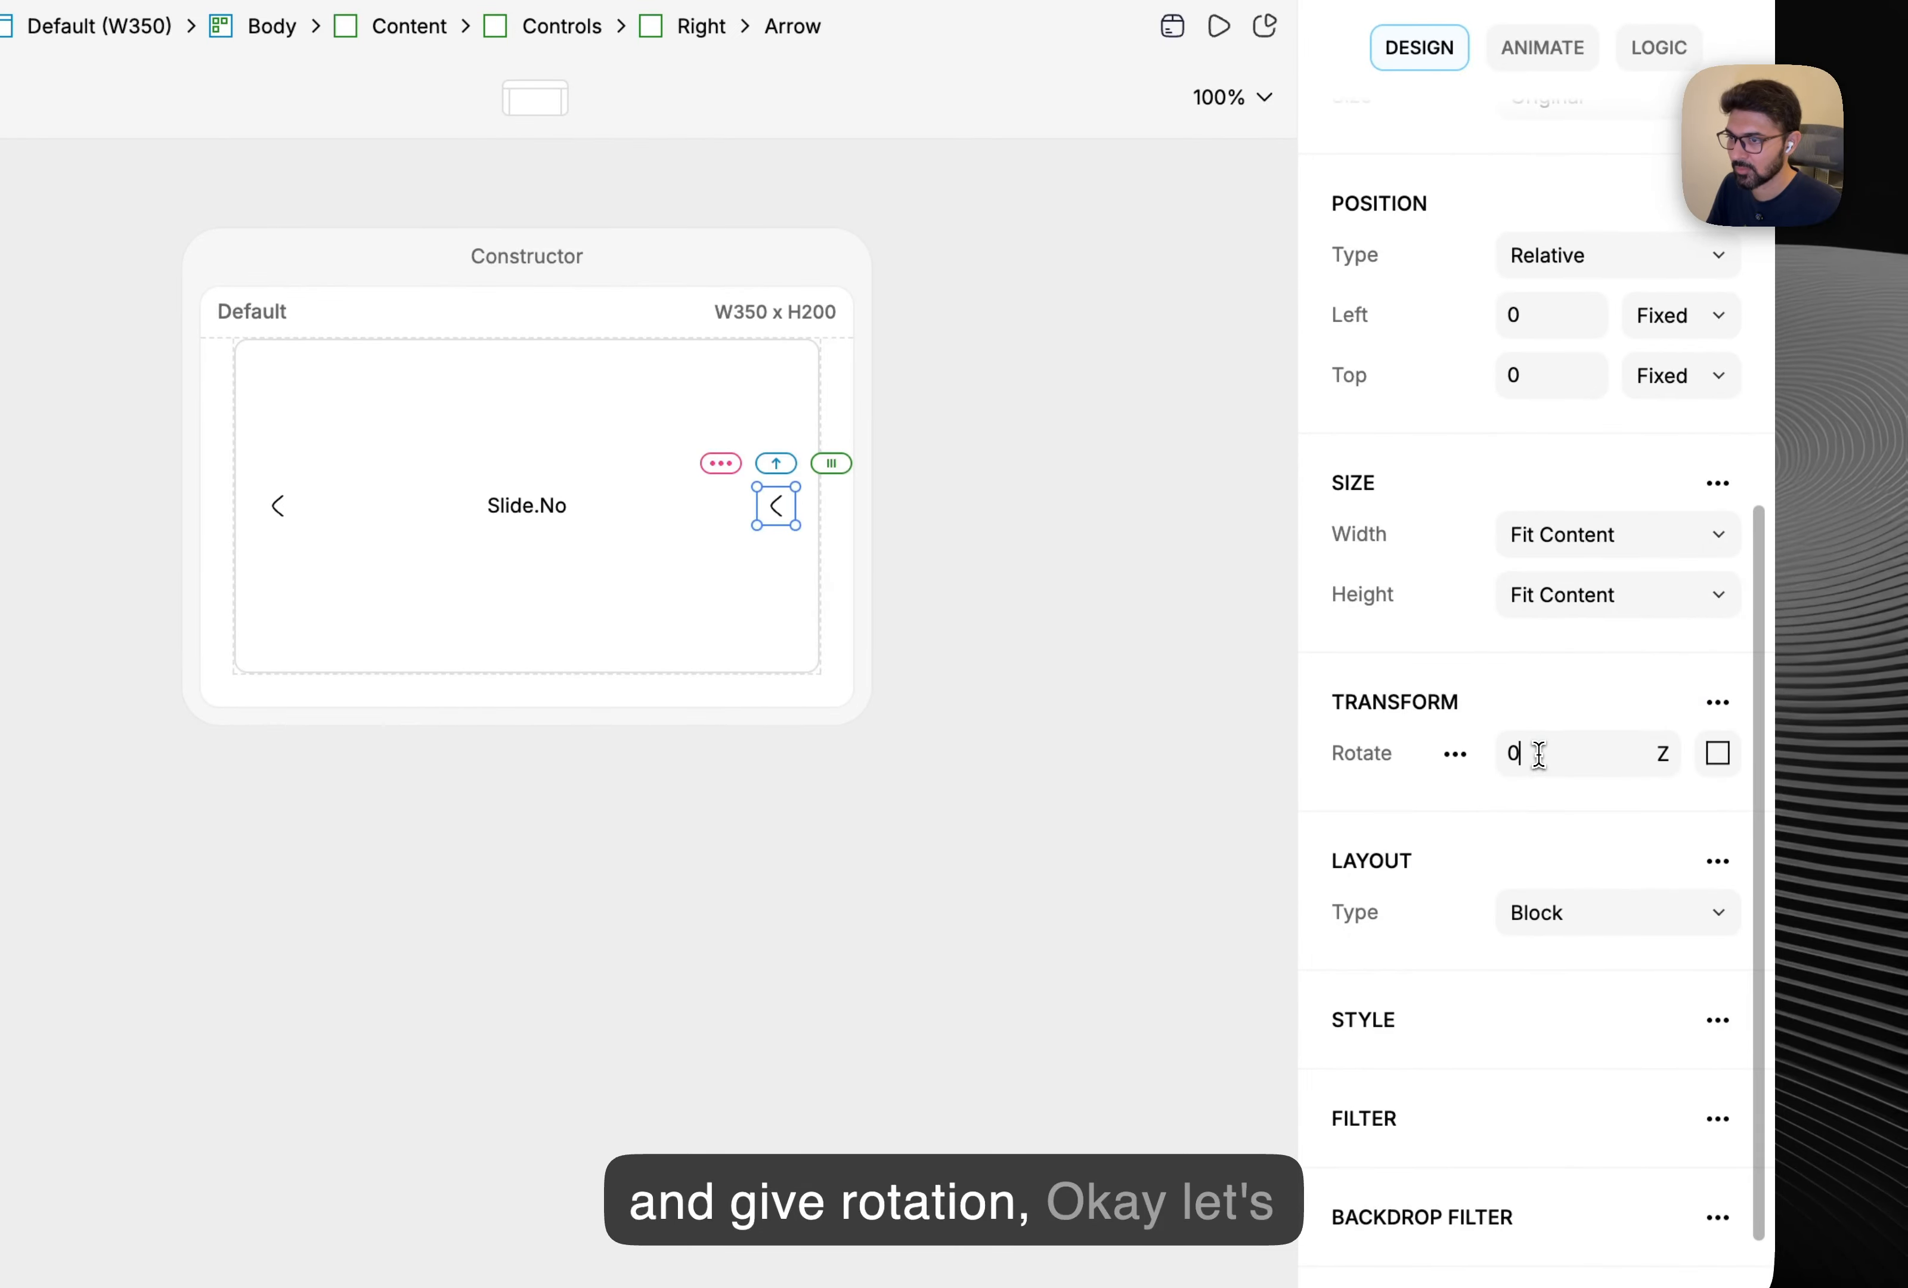
pyautogui.write('180')
pyautogui.press('Return')
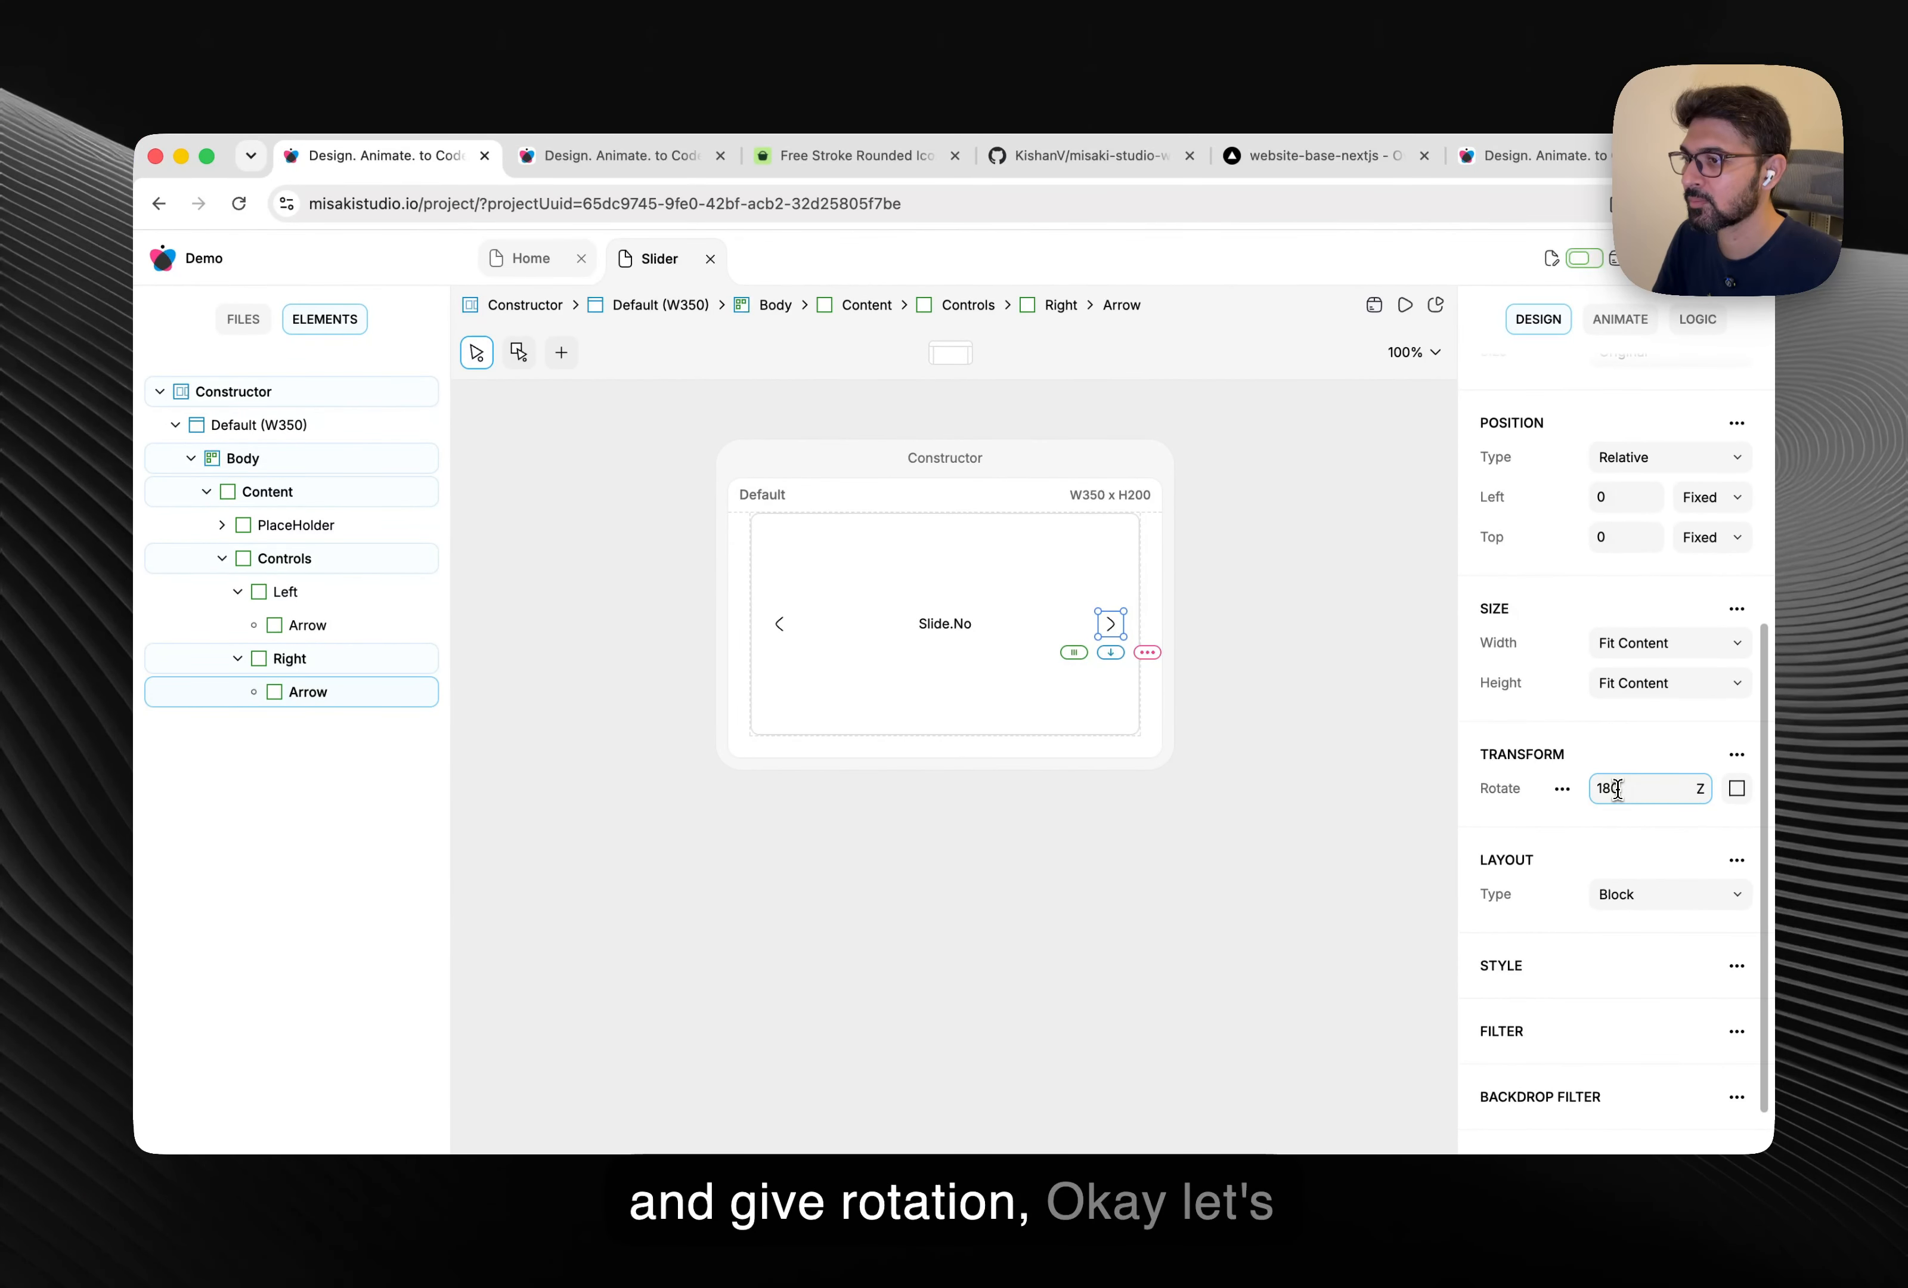
pyautogui.click(540, 649)
pyautogui.press('super+z')
# Add a Bottom element under Controls, absolutely positioned with 100% relative width.
pyautogui.rightClick(350, 568)
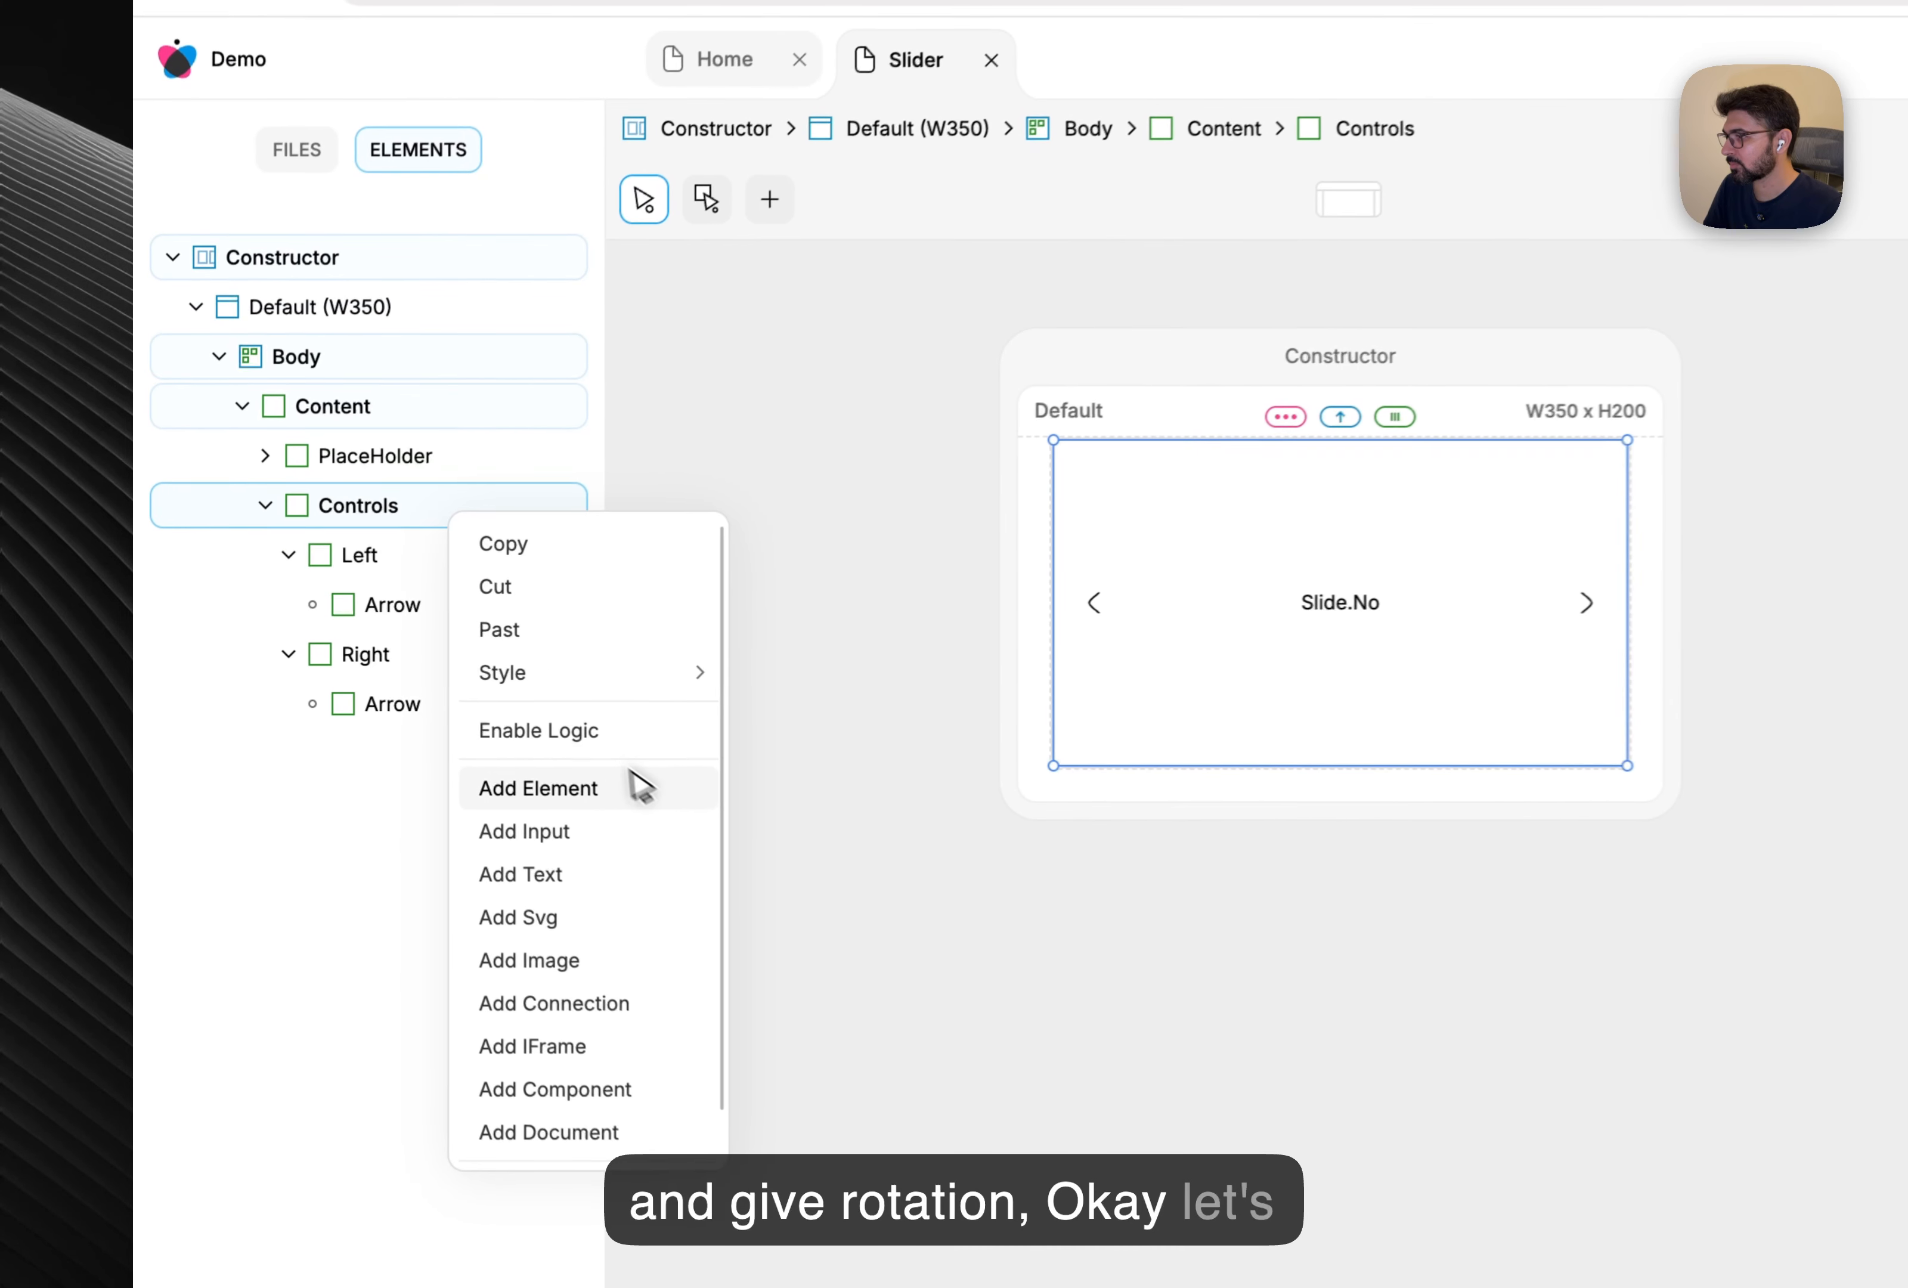
pyautogui.click(421, 749)
pyautogui.doubleClick(383, 760)
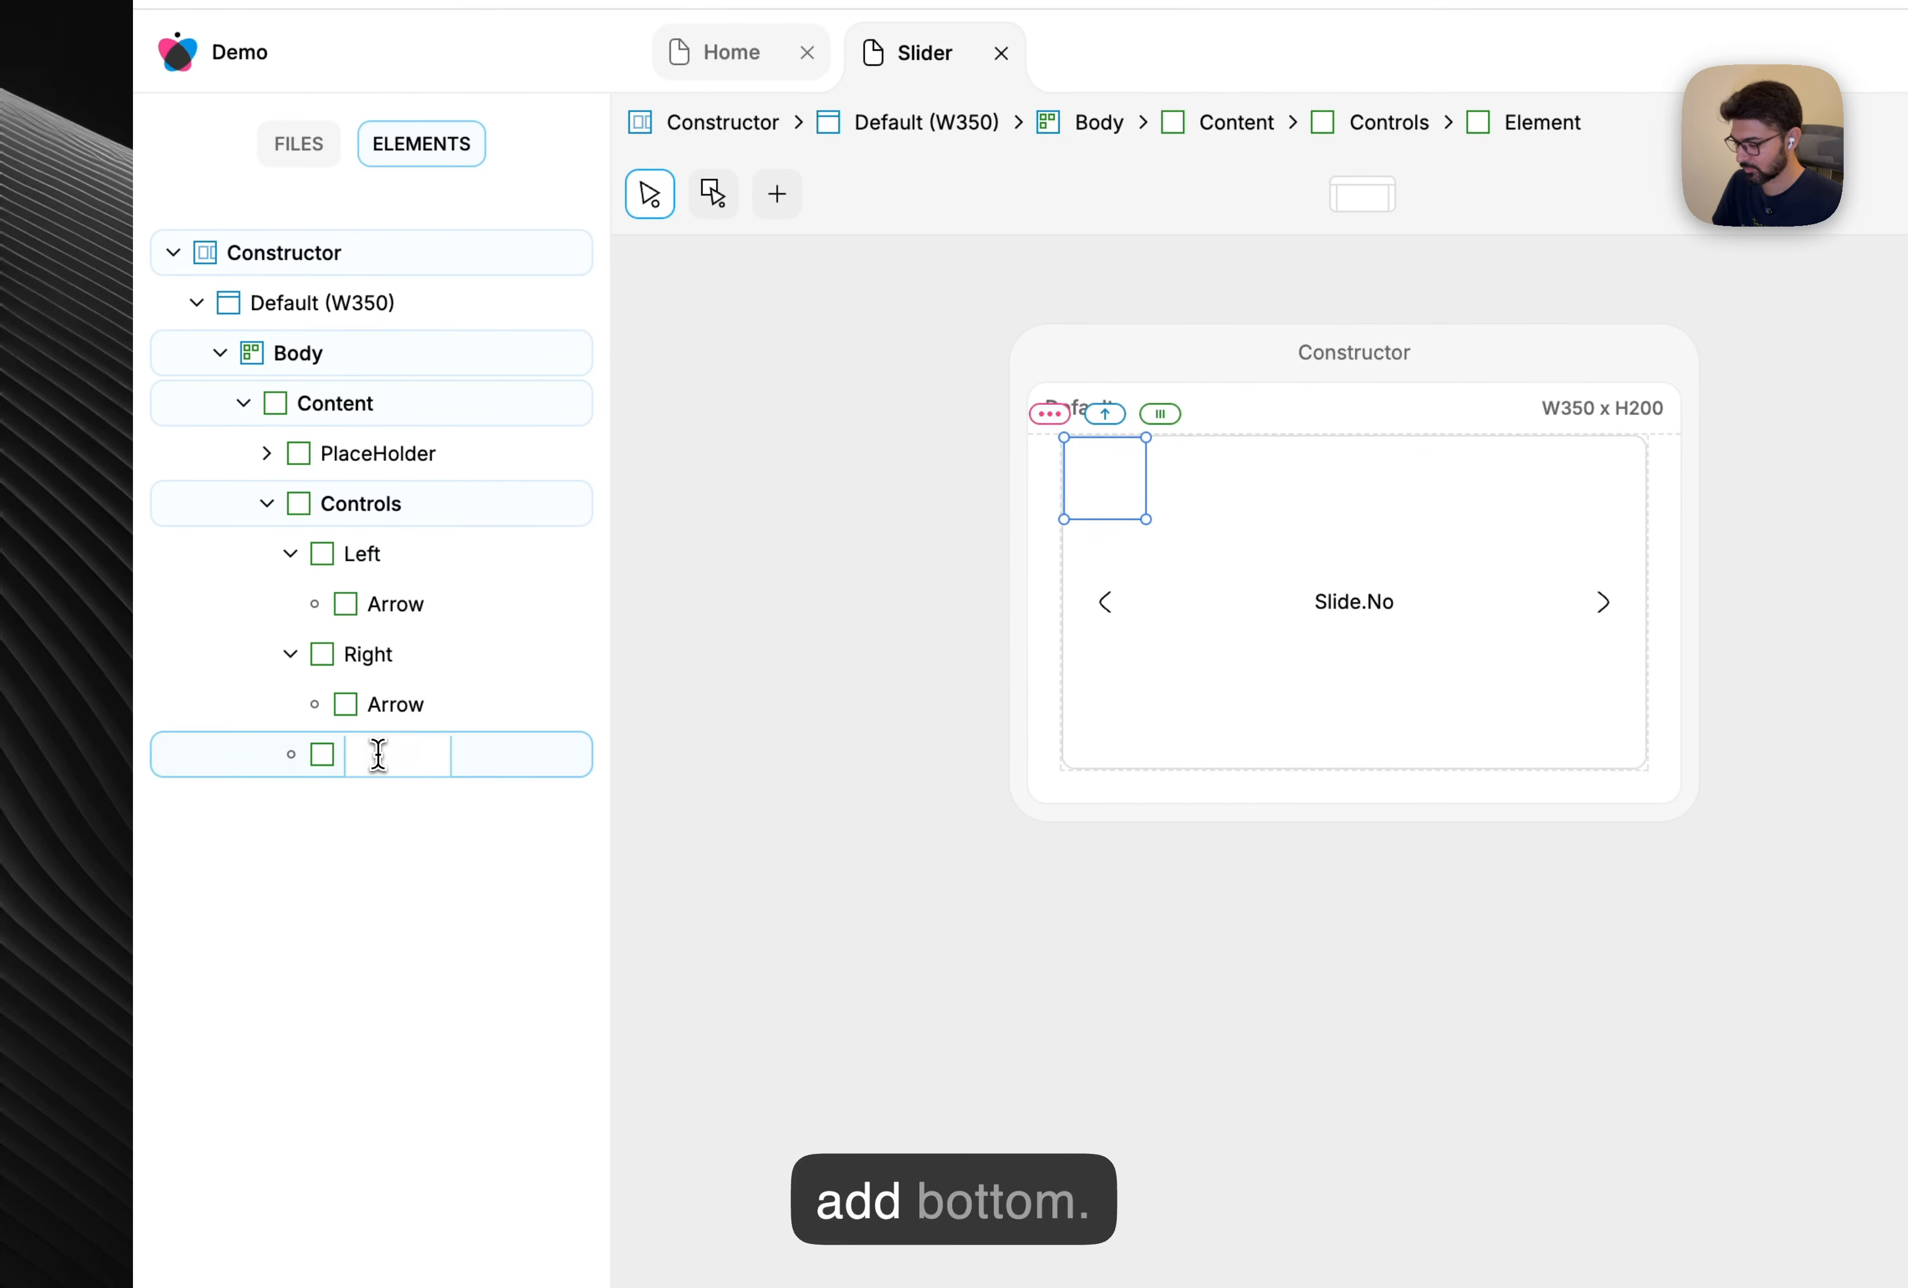
pyautogui.write('Bottom')
pyautogui.press('Return')
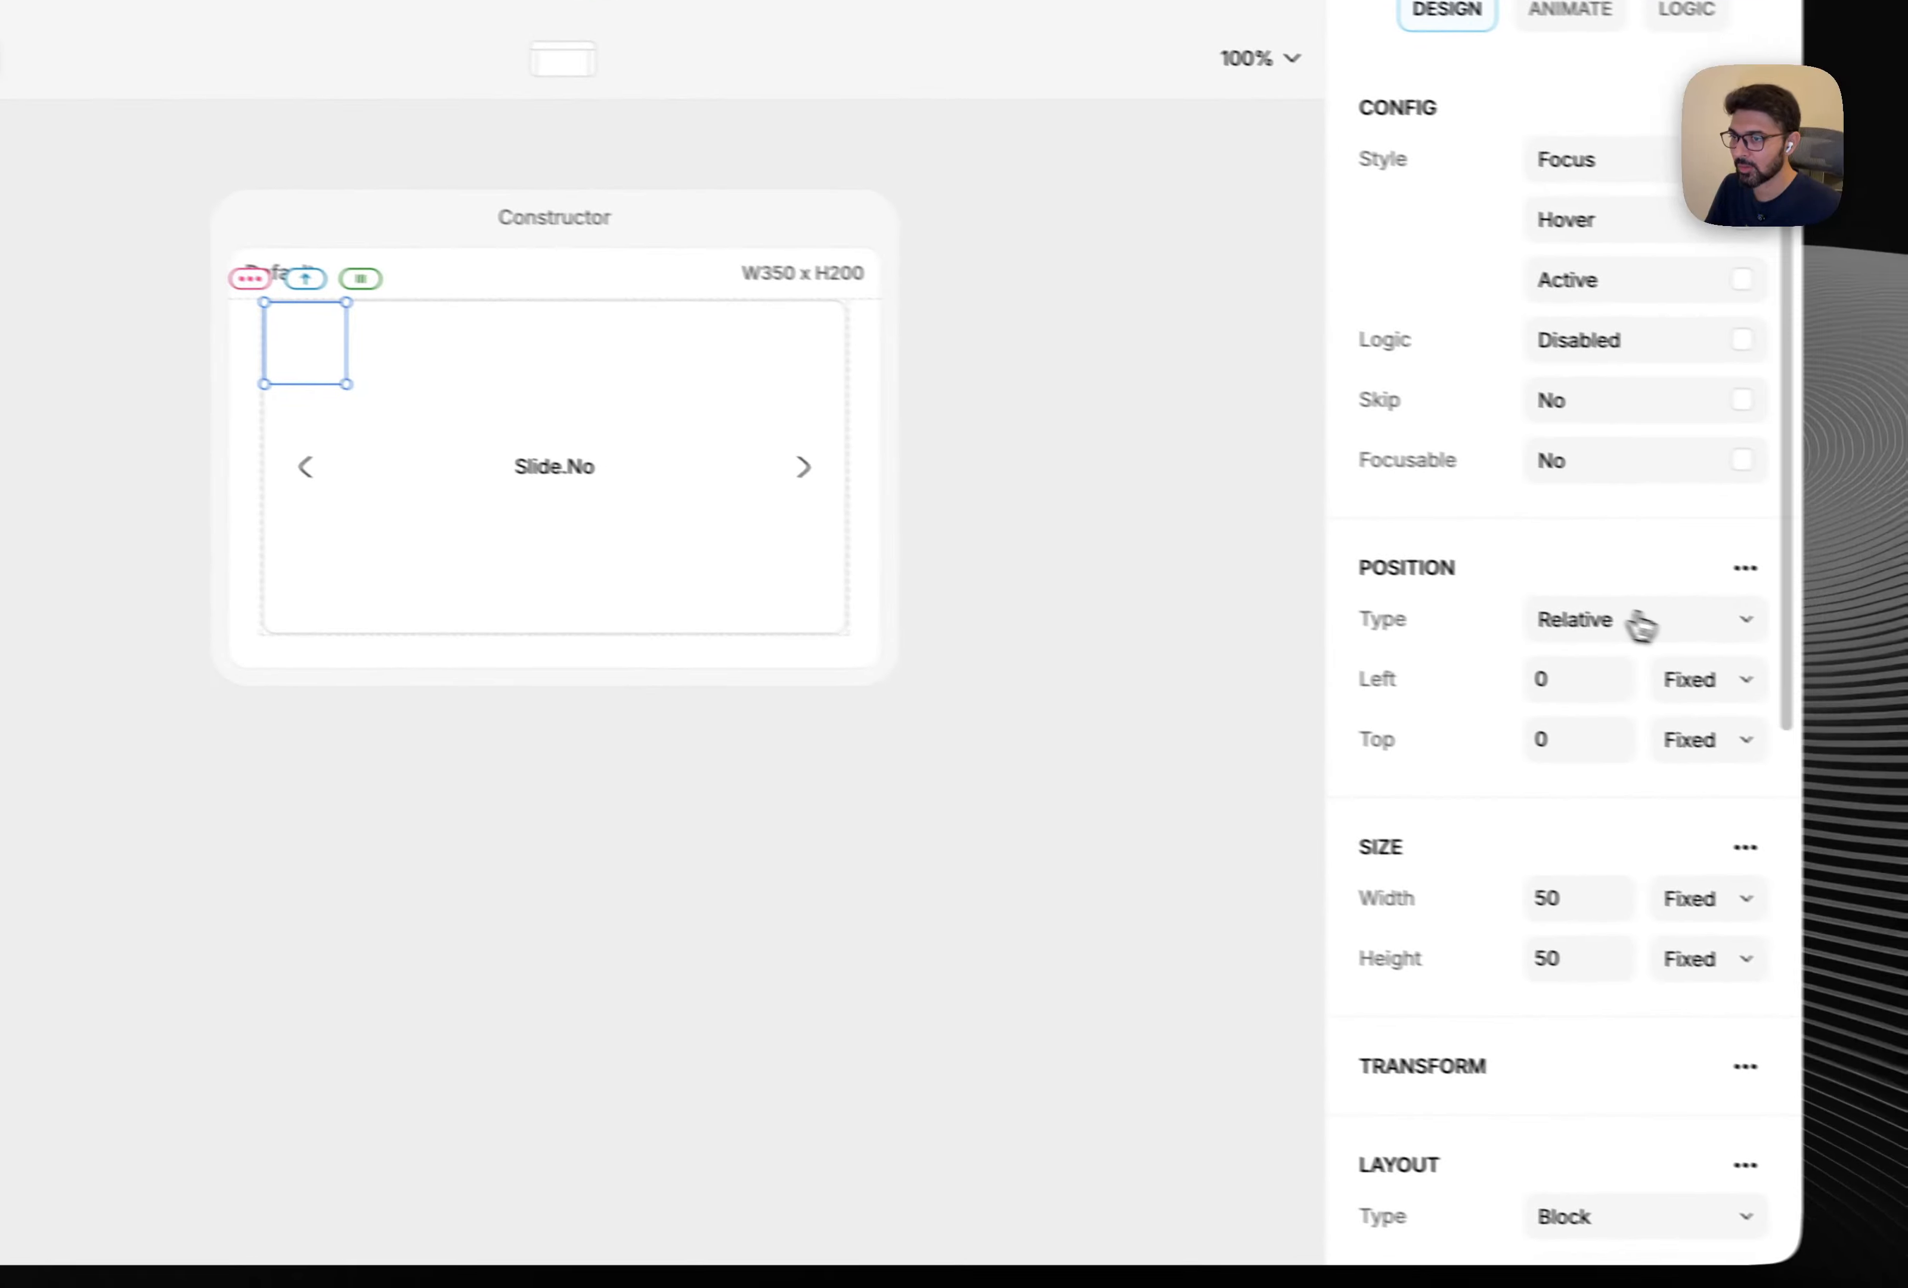
pyautogui.click(1638, 623)
pyautogui.click(1586, 672)
pyautogui.scroll(-4, 1609, 690)
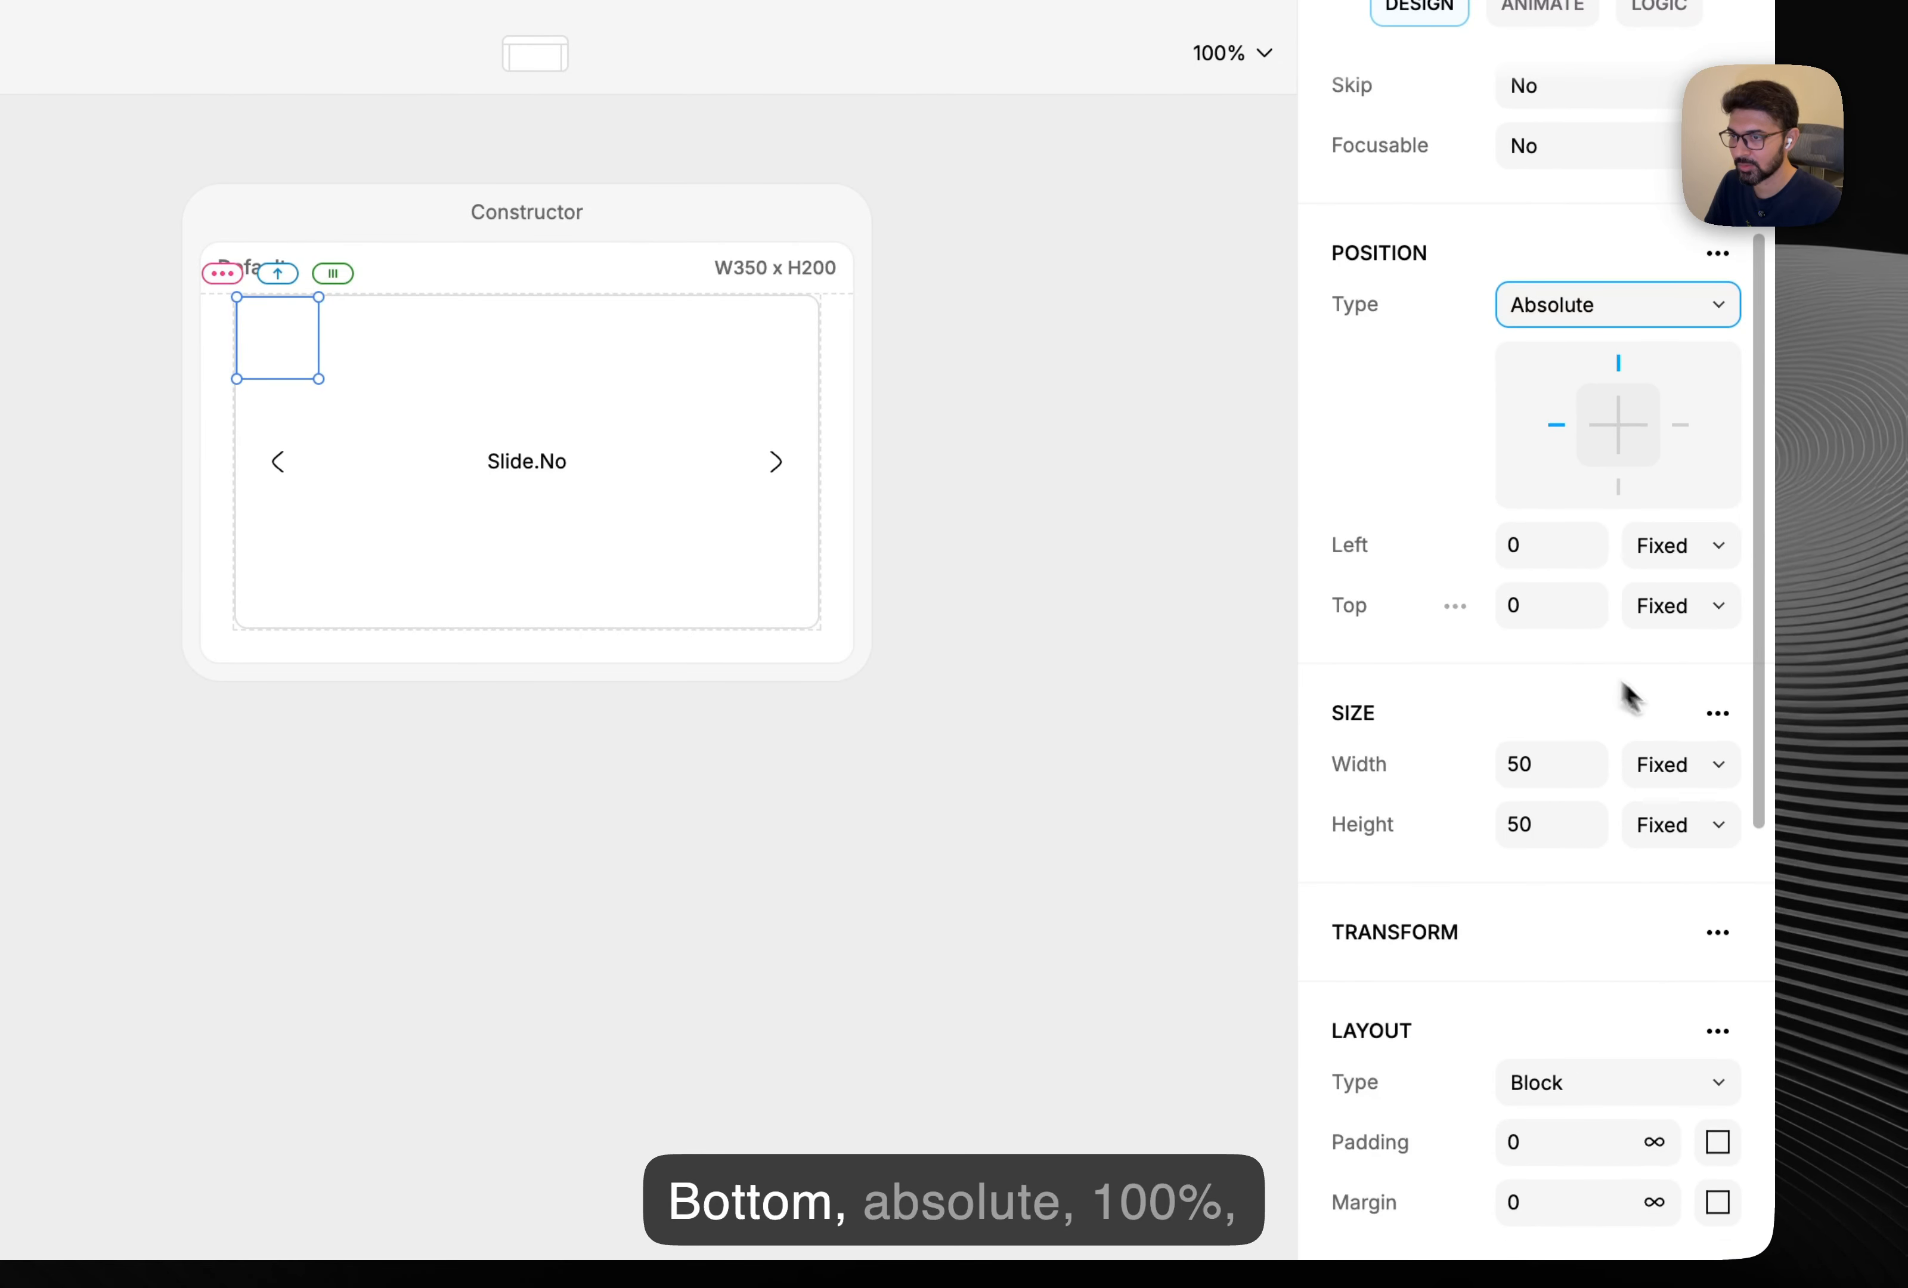
pyautogui.click(1702, 762)
pyautogui.click(1602, 818)
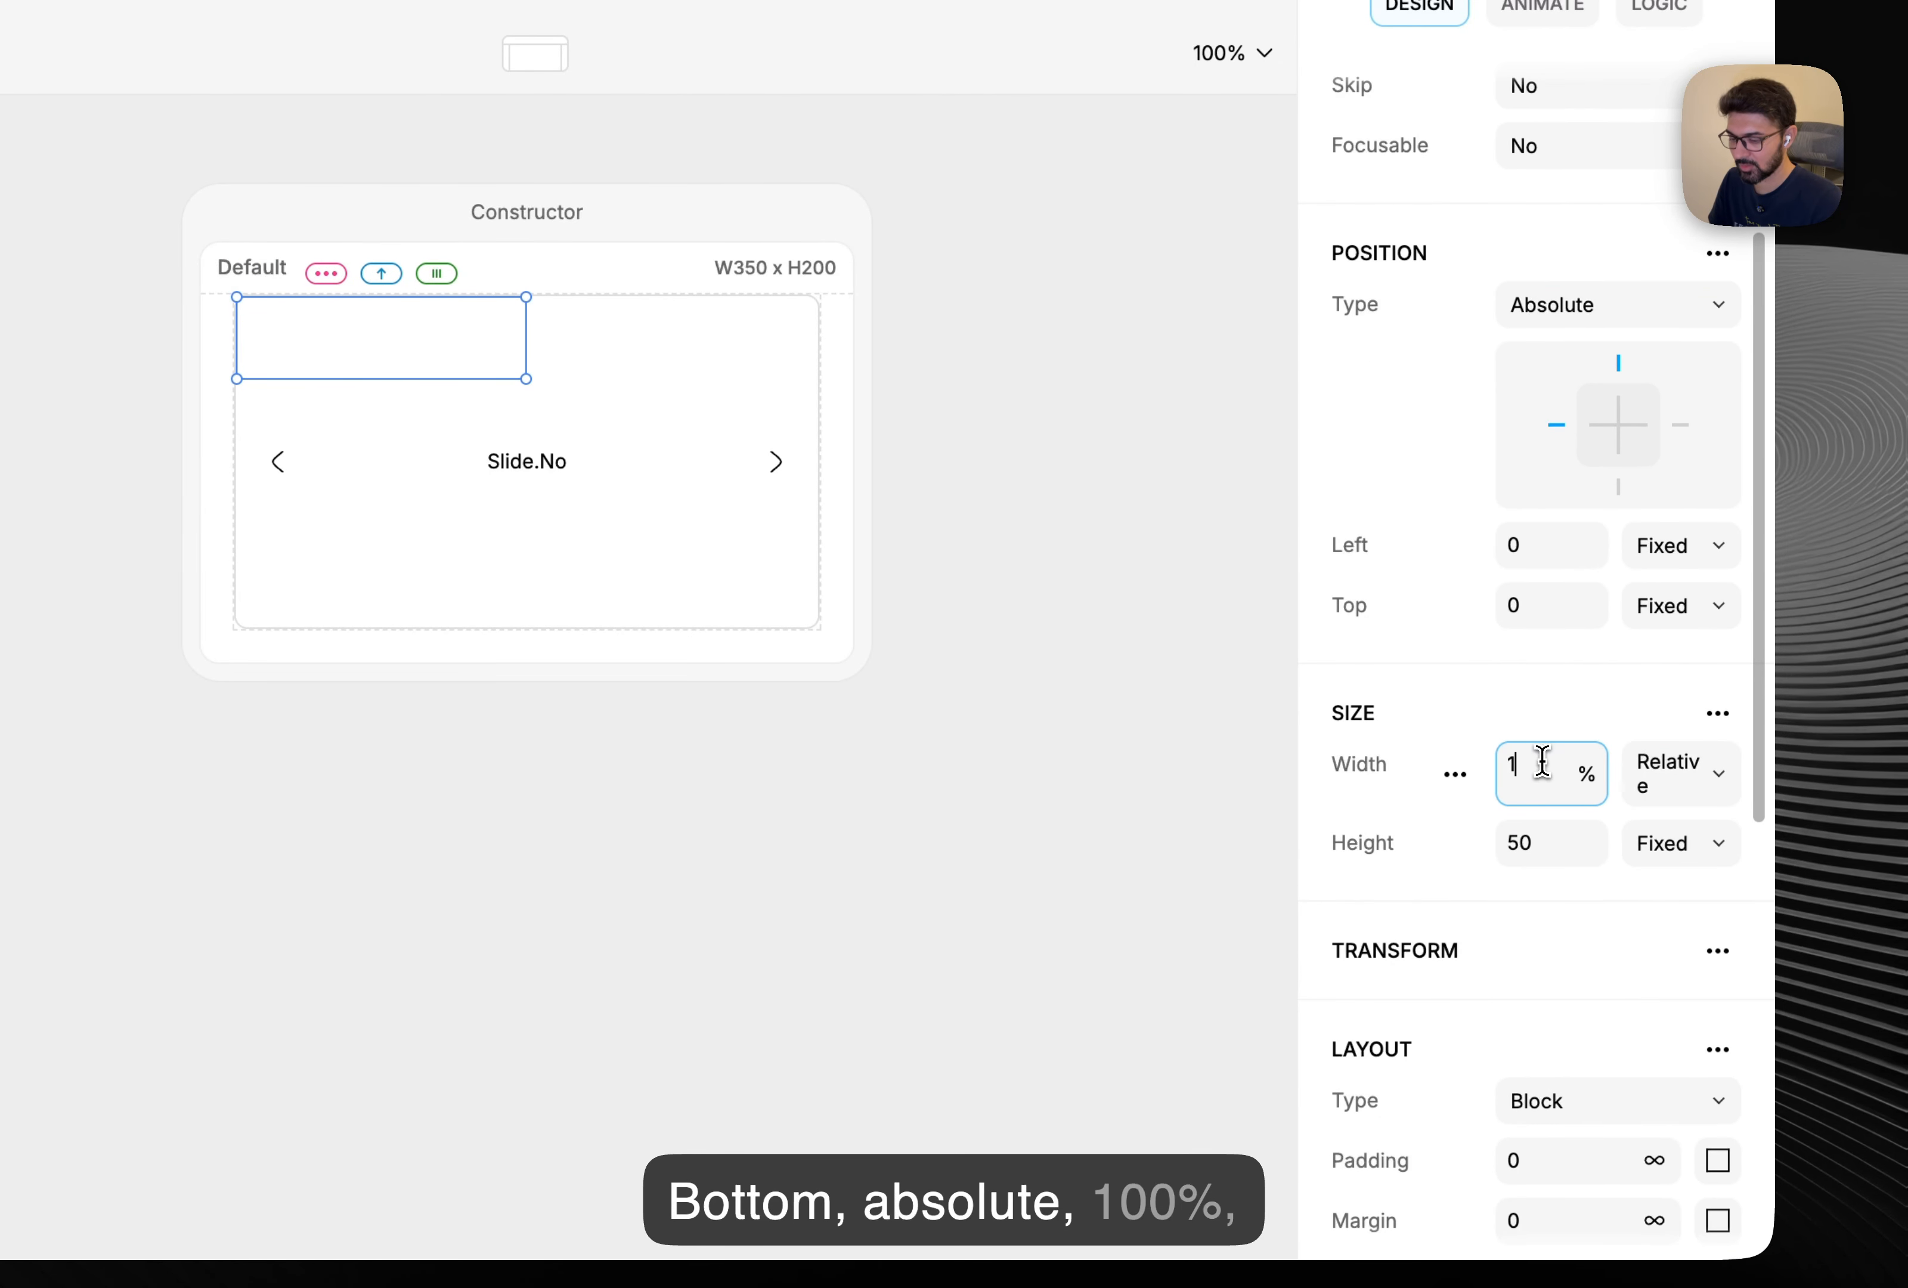
# Remove the border and corner radius from Bottom.
pyautogui.scroll(-10, 1557, 793)
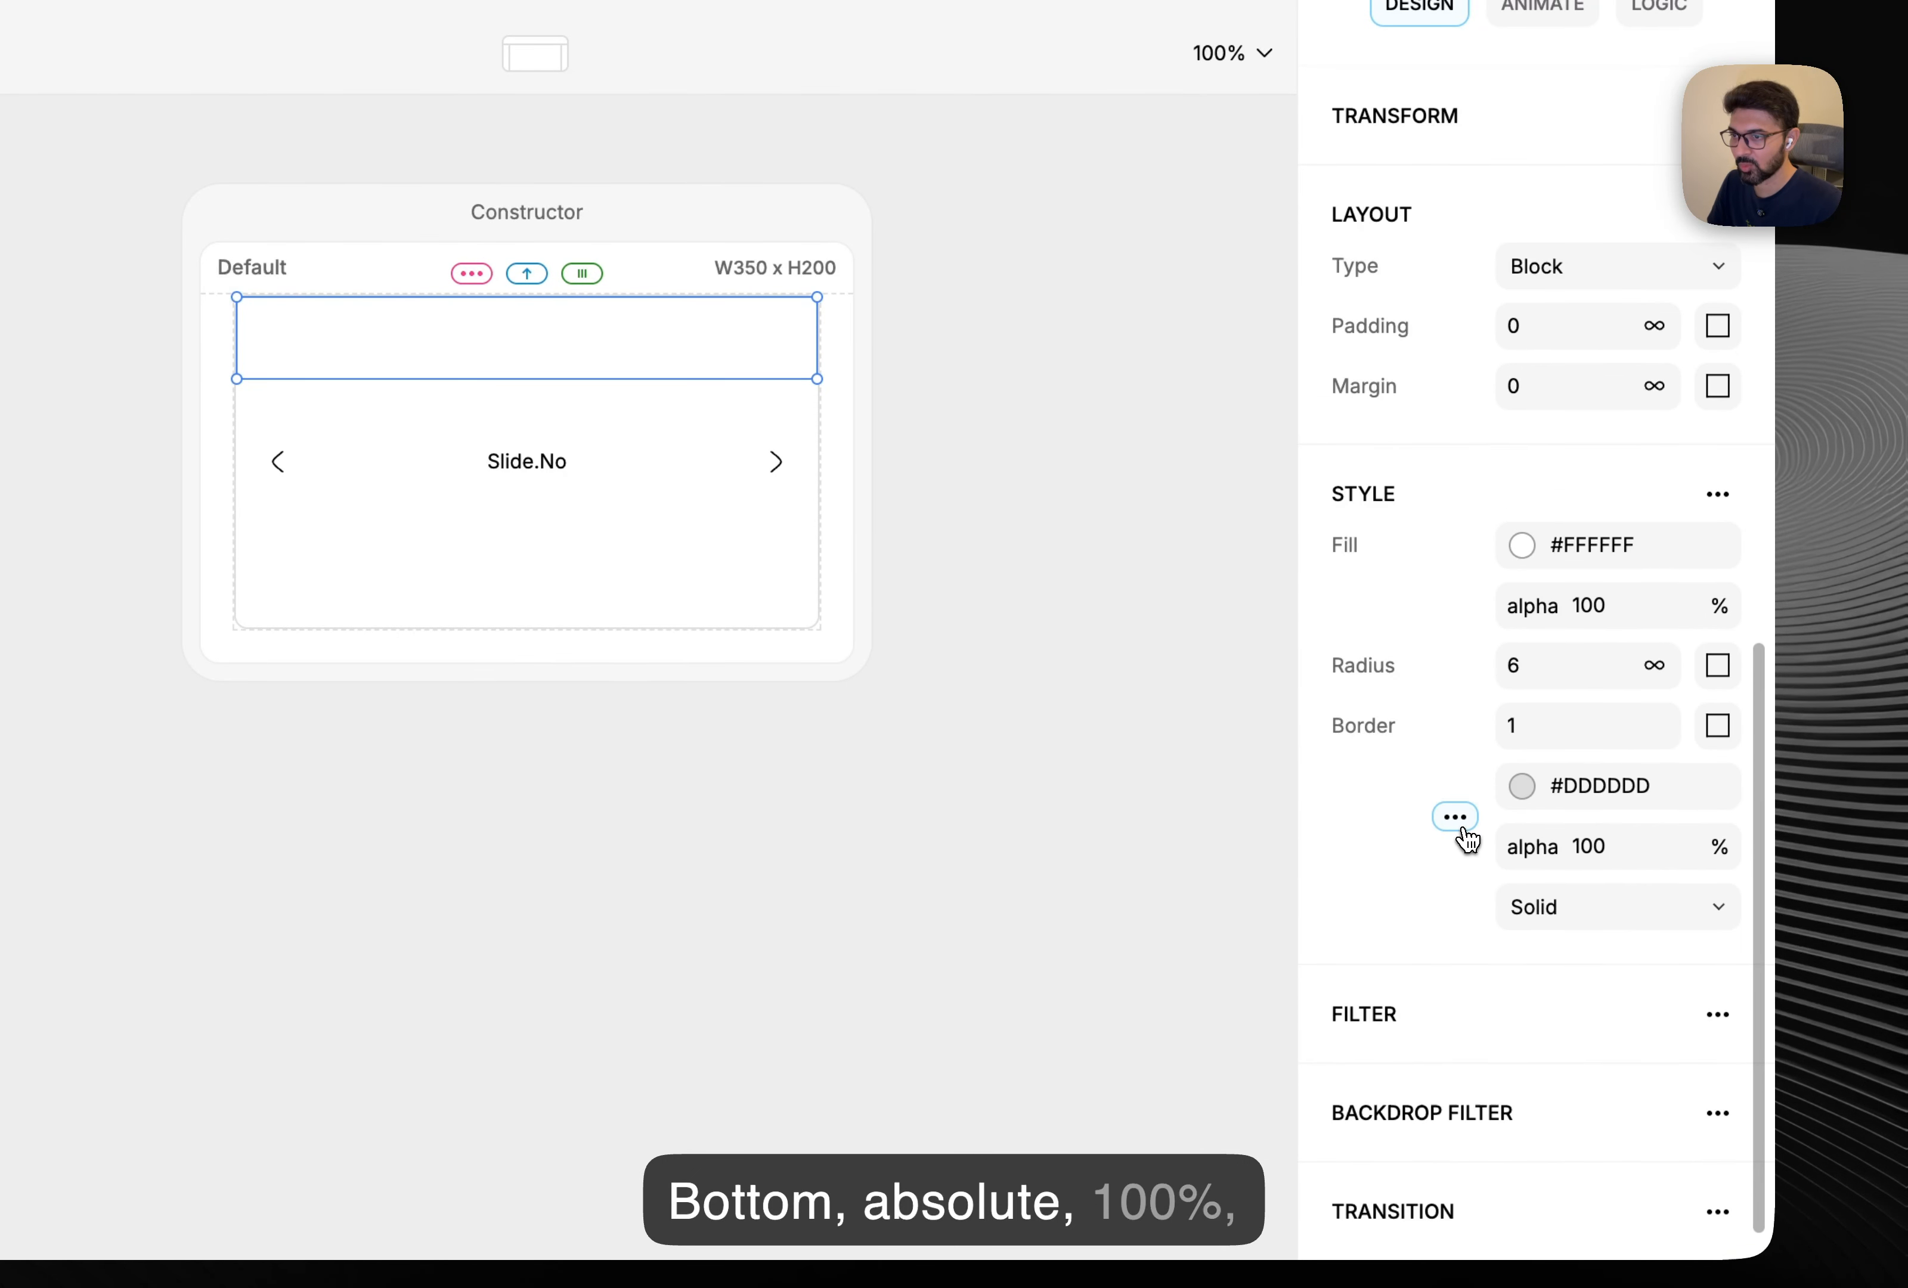
pyautogui.click(1382, 822)
pyautogui.click(1452, 903)
pyautogui.click(1363, 905)
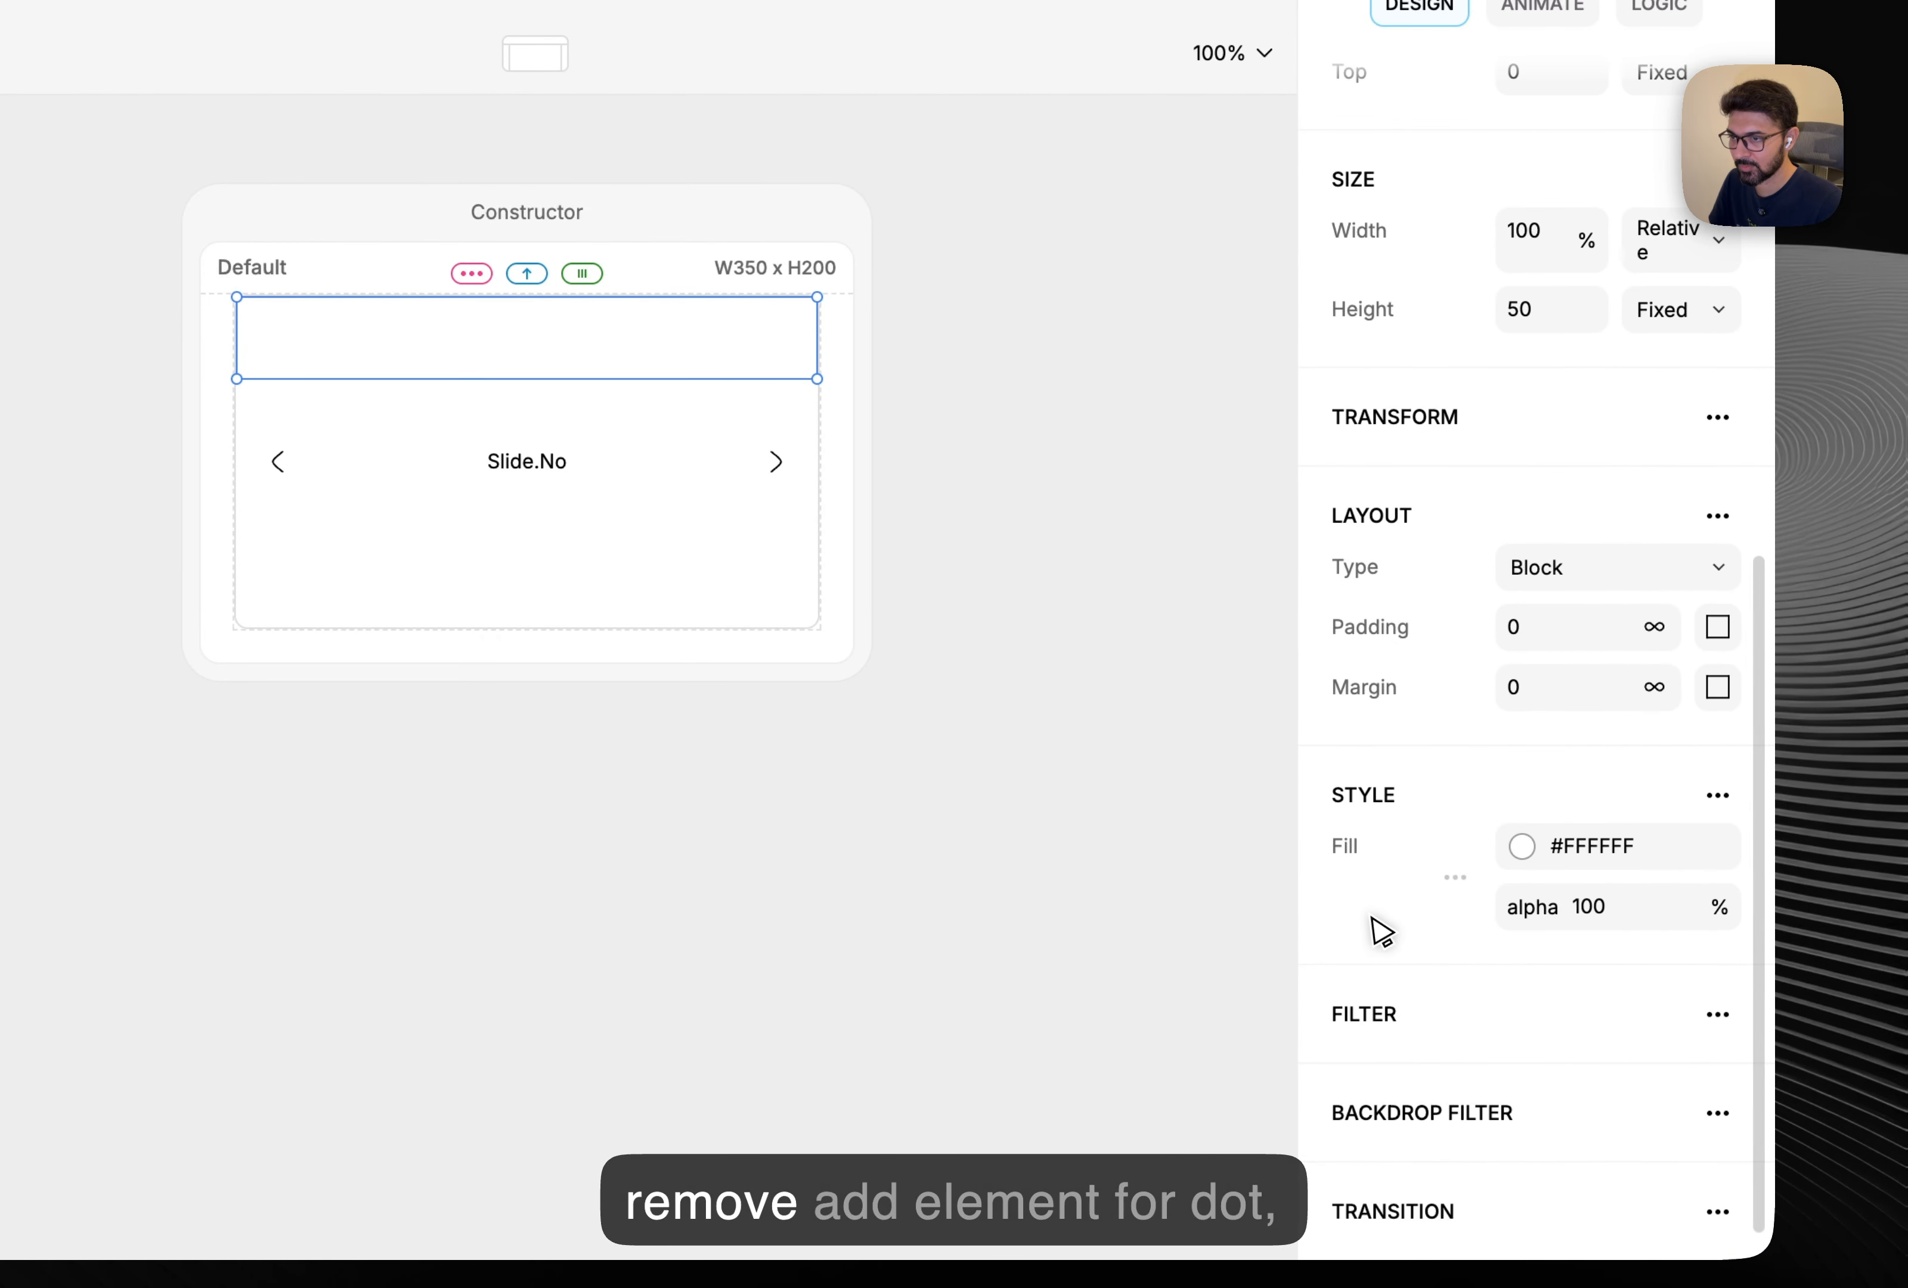
pyautogui.press('super+z')
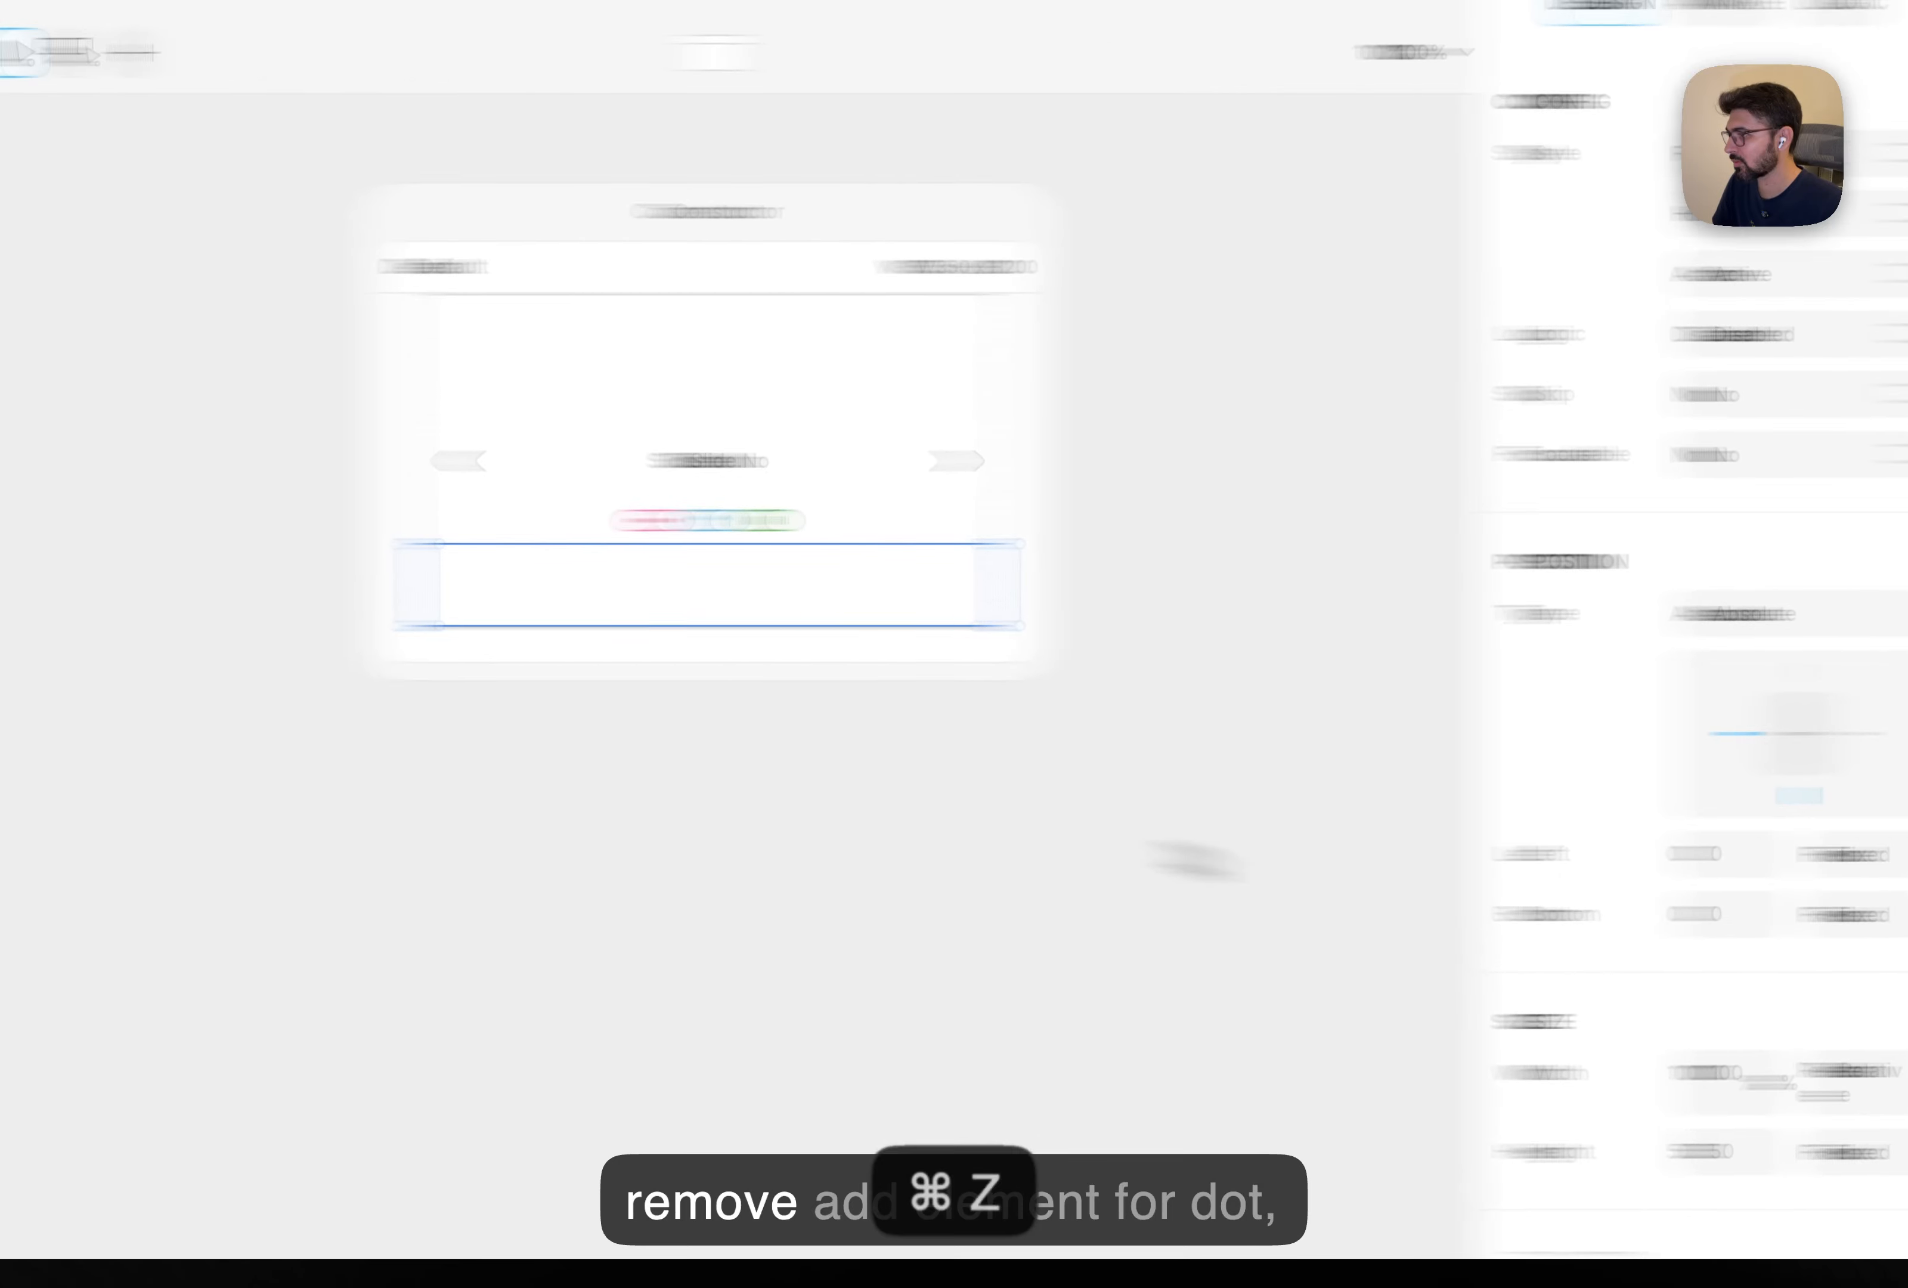
# Add a child Dot inside Bottom, 10×10 with corner radius 10.
pyautogui.rightClick(444, 618)
pyautogui.click(533, 852)
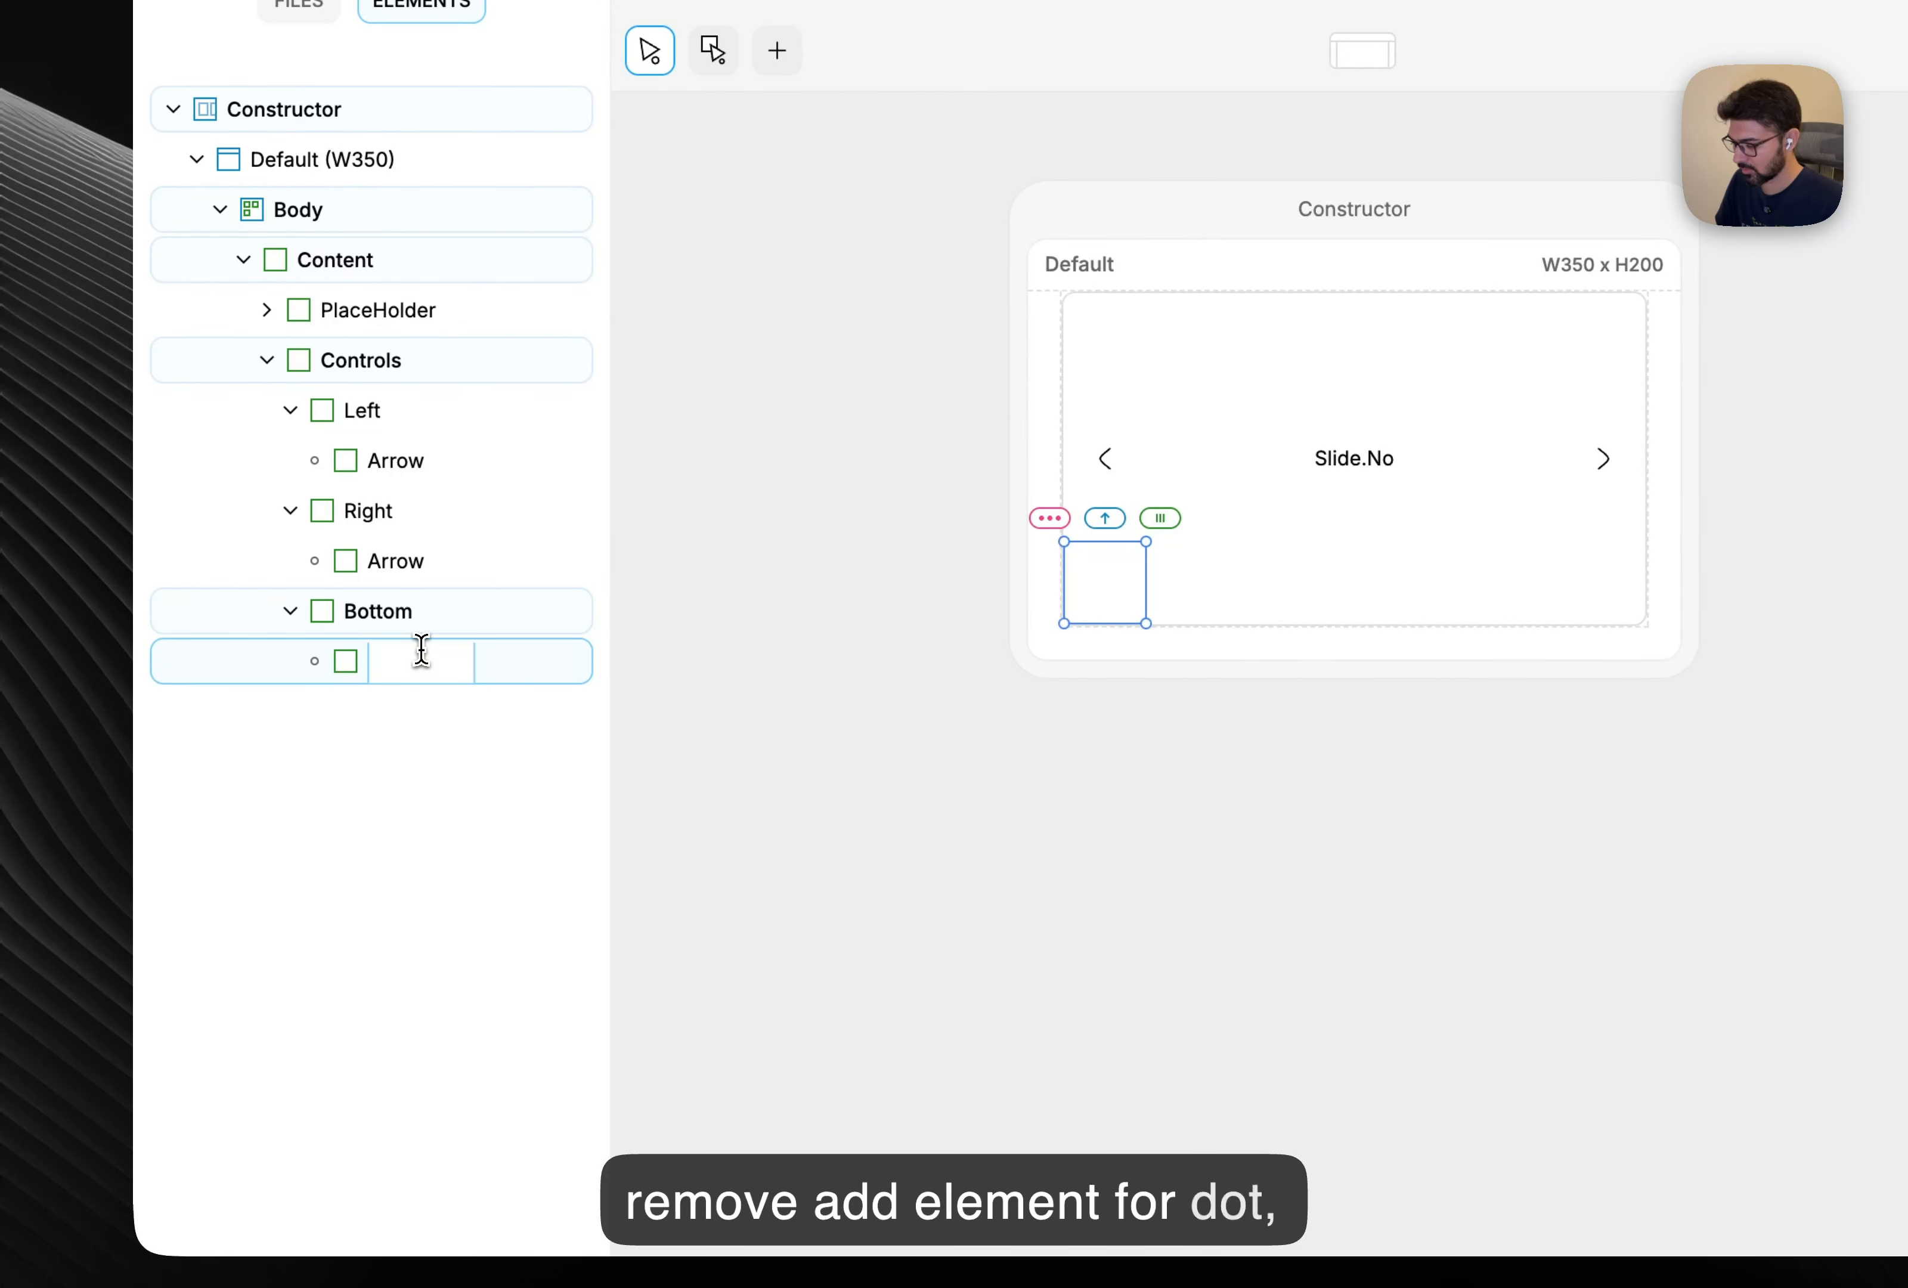
pyautogui.write('Dot')
pyautogui.press('Return')
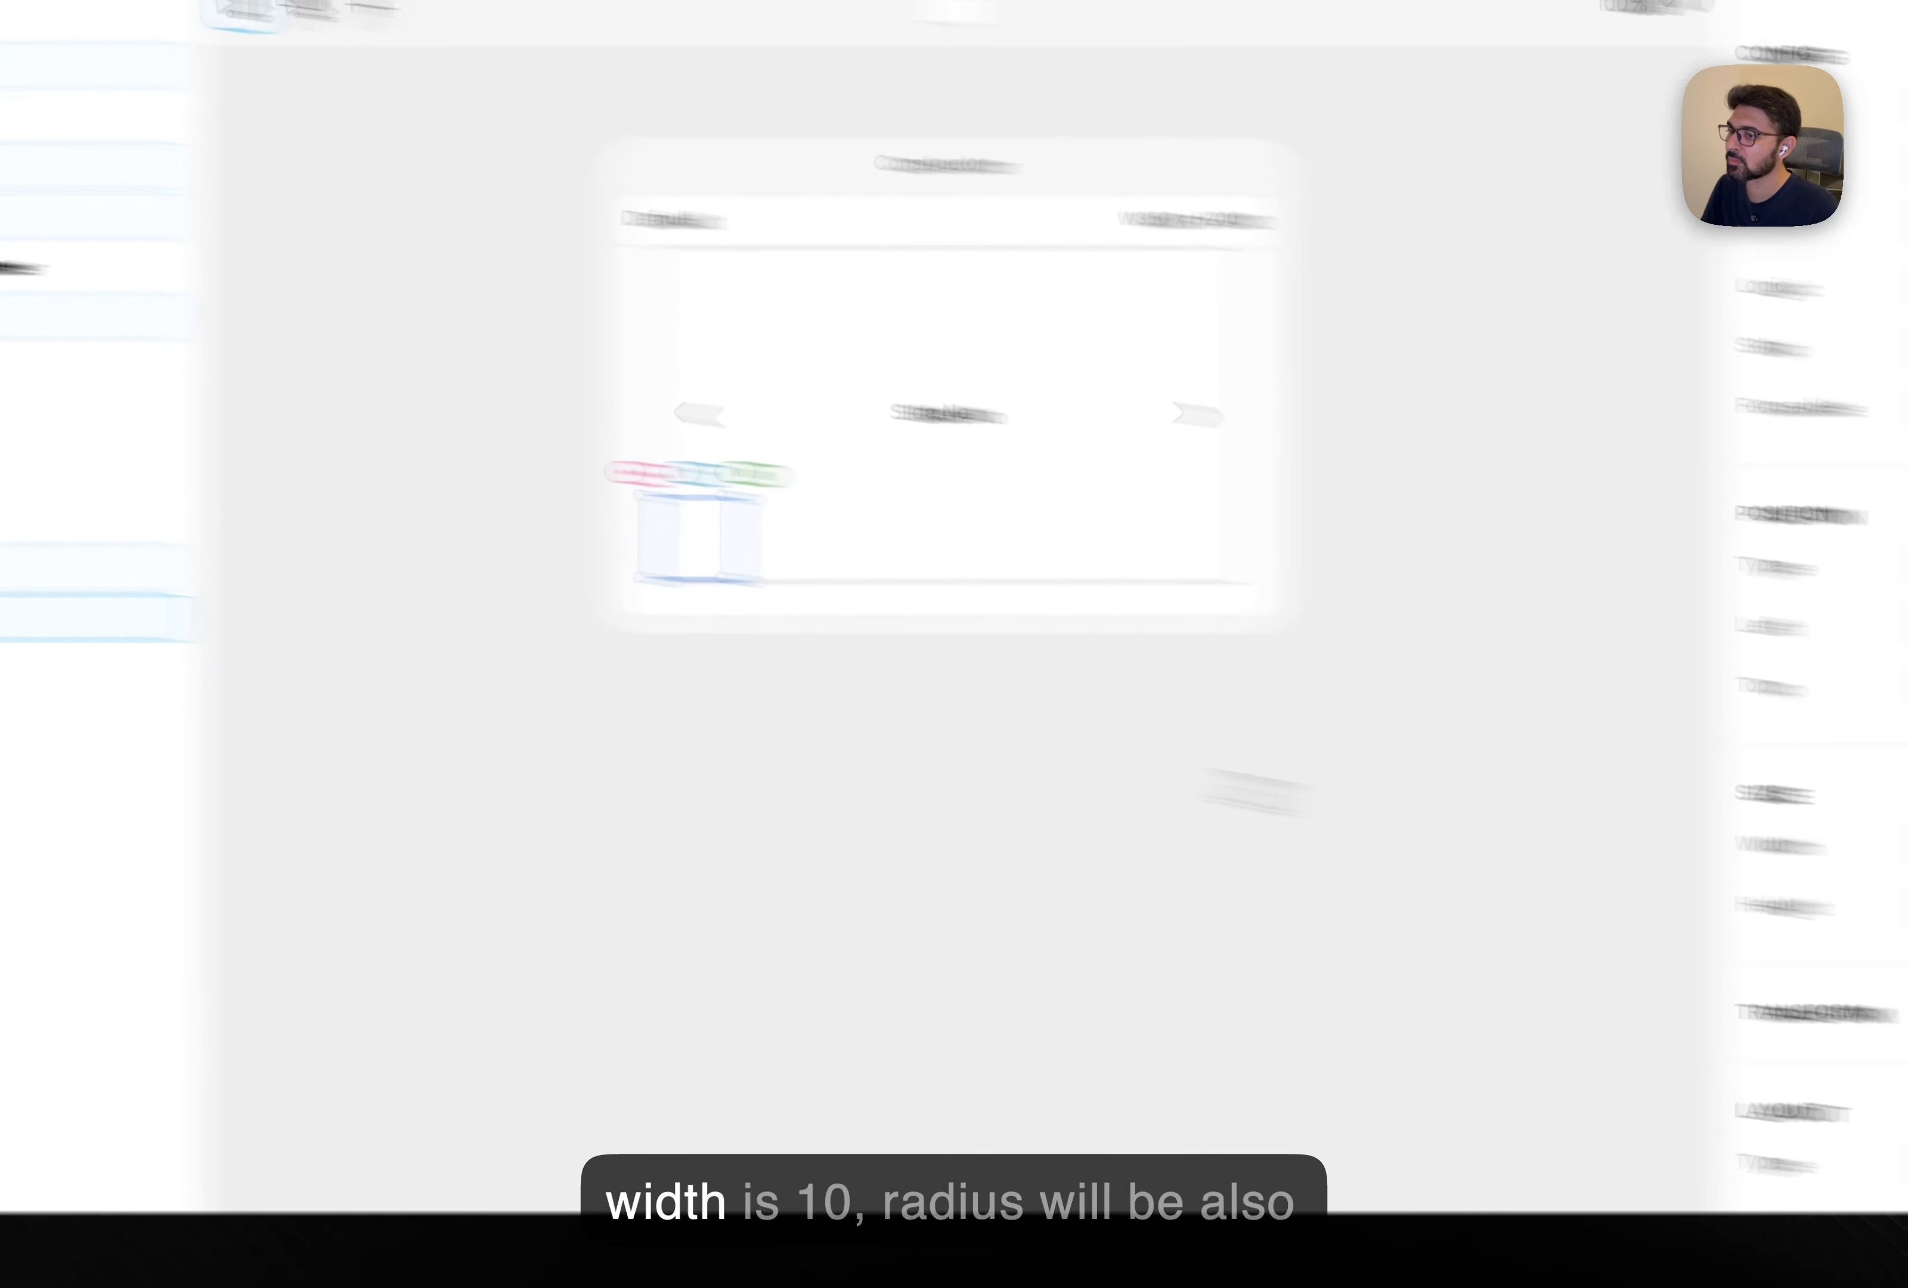
pyautogui.click(1560, 785)
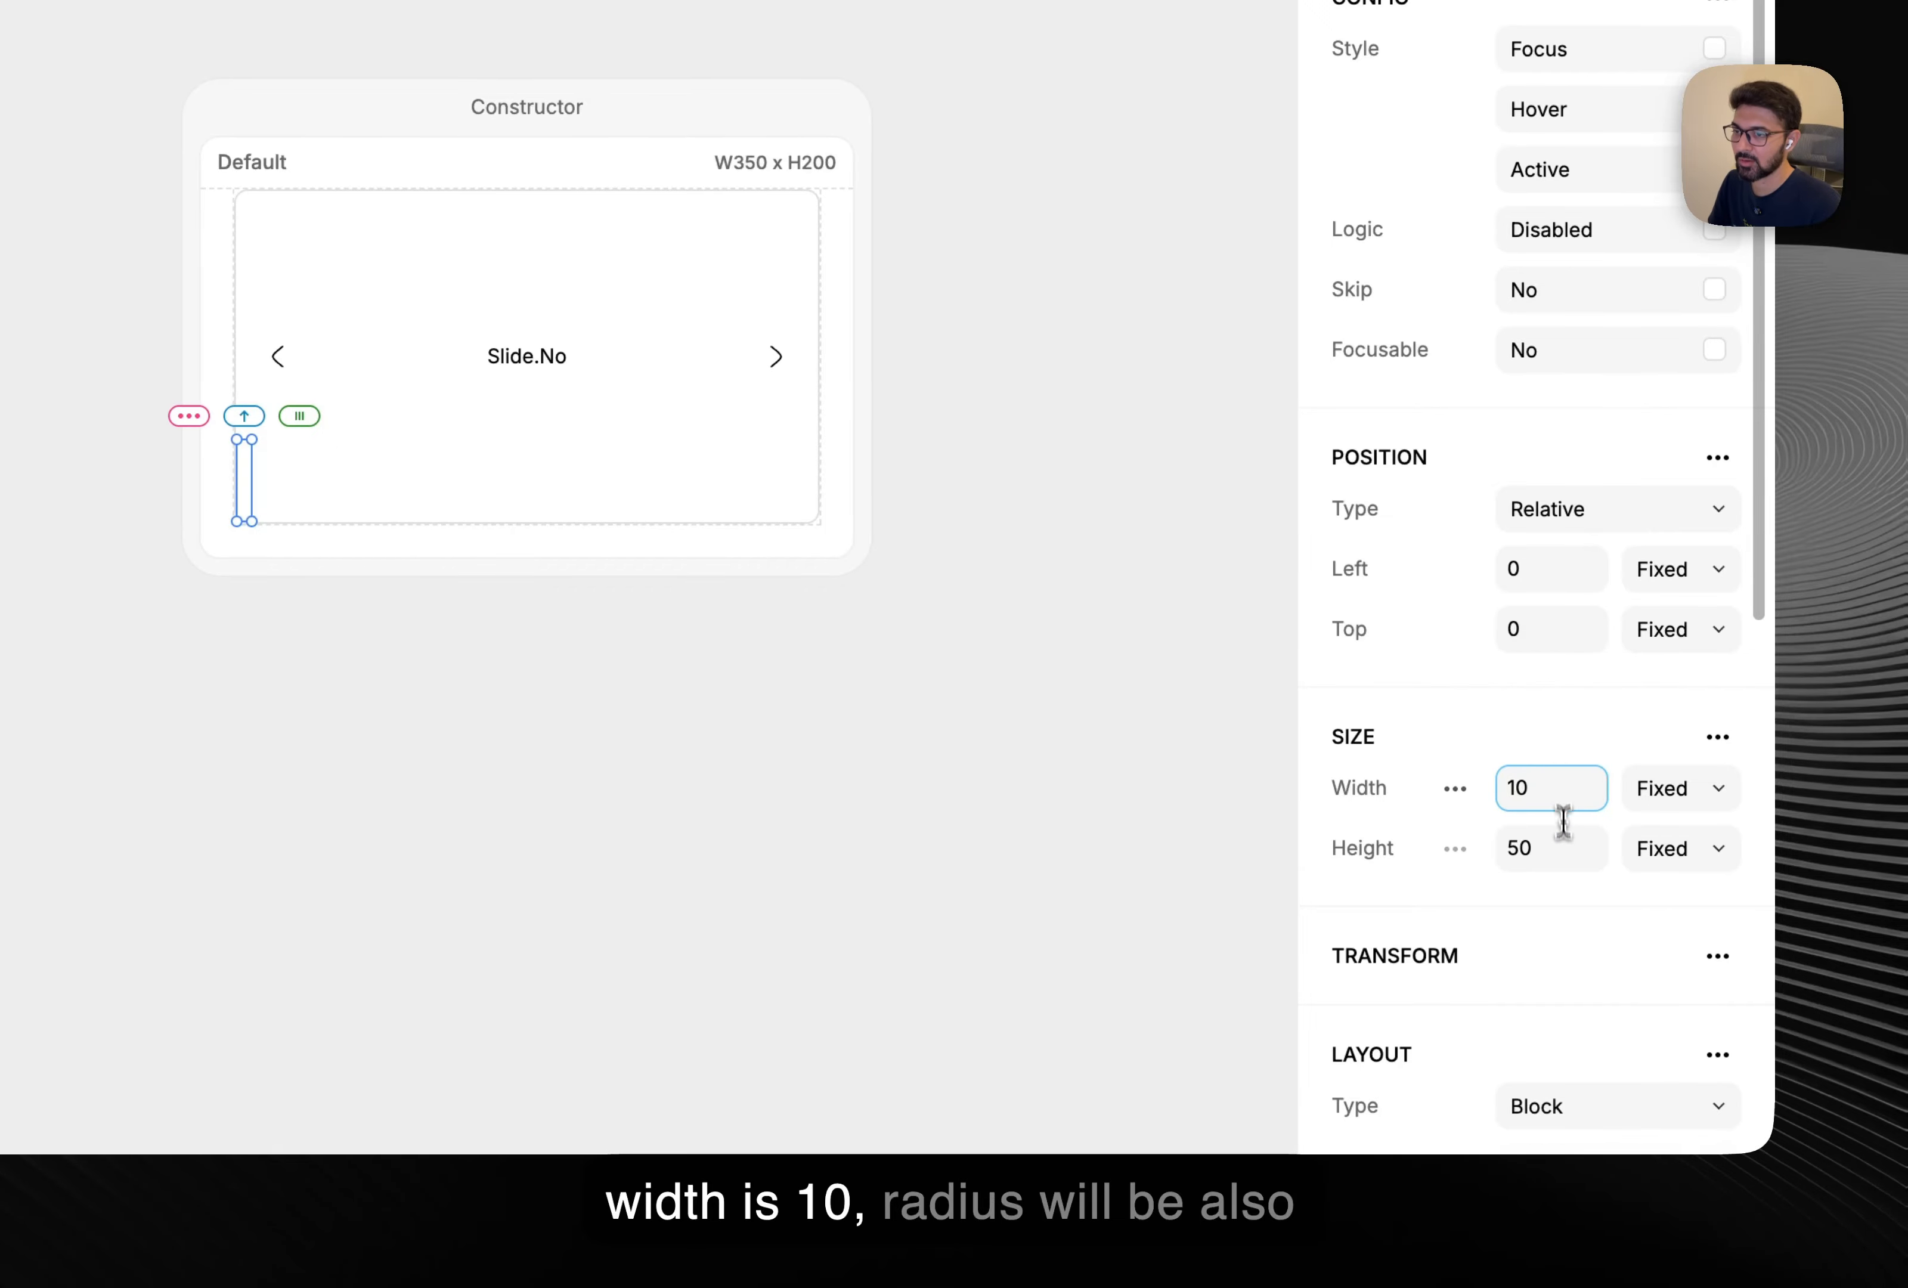
pyautogui.scroll(-7, 1577, 936)
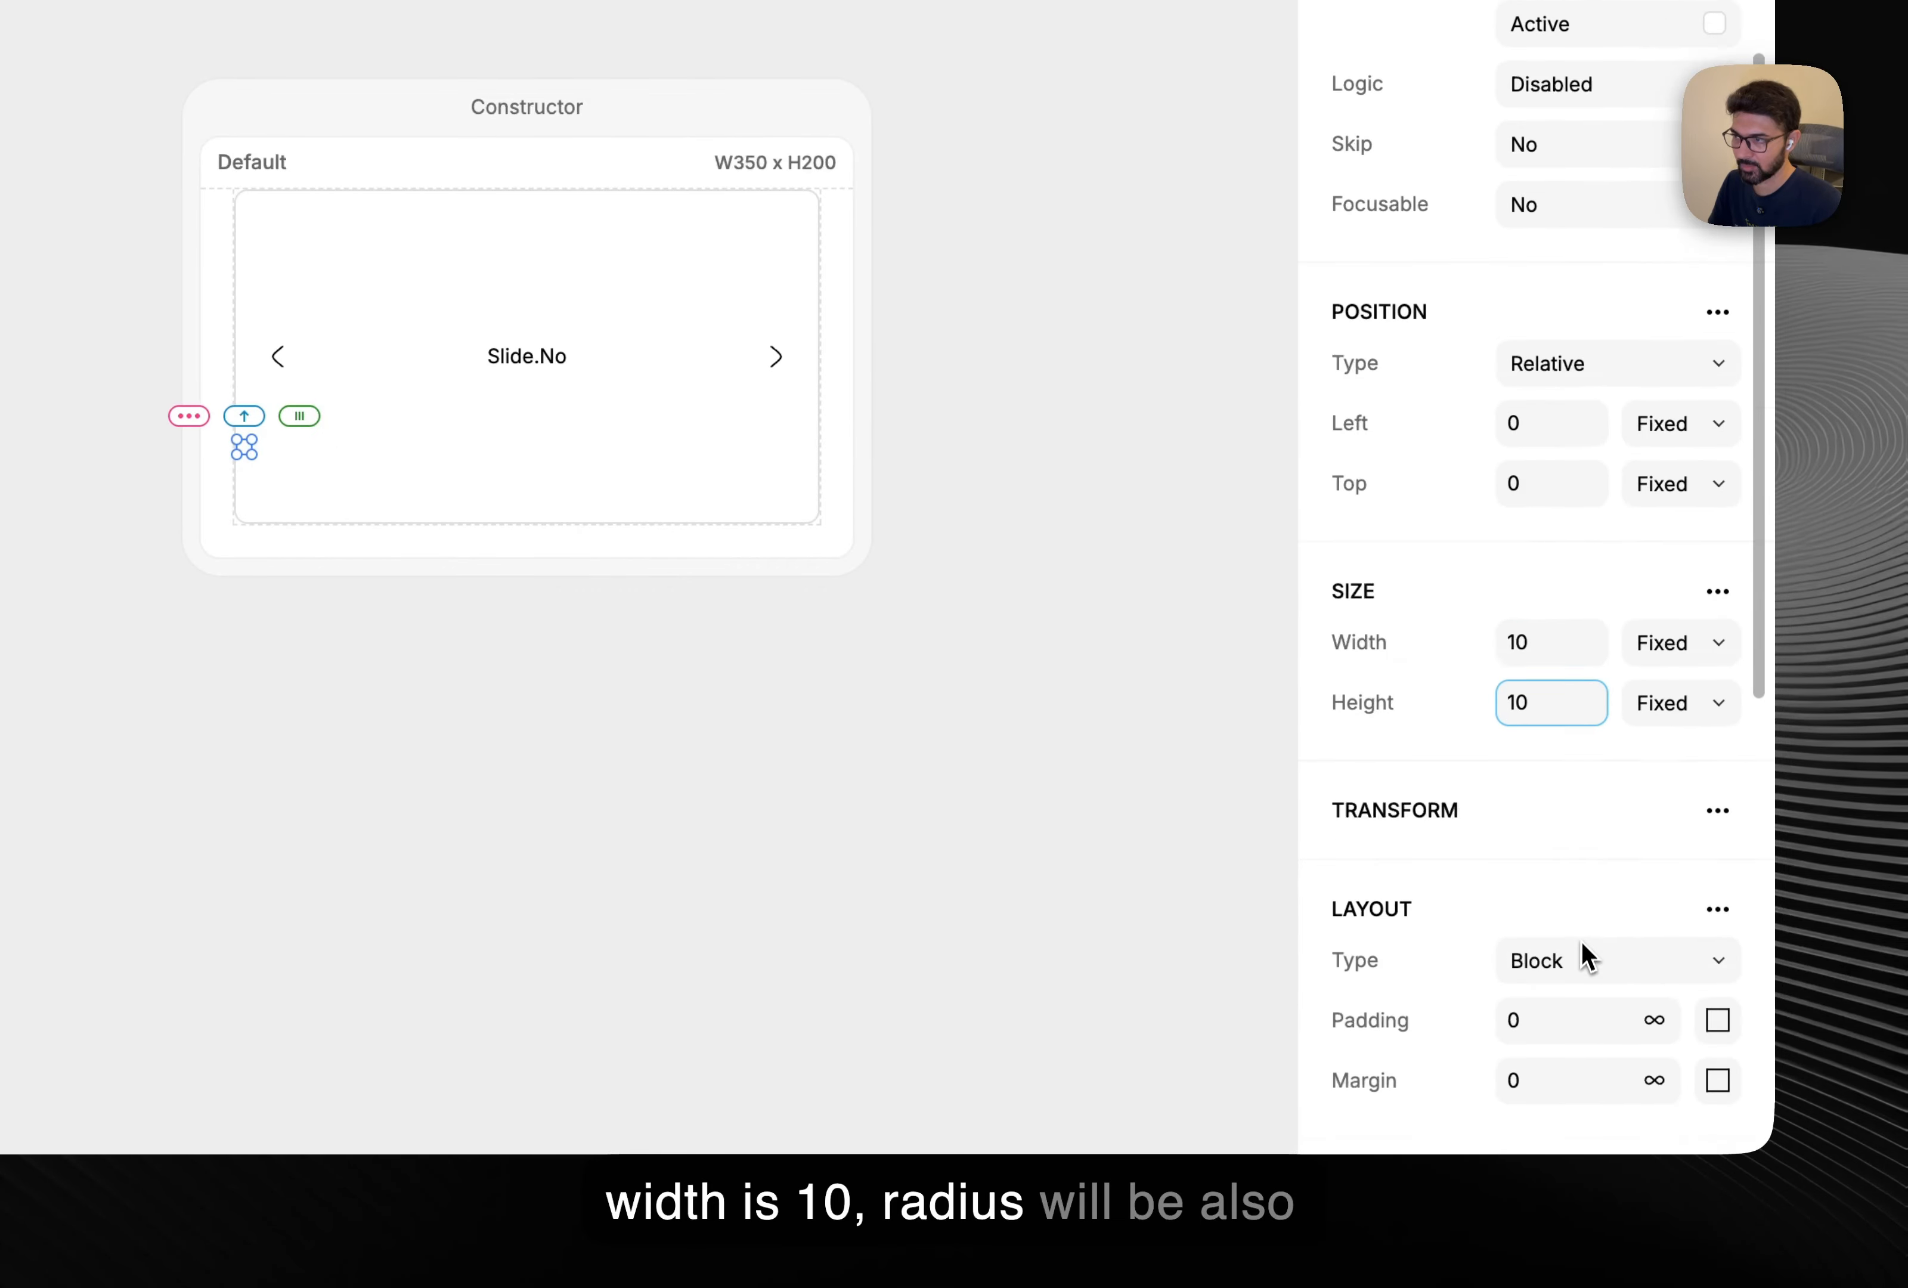
pyautogui.click(1542, 923)
pyautogui.write('1')
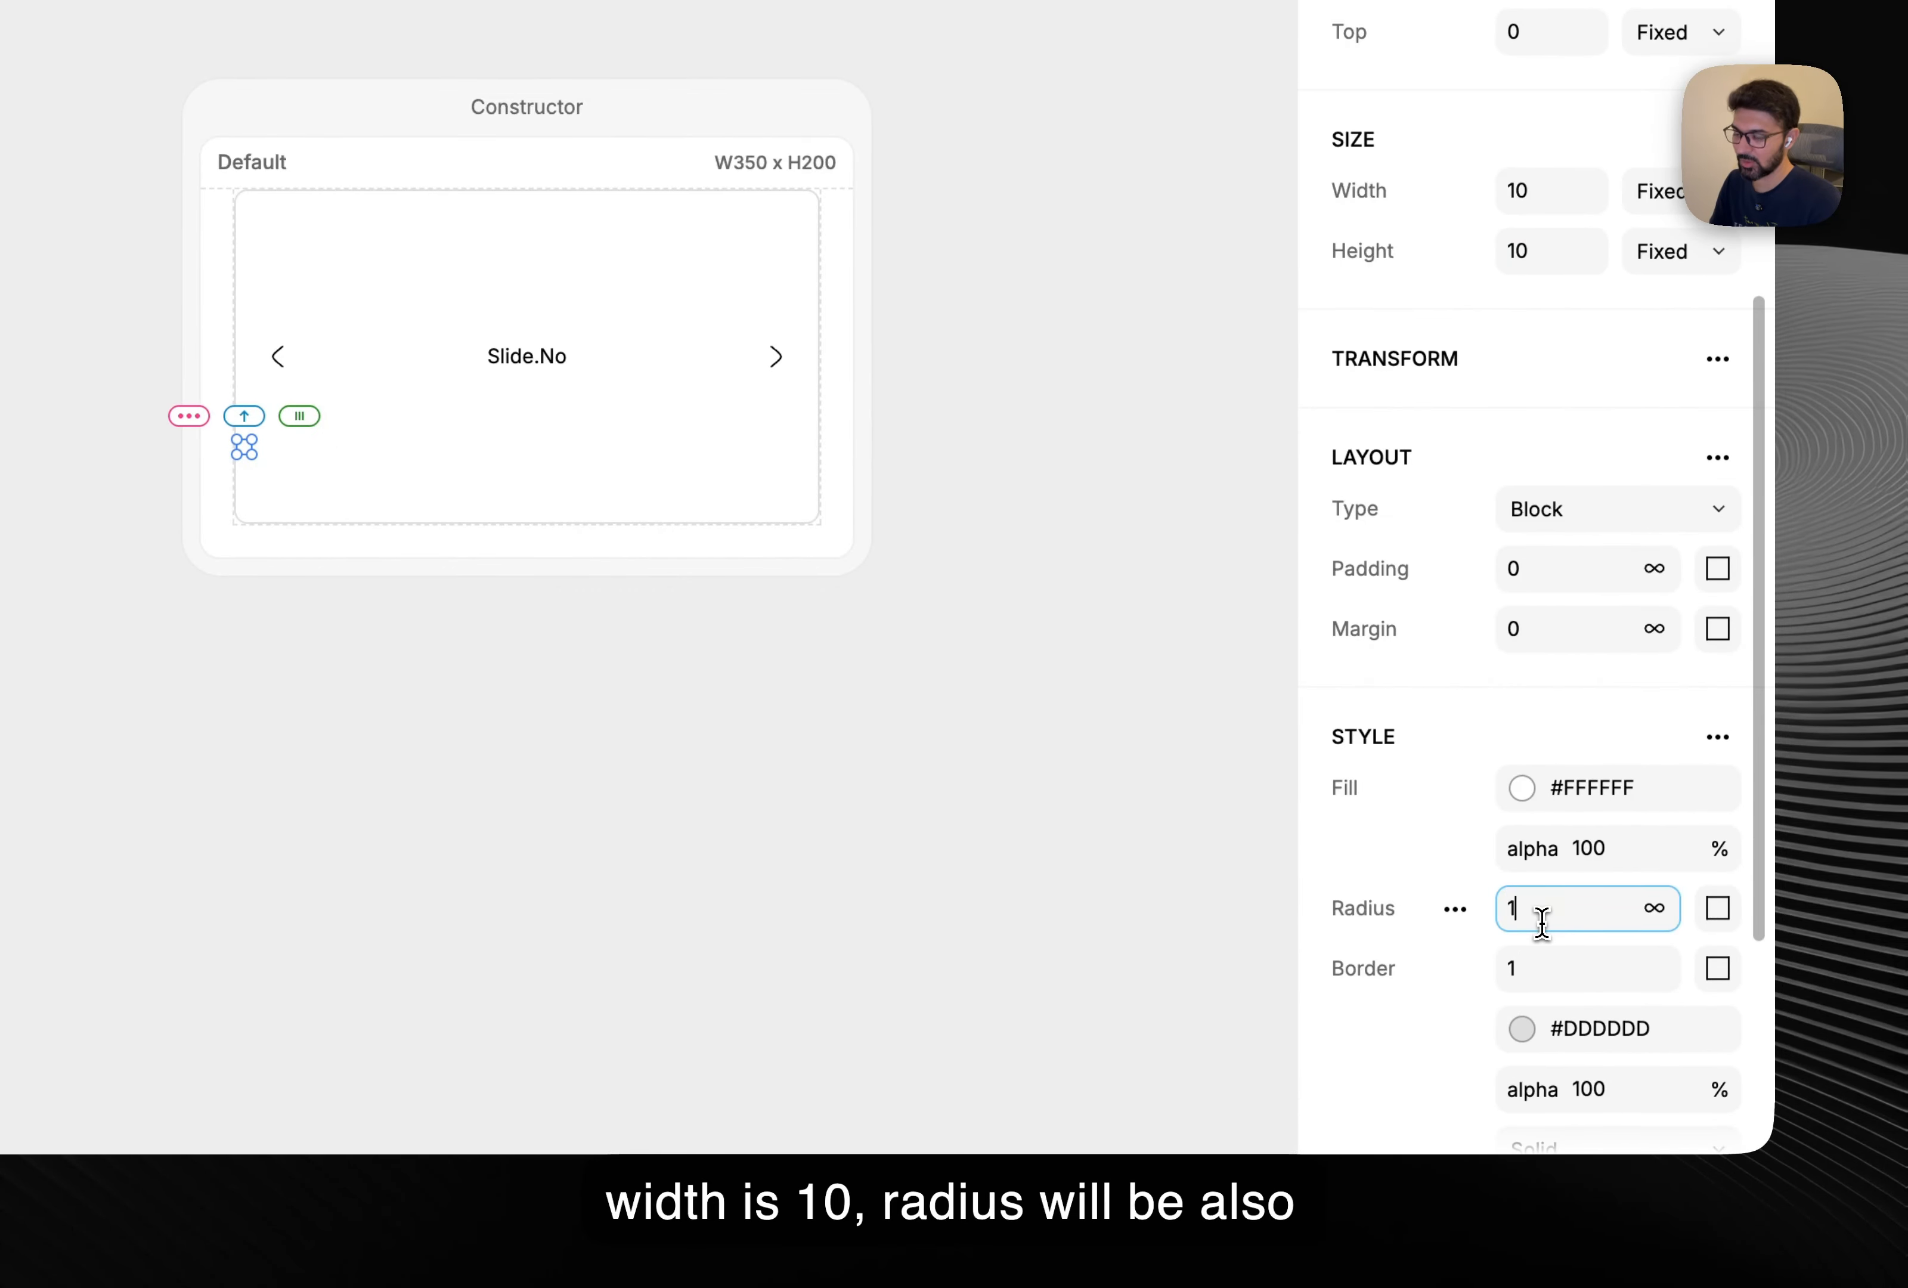
pyautogui.write('0')
pyautogui.click(826, 753)
pyautogui.scroll(3, 293, 444)
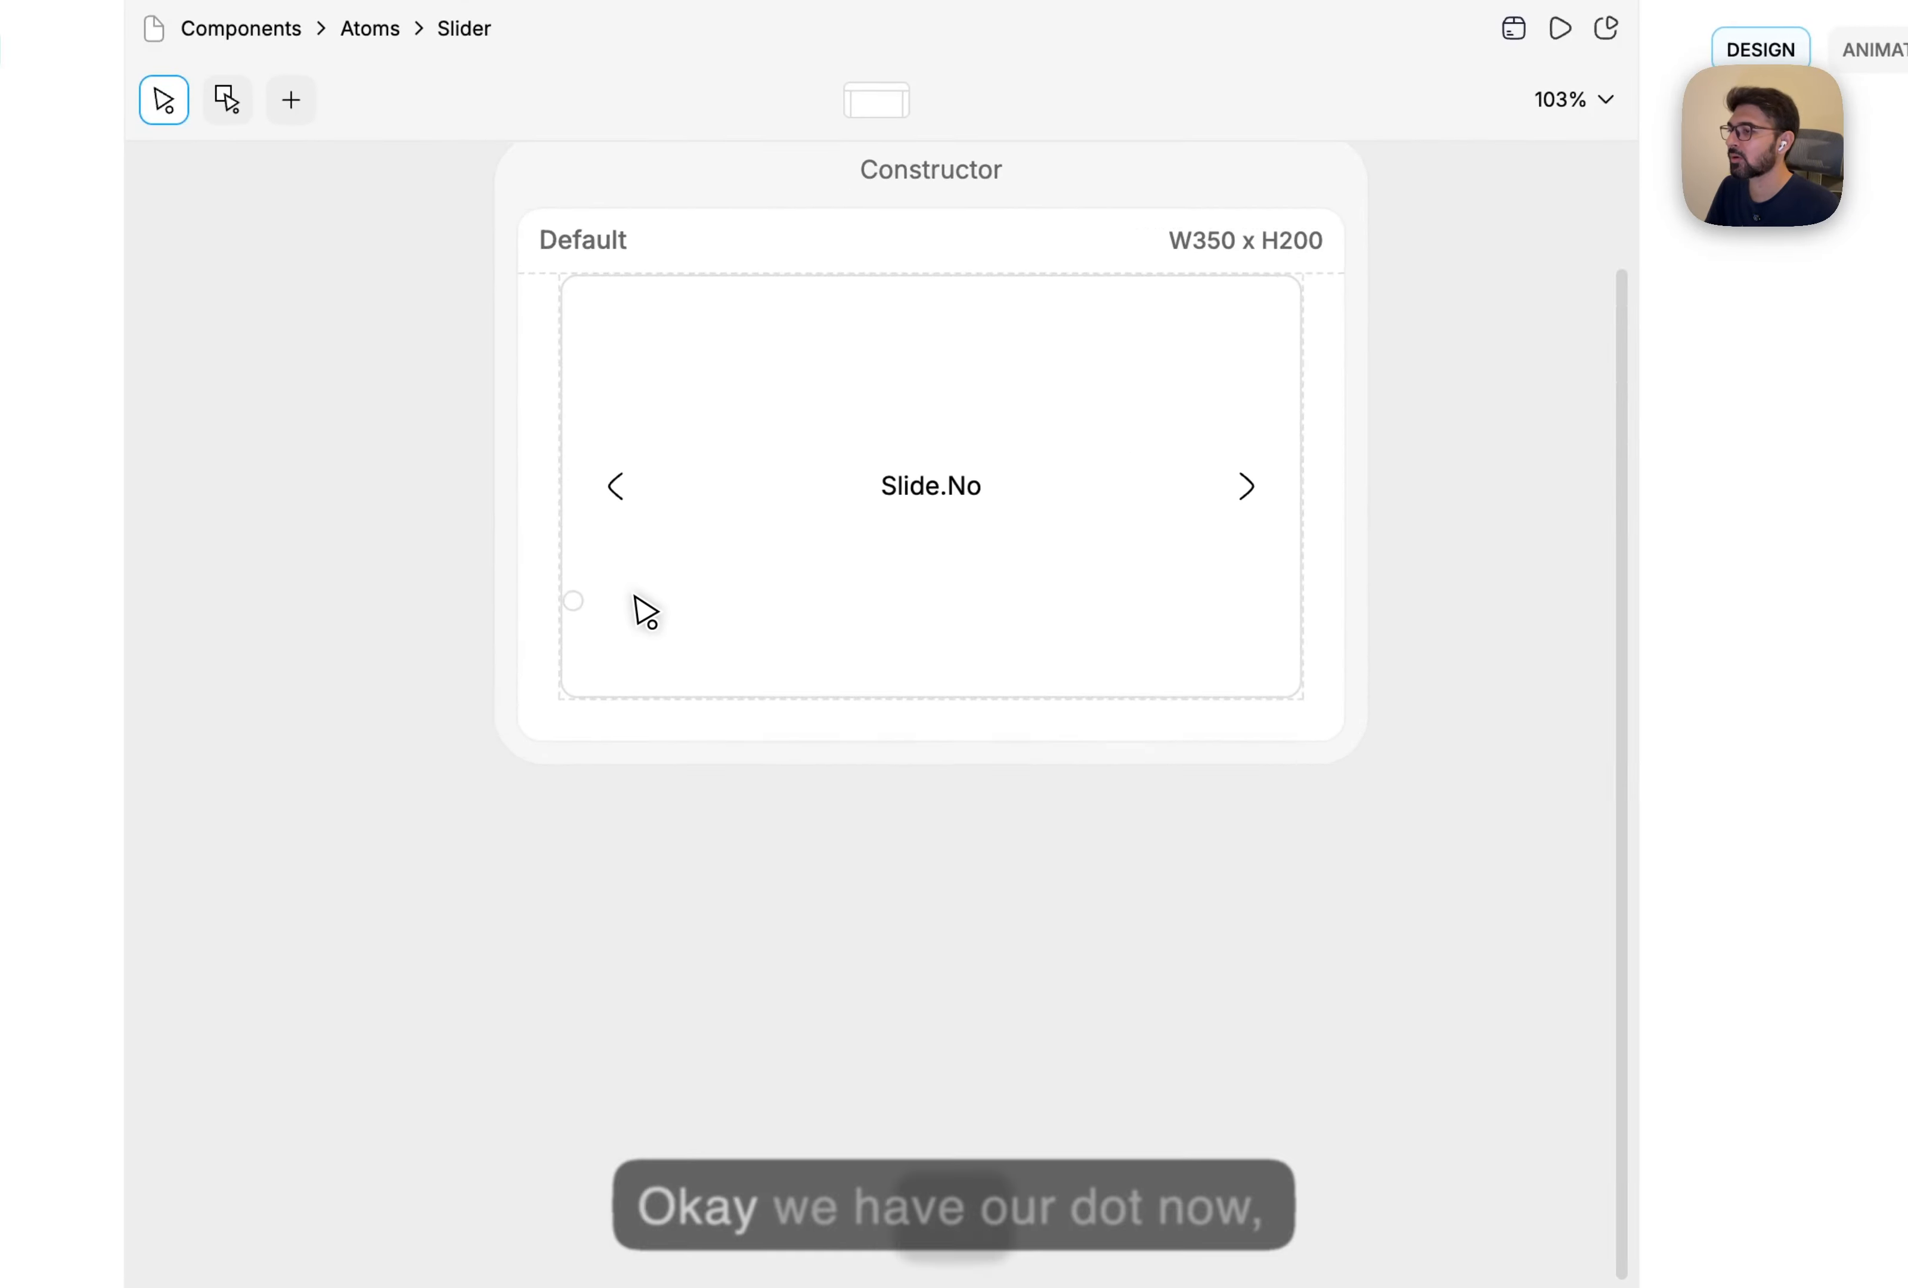
pyautogui.scroll(5, 646, 611)
# Lay out Bottom as a row with the dot centred vertically and horizontally.
pyautogui.scroll(-5, 608, 660)
pyautogui.click(673, 661)
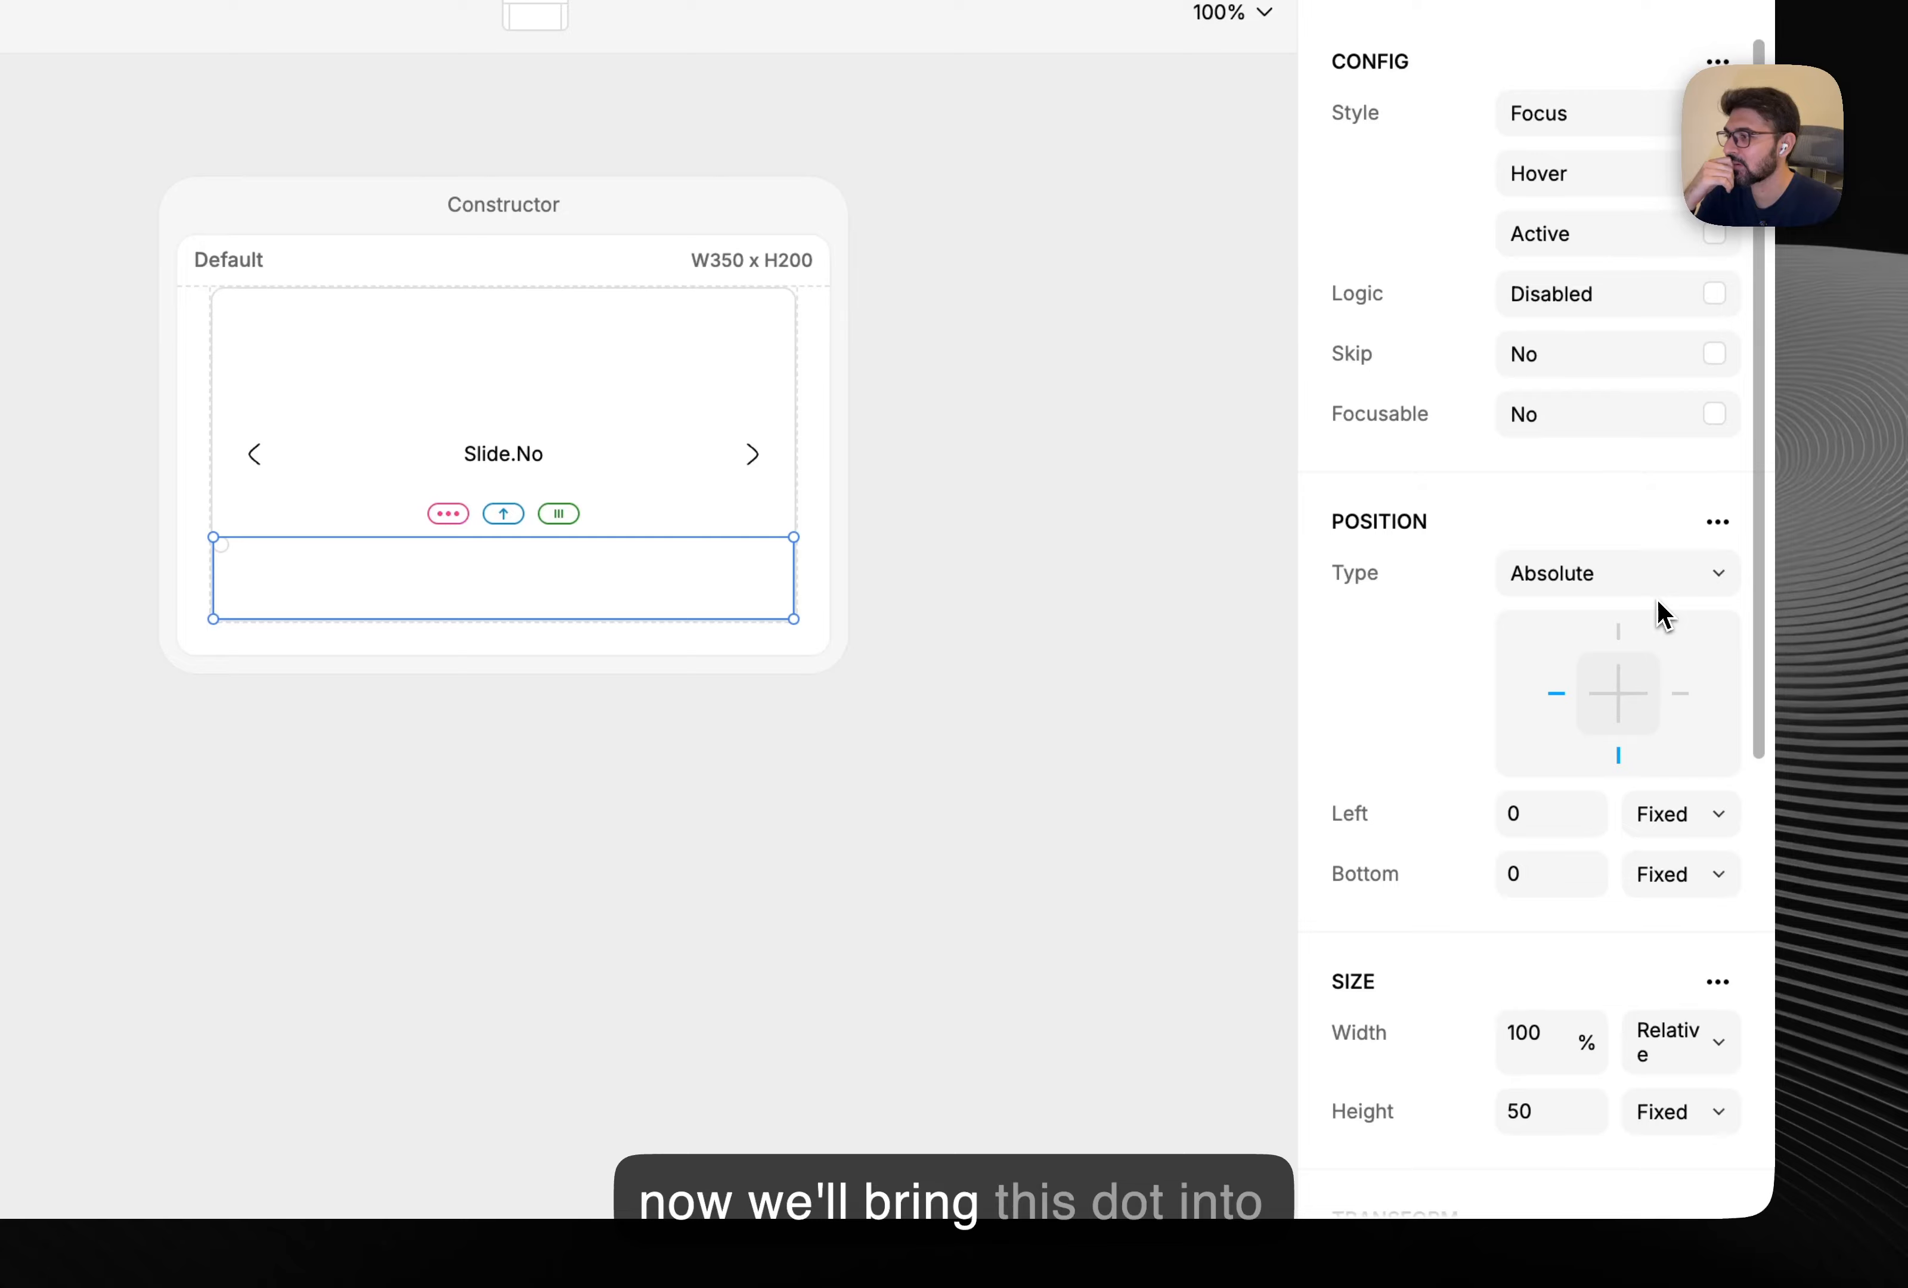
pyautogui.scroll(-8, 1658, 608)
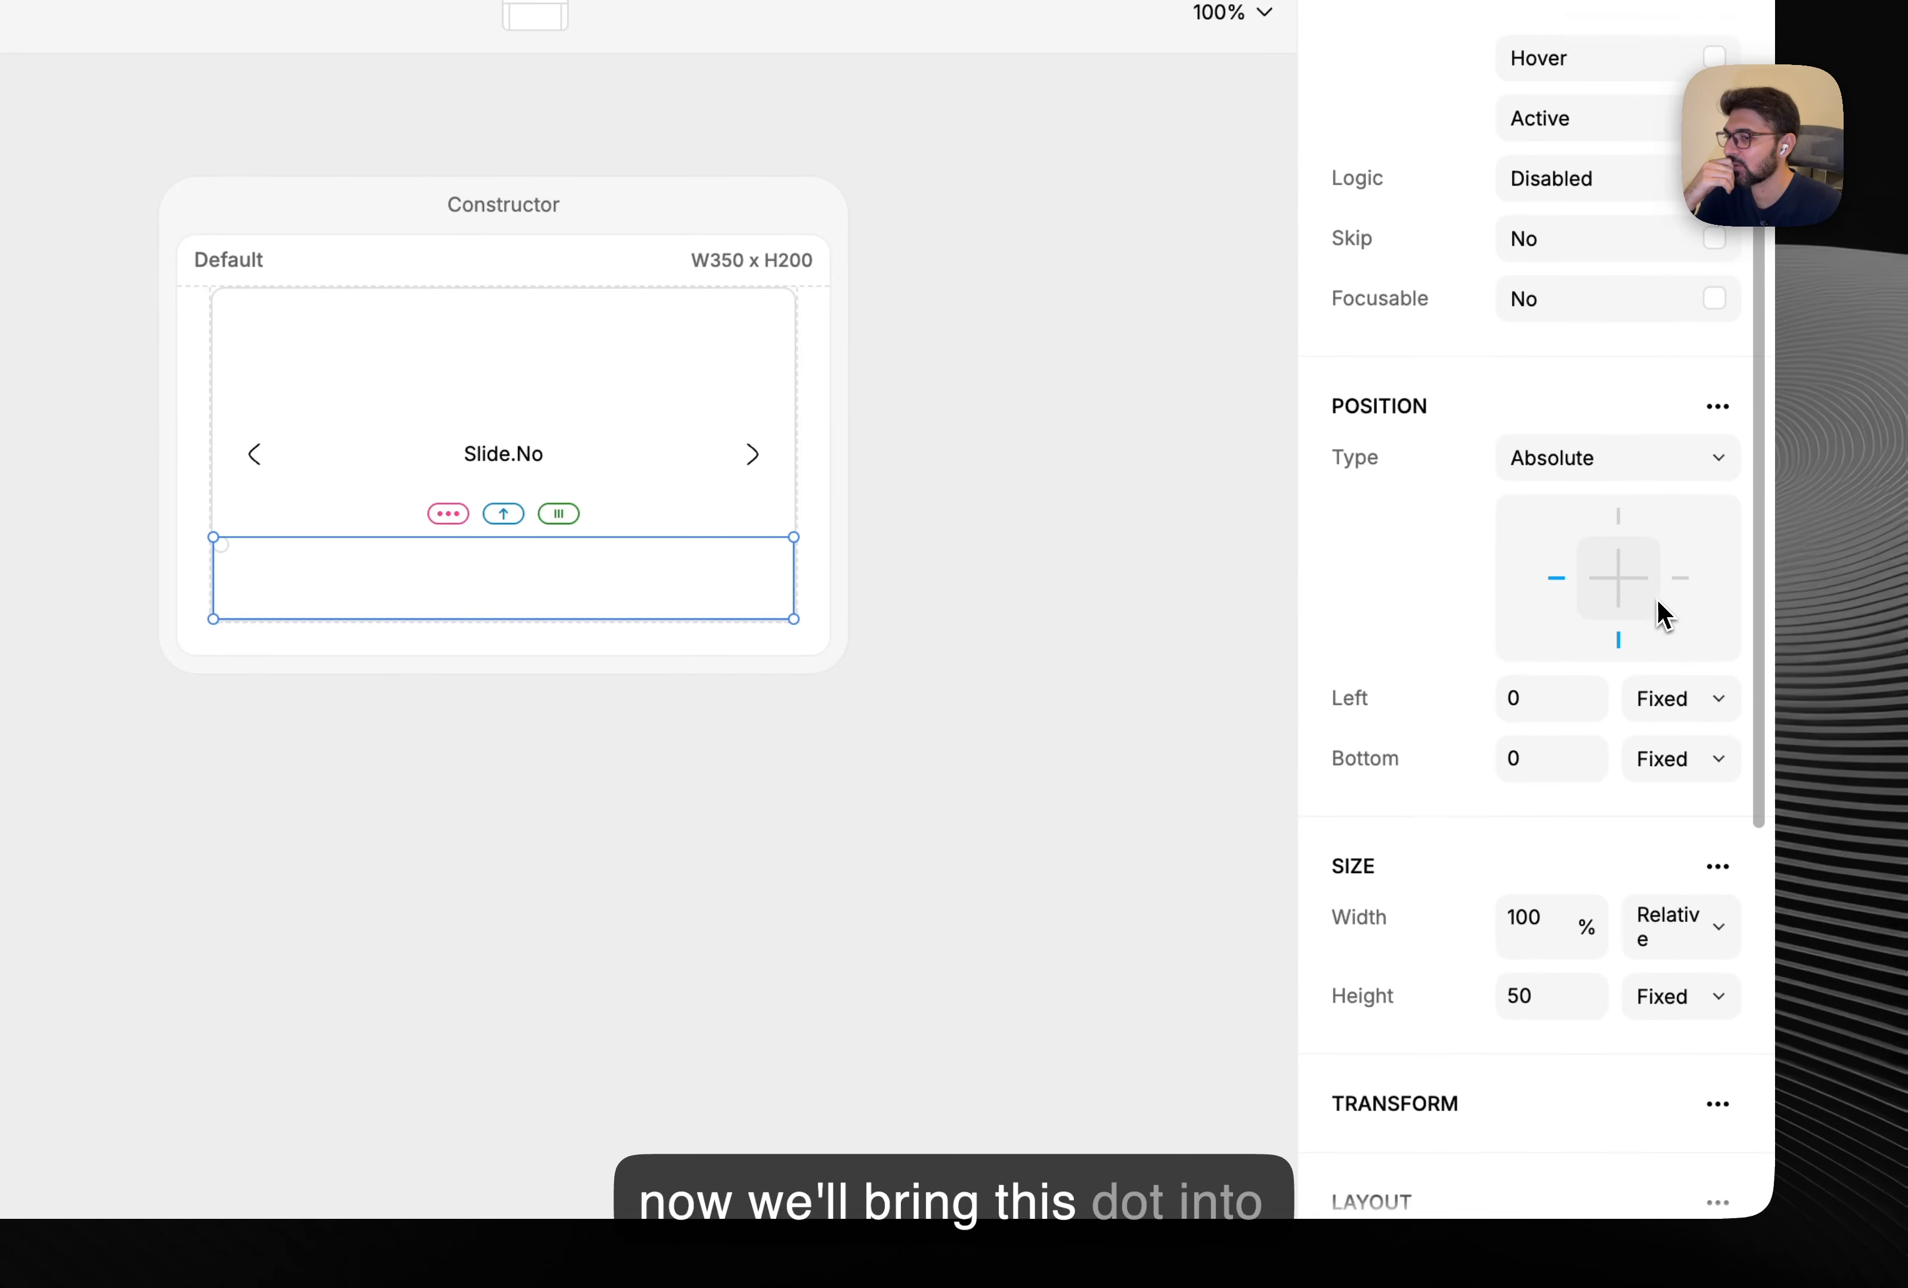
pyautogui.click(1636, 644)
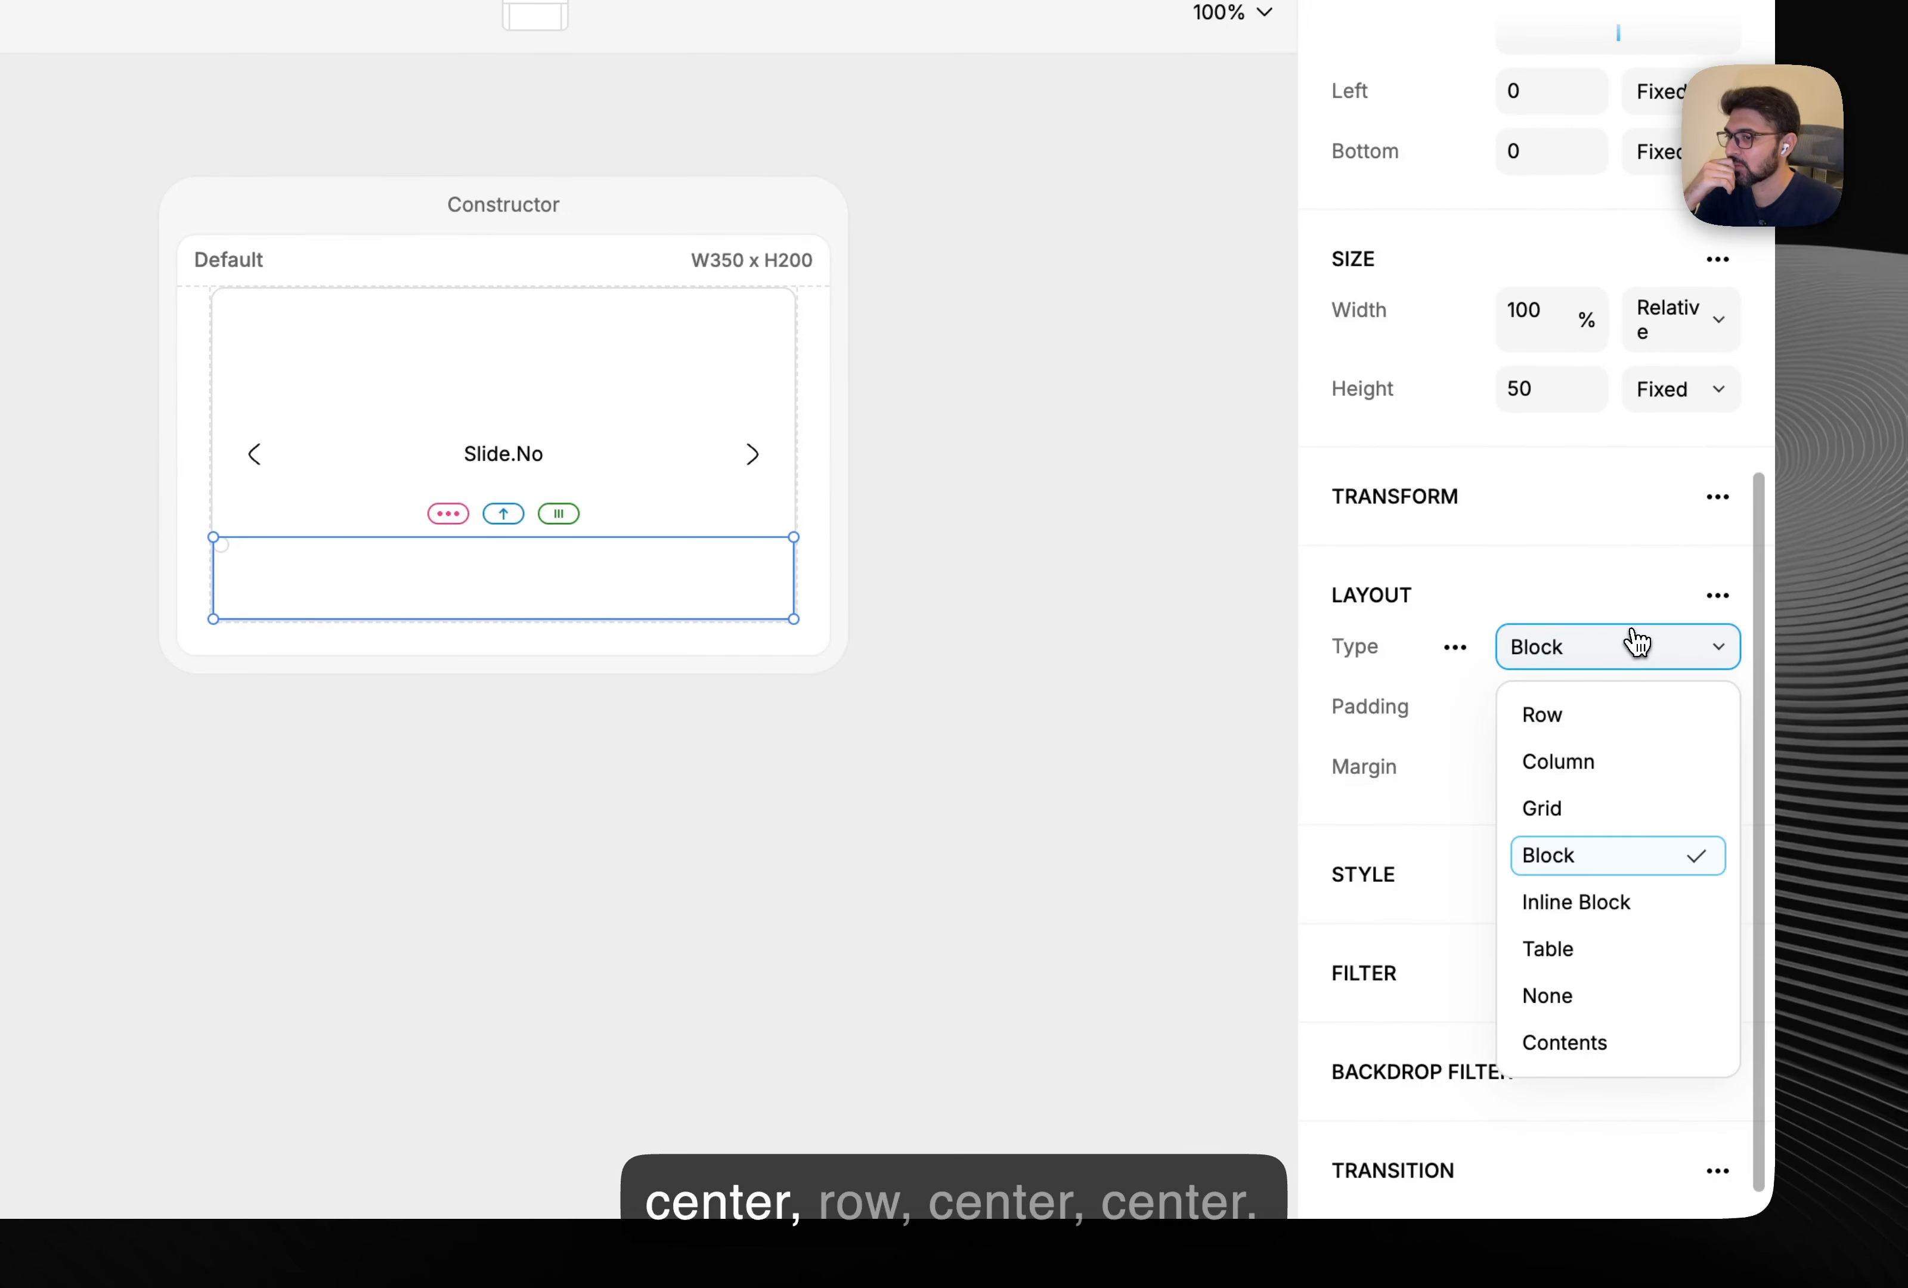
pyautogui.click(1612, 711)
pyautogui.click(1595, 787)
pyautogui.click(1592, 922)
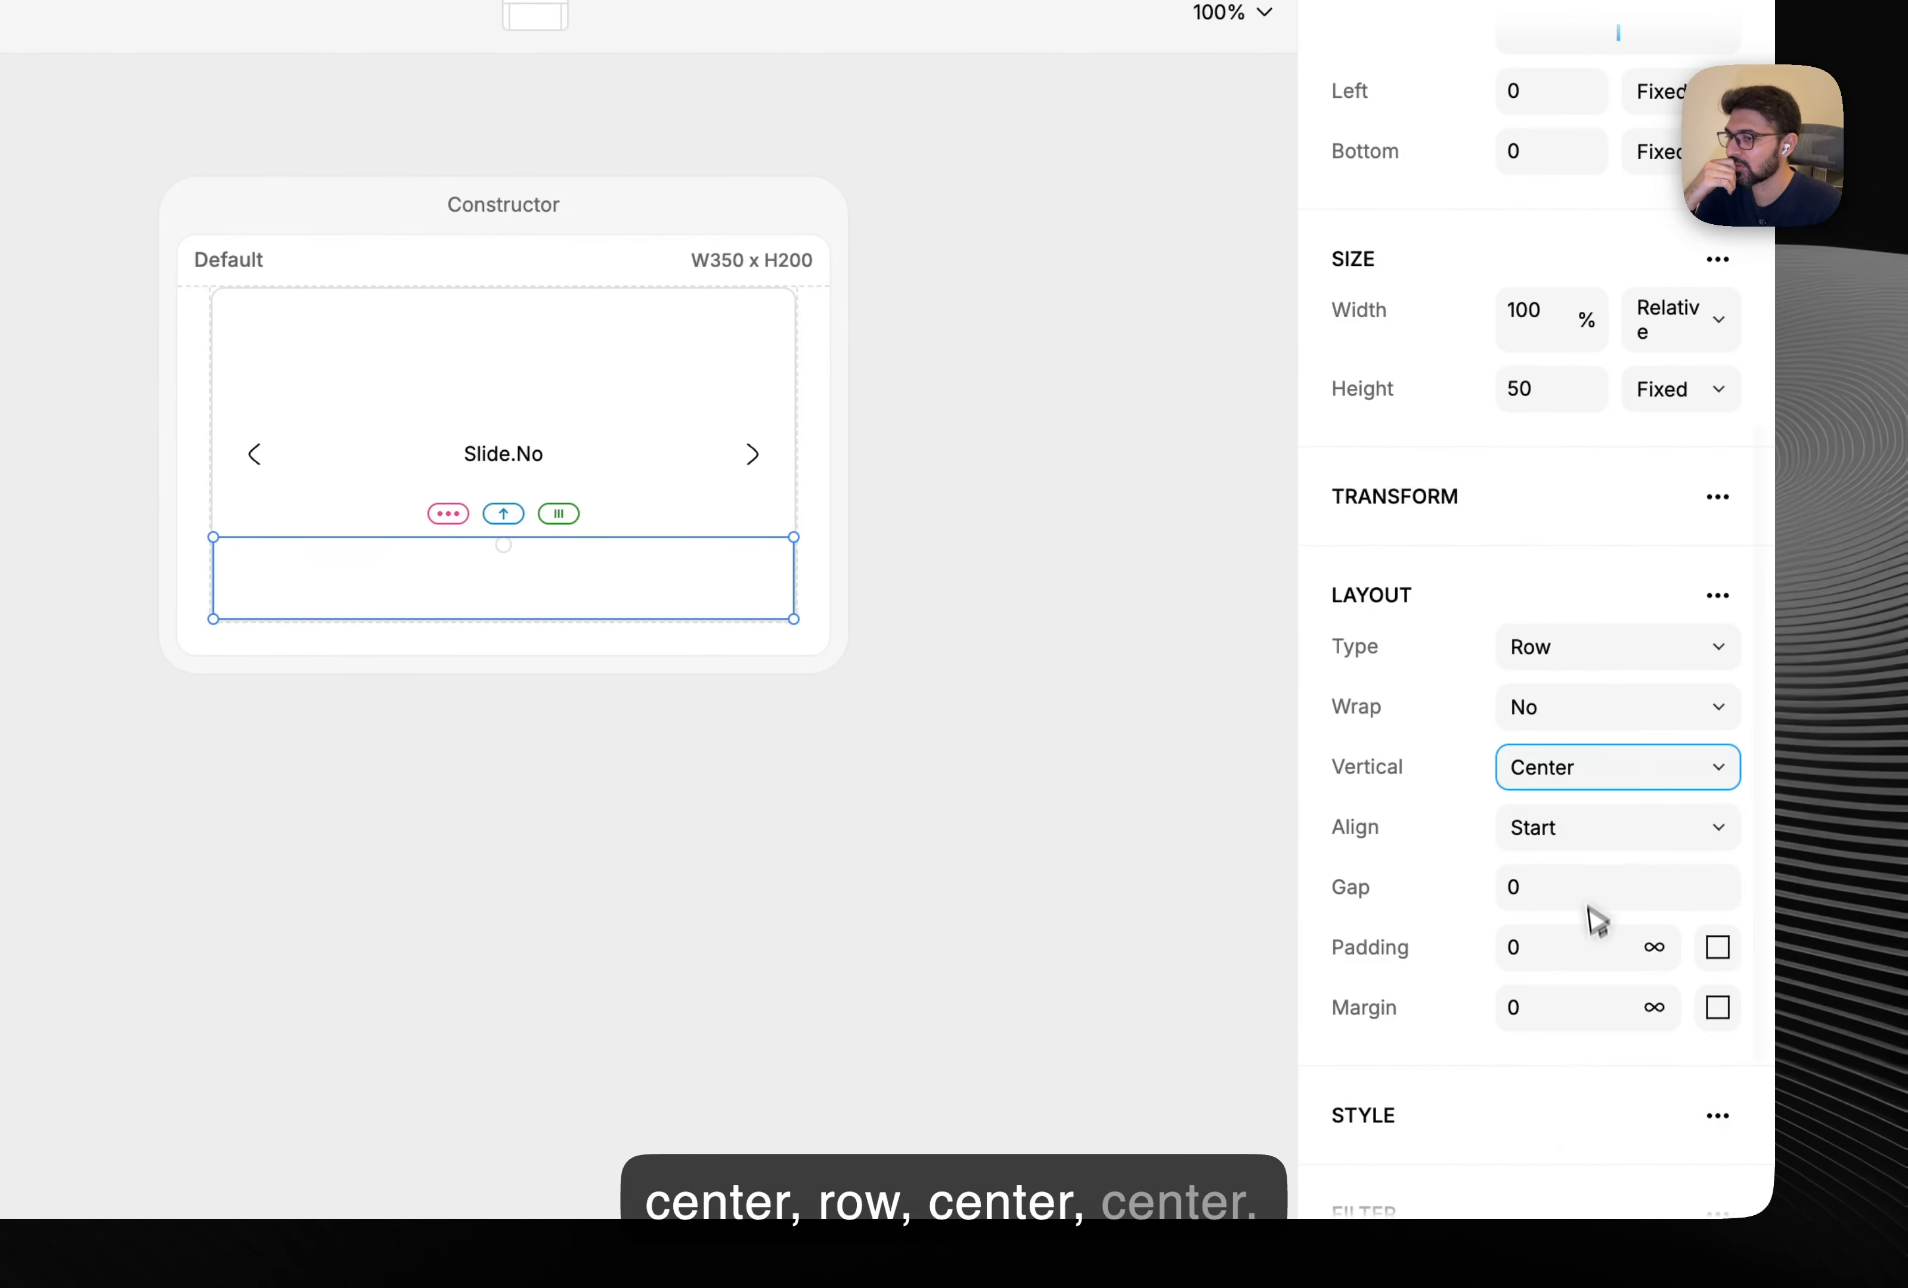
pyautogui.click(1596, 854)
pyautogui.click(1597, 988)
pyautogui.click(946, 865)
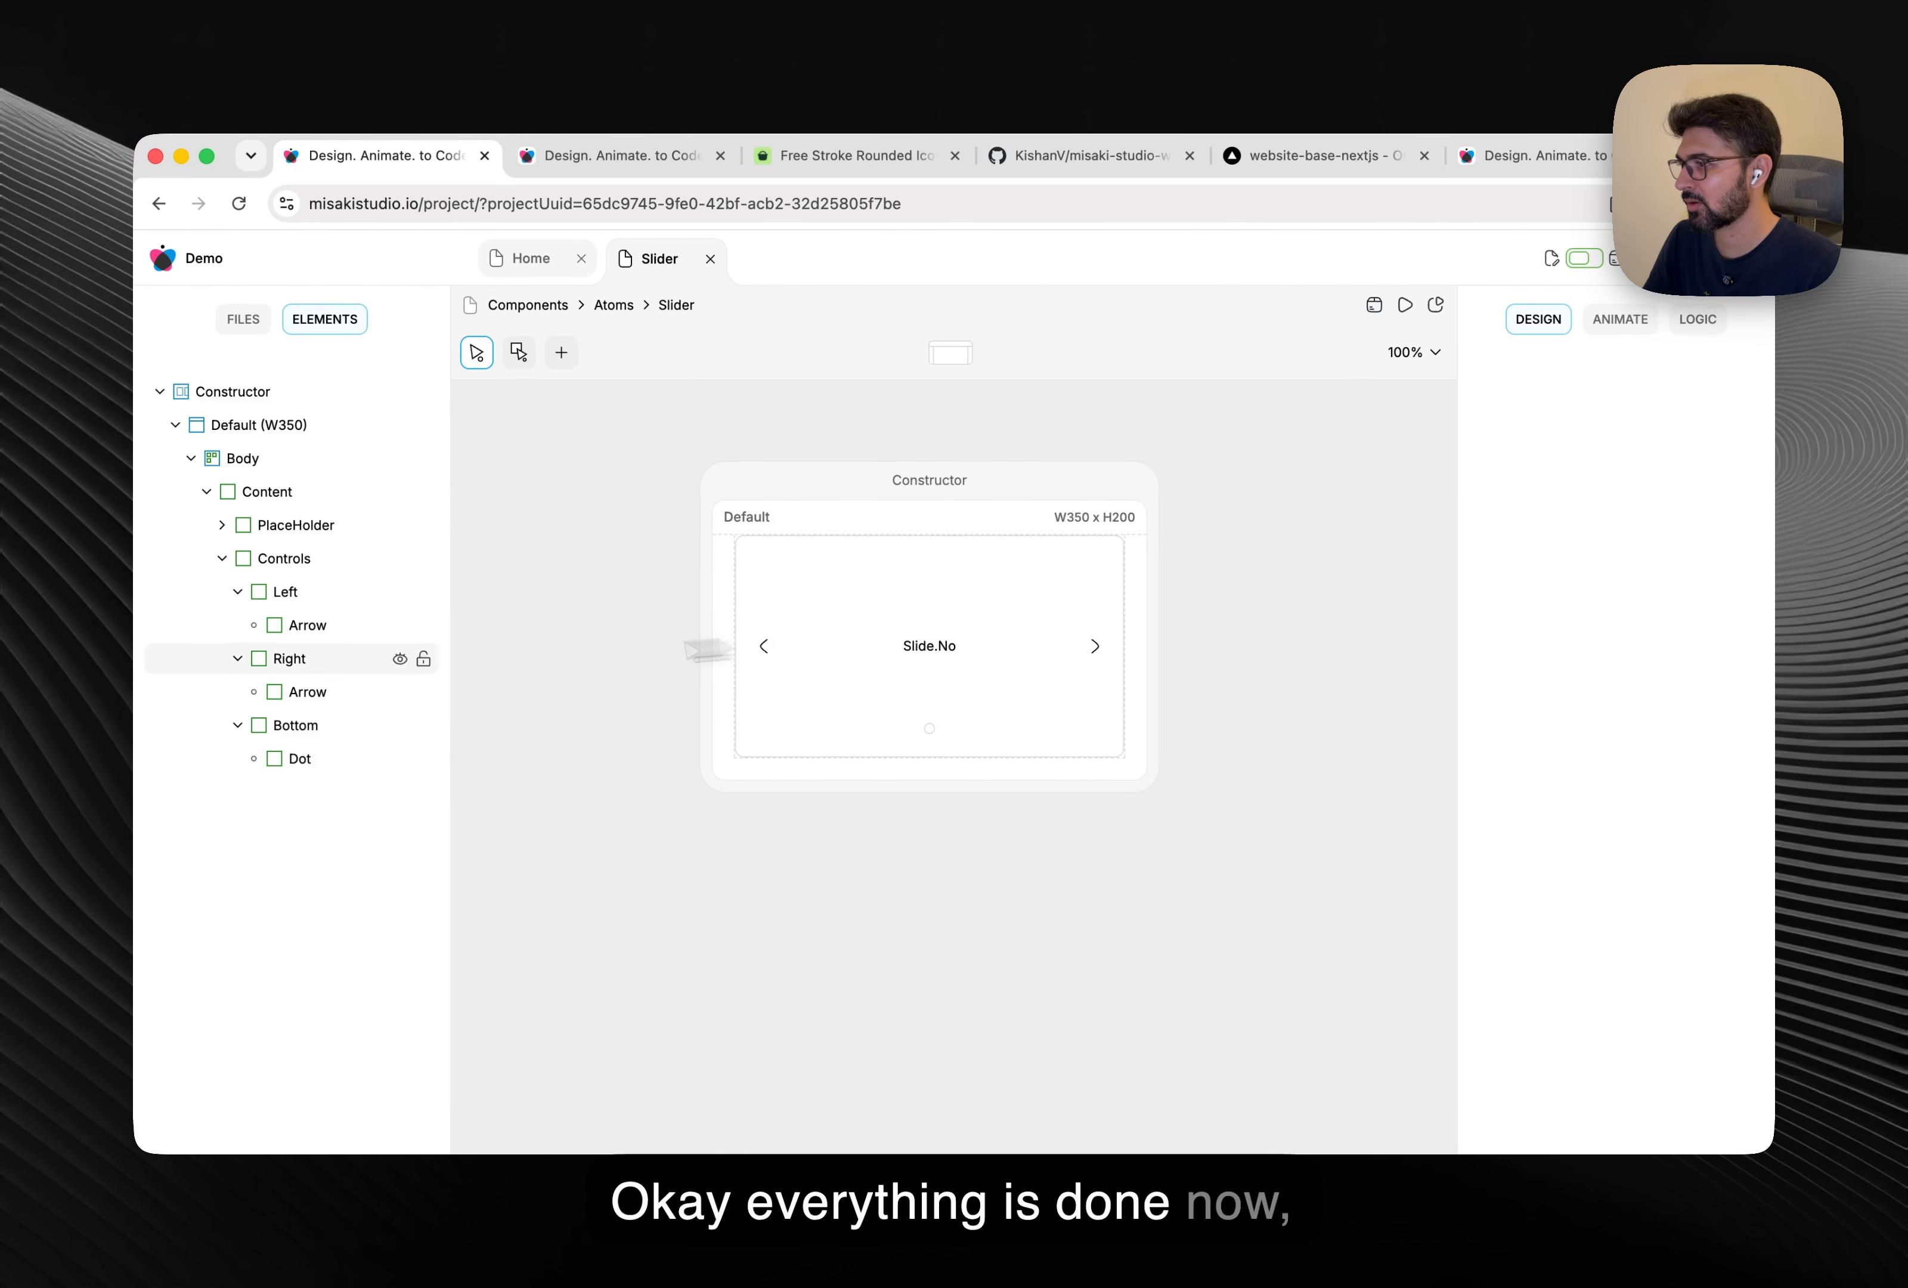
# Give the left arrow, right arrow and Dot a Pointer cursor style.
pyautogui.click(331, 631)
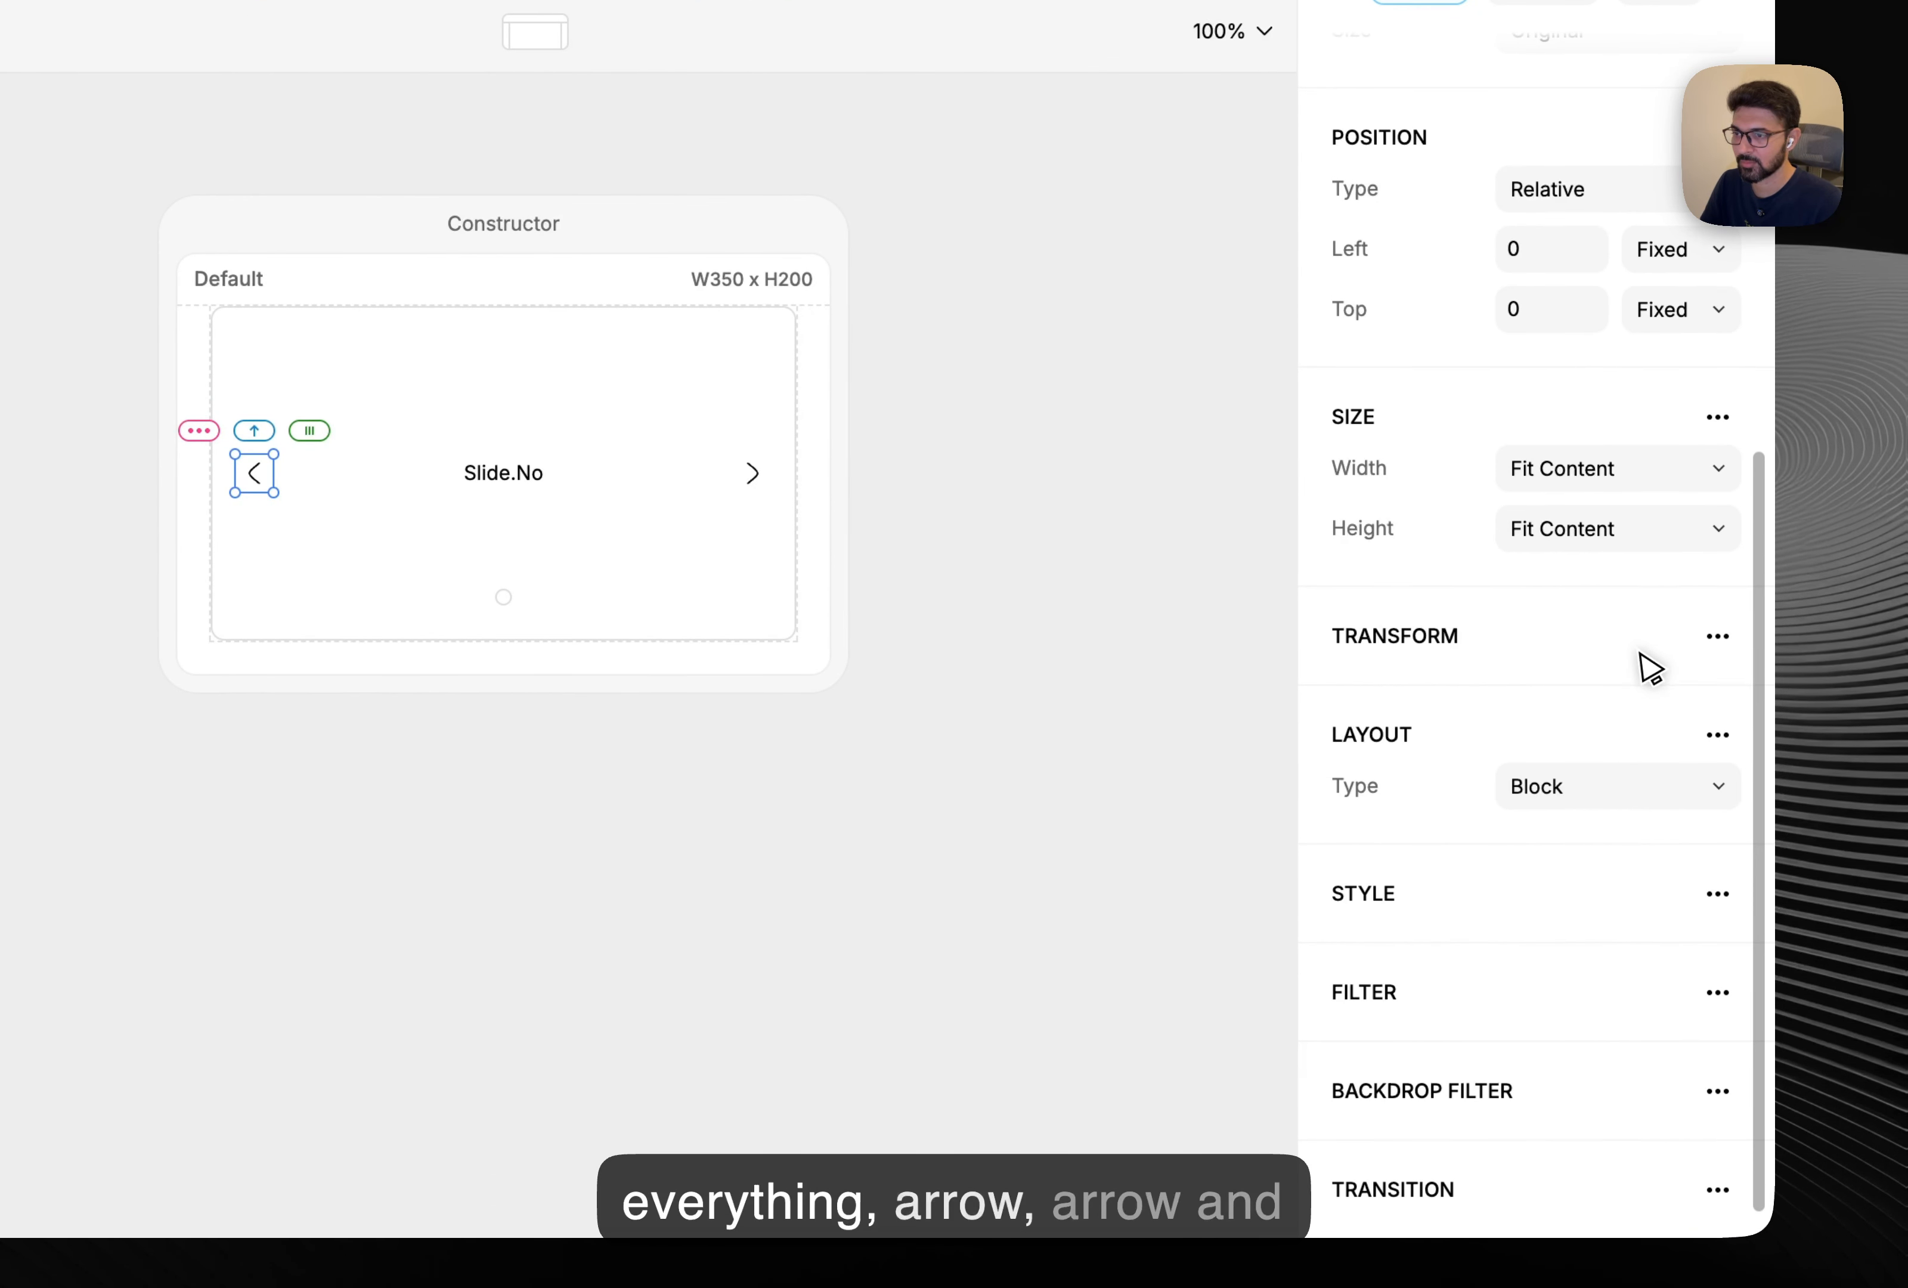
pyautogui.click(1611, 940)
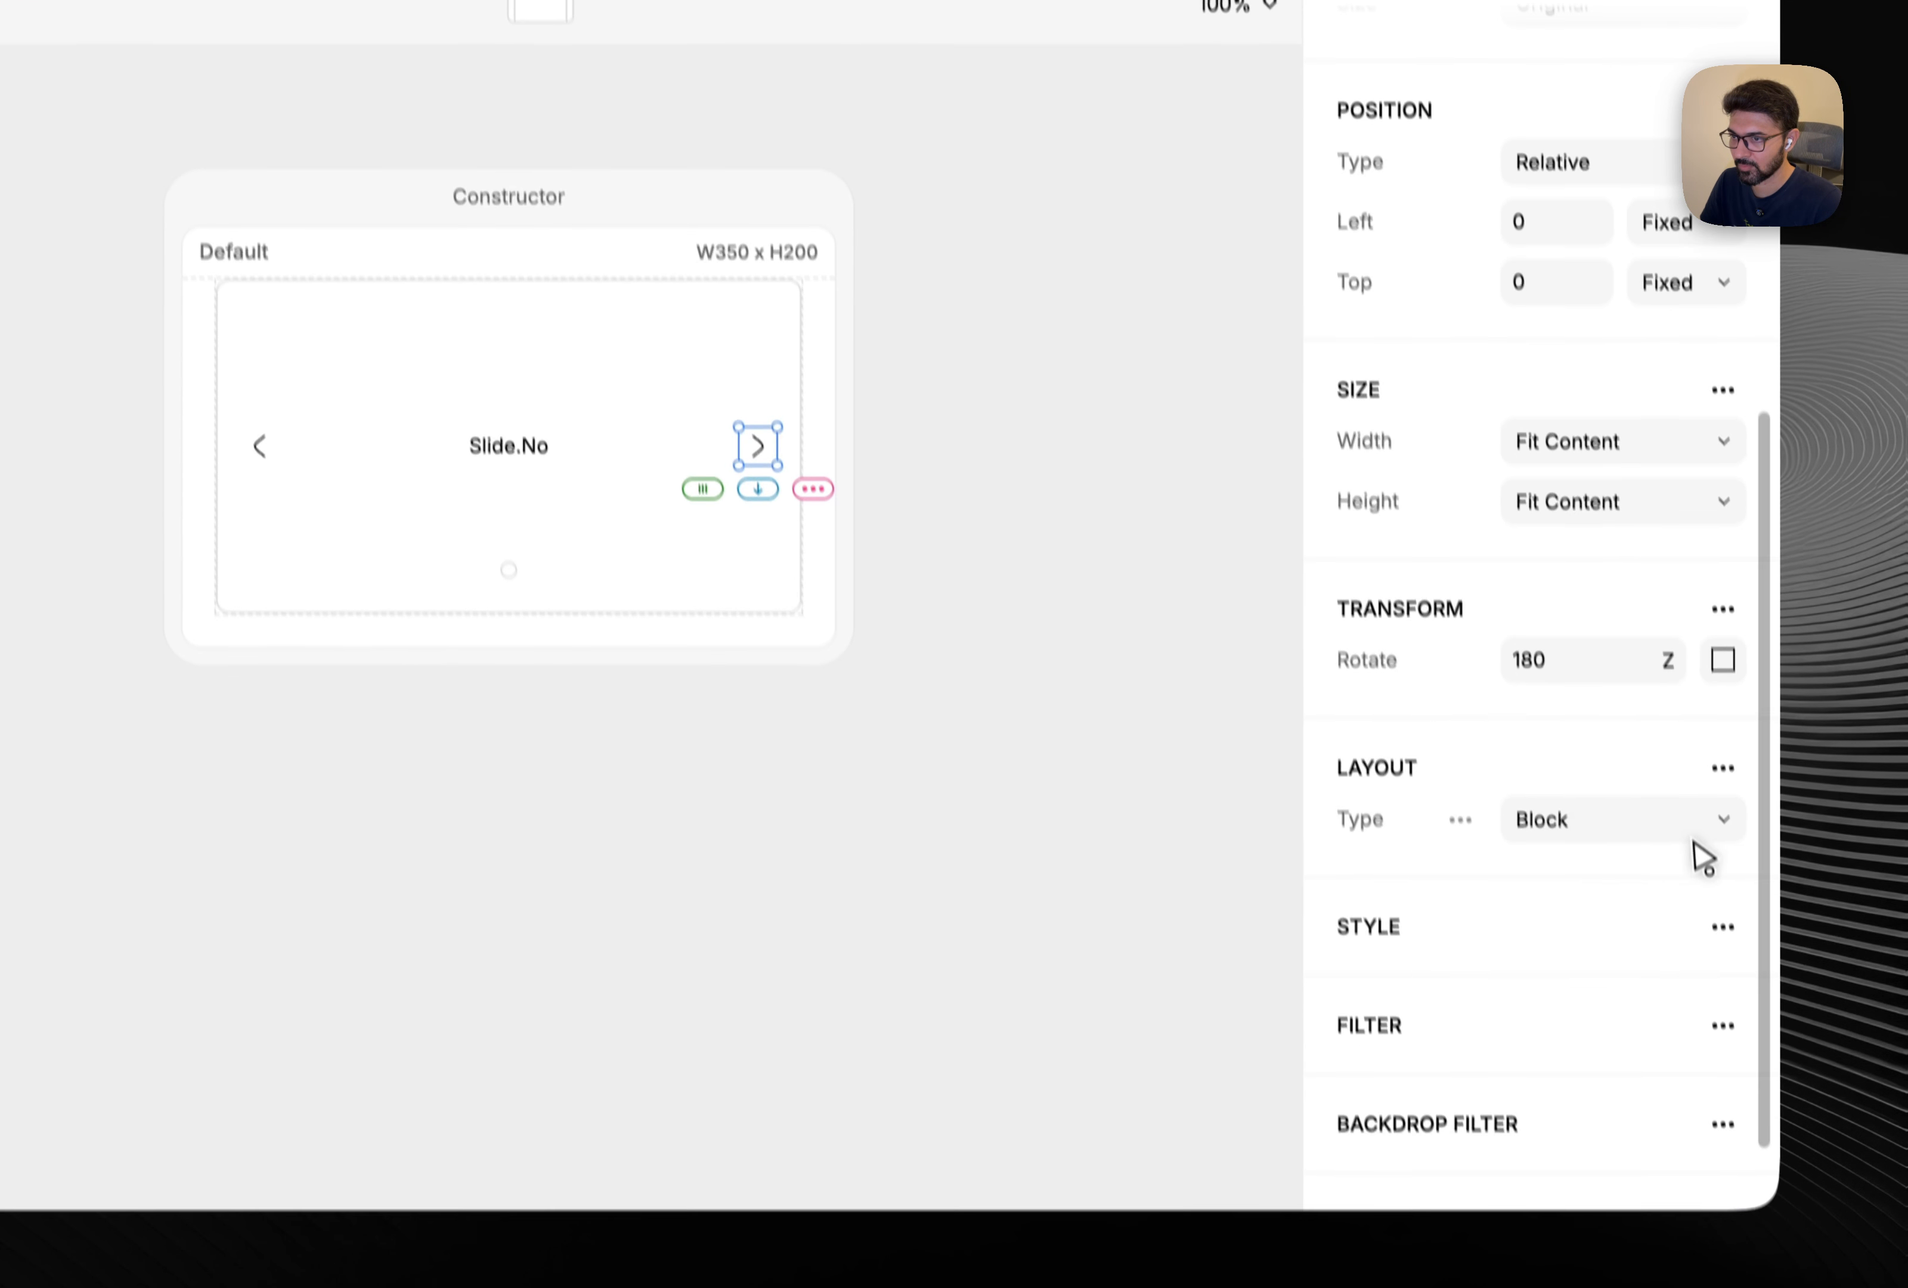
pyautogui.click(1714, 953)
pyautogui.click(1627, 929)
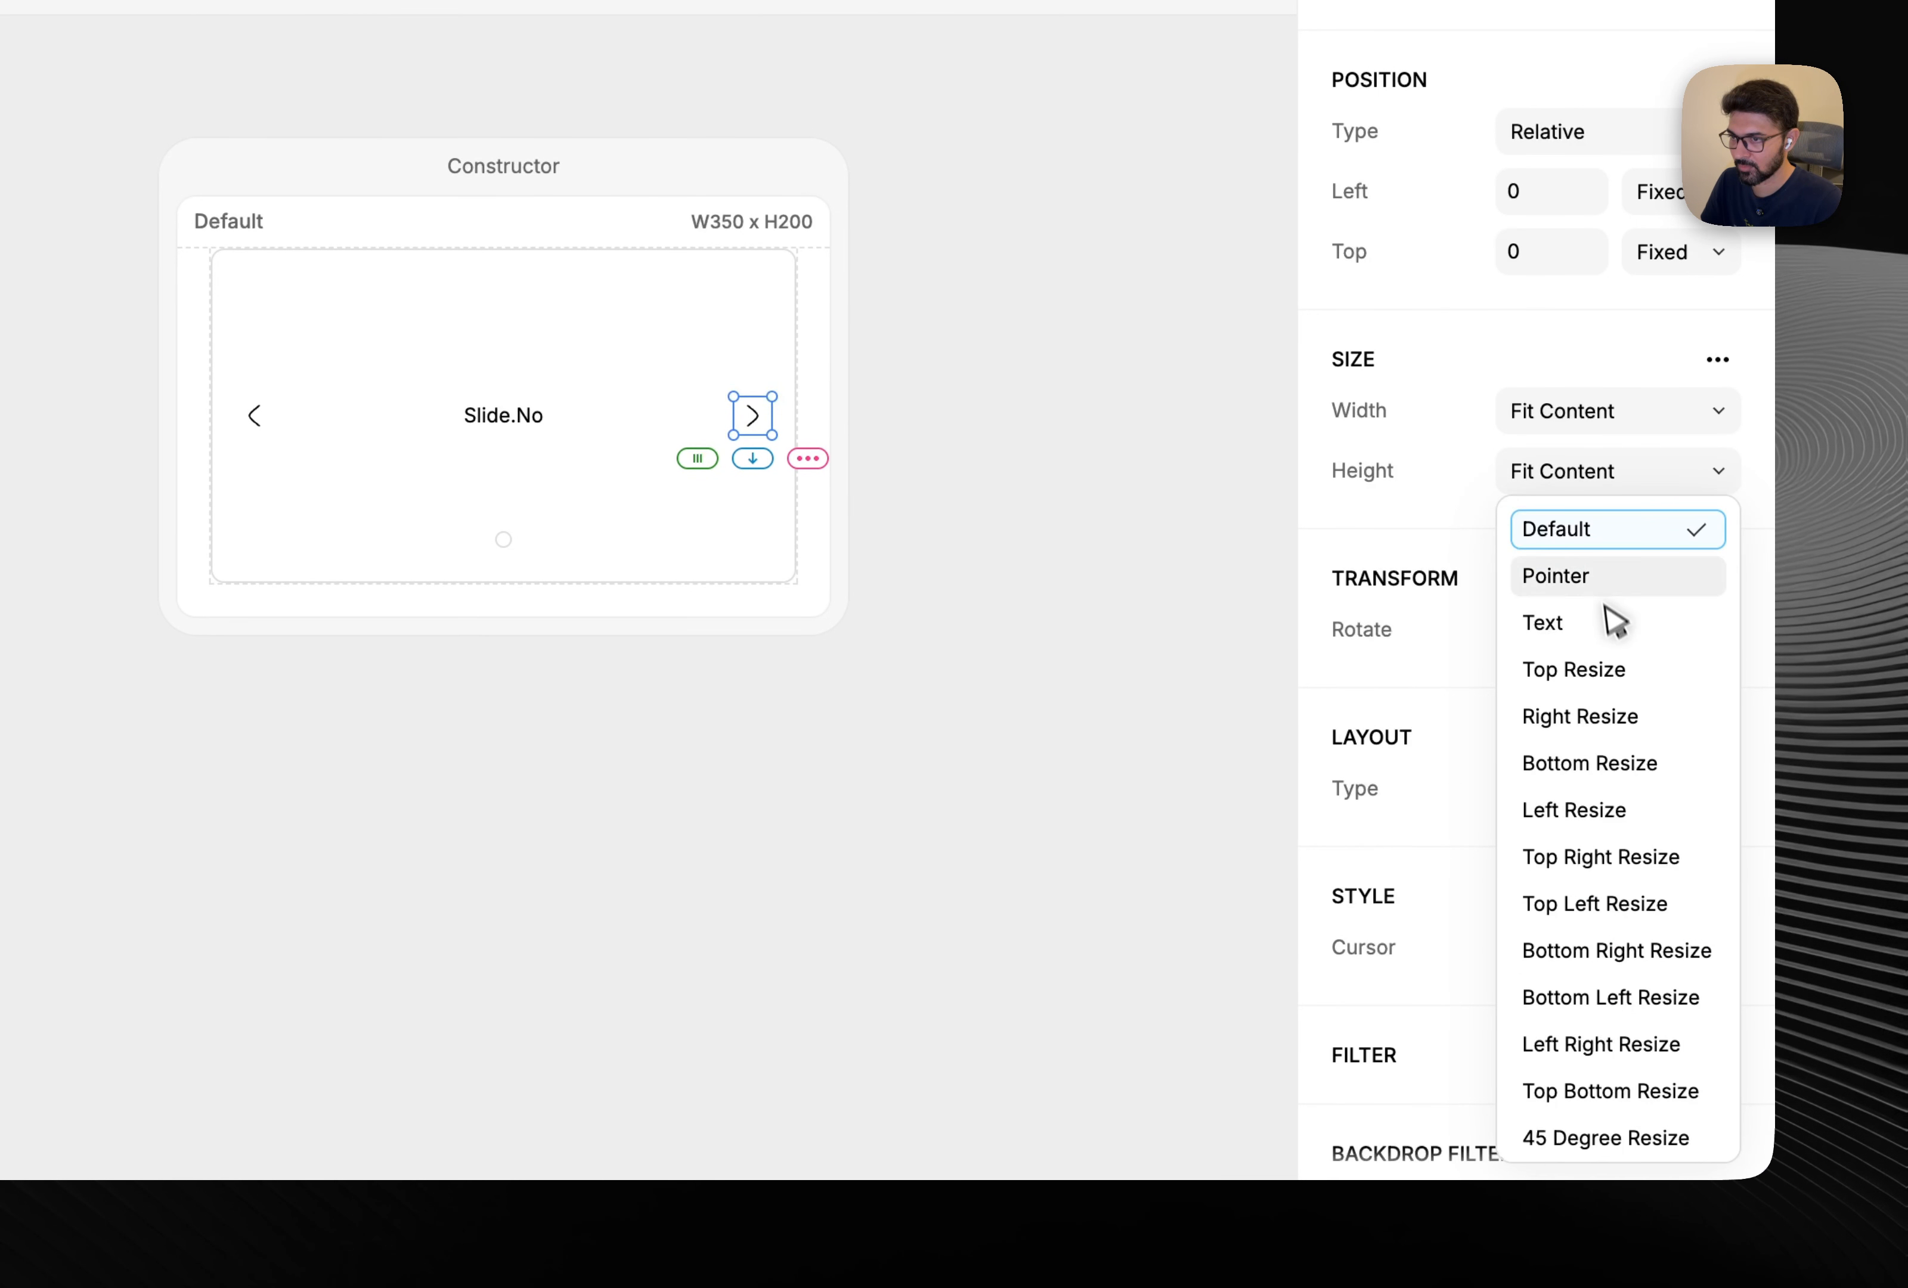
pyautogui.click(1610, 581)
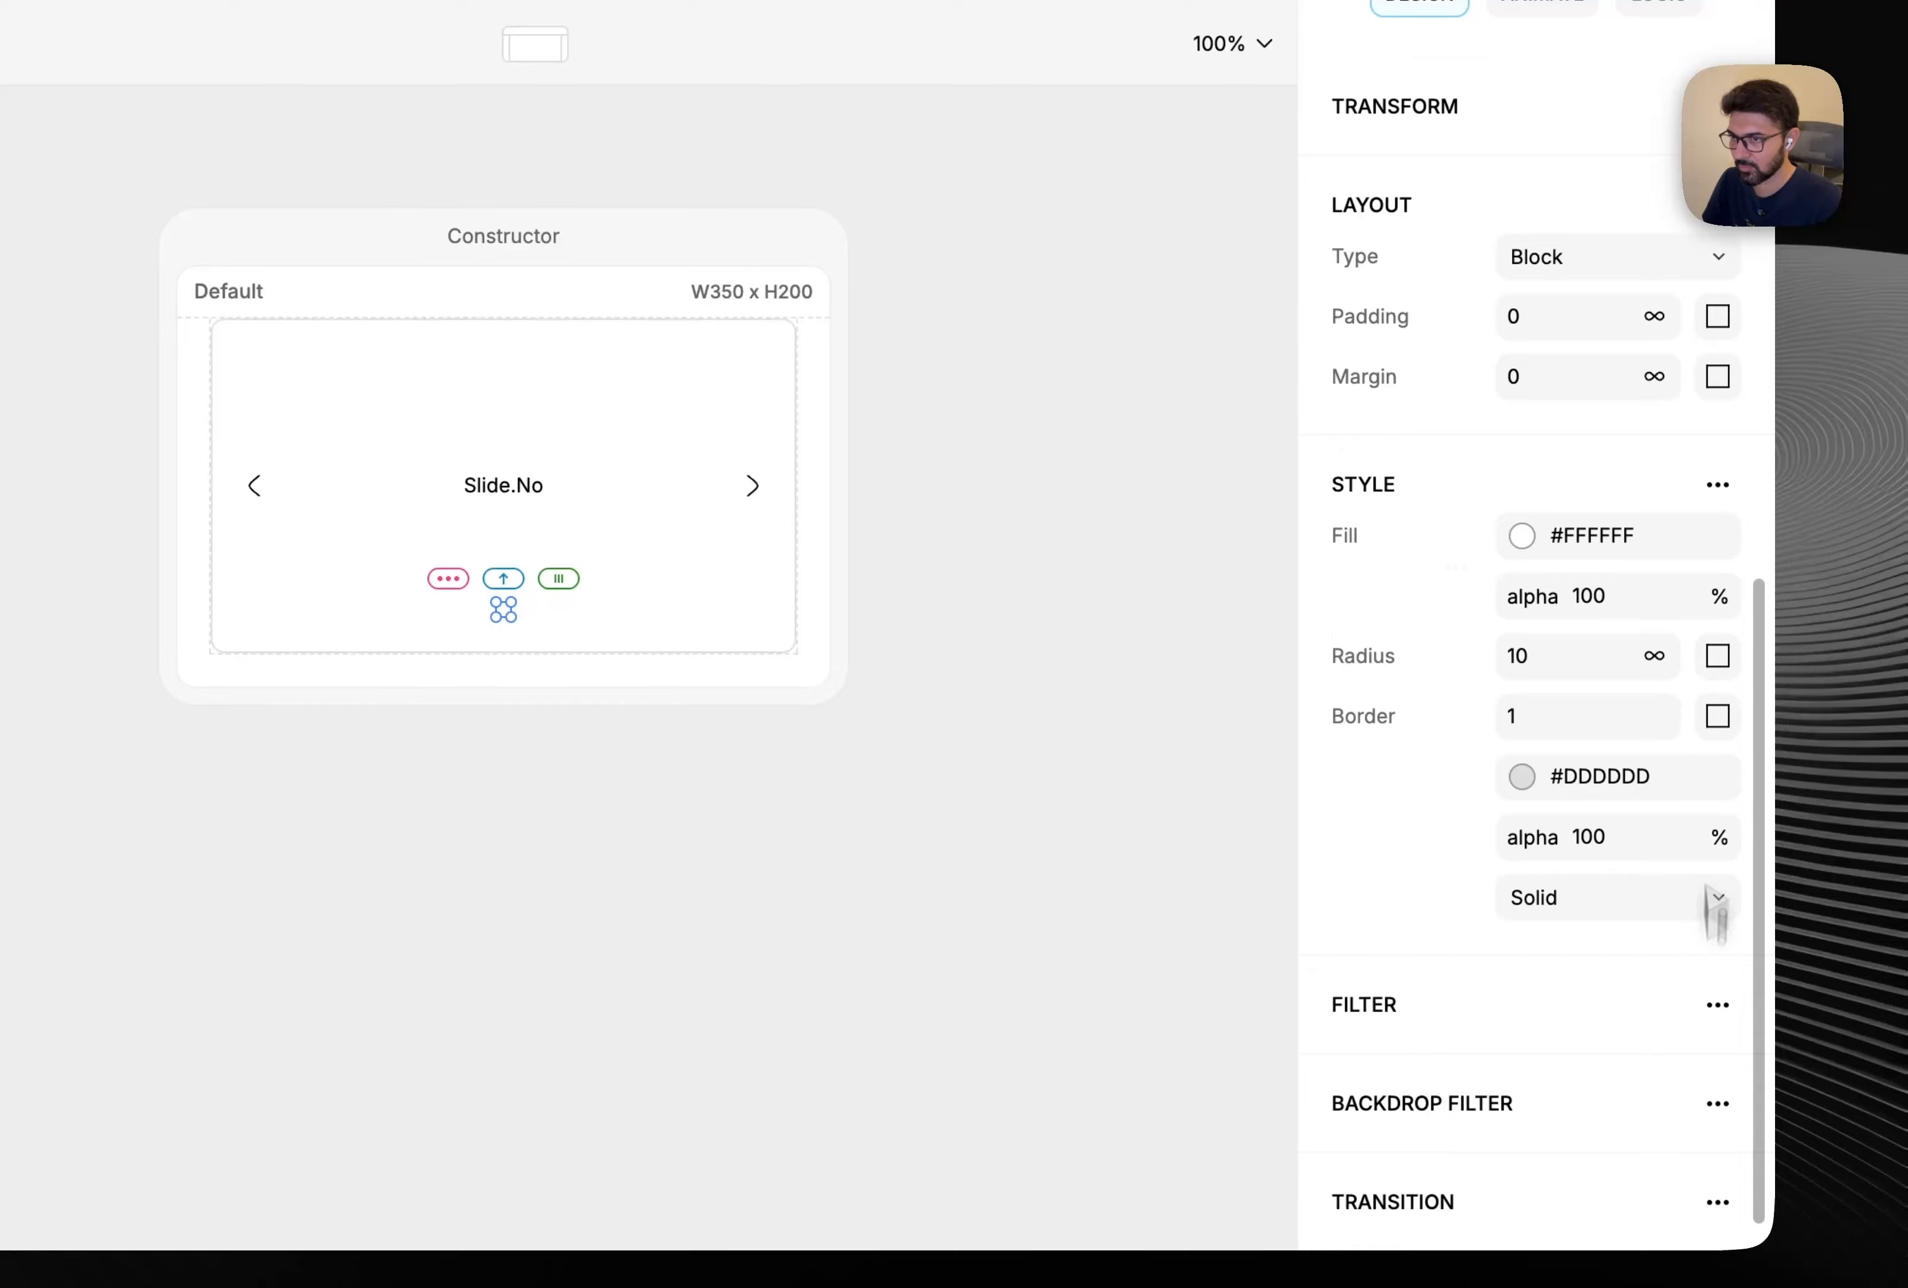
pyautogui.click(1718, 484)
pyautogui.click(1618, 533)
pyautogui.click(1560, 949)
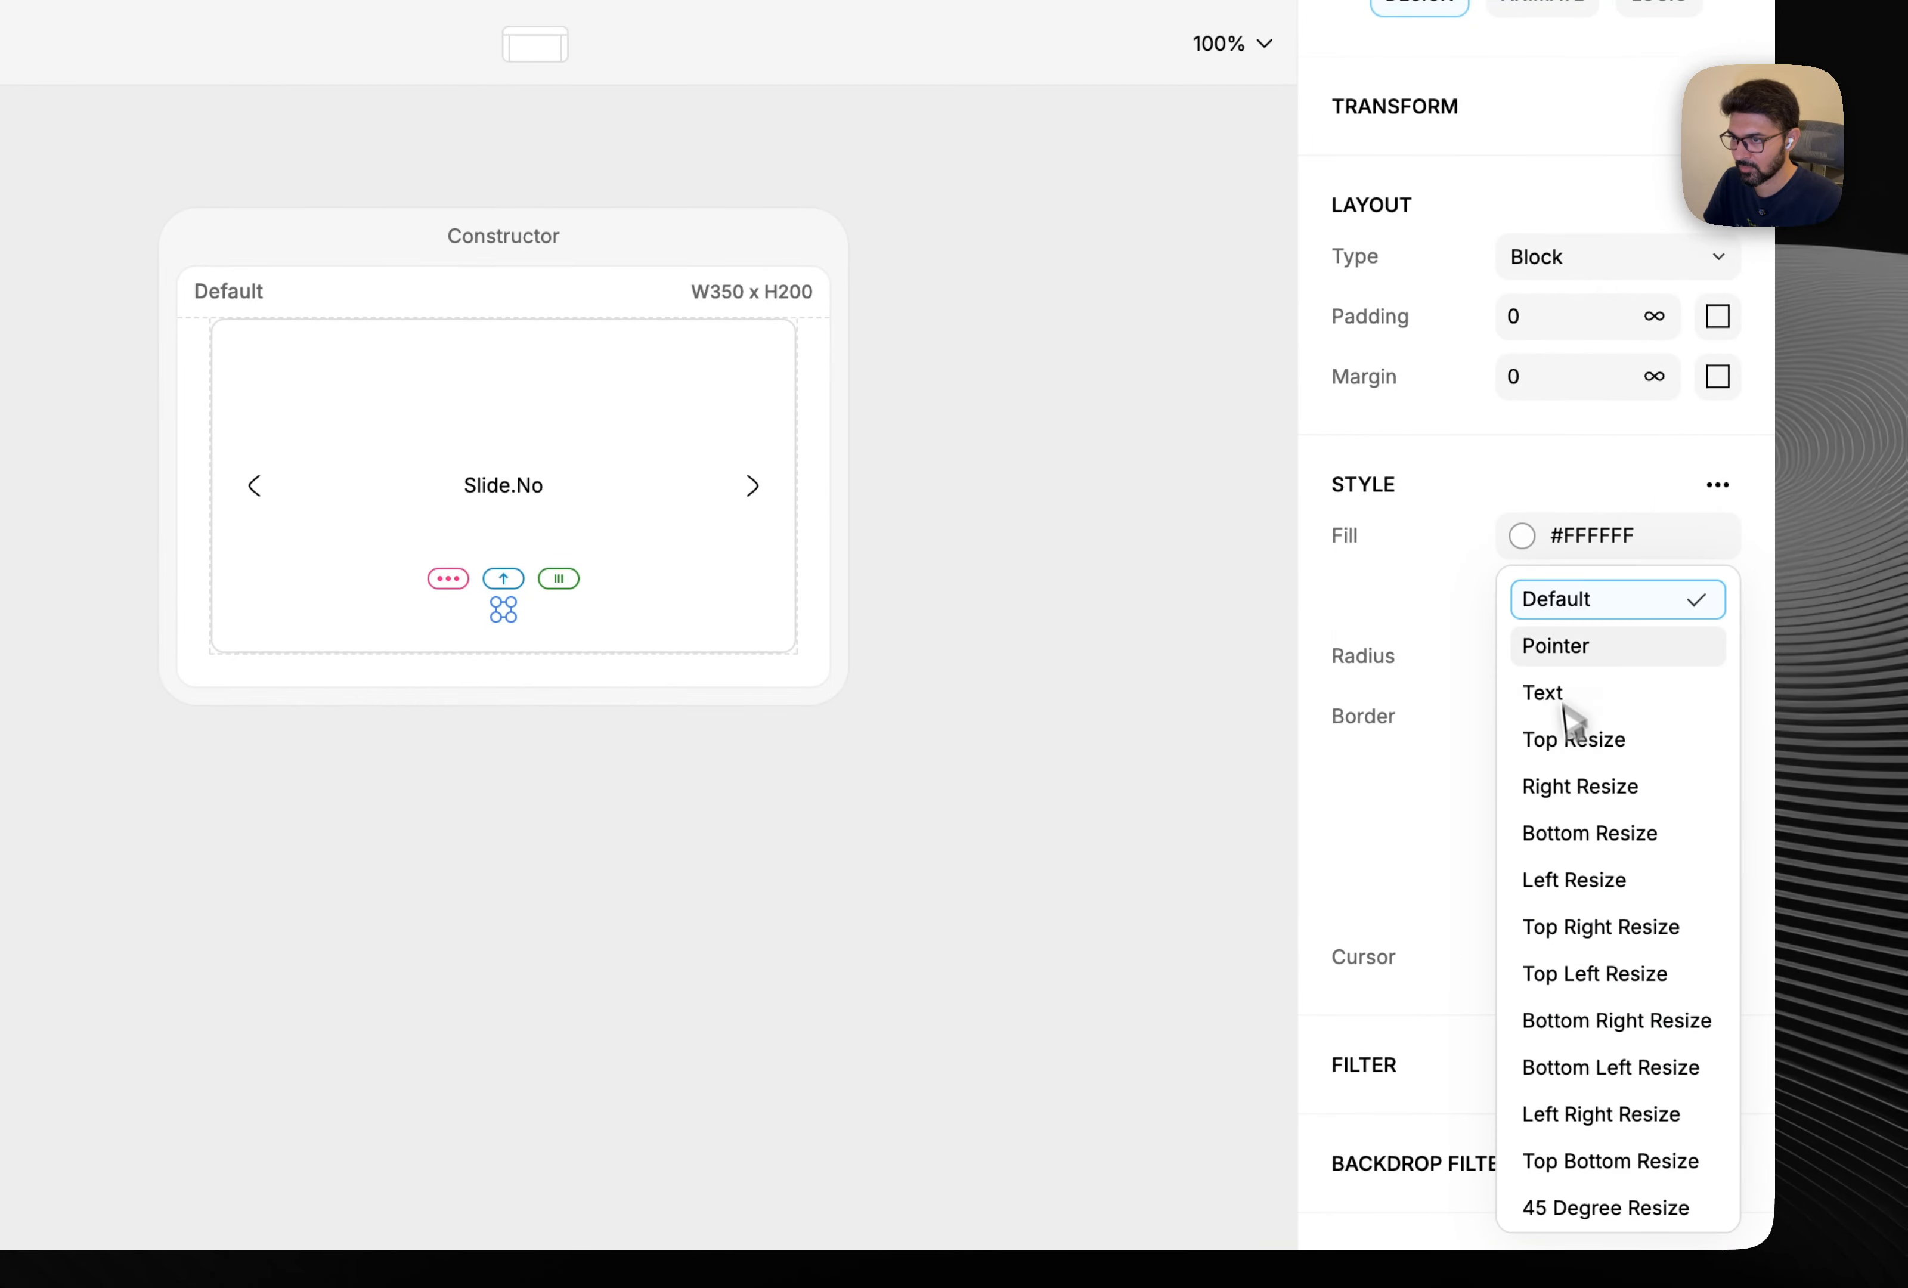
pyautogui.click(1551, 644)
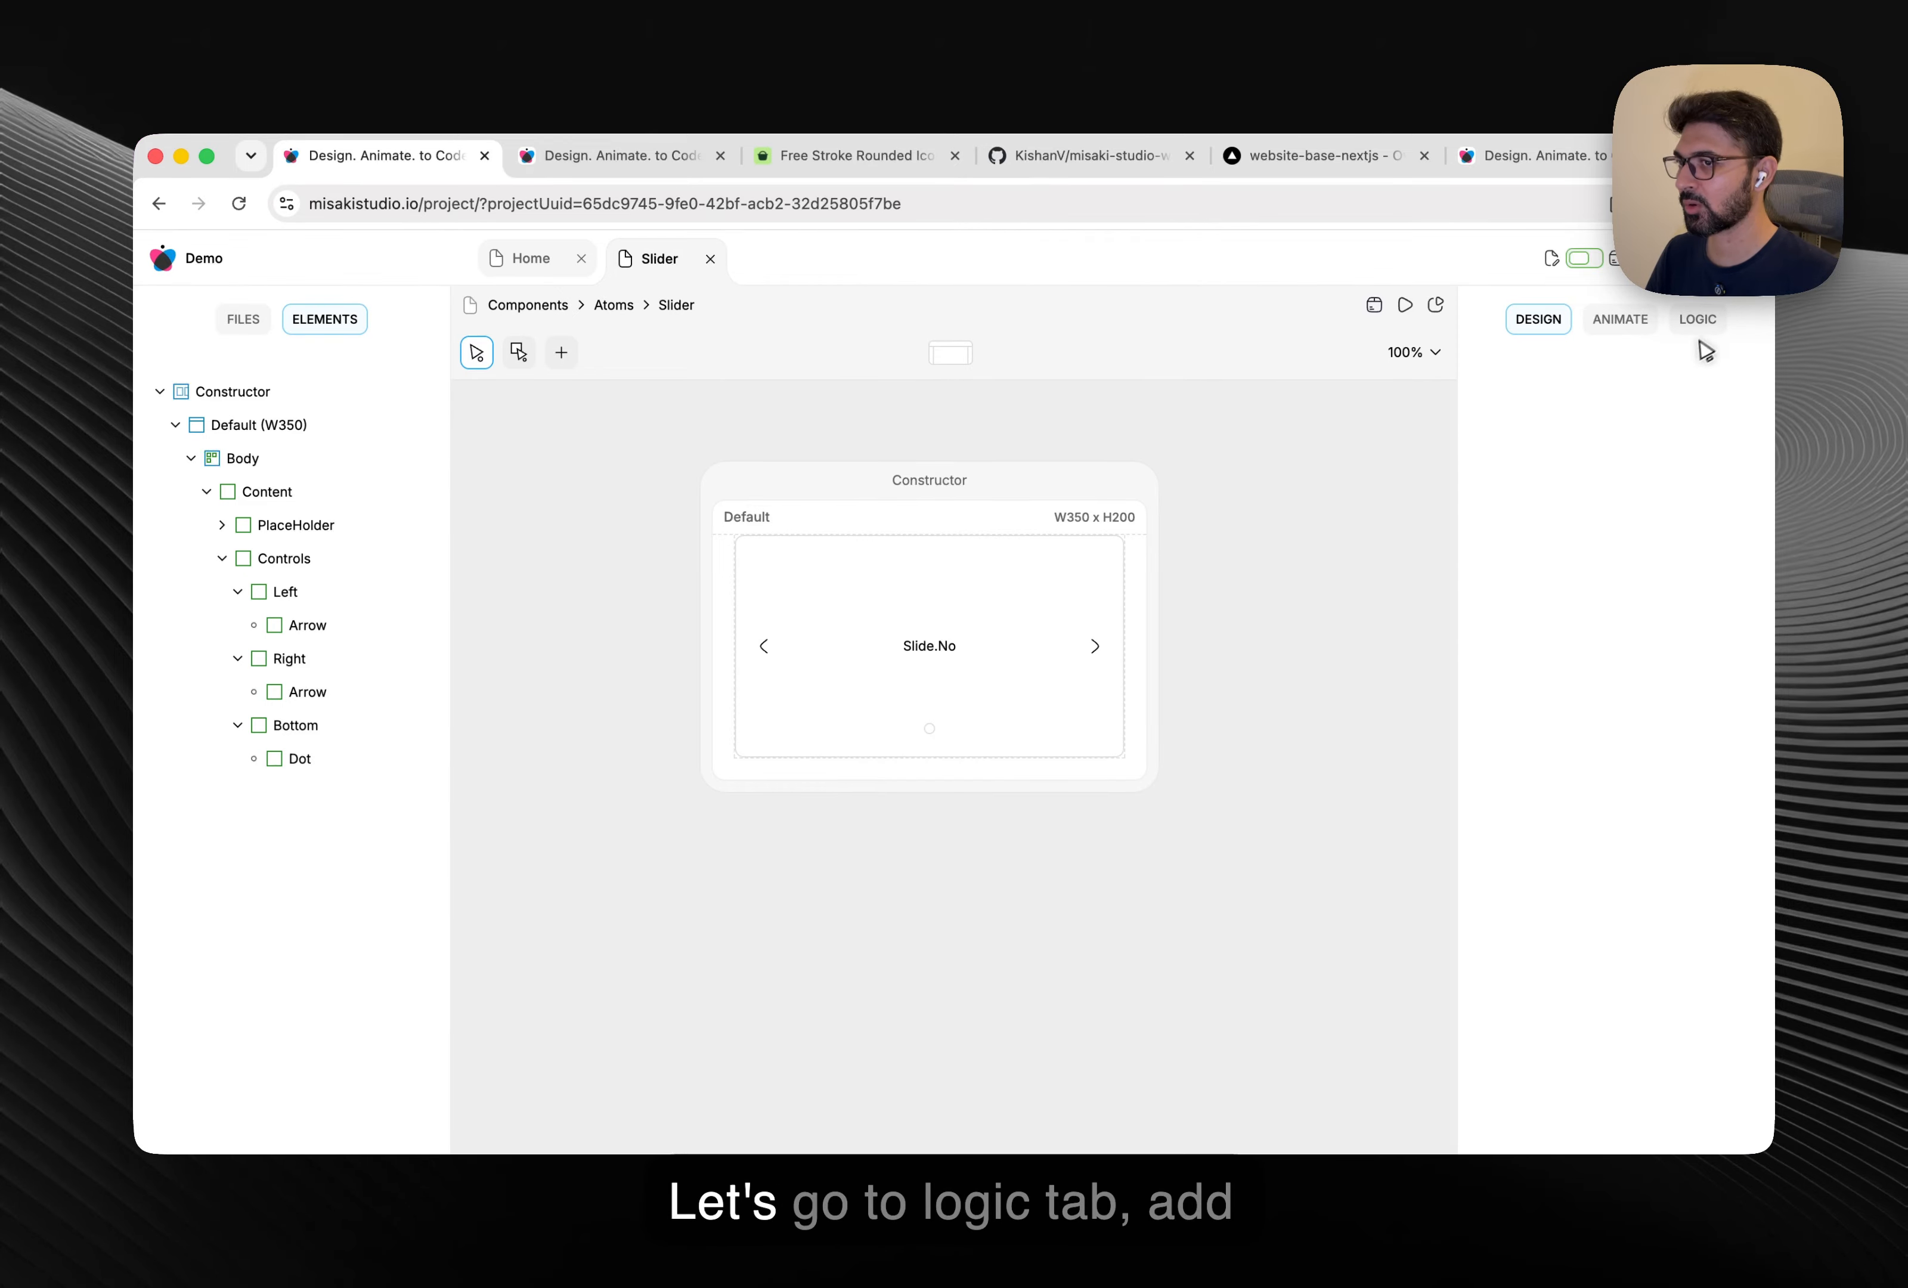
# Enable properties and states, and add a number property count with default 6.
pyautogui.click(1700, 322)
pyautogui.click(1690, 418)
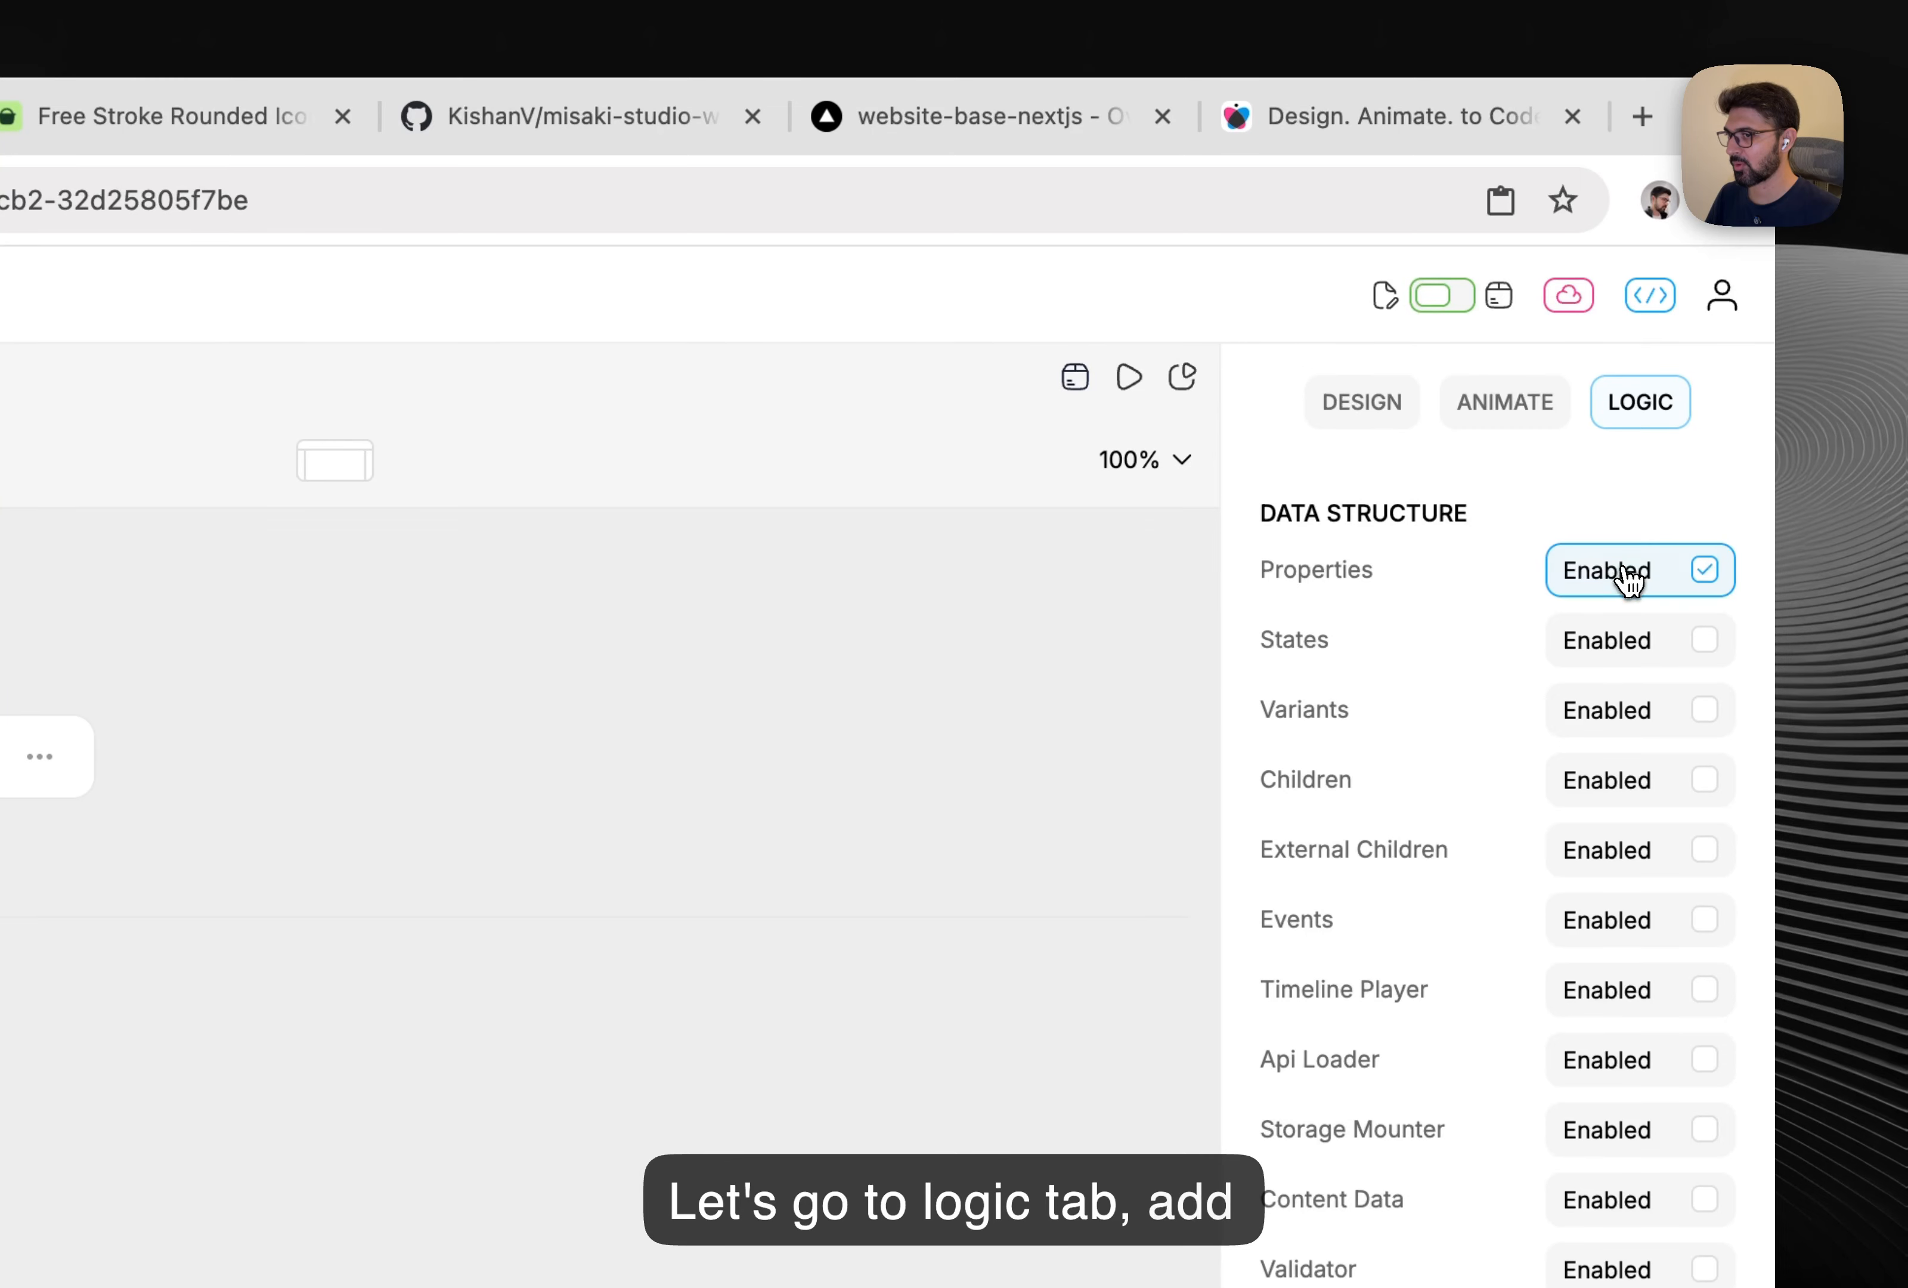
pyautogui.click(1628, 661)
pyautogui.click(39, 755)
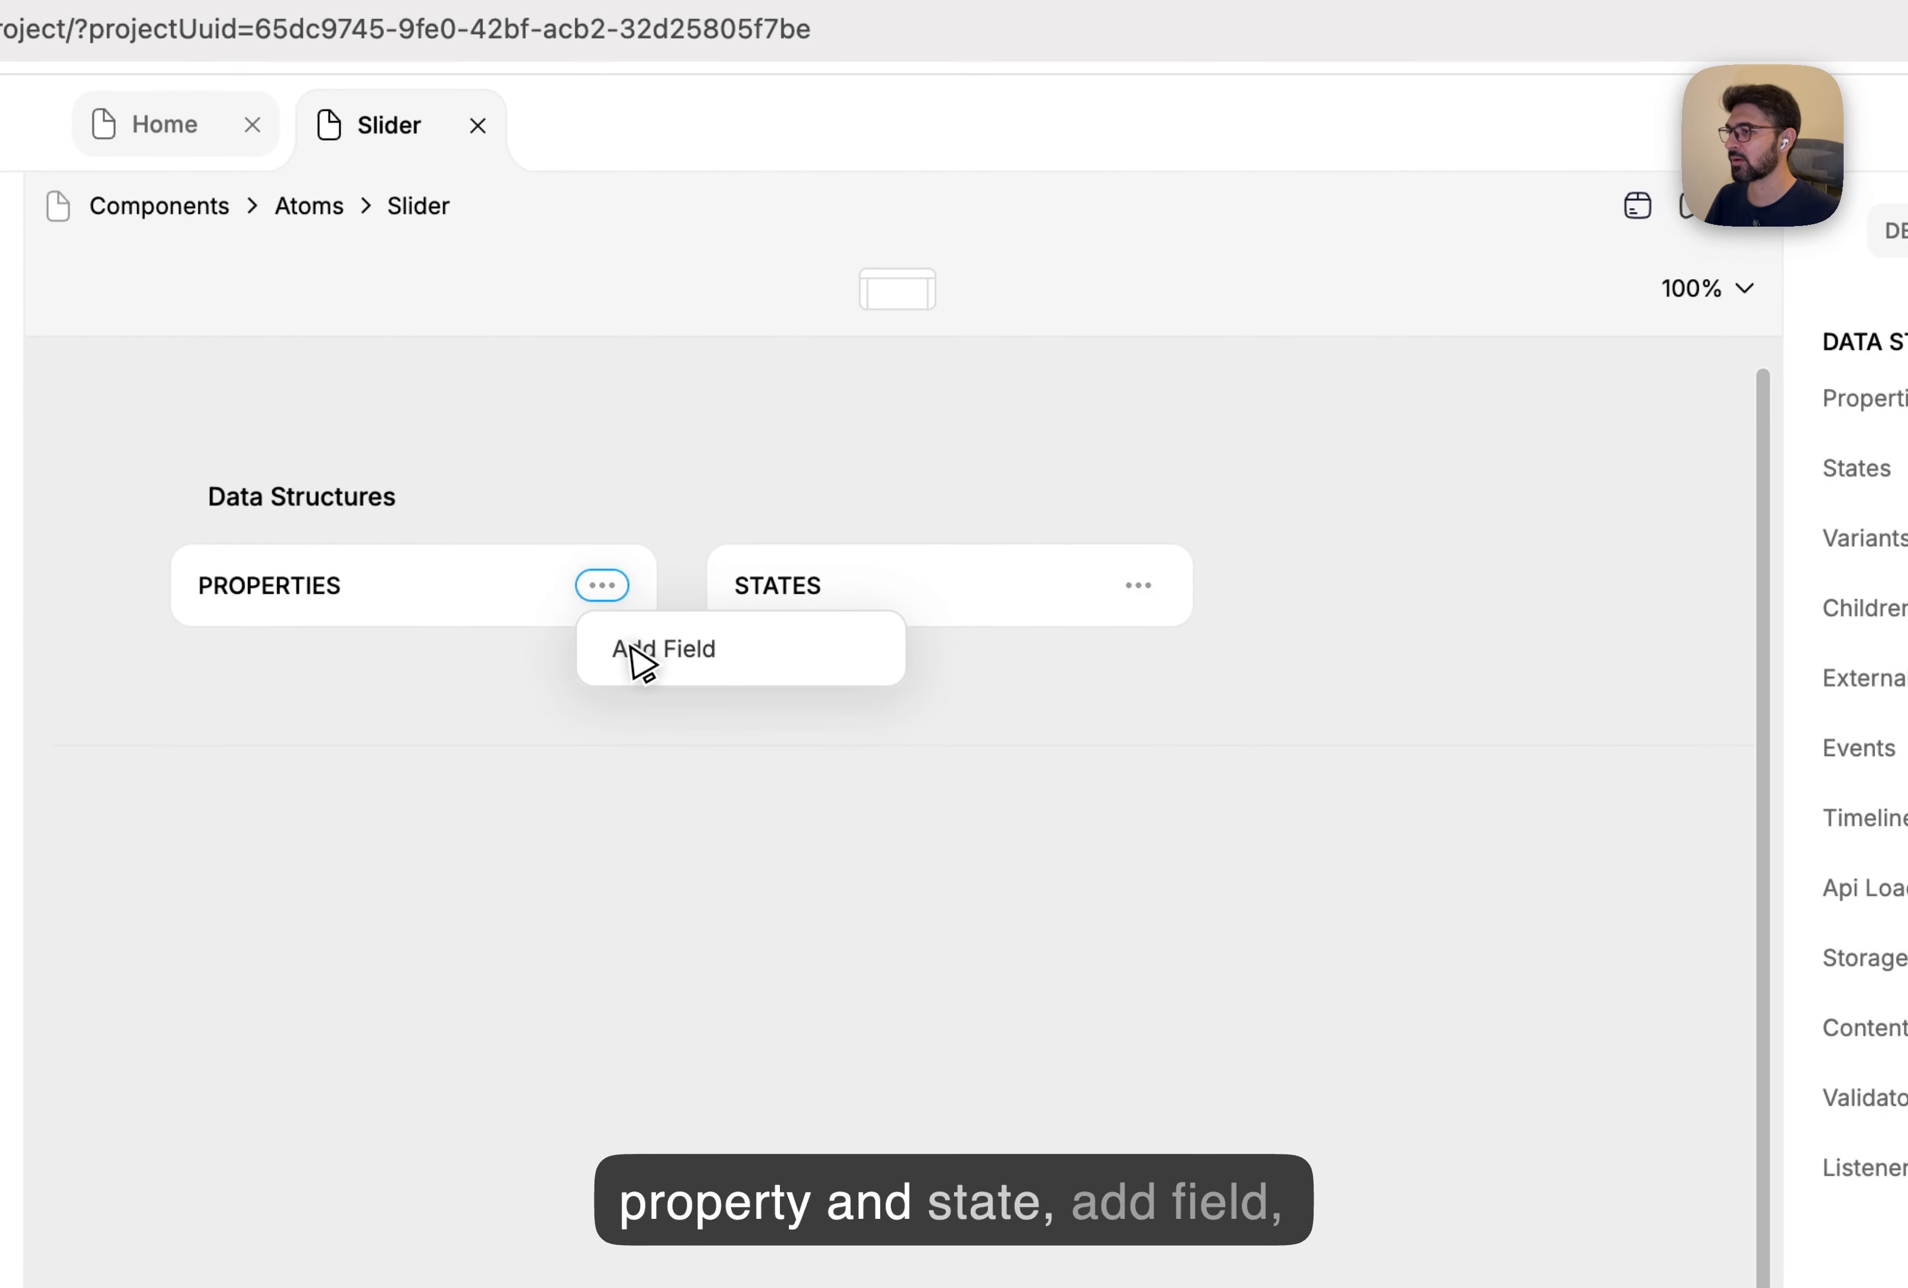
pyautogui.click(82, 822)
pyautogui.click(261, 653)
pyautogui.doubleClick(263, 653)
pyautogui.write('count')
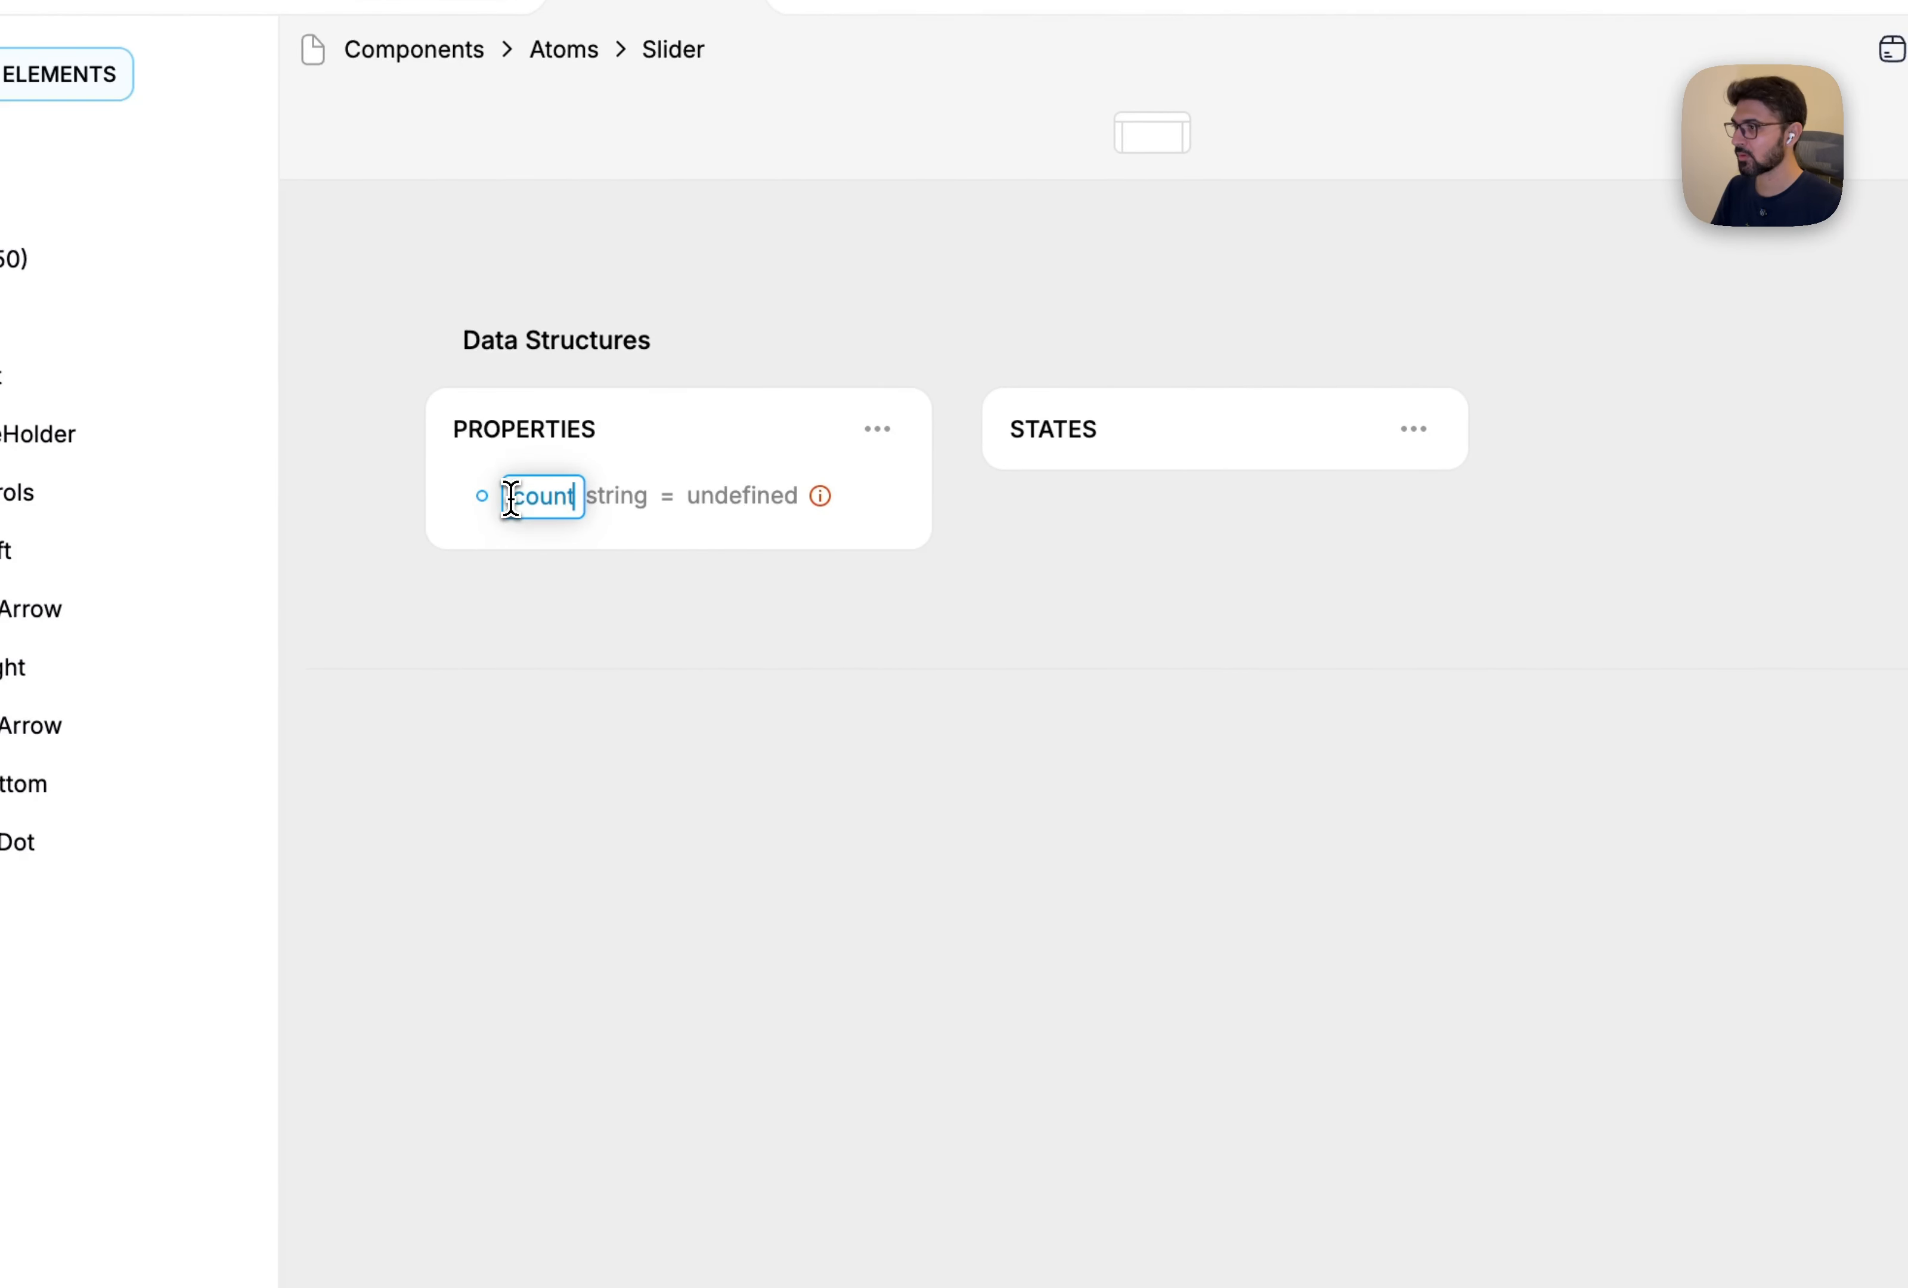
pyautogui.press('Return')
pyautogui.click(599, 501)
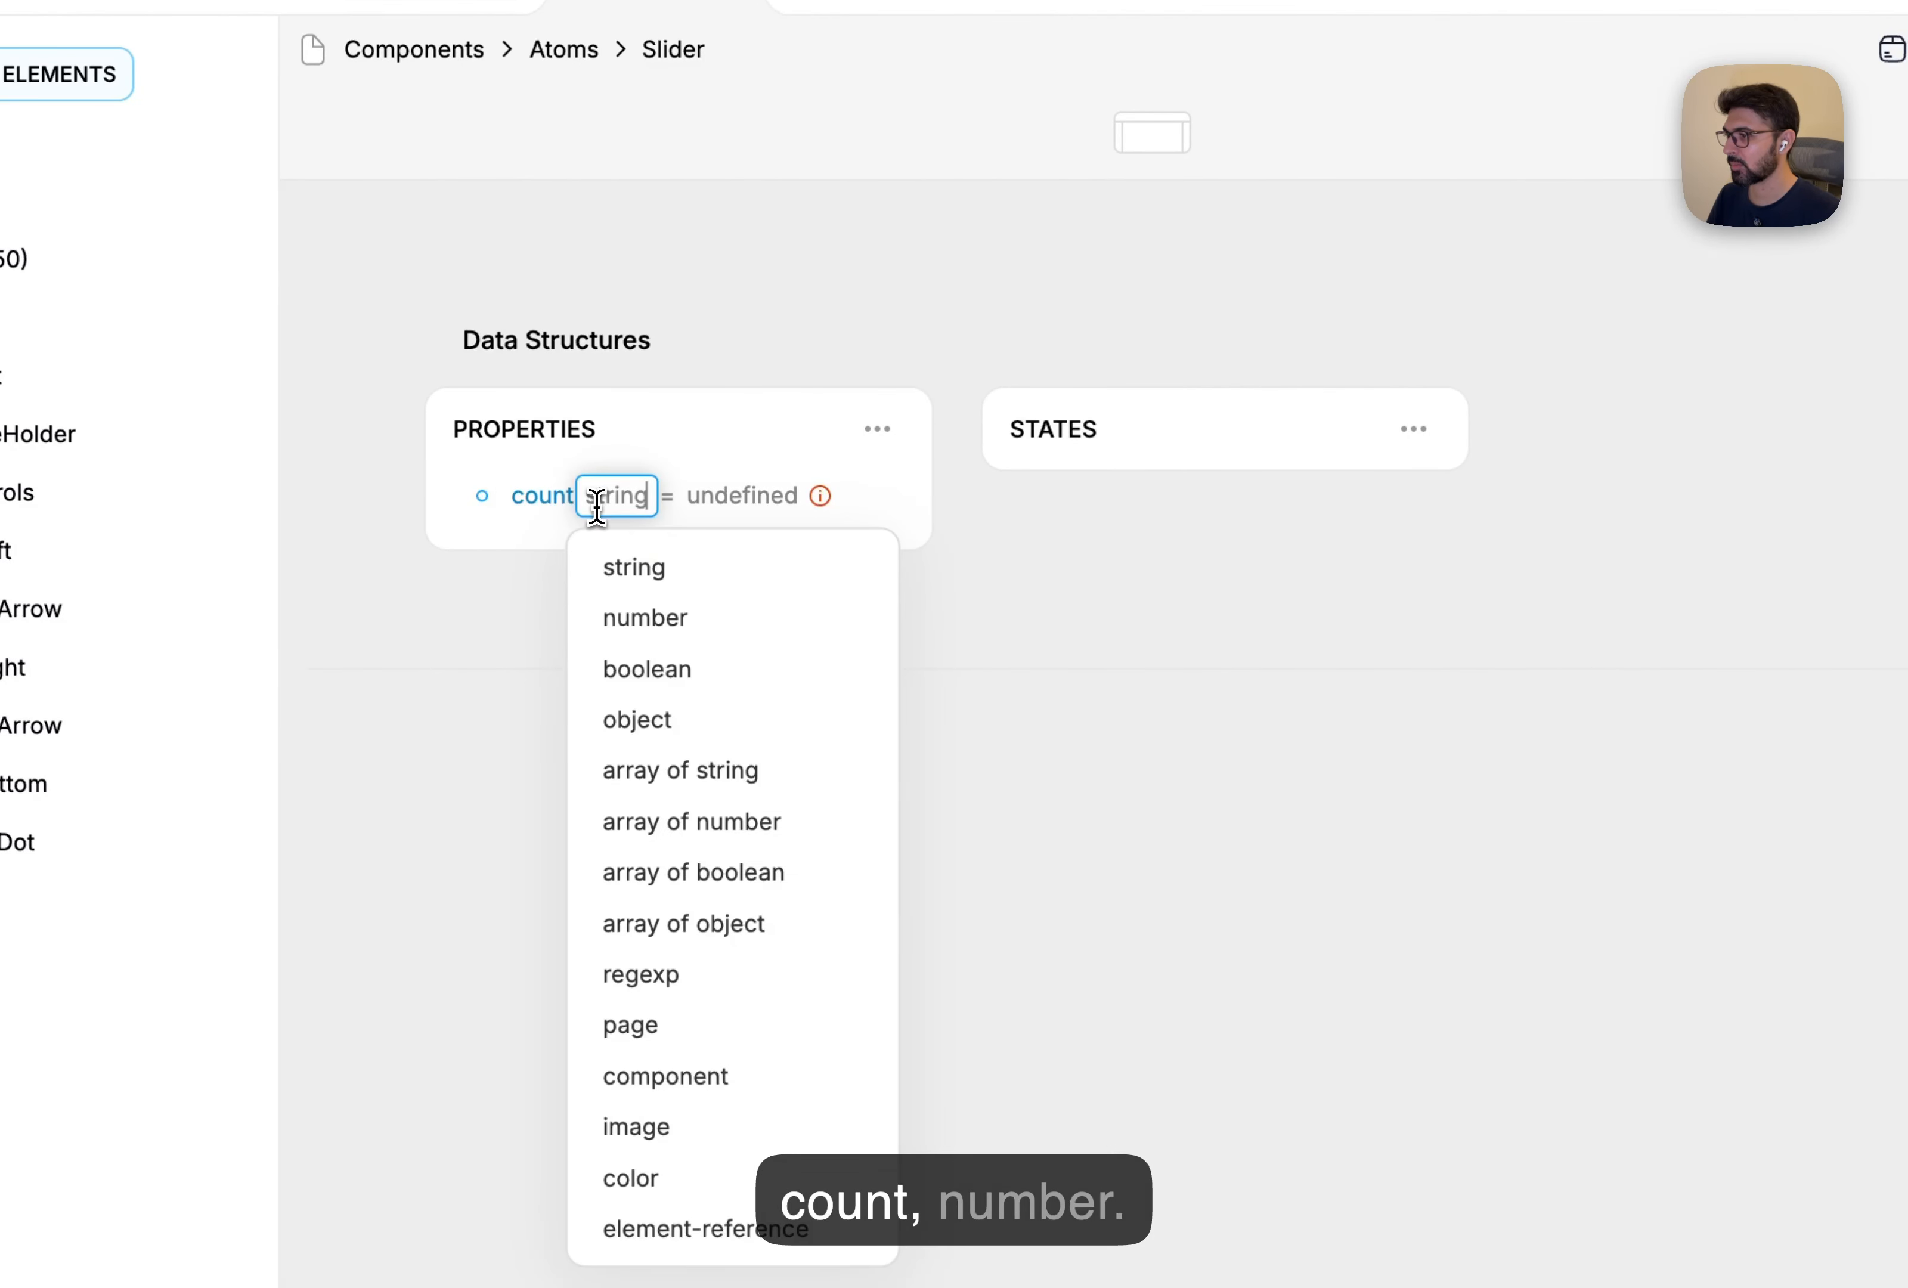
pyautogui.click(646, 628)
pyautogui.click(743, 503)
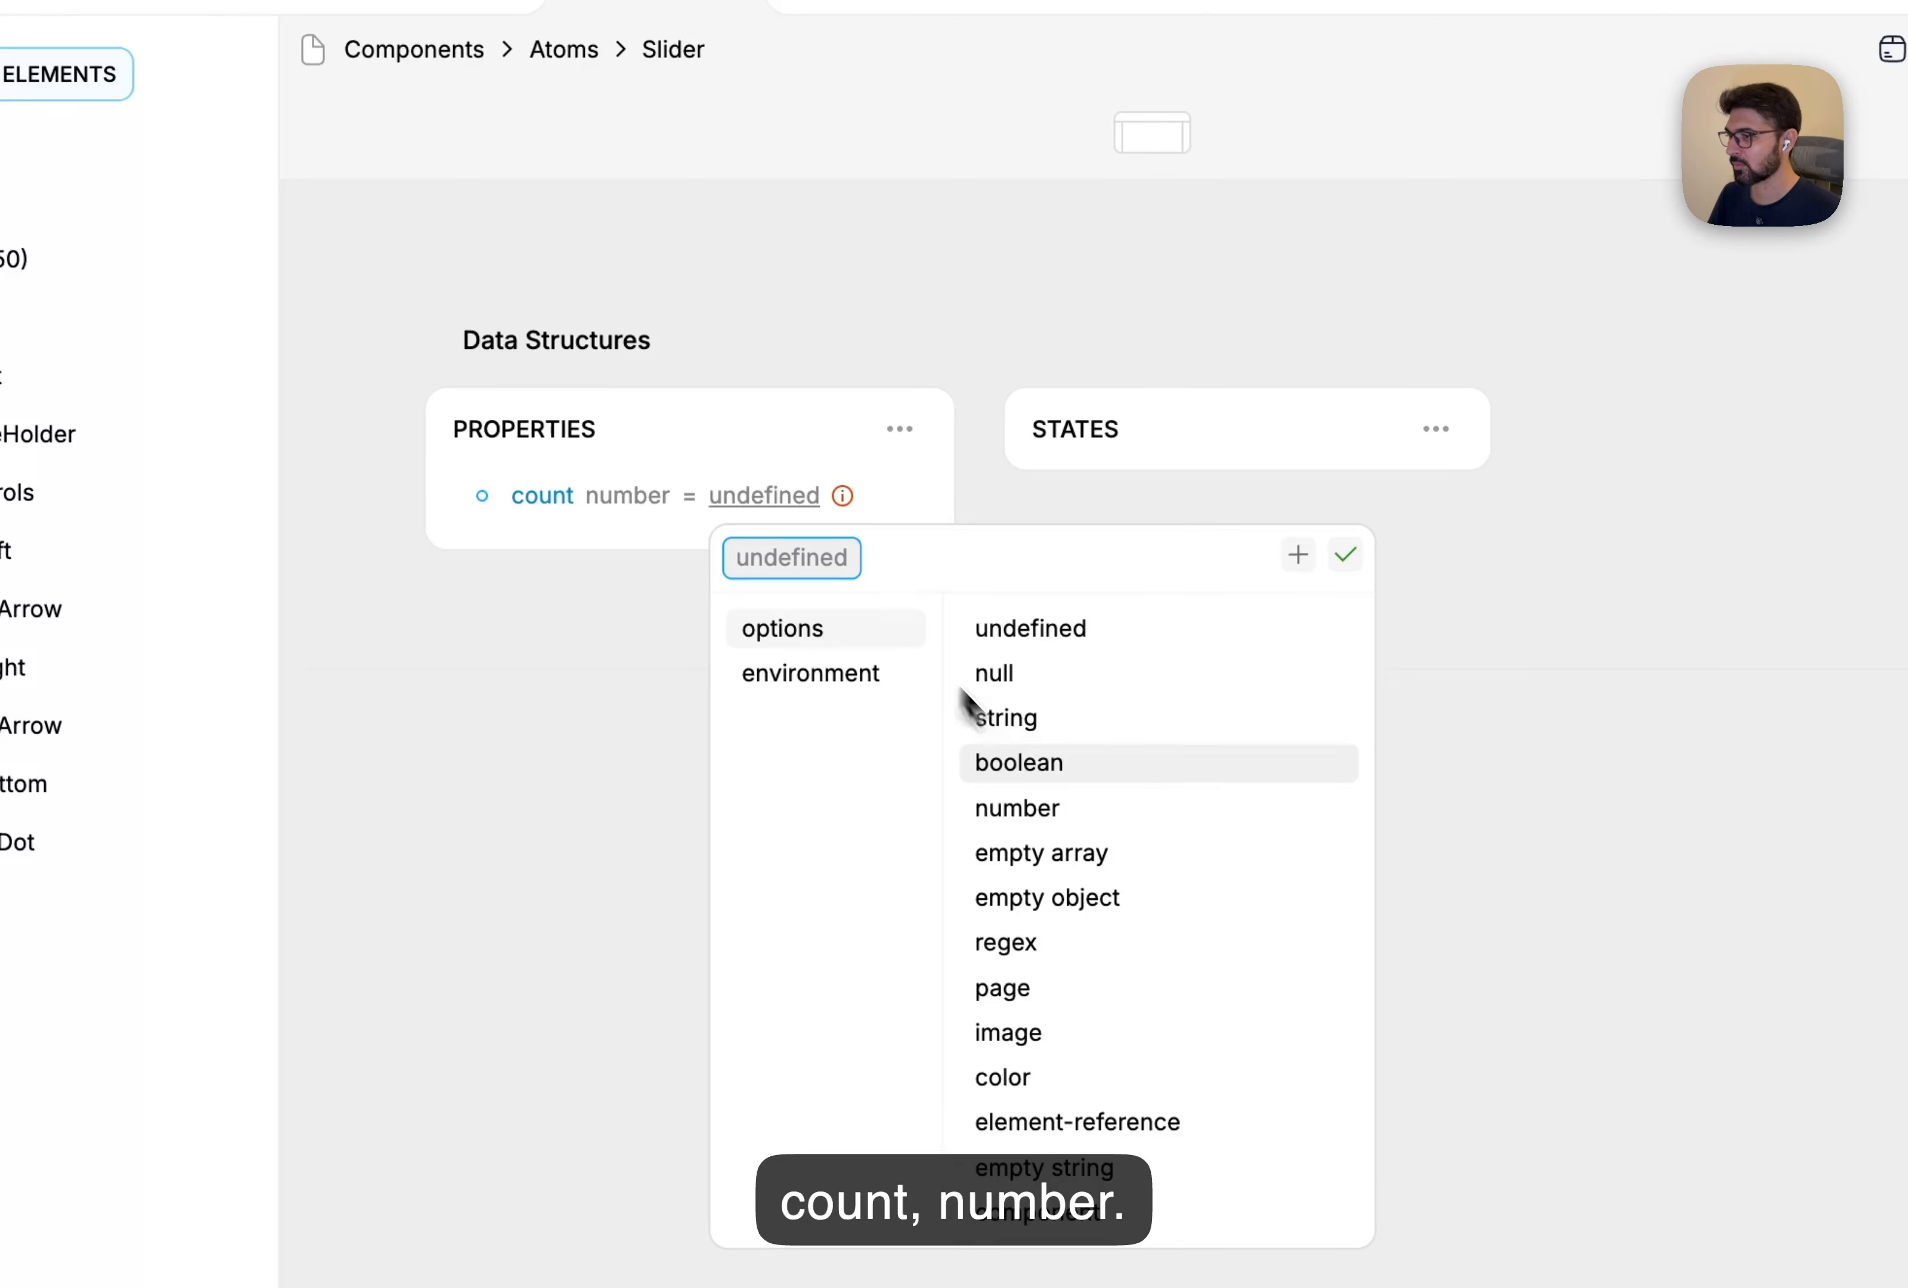
pyautogui.click(1048, 807)
pyautogui.click(809, 496)
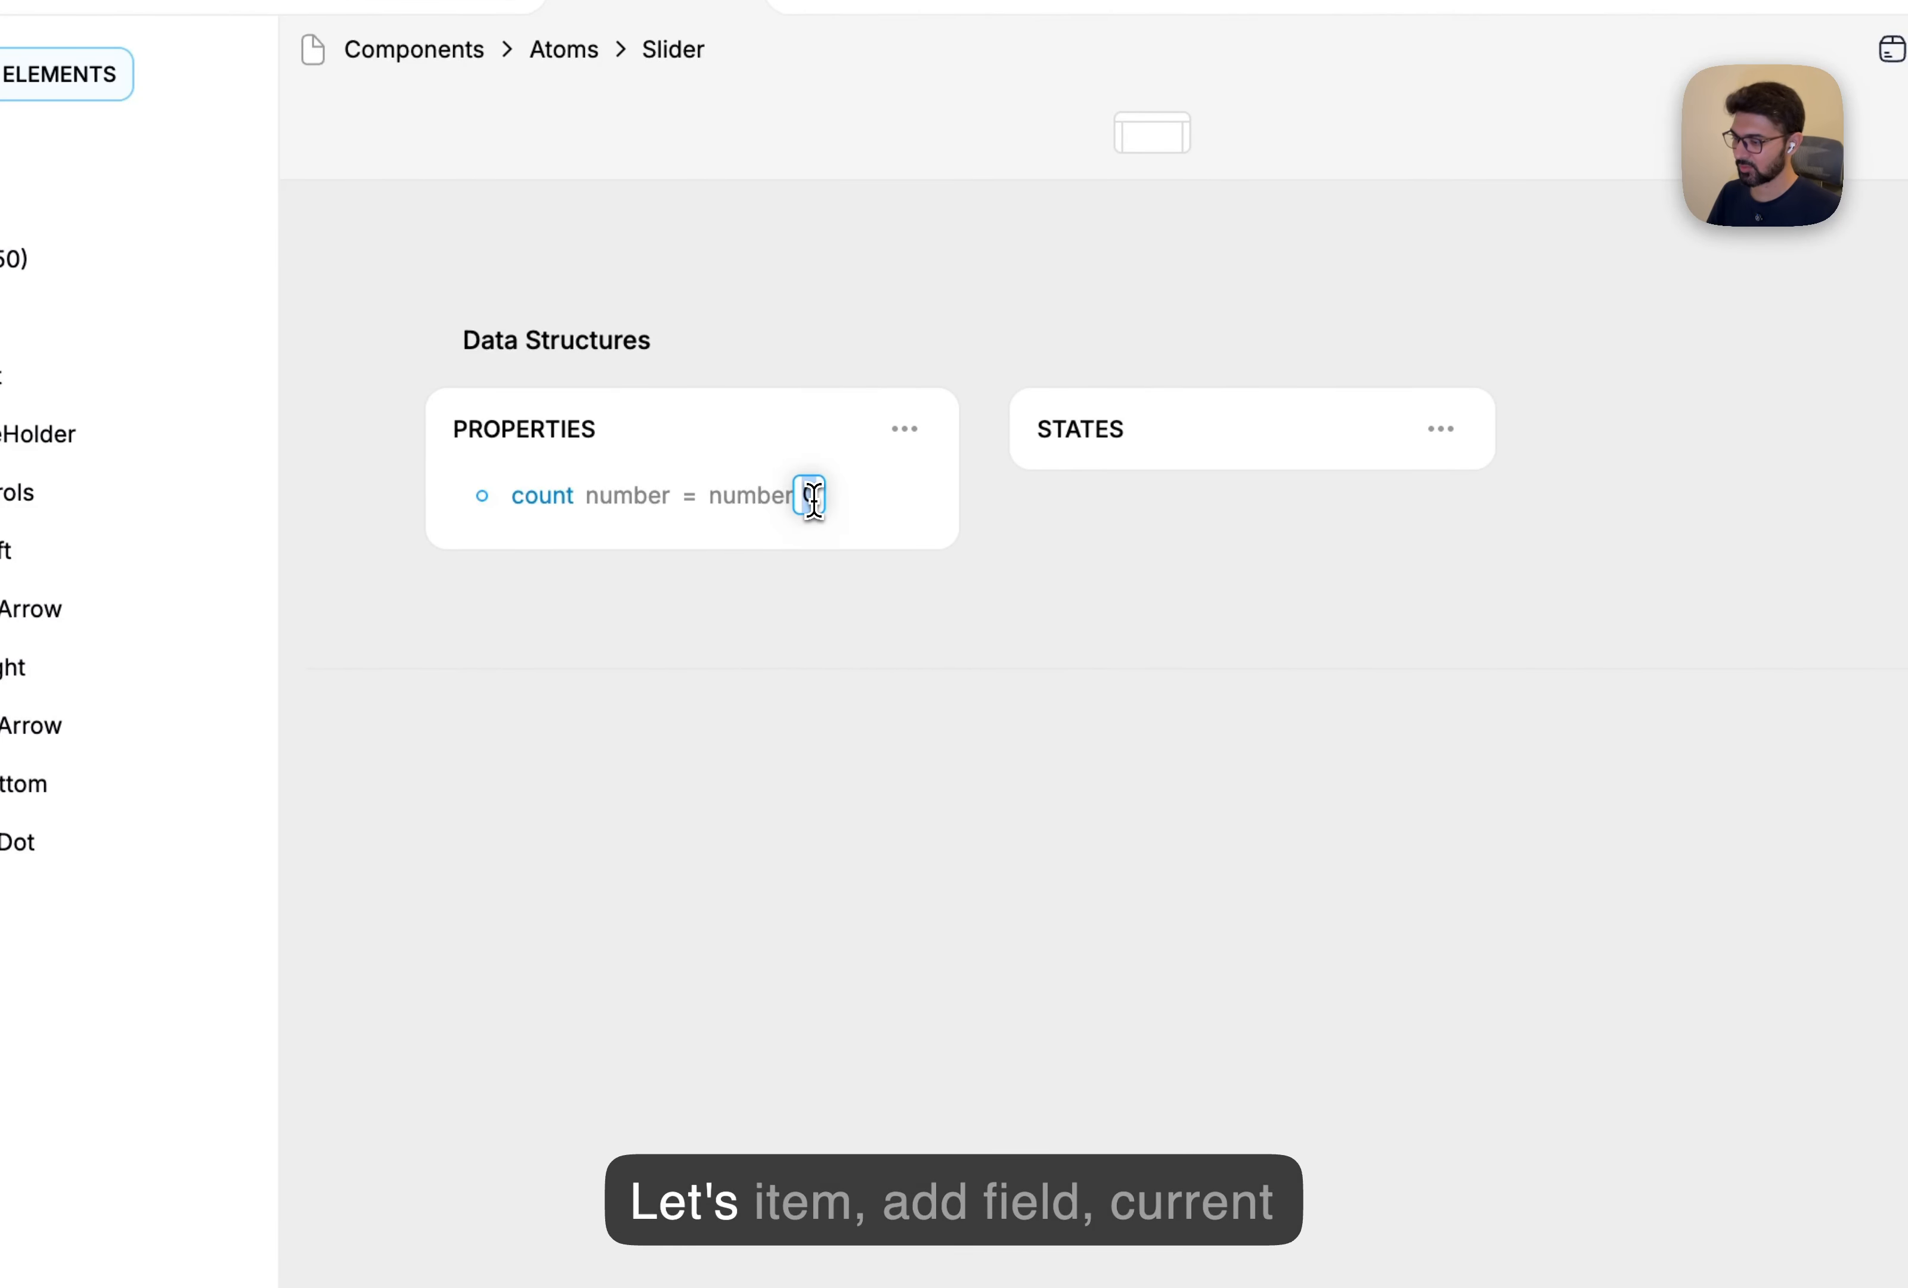
# Add a number state currentItem with default value 1.
pyautogui.click(1441, 429)
pyautogui.click(1507, 492)
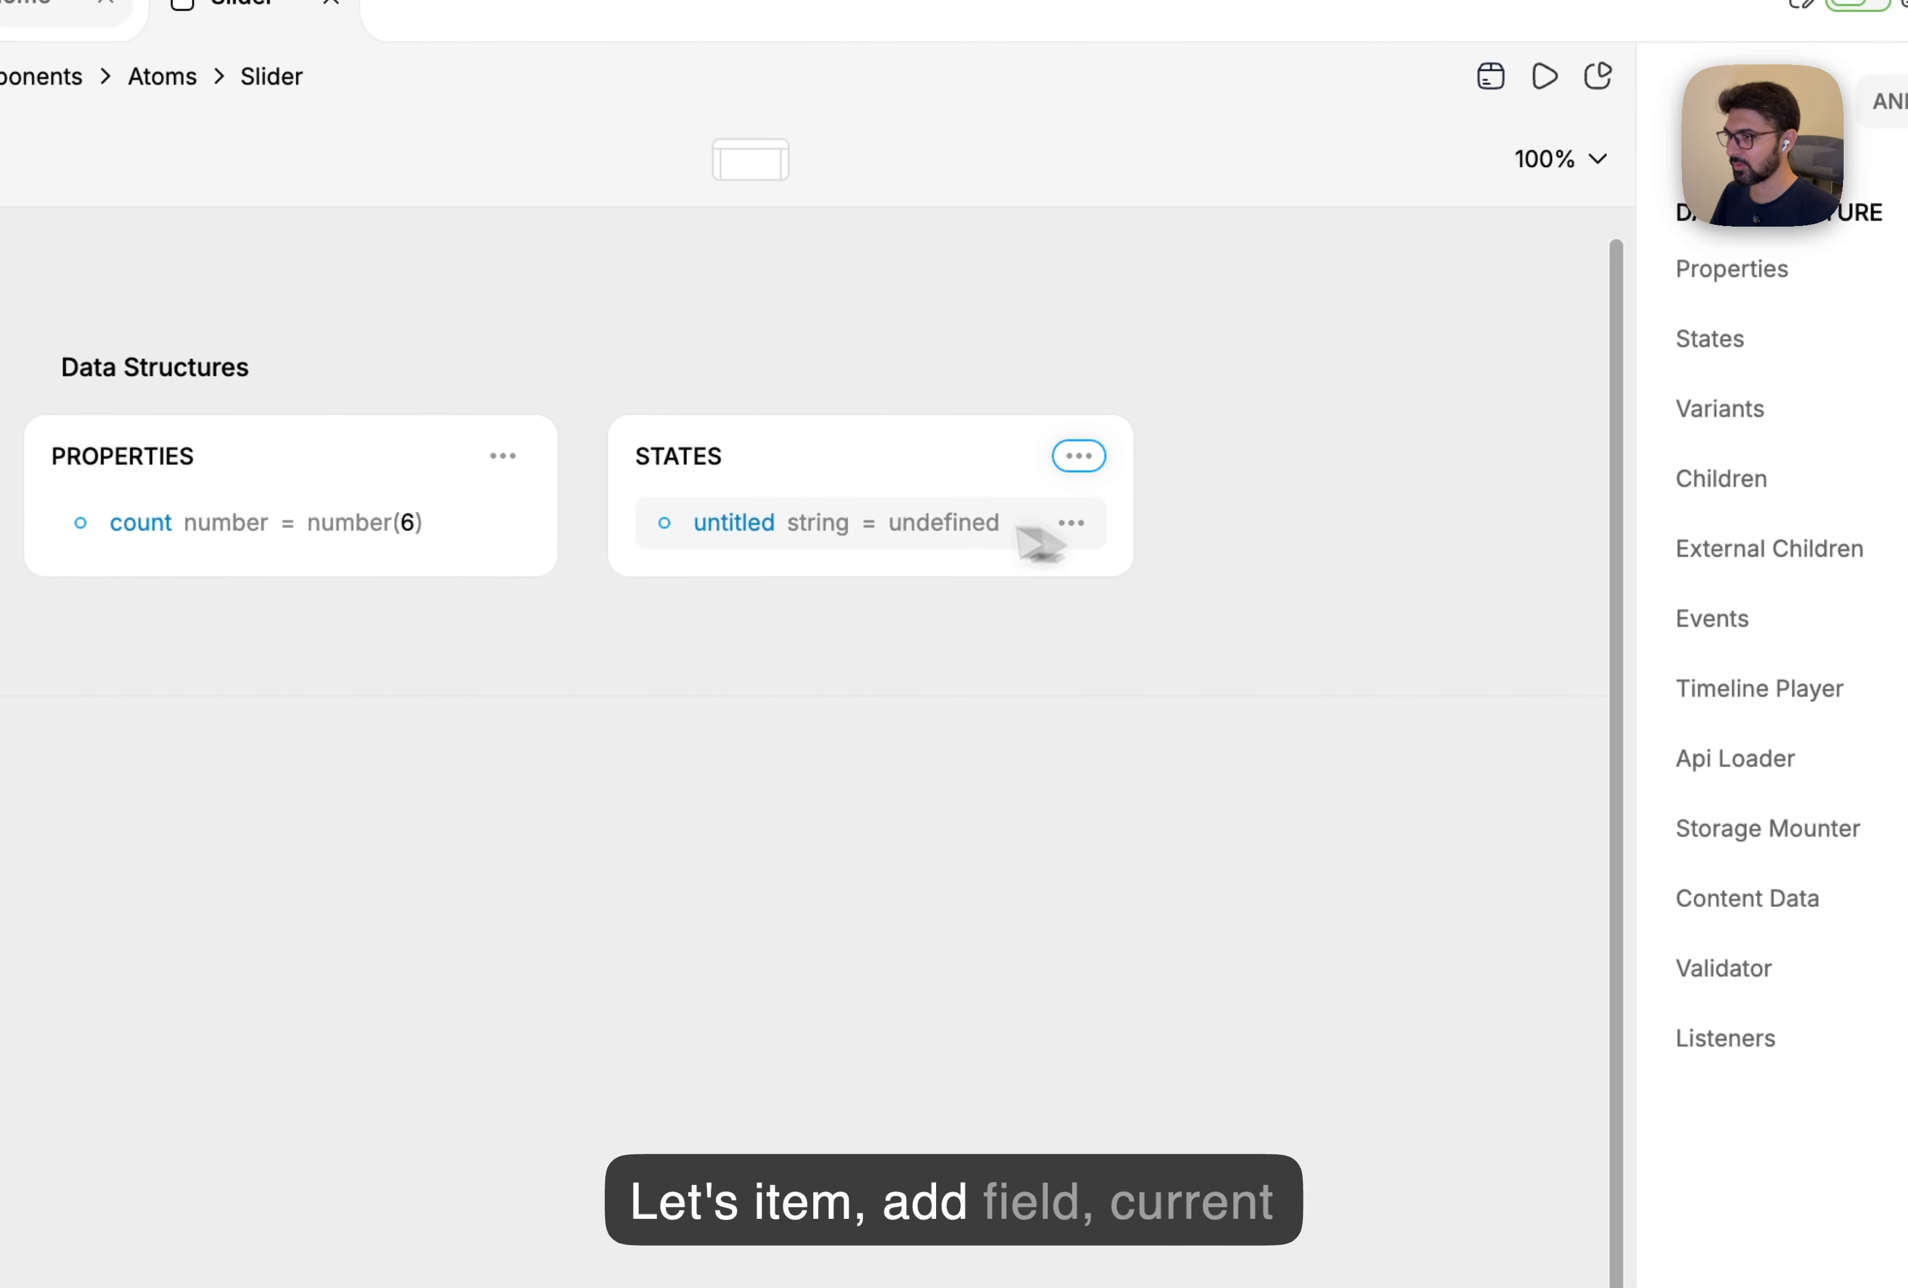
pyautogui.click(1163, 502)
pyautogui.write('curre')
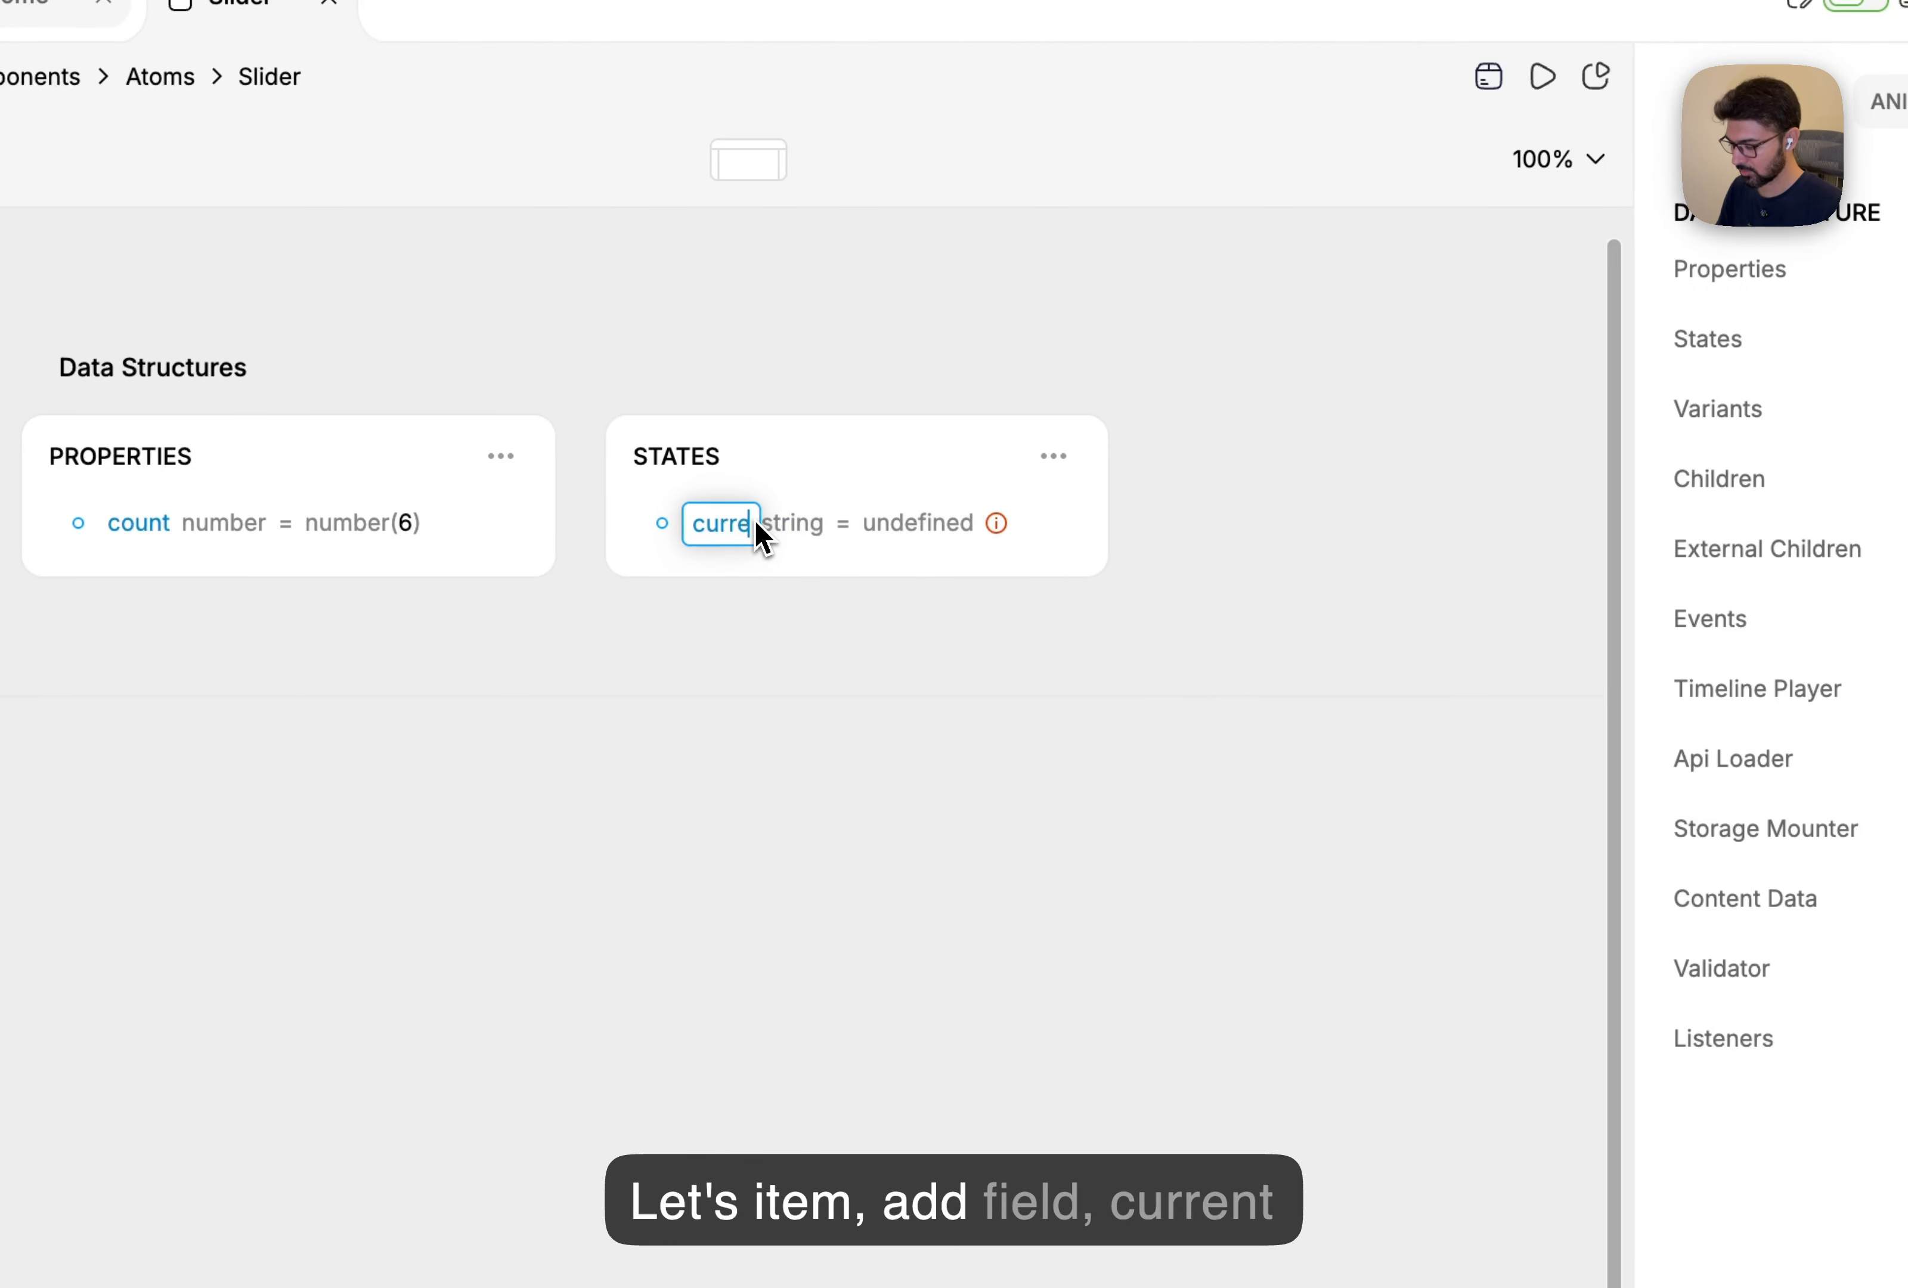
pyautogui.write('ntItem')
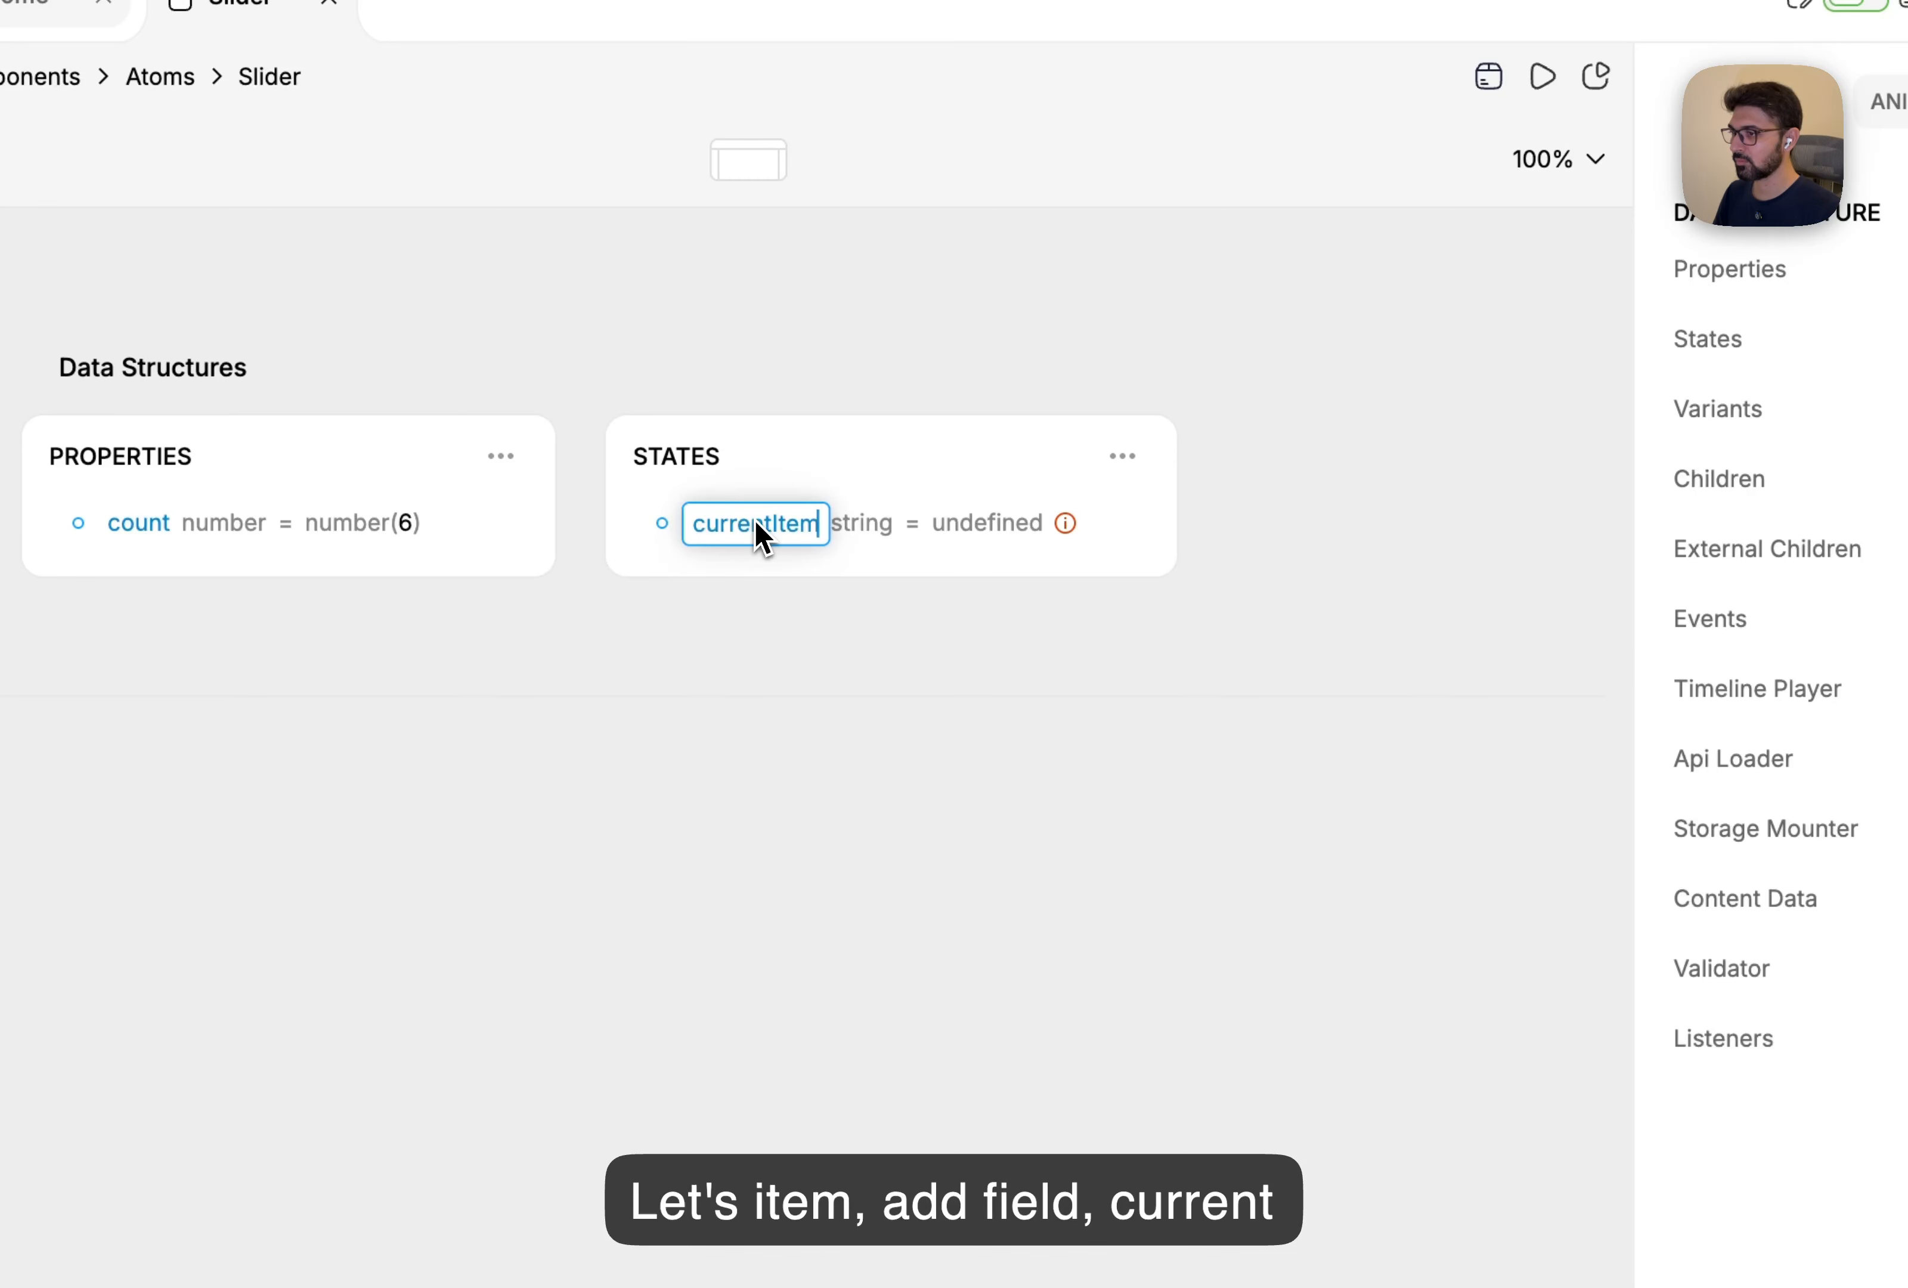
pyautogui.press('Return')
pyautogui.click(882, 532)
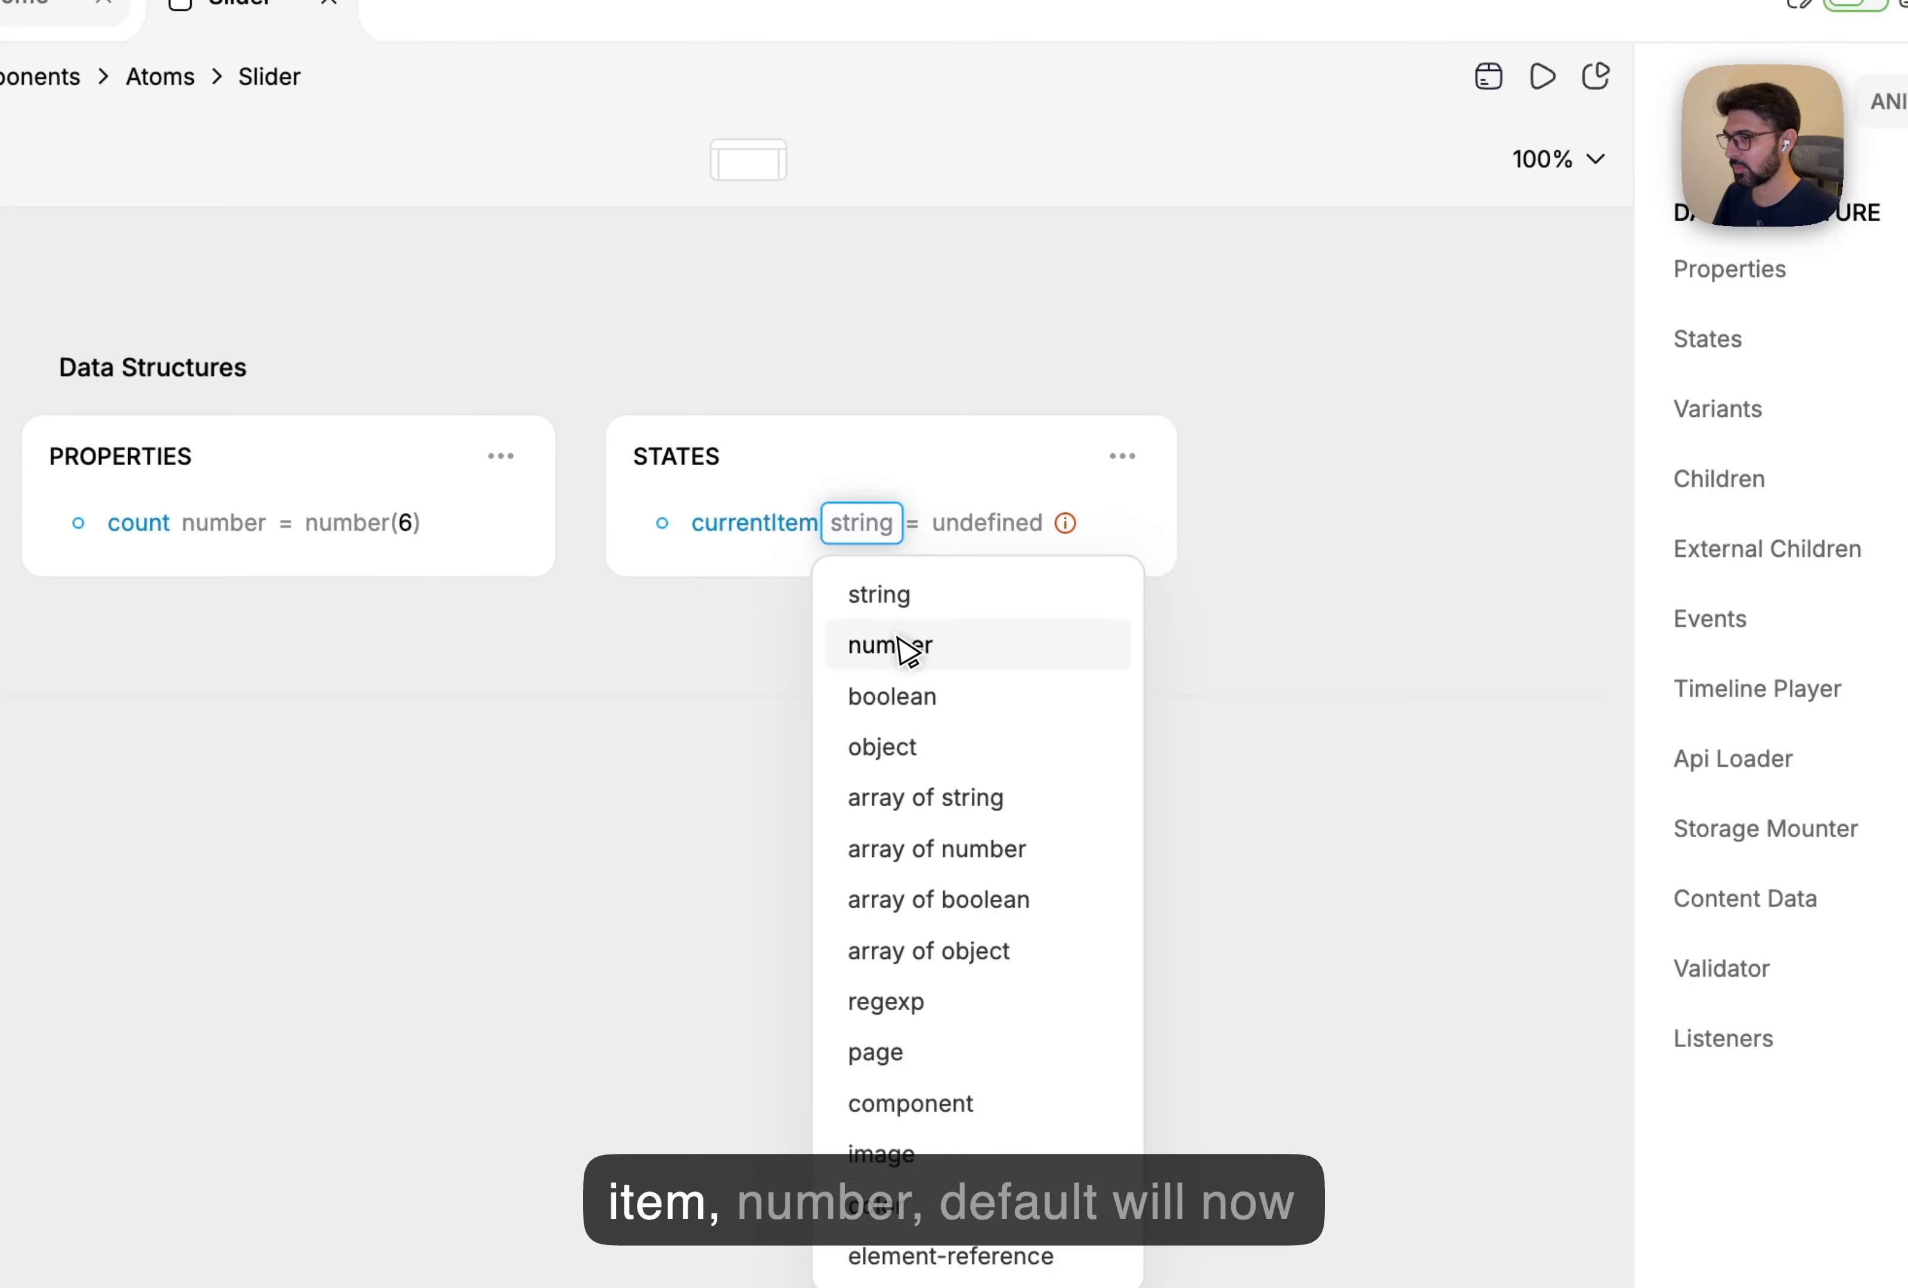
pyautogui.click(908, 651)
pyautogui.click(986, 531)
pyautogui.click(1250, 838)
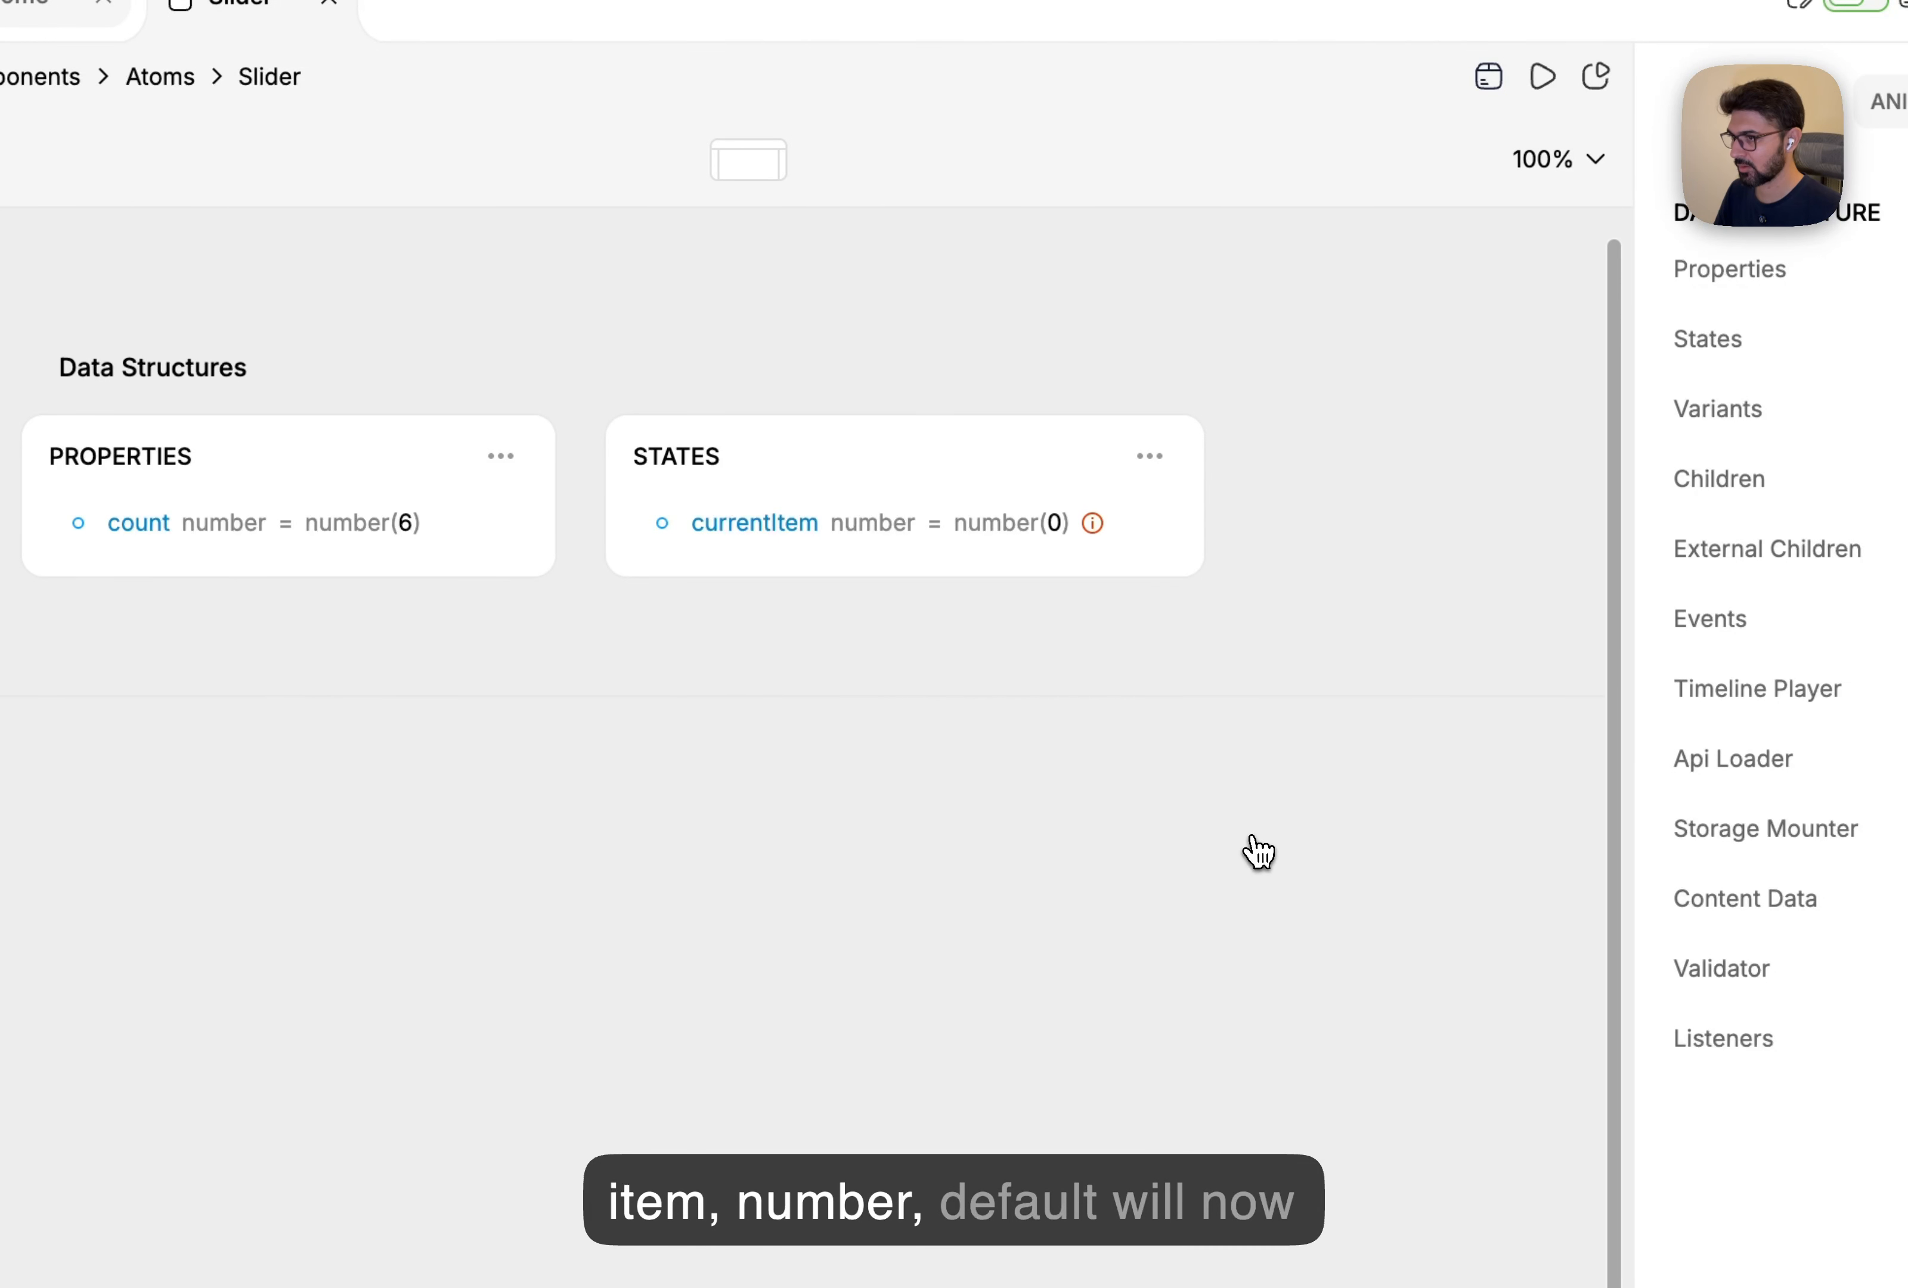
pyautogui.click(1057, 524)
pyautogui.write('1')
pyautogui.press('Return')
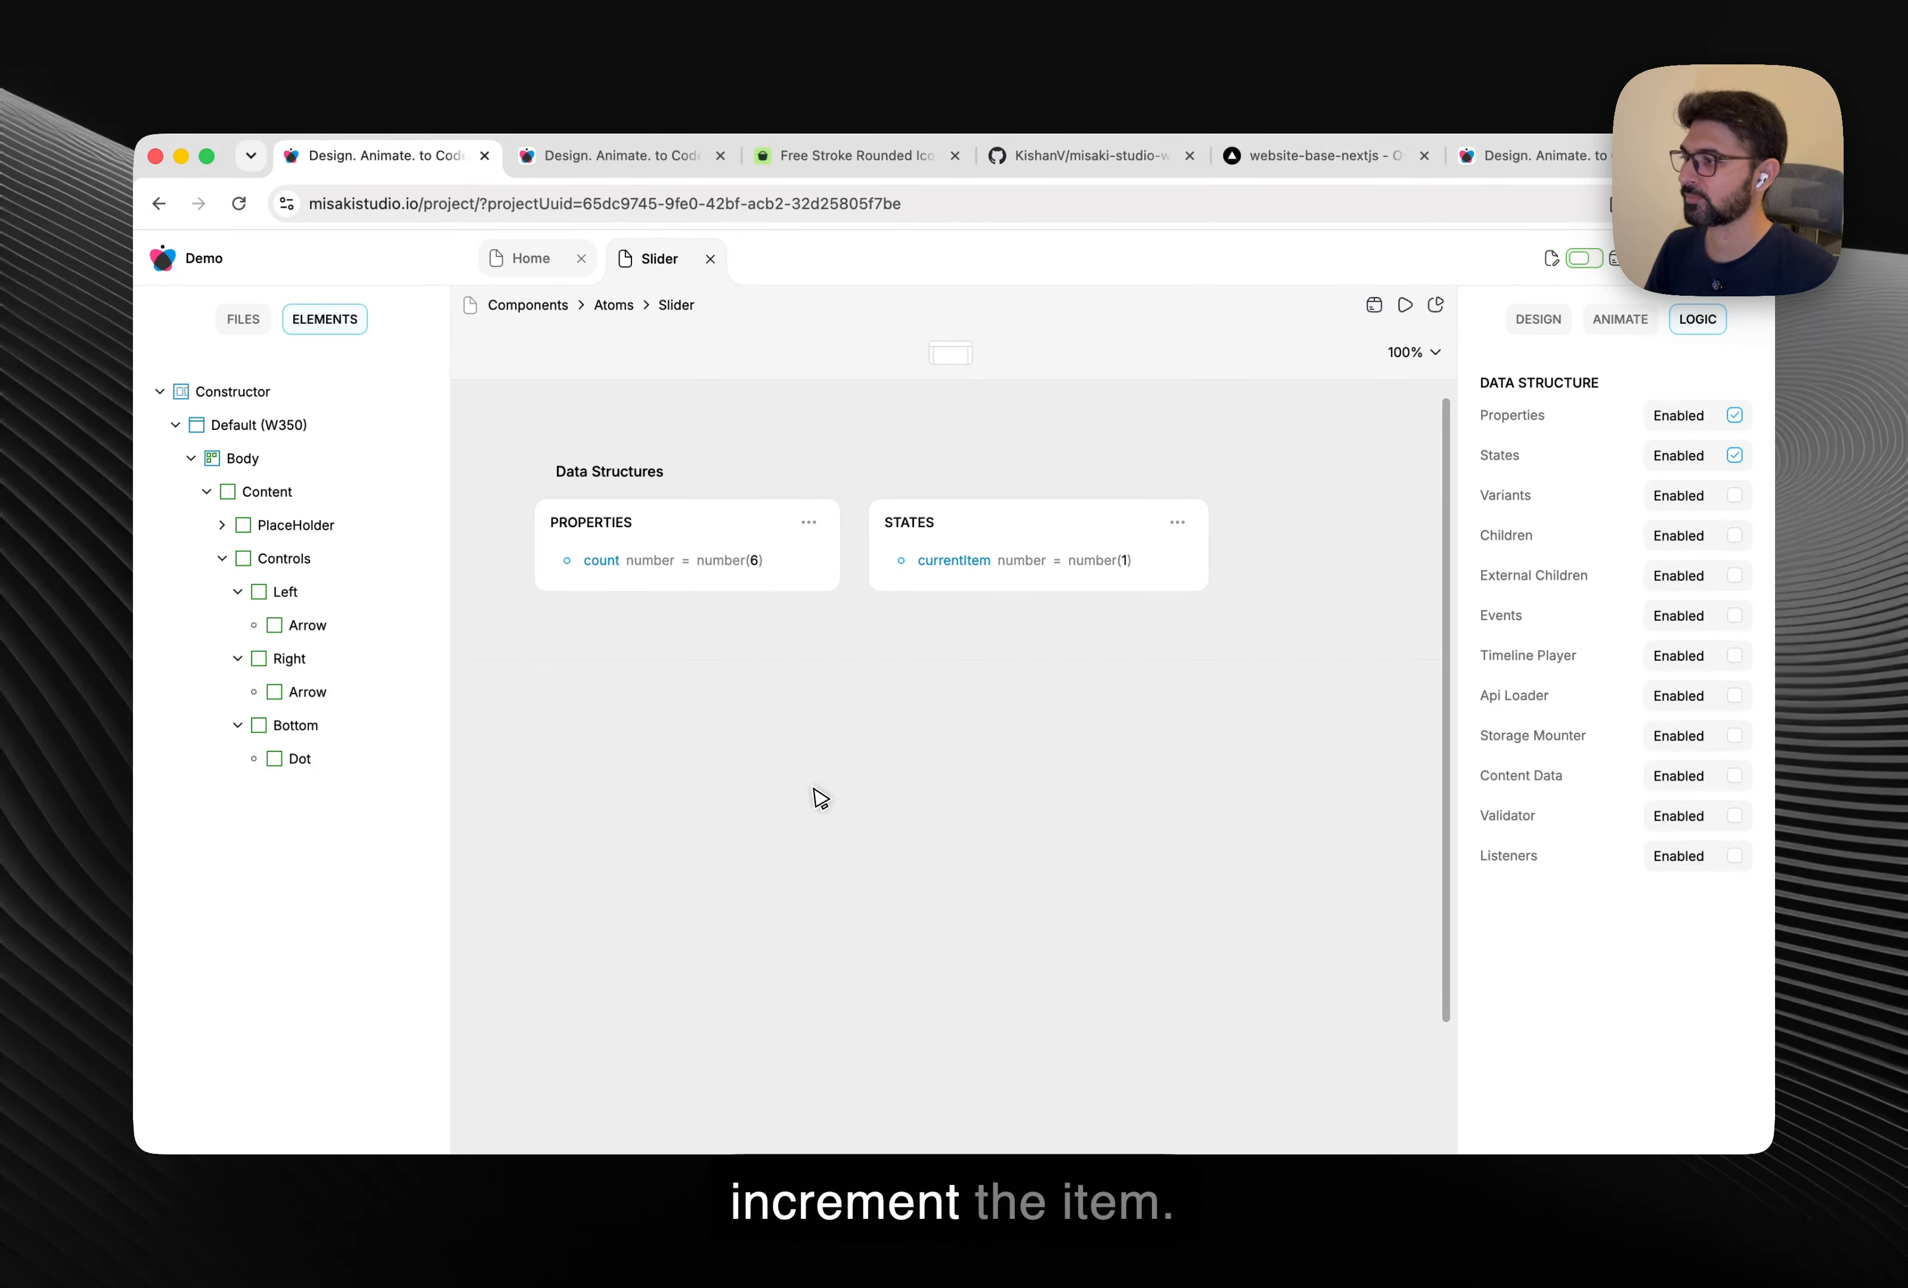
# Enable logic on the No text layer and bind its text to states.currentItem.
pyautogui.click(223, 526)
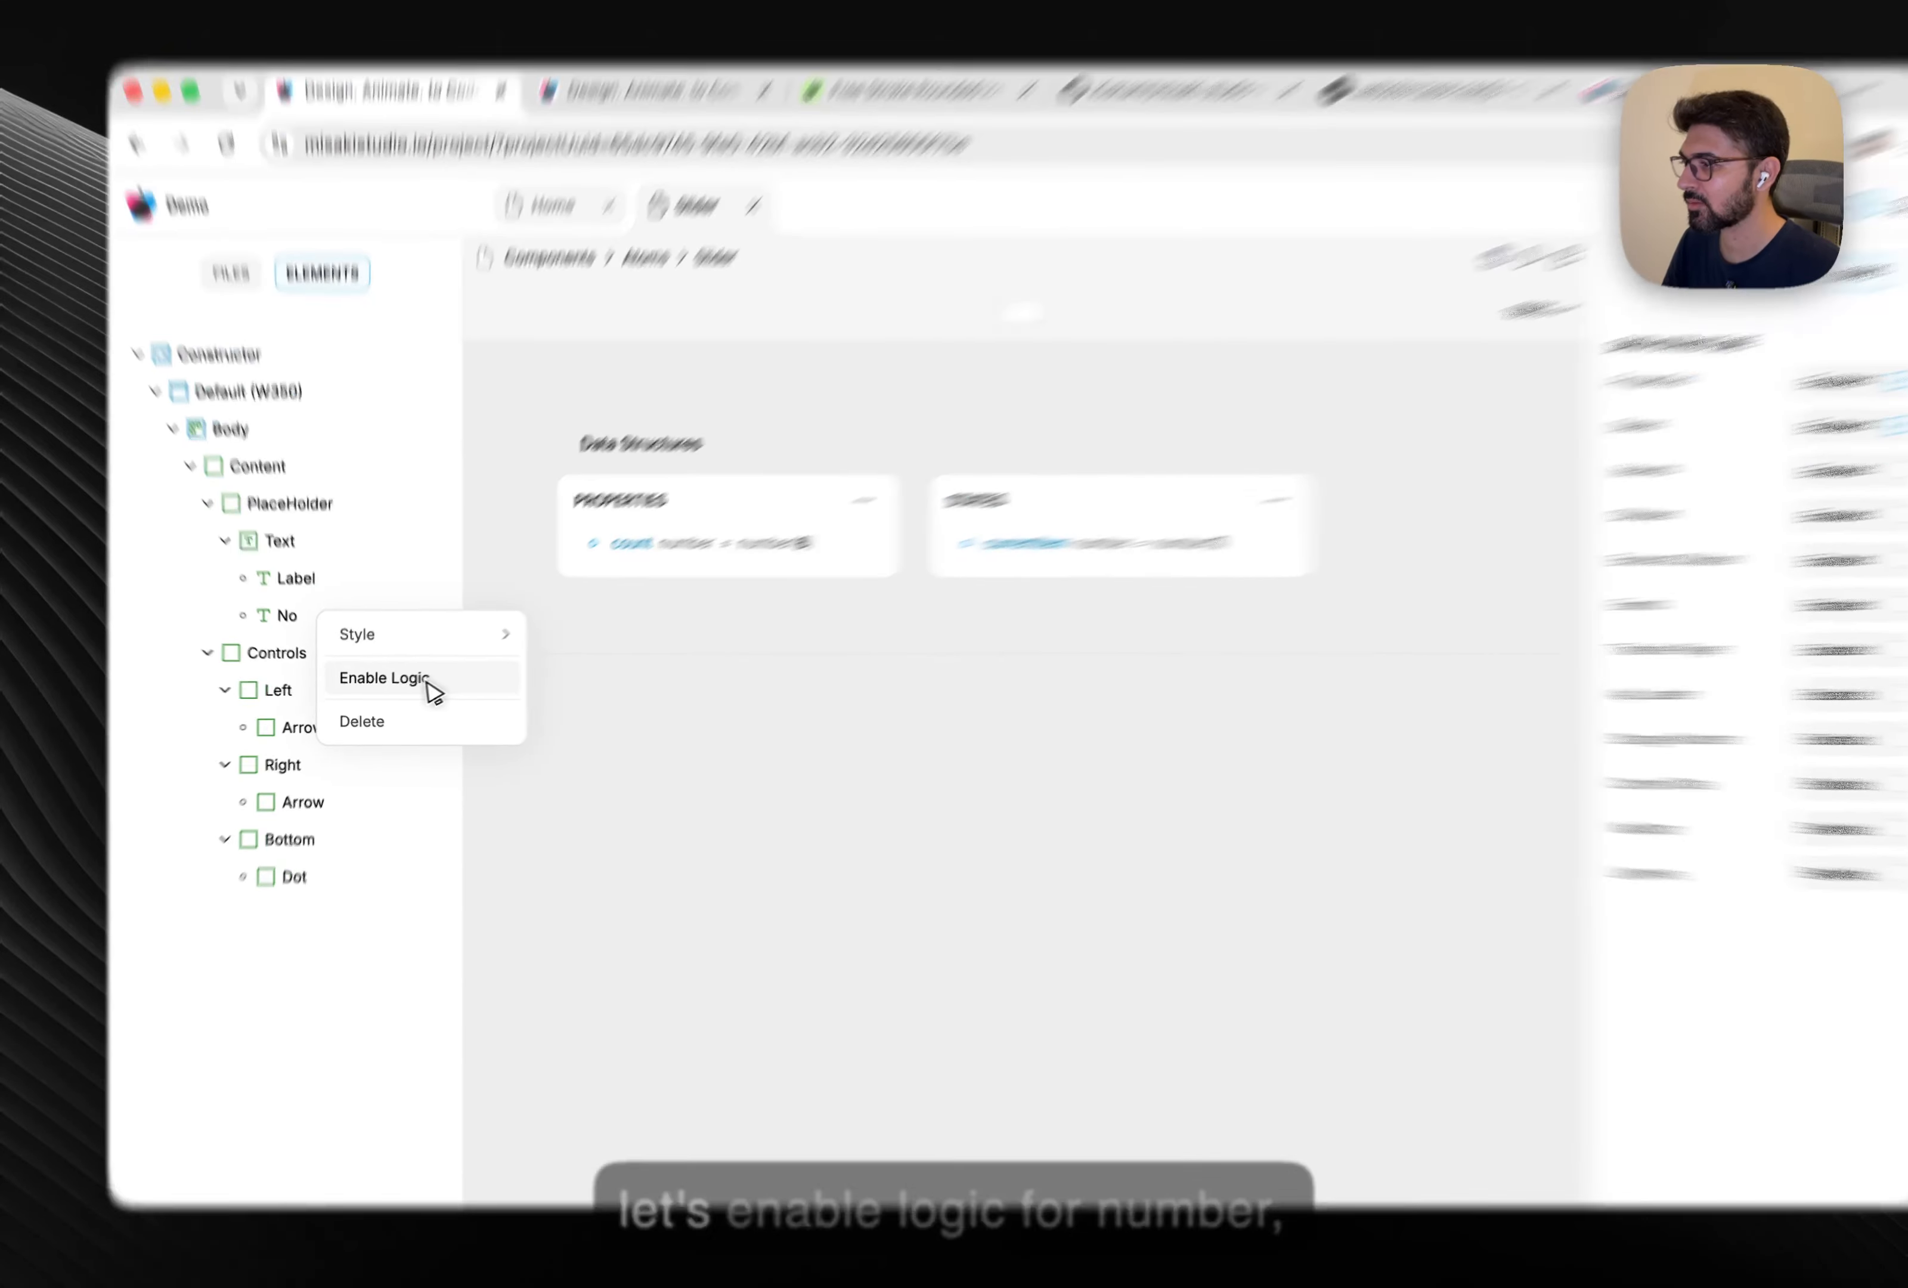
pyautogui.click(381, 680)
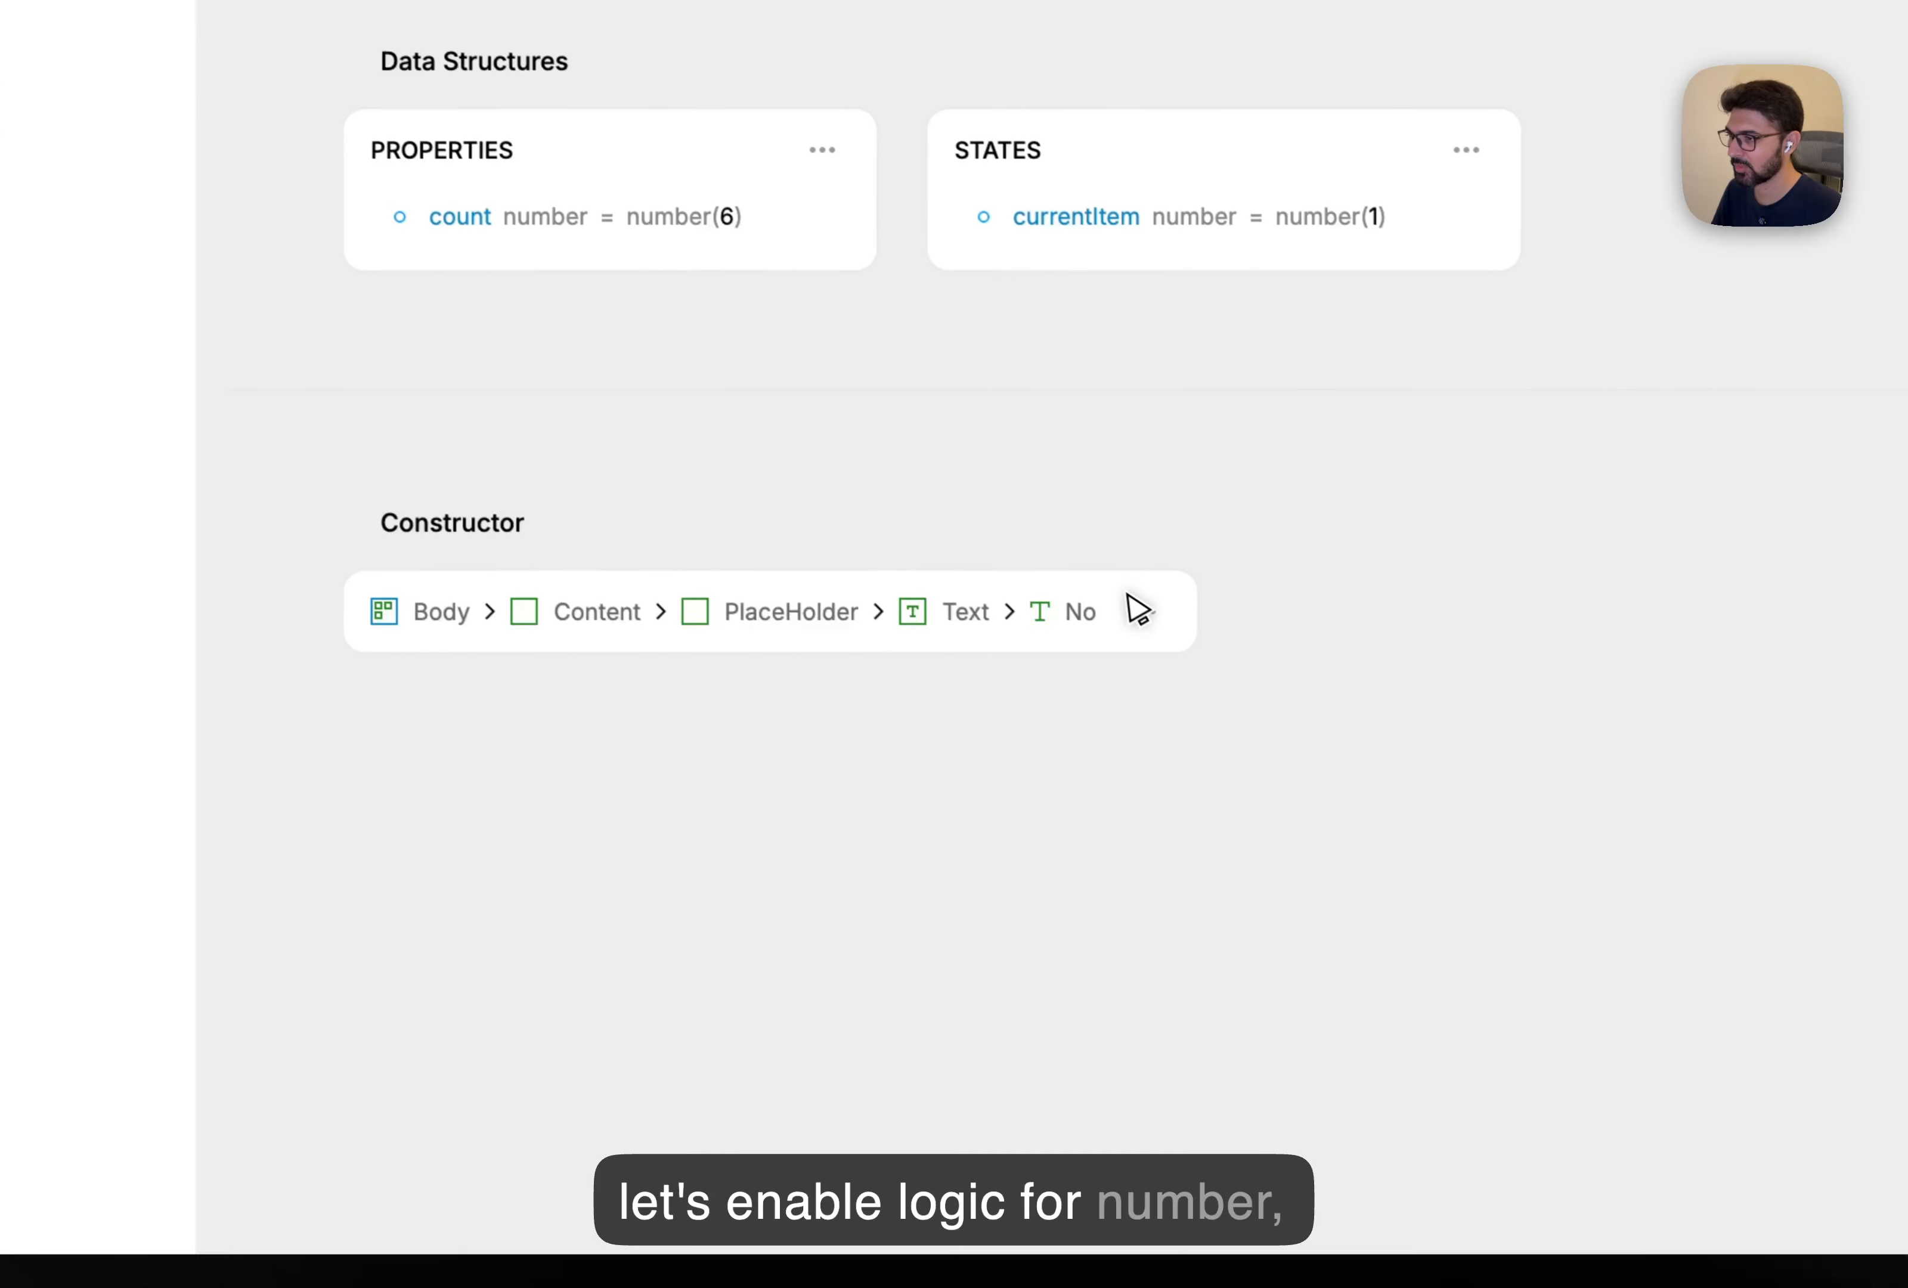
pyautogui.click(1422, 809)
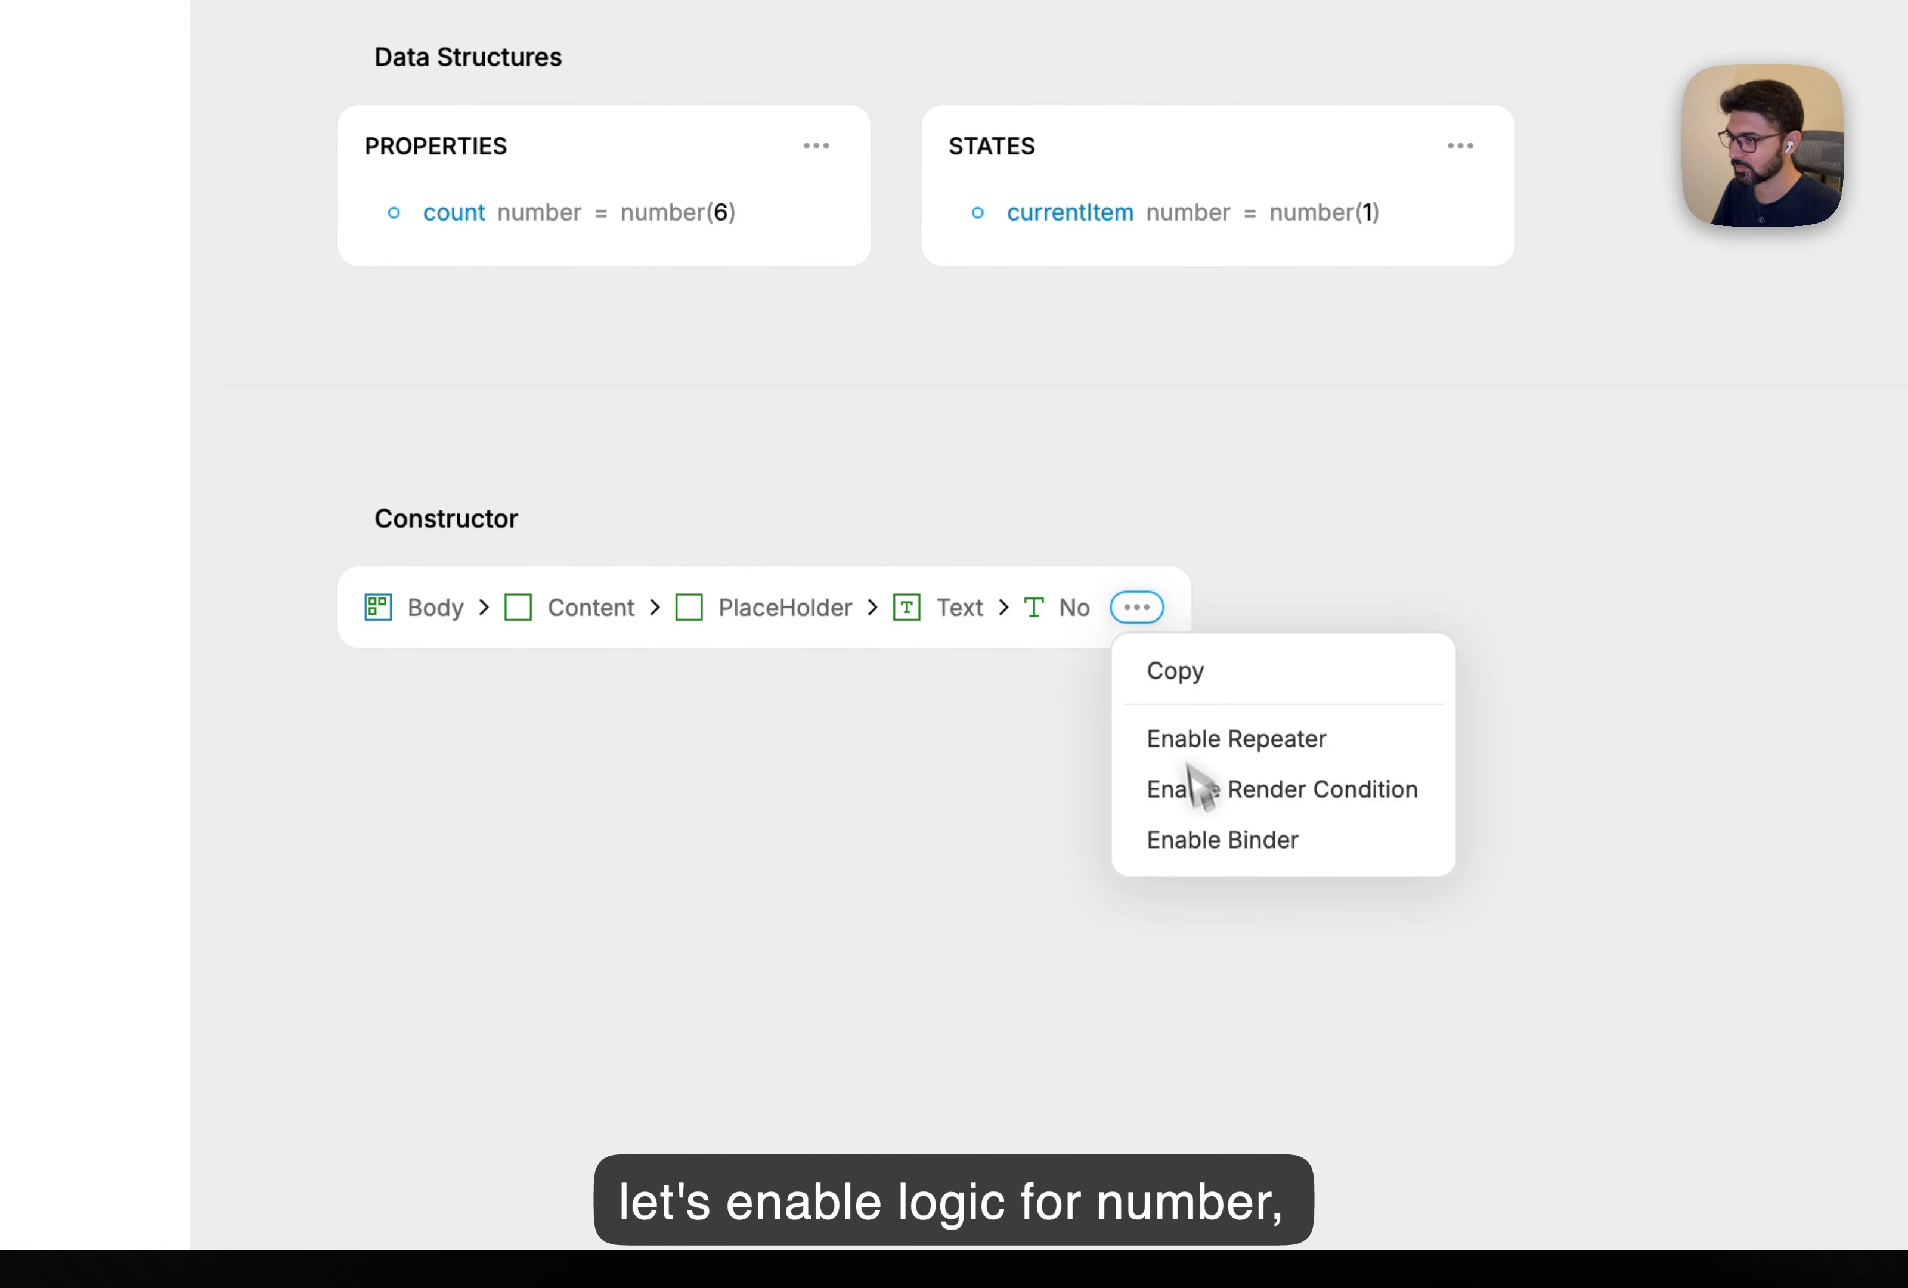
pyautogui.click(1223, 846)
pyautogui.click(534, 756)
pyautogui.click(587, 817)
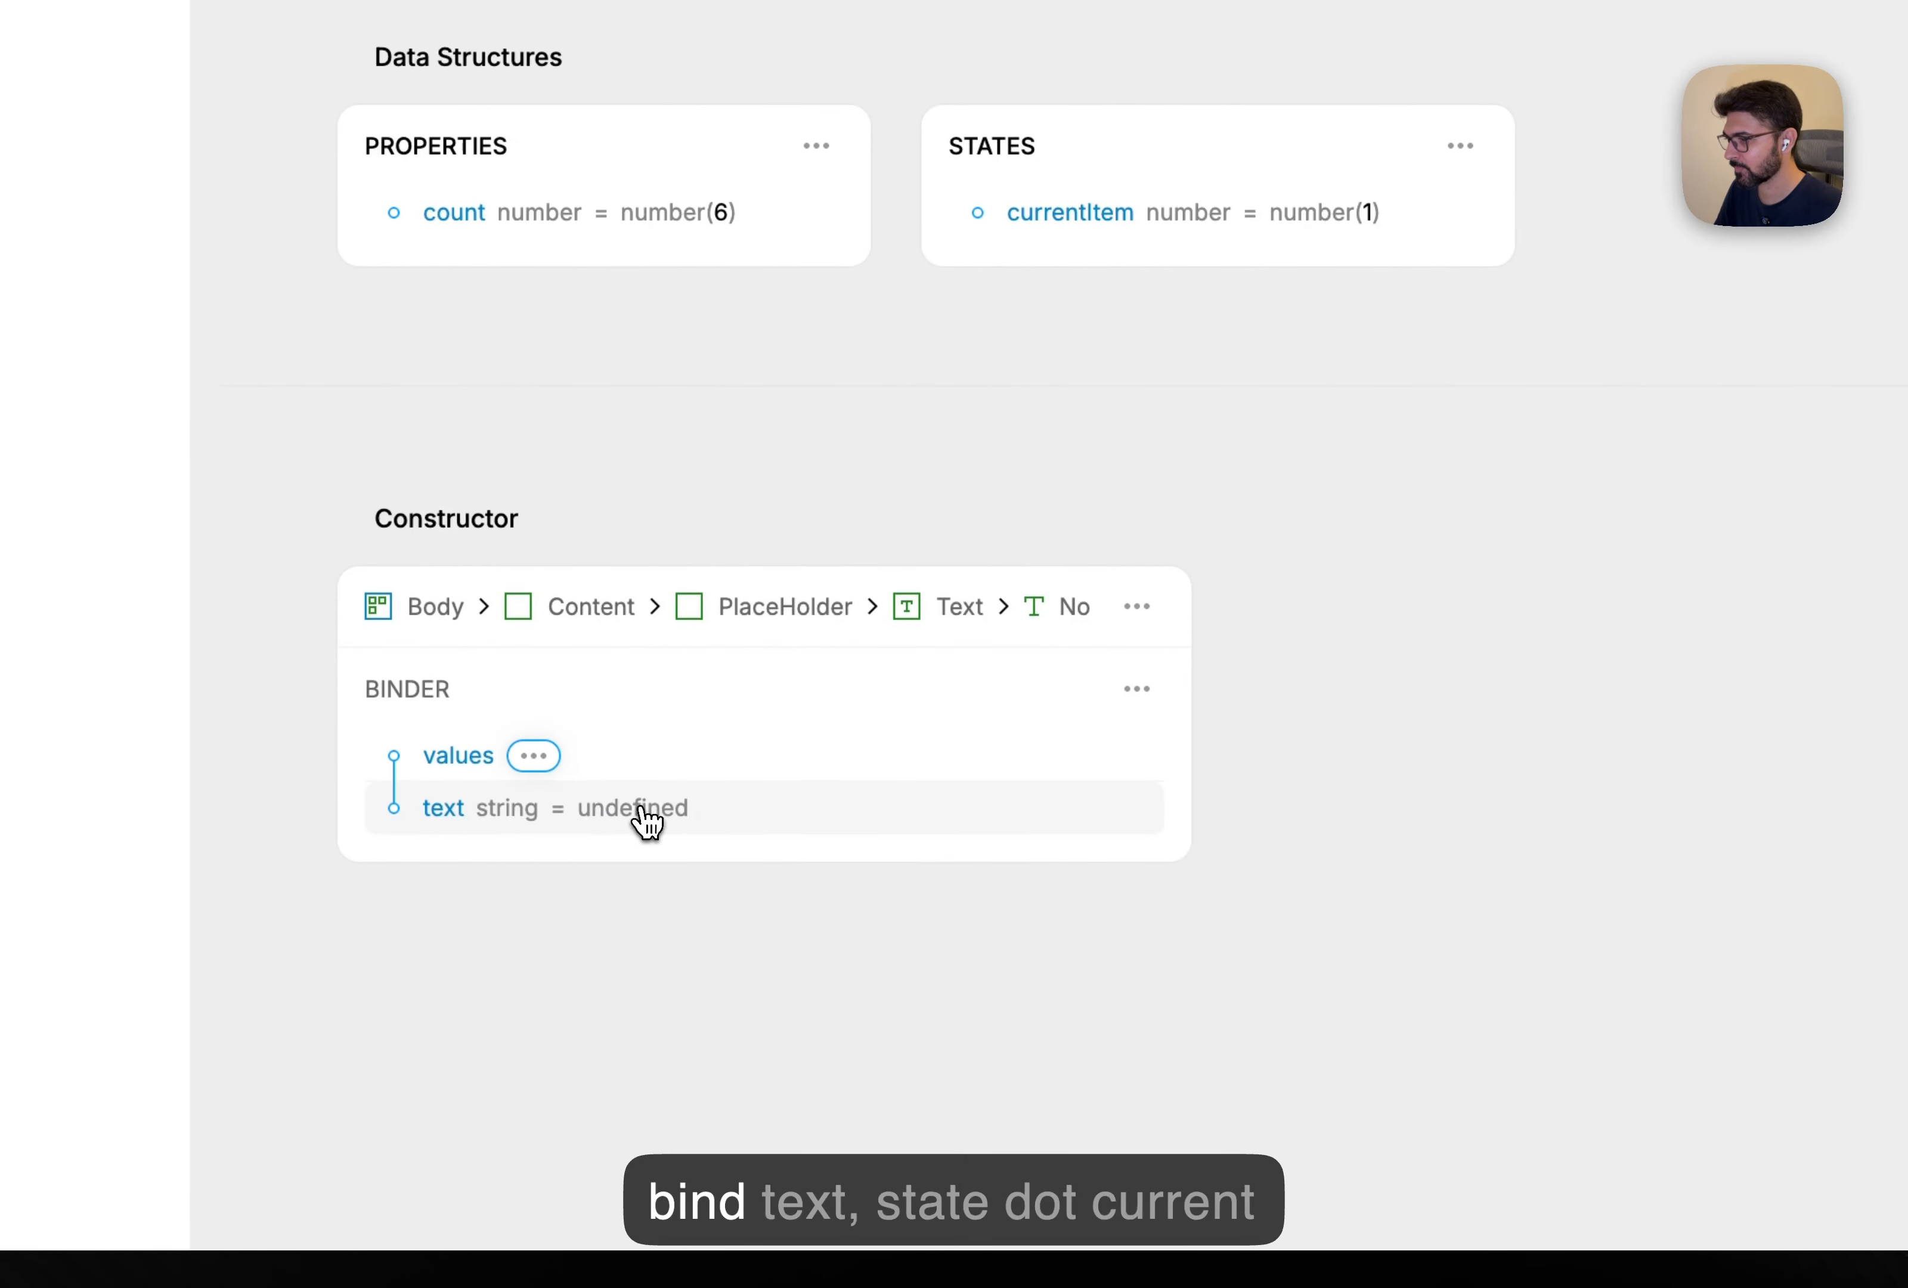
pyautogui.click(641, 809)
pyautogui.click(715, 713)
pyautogui.click(903, 939)
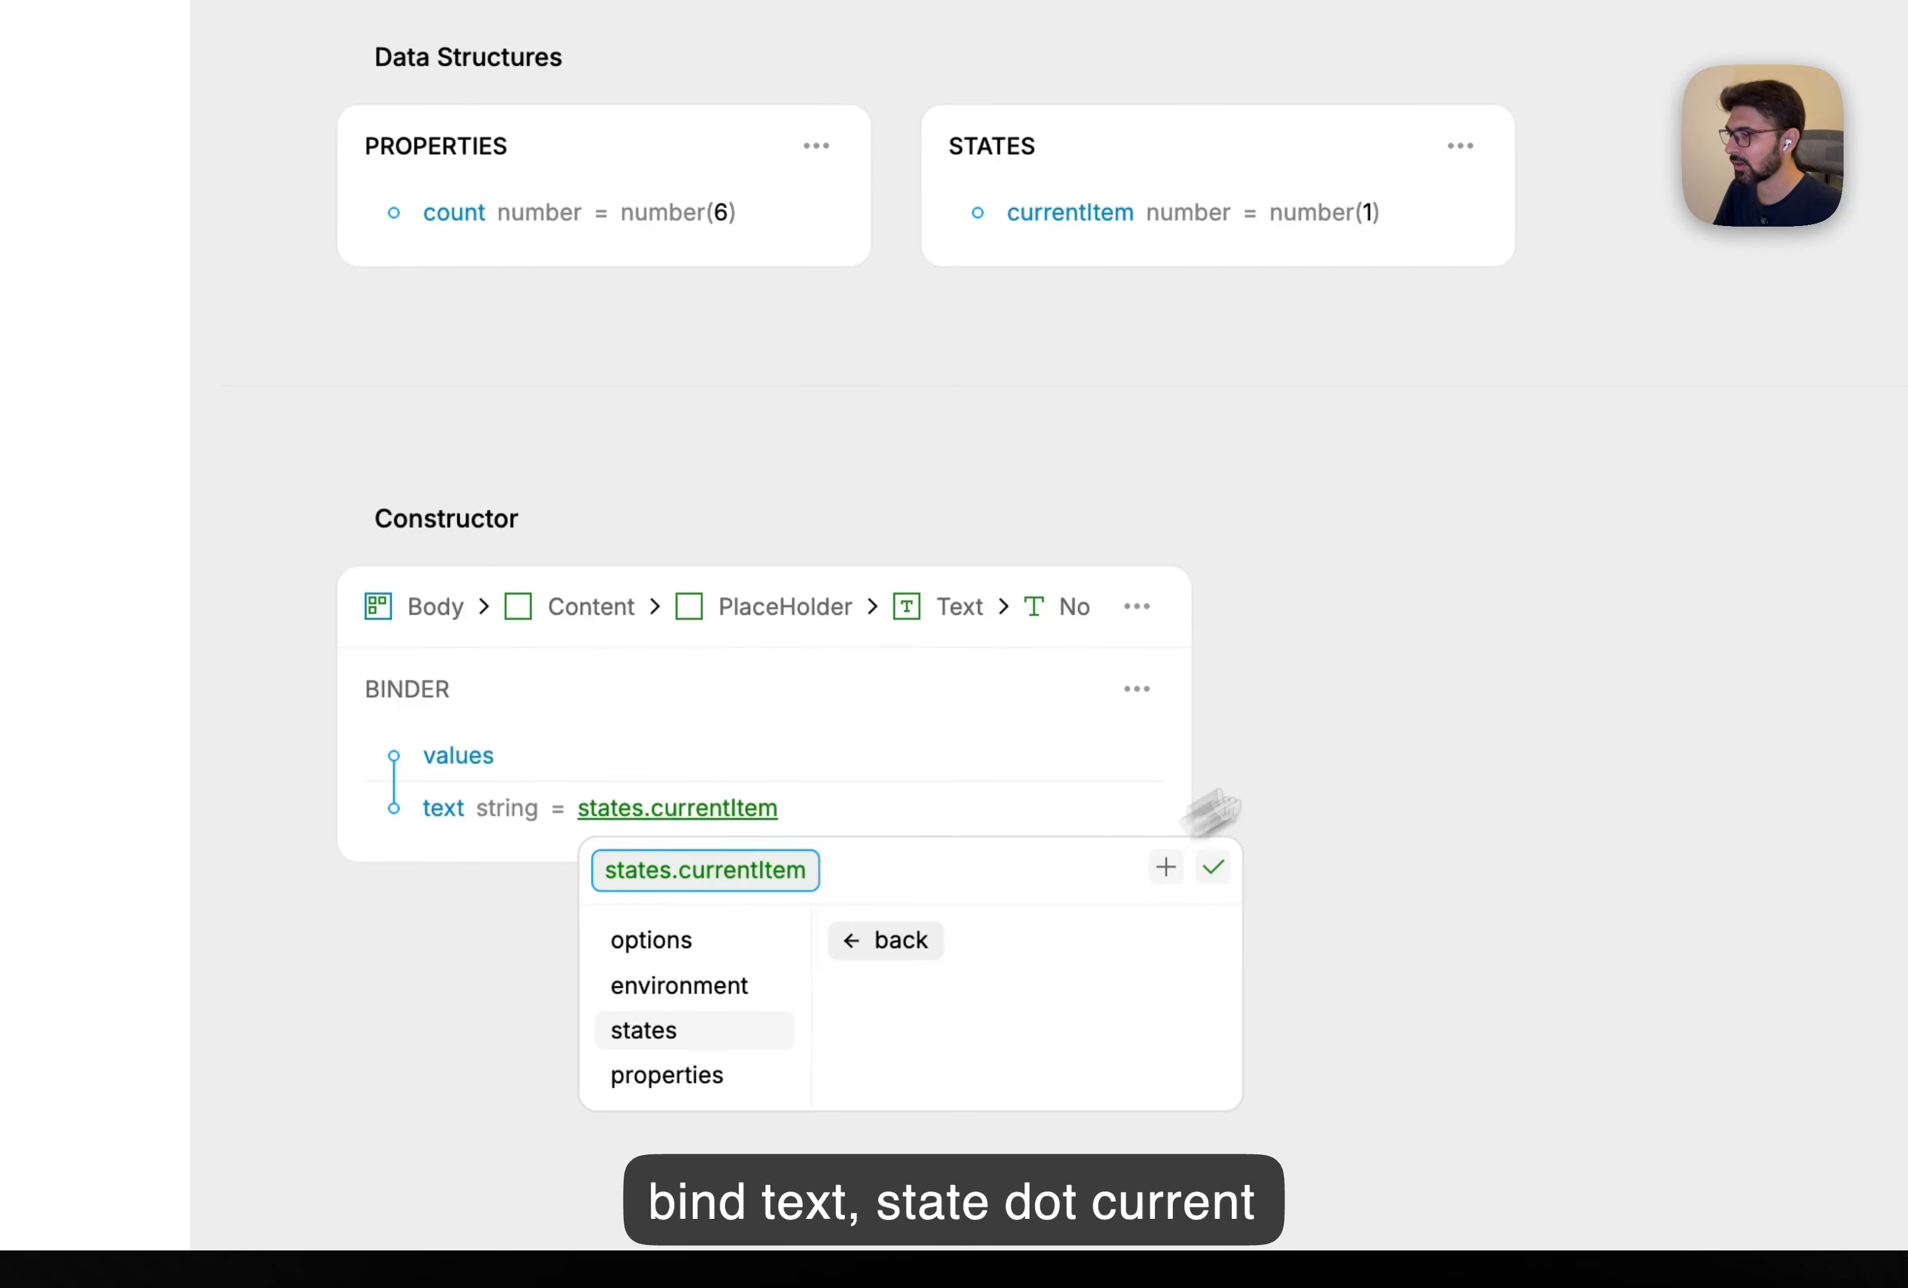
pyautogui.click(1214, 865)
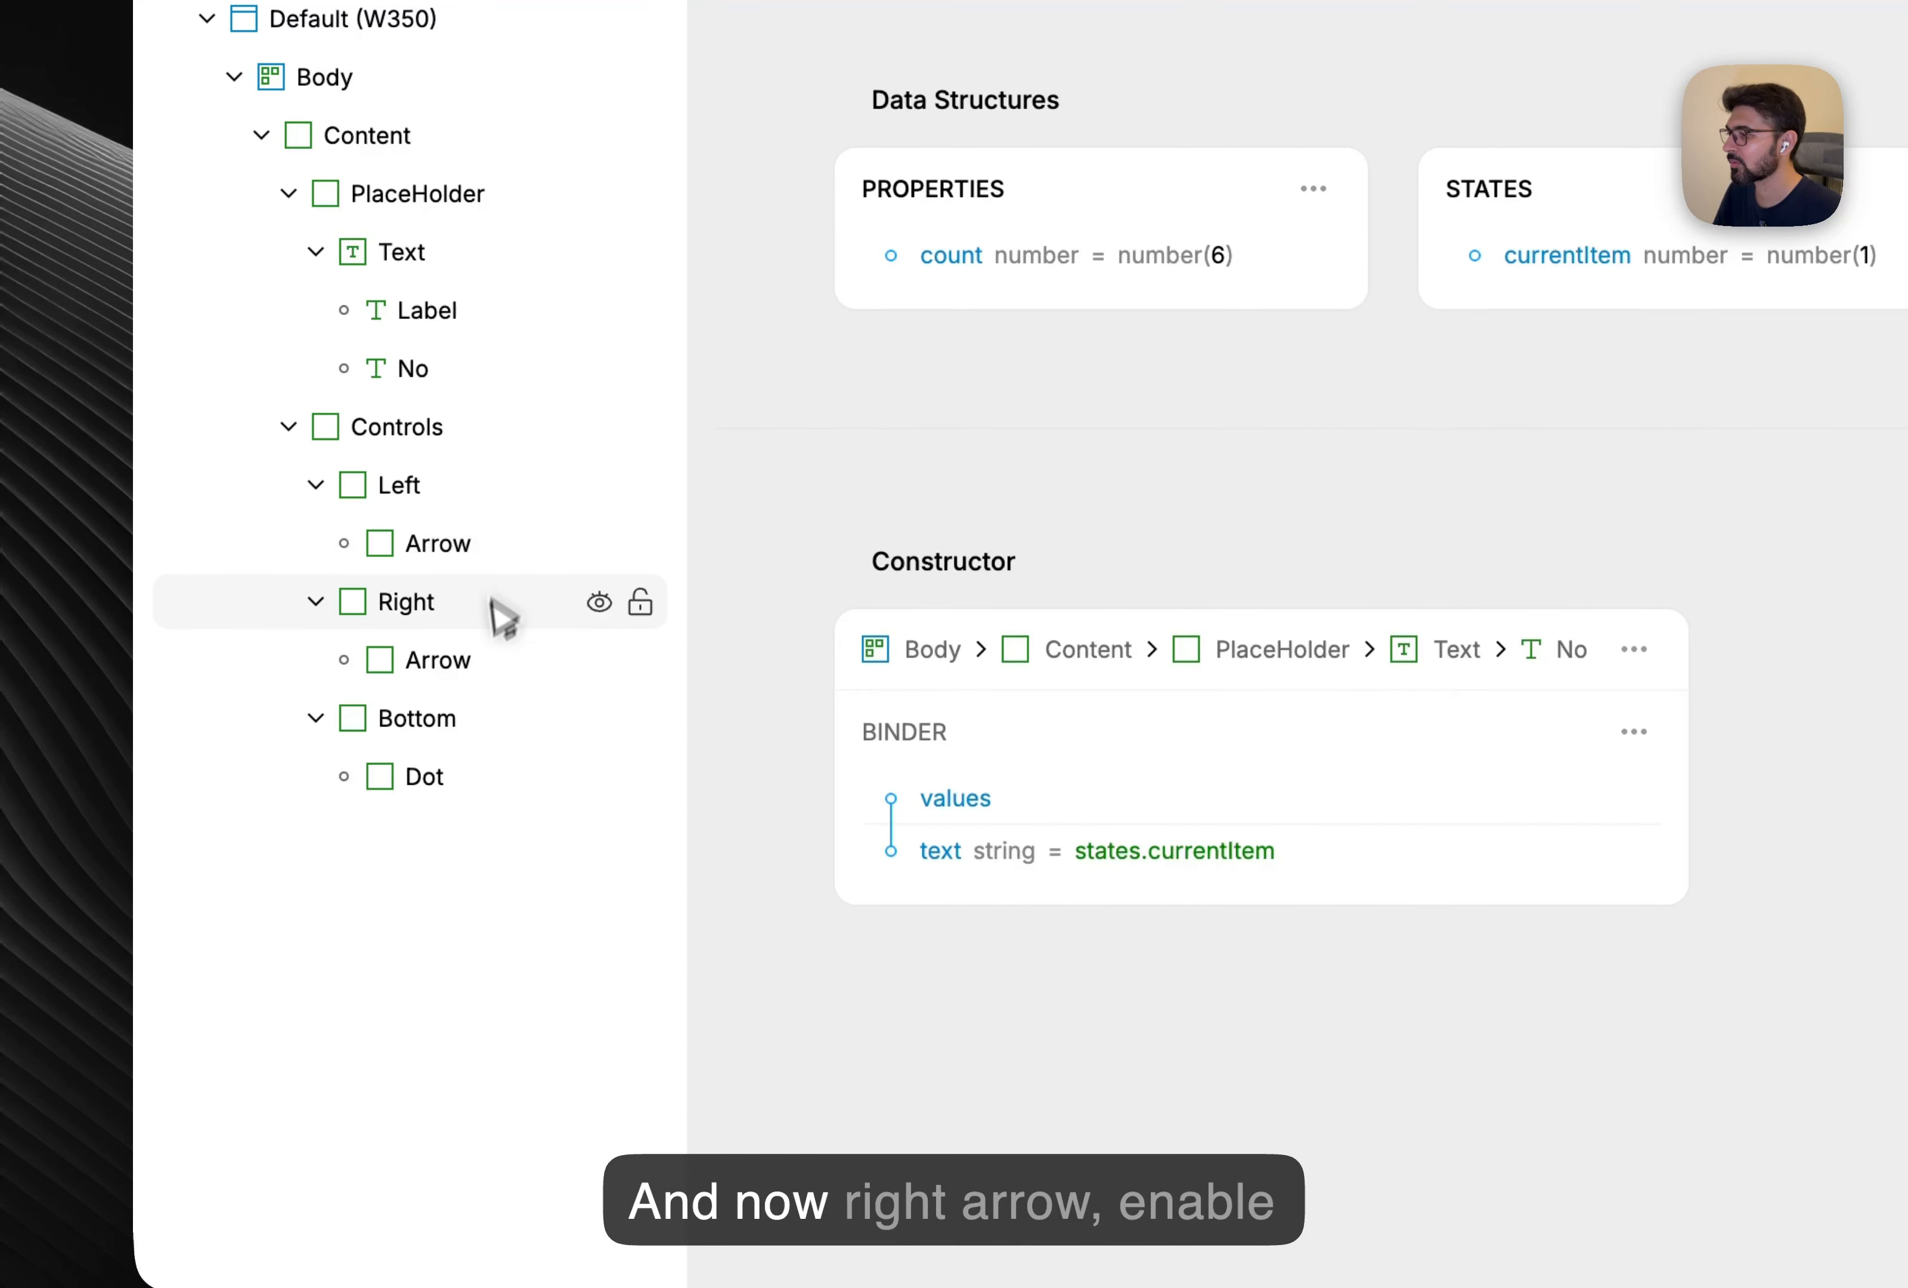
# Enable logic on the right arrow and give it an On Click element event.
pyautogui.rightClick(429, 664)
pyautogui.click(672, 868)
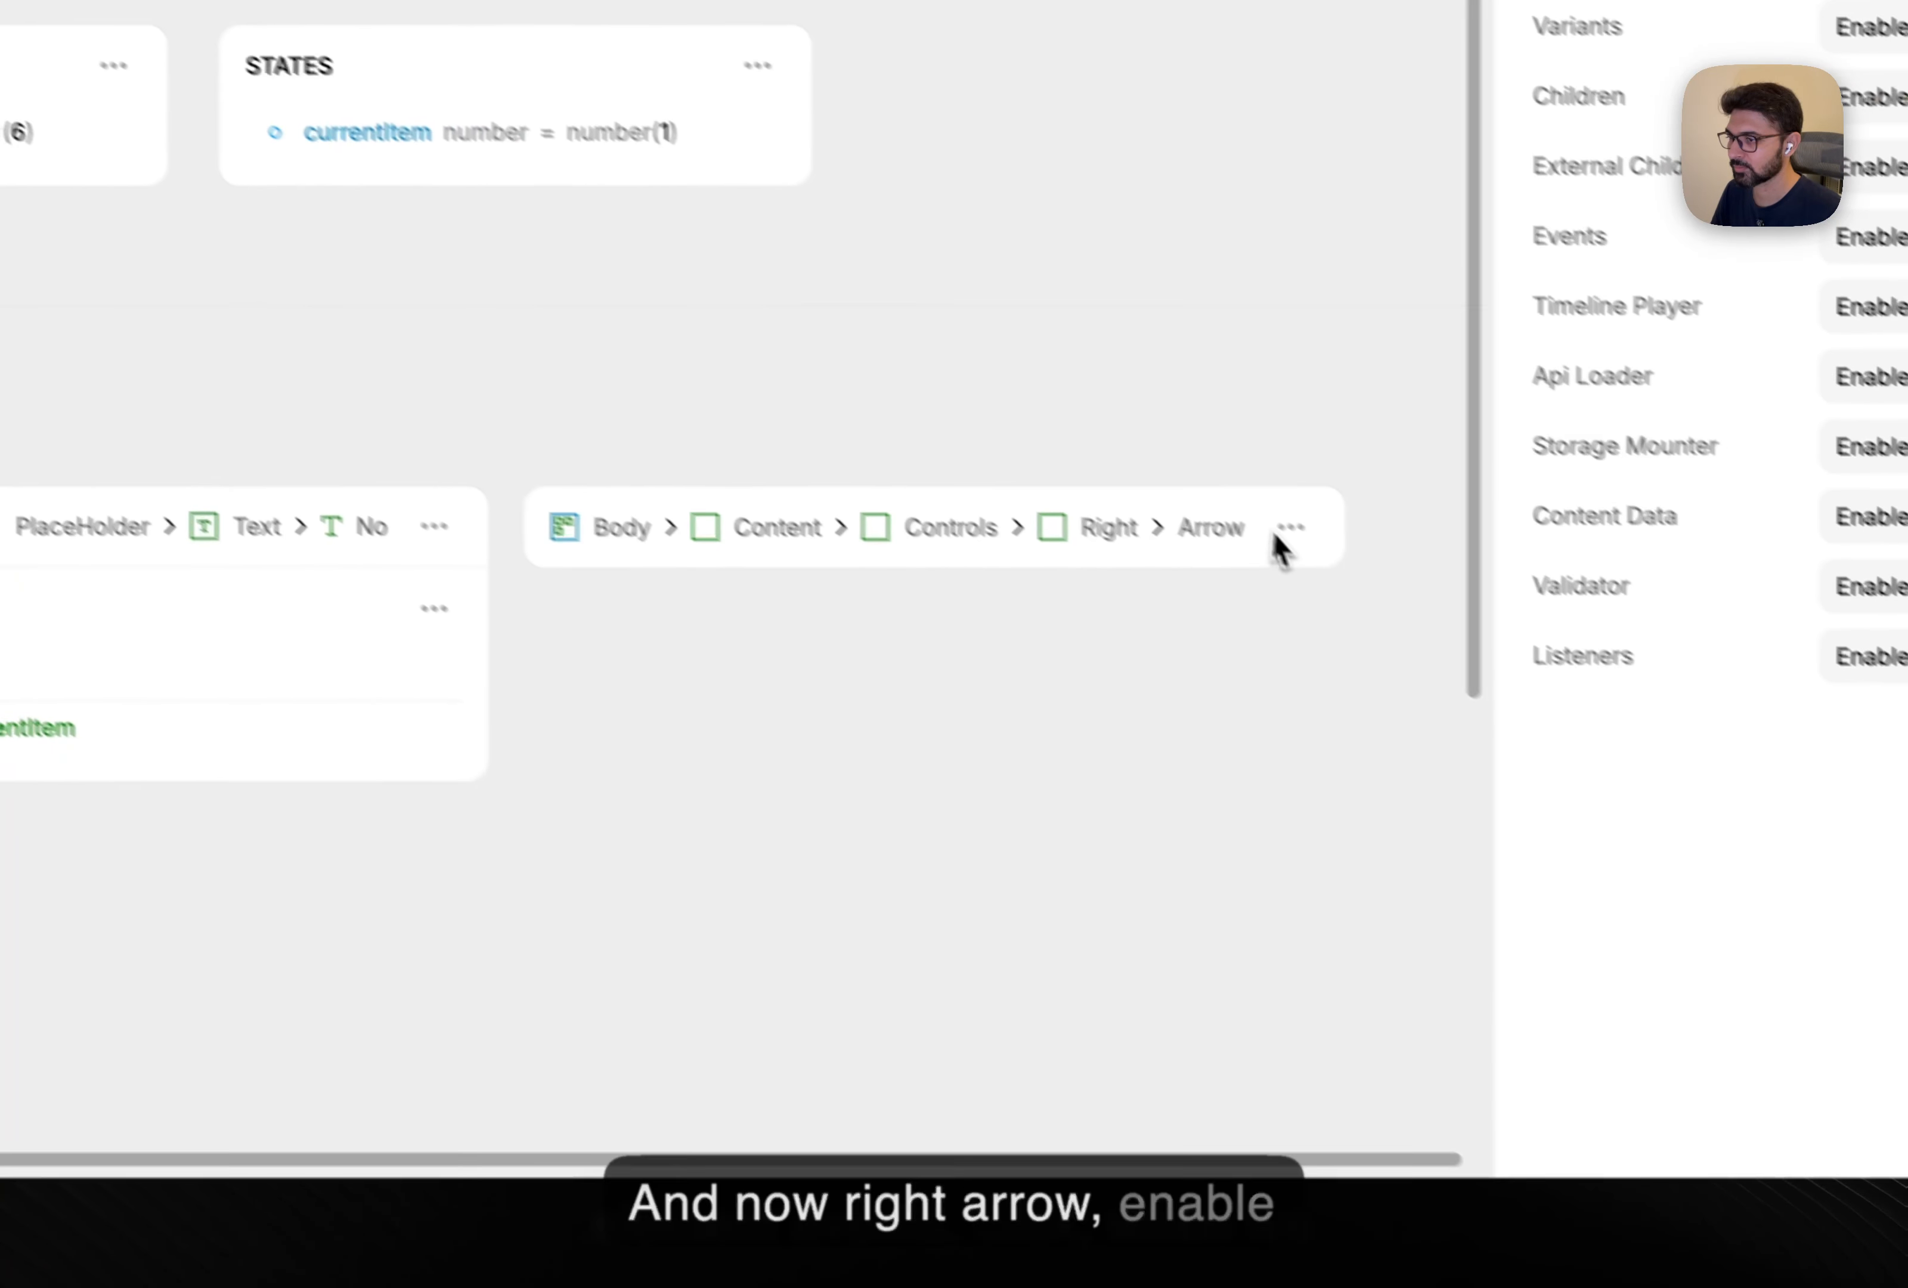
pyautogui.click(1281, 526)
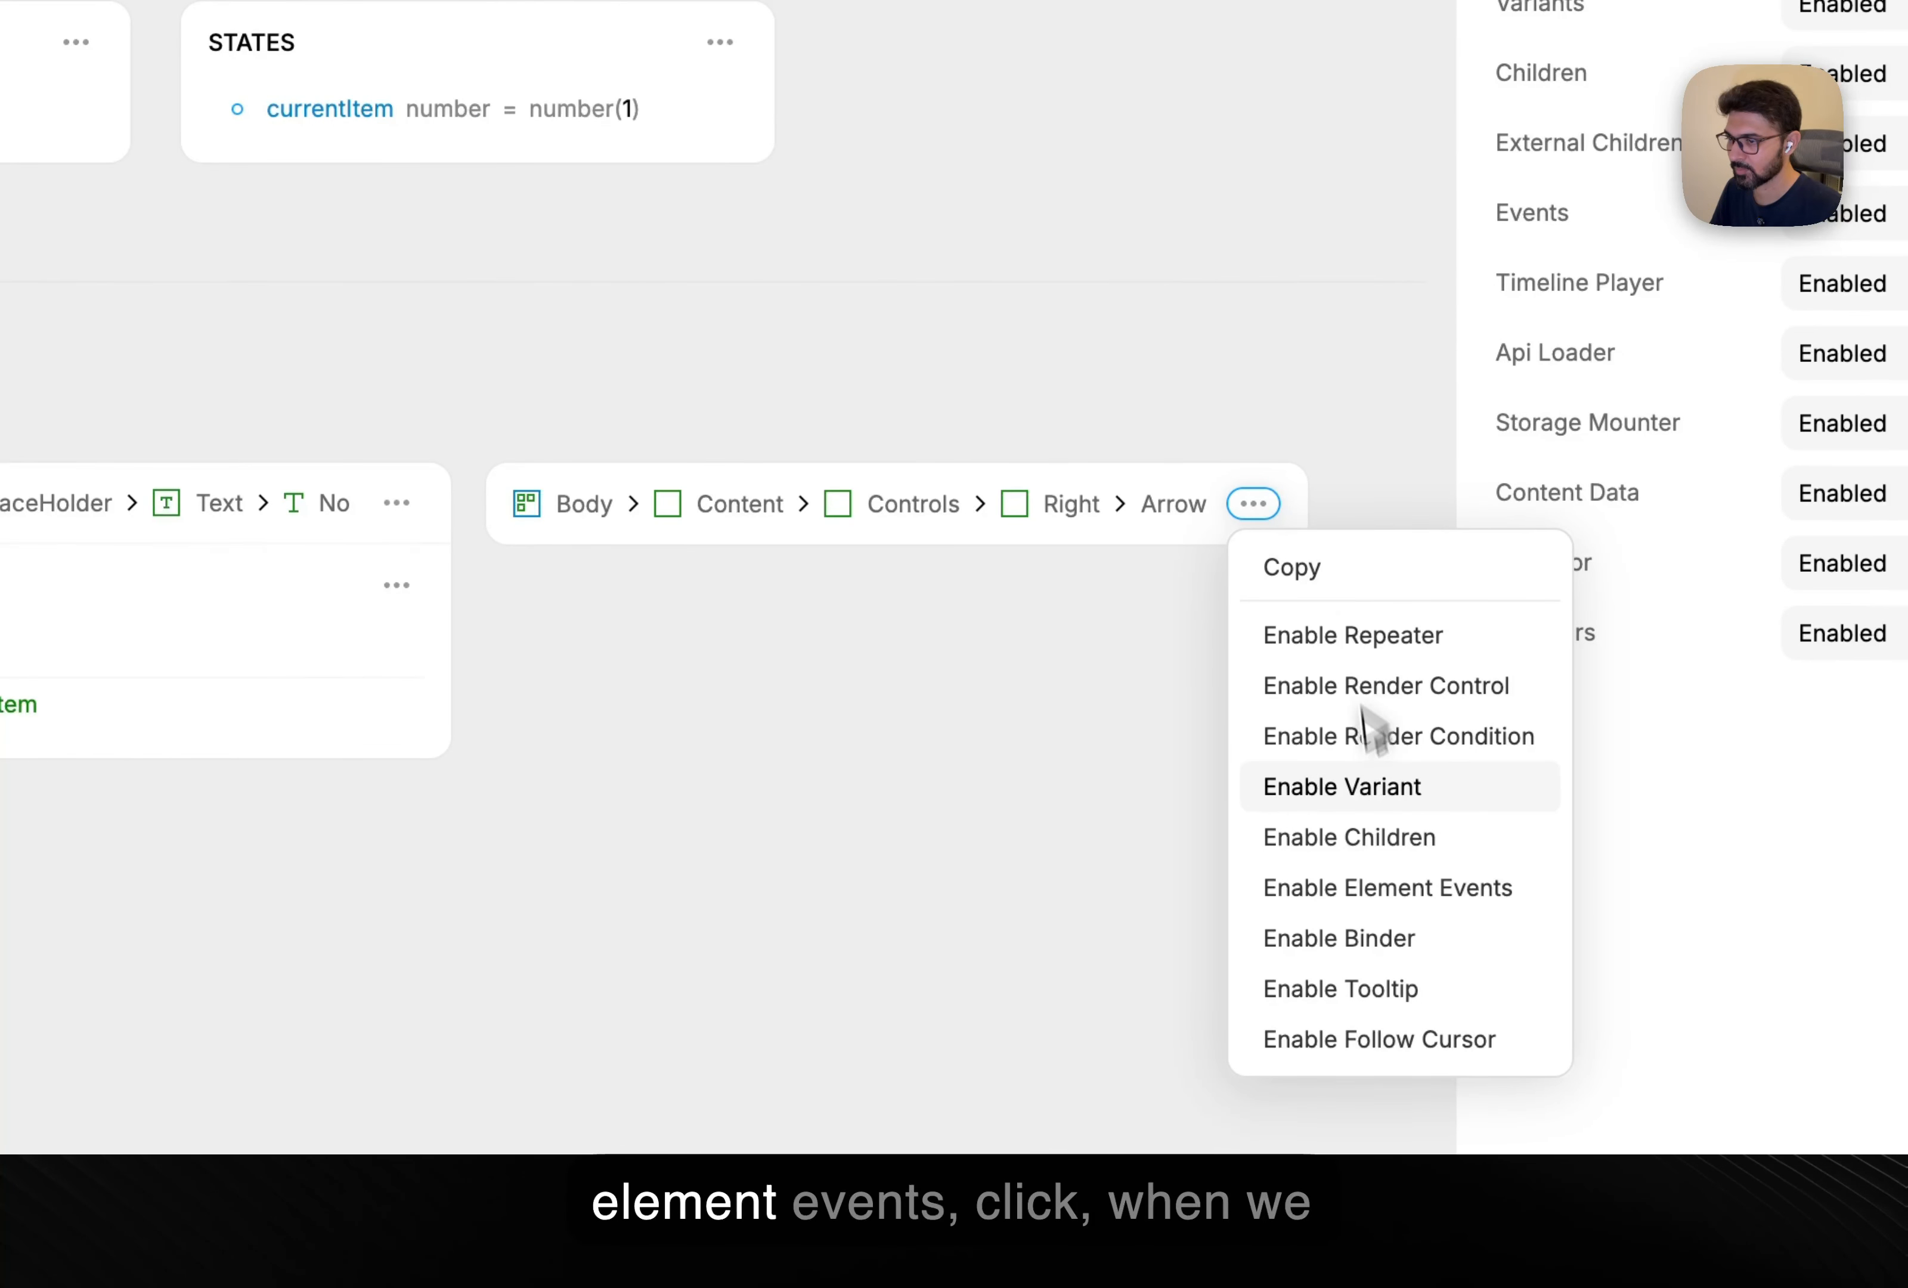
pyautogui.click(1385, 892)
pyautogui.click(1254, 586)
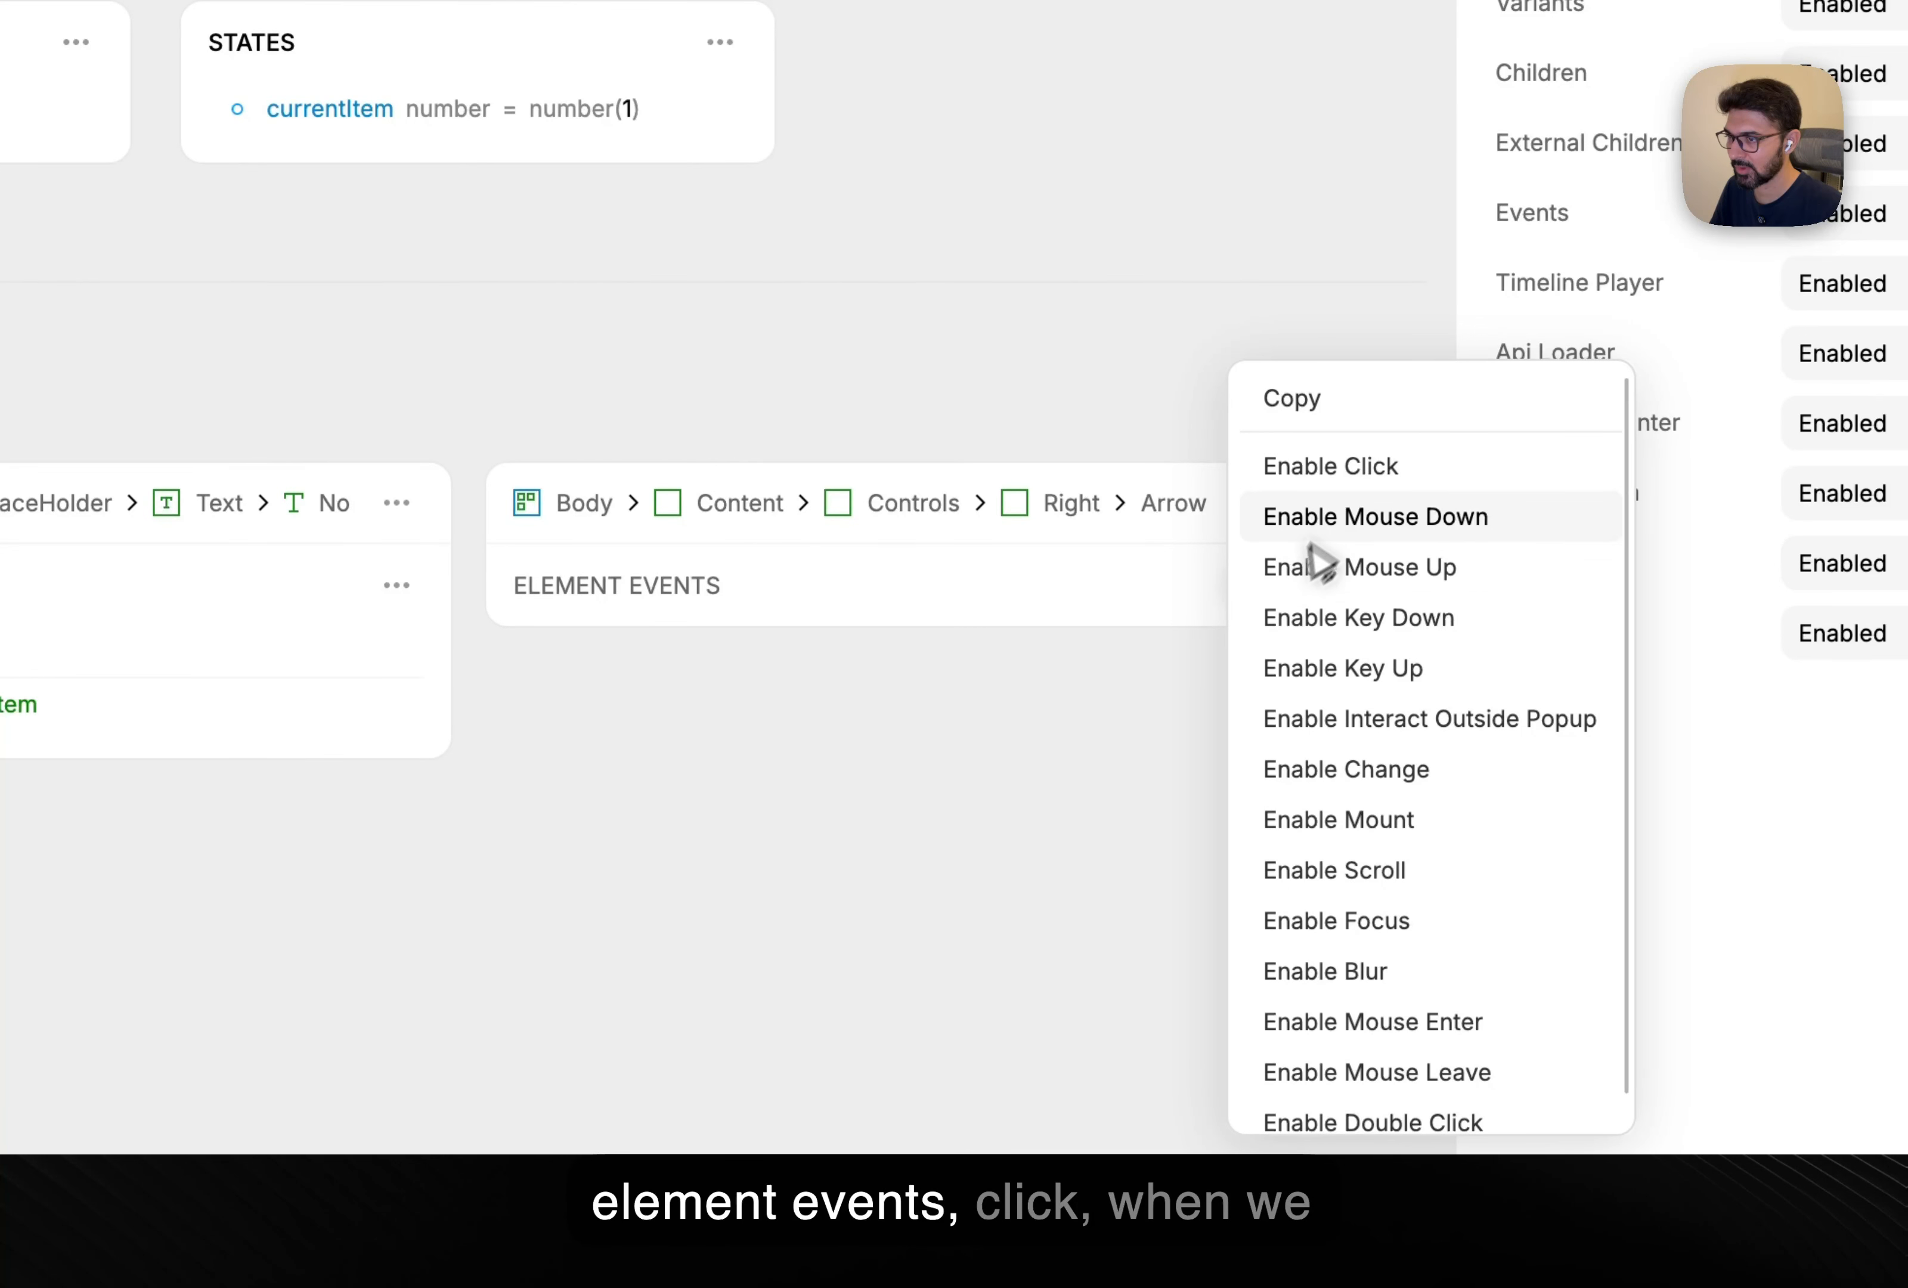
pyautogui.click(1338, 475)
# Make the right arrow's click do states.currentItem += number 1.
pyautogui.click(708, 713)
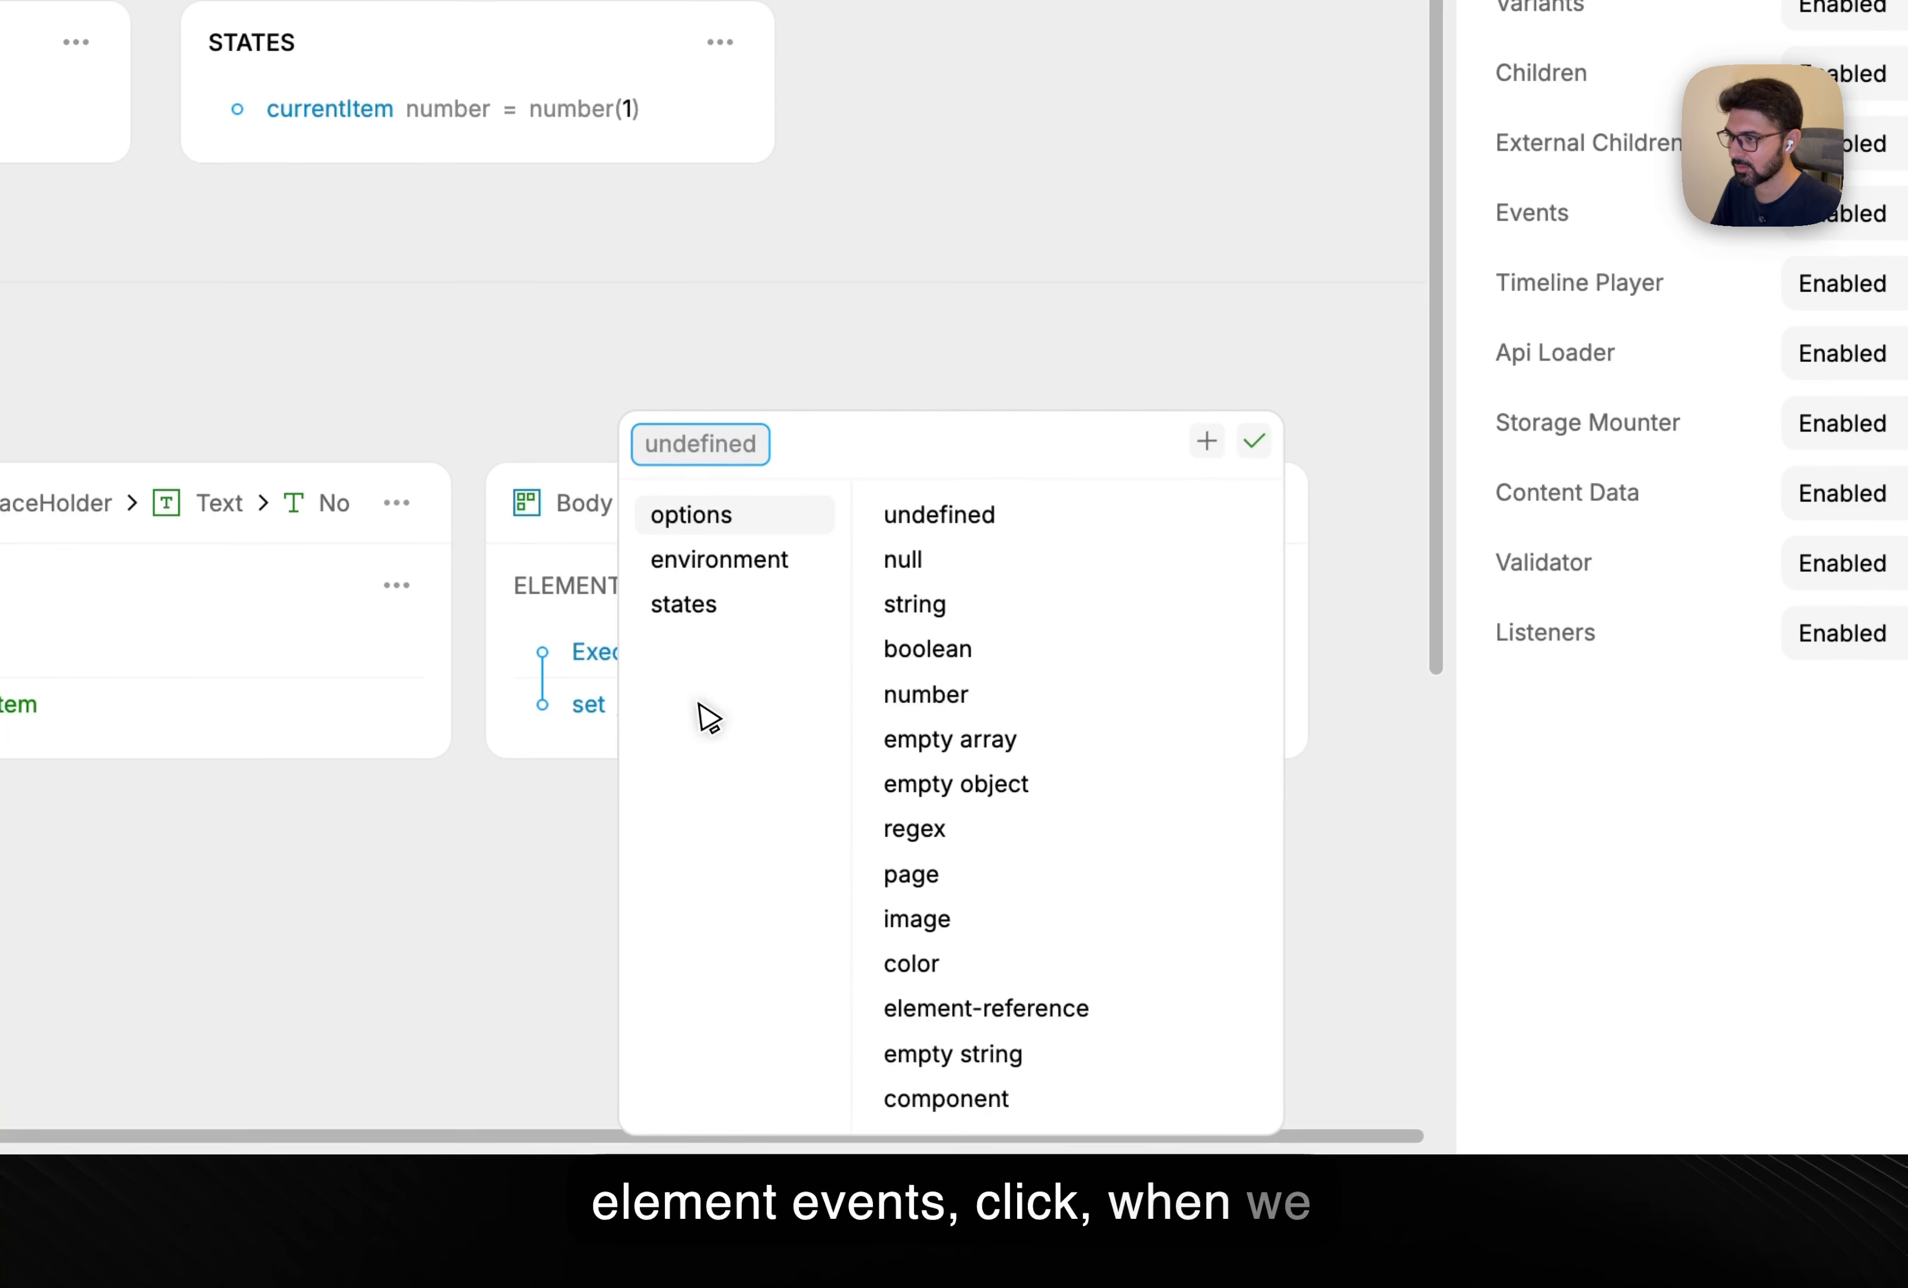
pyautogui.click(743, 612)
pyautogui.click(946, 839)
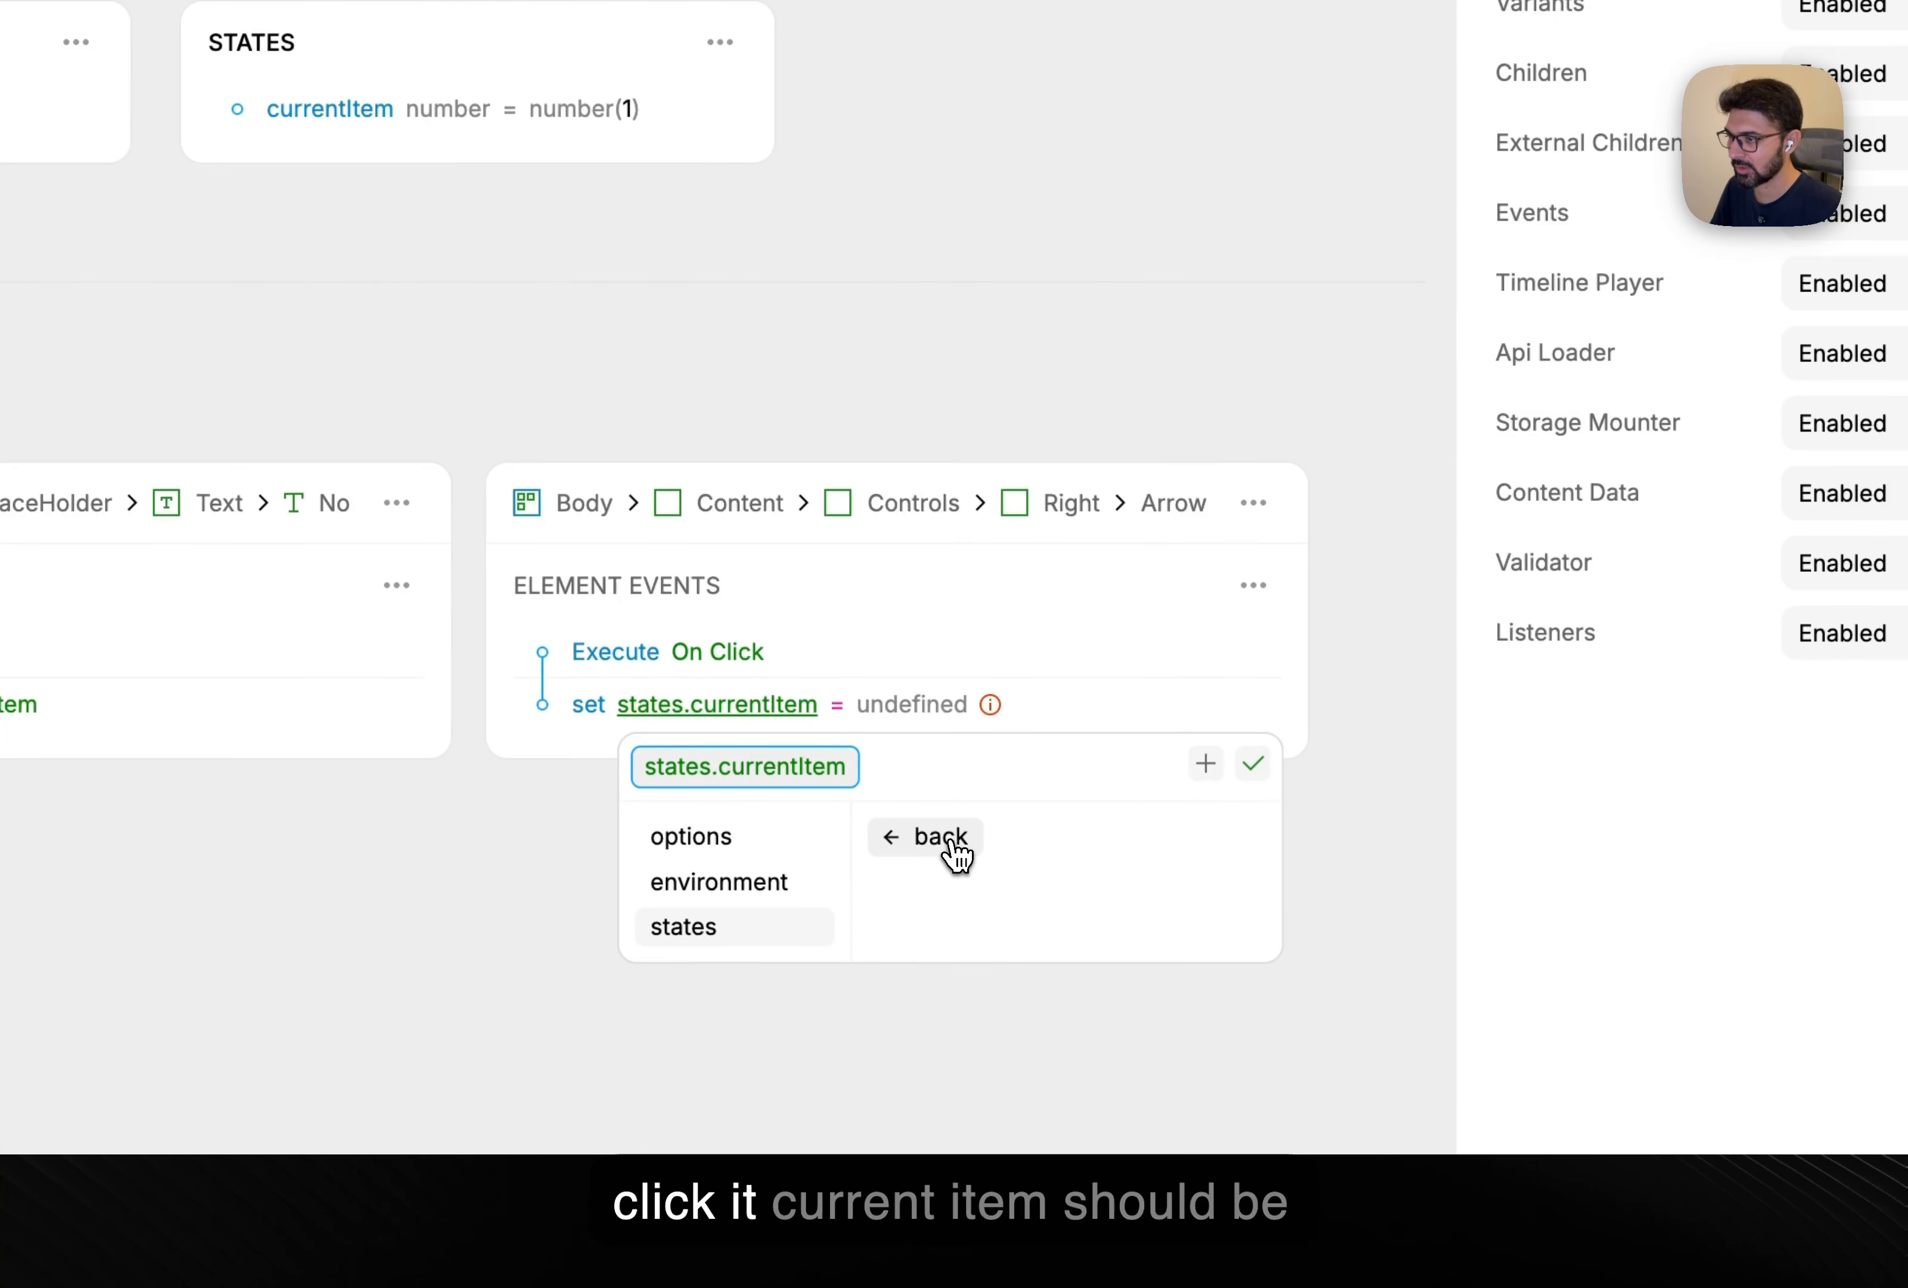
pyautogui.click(837, 707)
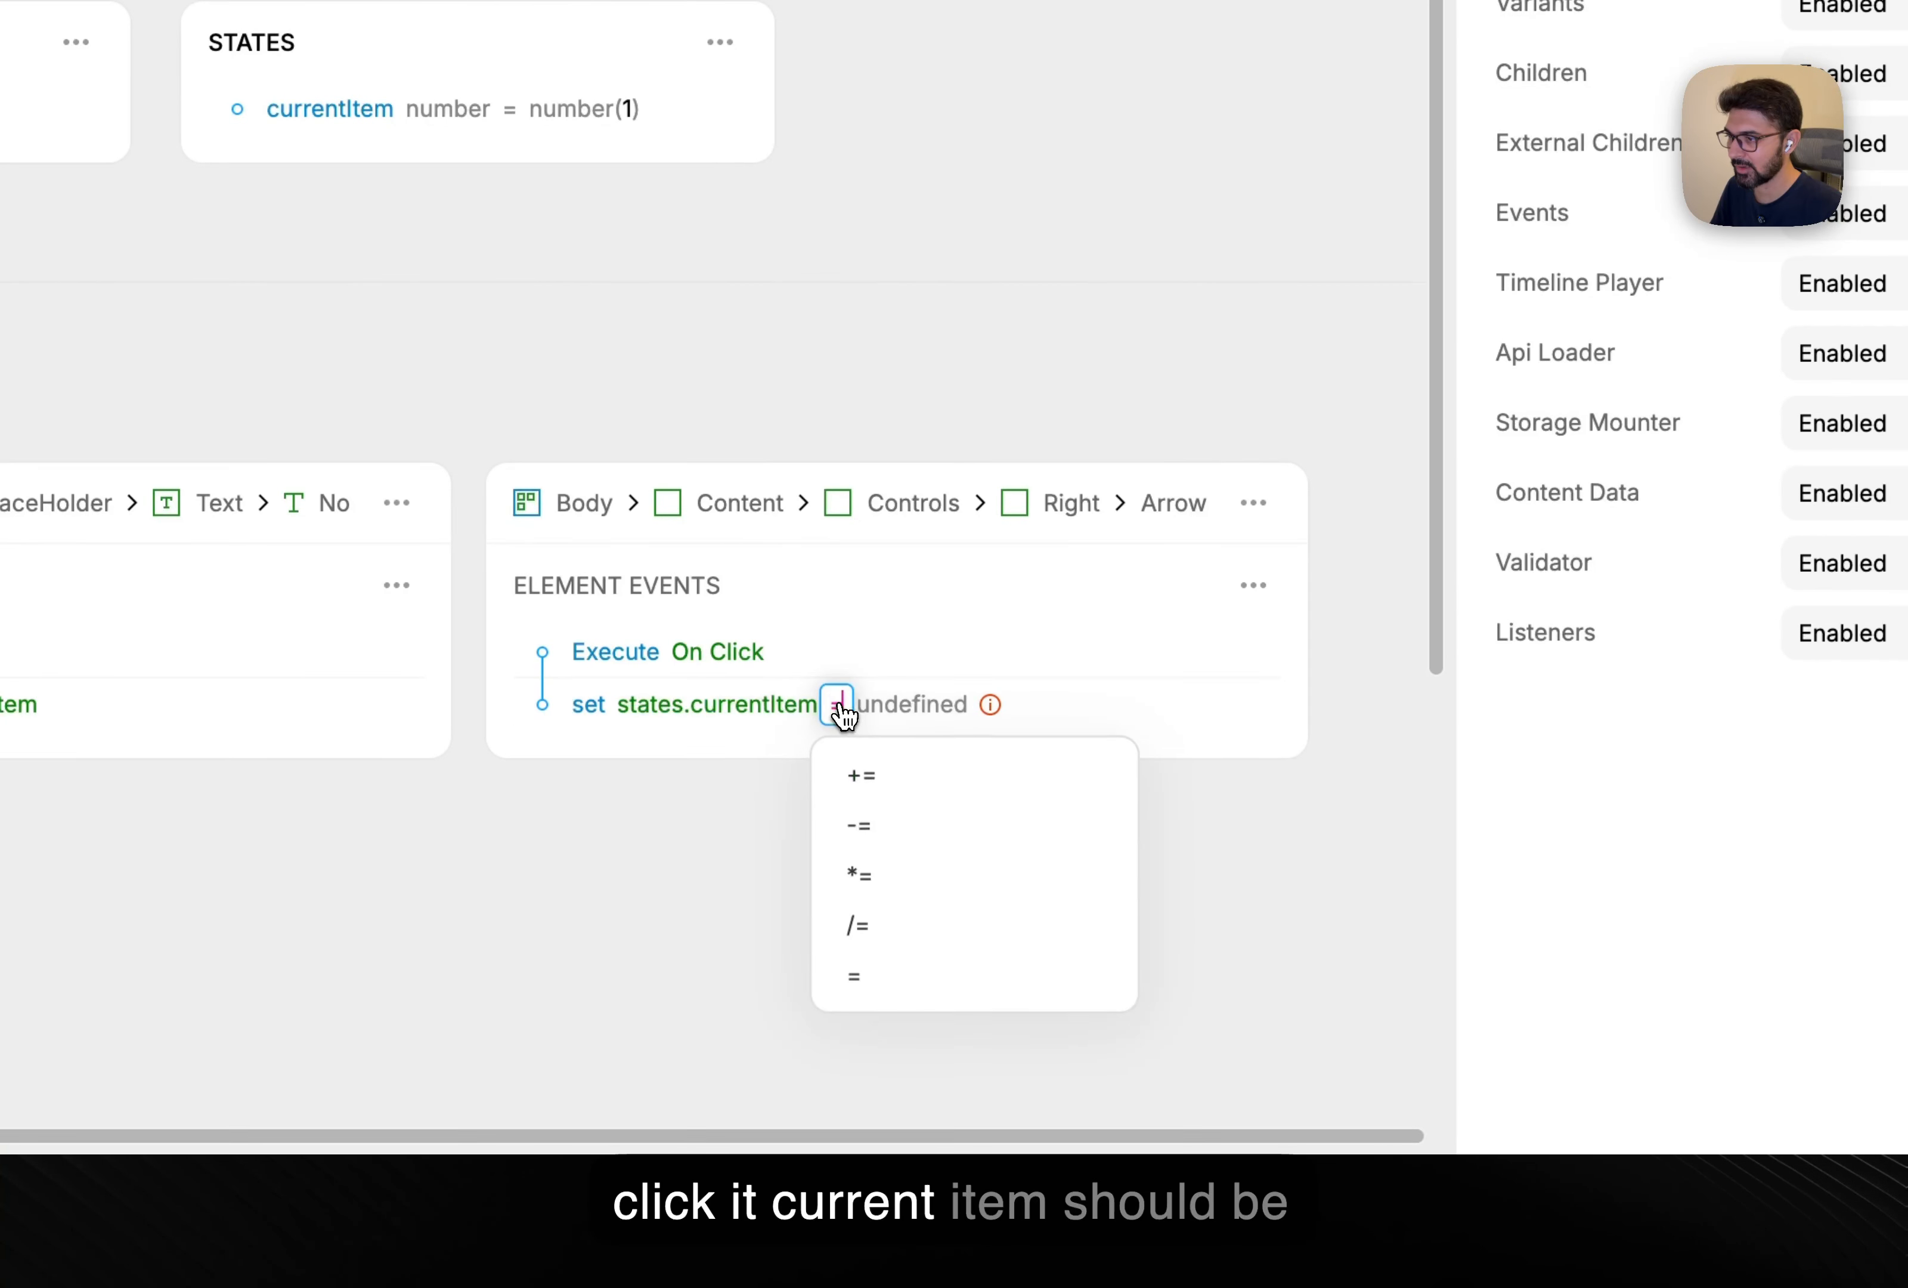
pyautogui.click(895, 781)
pyautogui.click(902, 711)
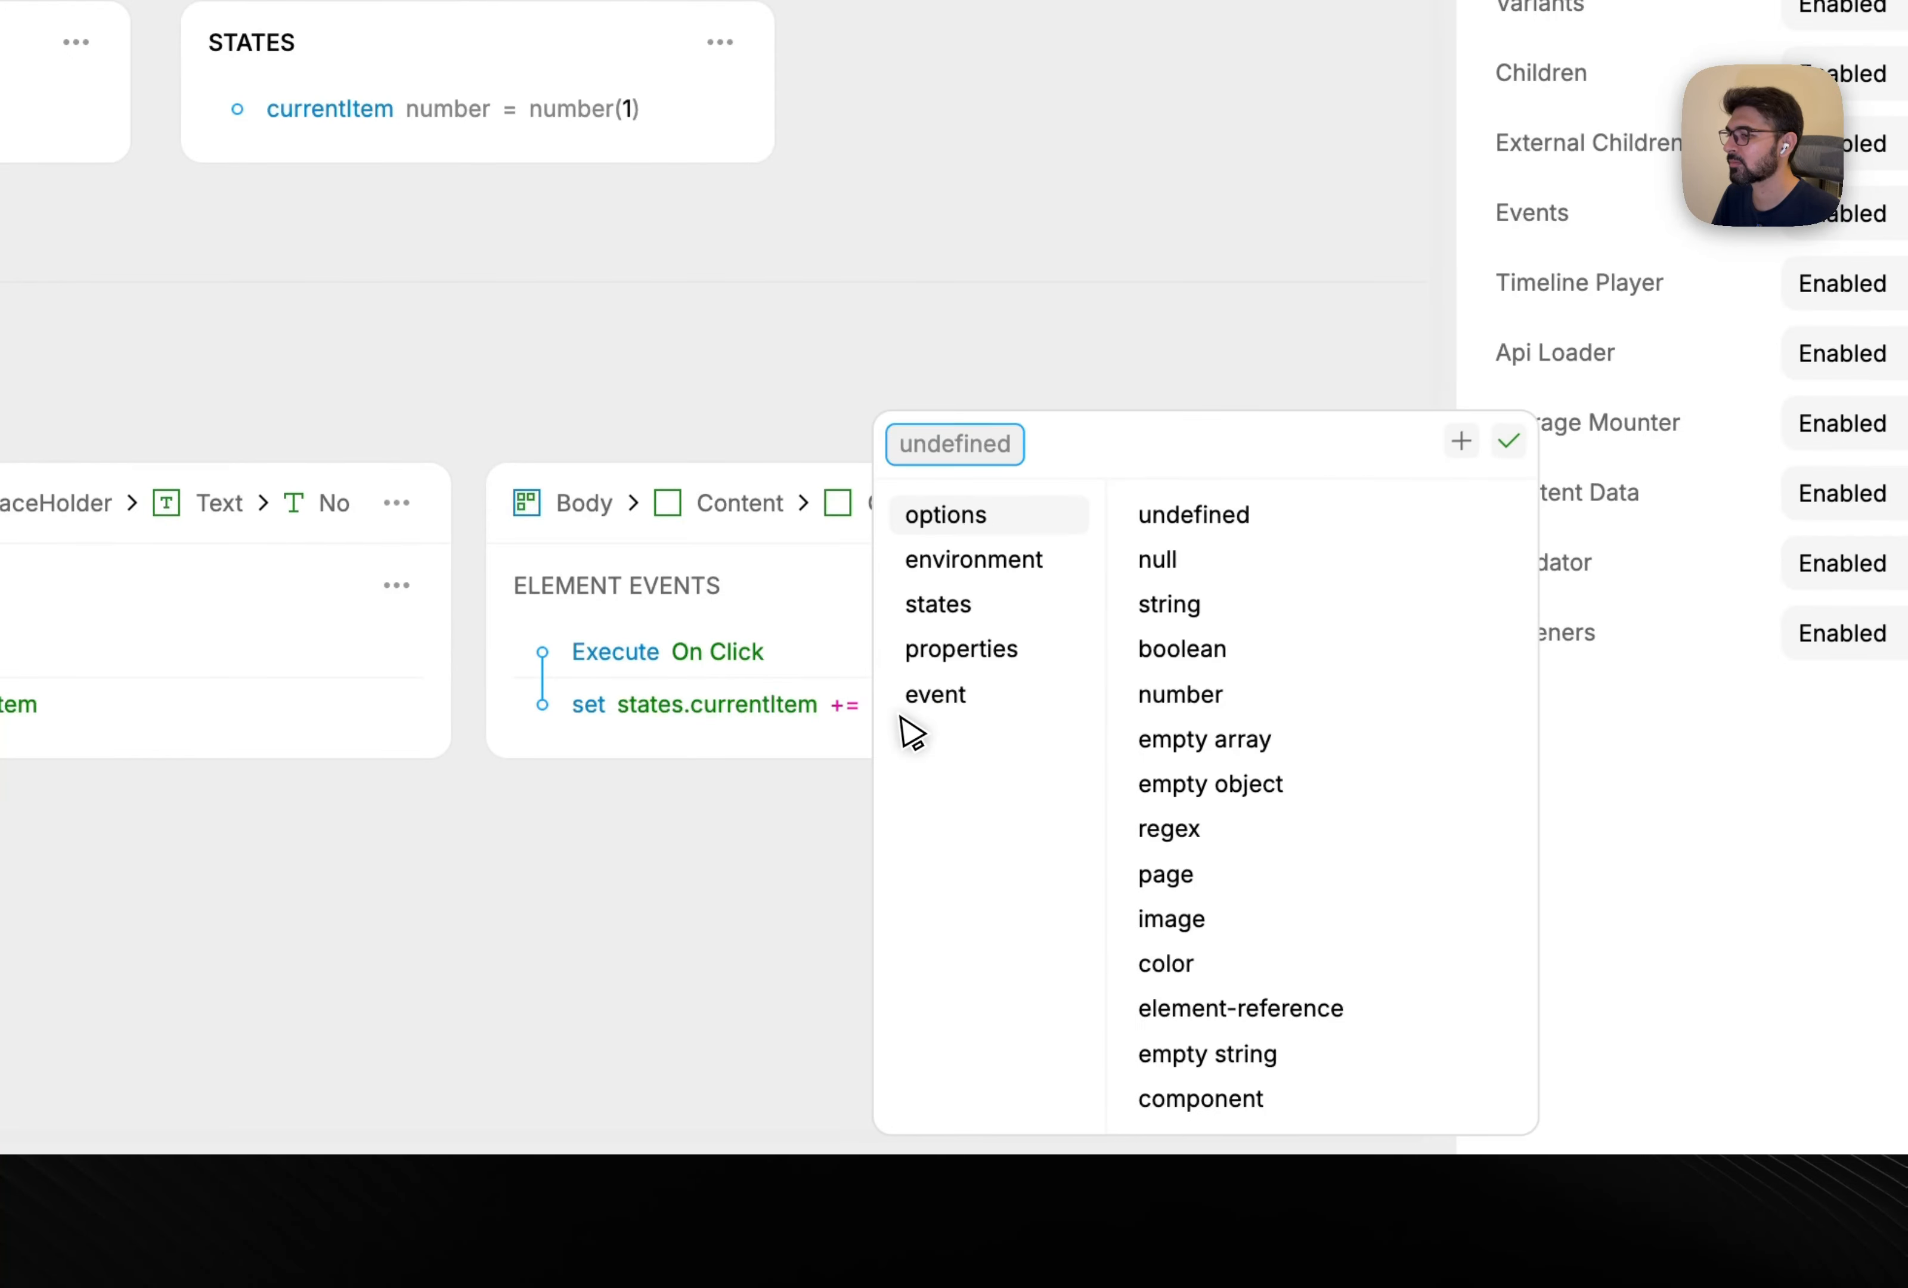
pyautogui.click(1279, 714)
pyautogui.click(972, 704)
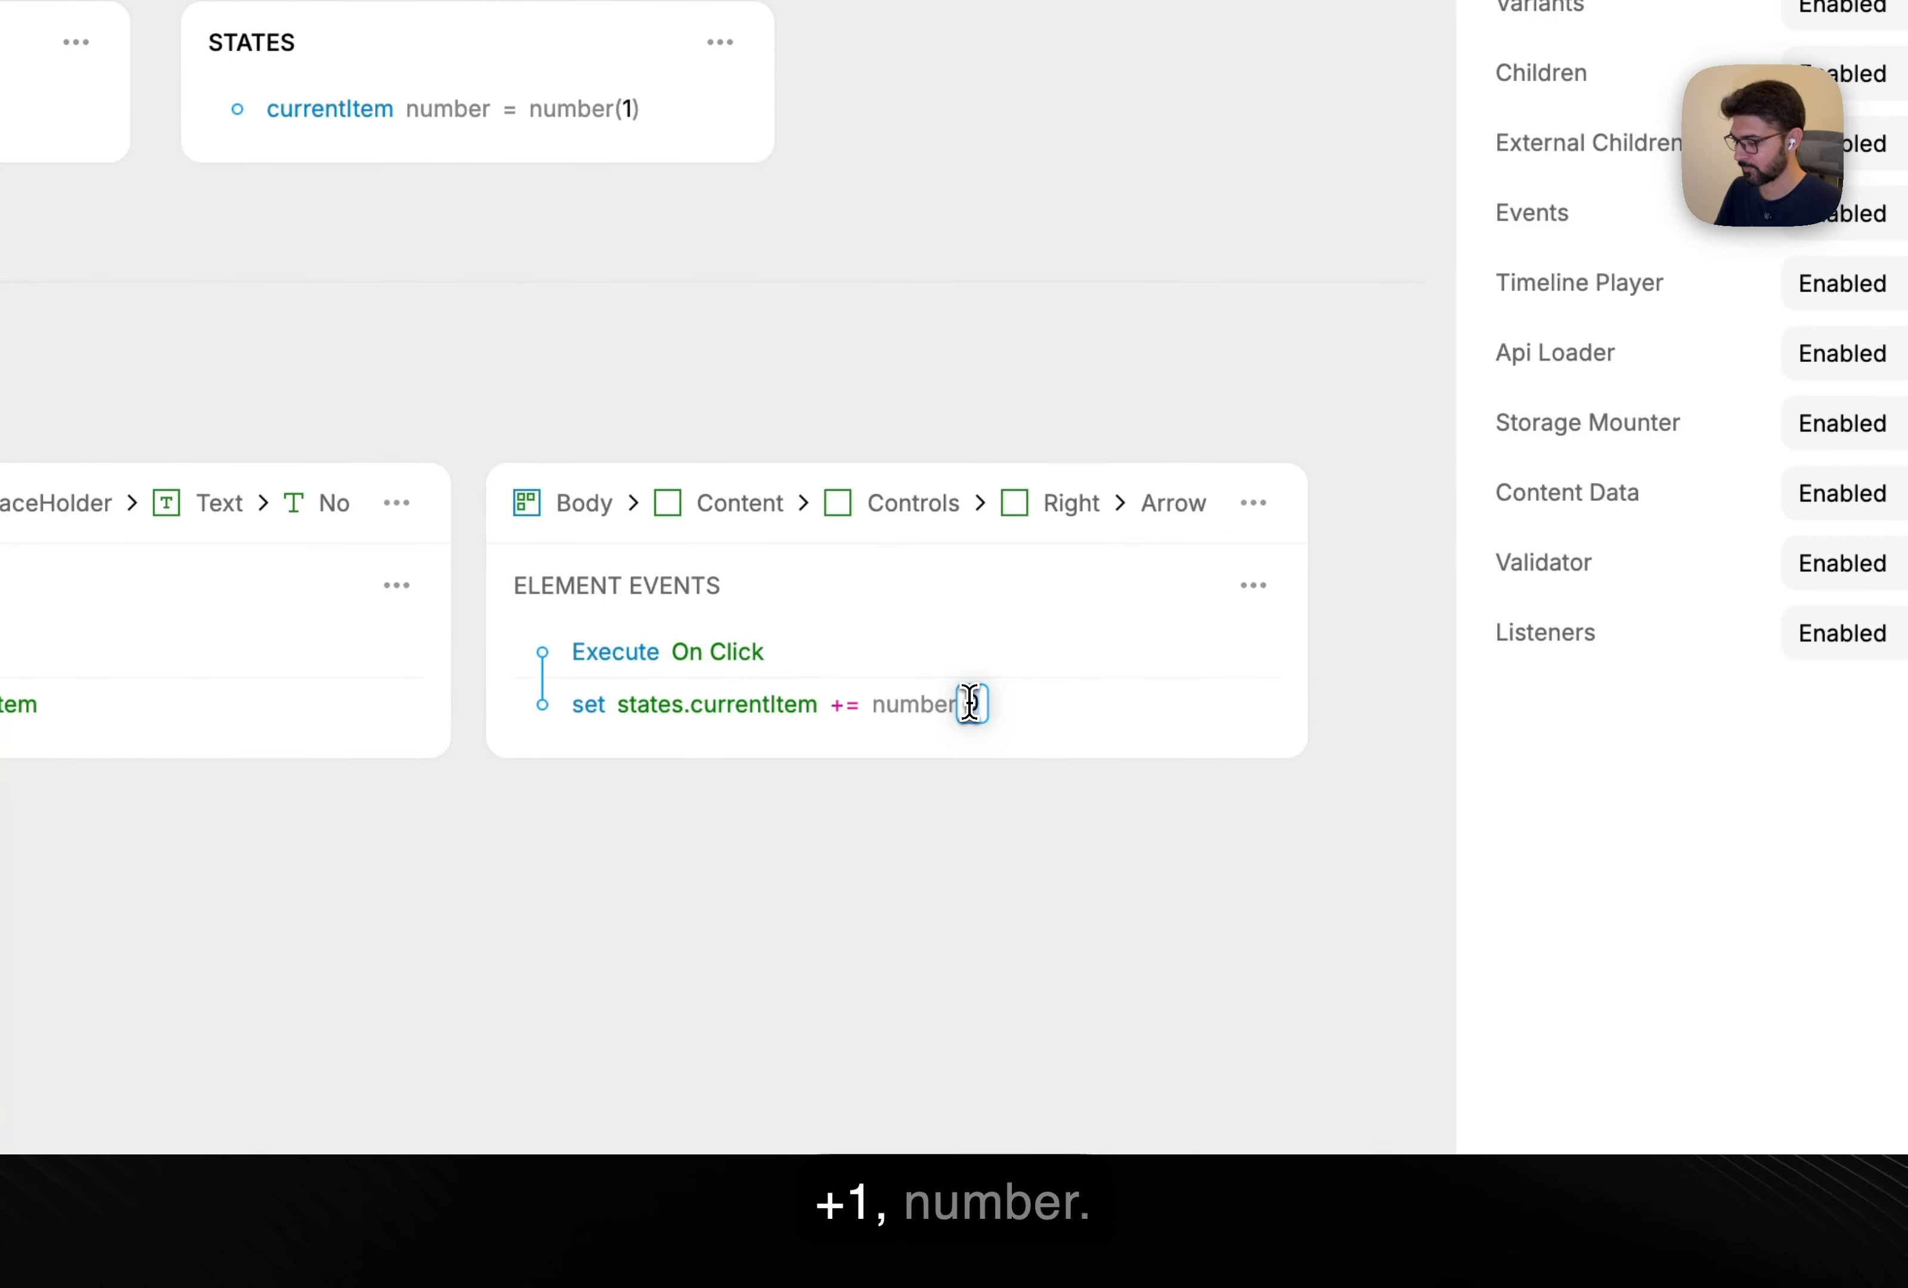
pyautogui.write('1')
pyautogui.click(801, 653)
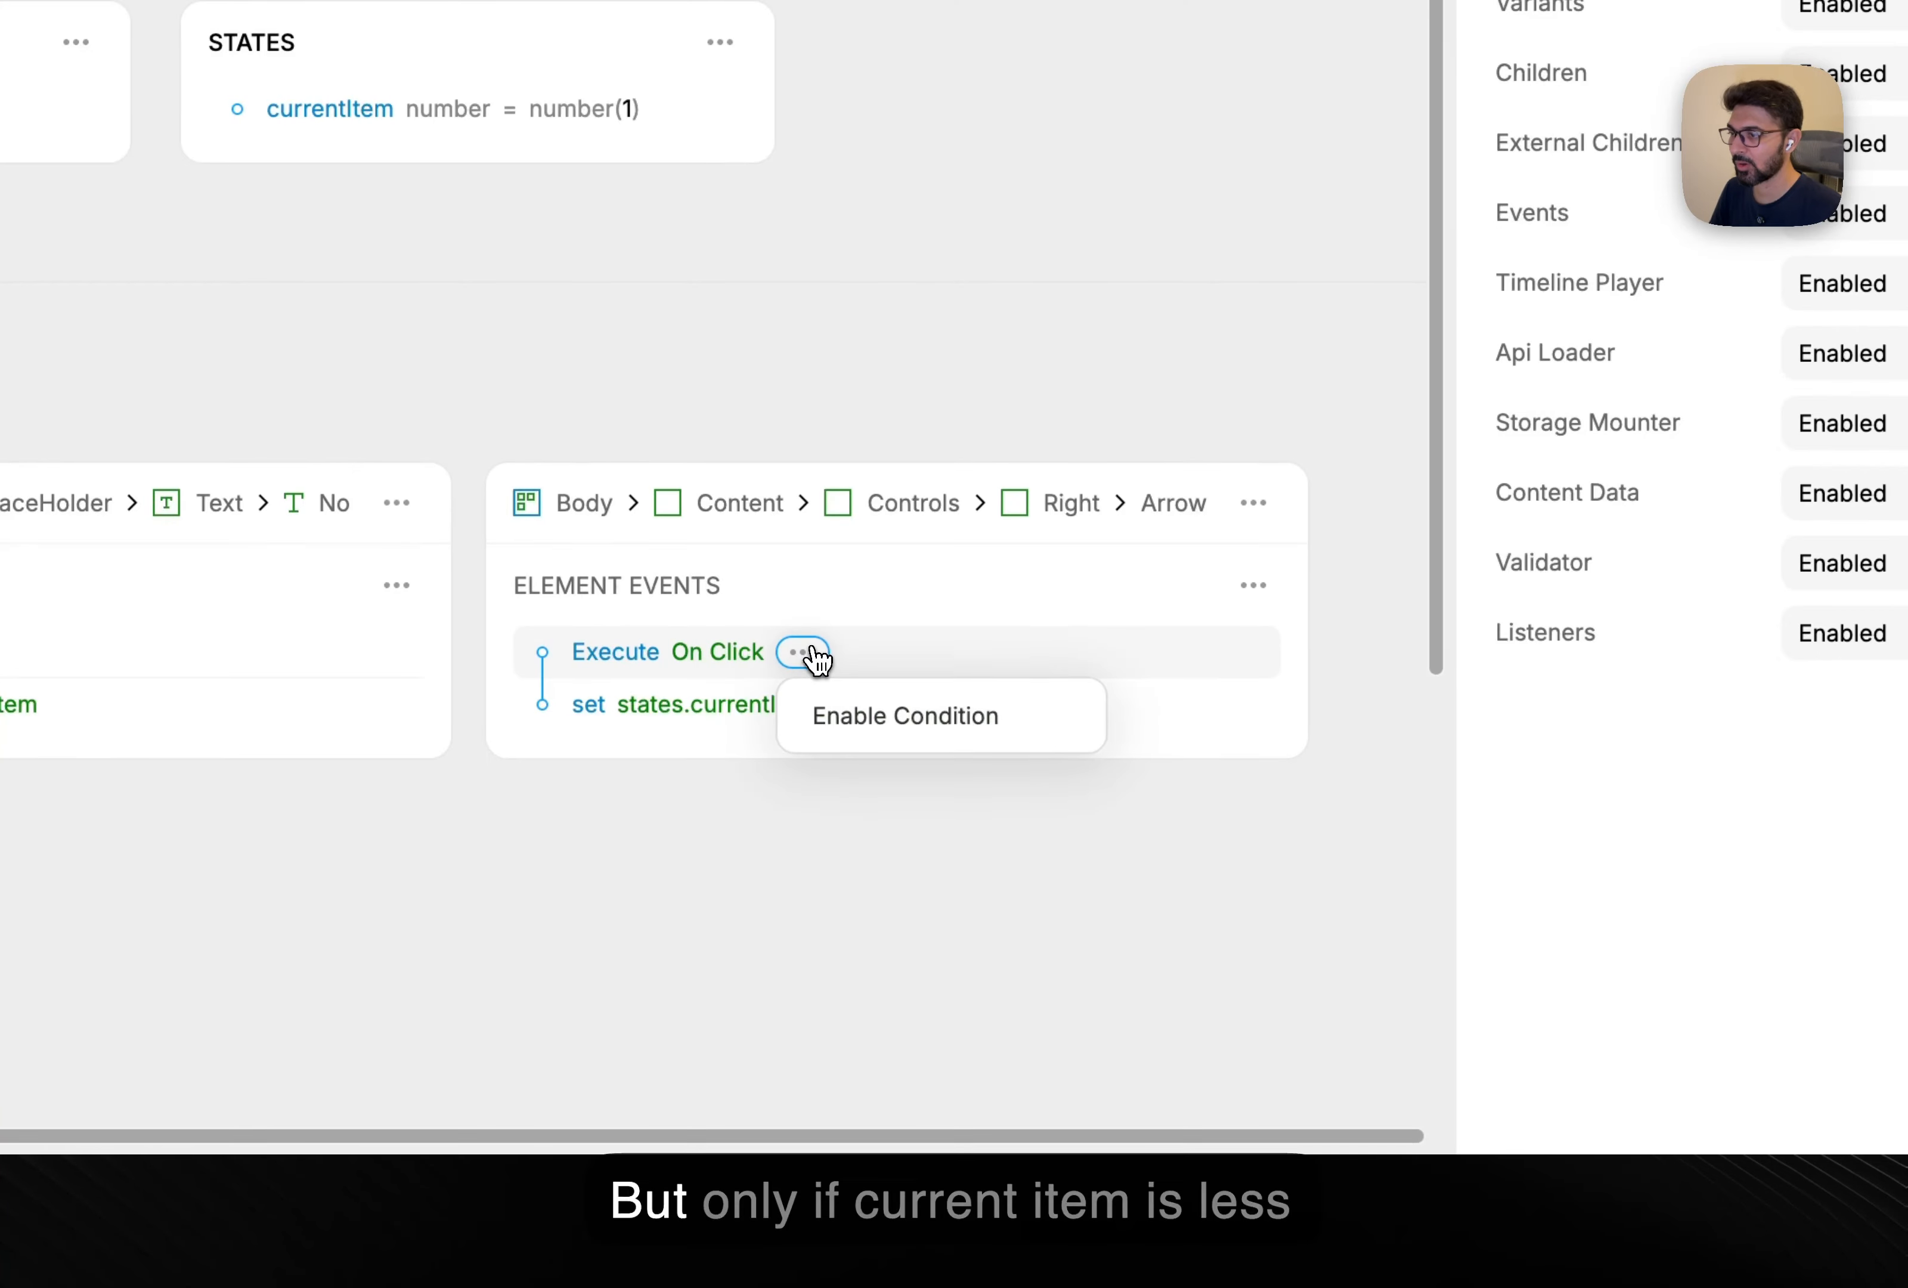
# Add a condition so the increment runs only while states.currentItem is less than properties.count.
pyautogui.click(911, 719)
pyautogui.click(682, 712)
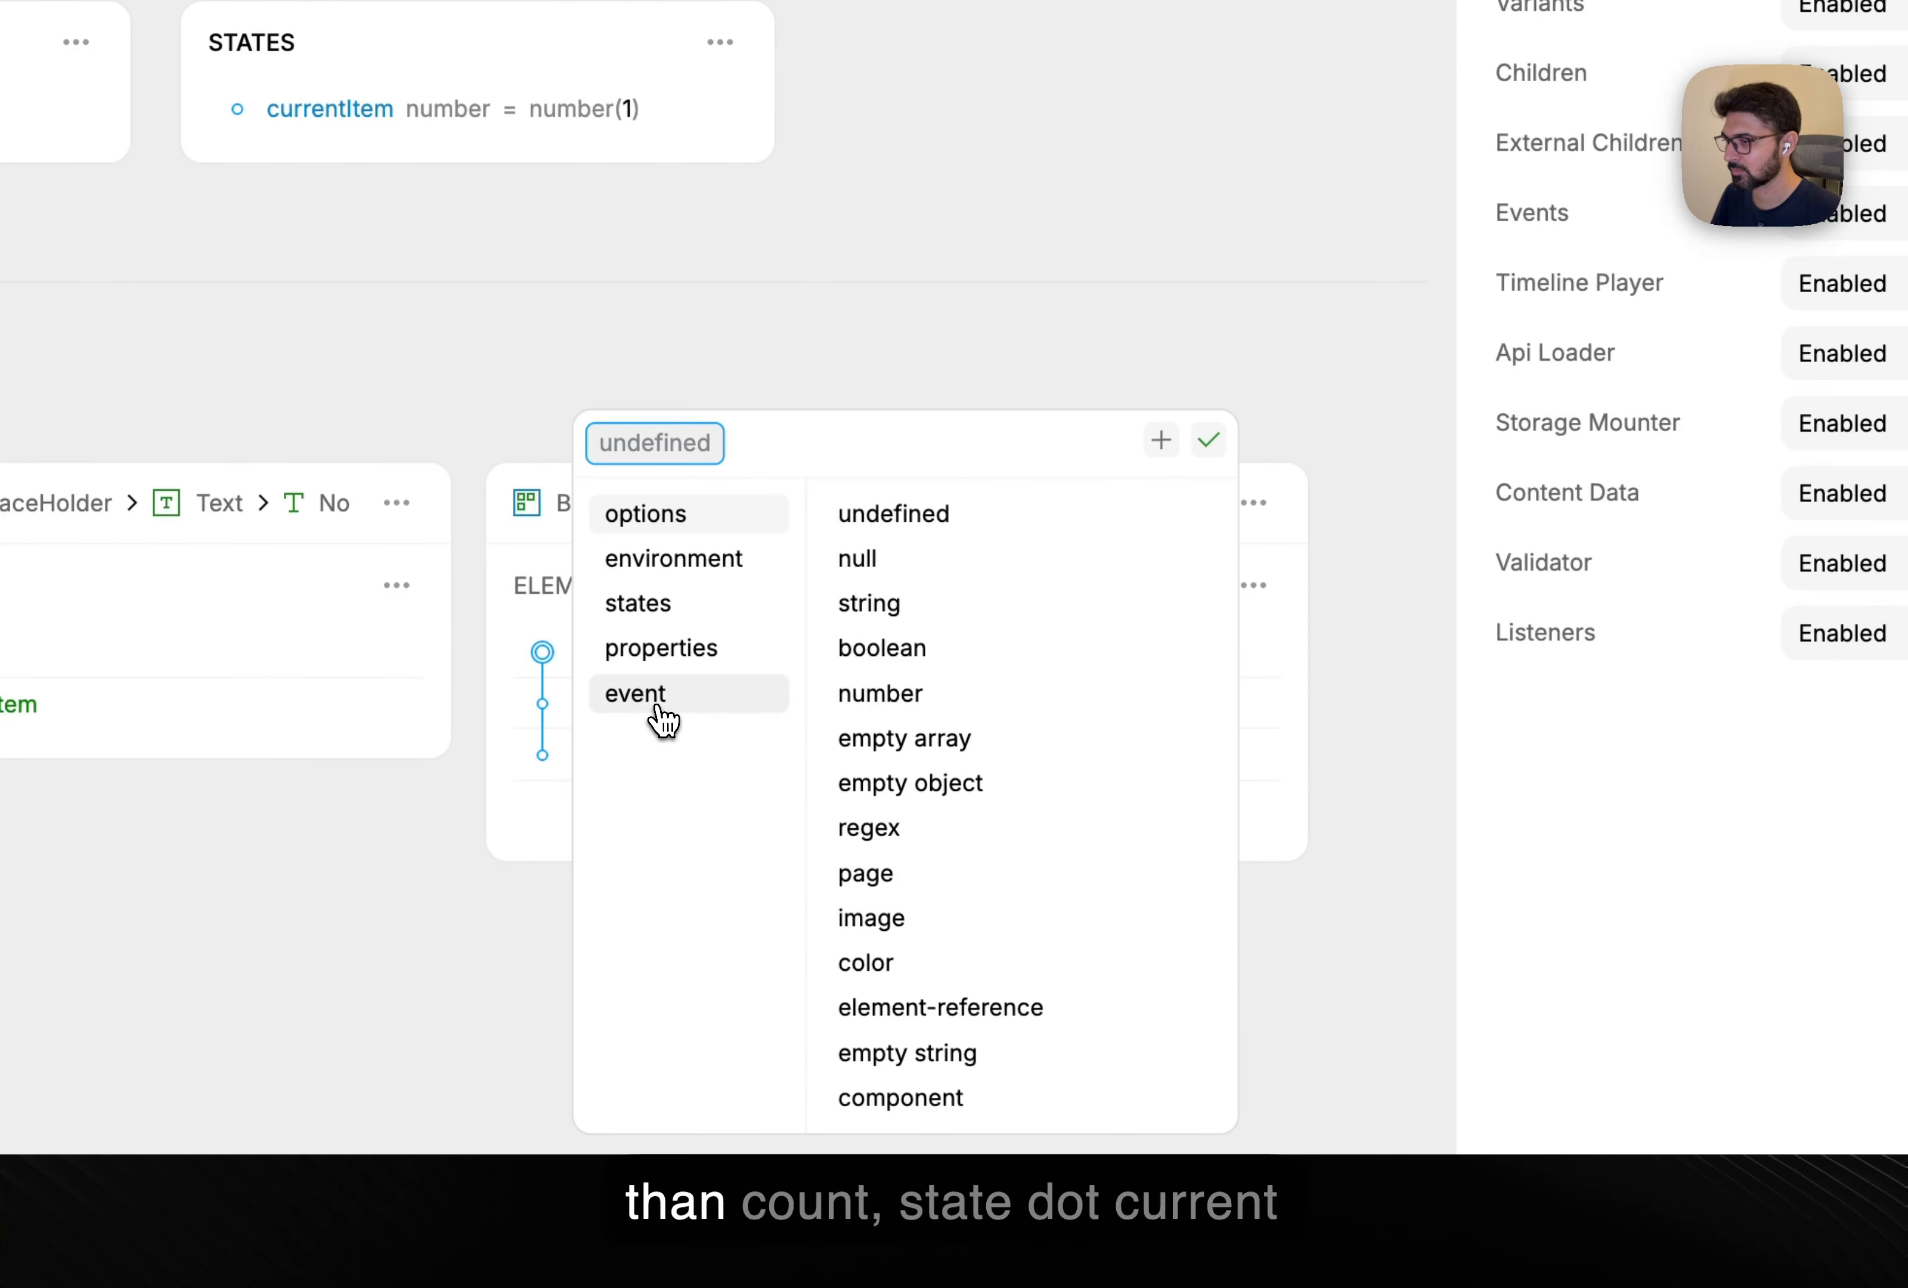
pyautogui.click(695, 617)
pyautogui.click(882, 838)
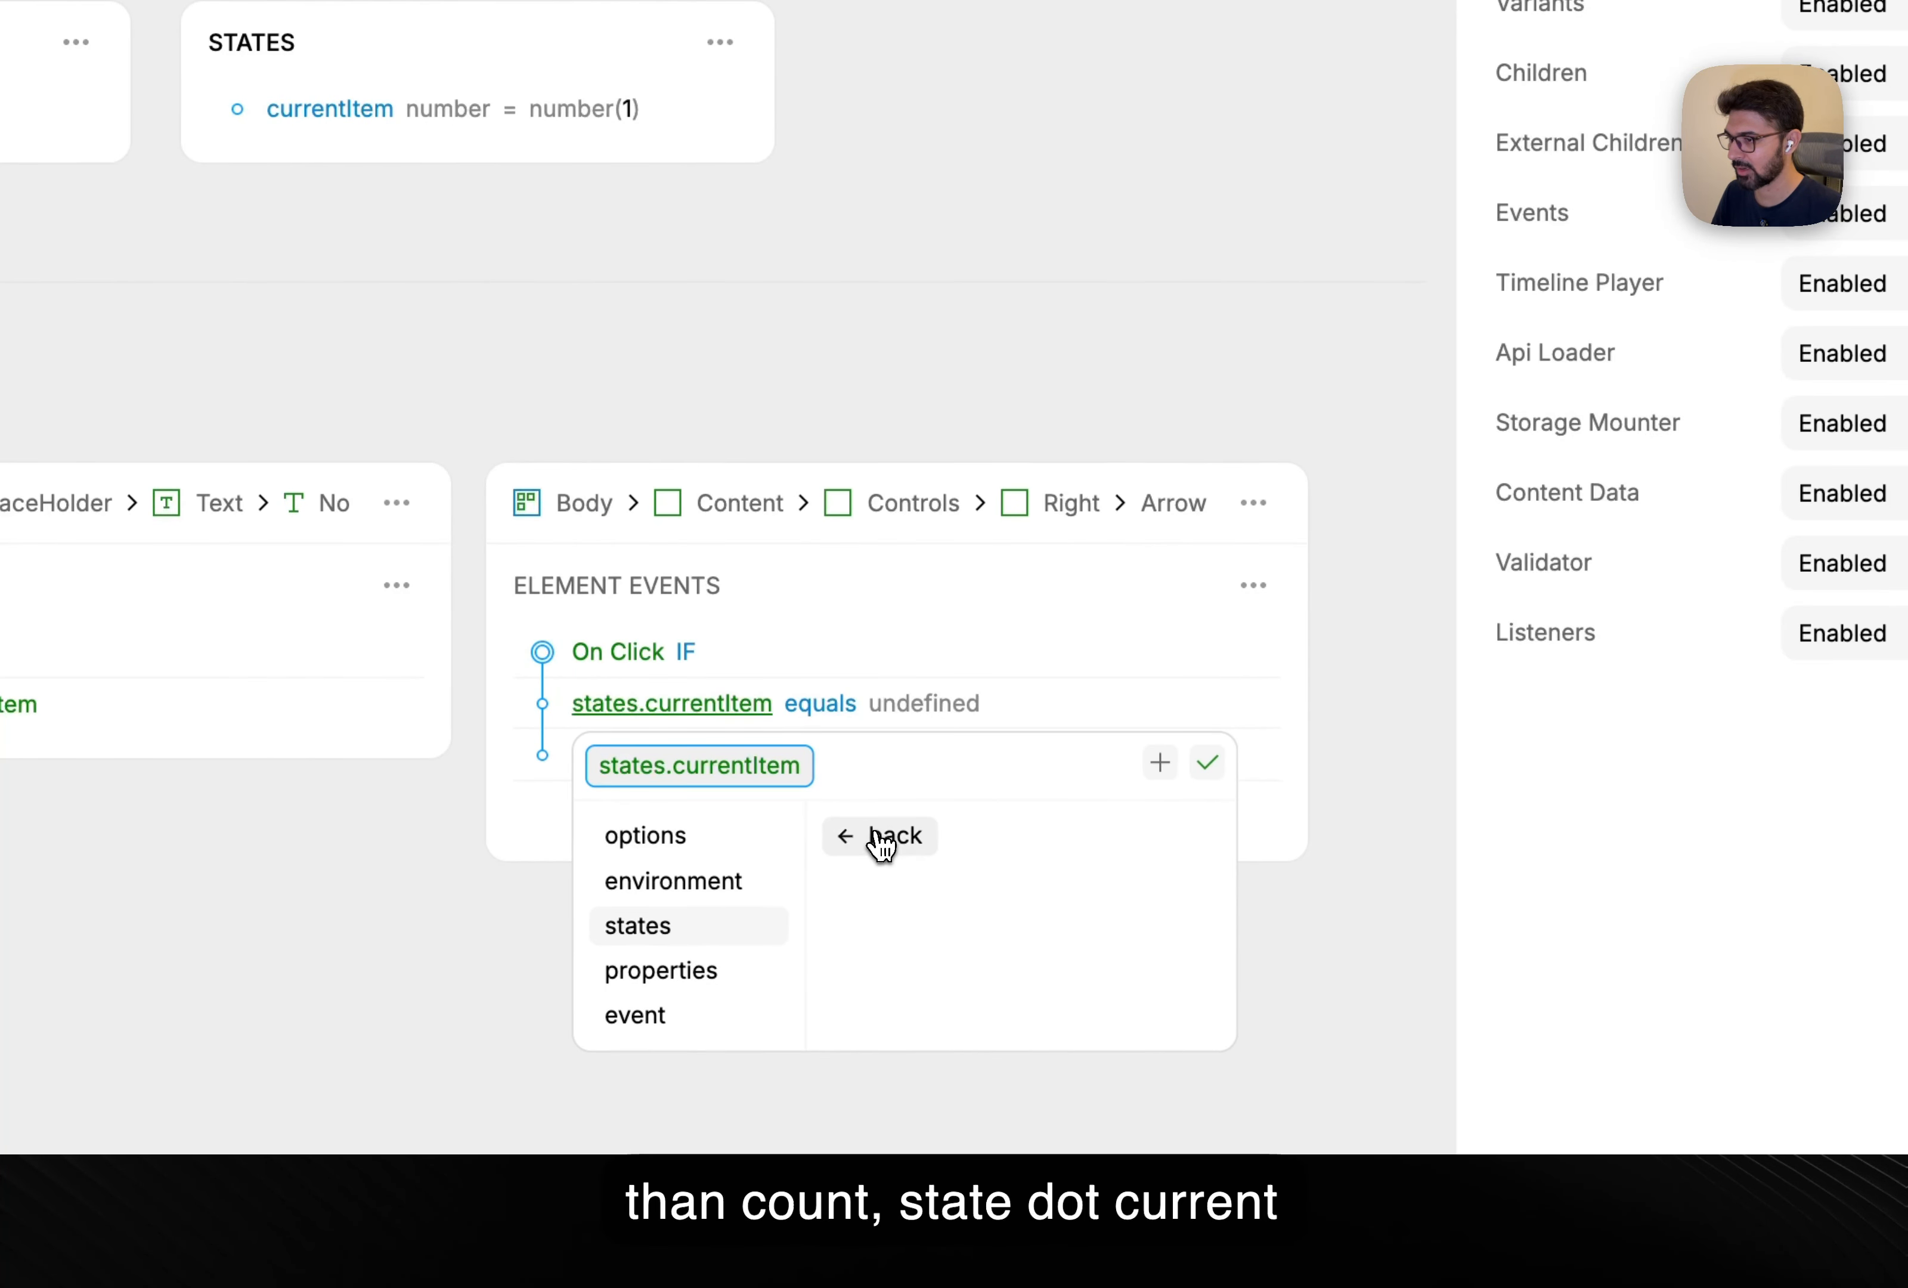
pyautogui.click(836, 698)
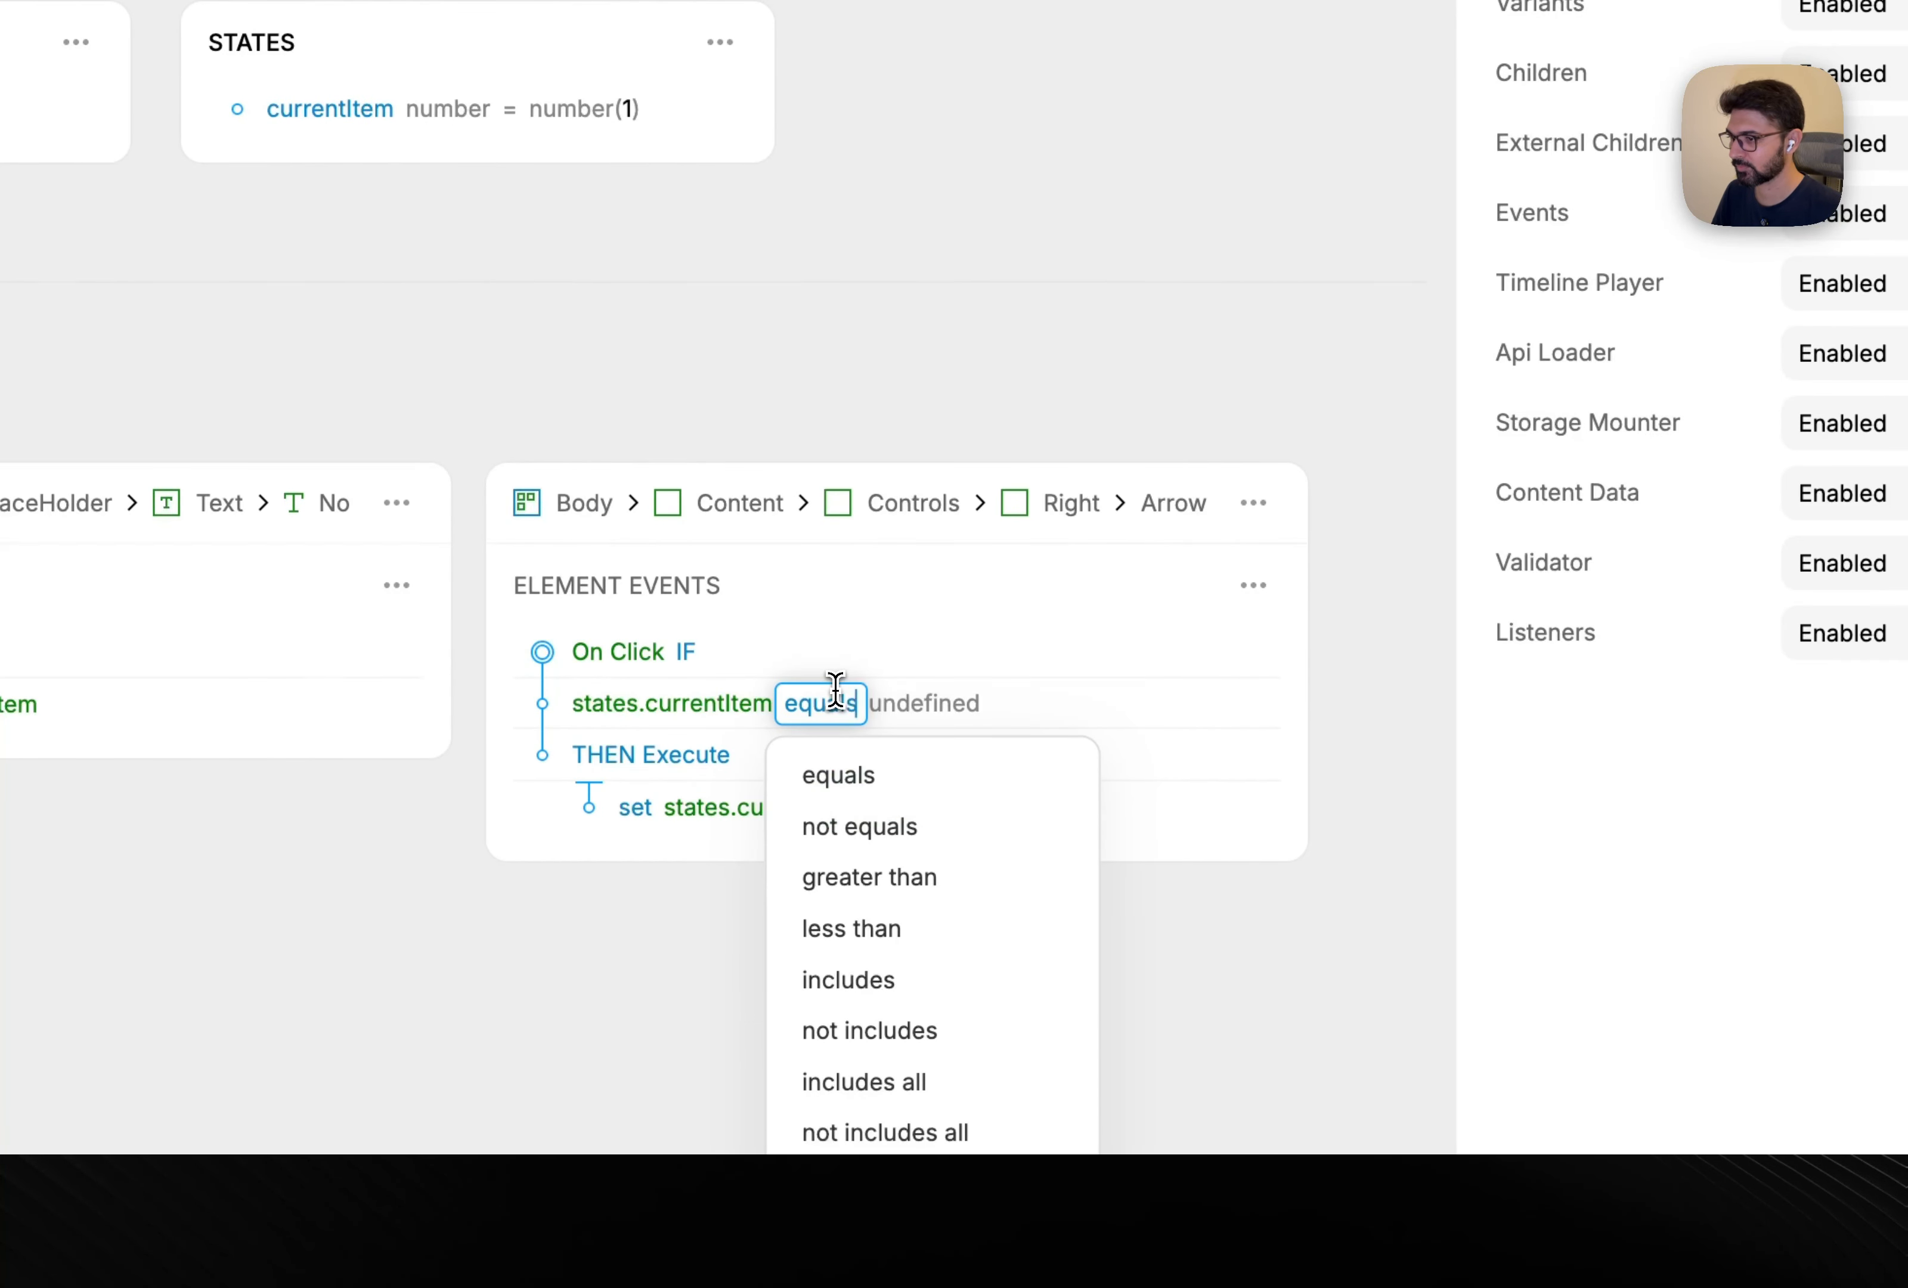
pyautogui.click(874, 929)
pyautogui.click(936, 711)
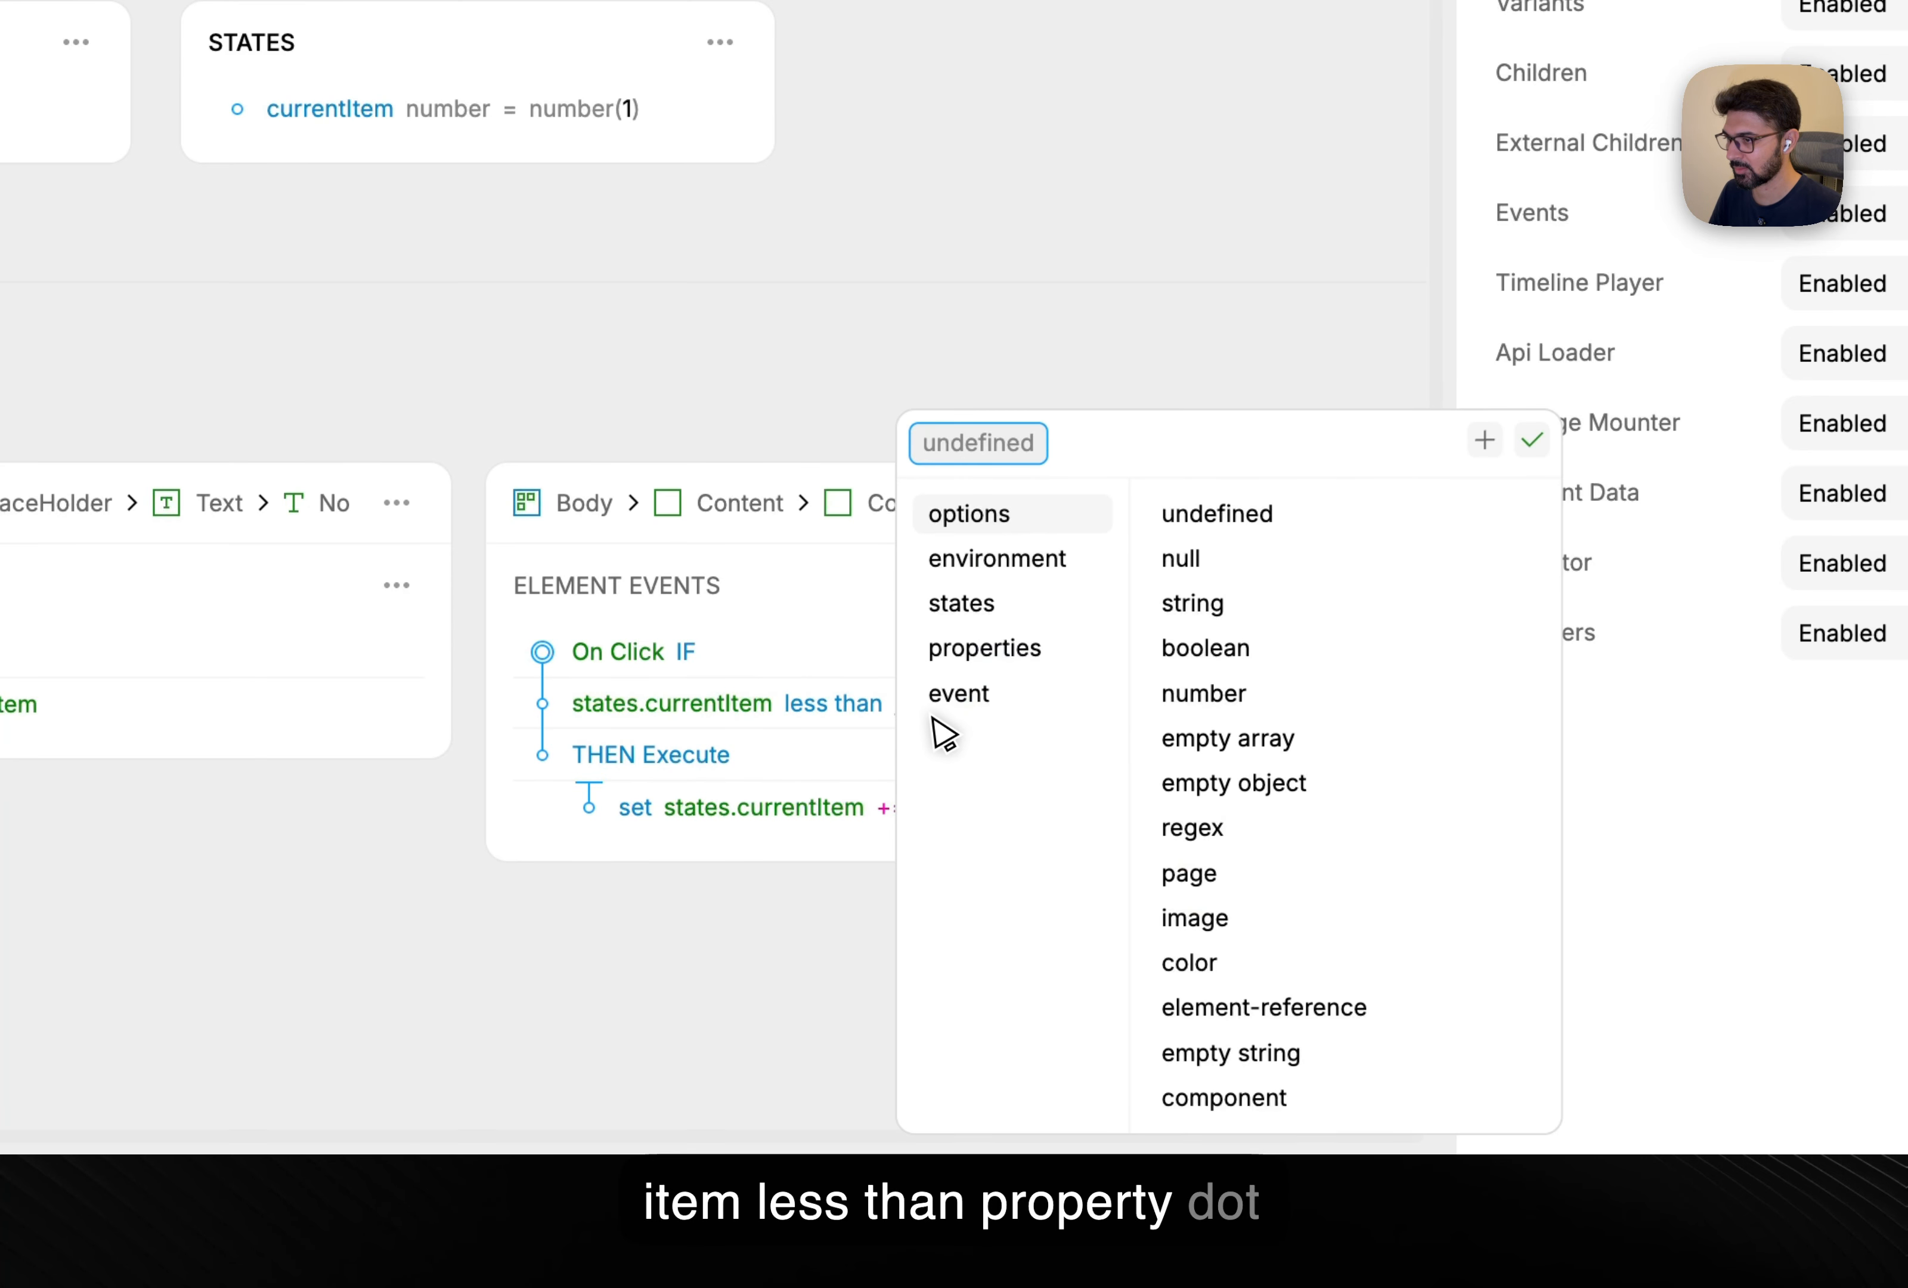
pyautogui.click(1063, 657)
pyautogui.click(1194, 834)
pyautogui.click(804, 888)
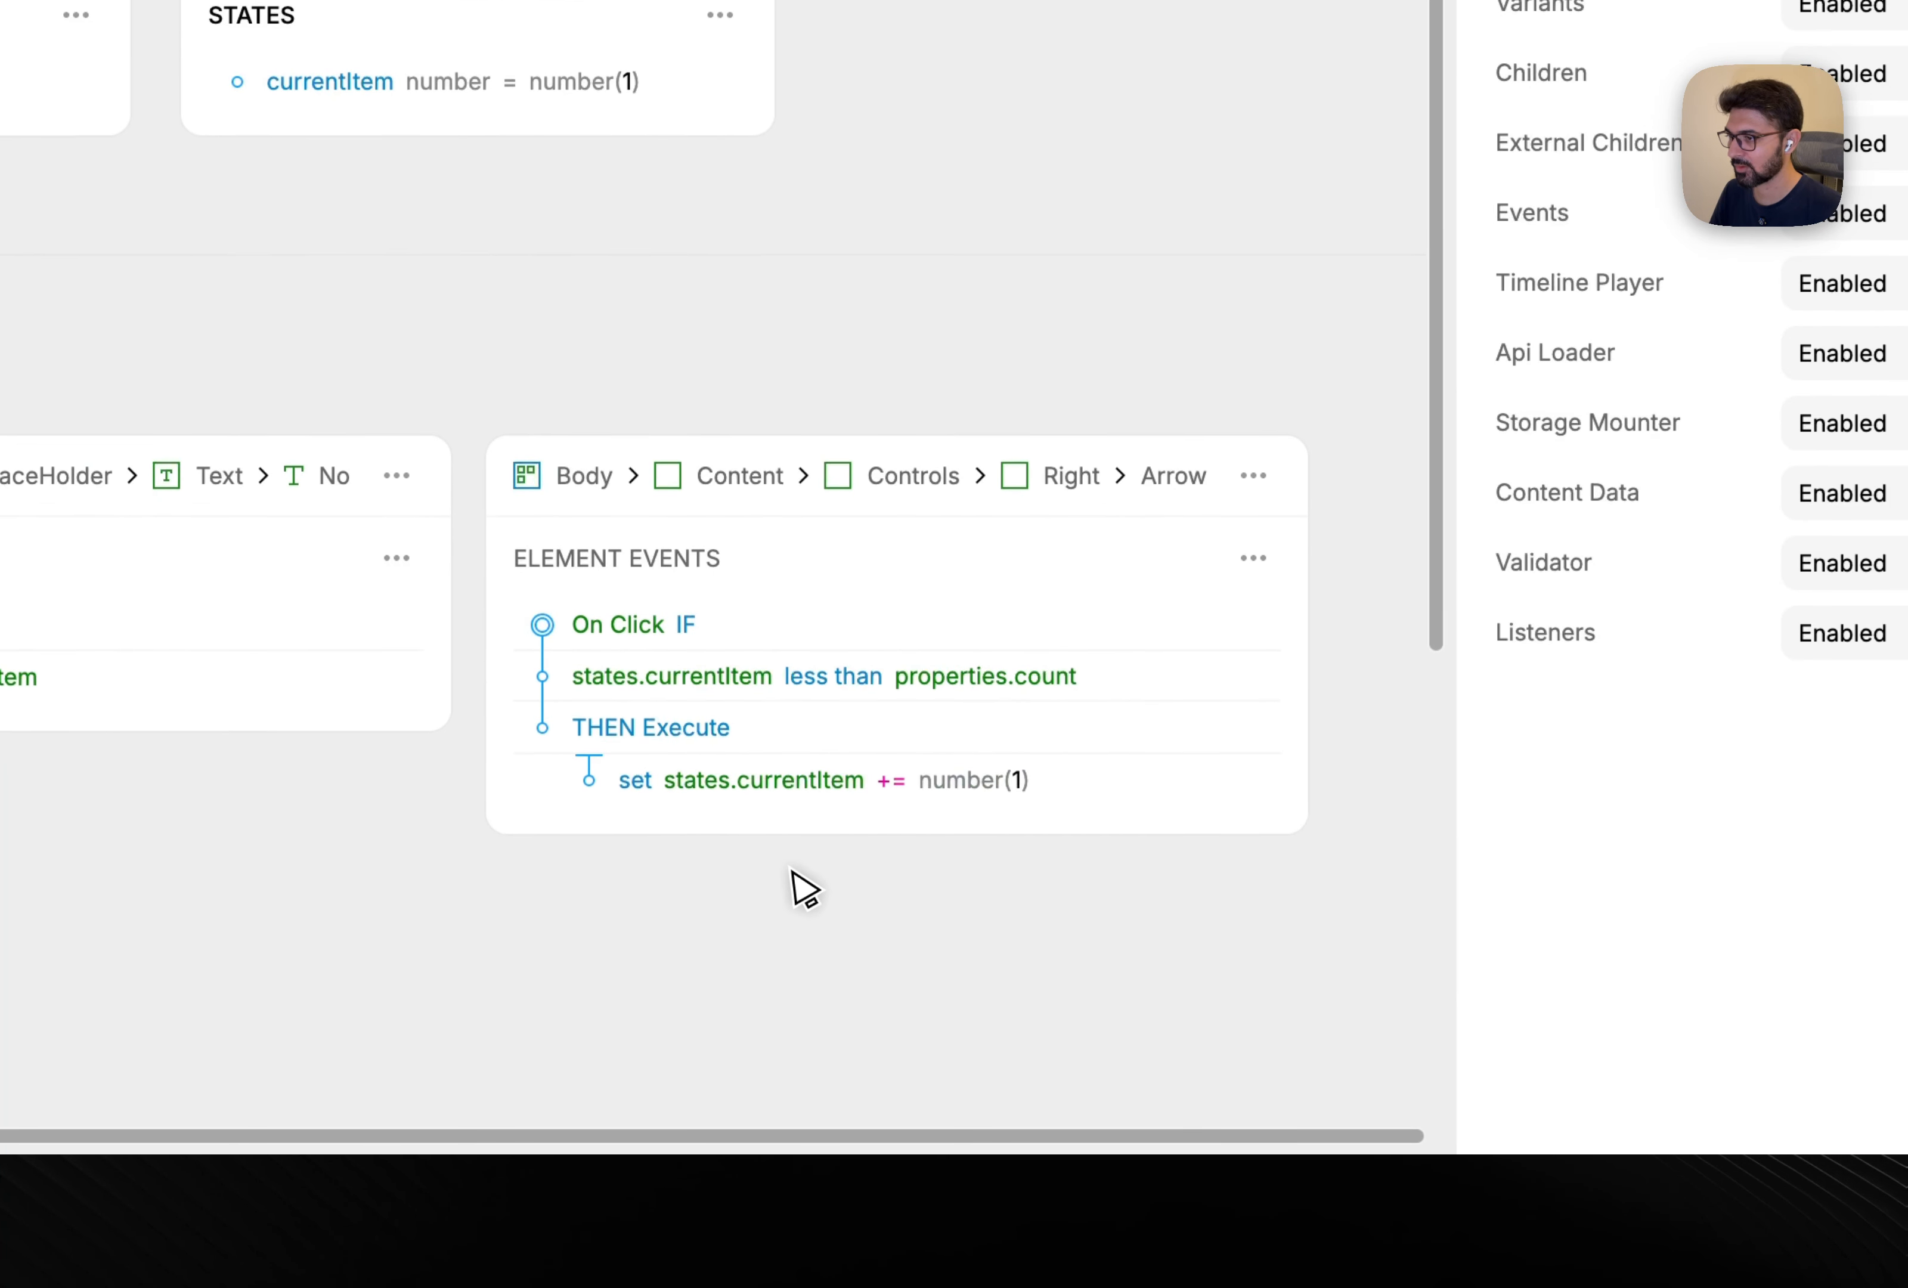
# Add an else branch with the copied set action, using = to reset currentItem to 1.
pyautogui.scroll(-3, 788, 739)
pyautogui.click(737, 432)
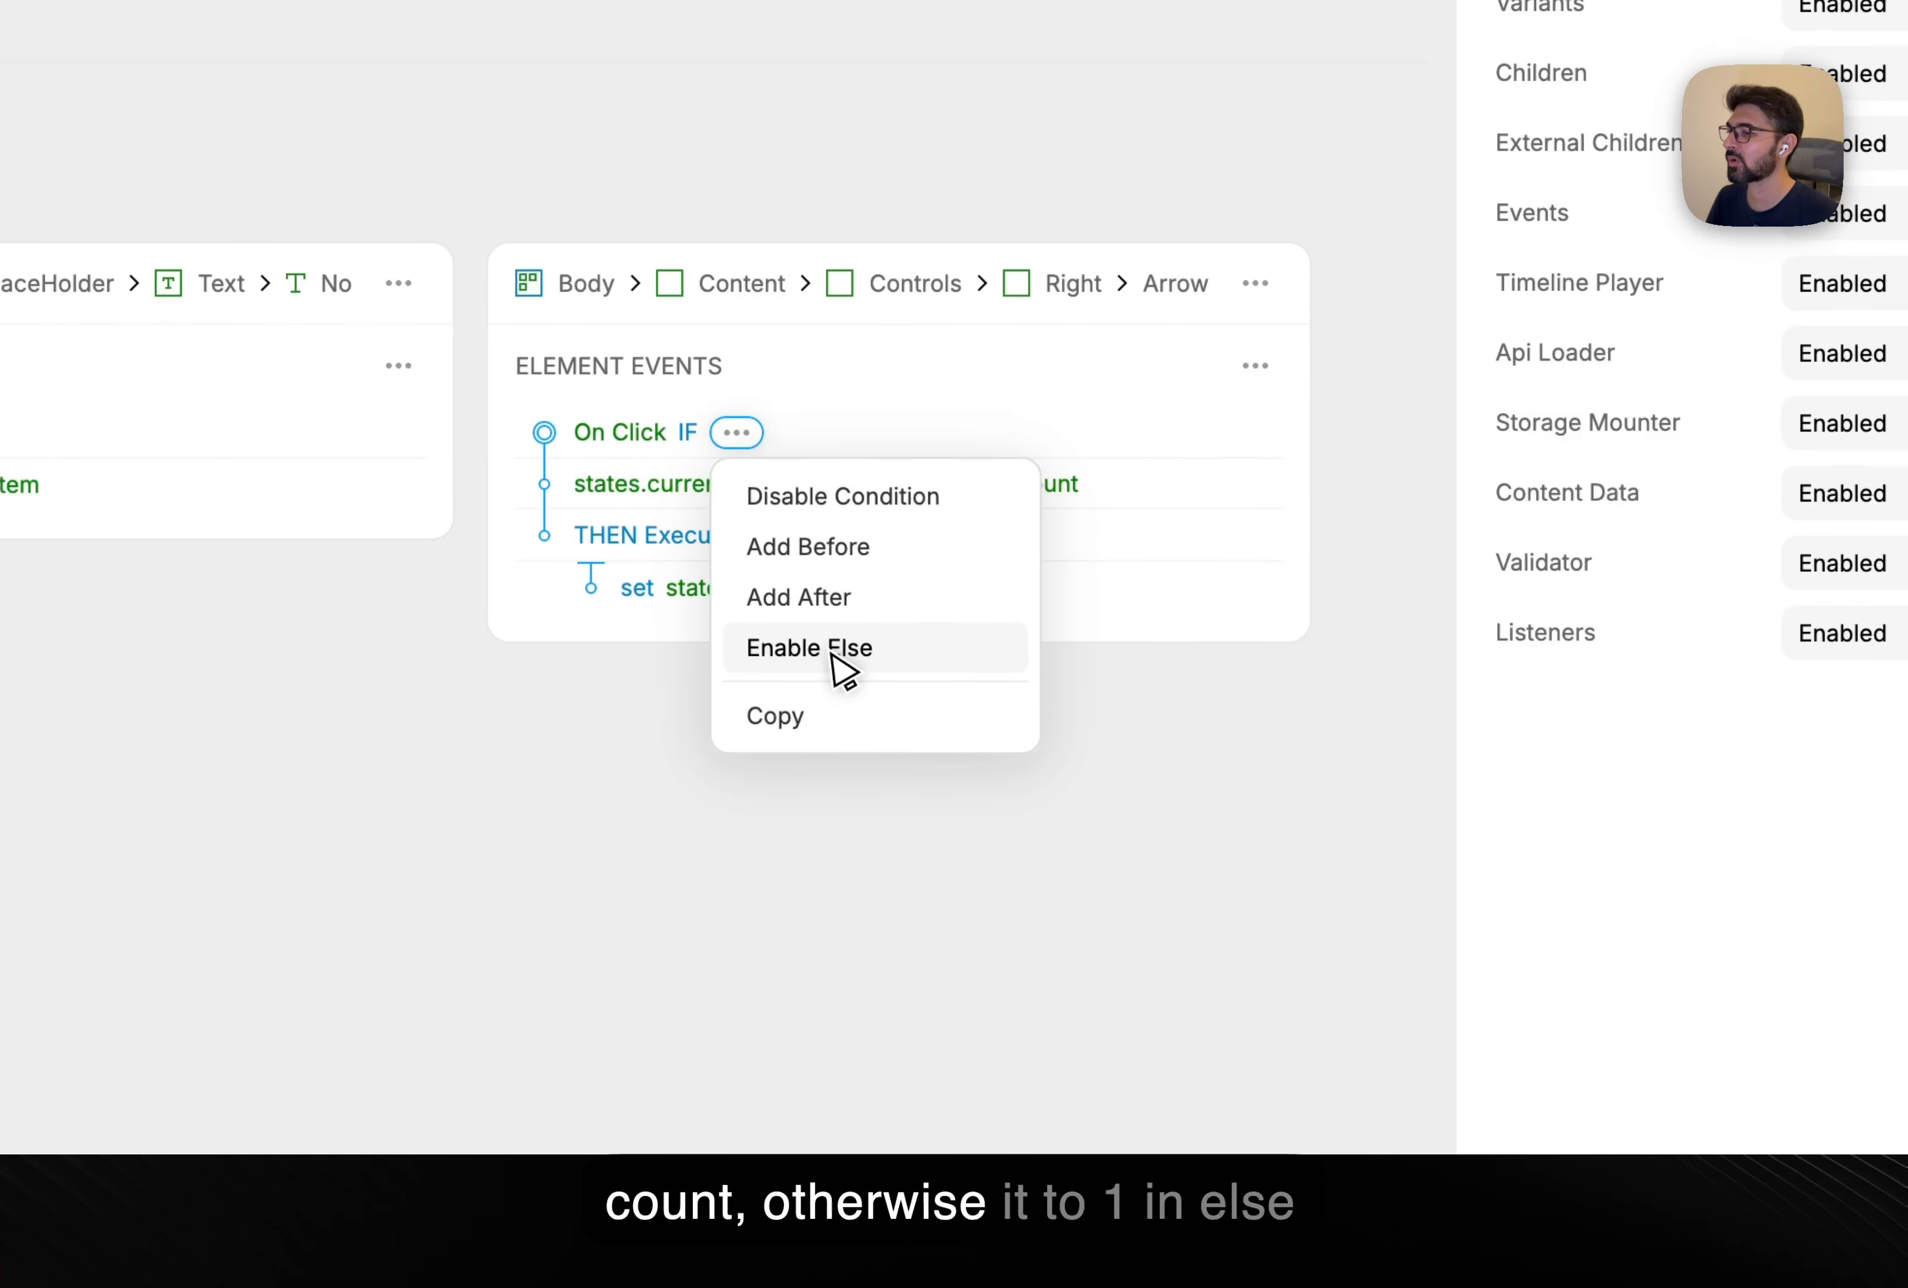
pyautogui.click(837, 501)
pyautogui.press('super+z')
pyautogui.click(792, 651)
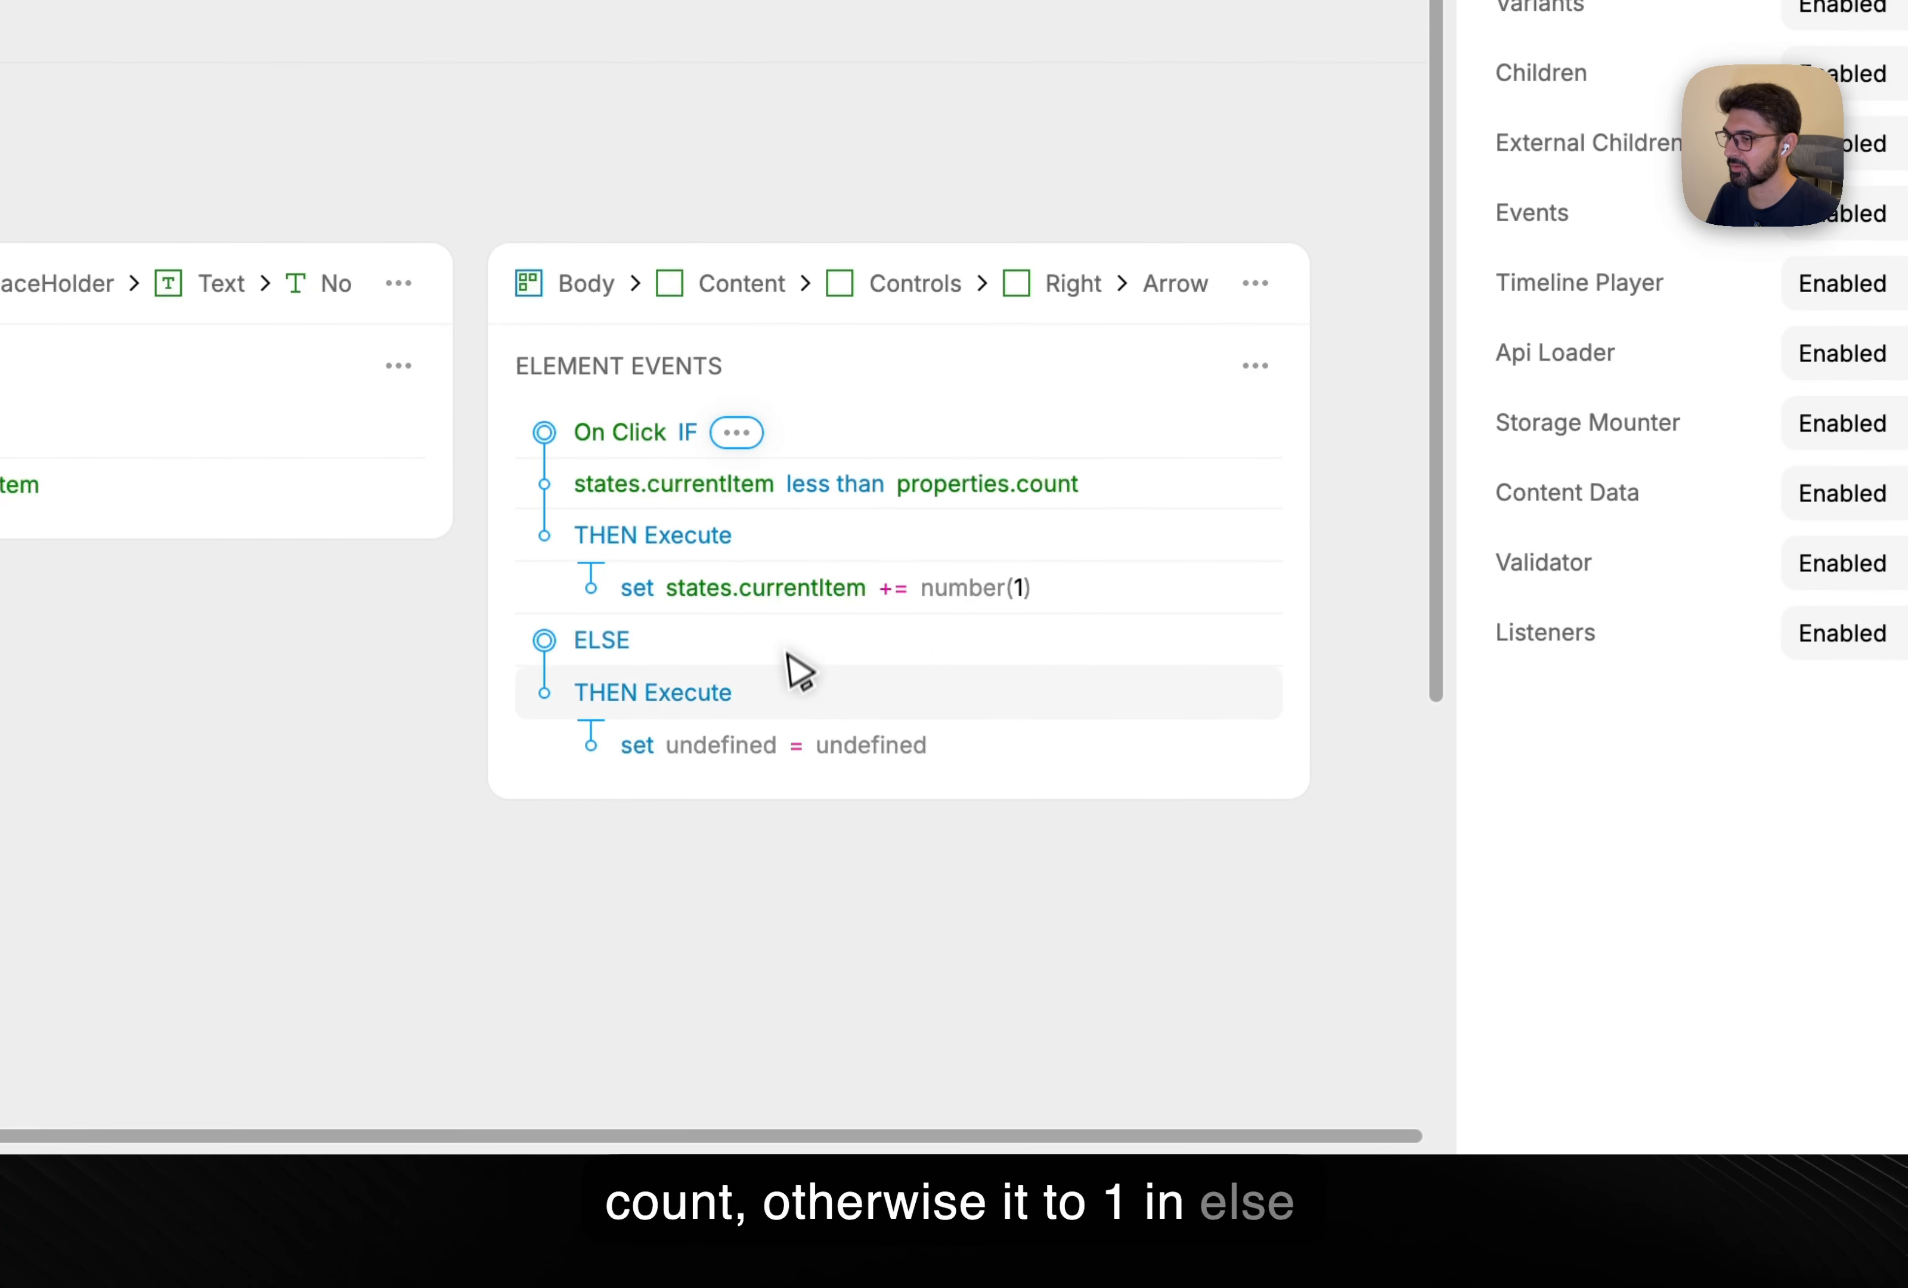
pyautogui.click(1102, 588)
pyautogui.click(1148, 657)
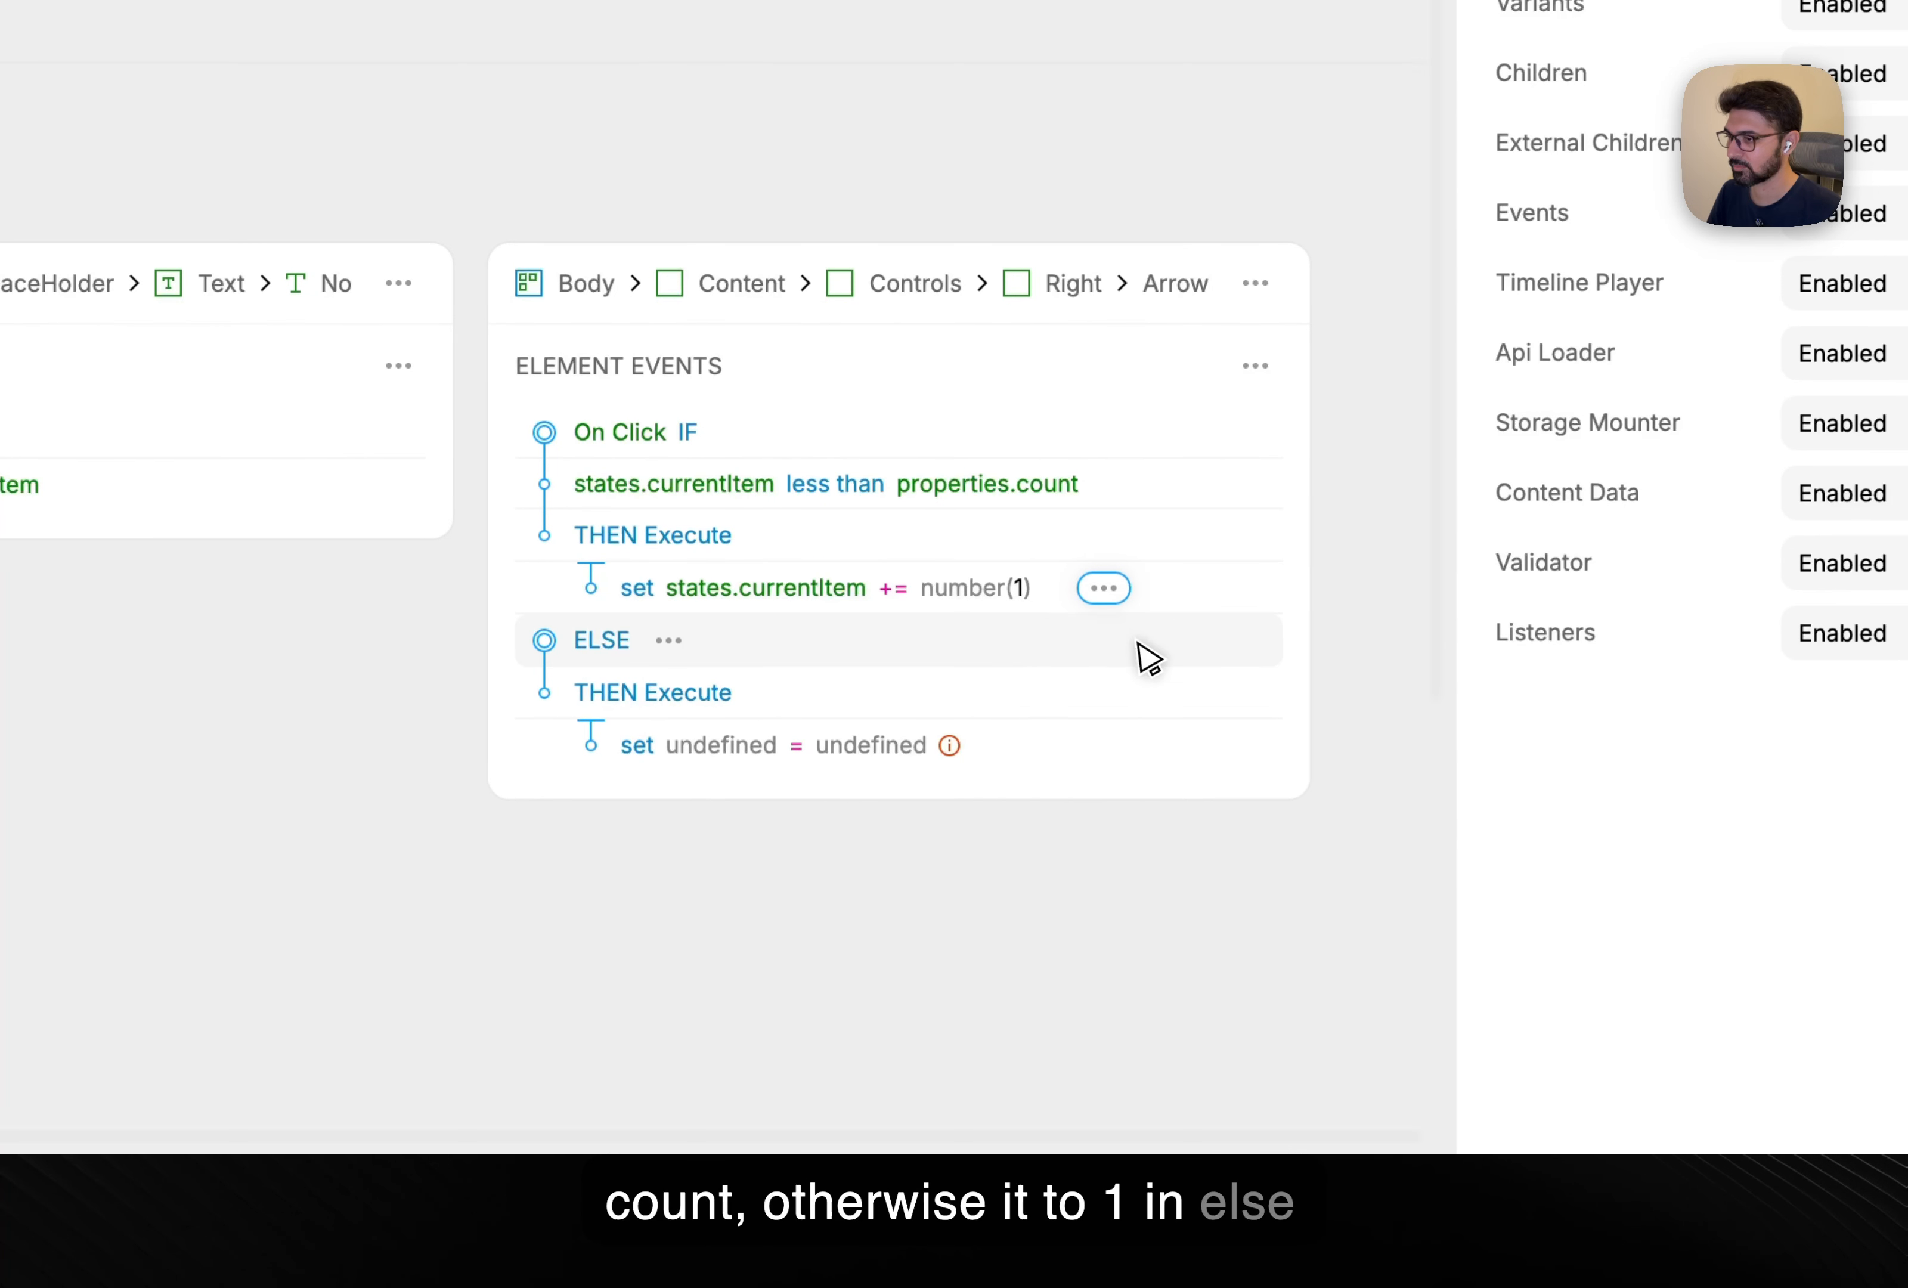
pyautogui.click(1010, 746)
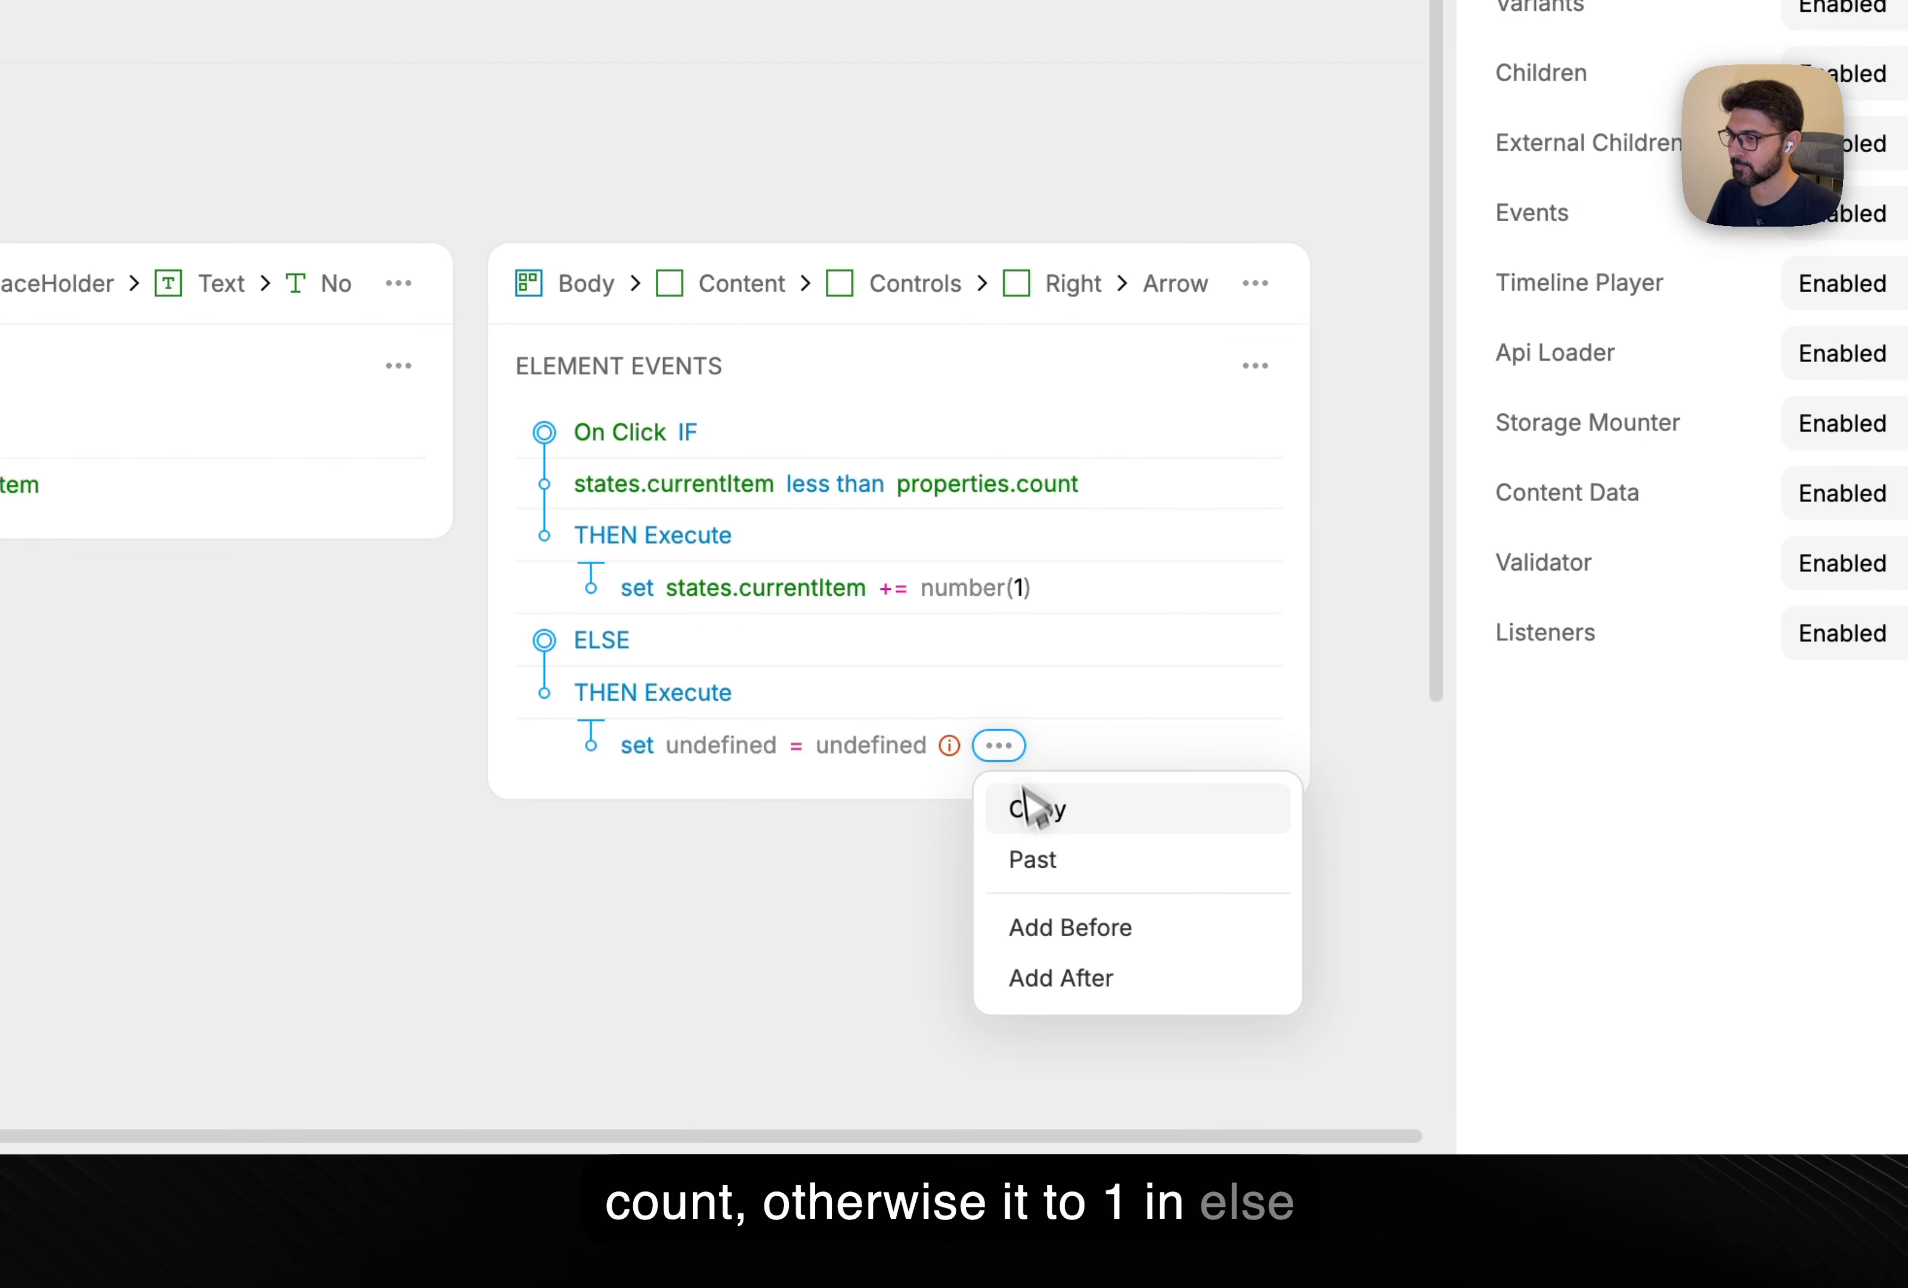
pyautogui.click(1042, 862)
pyautogui.click(896, 746)
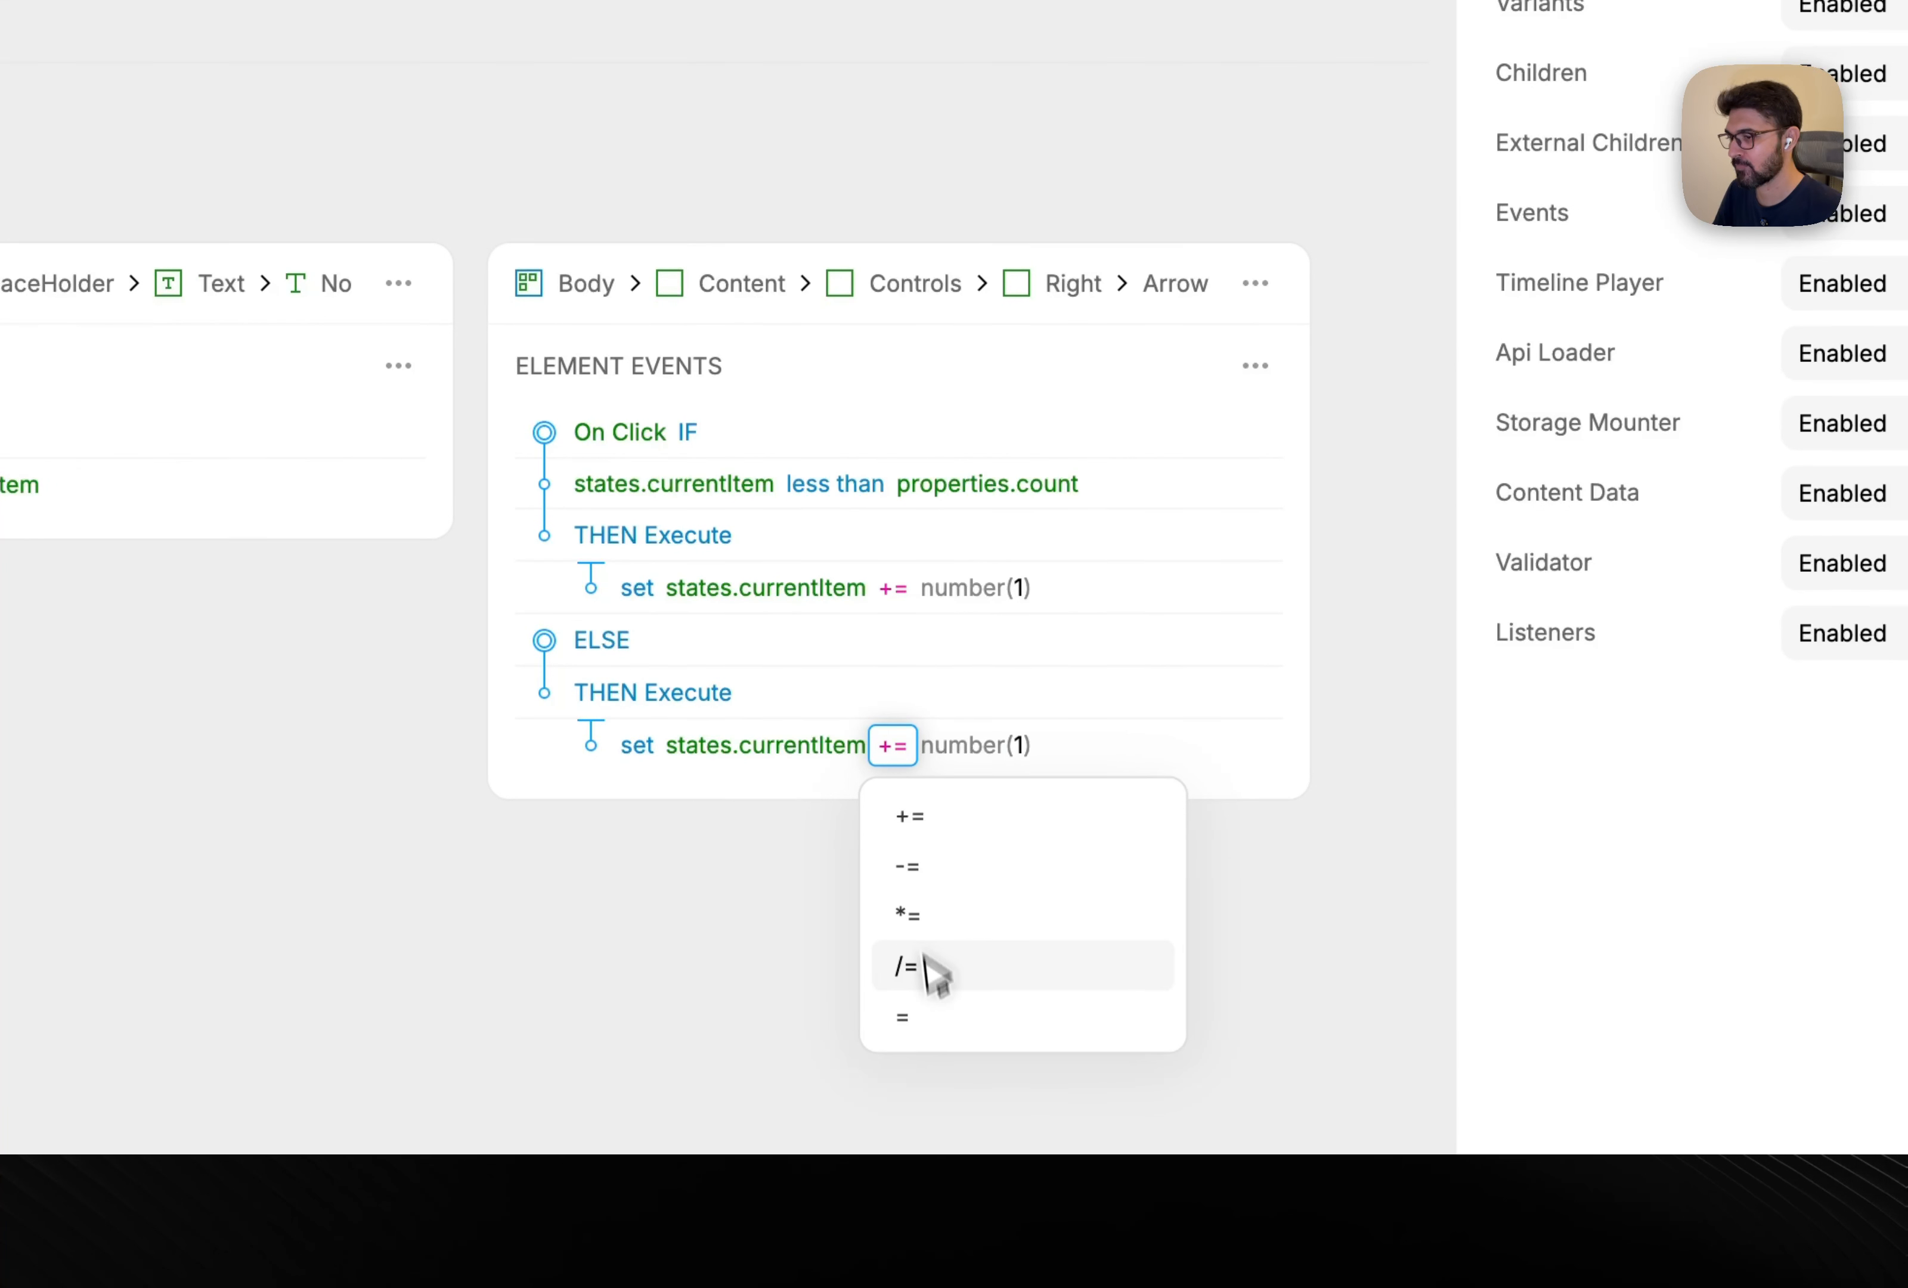
pyautogui.click(930, 1014)
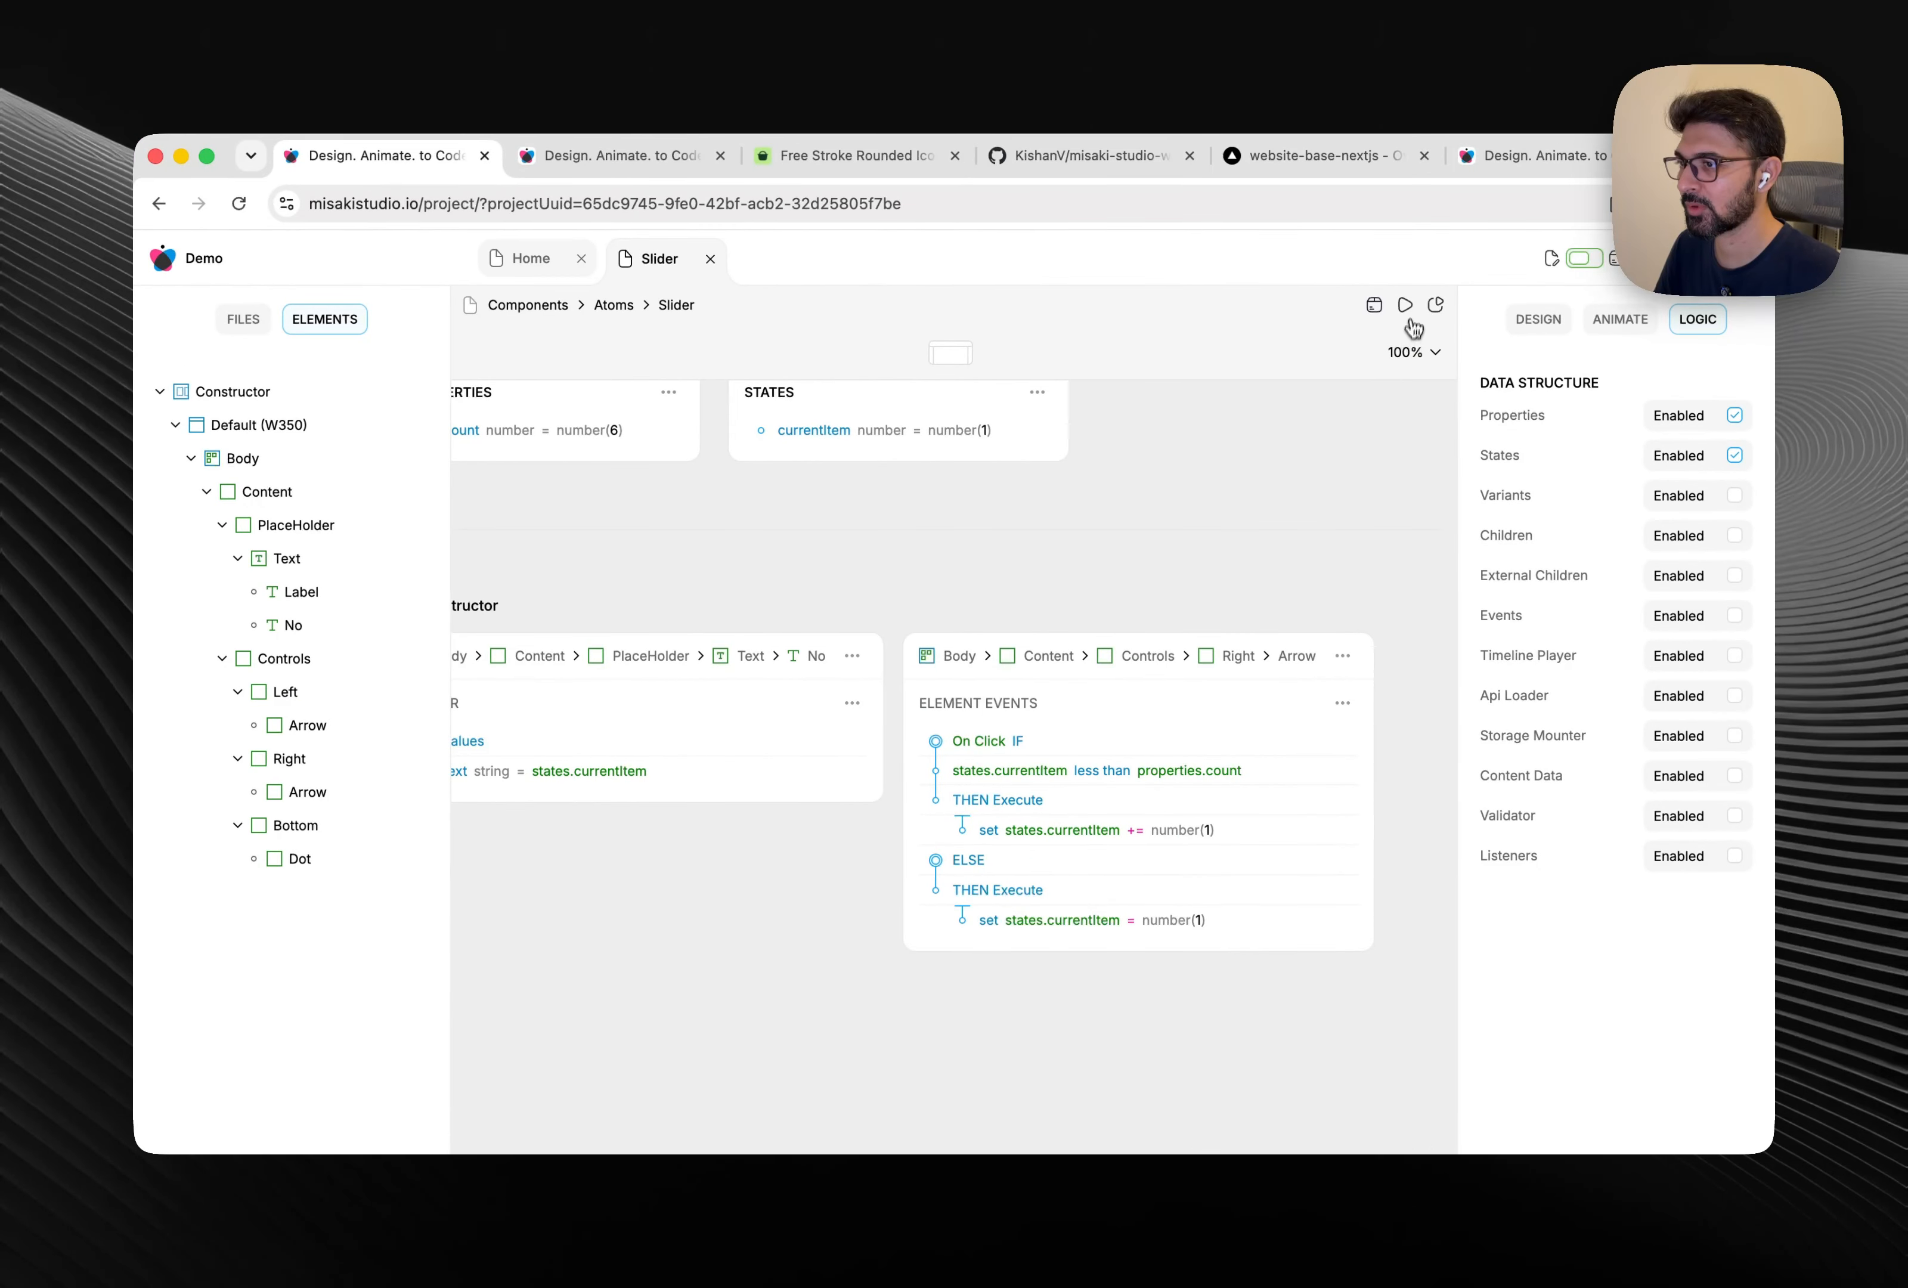
# Preview the right arrow advancing the slides up to Slide.6, then copy its click logic.
pyautogui.click(1411, 311)
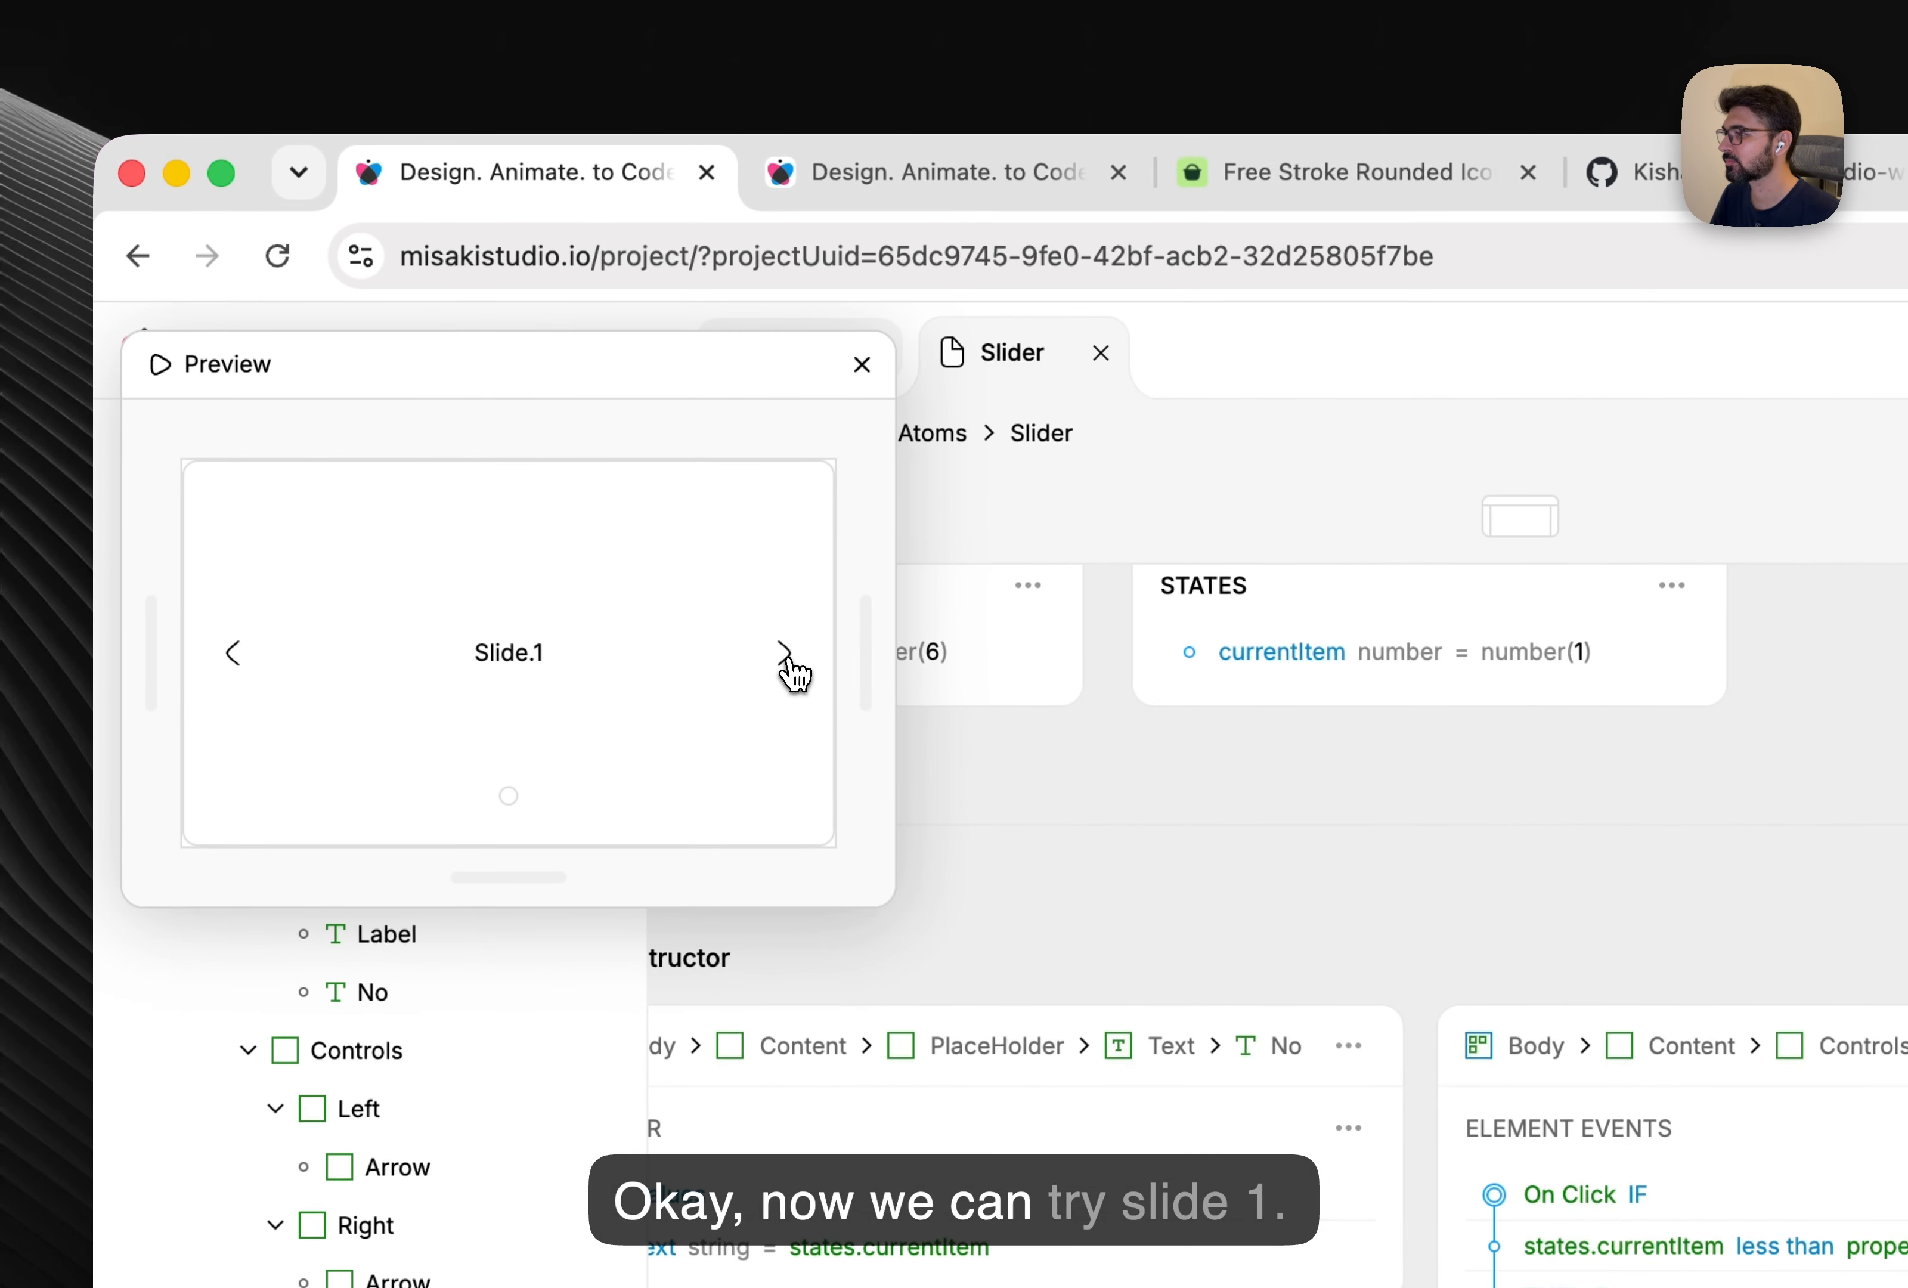
pyautogui.click(529, 431)
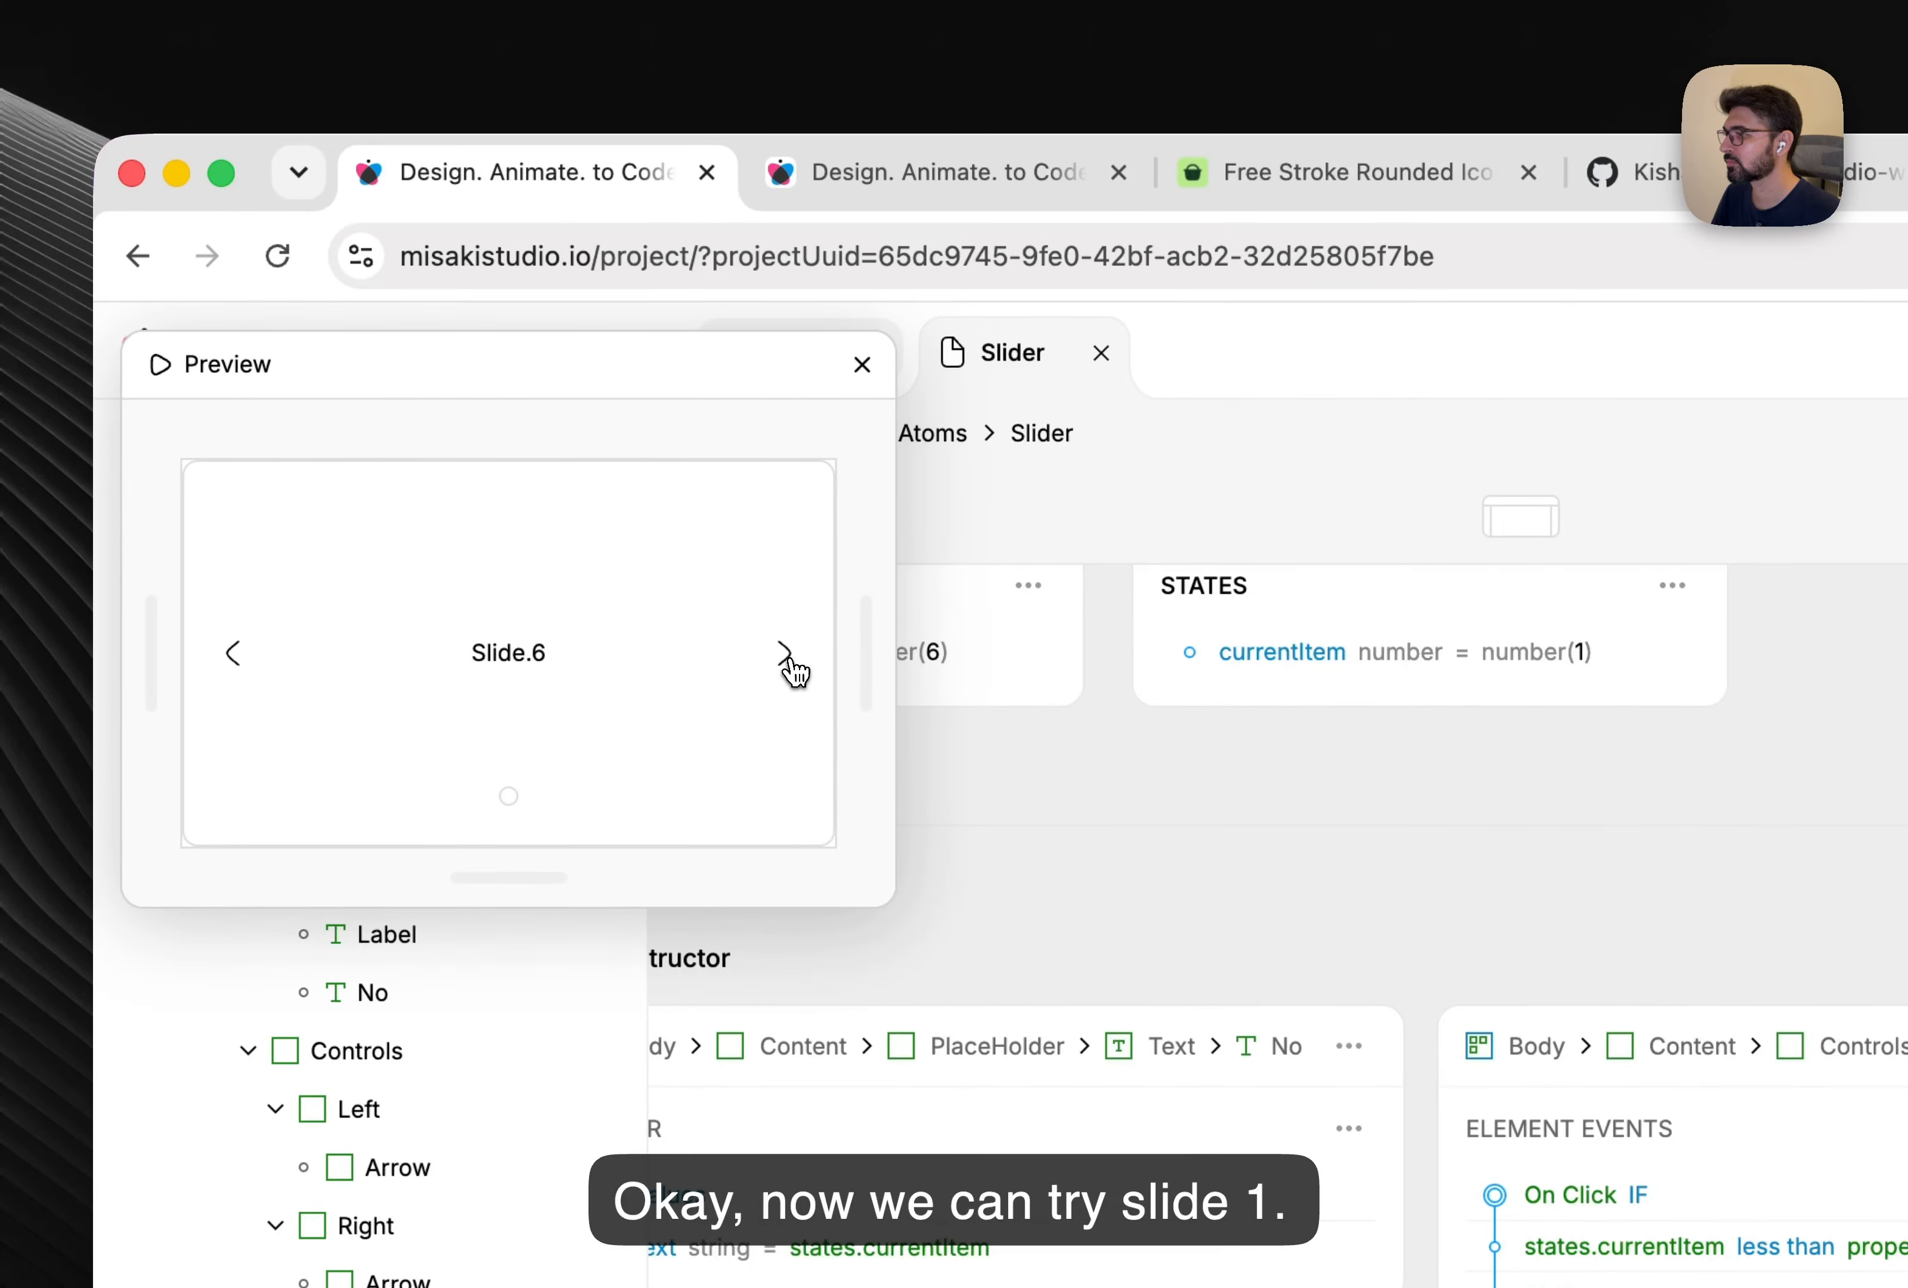
pyautogui.doubleClick(786, 657)
pyautogui.click(791, 666)
pyautogui.click(863, 365)
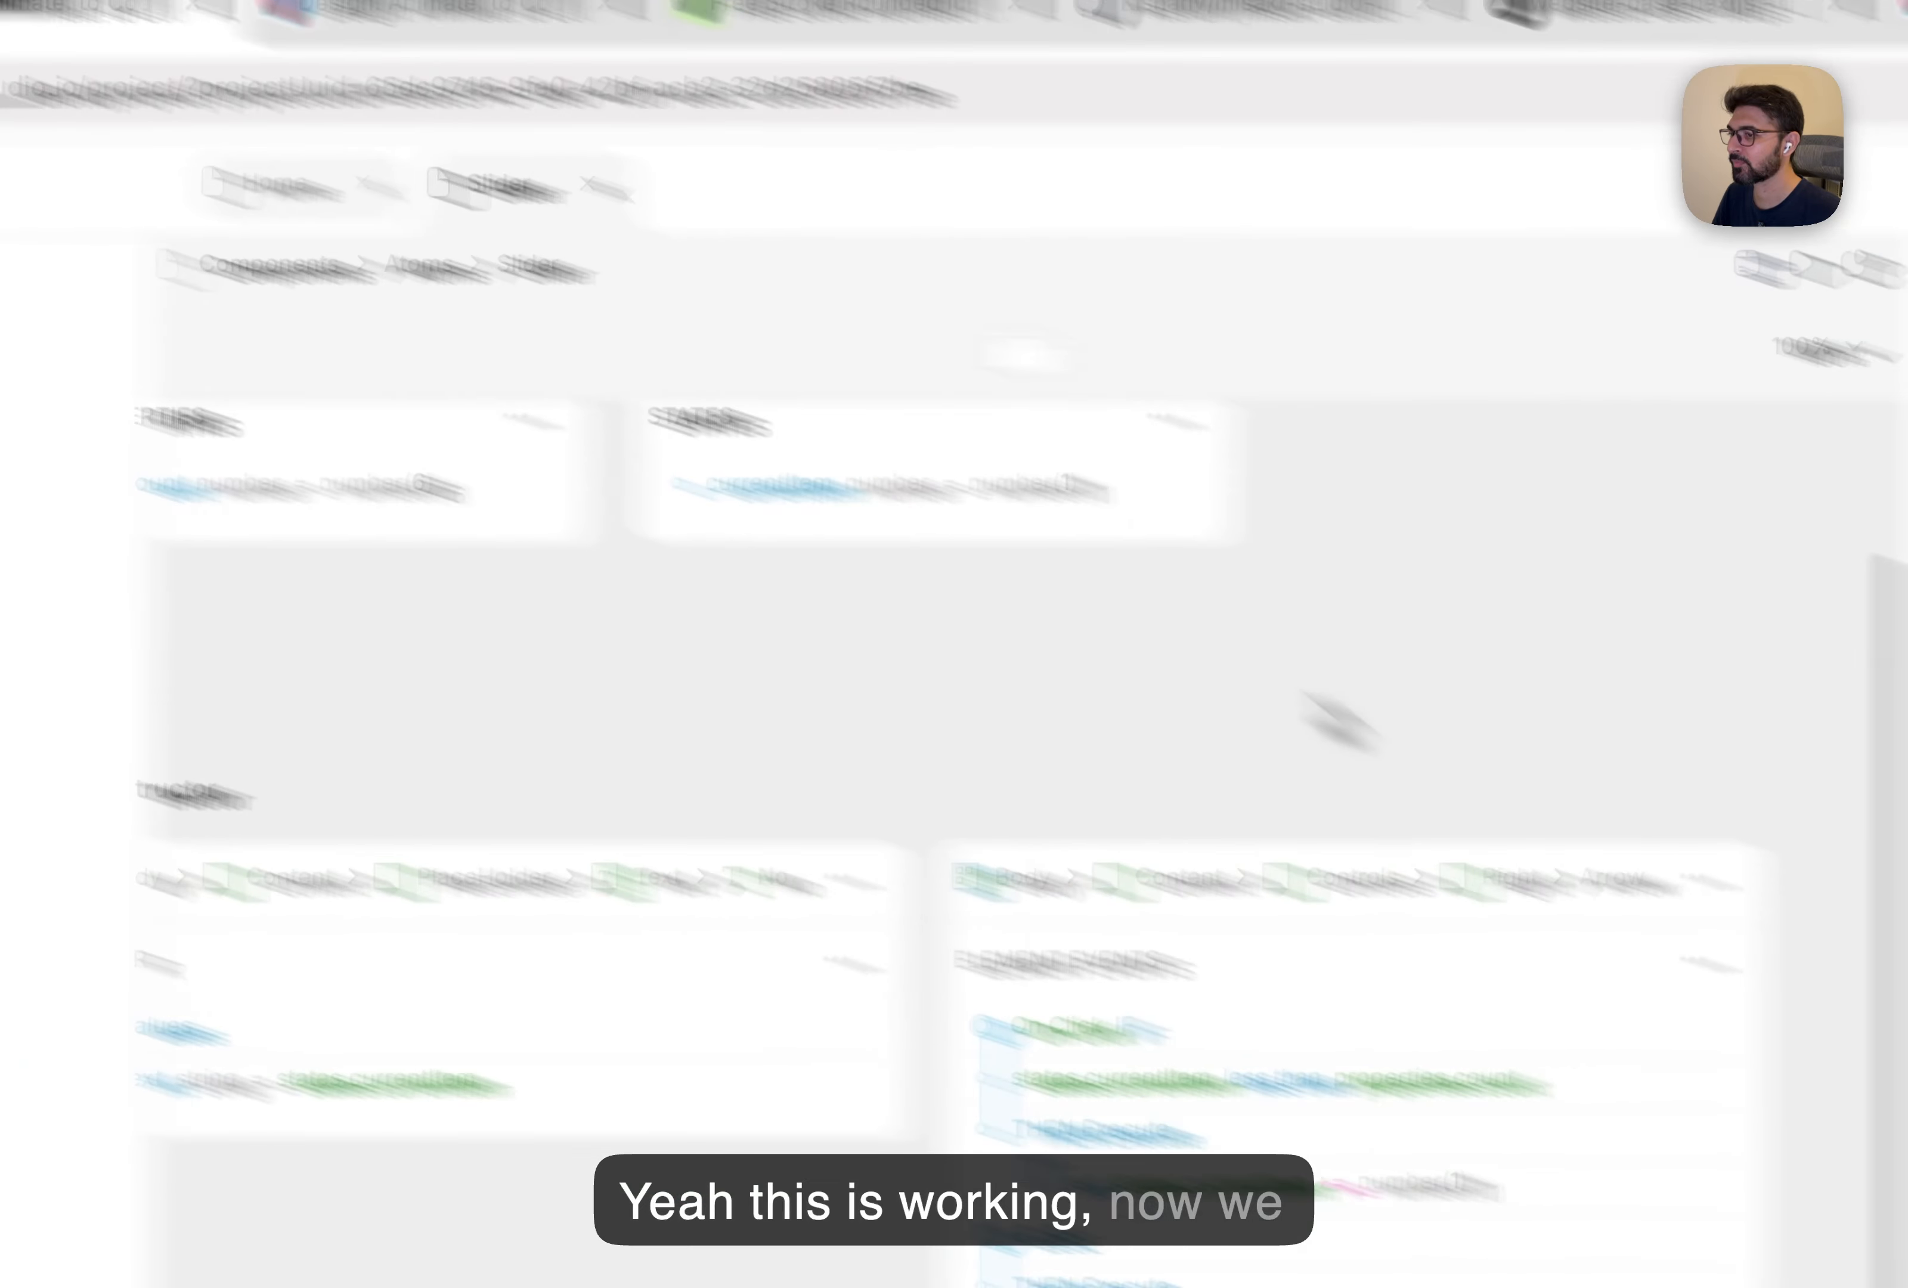
pyautogui.click(1342, 655)
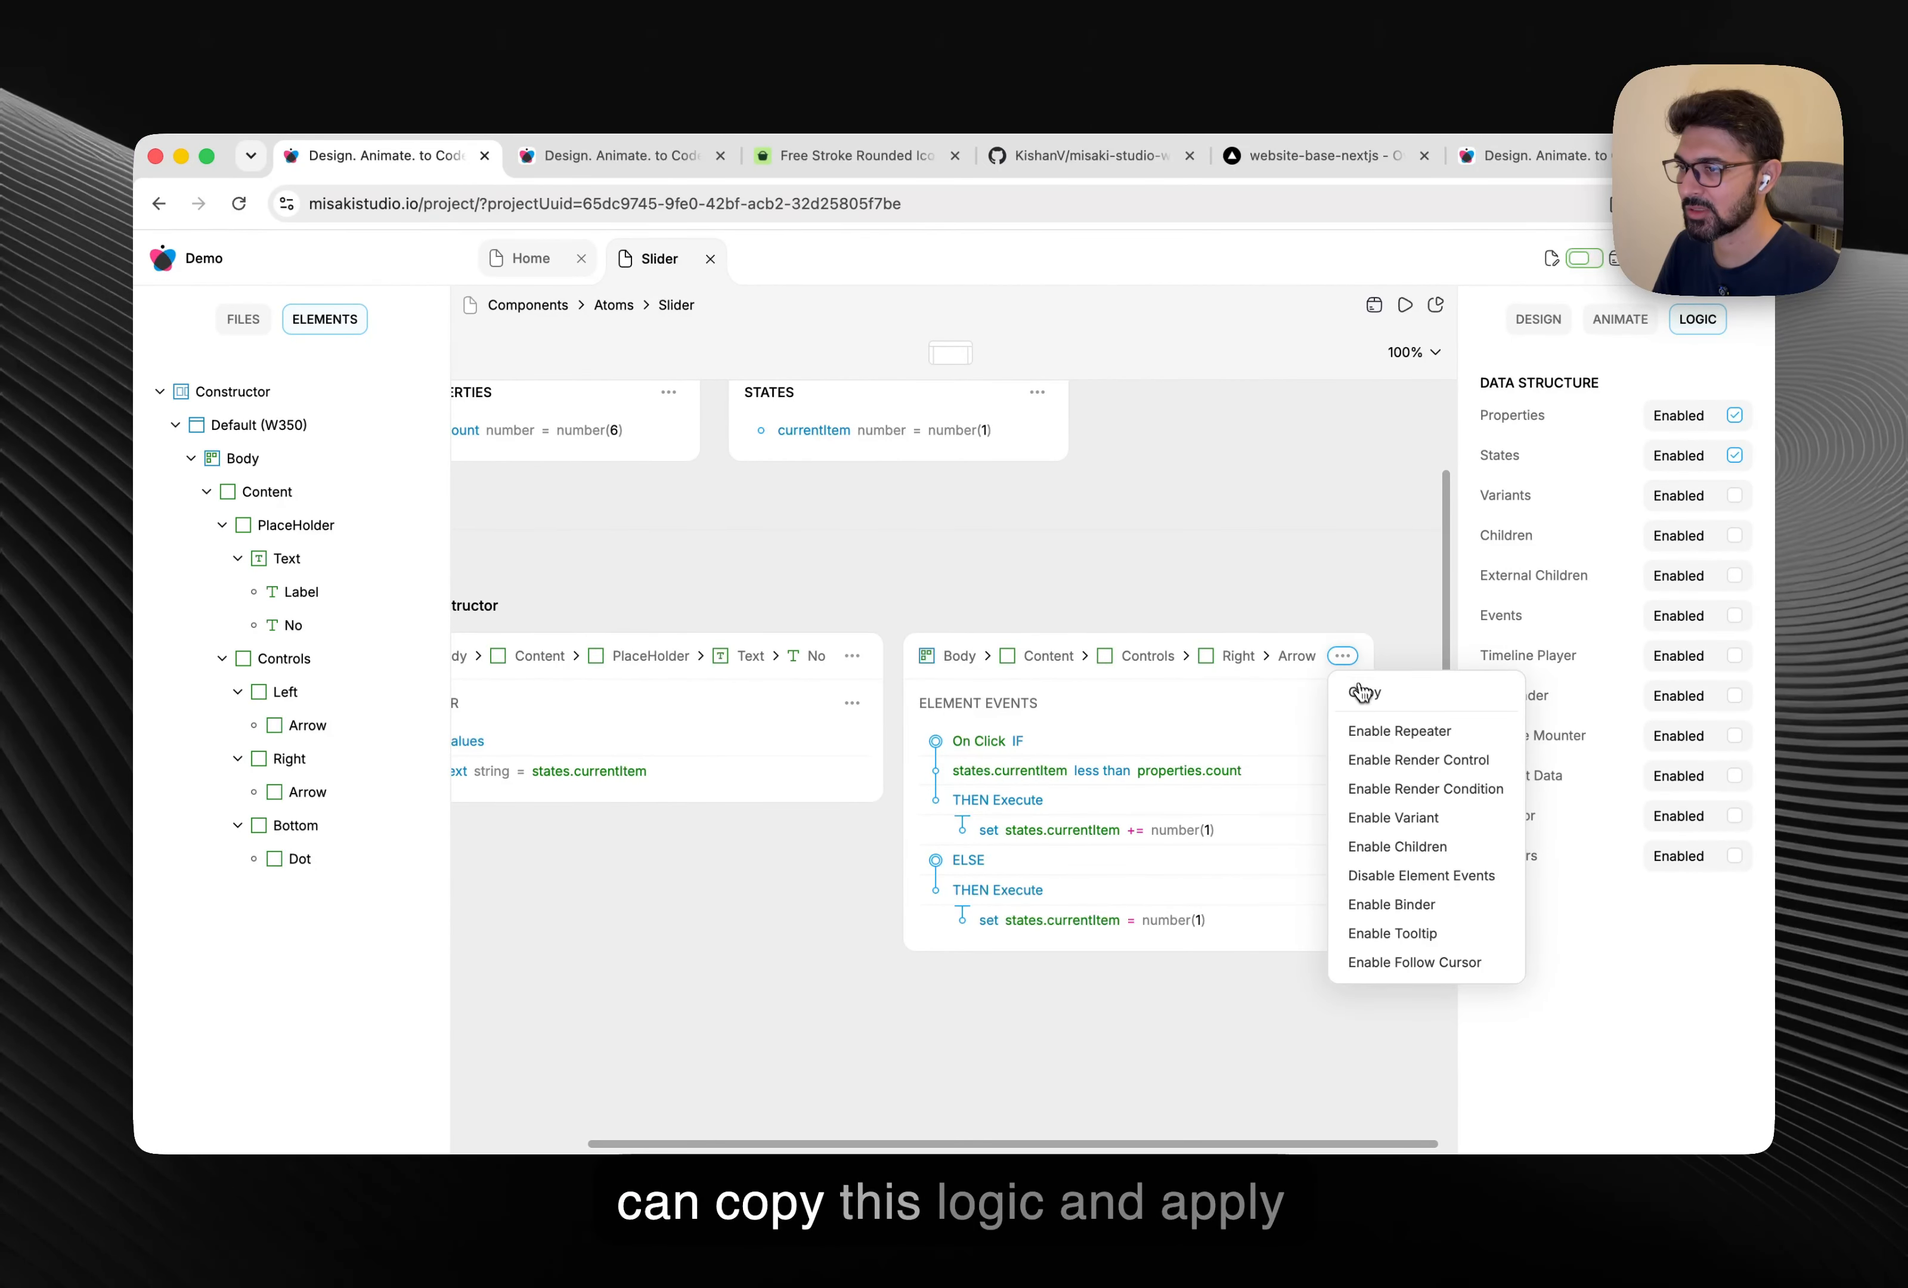
pyautogui.click(1363, 693)
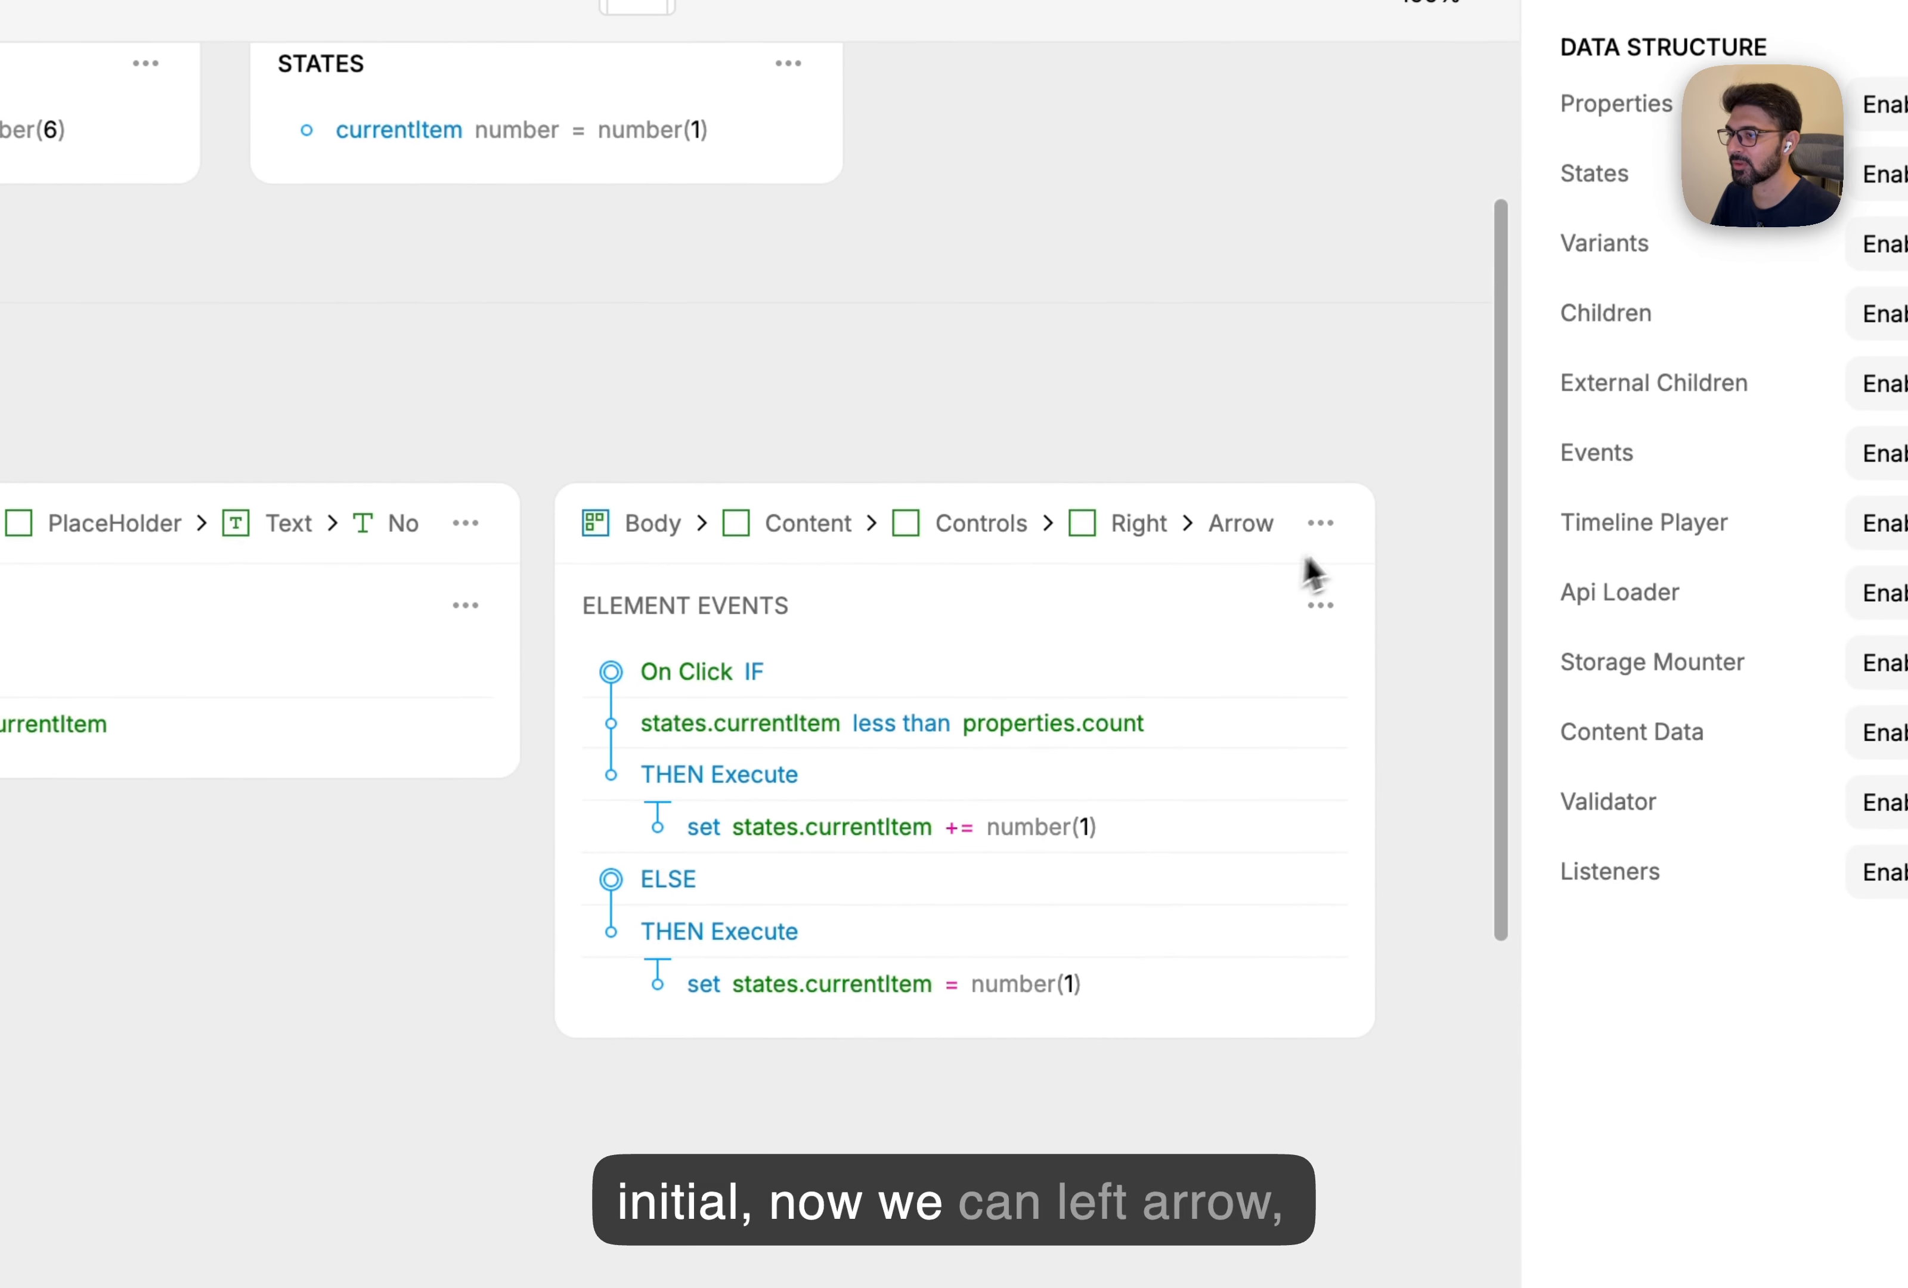
# Paste the copied click logic onto the left arrow, with the condition currentItem greater than 1.
pyautogui.click(358, 726)
pyautogui.click(1116, 563)
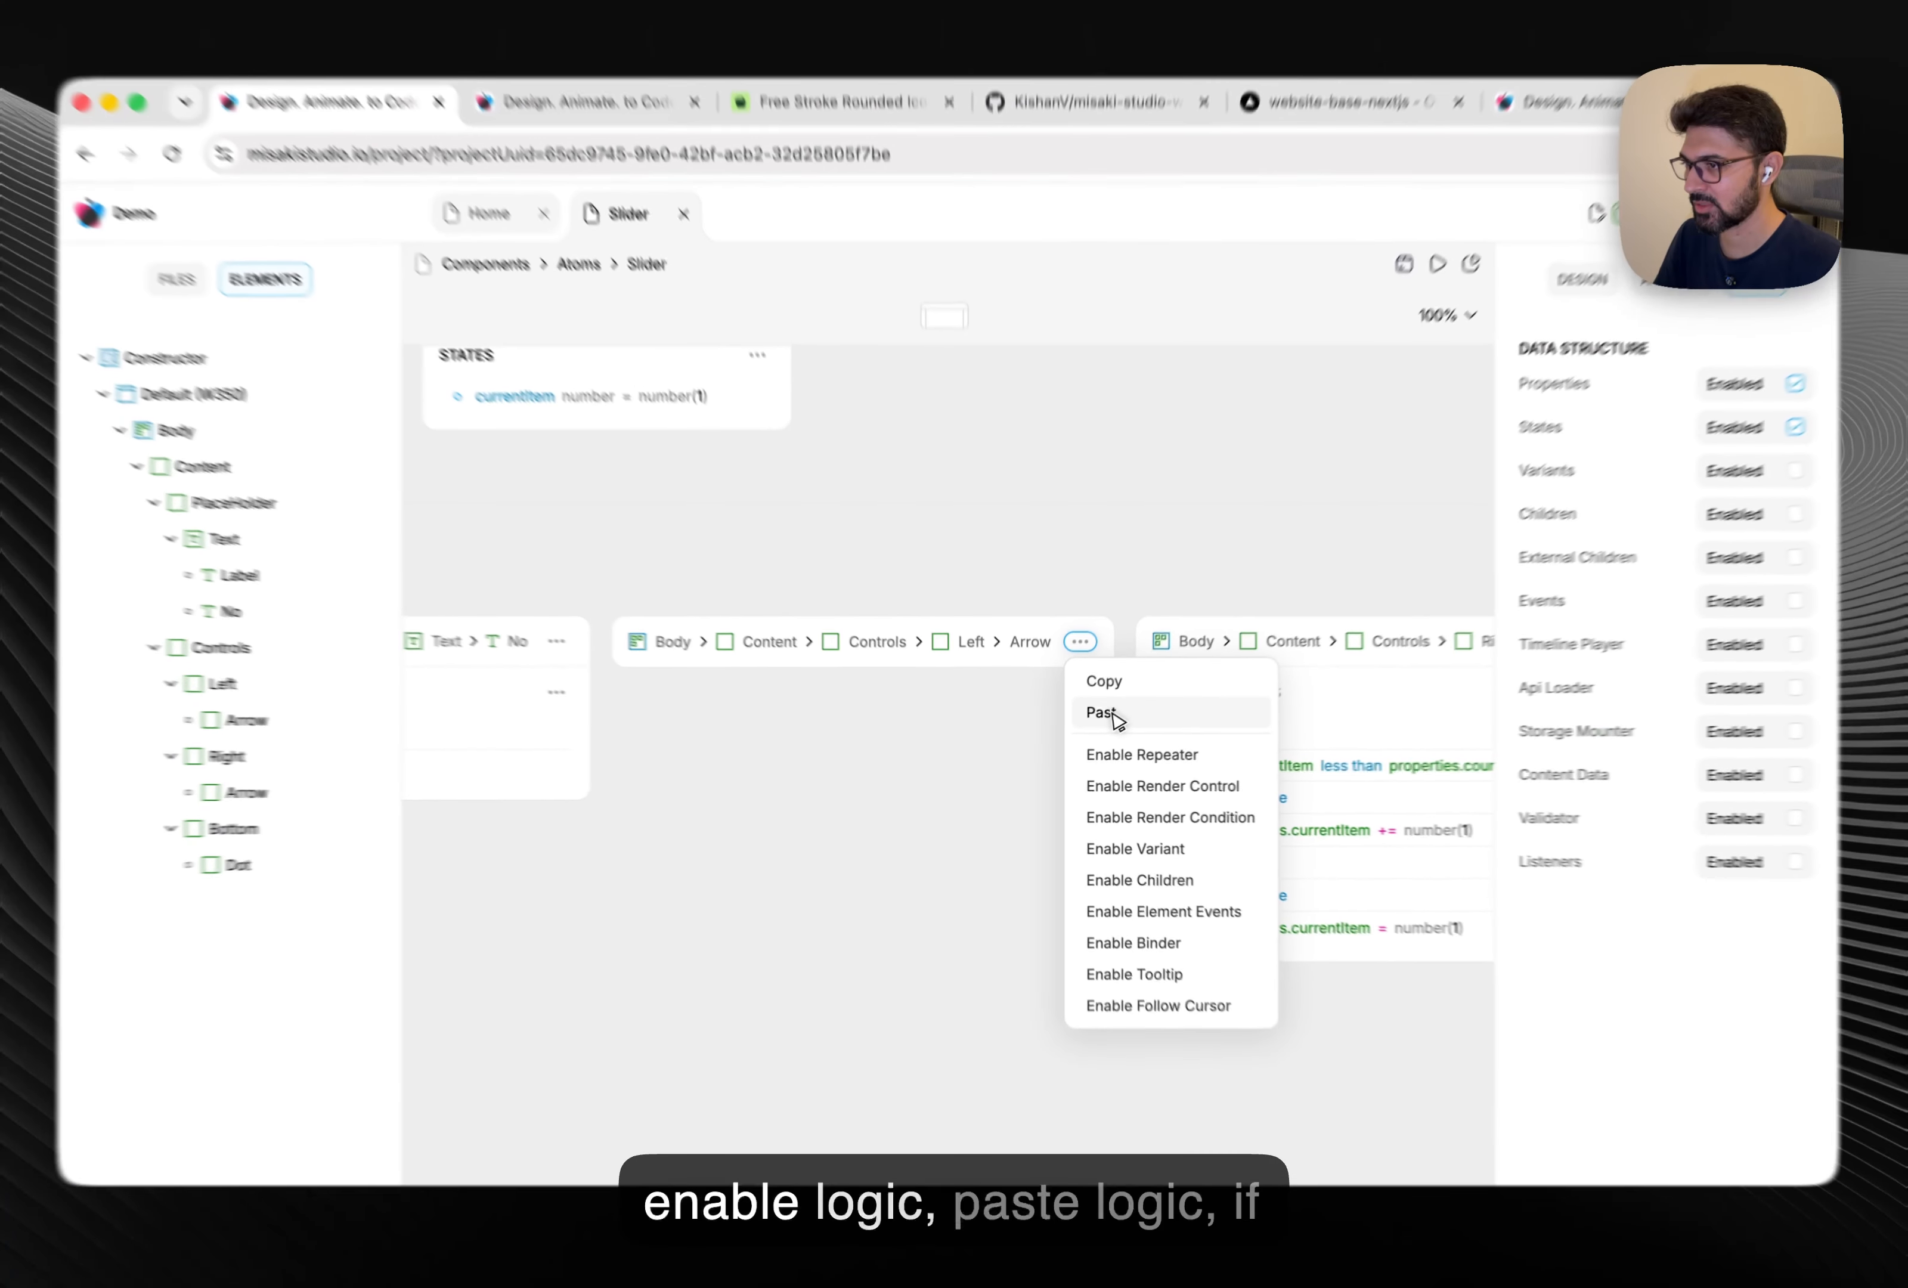
pyautogui.click(1102, 712)
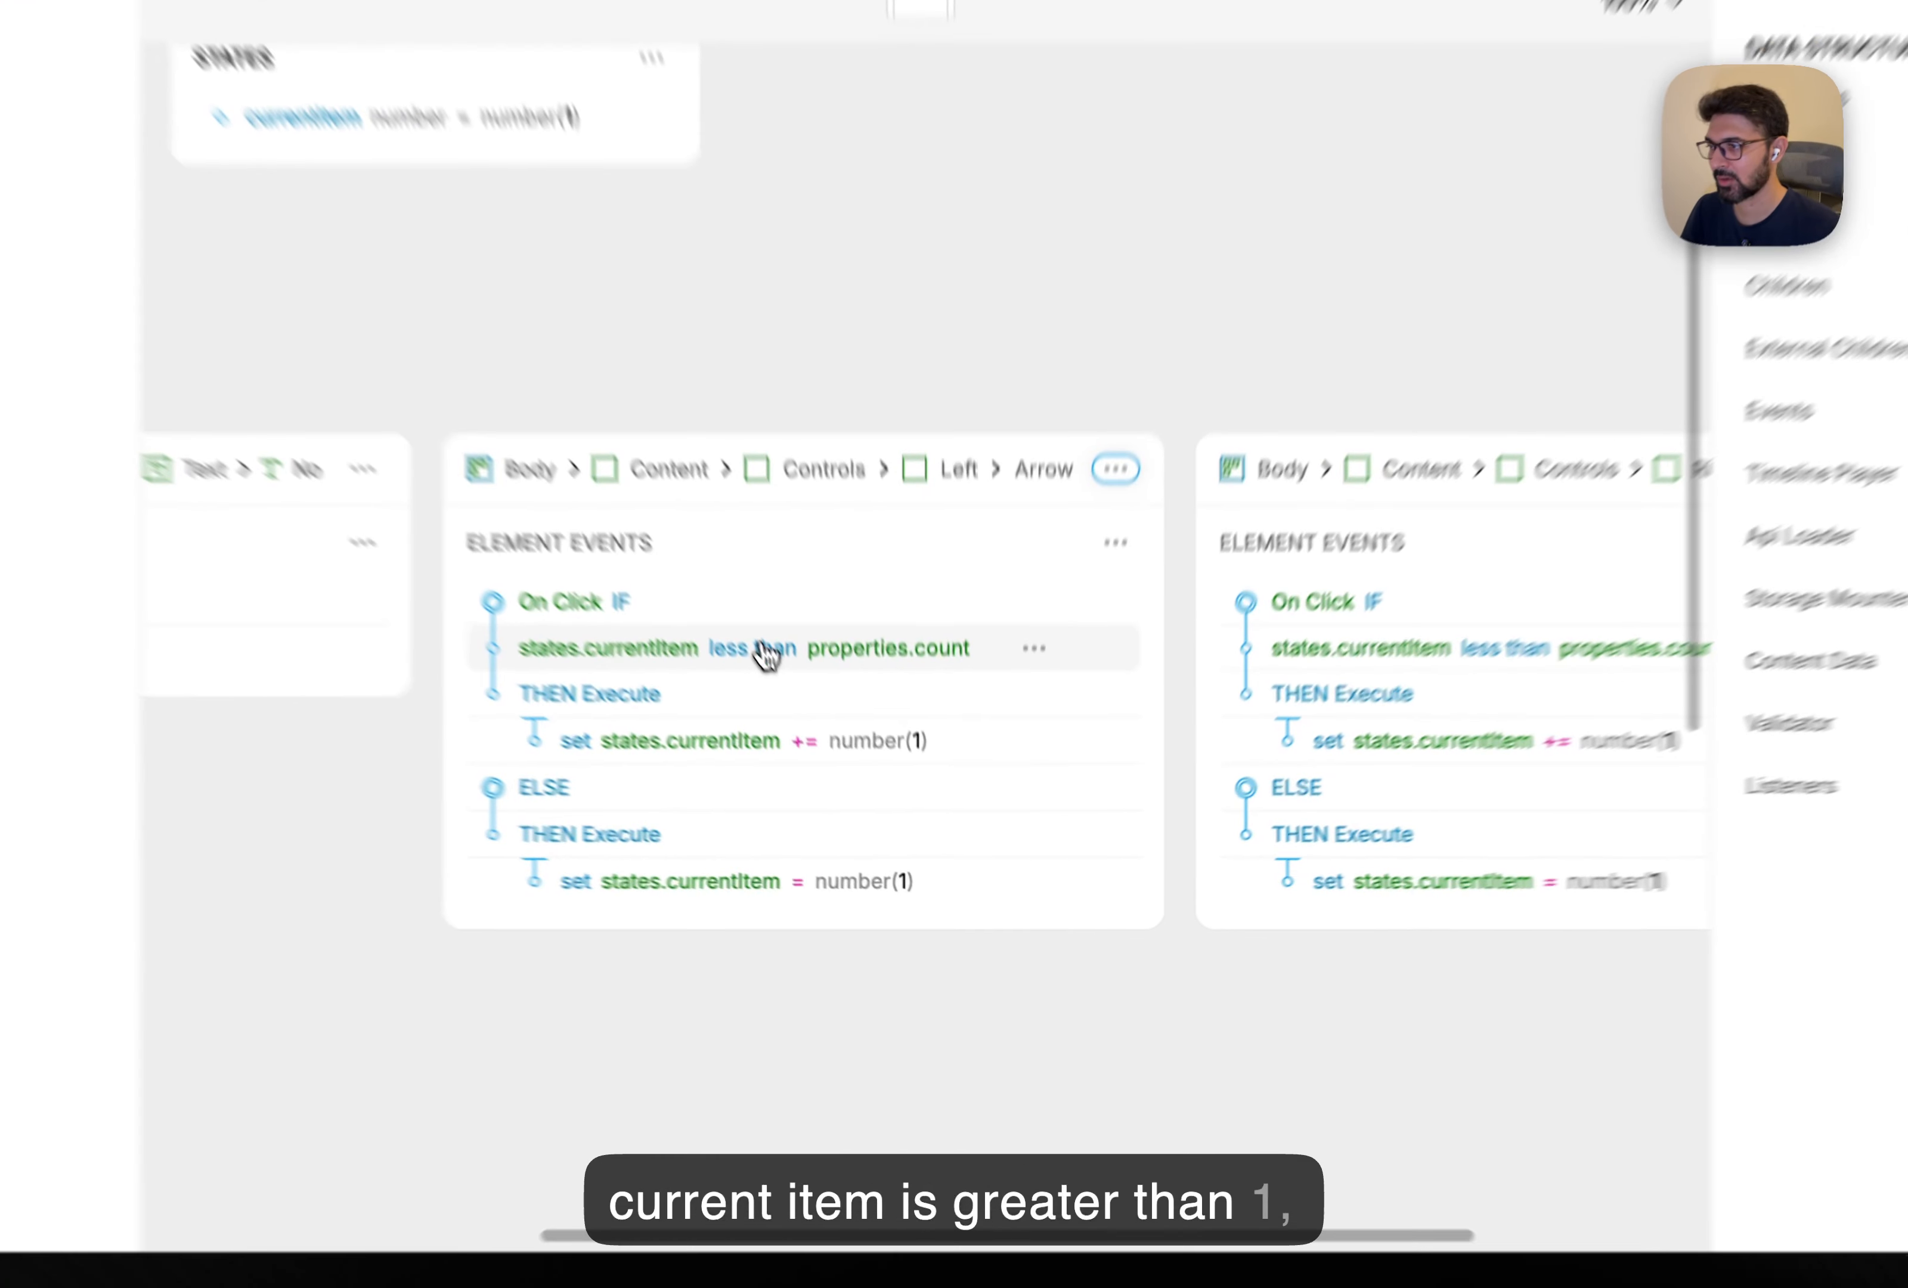
pyautogui.click(847, 768)
pyautogui.click(862, 866)
pyautogui.click(917, 612)
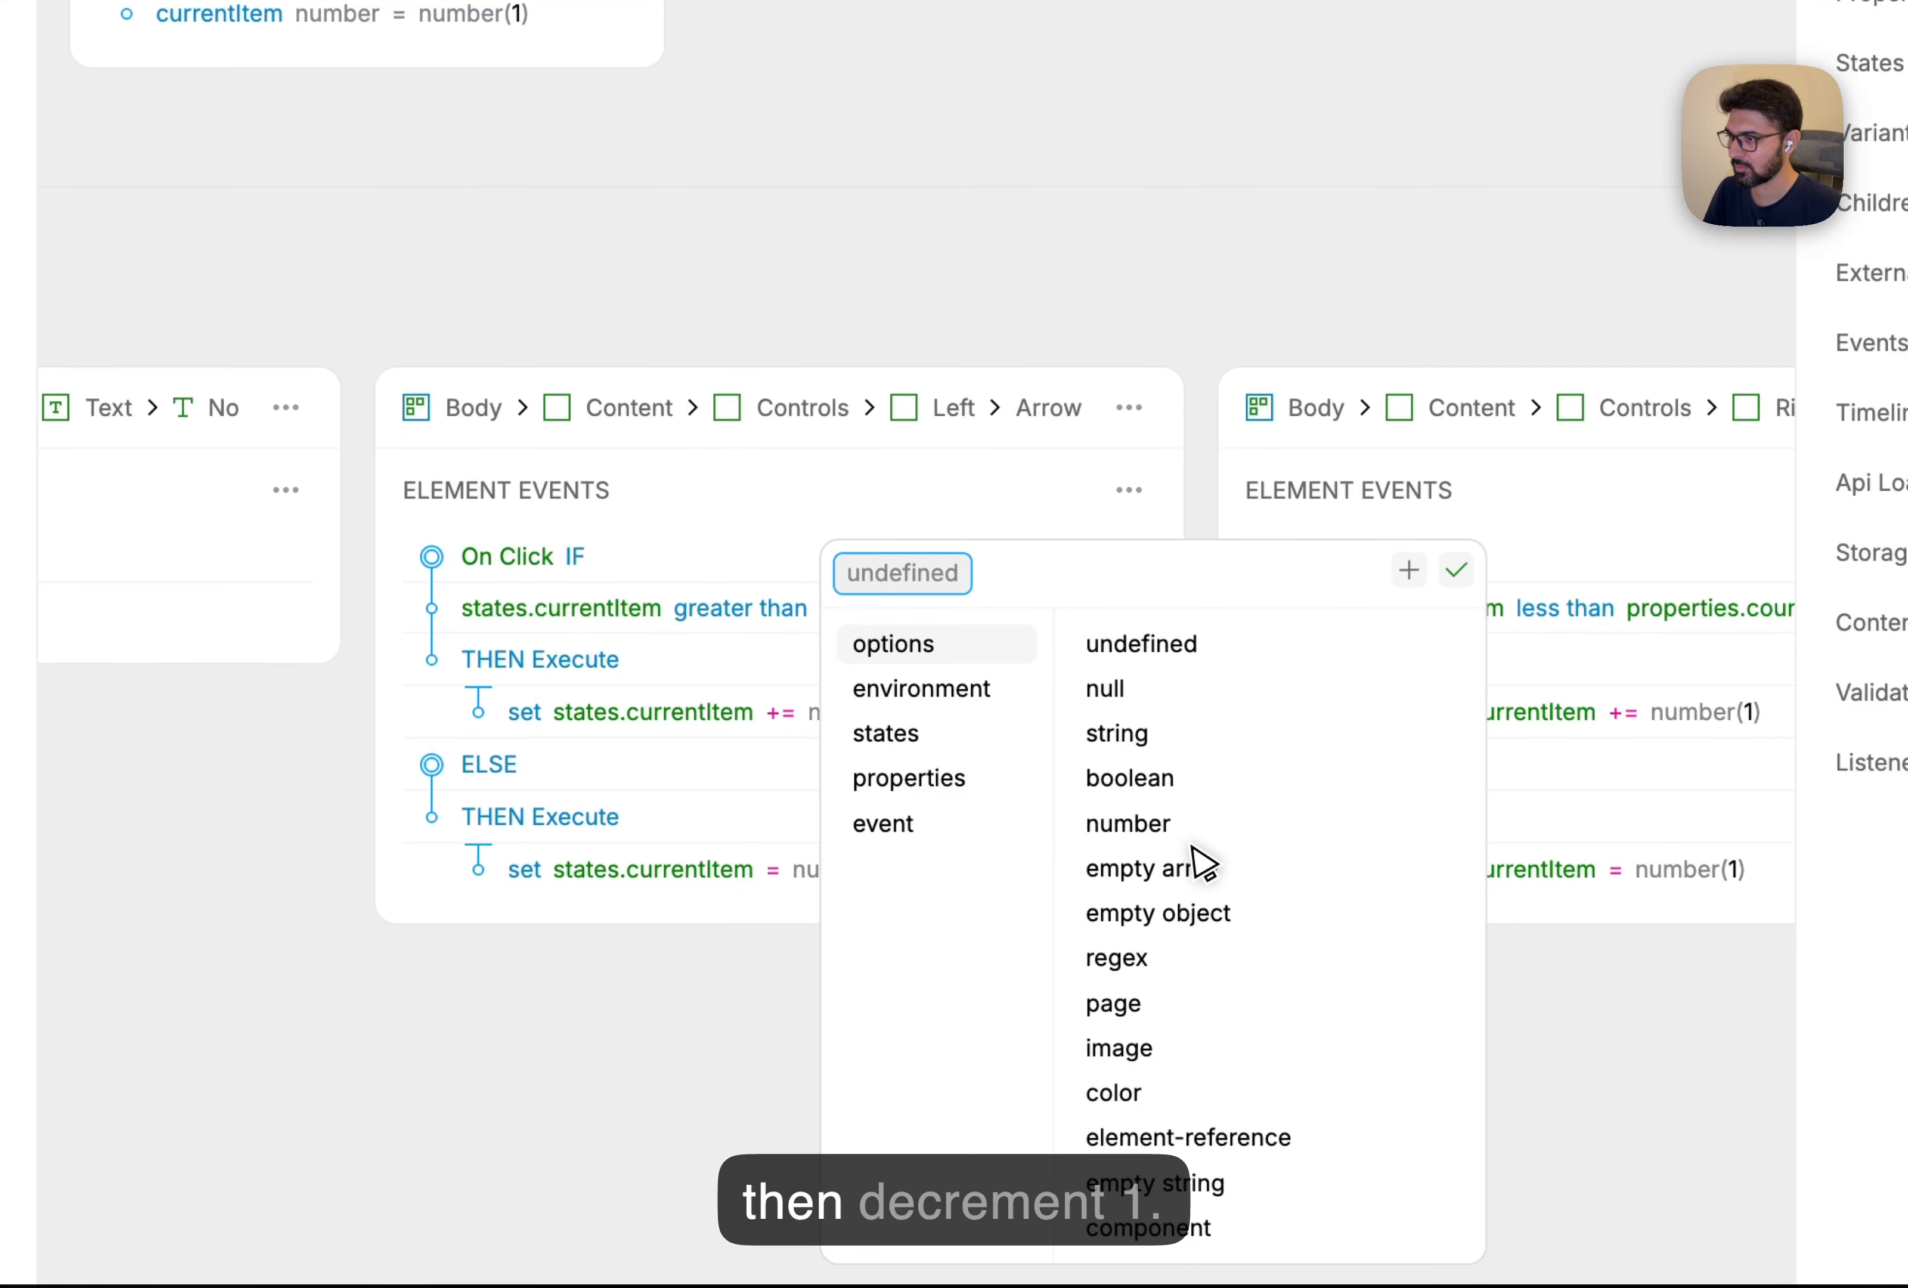
pyautogui.click(1179, 831)
pyautogui.click(920, 609)
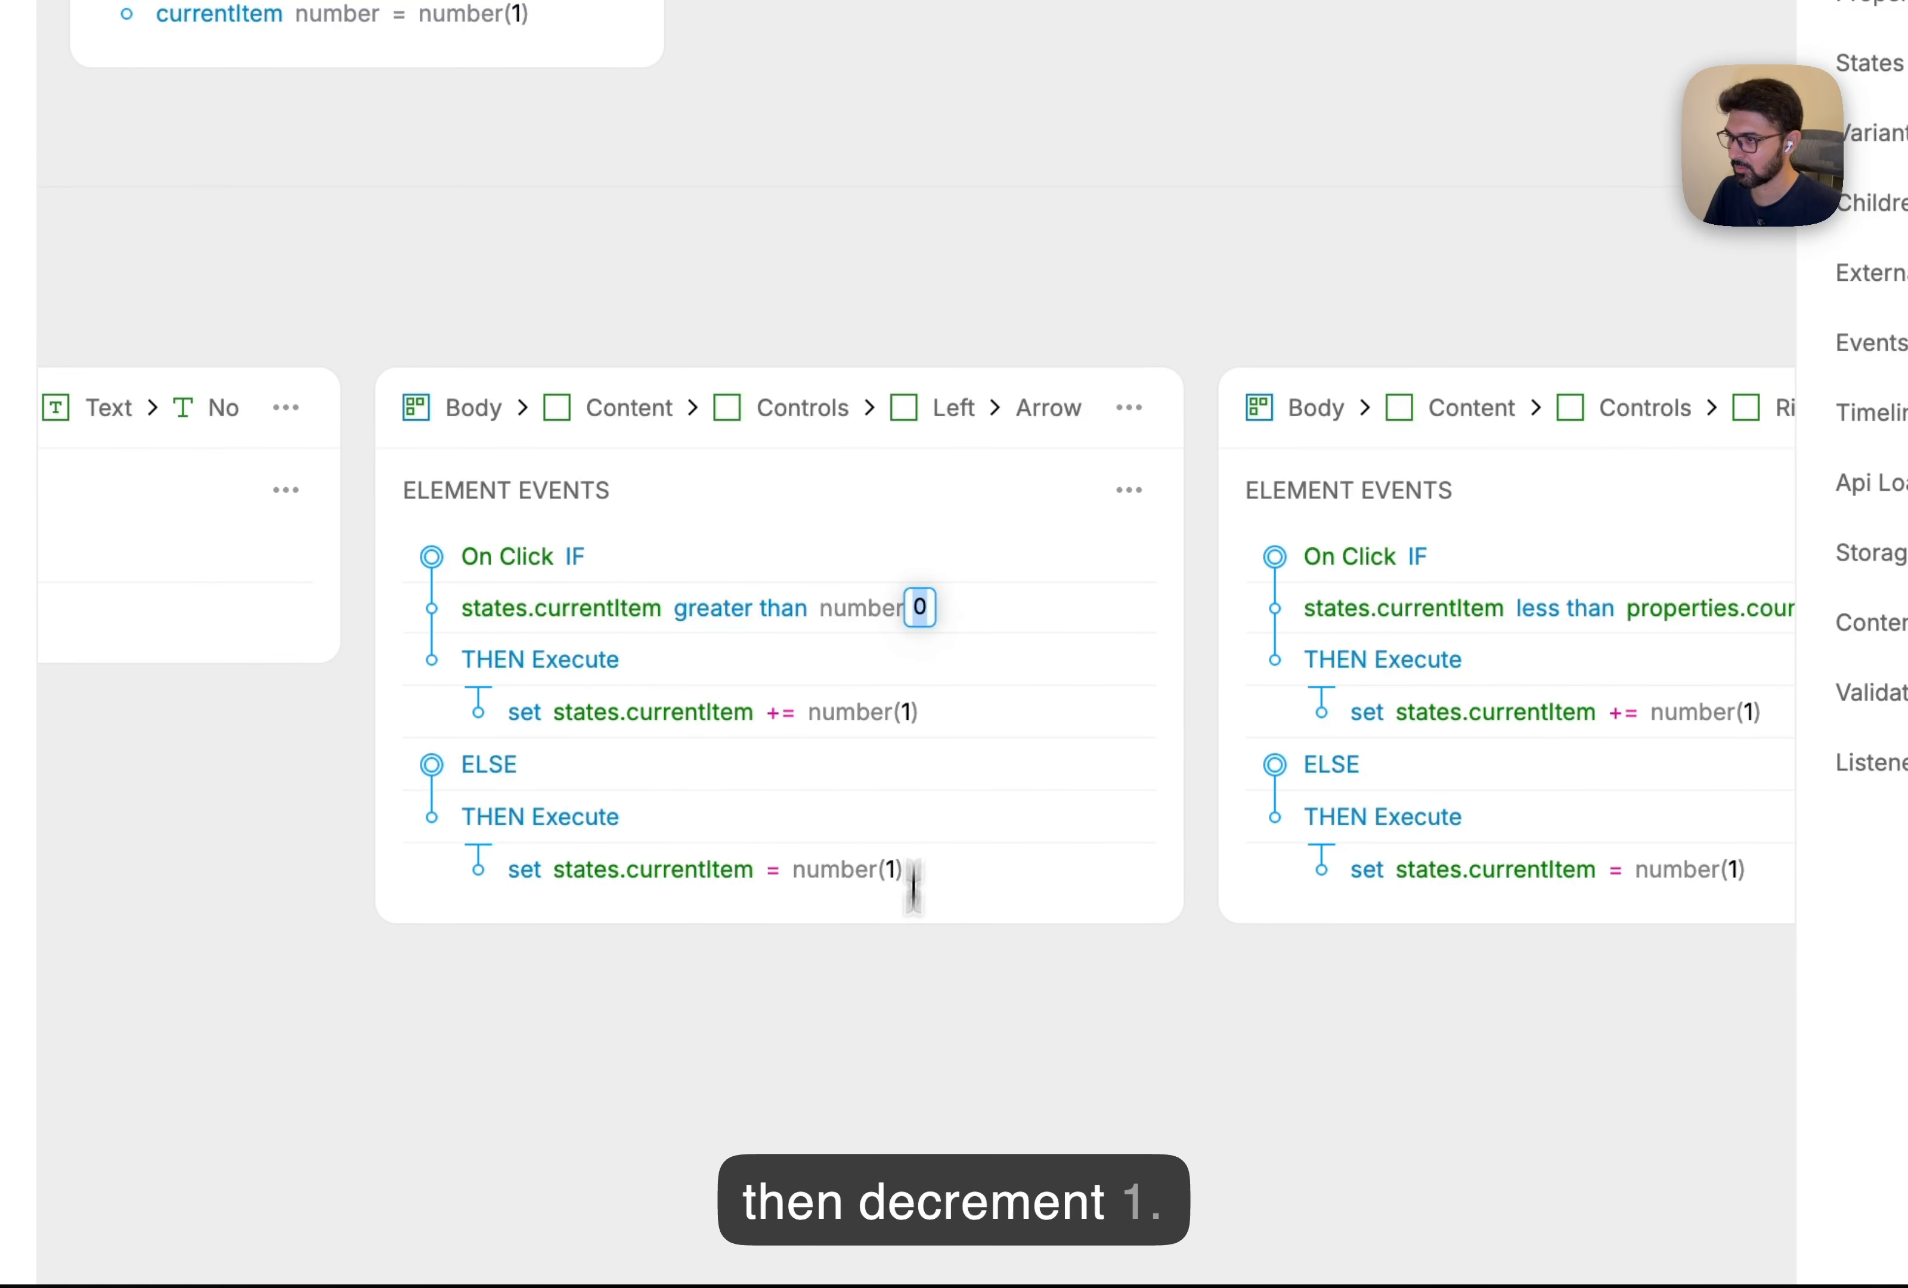
pyautogui.write('1')
pyautogui.click(909, 1029)
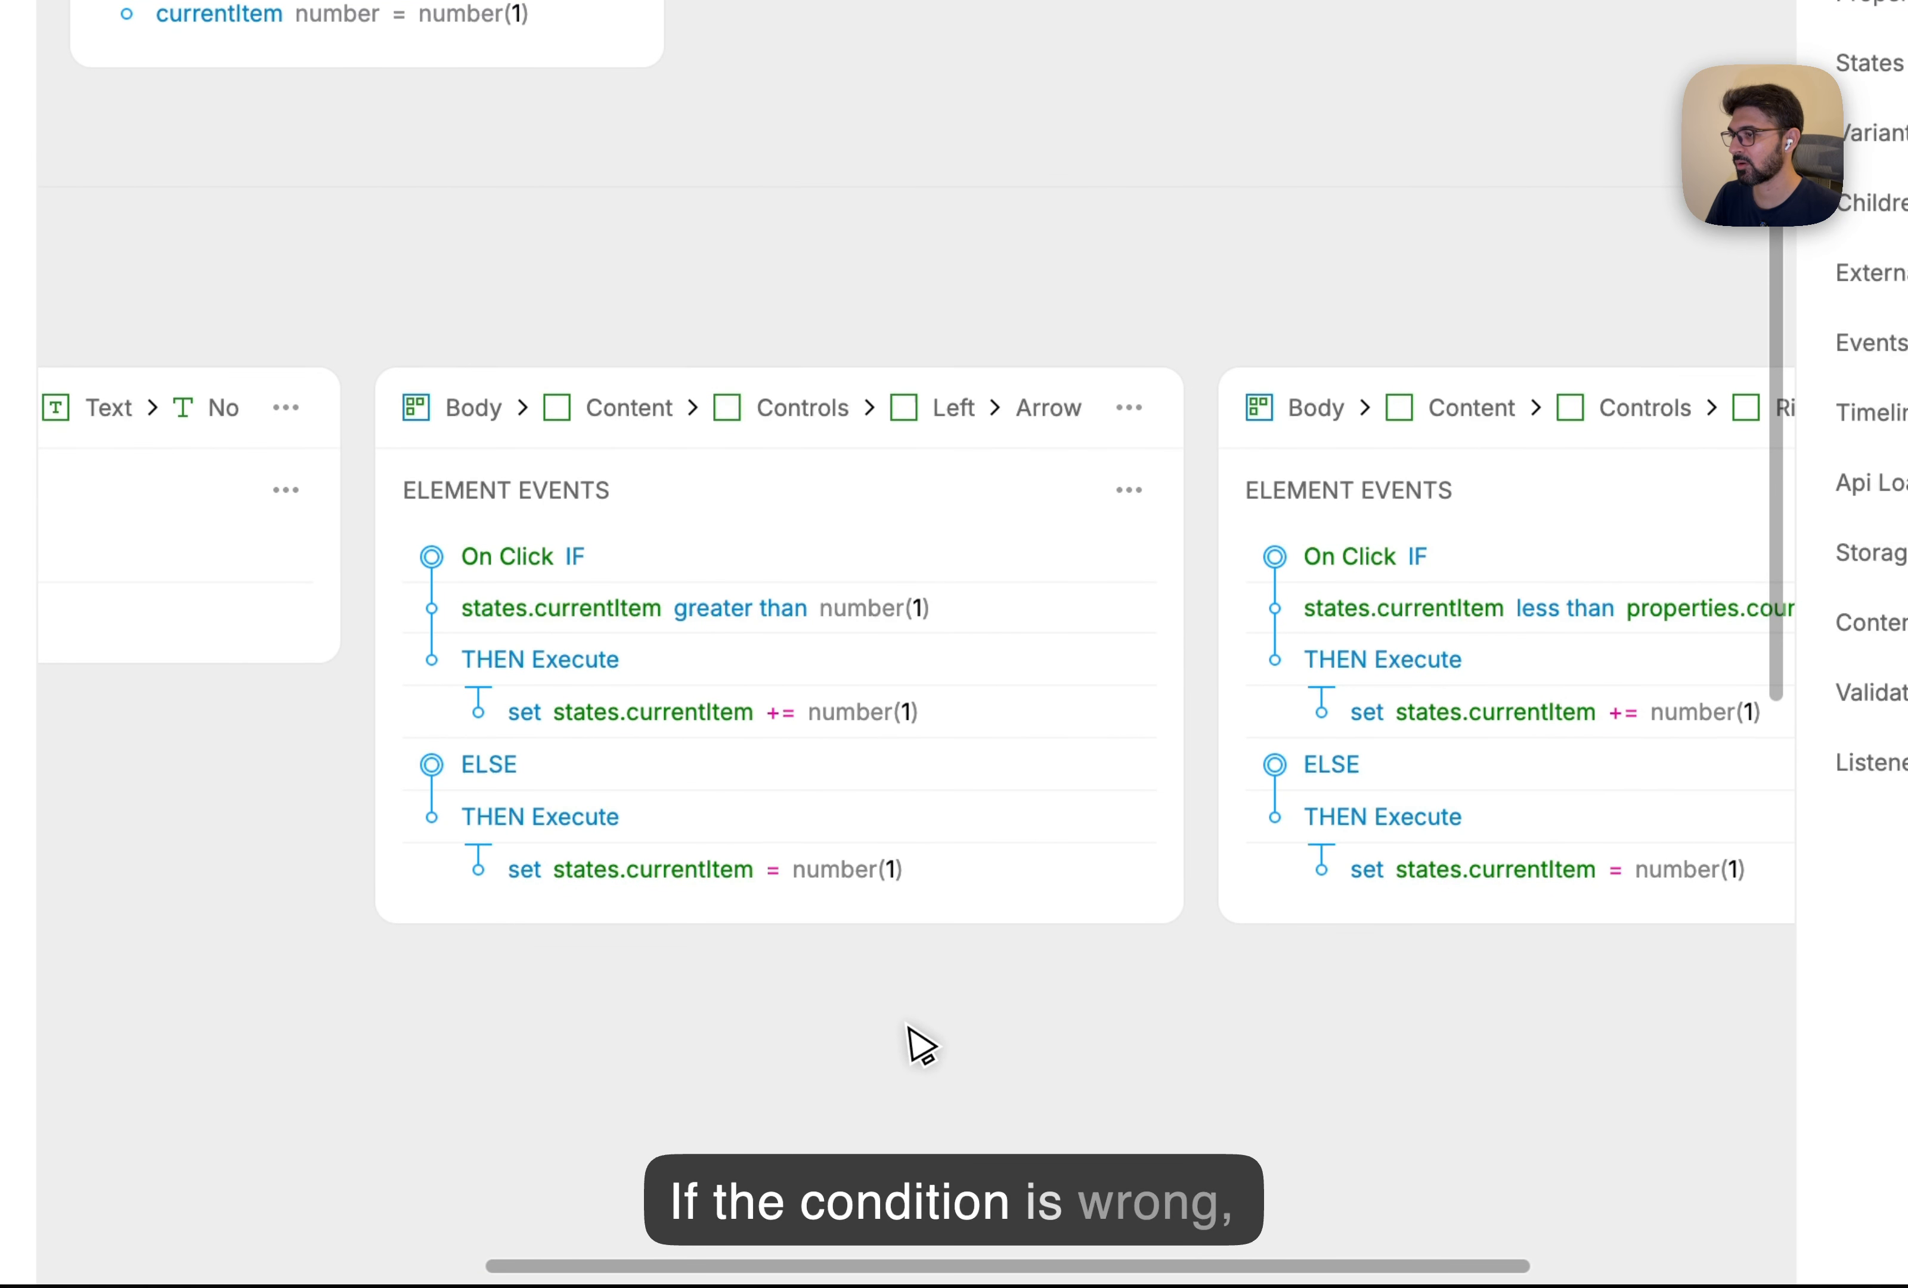
# Make the left arrow subtract 1, with the else branch setting currentItem to properties.count.
pyautogui.click(780, 712)
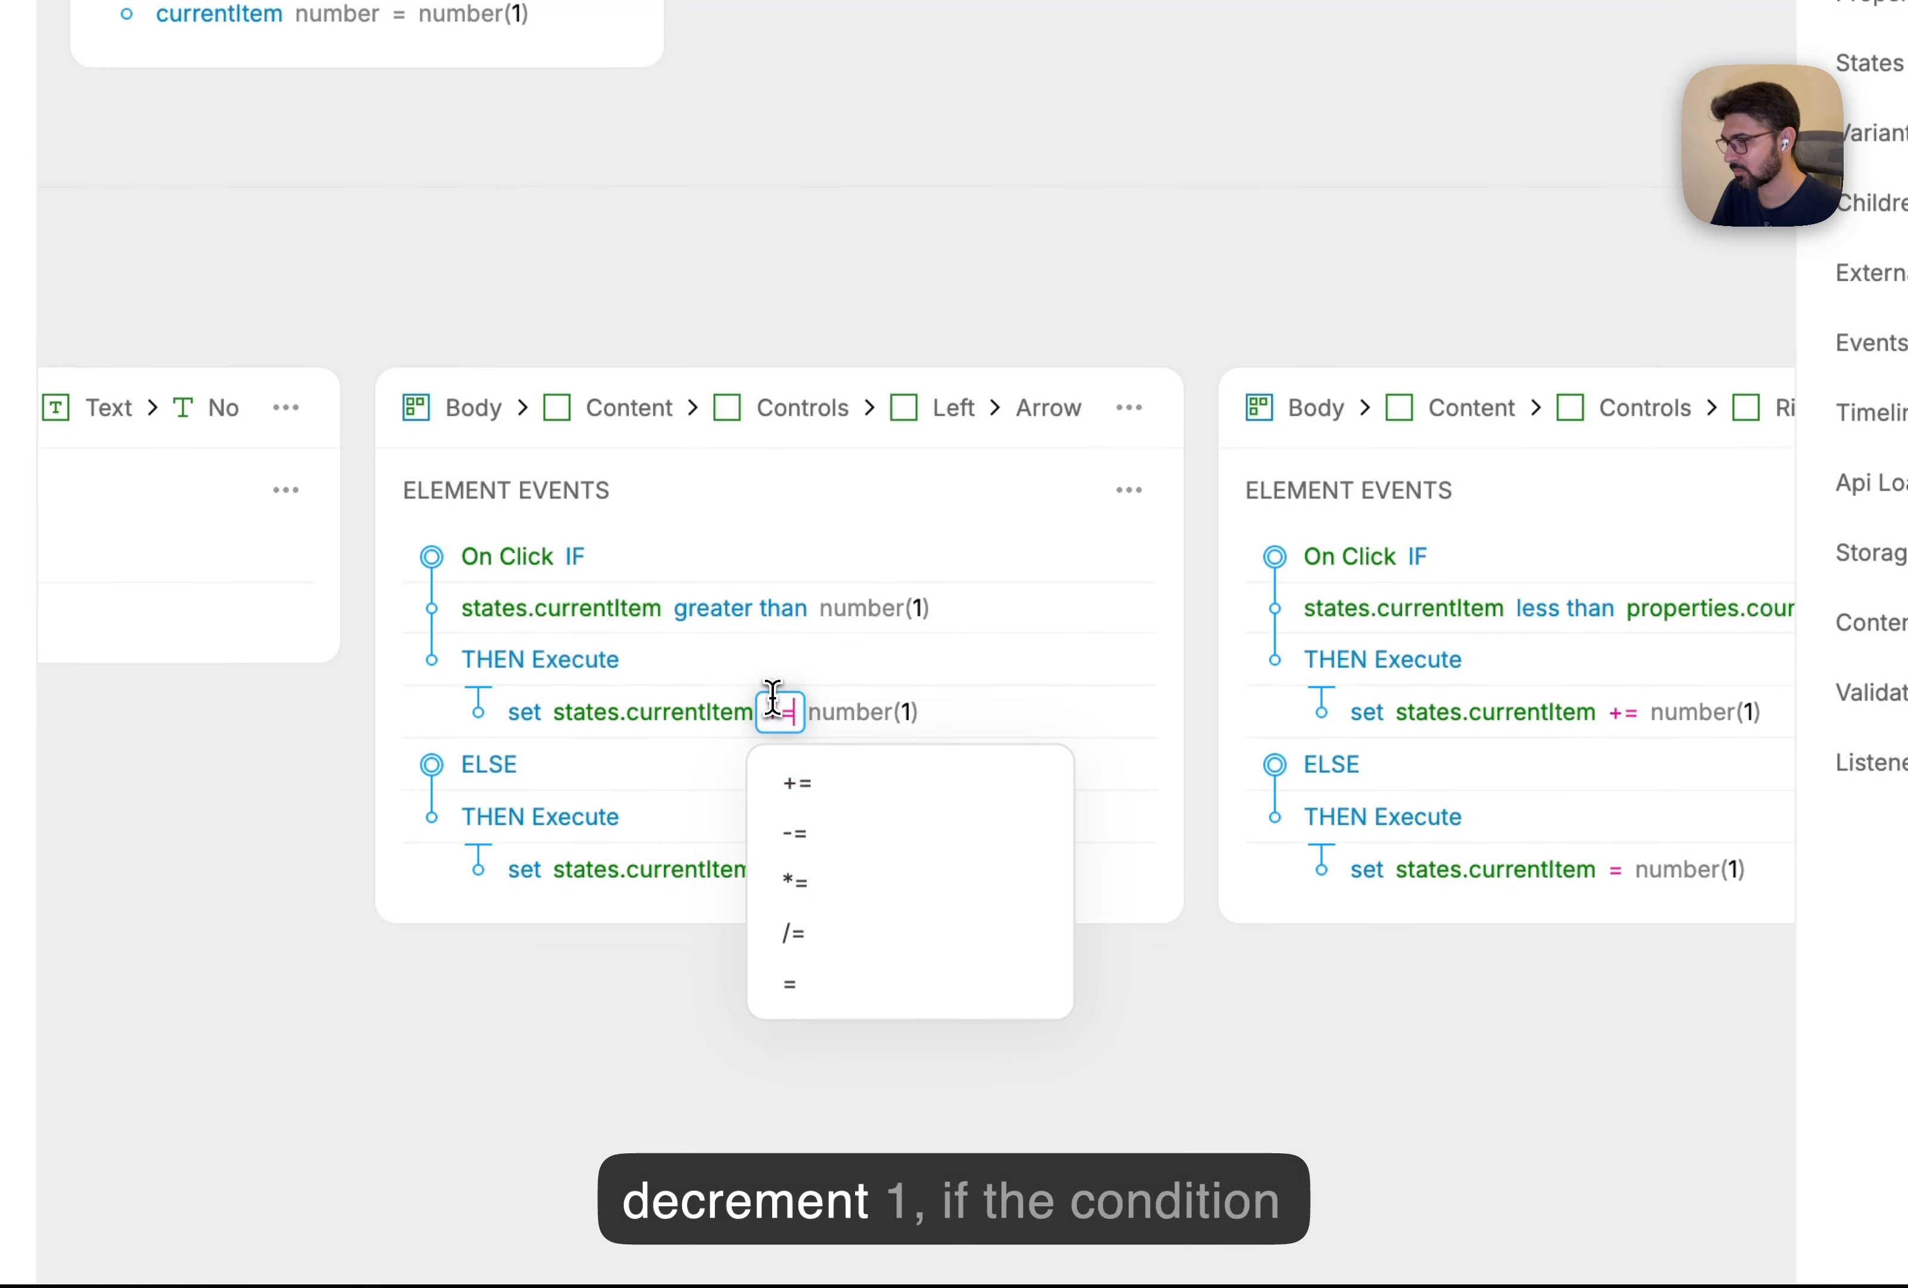
pyautogui.click(815, 846)
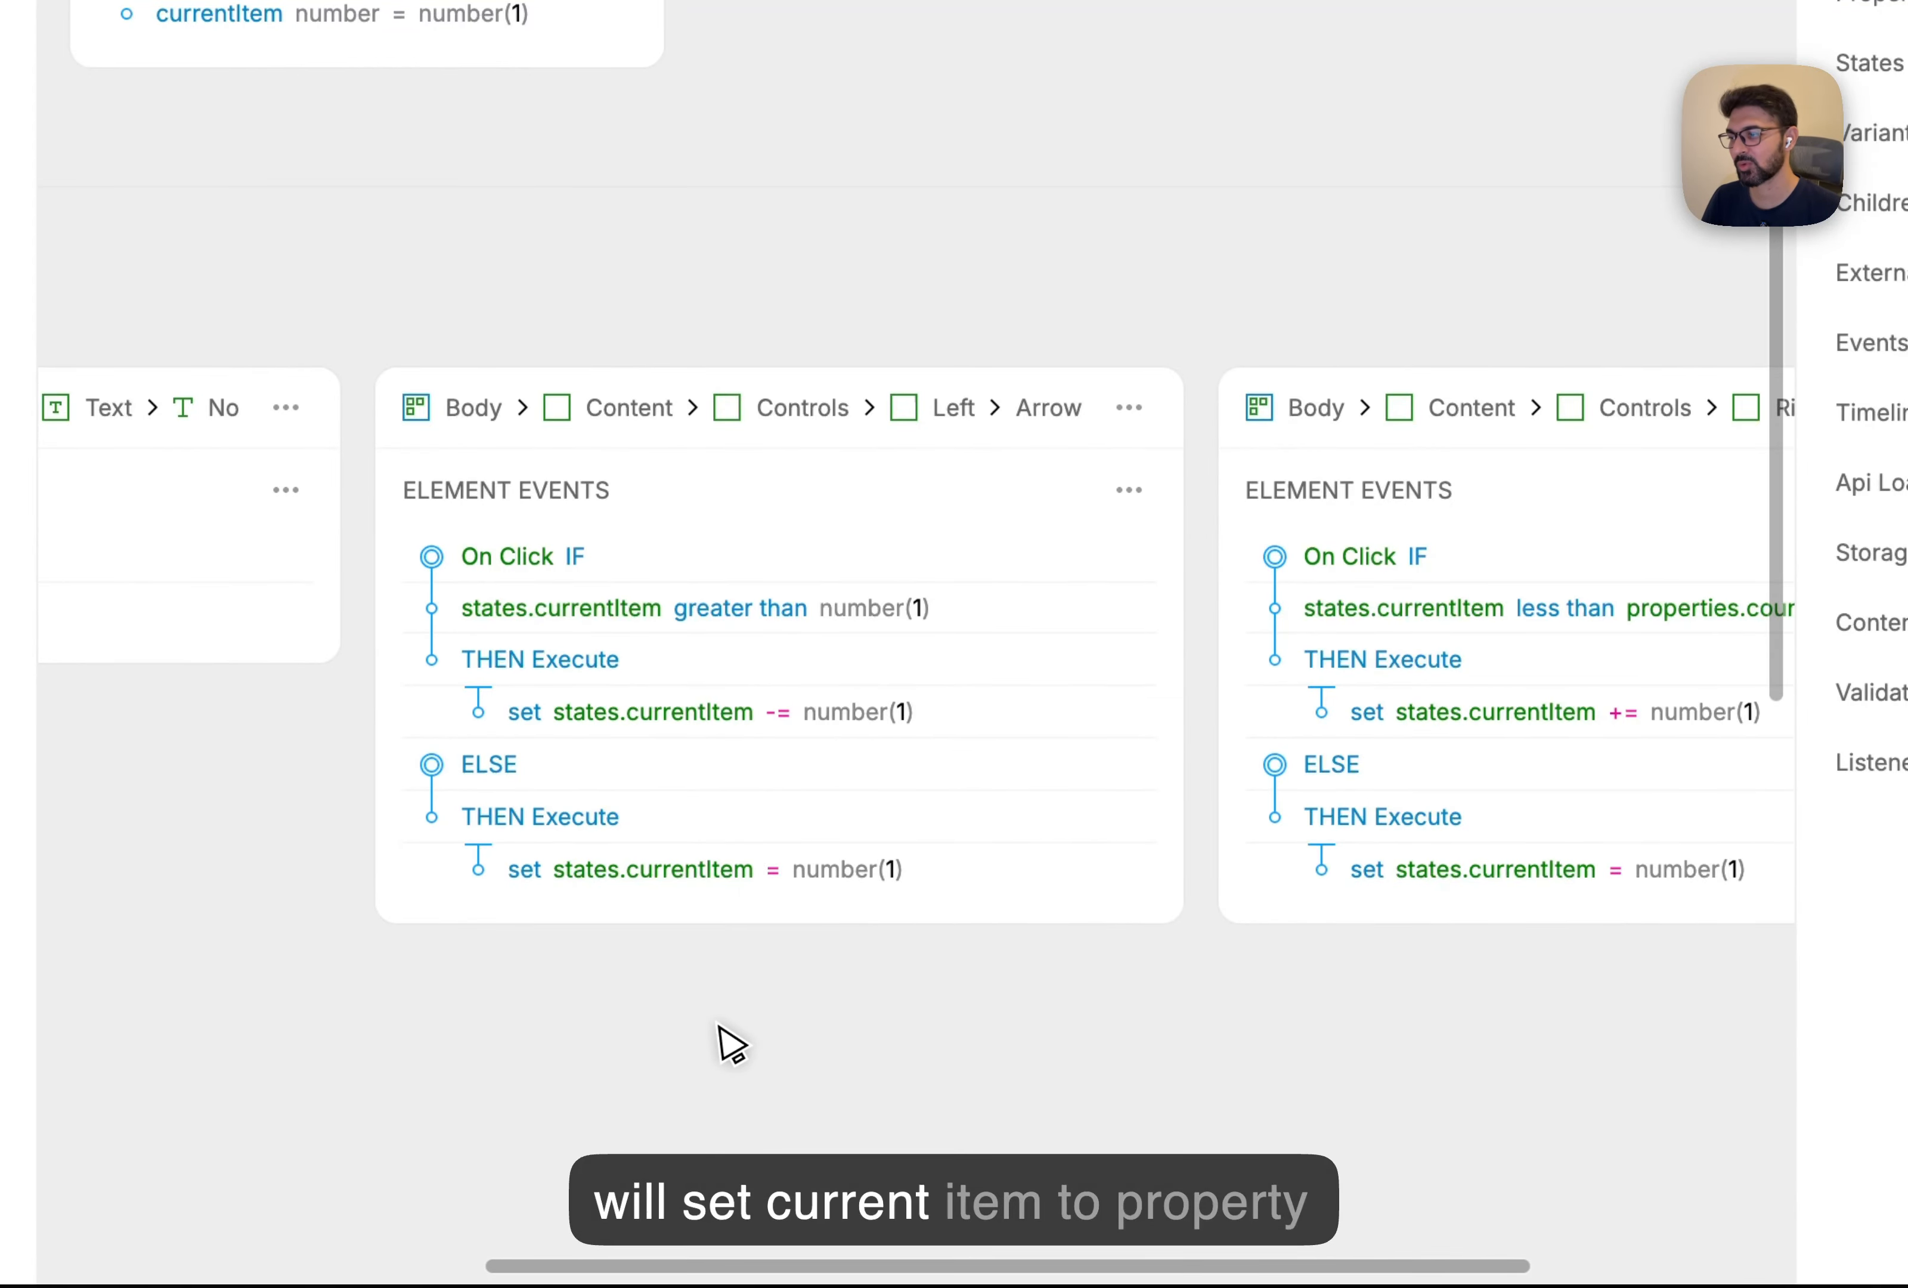
pyautogui.click(873, 869)
pyautogui.click(885, 788)
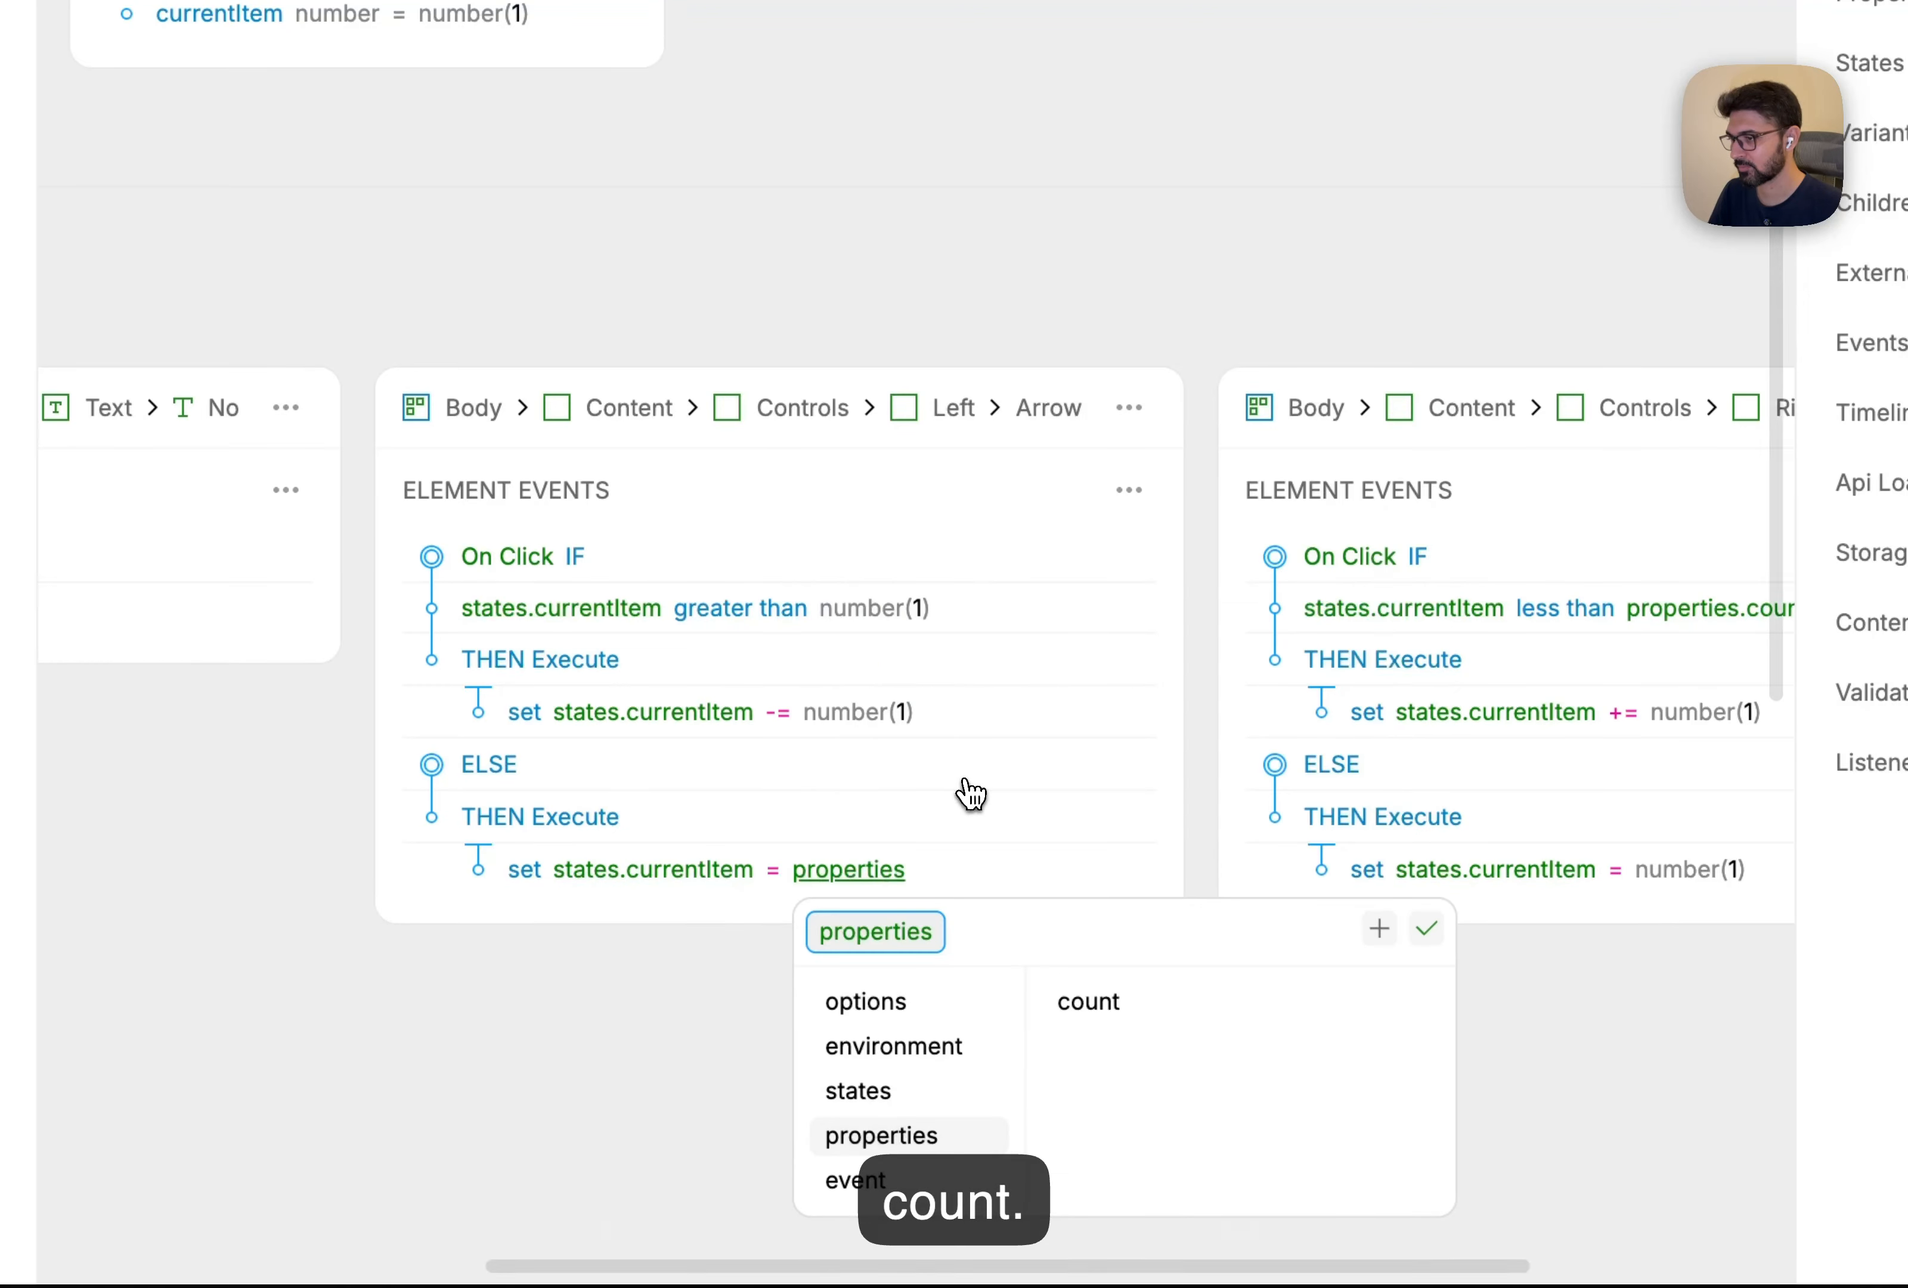
pyautogui.click(1141, 1002)
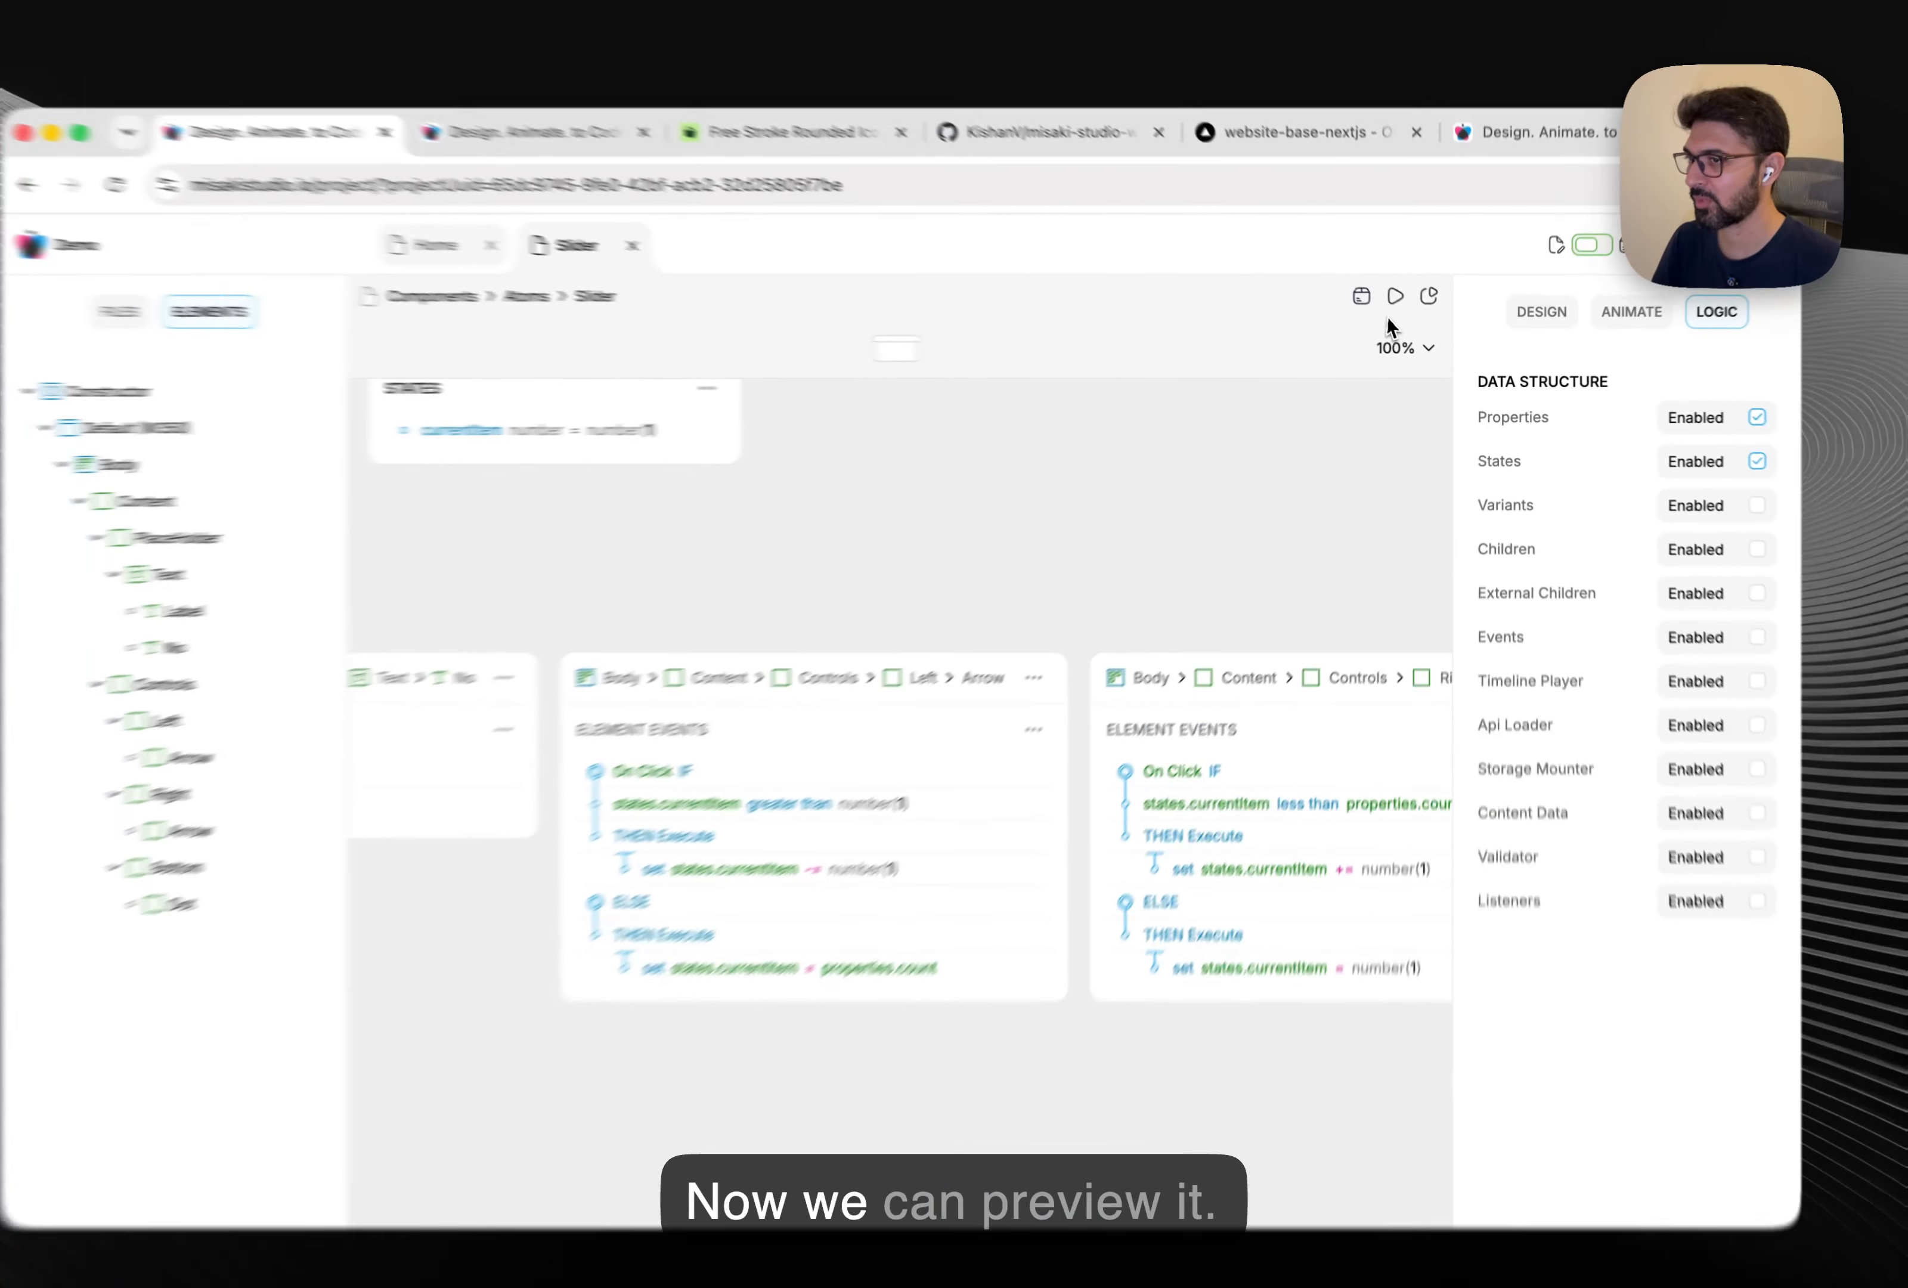
# Preview the slider and step back with the left arrow to confirm it wraps to the last slide.
pyautogui.click(1403, 307)
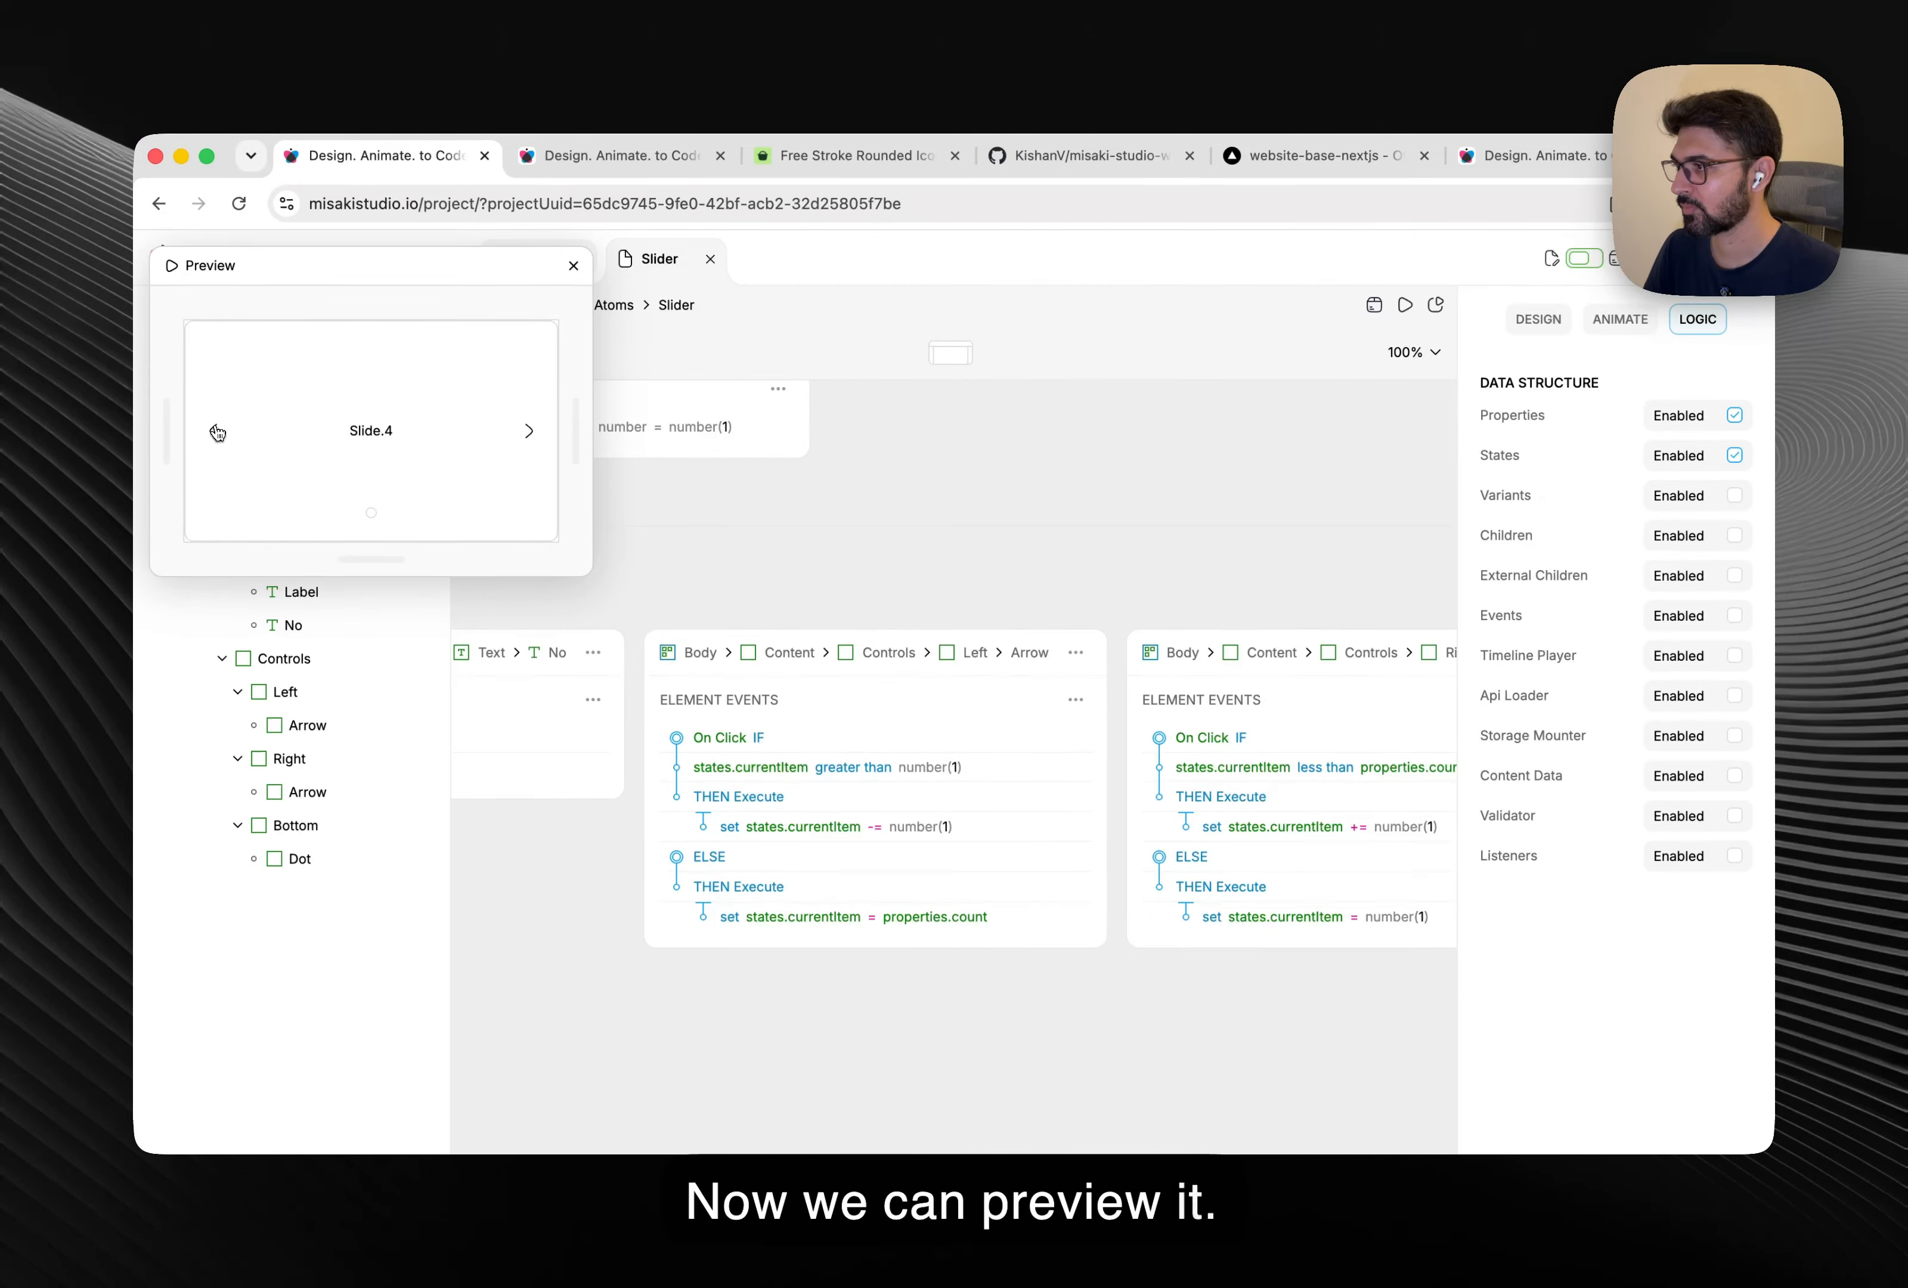
pyautogui.click(218, 433)
pyautogui.click(218, 433)
pyautogui.click(218, 433)
pyautogui.click(217, 433)
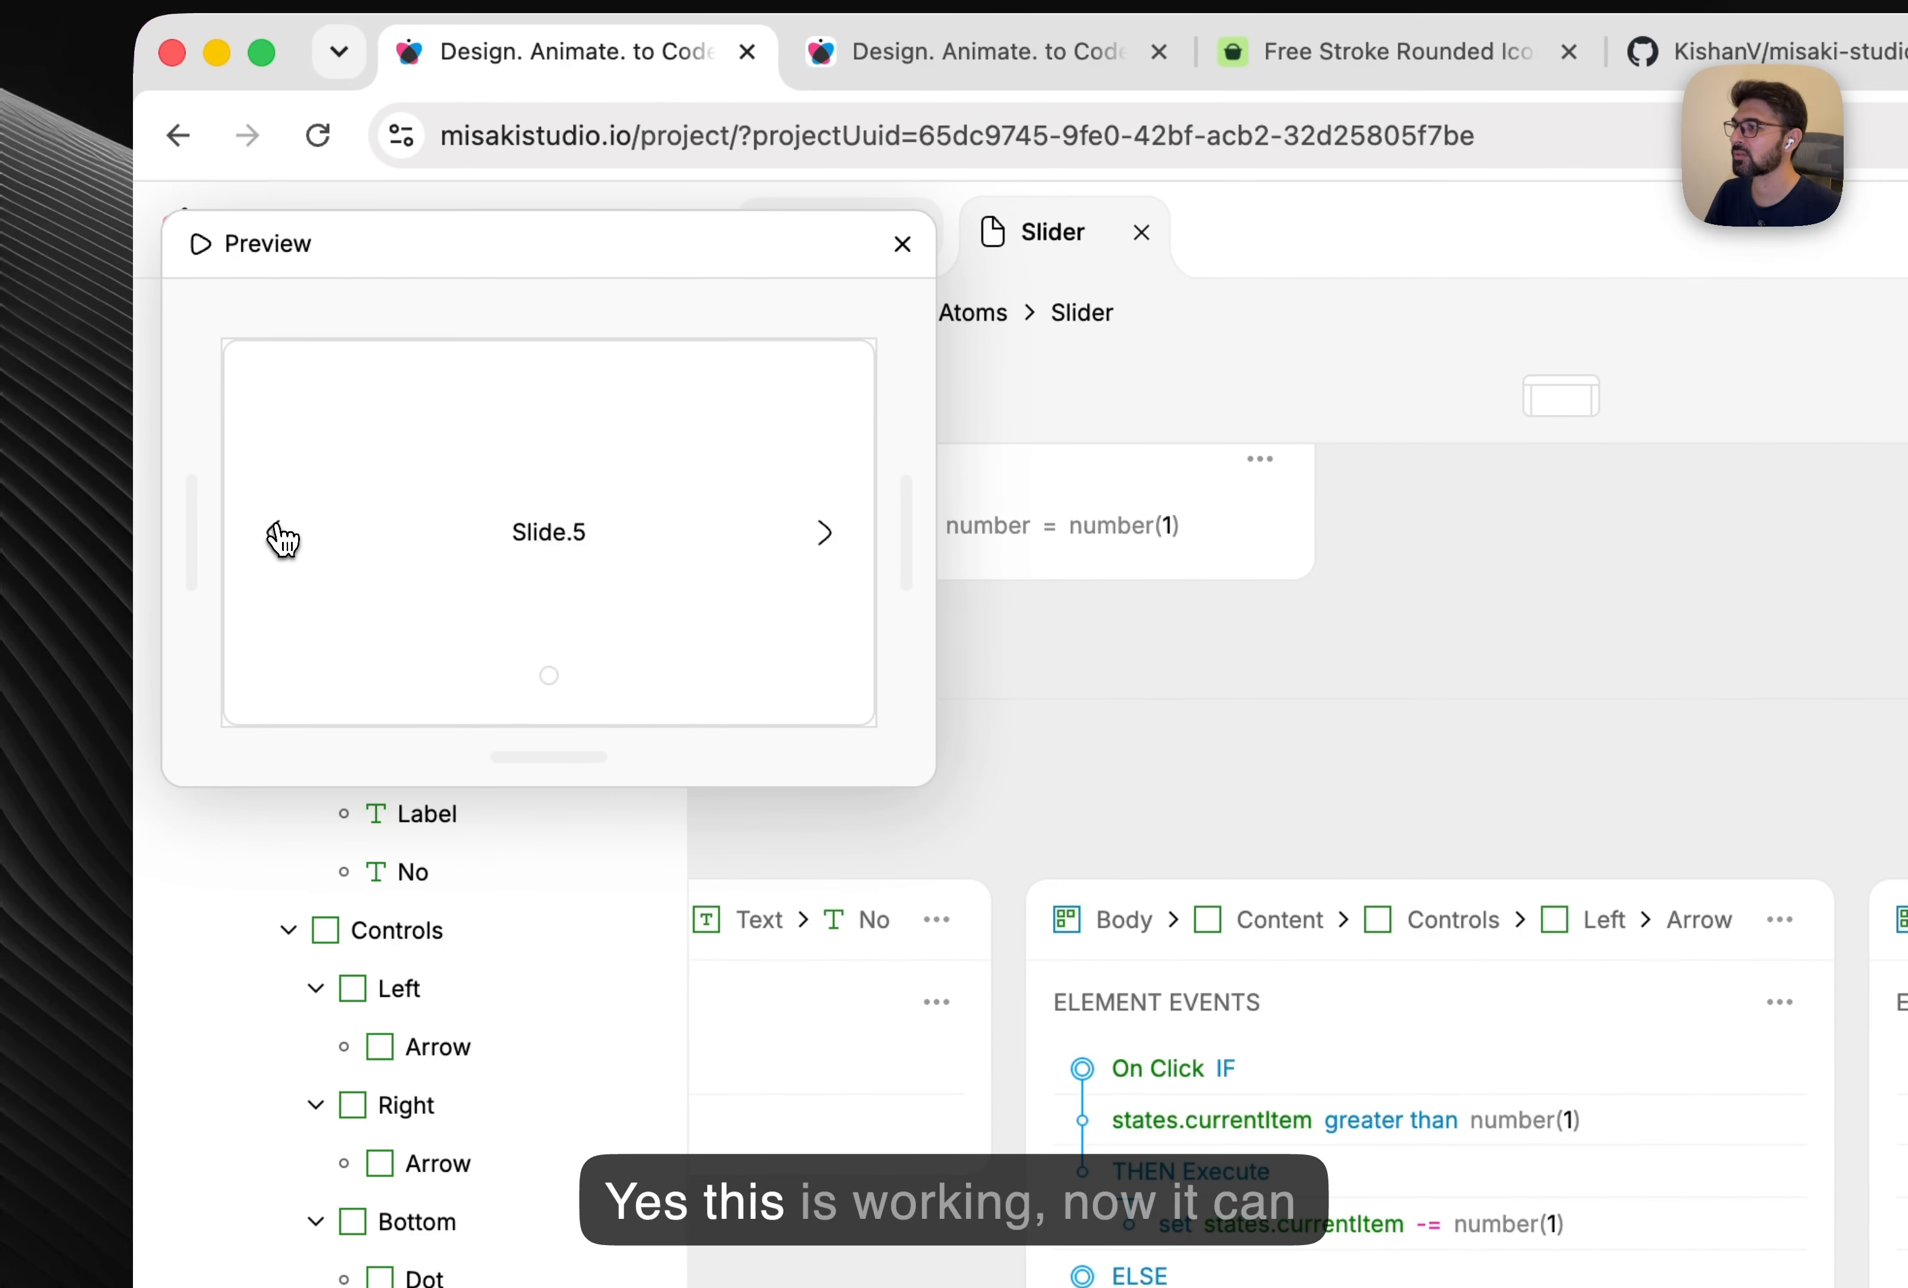
pyautogui.click(903, 245)
pyautogui.rightClick(540, 1261)
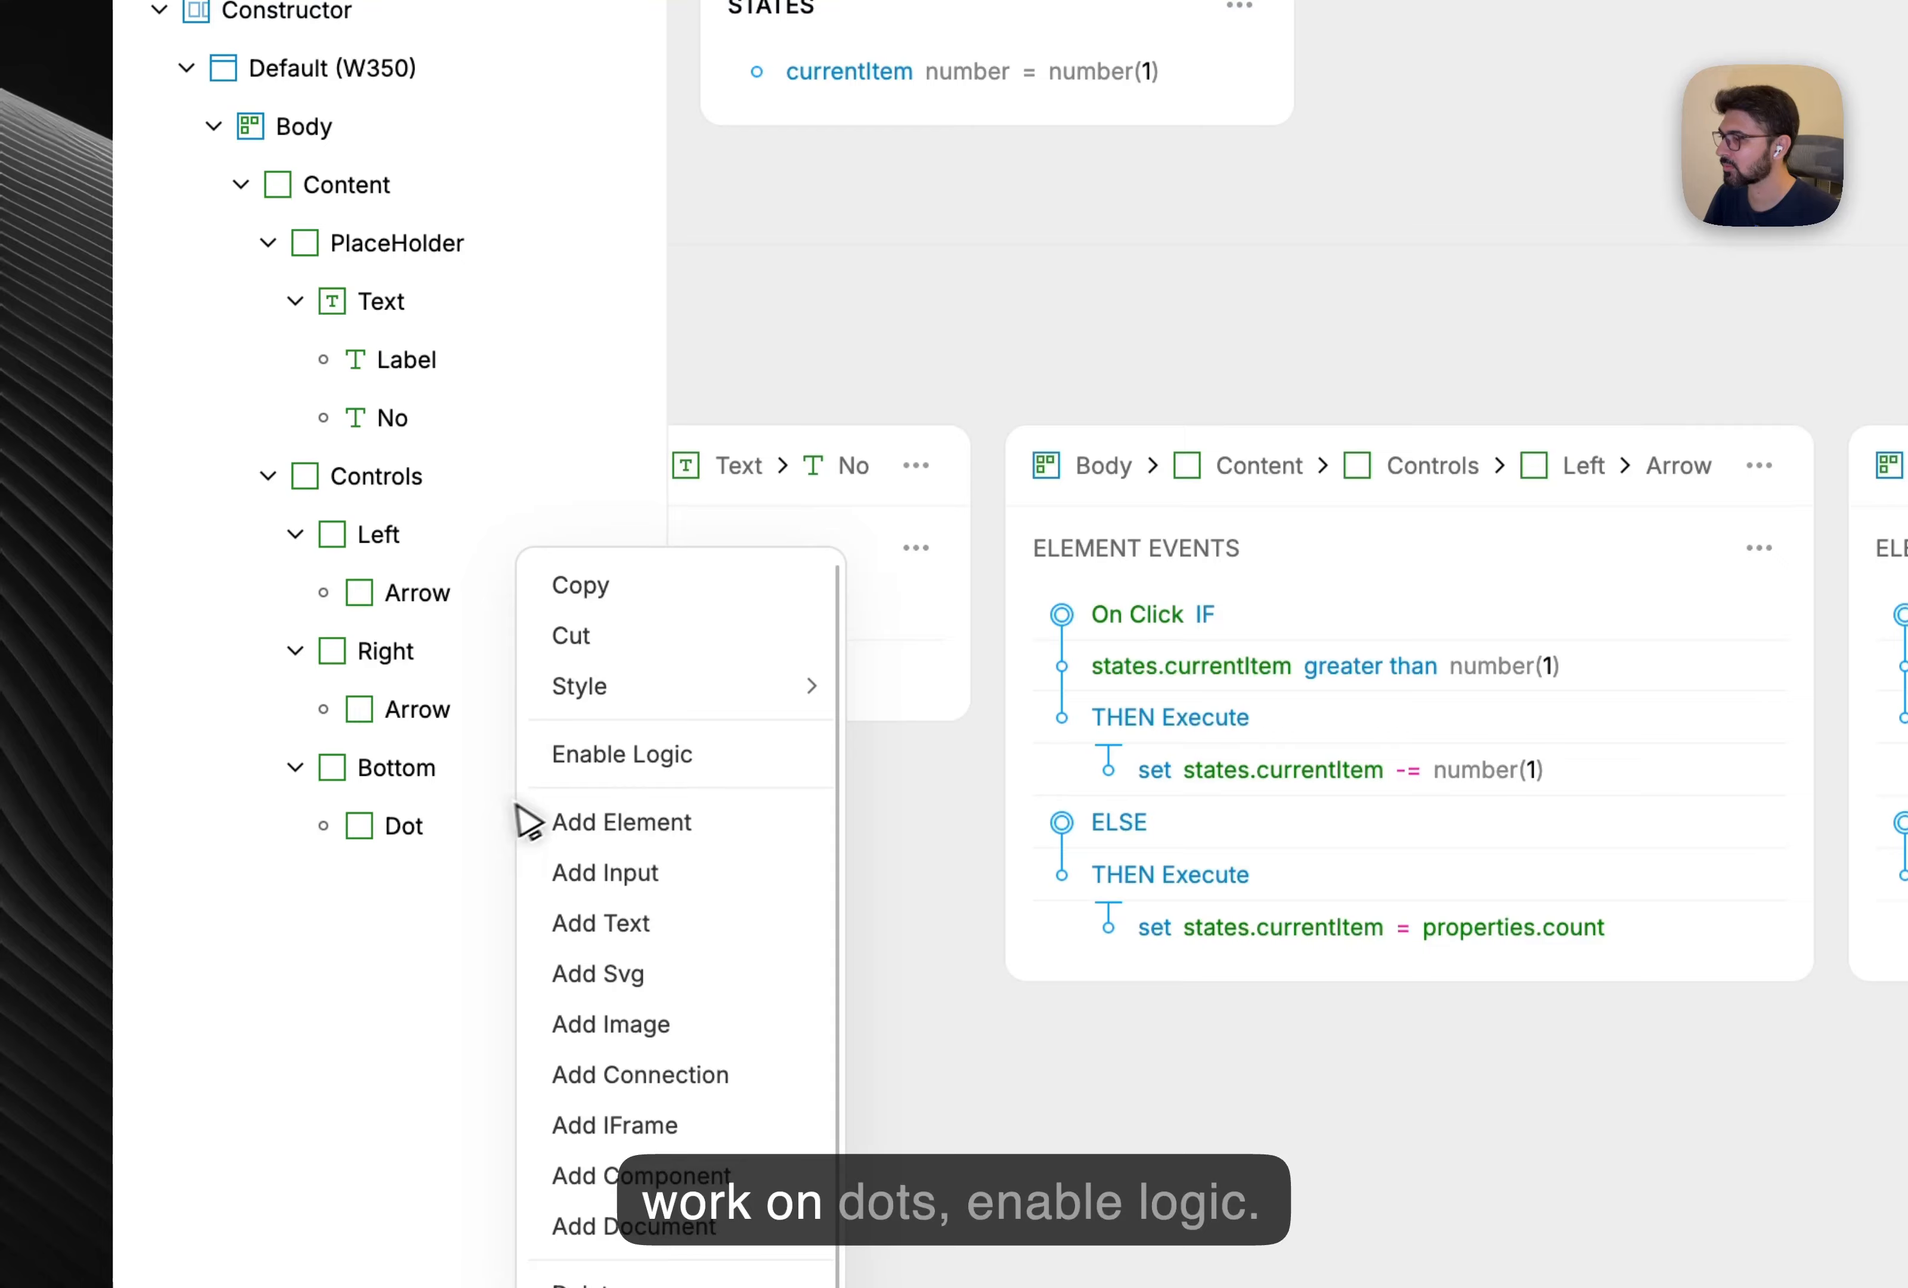
# Enable logic on the Dot and add a Repeater starting at number 1.
pyautogui.click(711, 779)
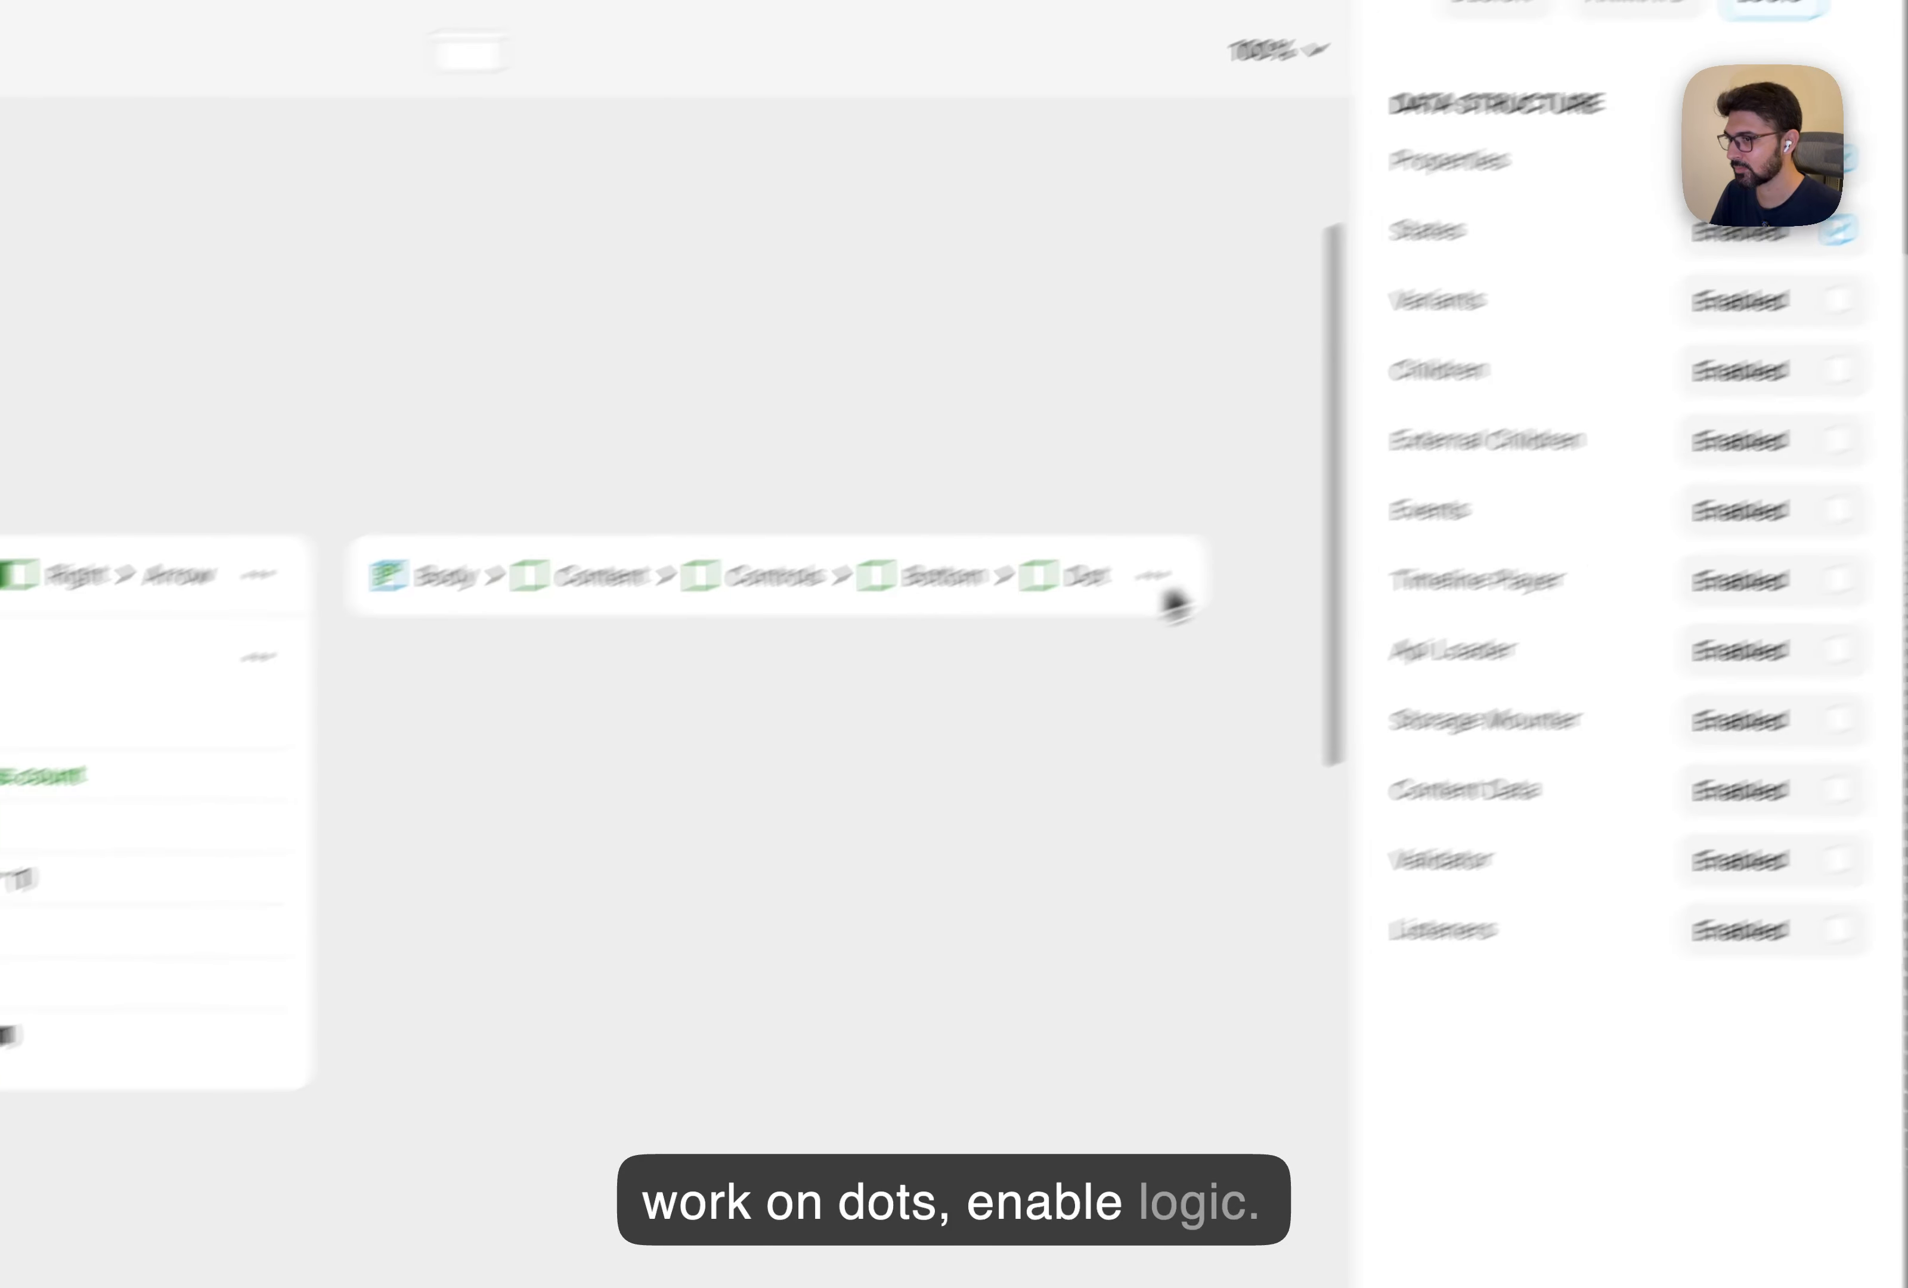
pyautogui.click(1159, 568)
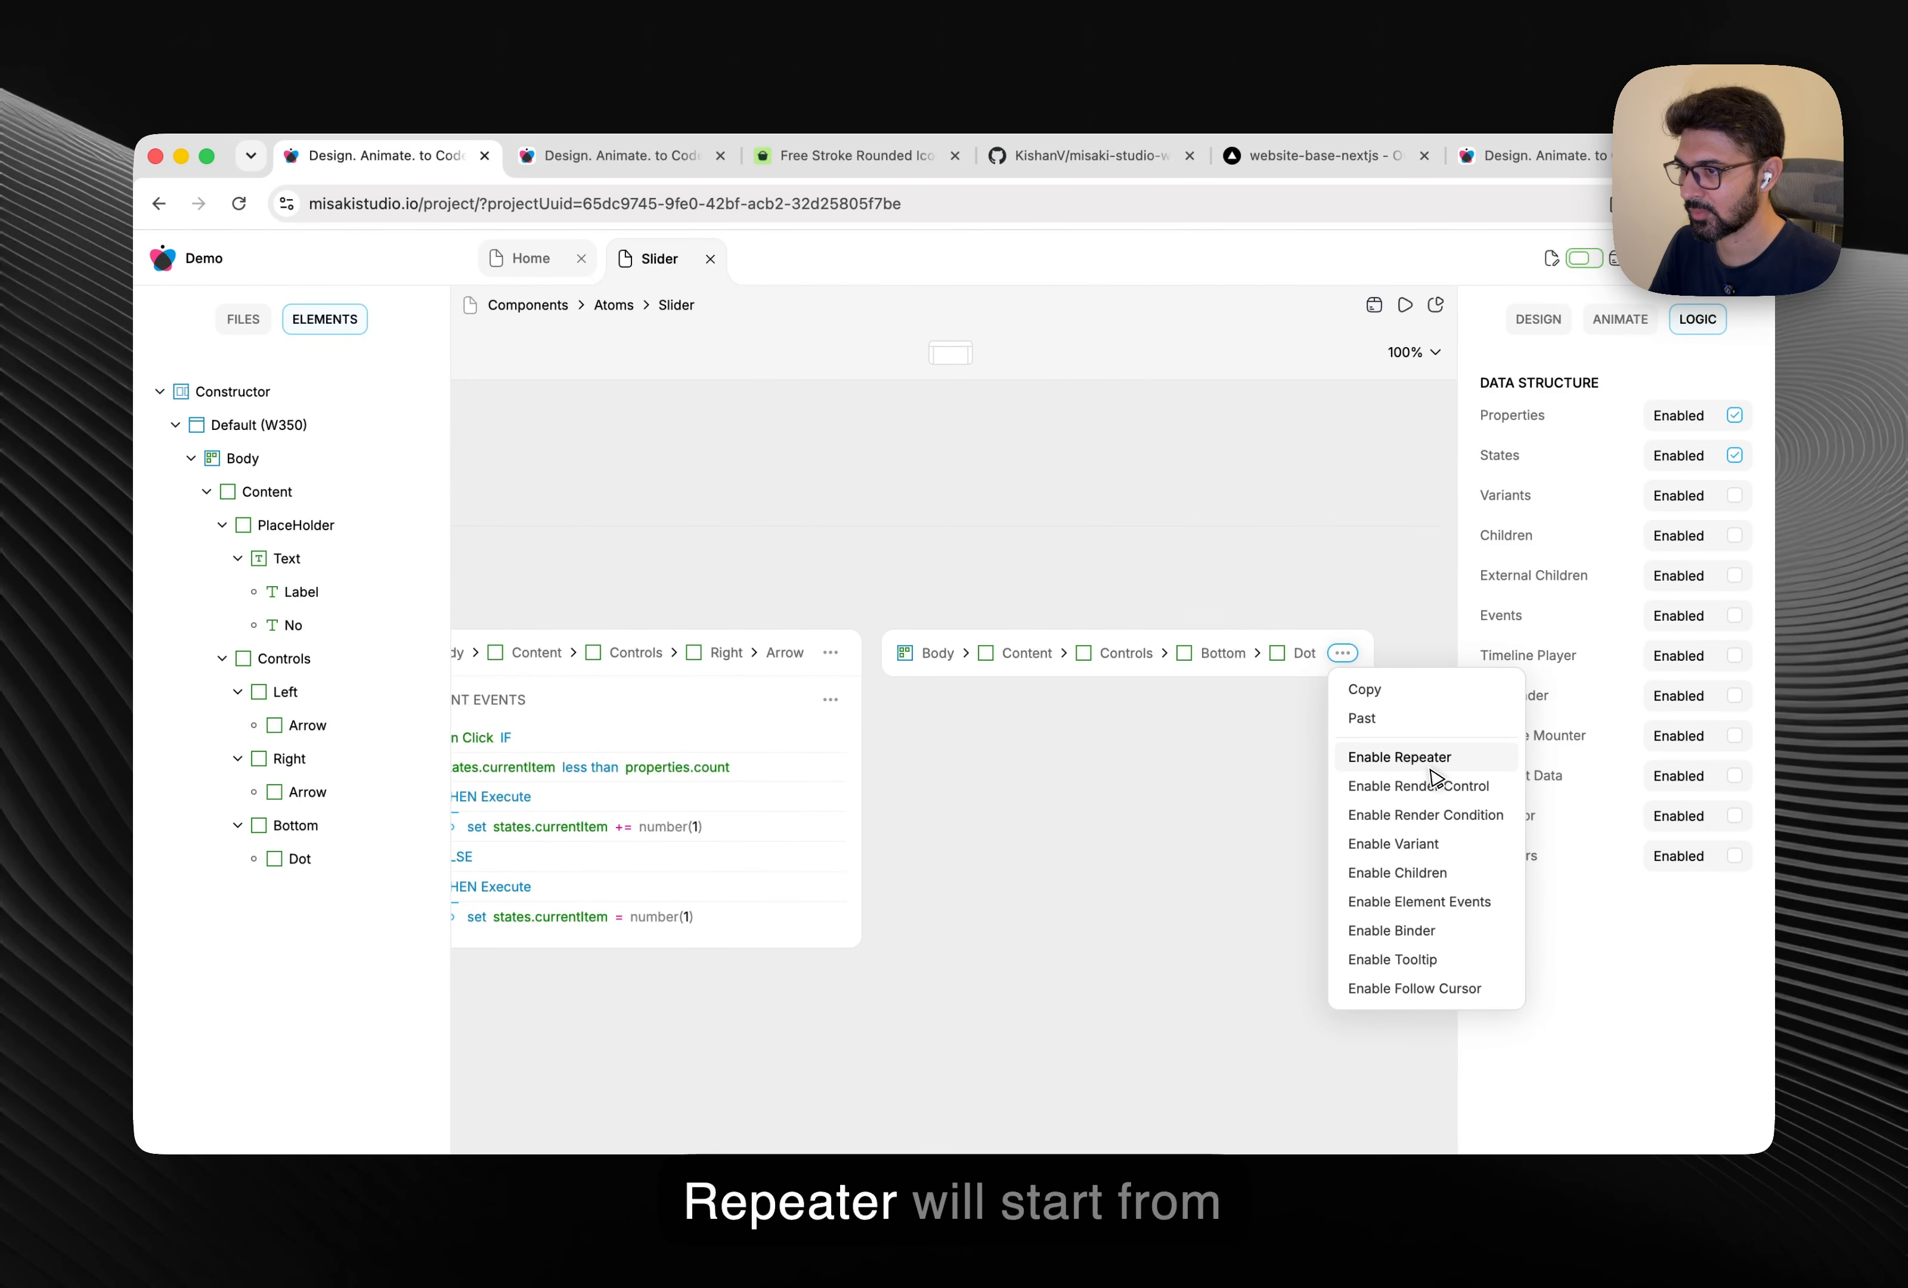
pyautogui.click(1429, 759)
pyautogui.click(1033, 769)
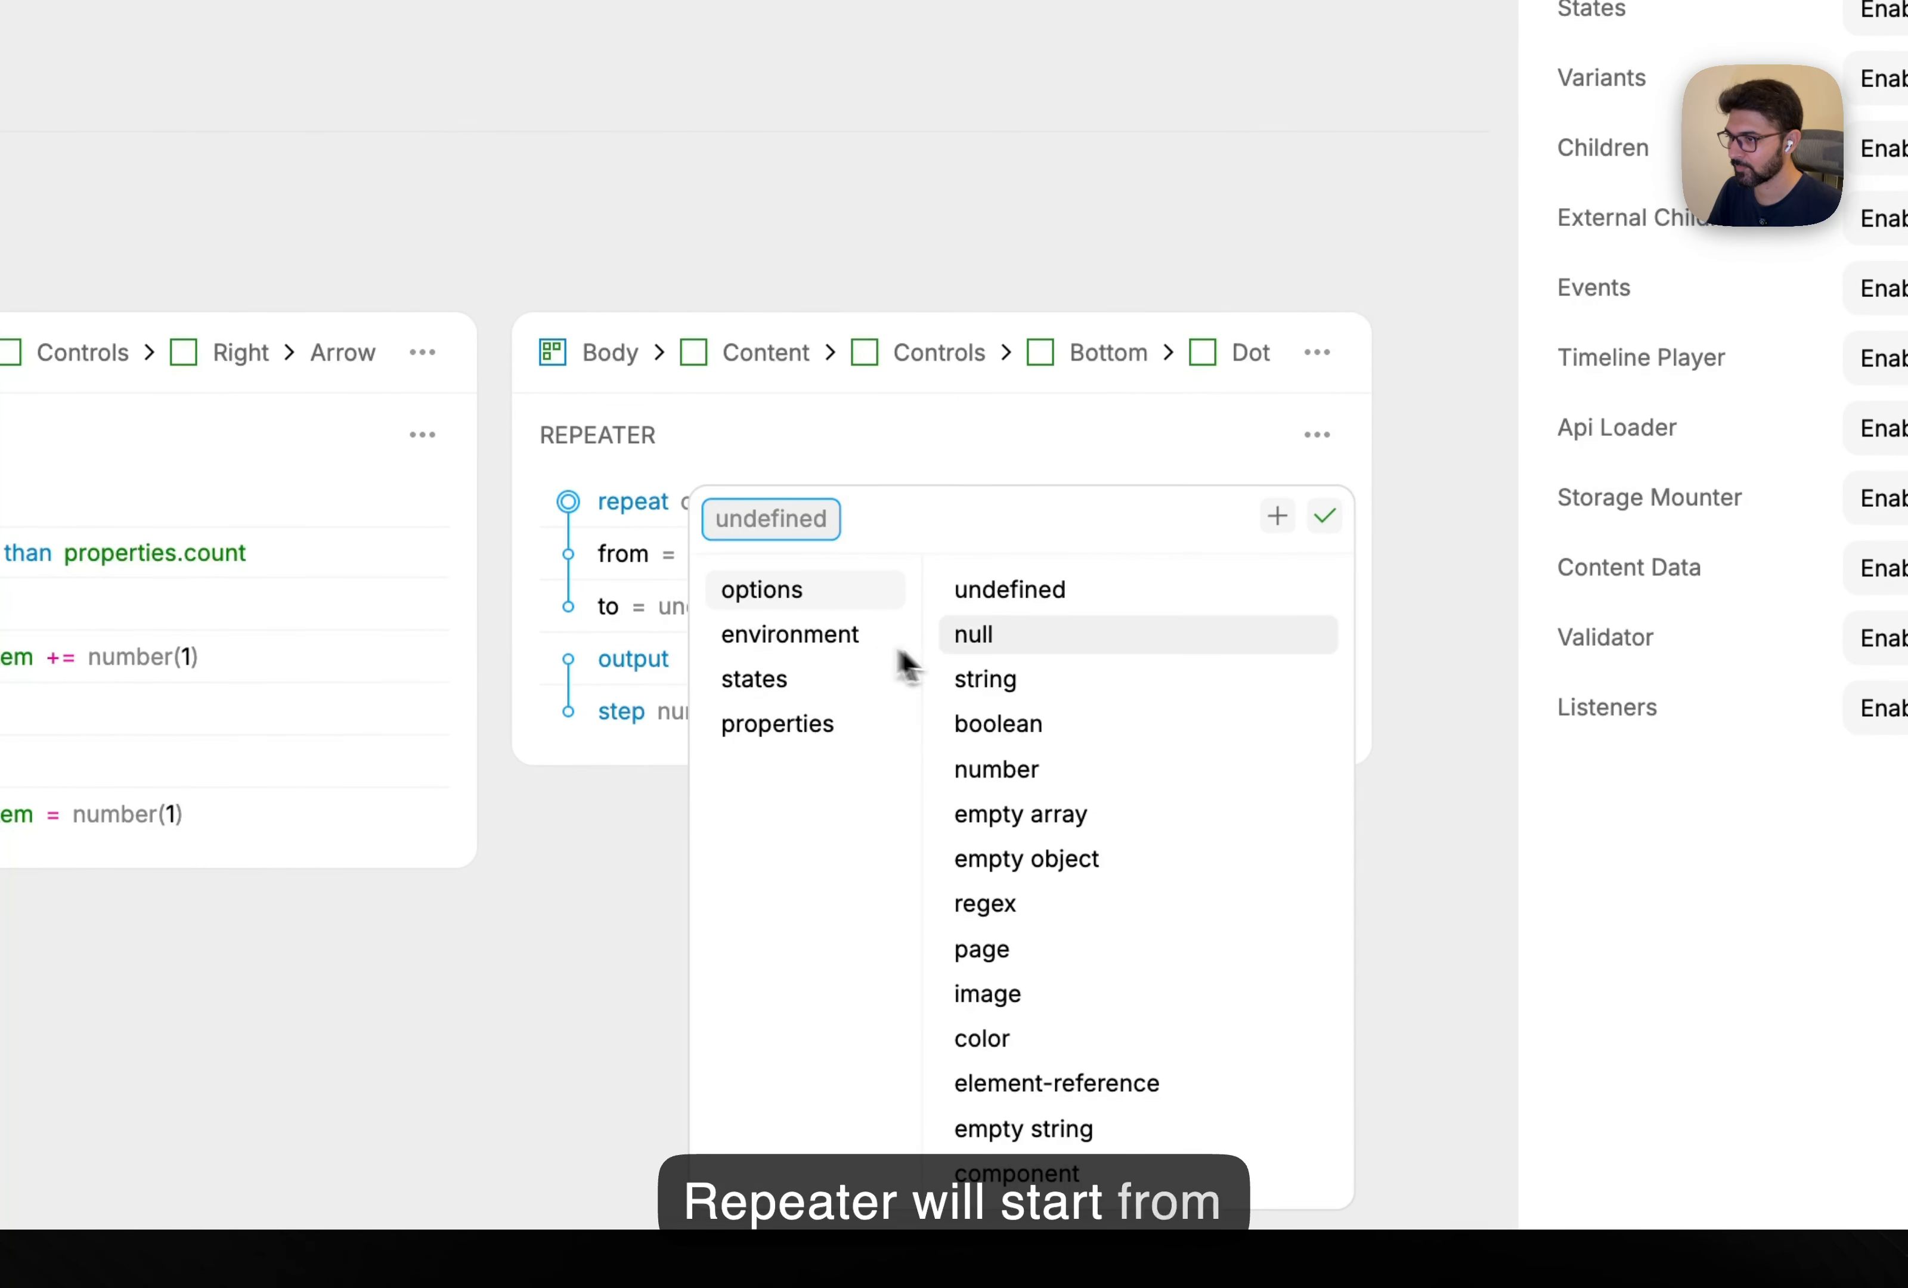
pyautogui.click(1017, 773)
pyautogui.click(790, 555)
pyautogui.write('1')
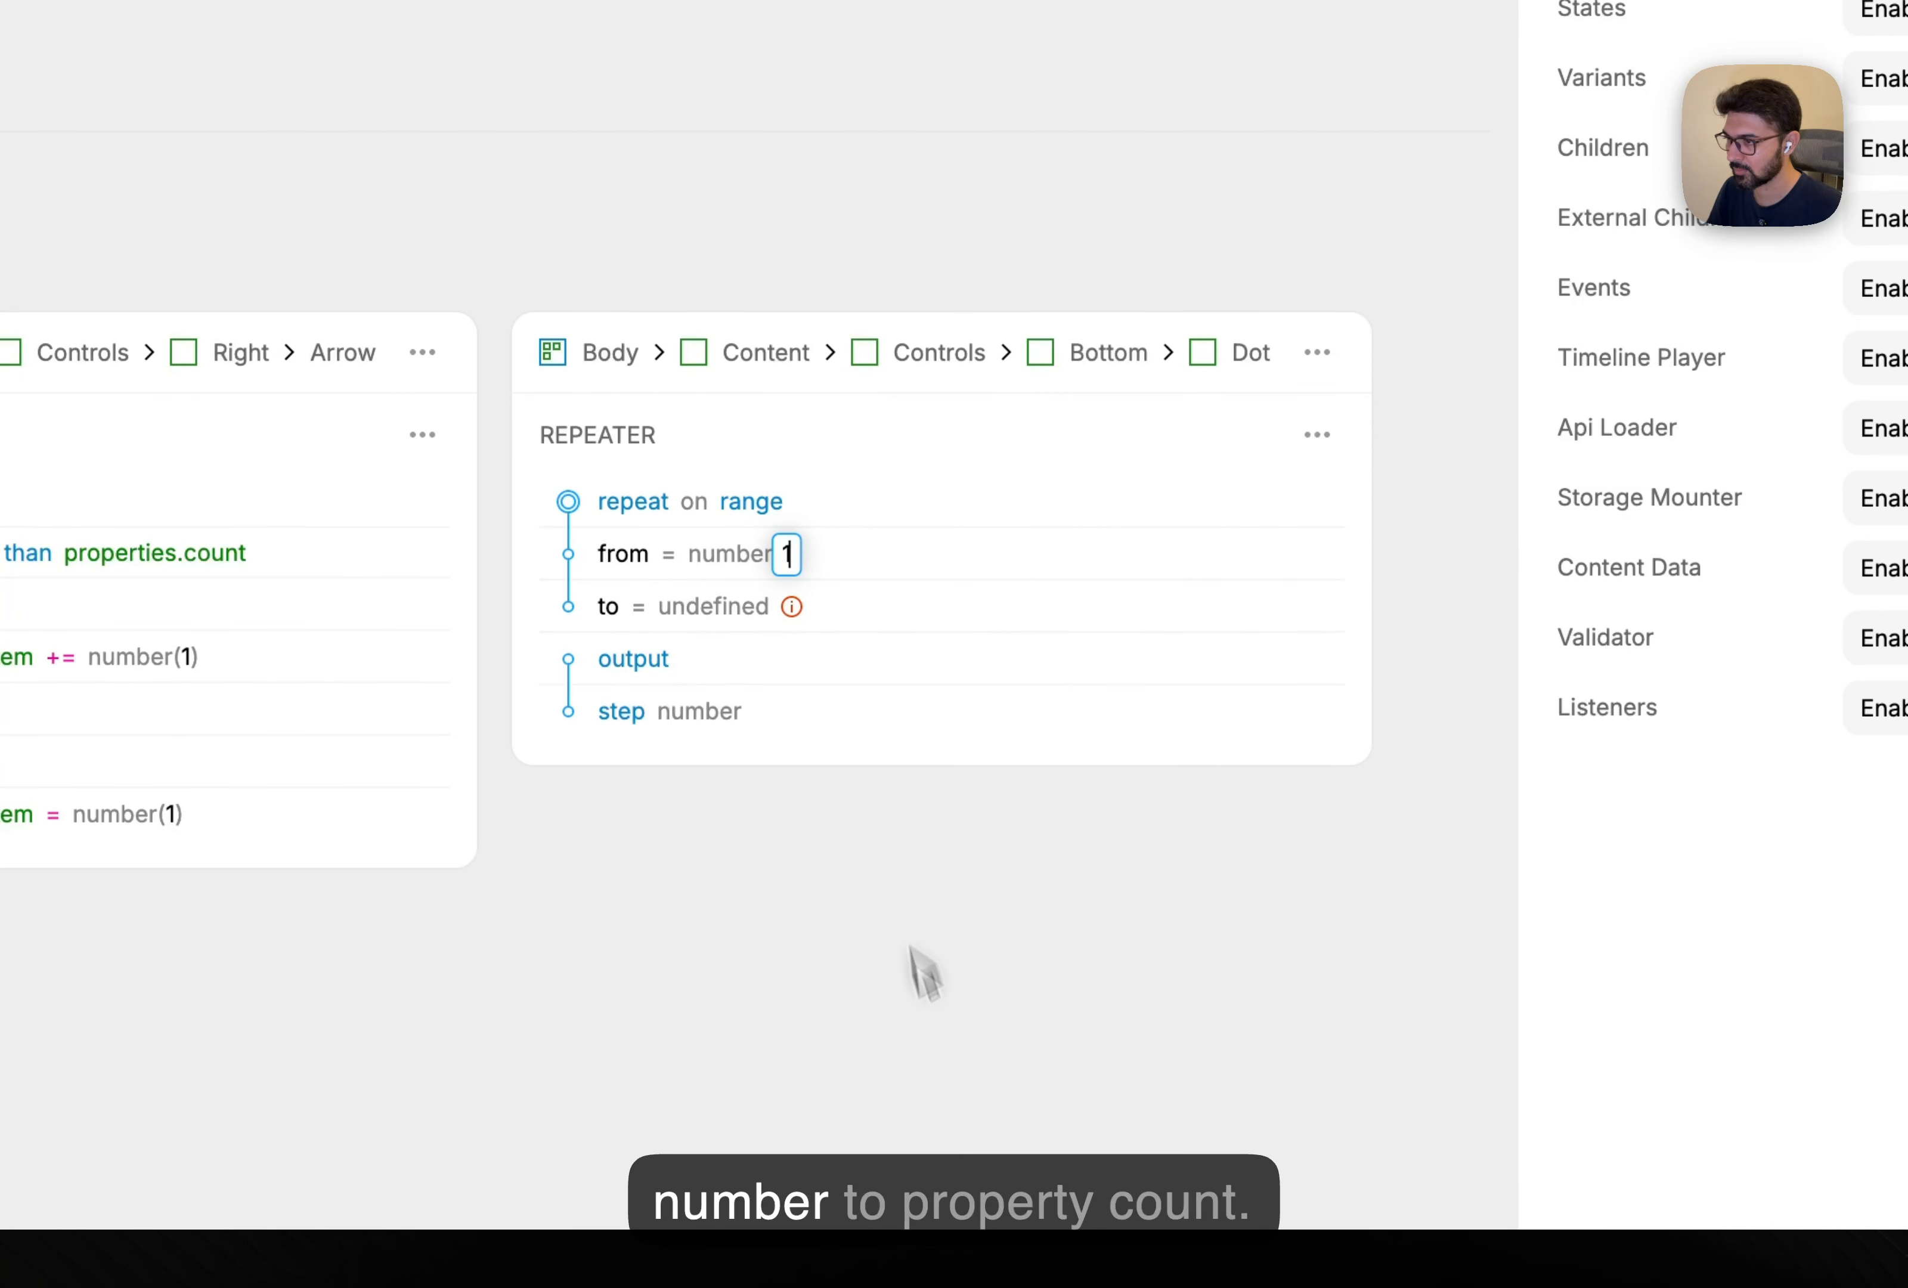
pyautogui.click(912, 957)
# Set the Dot repeater's end value to properties.count.
pyautogui.click(713, 607)
pyautogui.click(780, 744)
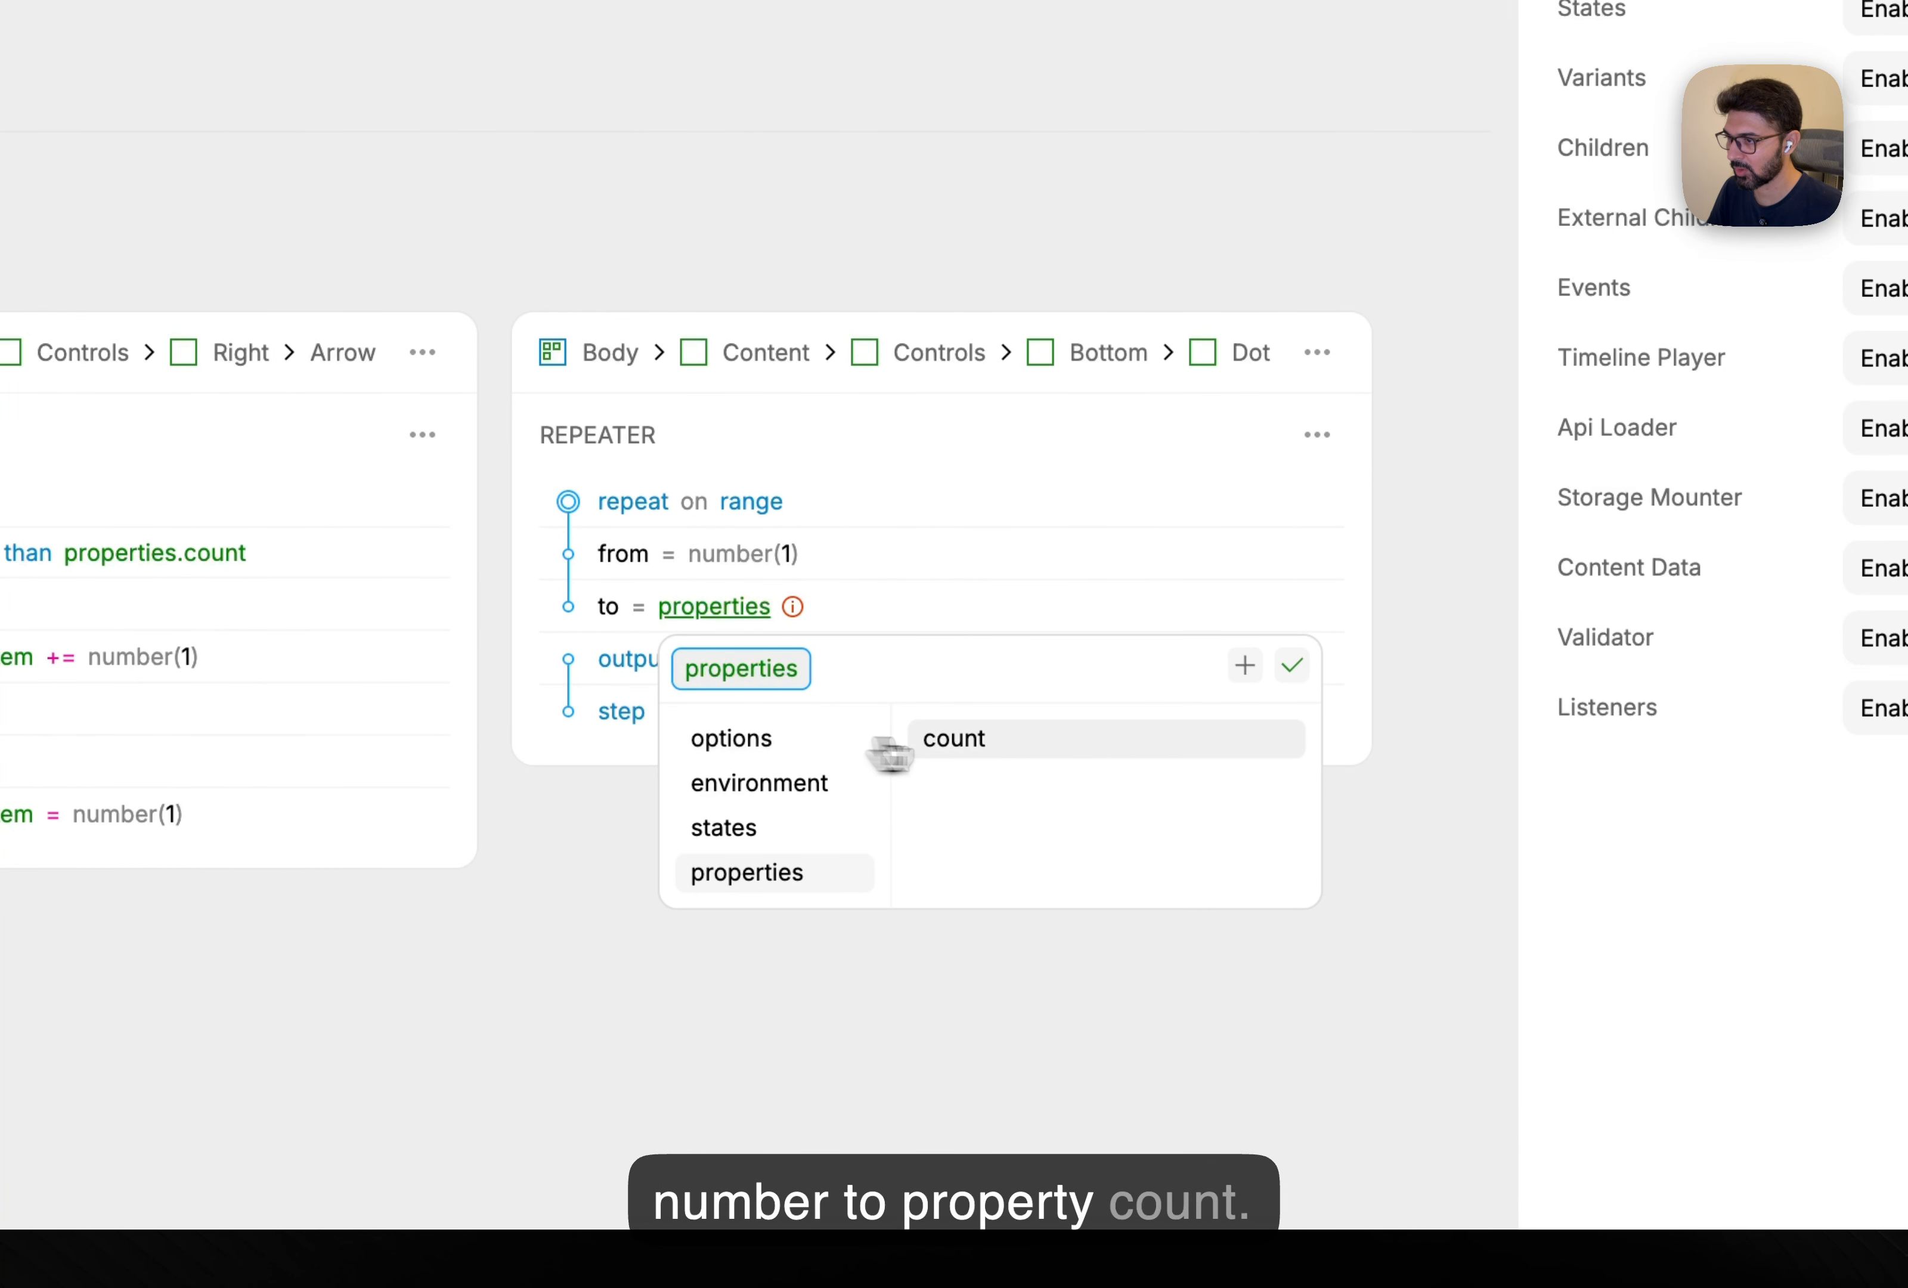
pyautogui.click(952, 737)
pyautogui.click(1023, 982)
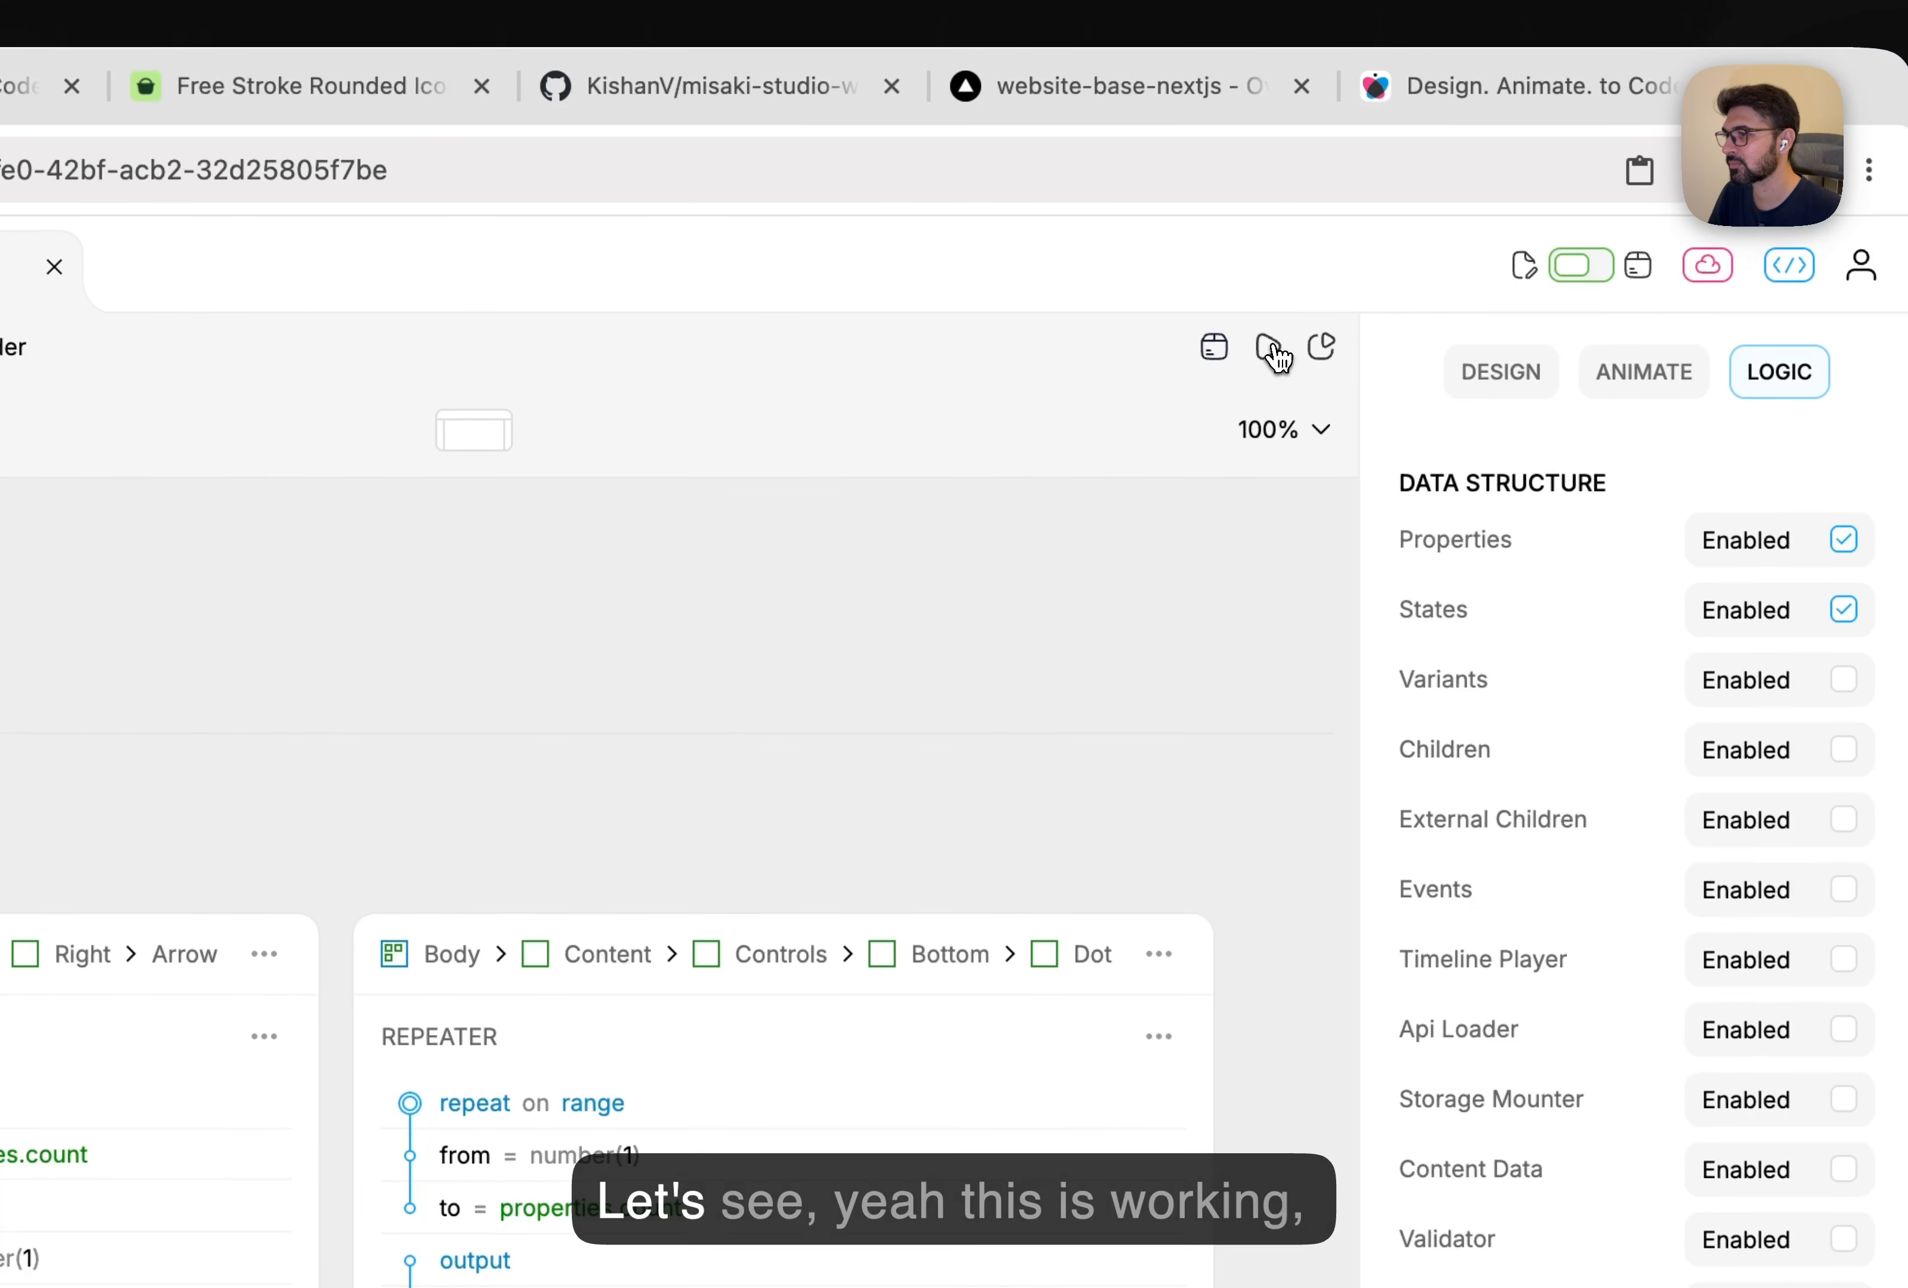
pyautogui.click(1312, 176)
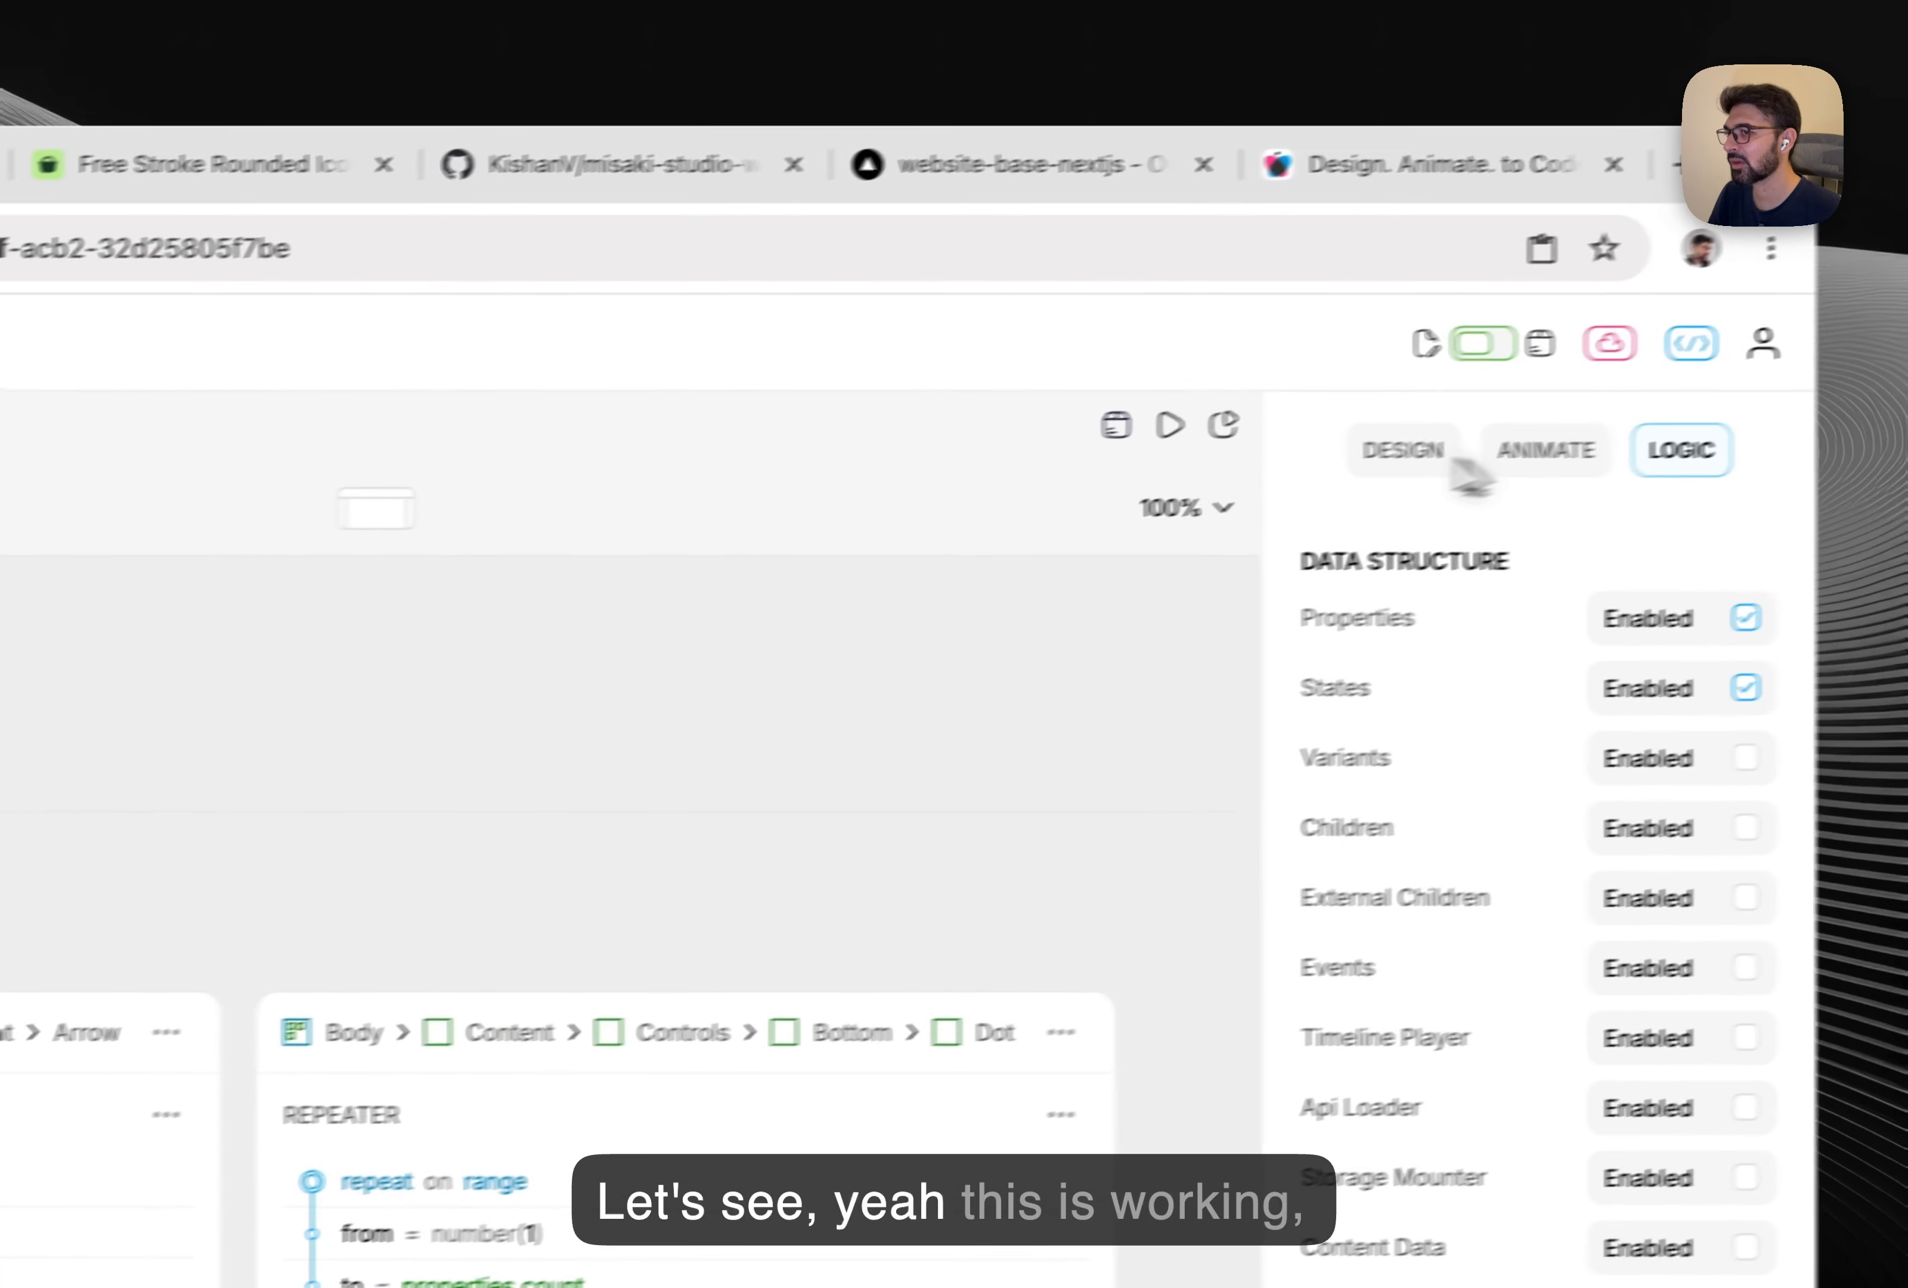
pyautogui.click(1371, 453)
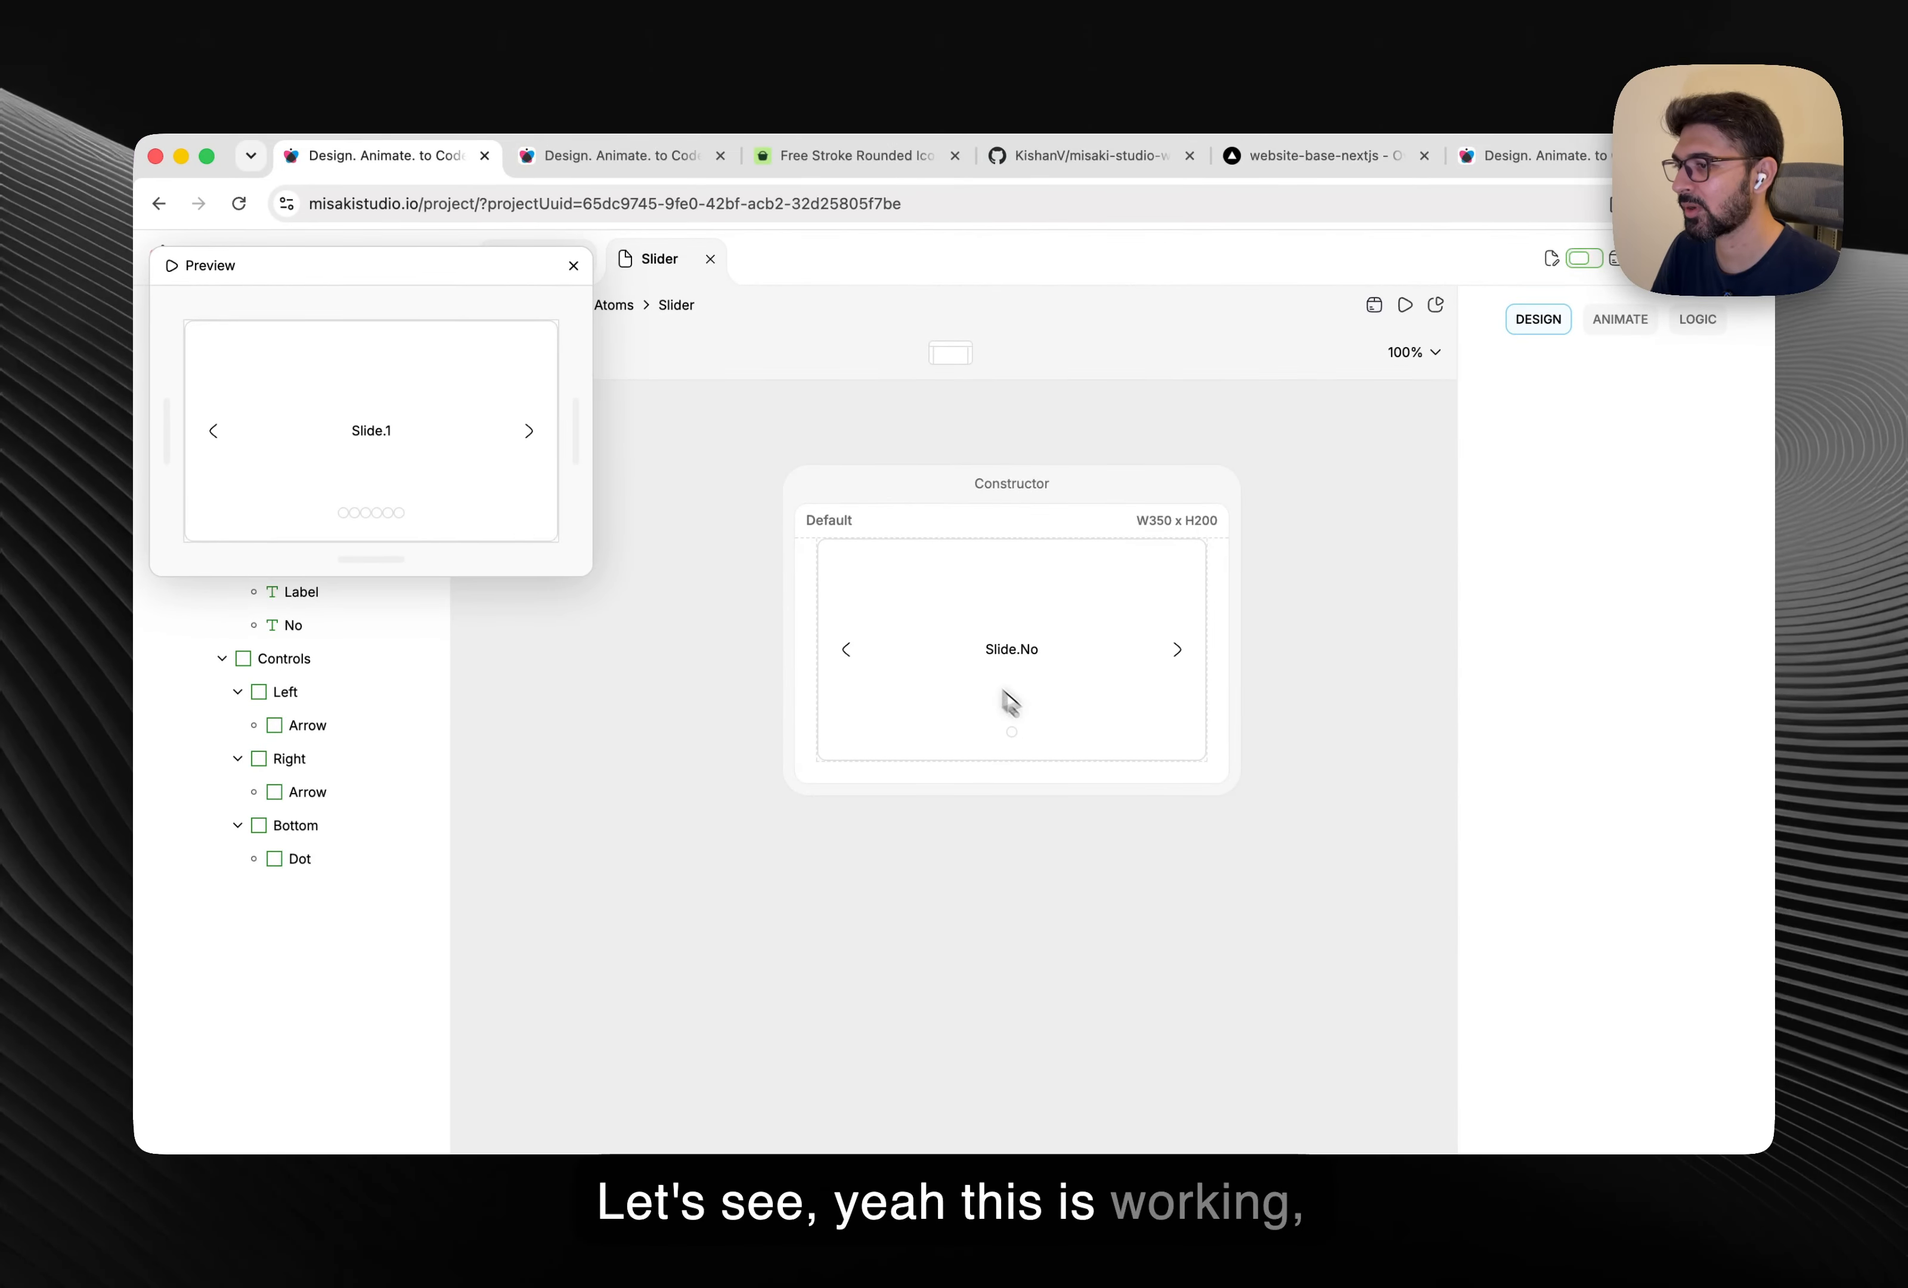
# Apply a layout gap on the Bottom frame to space the dots apart.
pyautogui.click(1028, 730)
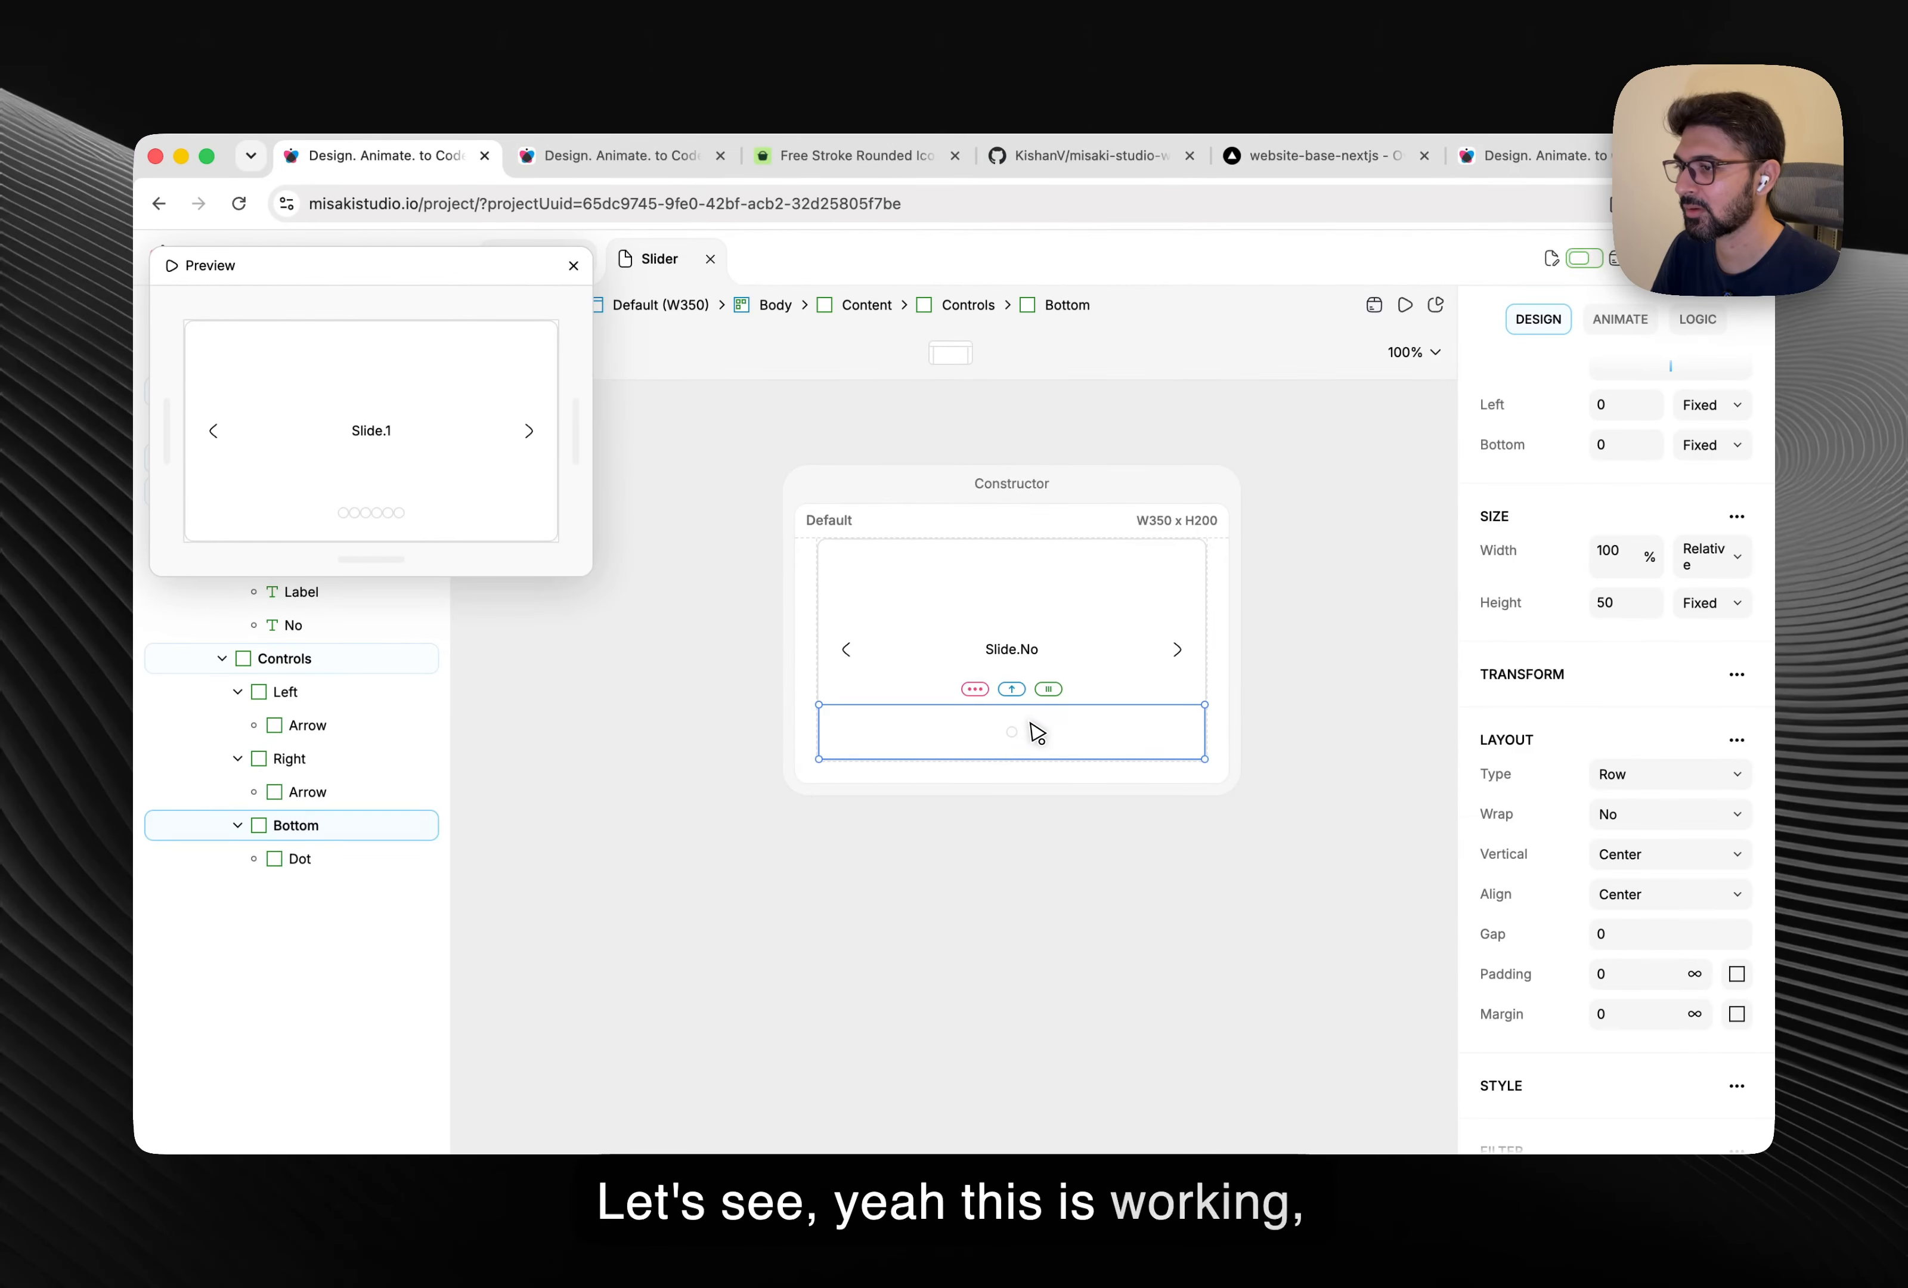
pyautogui.scroll(-3, 1618, 788)
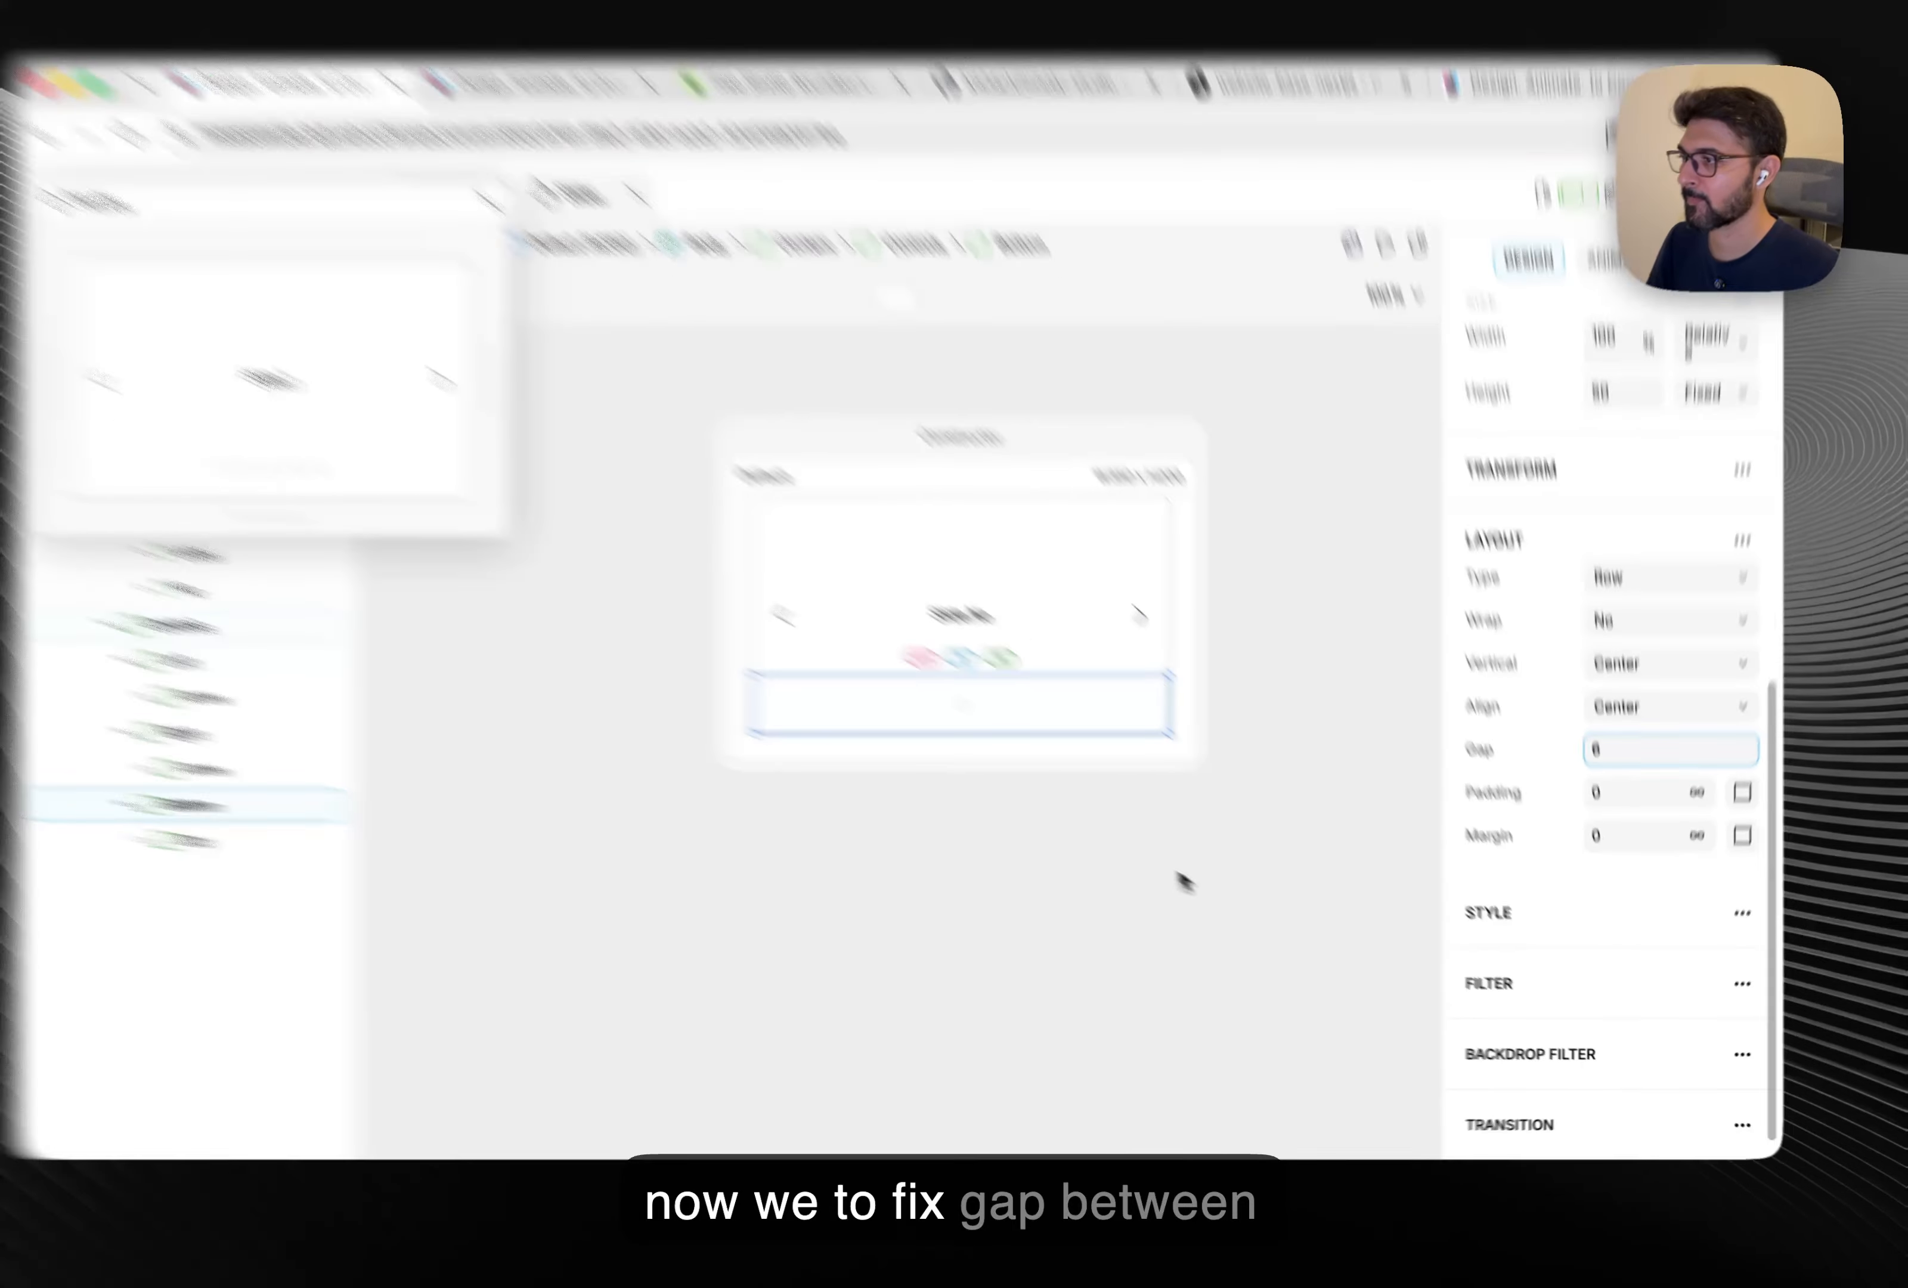
pyautogui.click(1064, 927)
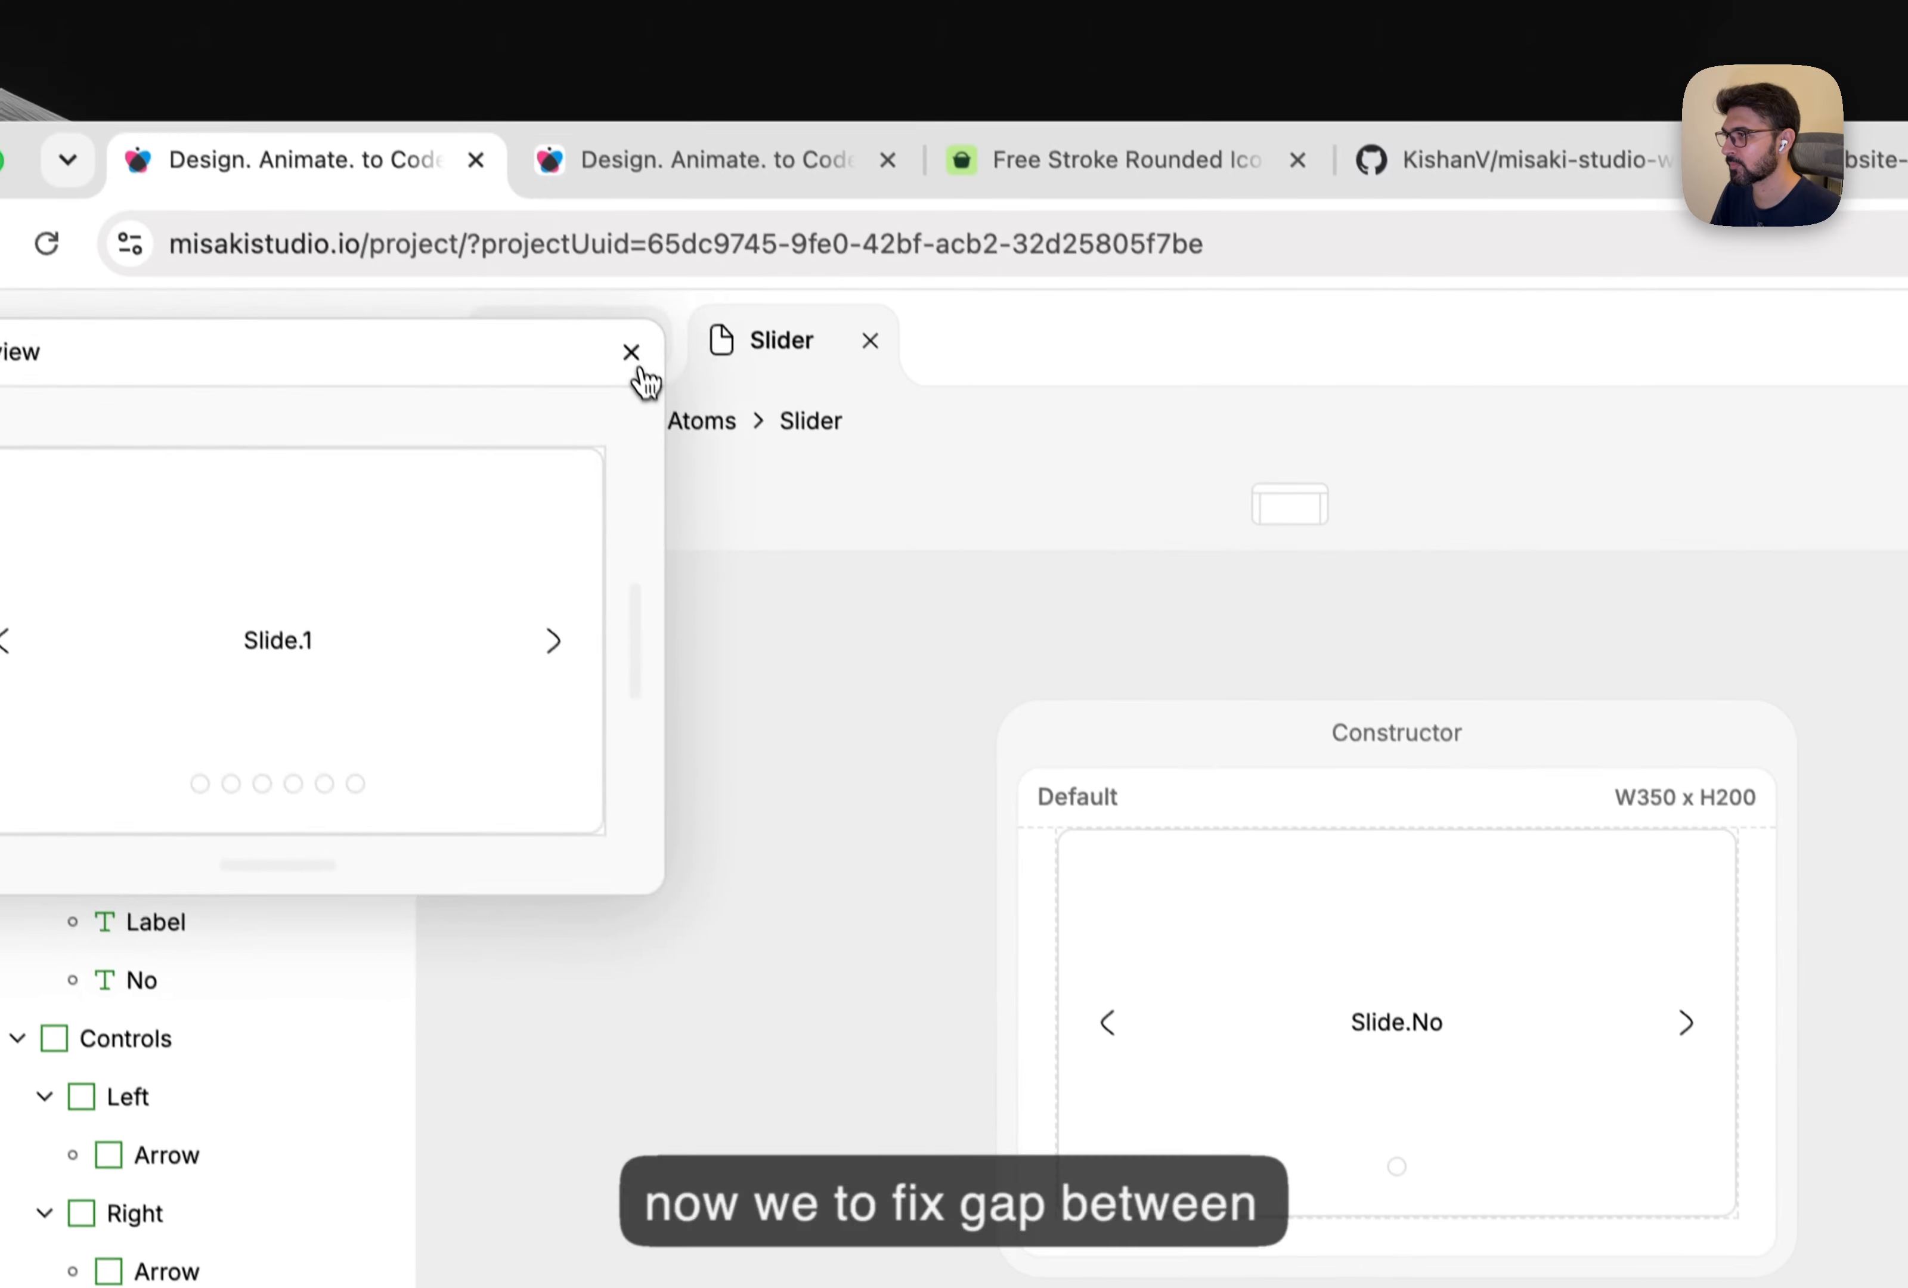
pyautogui.click(640, 369)
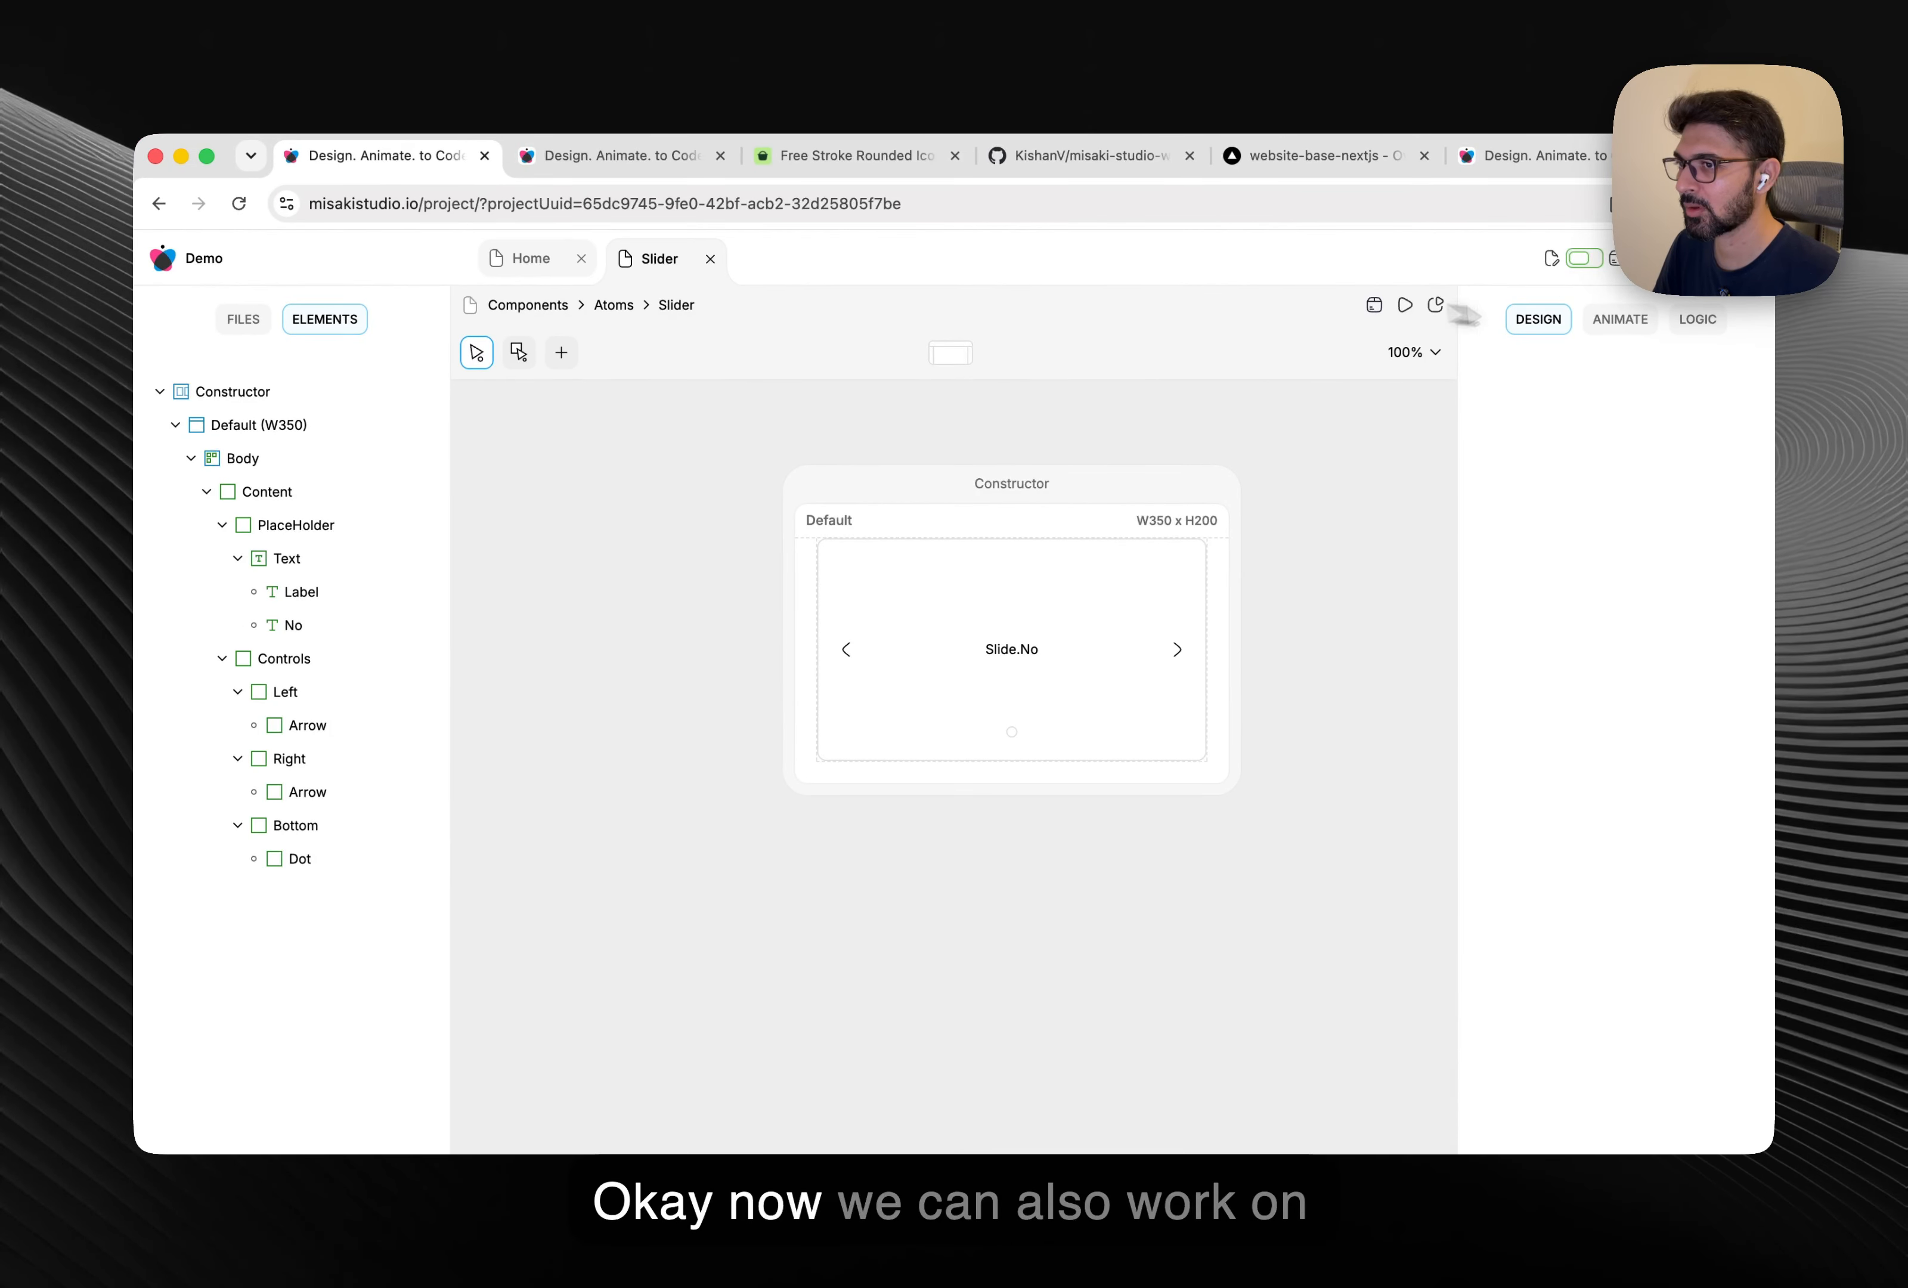
# Add an On Click element event to the repeated Dot.
pyautogui.click(1693, 322)
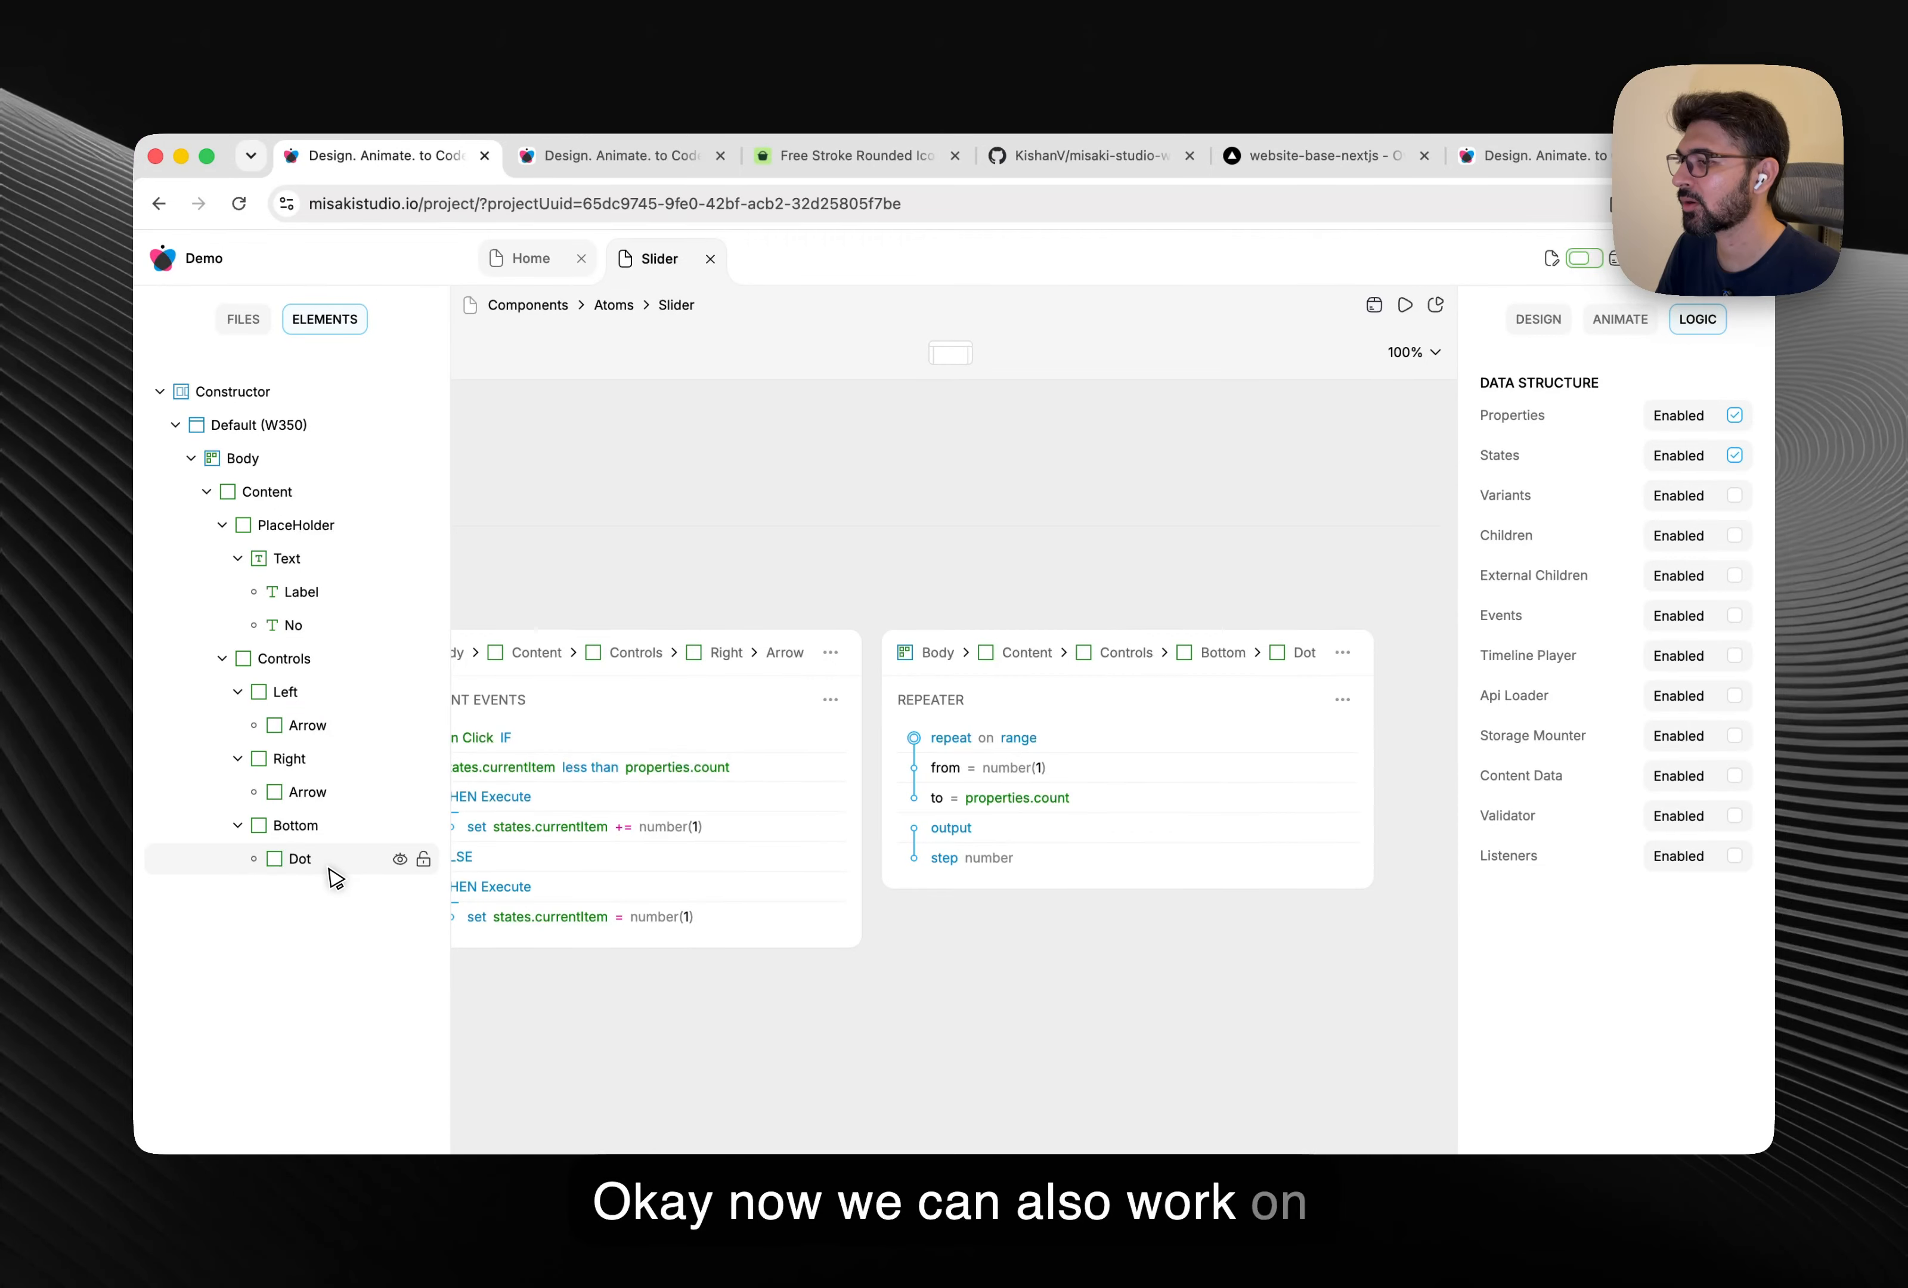
pyautogui.scroll(-1, 1150, 788)
pyautogui.click(1346, 651)
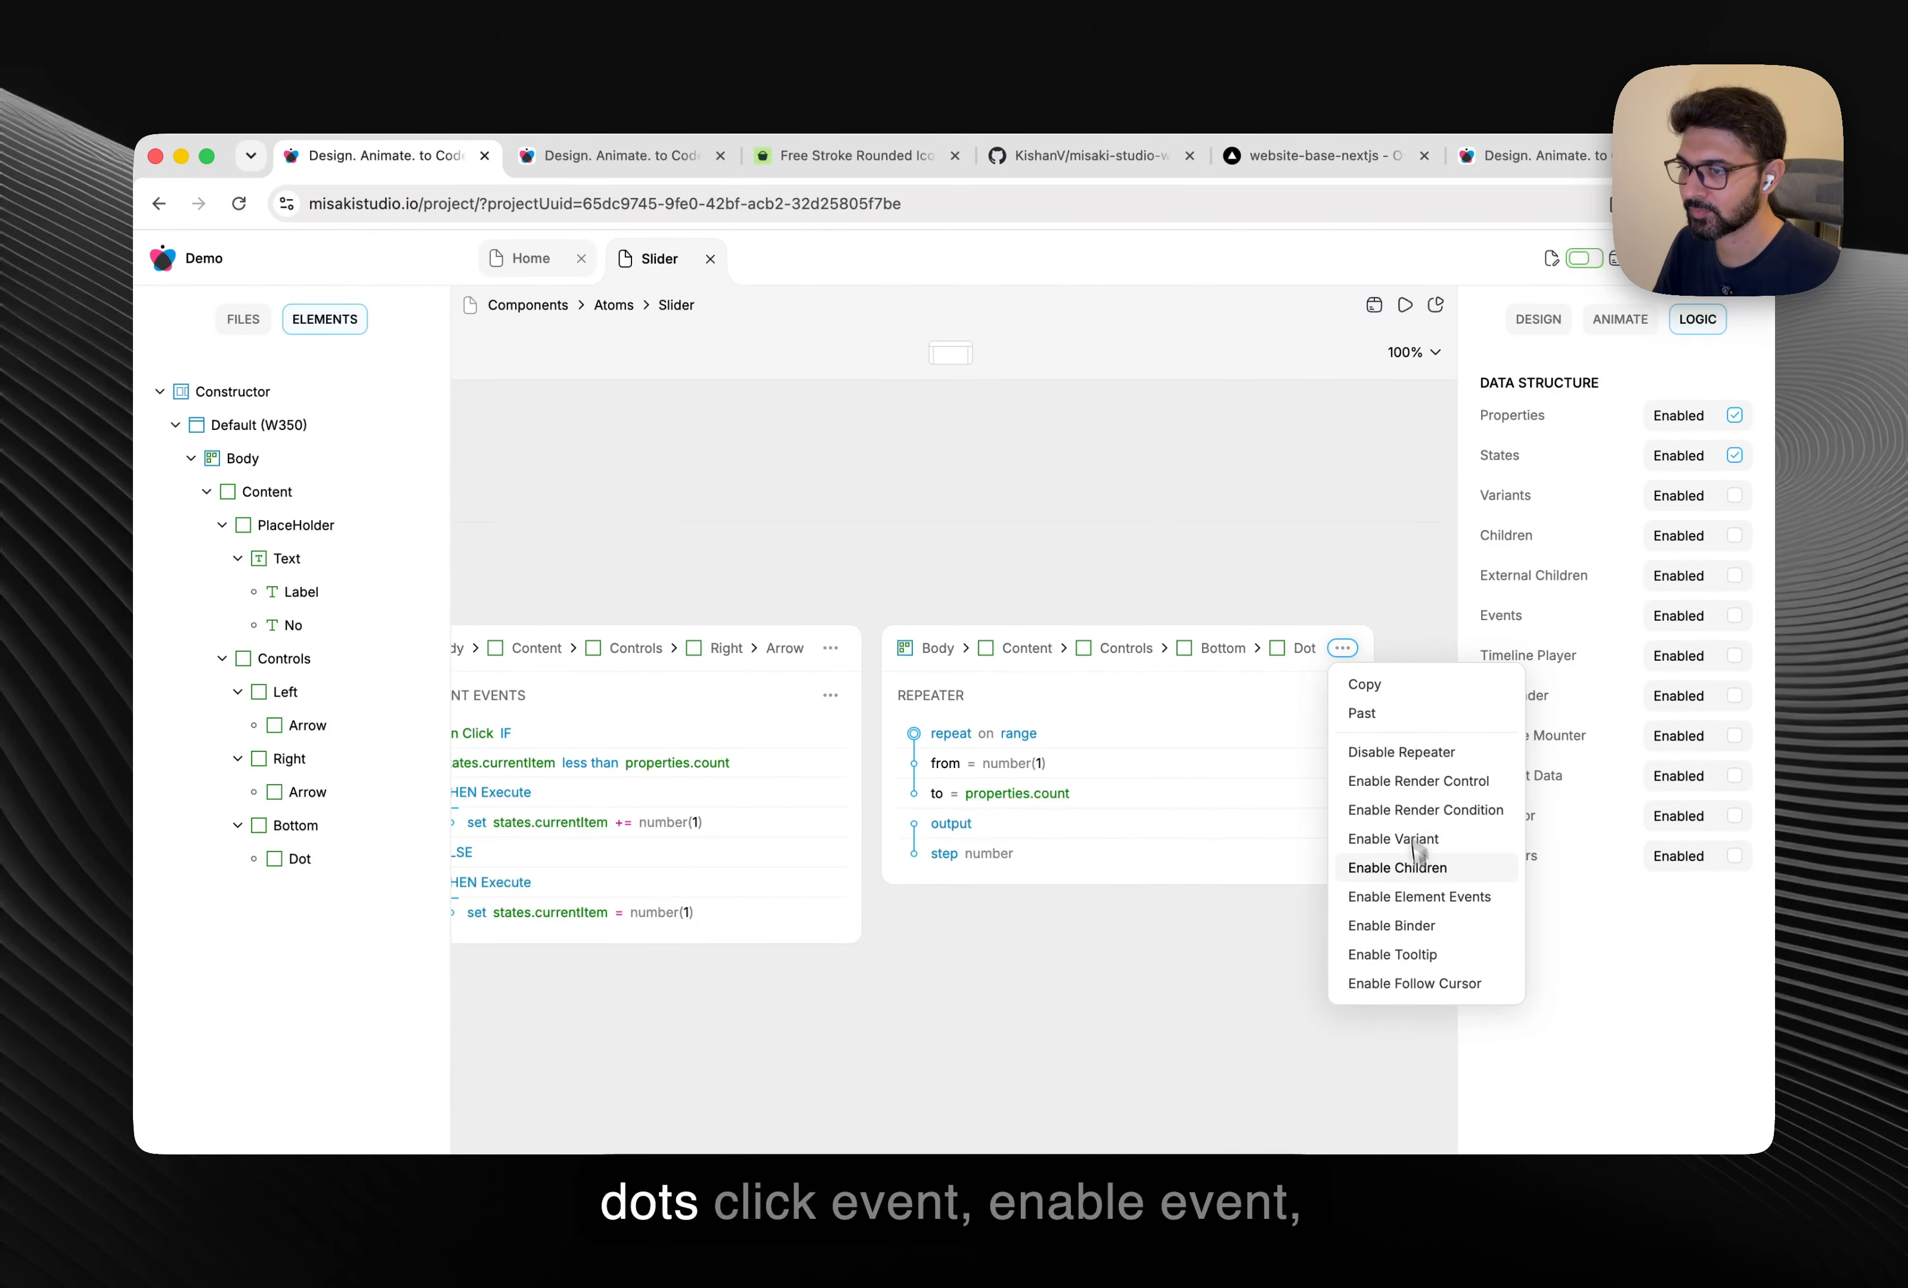
pyautogui.click(1419, 897)
pyautogui.scroll(-3, 1355, 912)
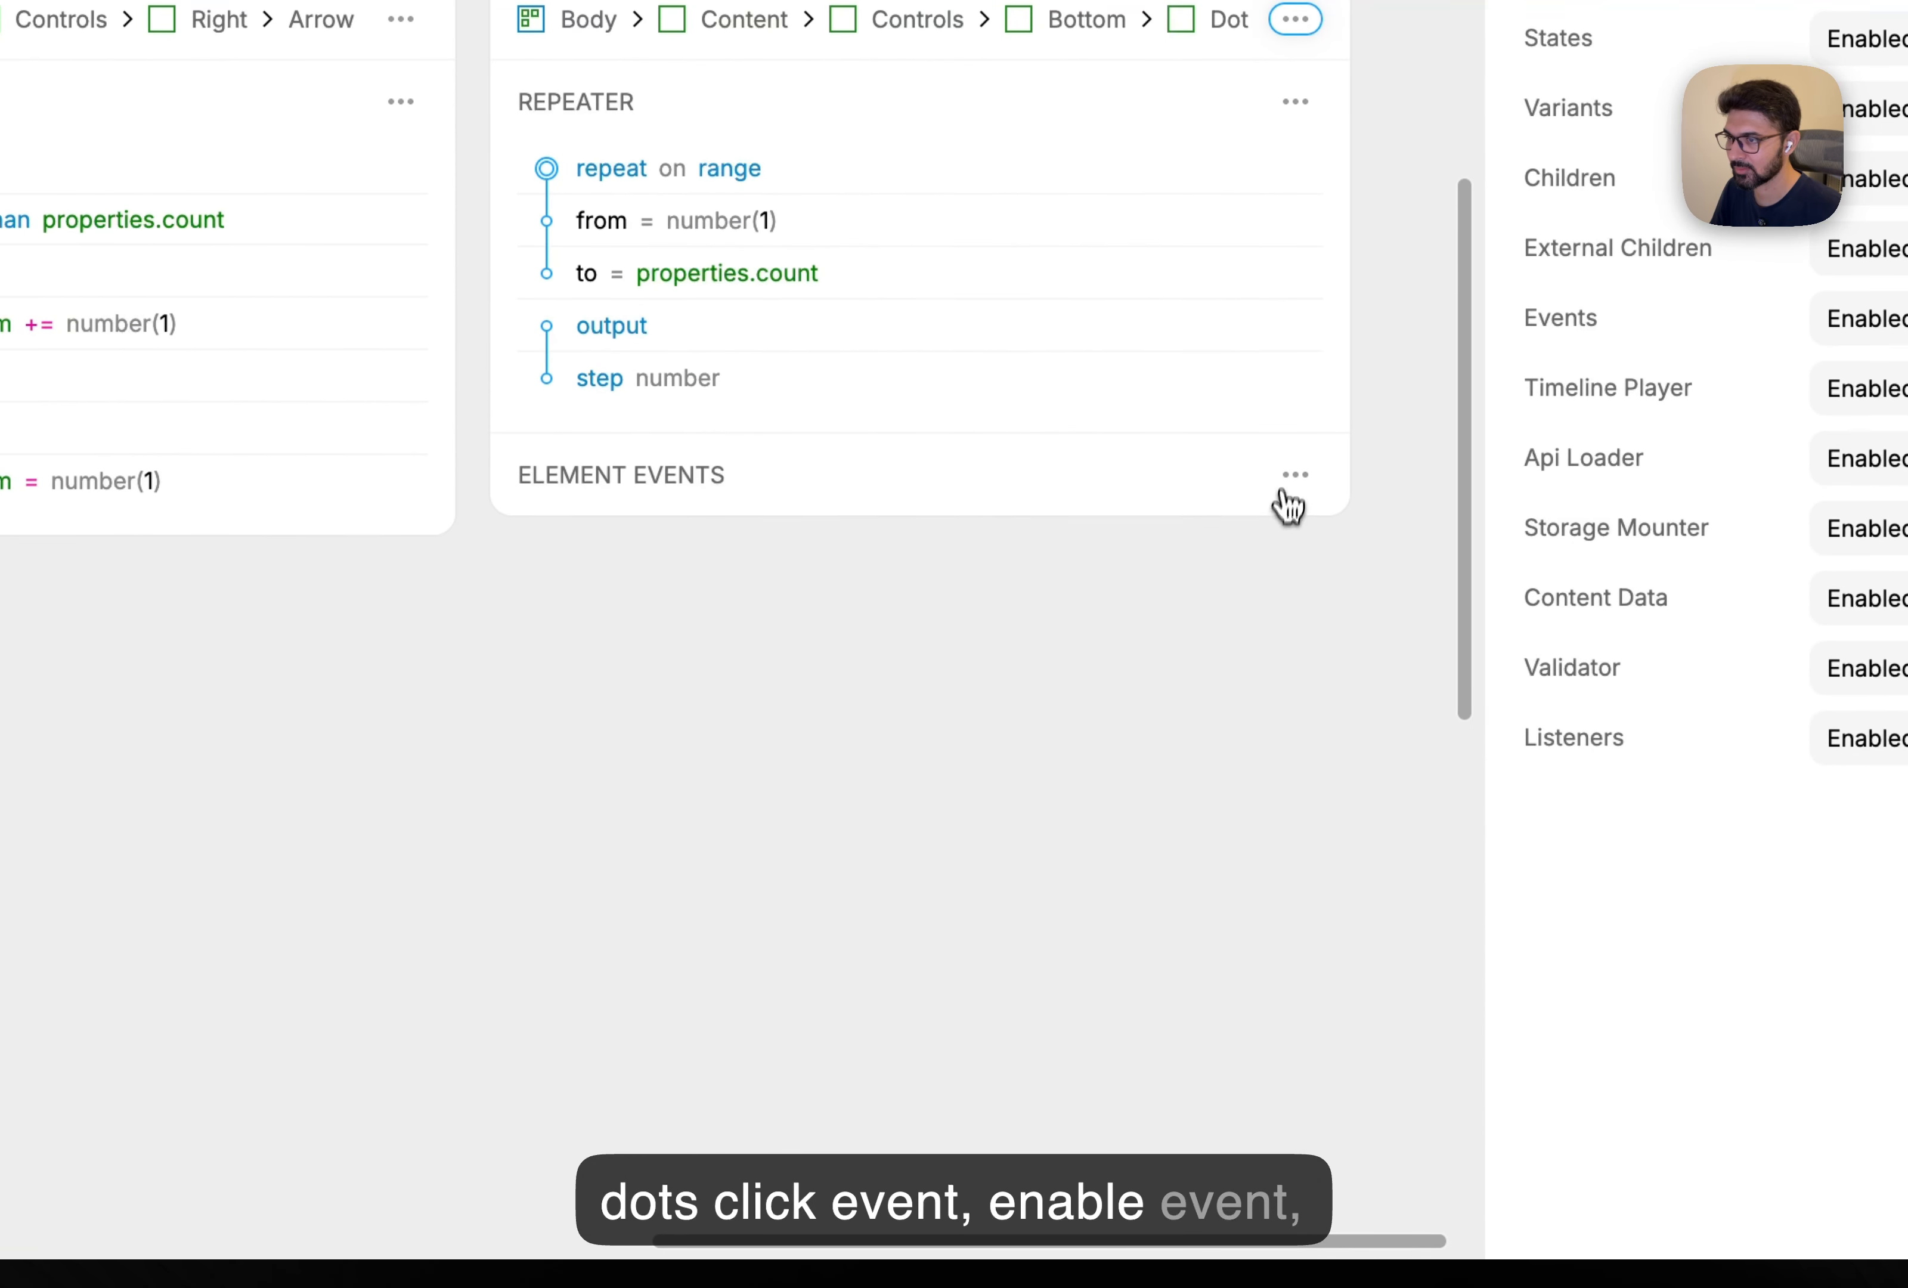
pyautogui.click(1285, 493)
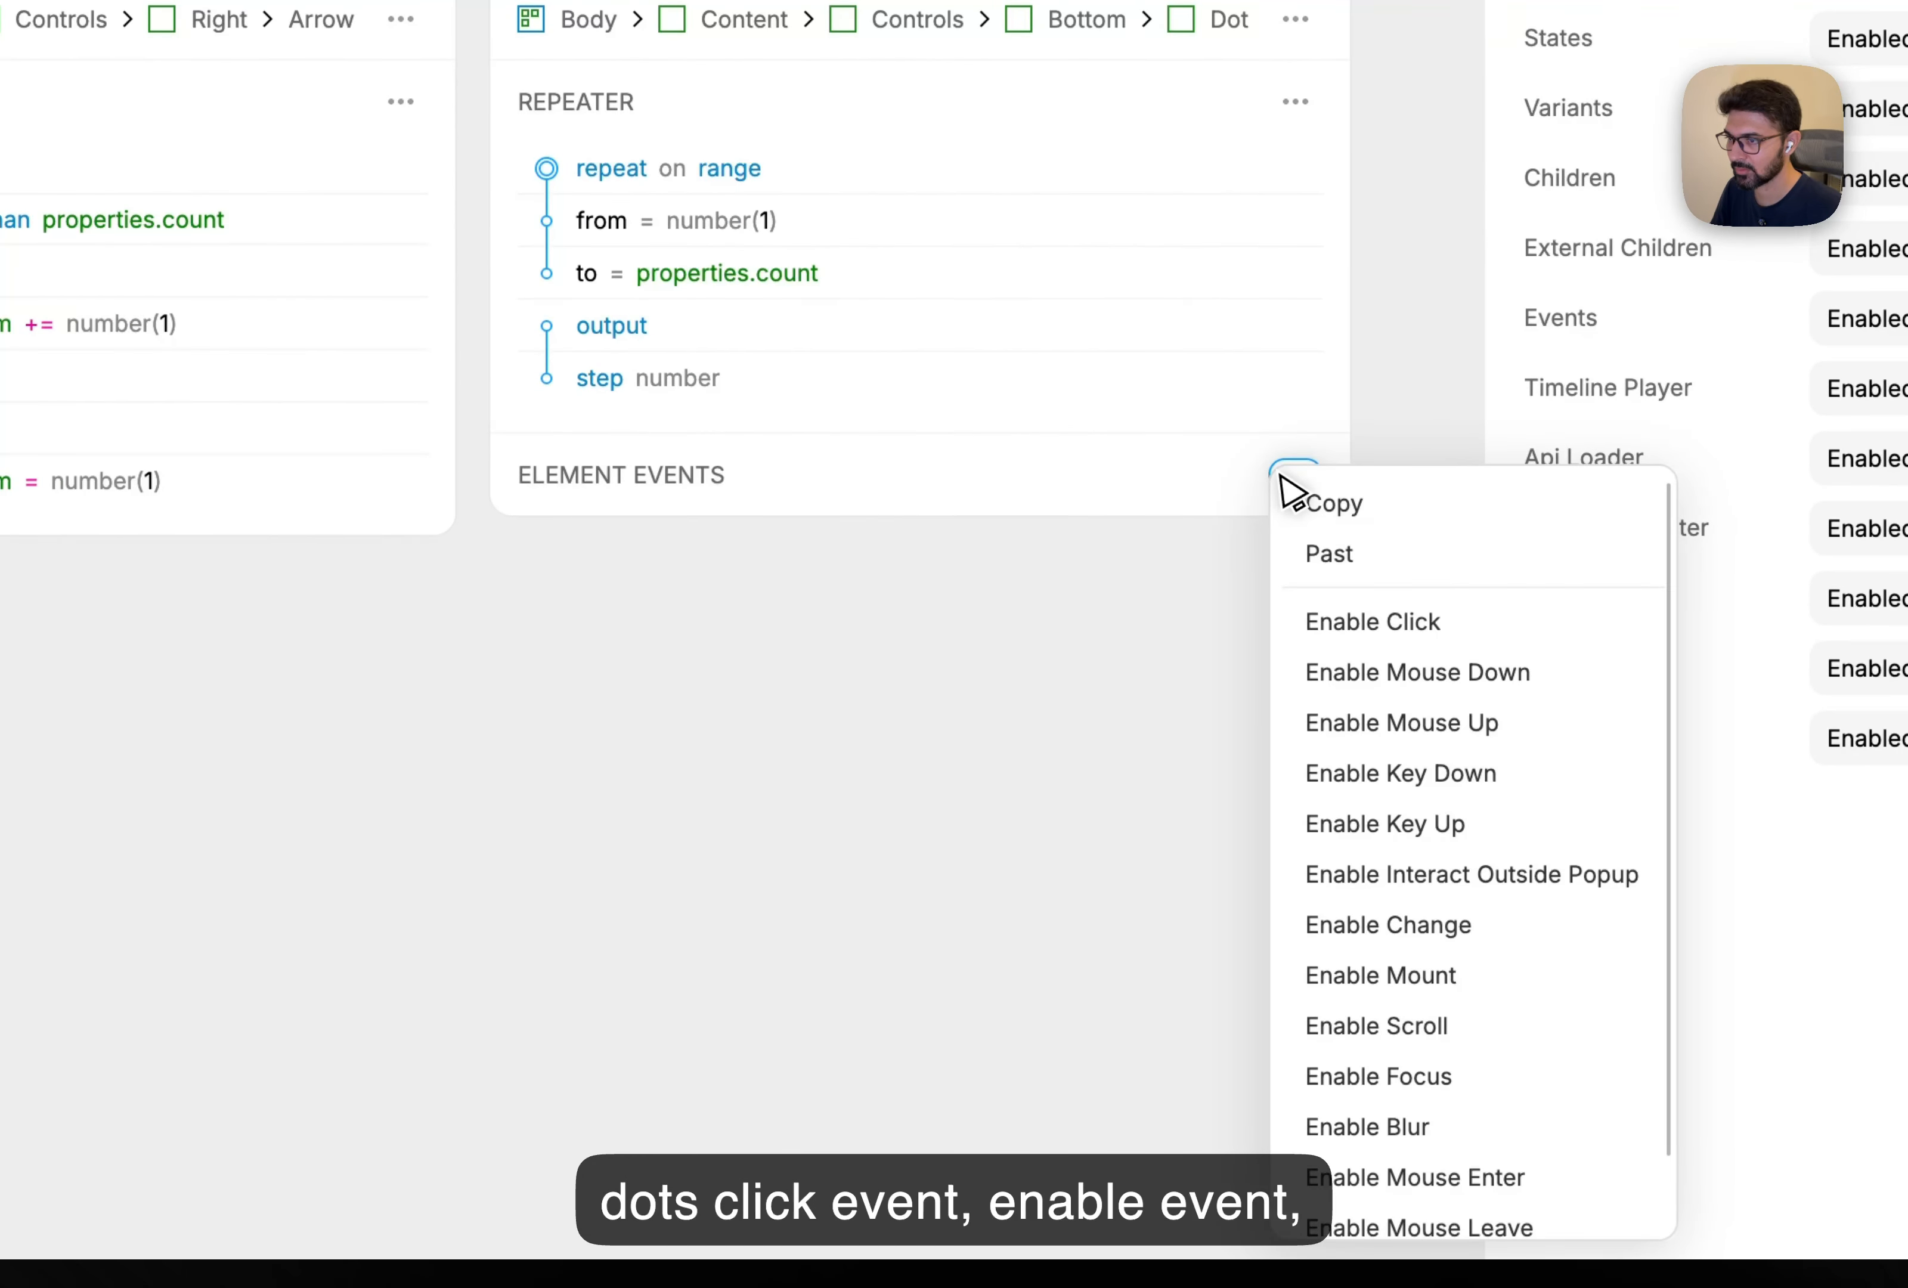
pyautogui.click(1400, 624)
# Make the Dot's click set states.currentItem to level_5.repeater.output.step.
pyautogui.click(723, 595)
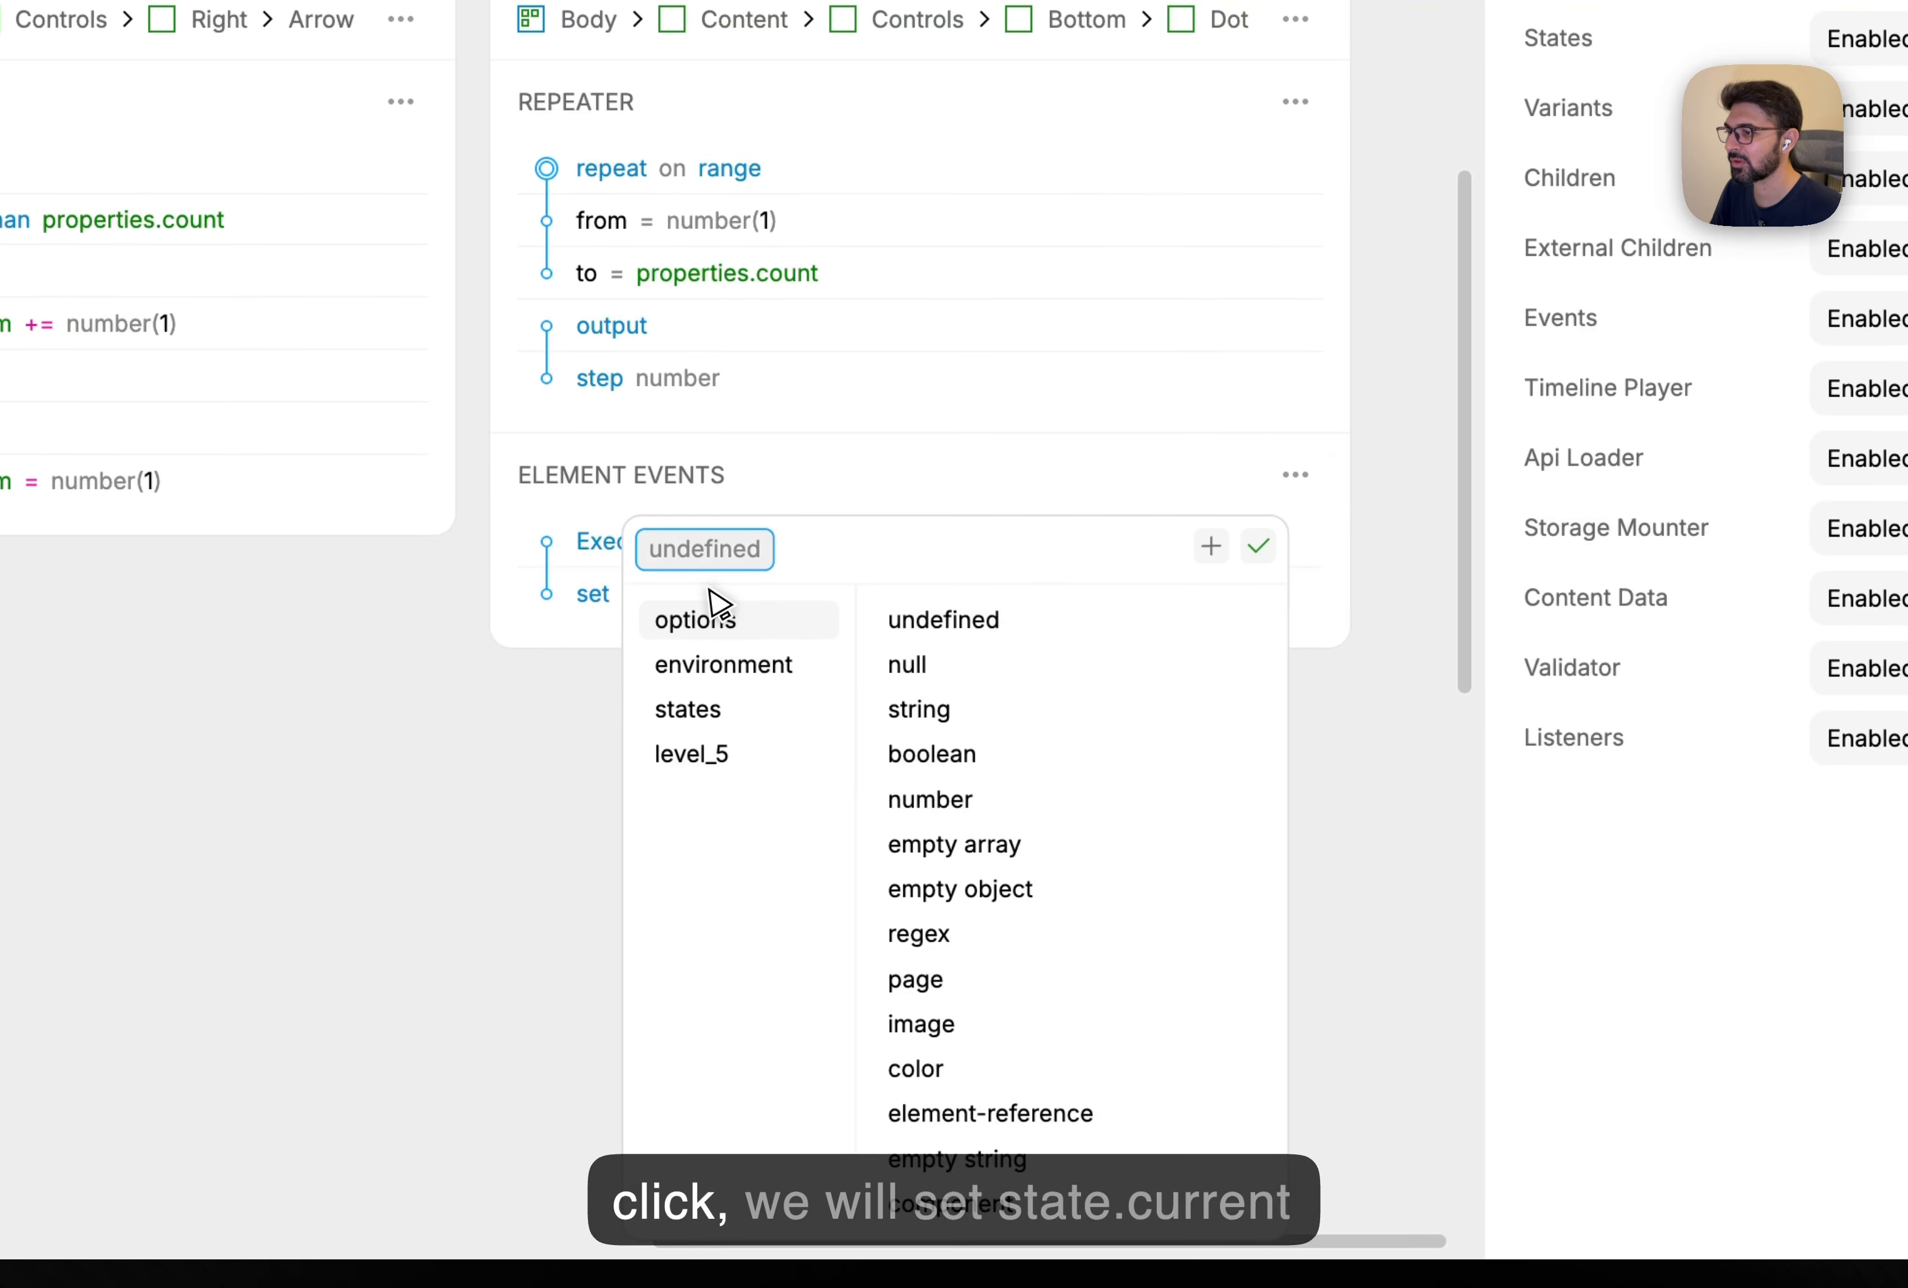
pyautogui.click(720, 727)
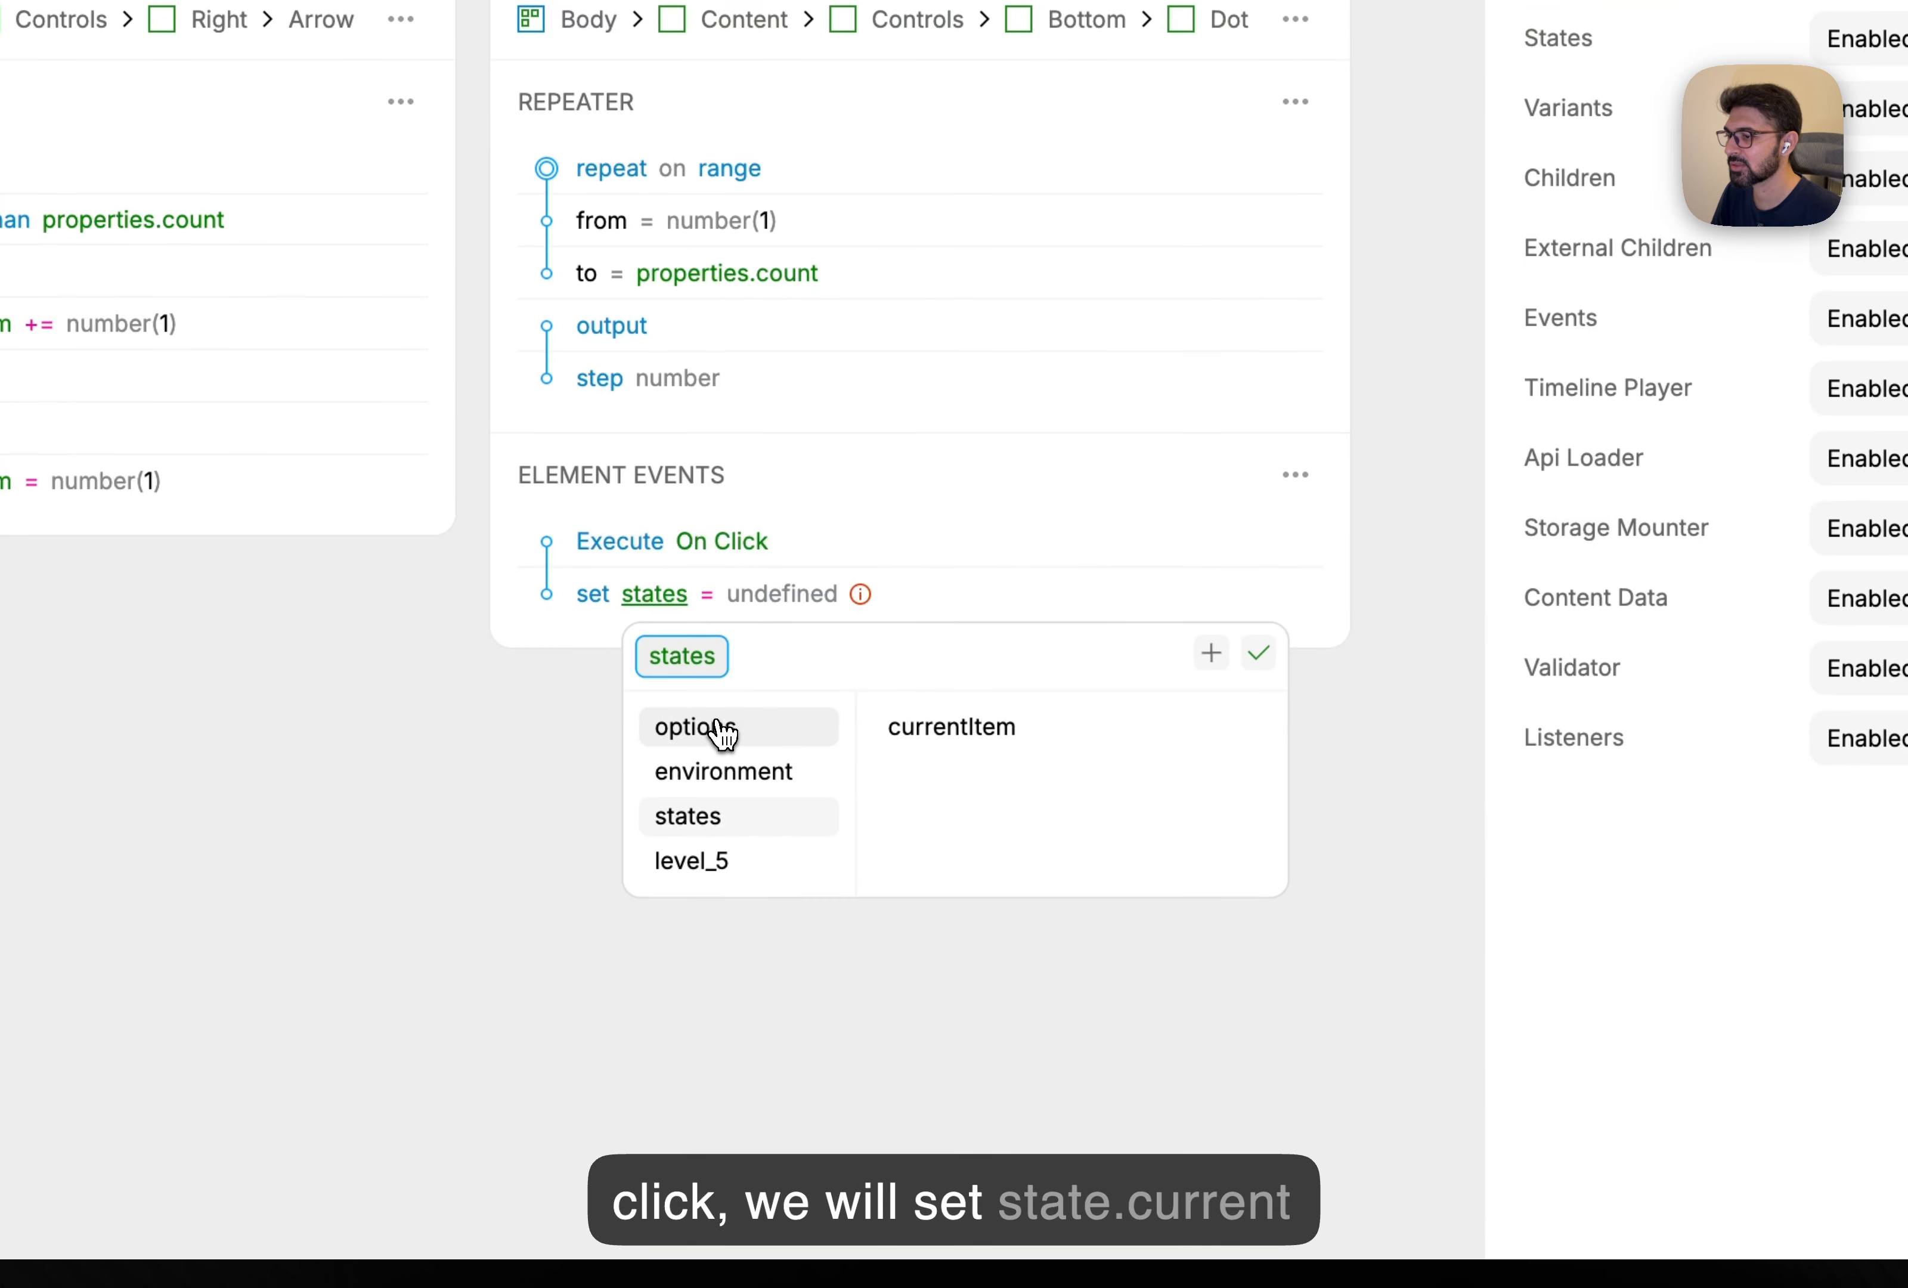
pyautogui.click(932, 735)
pyautogui.click(906, 608)
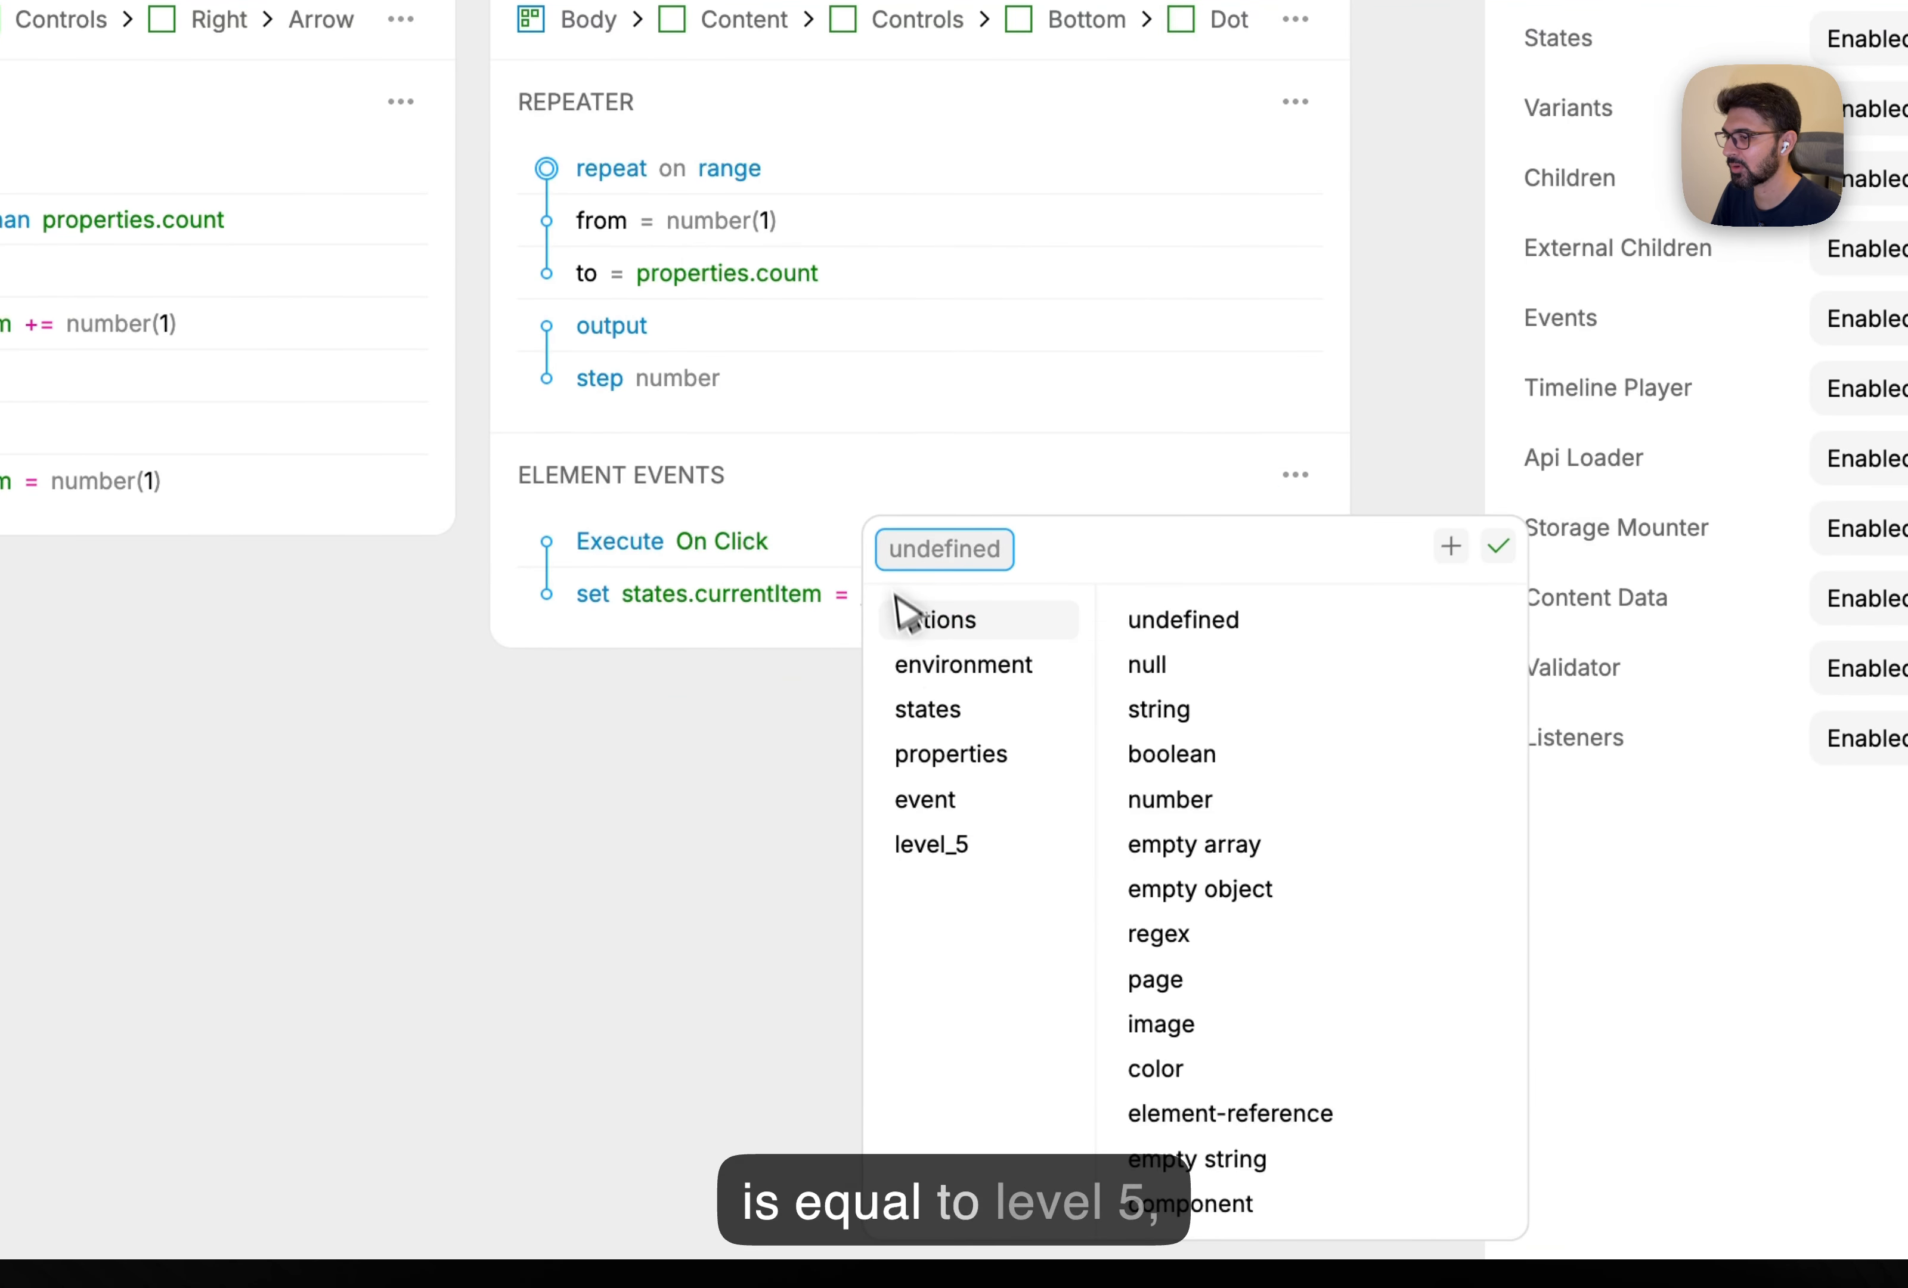
pyautogui.click(968, 859)
pyautogui.click(1207, 729)
pyautogui.click(1232, 772)
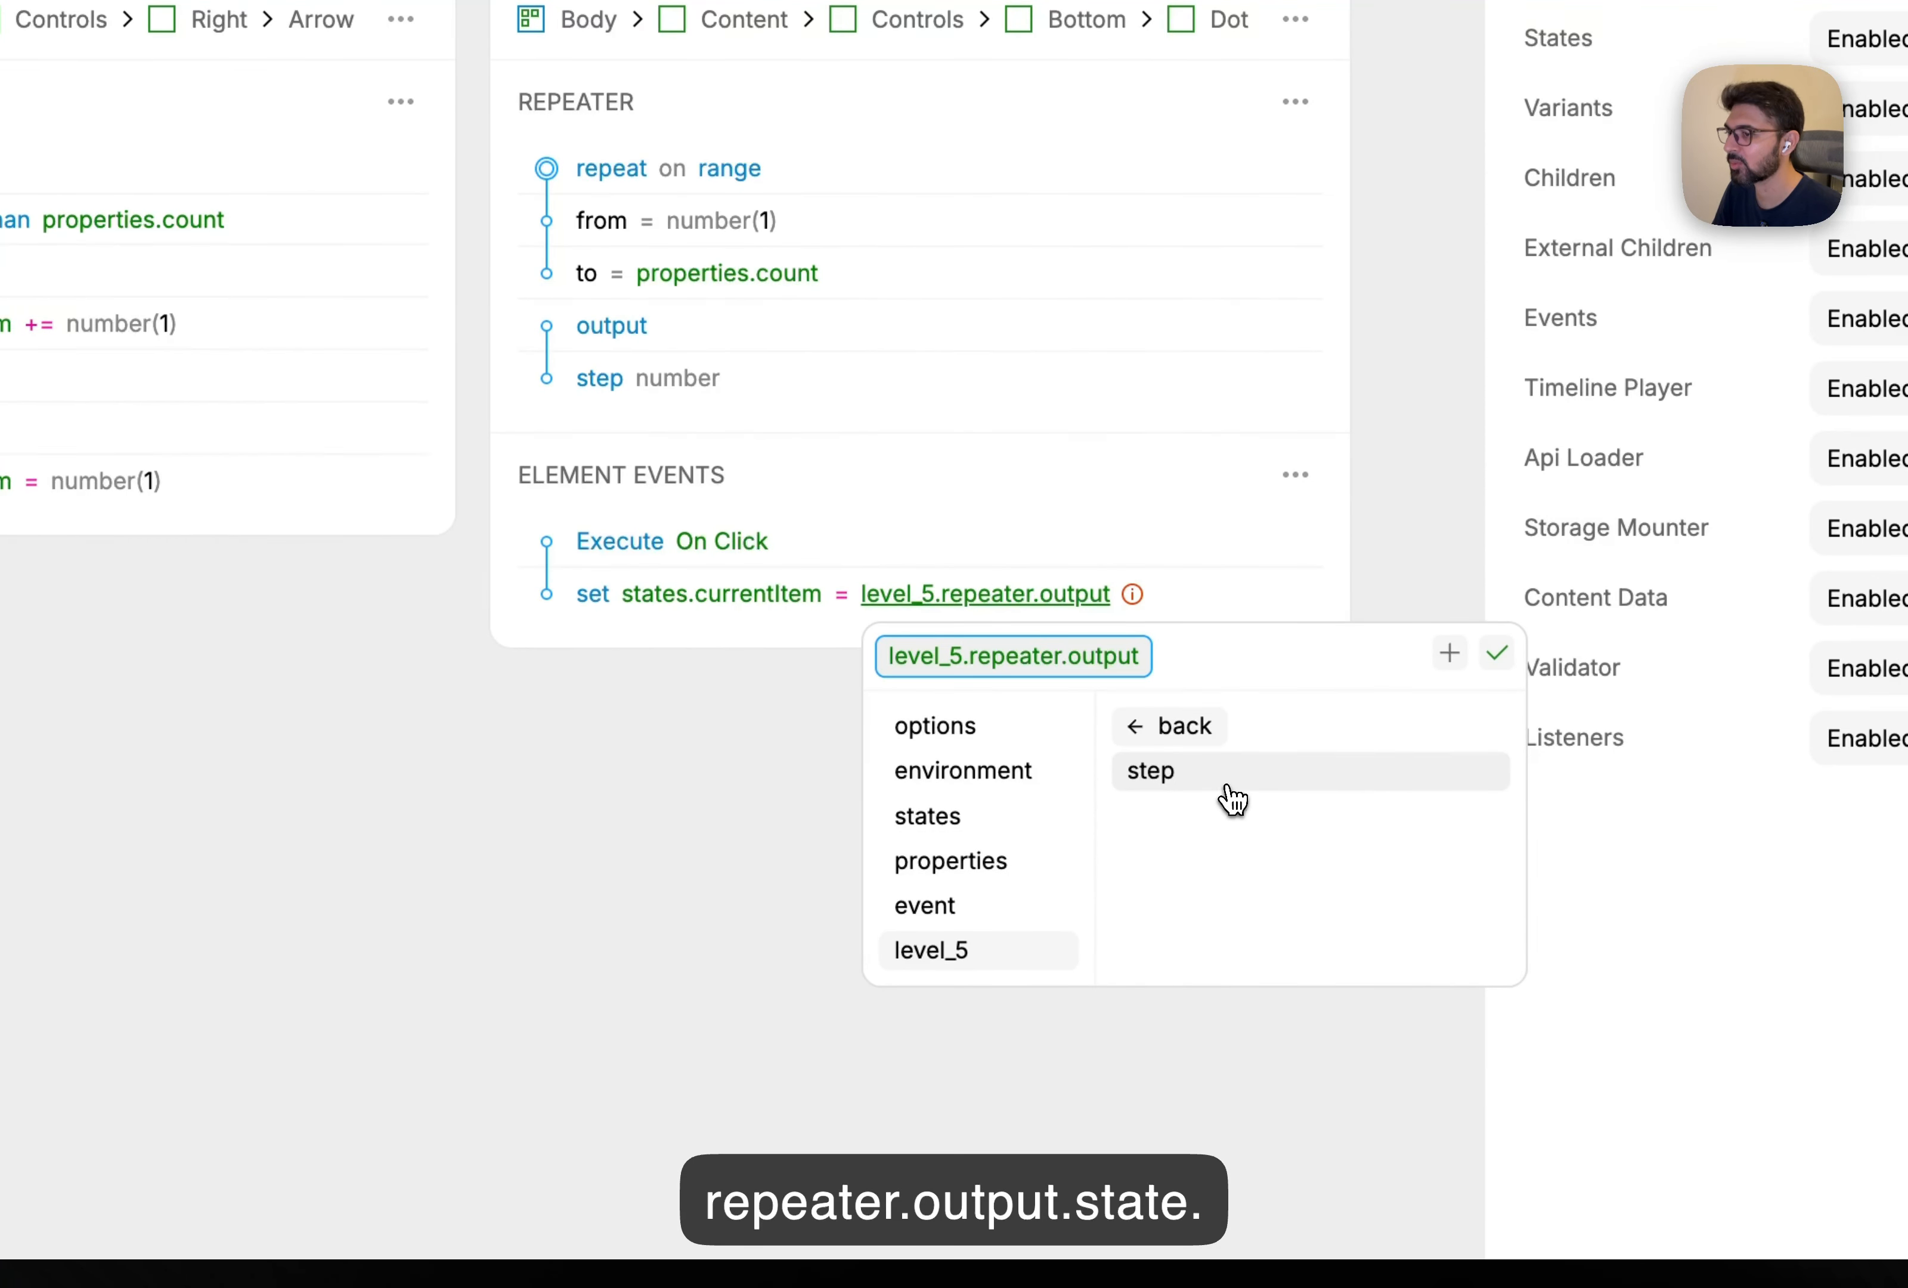
pyautogui.click(1231, 772)
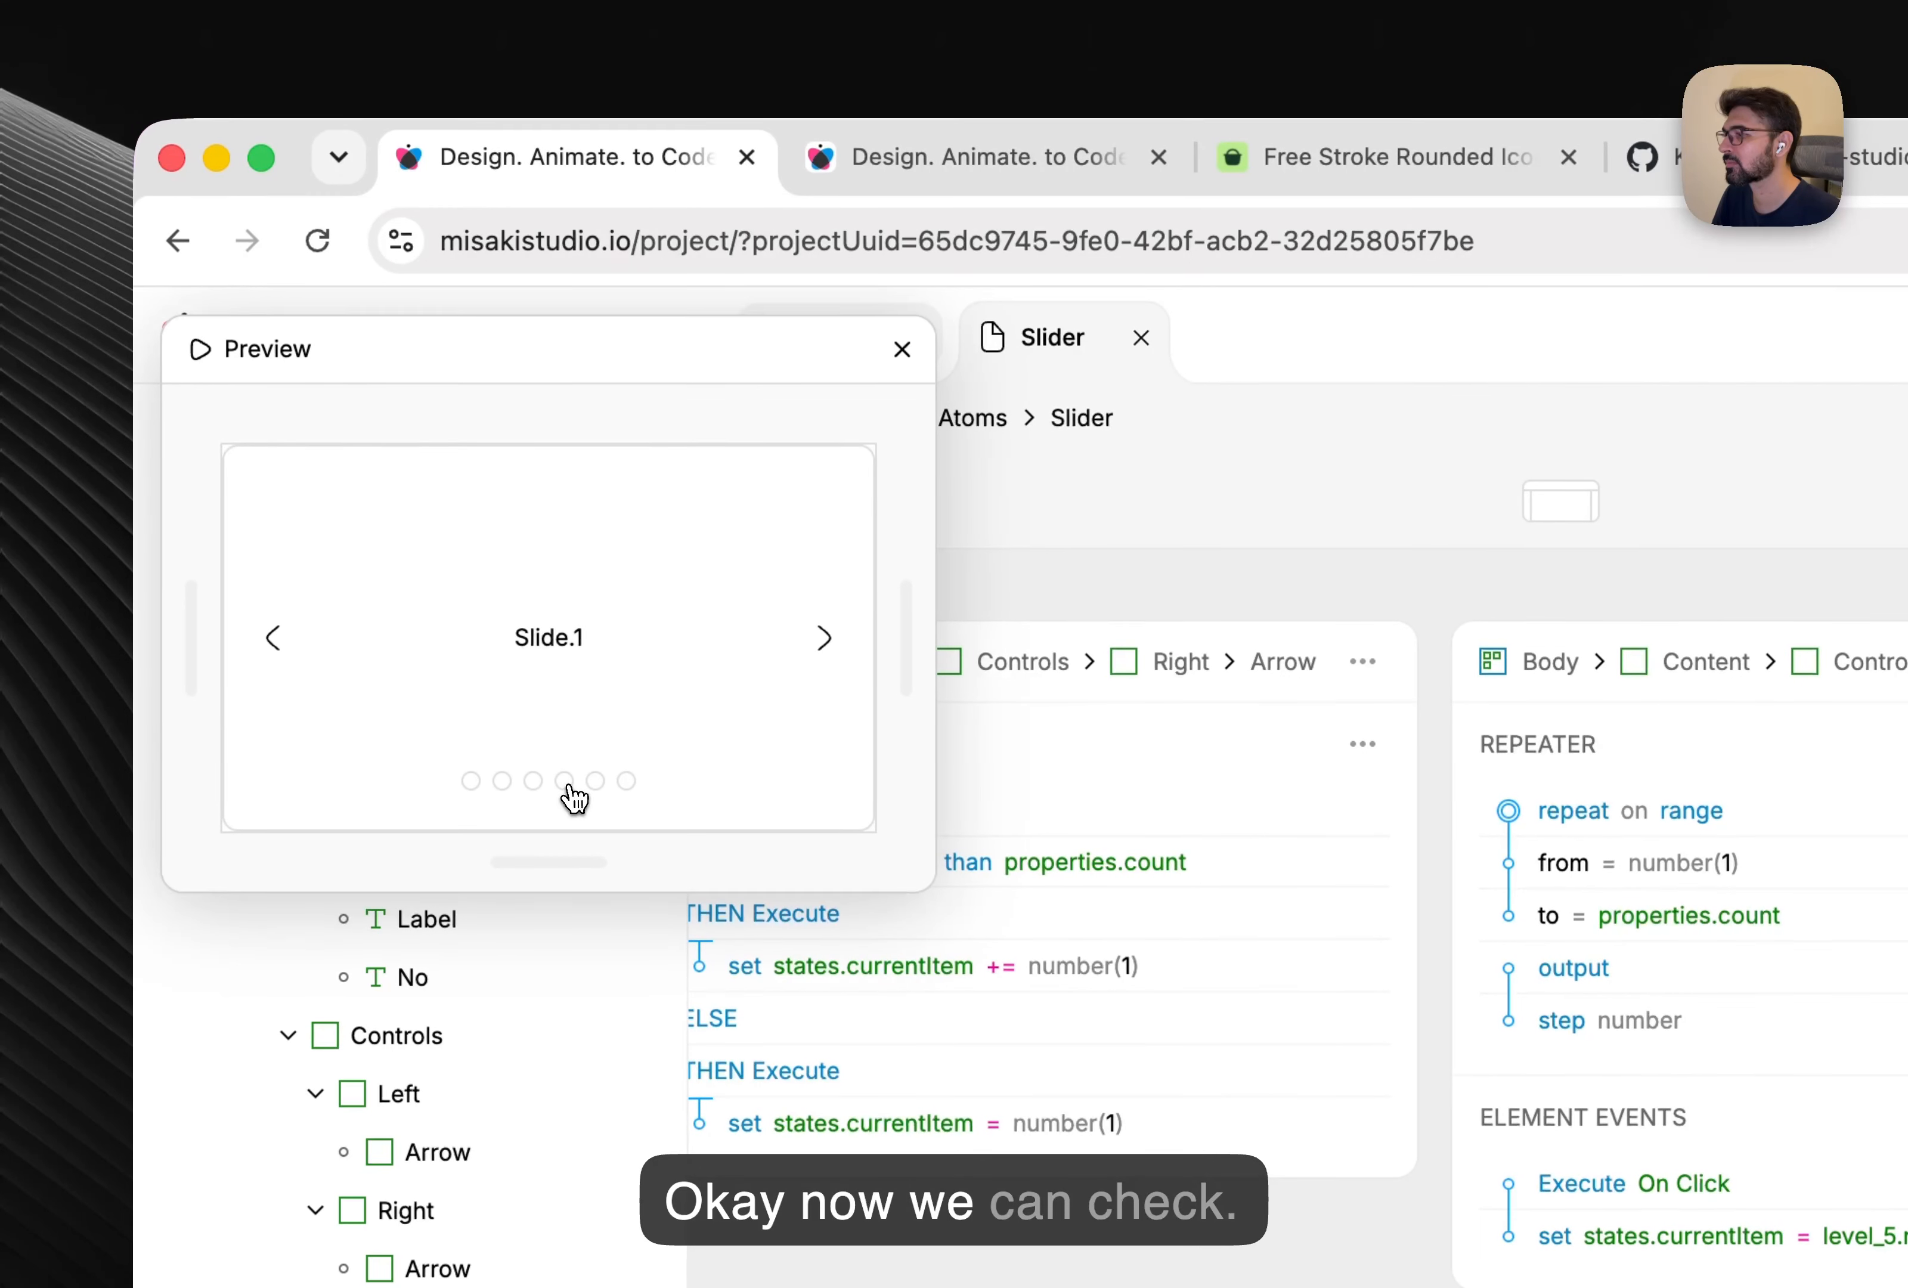
# Check in preview that clicking dots jumps to the fourth and second slides.
pyautogui.click(561, 782)
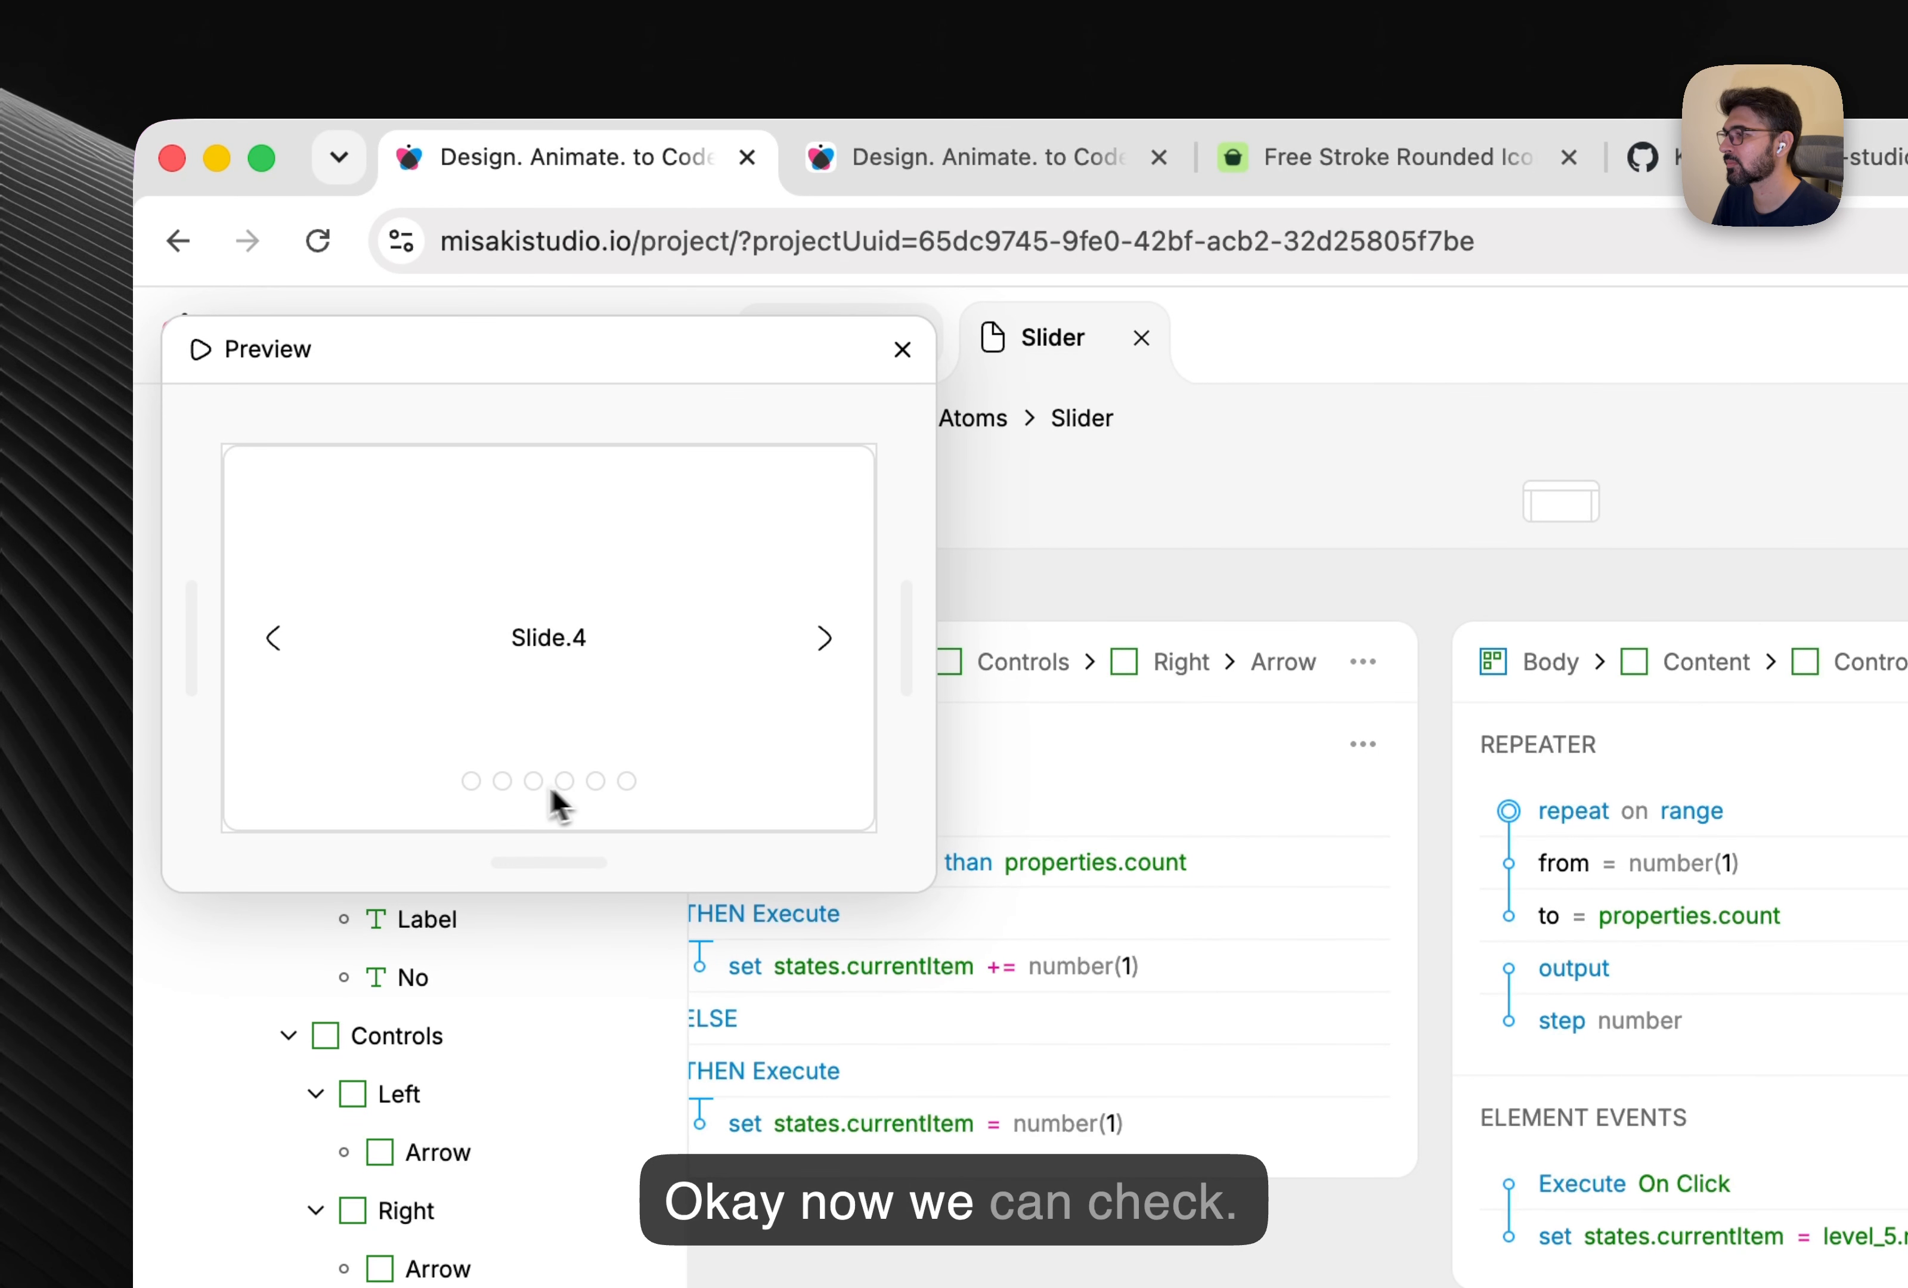
pyautogui.click(503, 782)
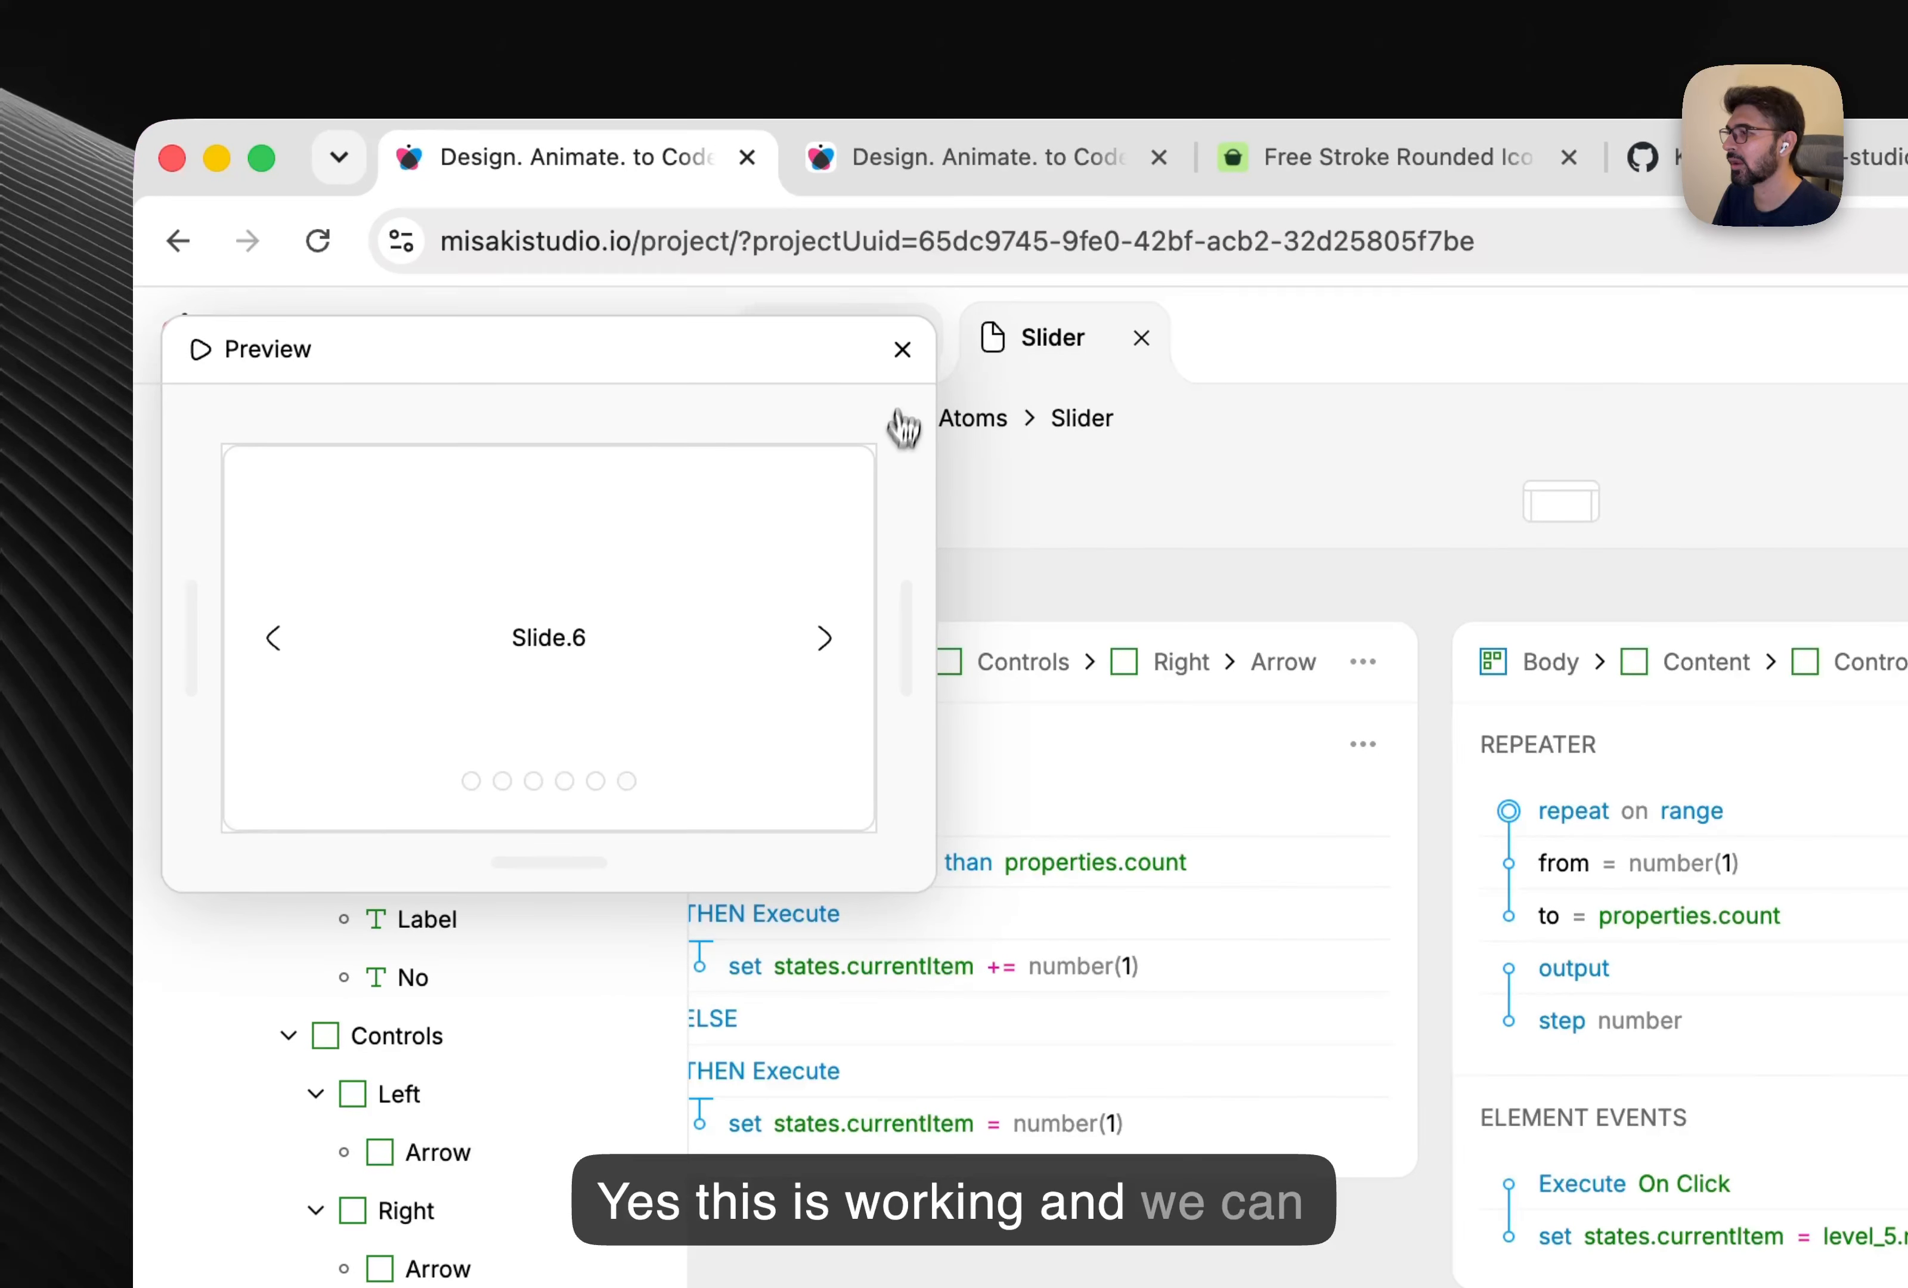
pyautogui.click(904, 355)
# Enable variants on the Dot and rename its untitled variant to currentItem.
pyautogui.click(1485, 460)
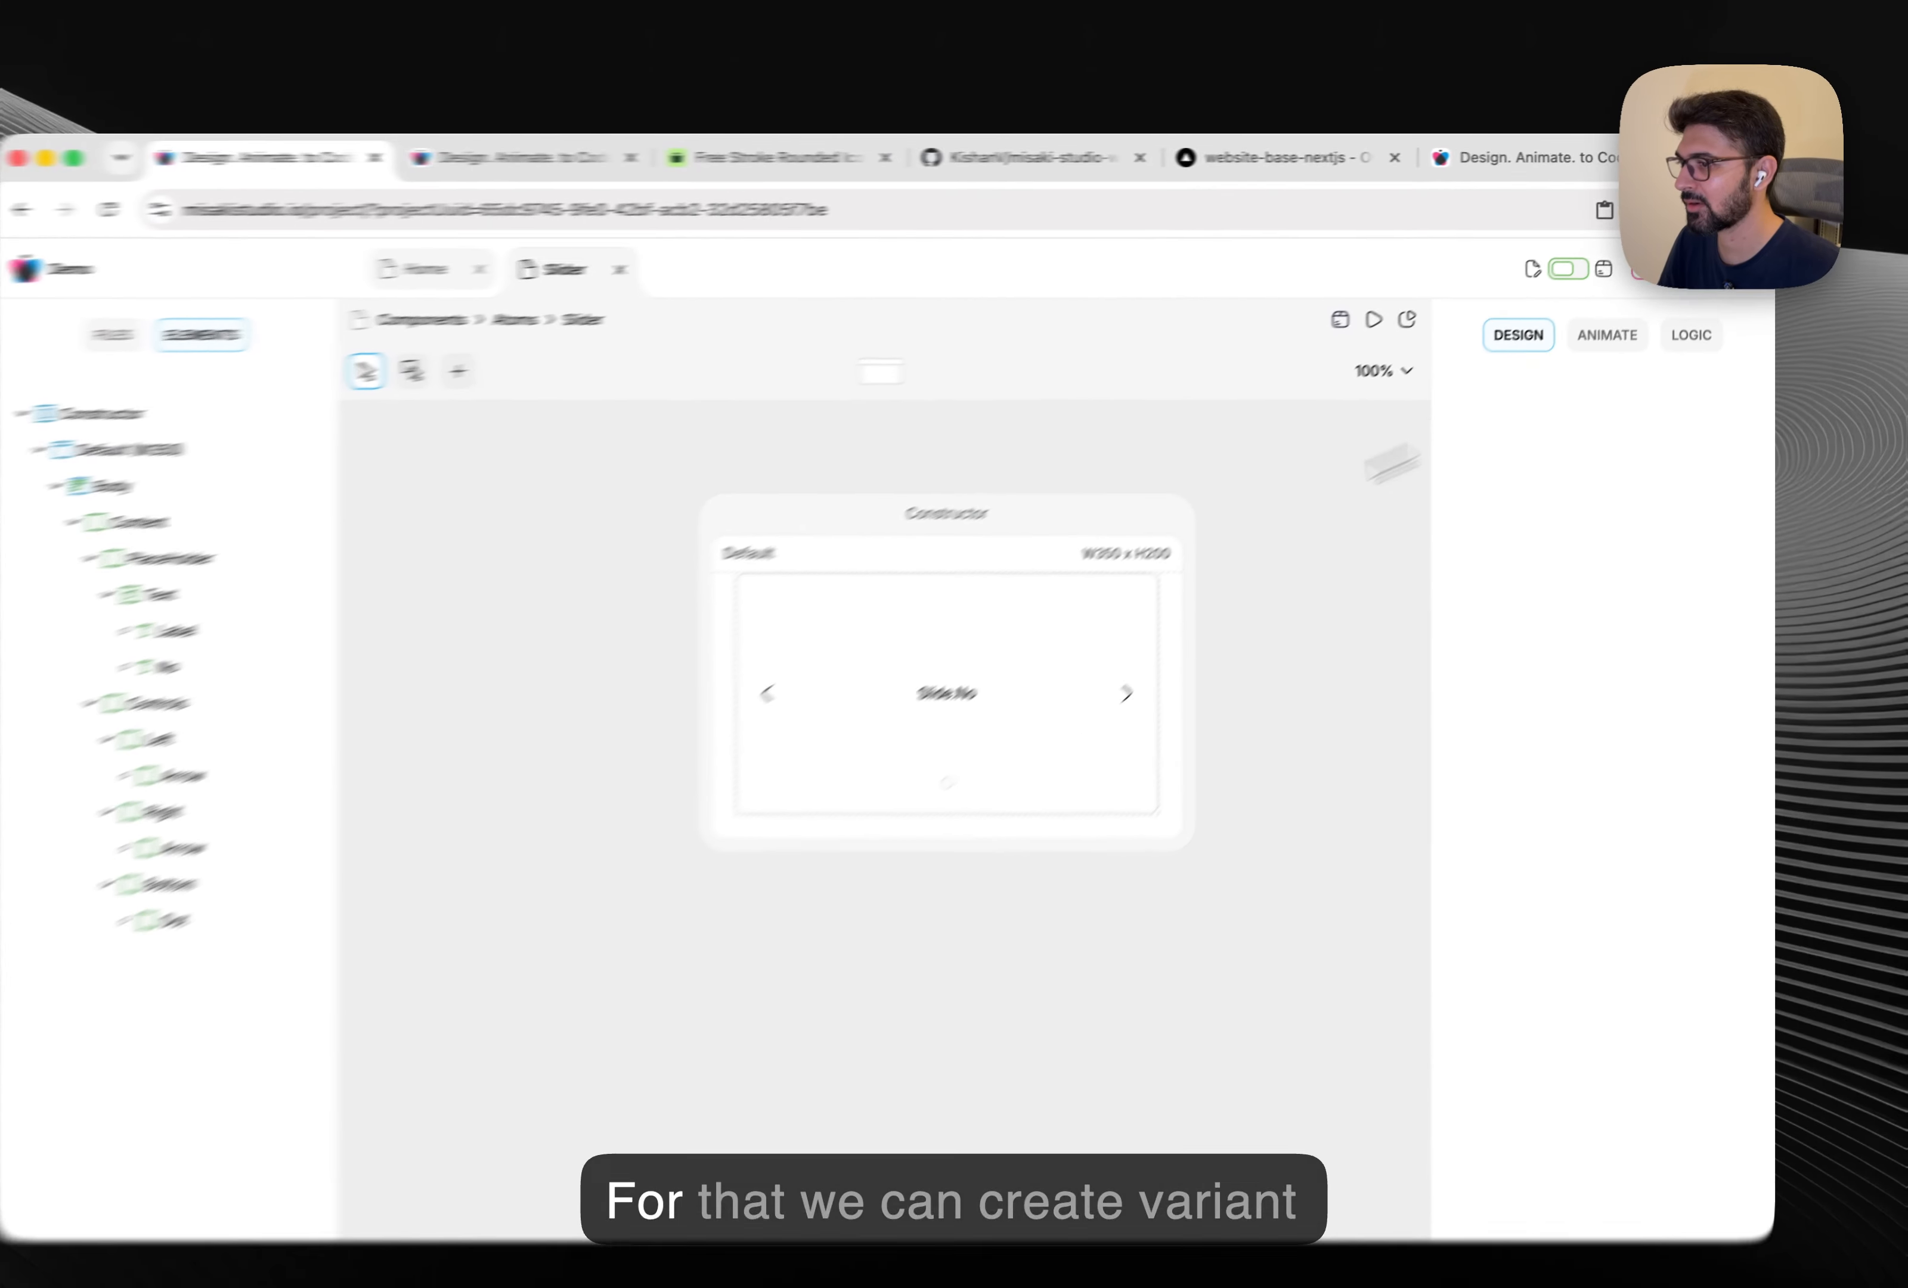
pyautogui.click(947, 783)
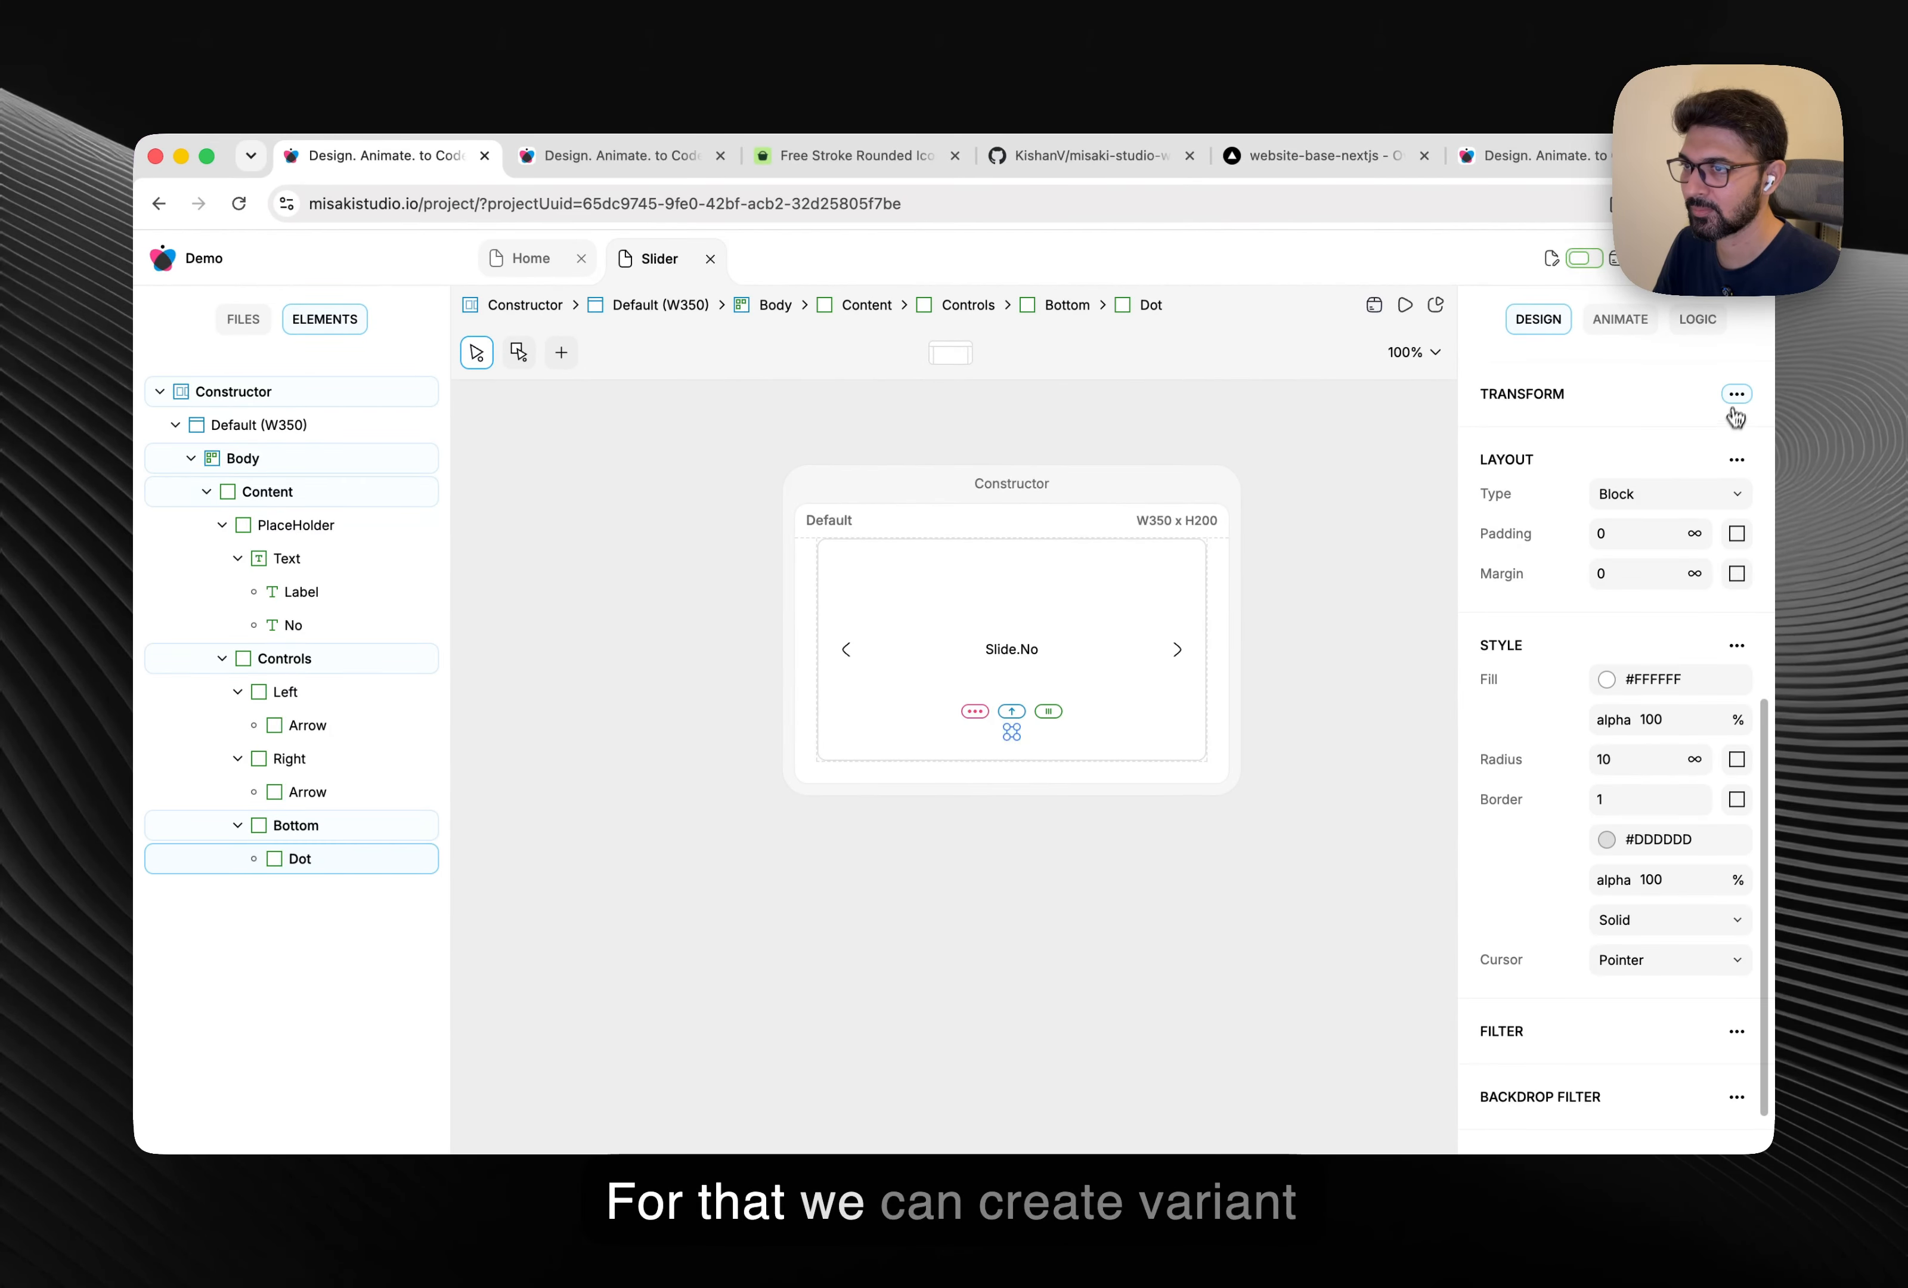
pyautogui.scroll(5, 1736, 411)
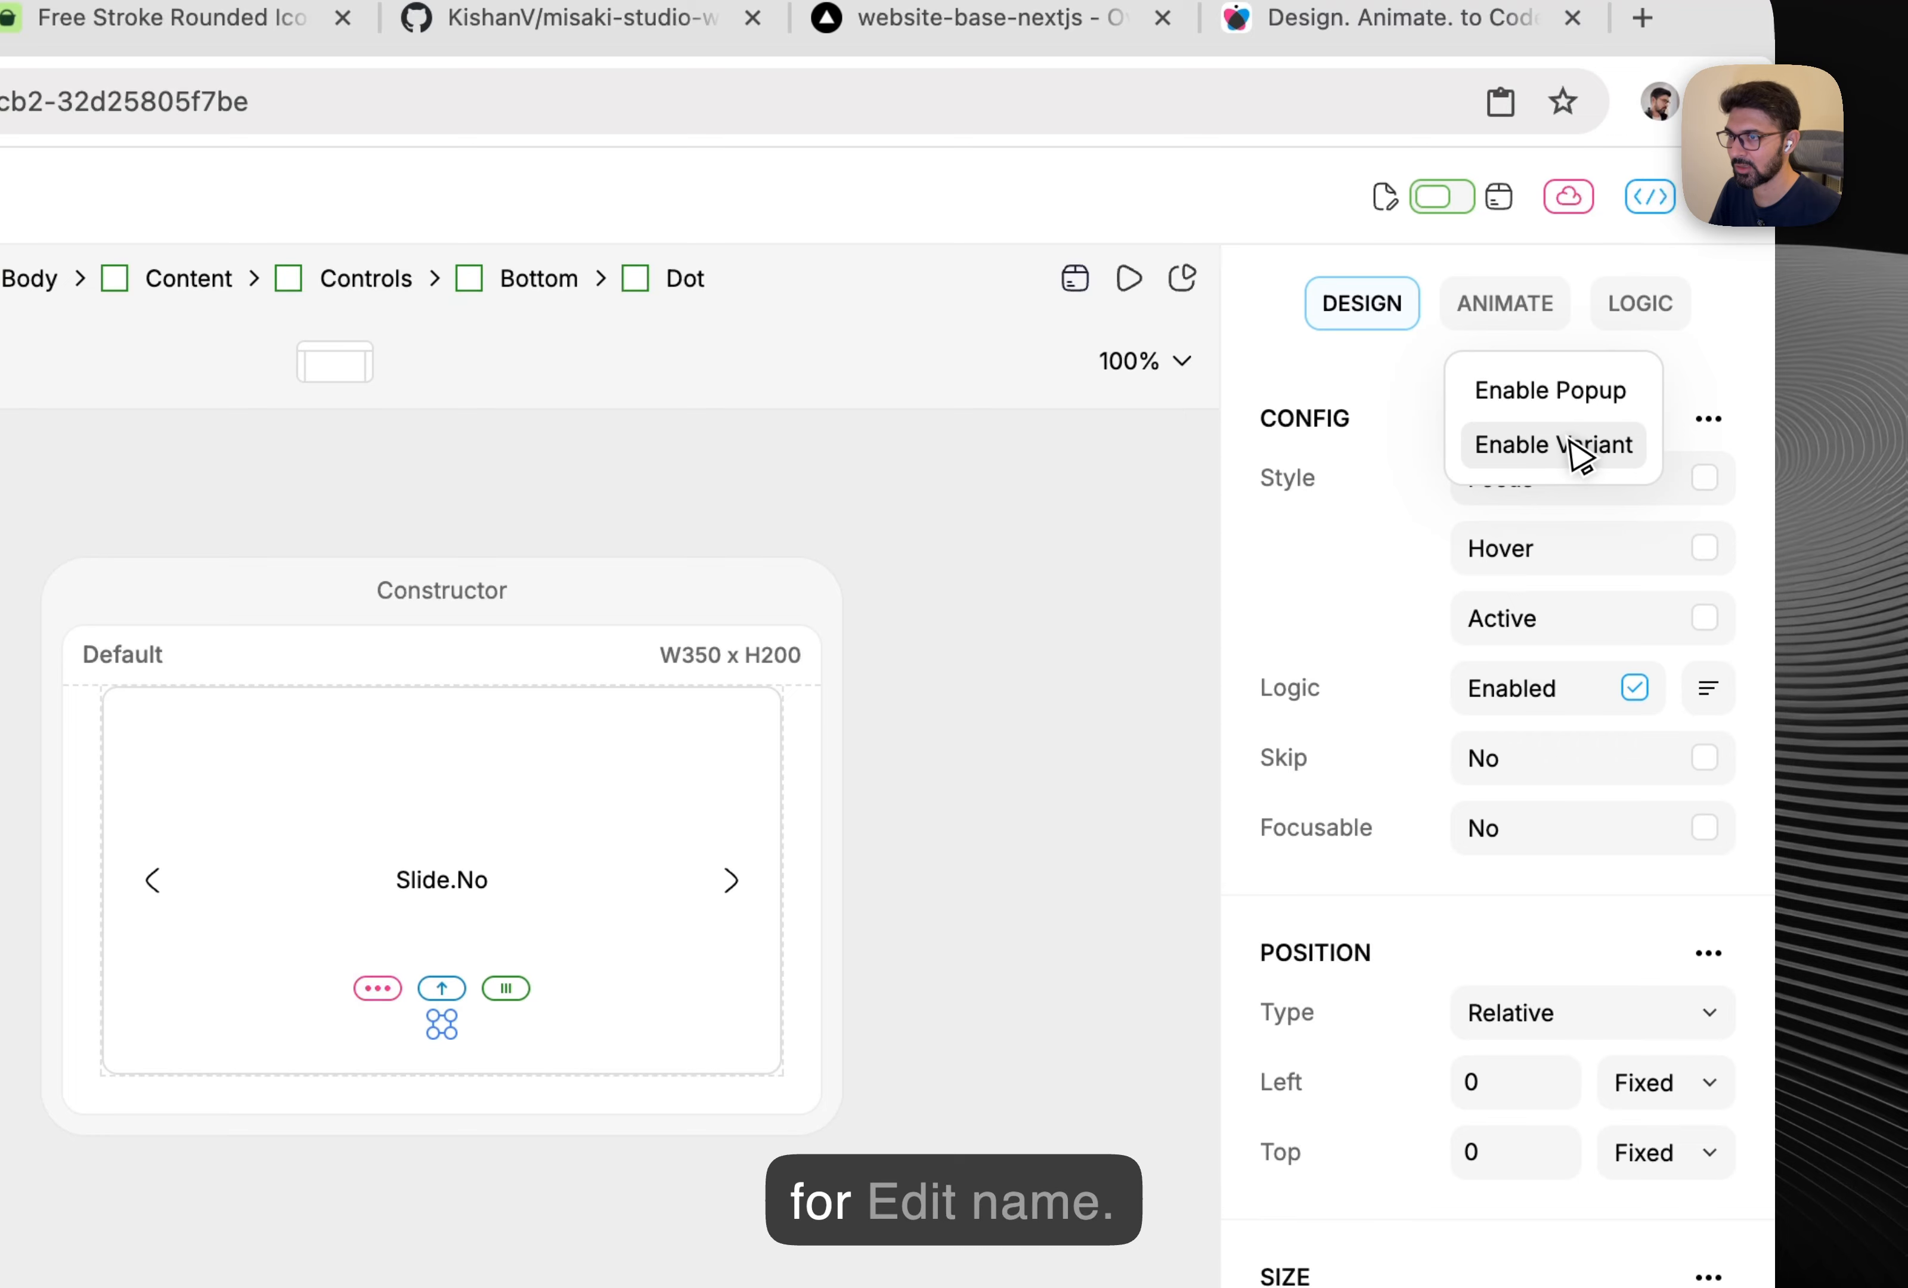
pyautogui.click(1662, 401)
pyautogui.click(1406, 549)
pyautogui.click(1282, 521)
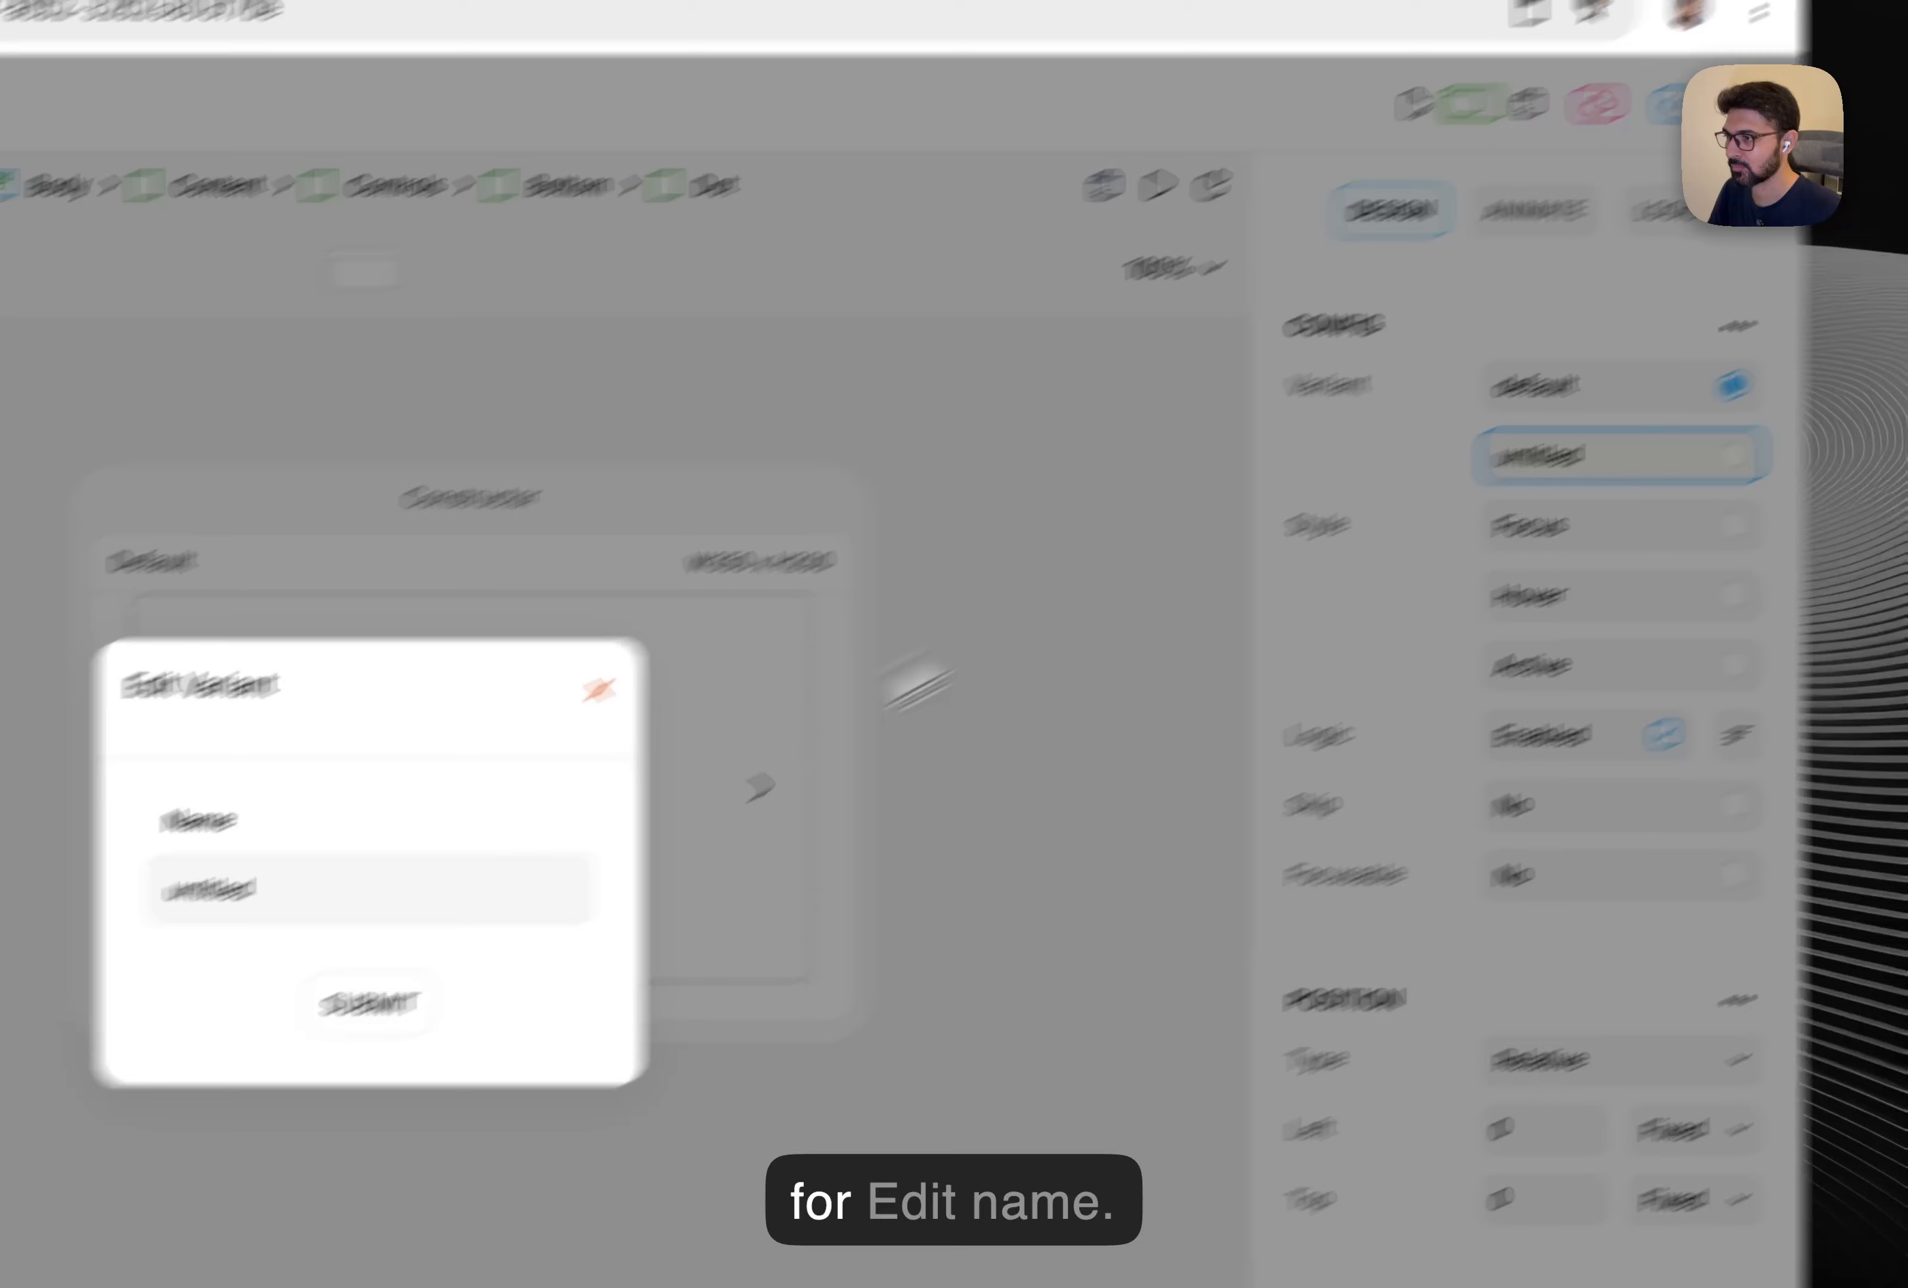
pyautogui.doubleClick(852, 711)
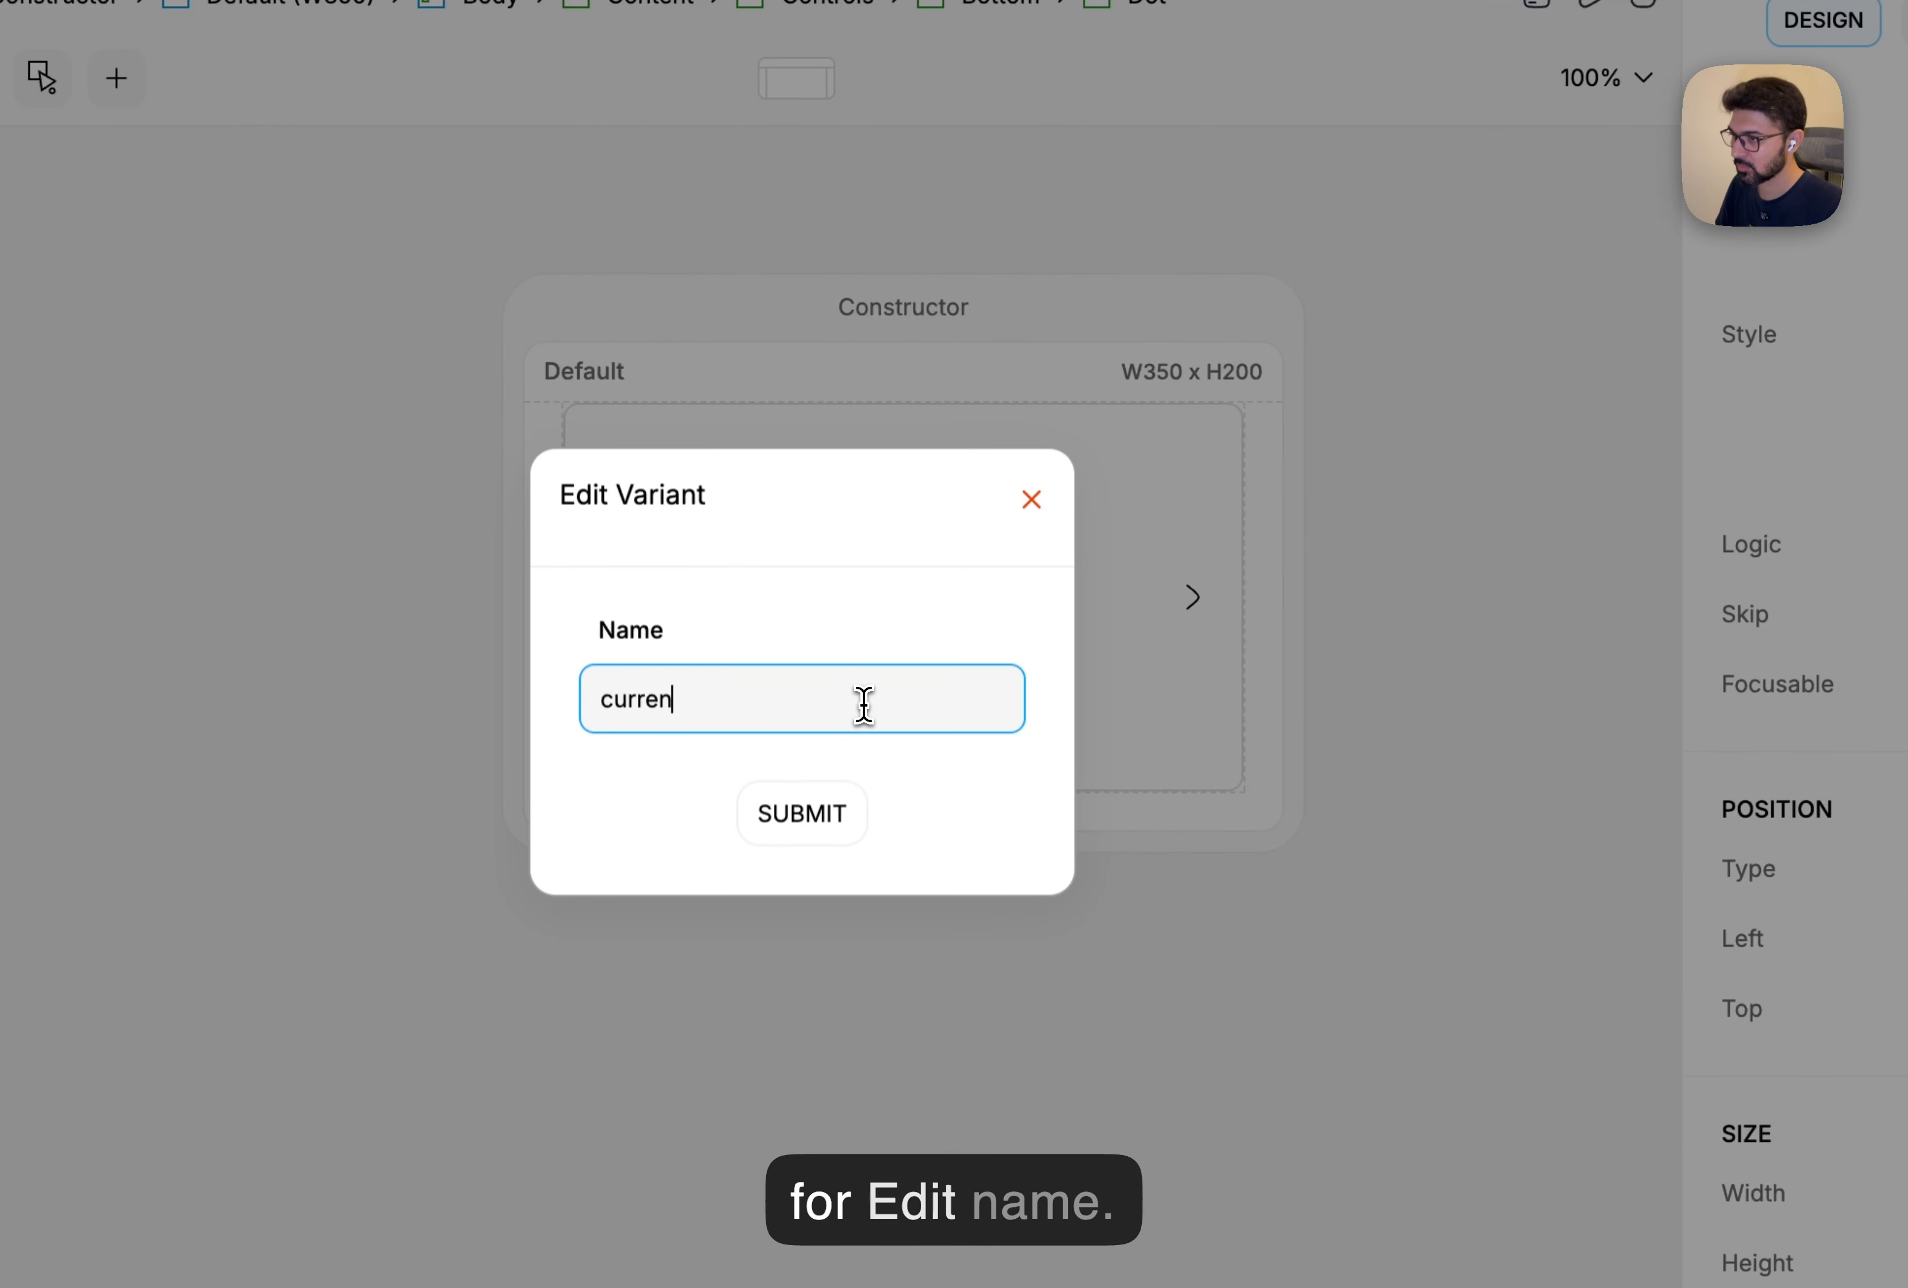
pyautogui.write('currentItem')
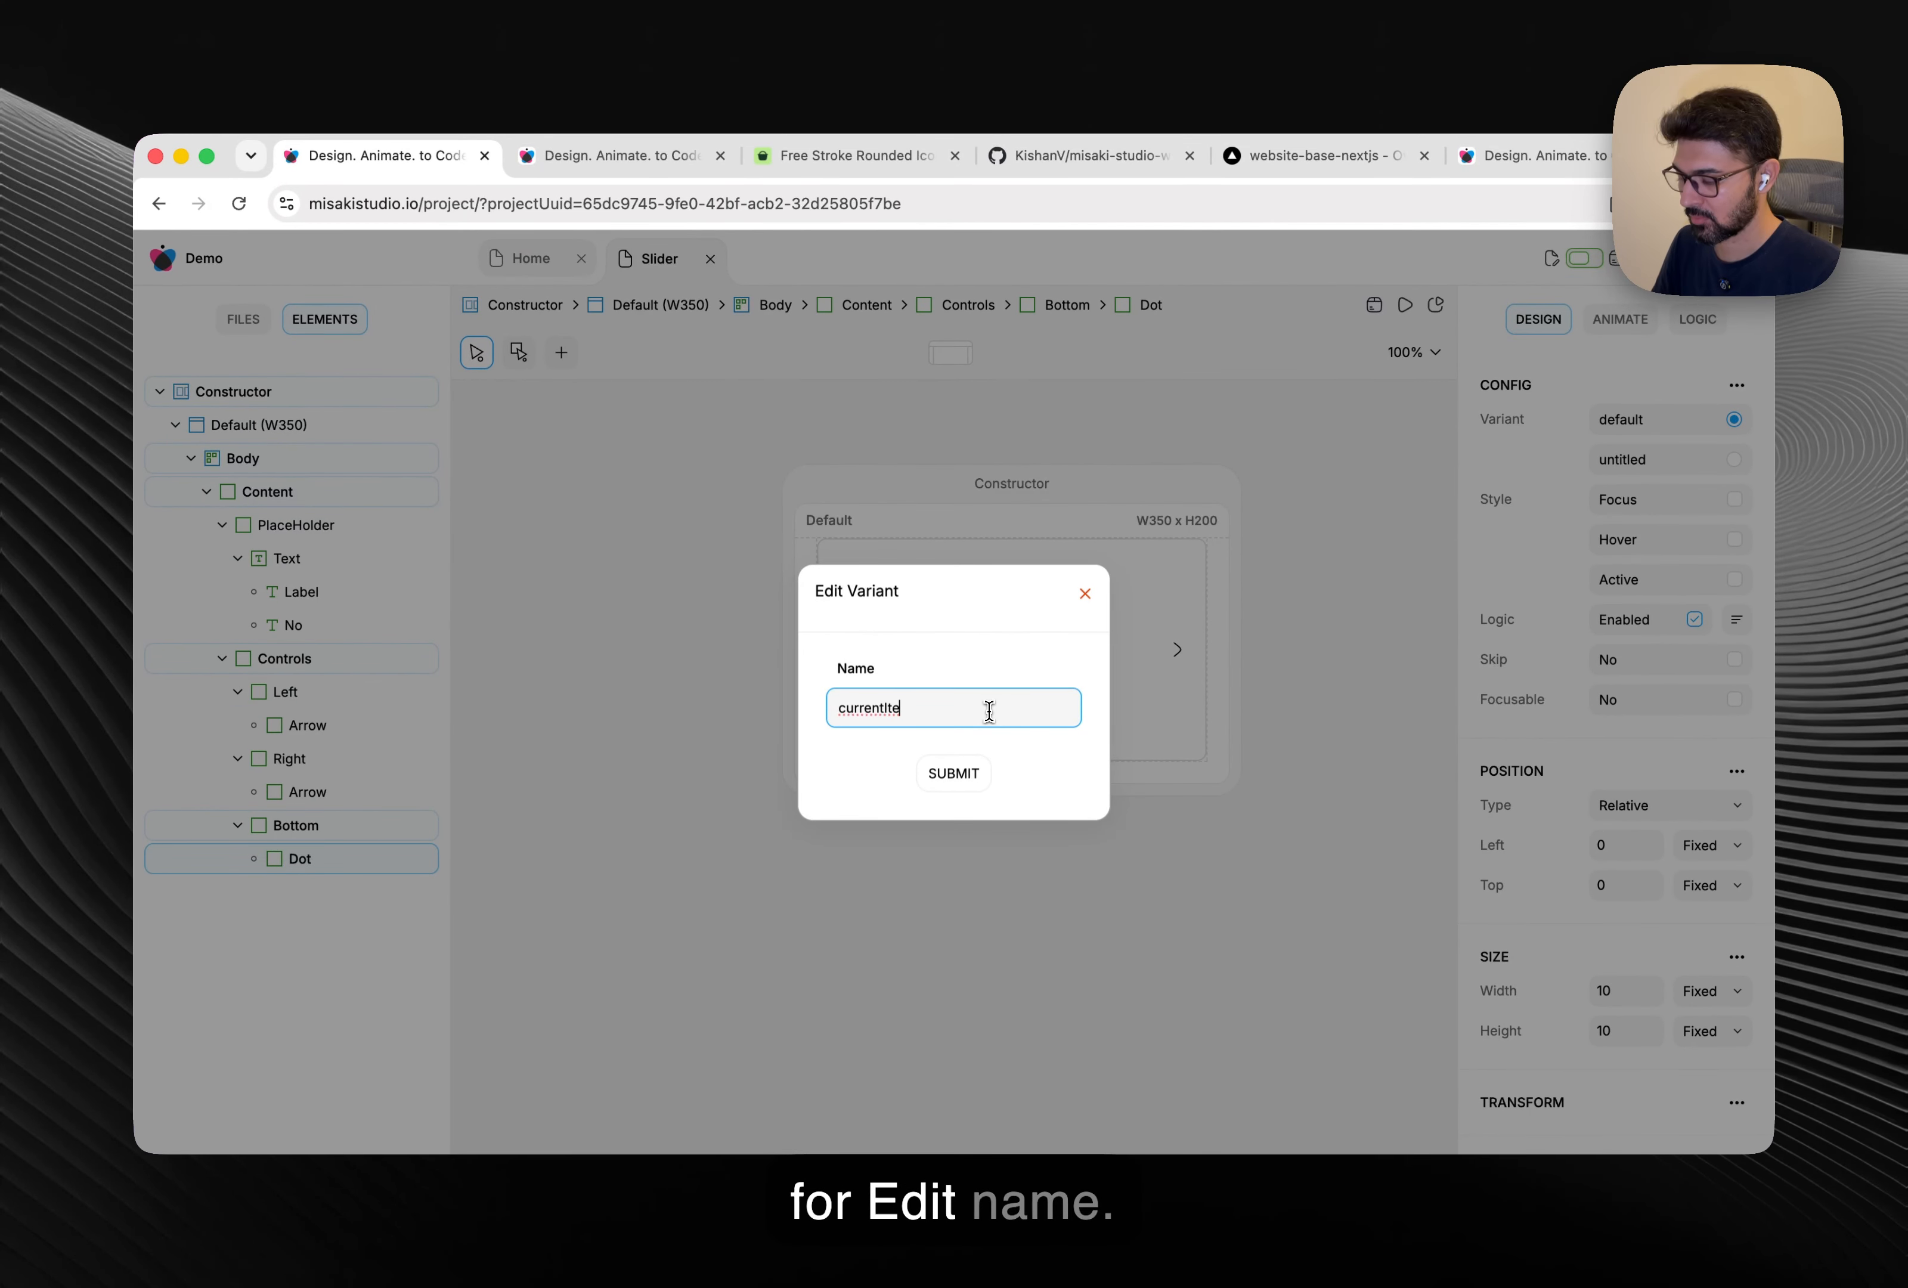
pyautogui.click(954, 775)
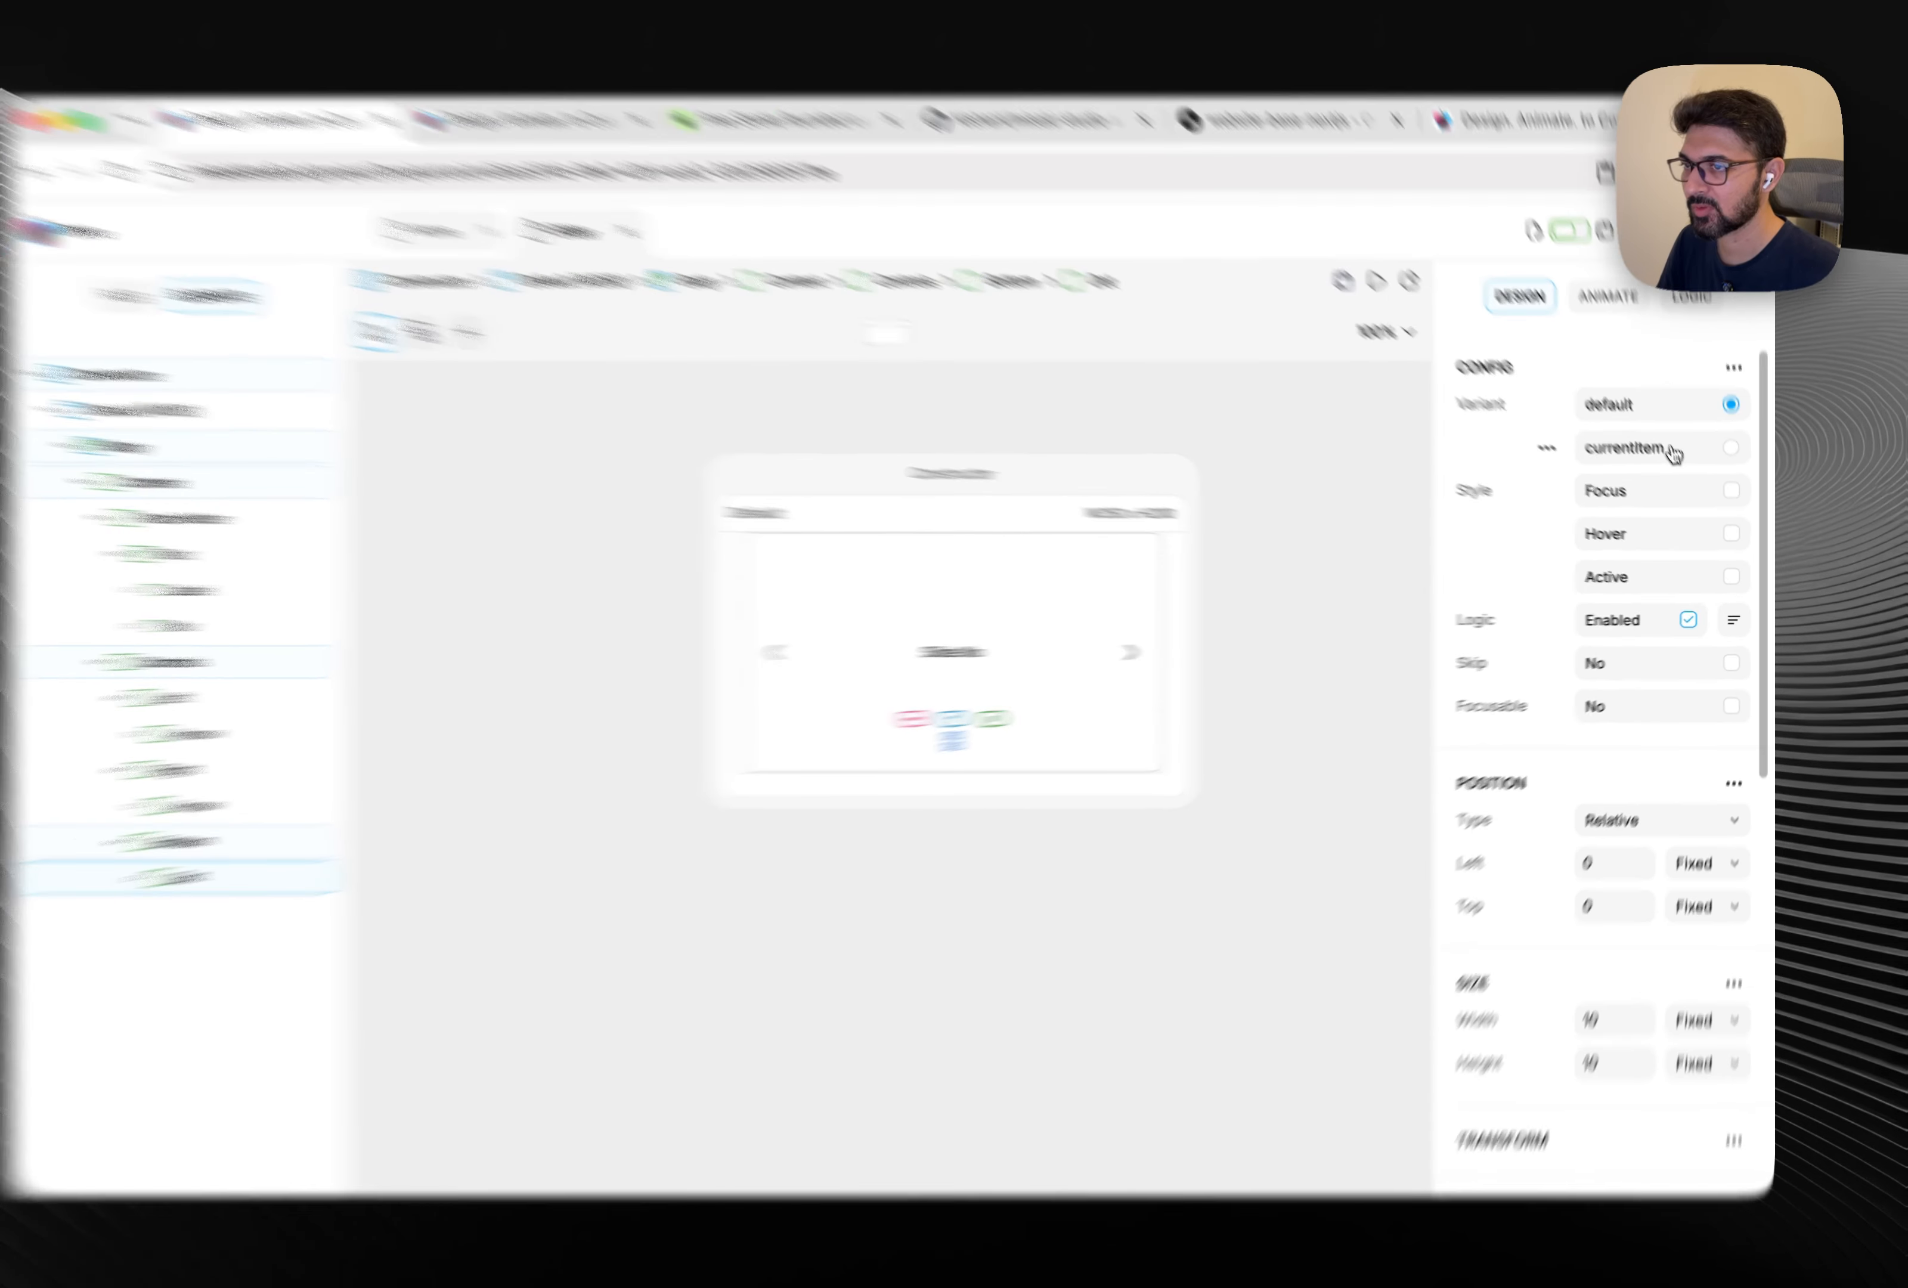
pyautogui.click(1667, 459)
# Colour the currentItem variant #333333 and add that variant to the Dot's logic.
pyautogui.scroll(-5, 1601, 542)
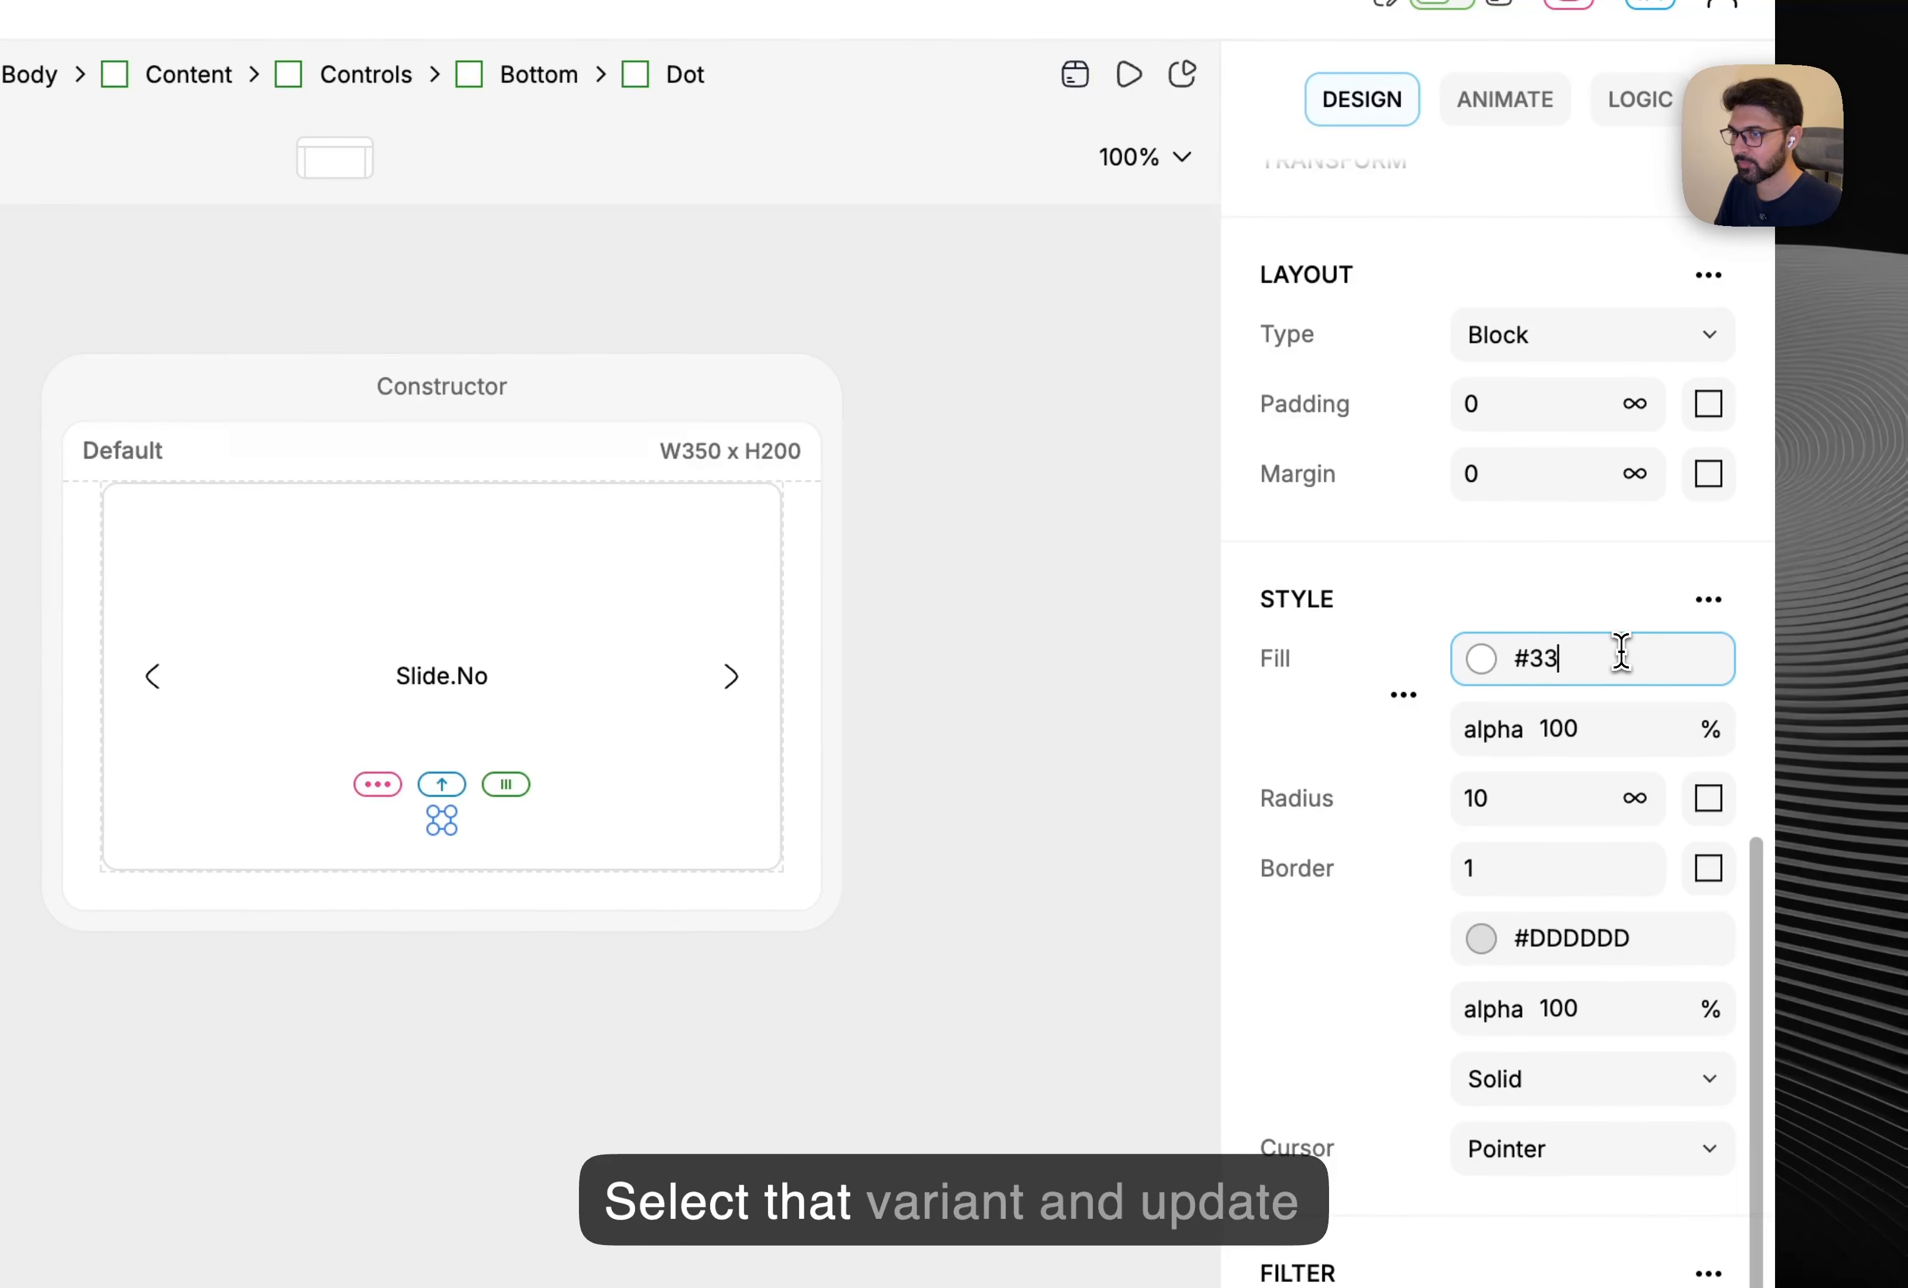
pyautogui.doubleClick(1690, 939)
pyautogui.write('333333')
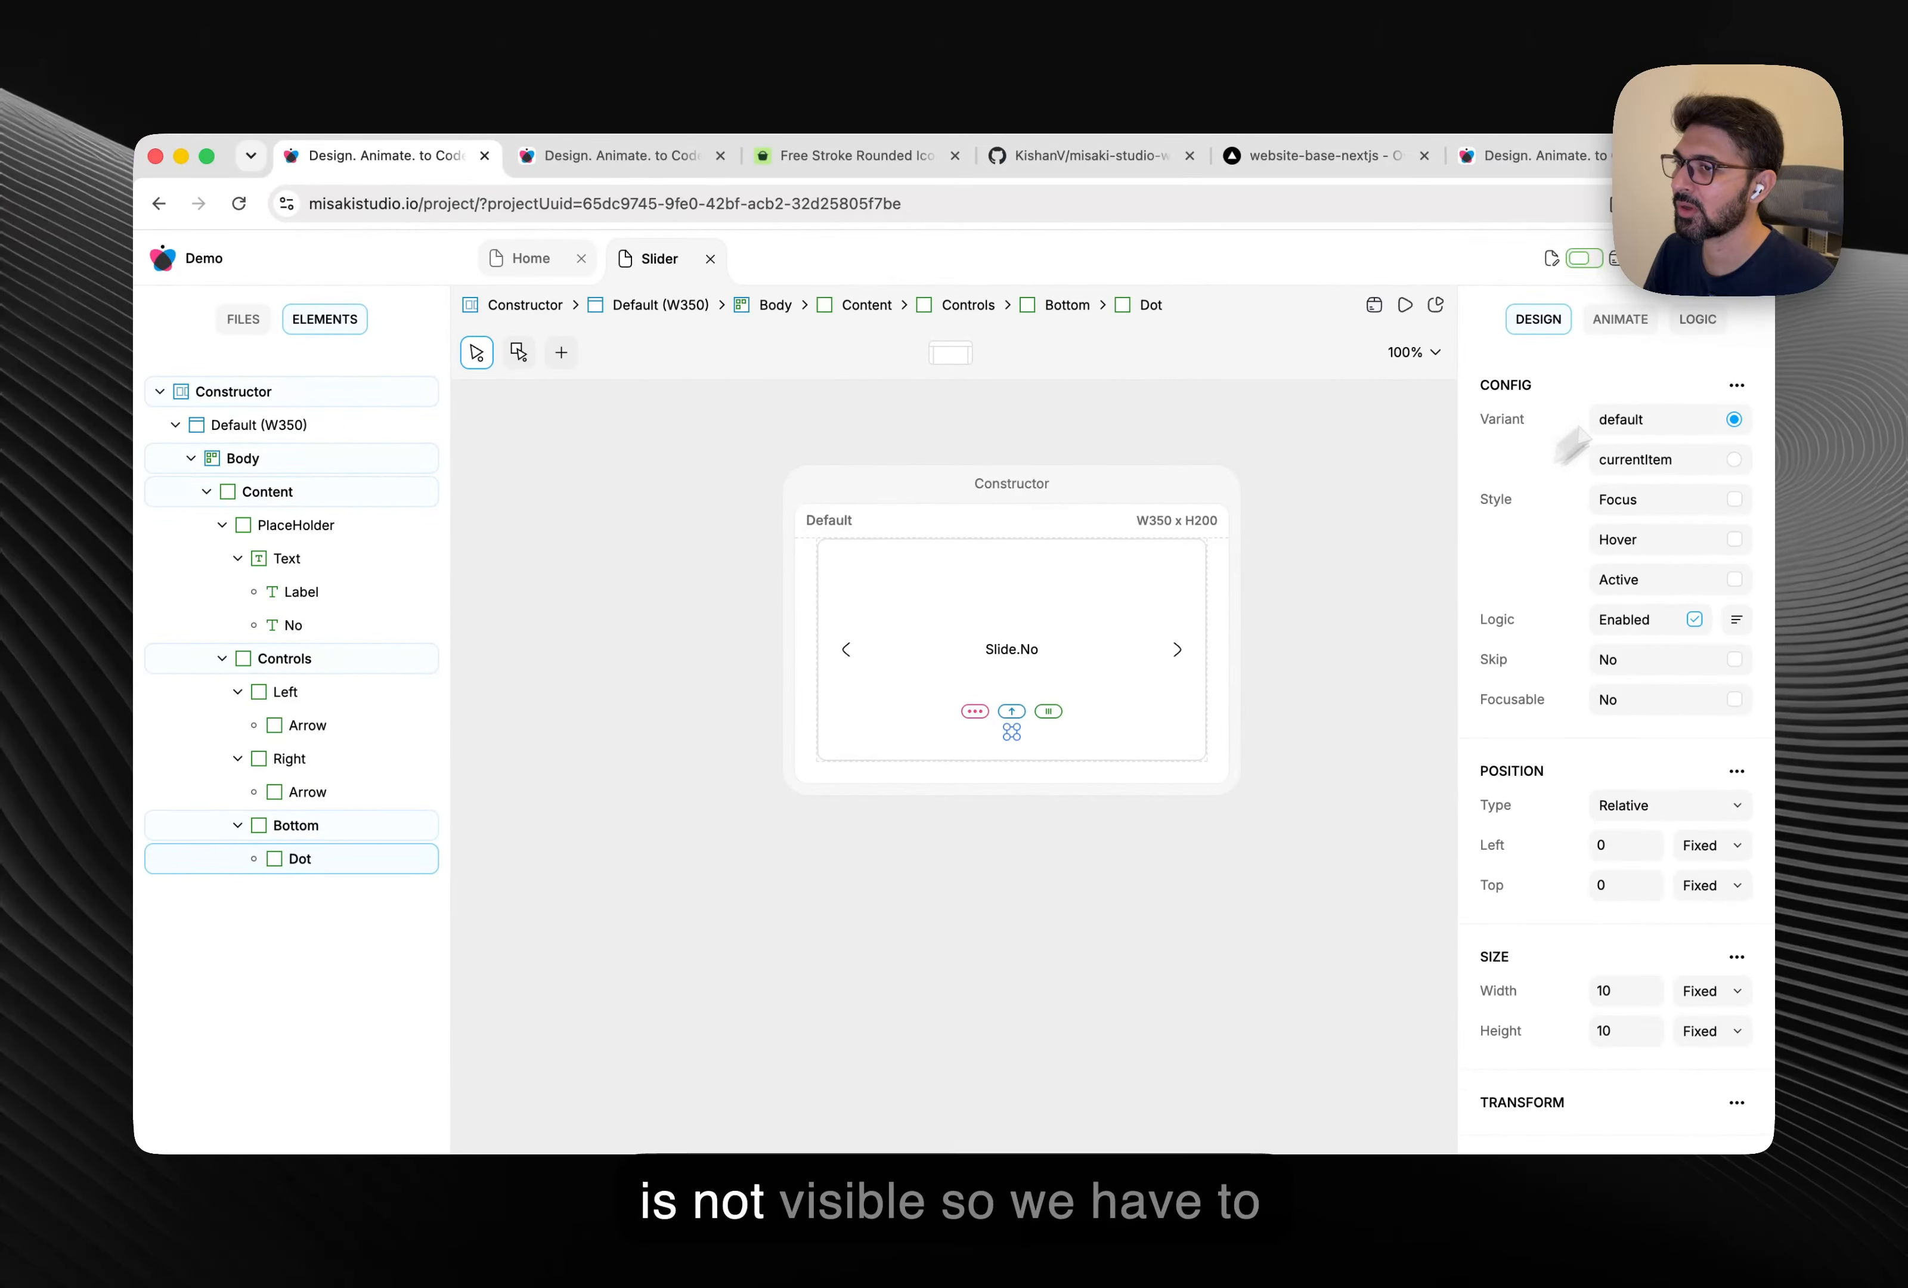
pyautogui.click(1658, 105)
pyautogui.scroll(-1, 1206, 674)
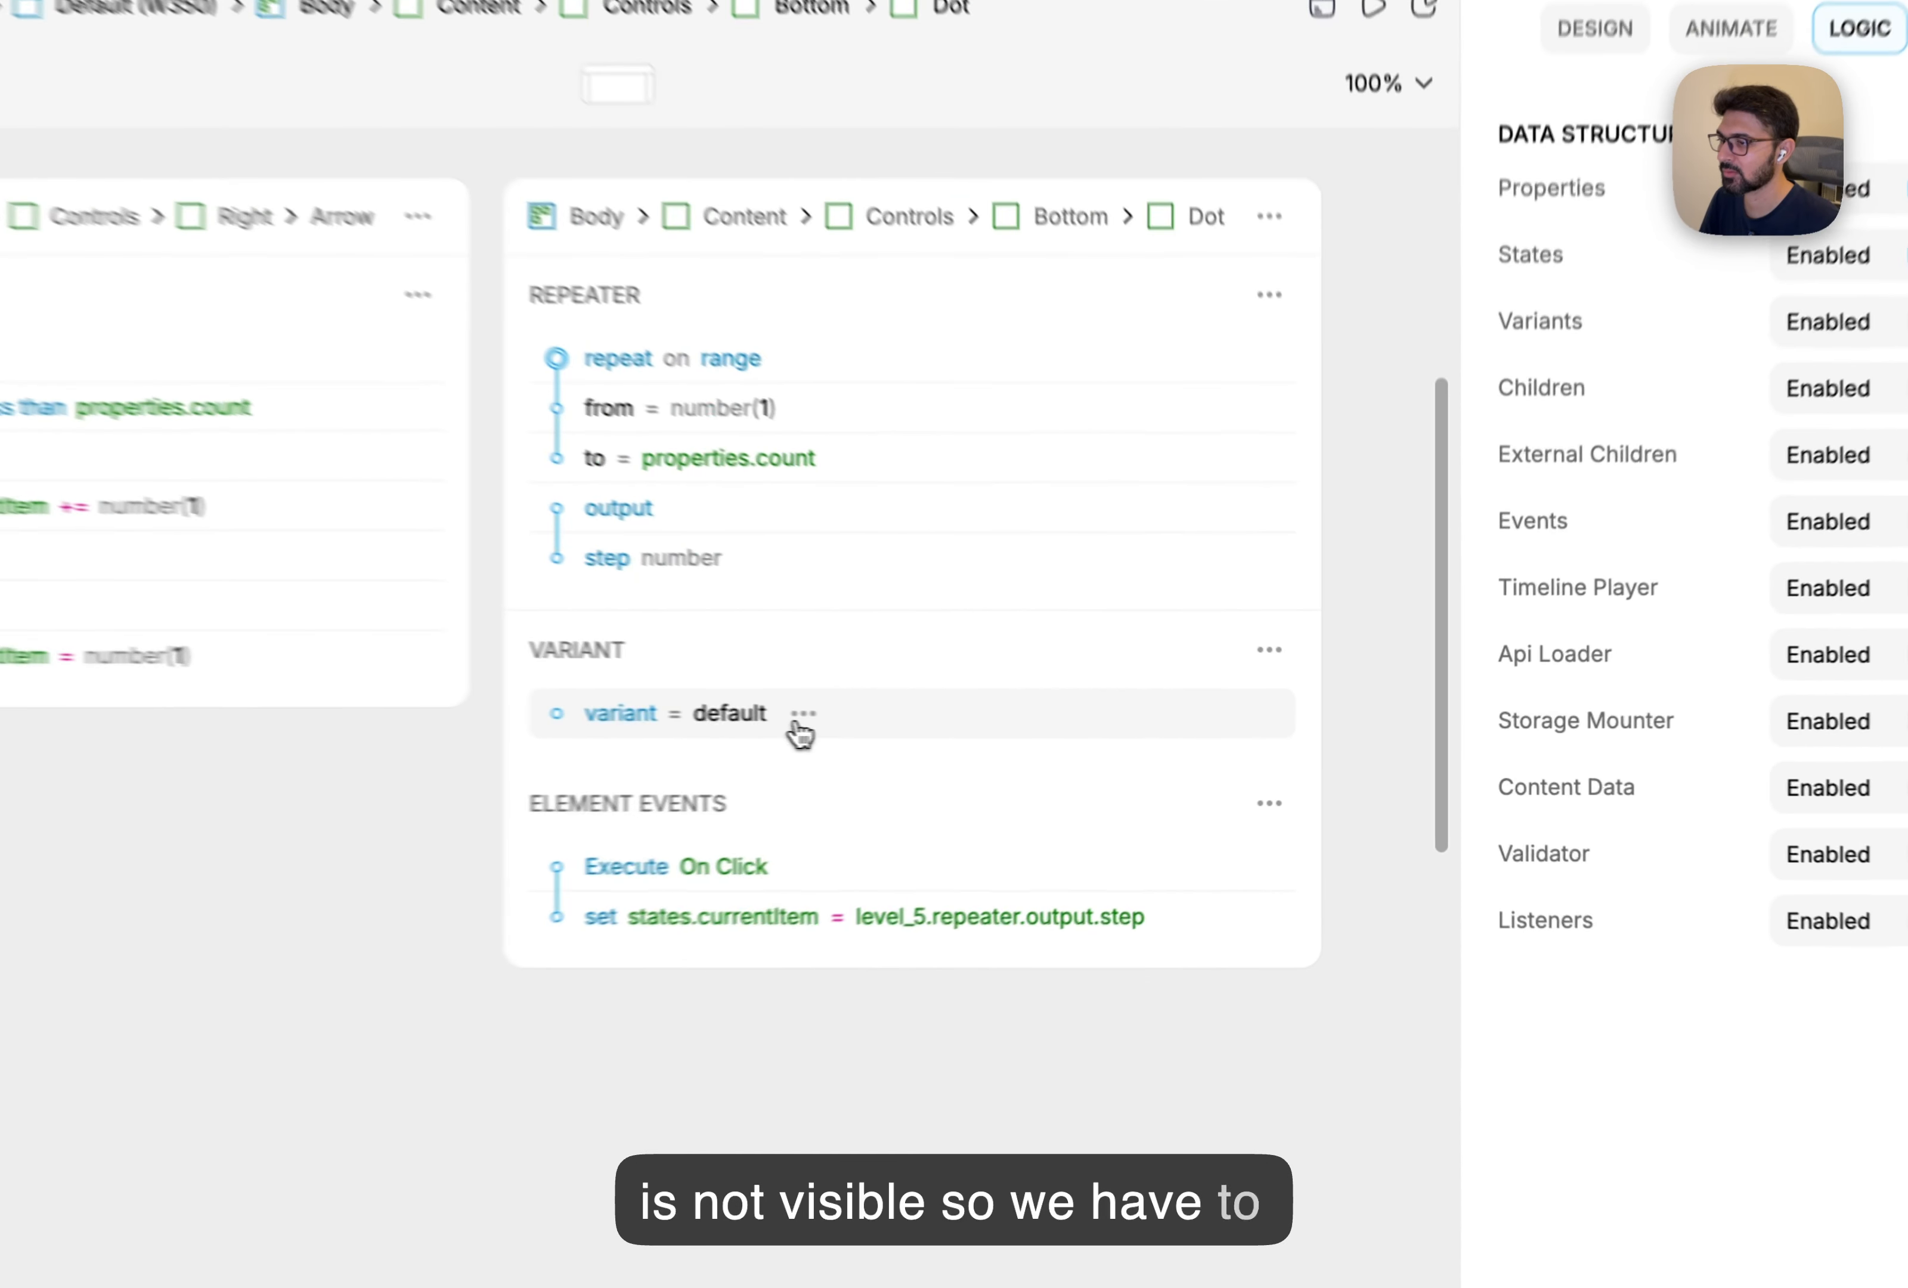
pyautogui.click(1063, 731)
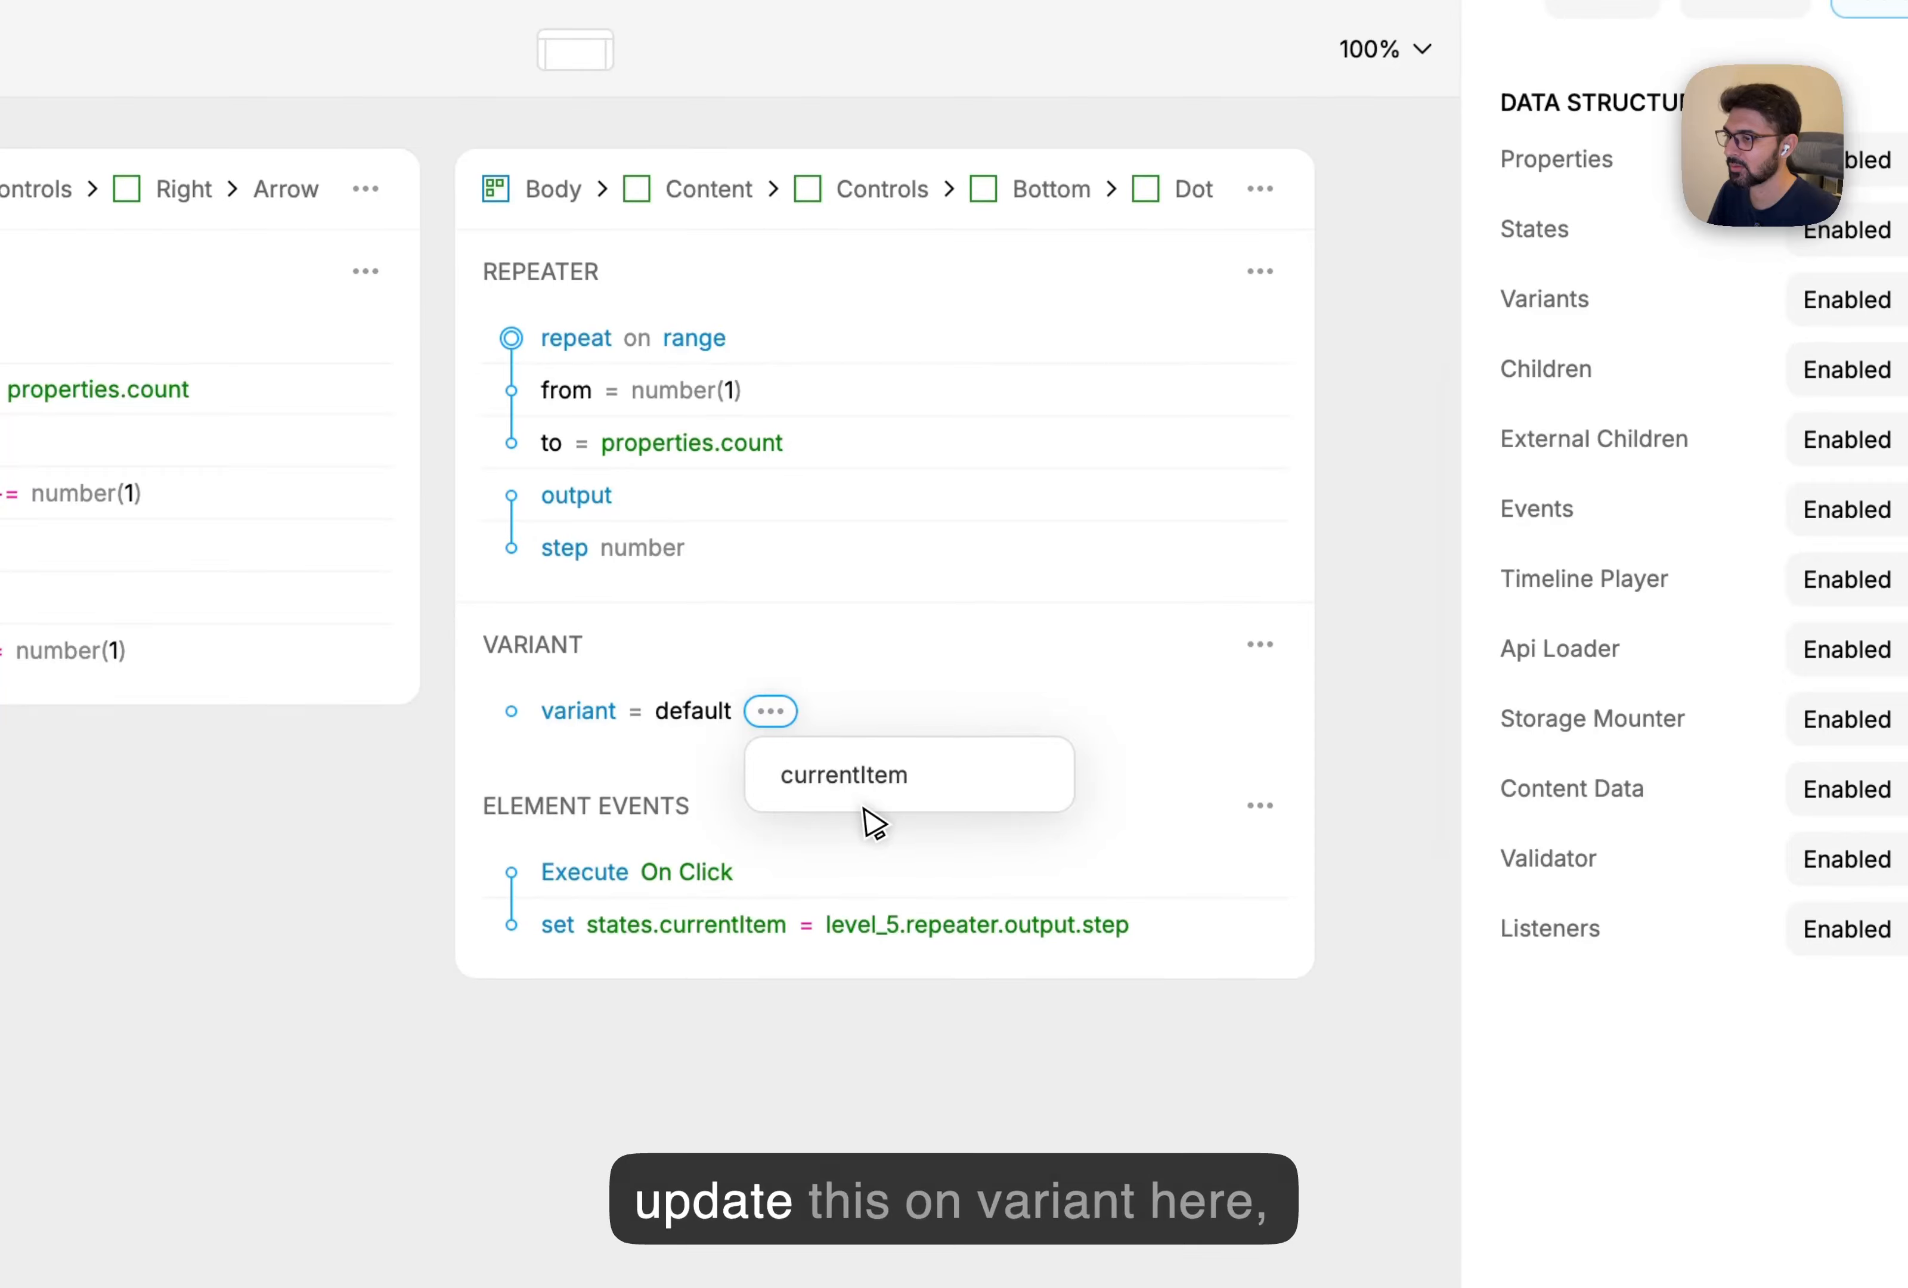
pyautogui.click(846, 777)
# Apply the variant only when states.currentItem equals level_5.repeater.output.step.
pyautogui.click(1261, 646)
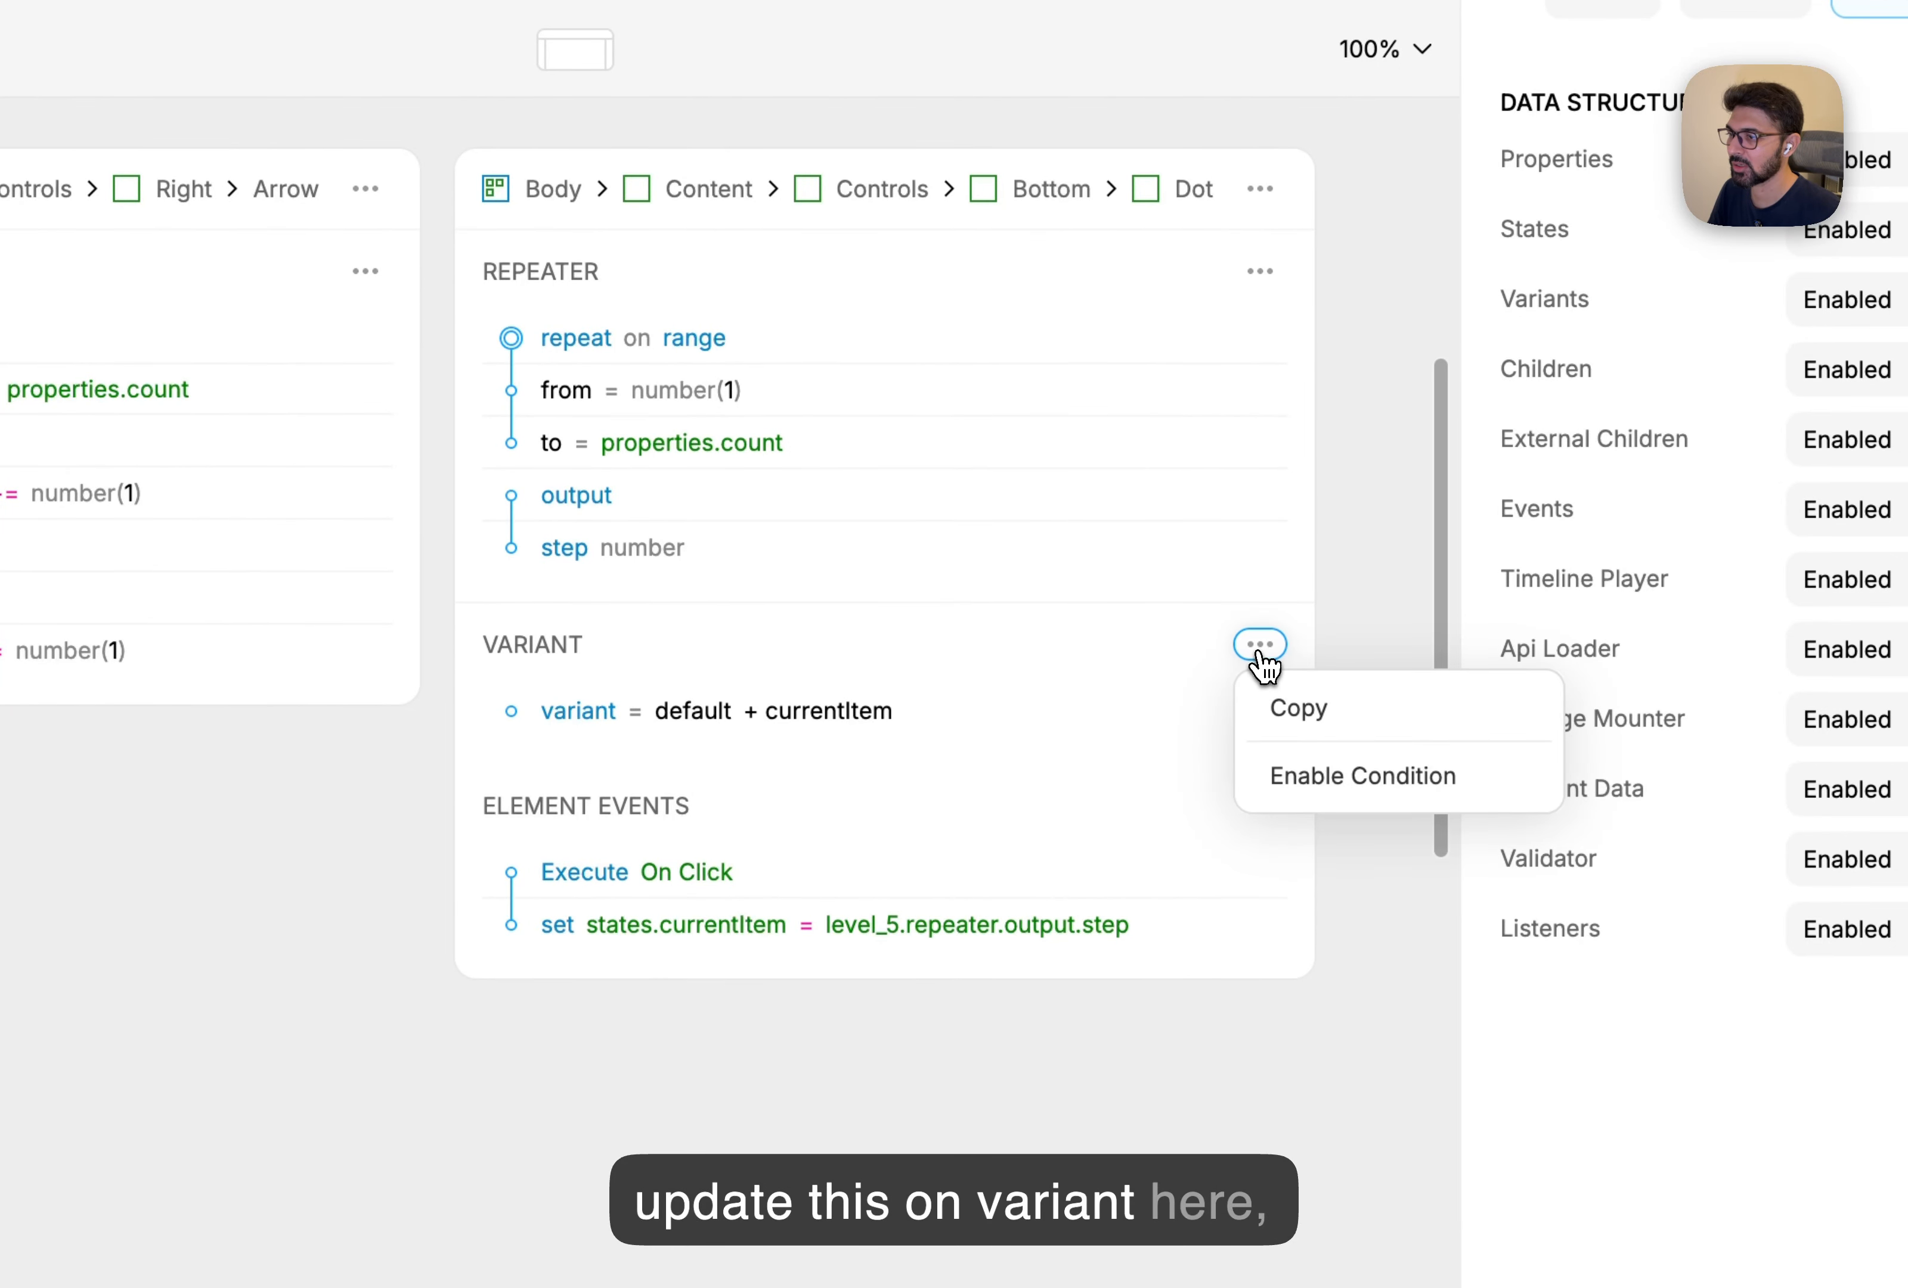
pyautogui.click(1324, 785)
pyautogui.click(622, 765)
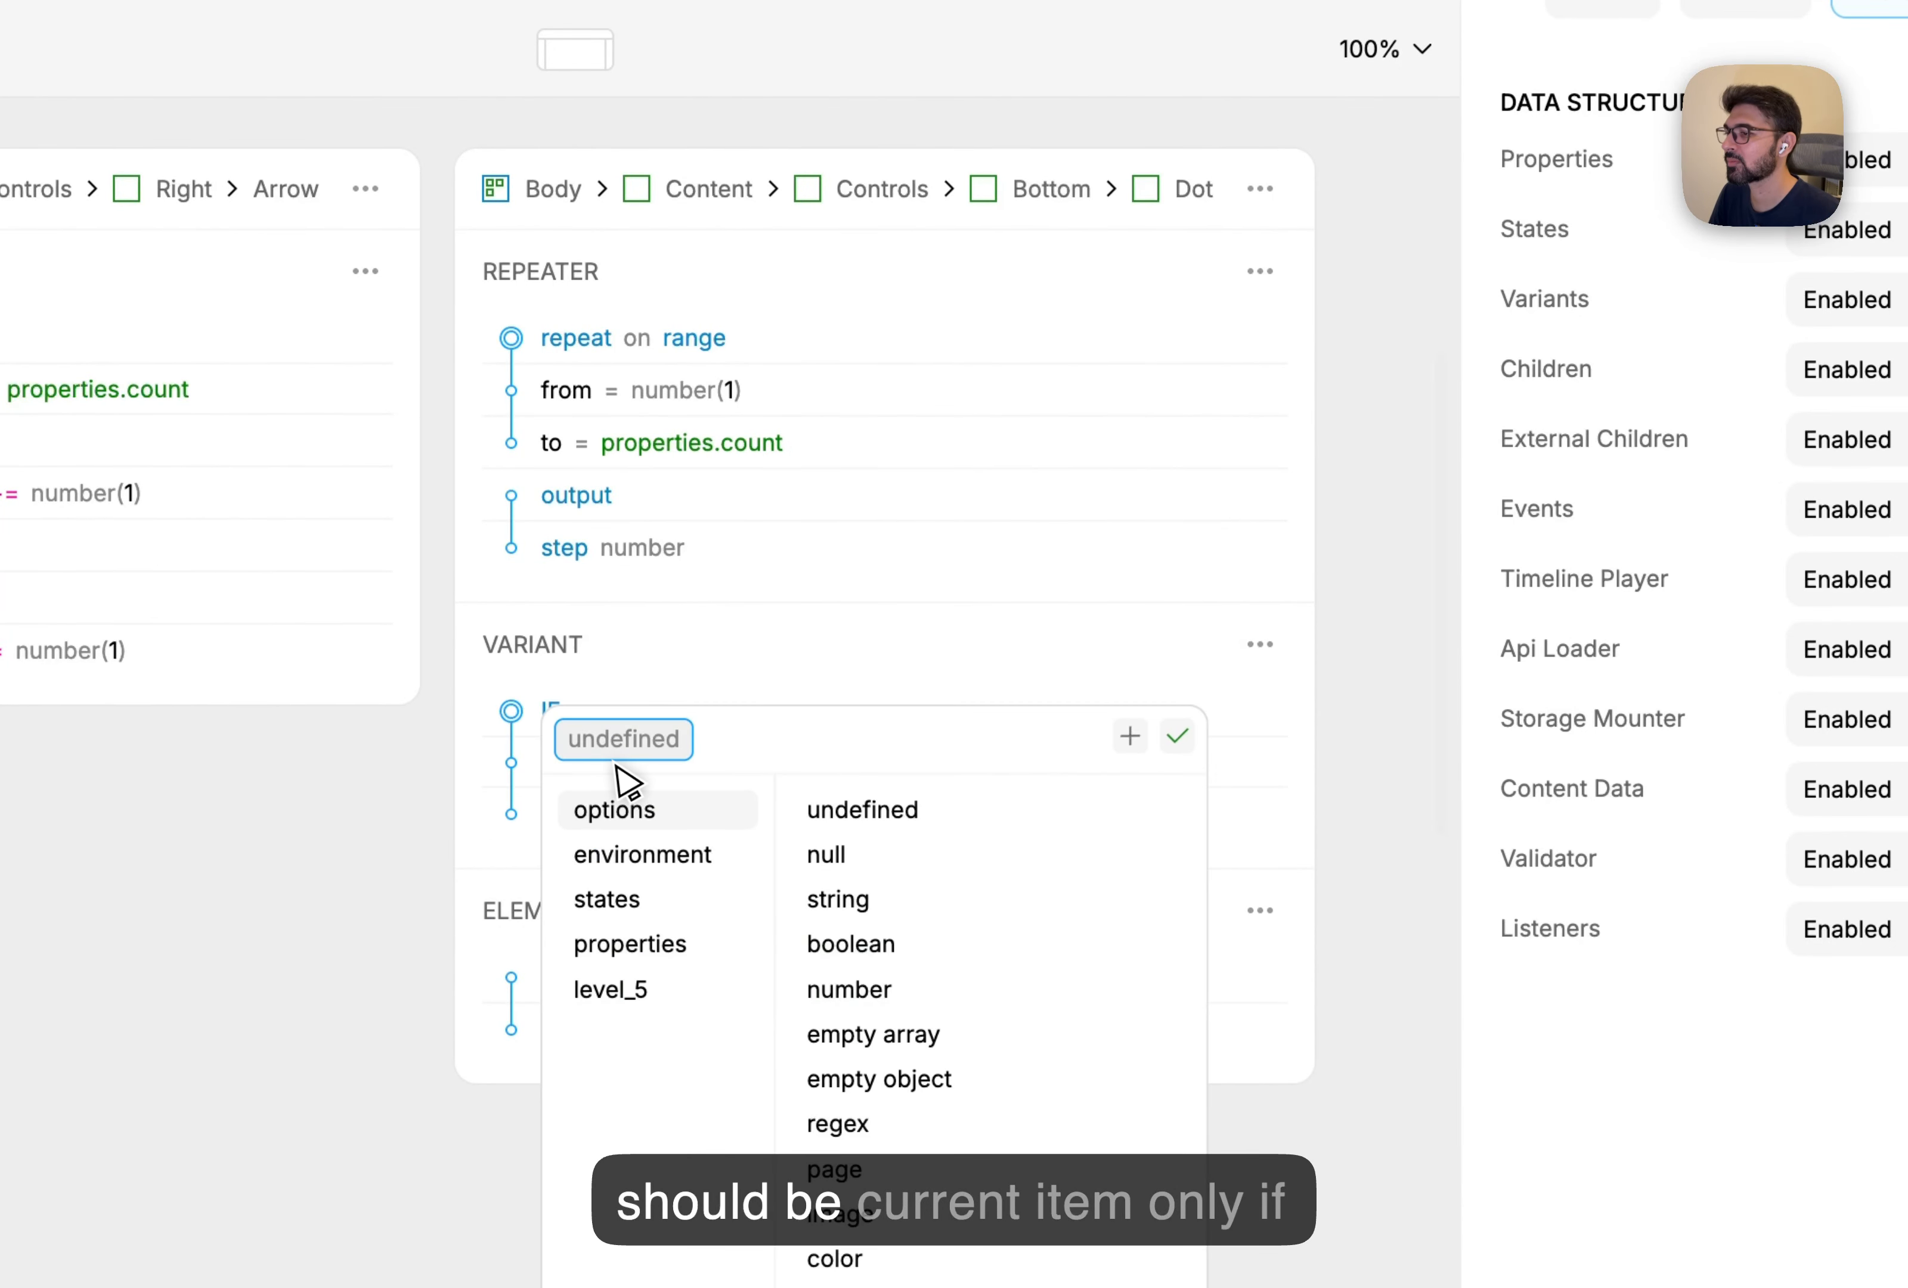
pyautogui.click(659, 901)
pyautogui.click(941, 908)
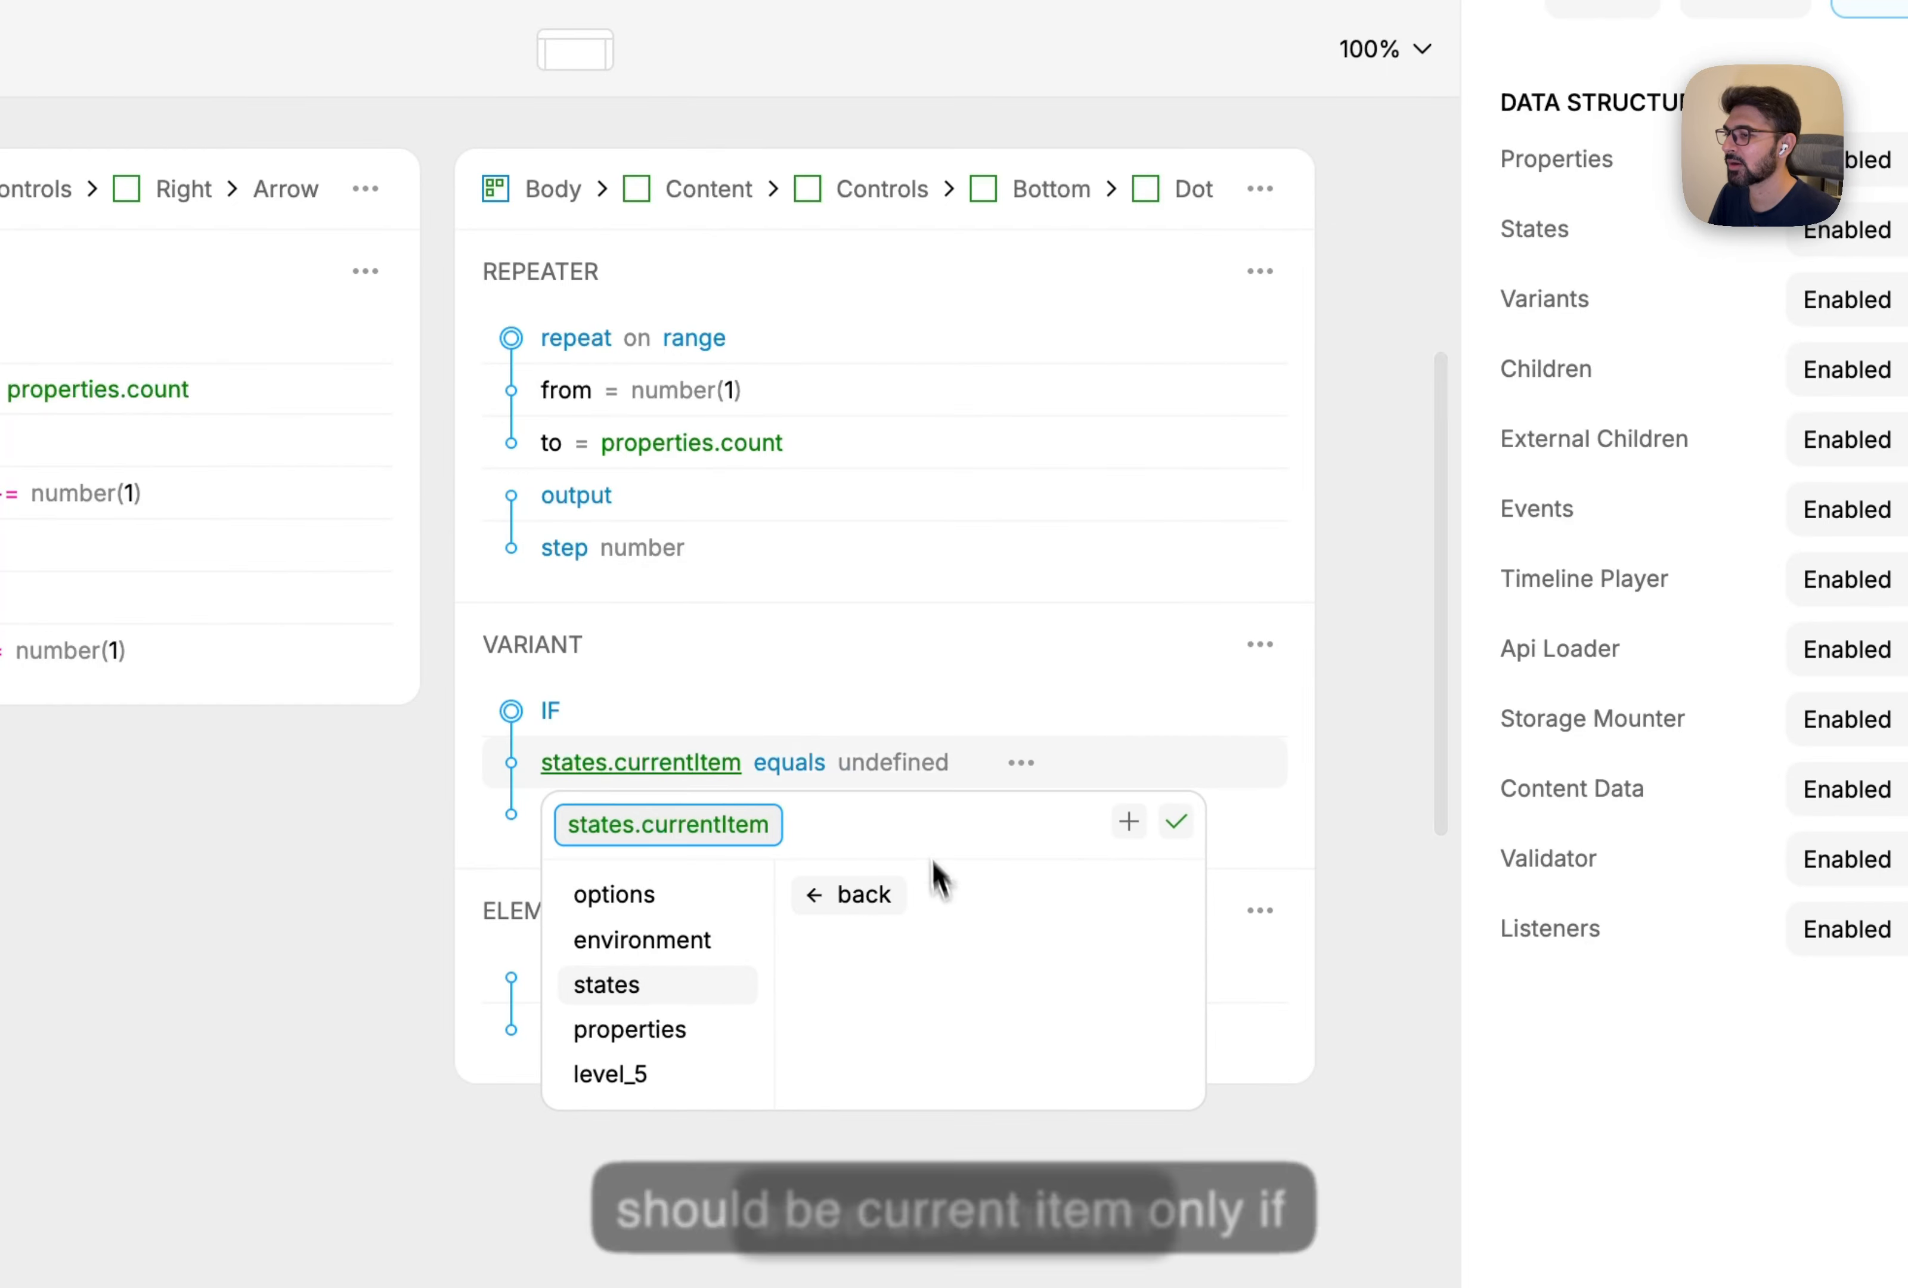
pyautogui.click(911, 779)
pyautogui.click(1022, 1072)
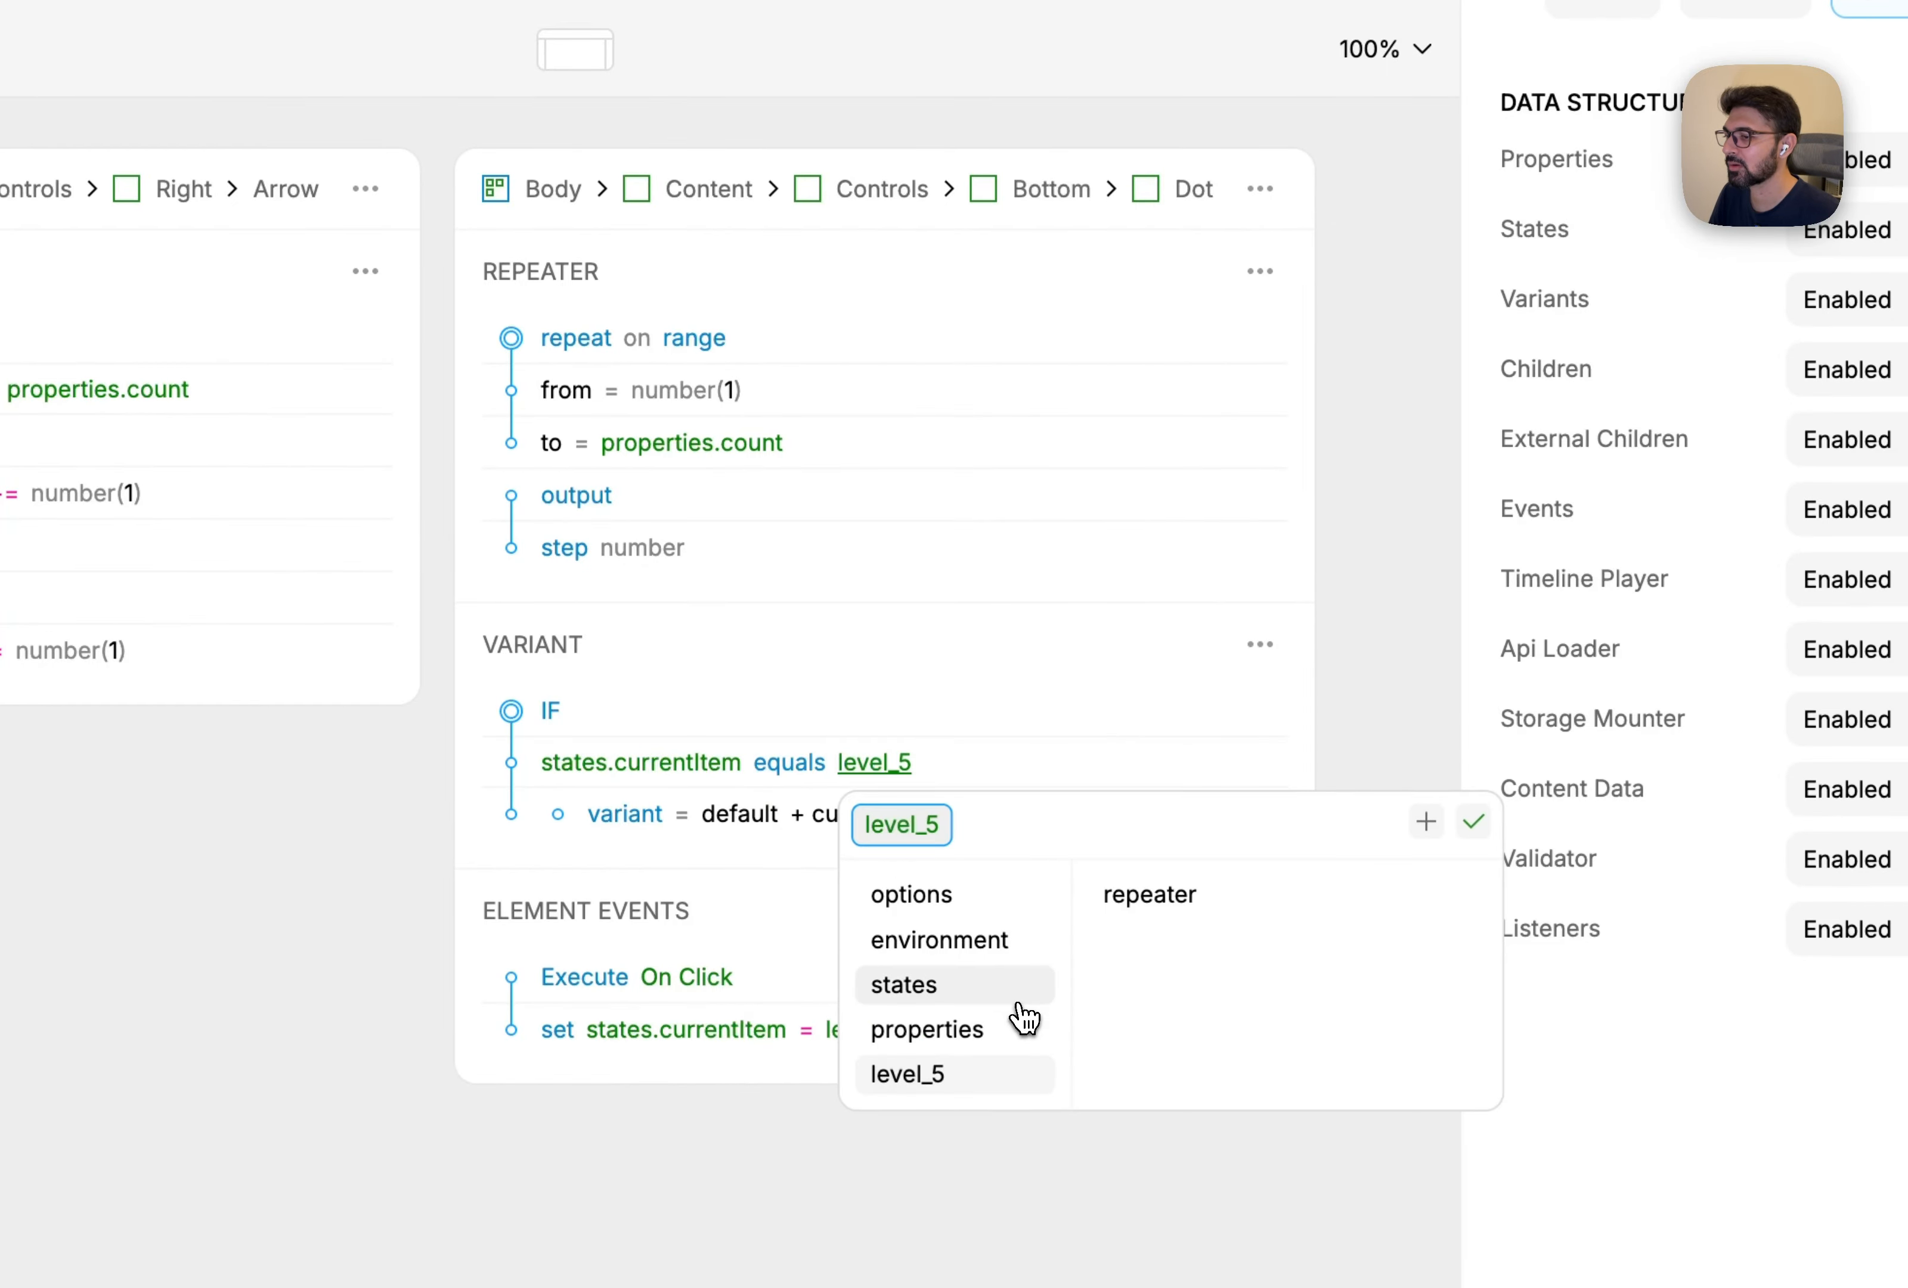
pyautogui.click(1165, 904)
pyautogui.click(1201, 959)
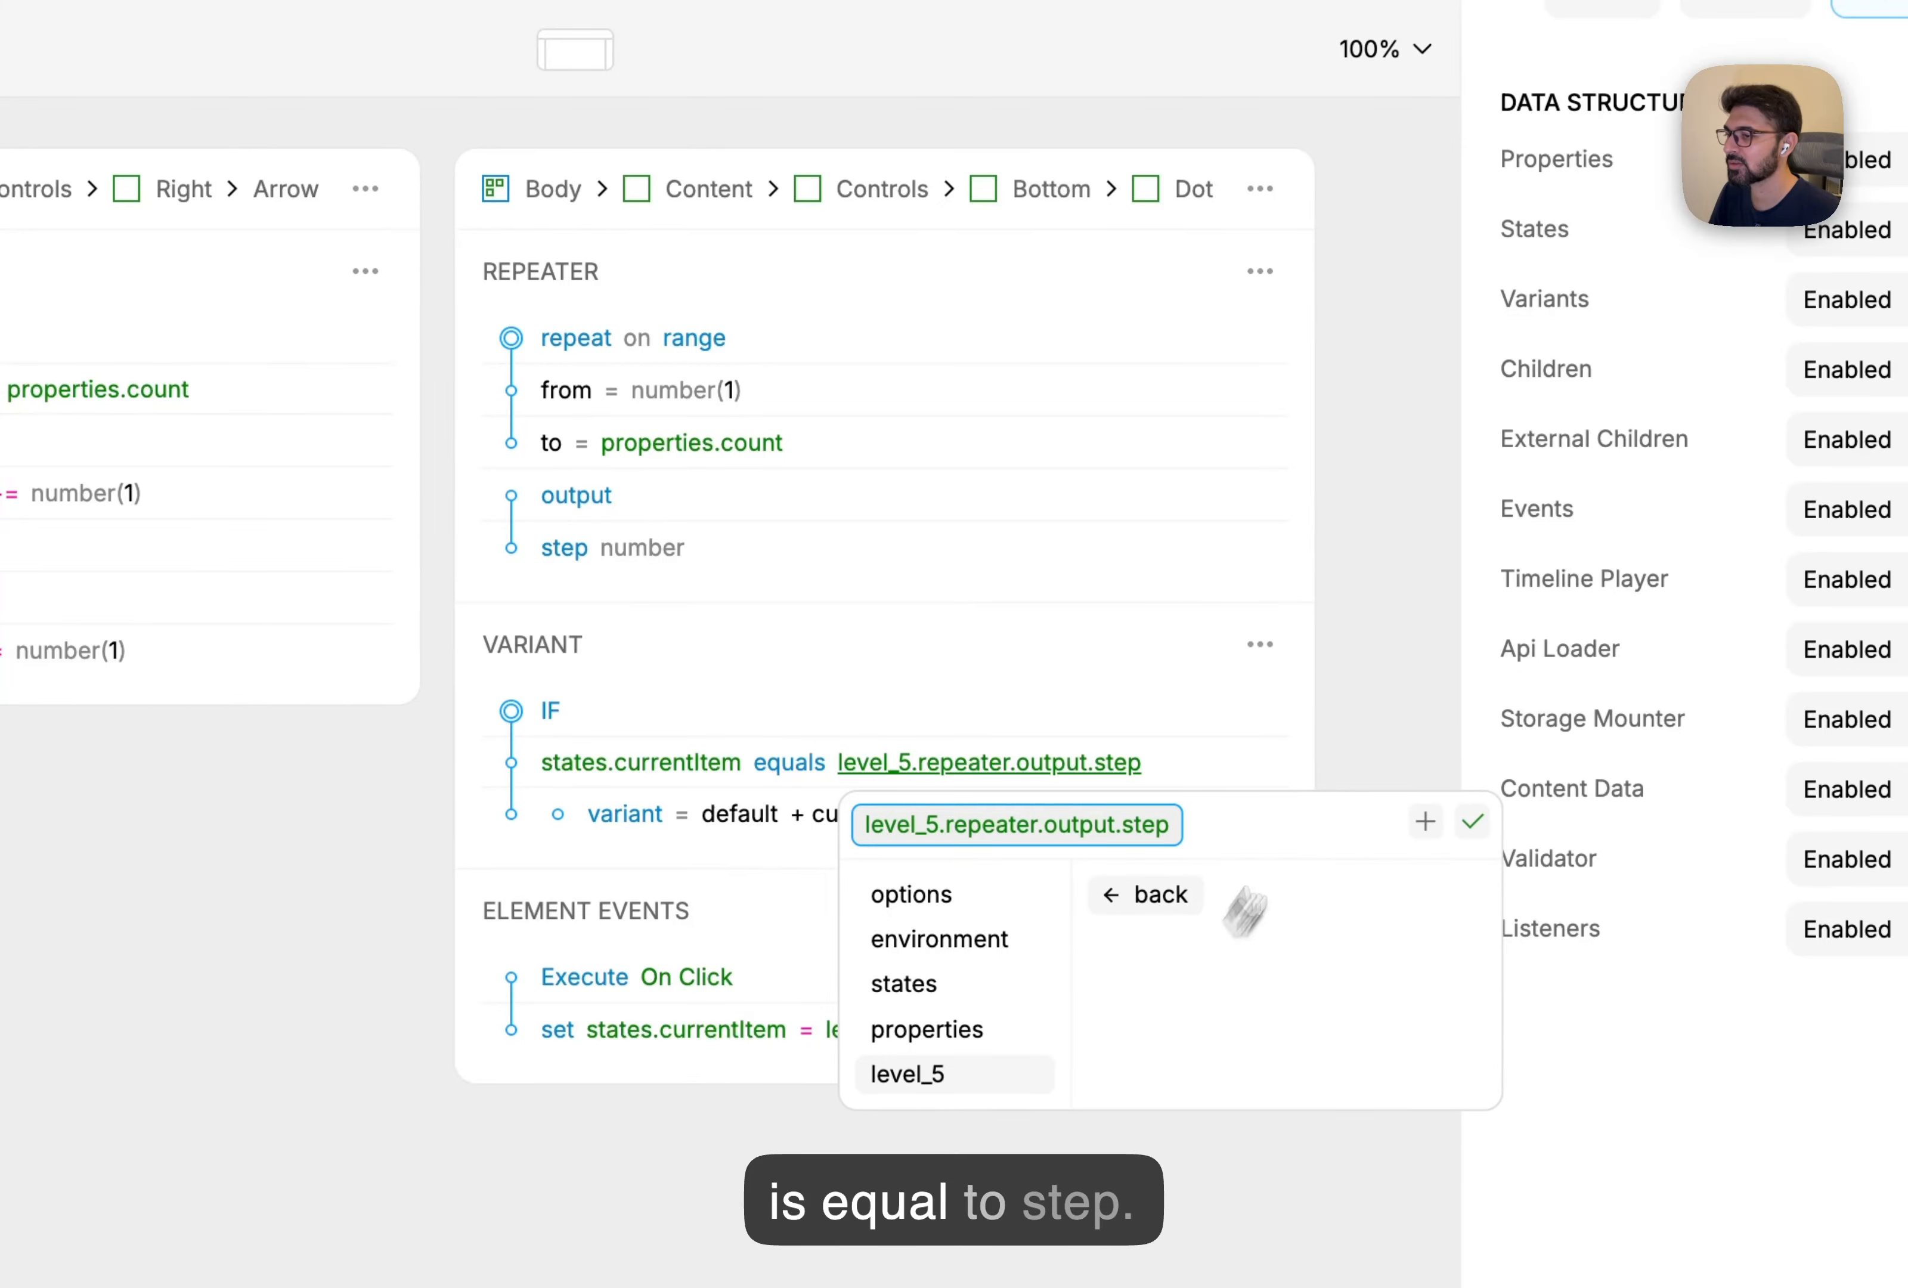
pyautogui.click(1419, 666)
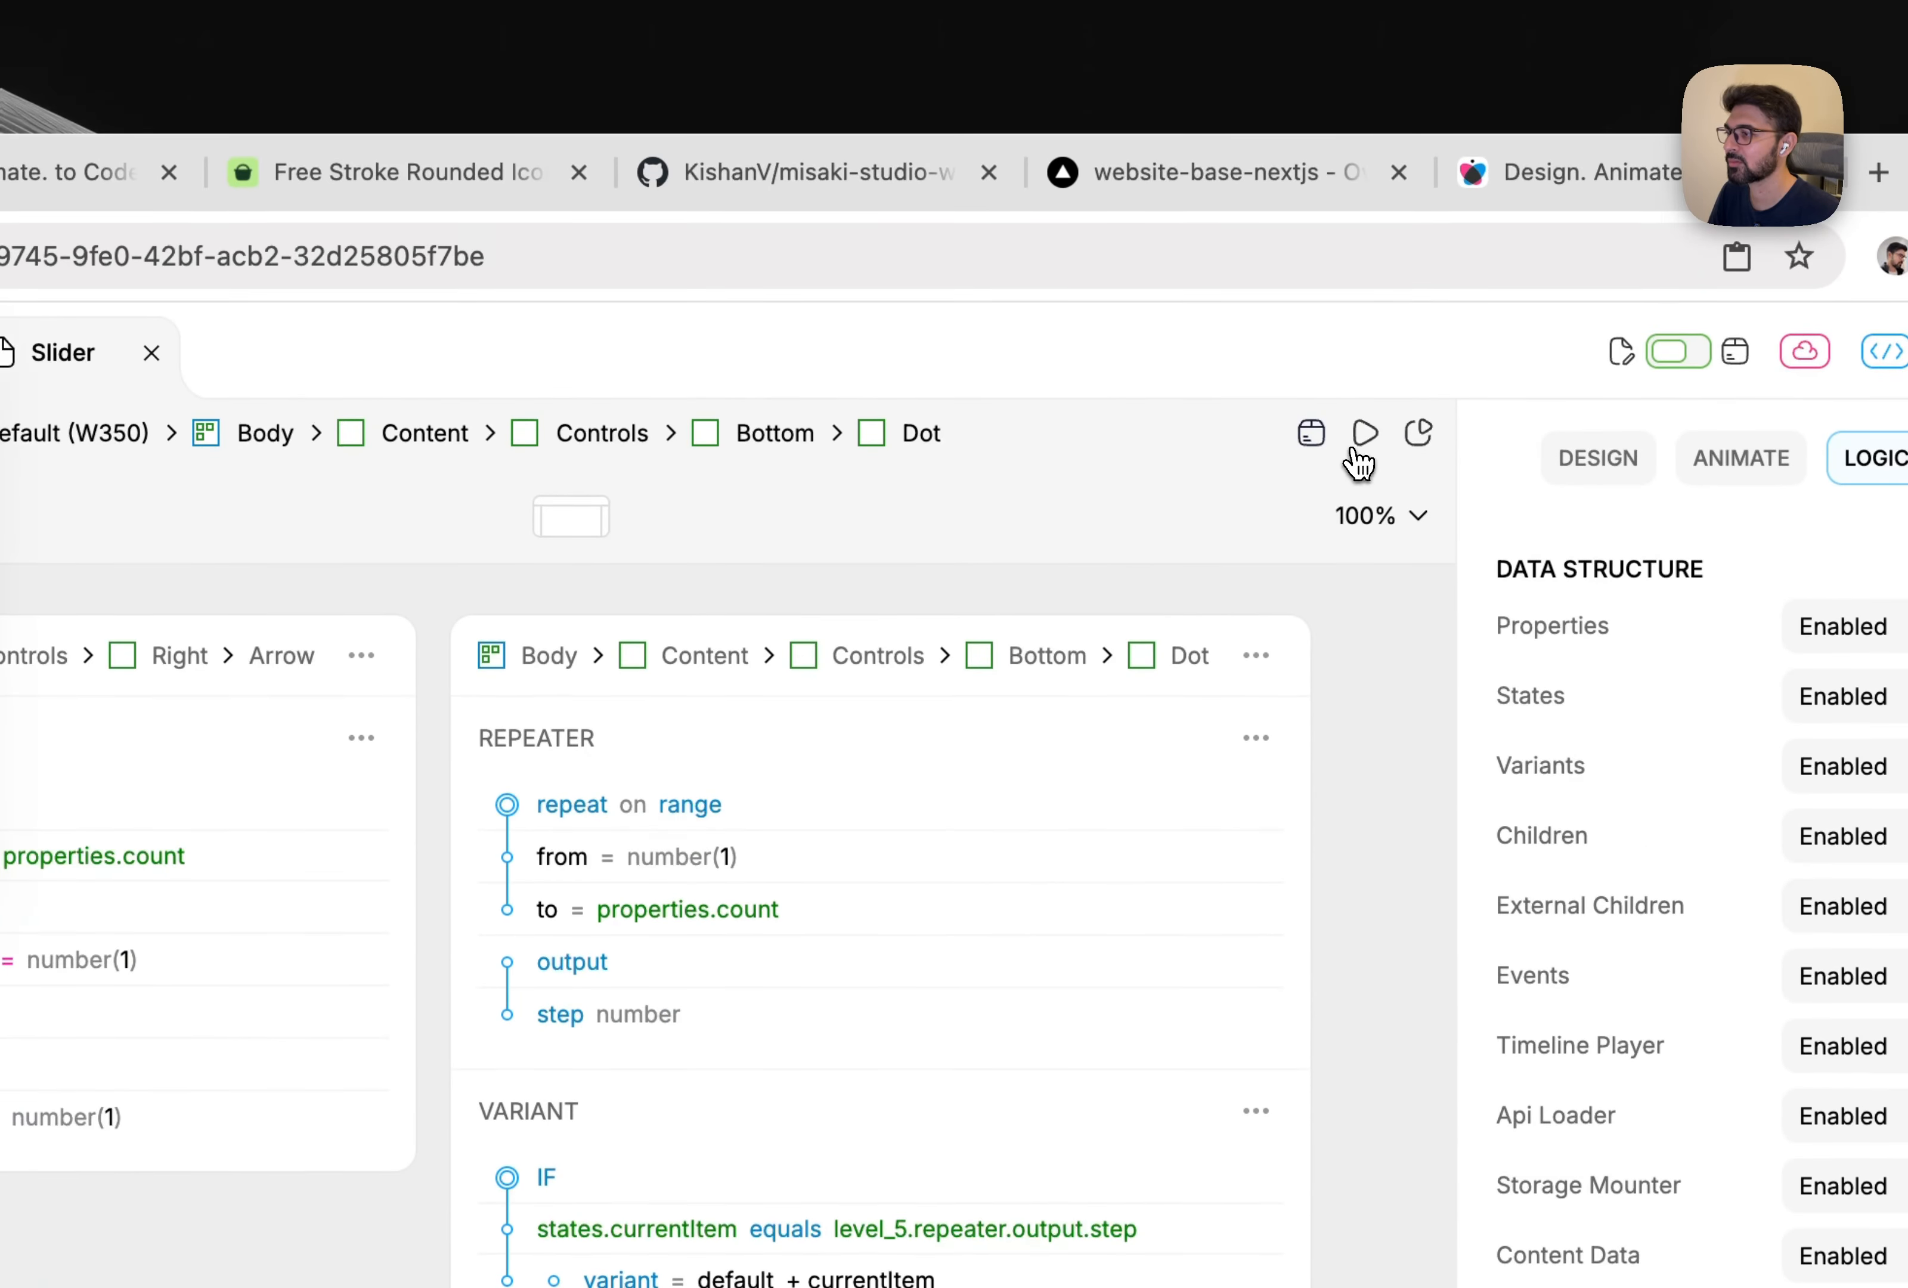
# Preview the slider, advance it twice to confirm the active dot tracks the slide, then show the file tree.
pyautogui.click(1362, 433)
pyautogui.click(552, 649)
pyautogui.click(551, 649)
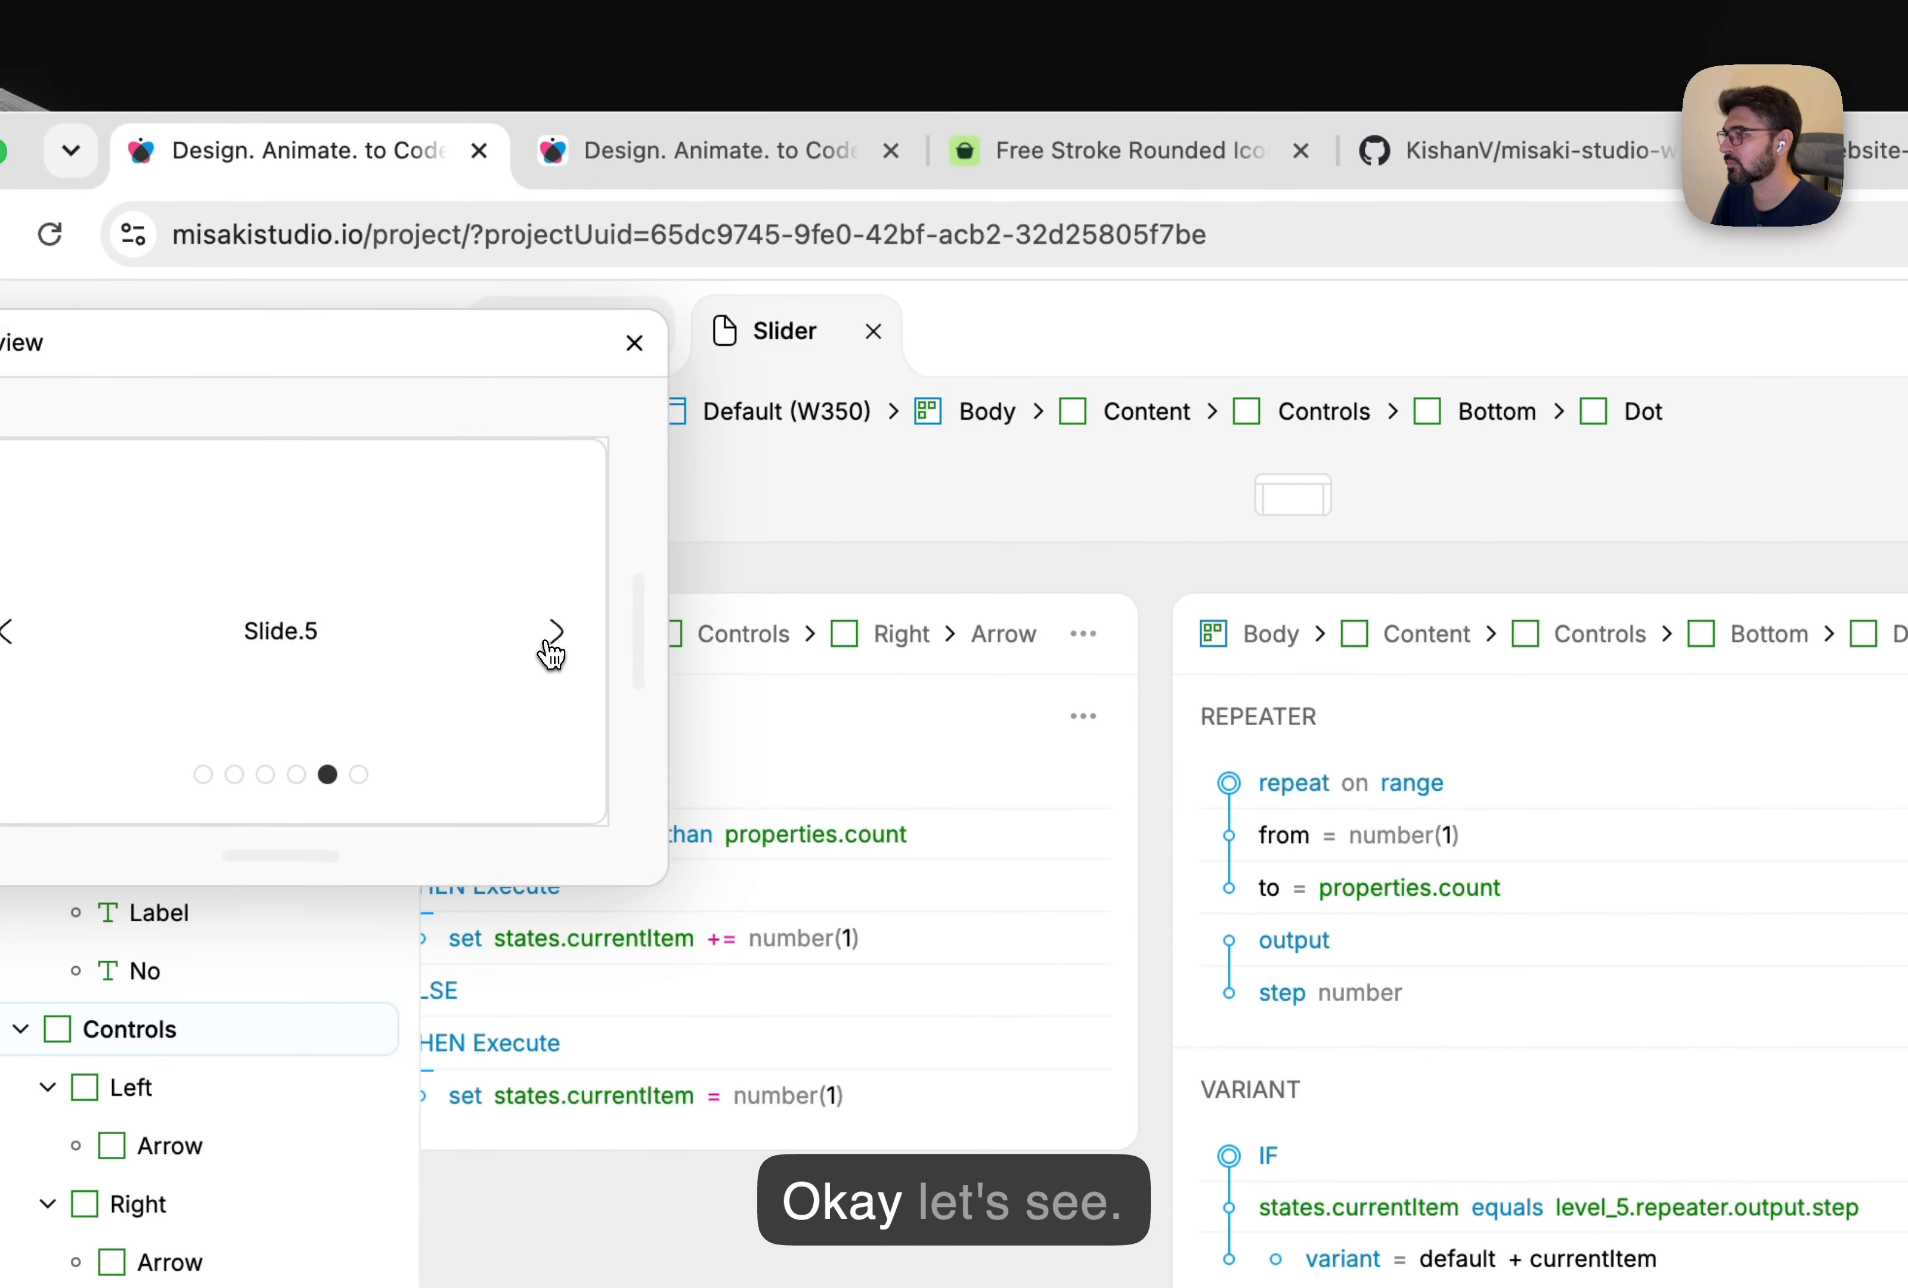
pyautogui.click(552, 648)
pyautogui.click(551, 649)
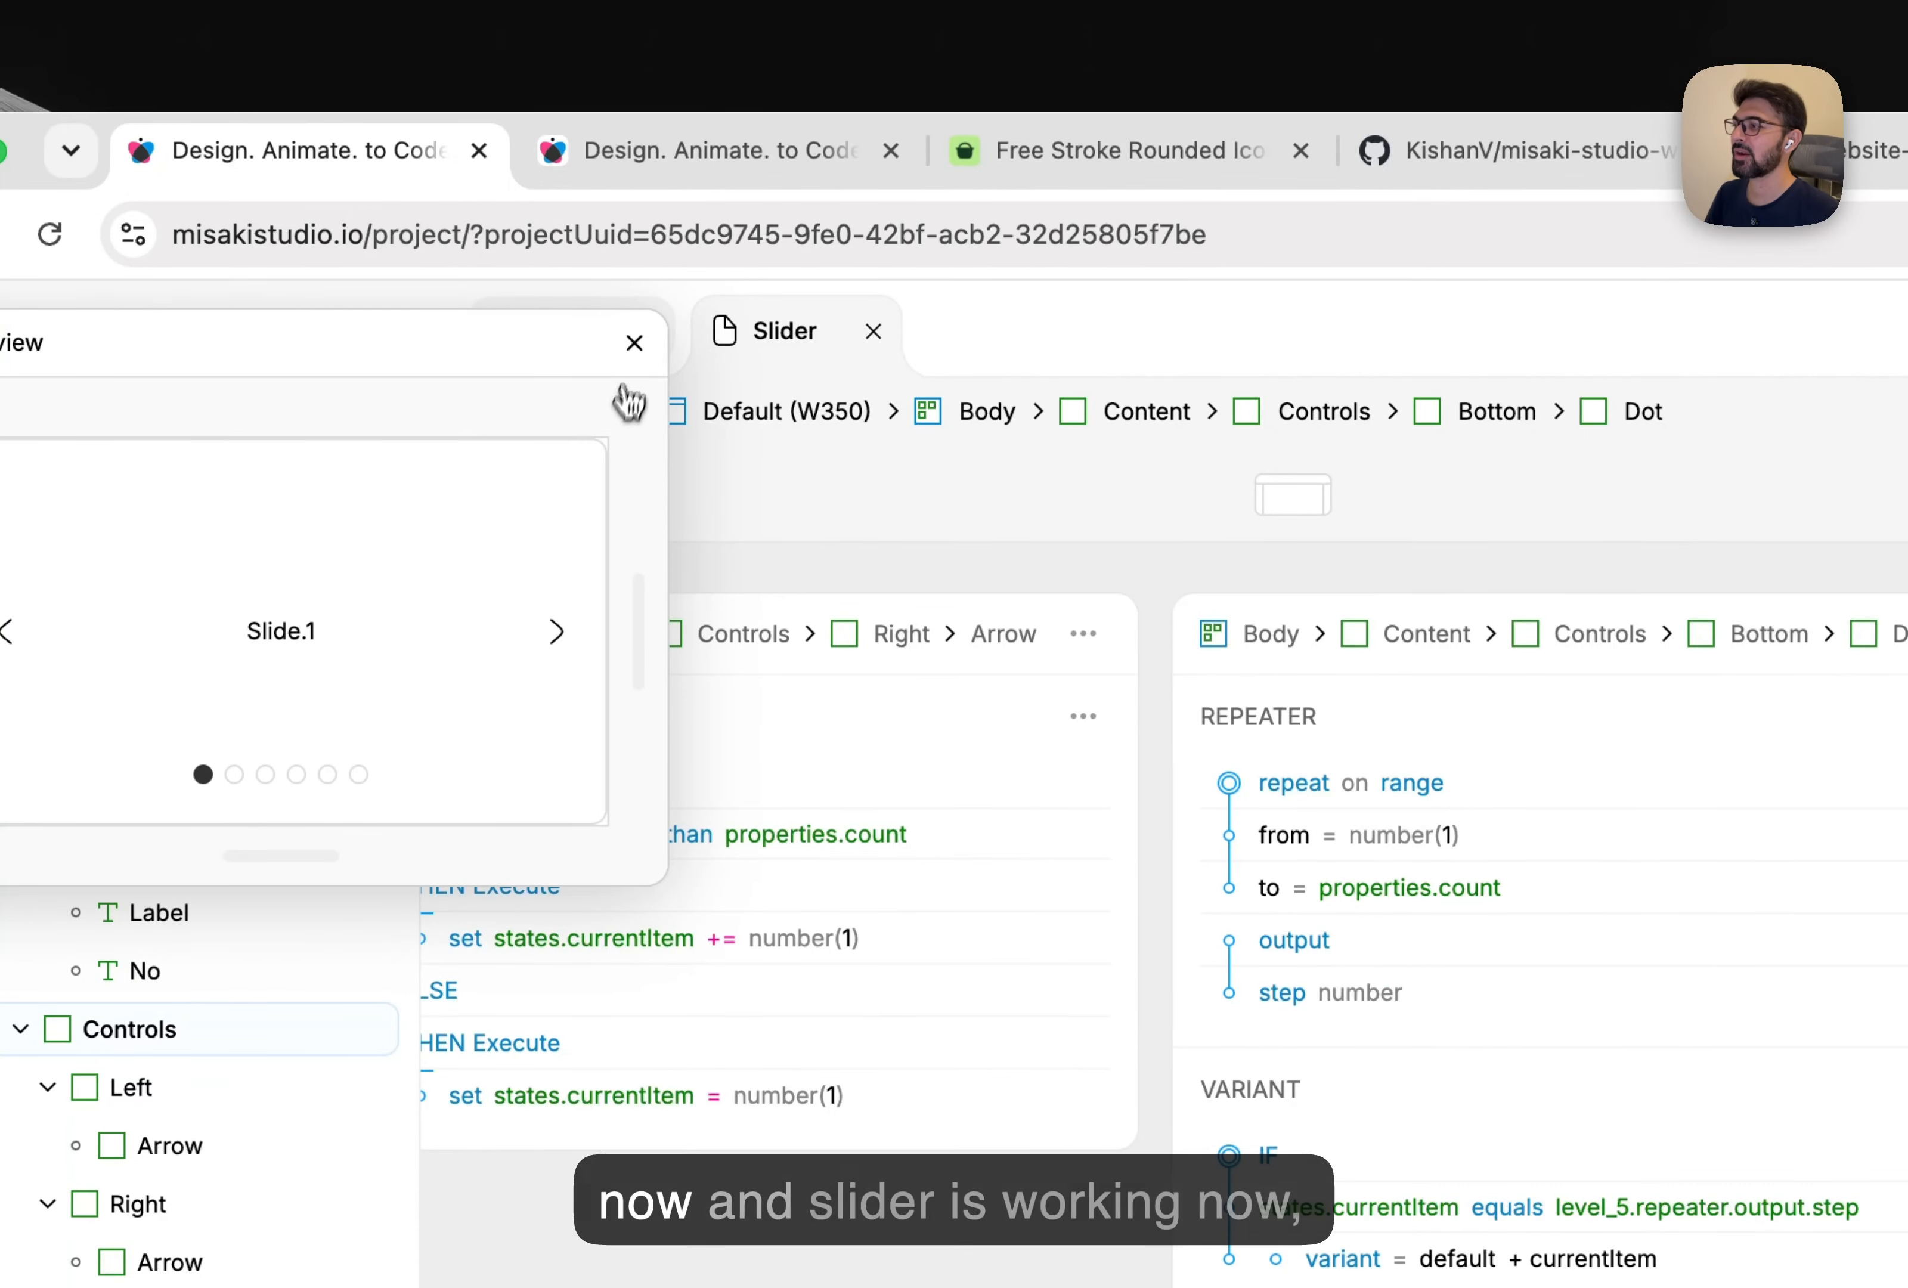
pyautogui.click(634, 349)
pyautogui.click(243, 318)
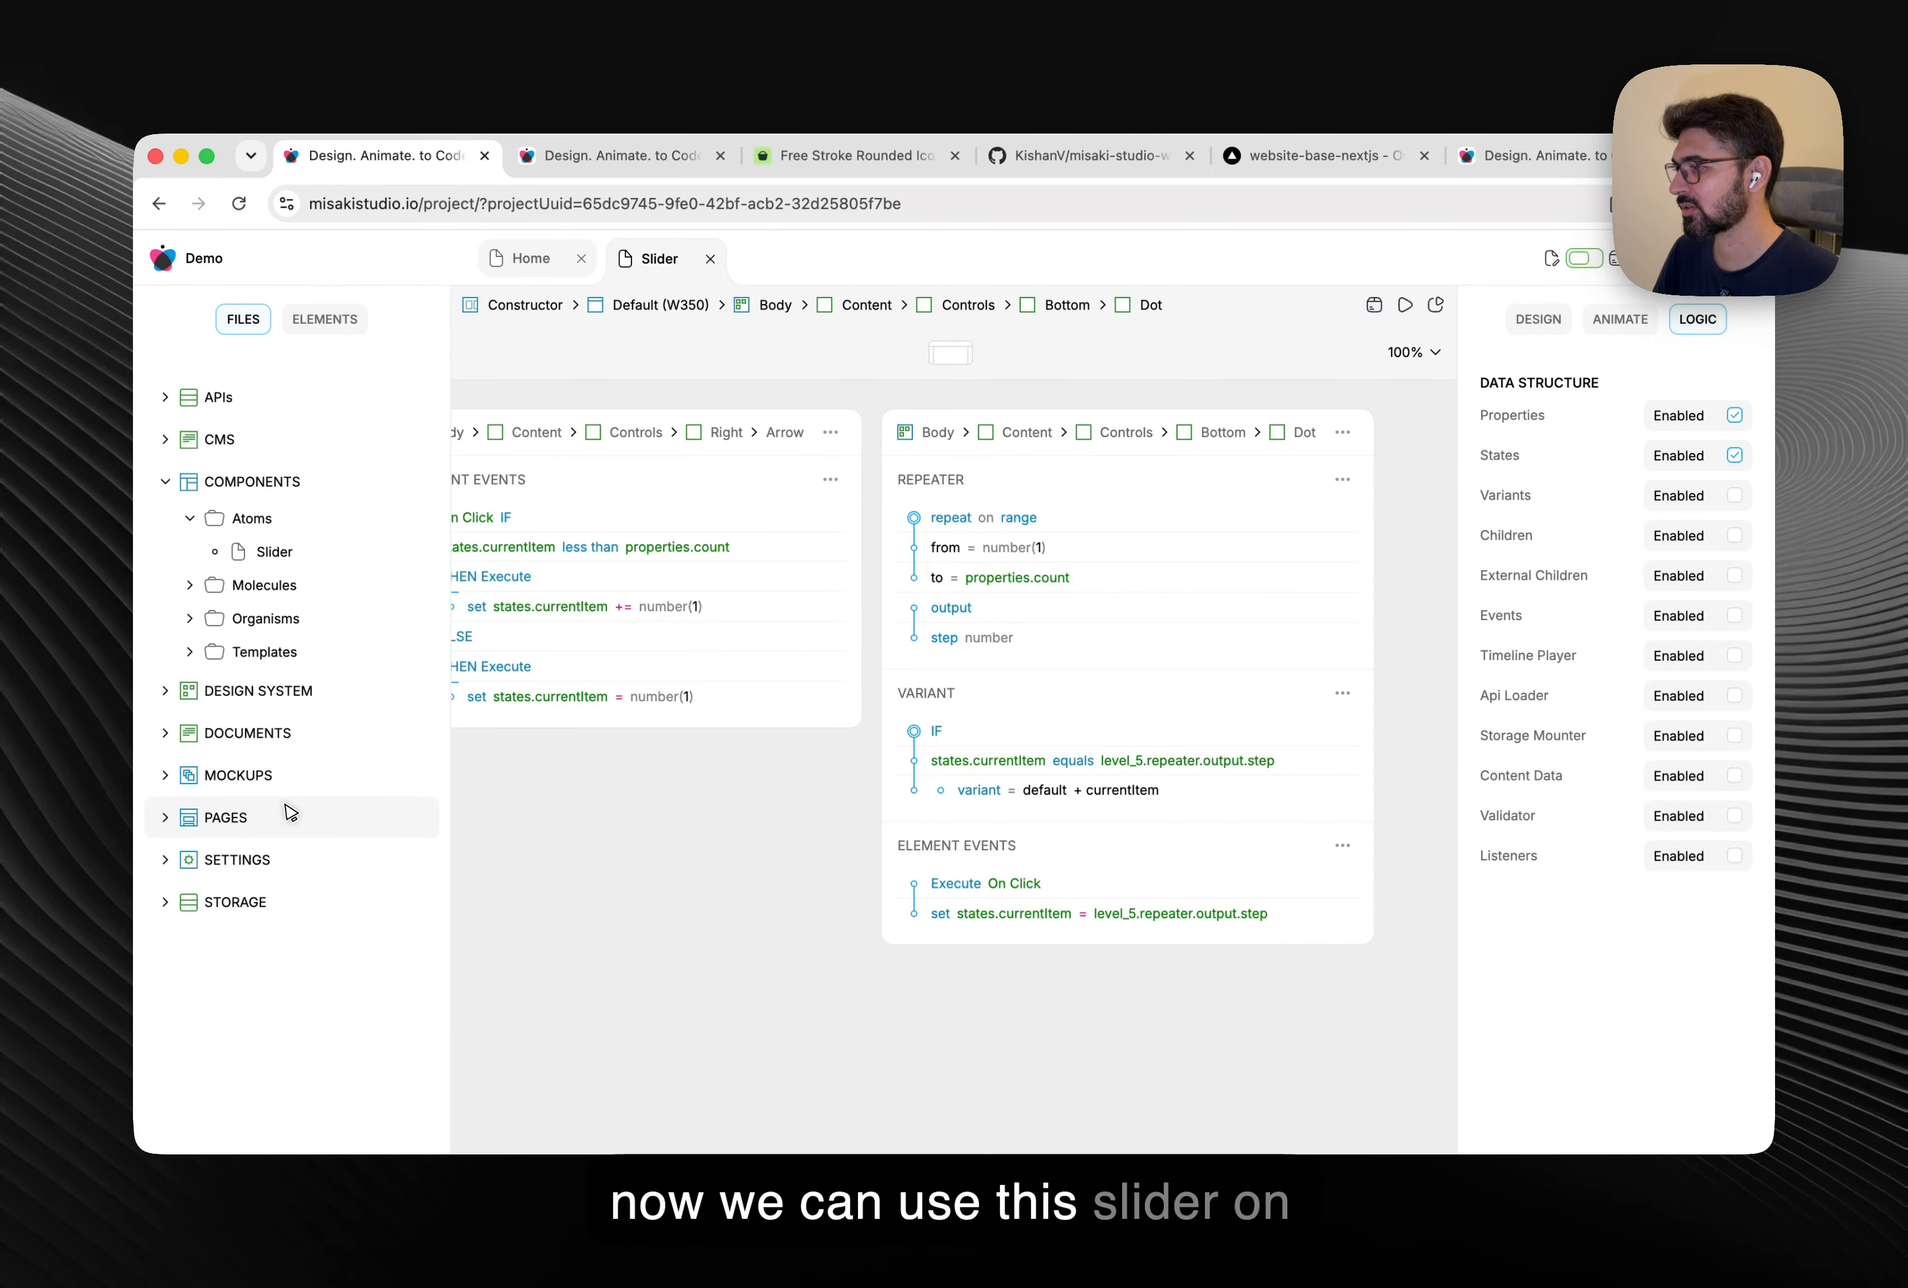
# Open the Index page's element tree and select the Body under the Default (W1200) layout.
pyautogui.click(279, 853)
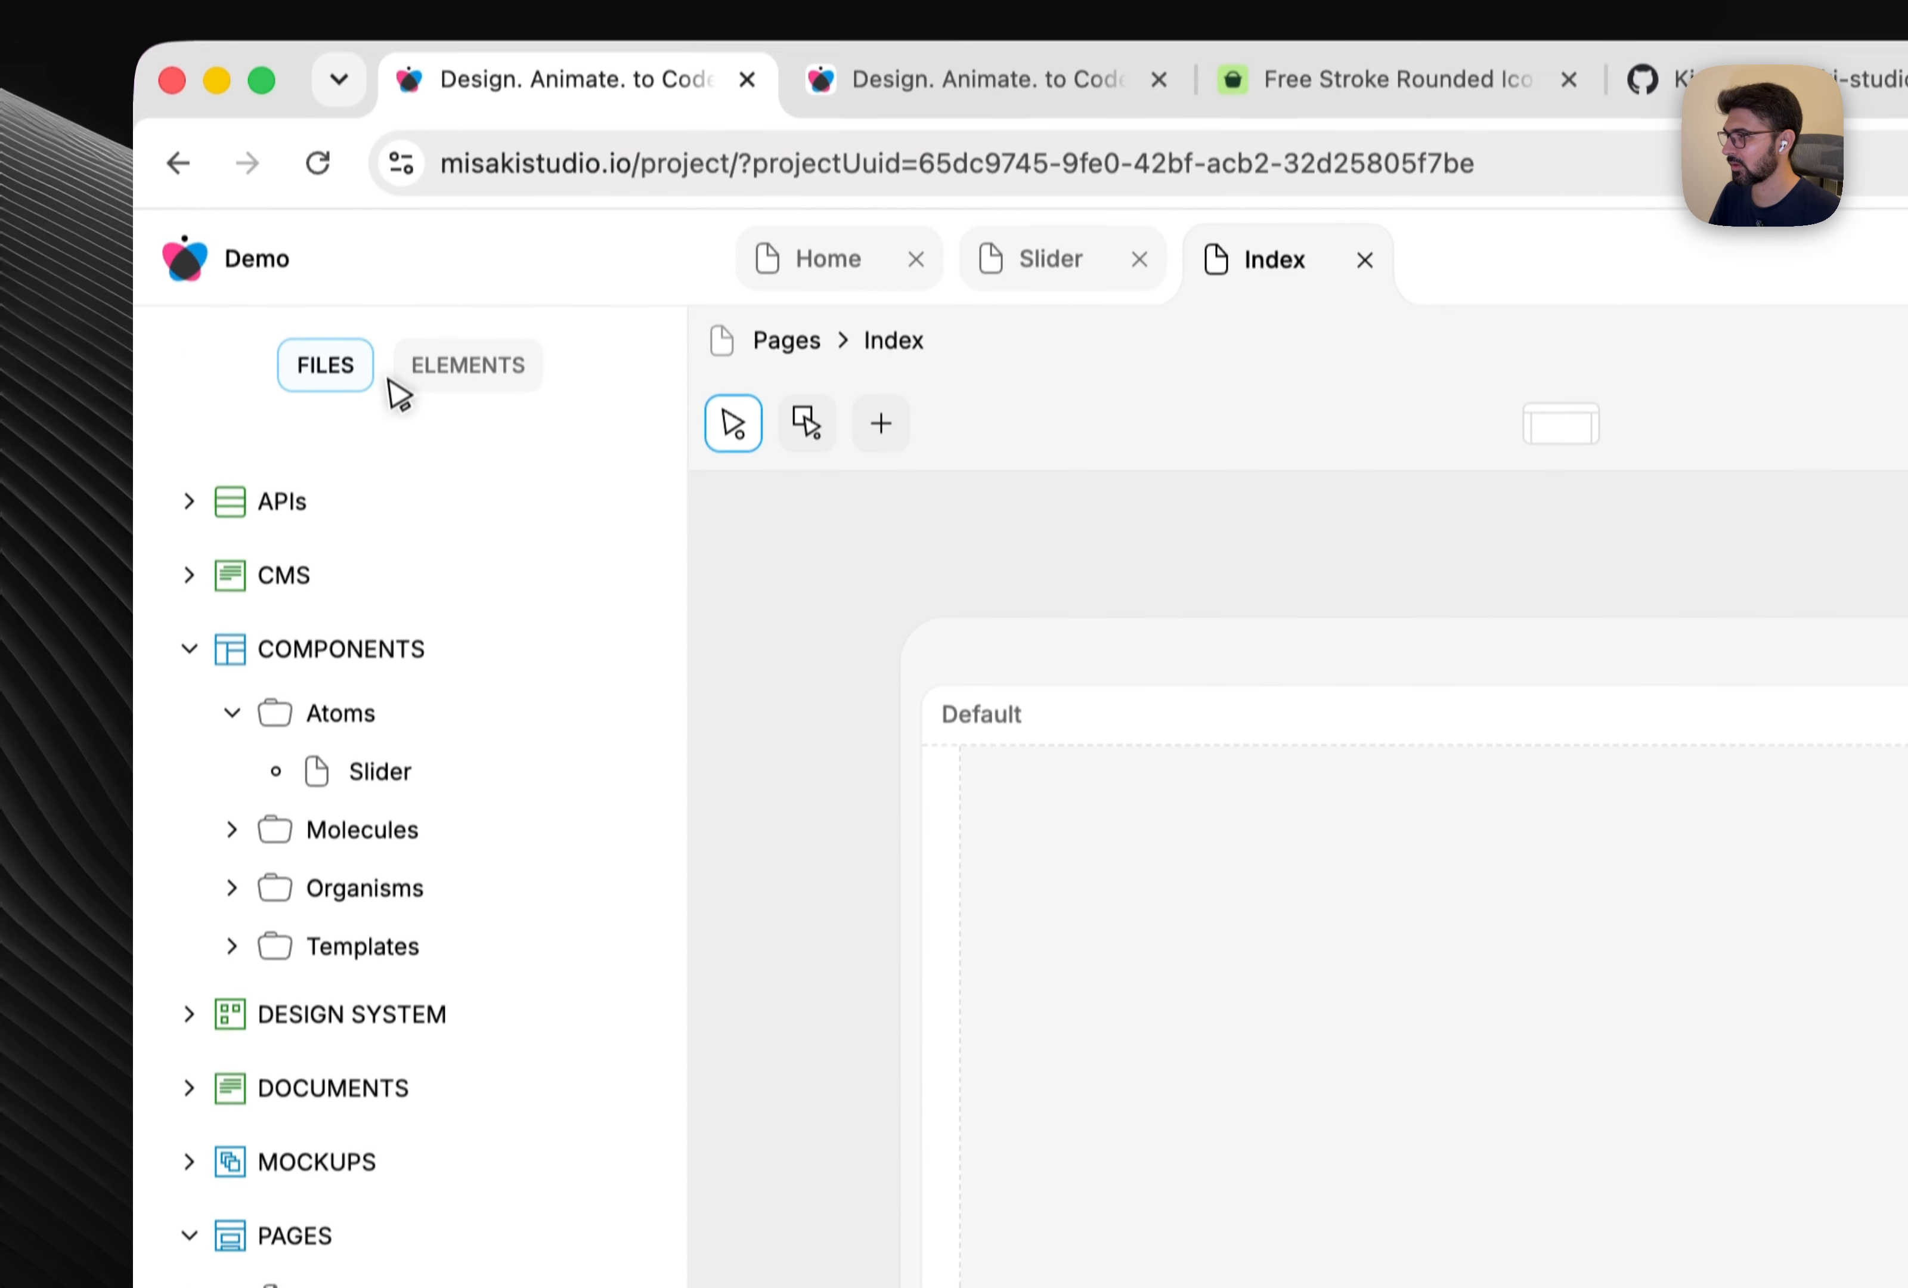
pyautogui.click(477, 380)
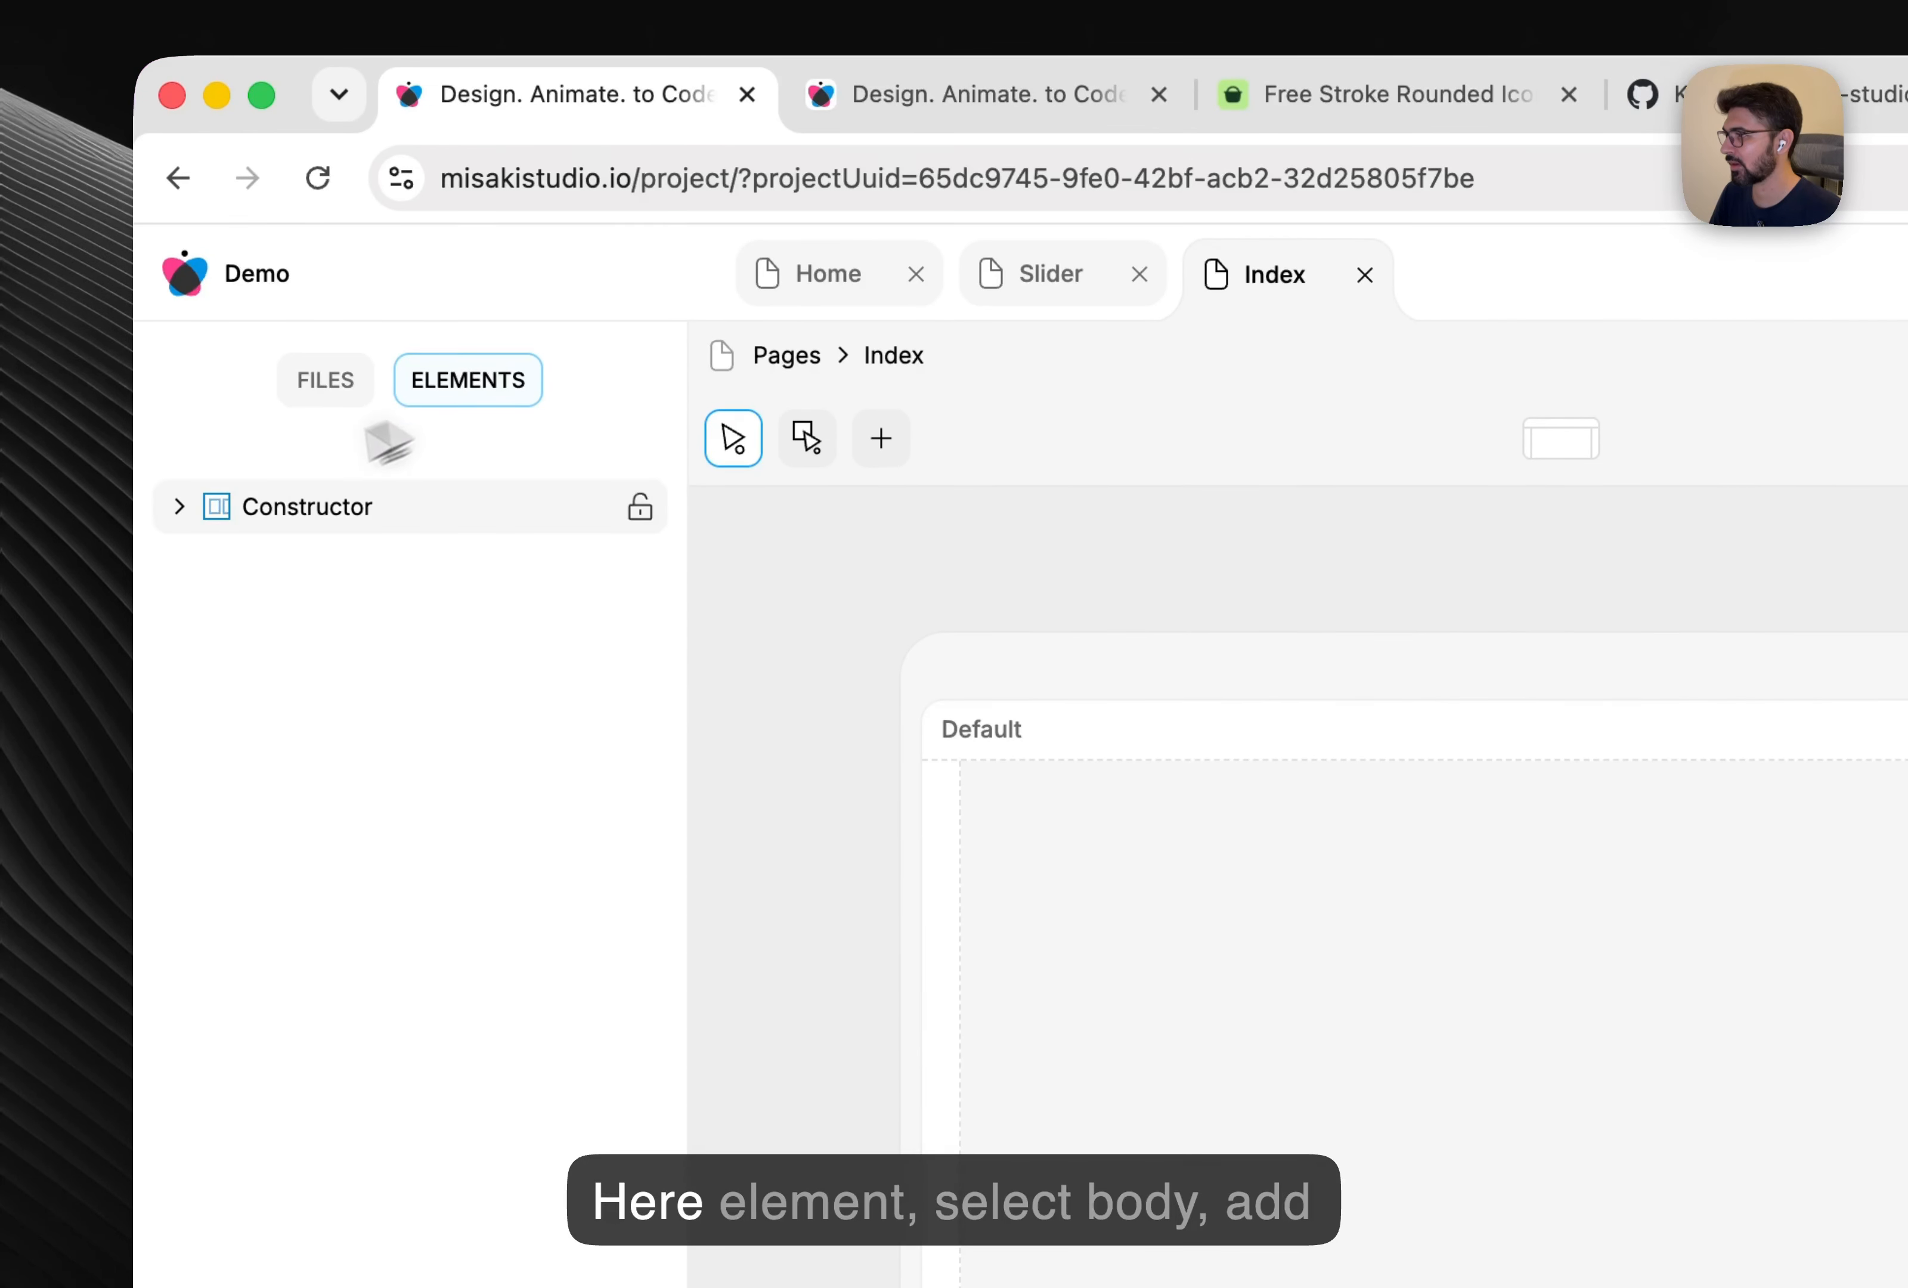
pyautogui.click(176, 507)
pyautogui.click(205, 559)
pyautogui.click(320, 617)
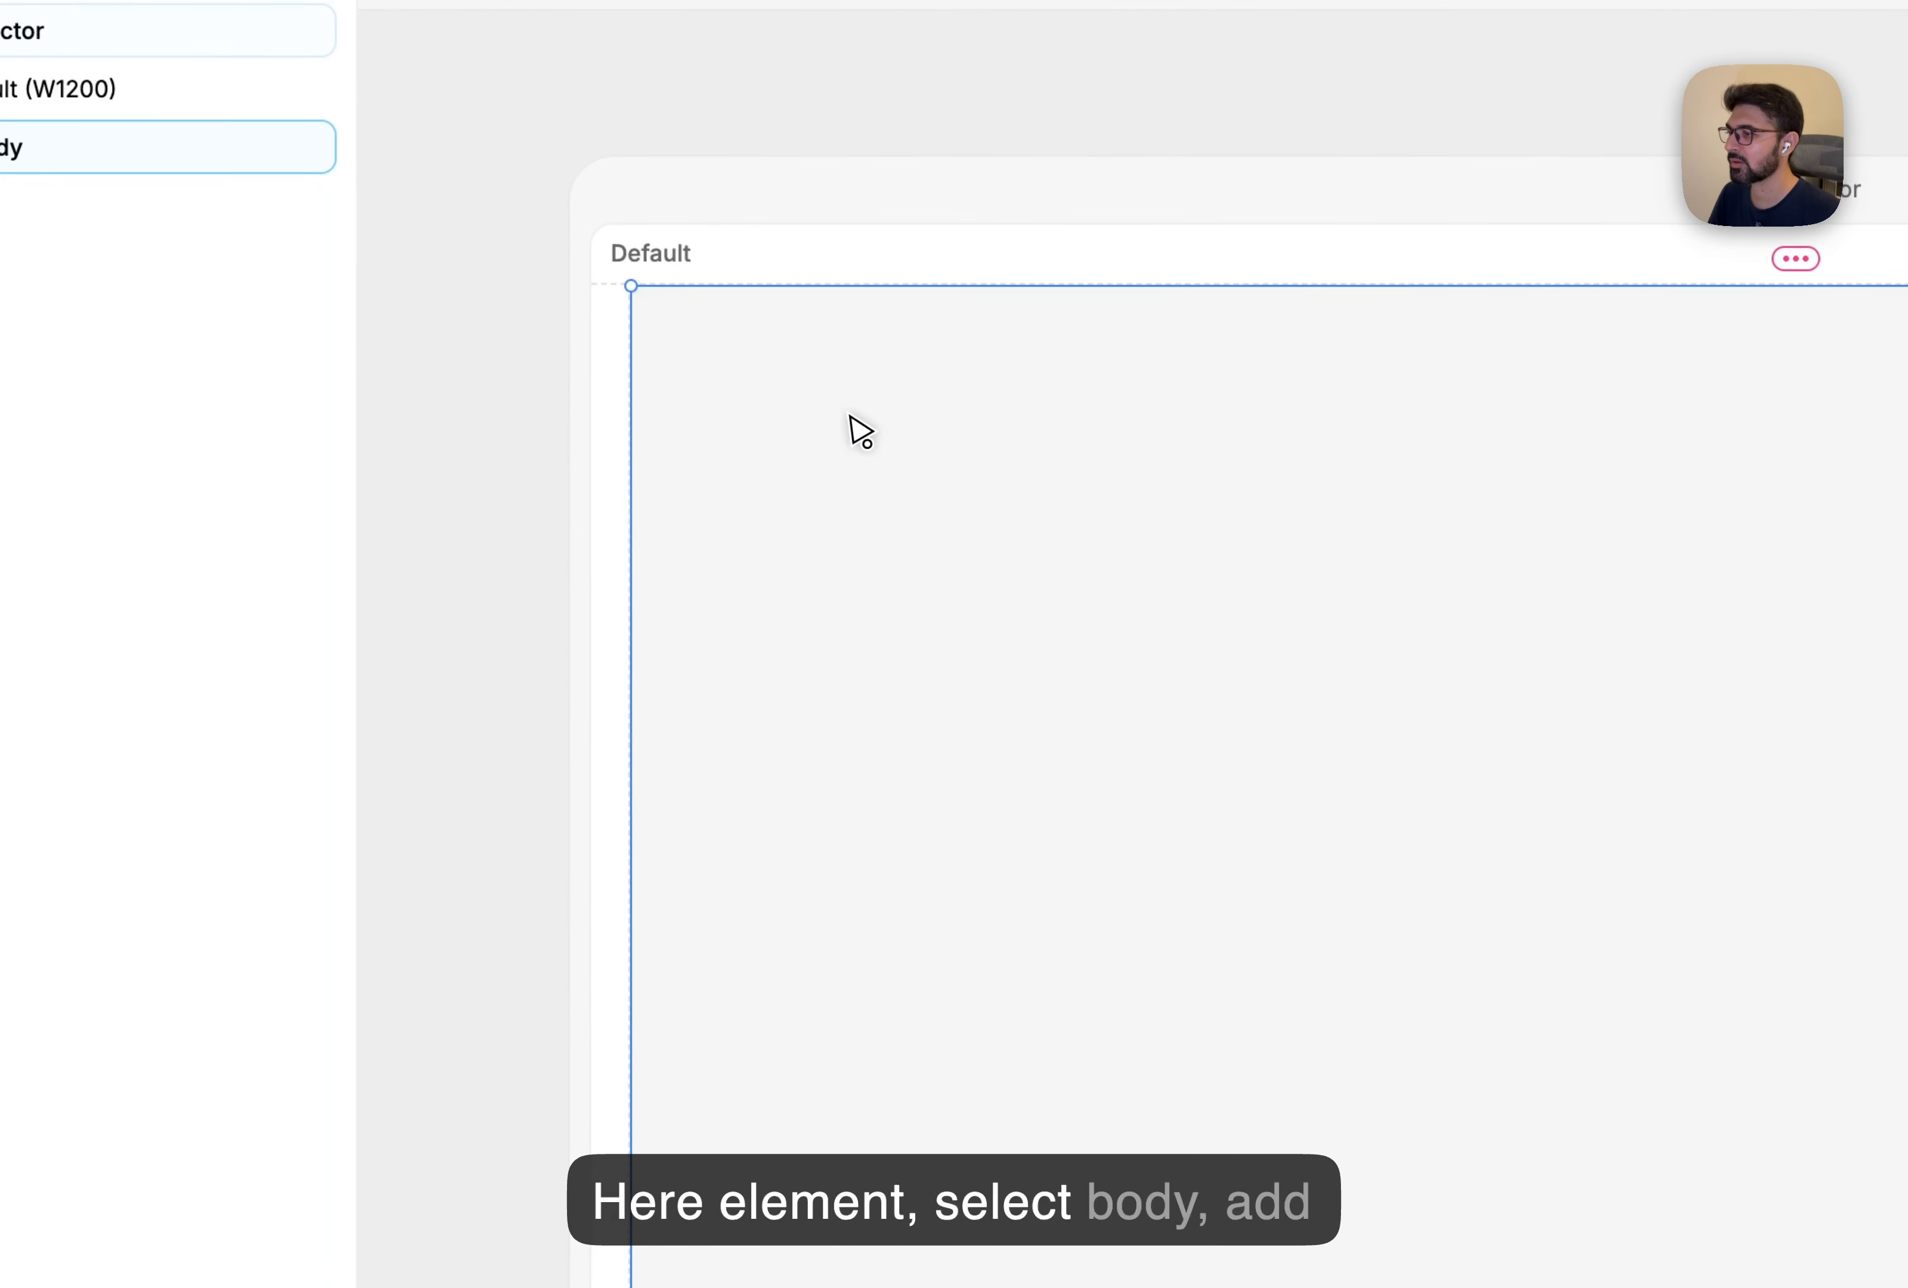
# Add the Atoms > Slider component to the Body, save, and select the placed slider.
pyautogui.rightClick(851, 417)
pyautogui.click(993, 986)
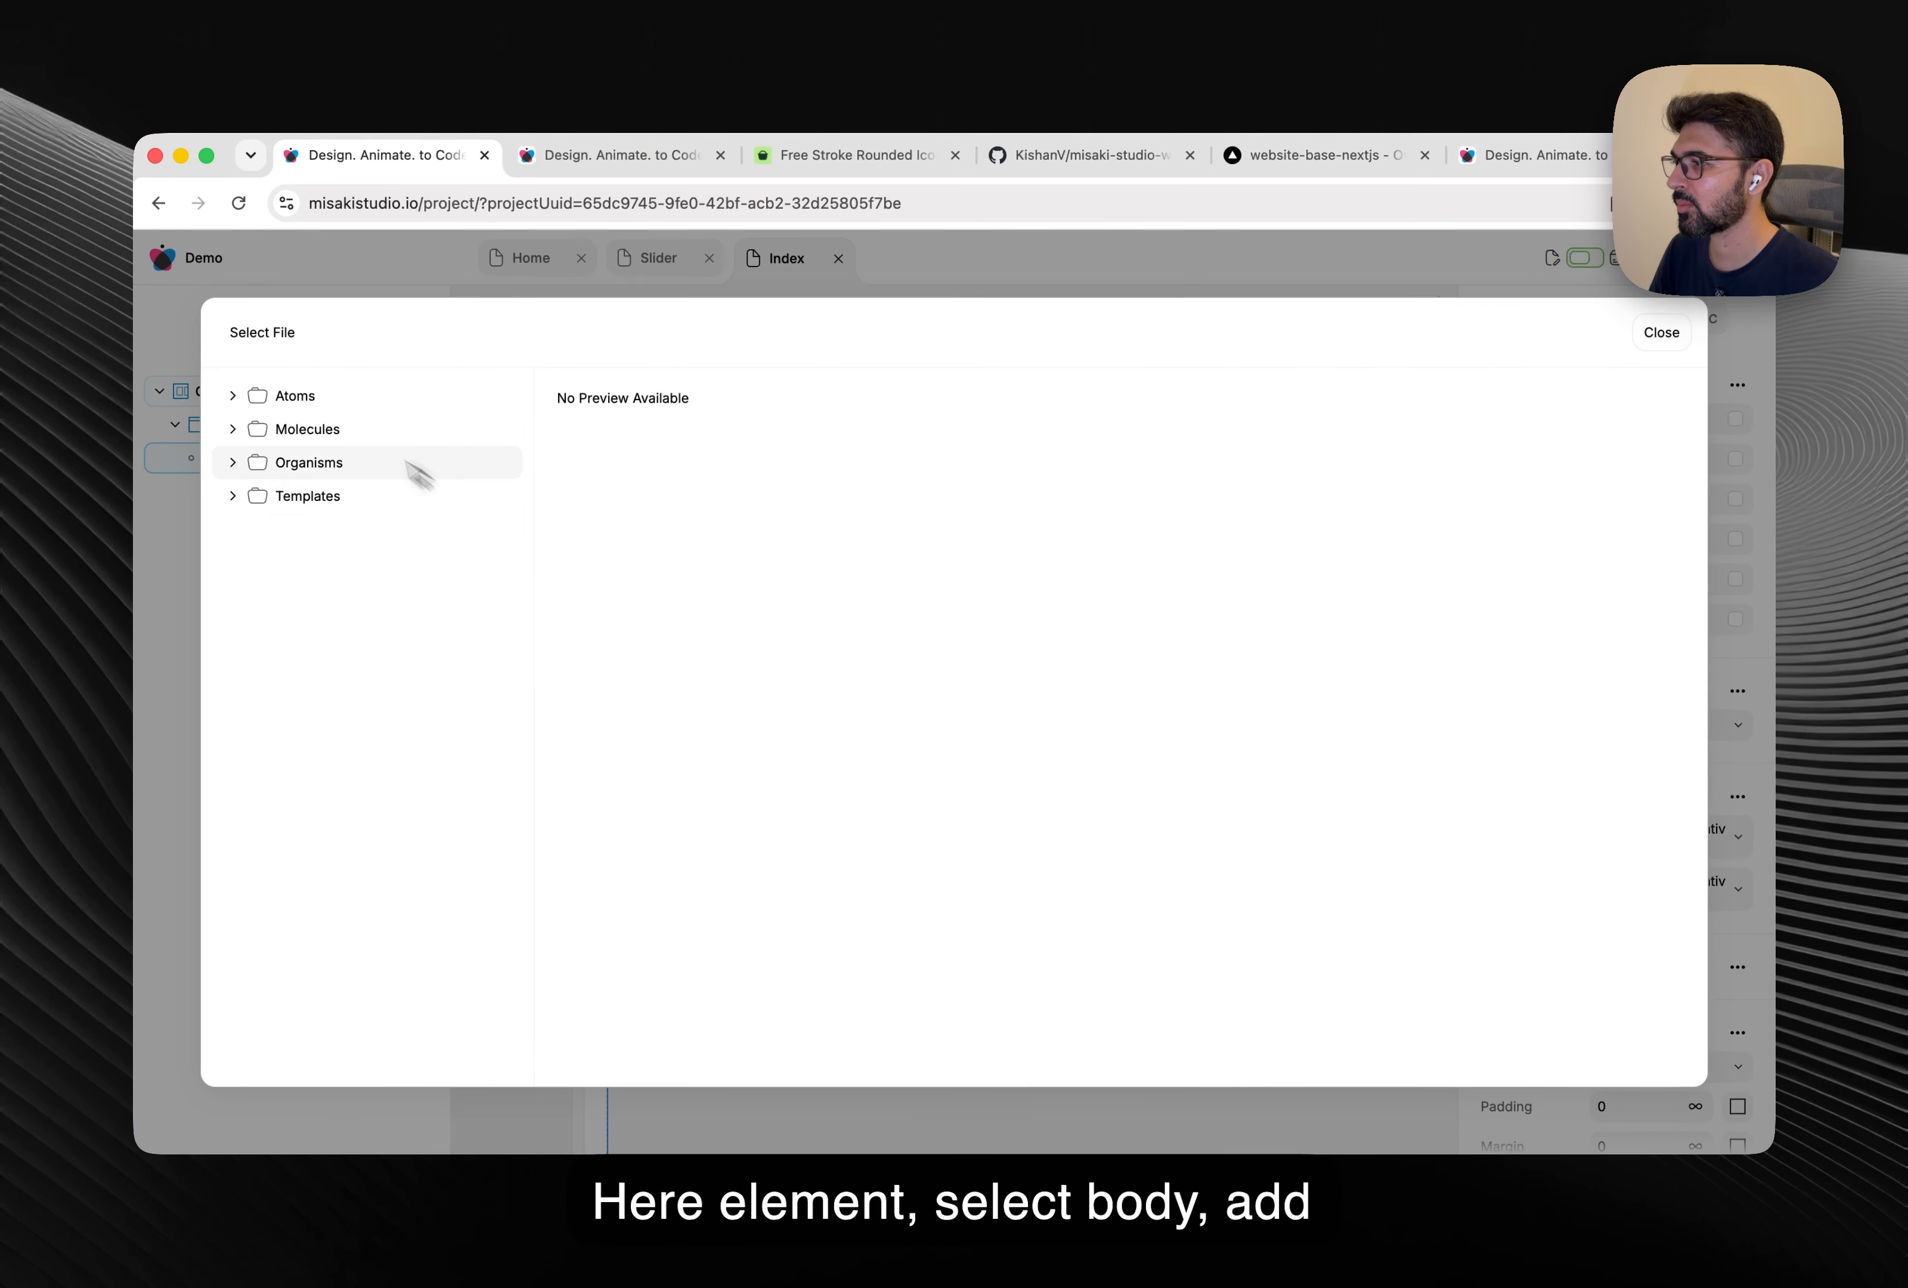
pyautogui.click(329, 401)
pyautogui.click(345, 439)
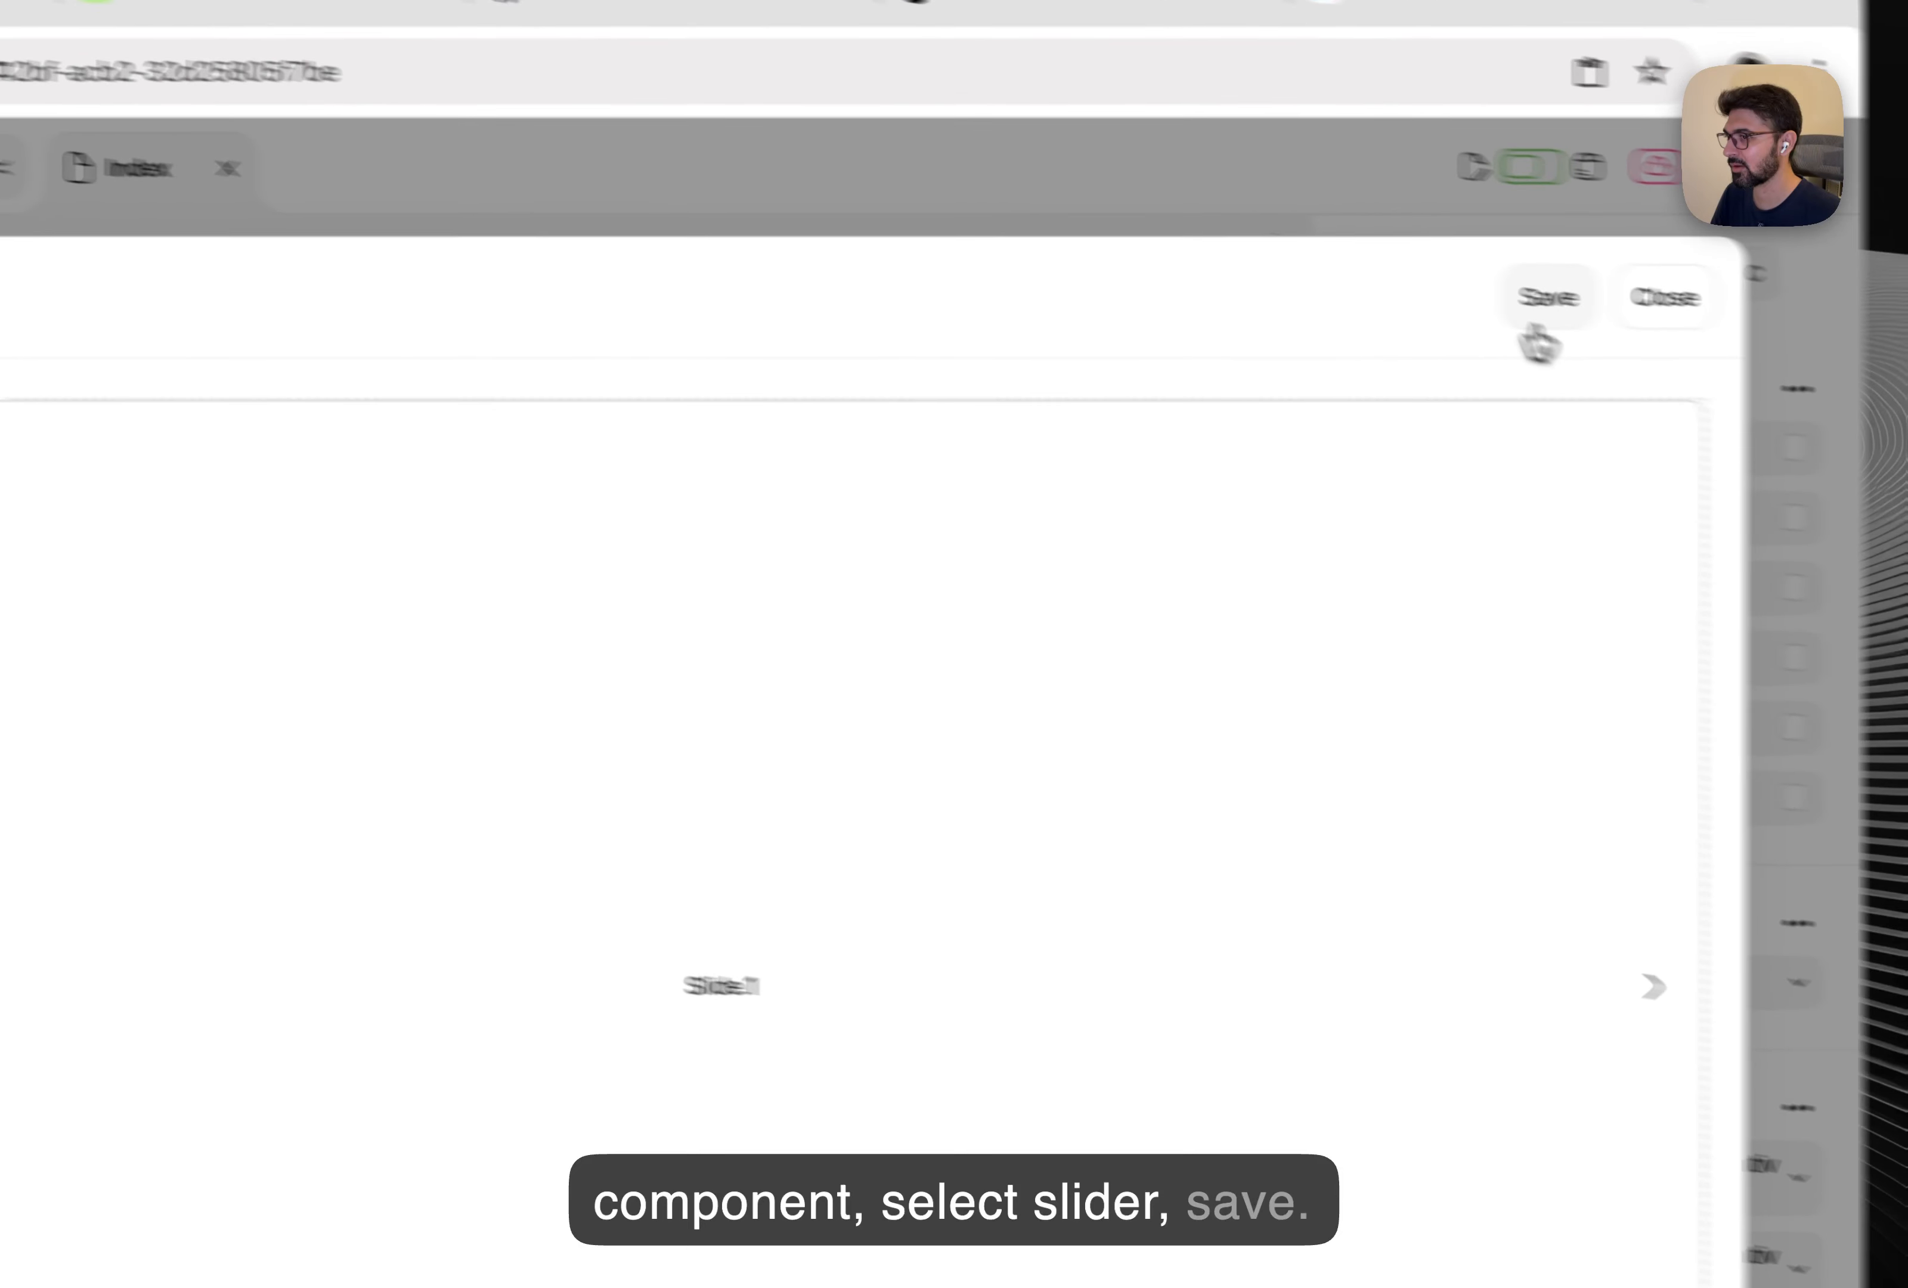
pyautogui.click(1535, 325)
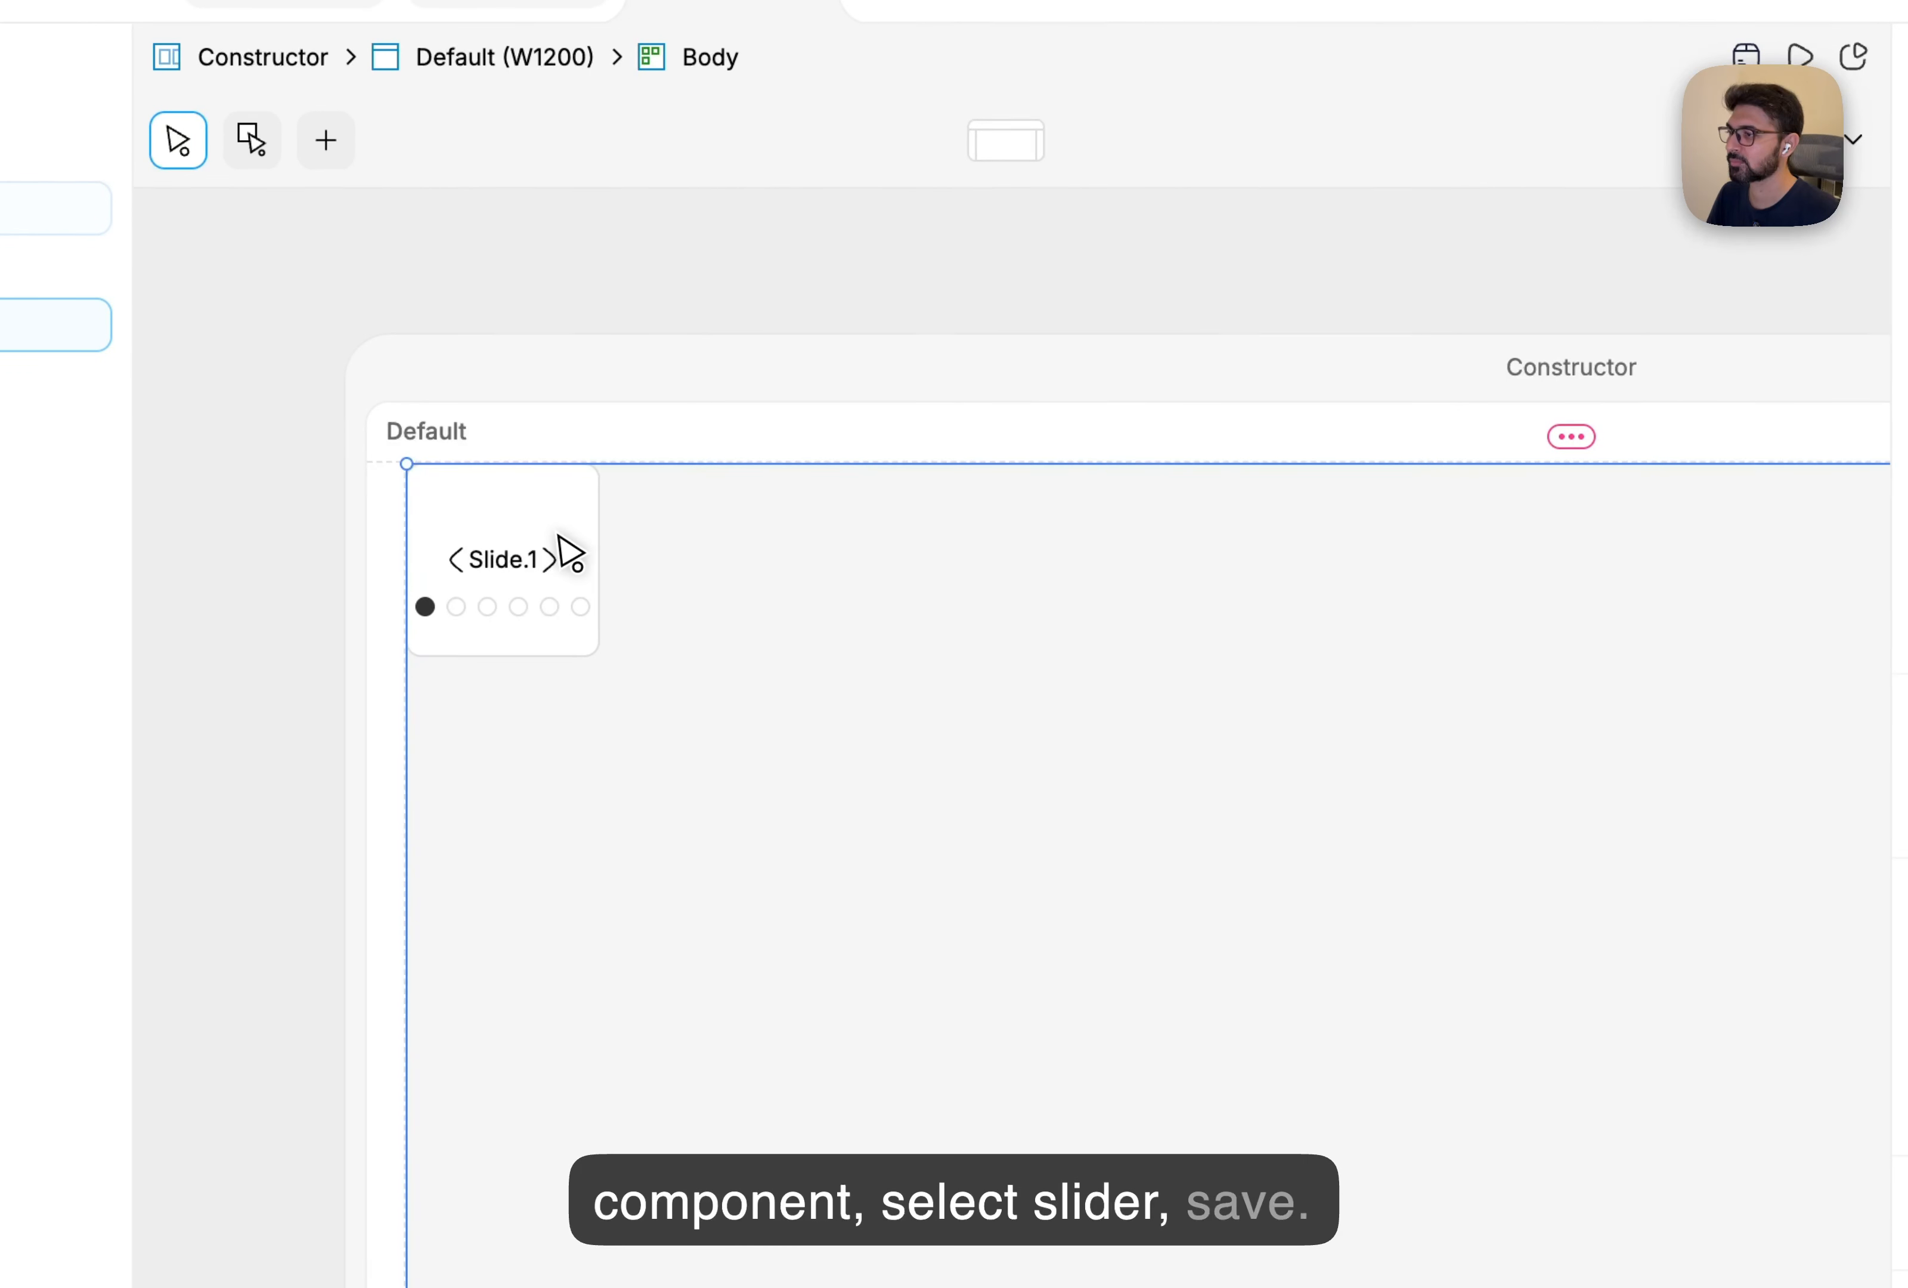
pyautogui.click(571, 557)
pyautogui.scroll(-3, 1530, 717)
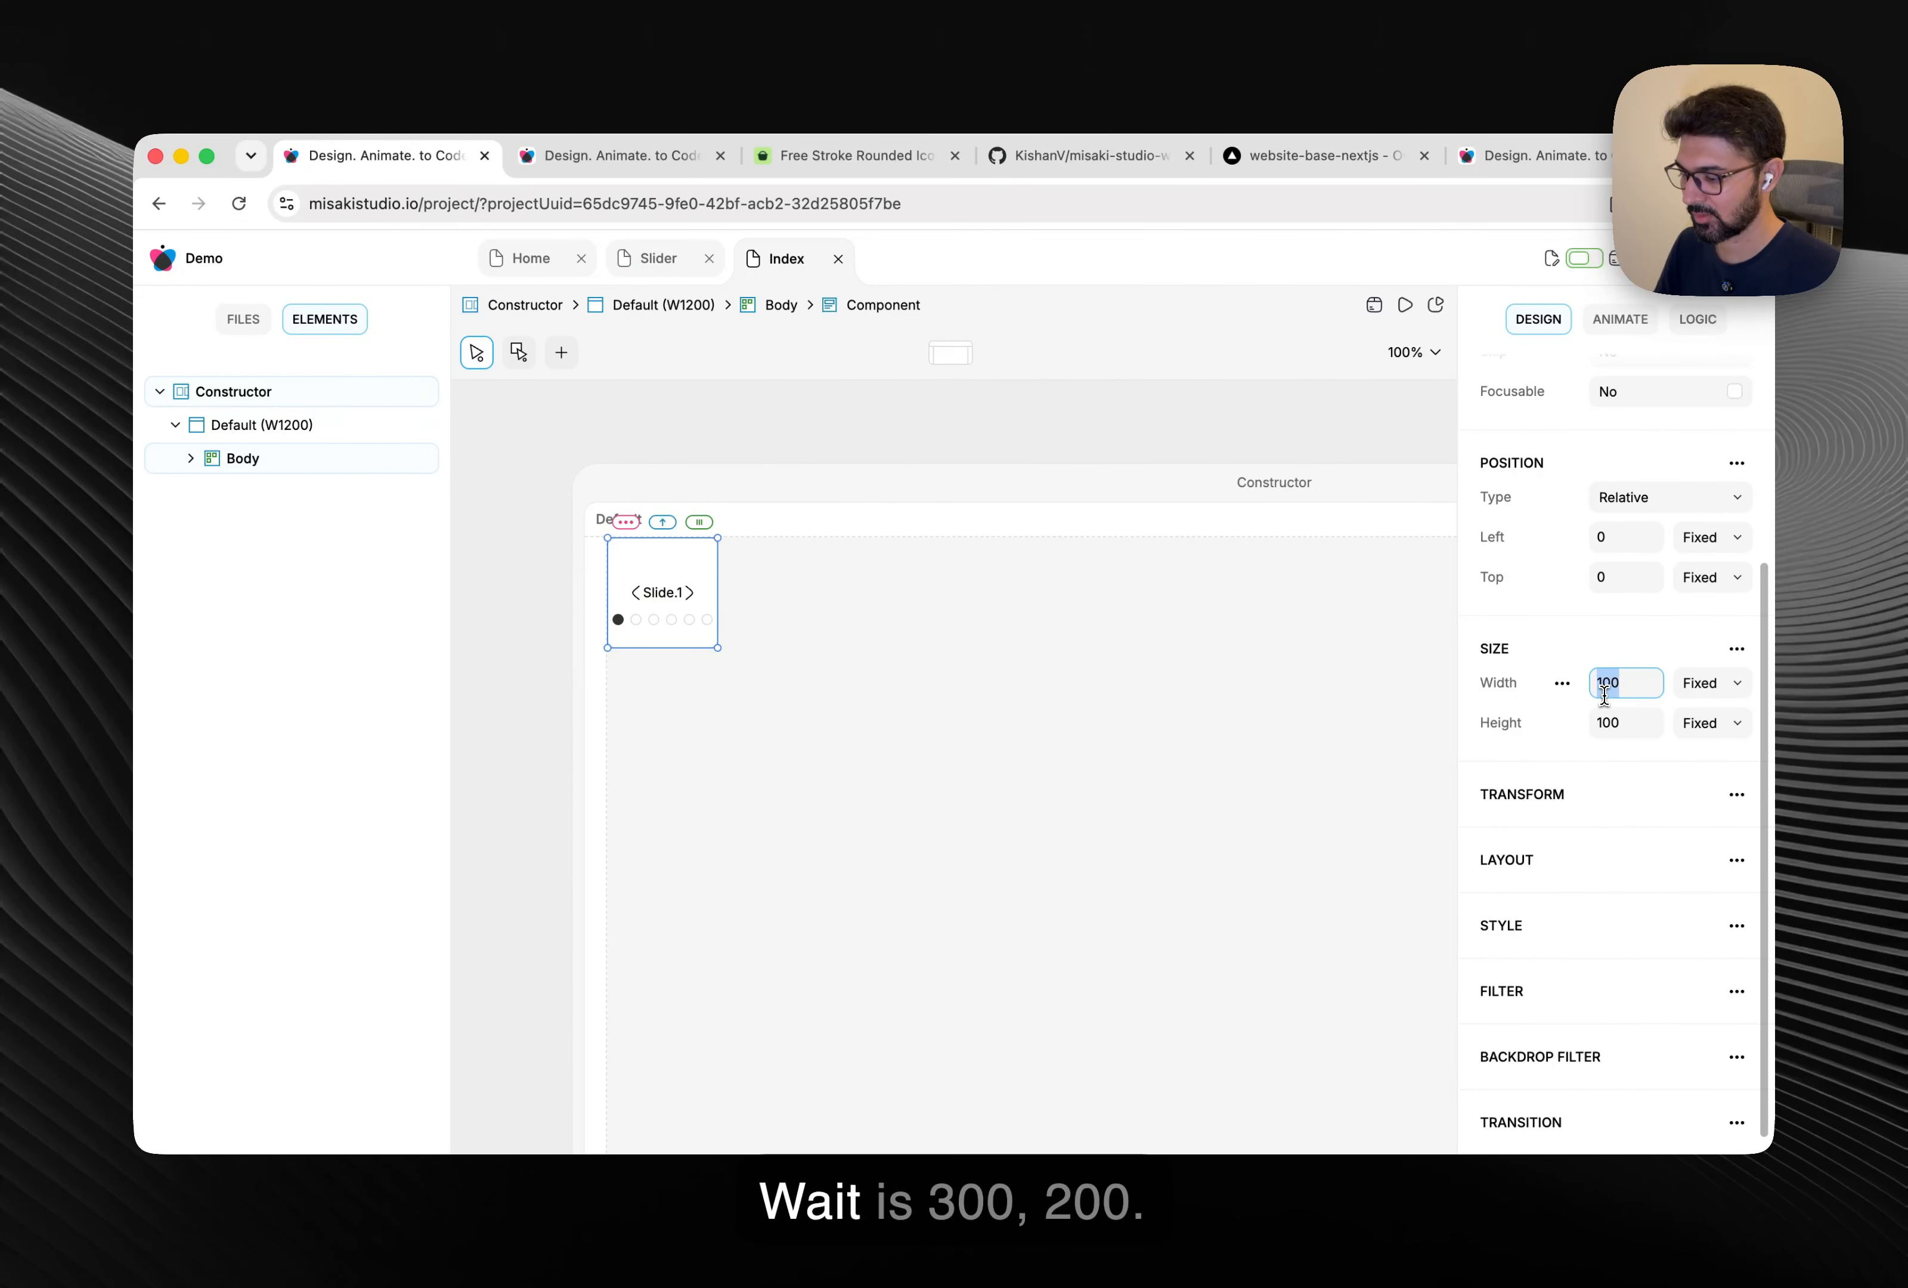
# Size the slider to 300 by 200 and preview the page, advancing it twice.
pyautogui.press('Return')
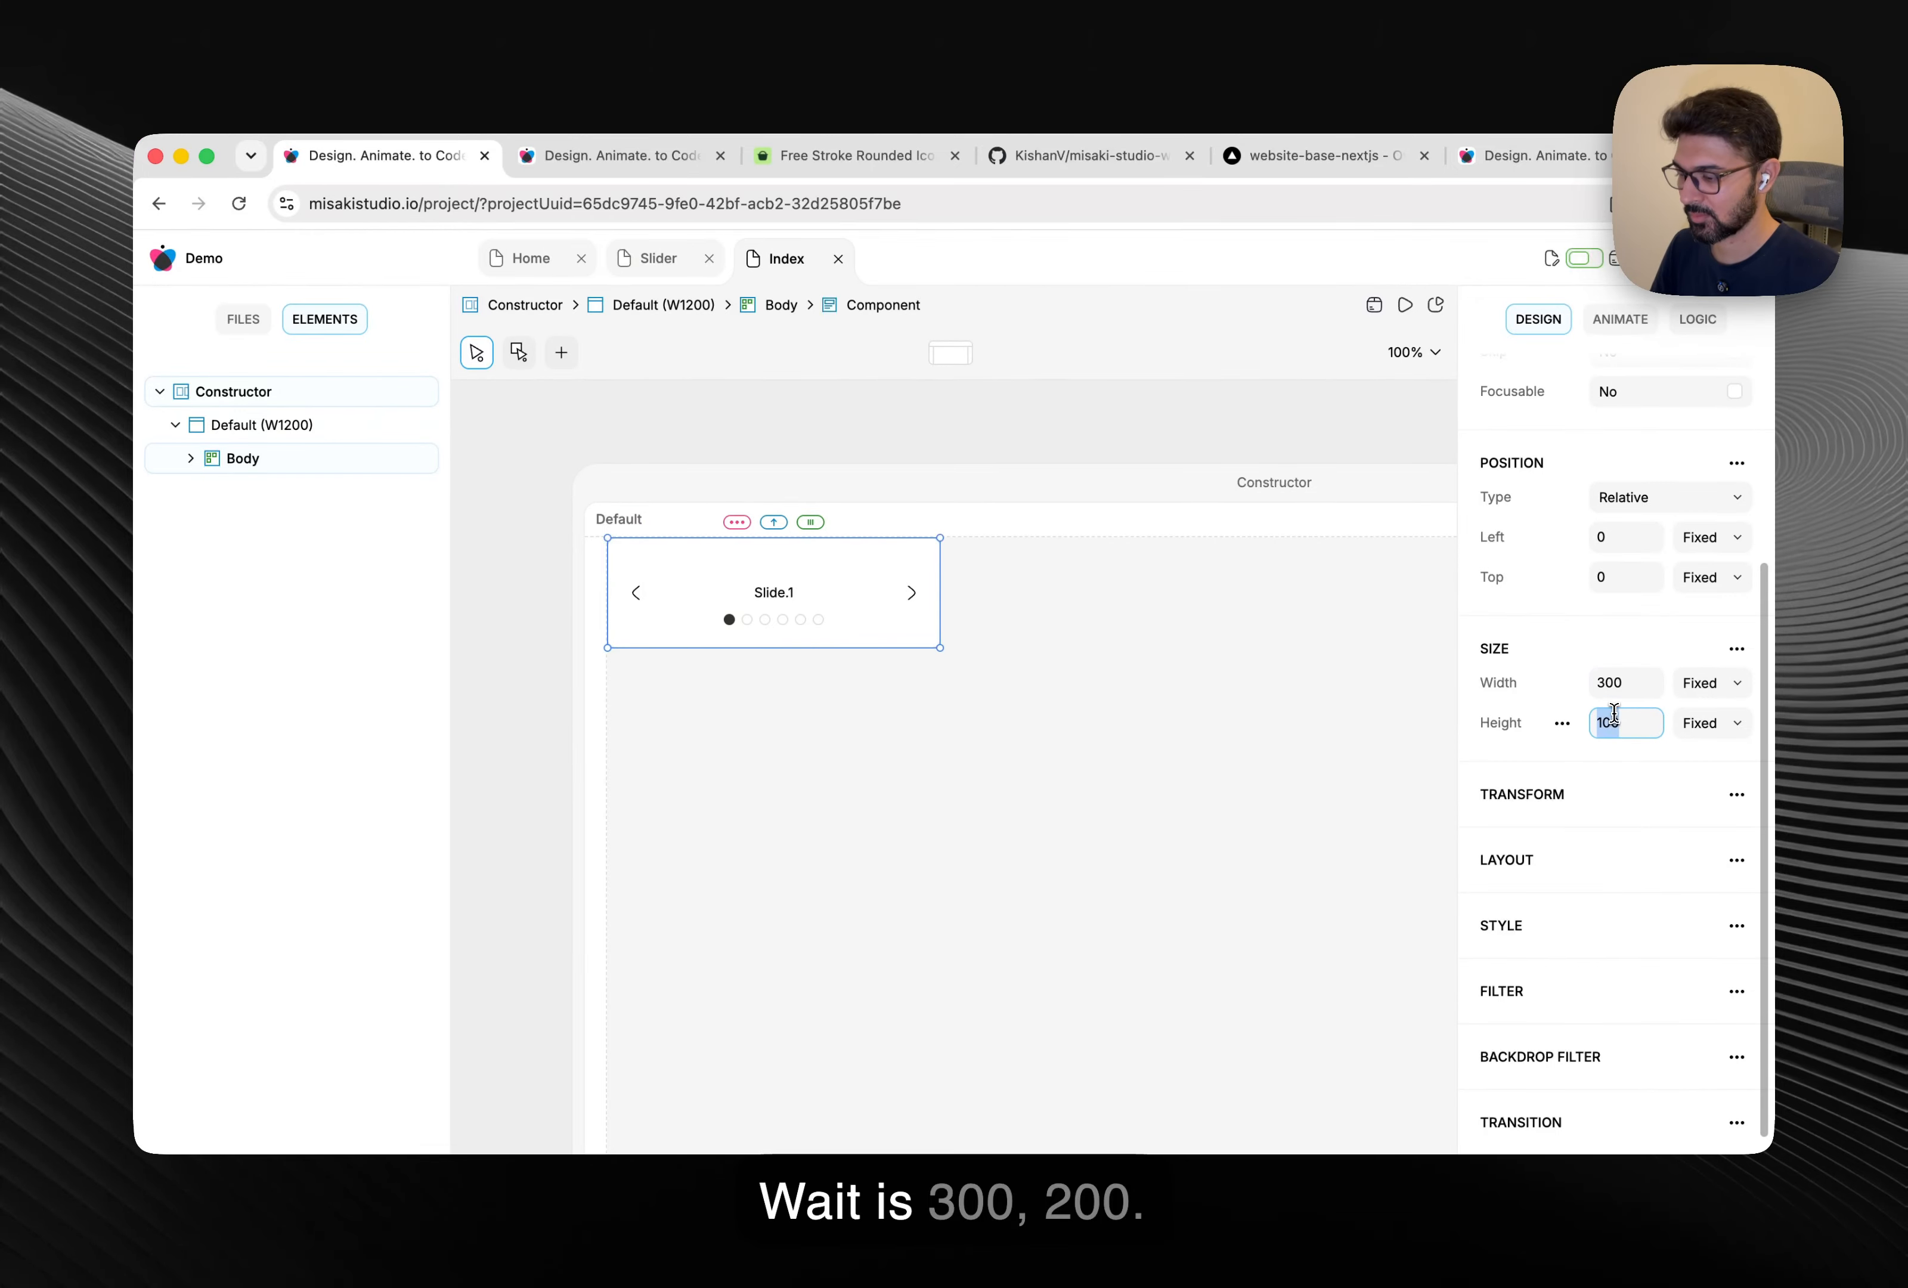
pyautogui.write('200')
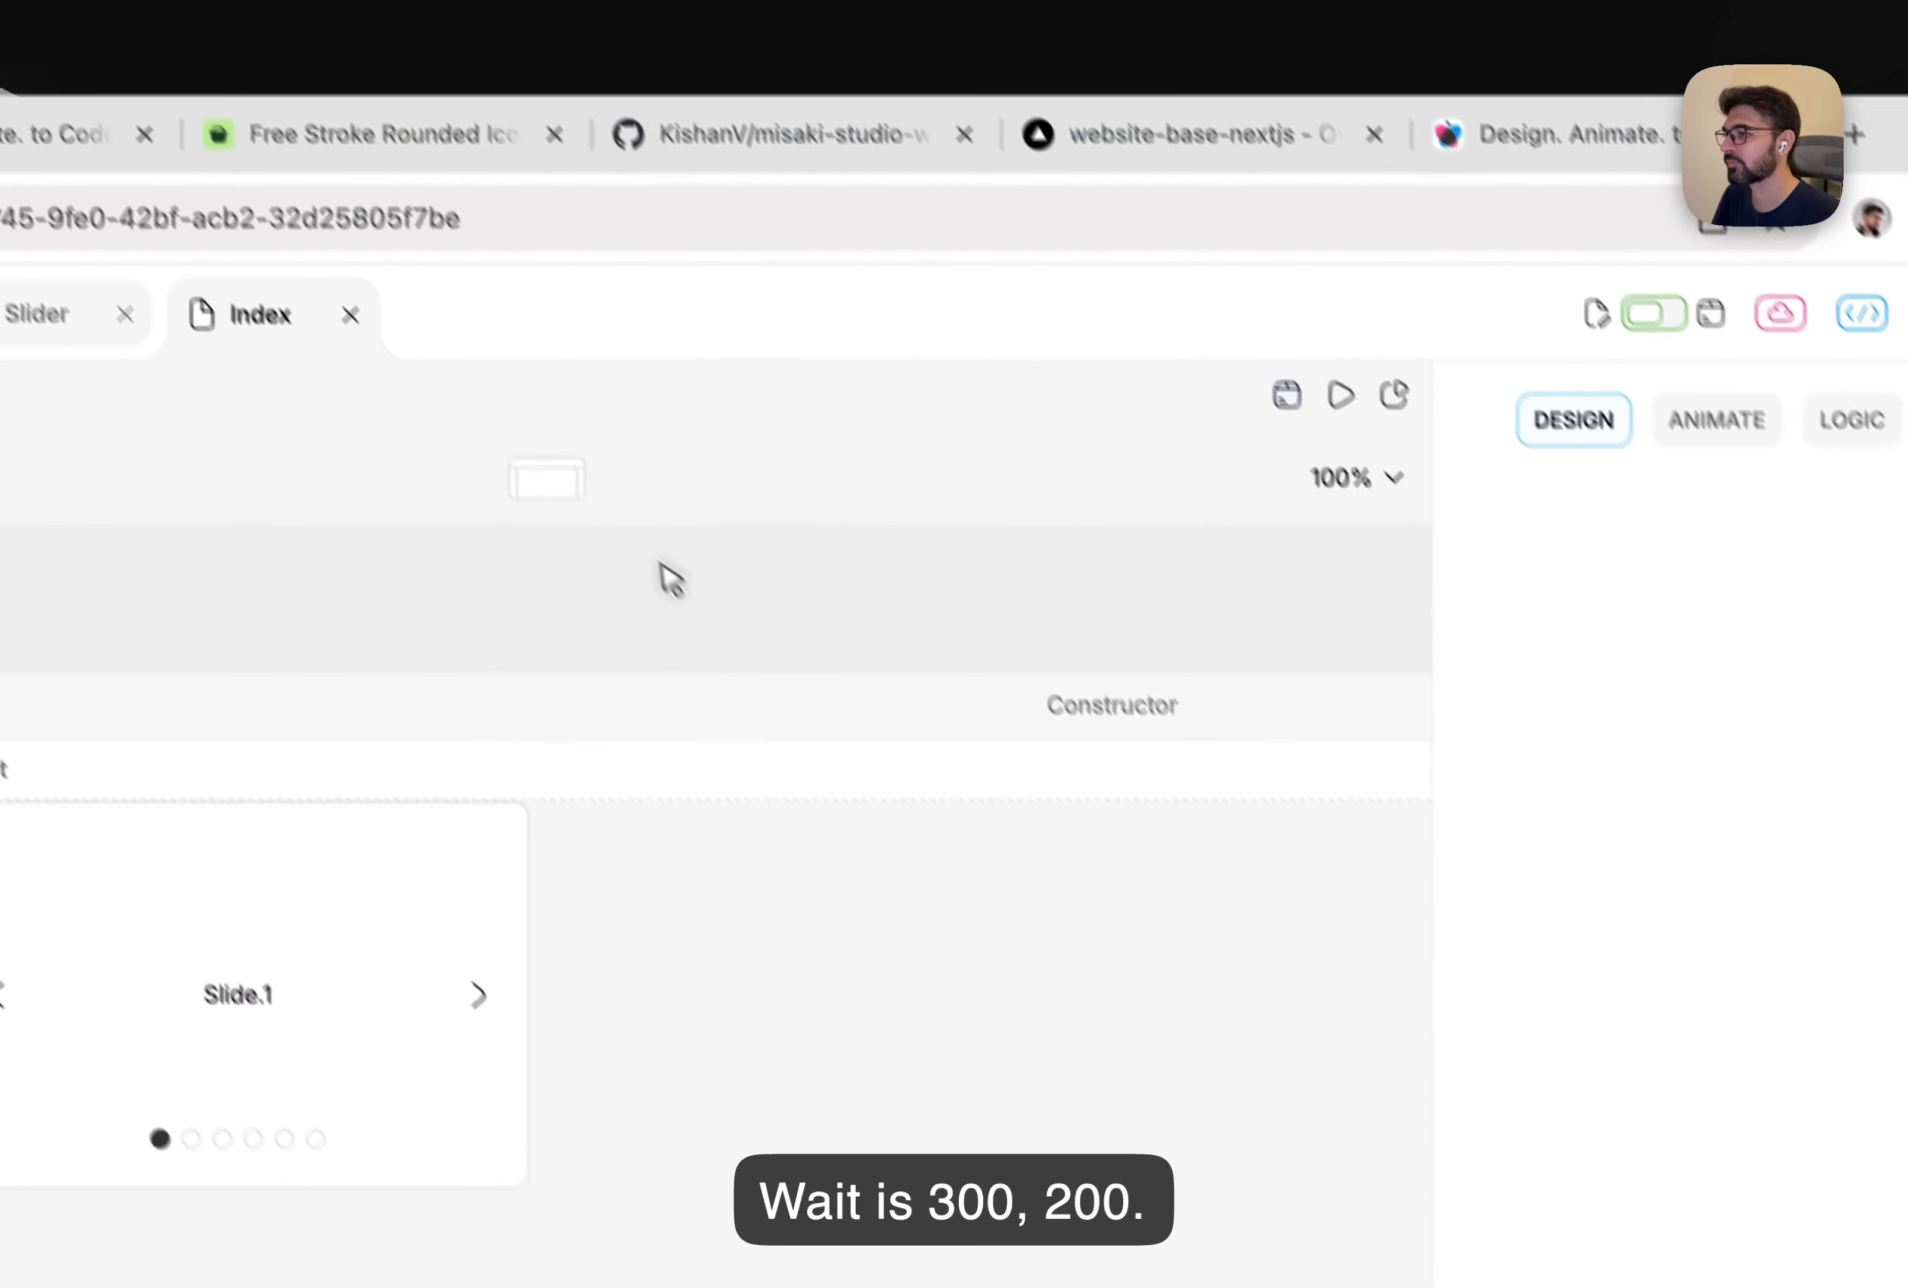
pyautogui.click(1129, 122)
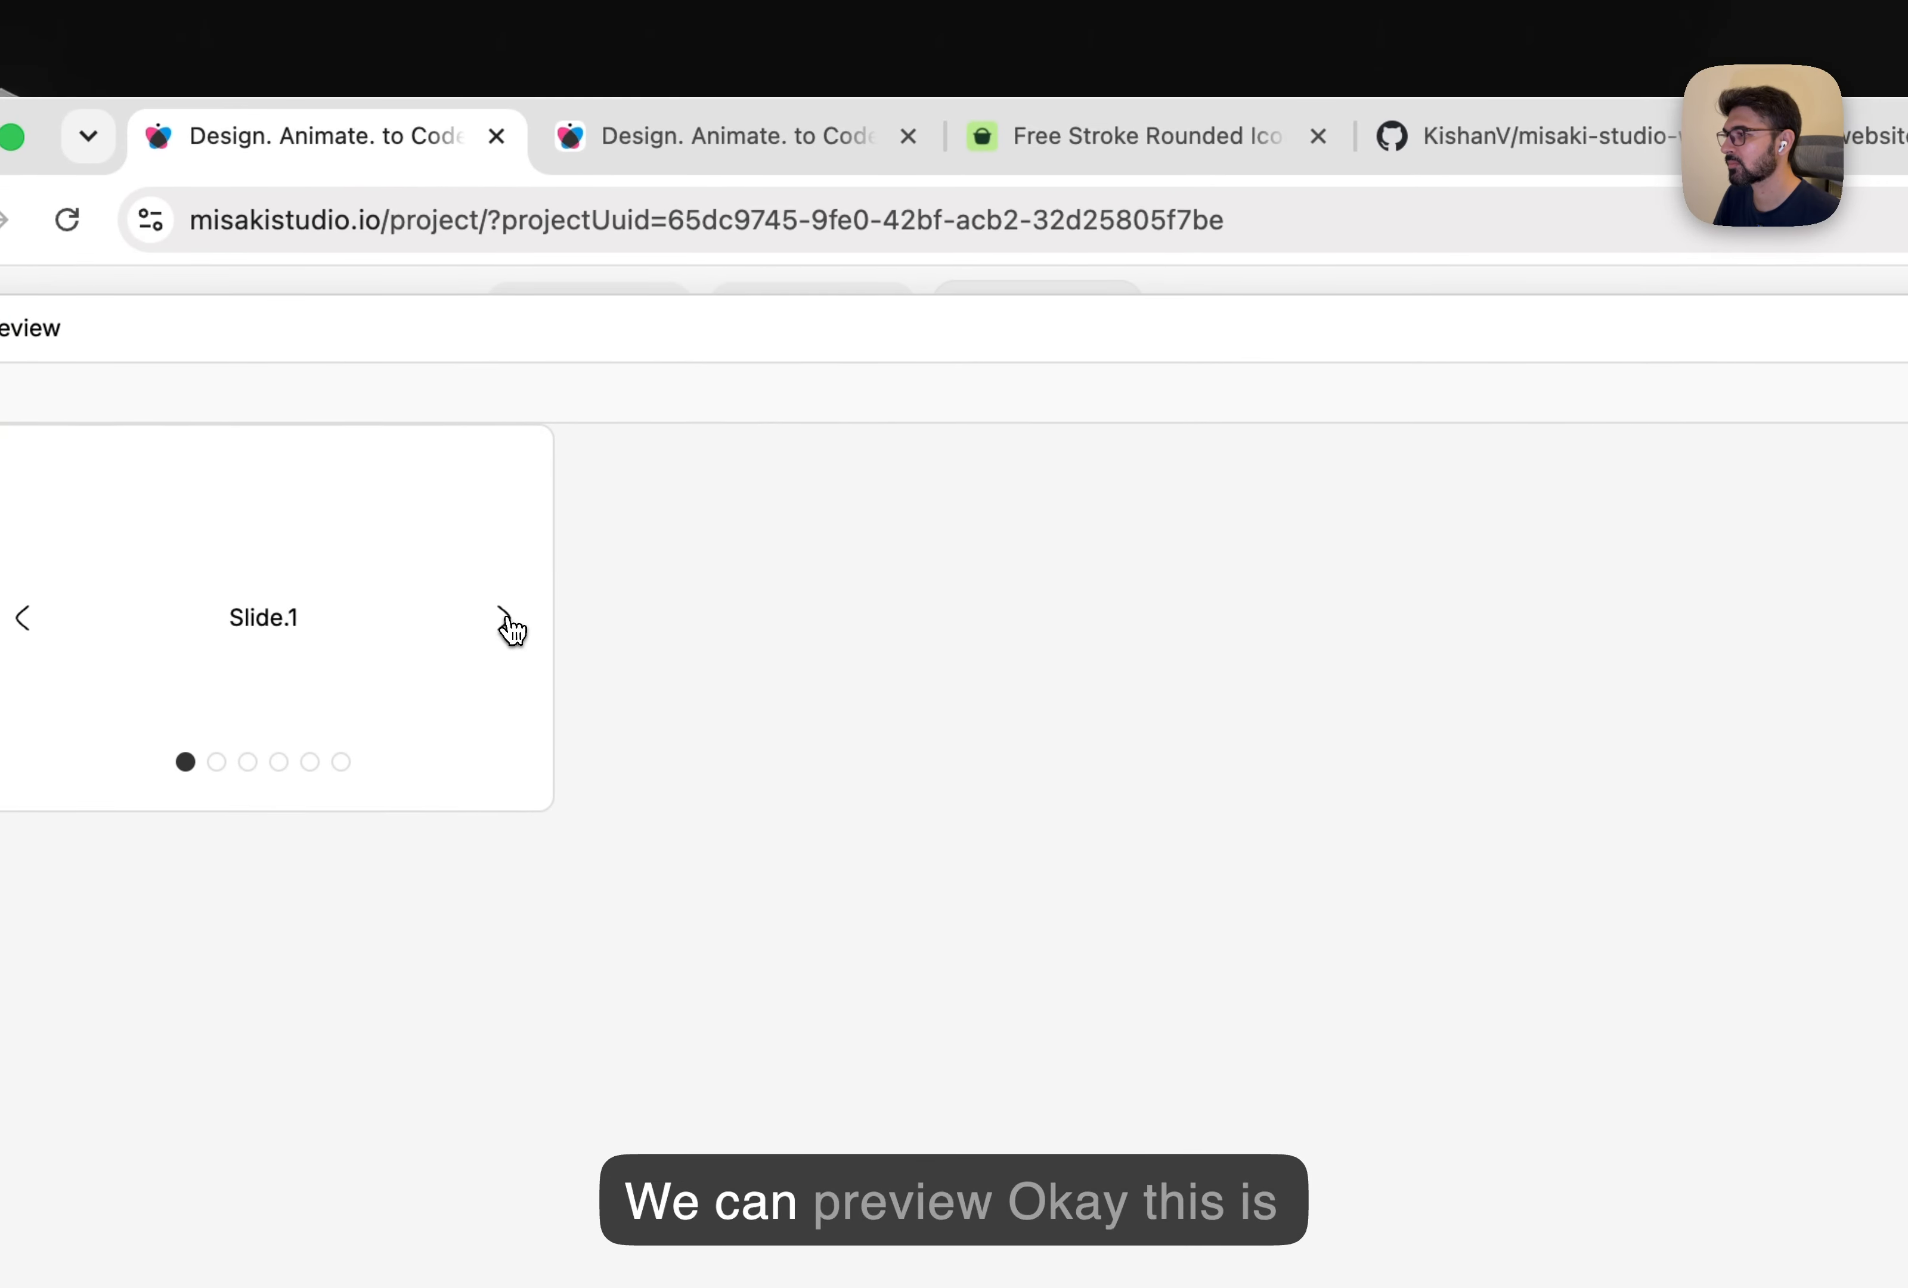
pyautogui.click(359, 625)
pyautogui.click(360, 625)
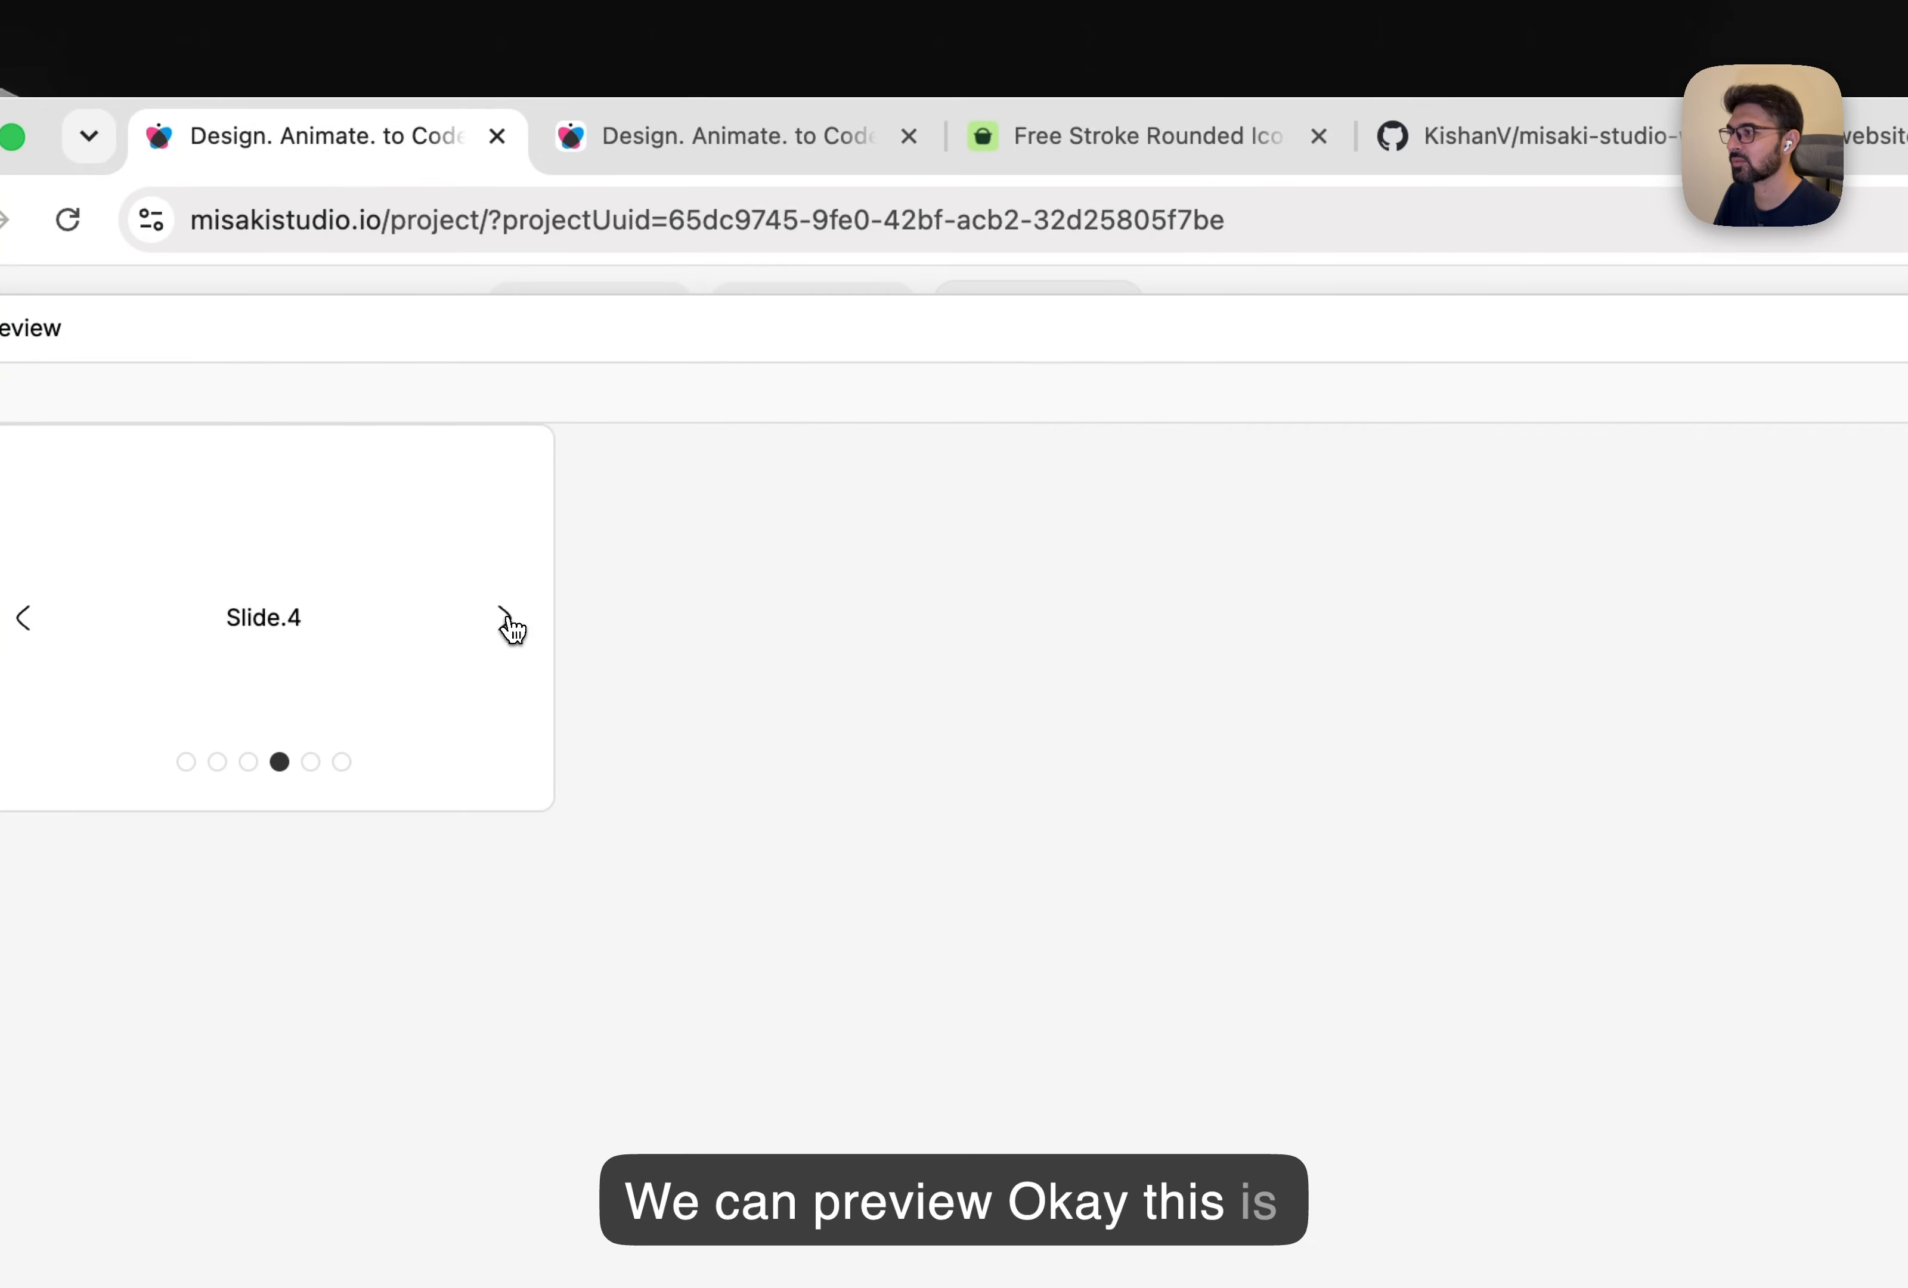
pyautogui.click(507, 618)
pyautogui.click(506, 618)
pyautogui.click(507, 618)
pyautogui.click(507, 619)
# Close the preview and reselect the slider on the Index page.
pyautogui.click(1723, 366)
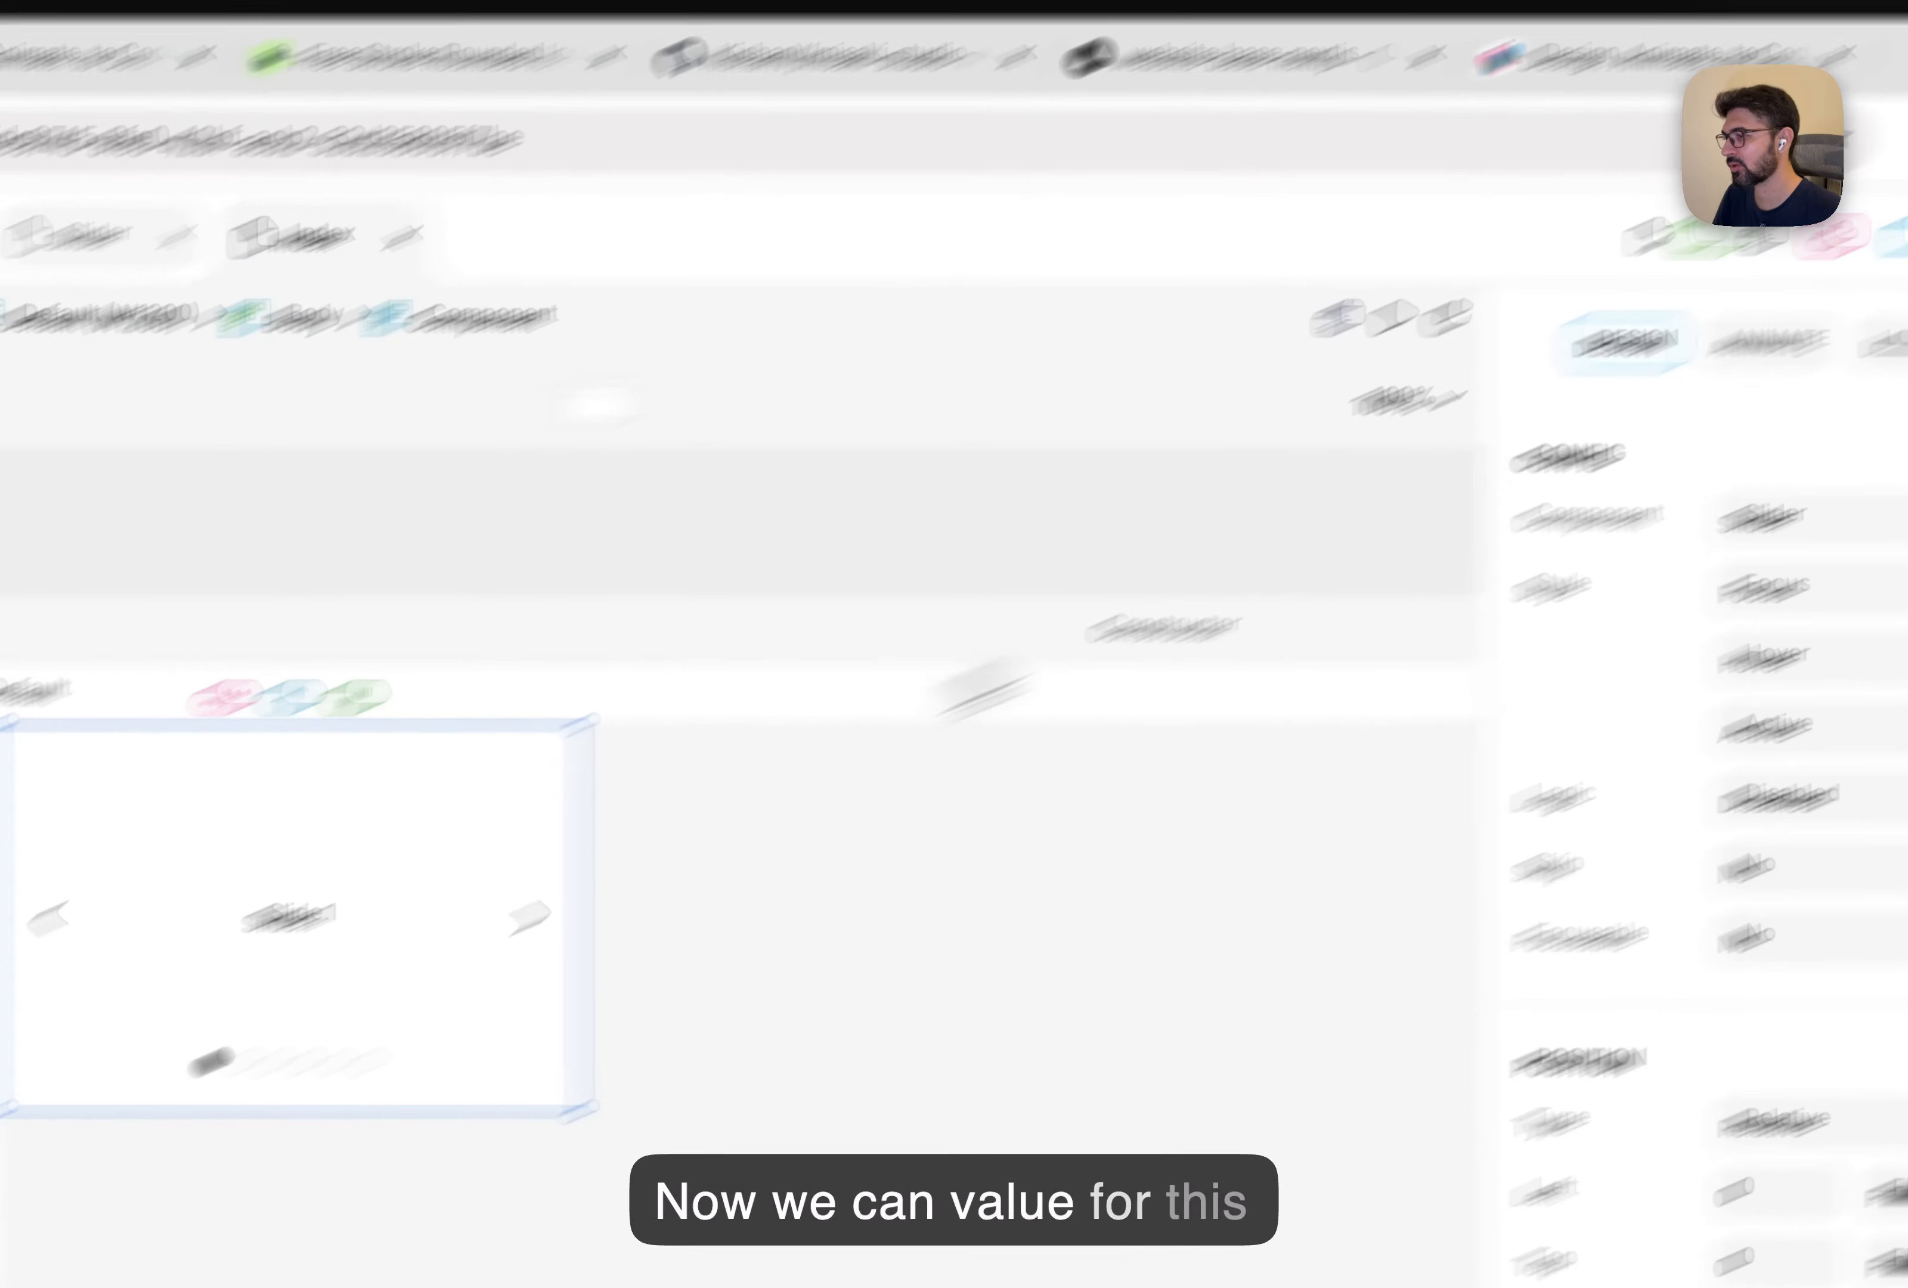
pyautogui.click(283, 555)
pyautogui.click(302, 765)
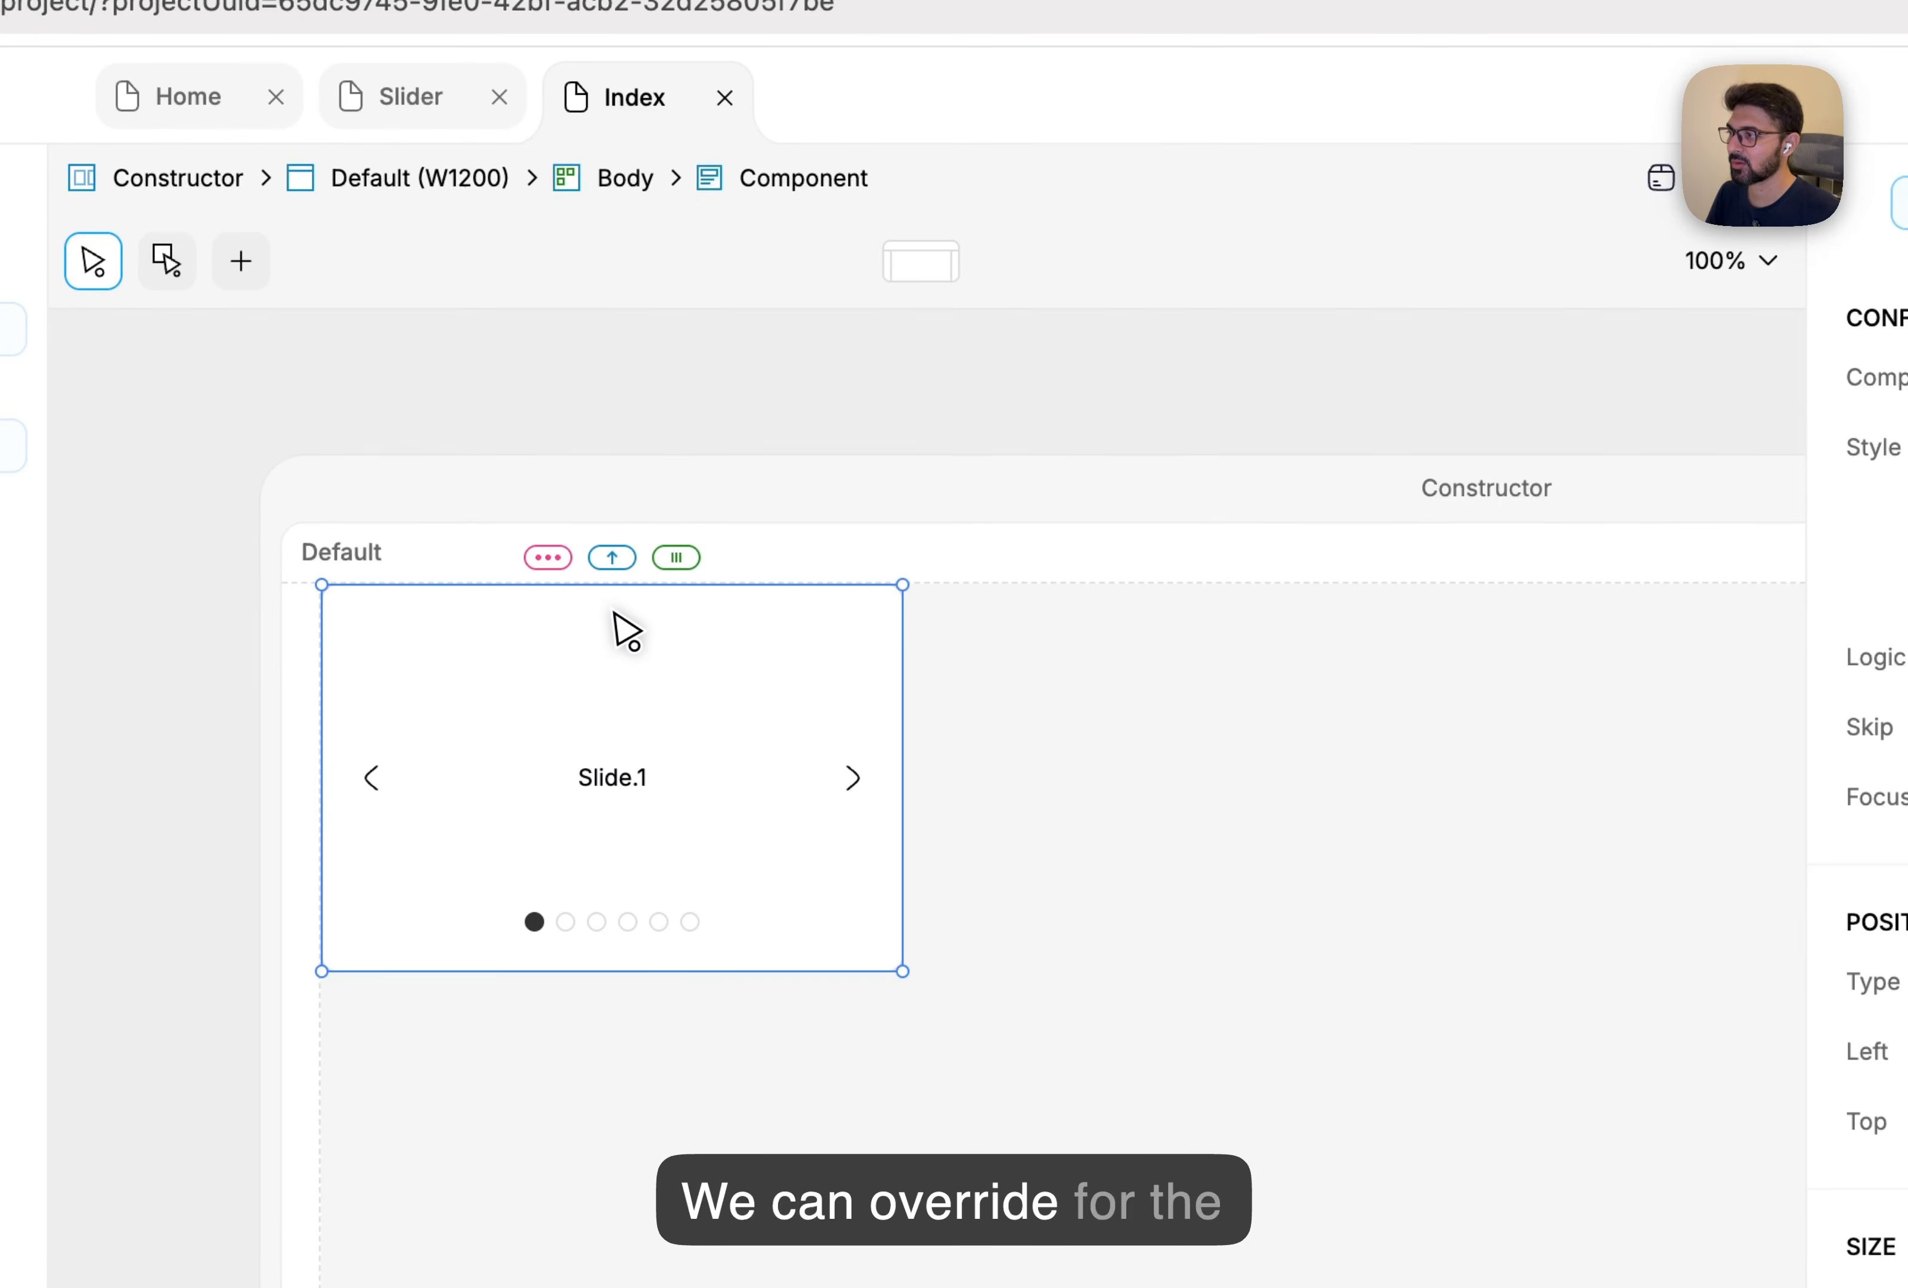
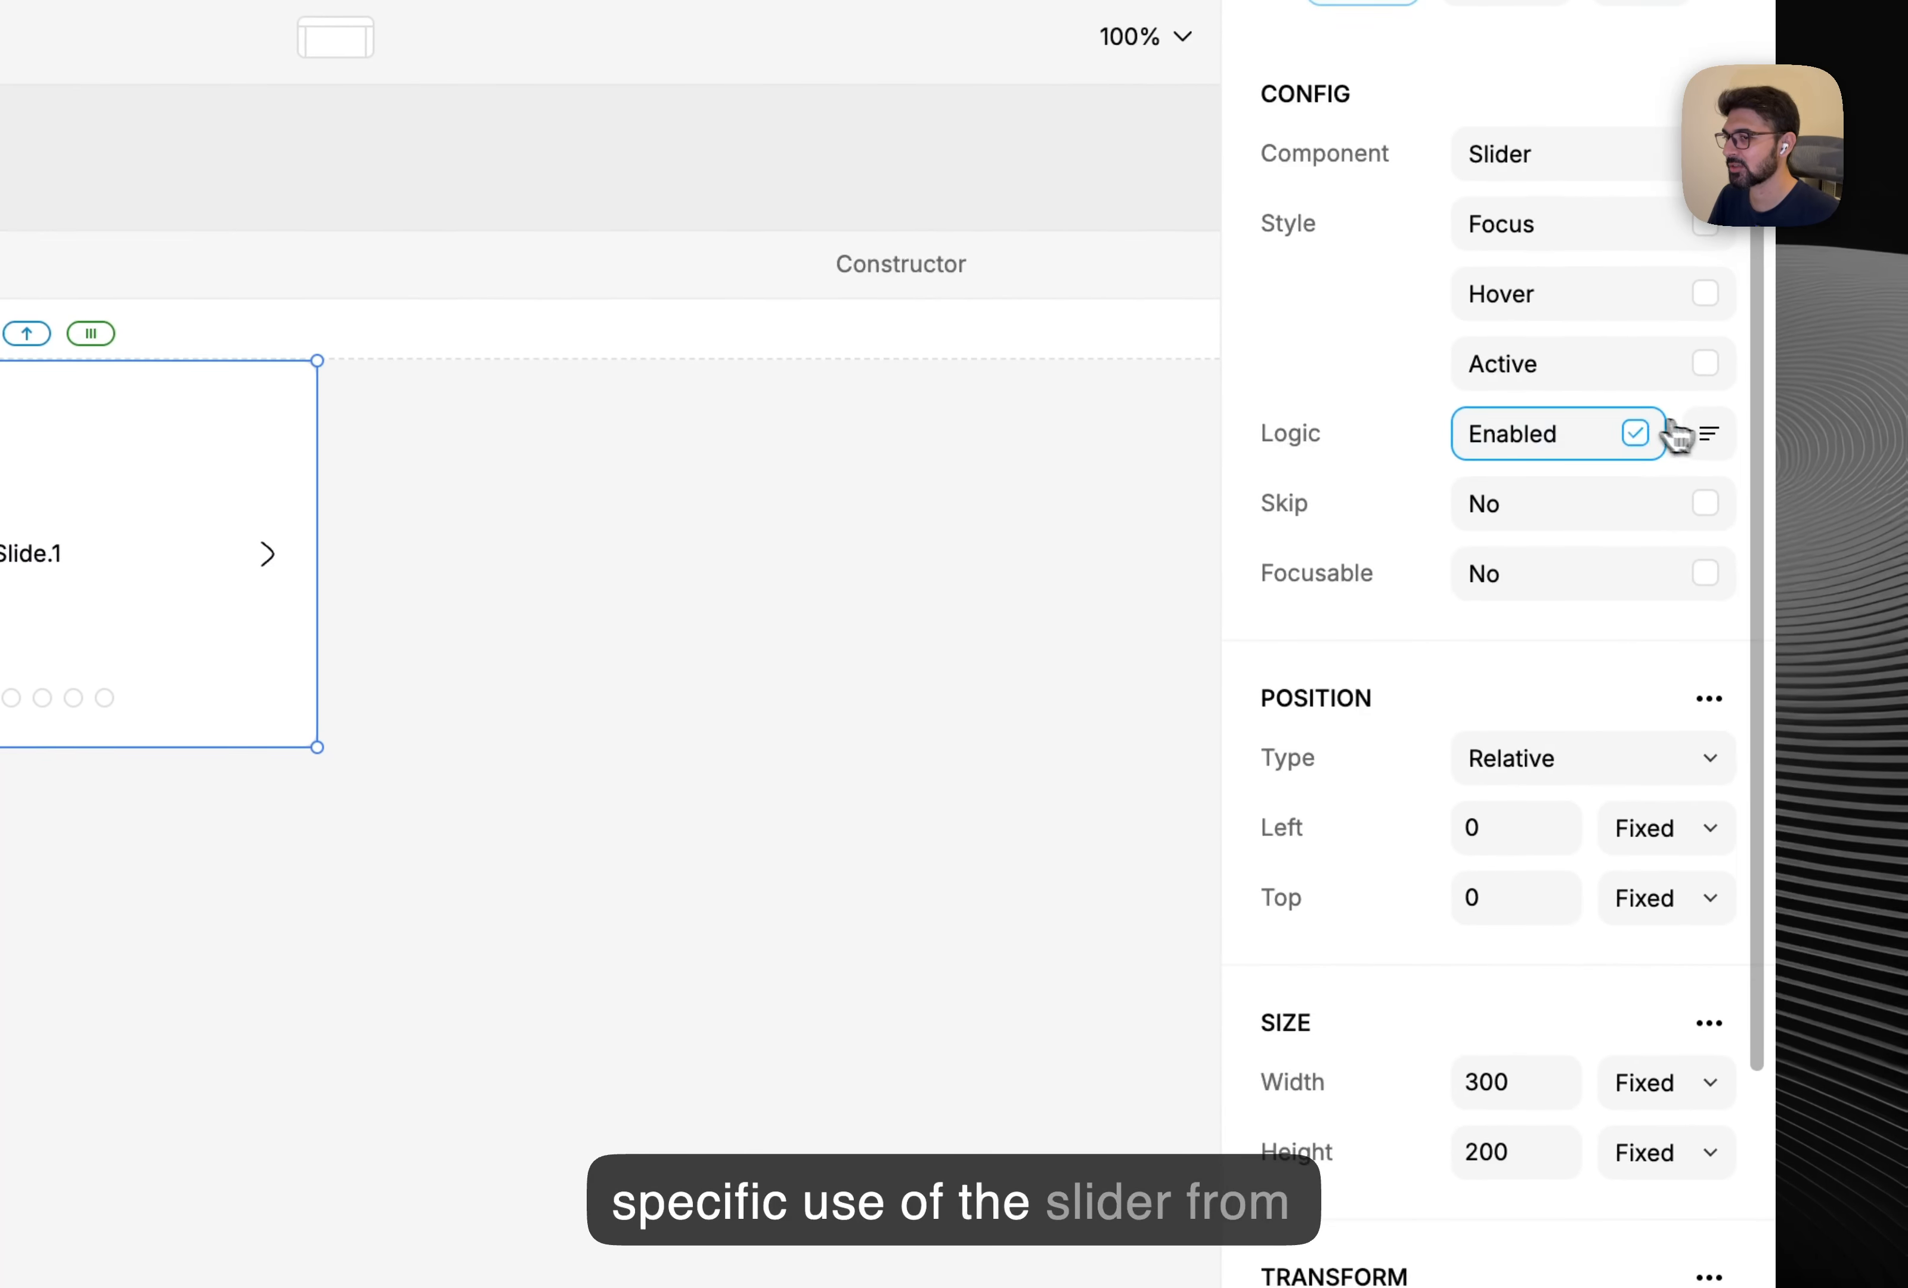
# Enable component properties on the slider instance and set count to the number 3.
pyautogui.click(1710, 434)
pyautogui.click(1677, 516)
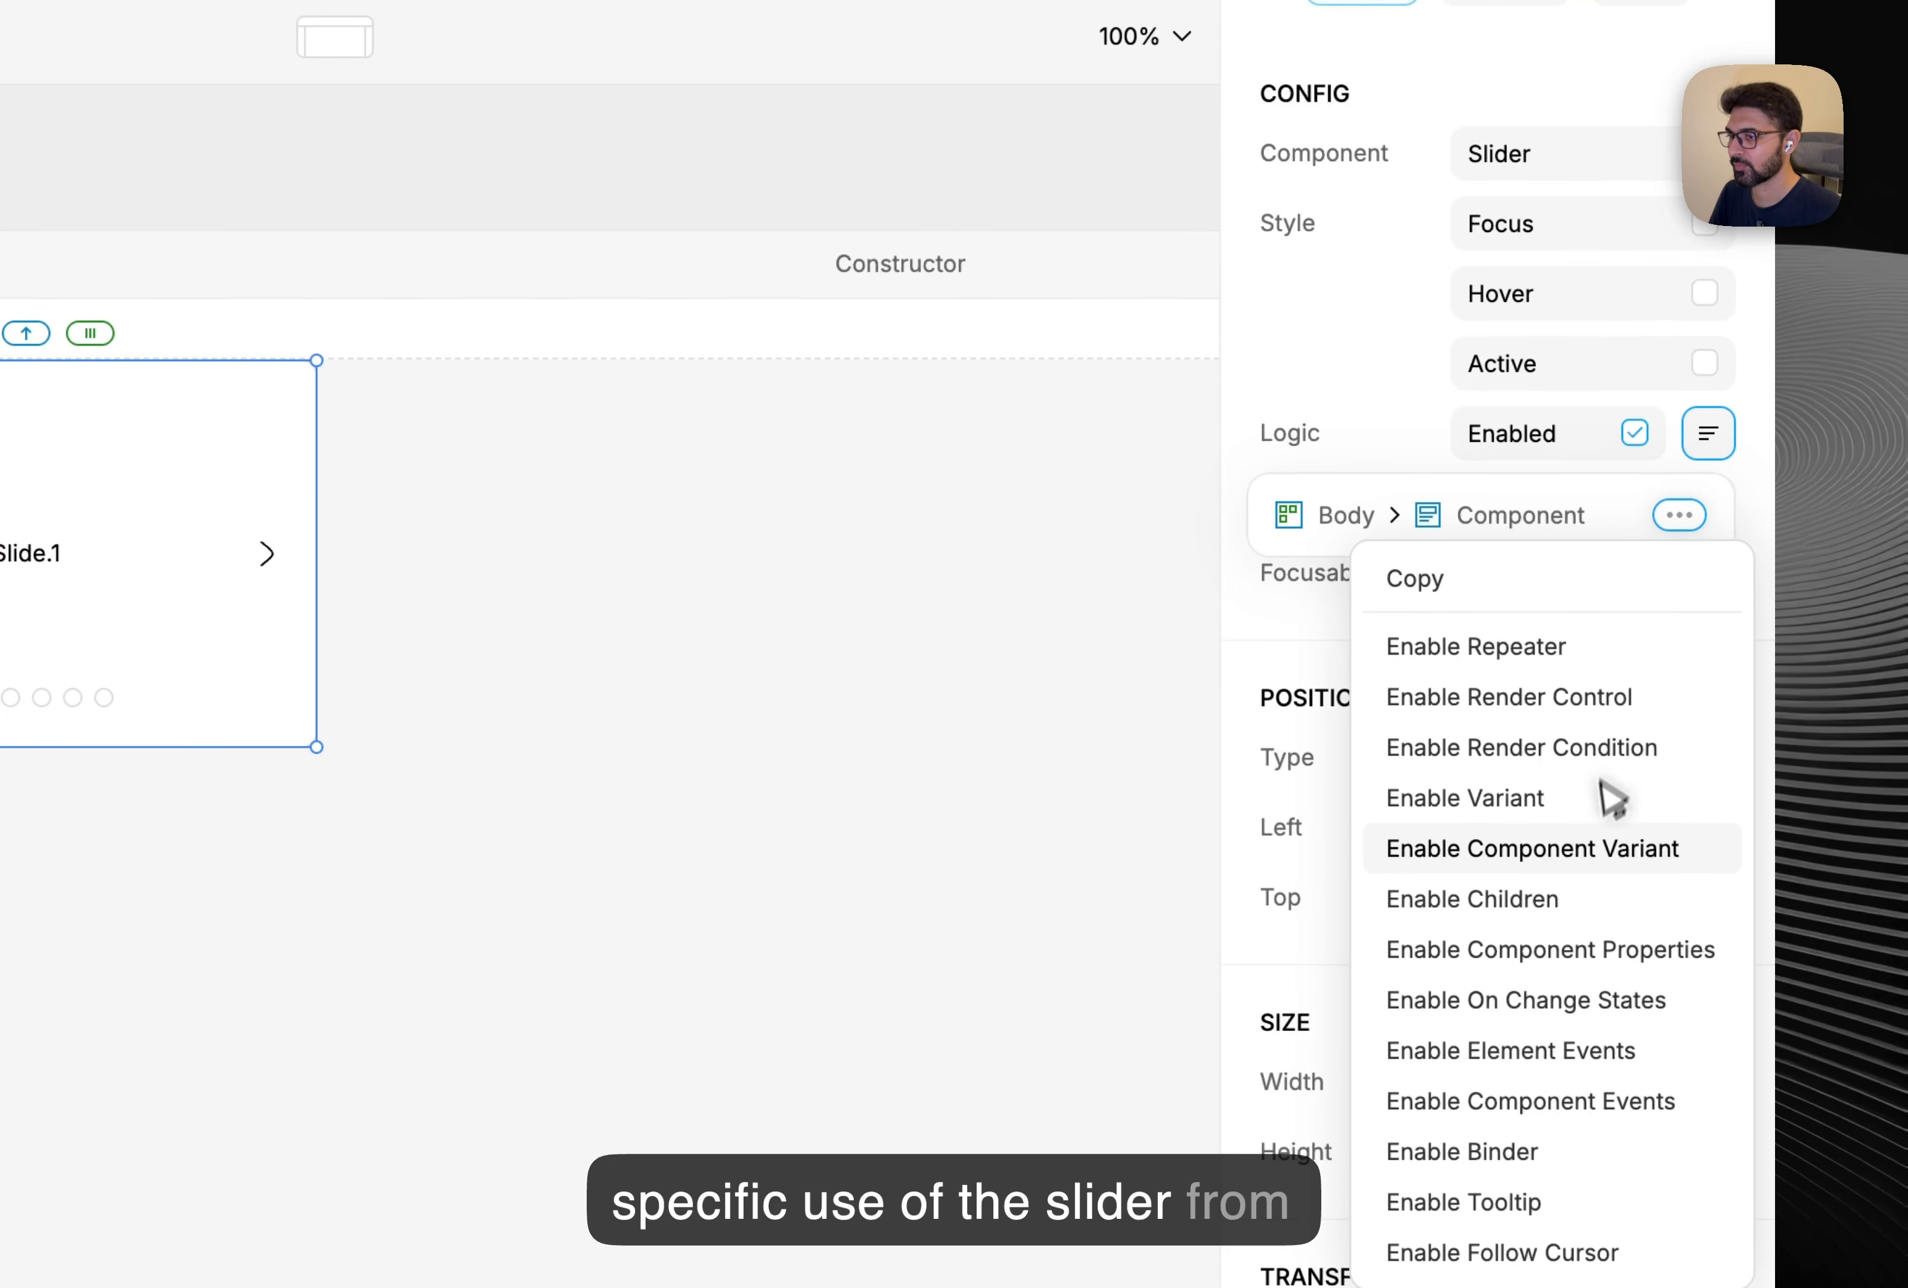
pyautogui.click(1598, 948)
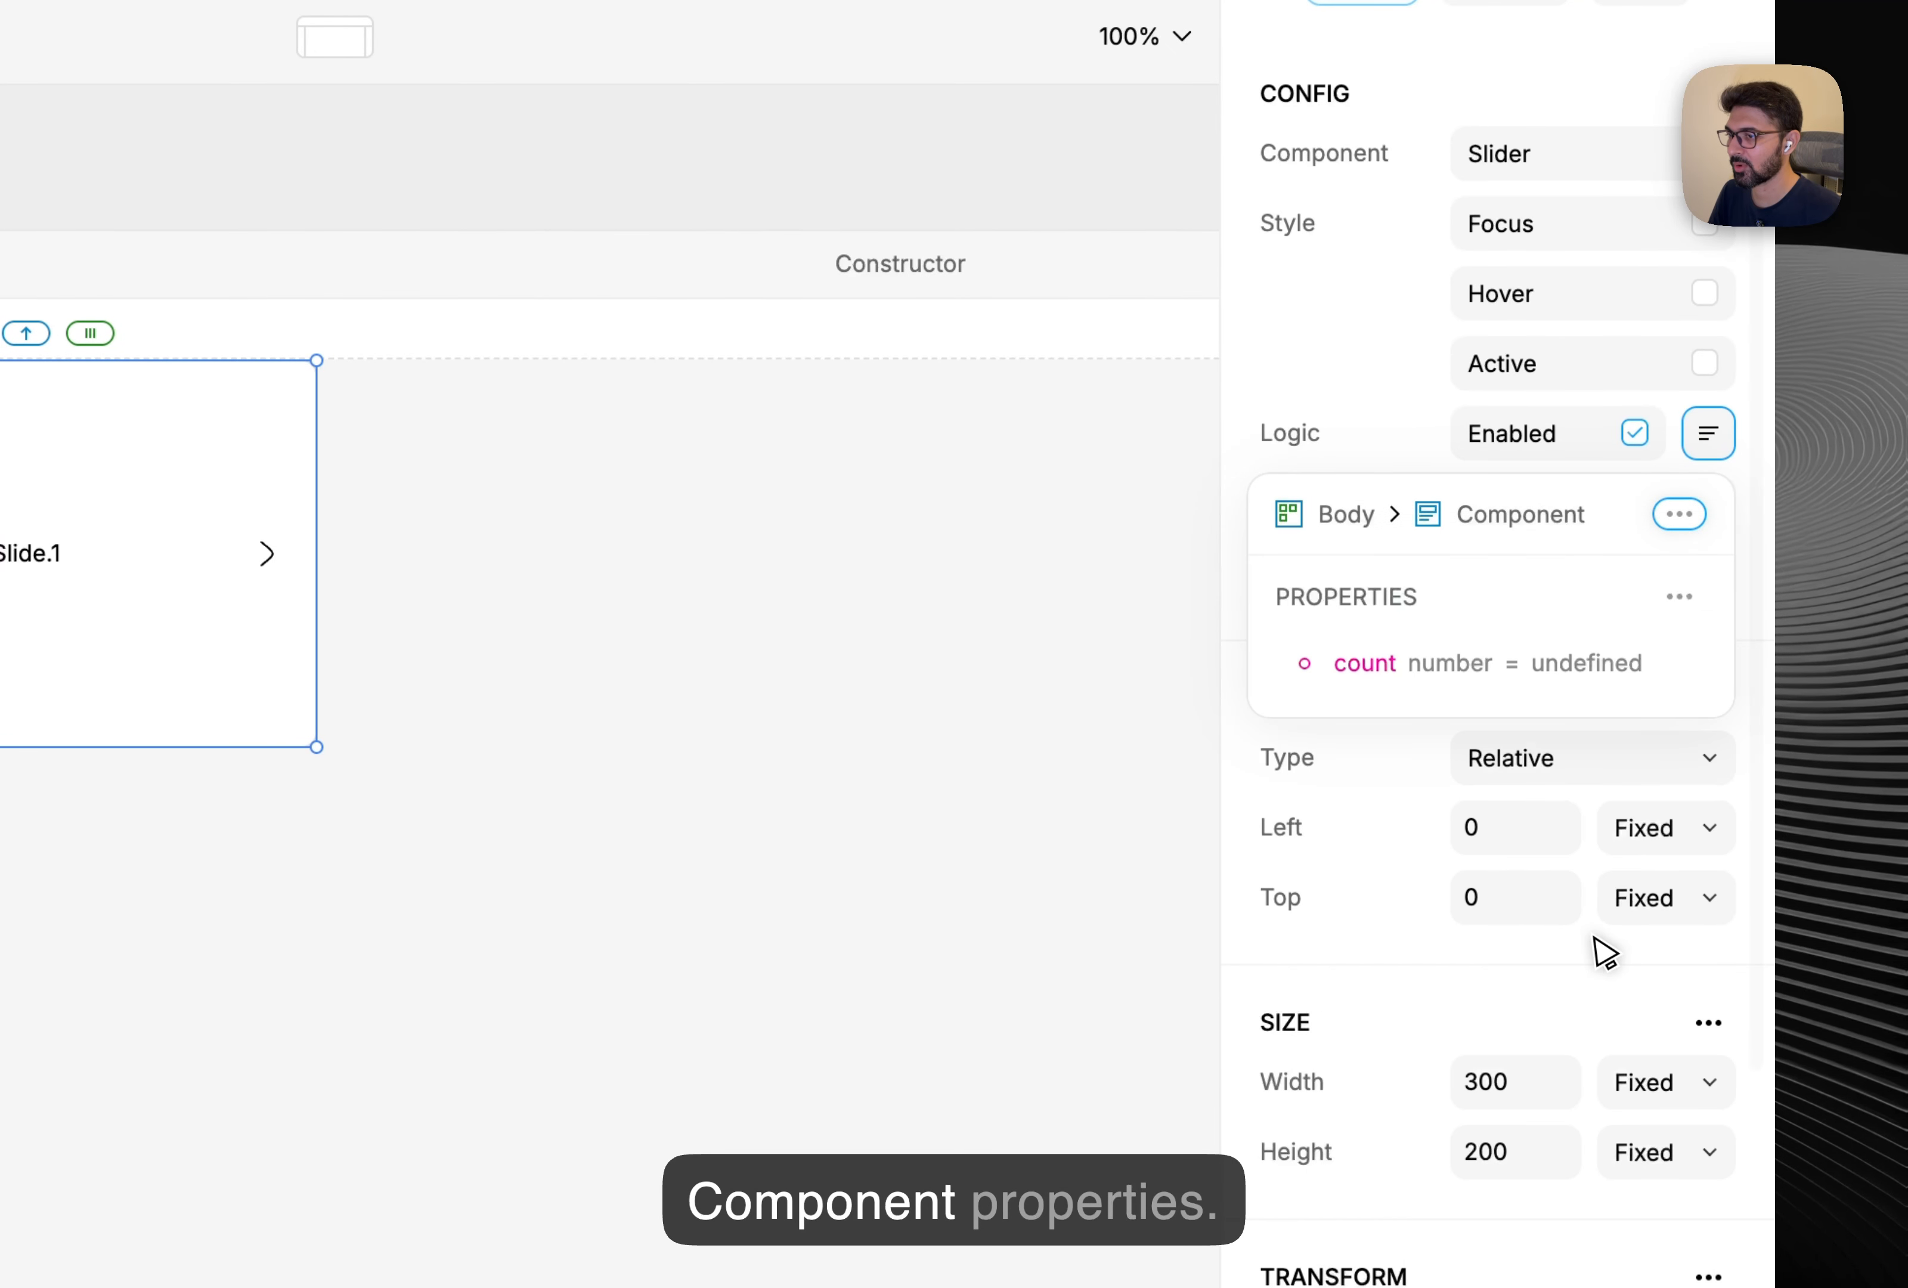
pyautogui.click(1611, 668)
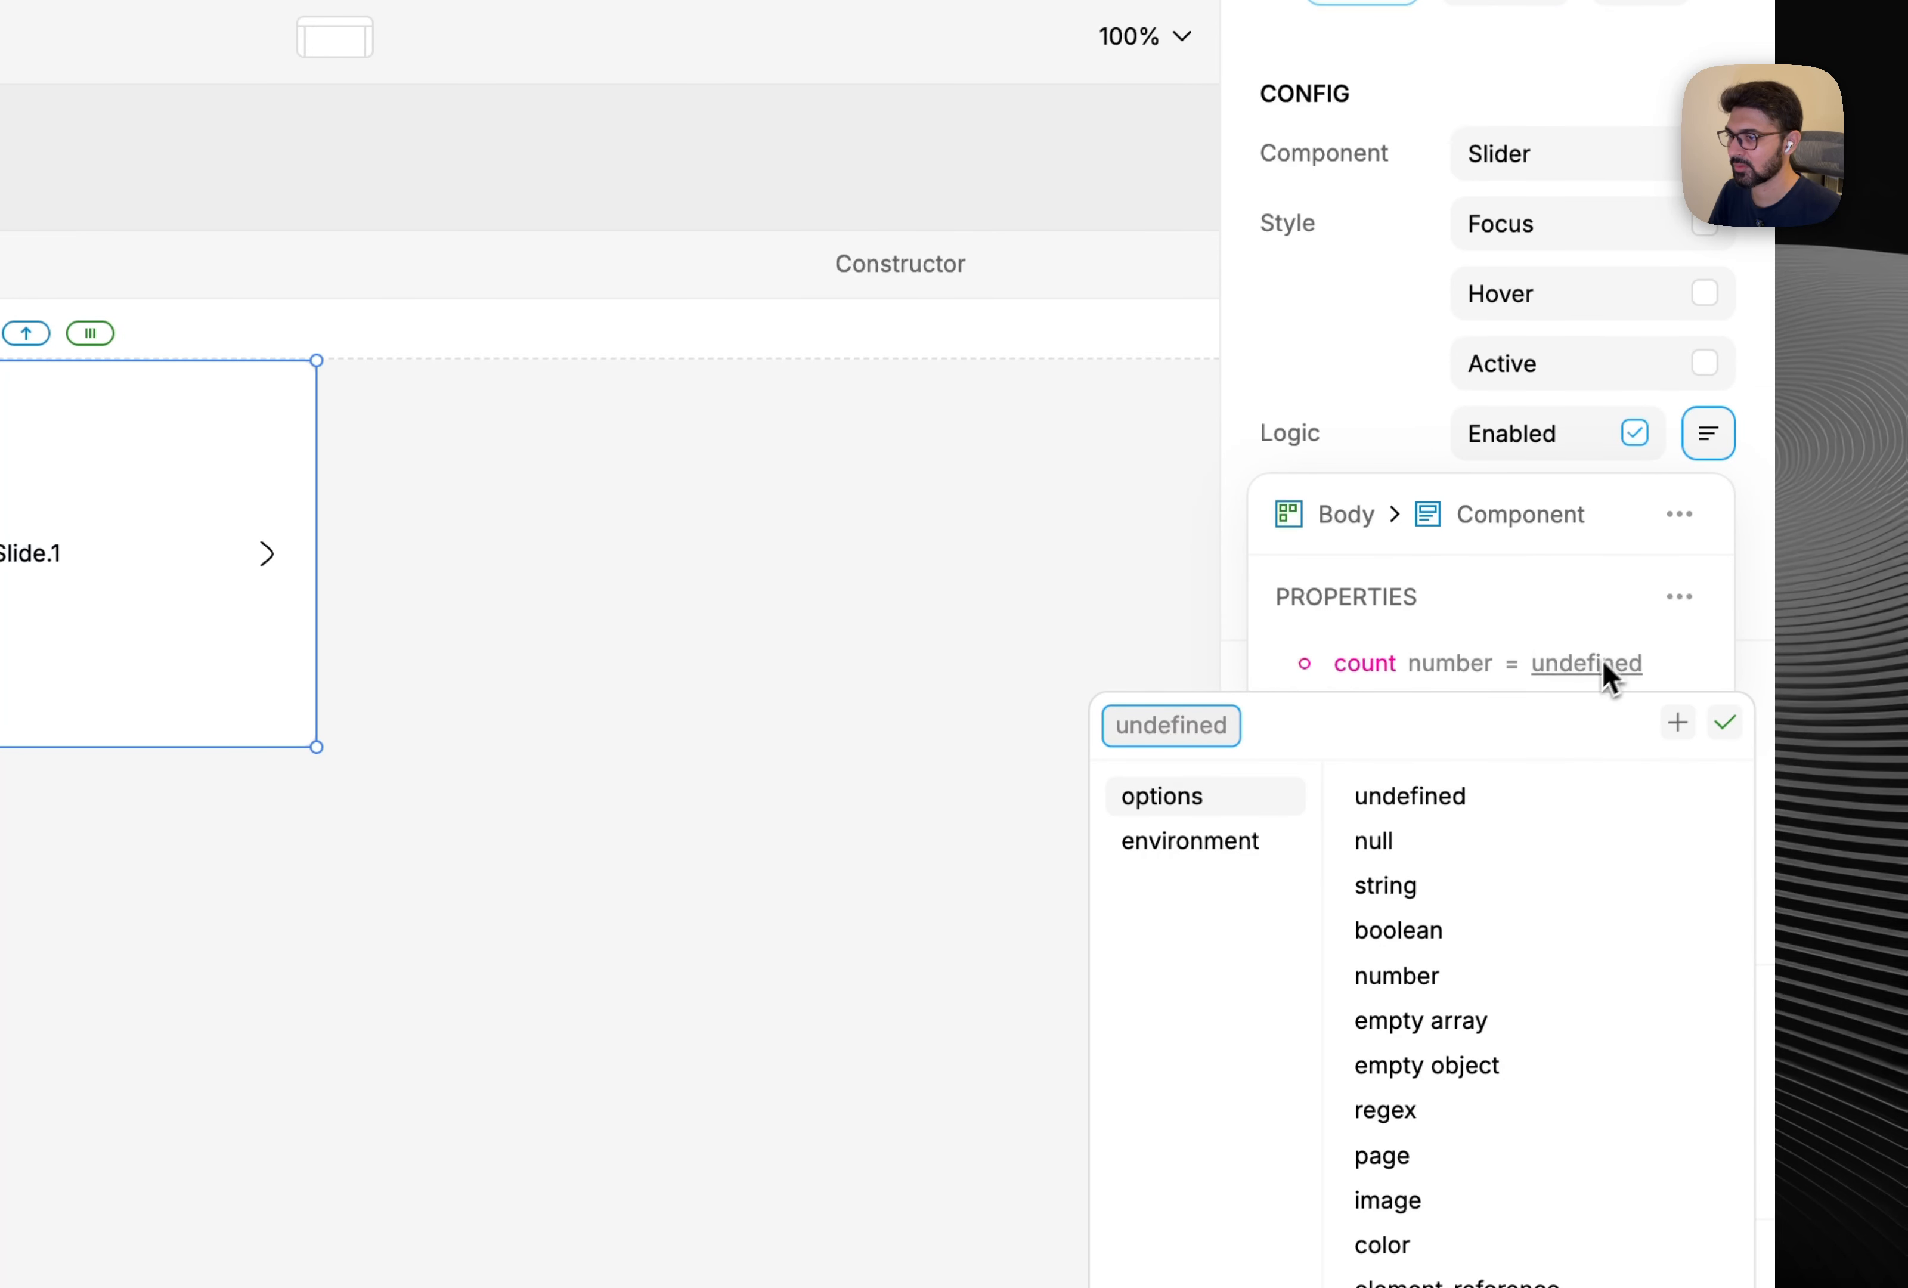
pyautogui.click(1452, 976)
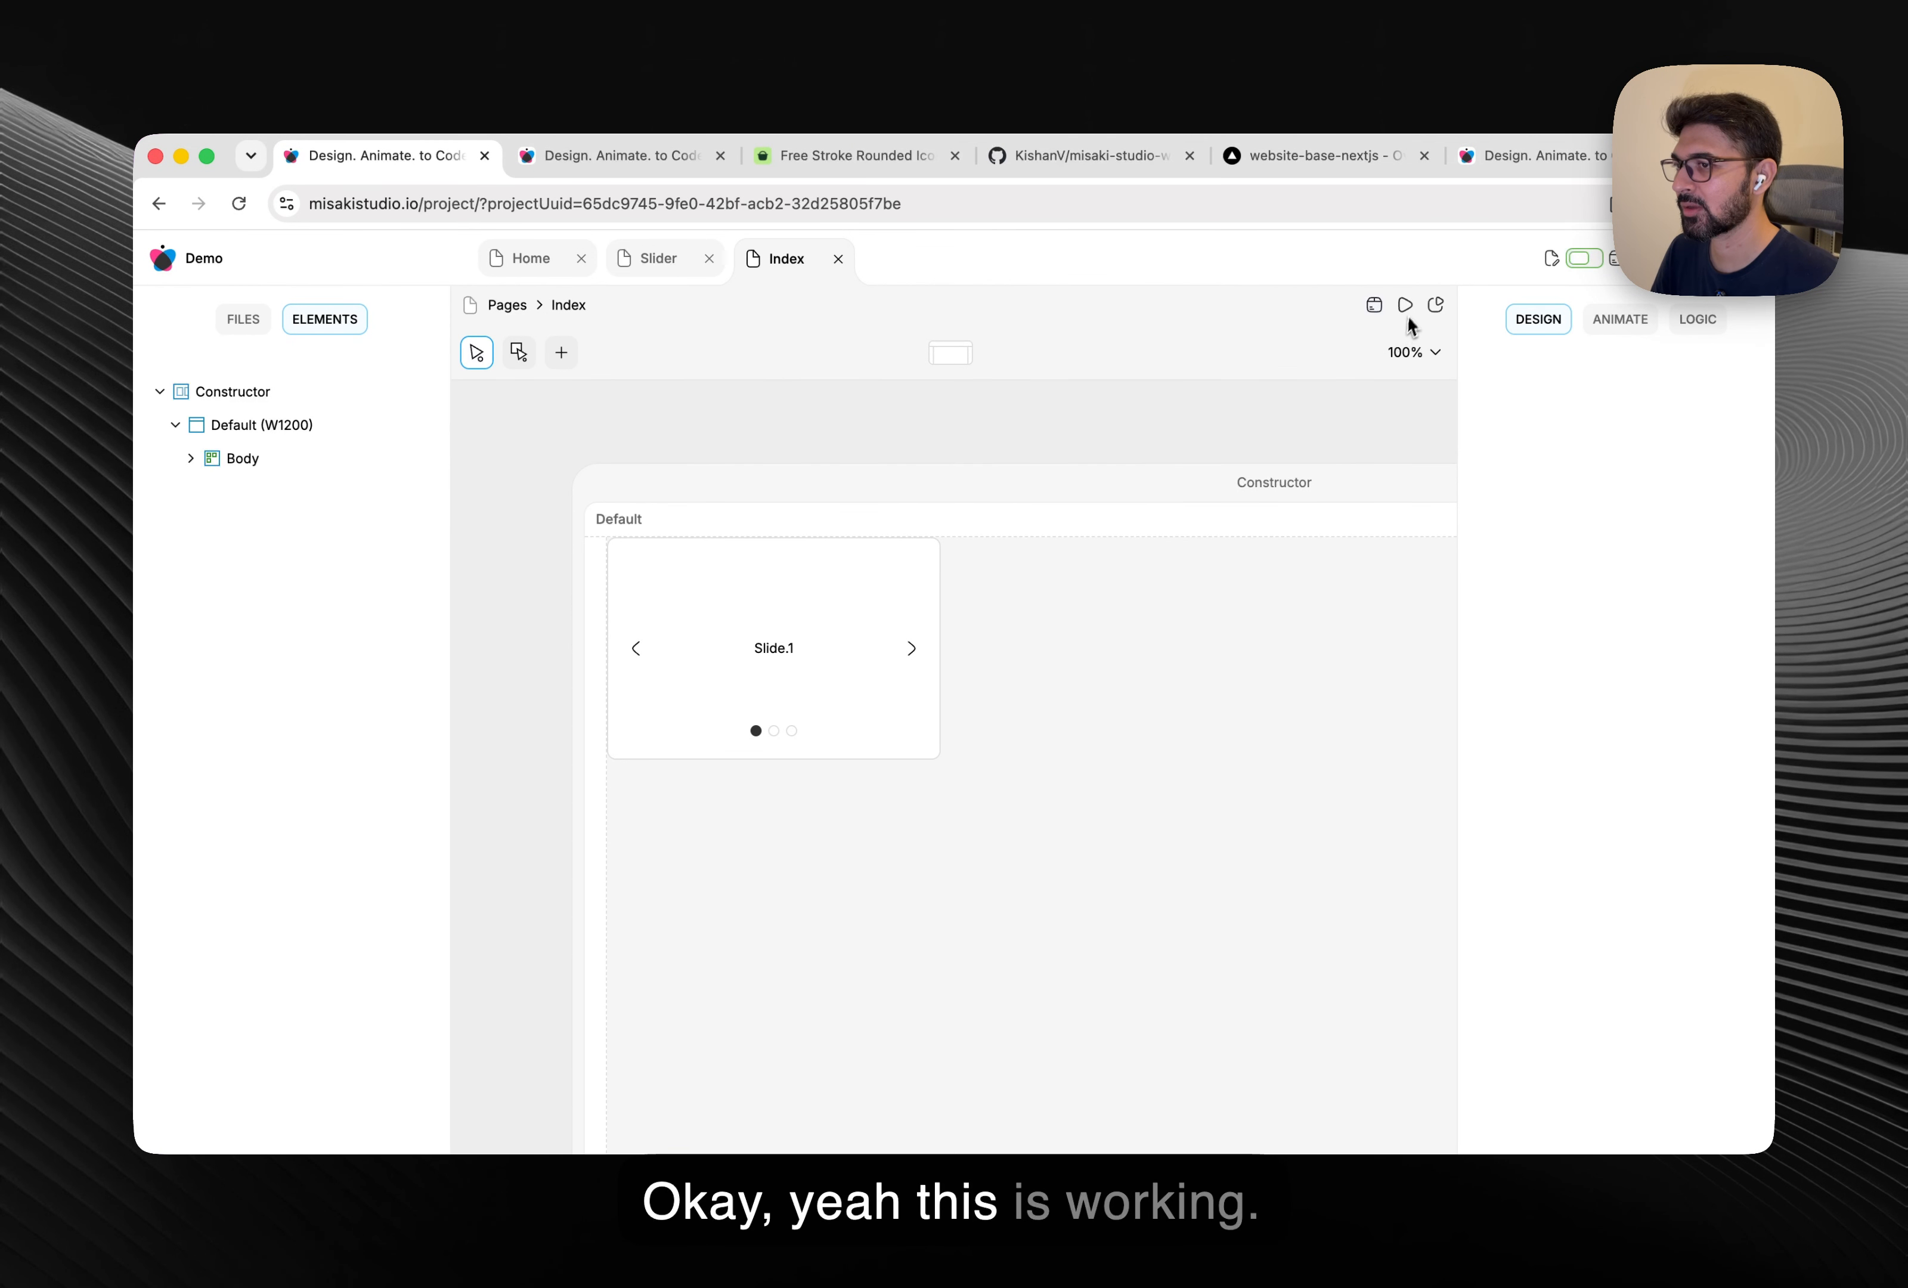
# Preview the Index page, then preview the Slider component through its slides and return to Index.
pyautogui.click(1405, 307)
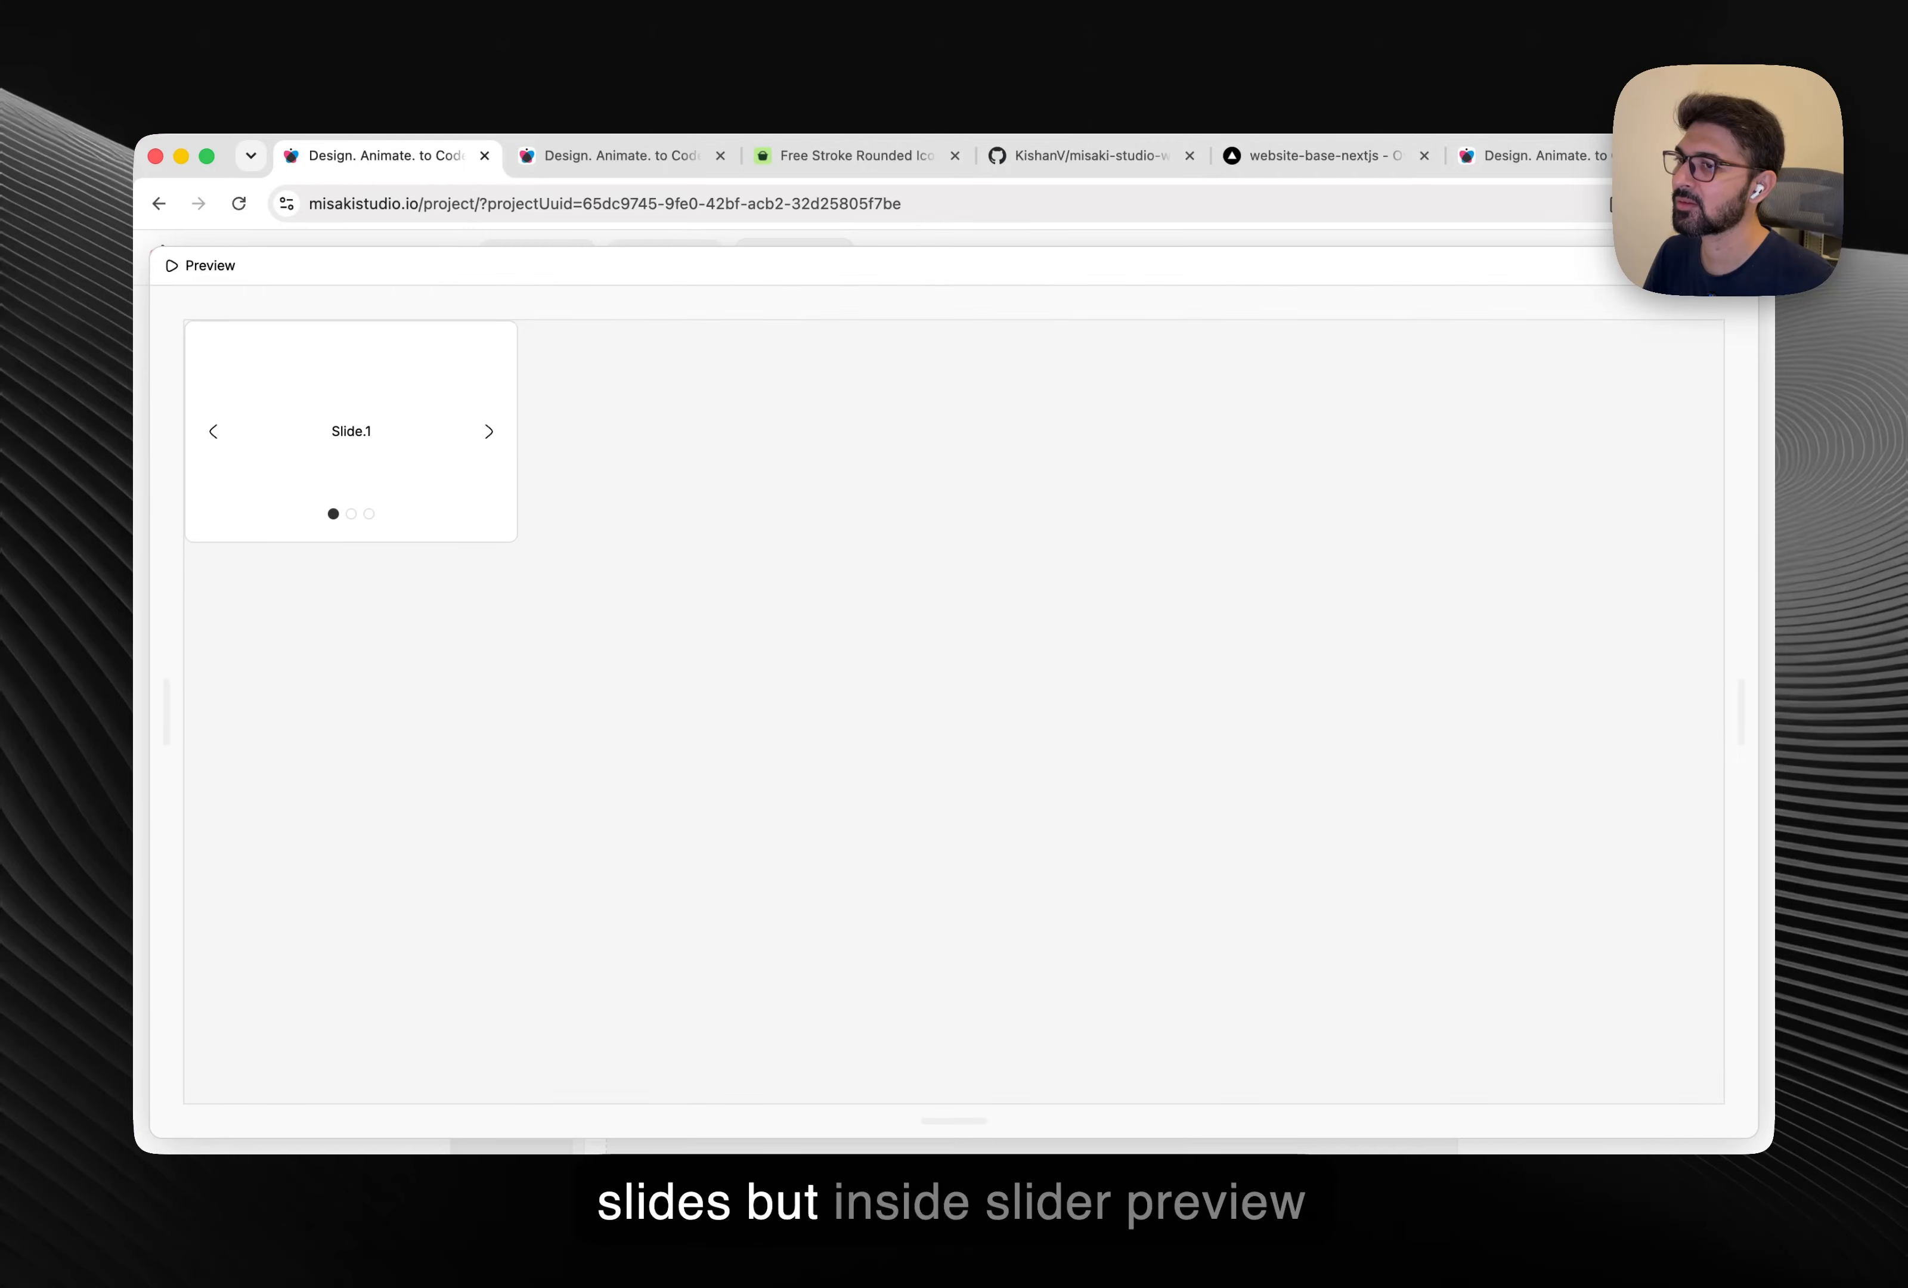
pyautogui.click(1737, 265)
pyautogui.click(661, 263)
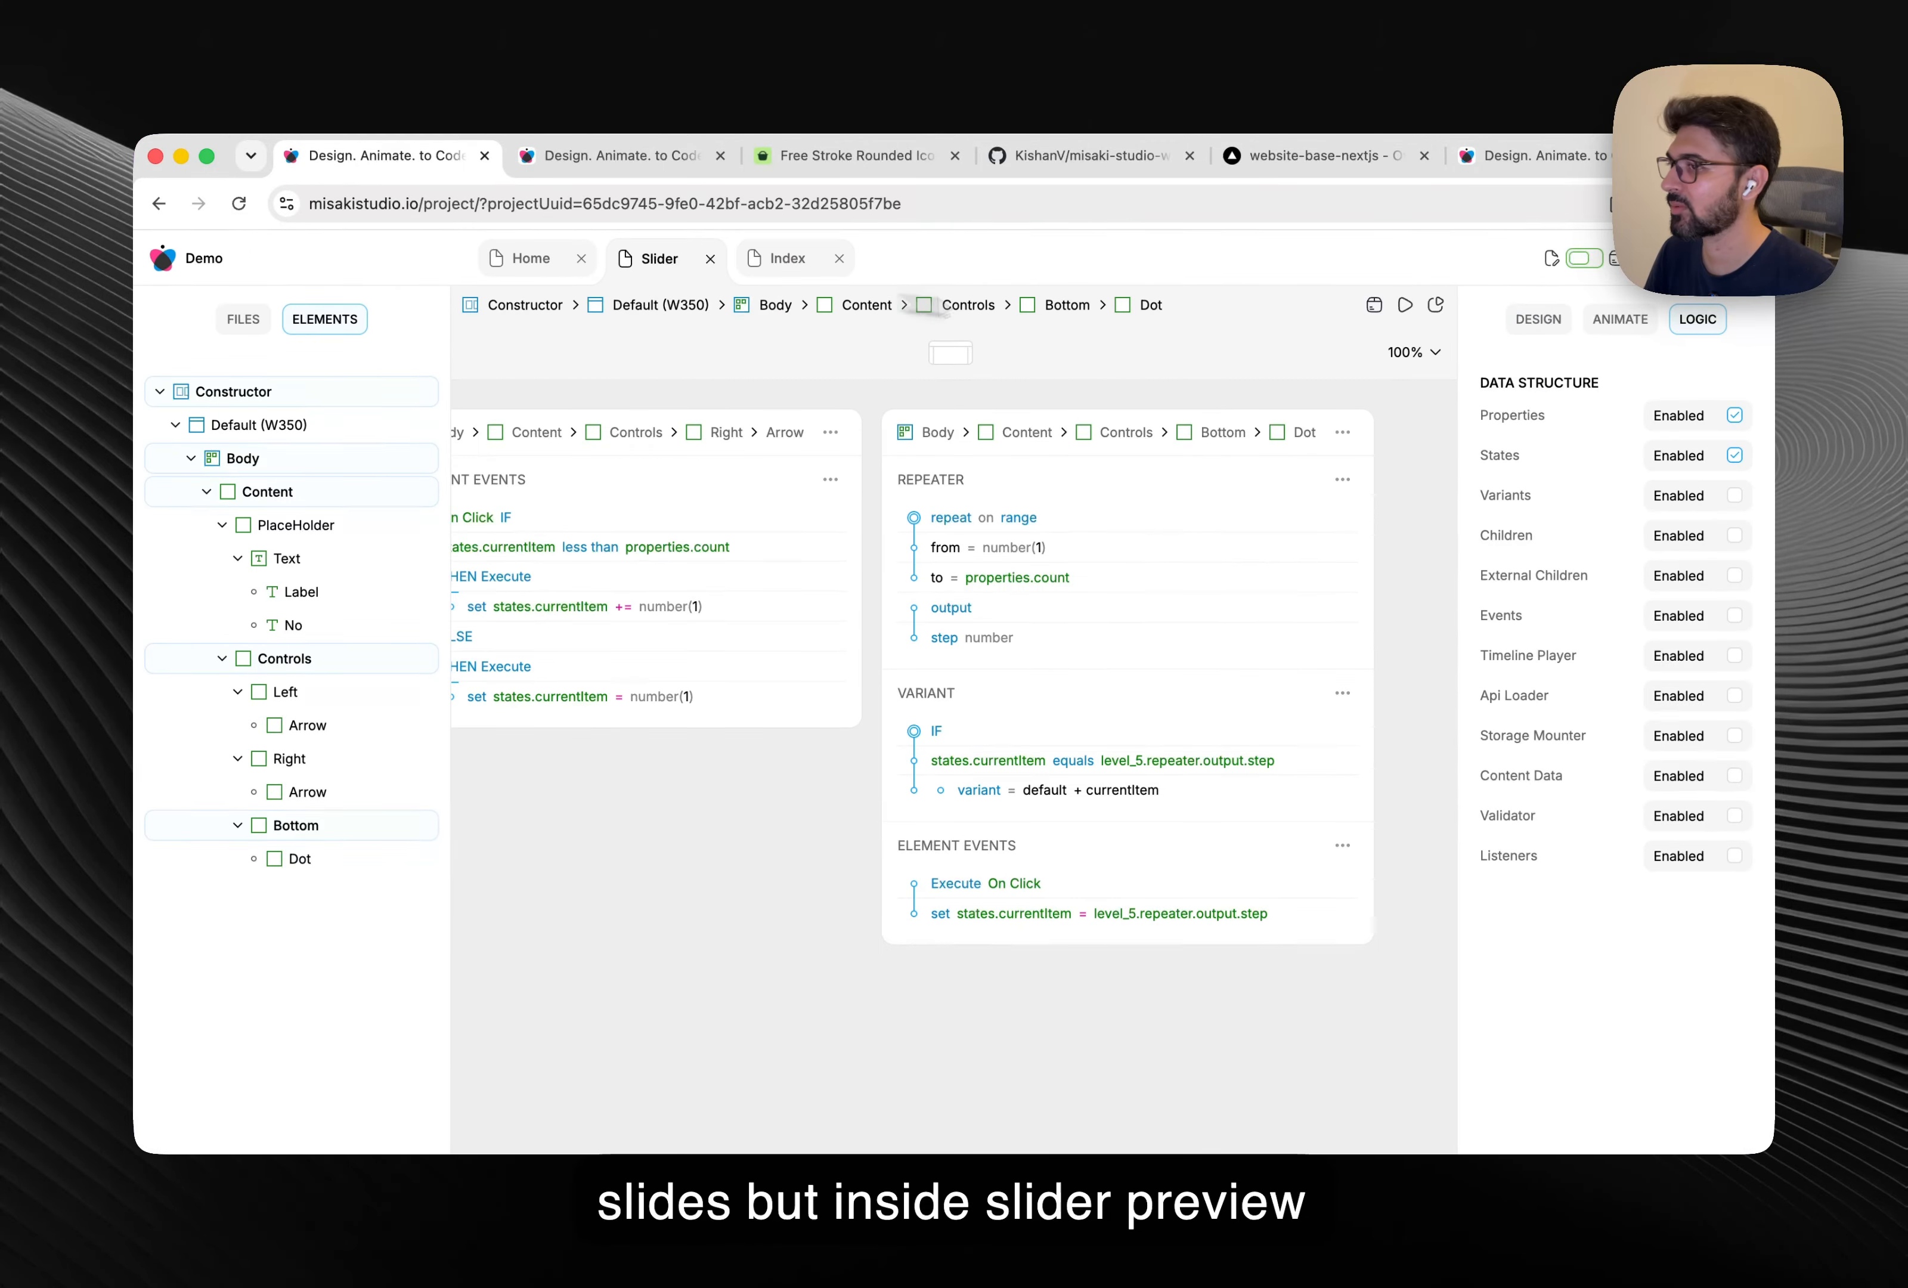
pyautogui.click(1406, 307)
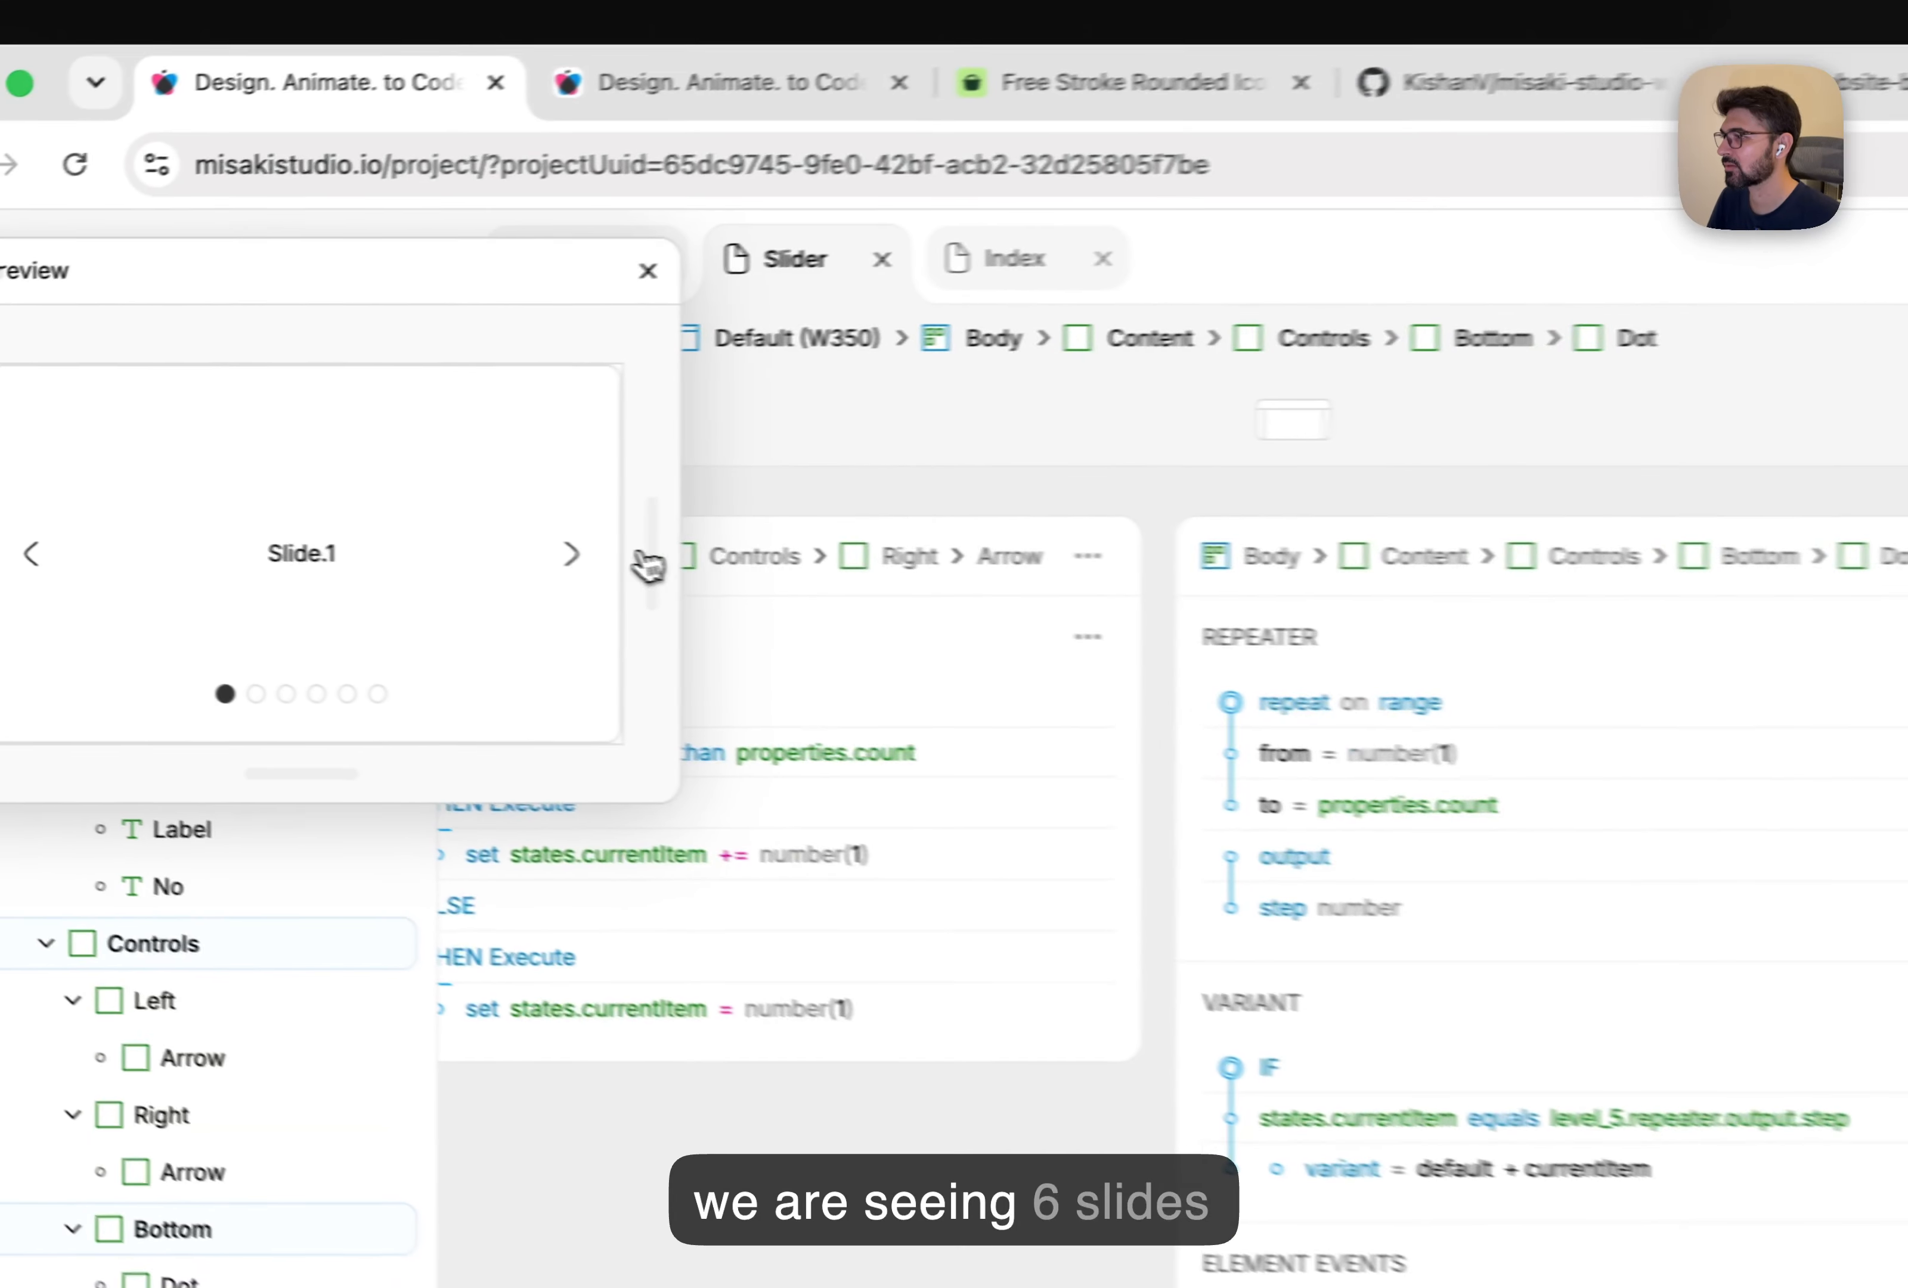
pyautogui.click(573, 554)
pyautogui.click(573, 553)
pyautogui.click(573, 554)
pyautogui.click(572, 554)
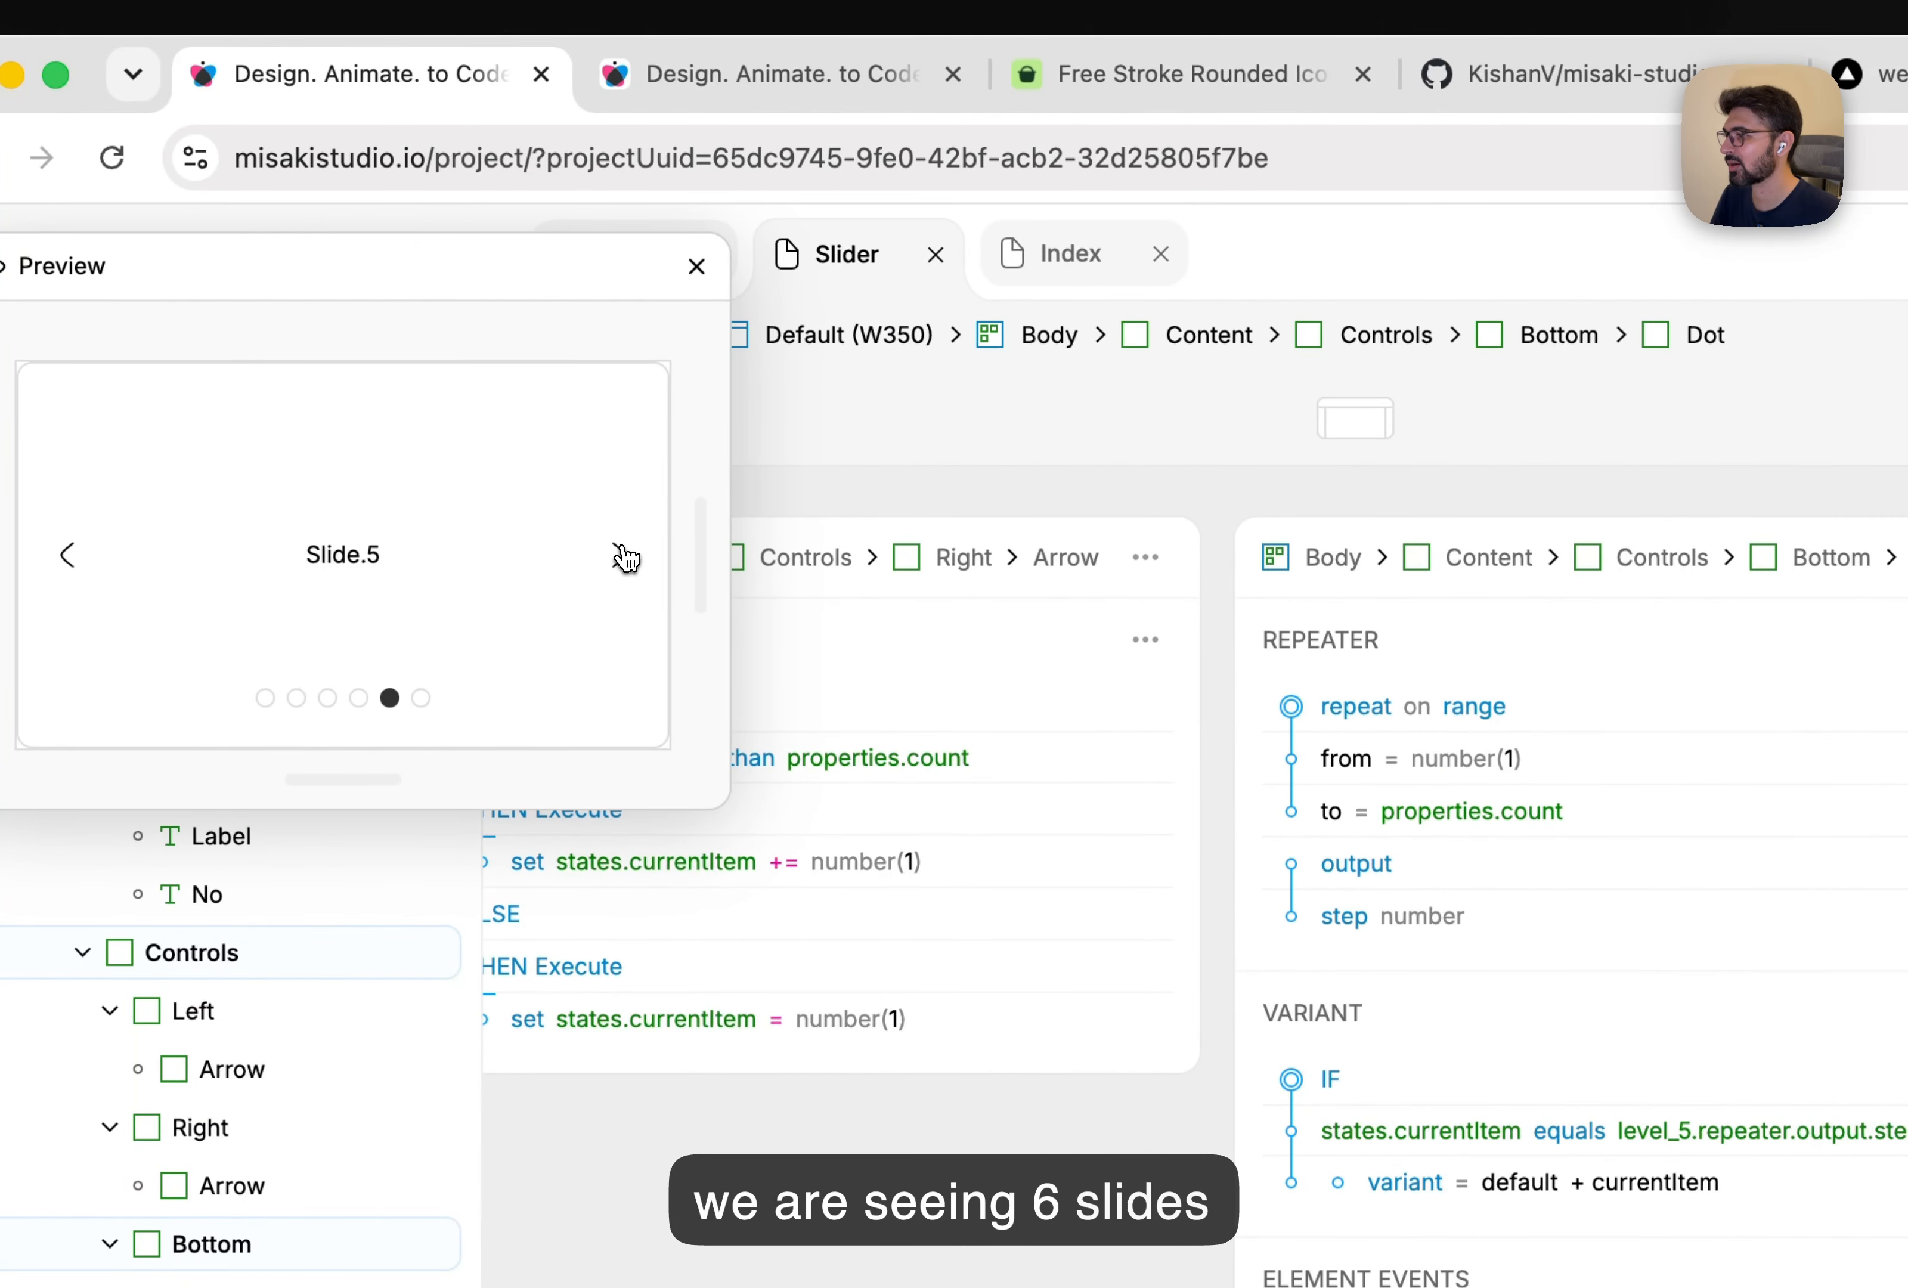
pyautogui.click(572, 554)
pyautogui.click(572, 553)
pyautogui.click(573, 553)
pyautogui.doubleClick(572, 553)
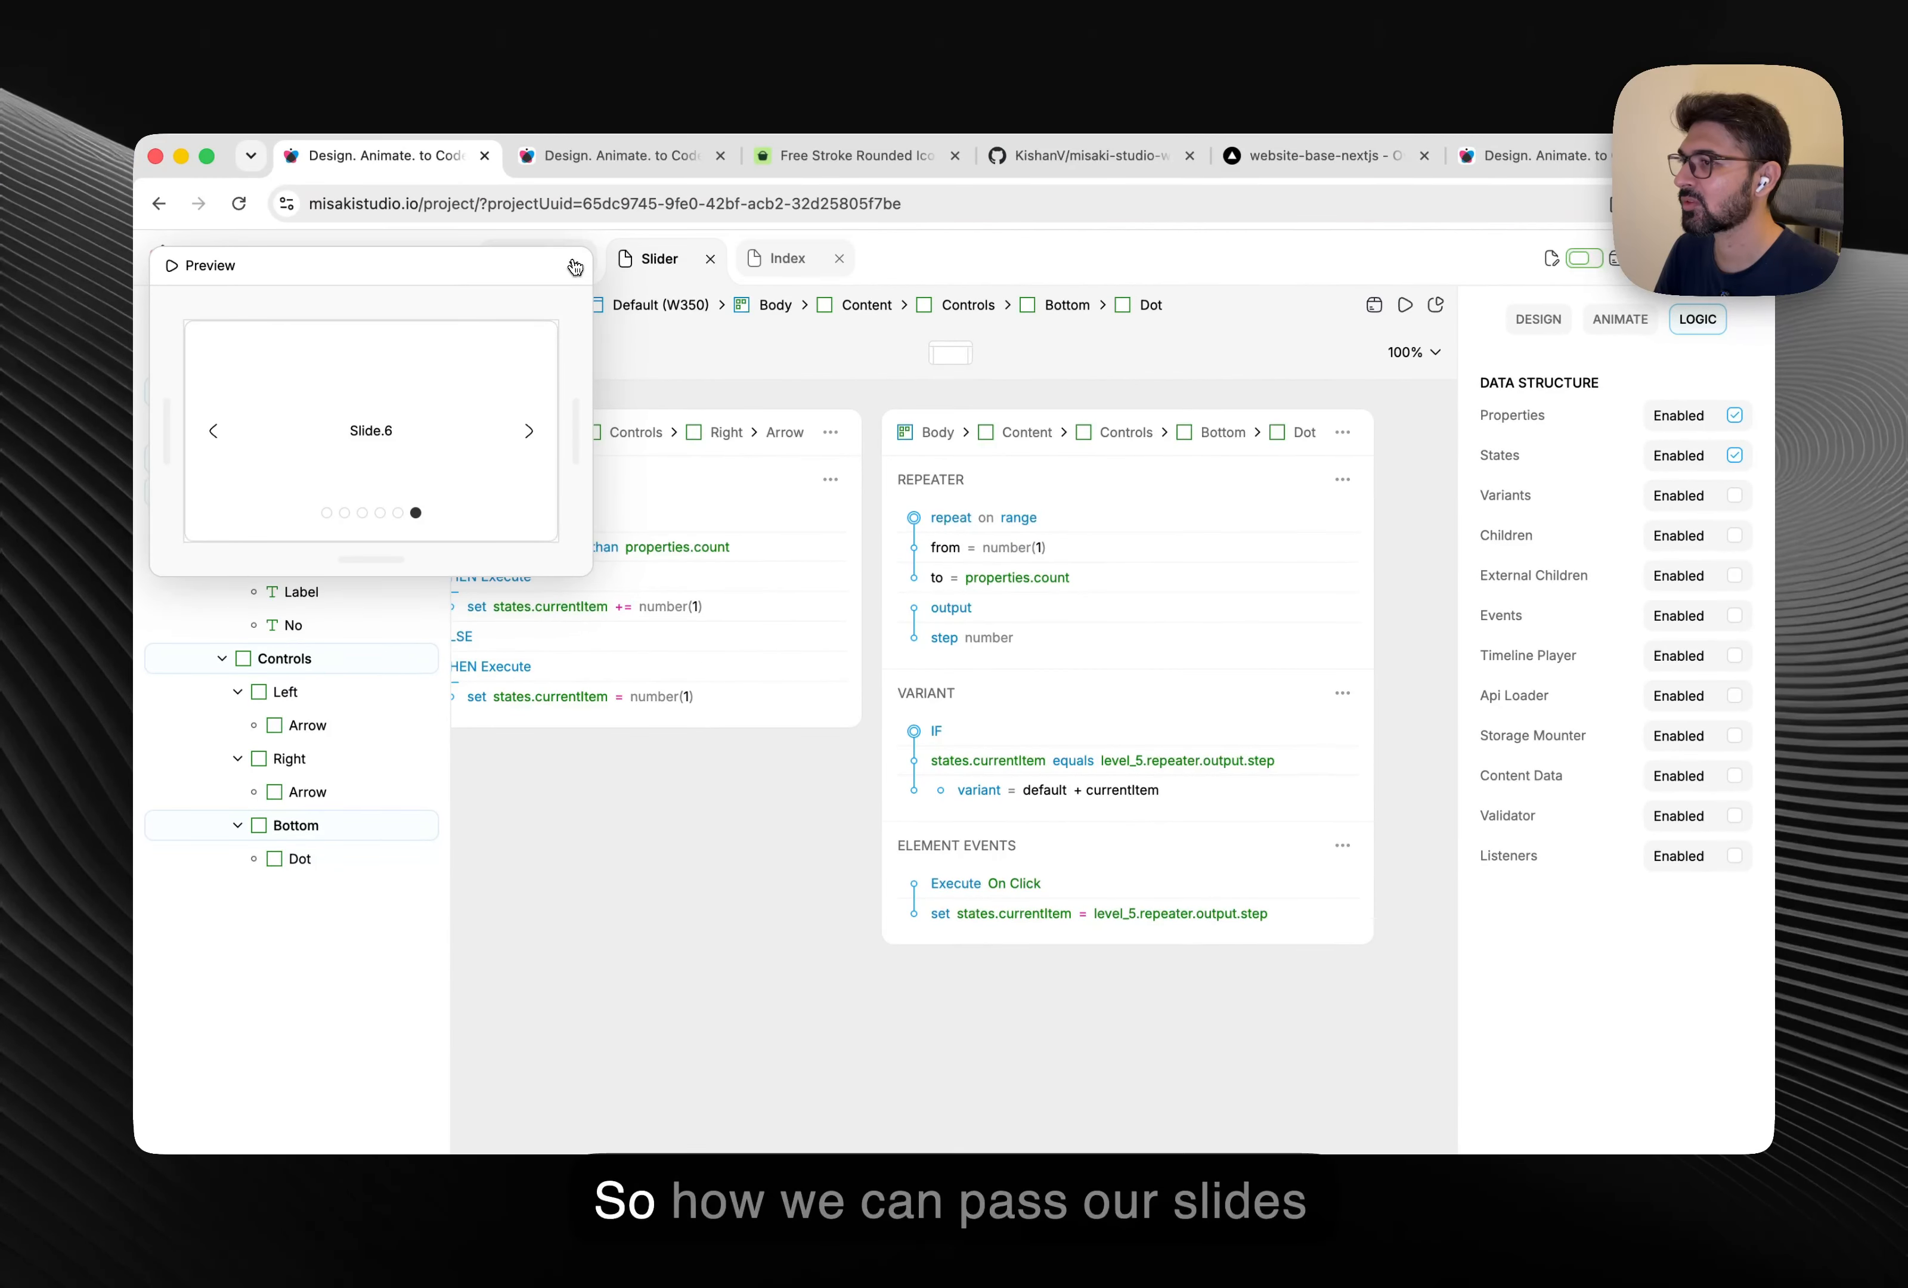
pyautogui.click(696, 265)
pyautogui.click(1072, 261)
pyautogui.hscroll(-4, 852, 495)
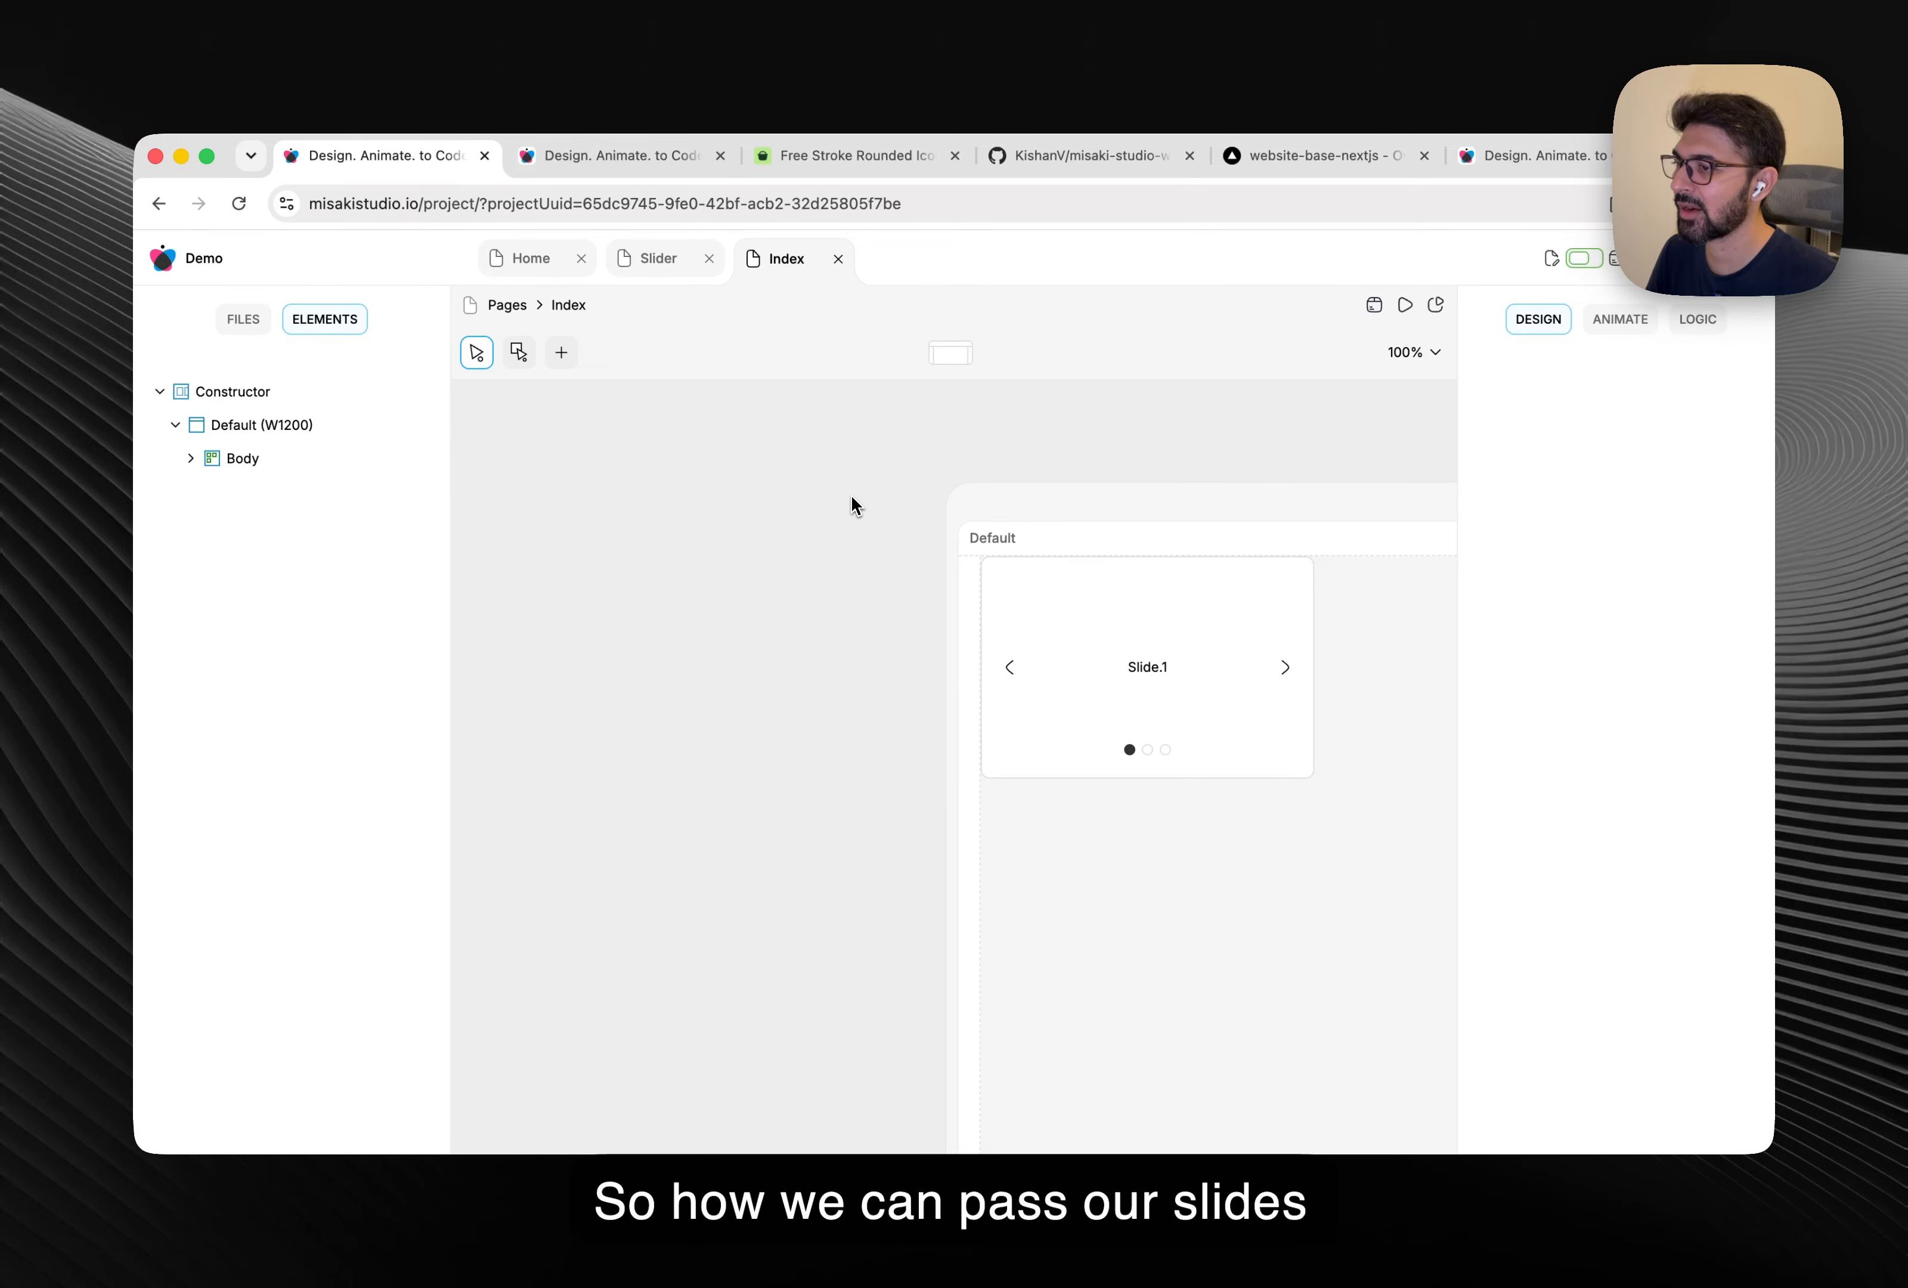
# Enable Children in the Slider component's data structure and add a new children field.
pyautogui.click(667, 265)
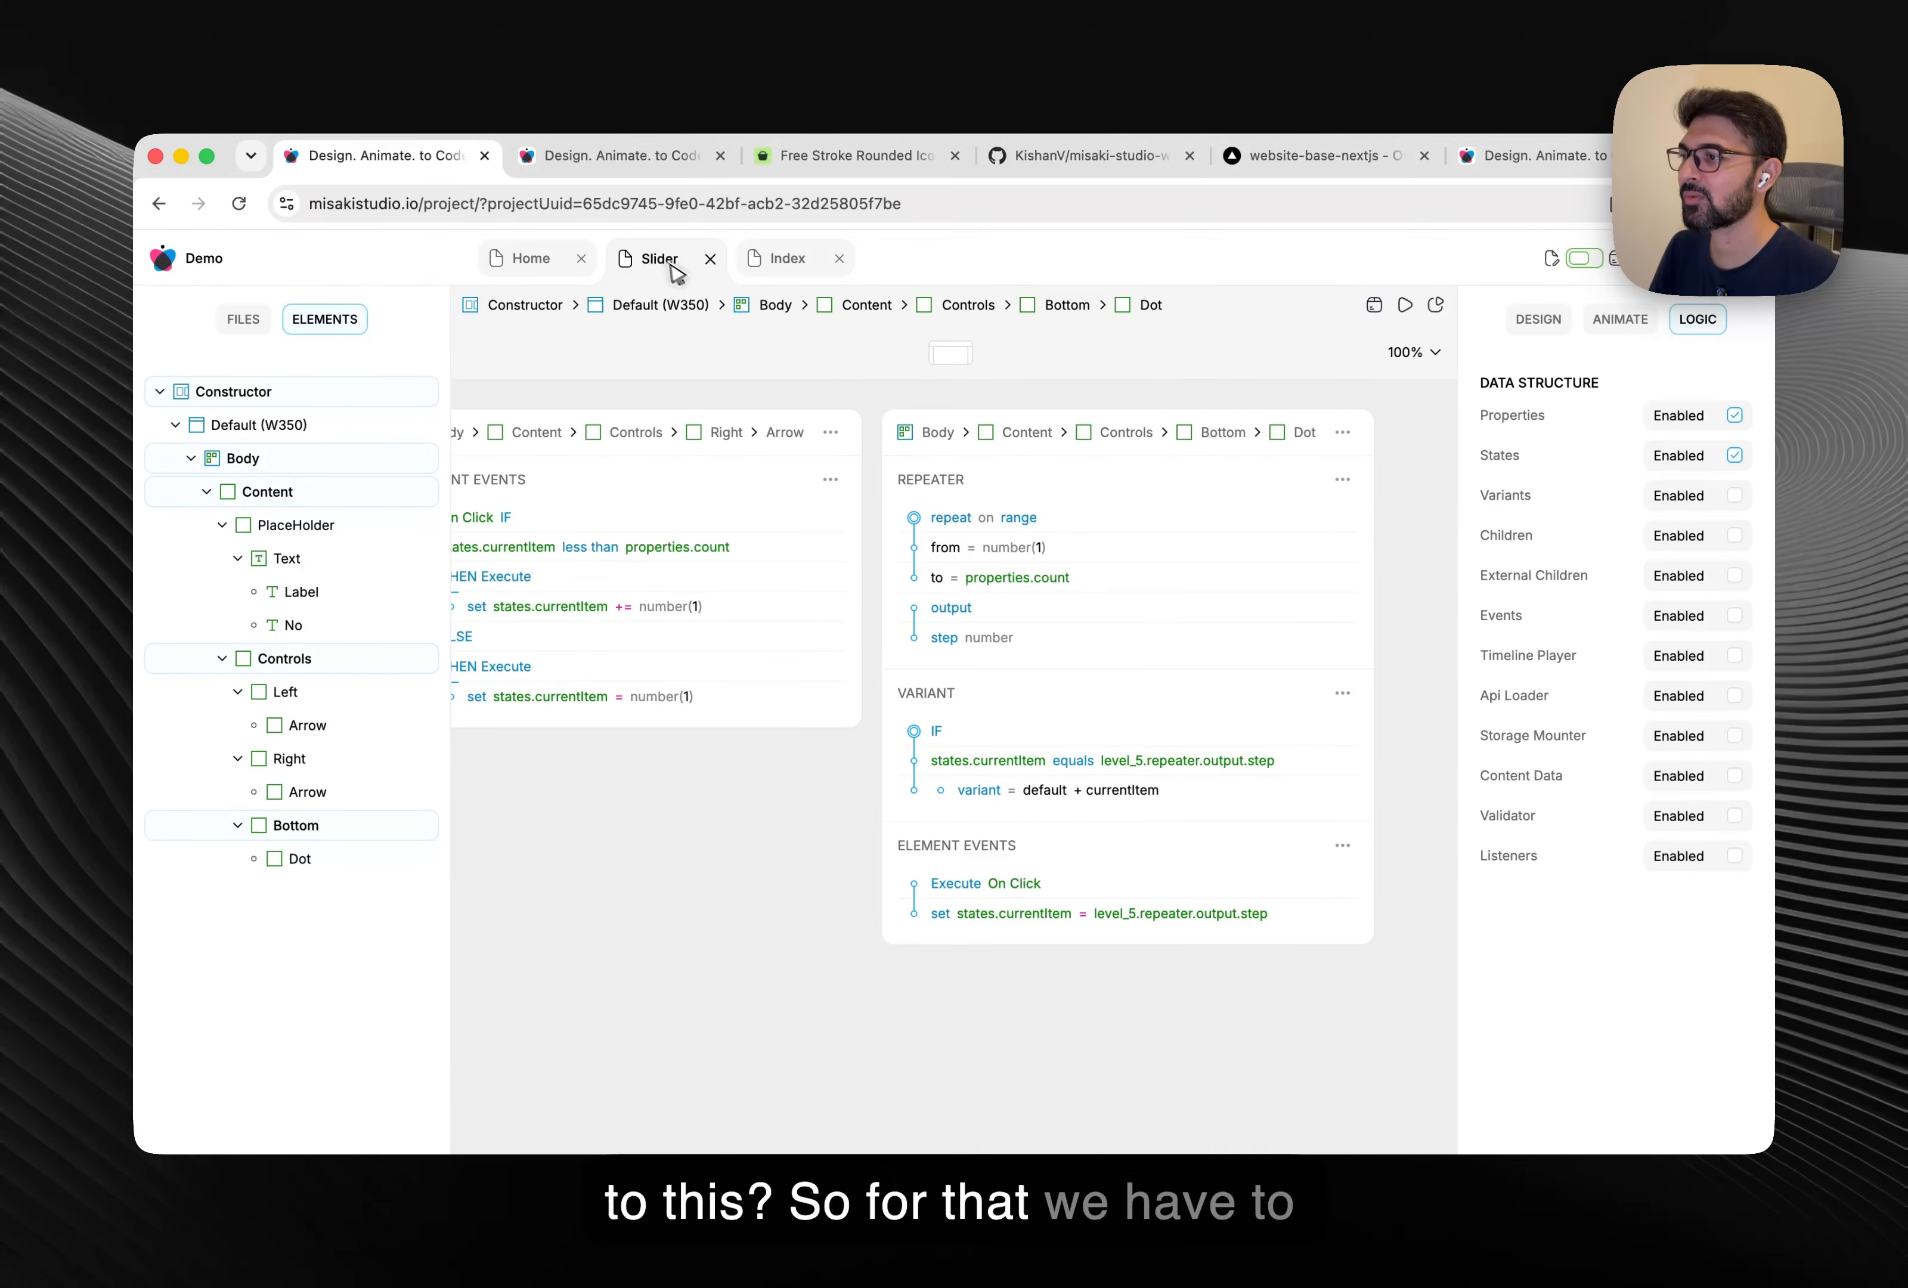
pyautogui.hscroll(-6, 1033, 487)
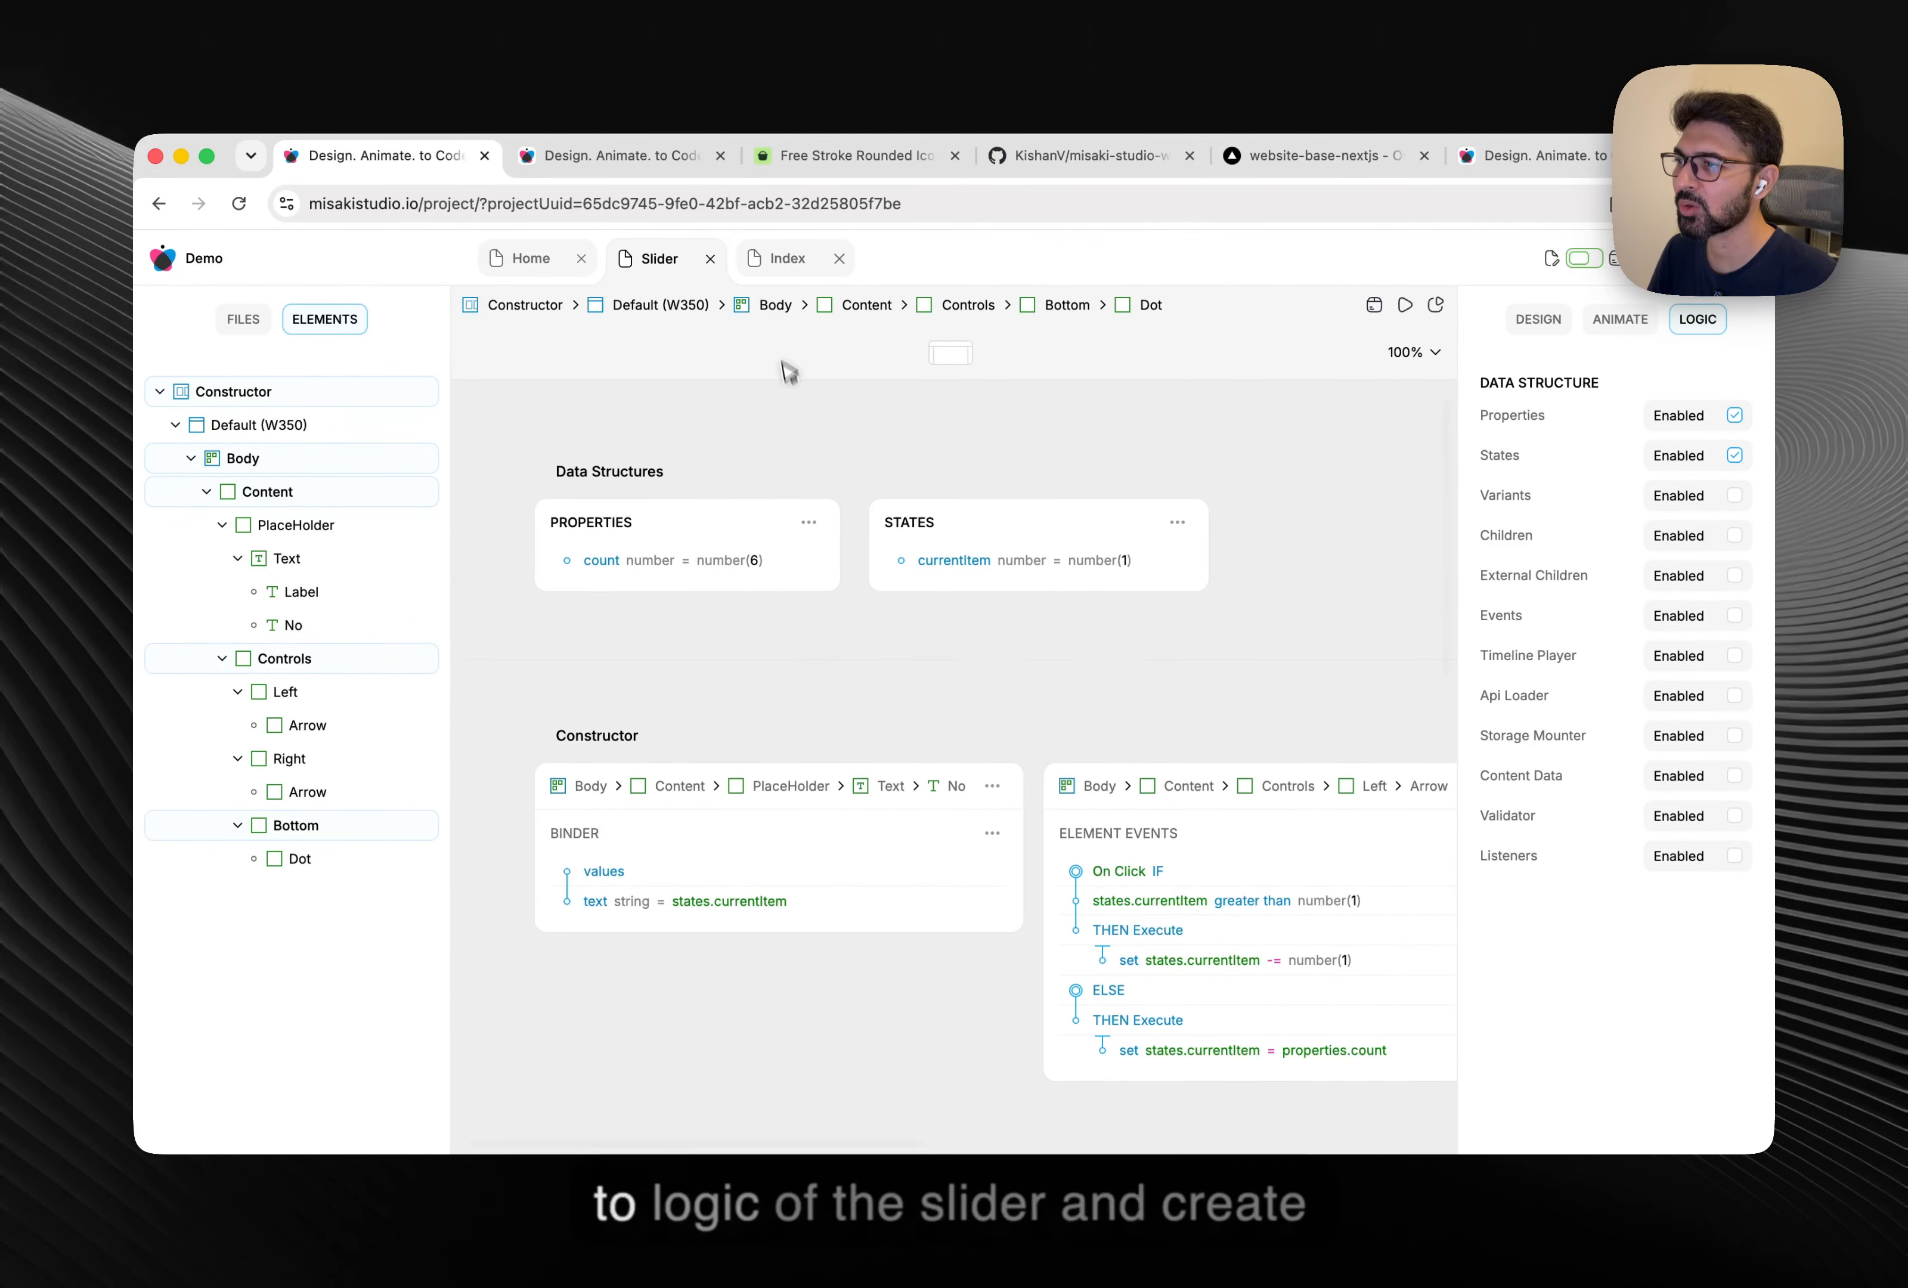
pyautogui.click(1684, 538)
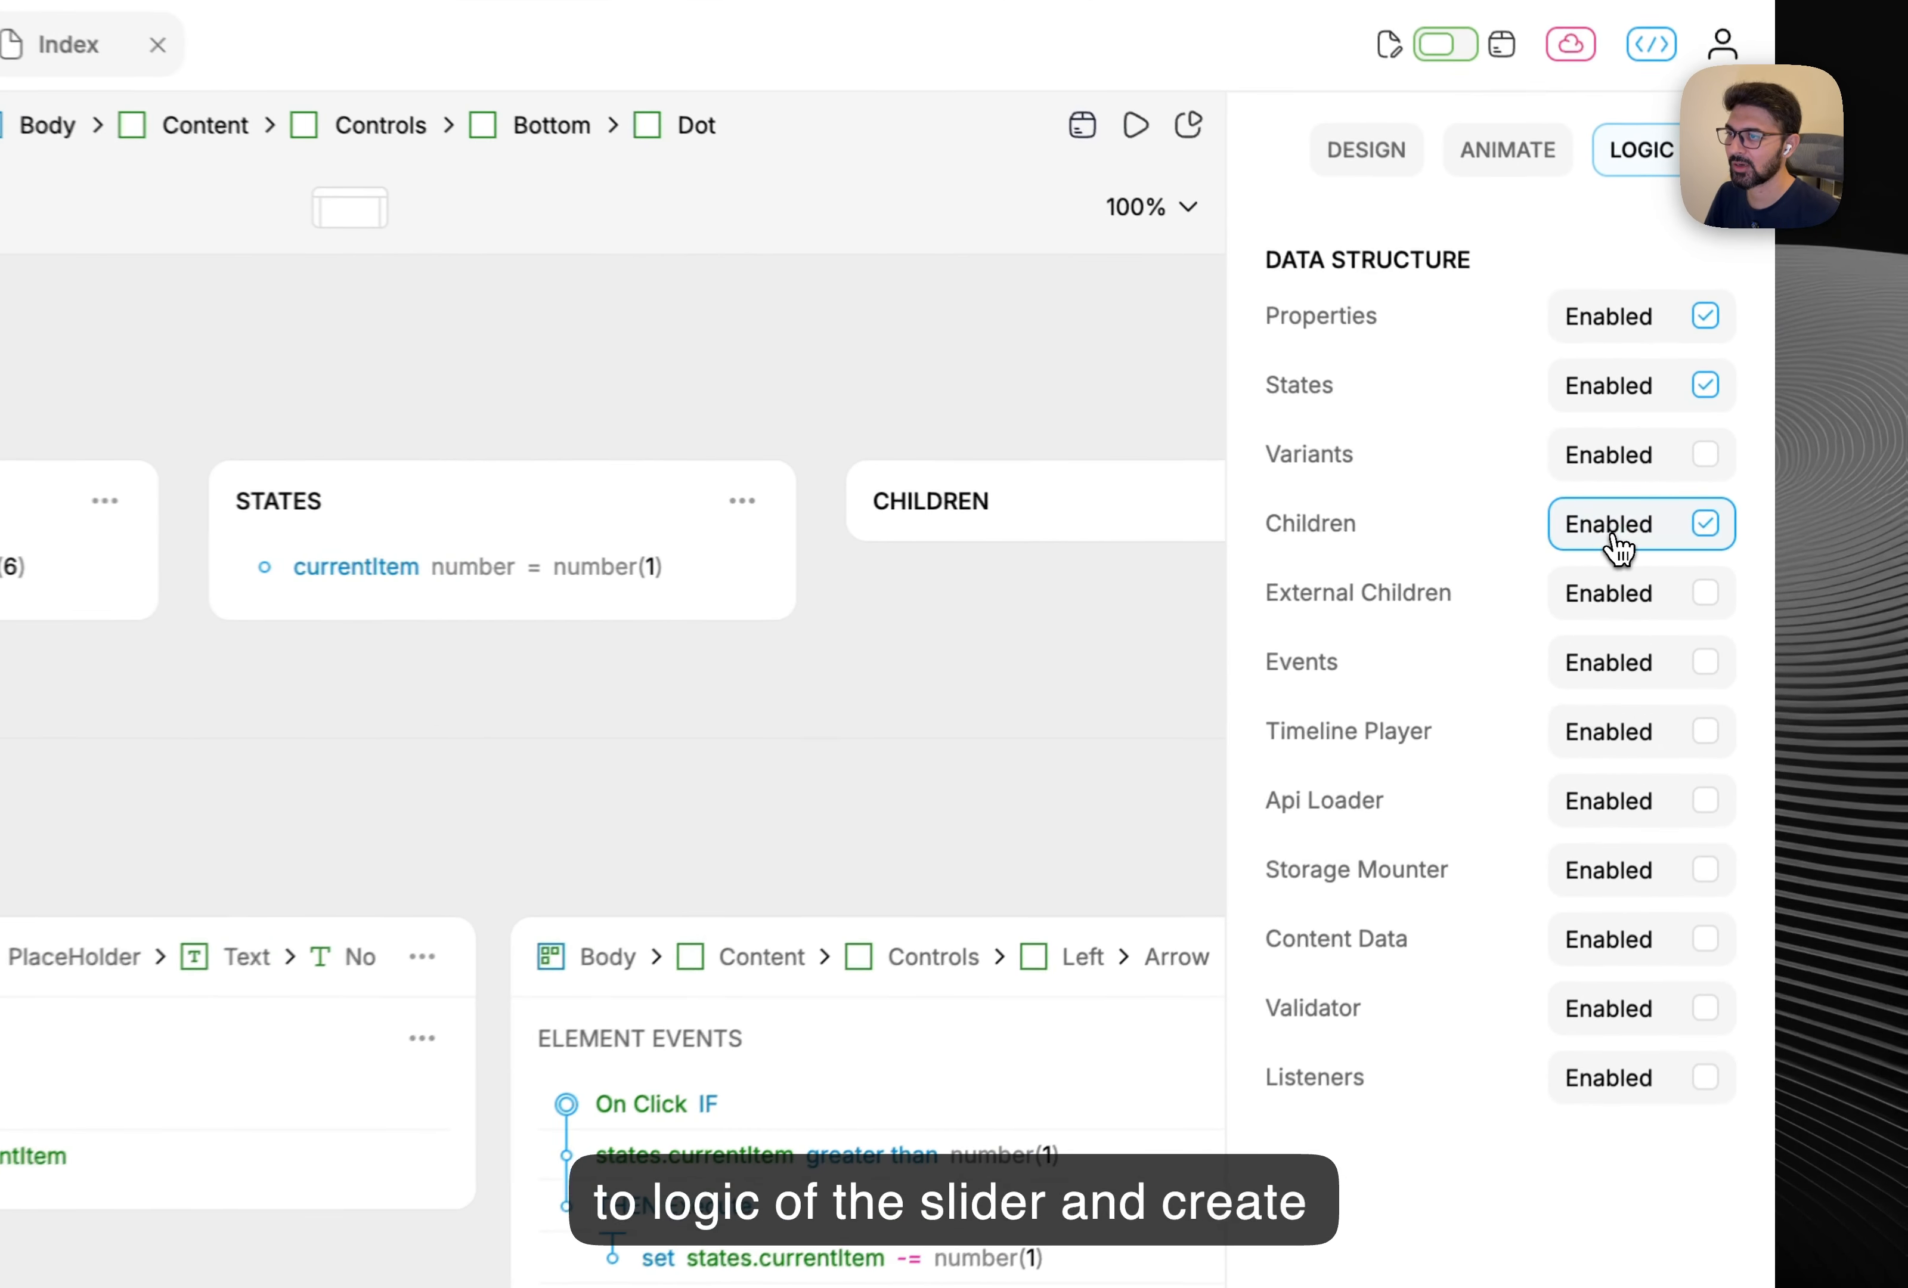
pyautogui.hscroll(3, 1257, 666)
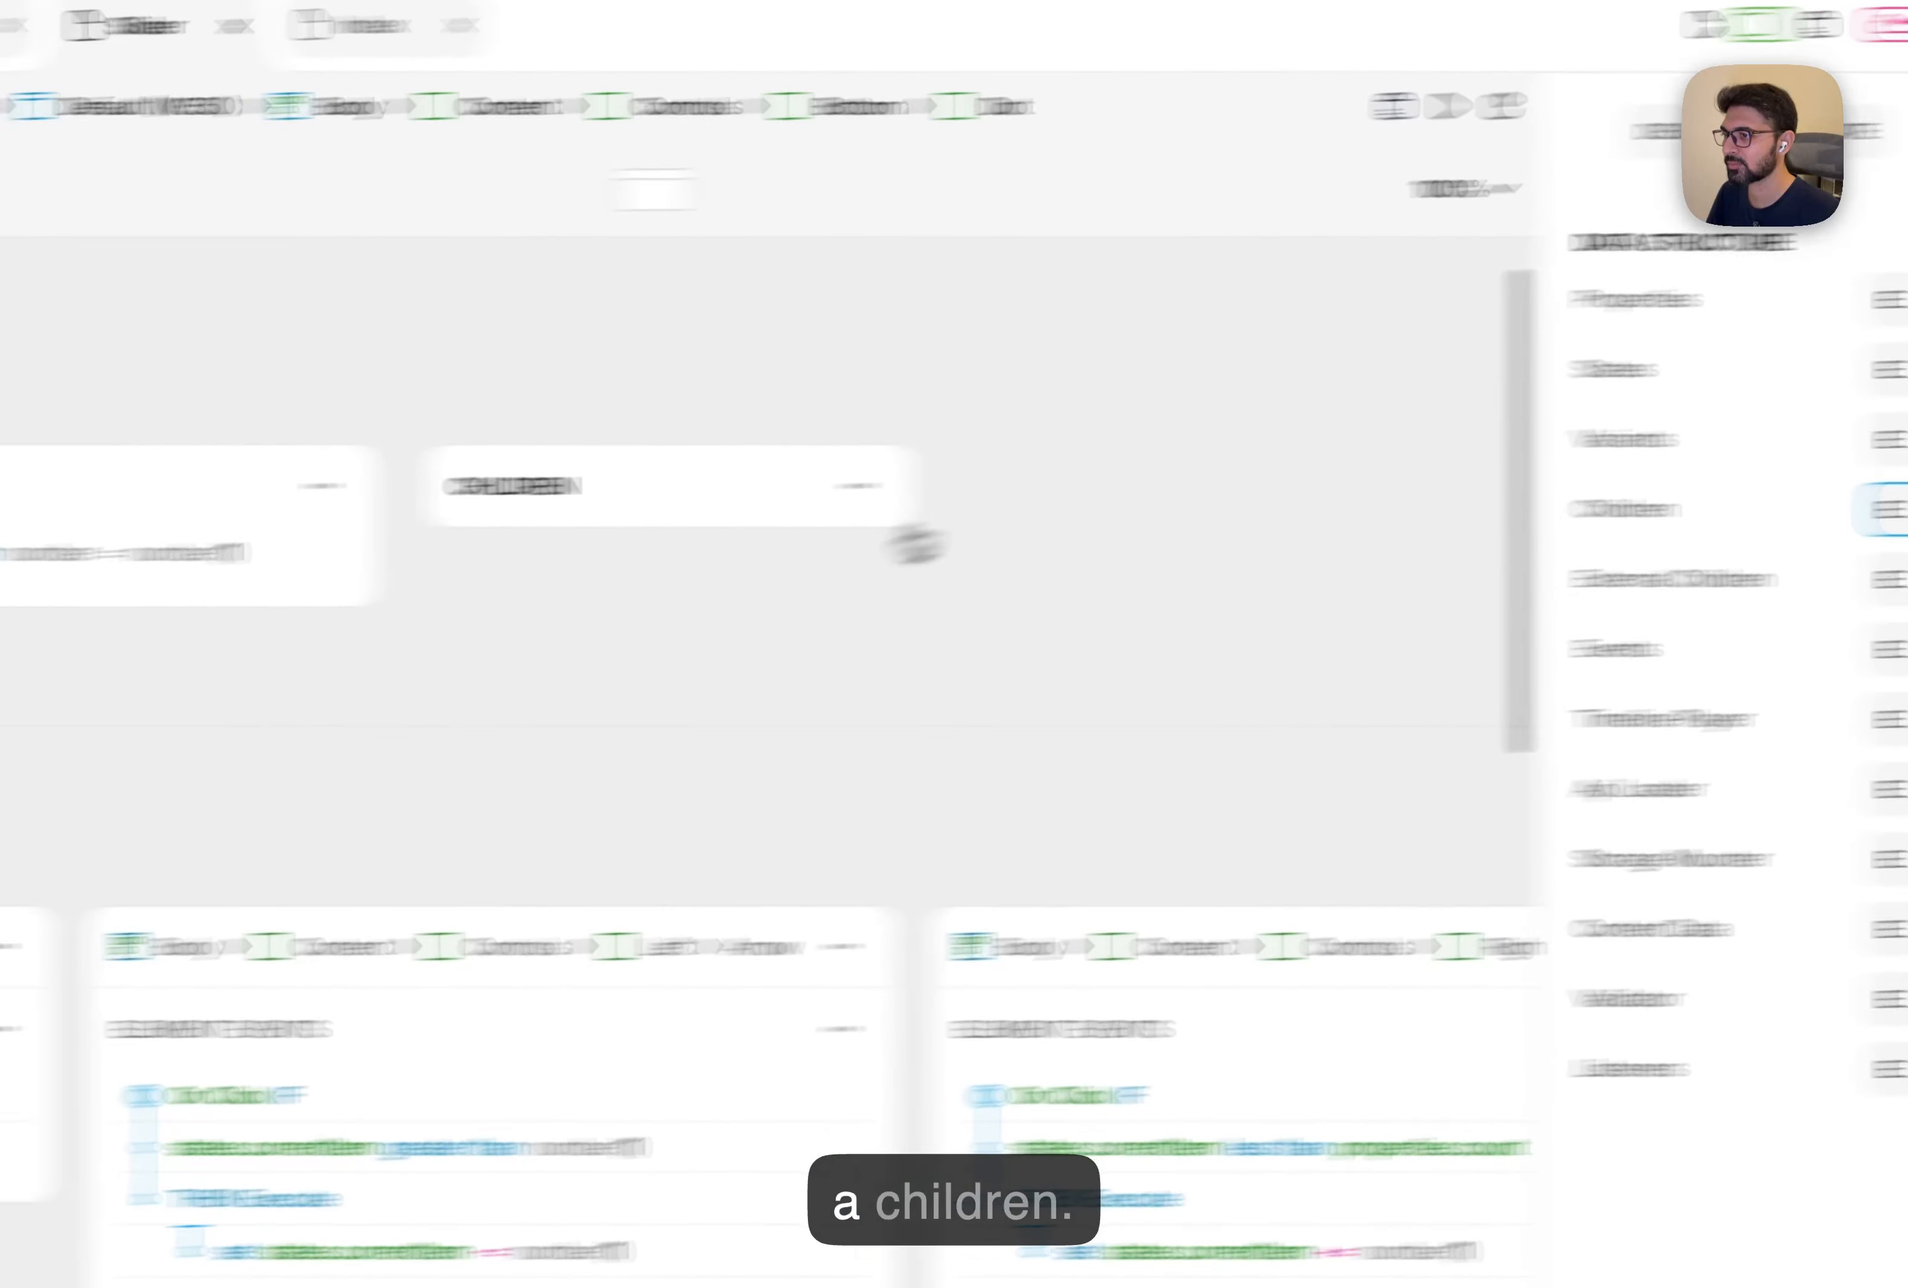
pyautogui.click(858, 485)
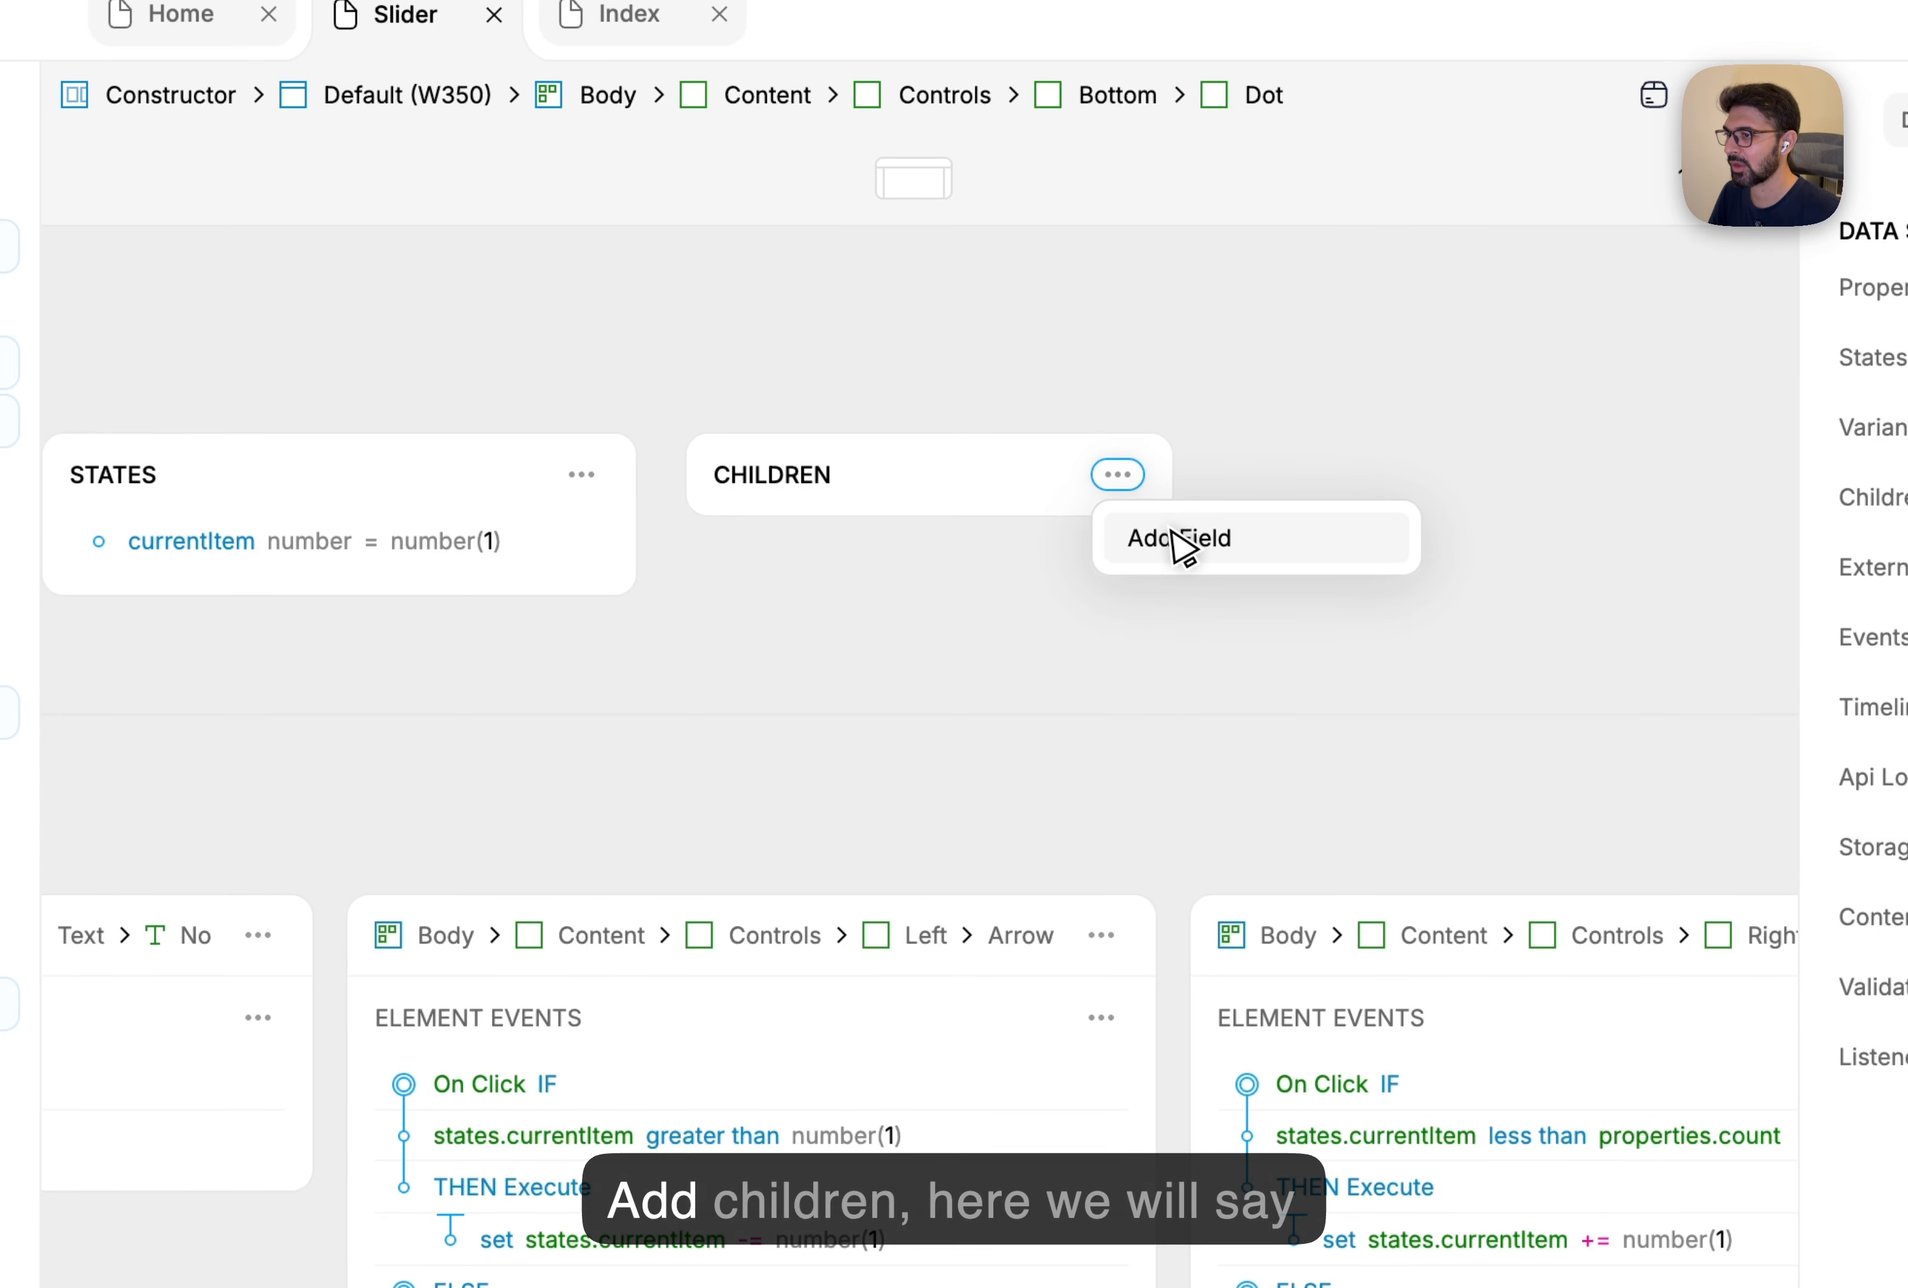
pyautogui.click(915, 546)
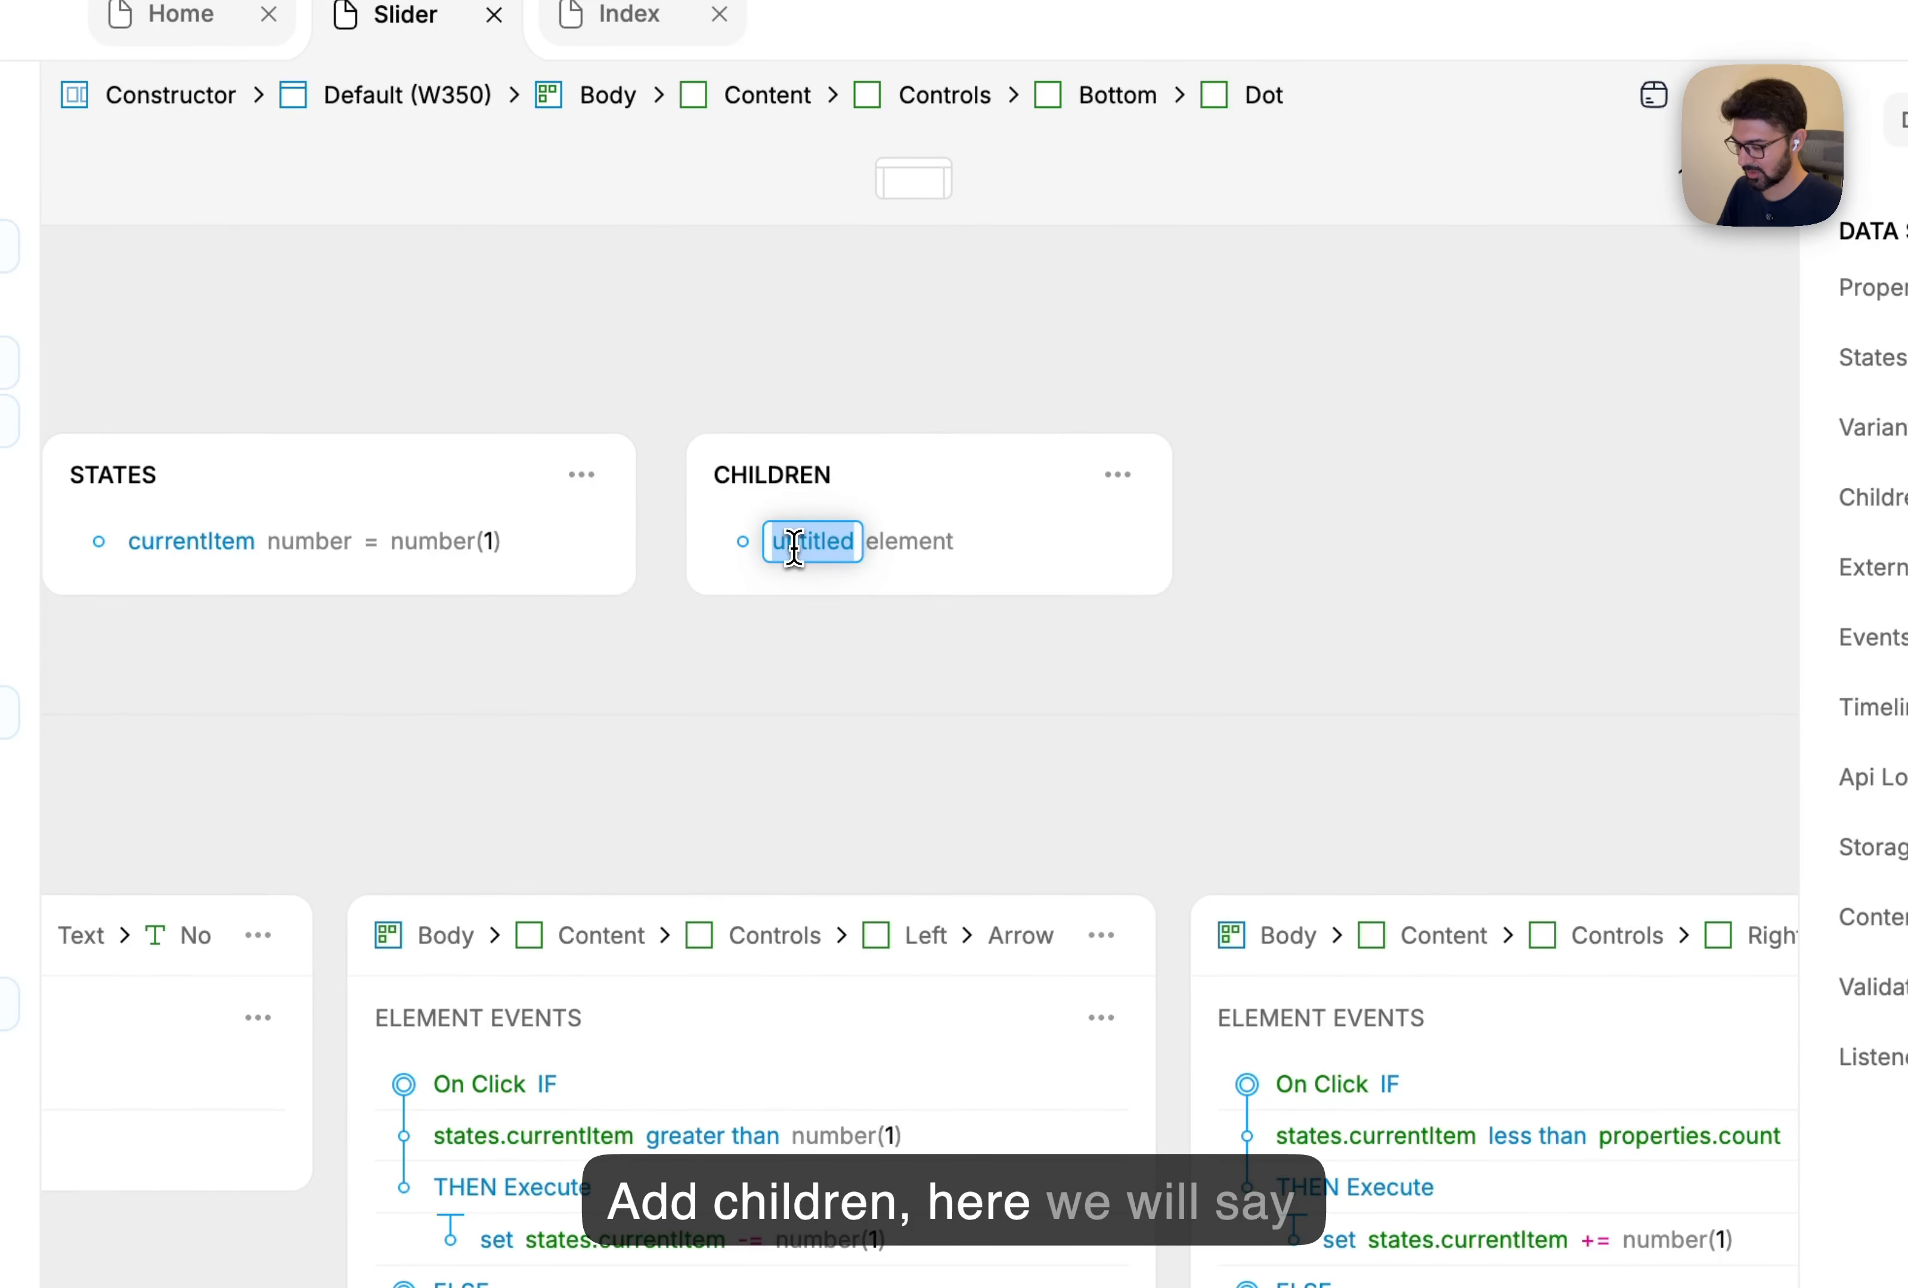
# Make the item field a function that takes an index string parameter.
pyautogui.click(989, 545)
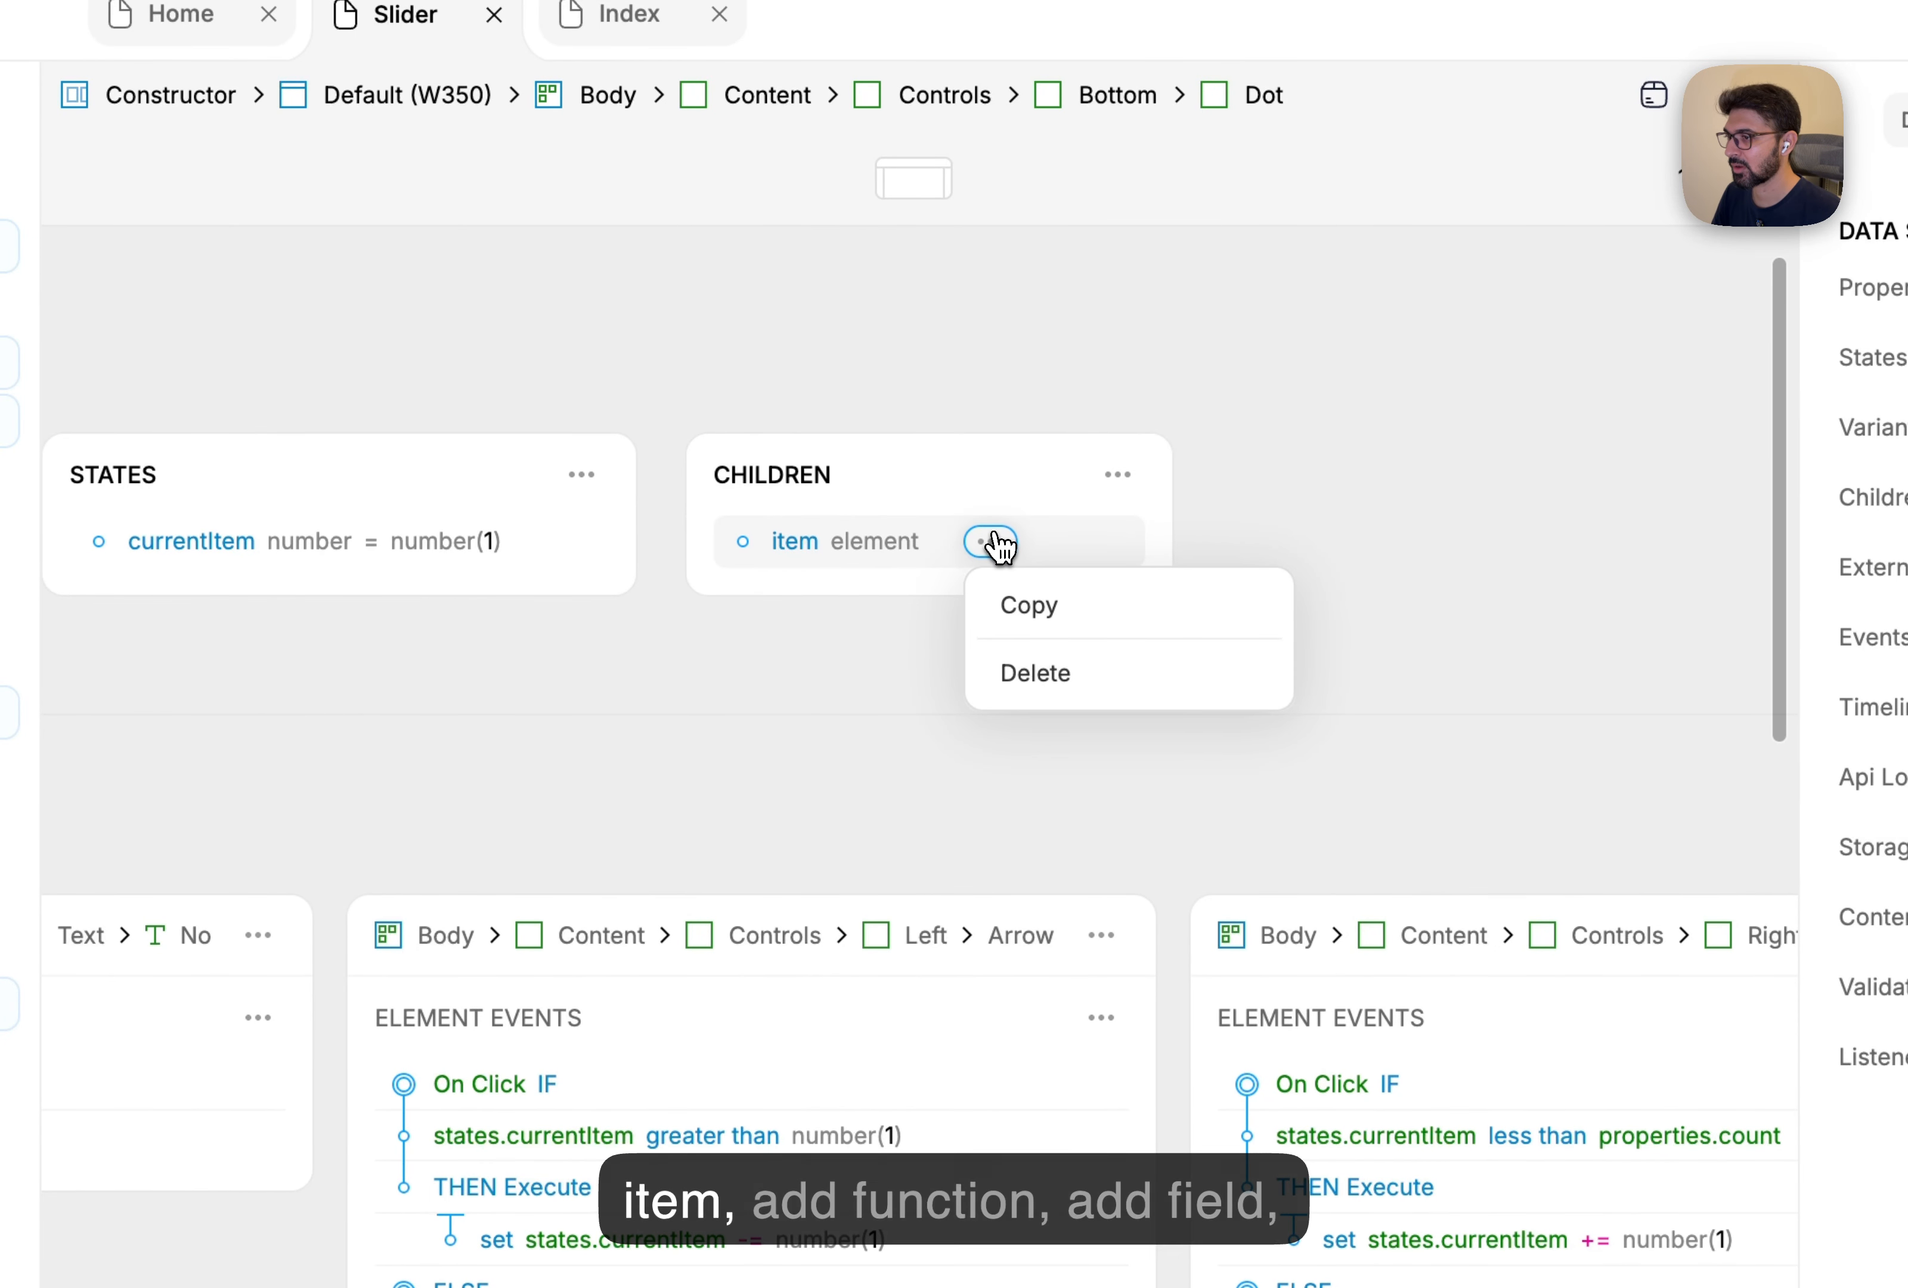
pyautogui.click(902, 563)
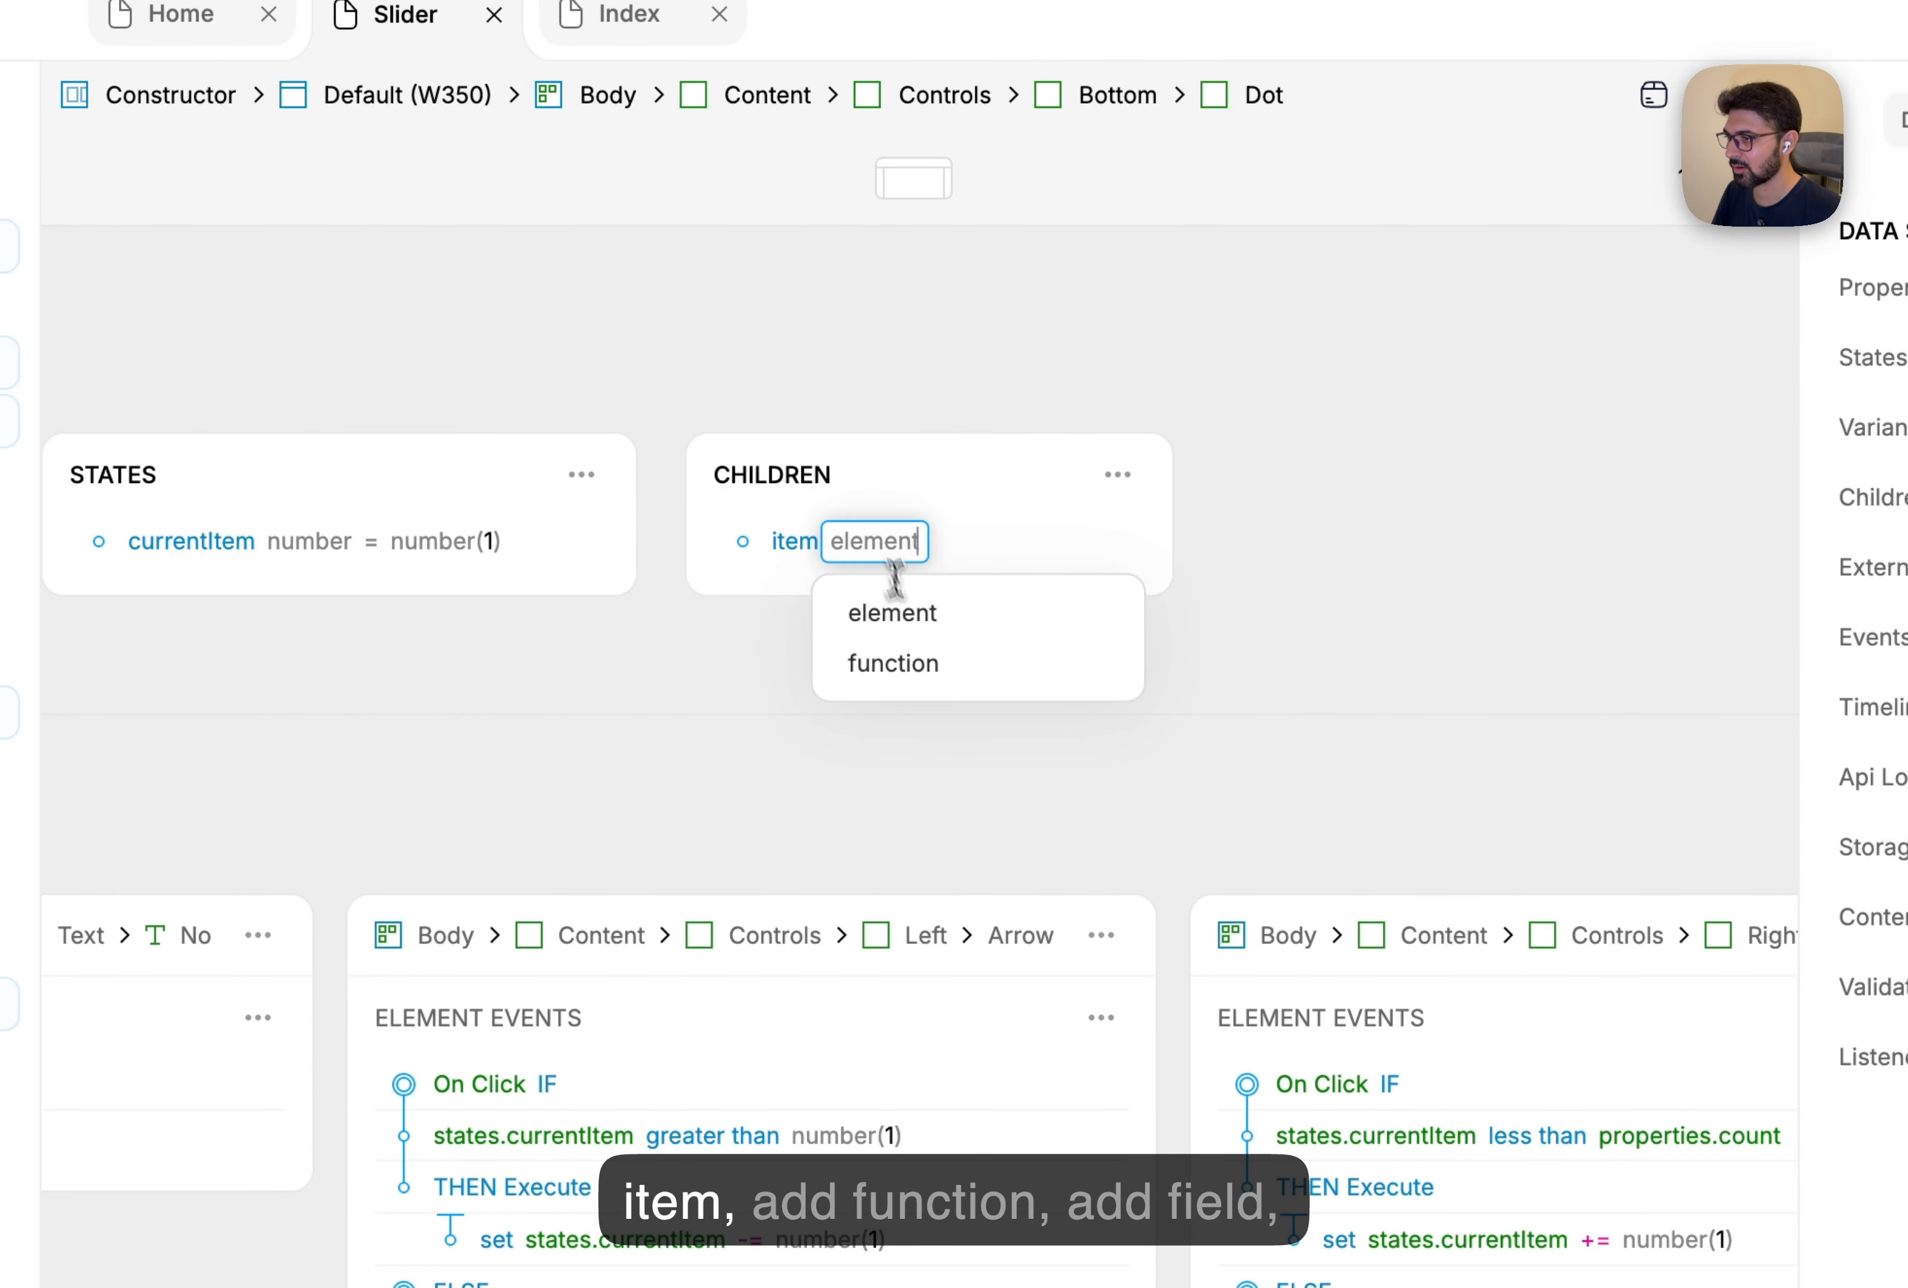
pyautogui.click(935, 667)
pyautogui.click(990, 545)
pyautogui.click(1066, 608)
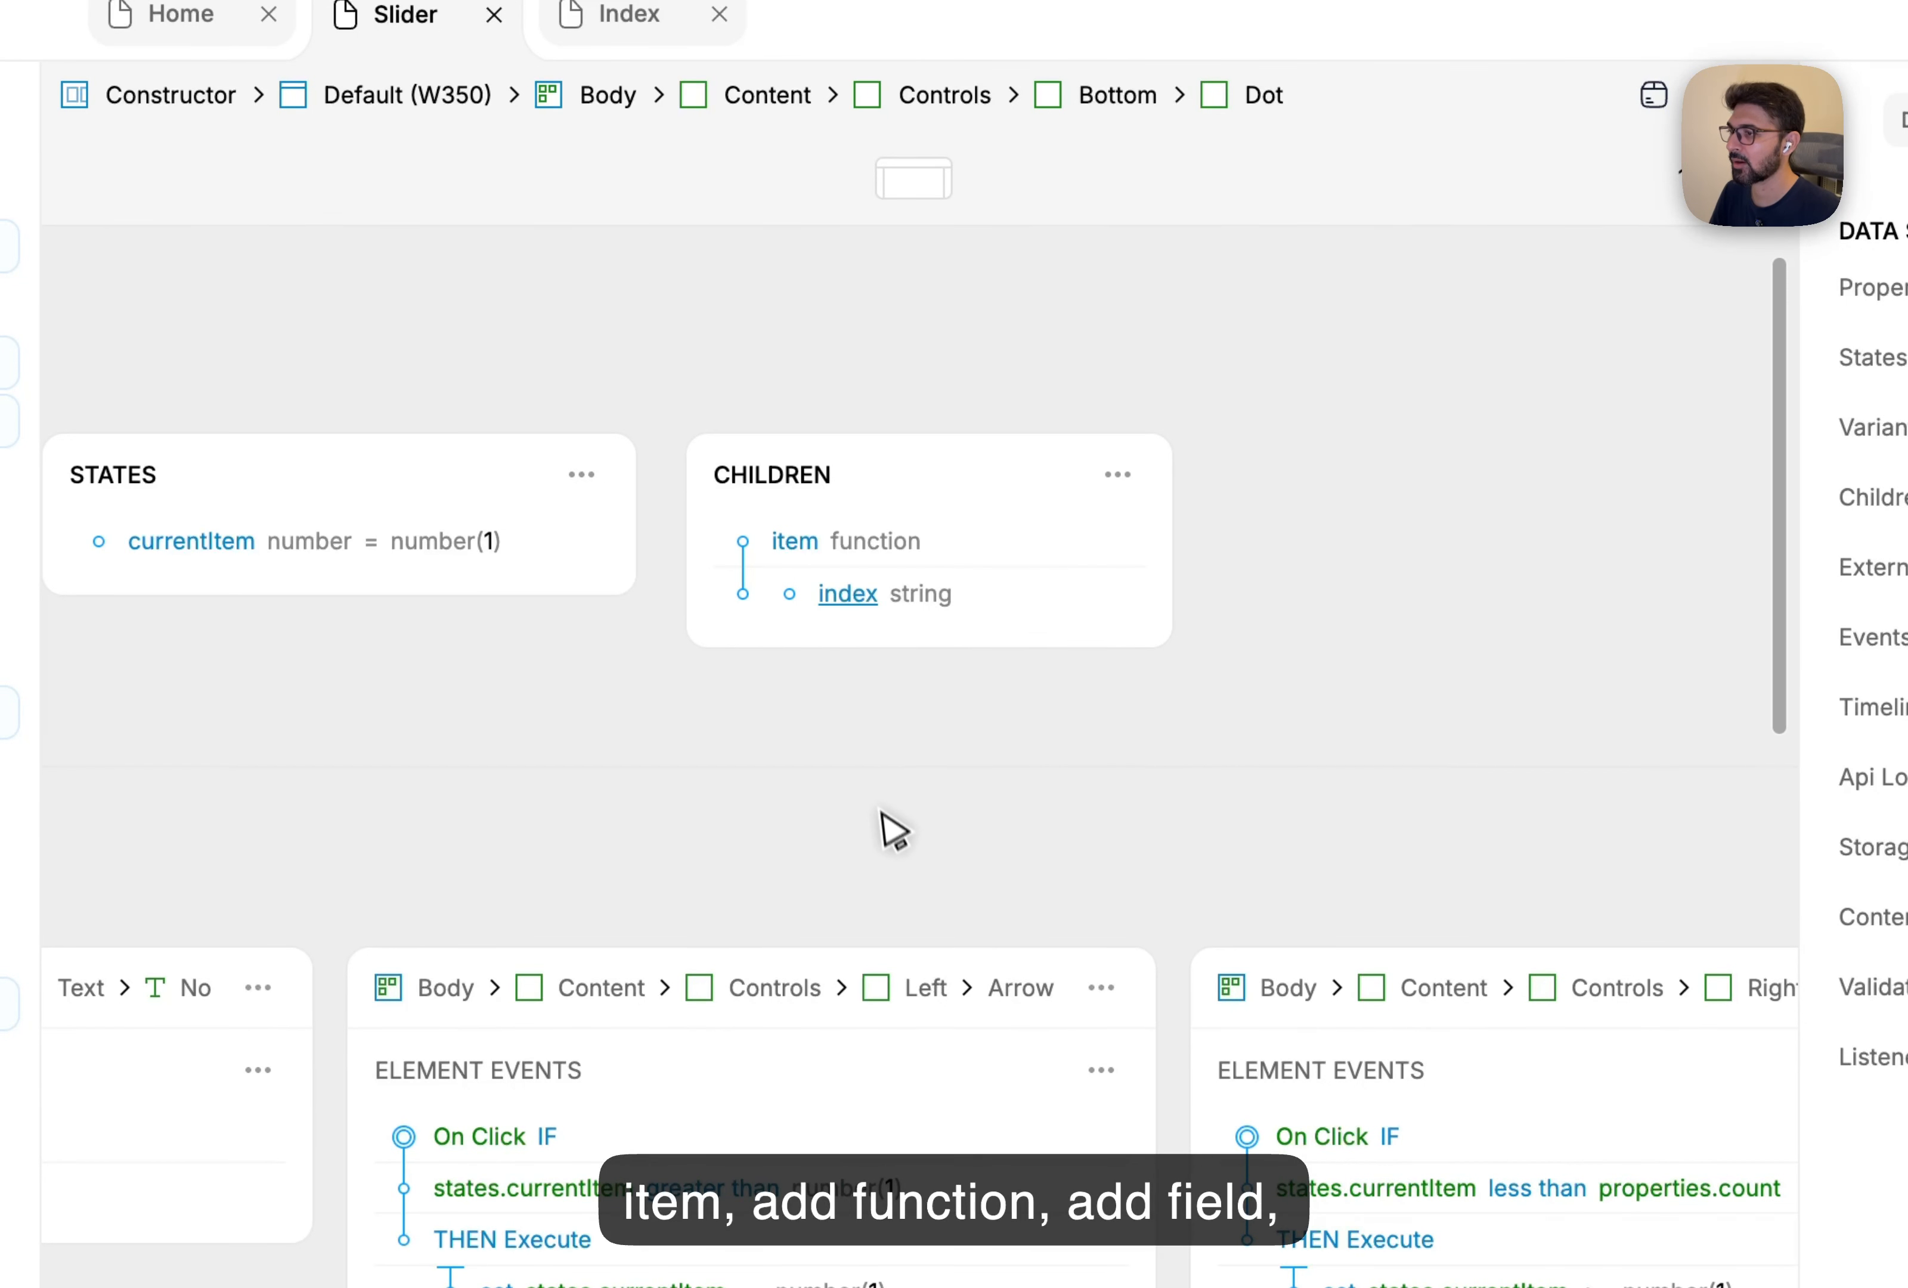
pyautogui.hscroll(-9, 891, 832)
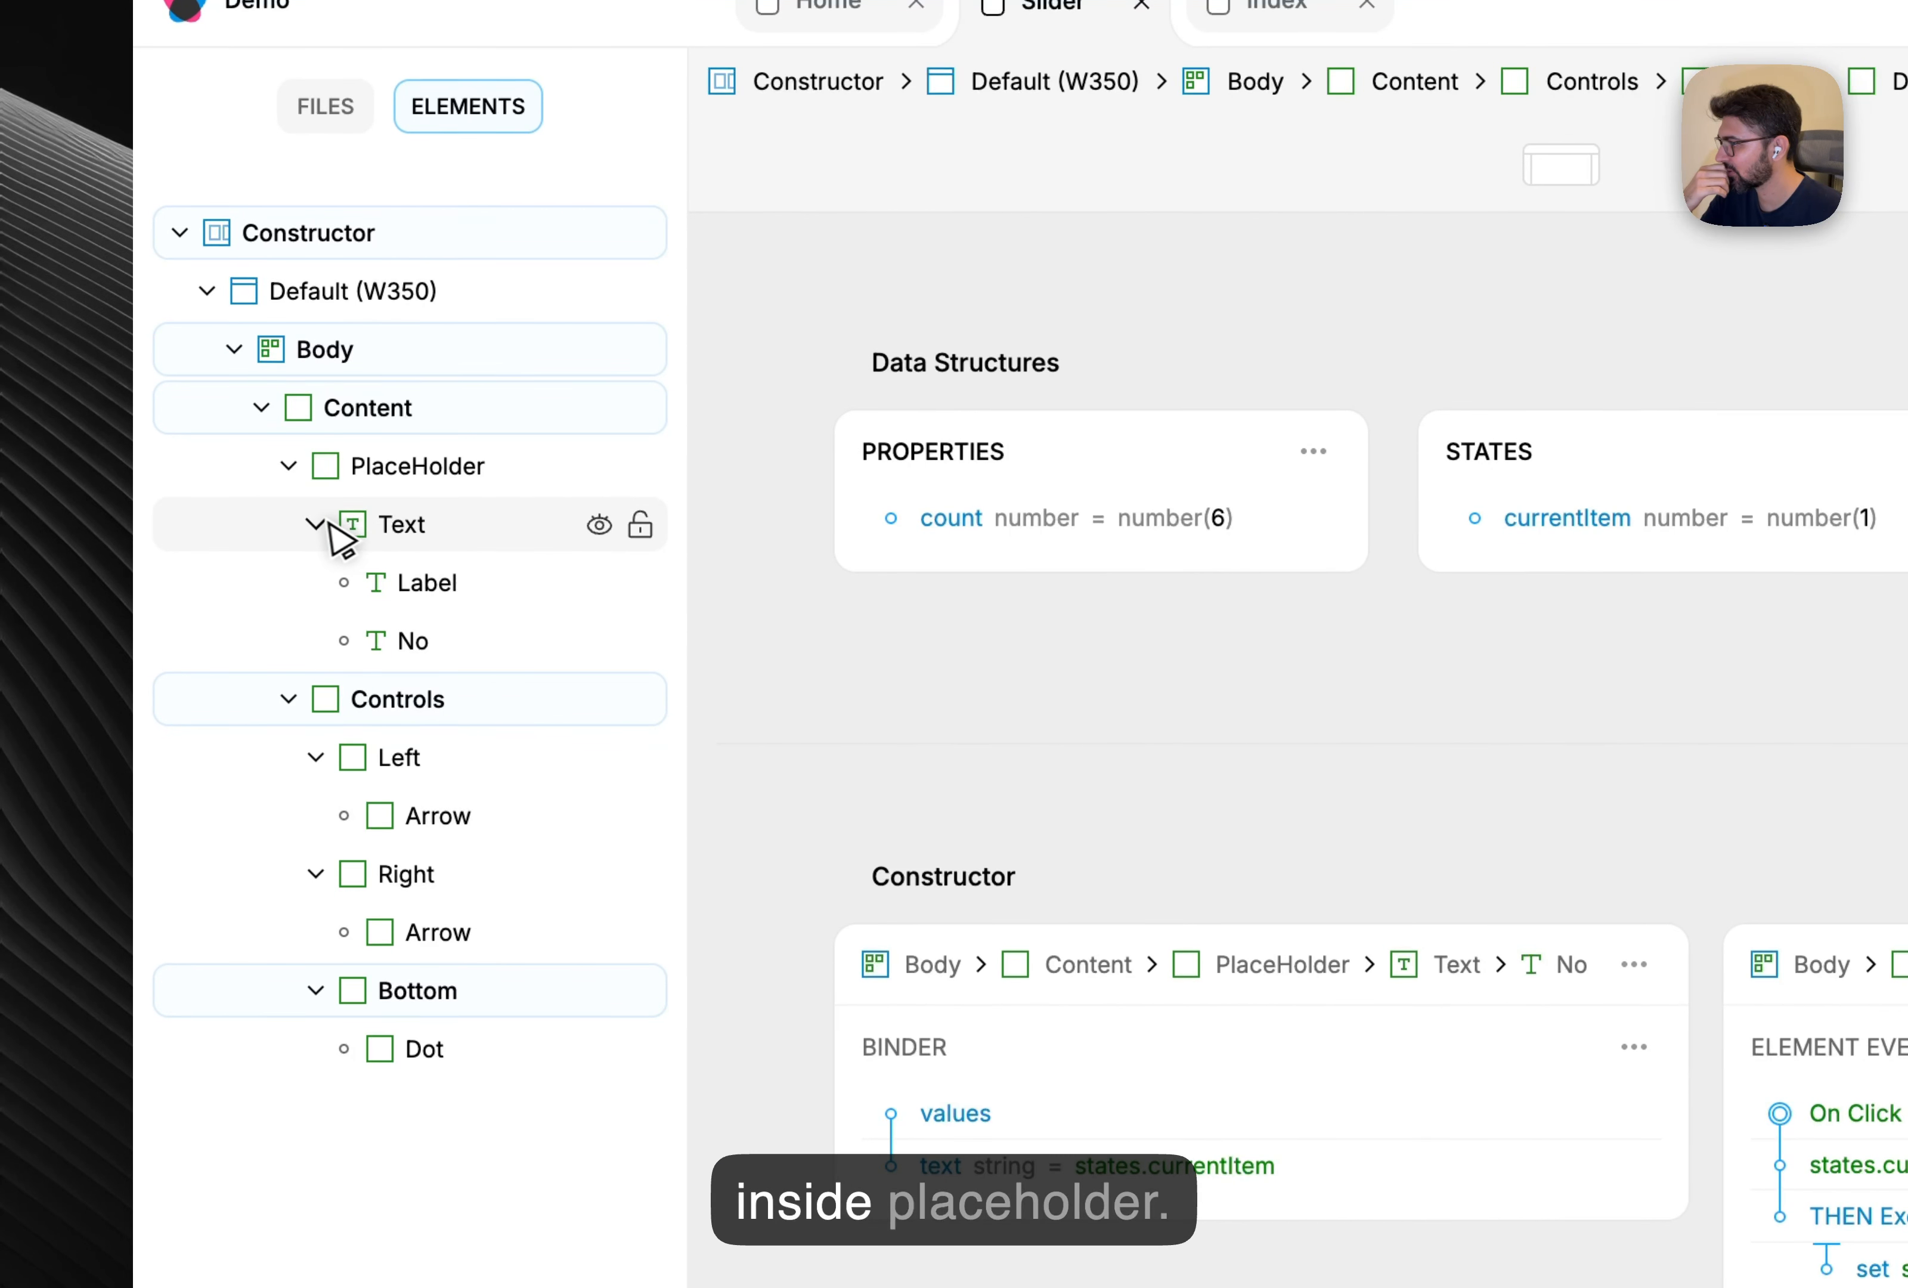
# Add a render condition to the placeholder Text so it shows only when children.item is undefined.
pyautogui.click(345, 528)
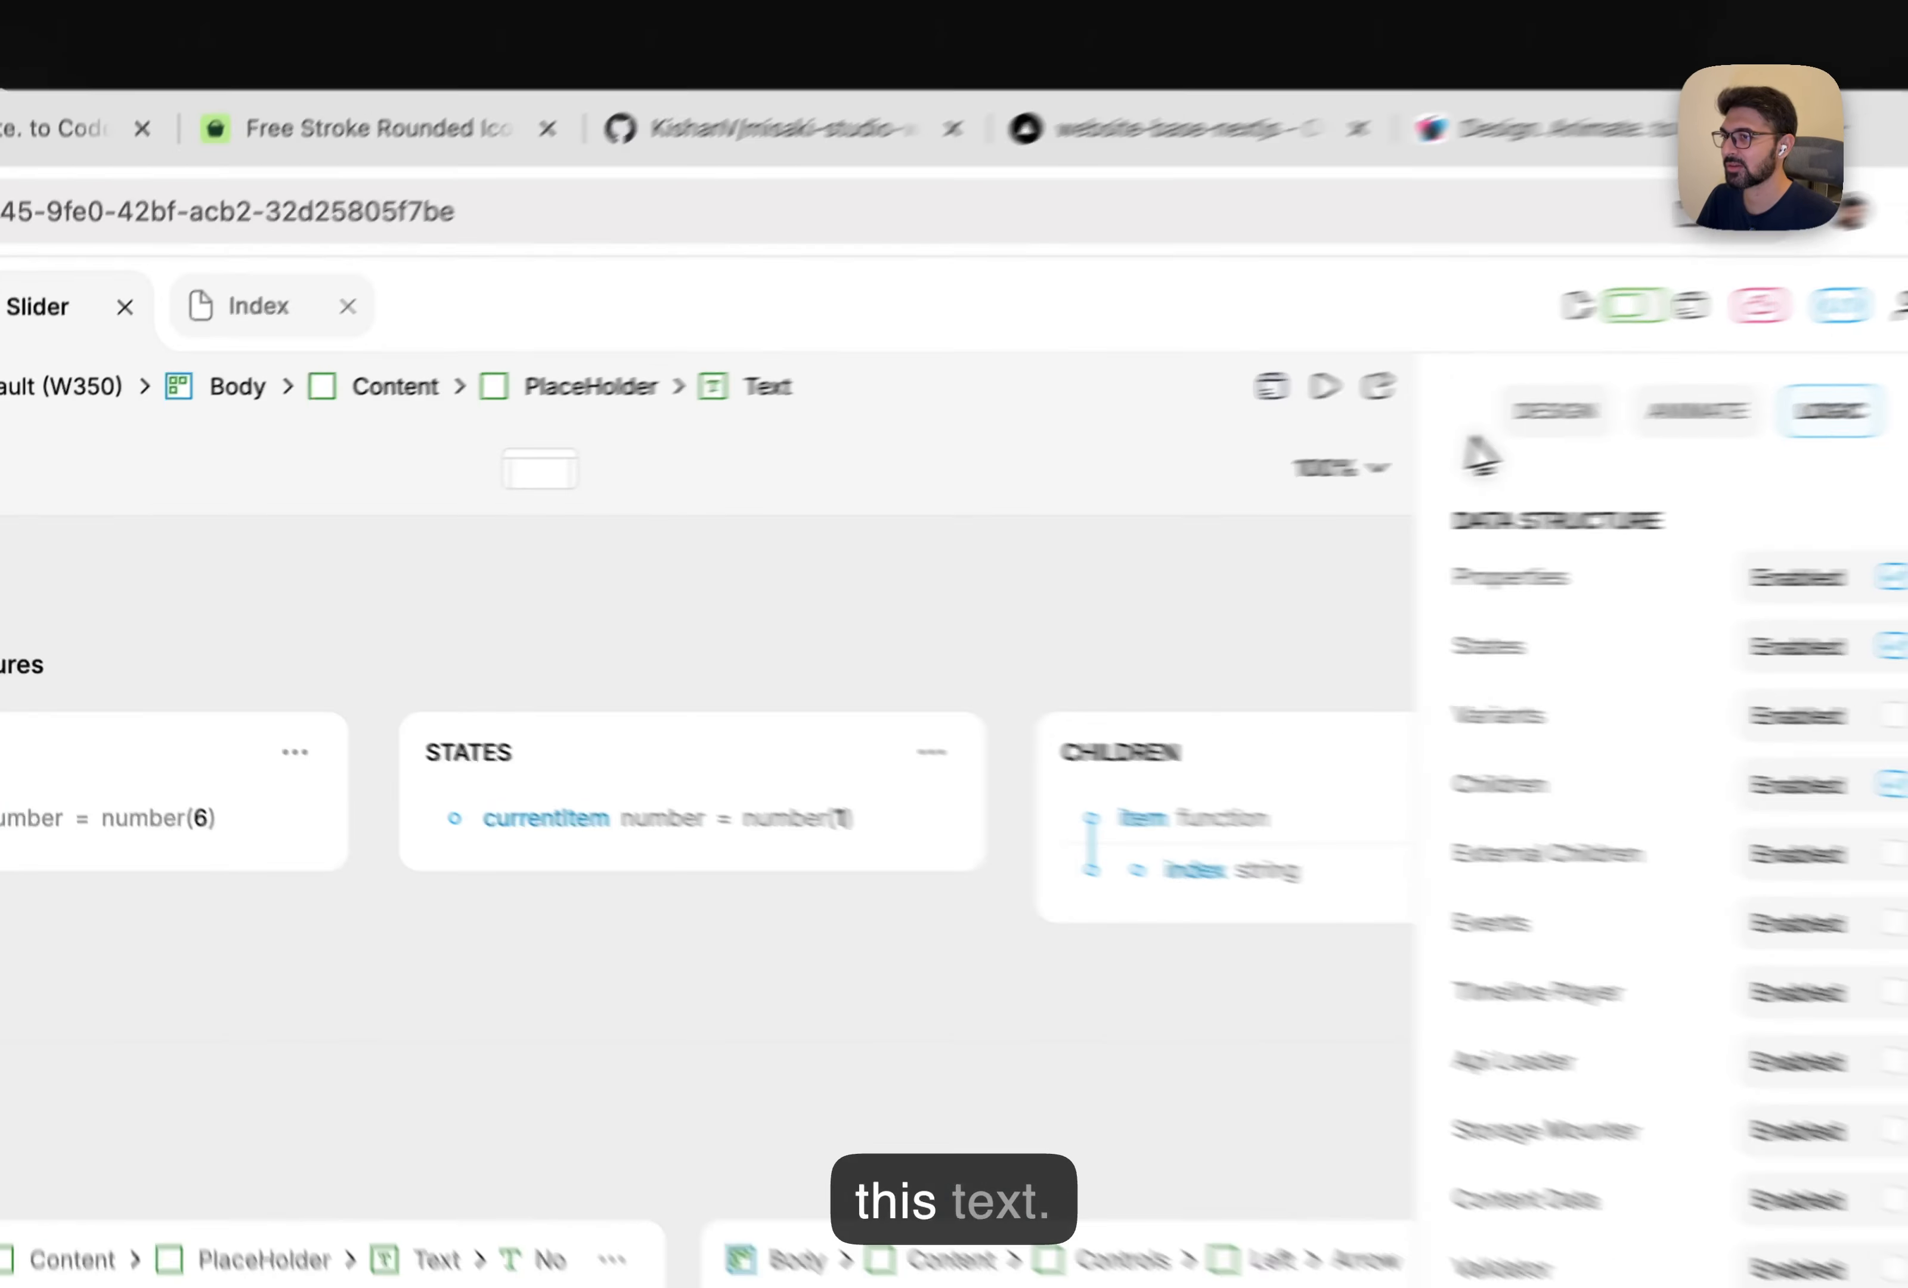
pyautogui.click(1537, 324)
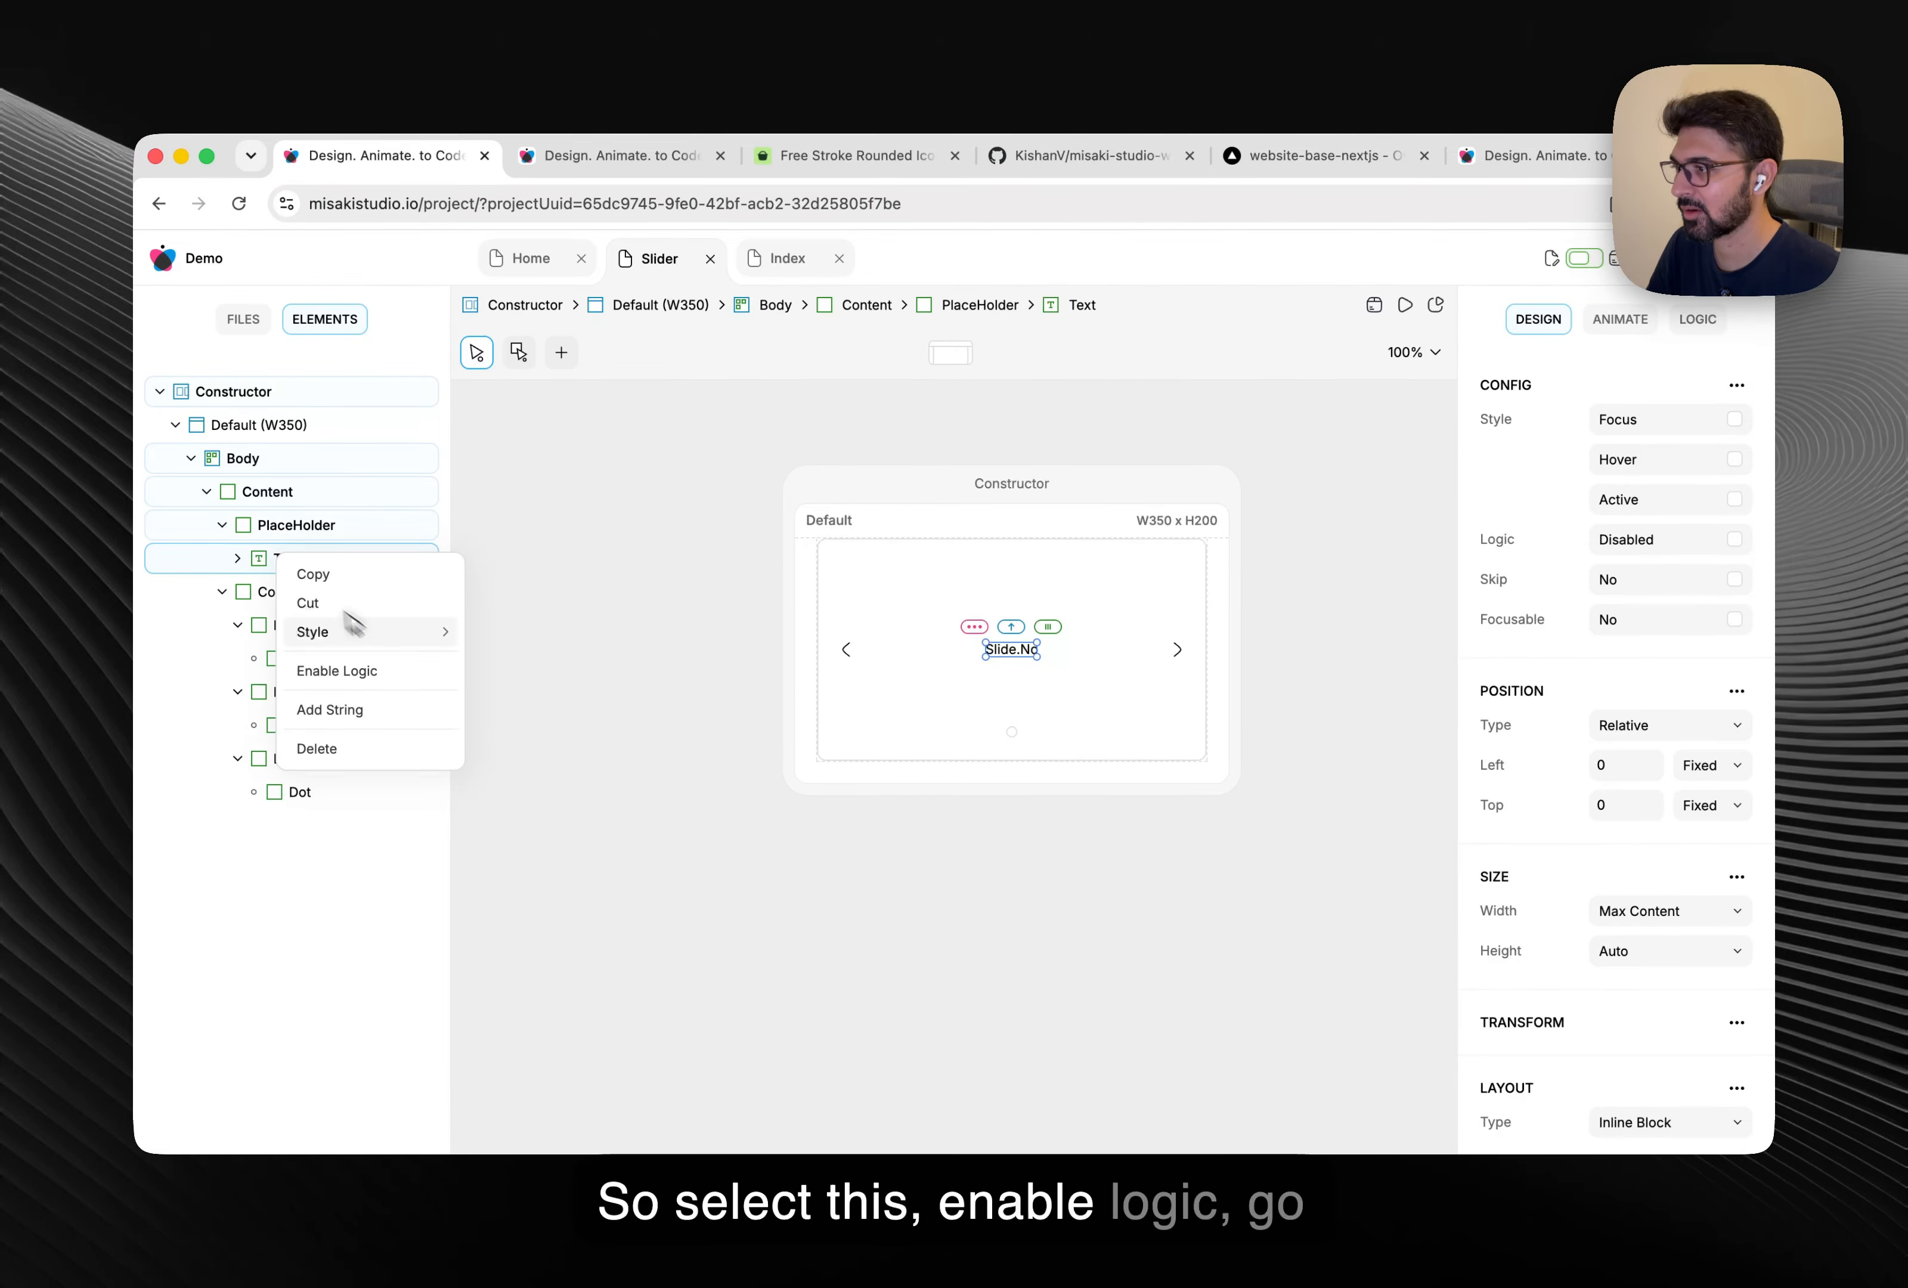
pyautogui.click(1700, 320)
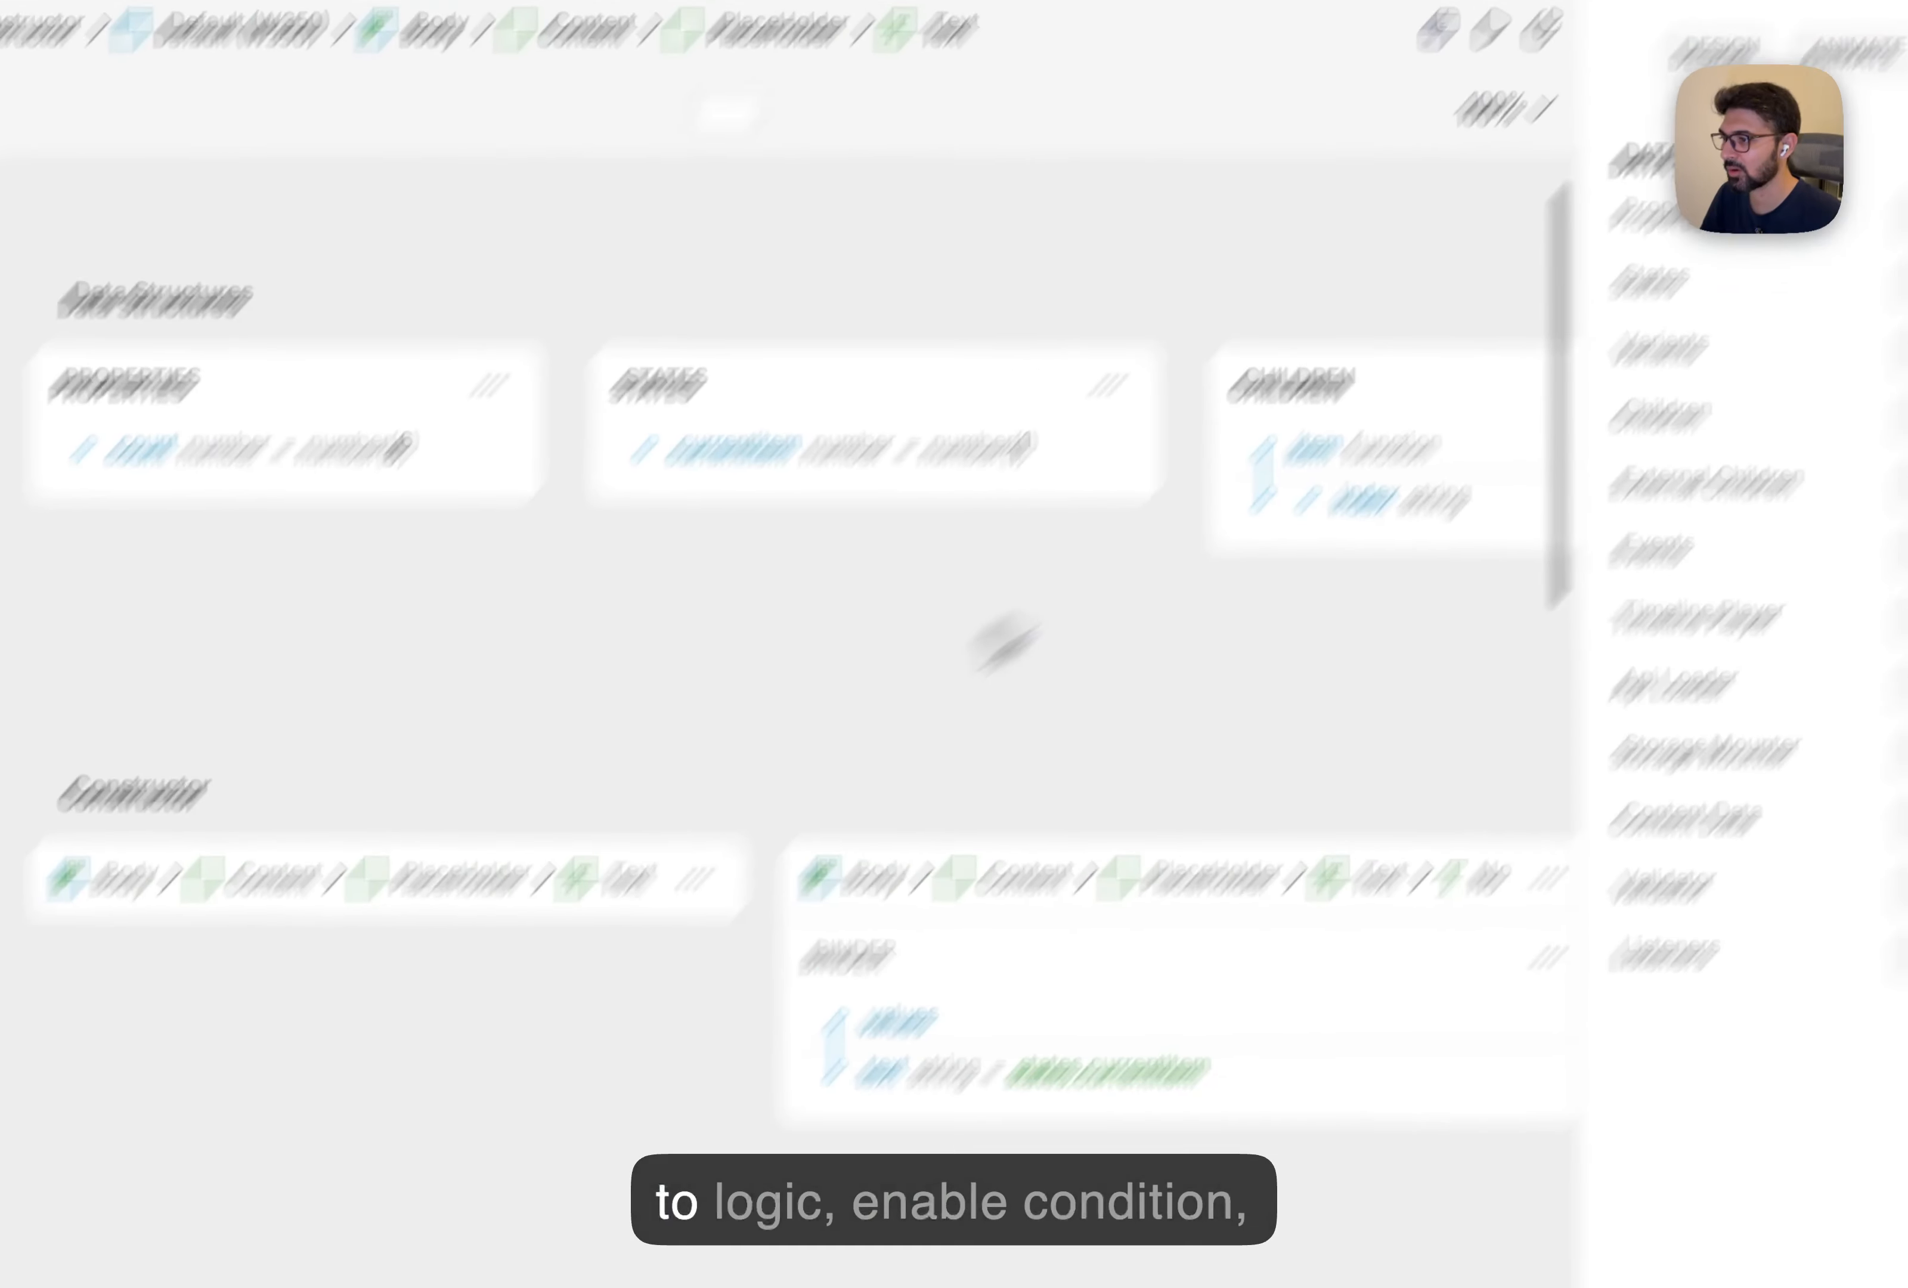
pyautogui.click(904, 675)
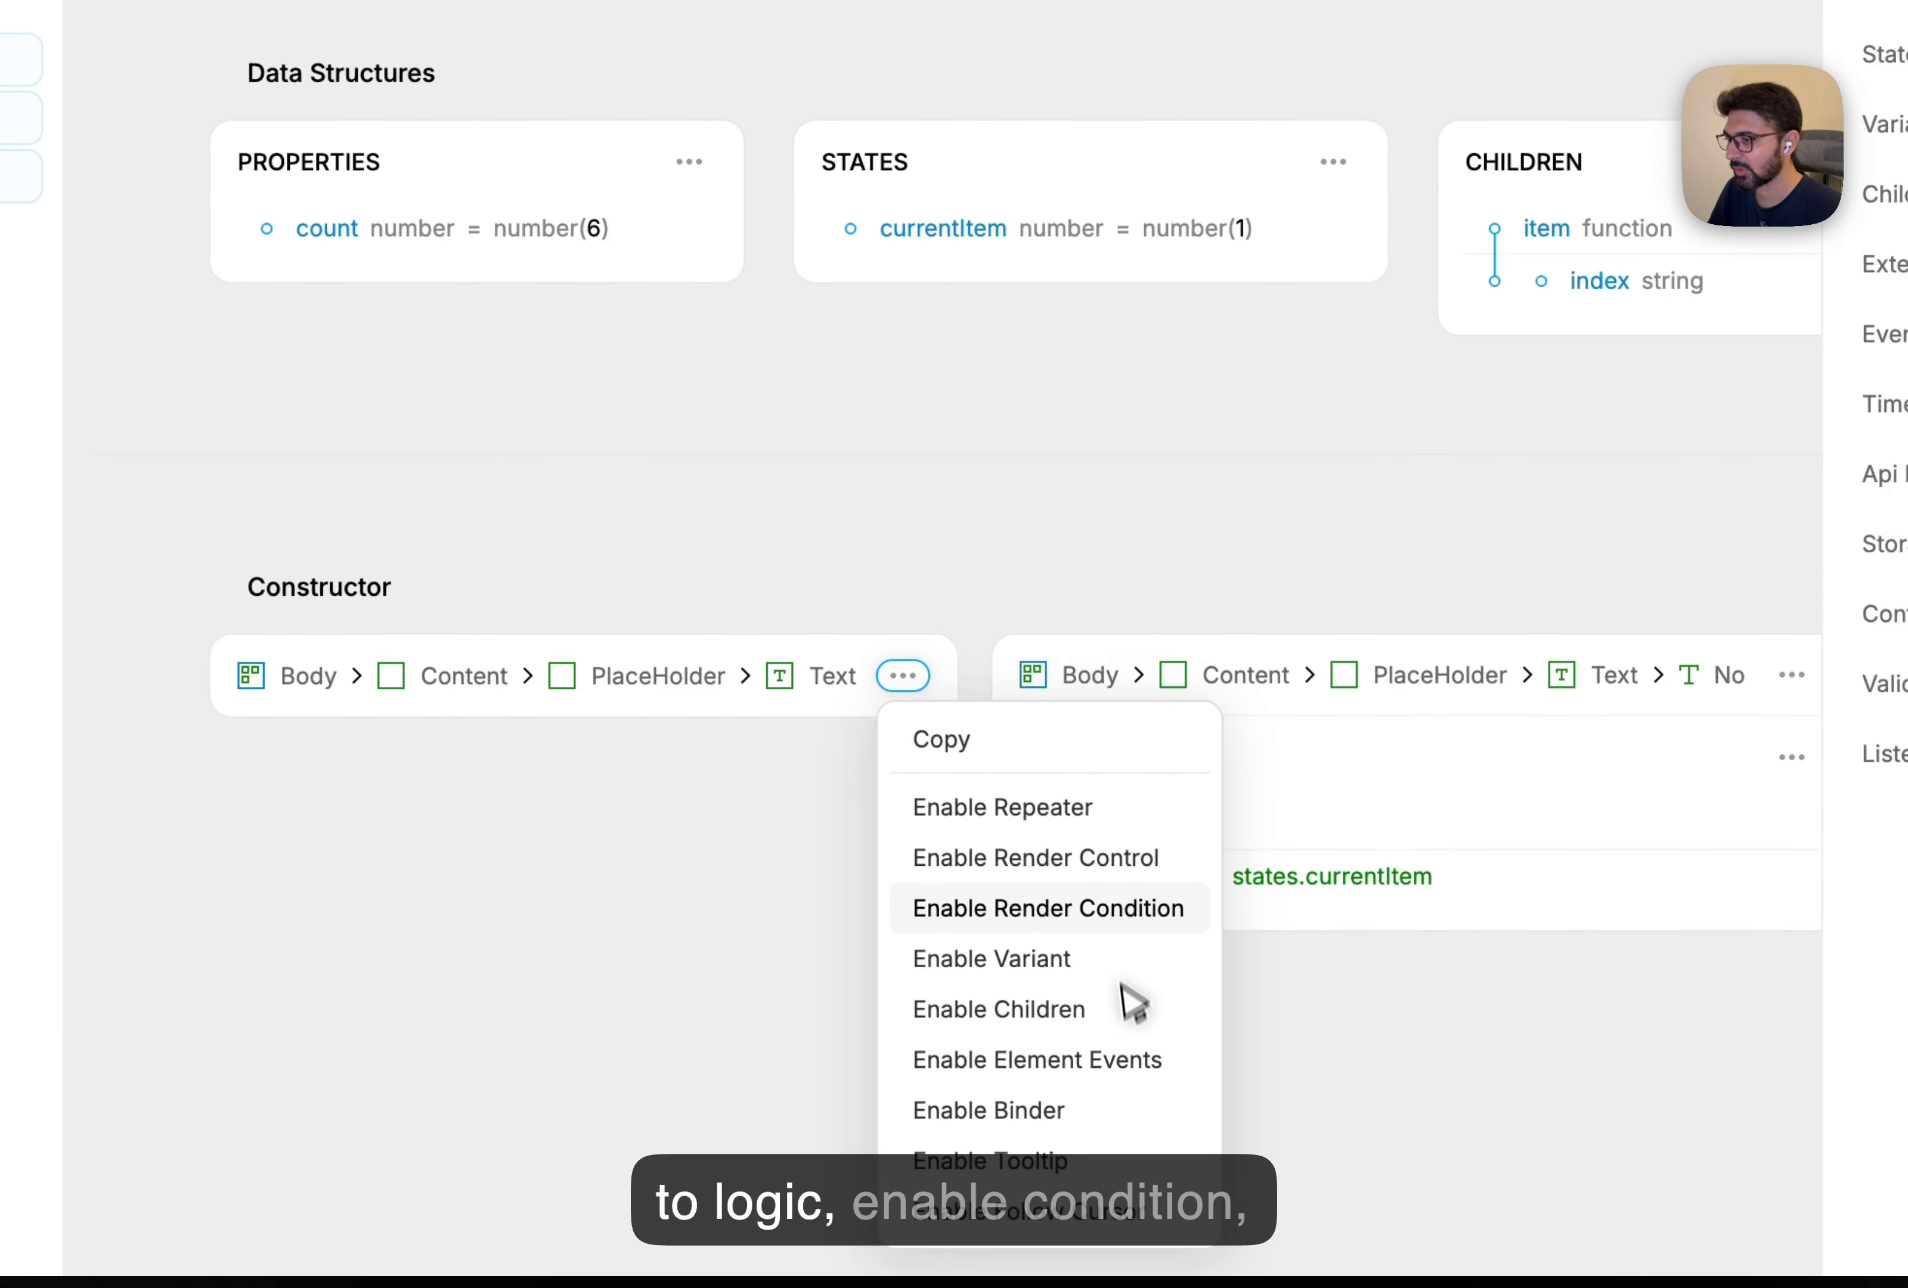
pyautogui.click(1123, 912)
pyautogui.click(374, 873)
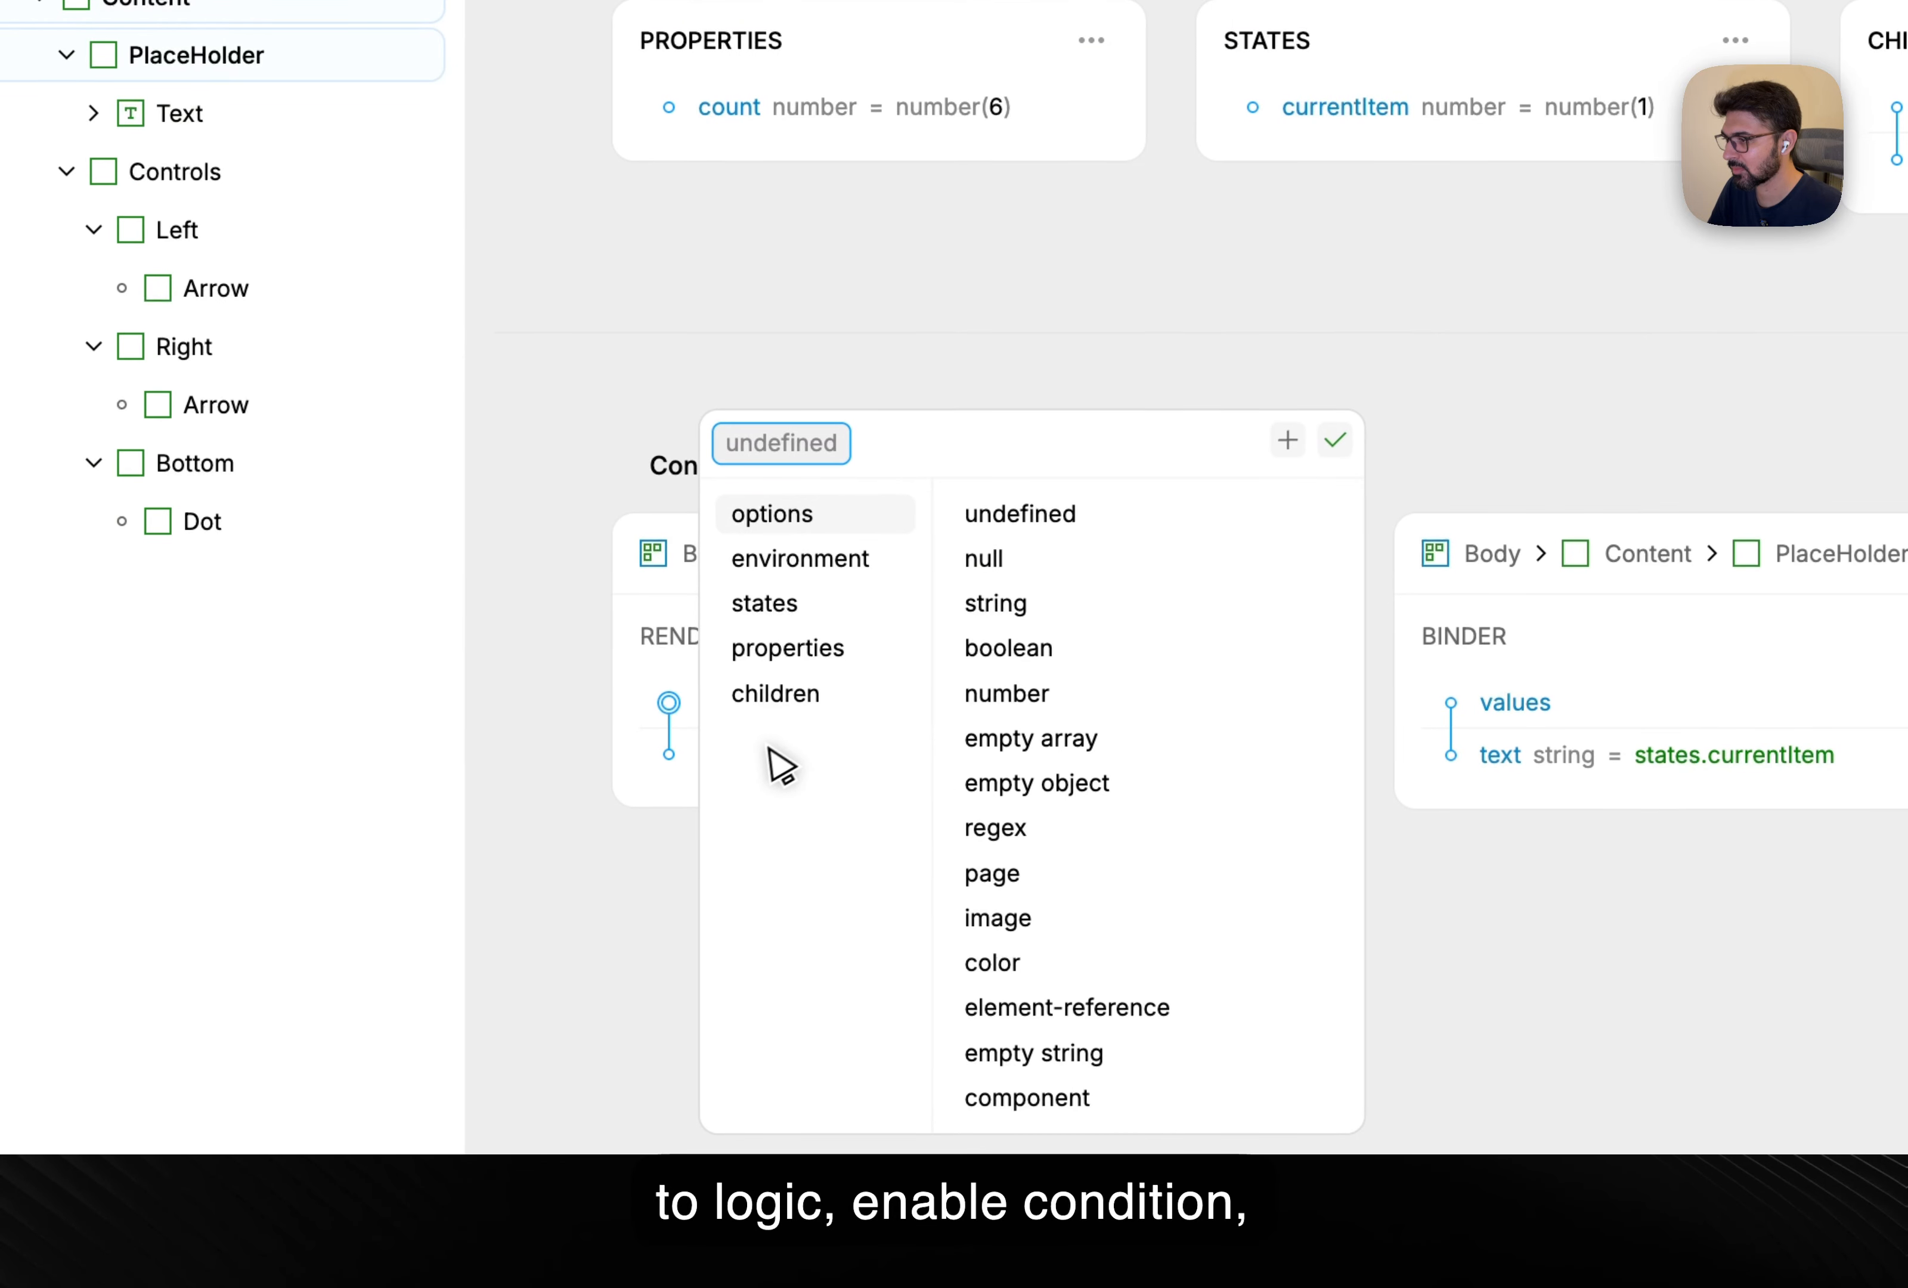
pyautogui.click(801, 702)
pyautogui.click(992, 886)
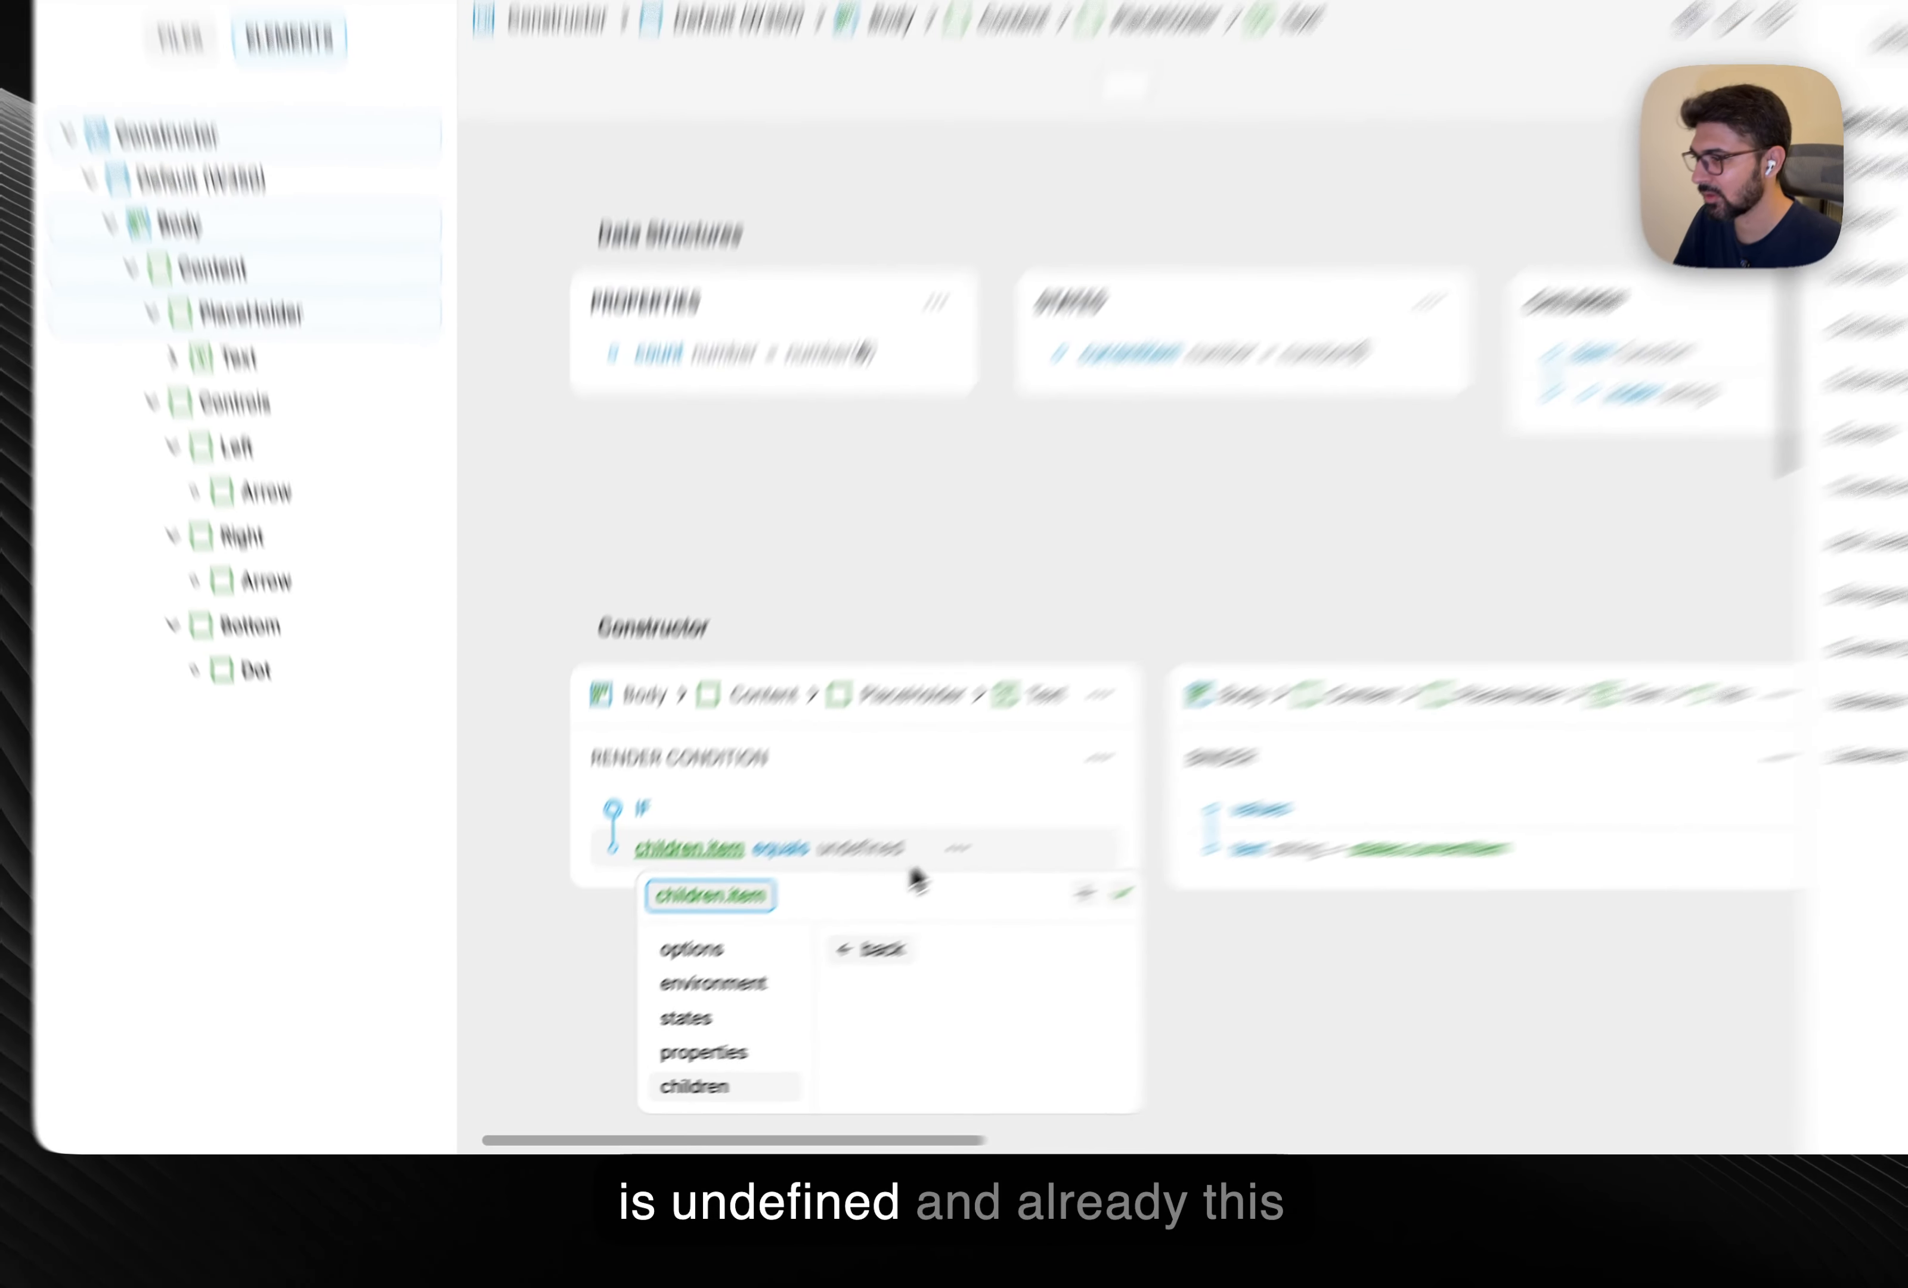
pyautogui.click(1476, 900)
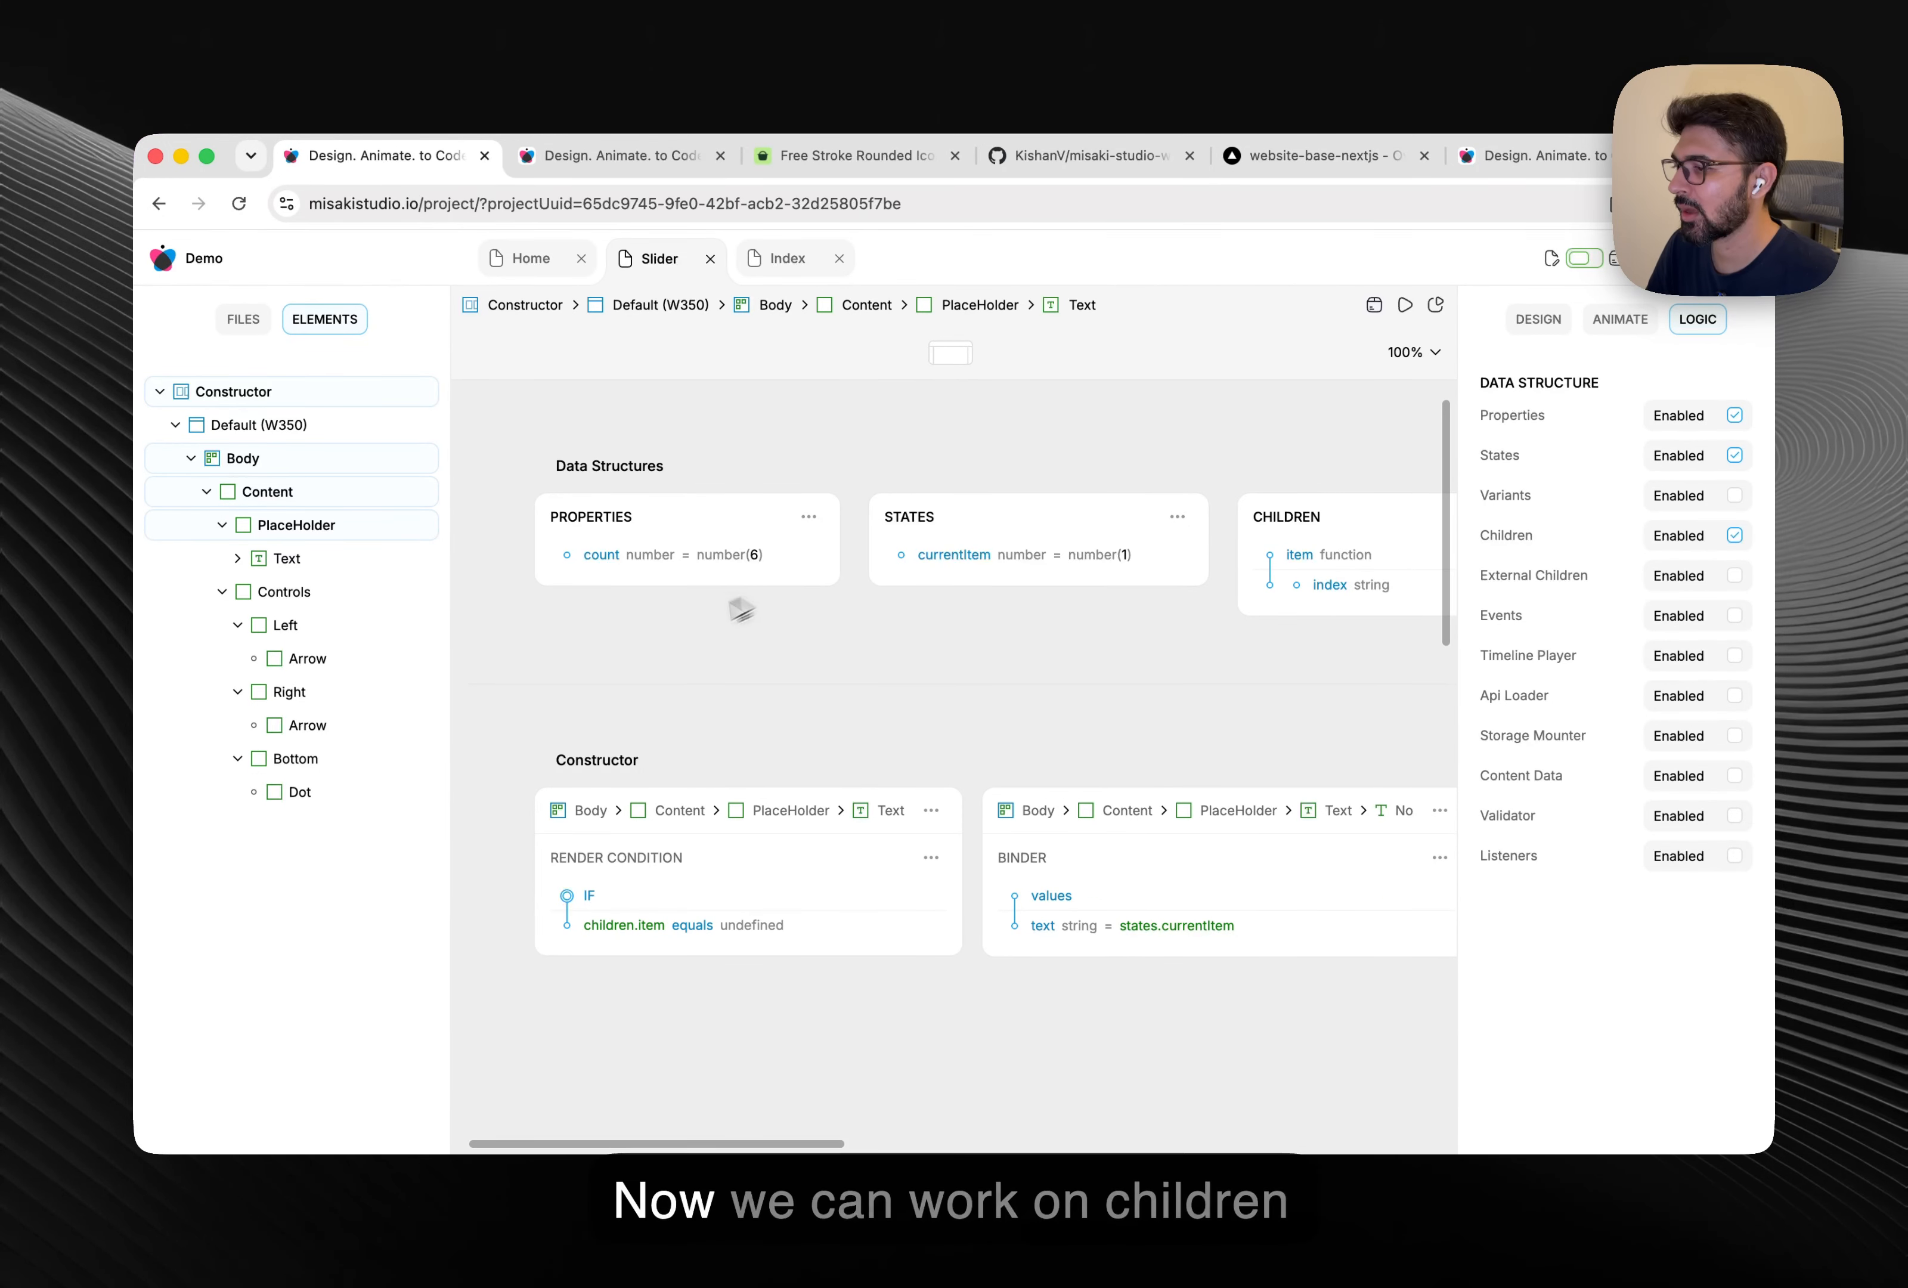
pyautogui.hscroll(2, 684, 636)
pyautogui.hscroll(-2, 683, 636)
pyautogui.scroll(1, 684, 636)
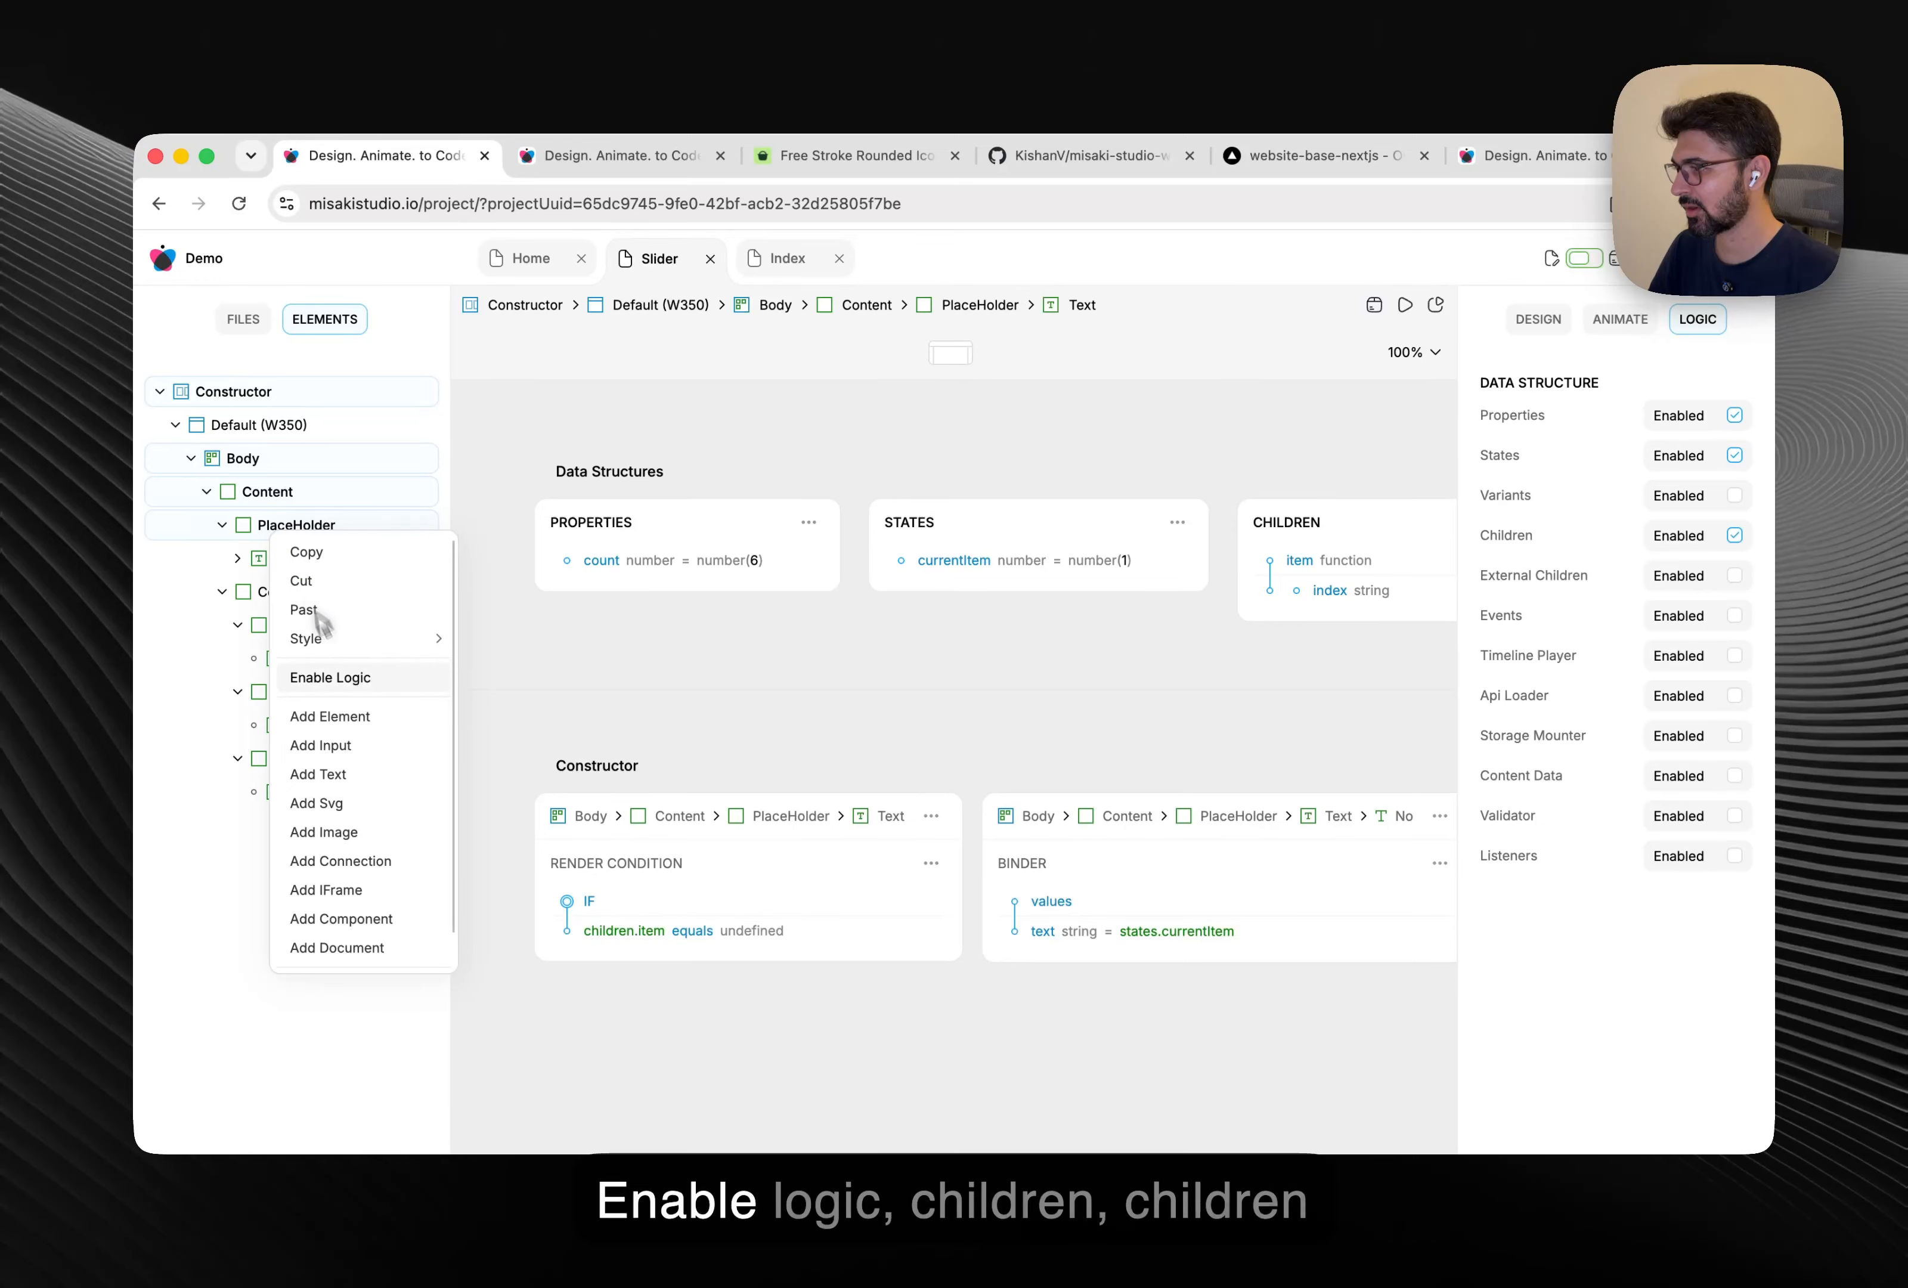
# Enable children on the PlaceHolder and make it render children.item.
pyautogui.click(331, 676)
pyautogui.click(855, 817)
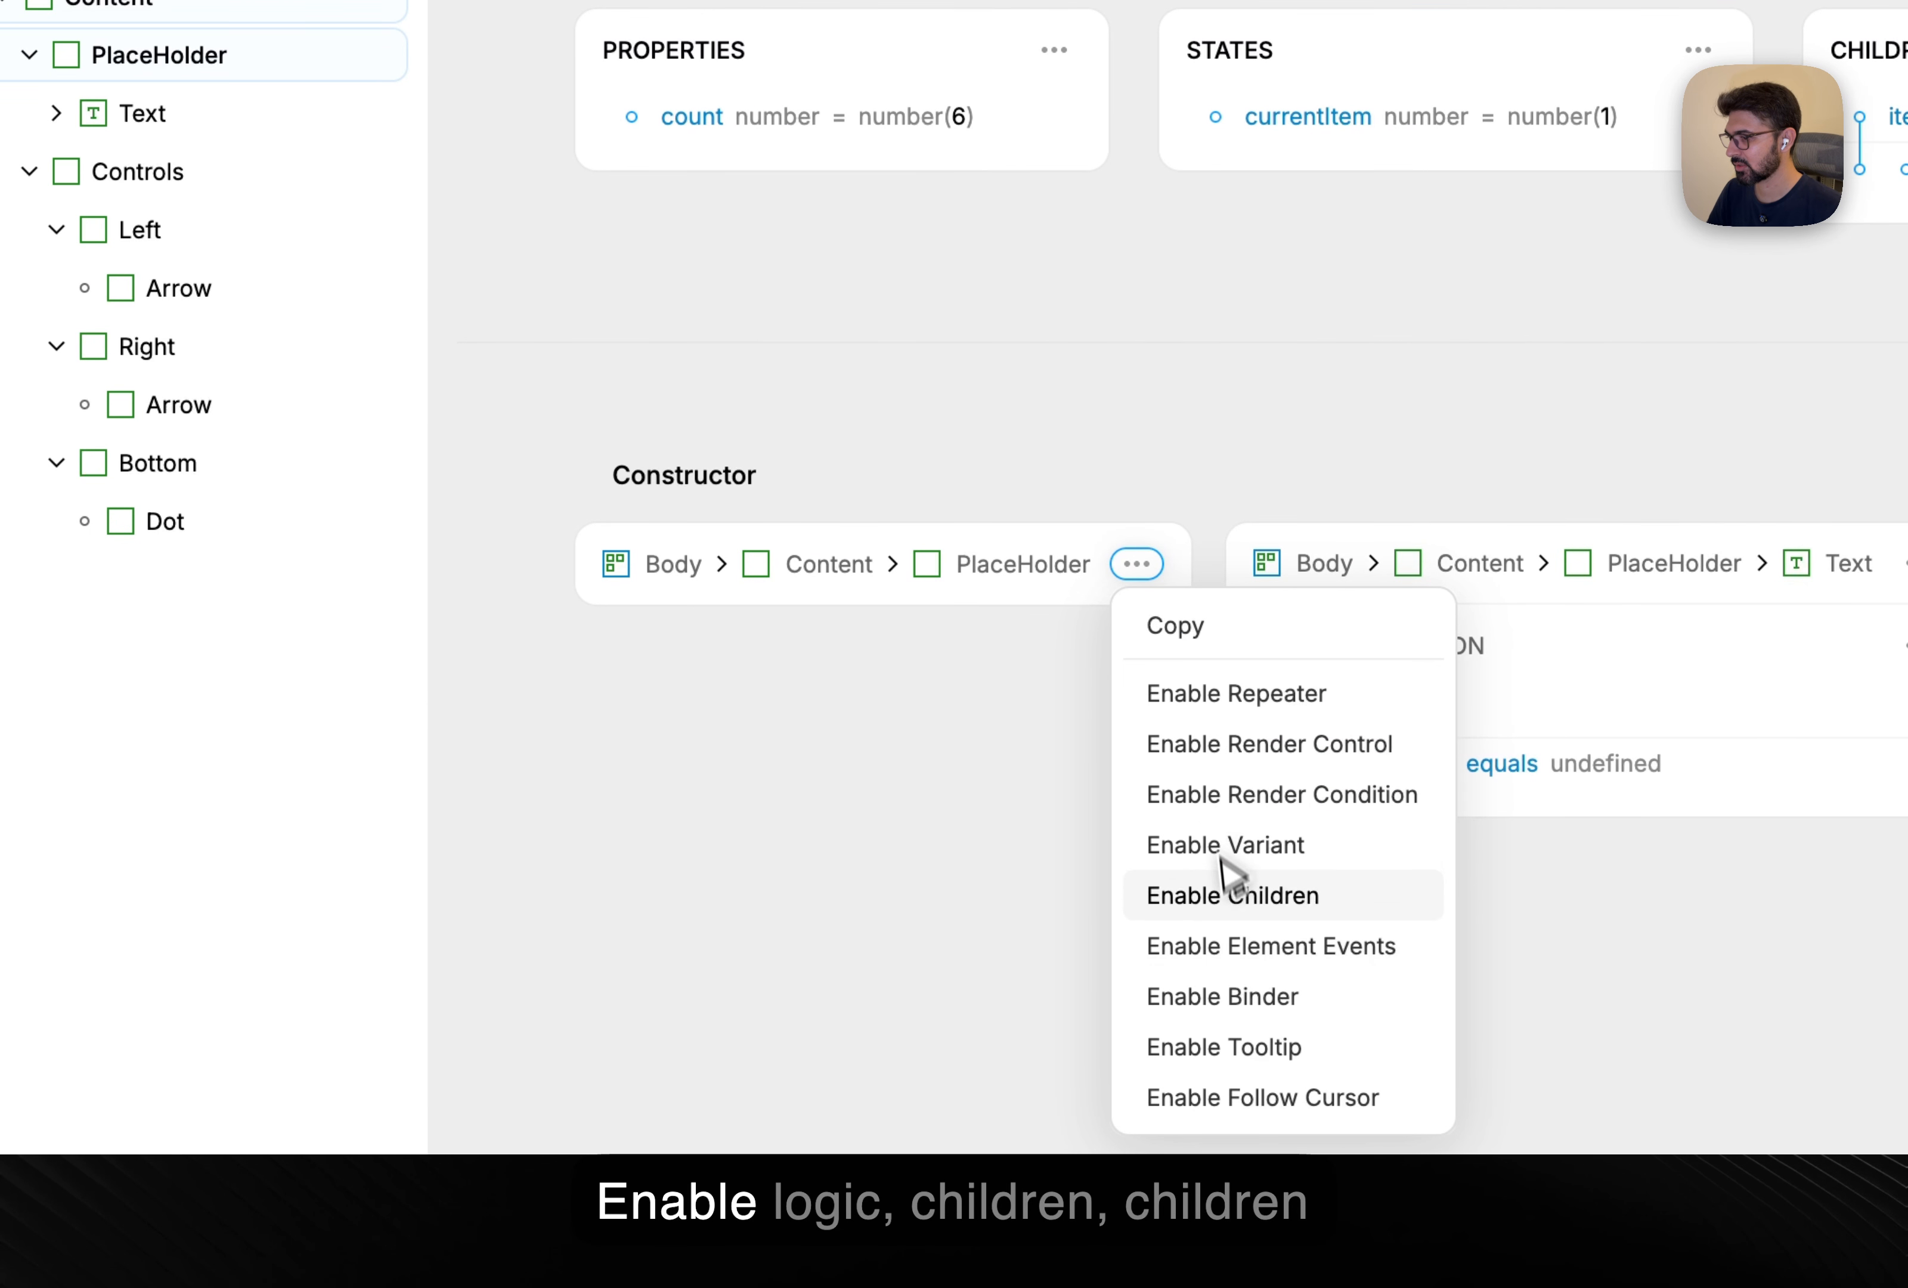
pyautogui.click(1281, 899)
pyautogui.click(736, 774)
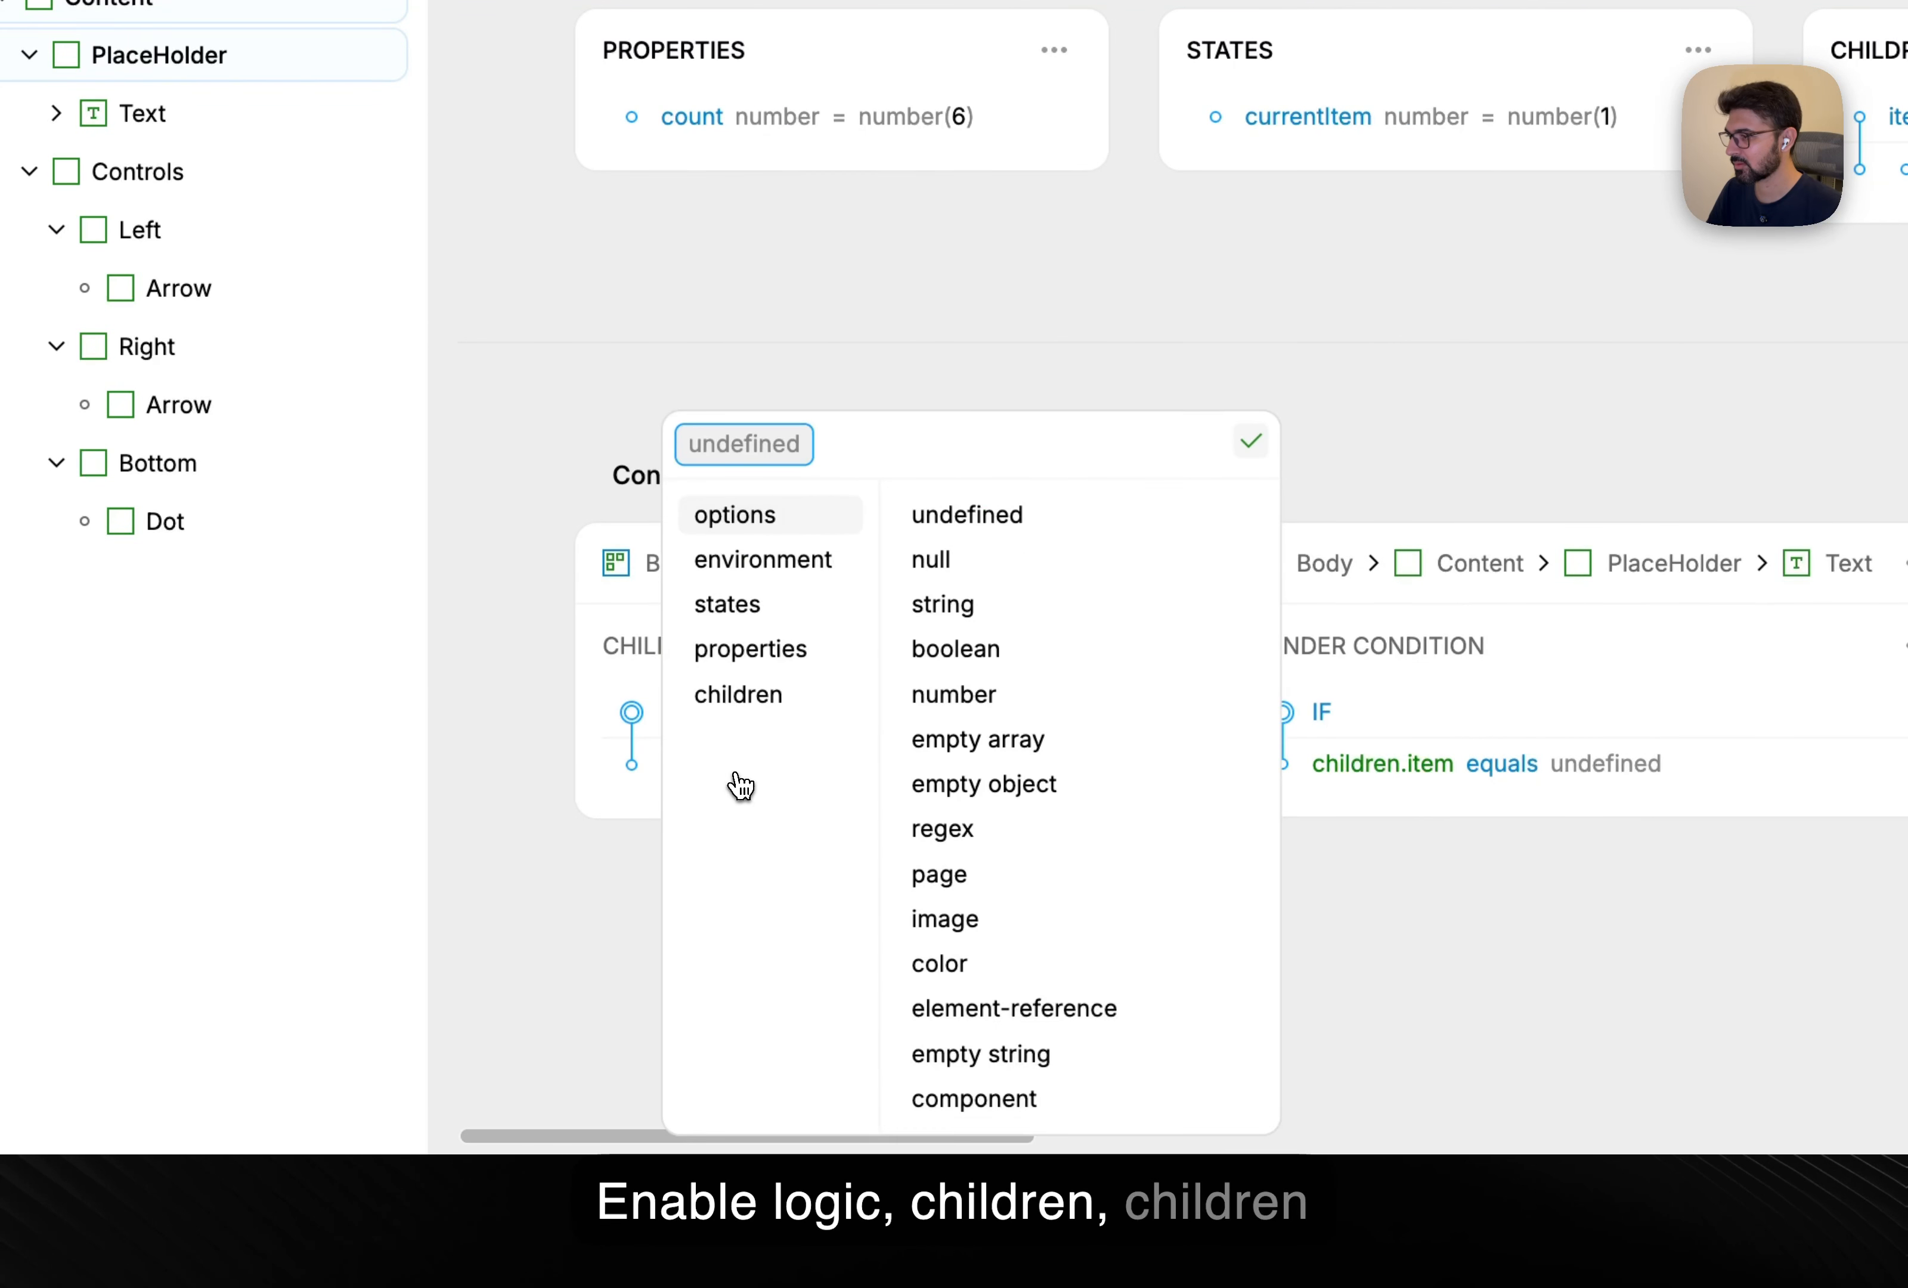
pyautogui.click(754, 698)
pyautogui.click(951, 920)
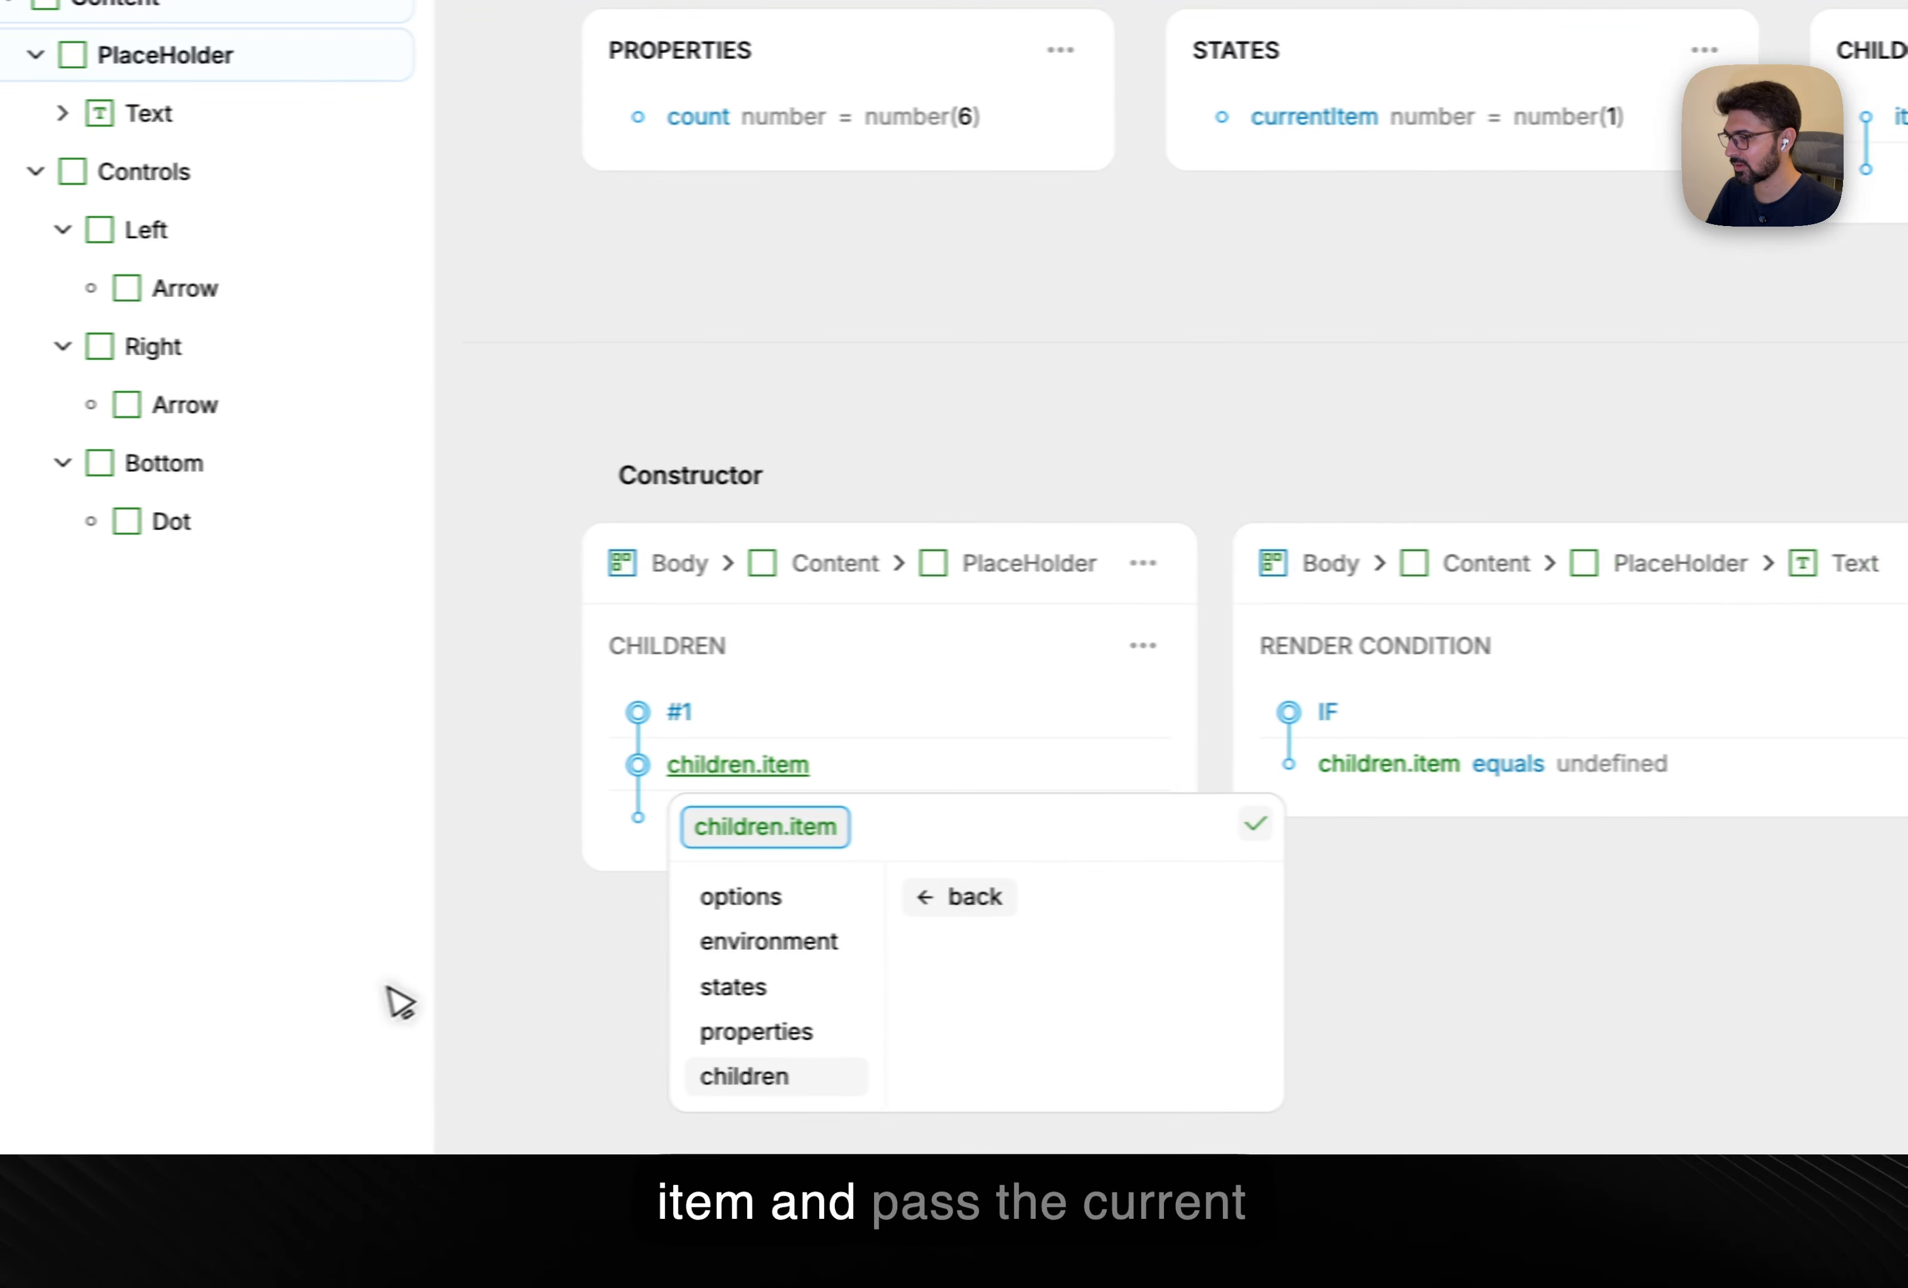
pyautogui.click(591, 990)
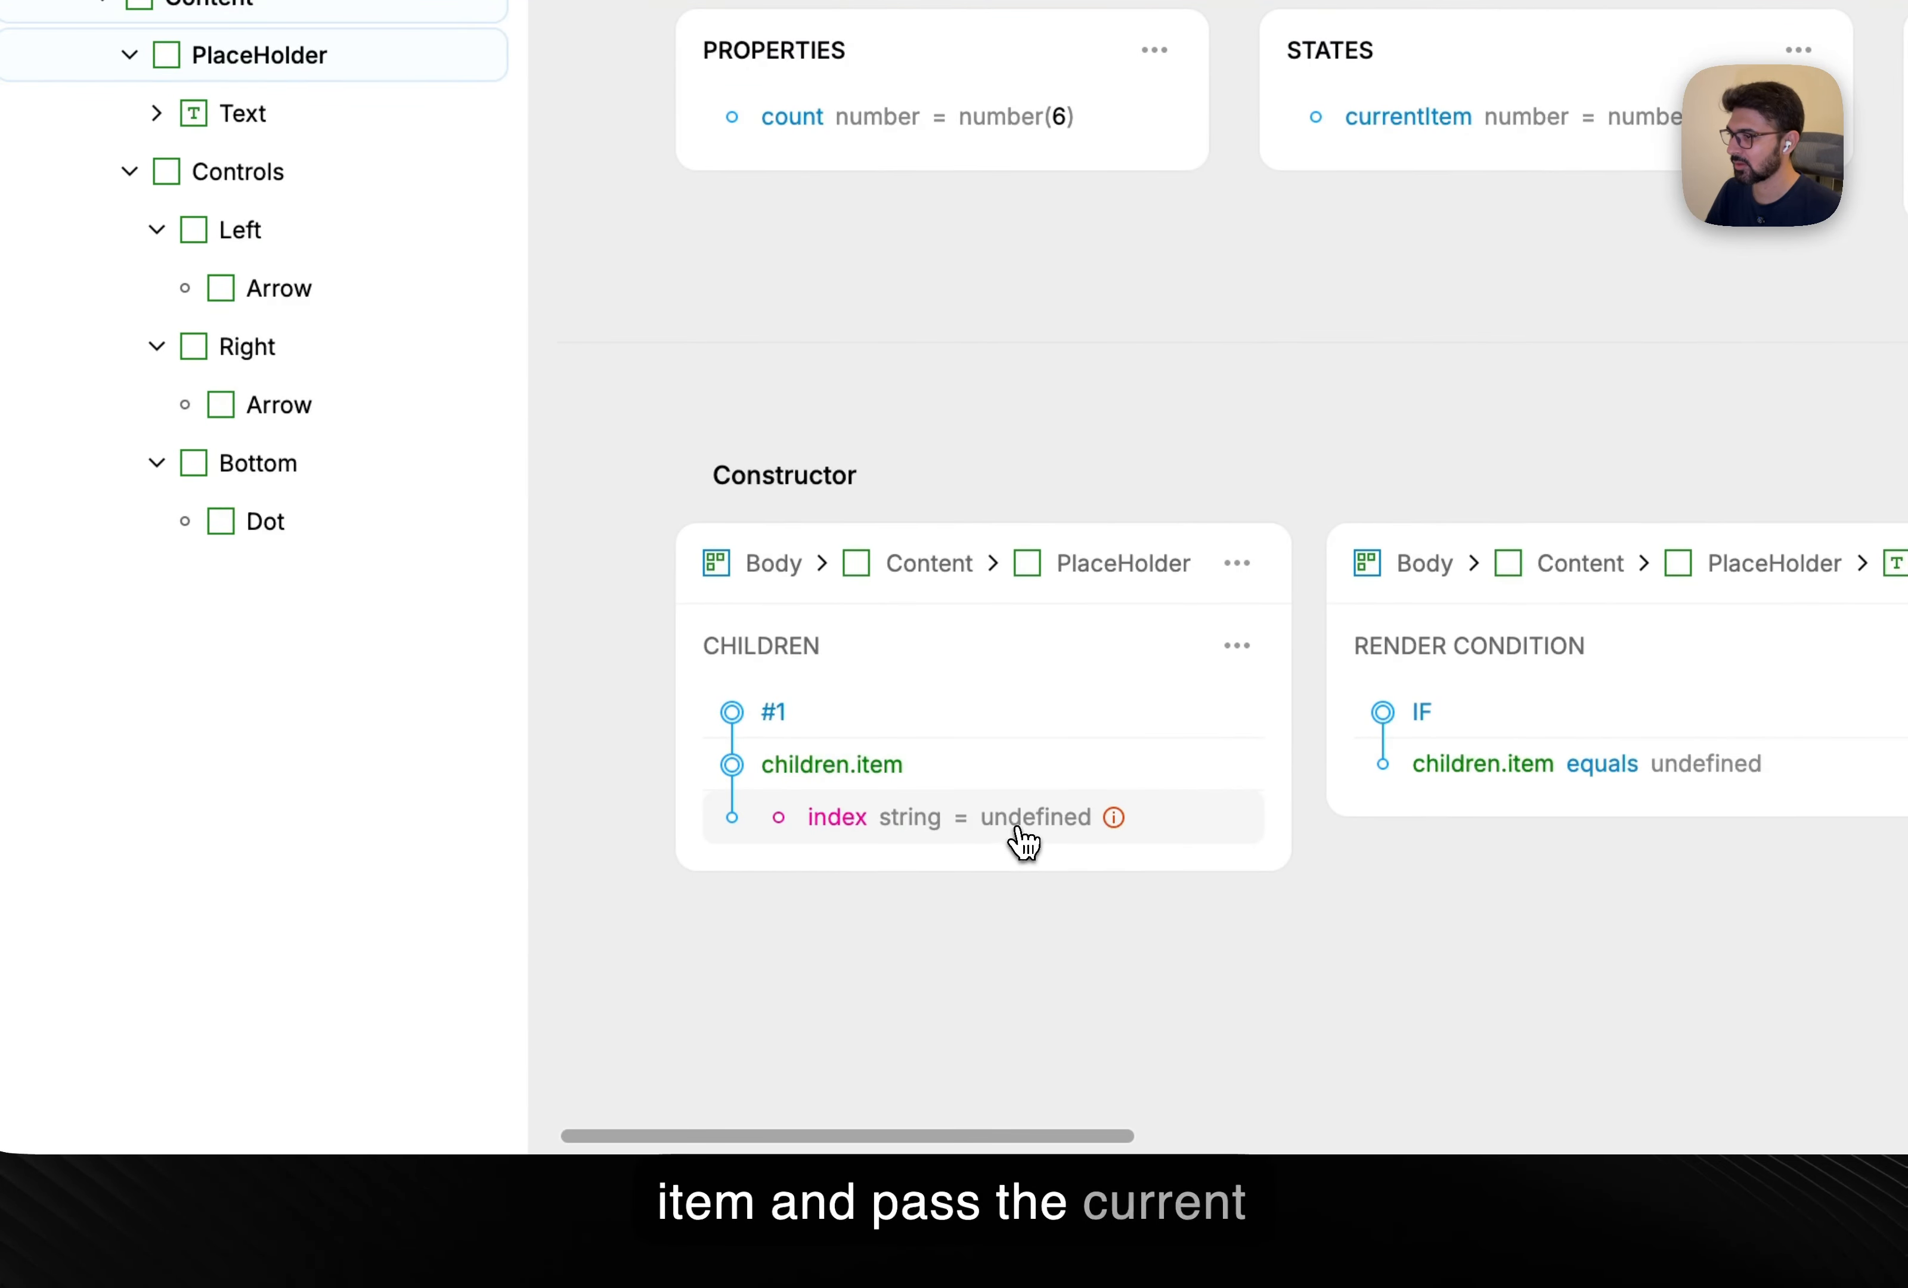
# Bind the child index to states.currentItem as a number, then go to the Index page.
pyautogui.click(1064, 828)
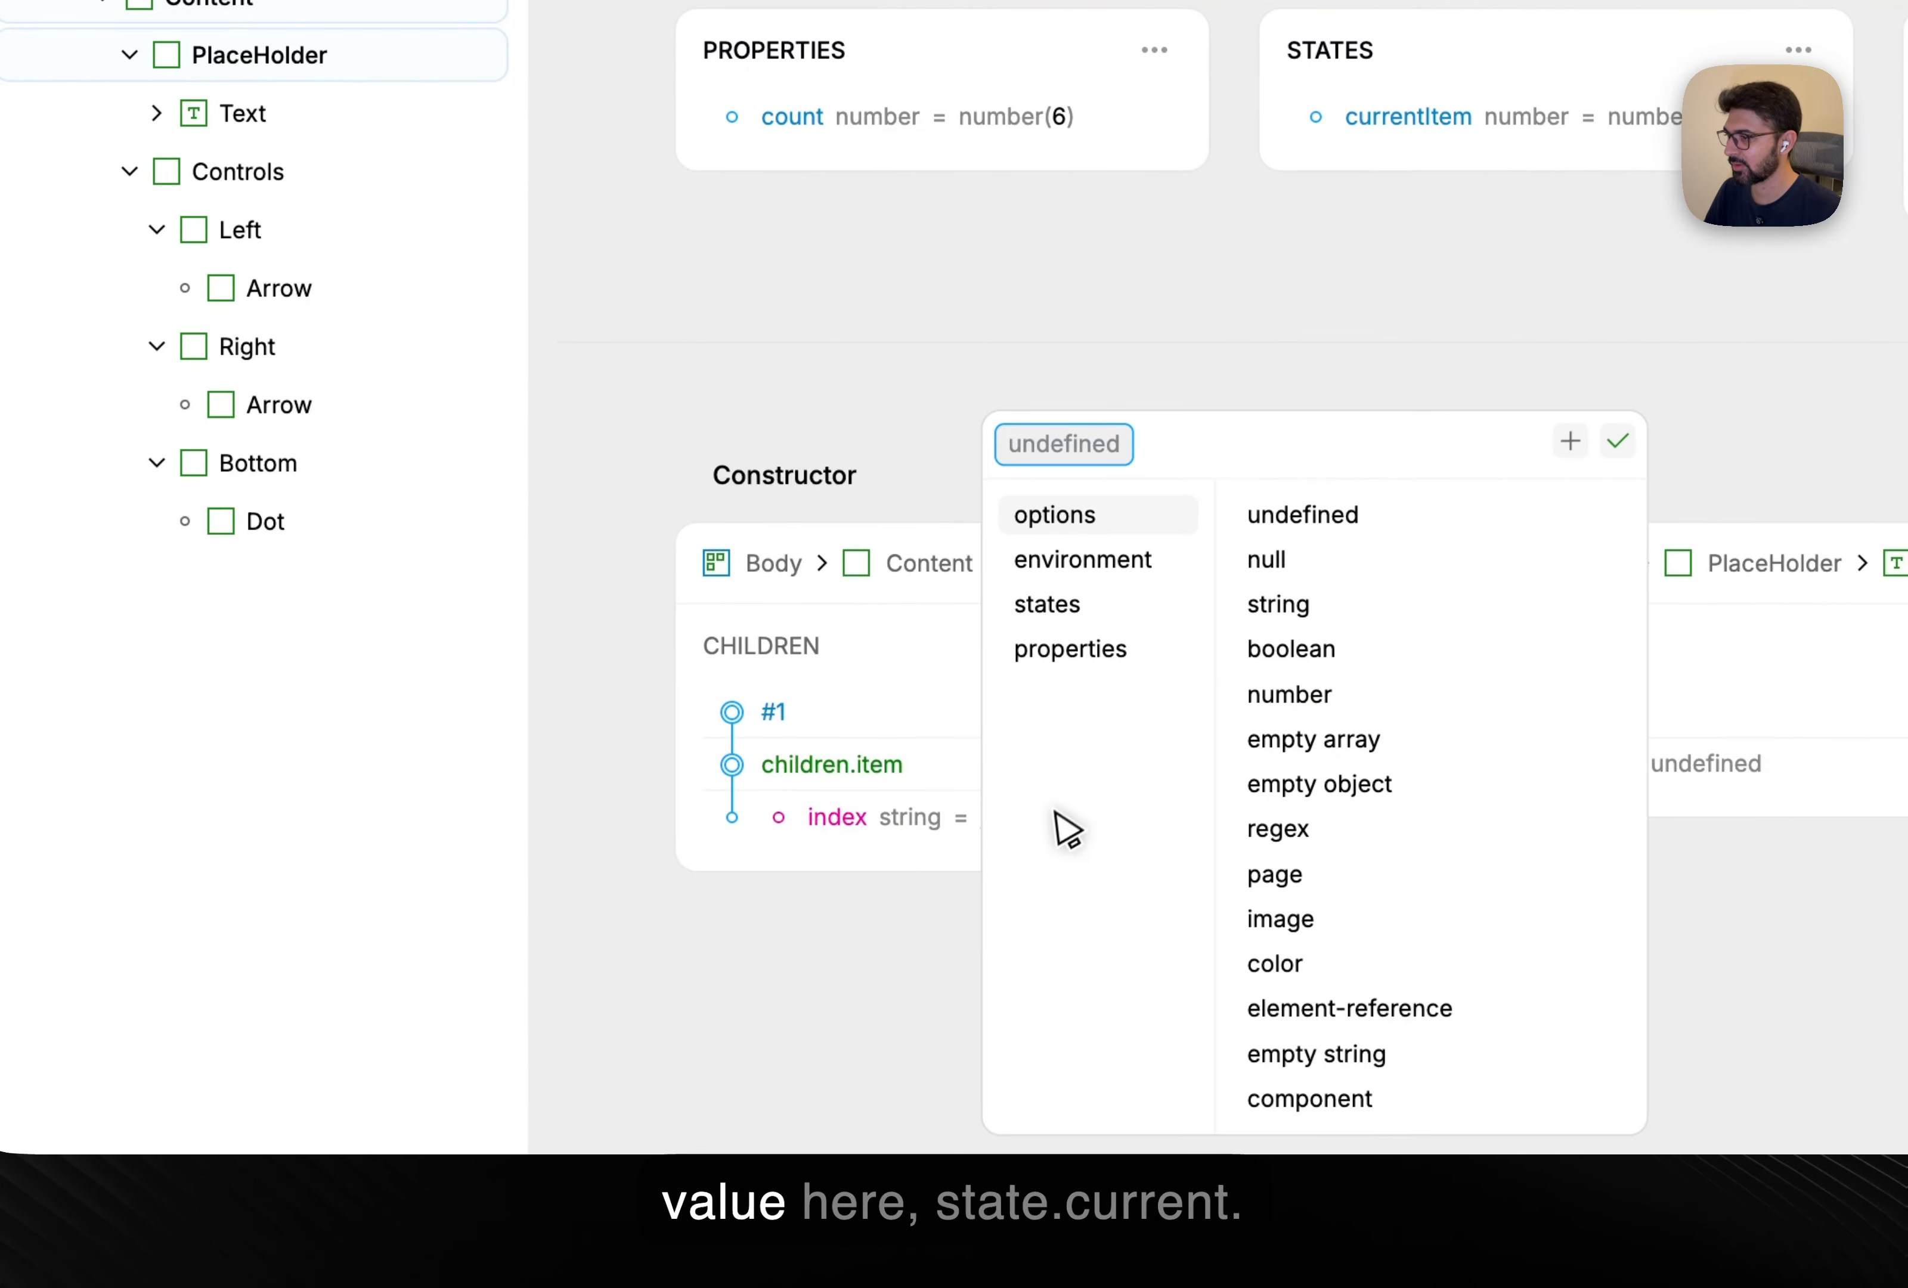
pyautogui.click(1072, 618)
pyautogui.click(704, 1049)
pyautogui.click(664, 575)
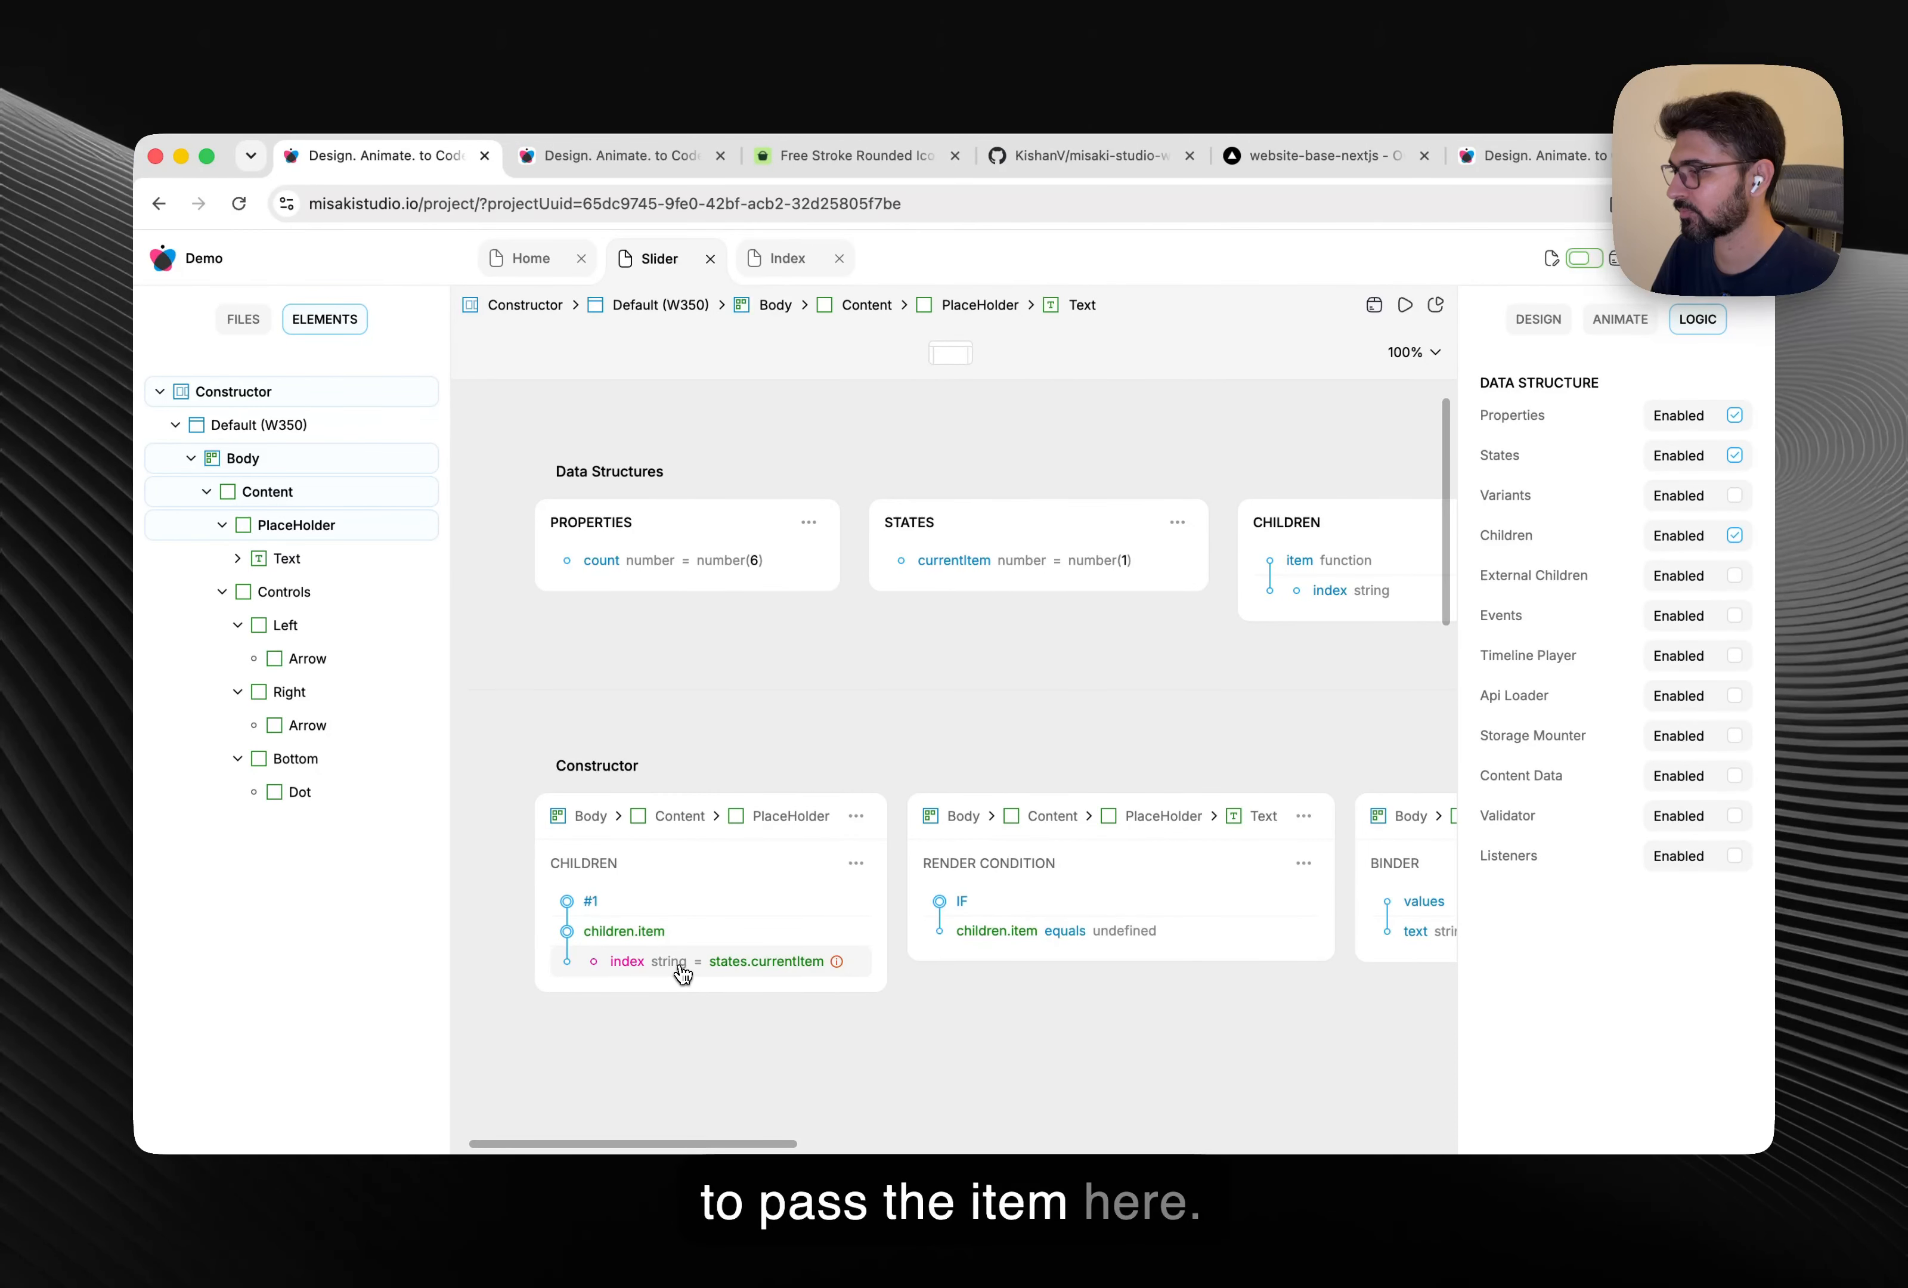
pyautogui.click(1365, 591)
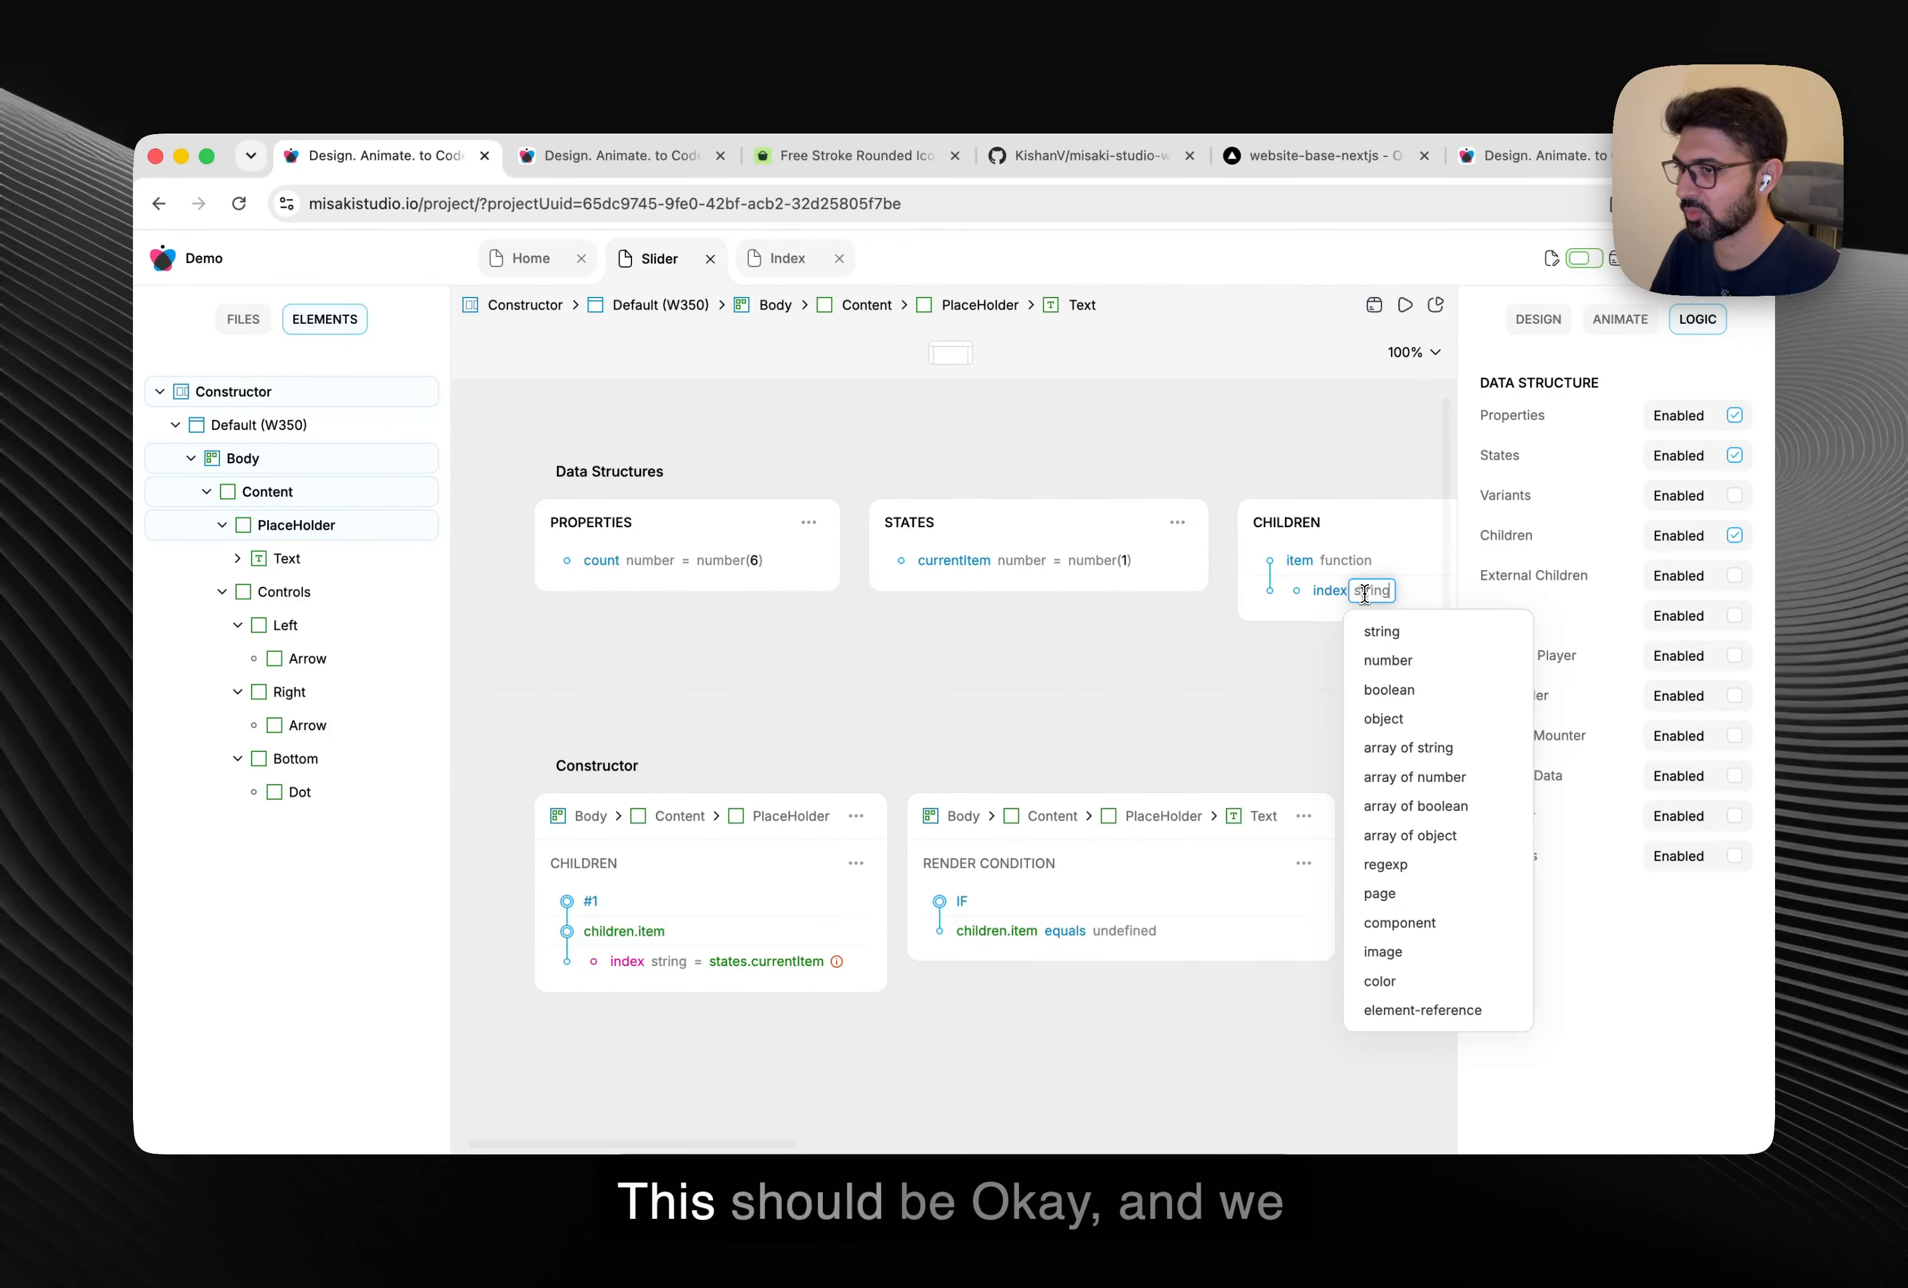
pyautogui.click(1387, 661)
pyautogui.click(802, 268)
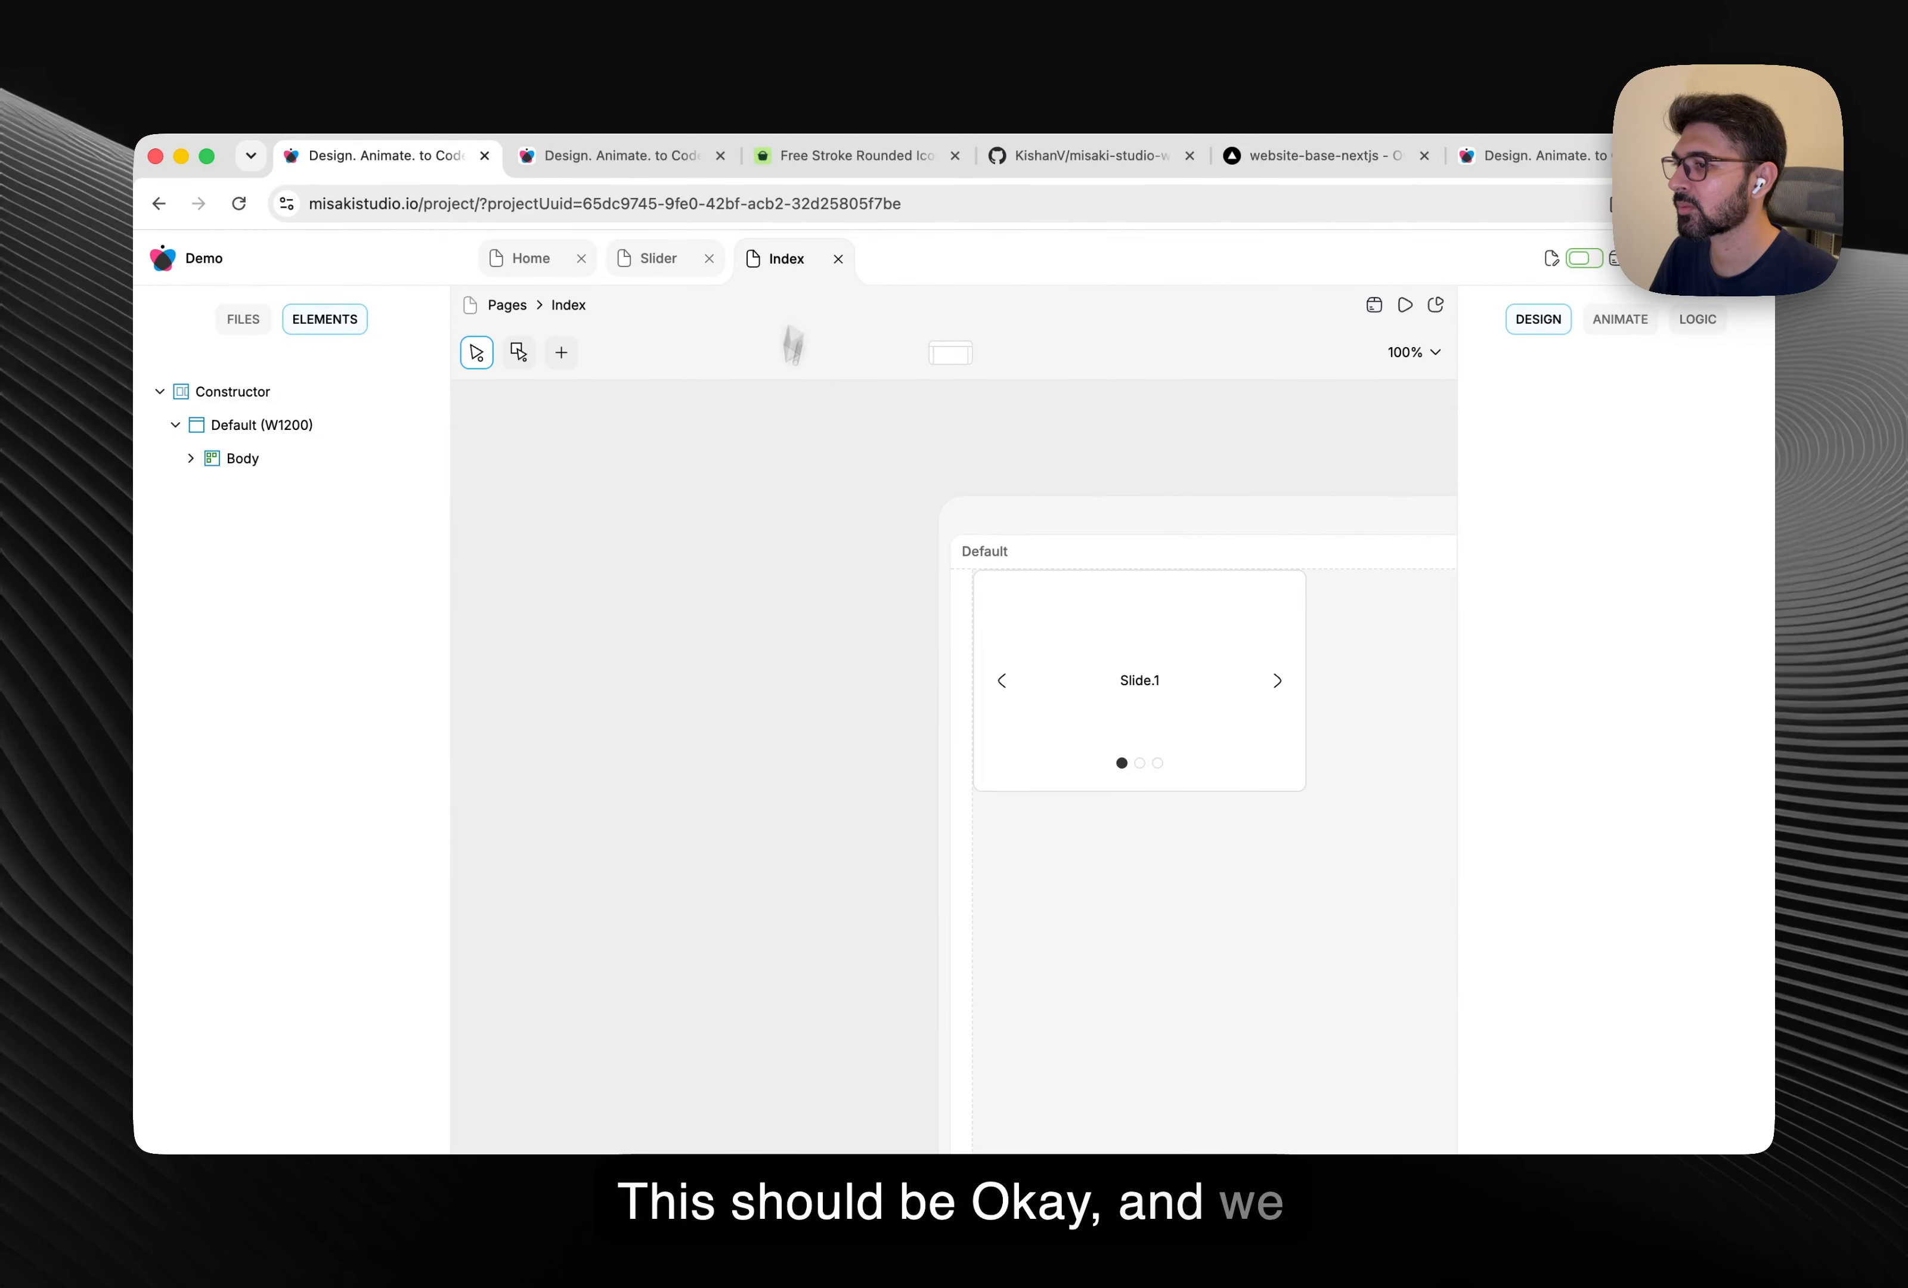
# Add a 350 × 200 frame screen to the Index page and drag it left of the slider.
pyautogui.rightClick(586, 600)
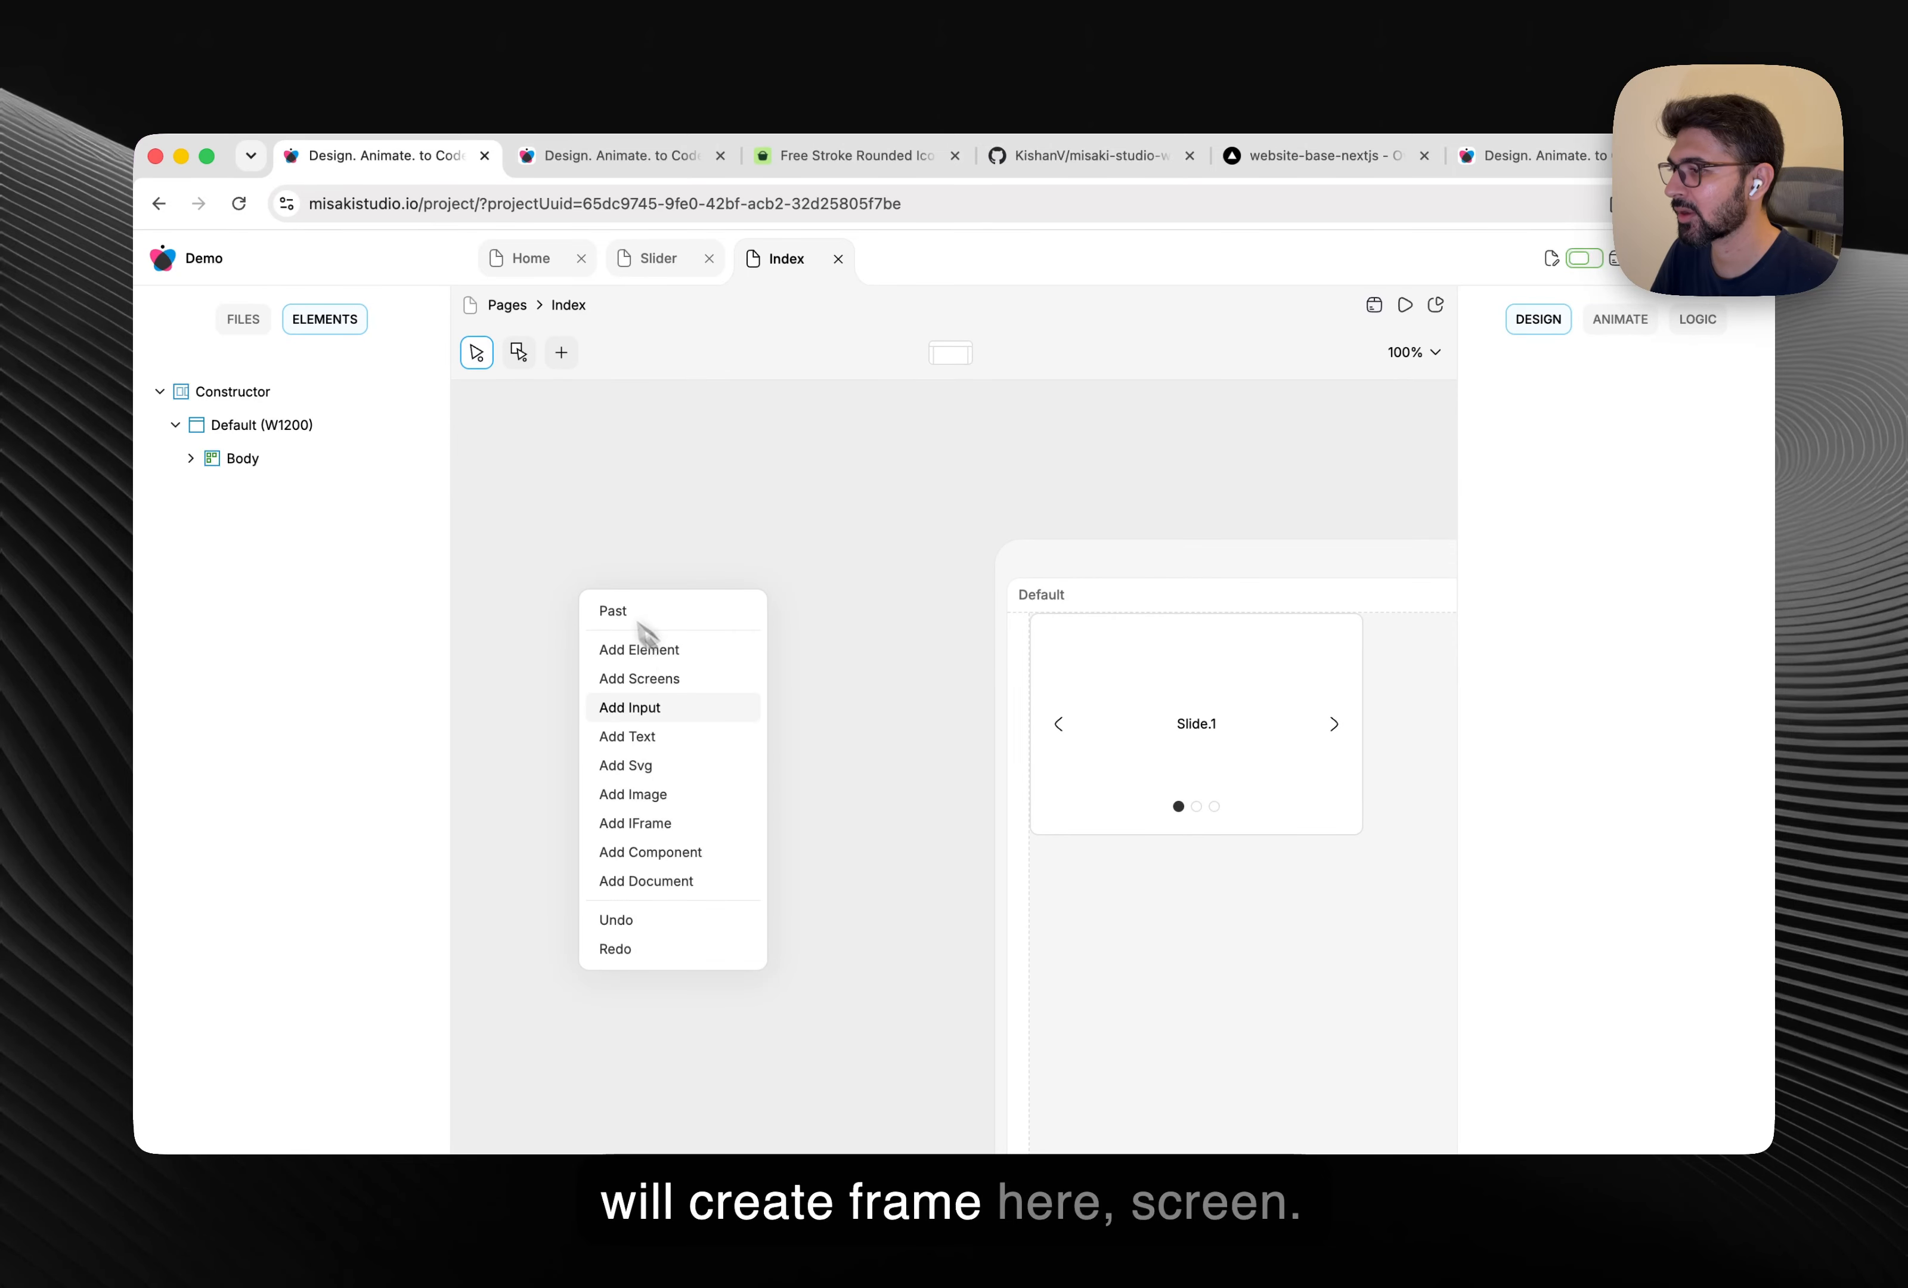
pyautogui.click(686, 678)
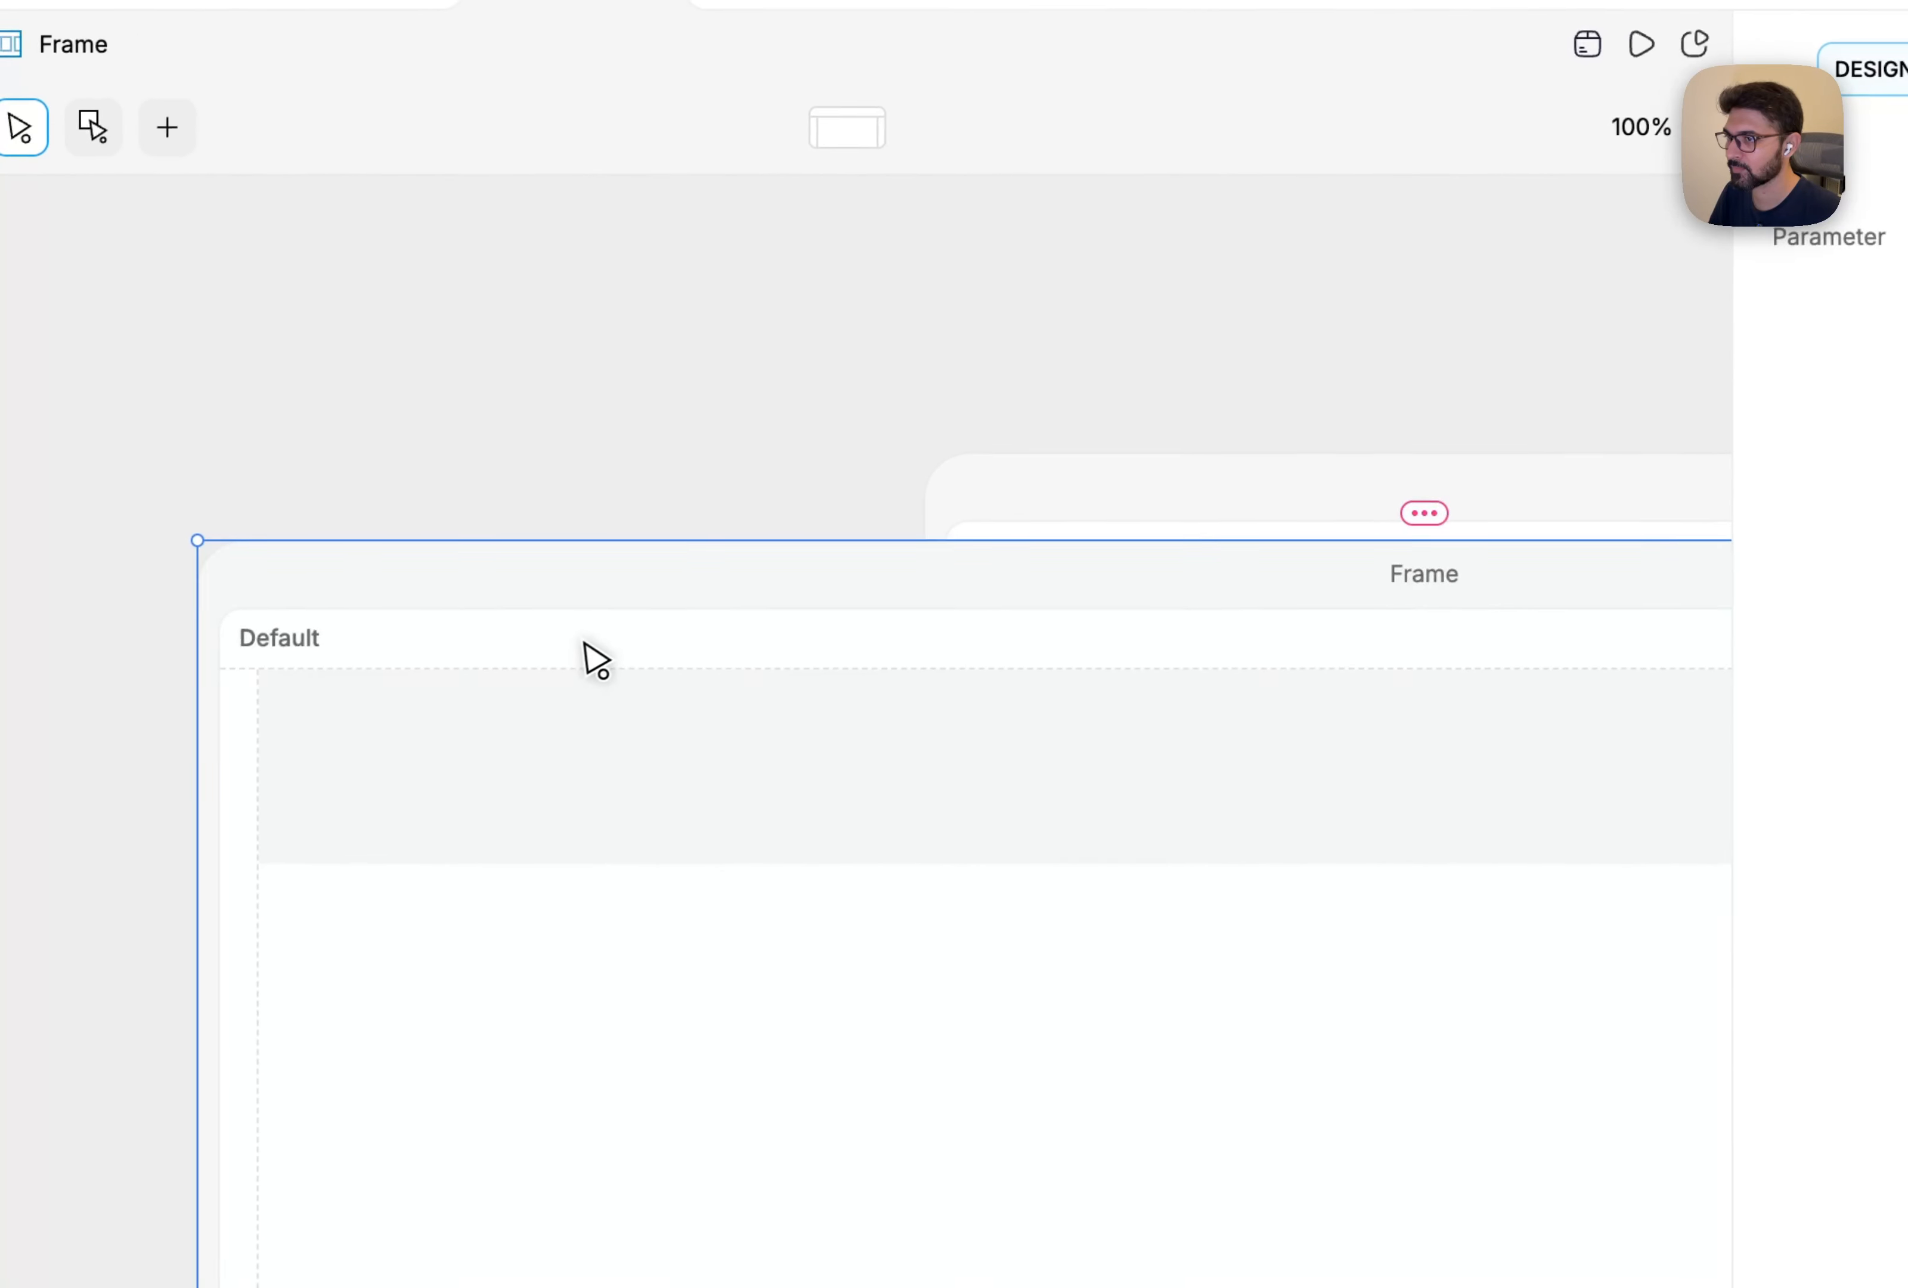
pyautogui.click(277, 787)
pyautogui.doubleClick(1682, 383)
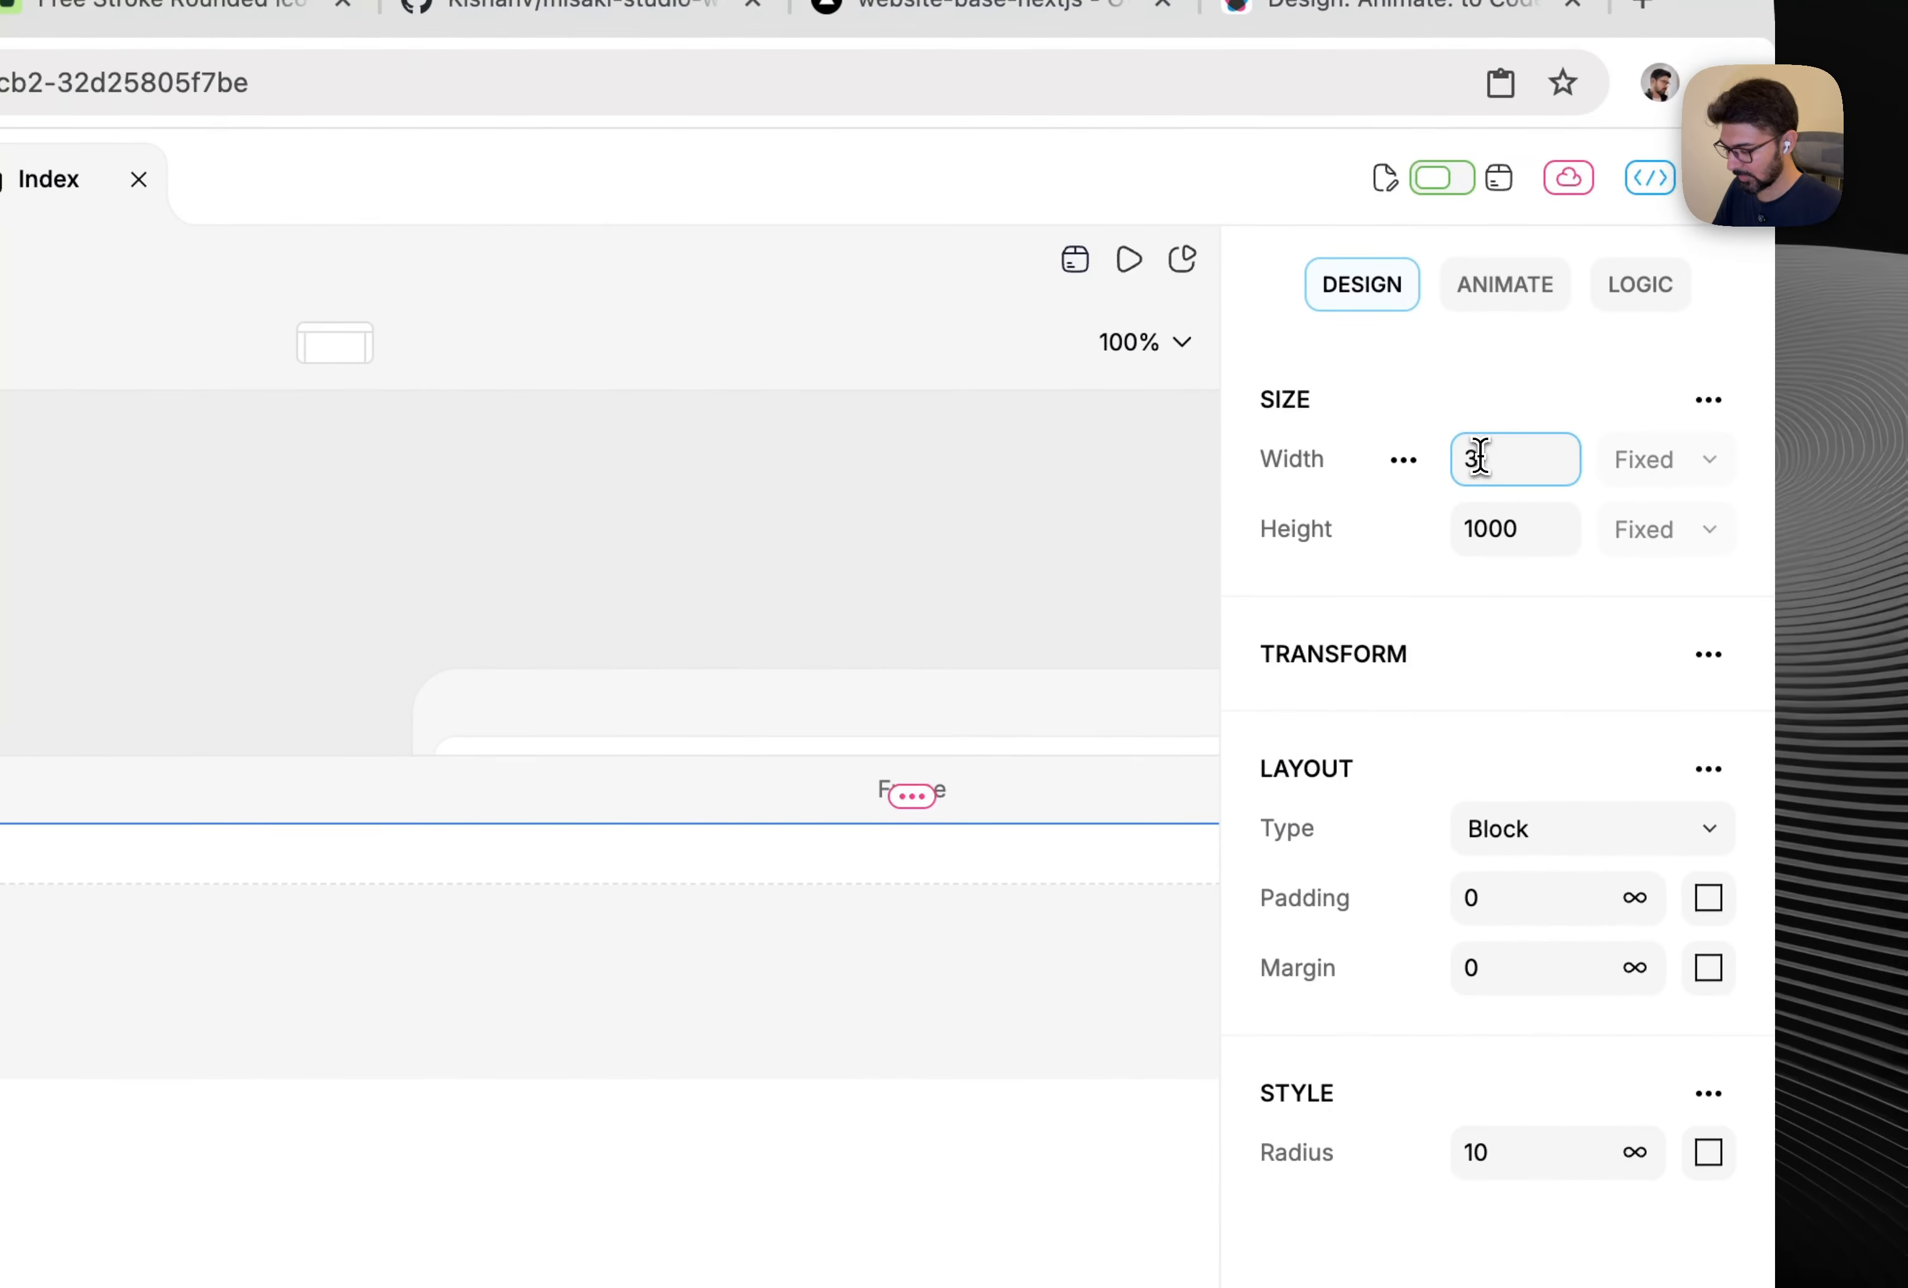
pyautogui.press('Return')
pyautogui.click(1488, 518)
pyautogui.write('2')
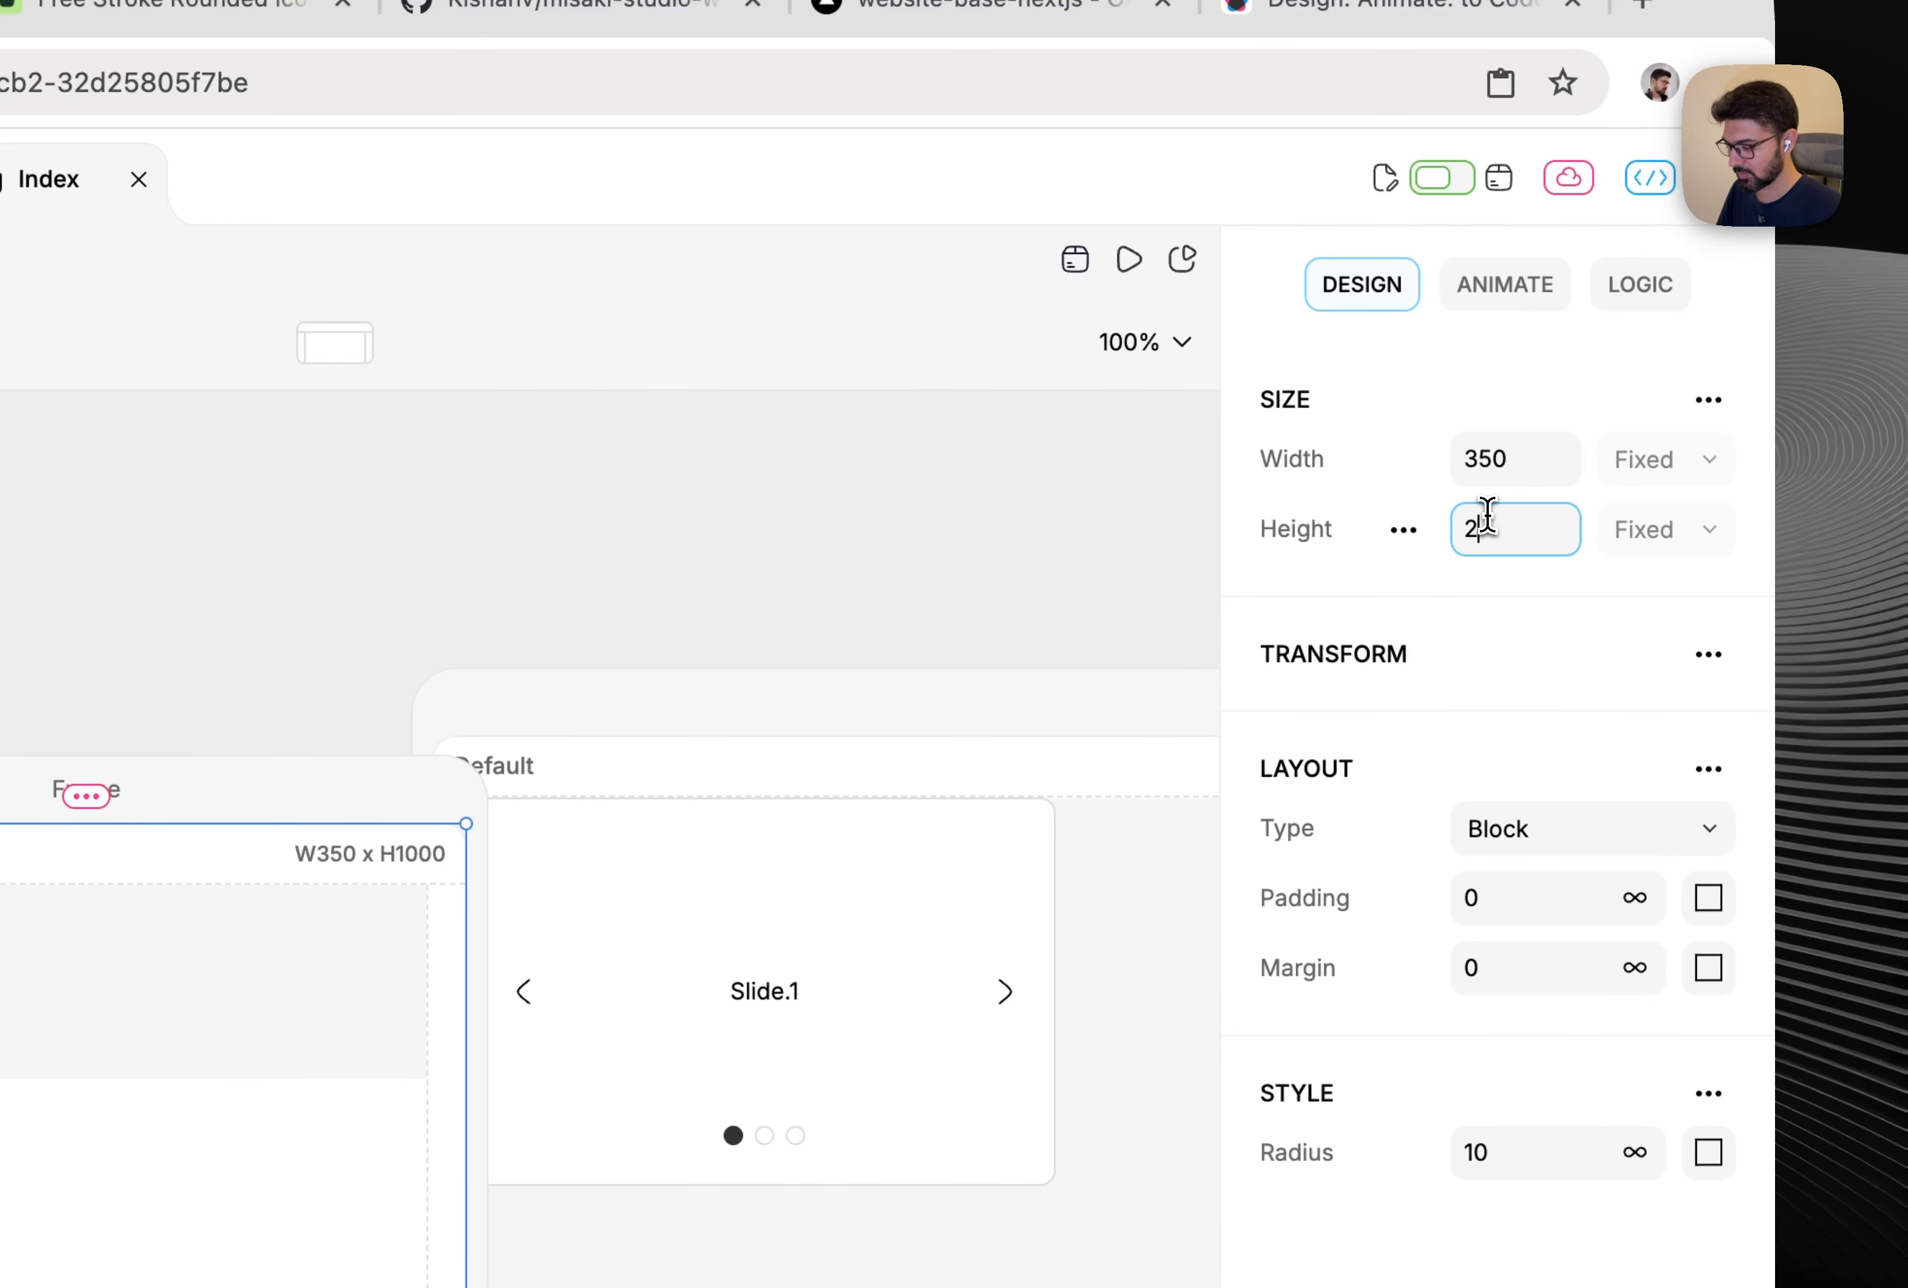
pyautogui.write('00')
pyautogui.press('Return')
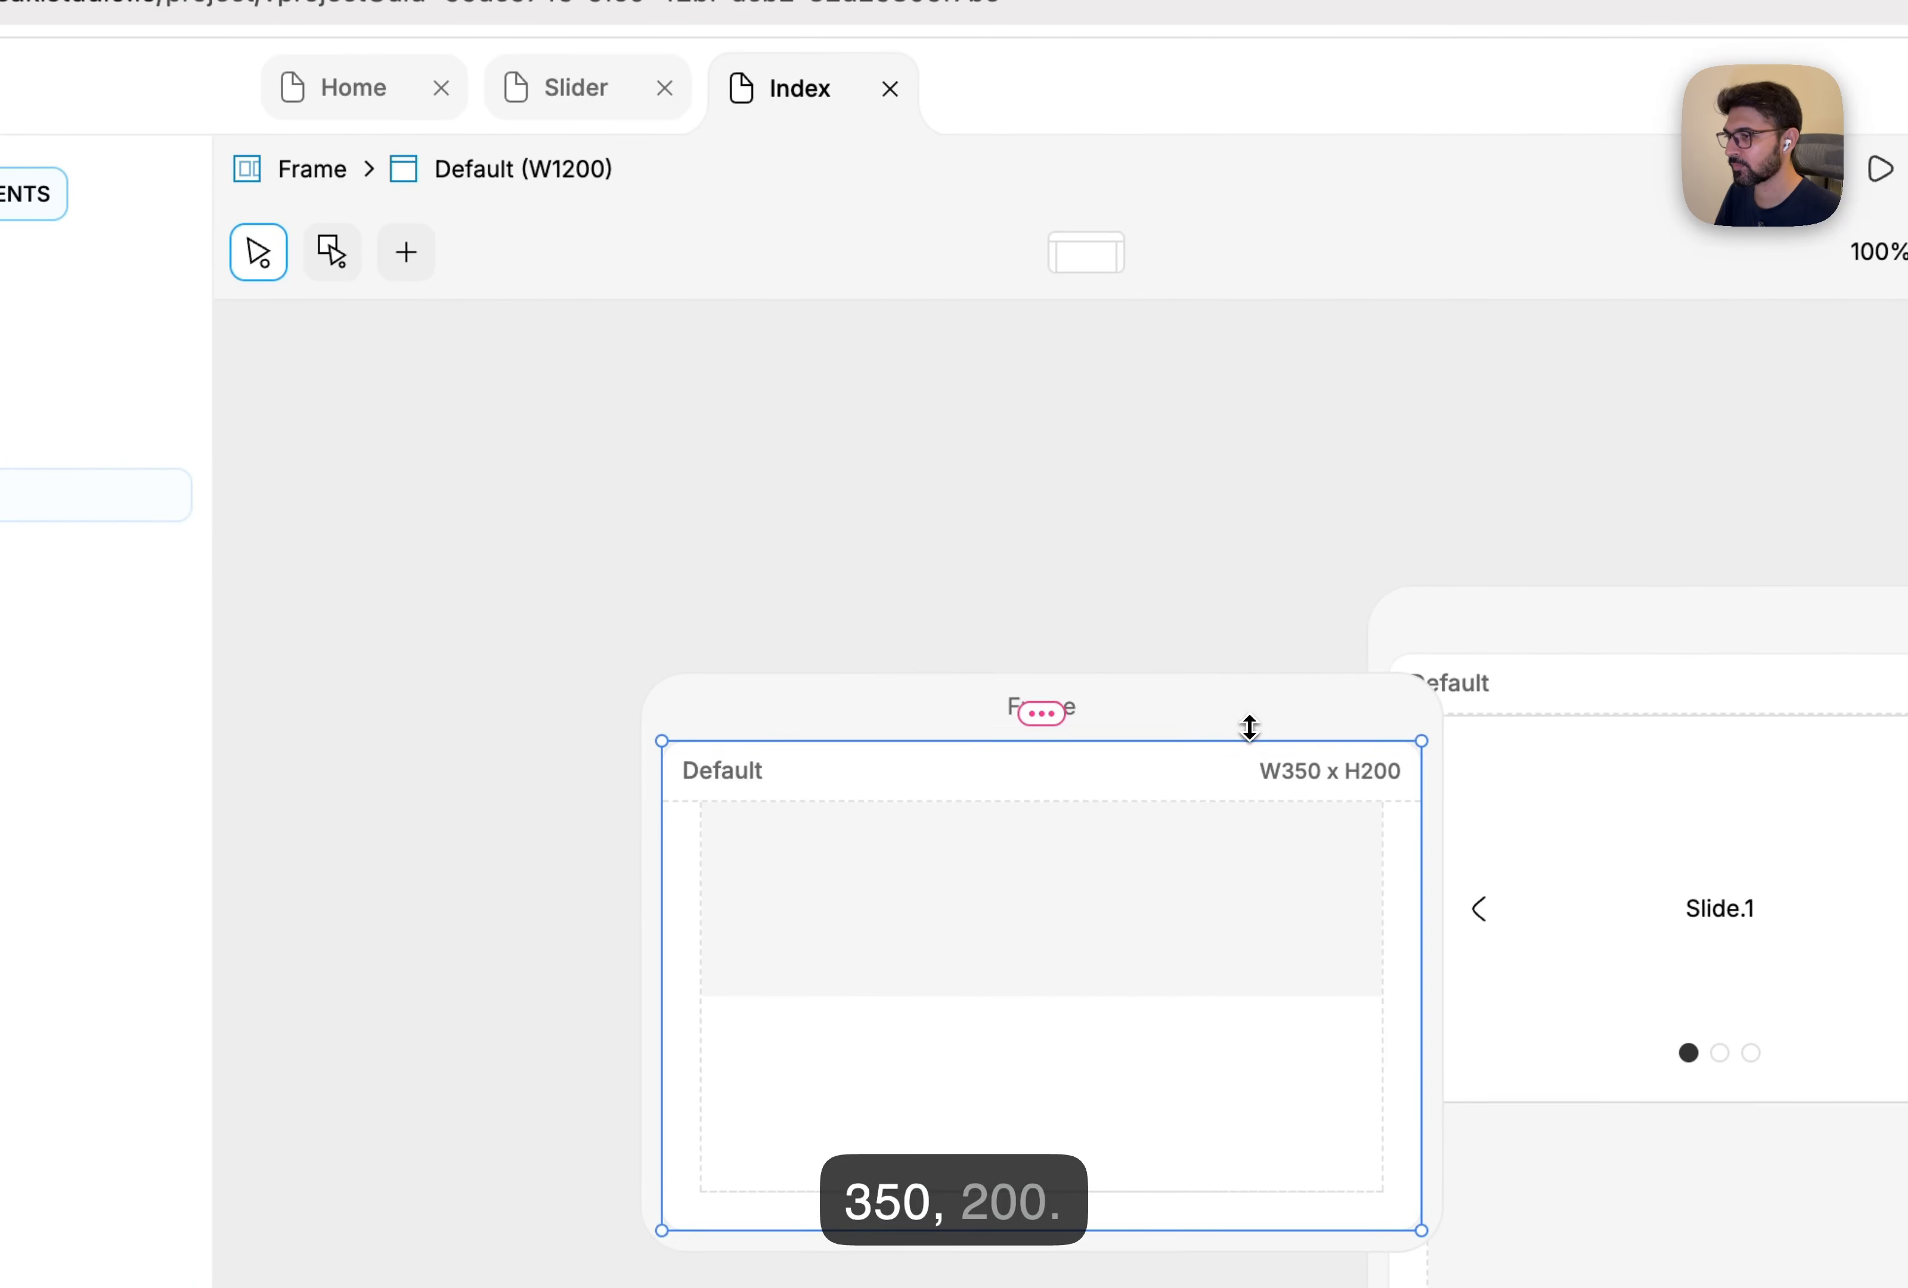
pyautogui.click(1265, 705)
pyautogui.moveTo(1338, 705); pyautogui.dragTo(1182, 637)
# Add a Connection under the slider component's item and link it to Frame.
pyautogui.click(235, 542)
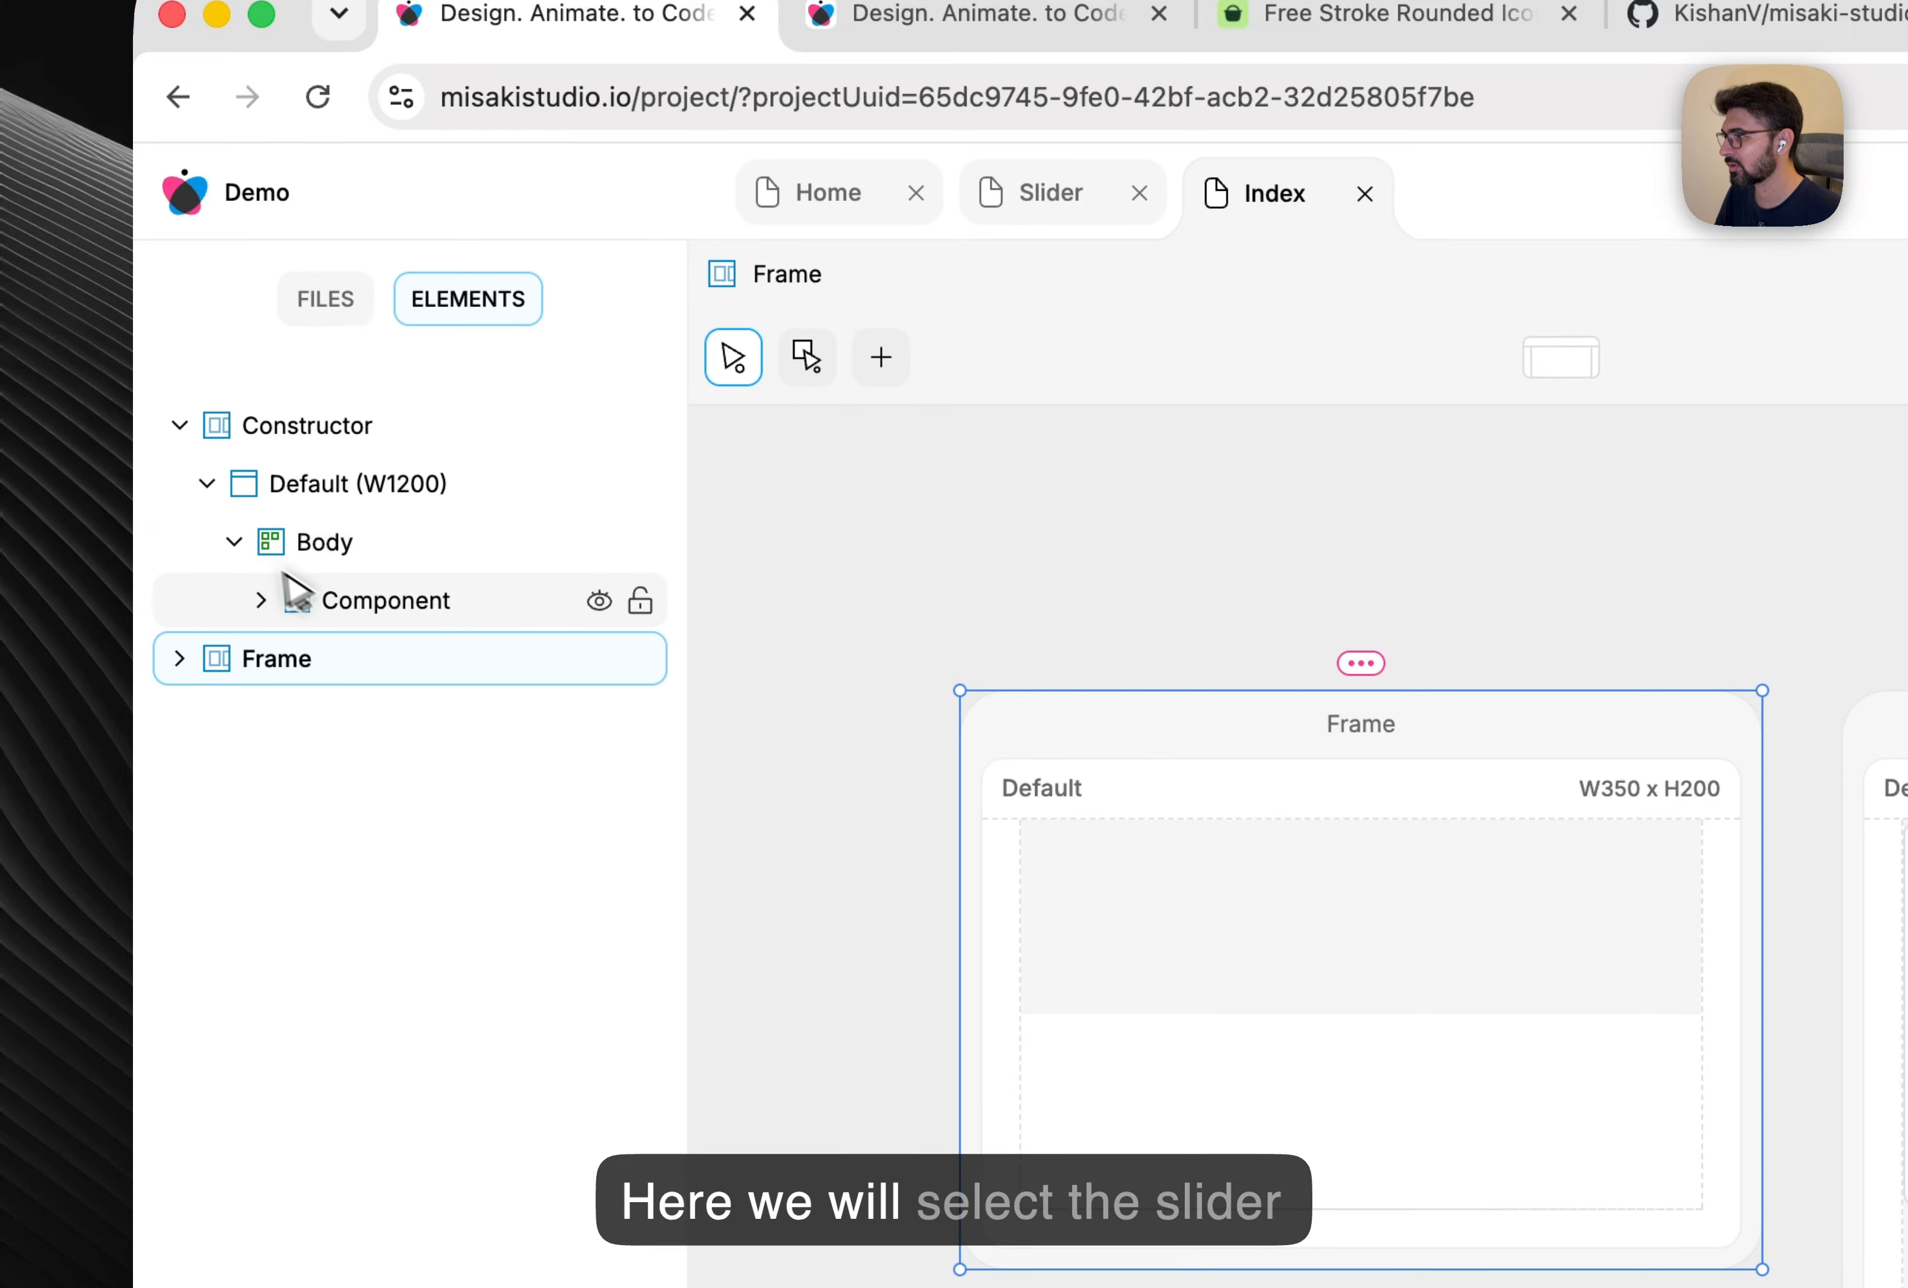
pyautogui.click(380, 601)
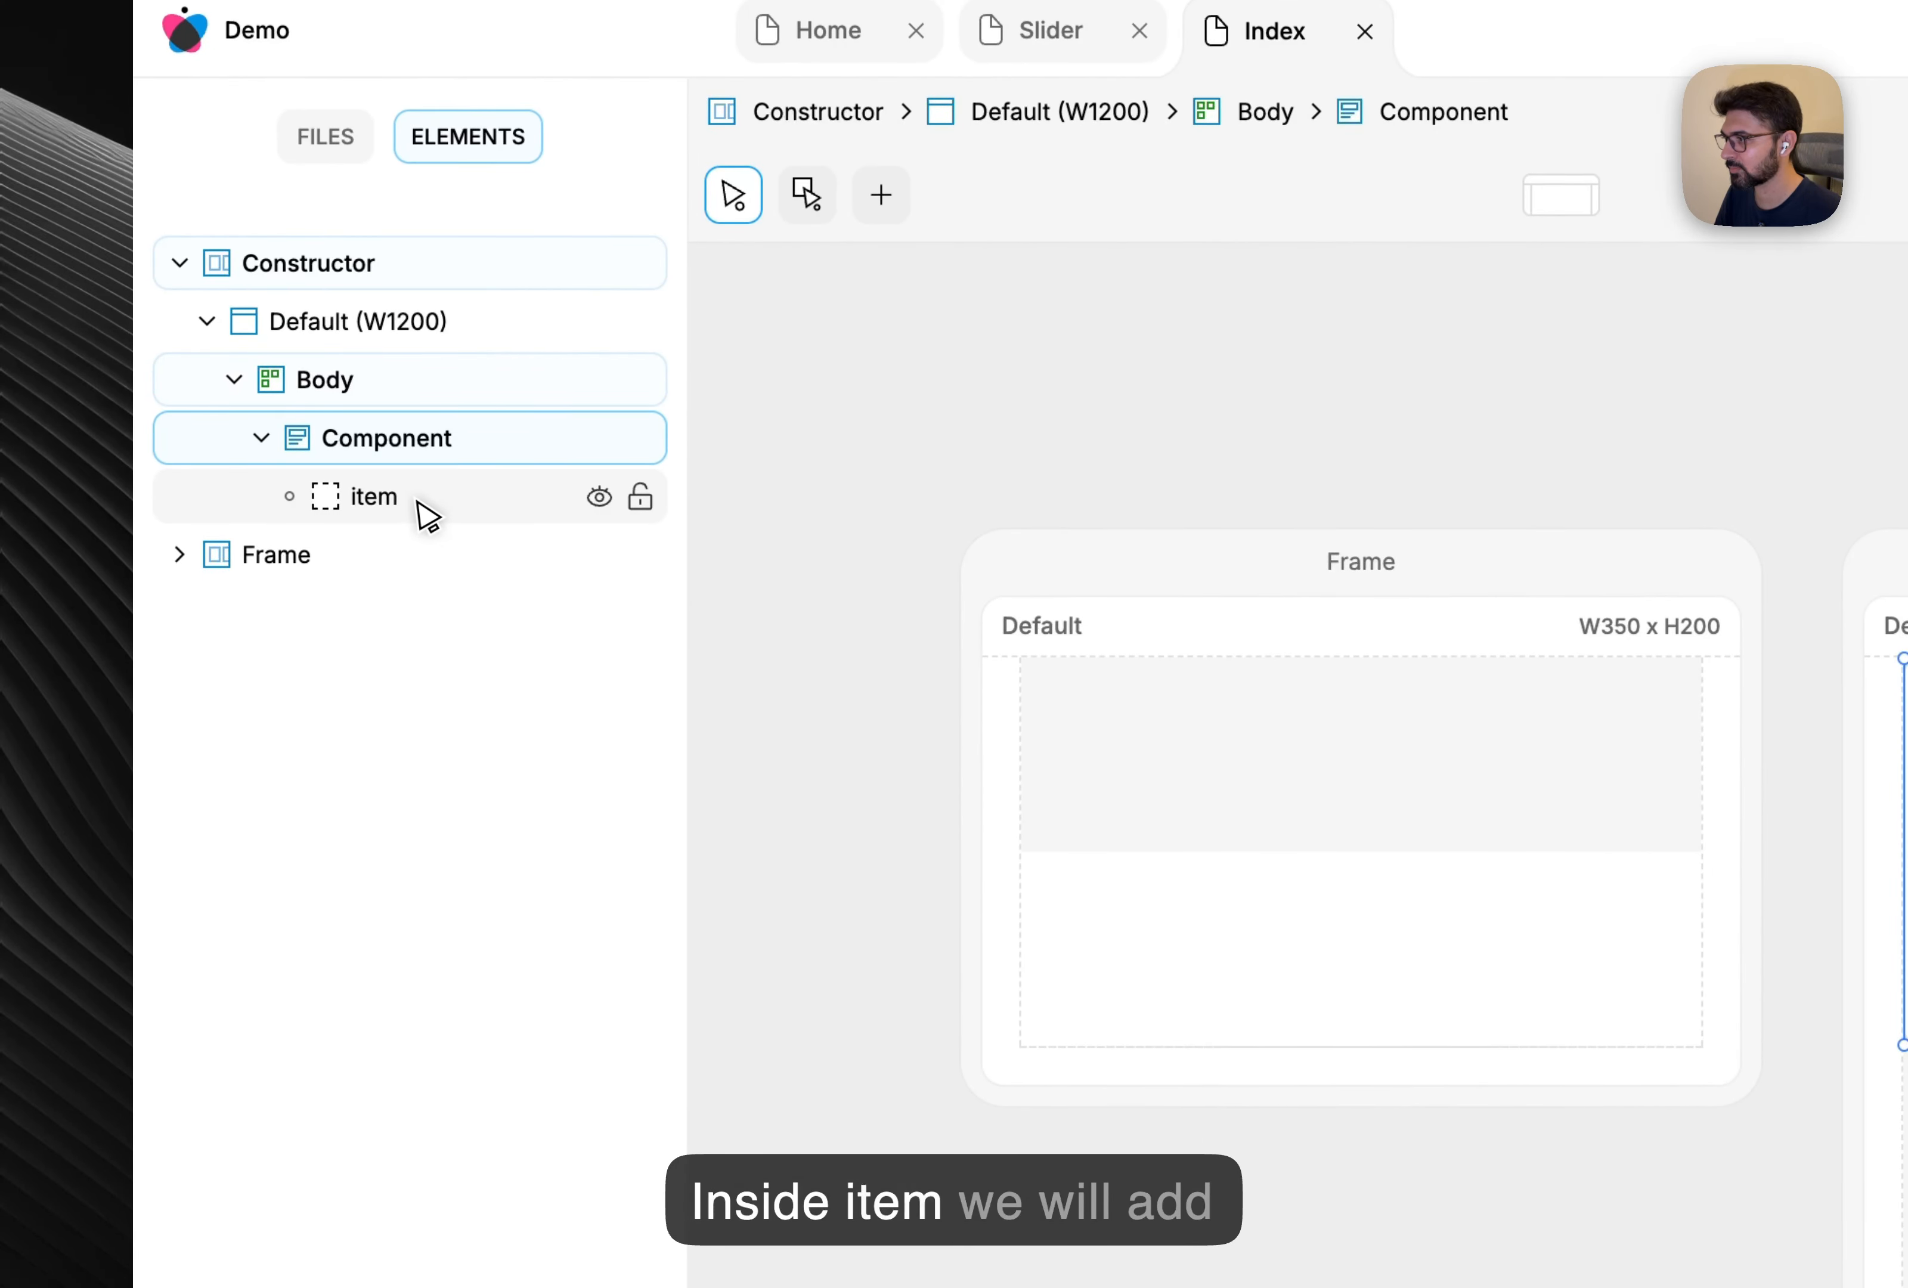
pyautogui.rightClick(427, 516)
pyautogui.click(604, 788)
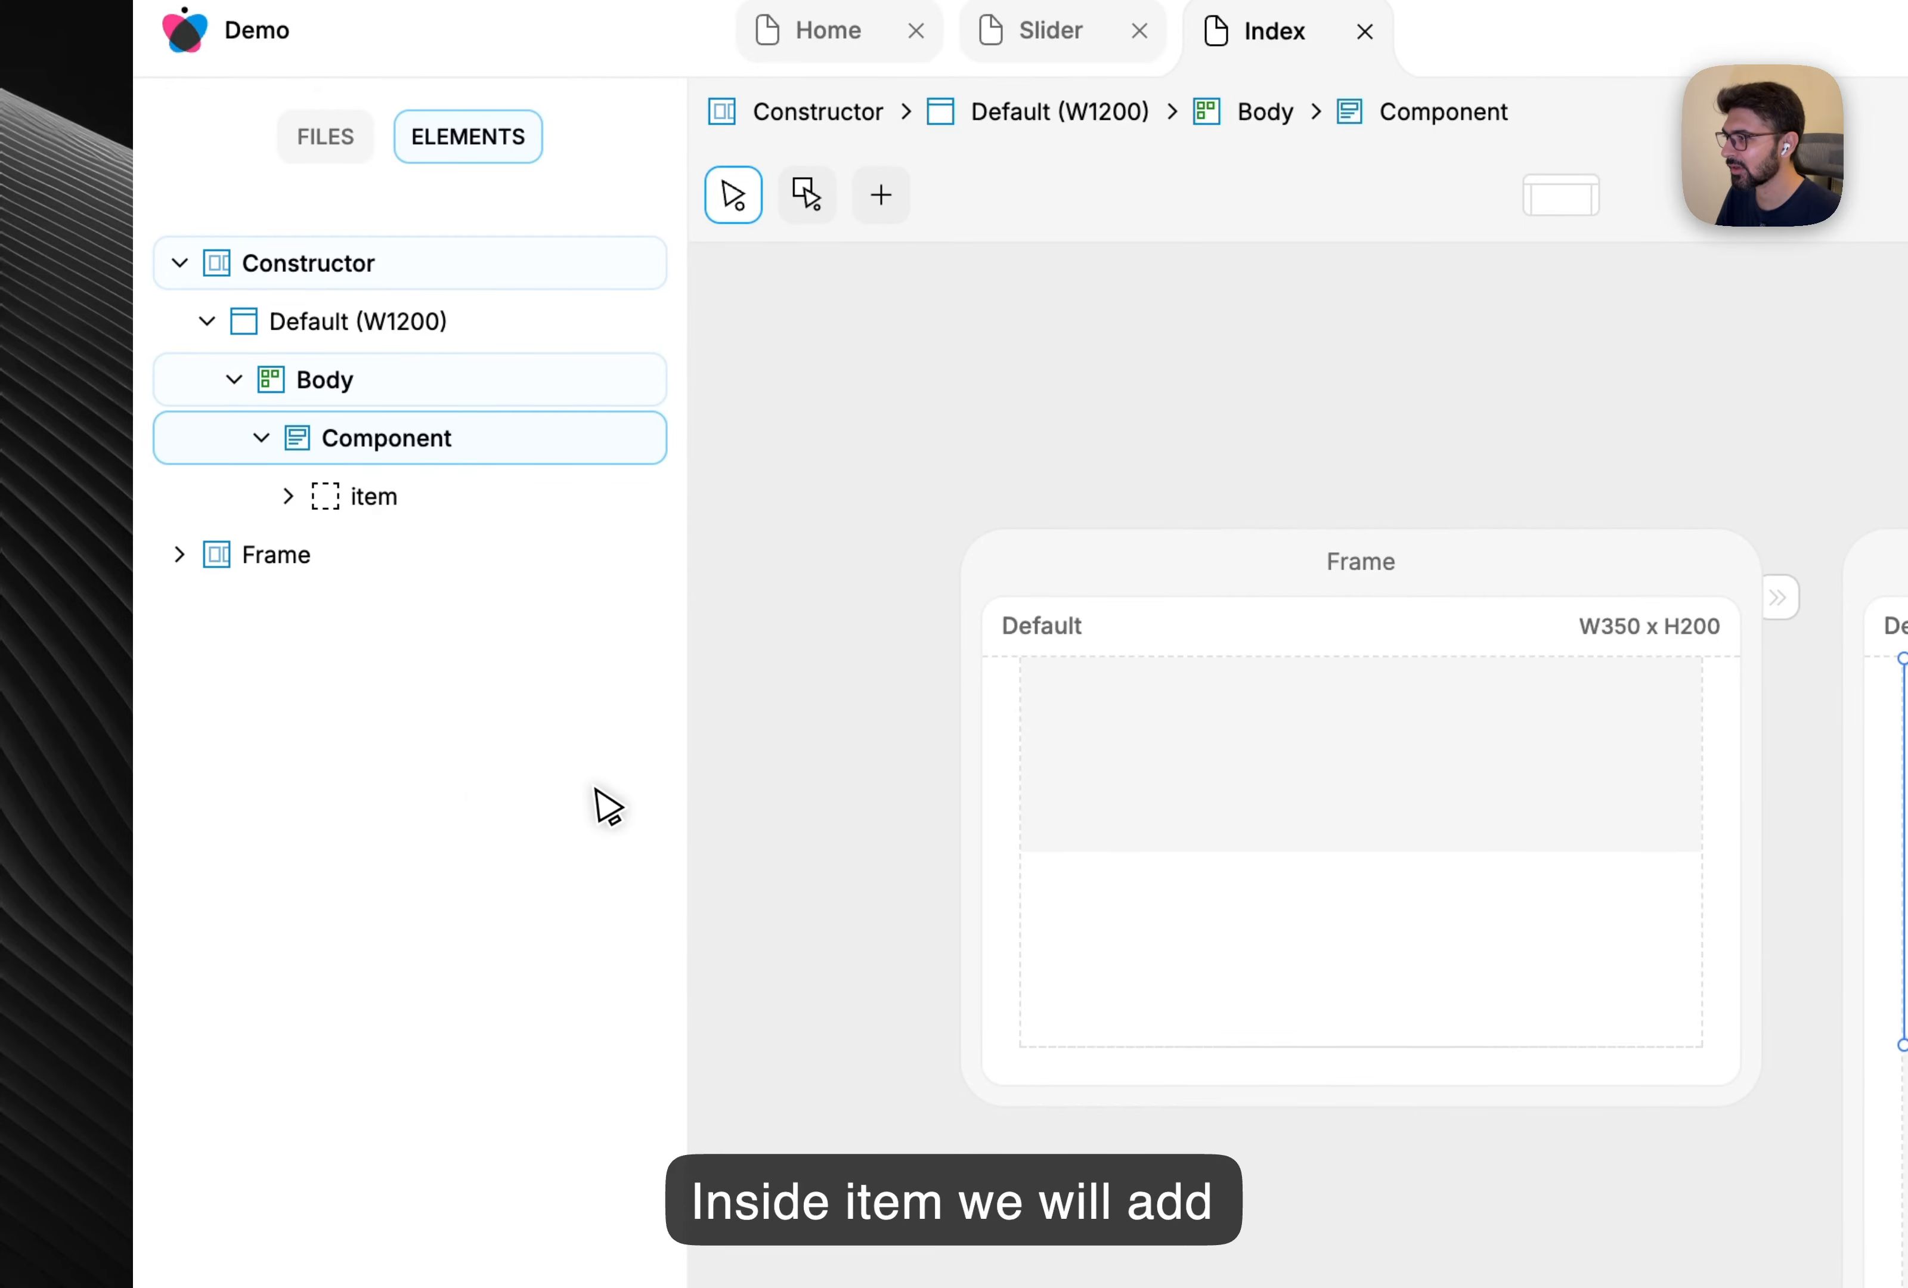
pyautogui.click(287, 496)
pyautogui.click(456, 555)
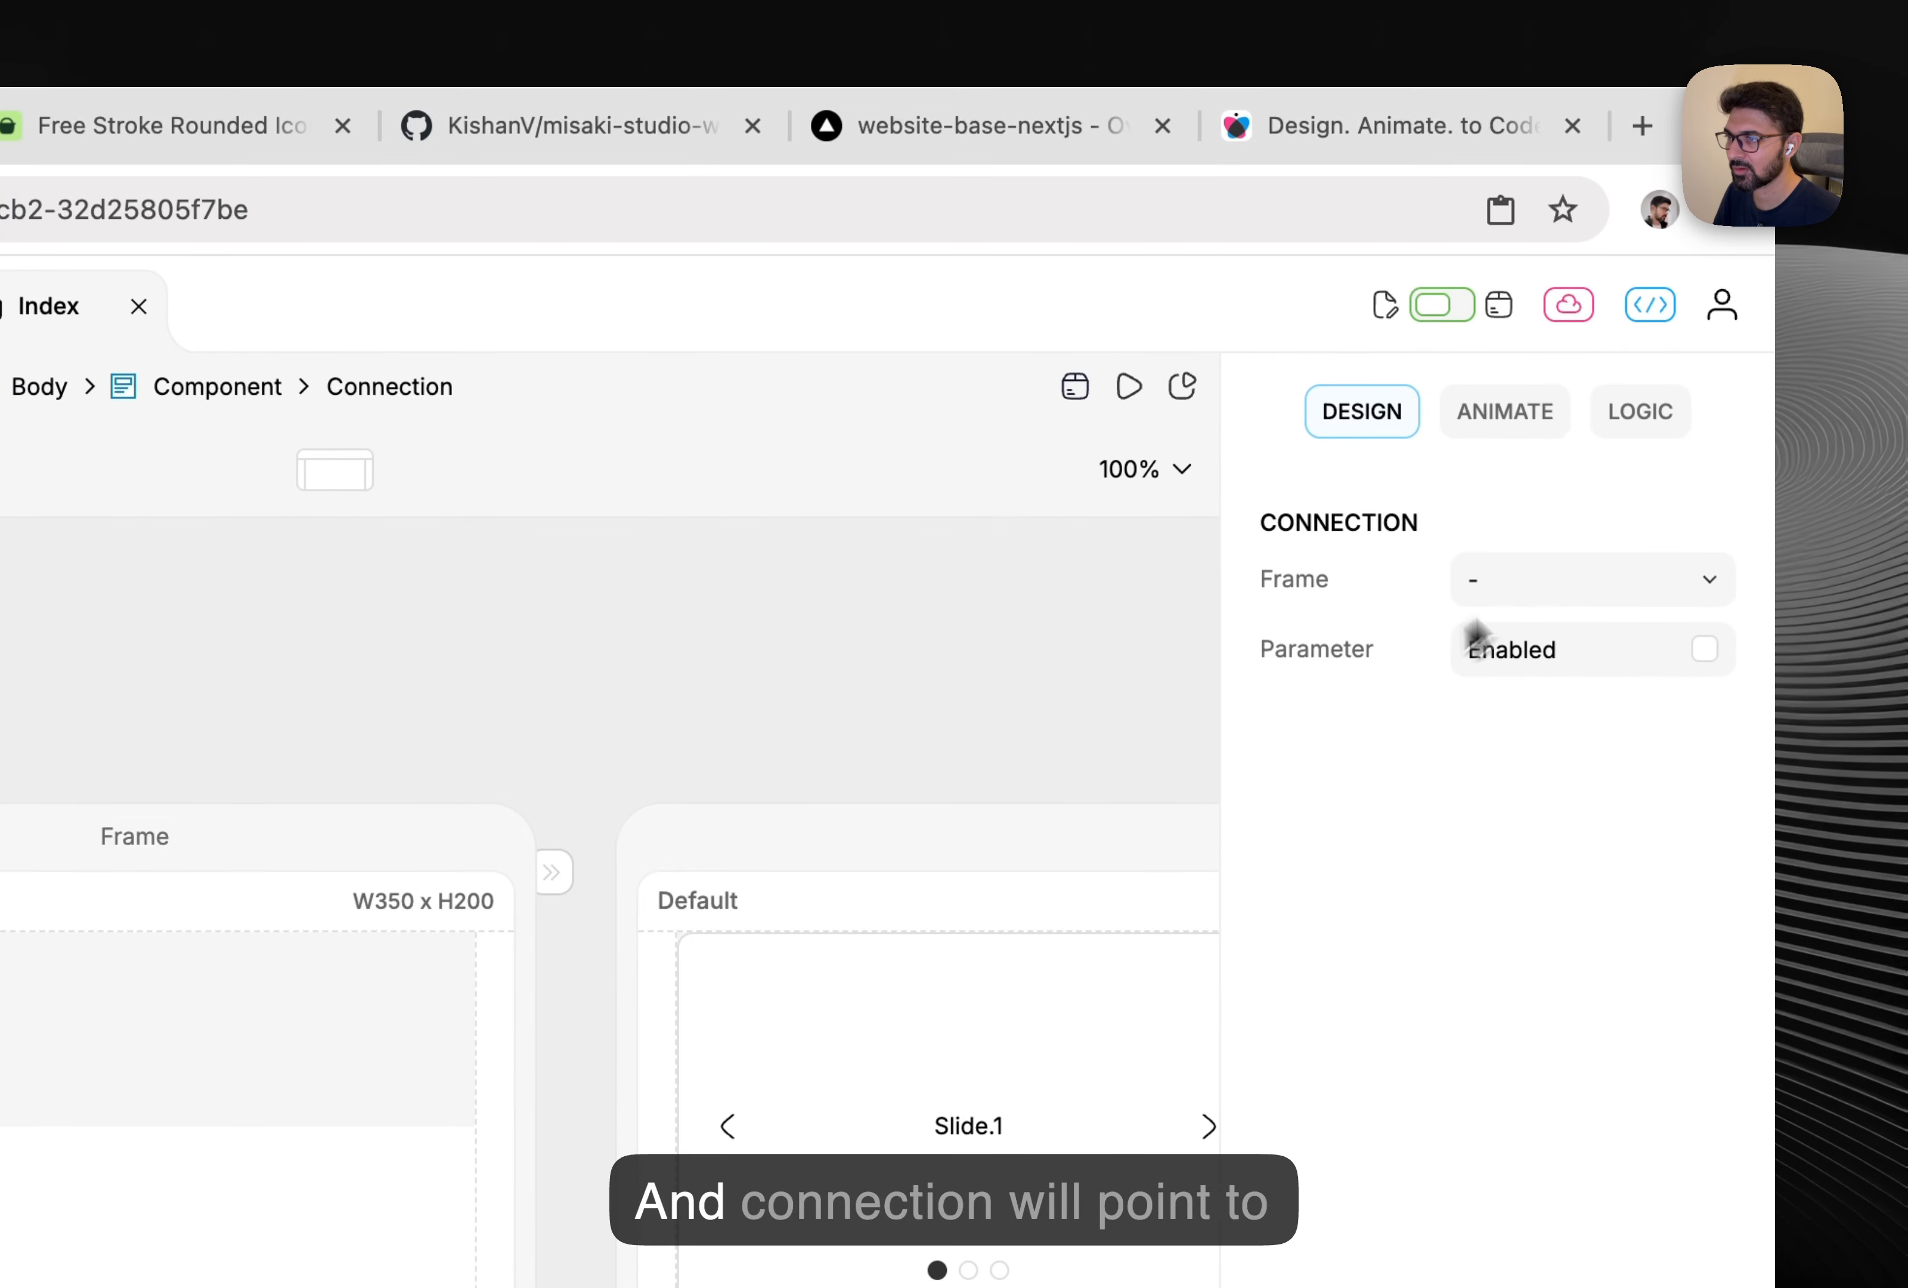
pyautogui.click(1569, 572)
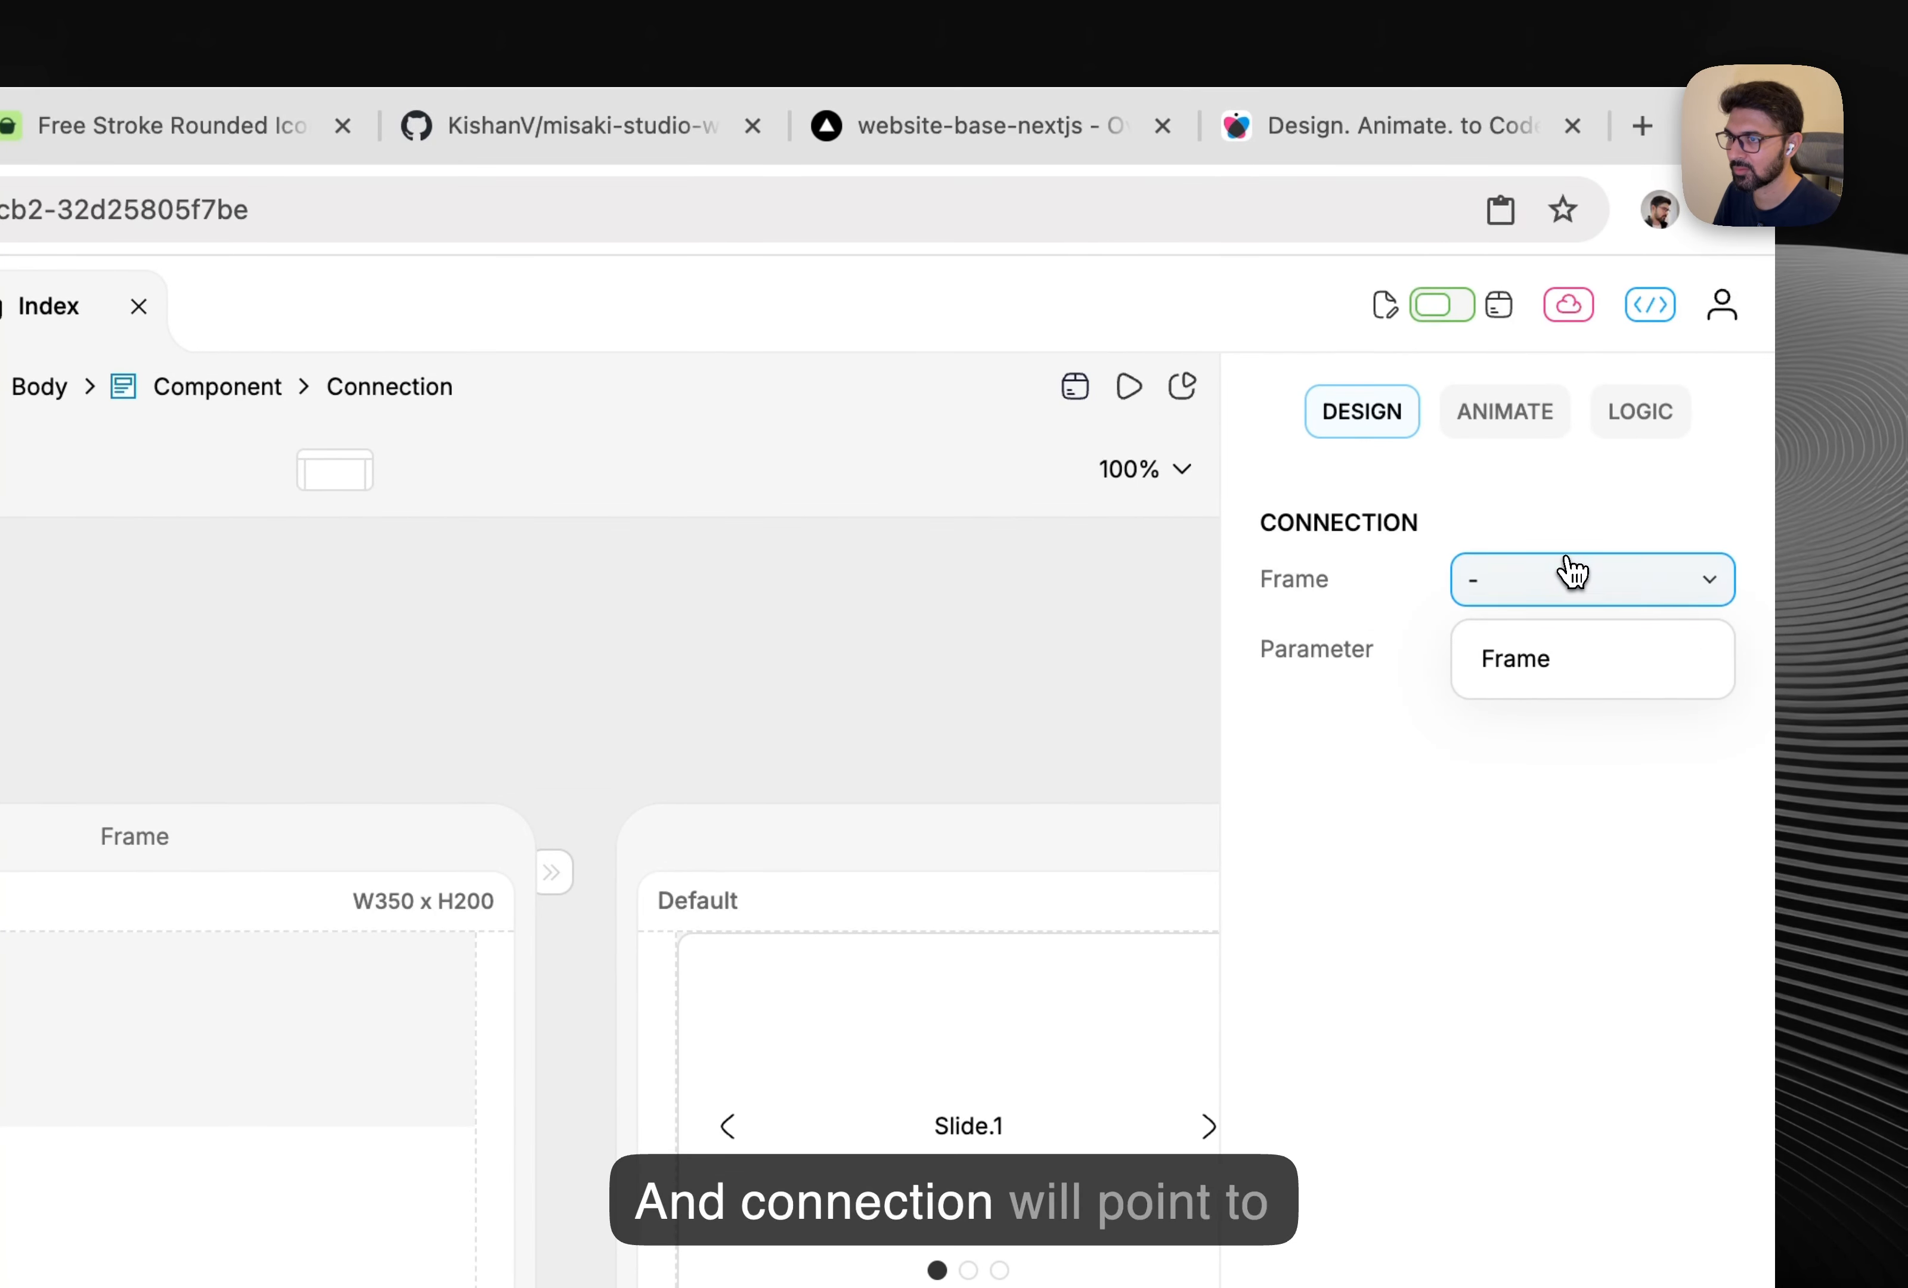
pyautogui.click(1562, 651)
# Position the Frame left of the slider and rename it Slide1.
pyautogui.click(648, 657)
pyautogui.click(368, 844)
pyautogui.moveTo(410, 841); pyautogui.dragTo(126, 1049)
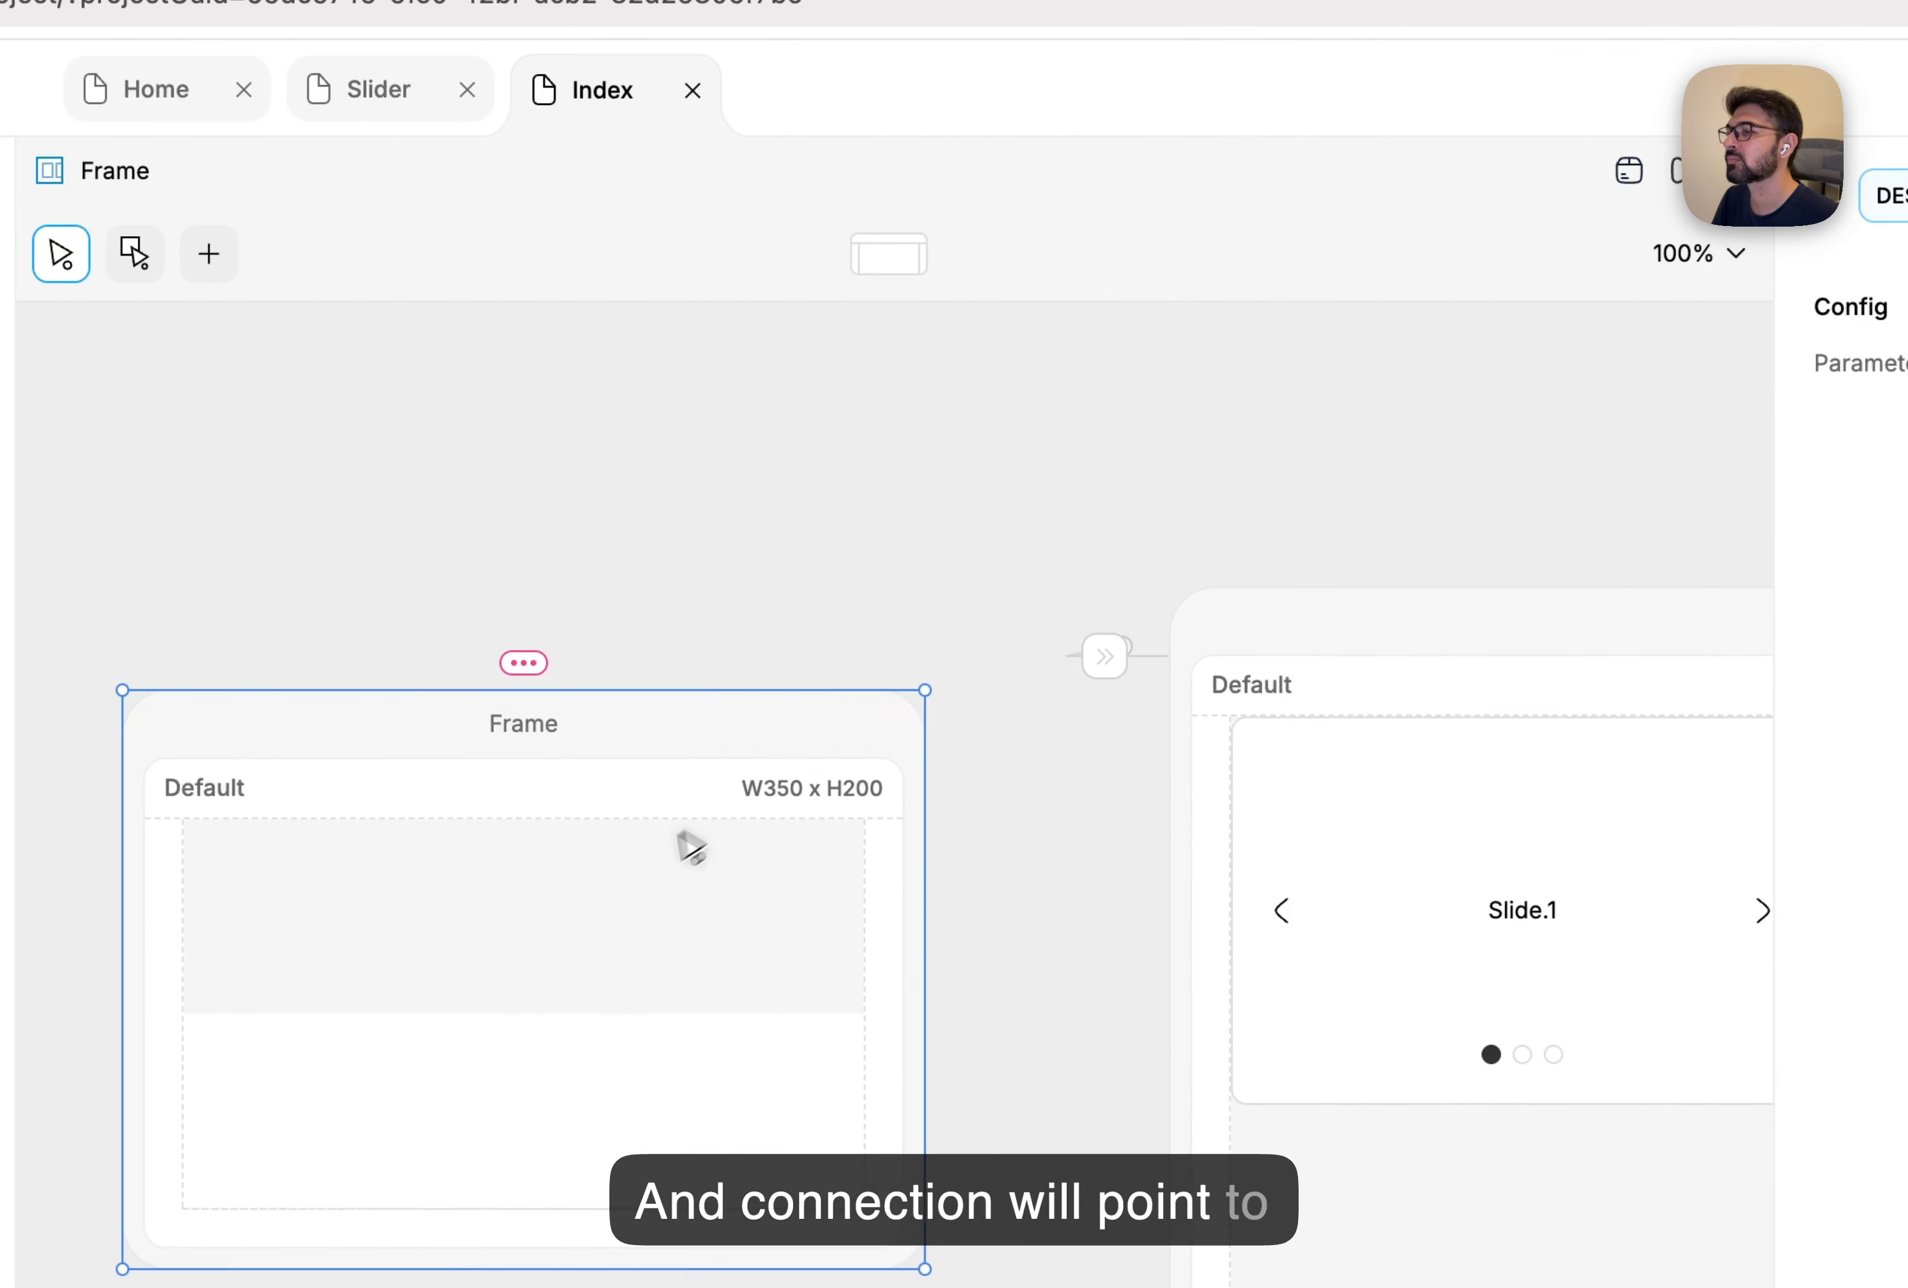
pyautogui.moveTo(678, 832); pyautogui.dragTo(842, 790)
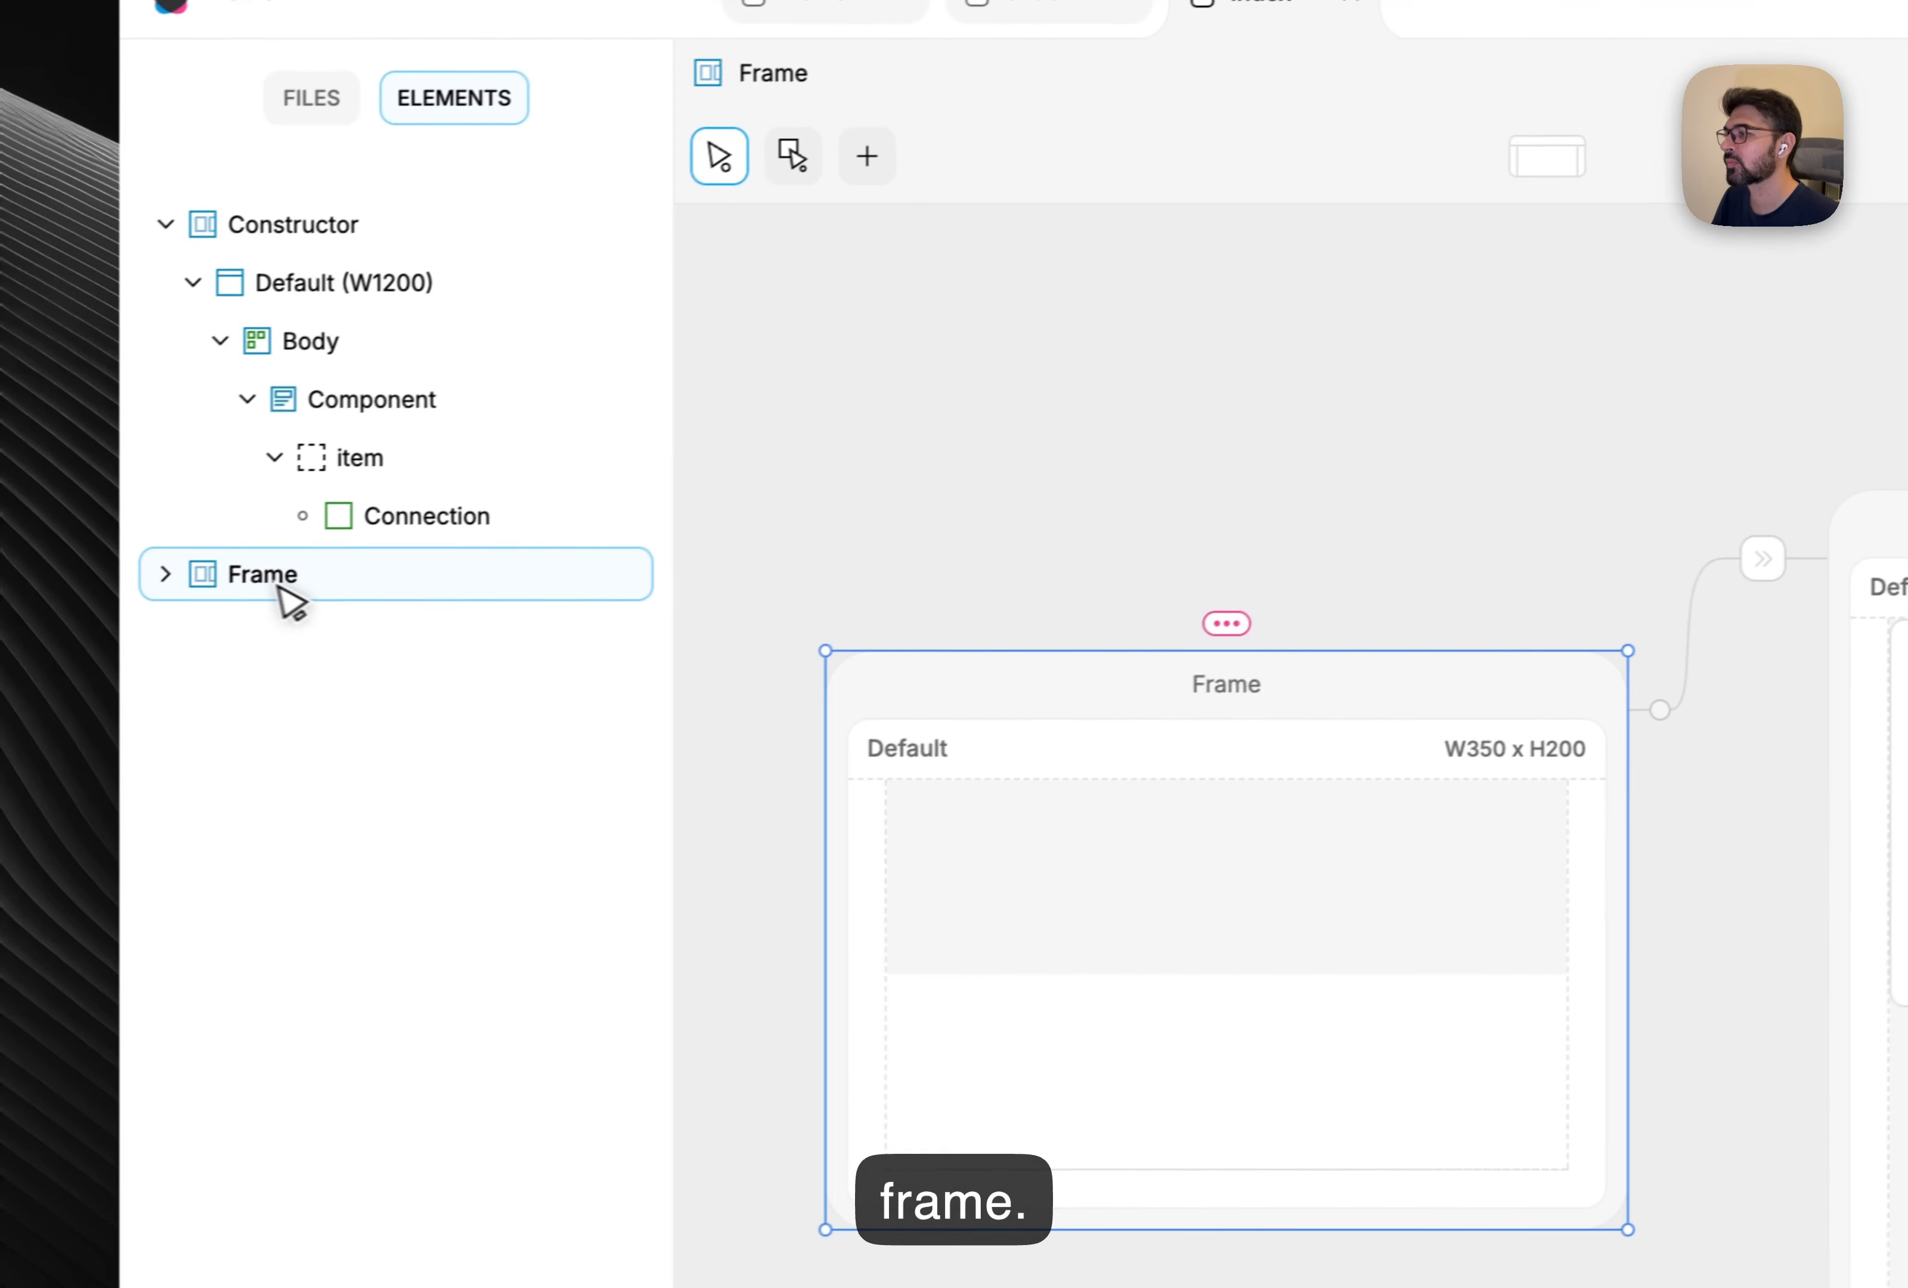
pyautogui.doubleClick(251, 585)
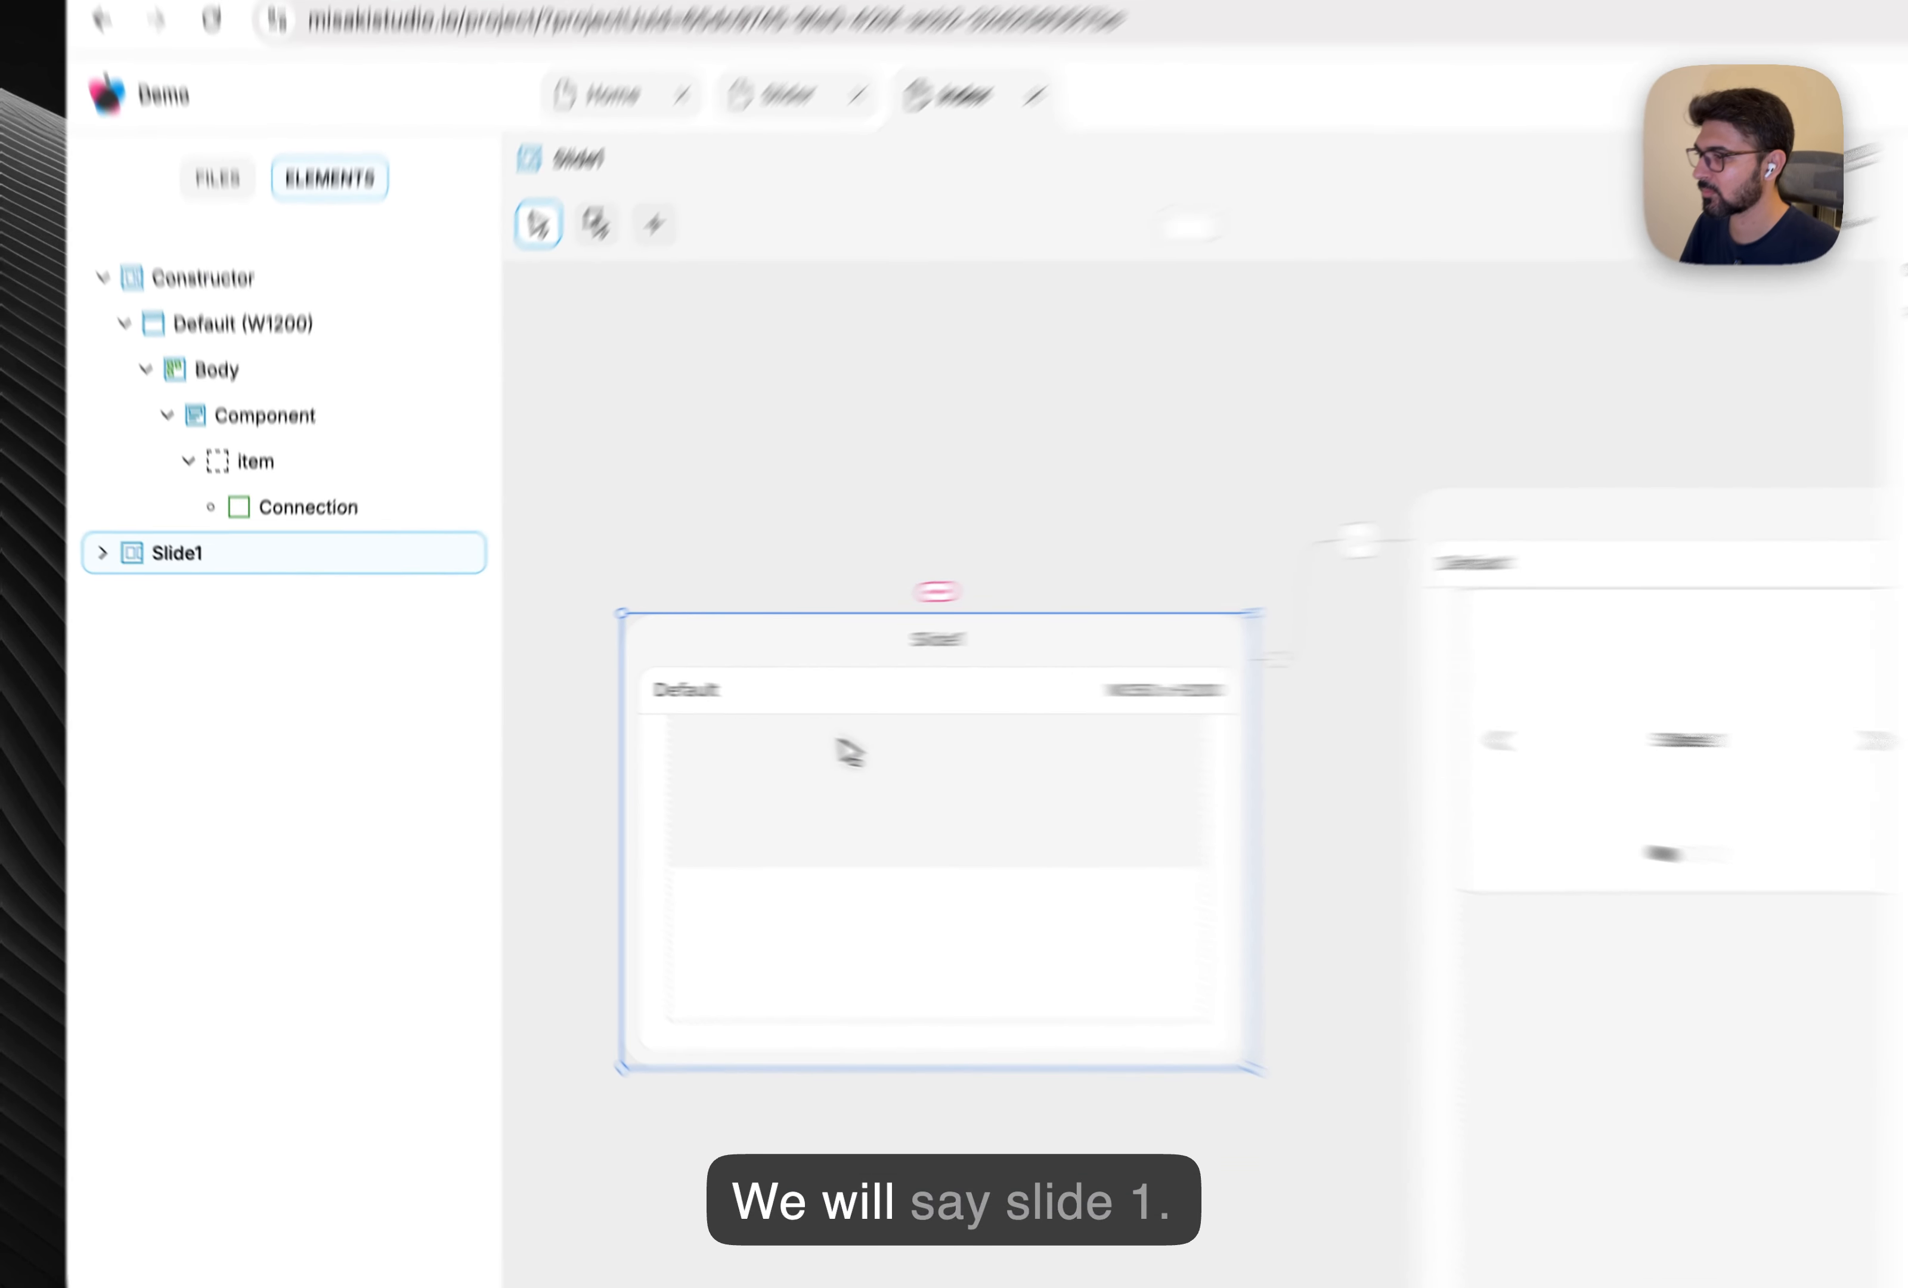
pyautogui.click(1131, 824)
# Make Slide1's body Absolute positioned with 100% height.
pyautogui.scroll(-5, 1659, 838)
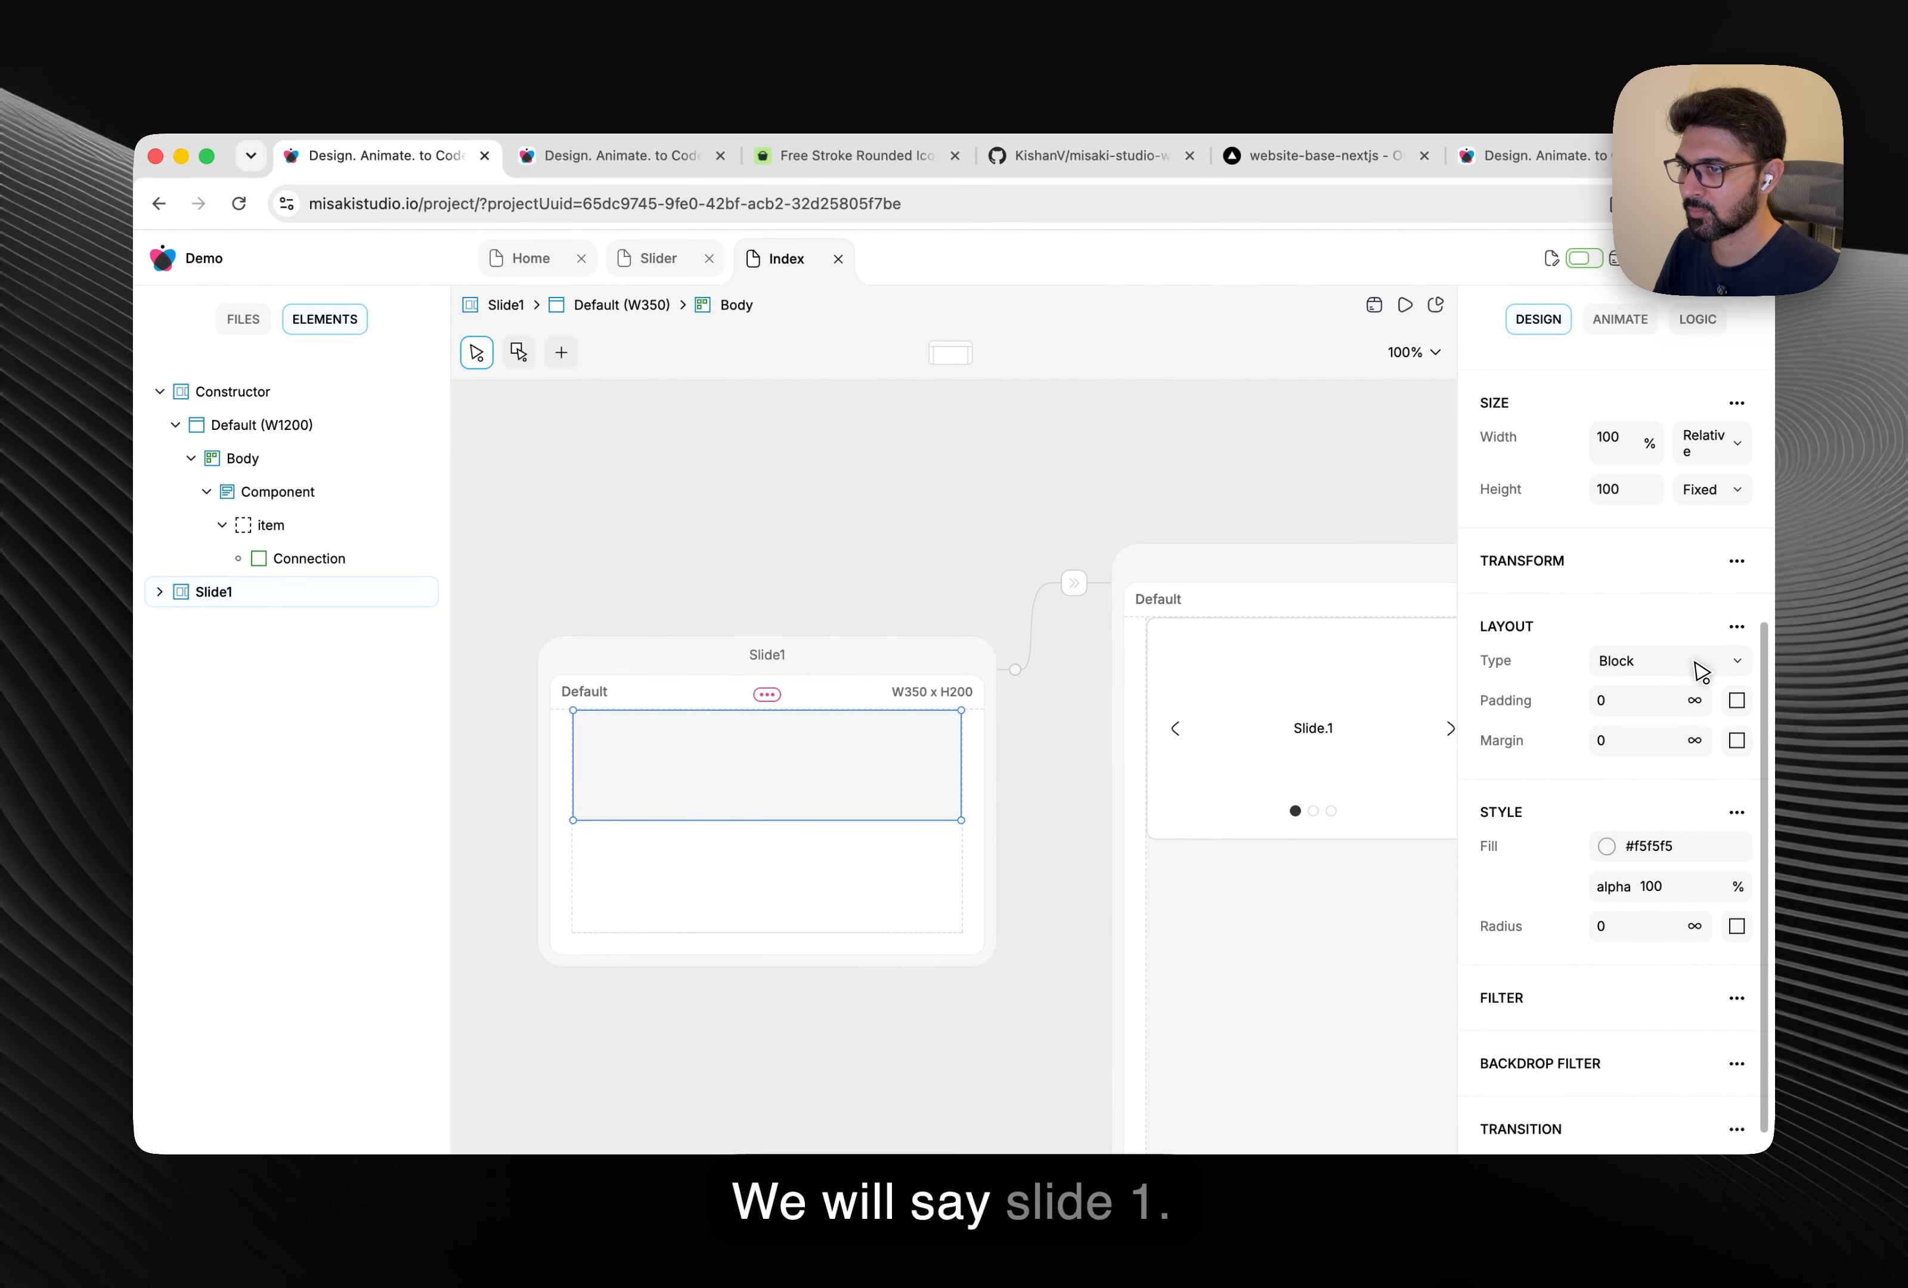
pyautogui.click(1701, 672)
pyautogui.click(1662, 611)
pyautogui.scroll(2, 1663, 611)
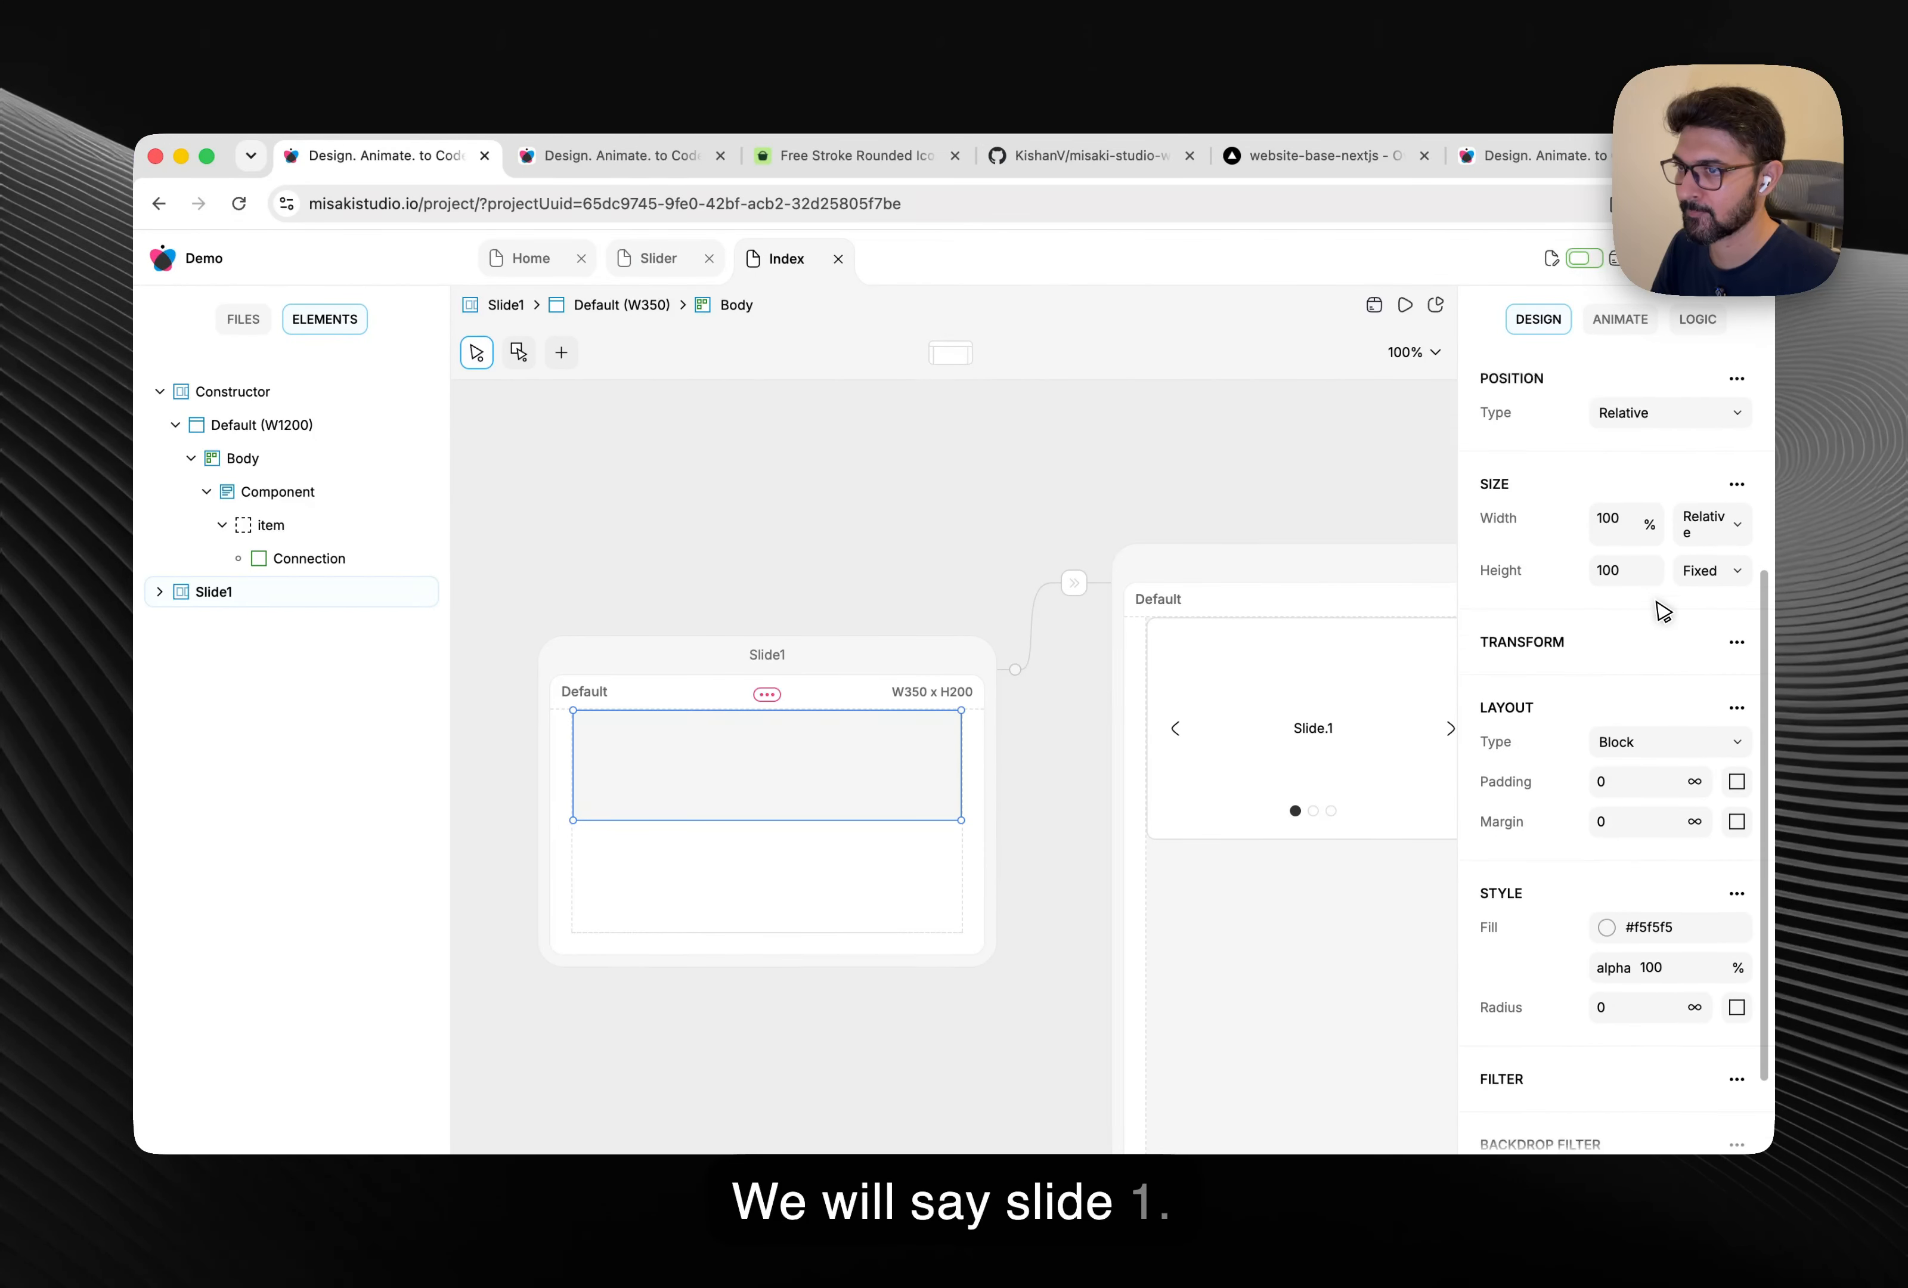
pyautogui.click(1667, 546)
pyautogui.scroll(-3, 1669, 558)
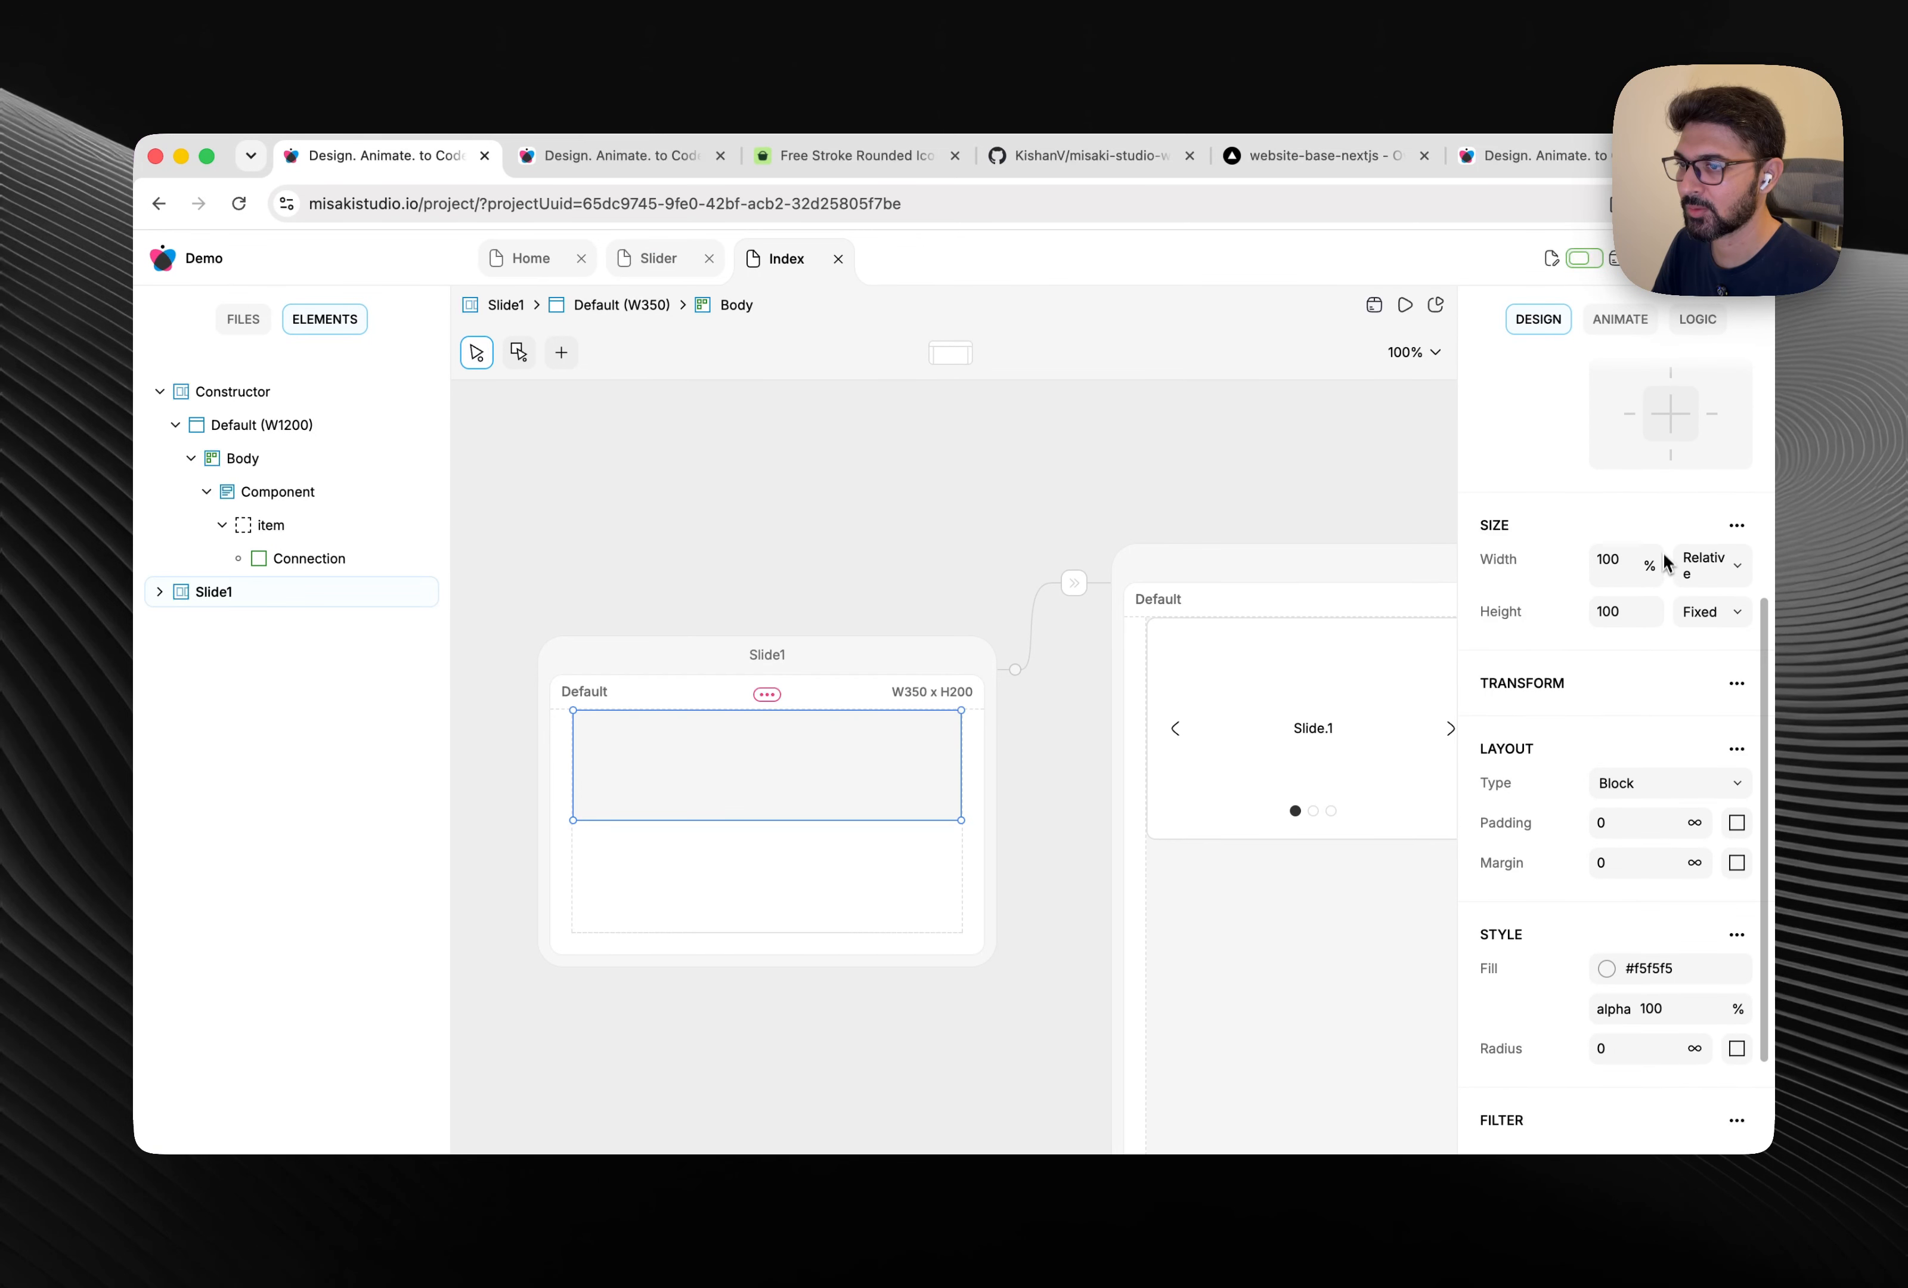
pyautogui.click(1682, 609)
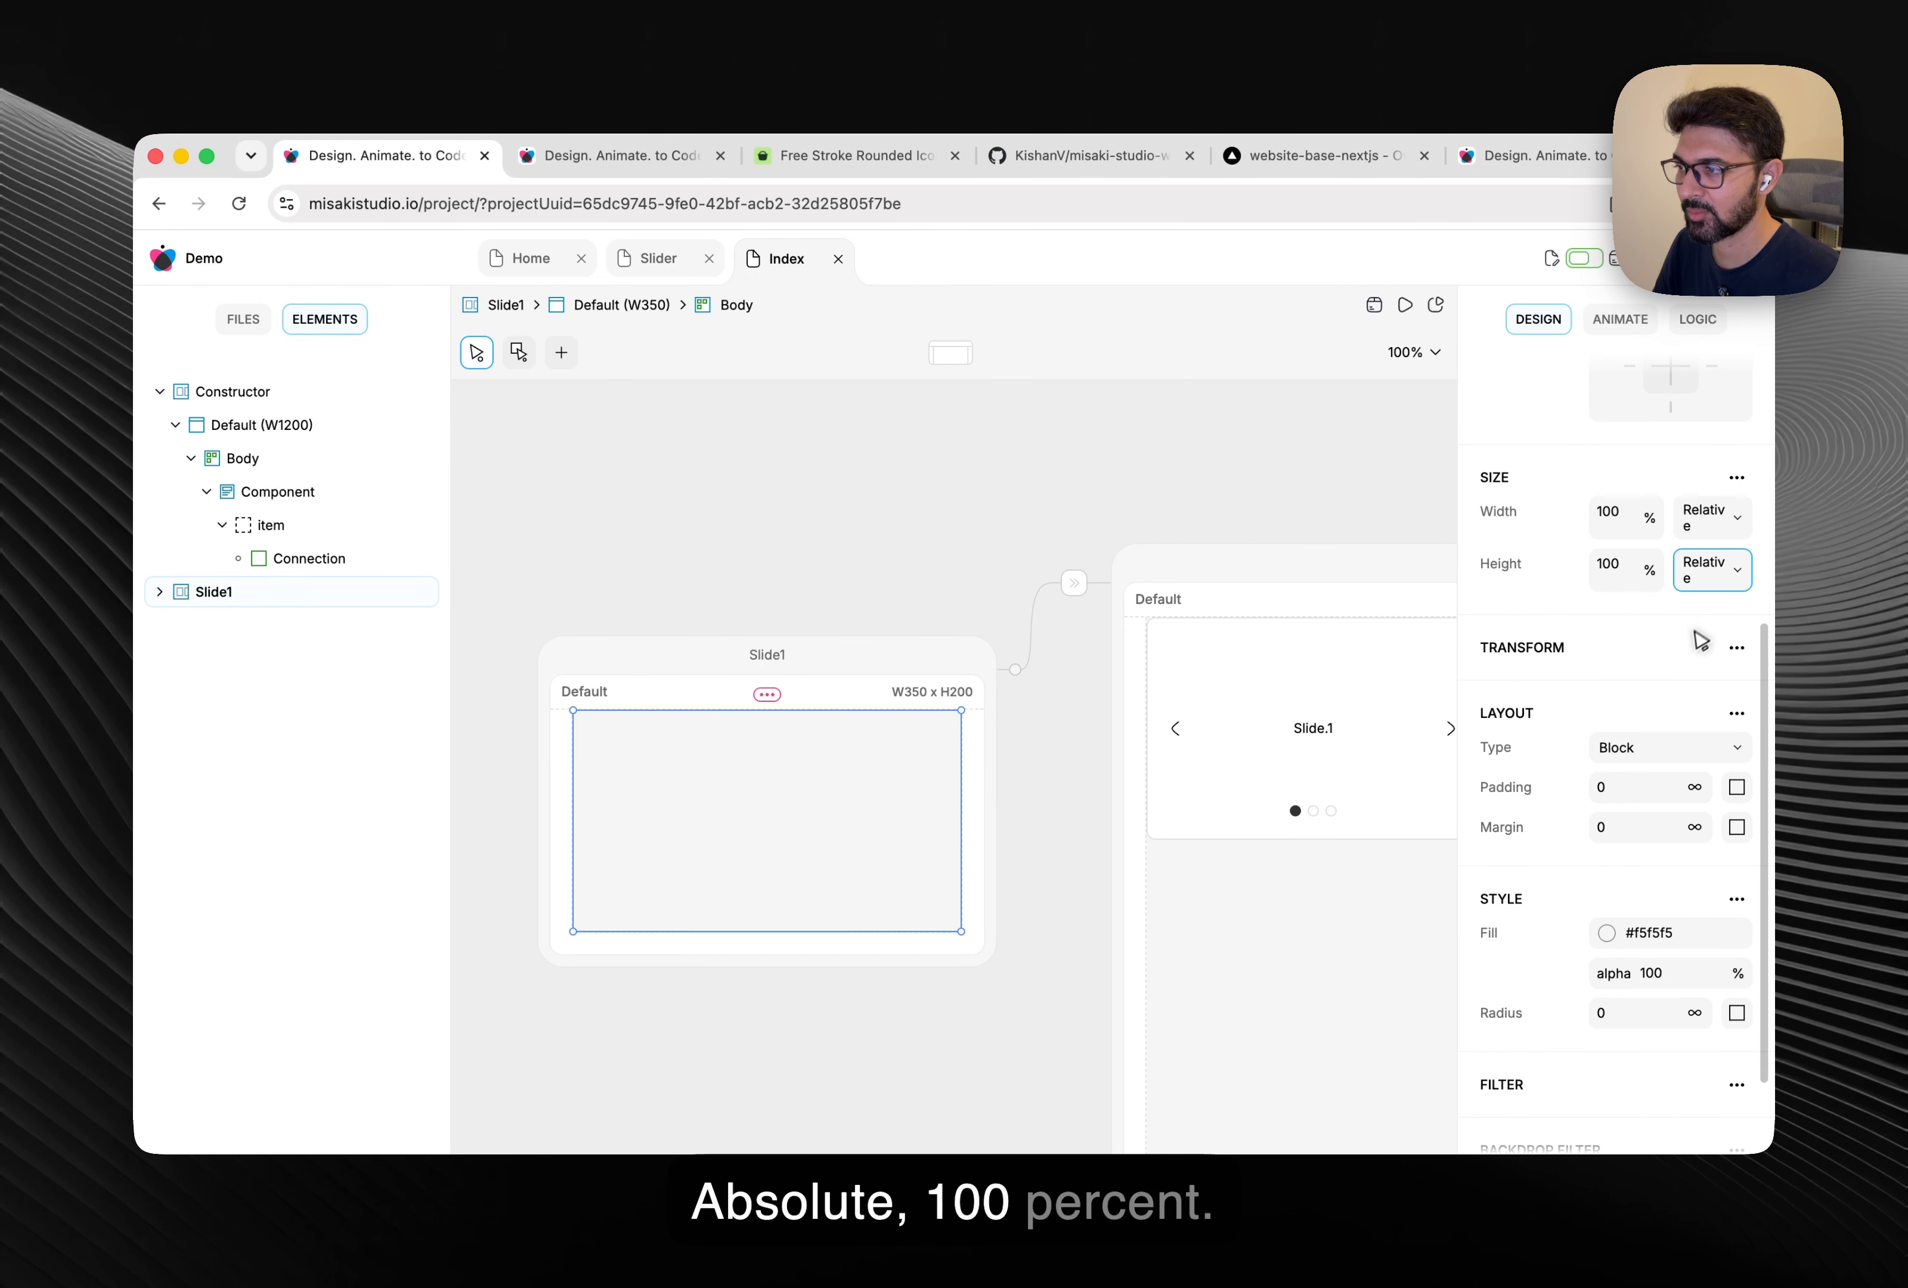
pyautogui.click(810, 529)
pyautogui.click(780, 768)
# Add an element containing a text label inside Slide1's body.
pyautogui.rightClick(778, 764)
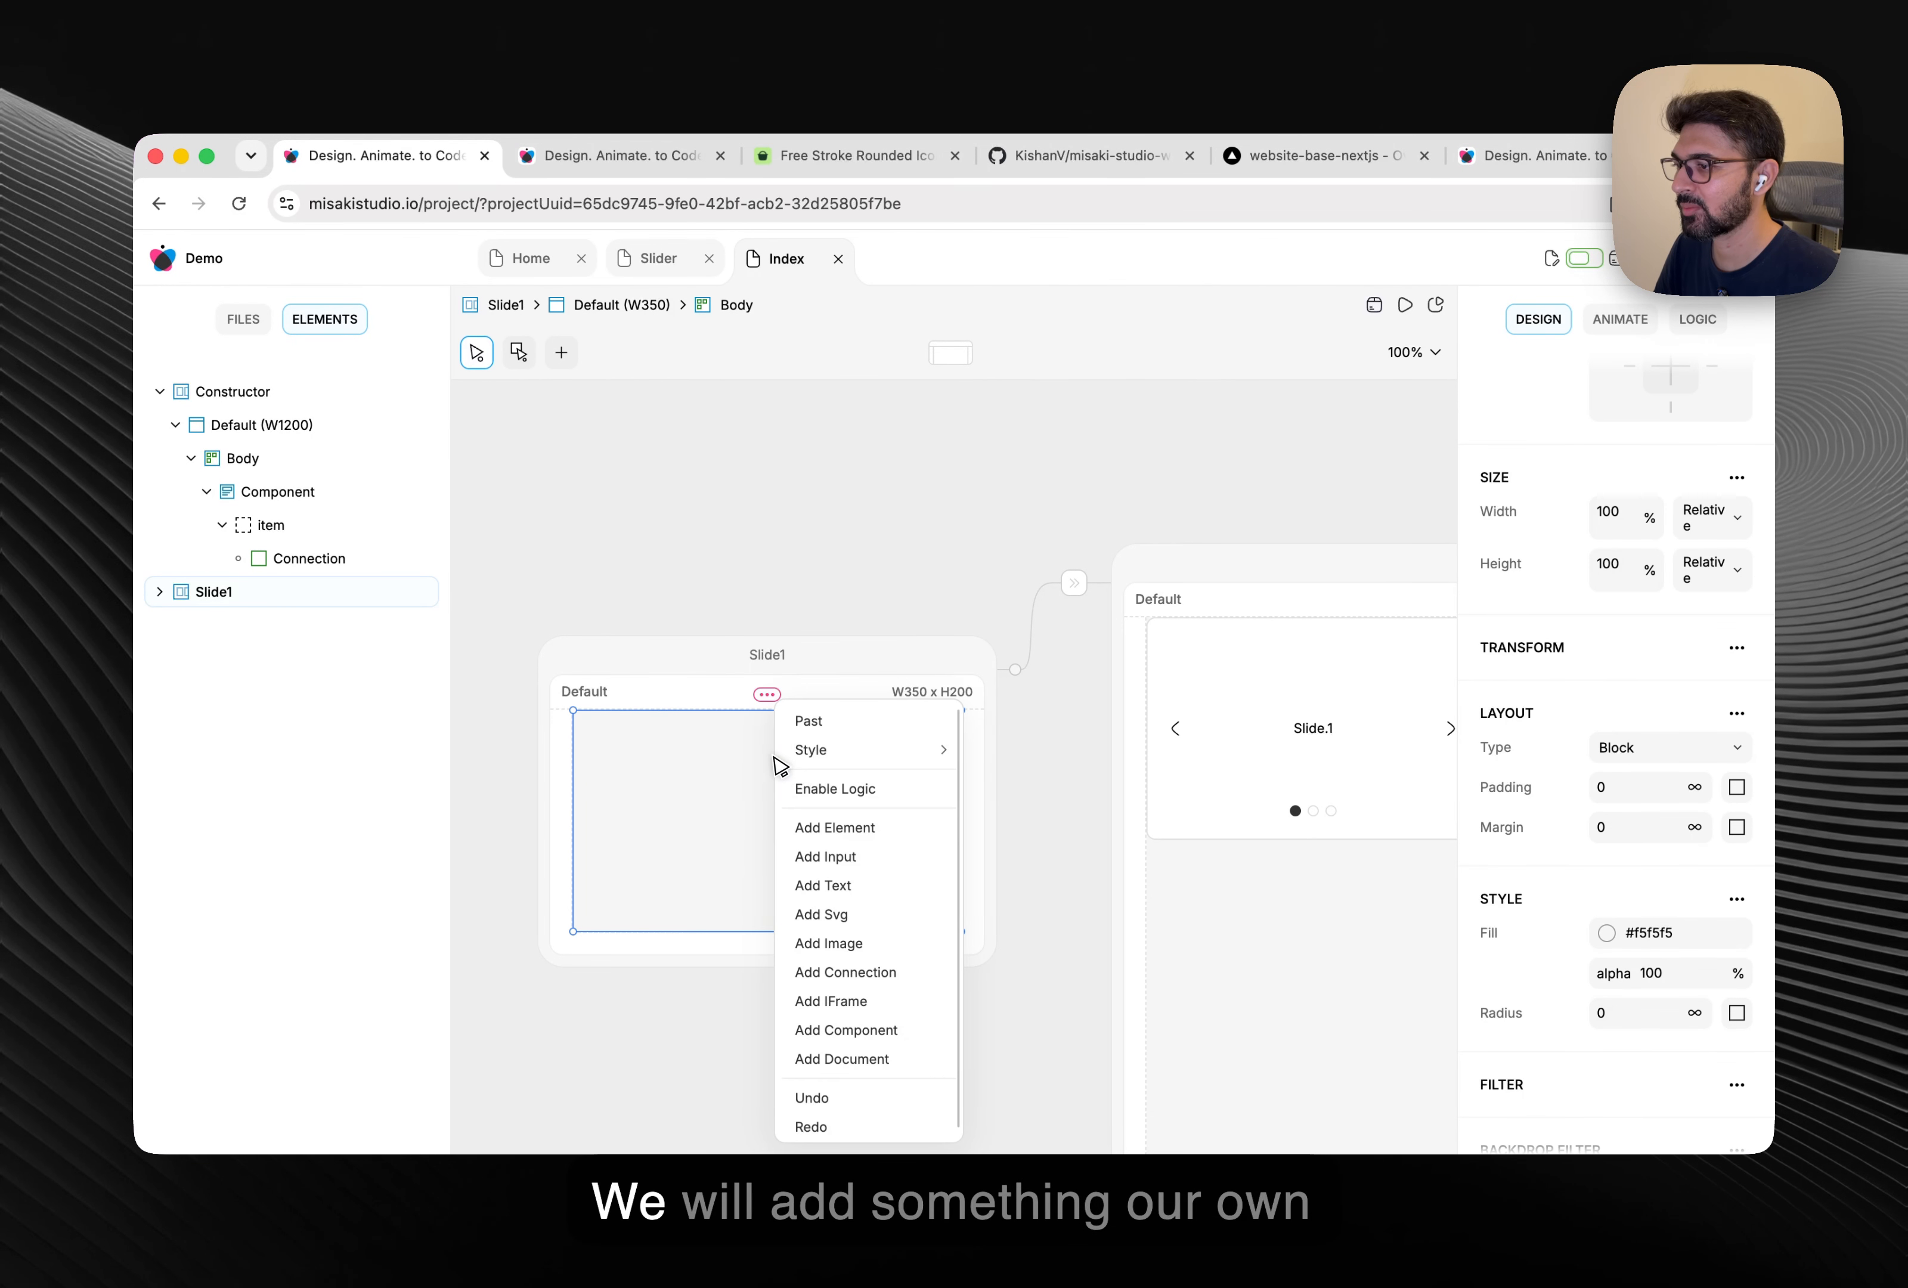
pyautogui.click(830, 829)
pyautogui.rightClick(615, 739)
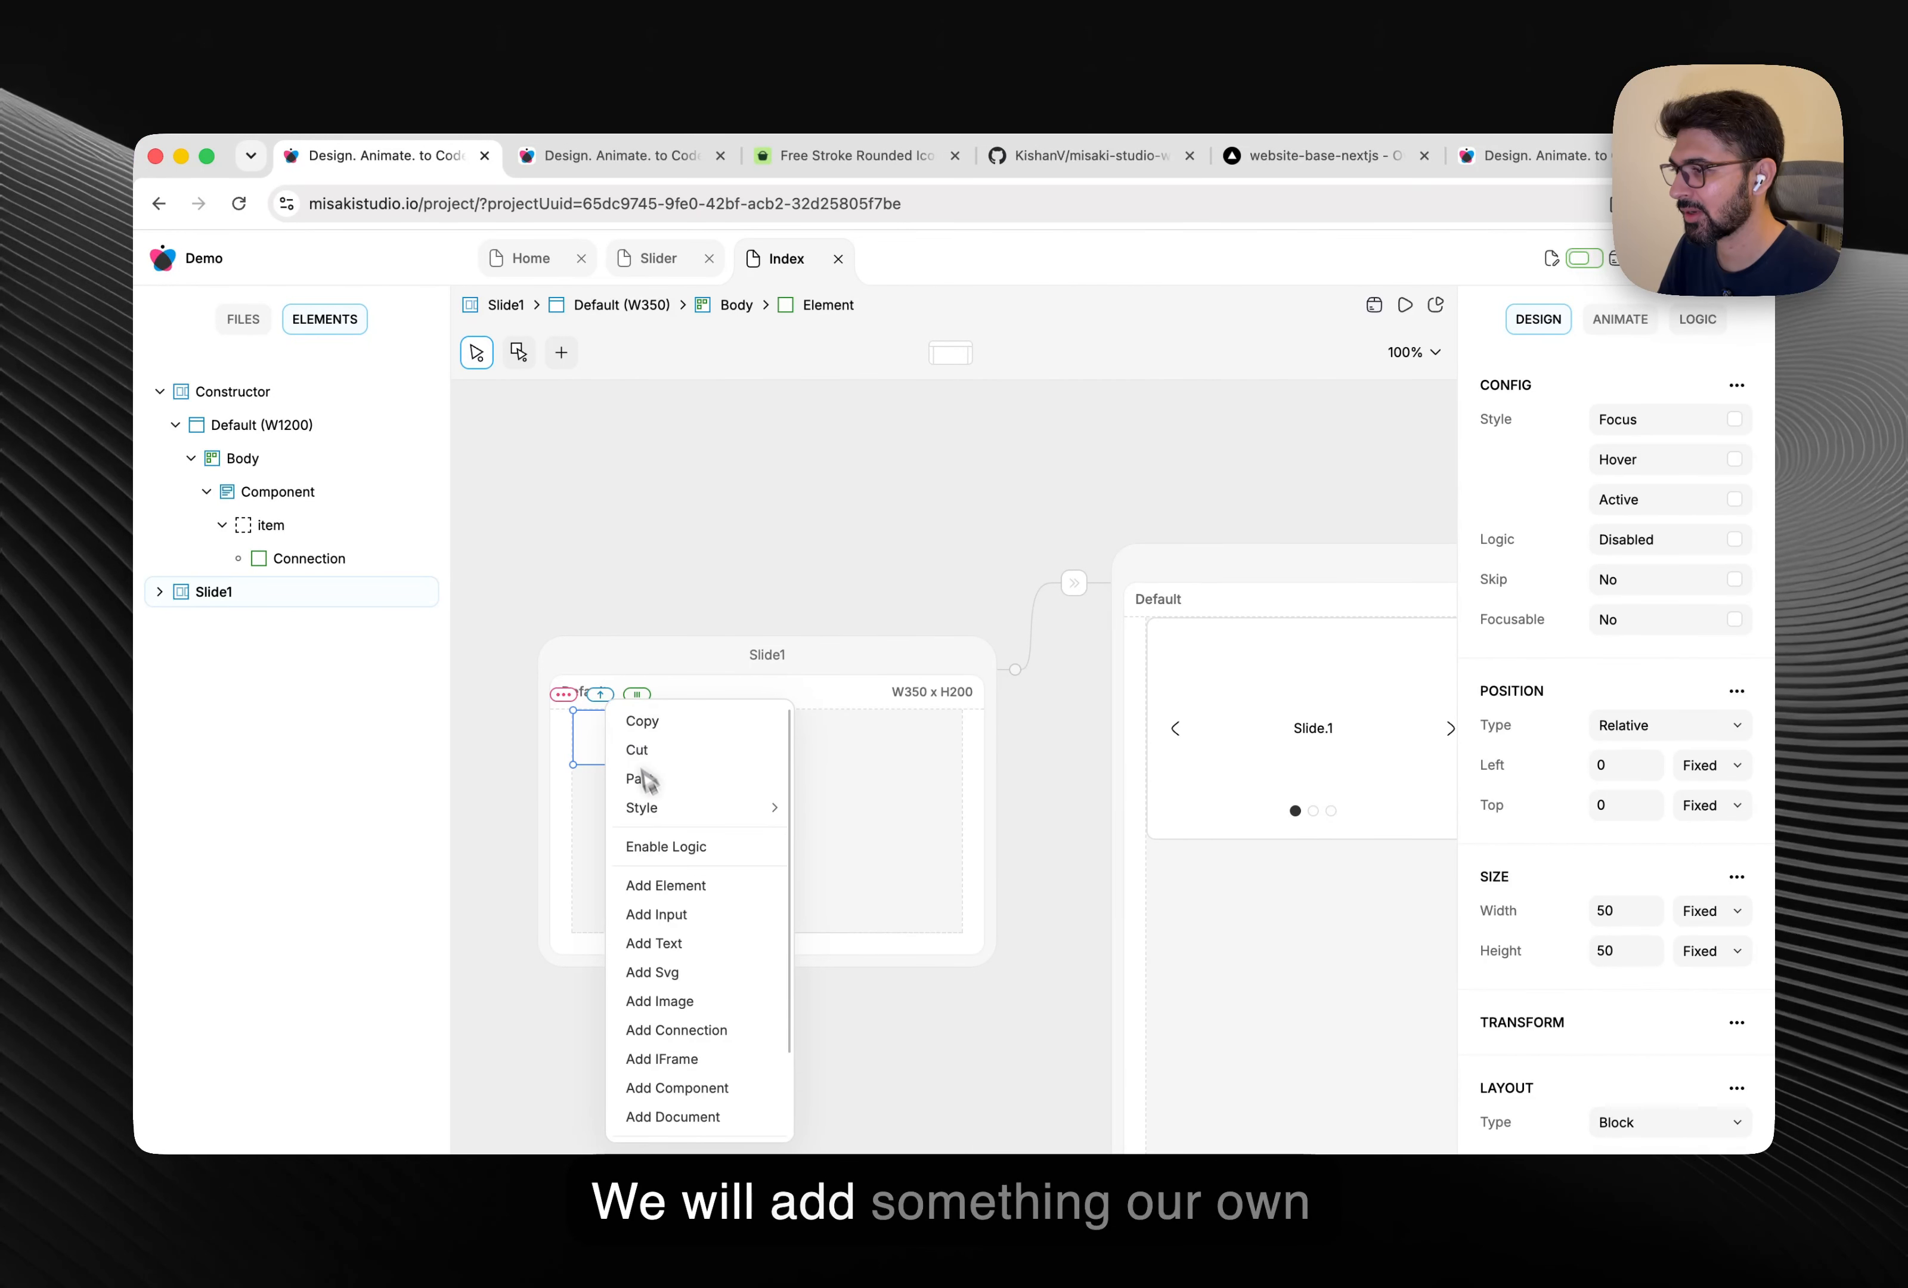
pyautogui.click(684, 943)
pyautogui.scroll(-3, 1634, 750)
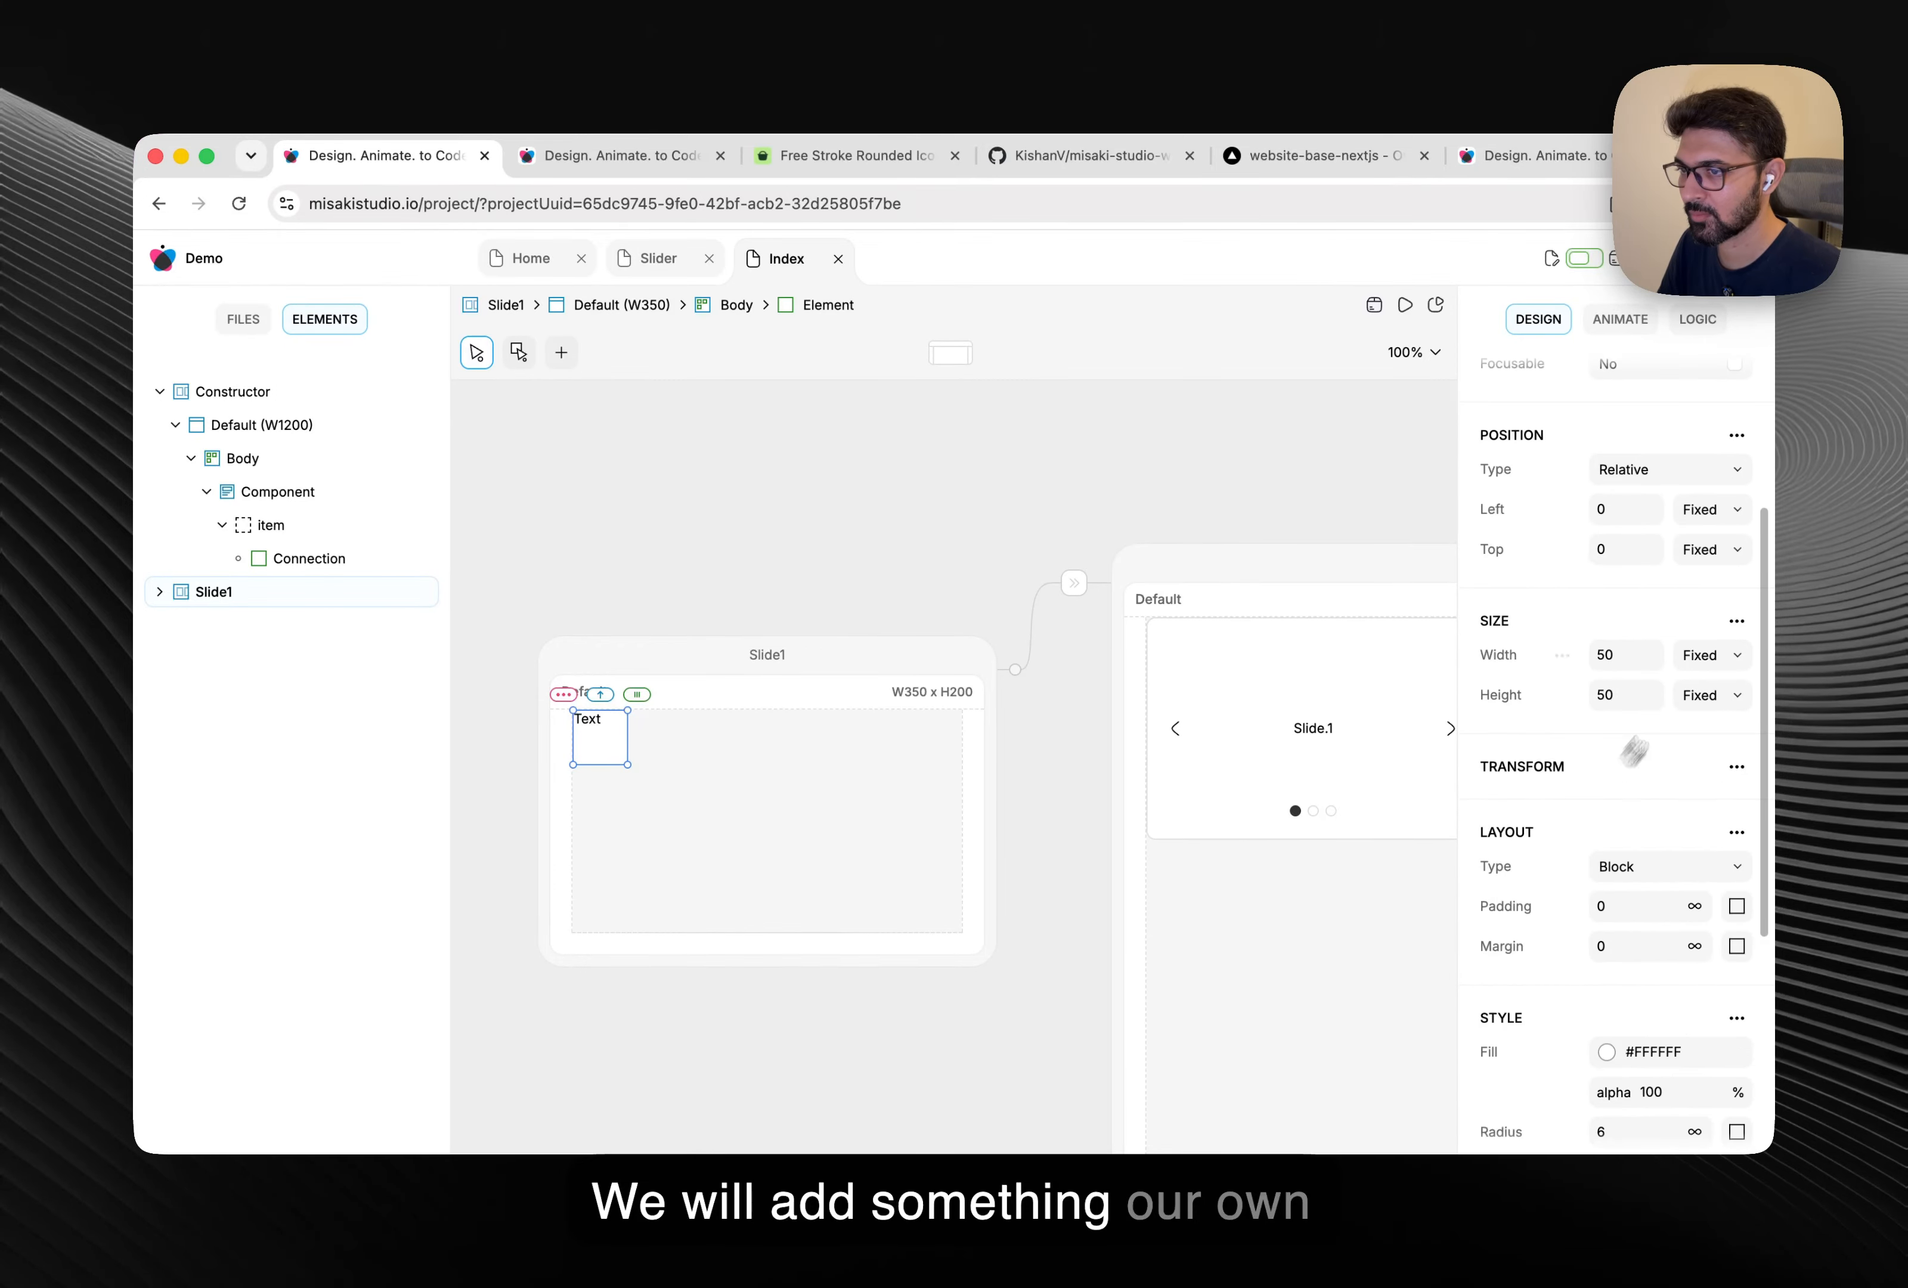
pyautogui.scroll(1, 1655, 649)
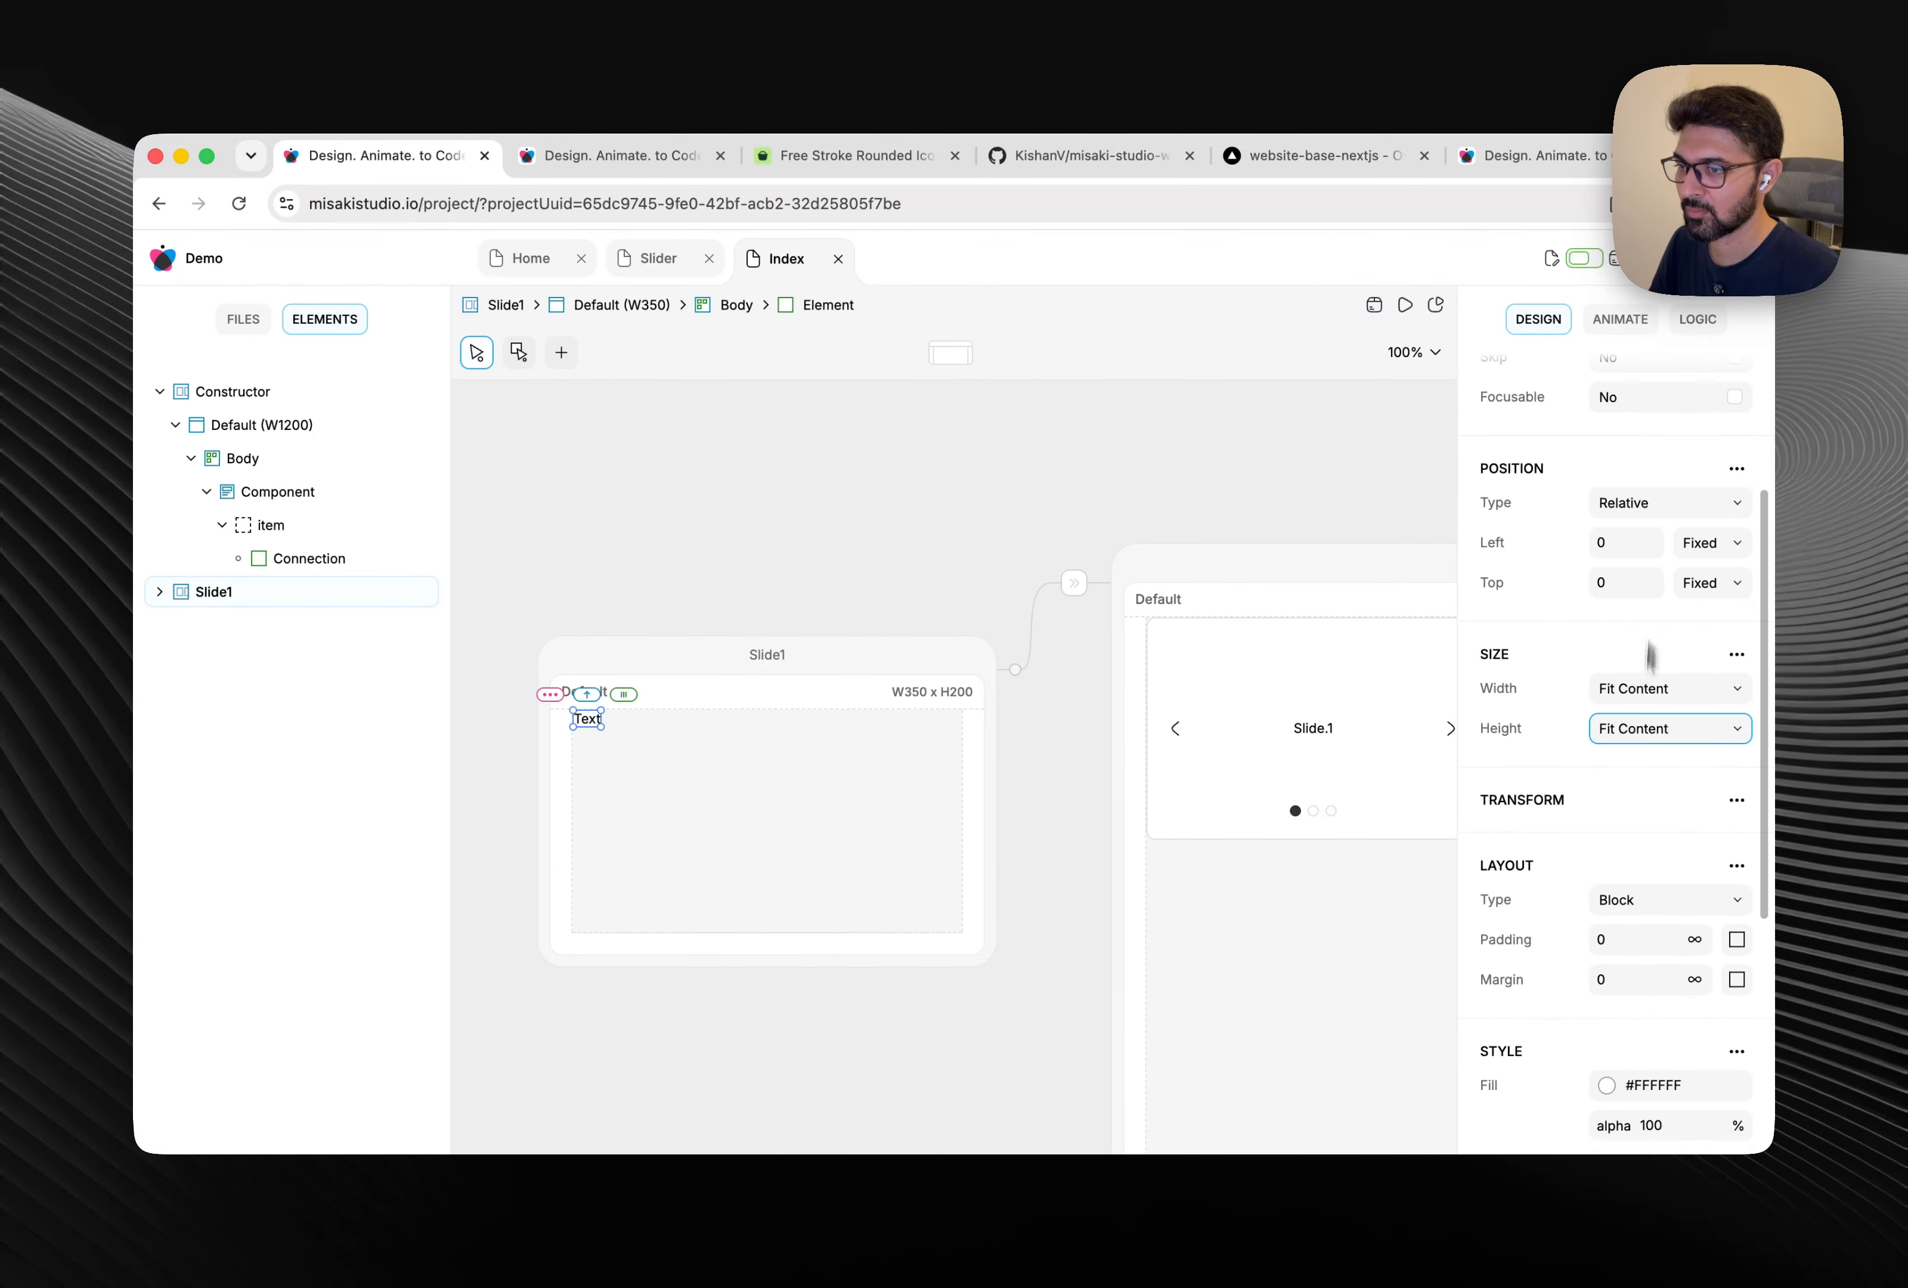
# Set the body layout to Row, centred vertically and horizontally, and edit the label to a name.
pyautogui.click(952, 896)
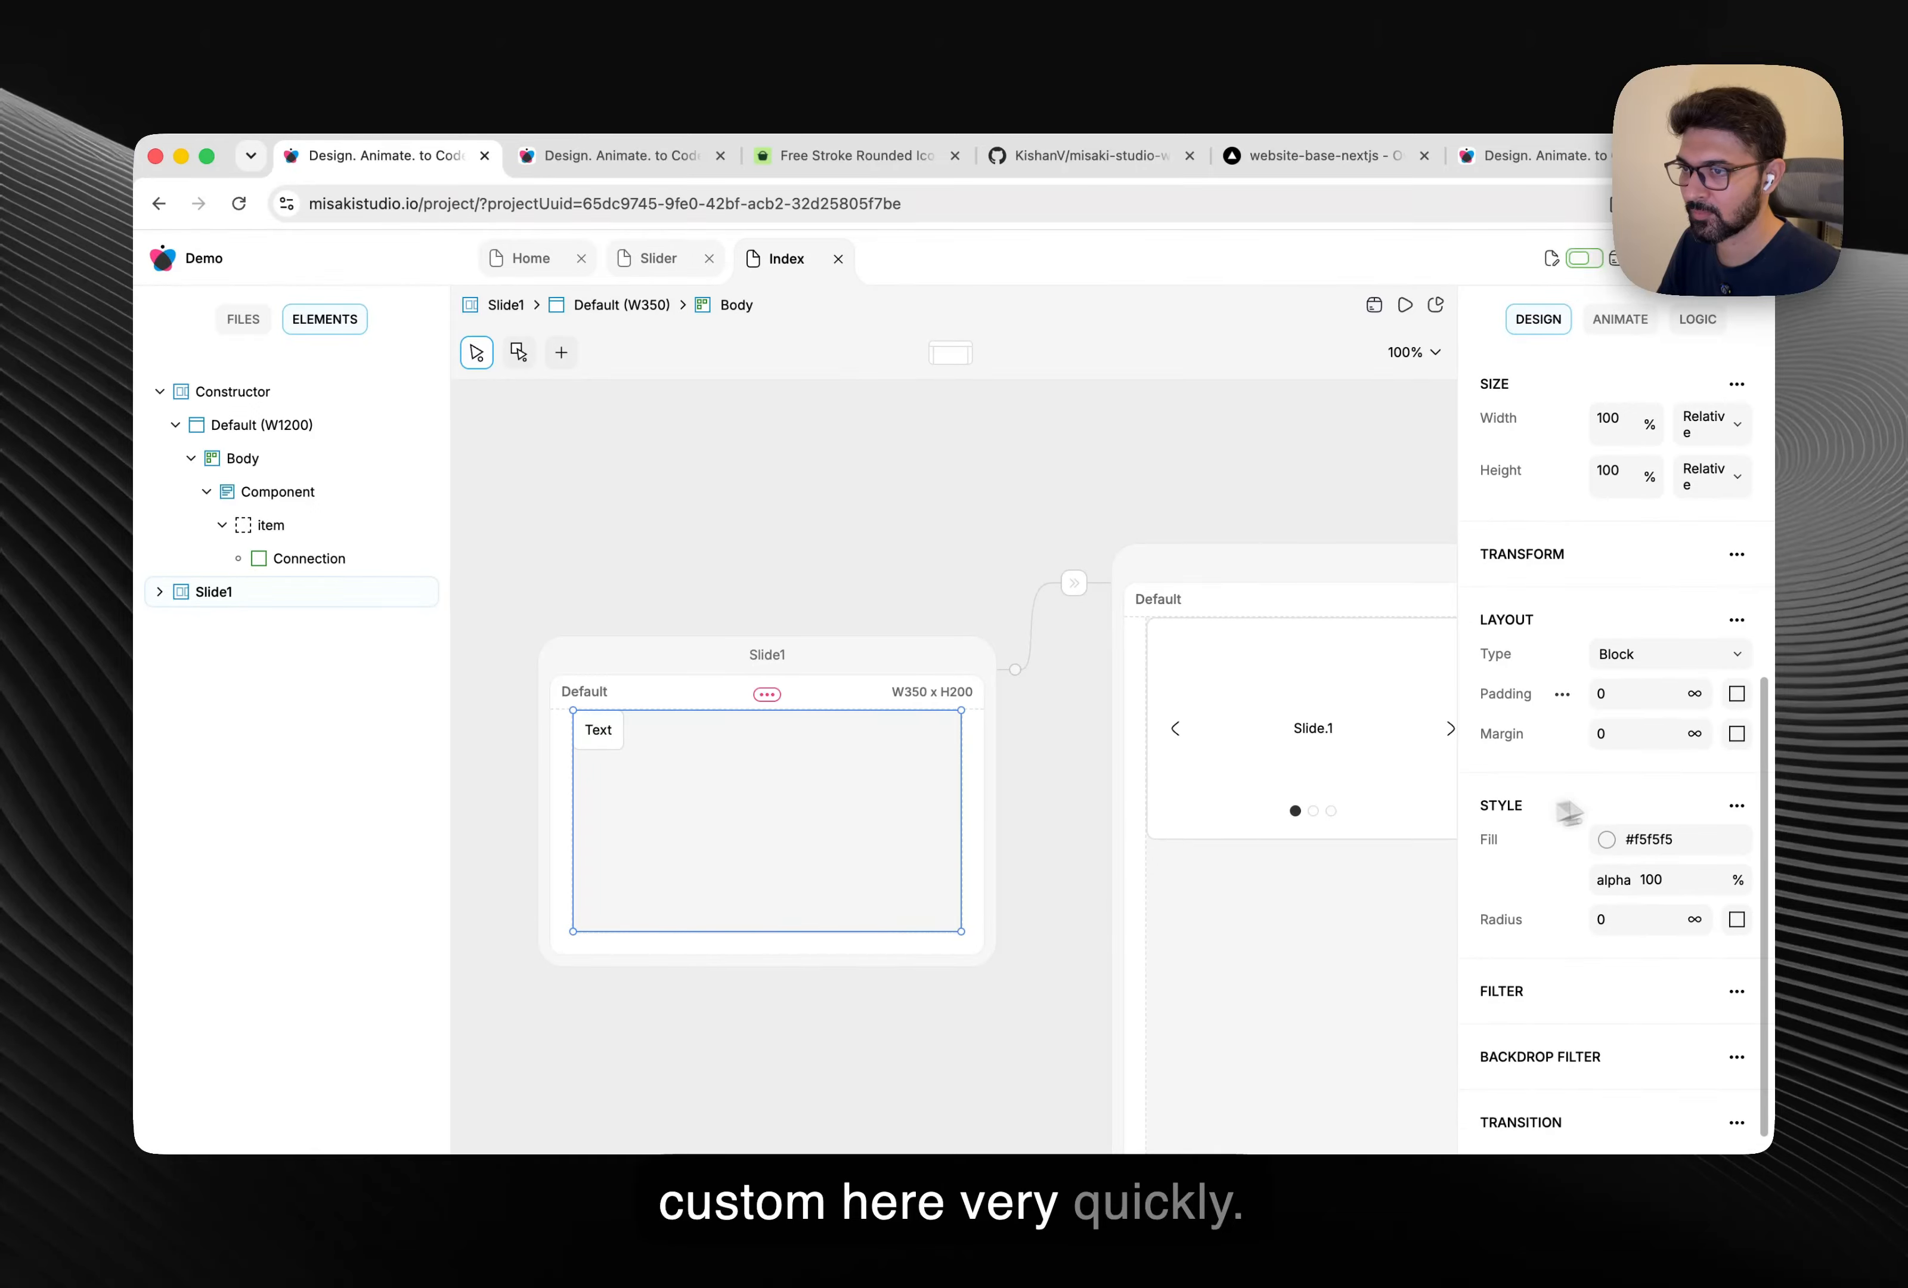
pyautogui.click(1632, 654)
pyautogui.click(1638, 699)
pyautogui.click(1658, 734)
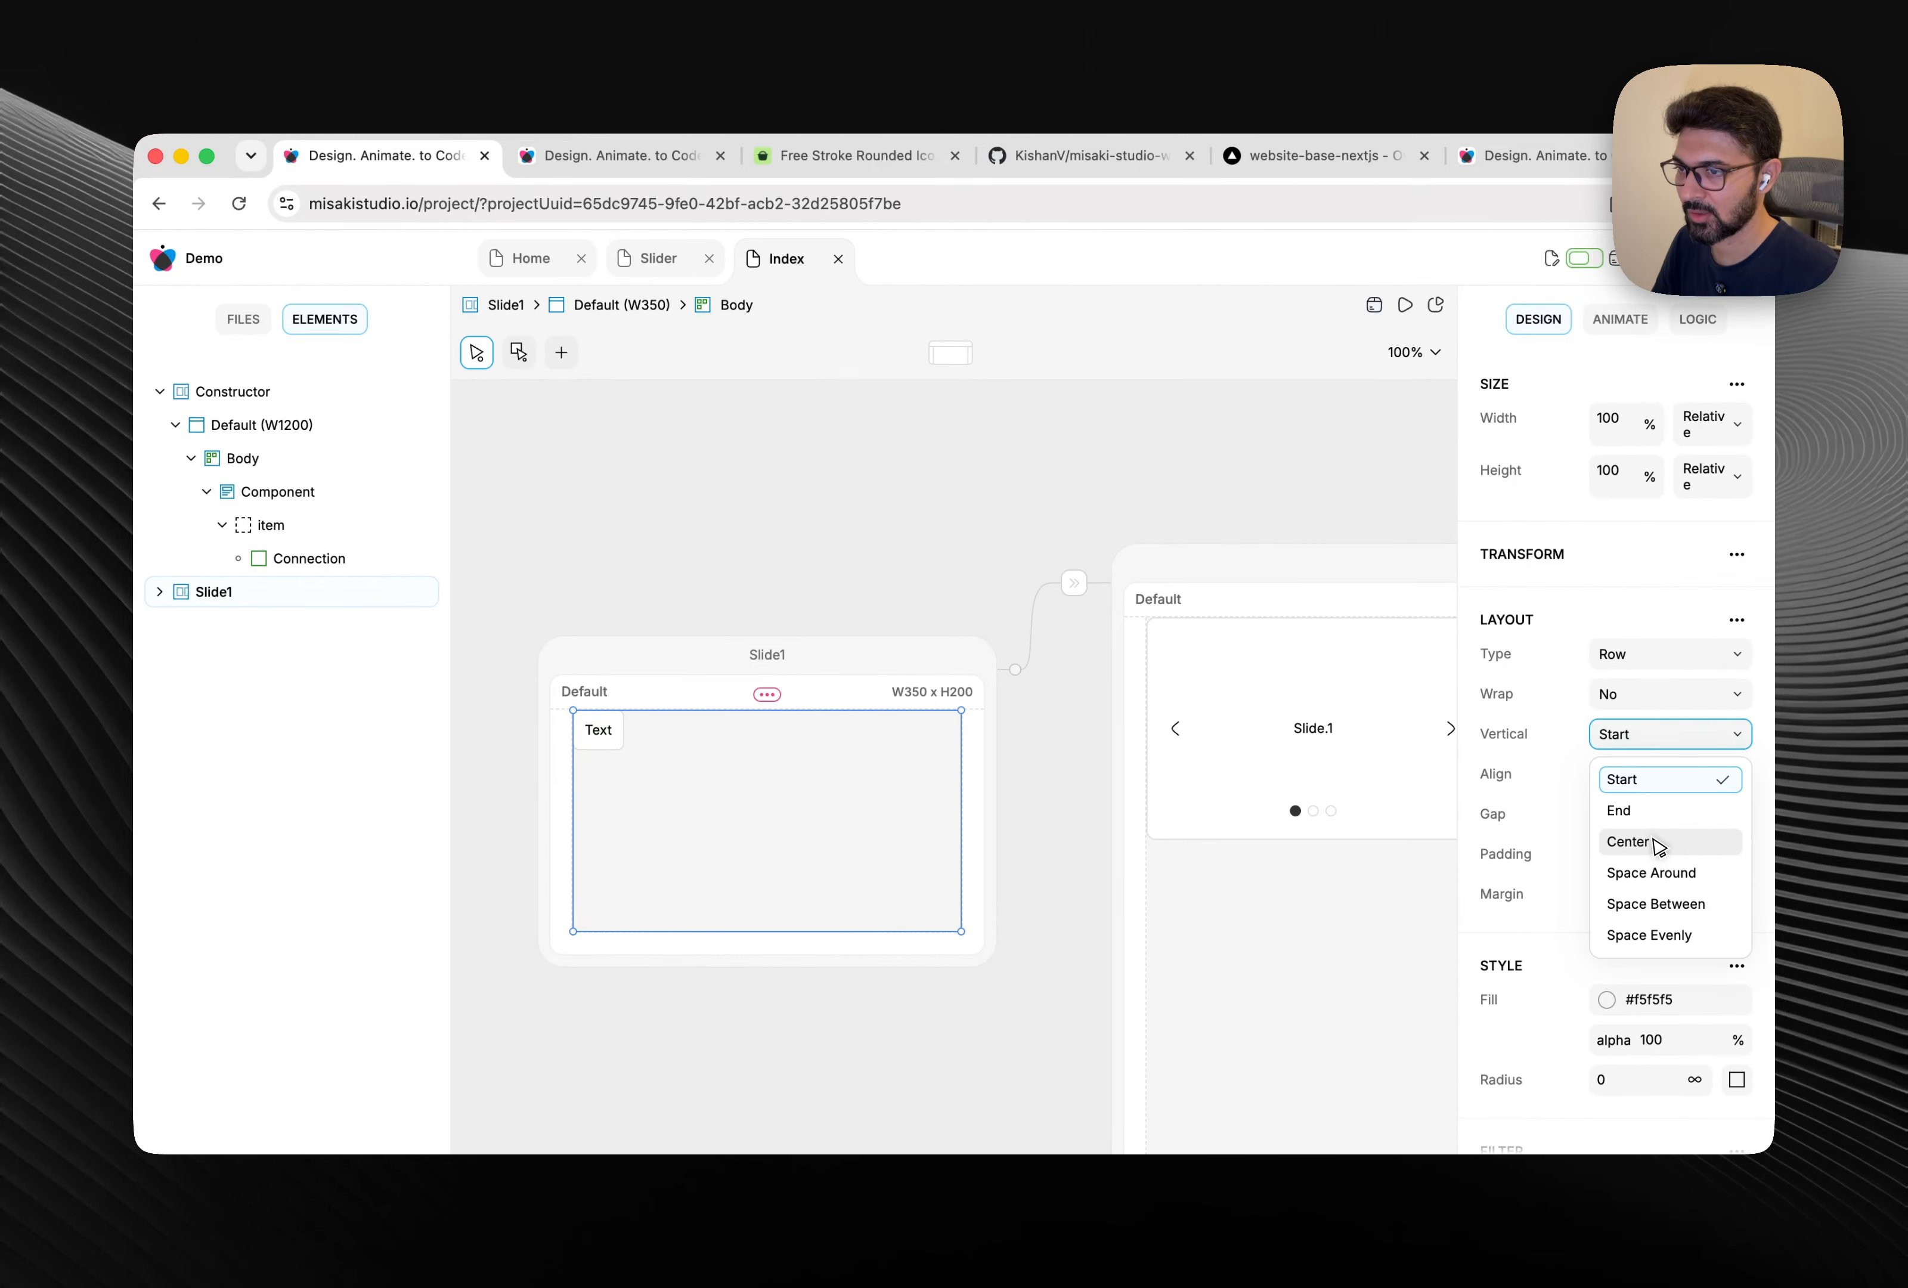
pyautogui.click(1658, 846)
pyautogui.click(1627, 881)
pyautogui.click(858, 552)
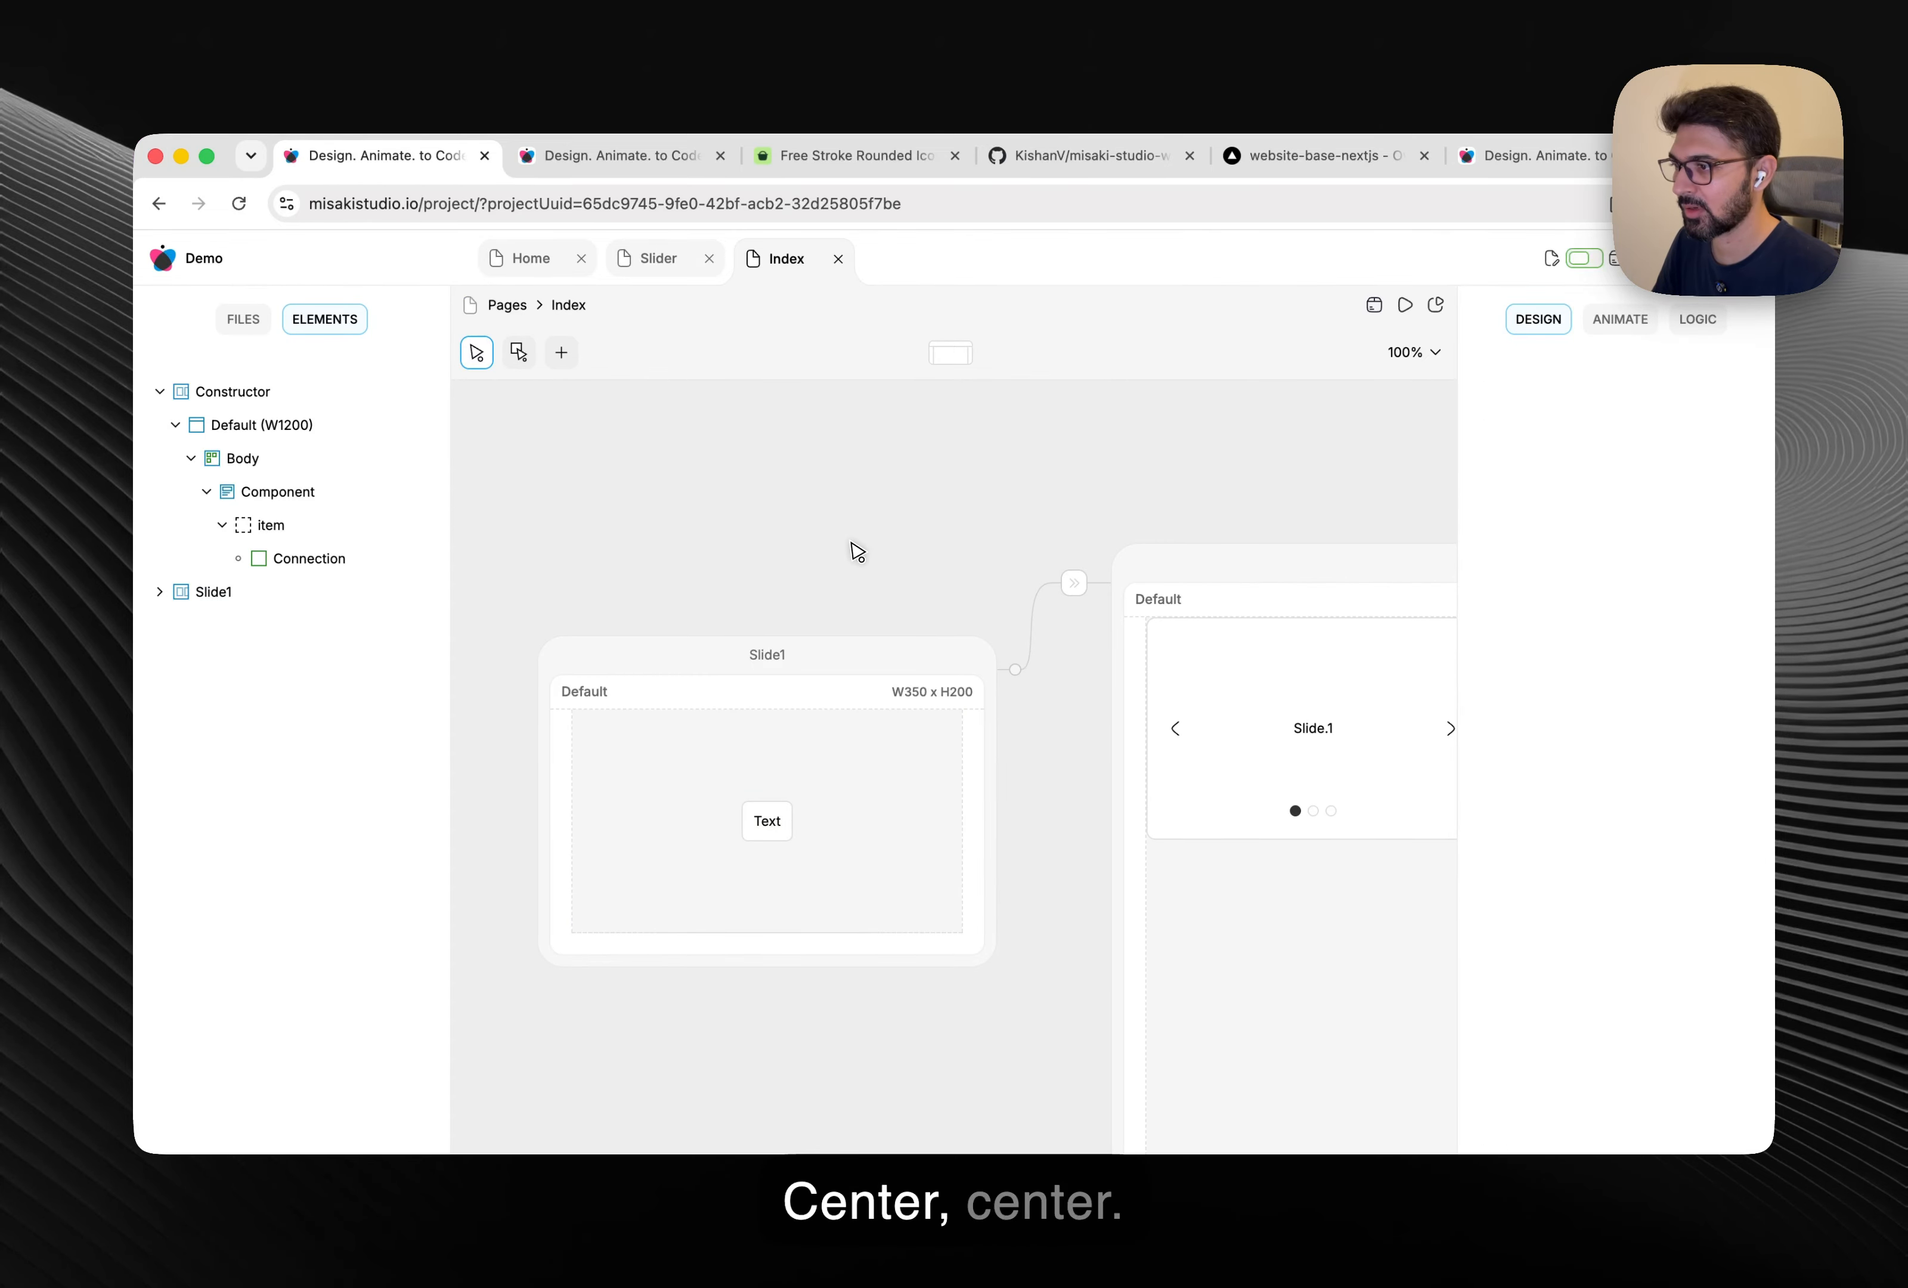
pyautogui.click(770, 822)
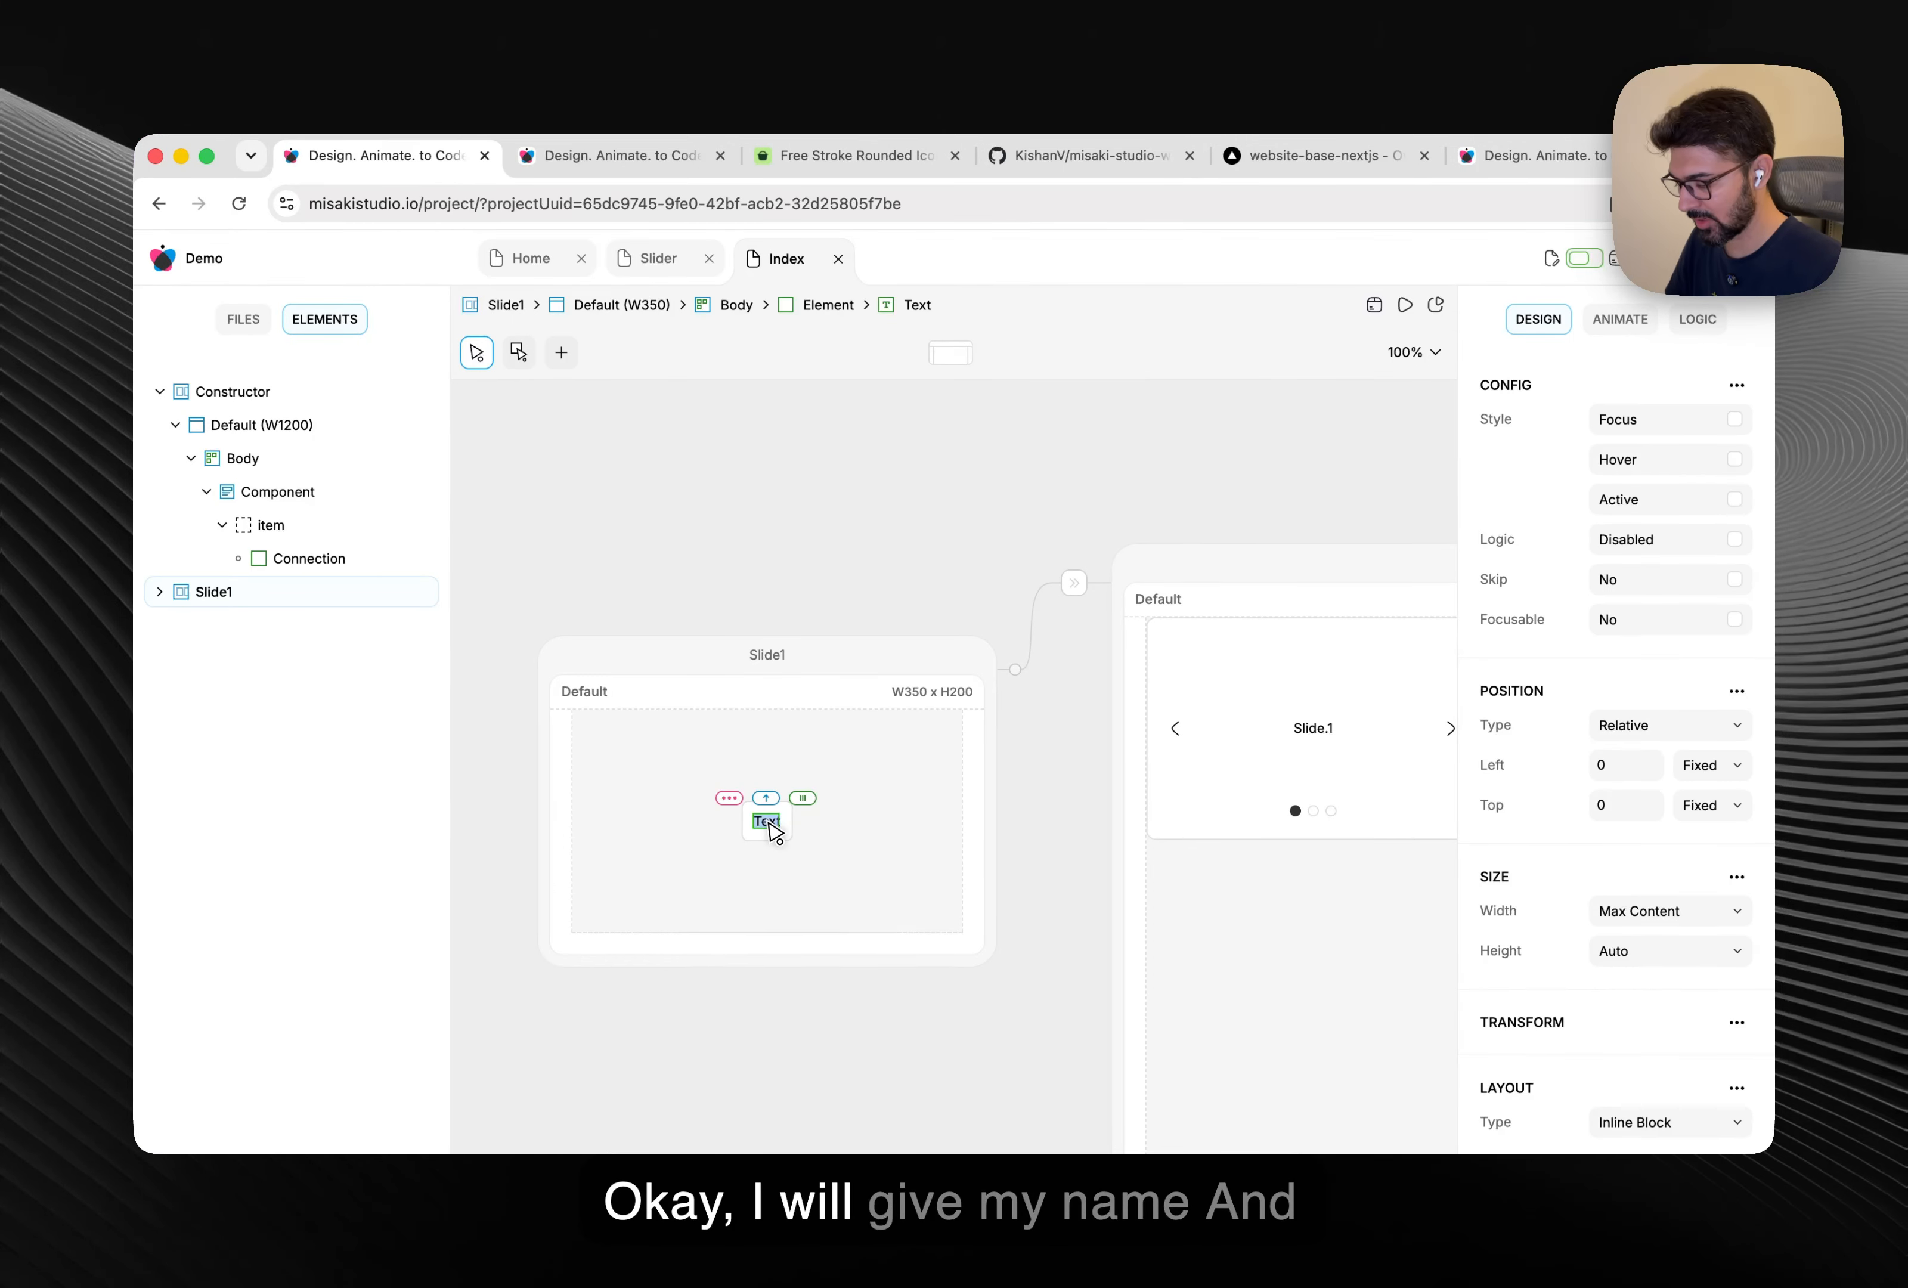
pyautogui.click(767, 558)
pyautogui.scroll(-5, 755, 616)
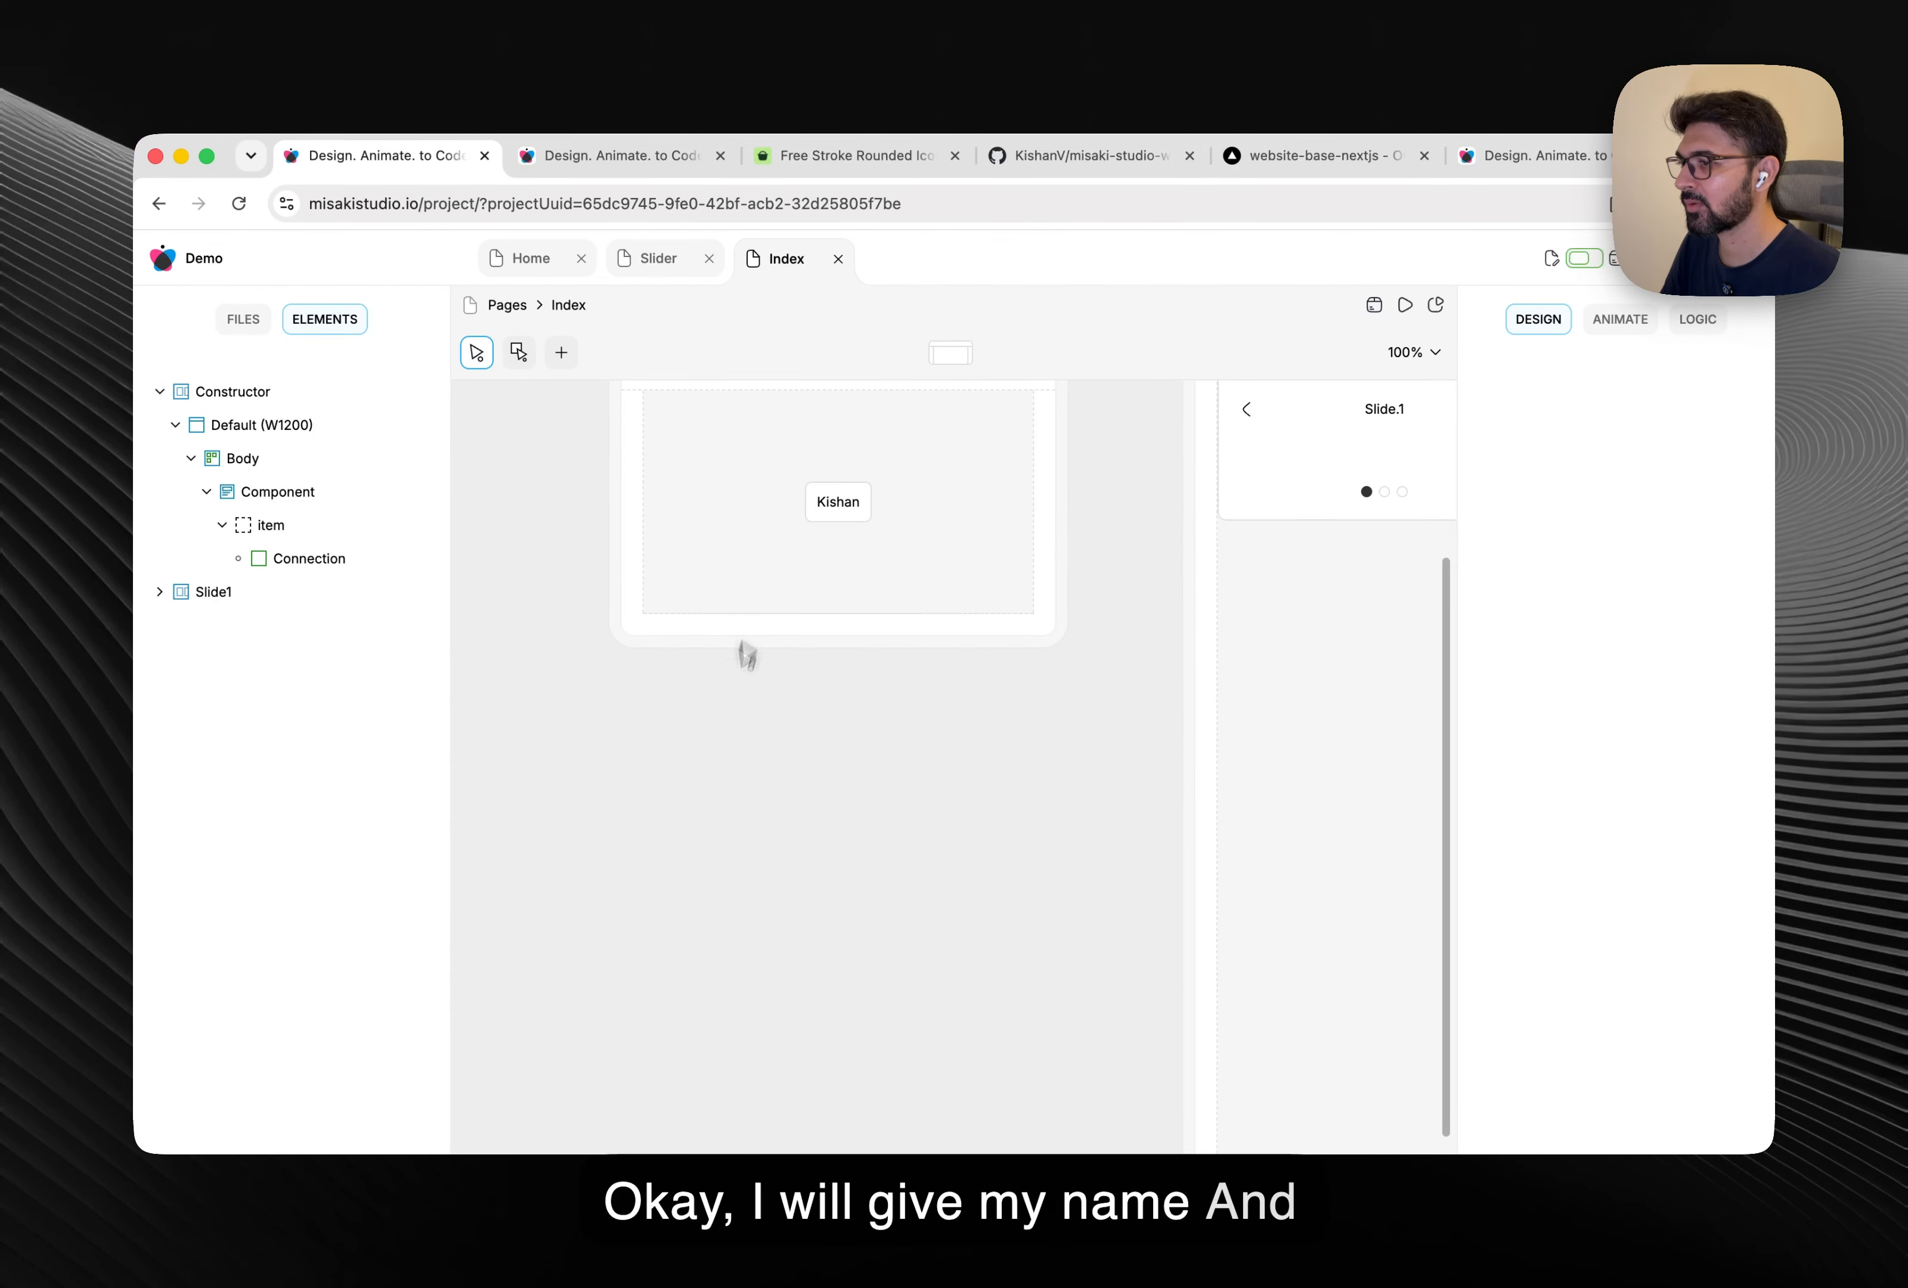
# Add another frame screen sized 350 × 200 and line it up under Slide1.
pyautogui.rightClick(722, 714)
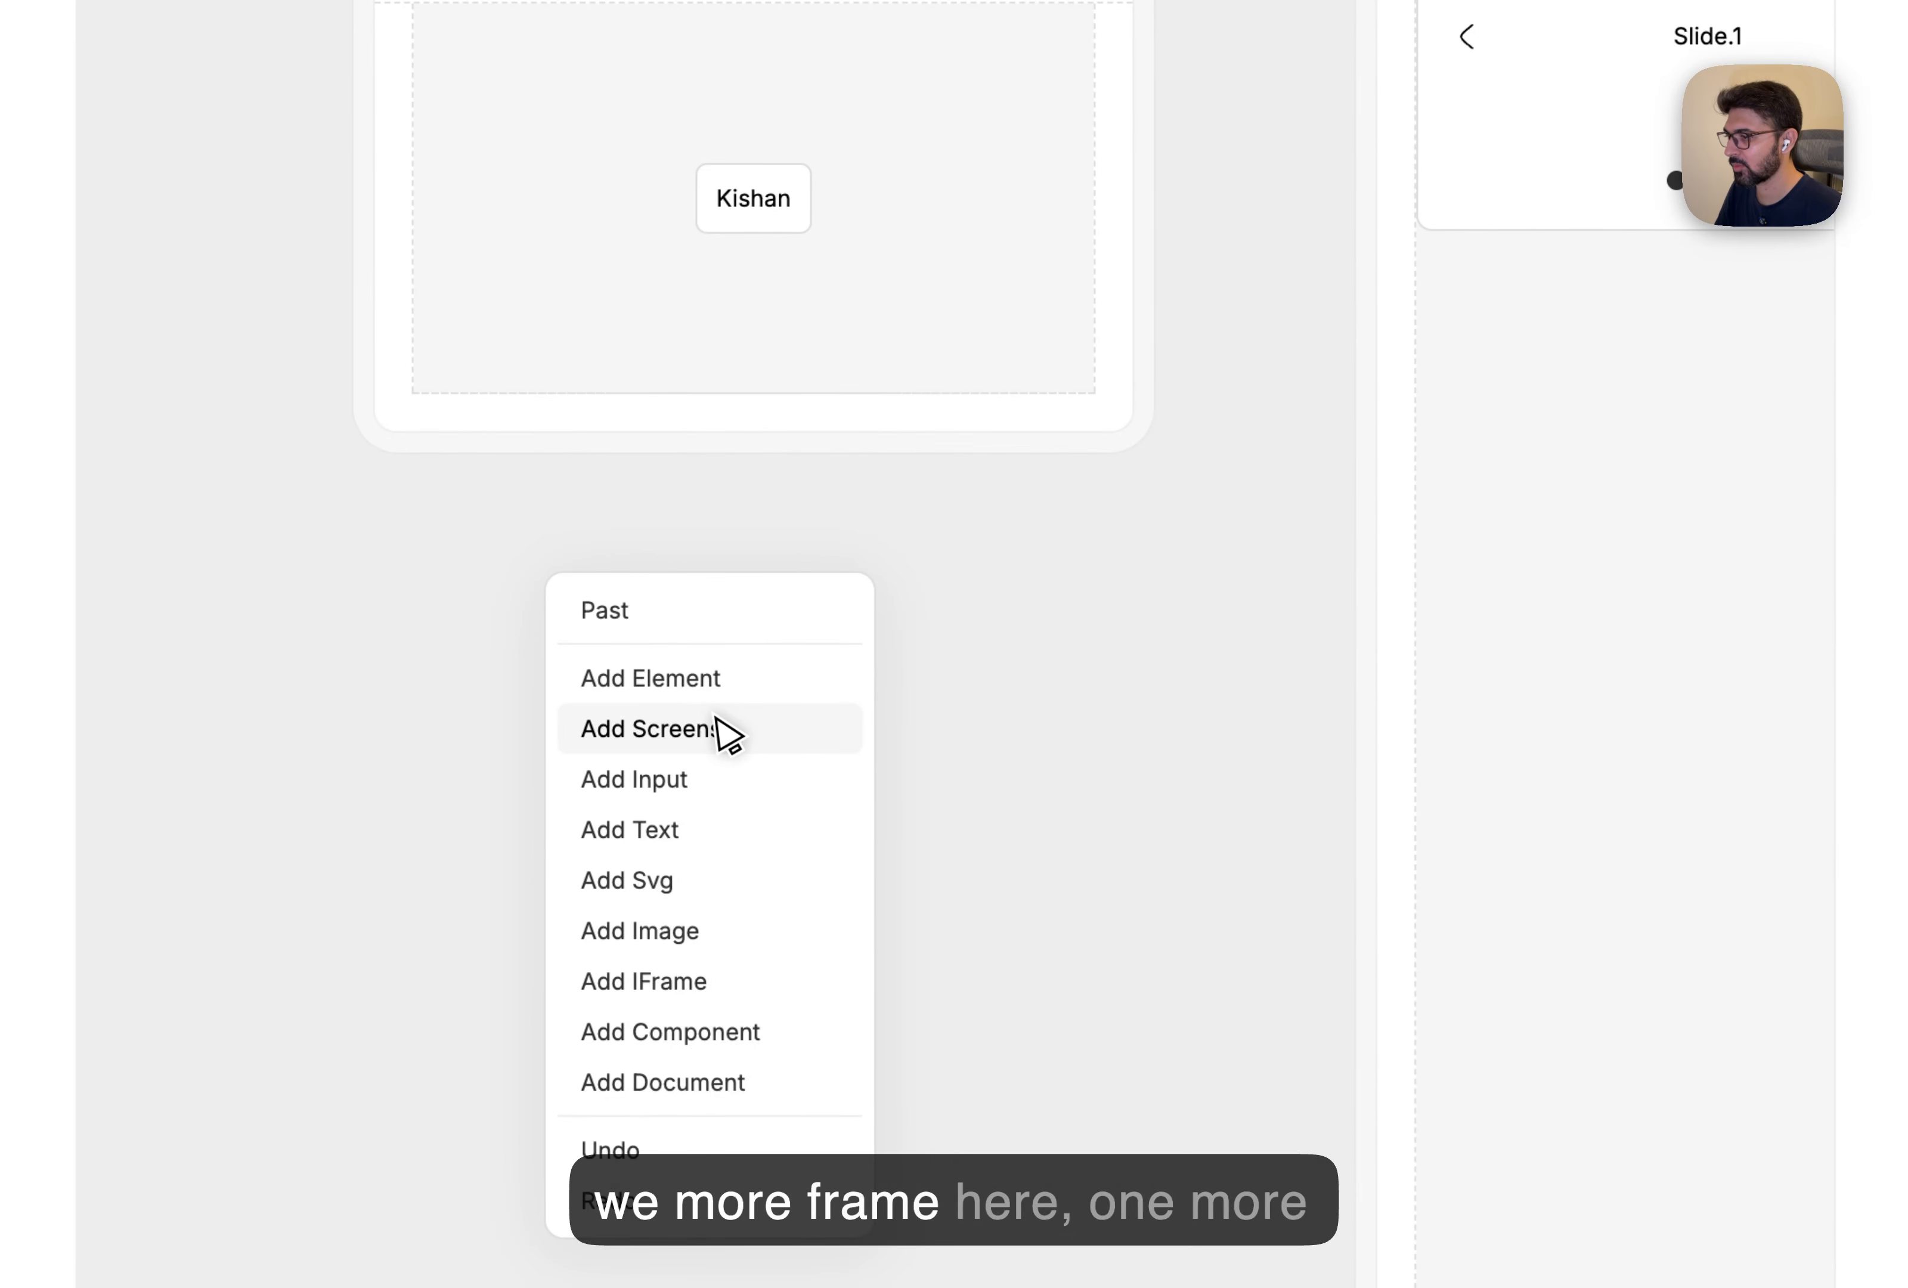
pyautogui.click(723, 728)
pyautogui.scroll(3, 743, 768)
pyautogui.hscroll(3, 743, 768)
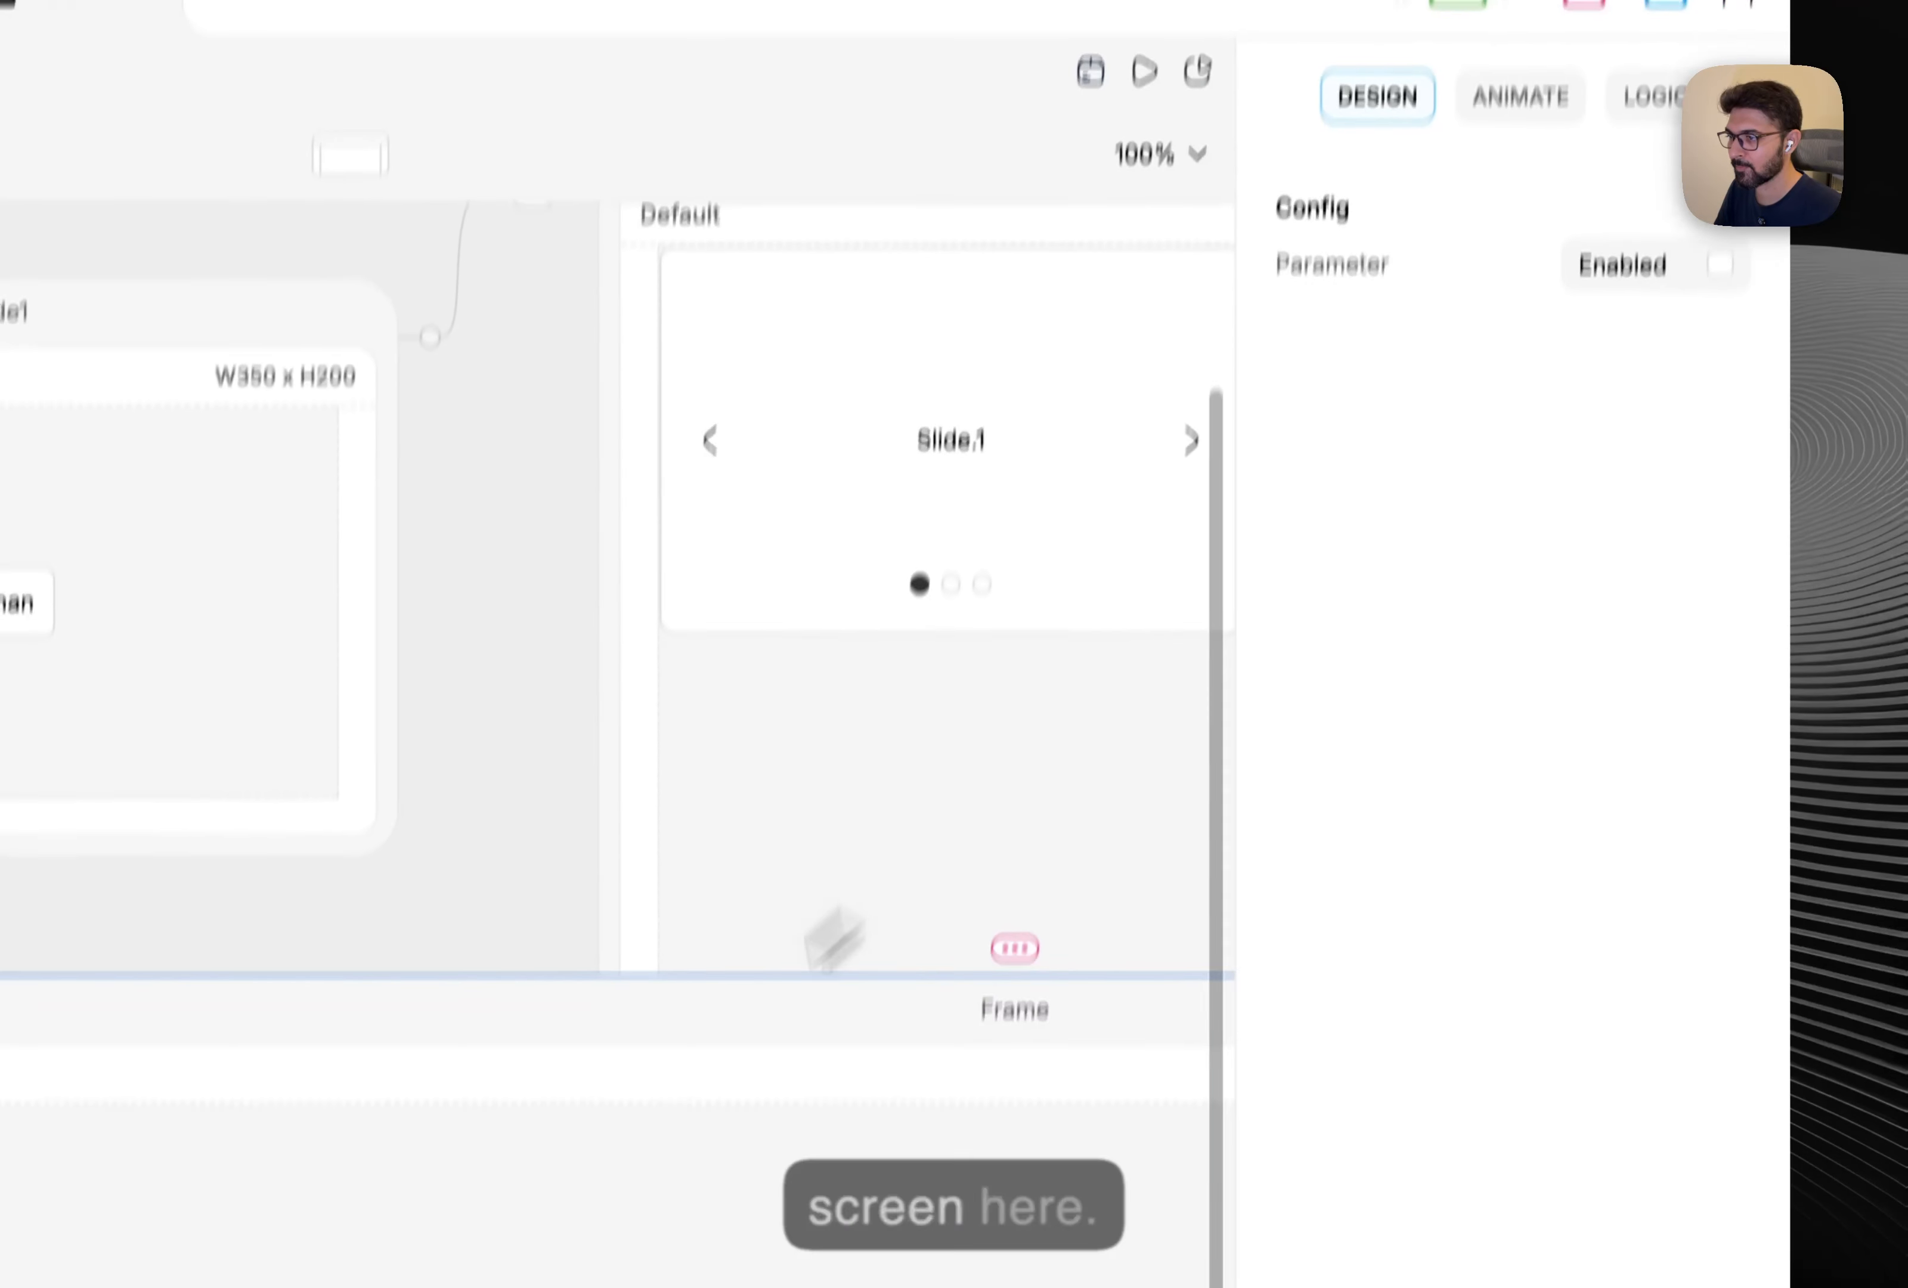
pyautogui.click(1396, 856)
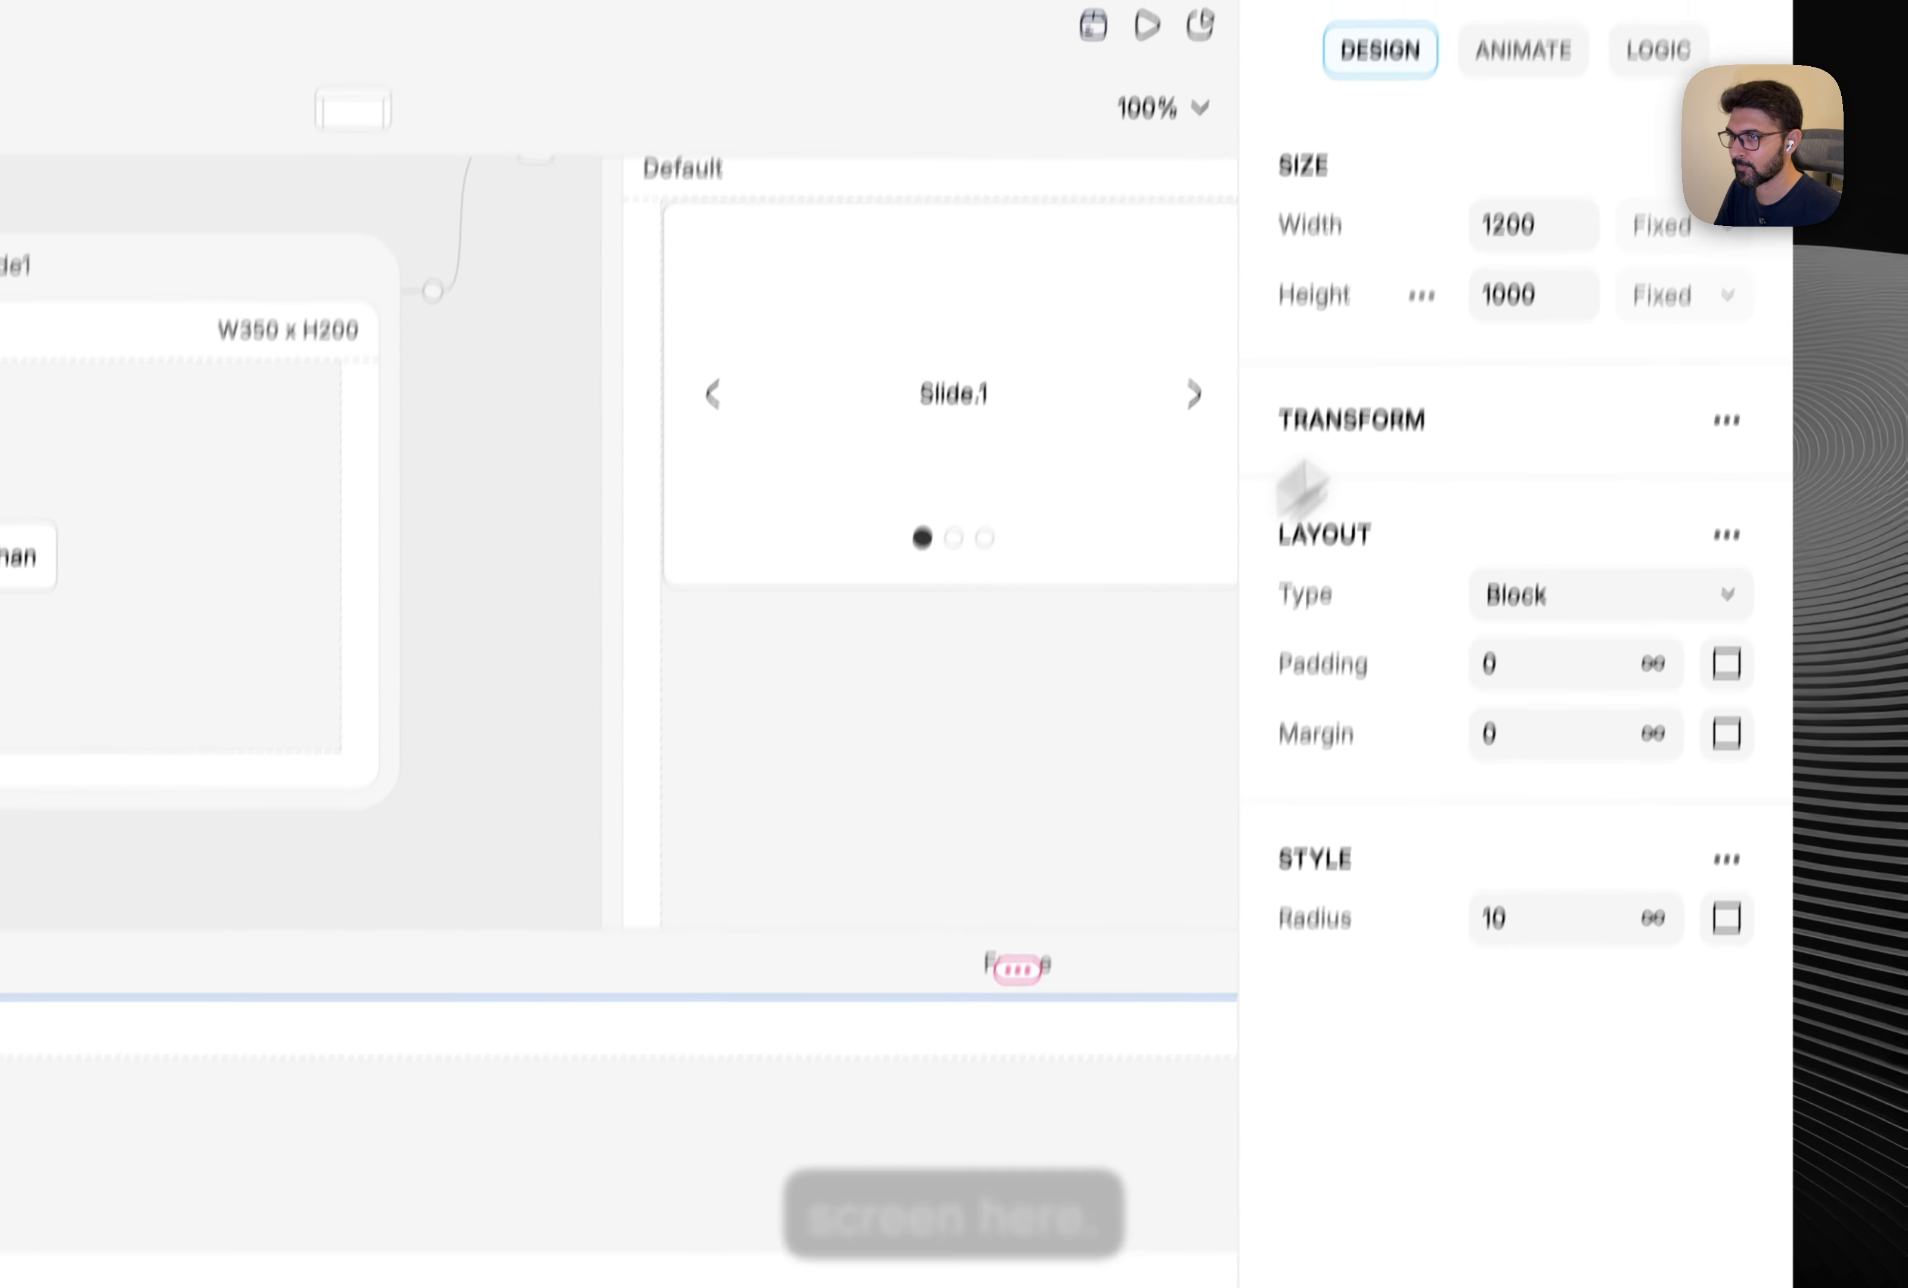
pyautogui.click(1480, 337)
pyautogui.write('350')
pyautogui.click(1491, 409)
pyautogui.write('200')
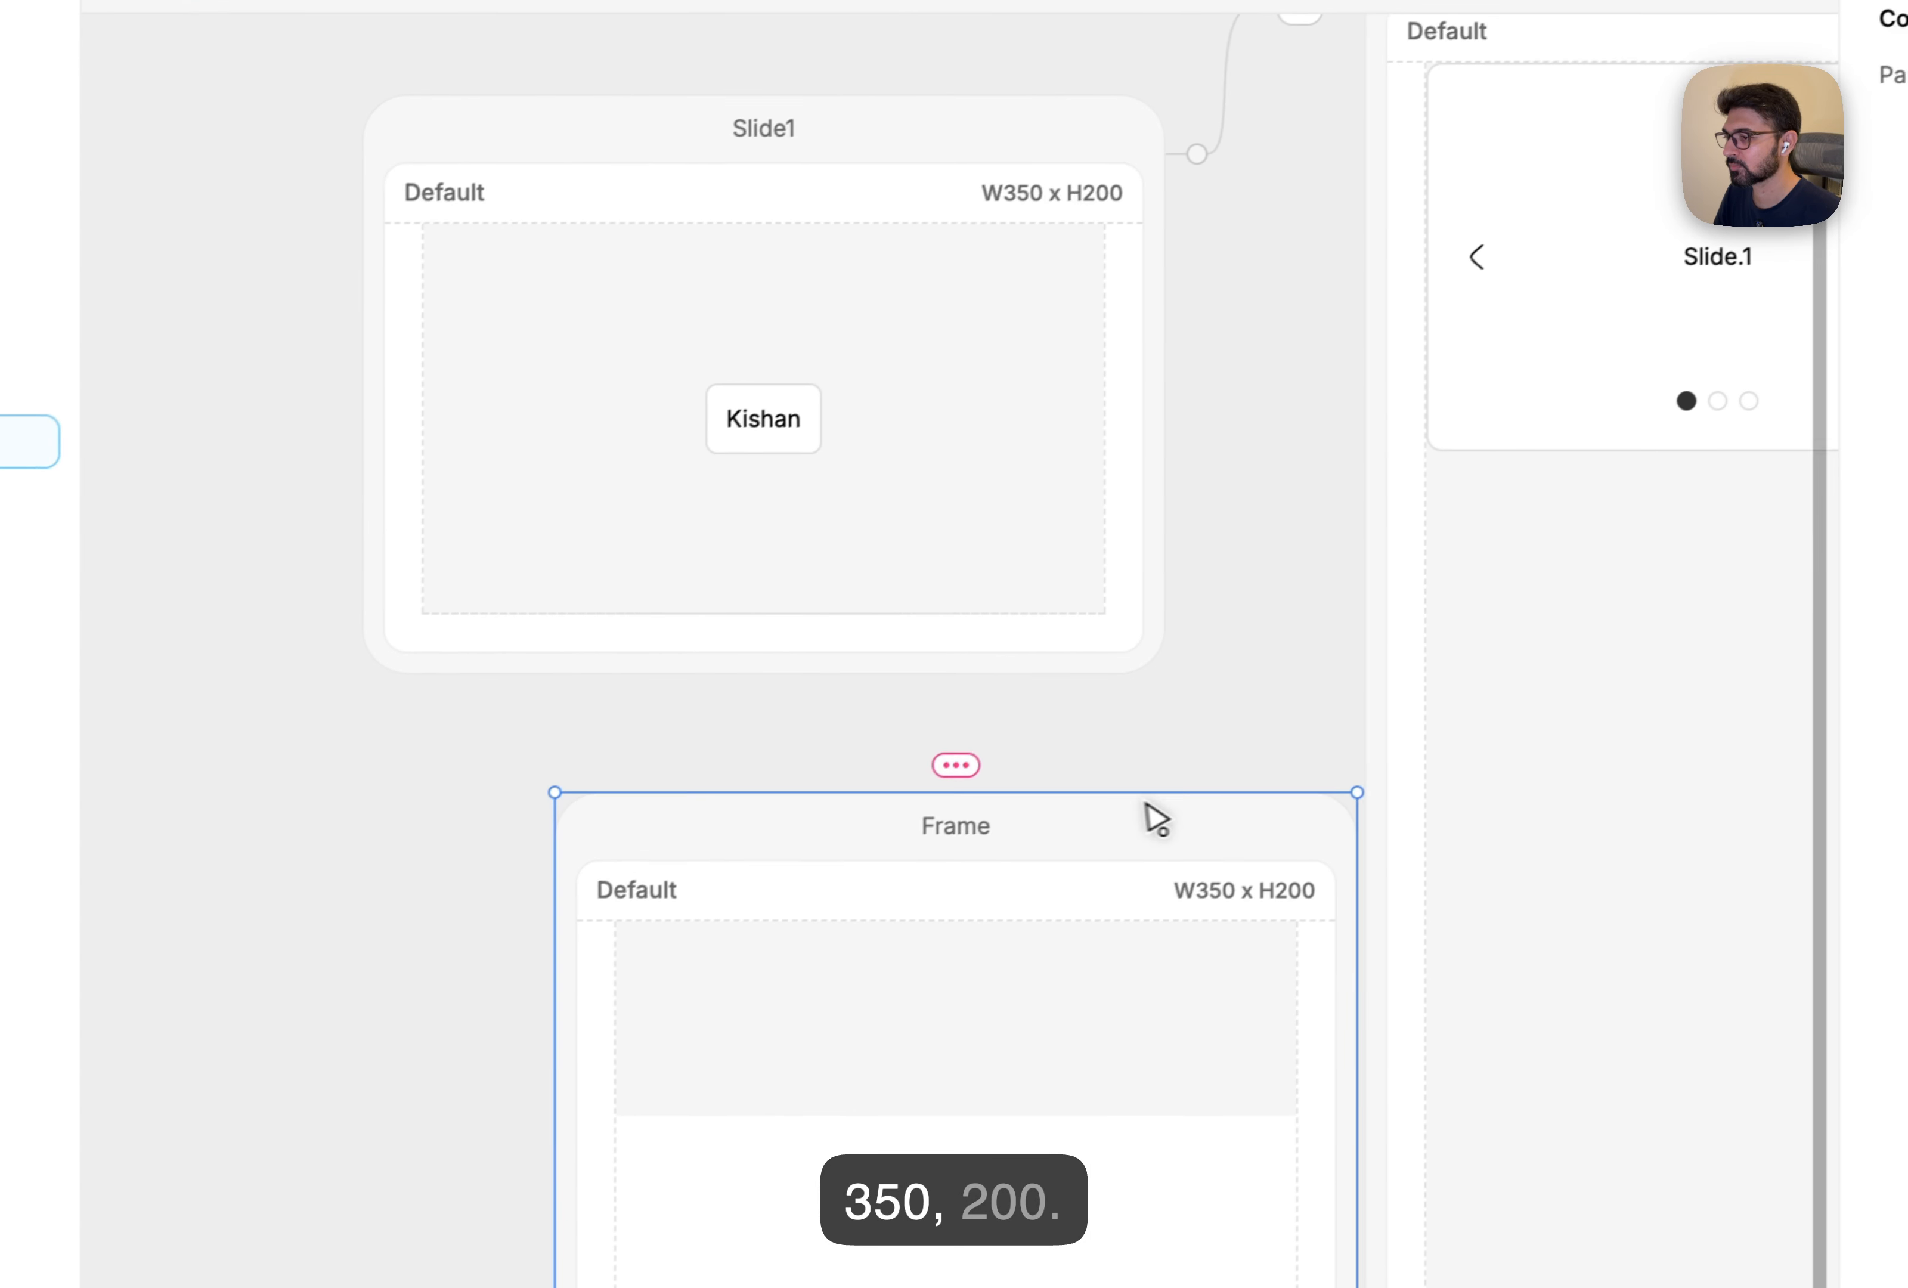
pyautogui.moveTo(1151, 814); pyautogui.dragTo(967, 810)
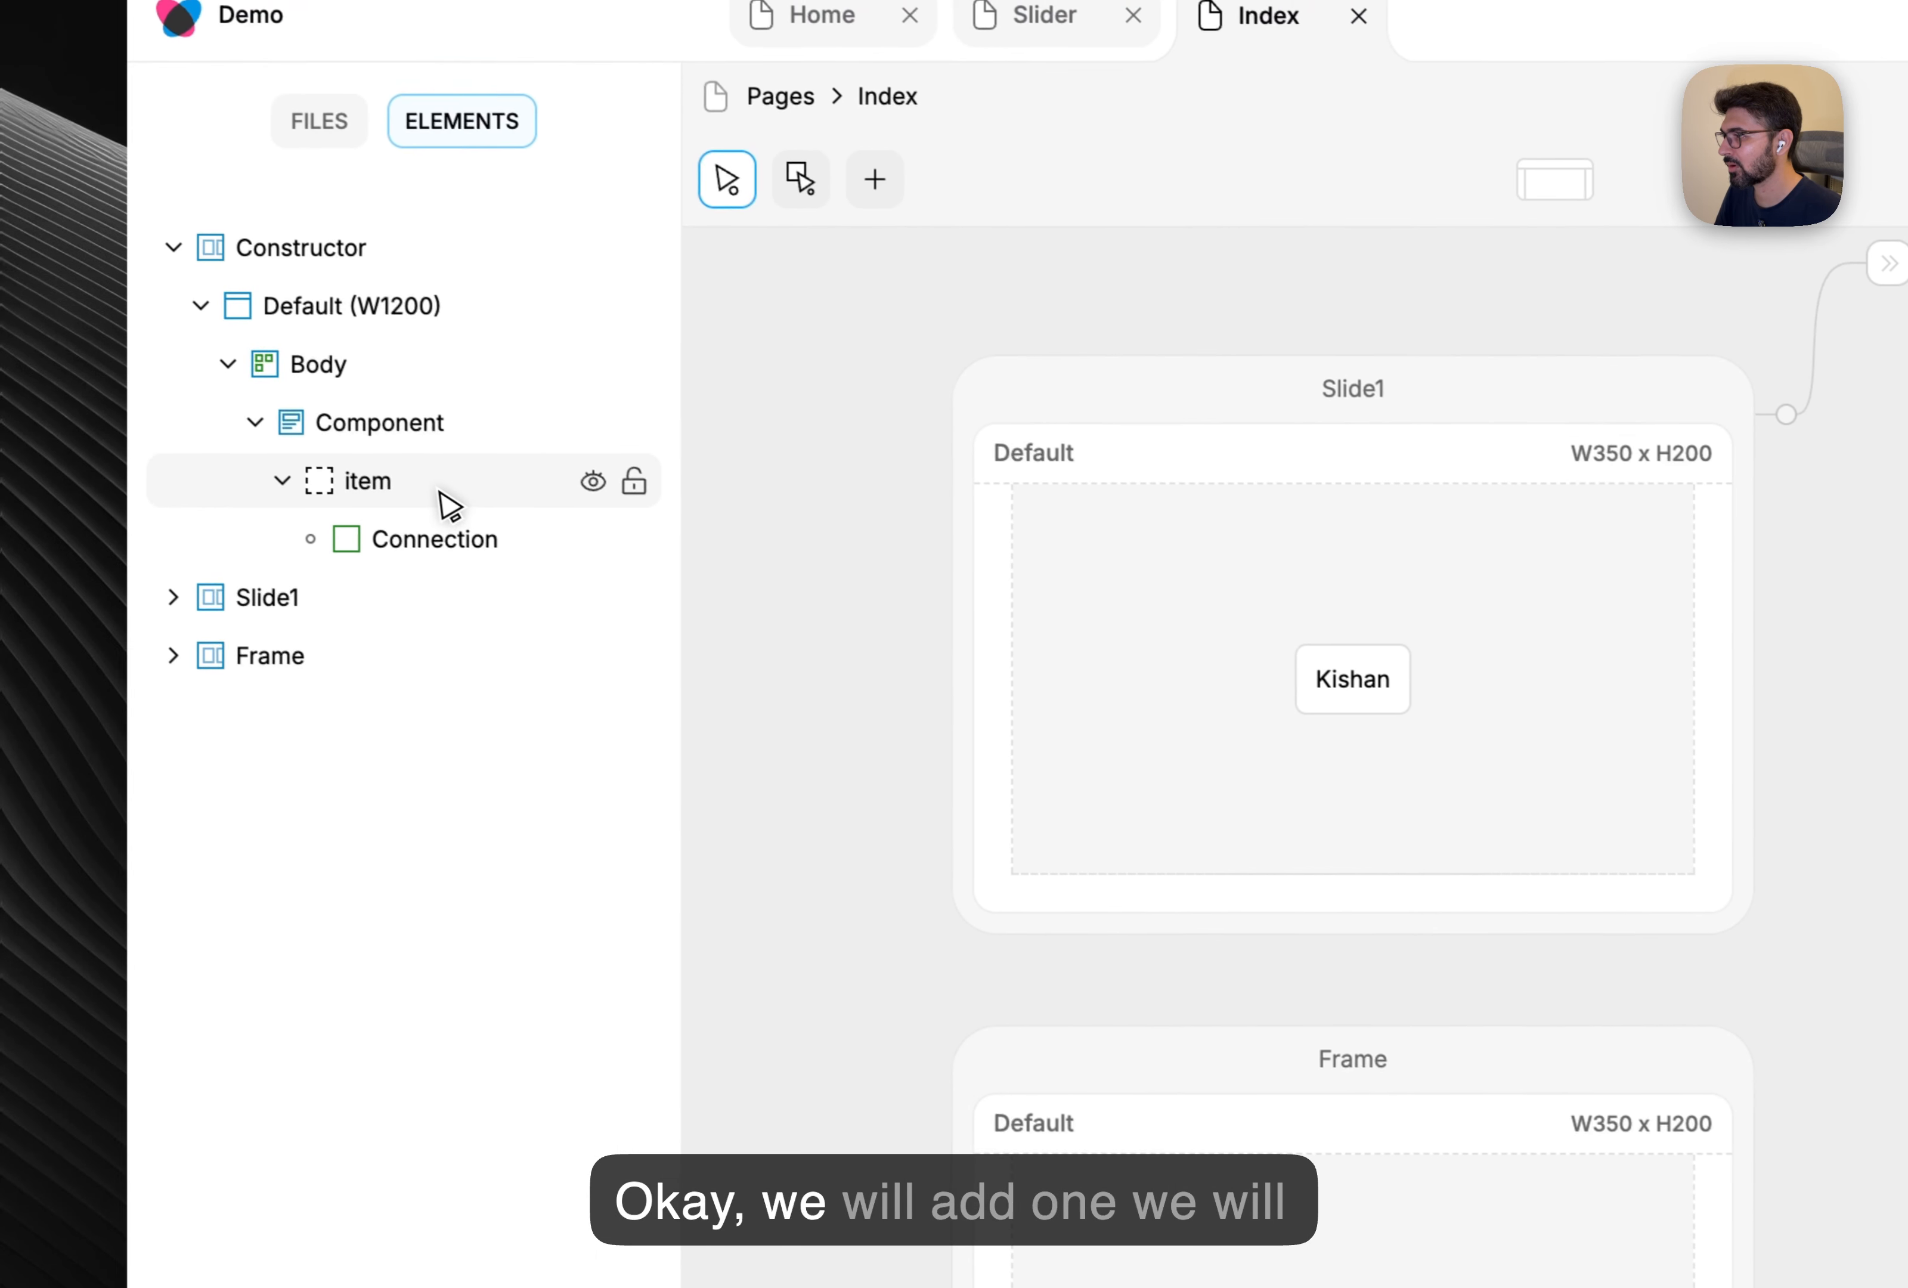
# Add a second connection under item, rename the new frame Slide2, and link the connection to it.
pyautogui.rightClick(452, 501)
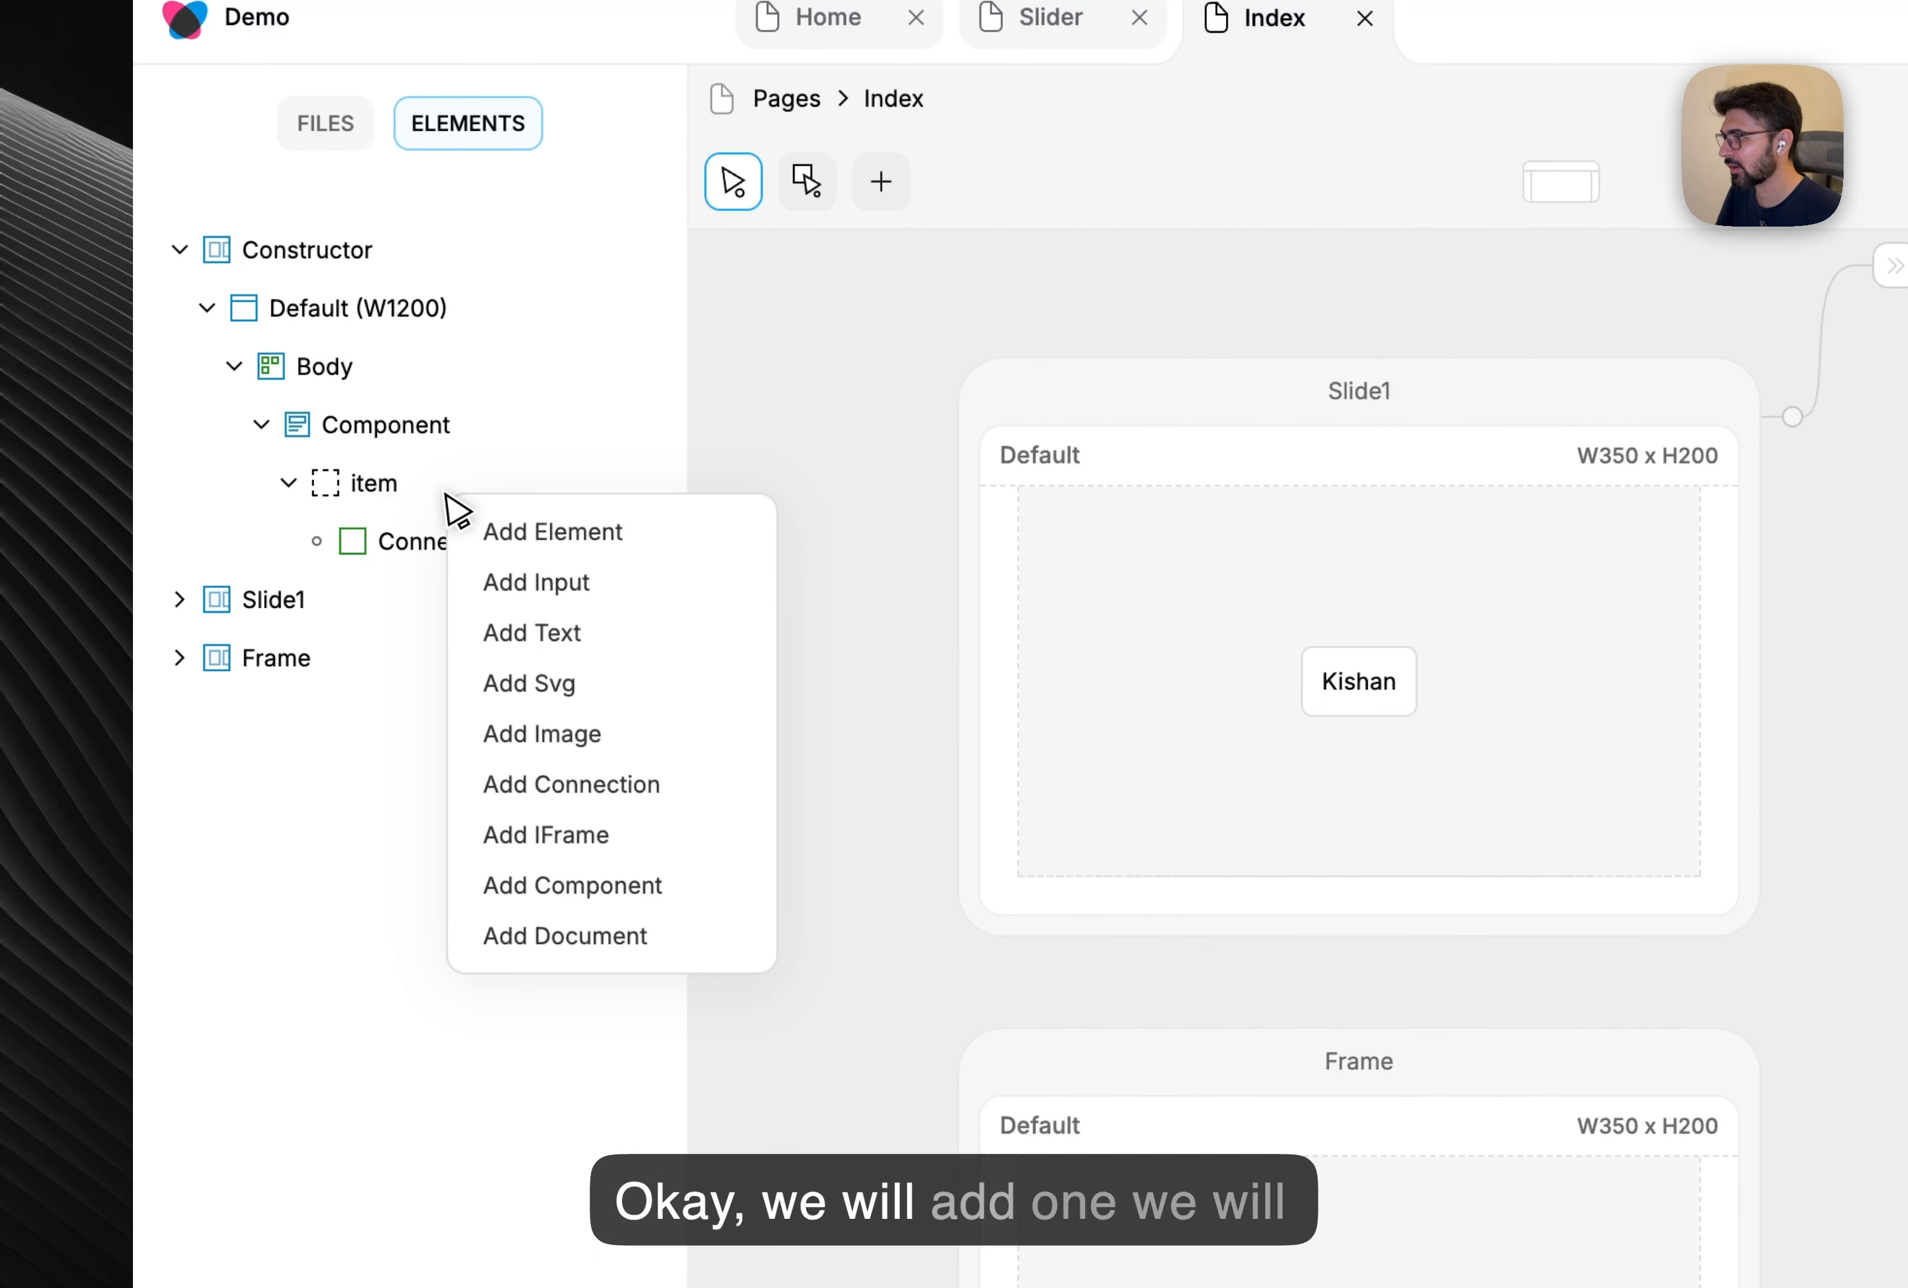
pyautogui.click(593, 785)
pyautogui.doubleClick(312, 715)
pyautogui.write('Sl')
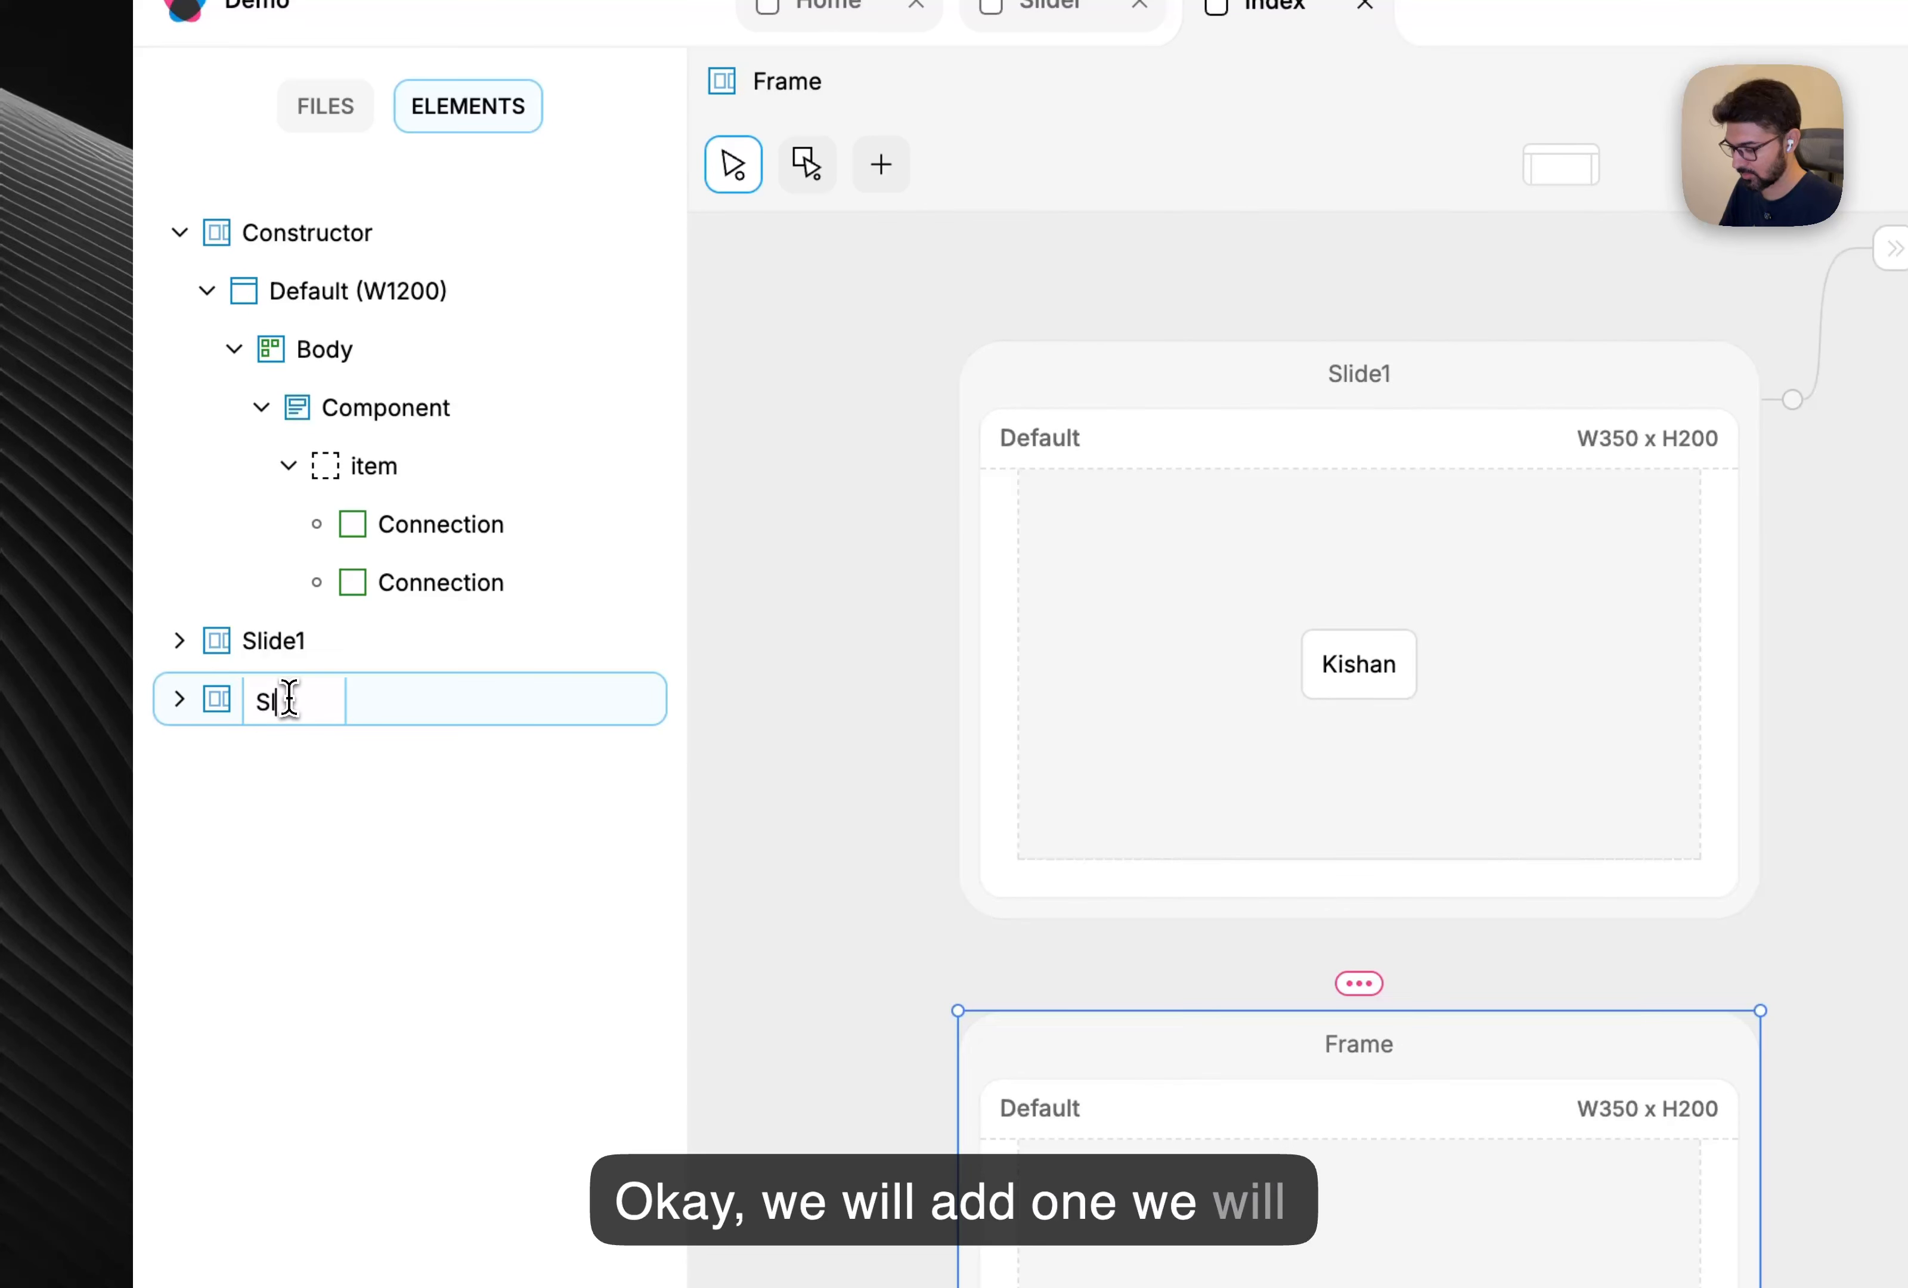
pyautogui.write('ide2')
pyautogui.press('Return')
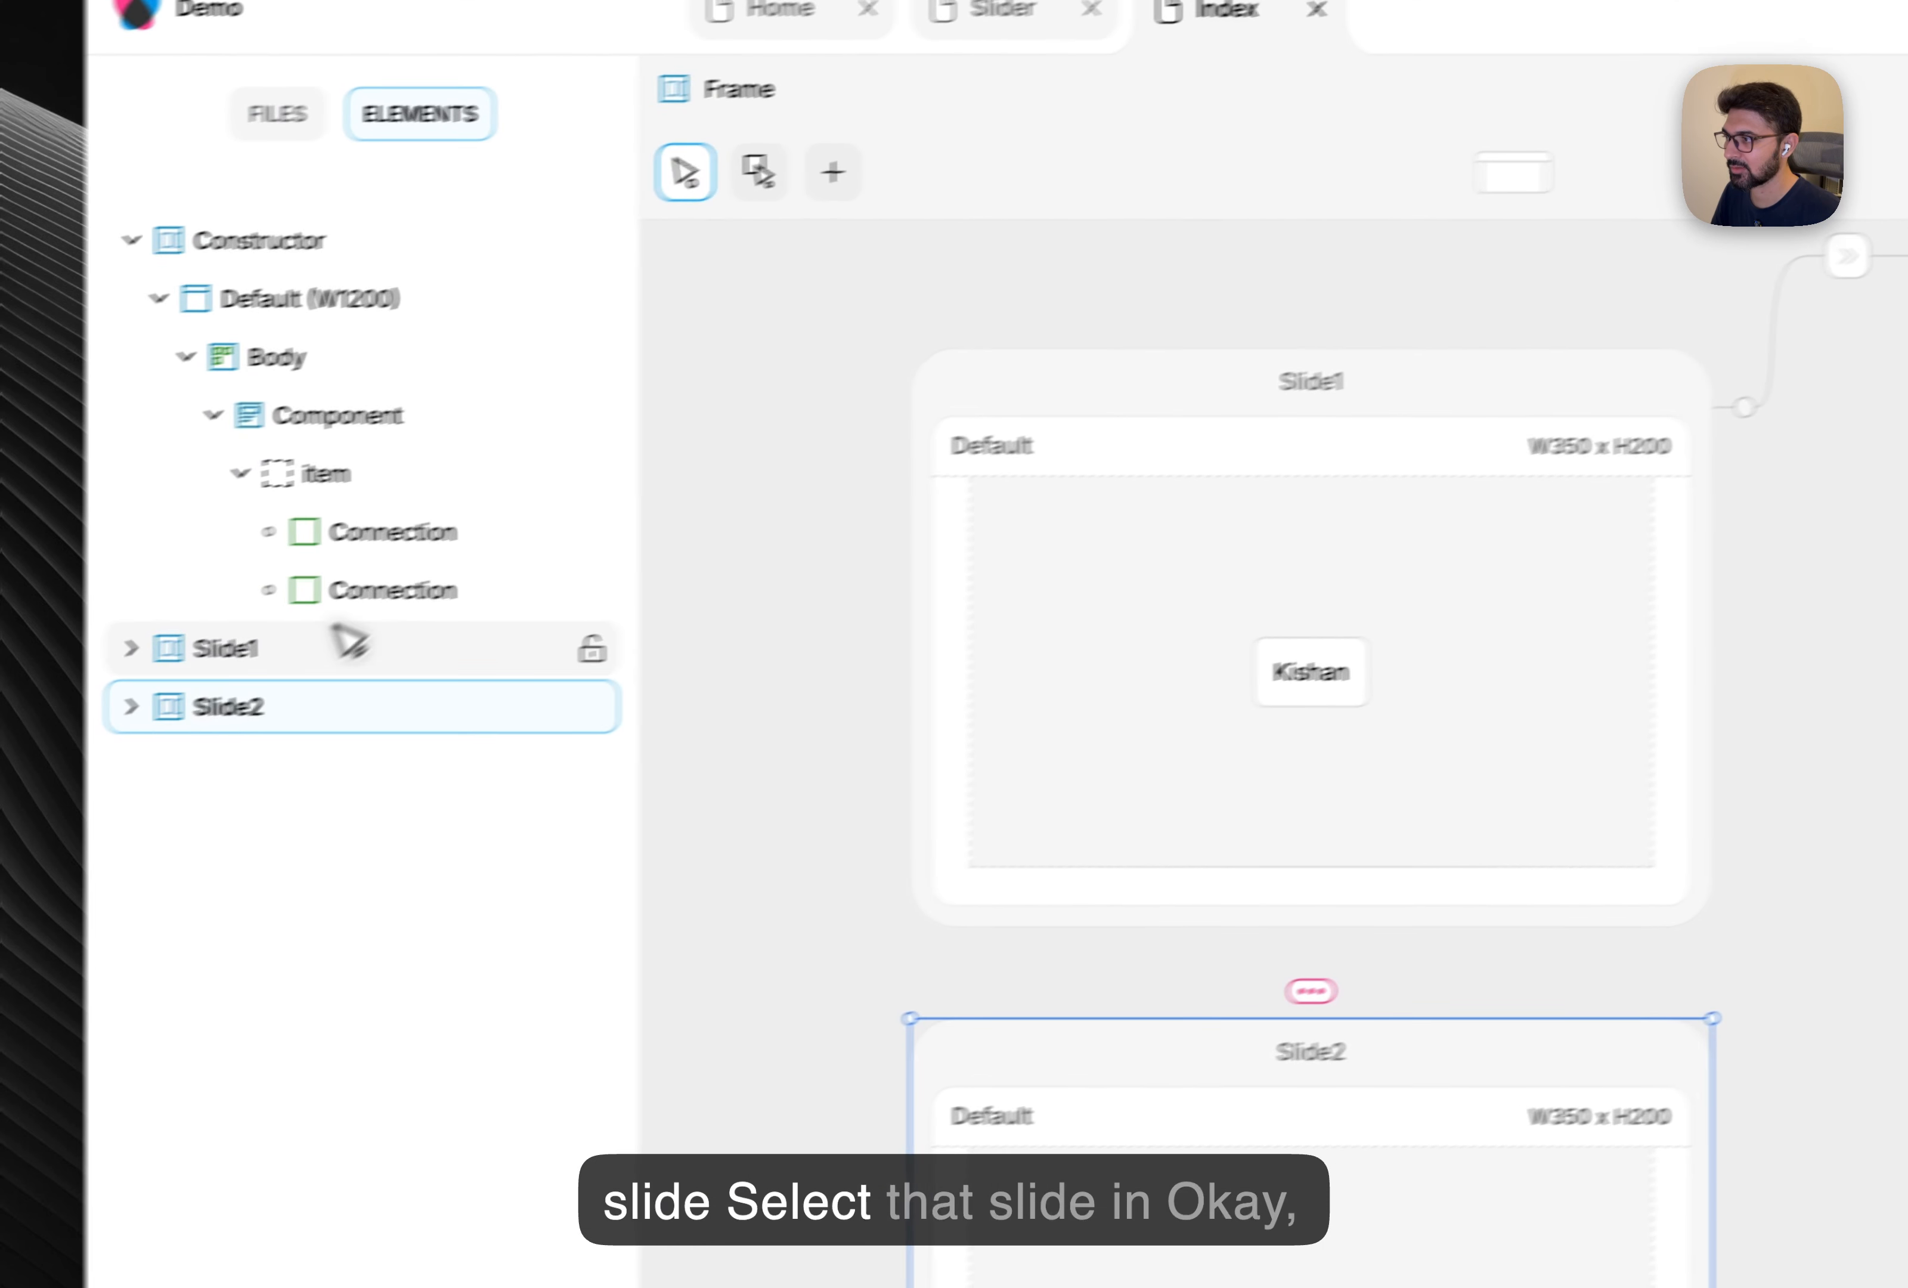
pyautogui.click(345, 604)
pyautogui.click(1907, 292)
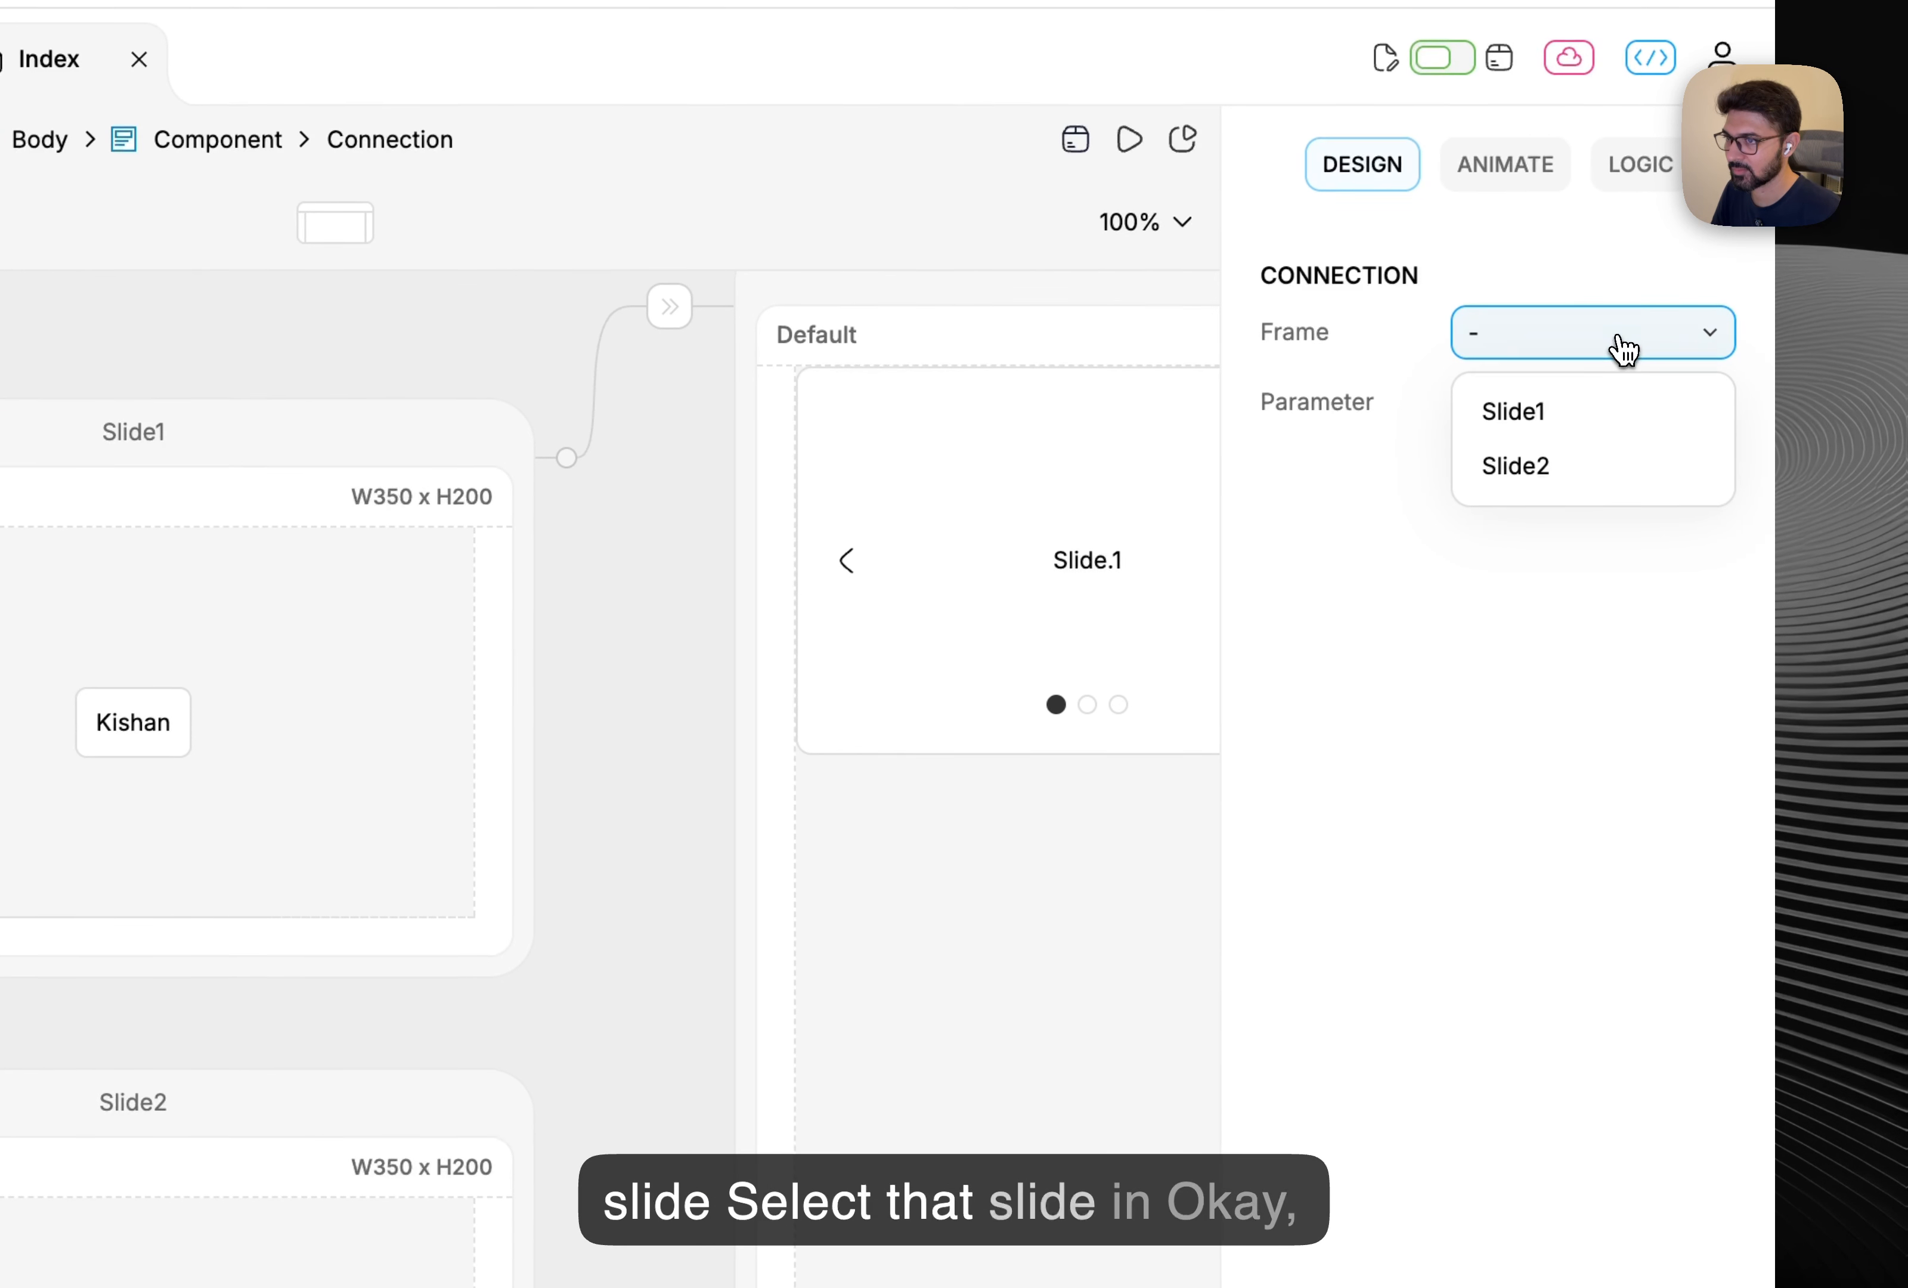
pyautogui.click(1580, 470)
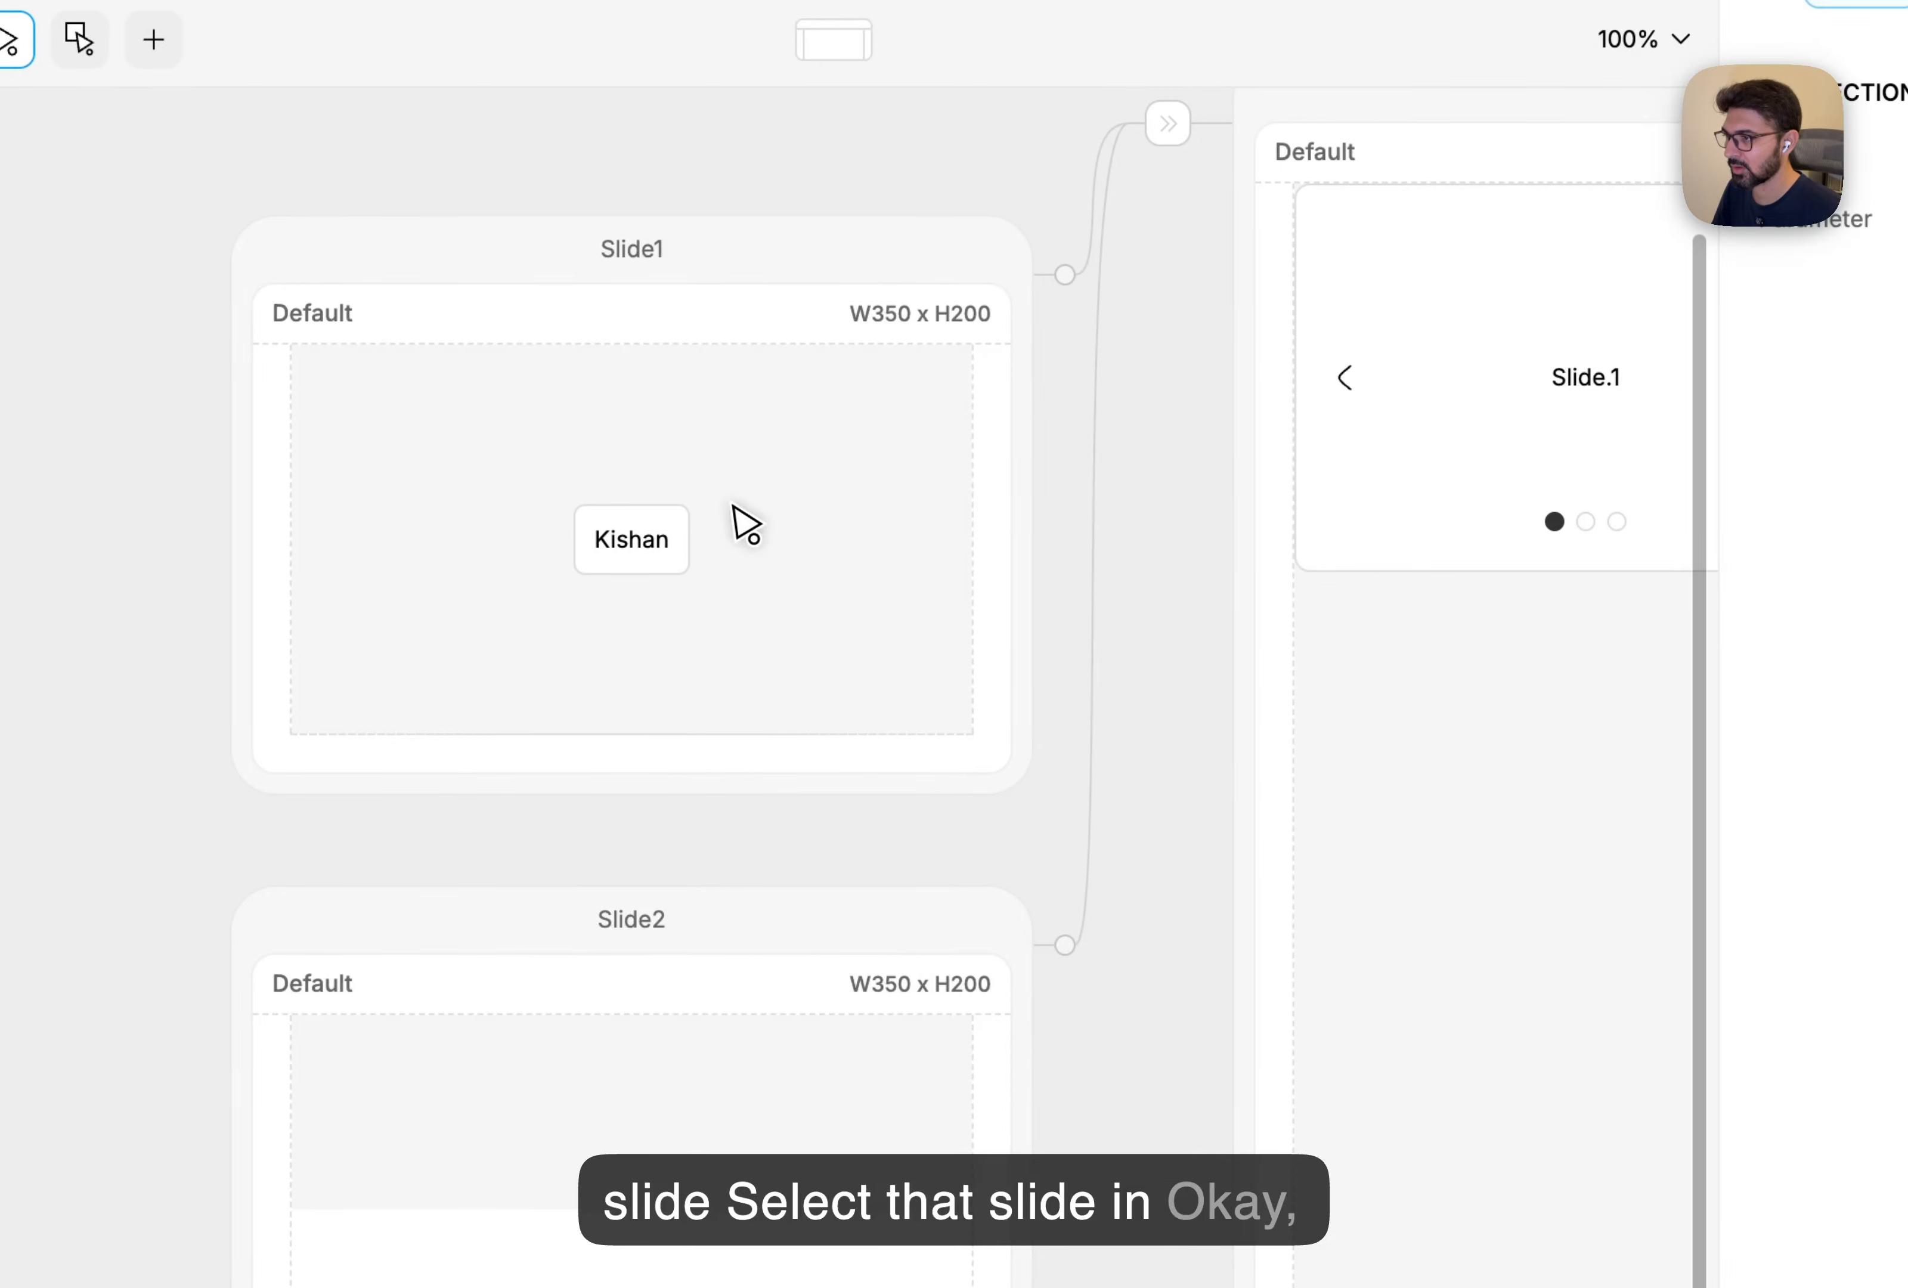
pyautogui.click(244, 704)
# Copy Slide1's inner frame style and paste it onto Slide2's frame.
pyautogui.click(632, 320)
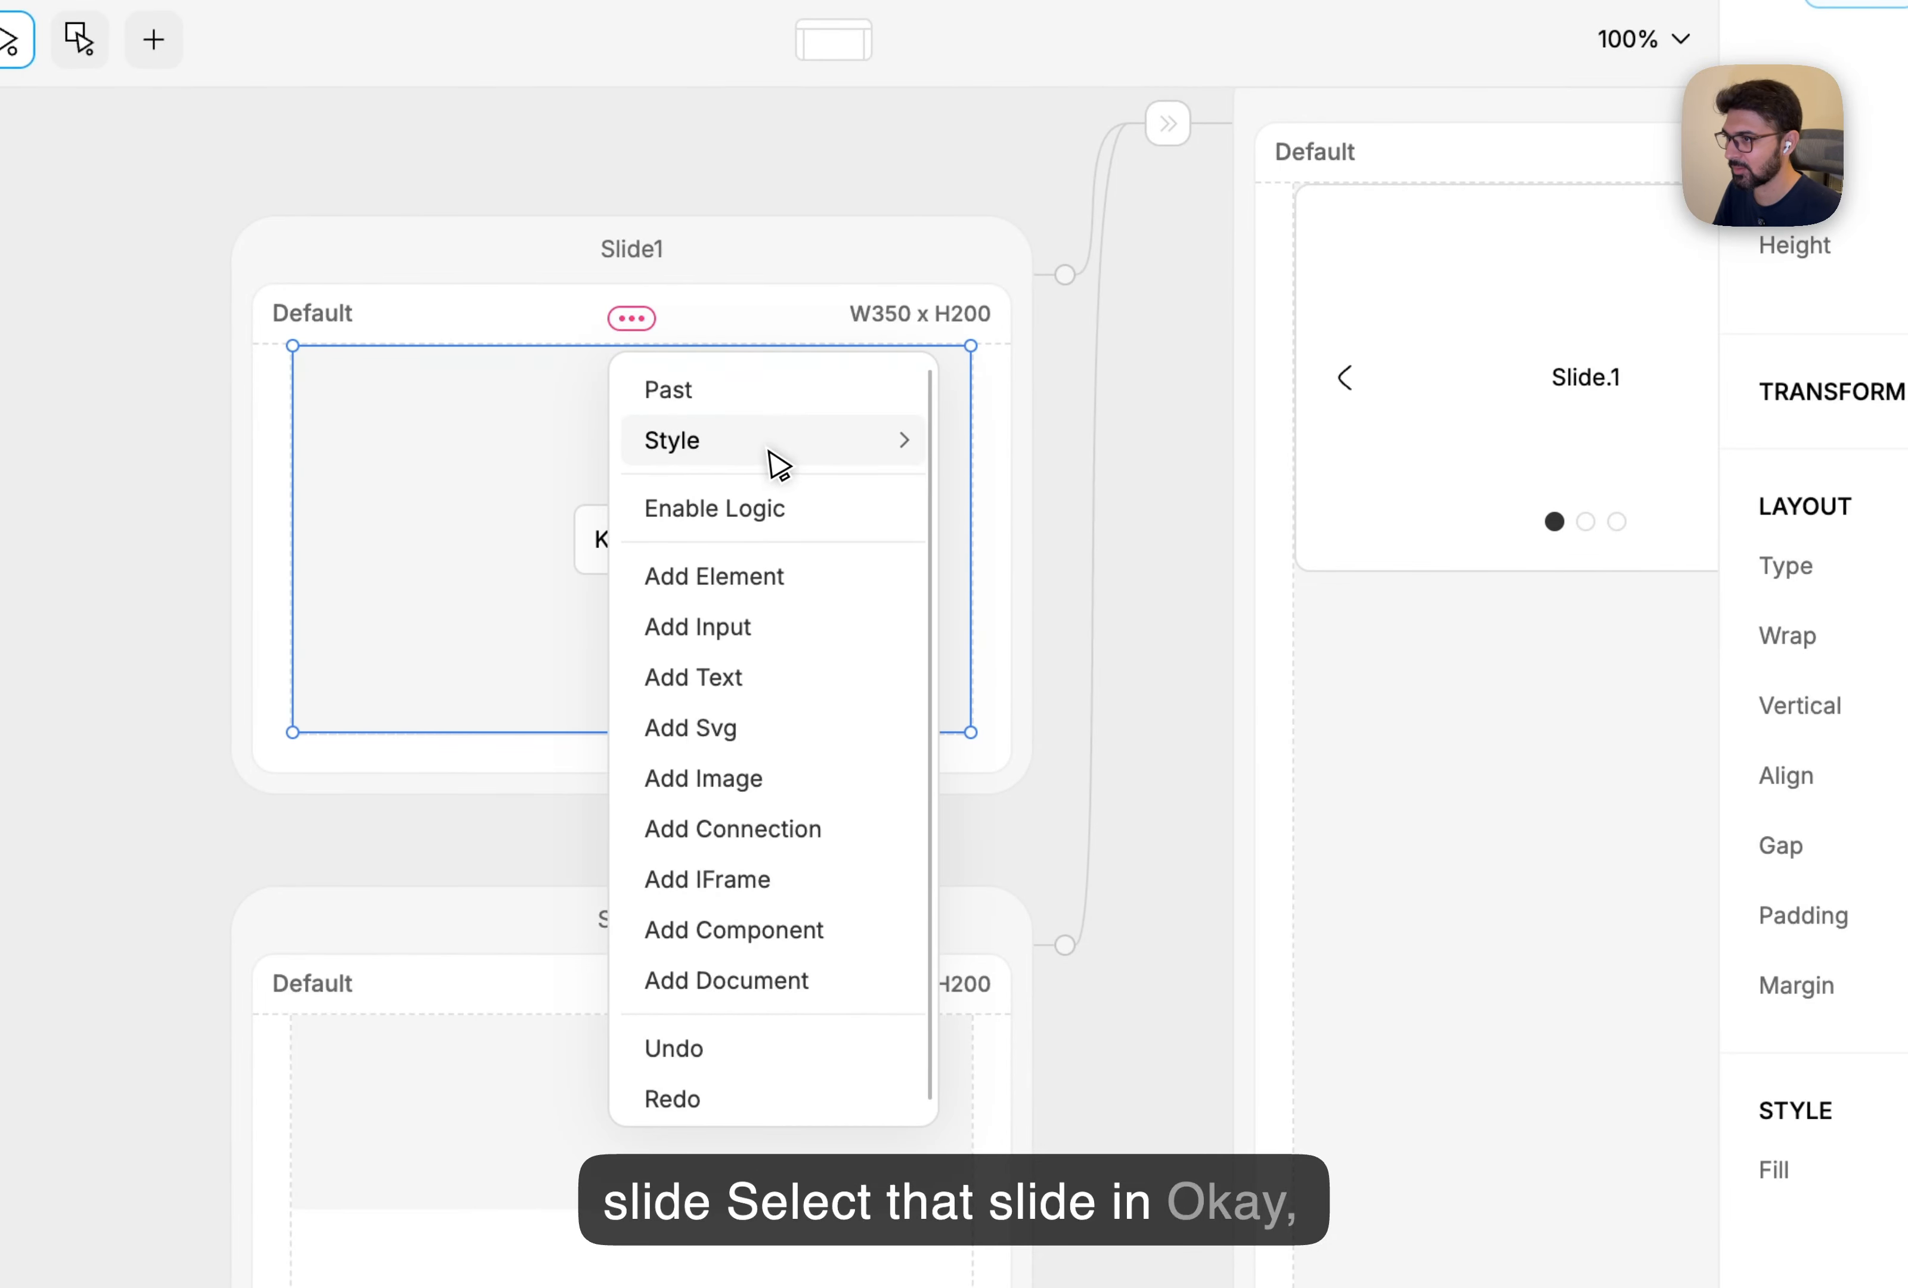
pyautogui.moveTo(771, 459)
pyautogui.click(1129, 439)
pyautogui.click(792, 1039)
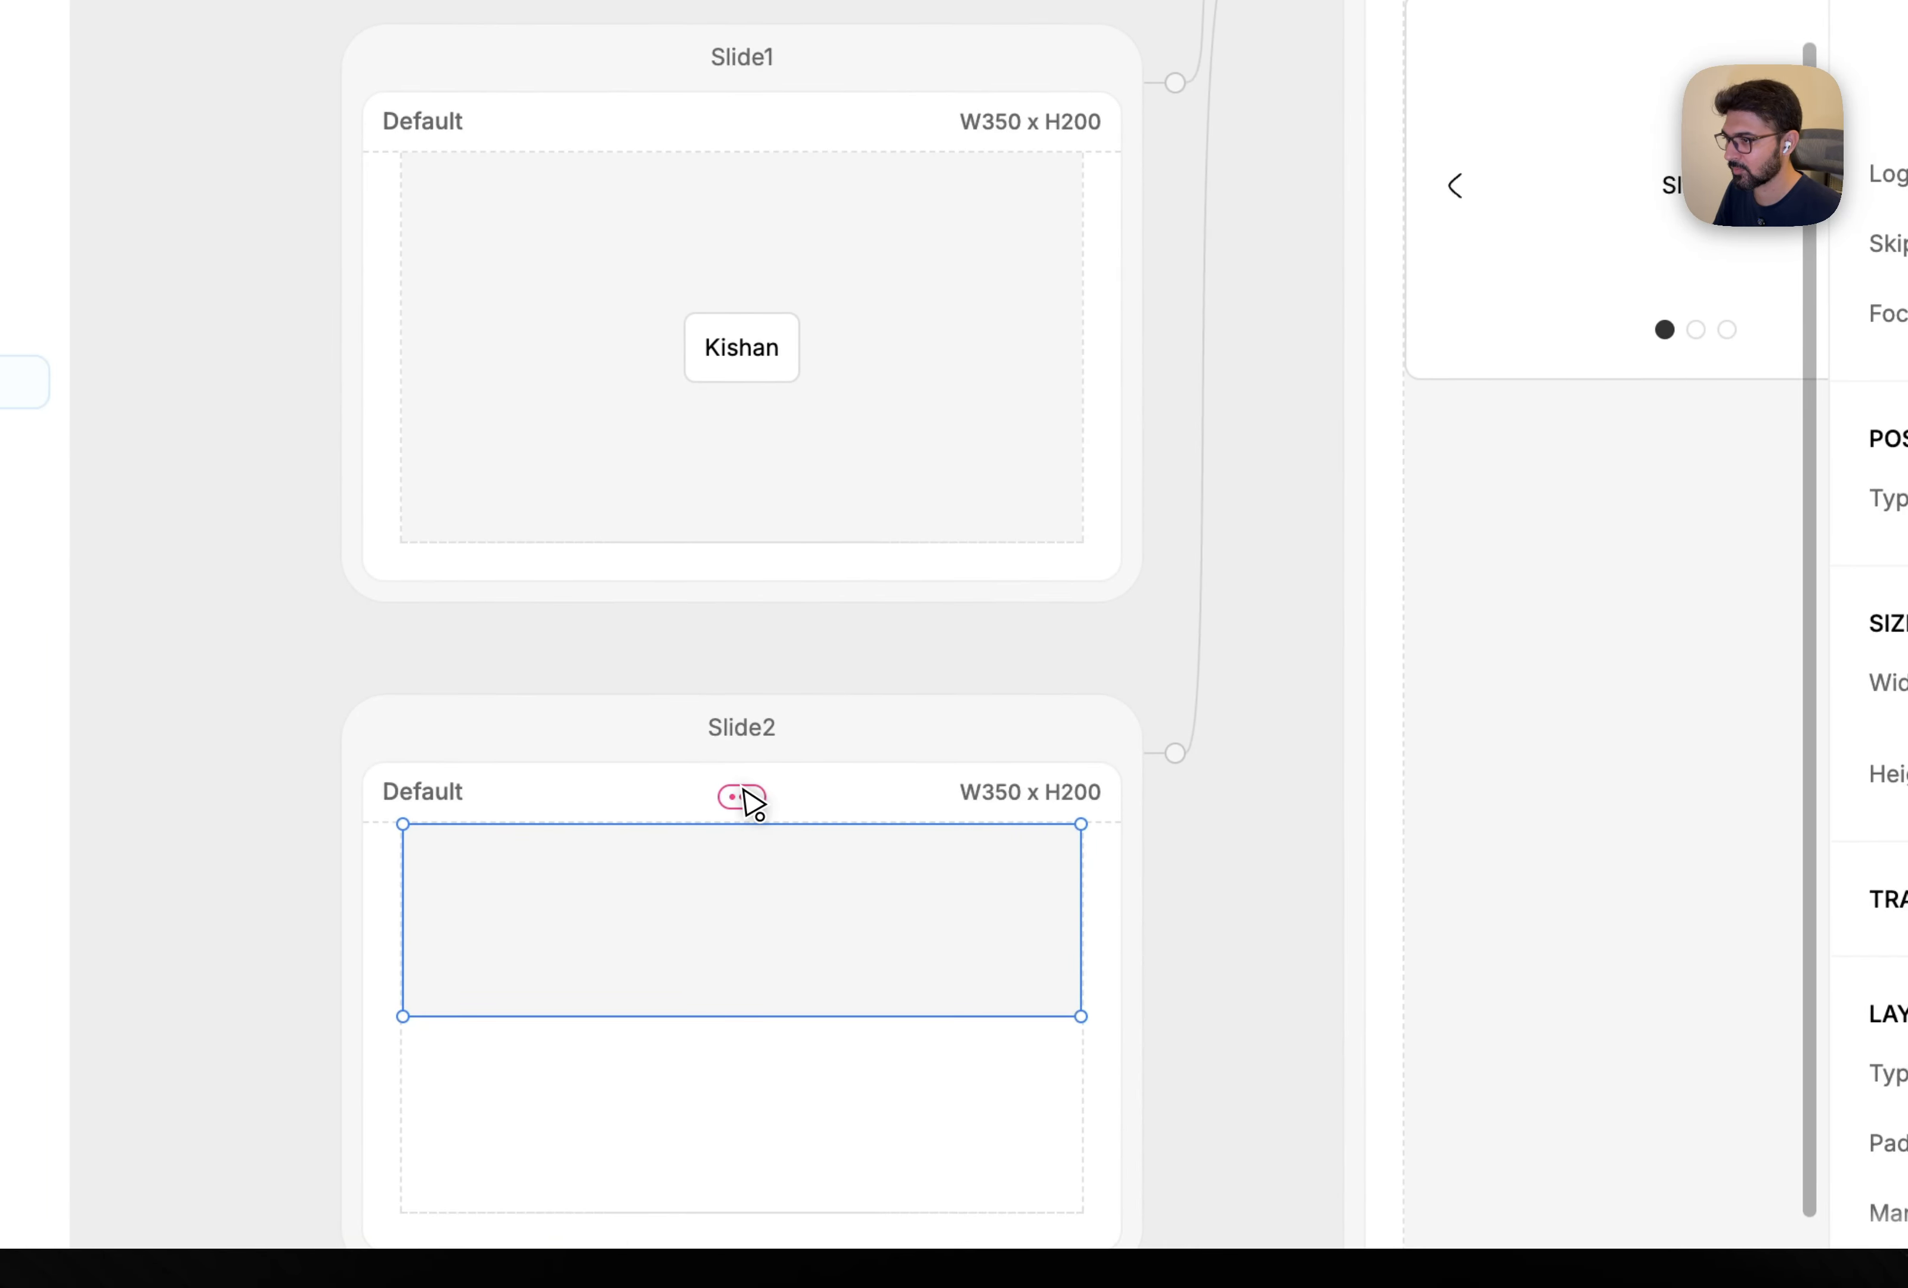
pyautogui.click(695, 895)
pyautogui.moveTo(803, 638)
pyautogui.click(1198, 596)
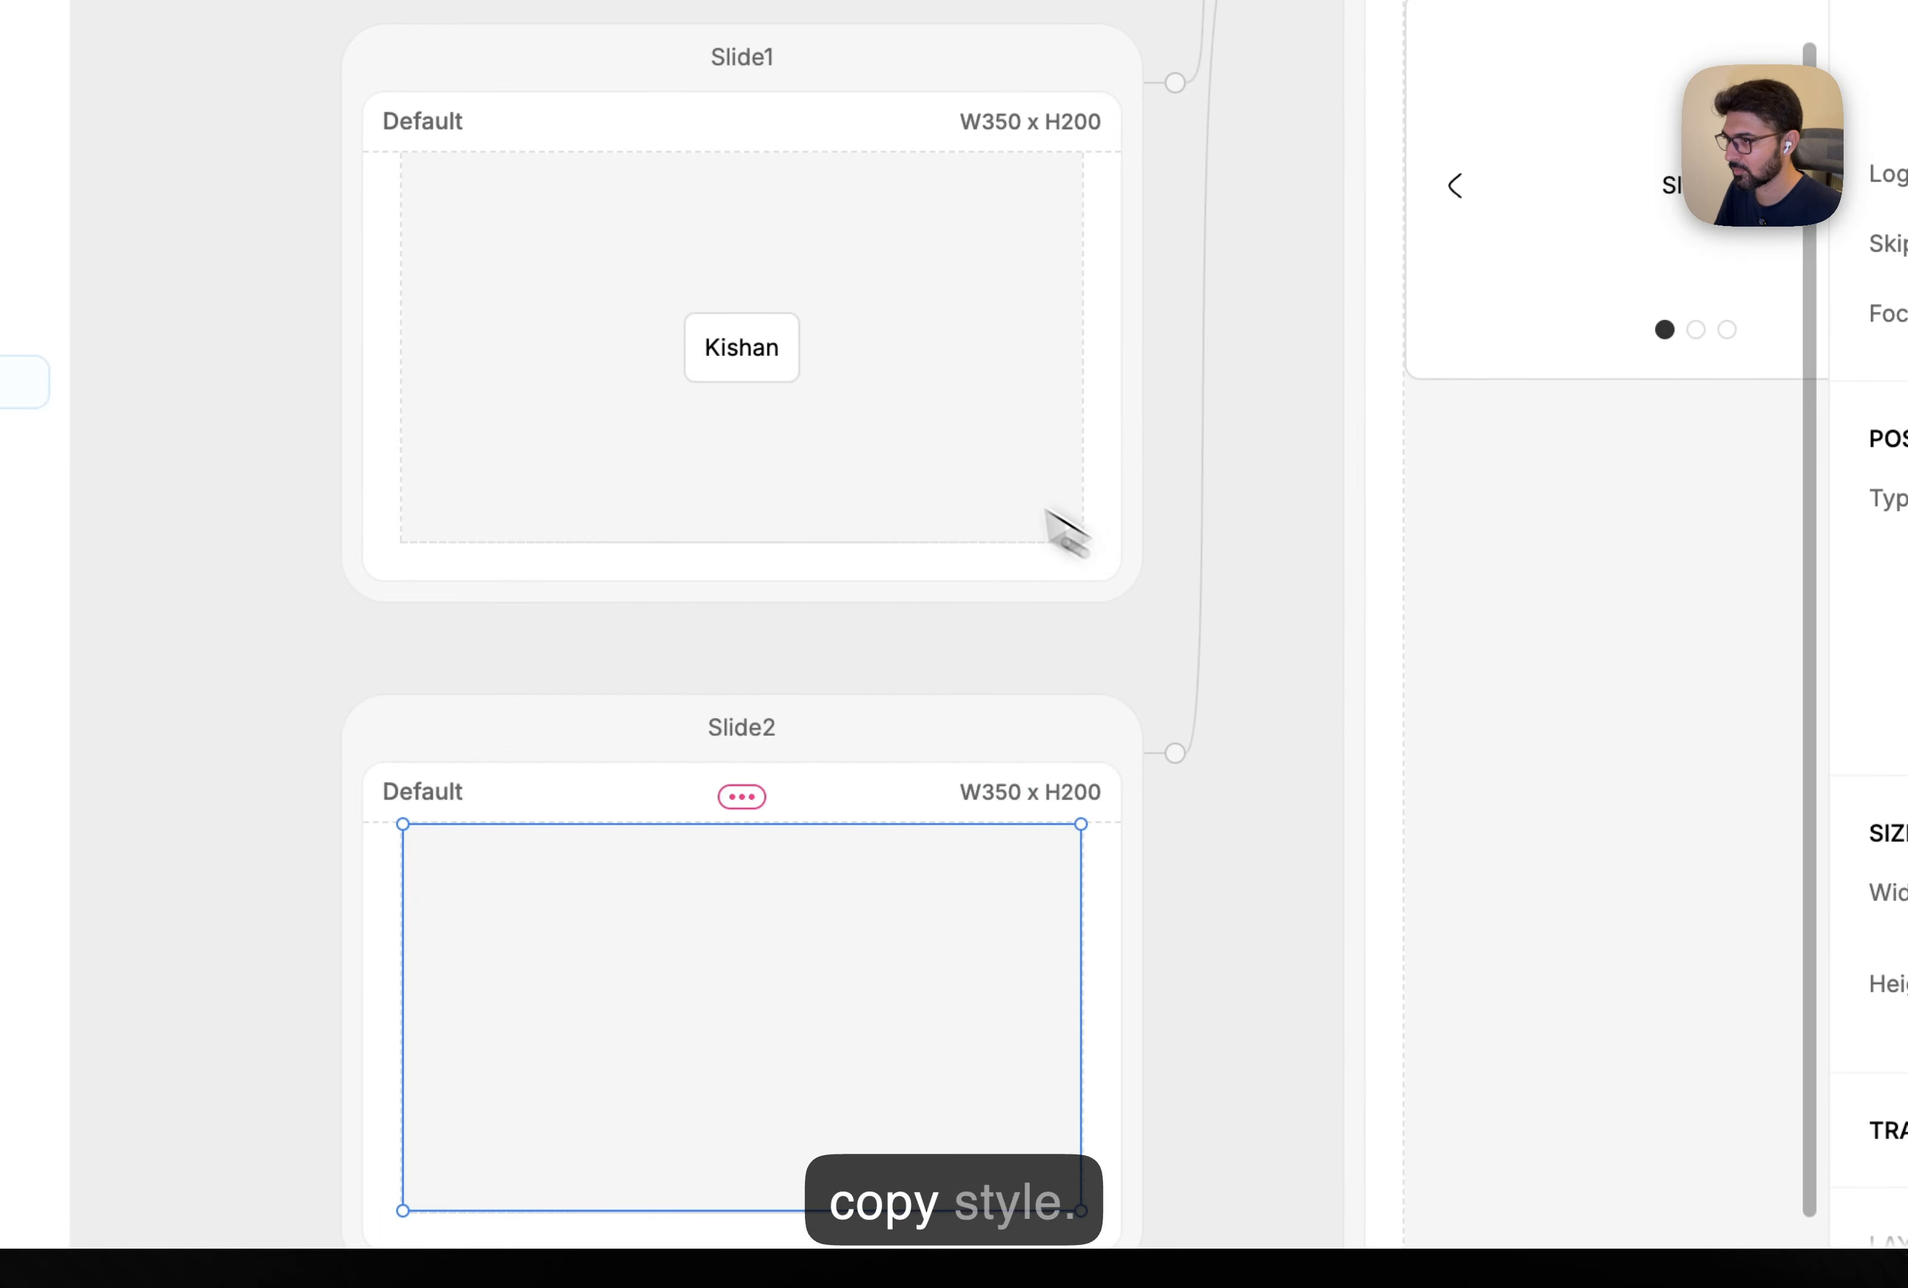
# Copy Slide1's button into Slide2, relabel it with a second name, and preview the slider.
pyautogui.click(801, 353)
pyautogui.press('super+c')
pyautogui.scroll(-3, 796, 716)
pyautogui.click(797, 716)
pyautogui.press('super+v')
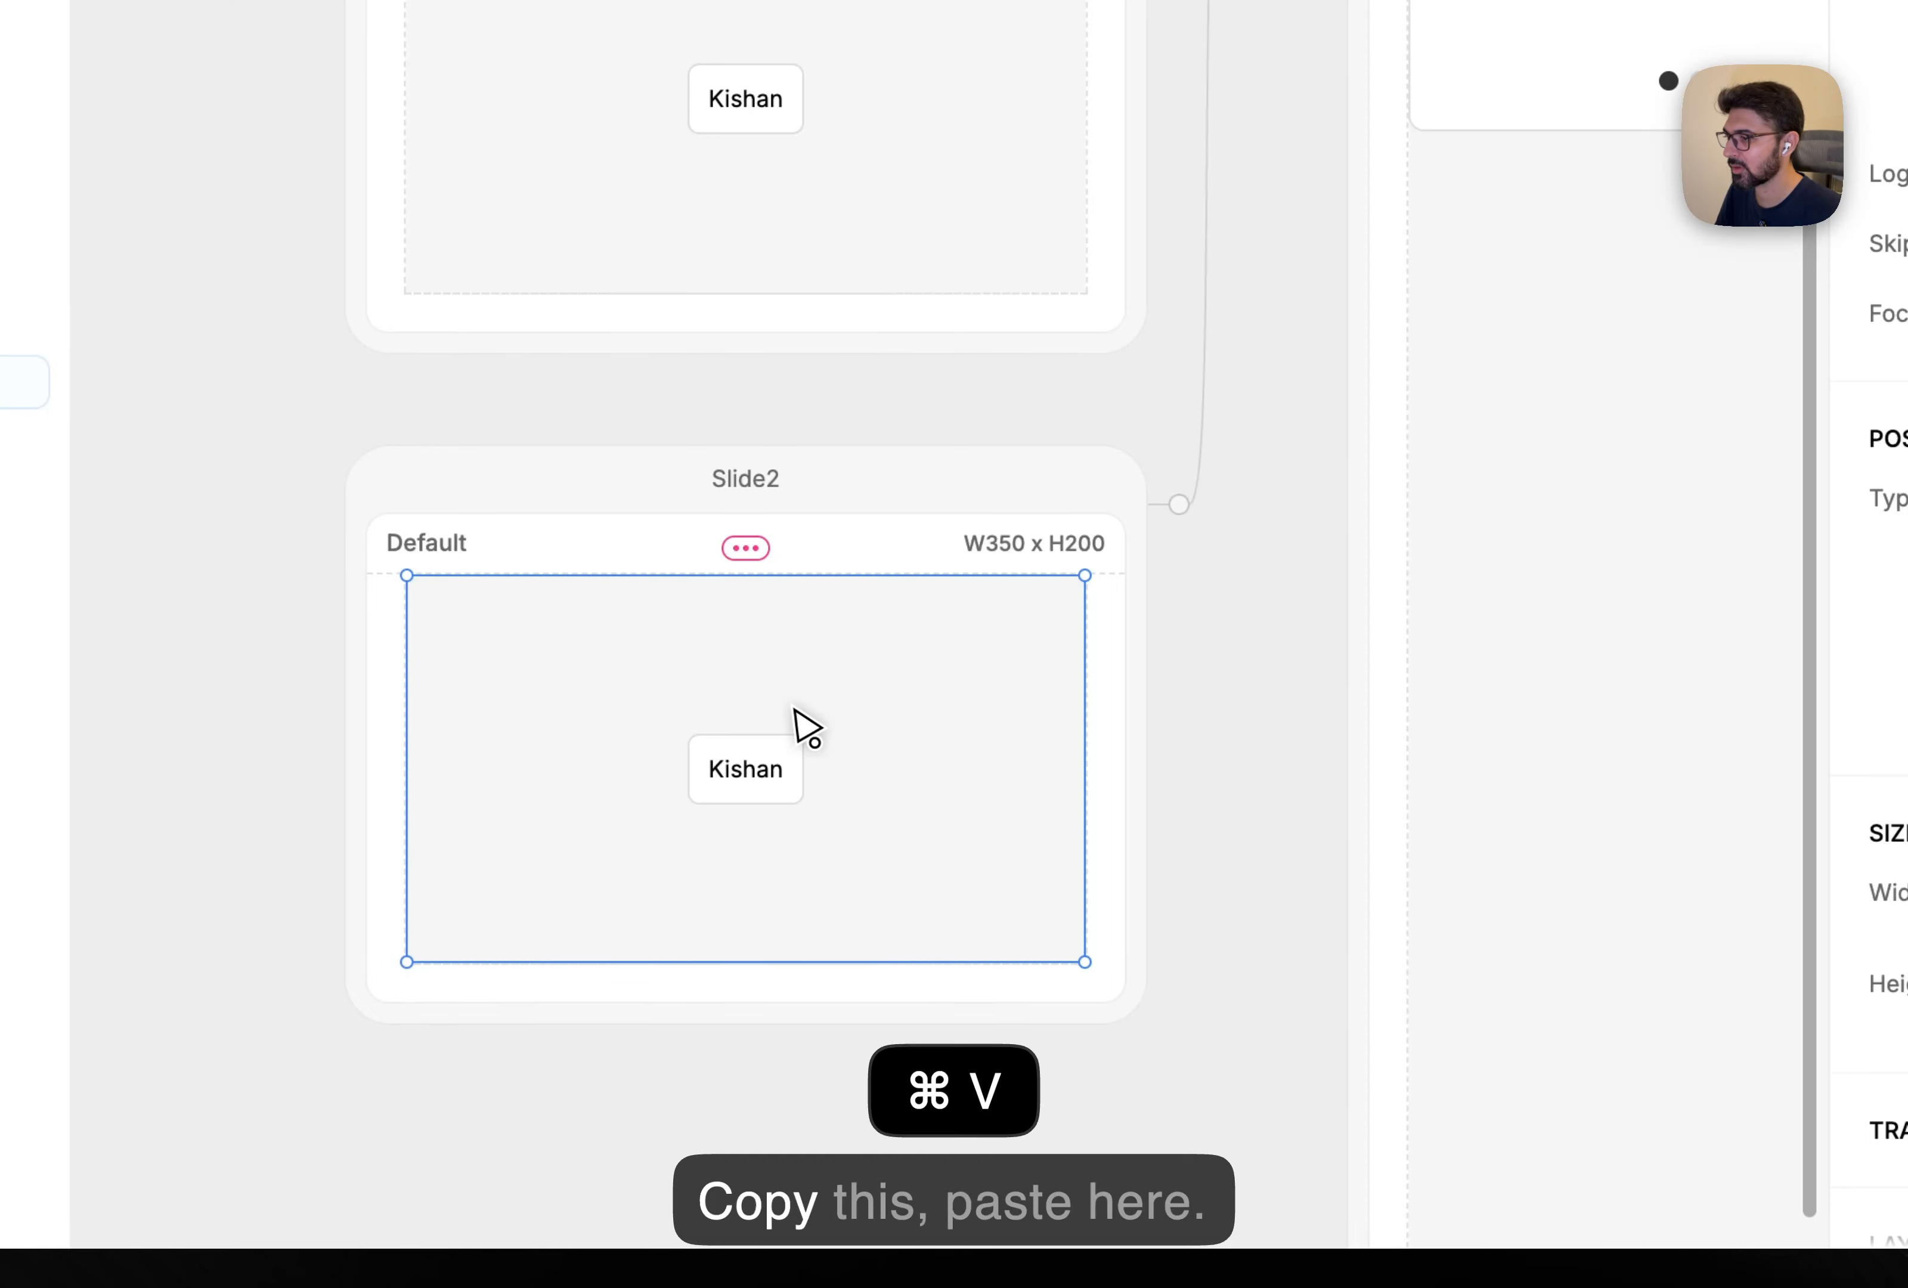
pyautogui.click(767, 768)
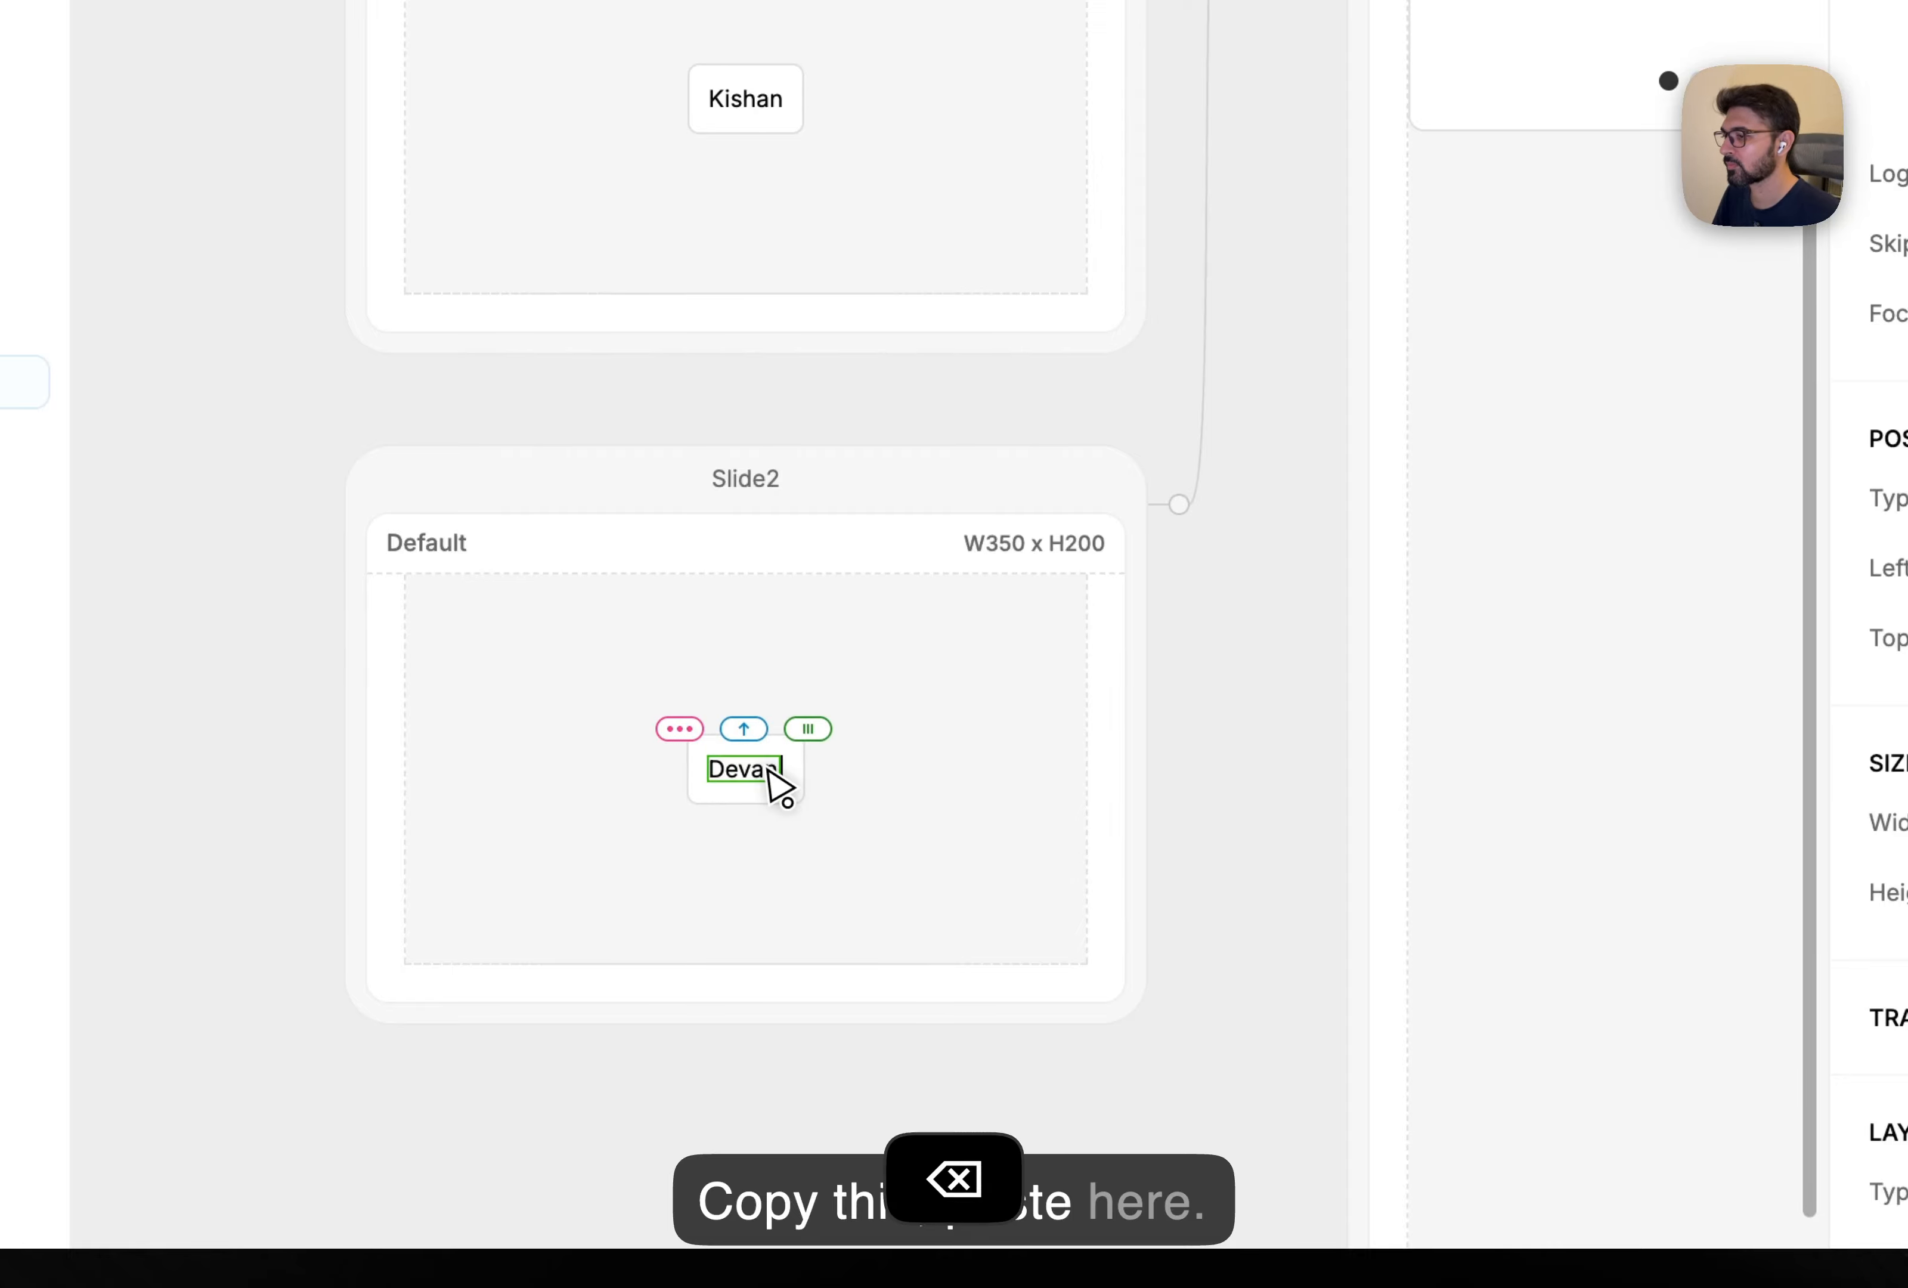
pyautogui.click(727, 1125)
pyautogui.scroll(3, 790, 575)
pyautogui.hscroll(3, 791, 575)
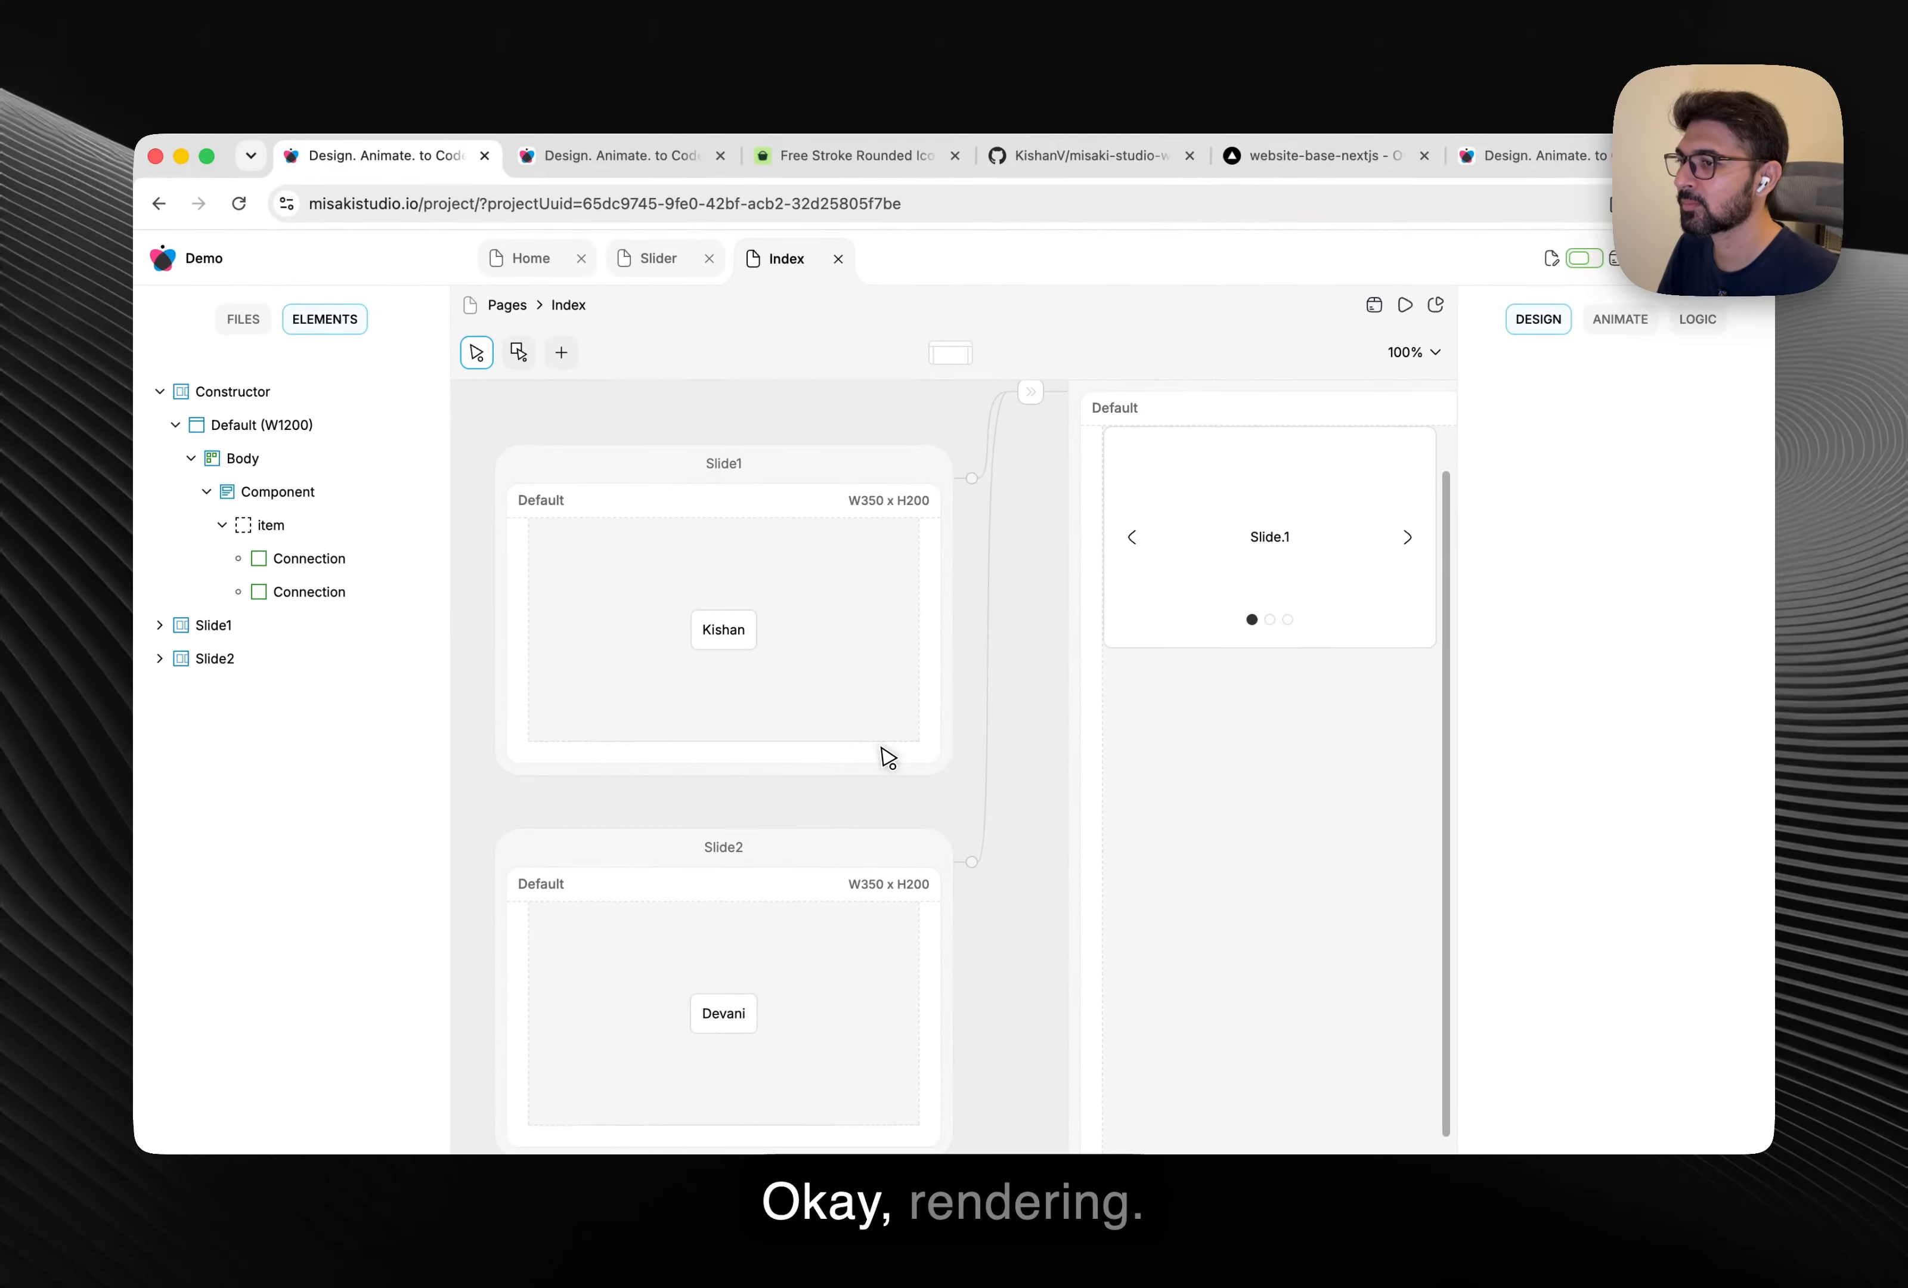
pyautogui.click(1405, 305)
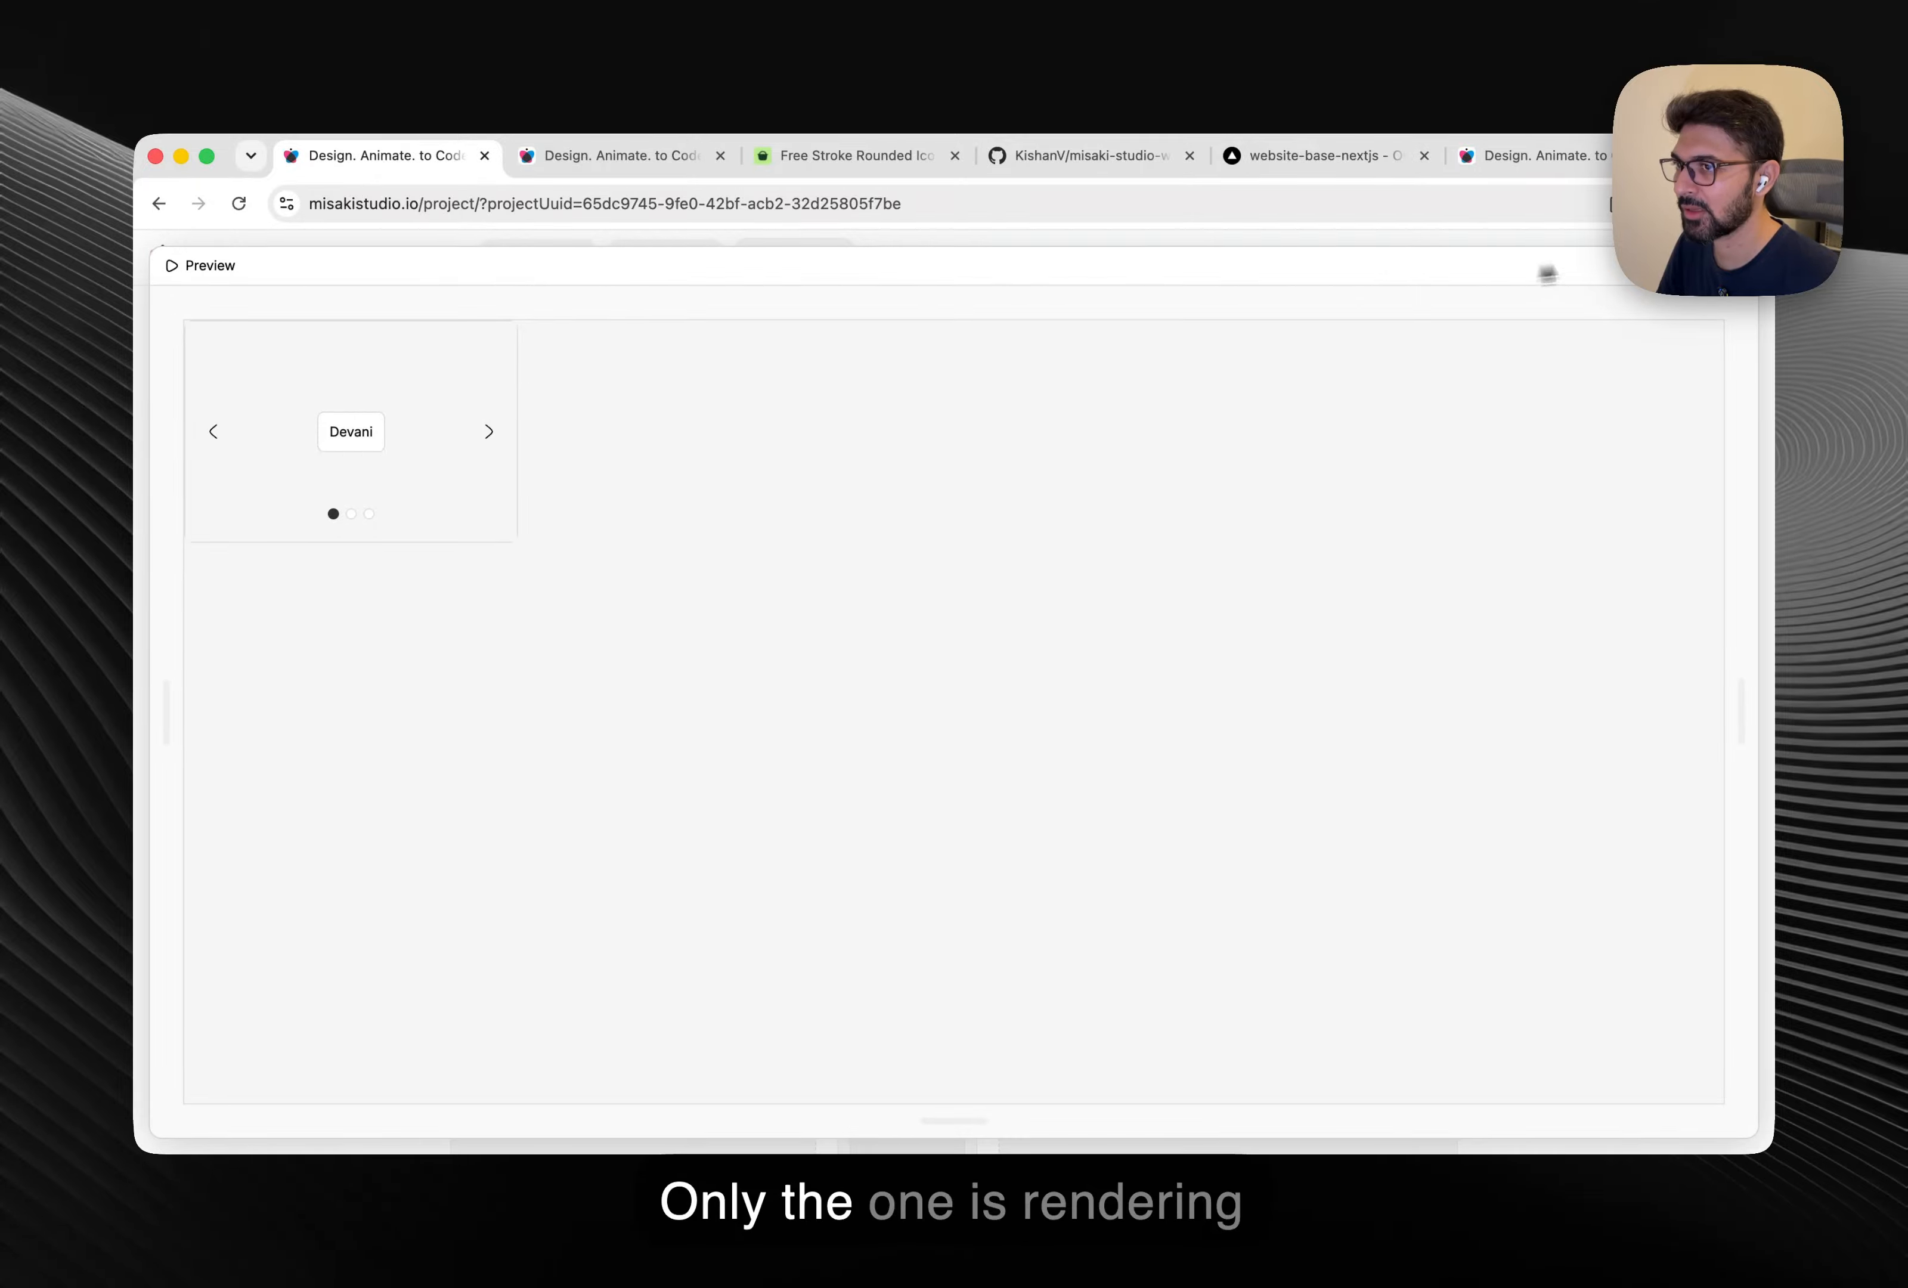
# Make the first Connection render only when level_3.childrenParameter.index equals number 1.
pyautogui.press('Escape')
pyautogui.click(335, 560)
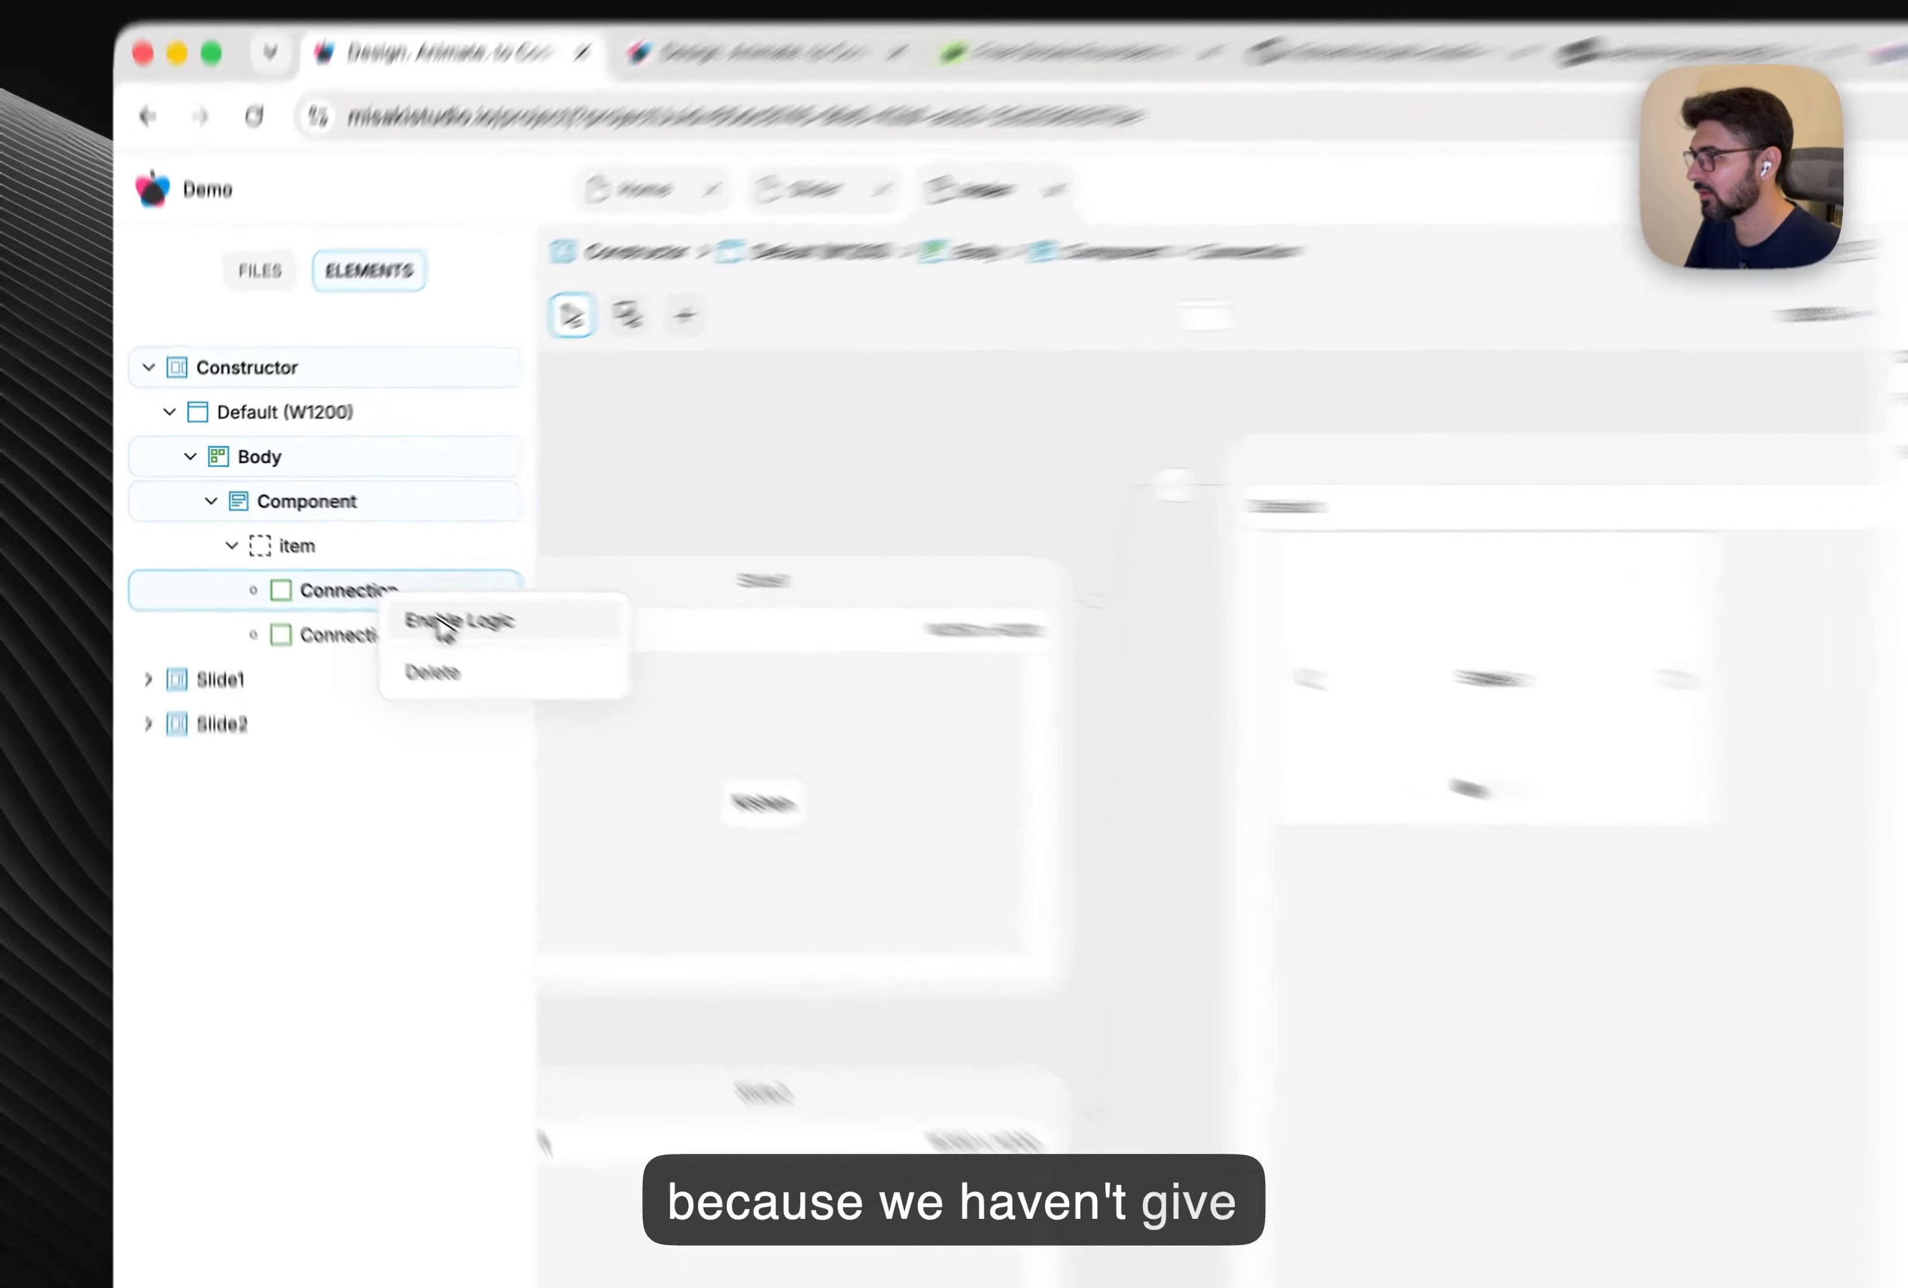
pyautogui.click(393, 580)
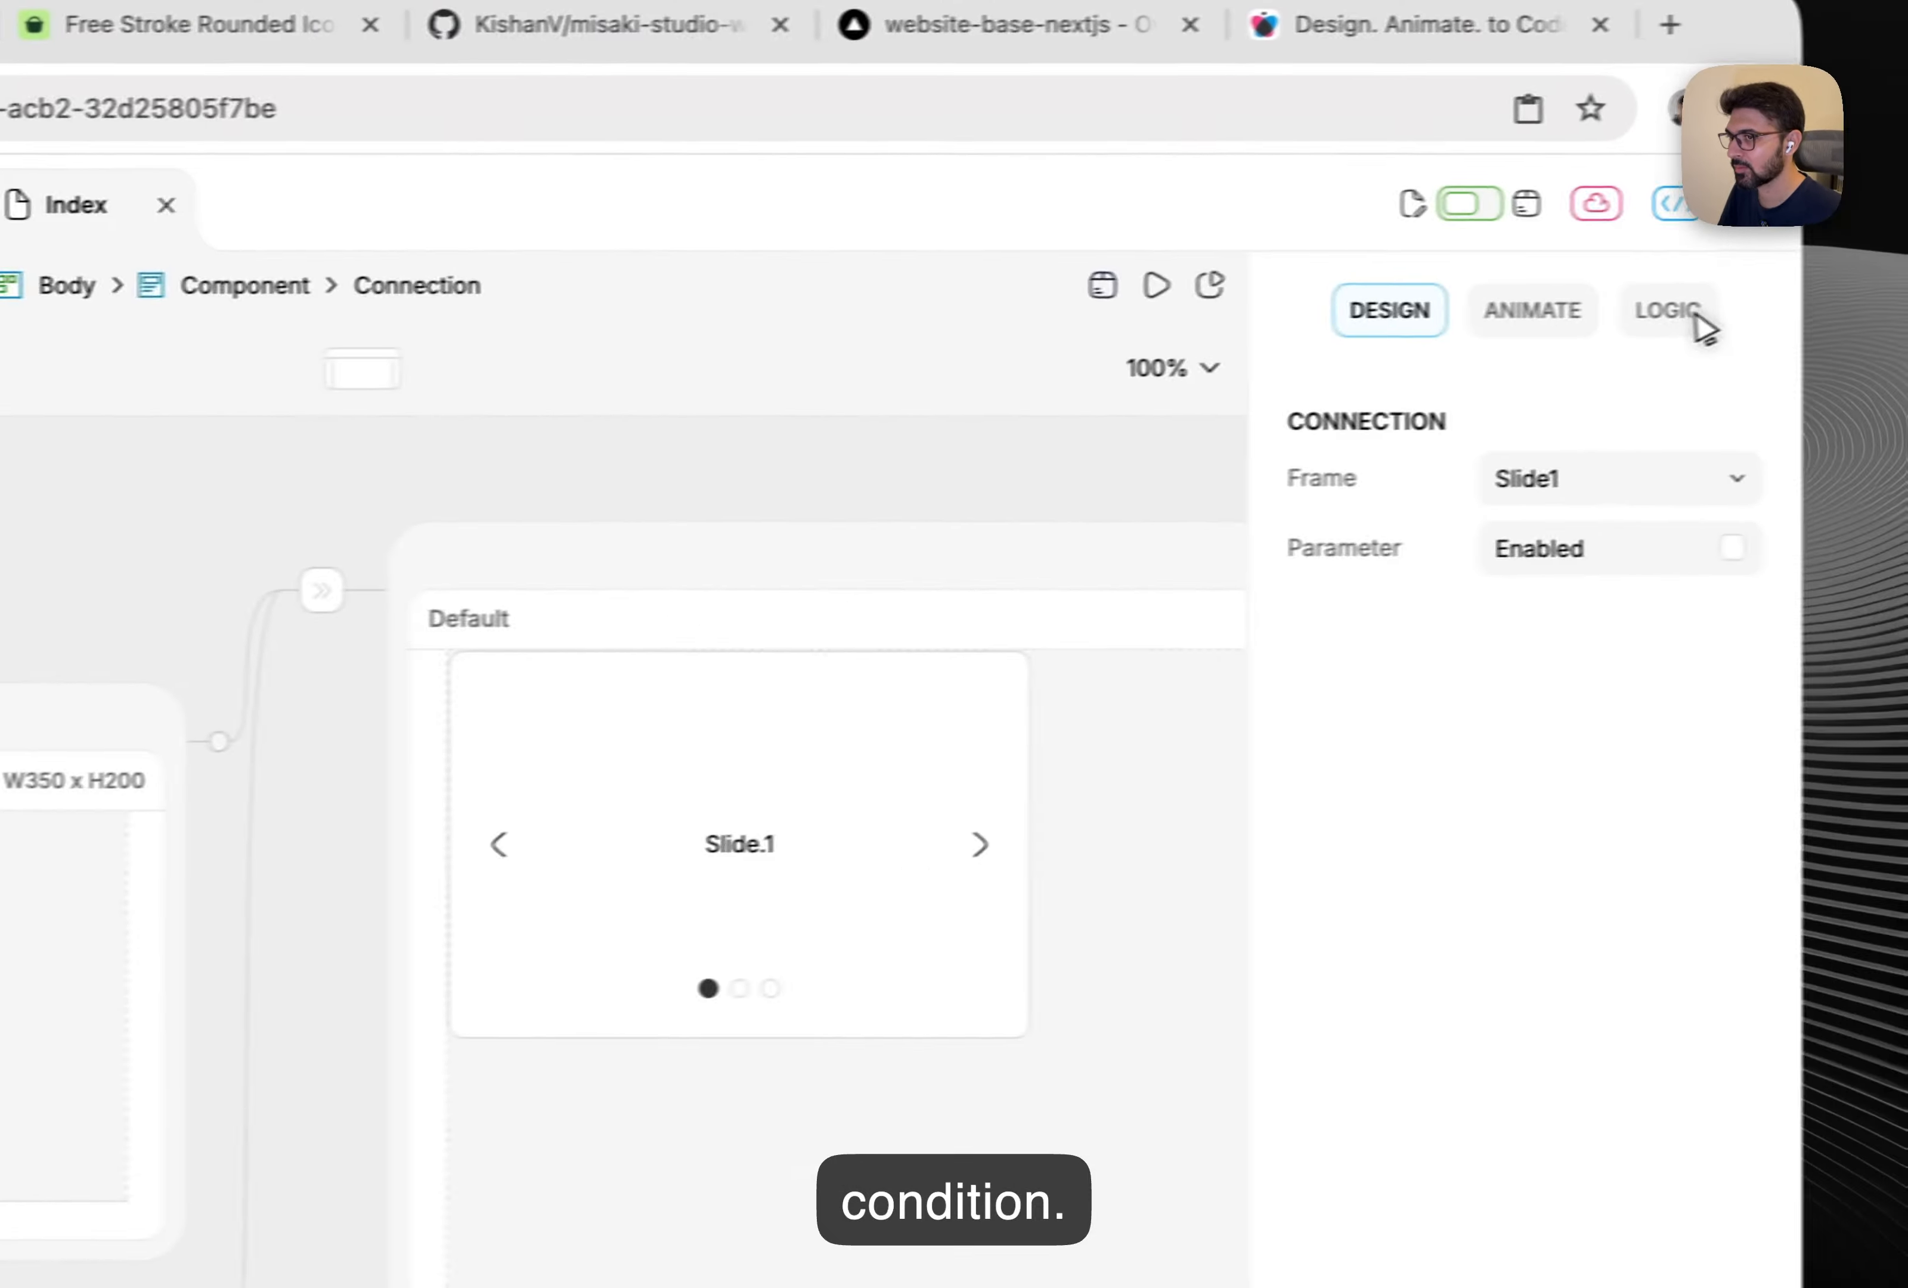
pyautogui.click(1698, 318)
pyautogui.click(793, 577)
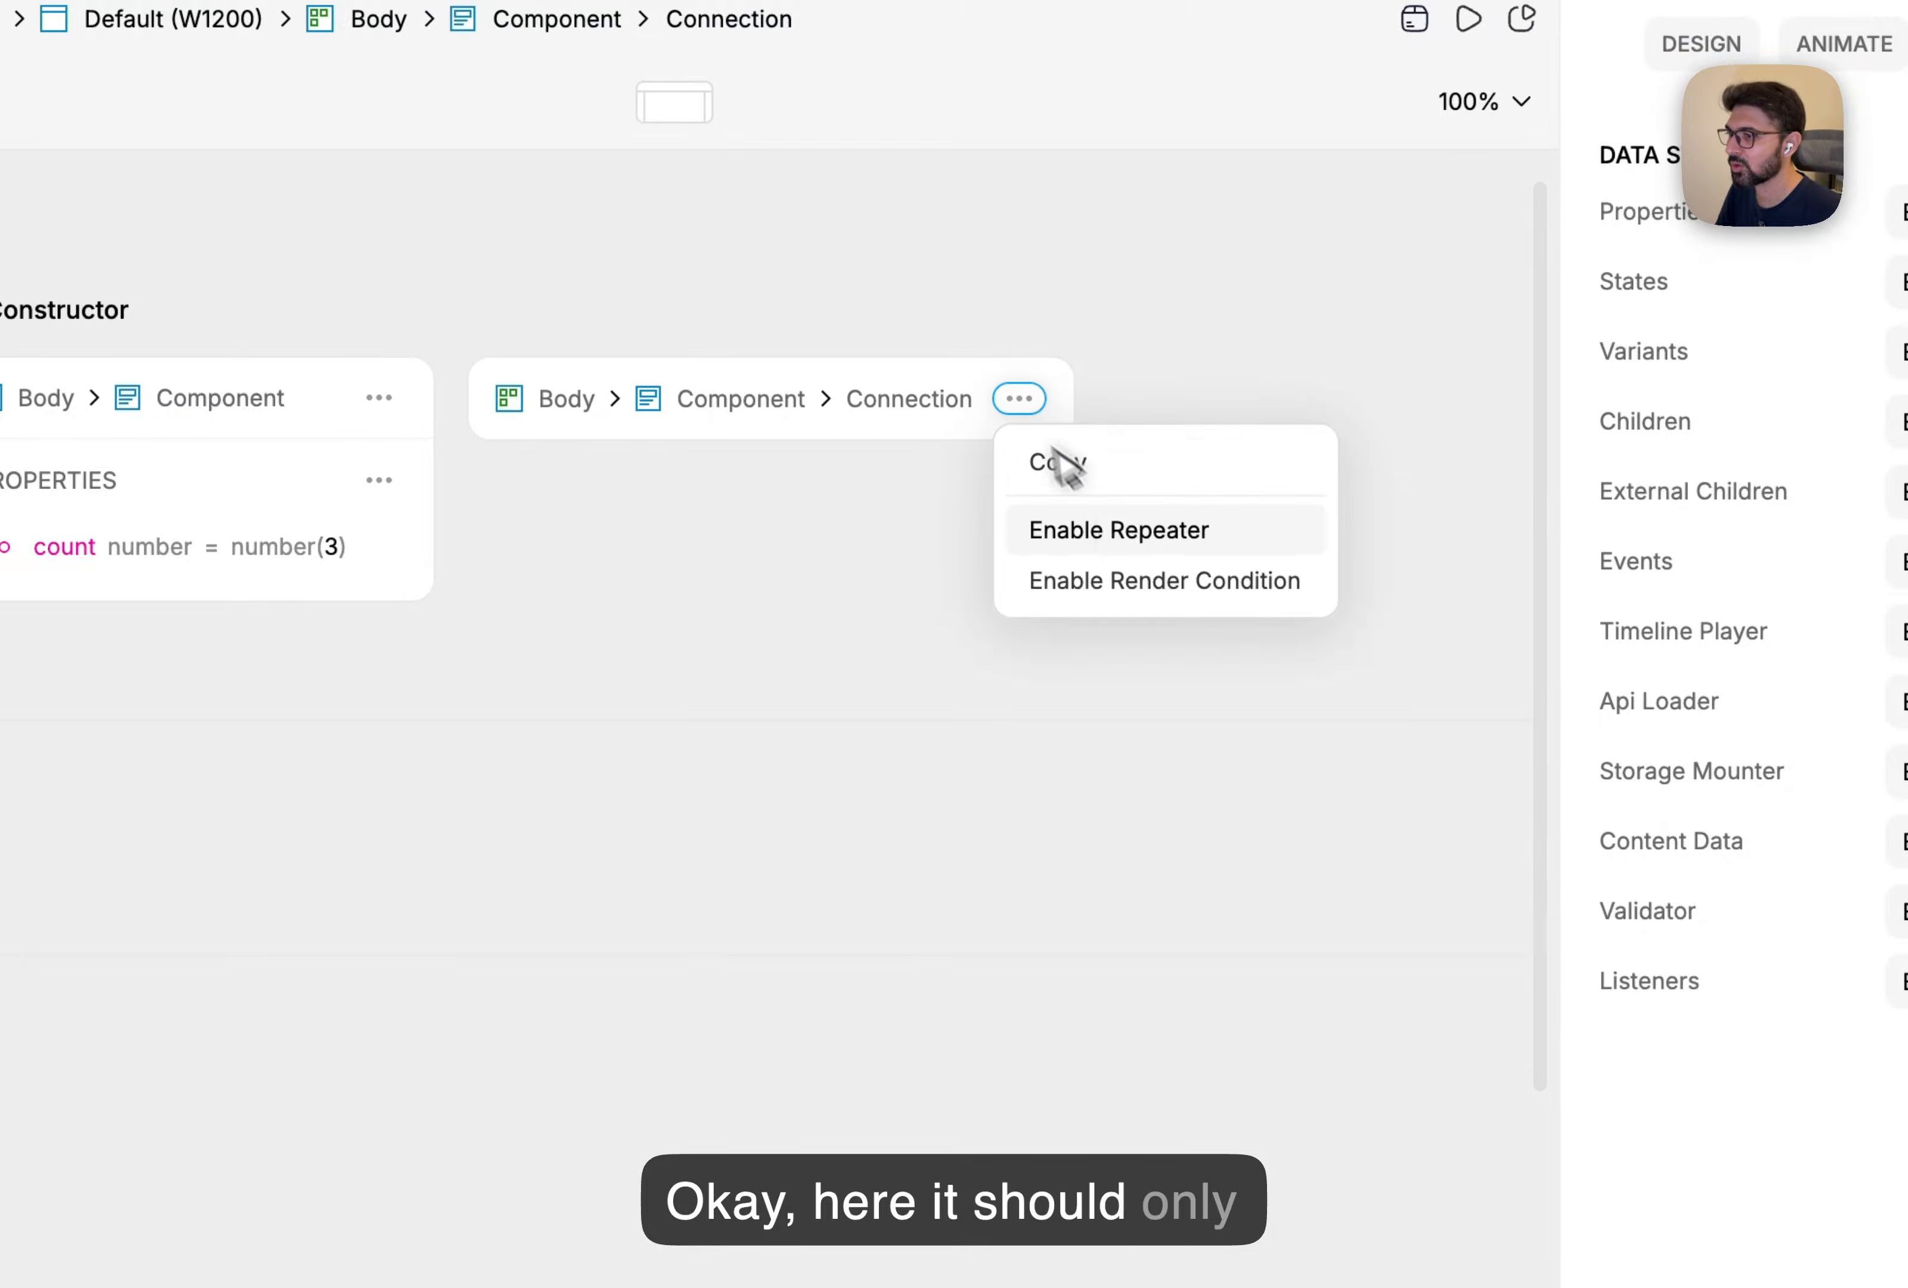
pyautogui.click(1150, 585)
pyautogui.click(612, 600)
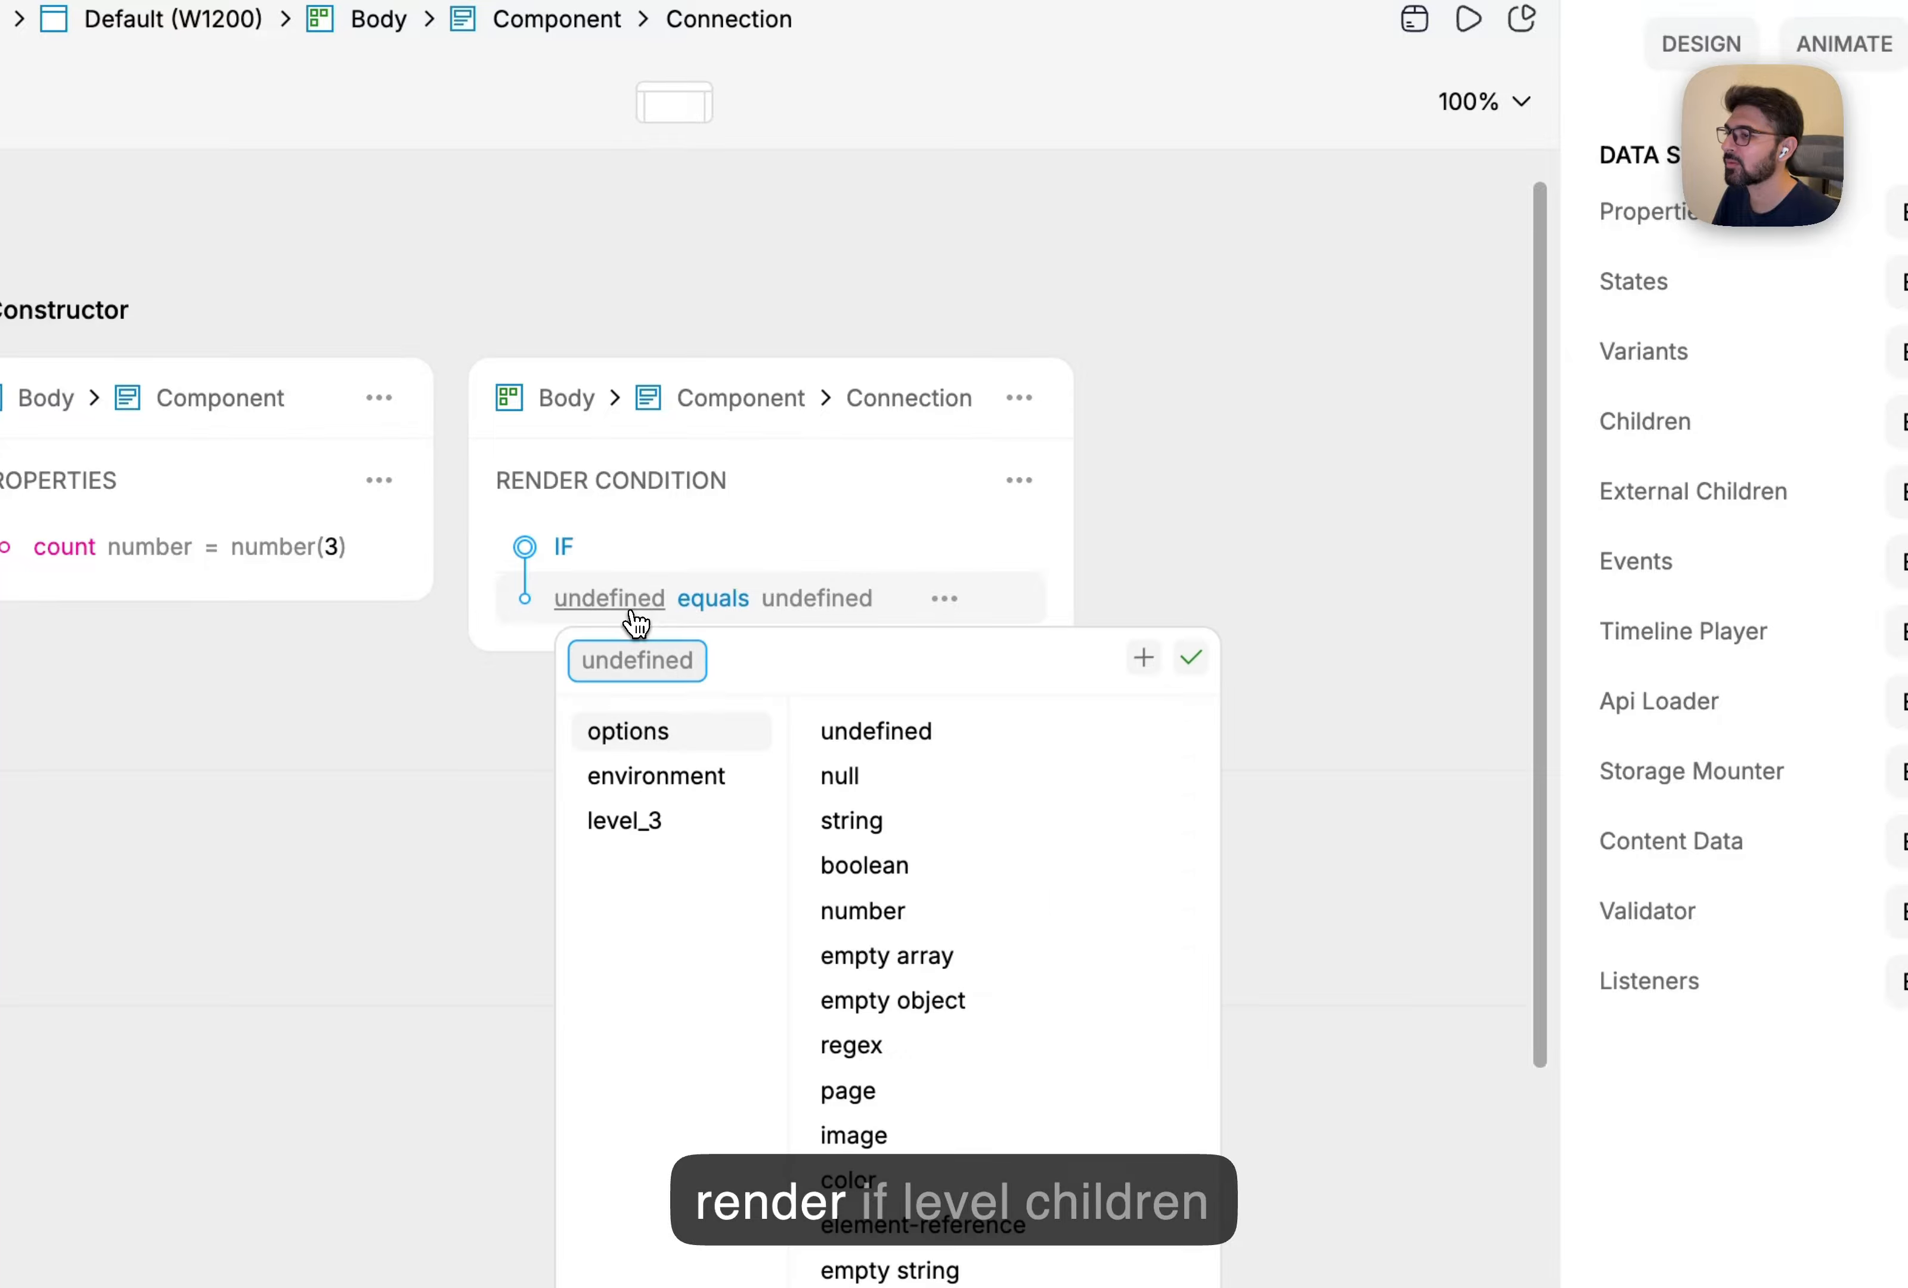
pyautogui.click(669, 823)
pyautogui.click(928, 757)
pyautogui.click(916, 781)
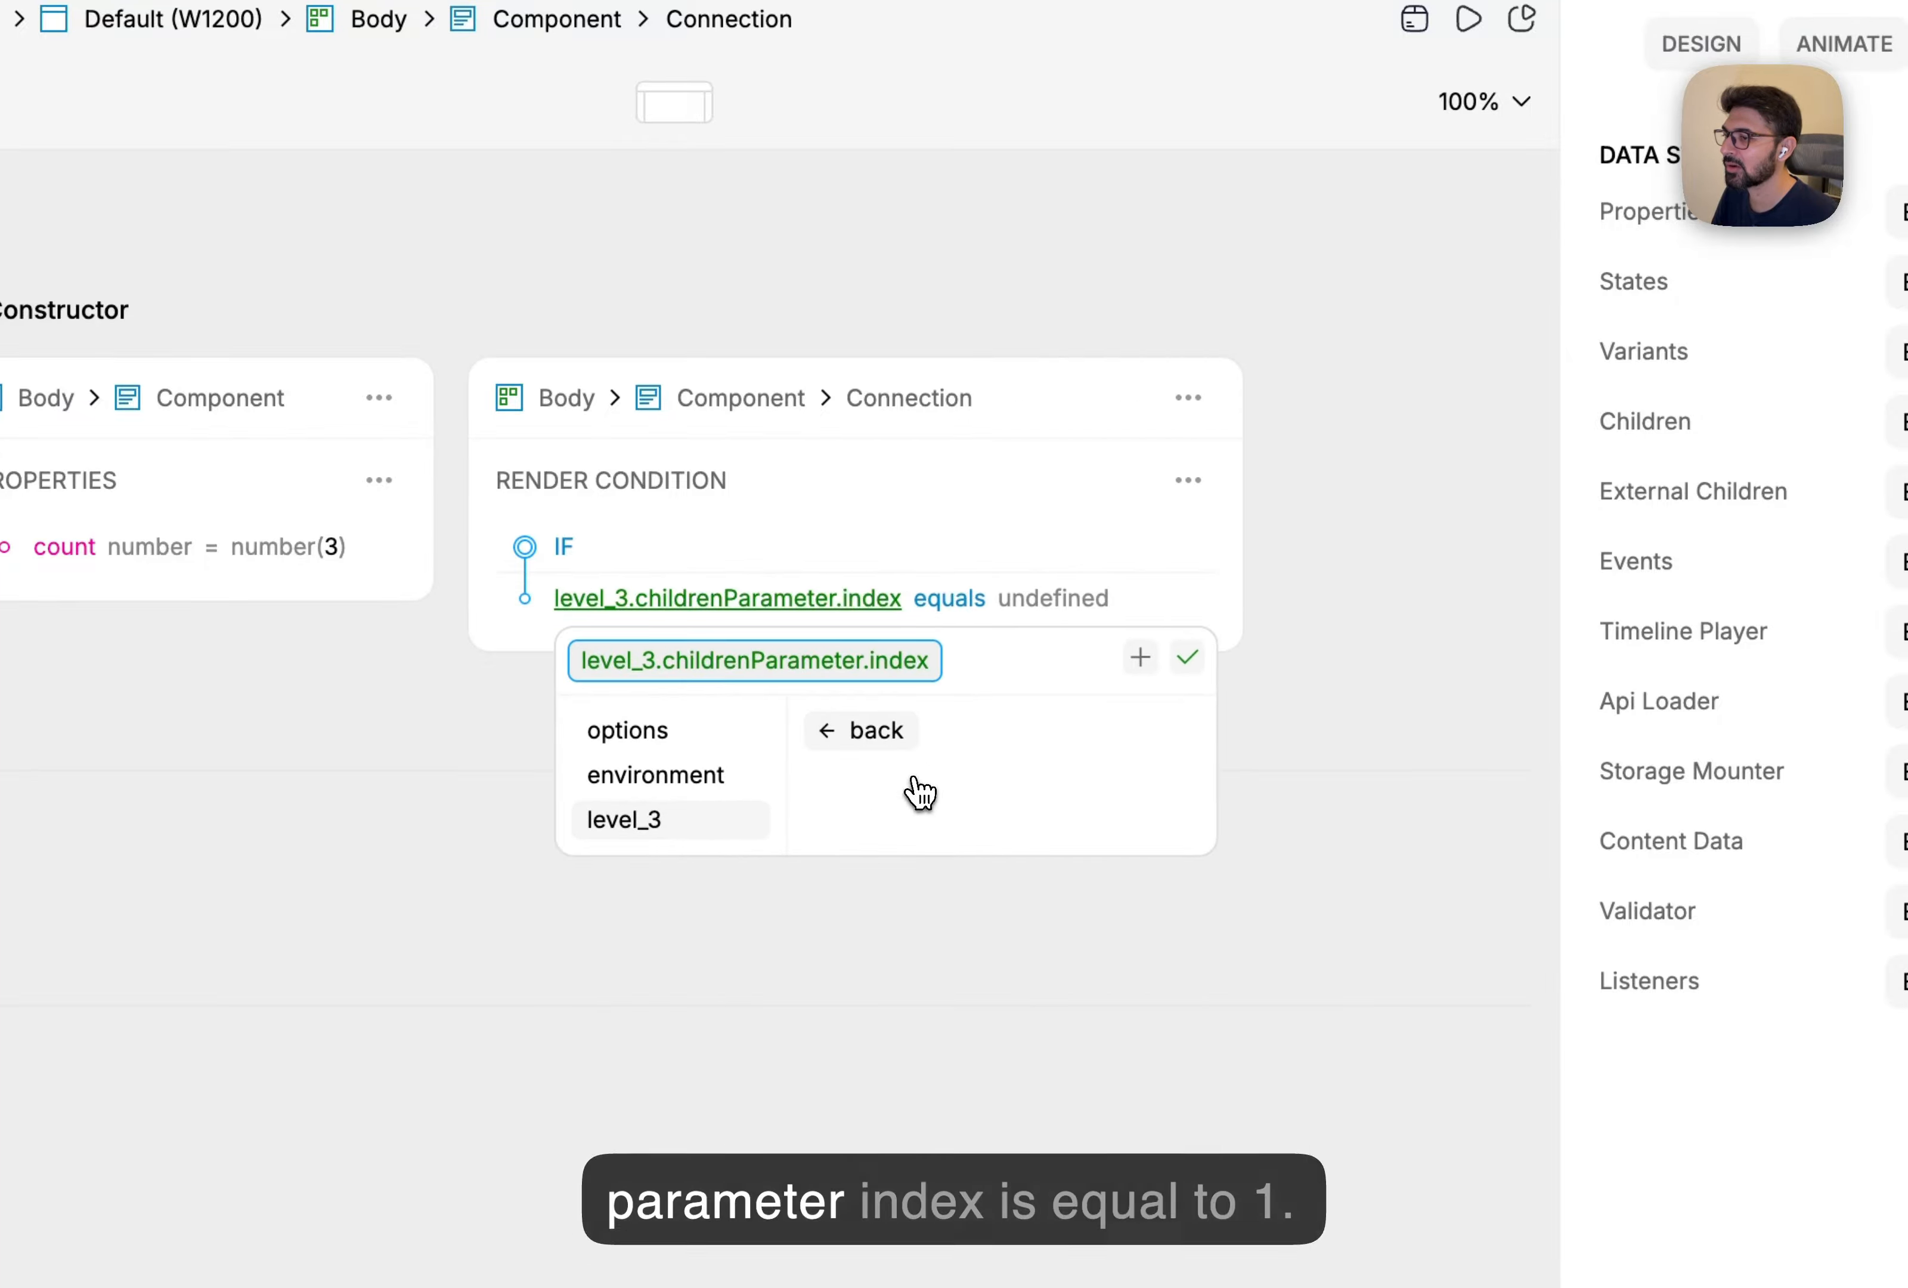
pyautogui.click(1059, 601)
pyautogui.click(1378, 914)
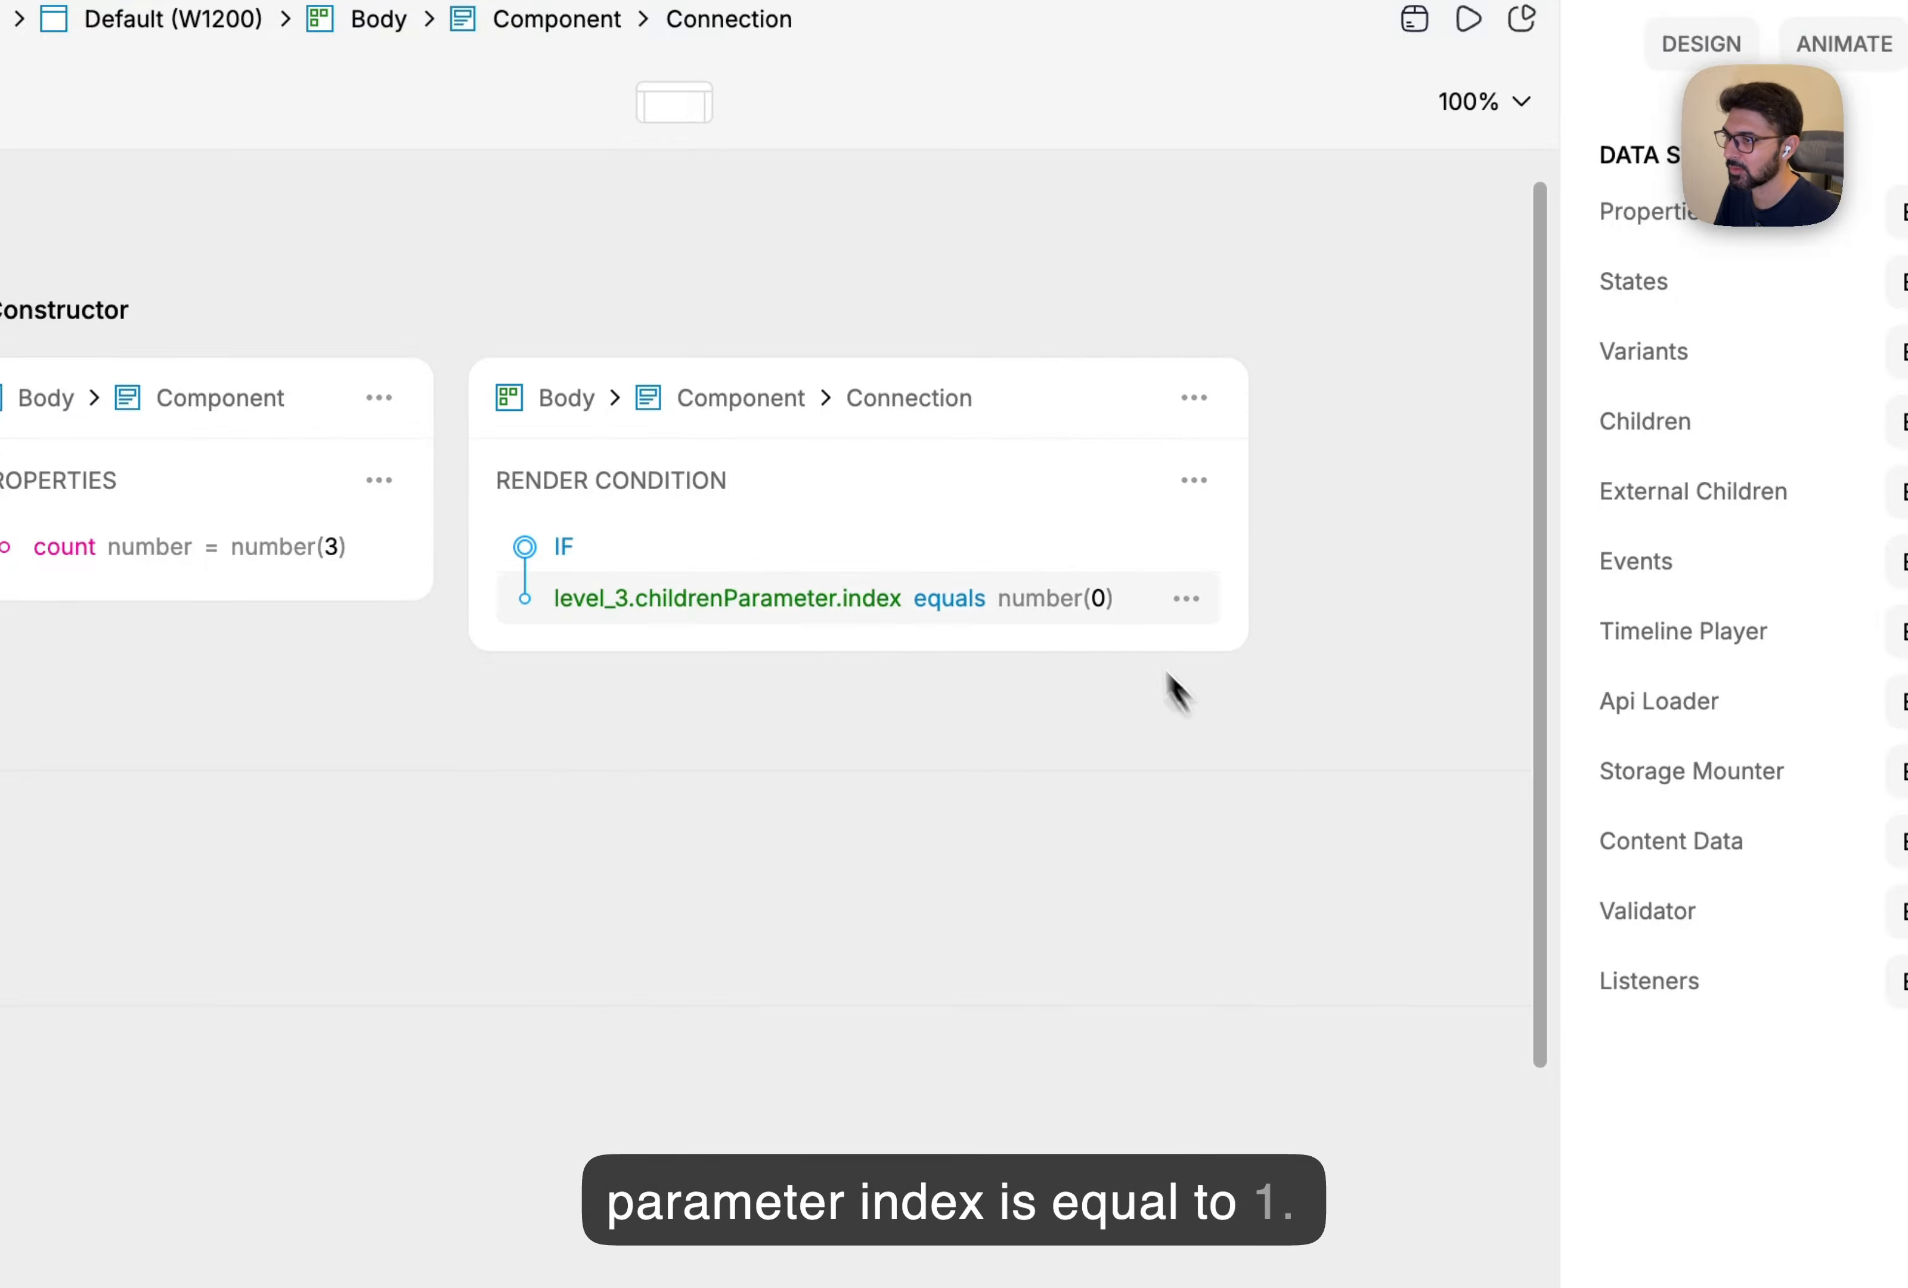
pyautogui.click(1099, 598)
# Copy that condition to the second Connection with index 2, then preview the slider.
pyautogui.click(1188, 480)
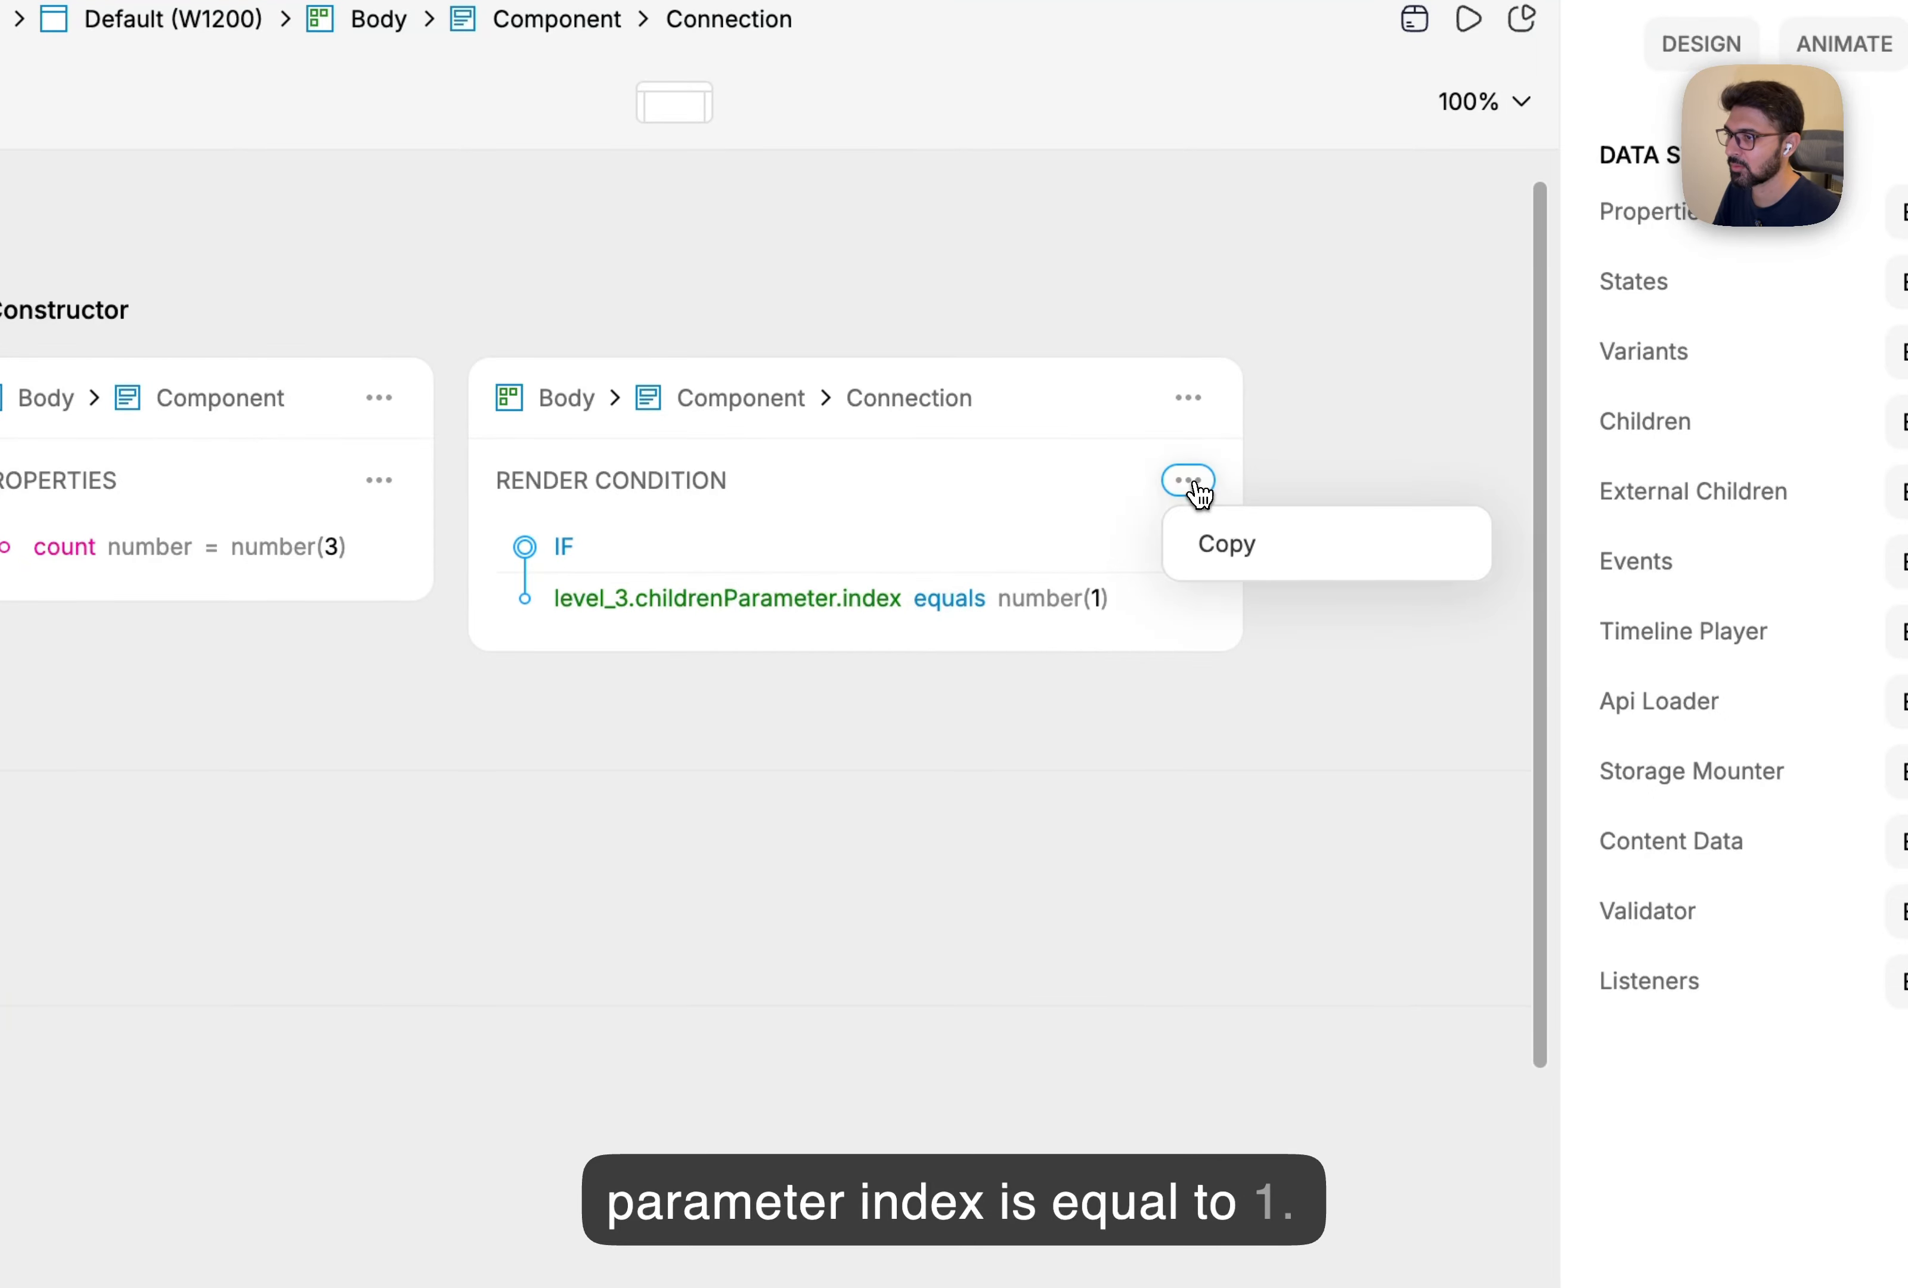
pyautogui.click(1257, 553)
pyautogui.click(464, 575)
pyautogui.click(490, 575)
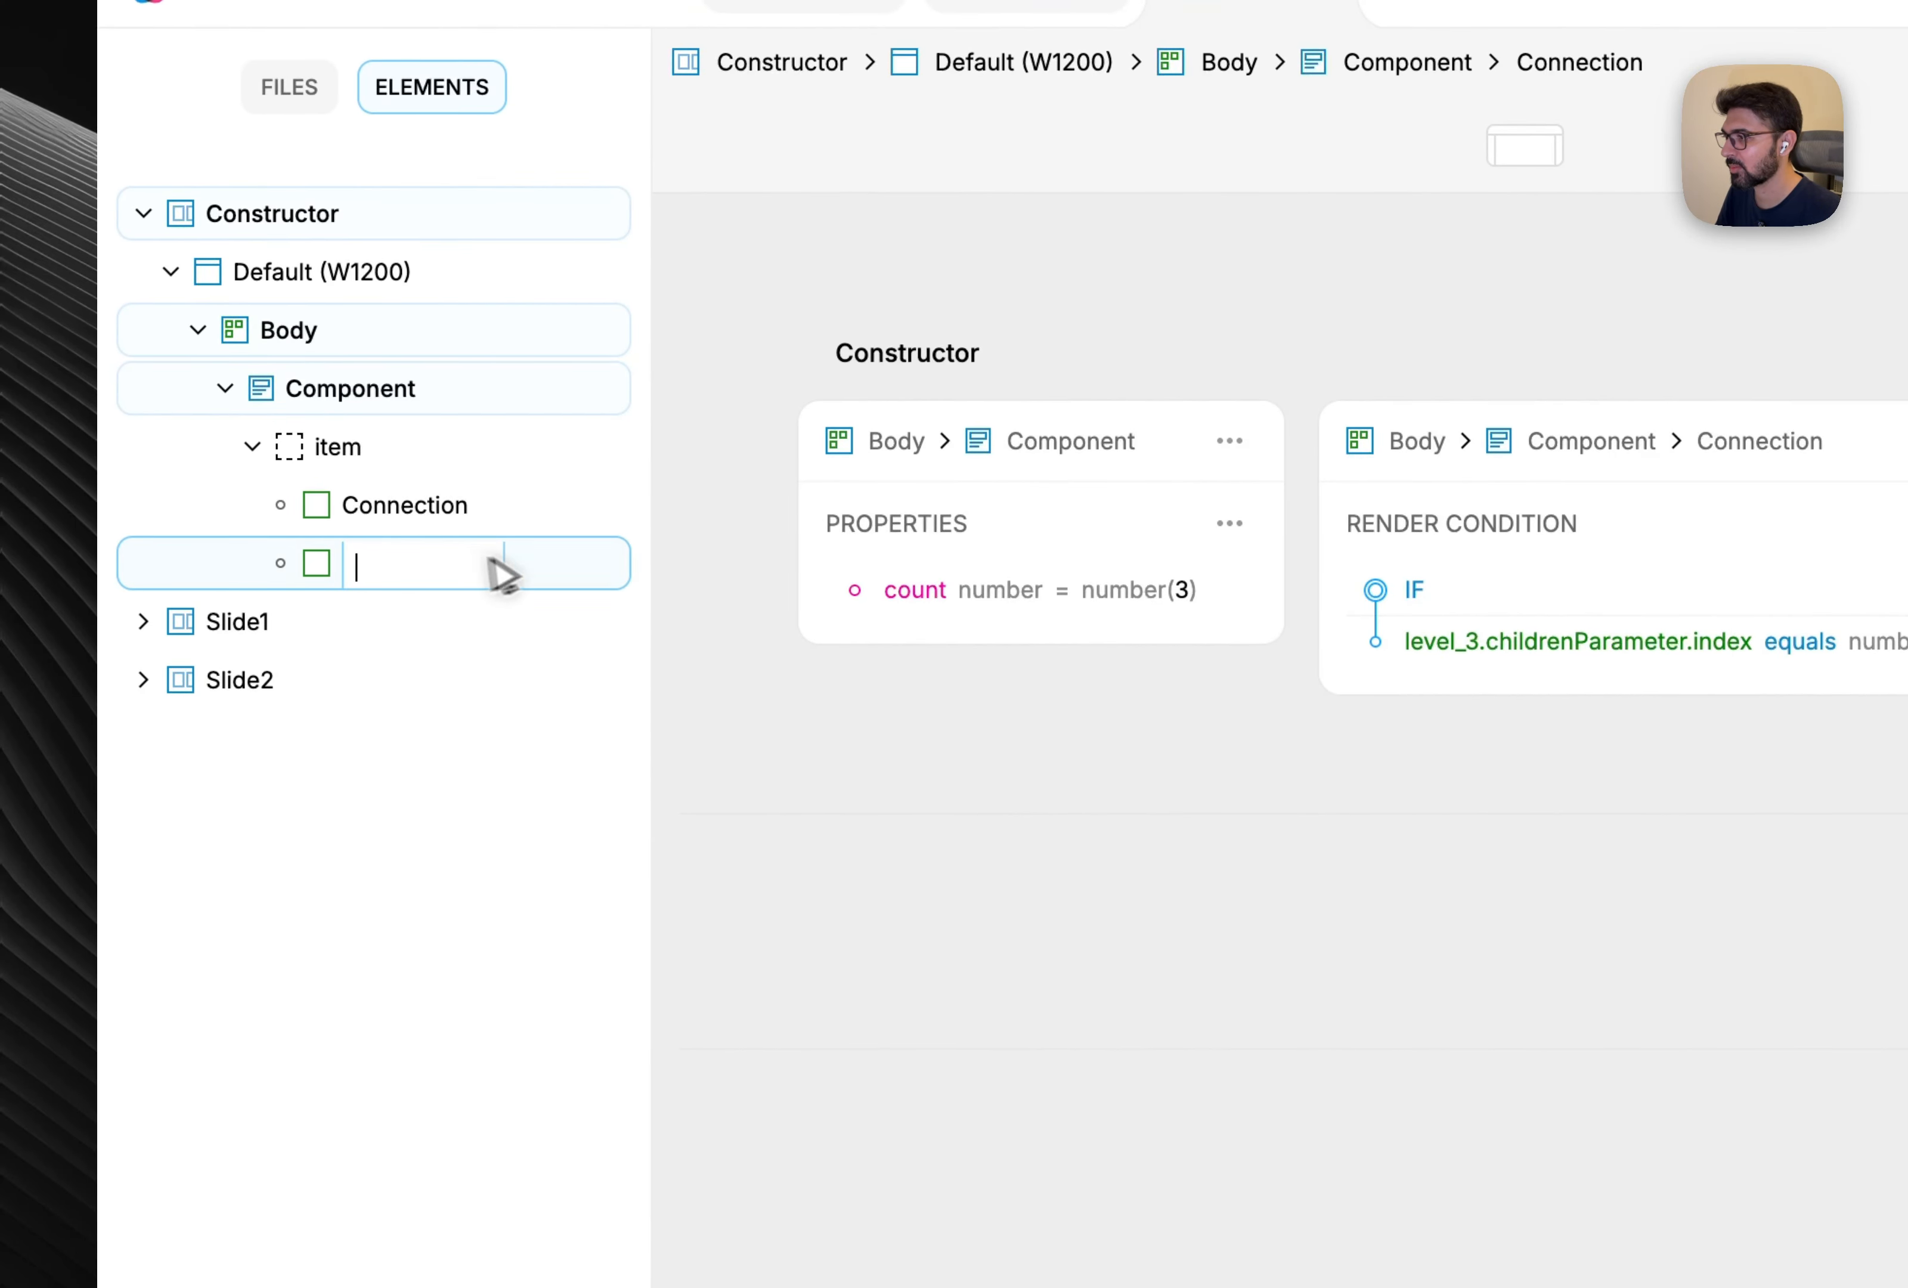
pyautogui.rightClick(499, 579)
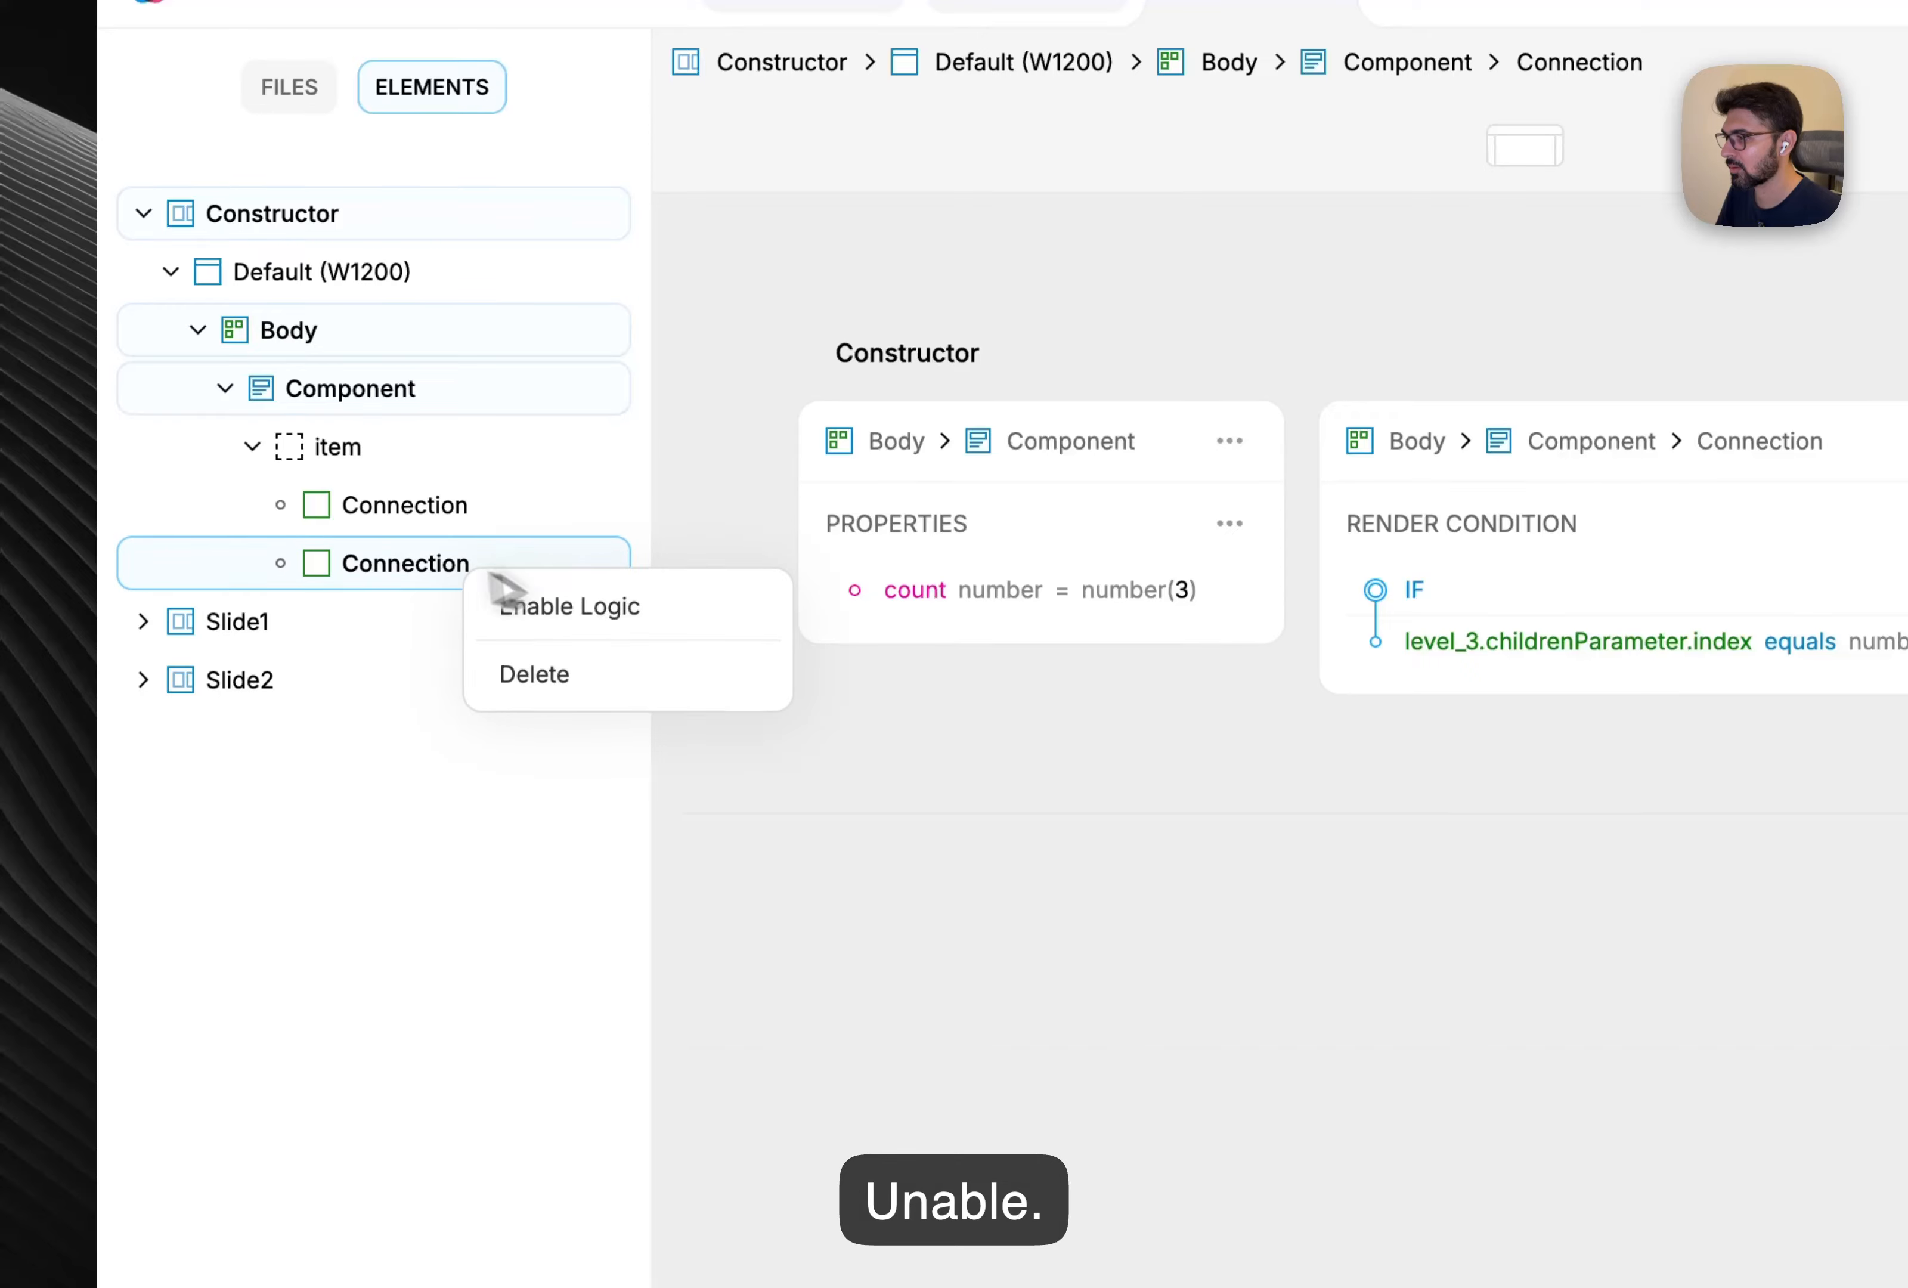
pyautogui.click(664, 613)
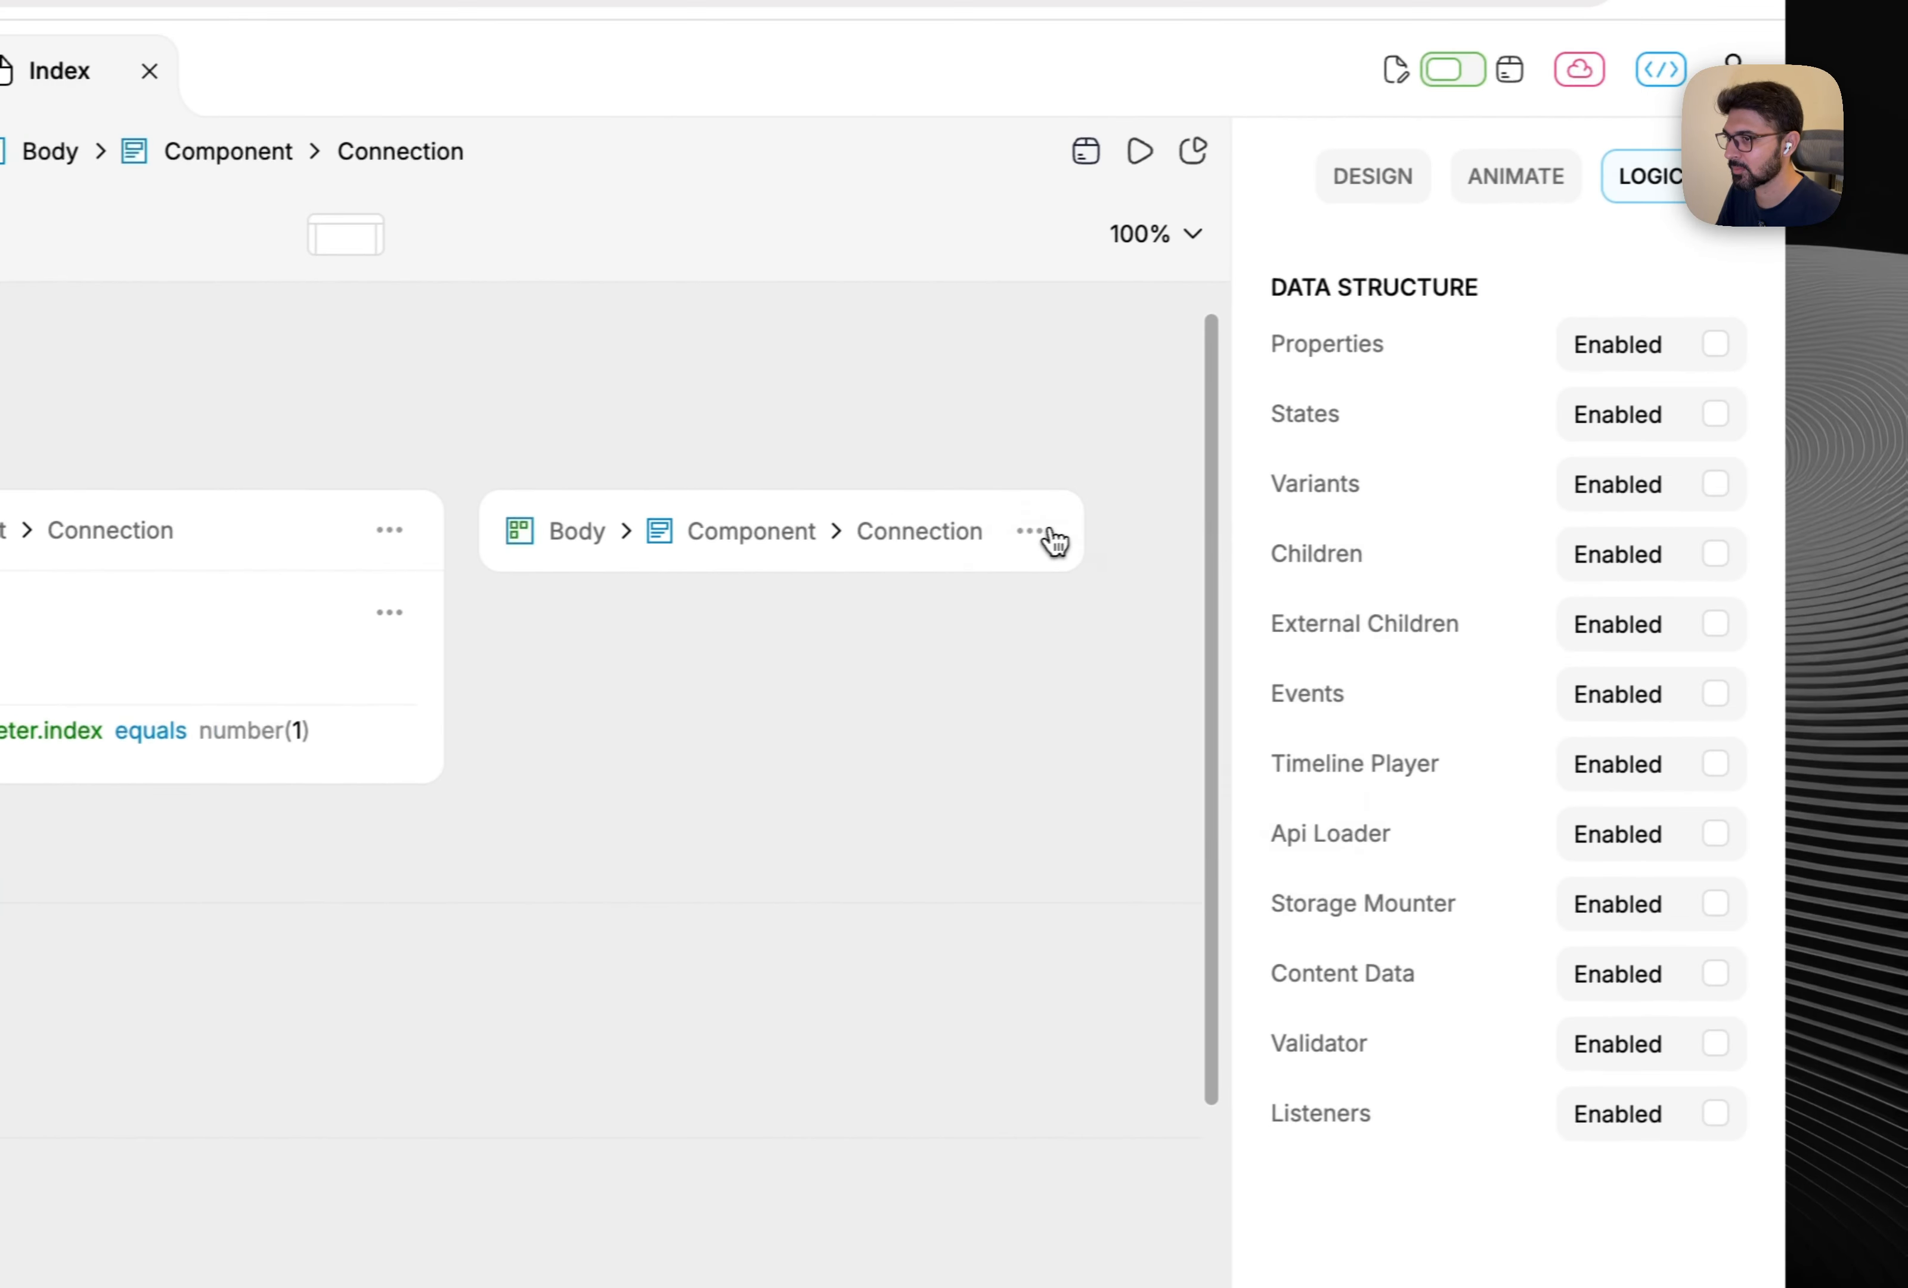
pyautogui.click(1338, 503)
pyautogui.click(1059, 648)
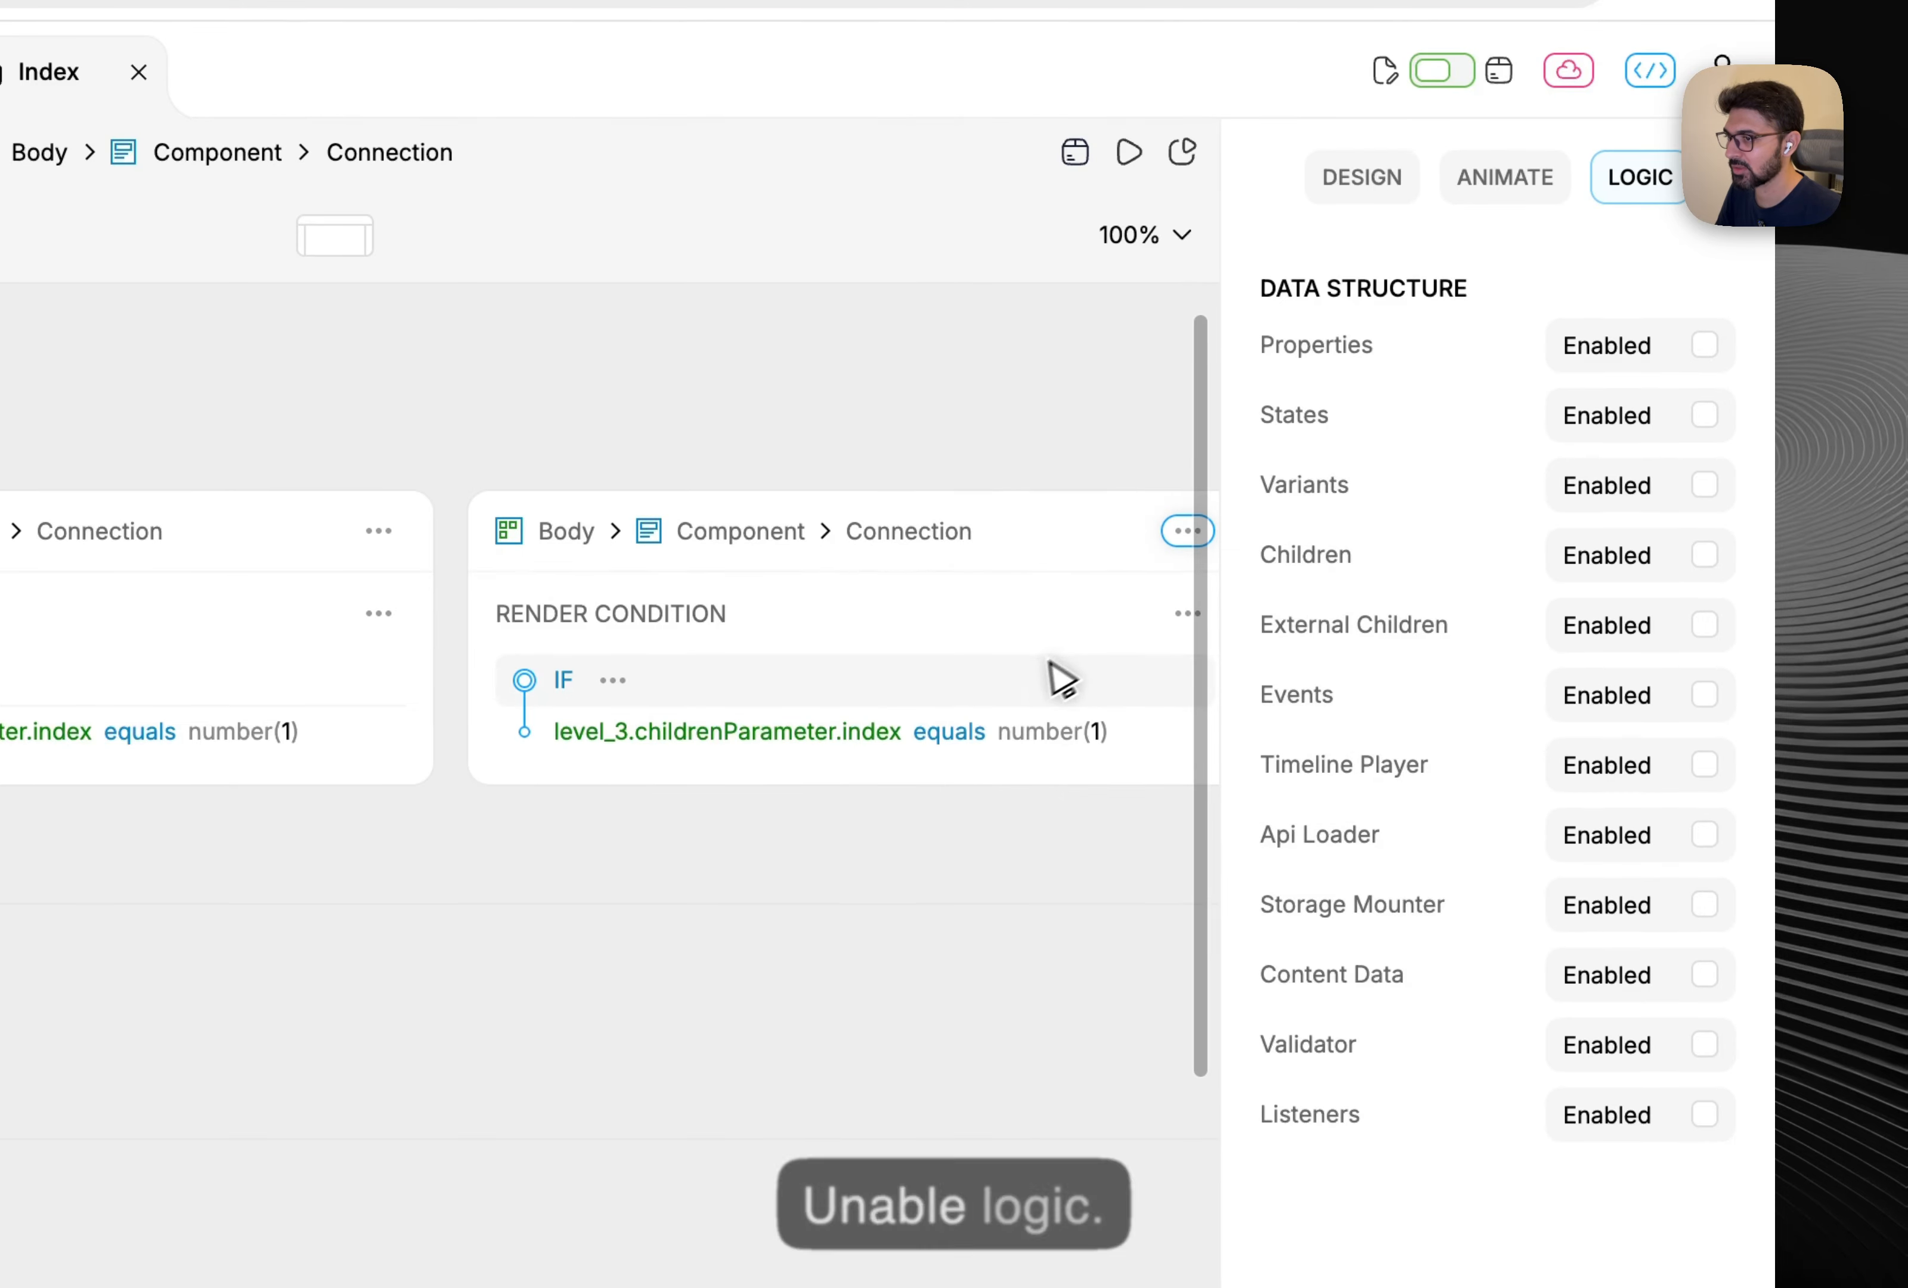
pyautogui.click(1099, 731)
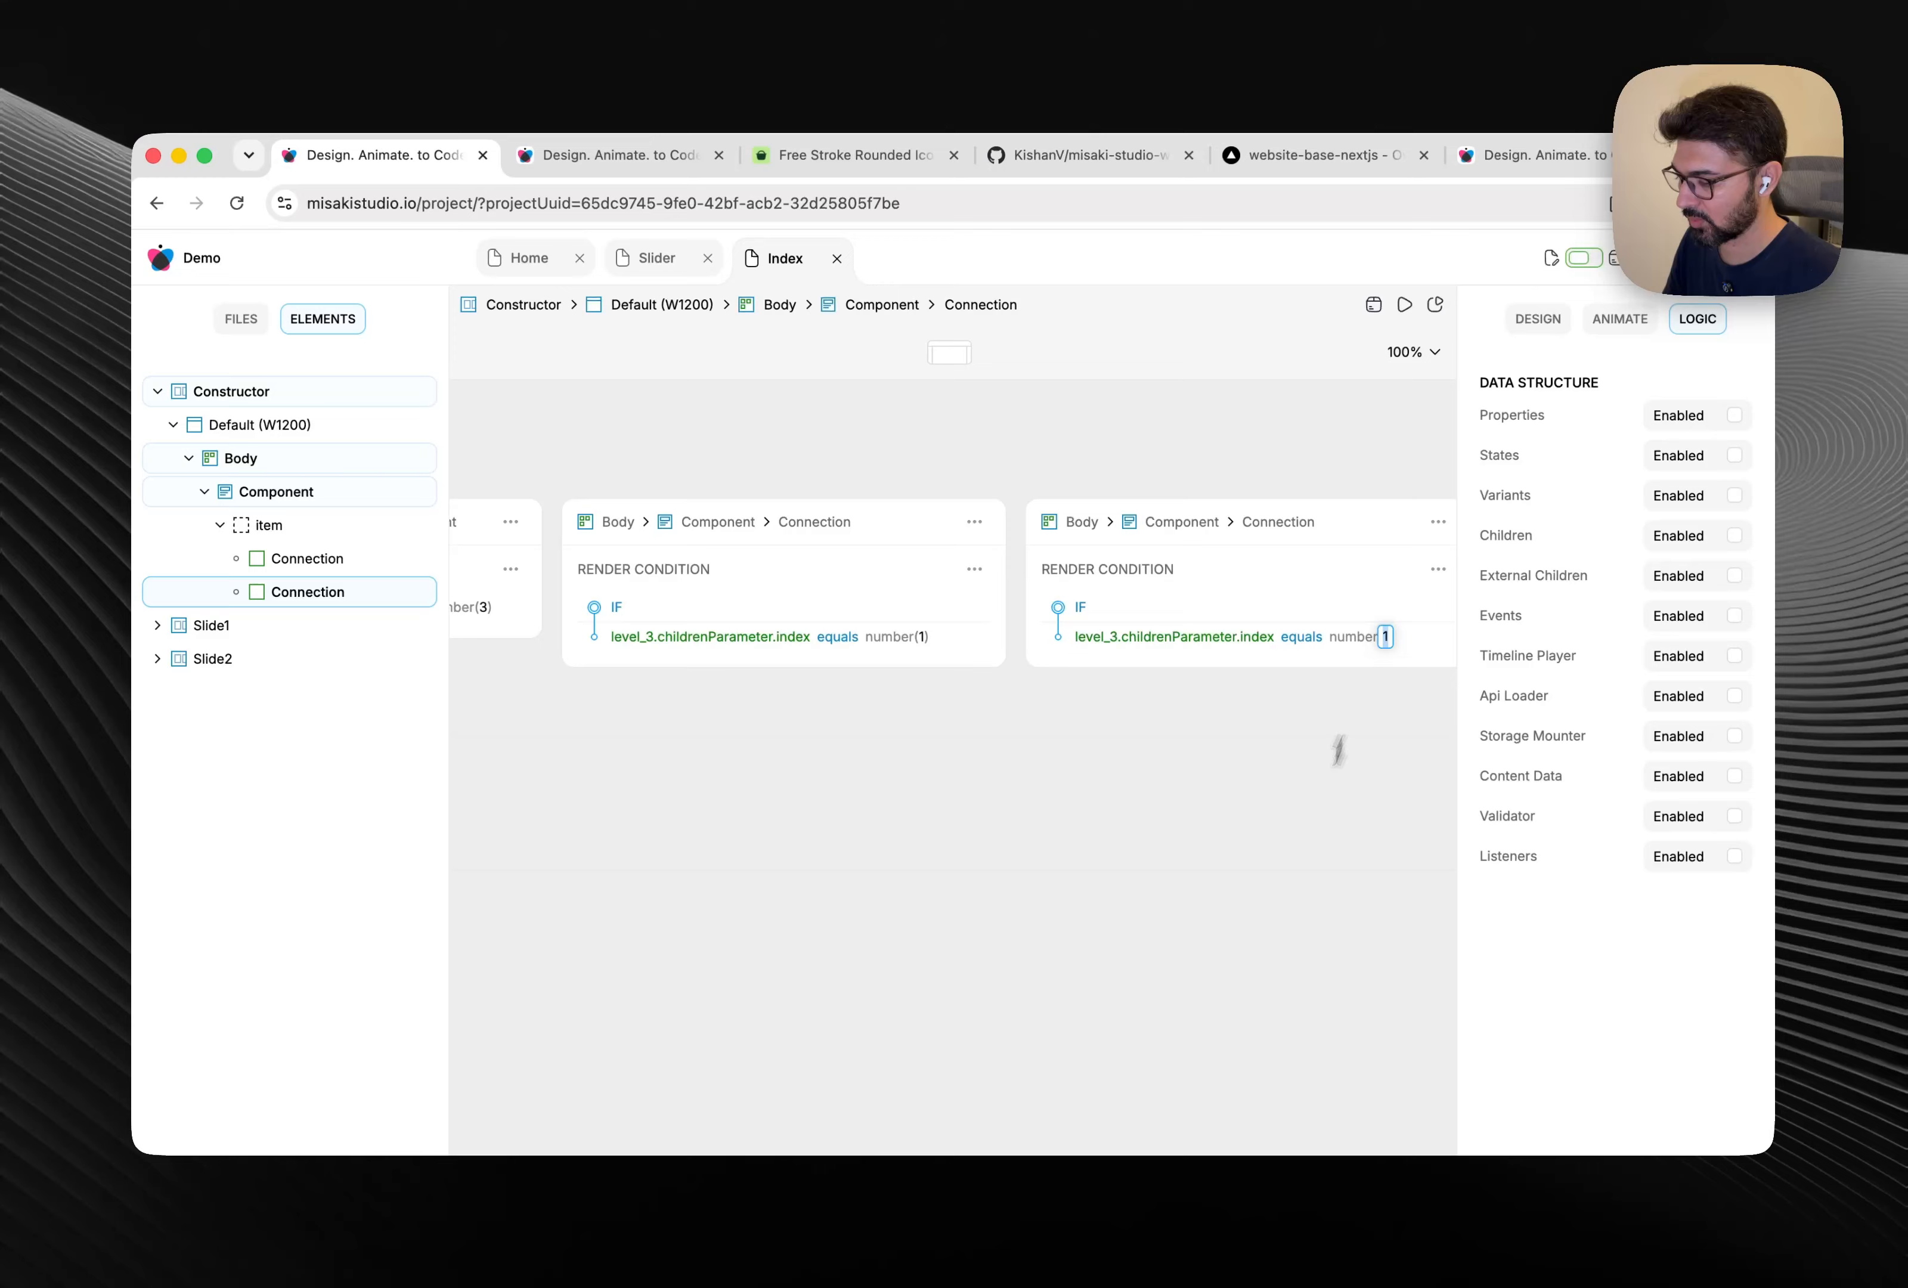
pyautogui.write('2')
pyautogui.press('Return')
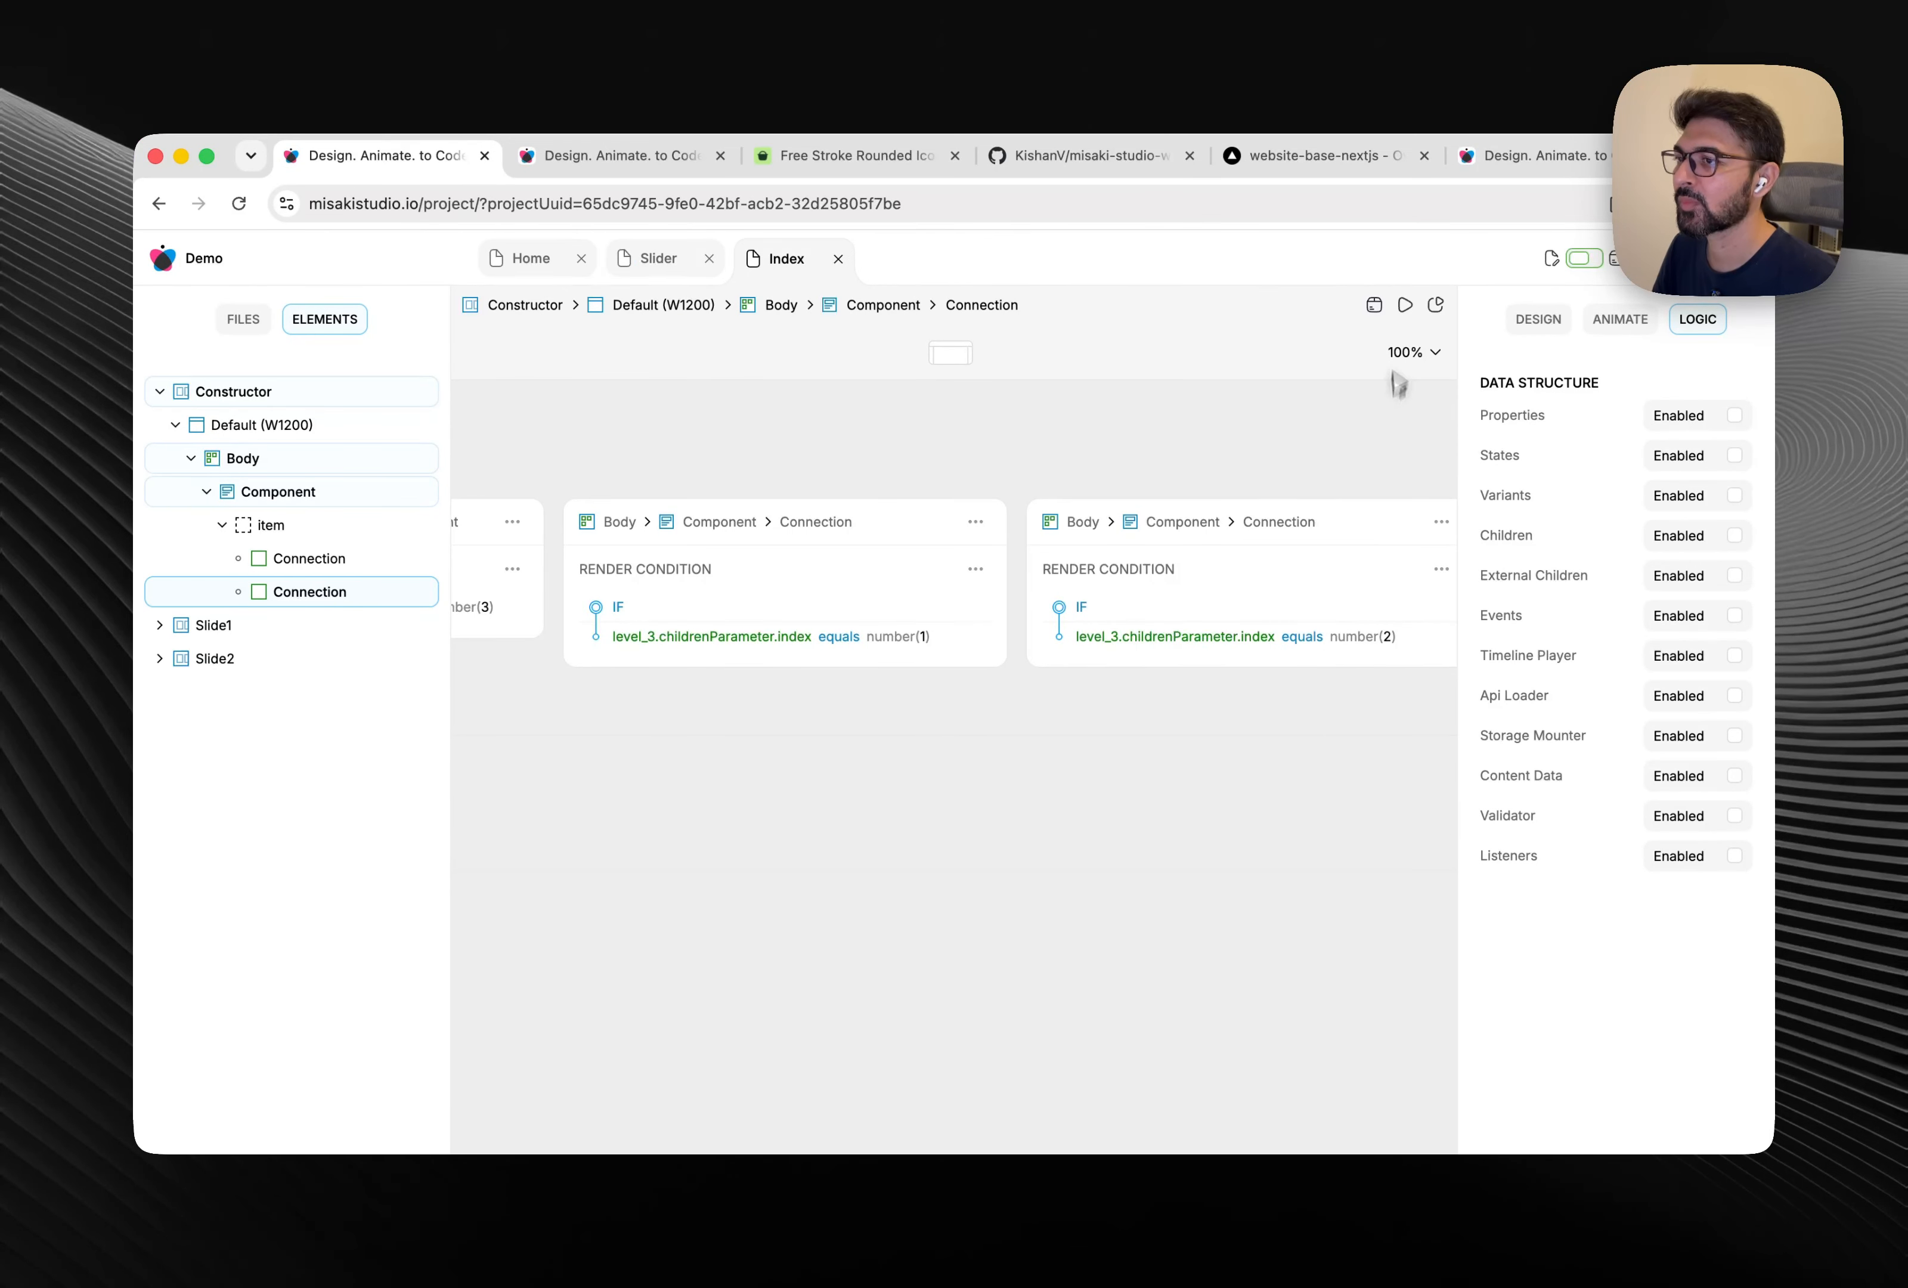
pyautogui.click(1406, 309)
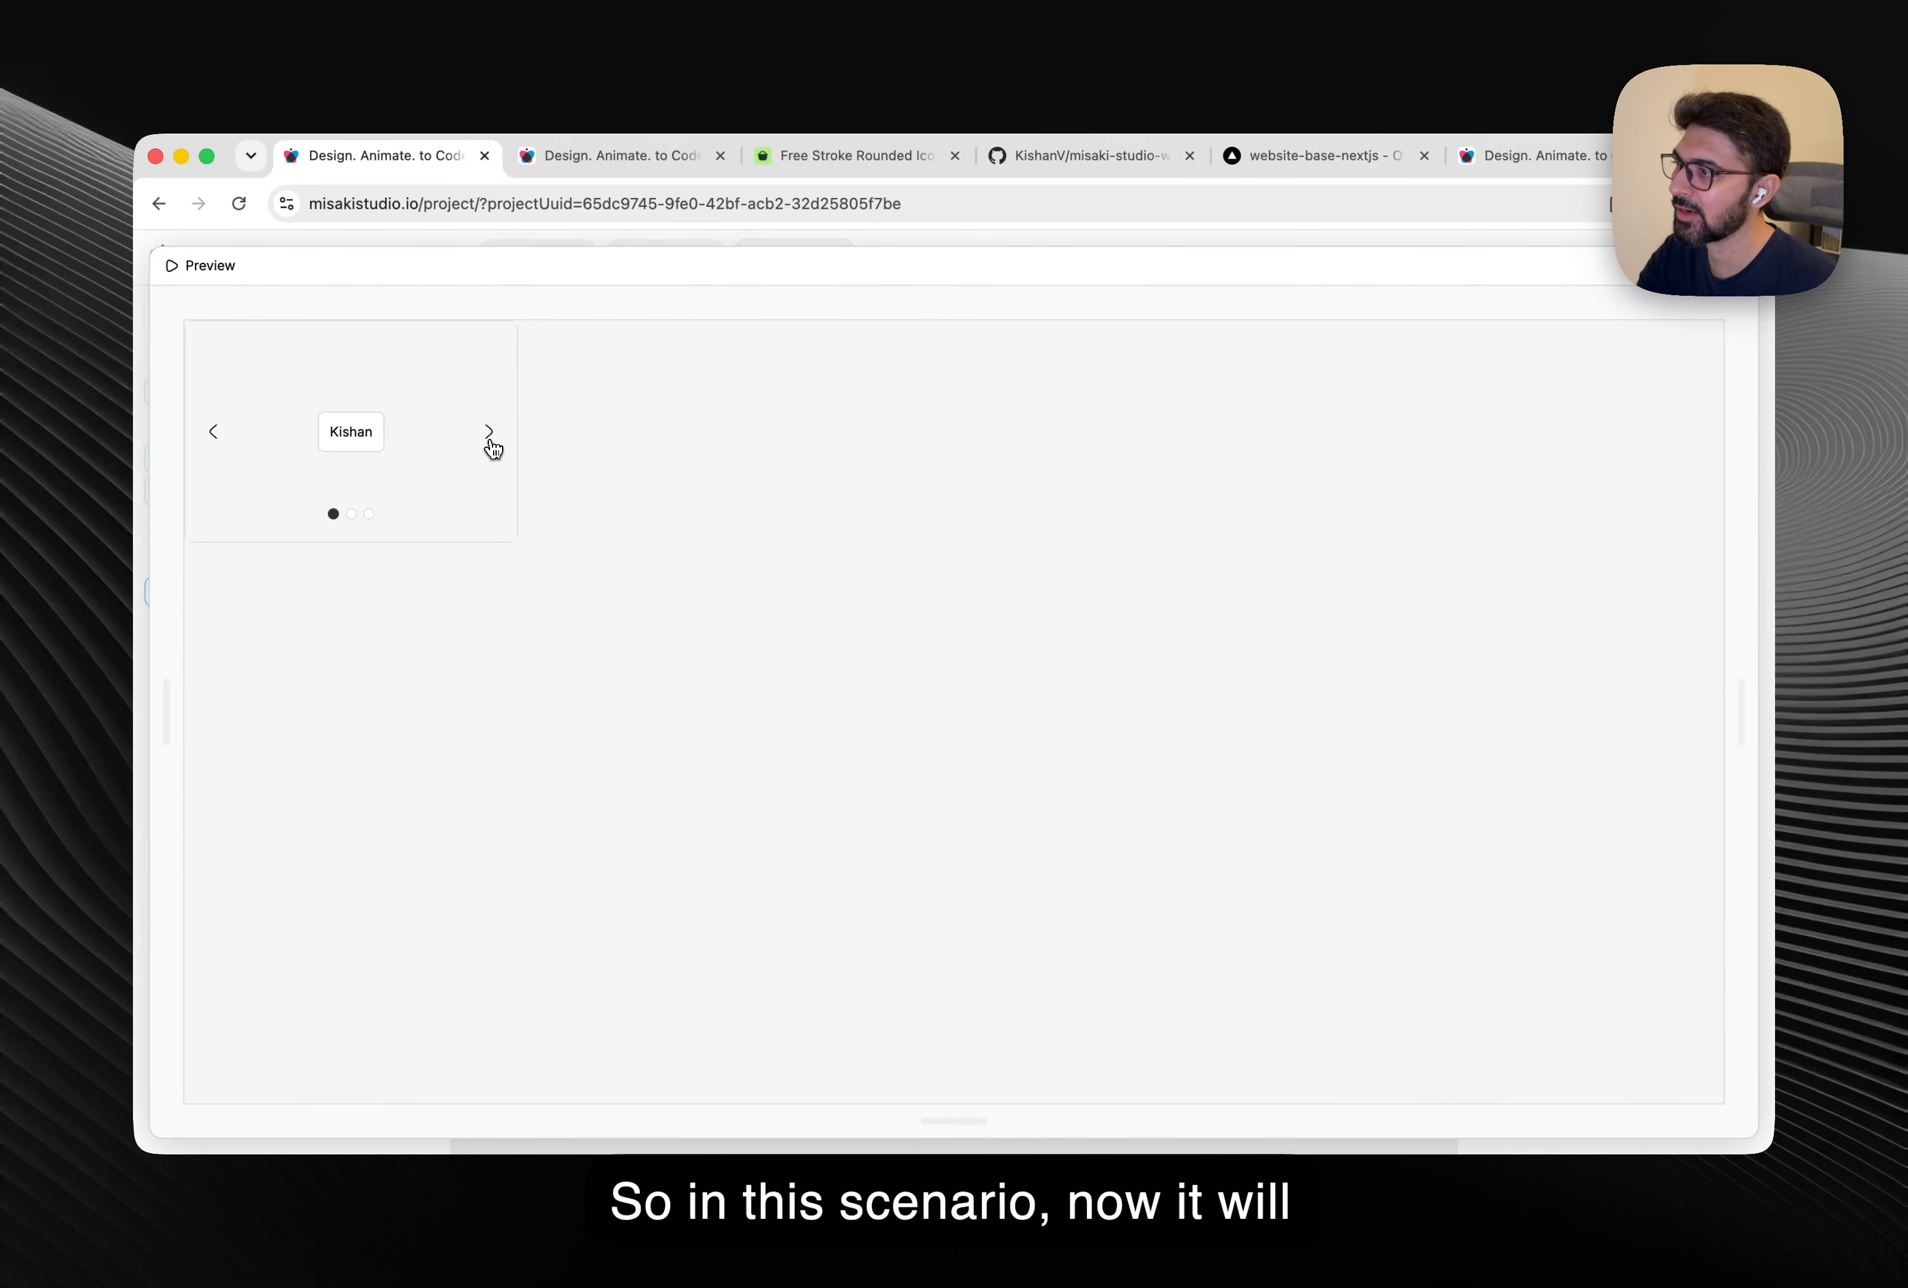
# Step through the previewed slider's slides, including the empty third one, then close the preview.
pyautogui.click(490, 433)
pyautogui.click(213, 431)
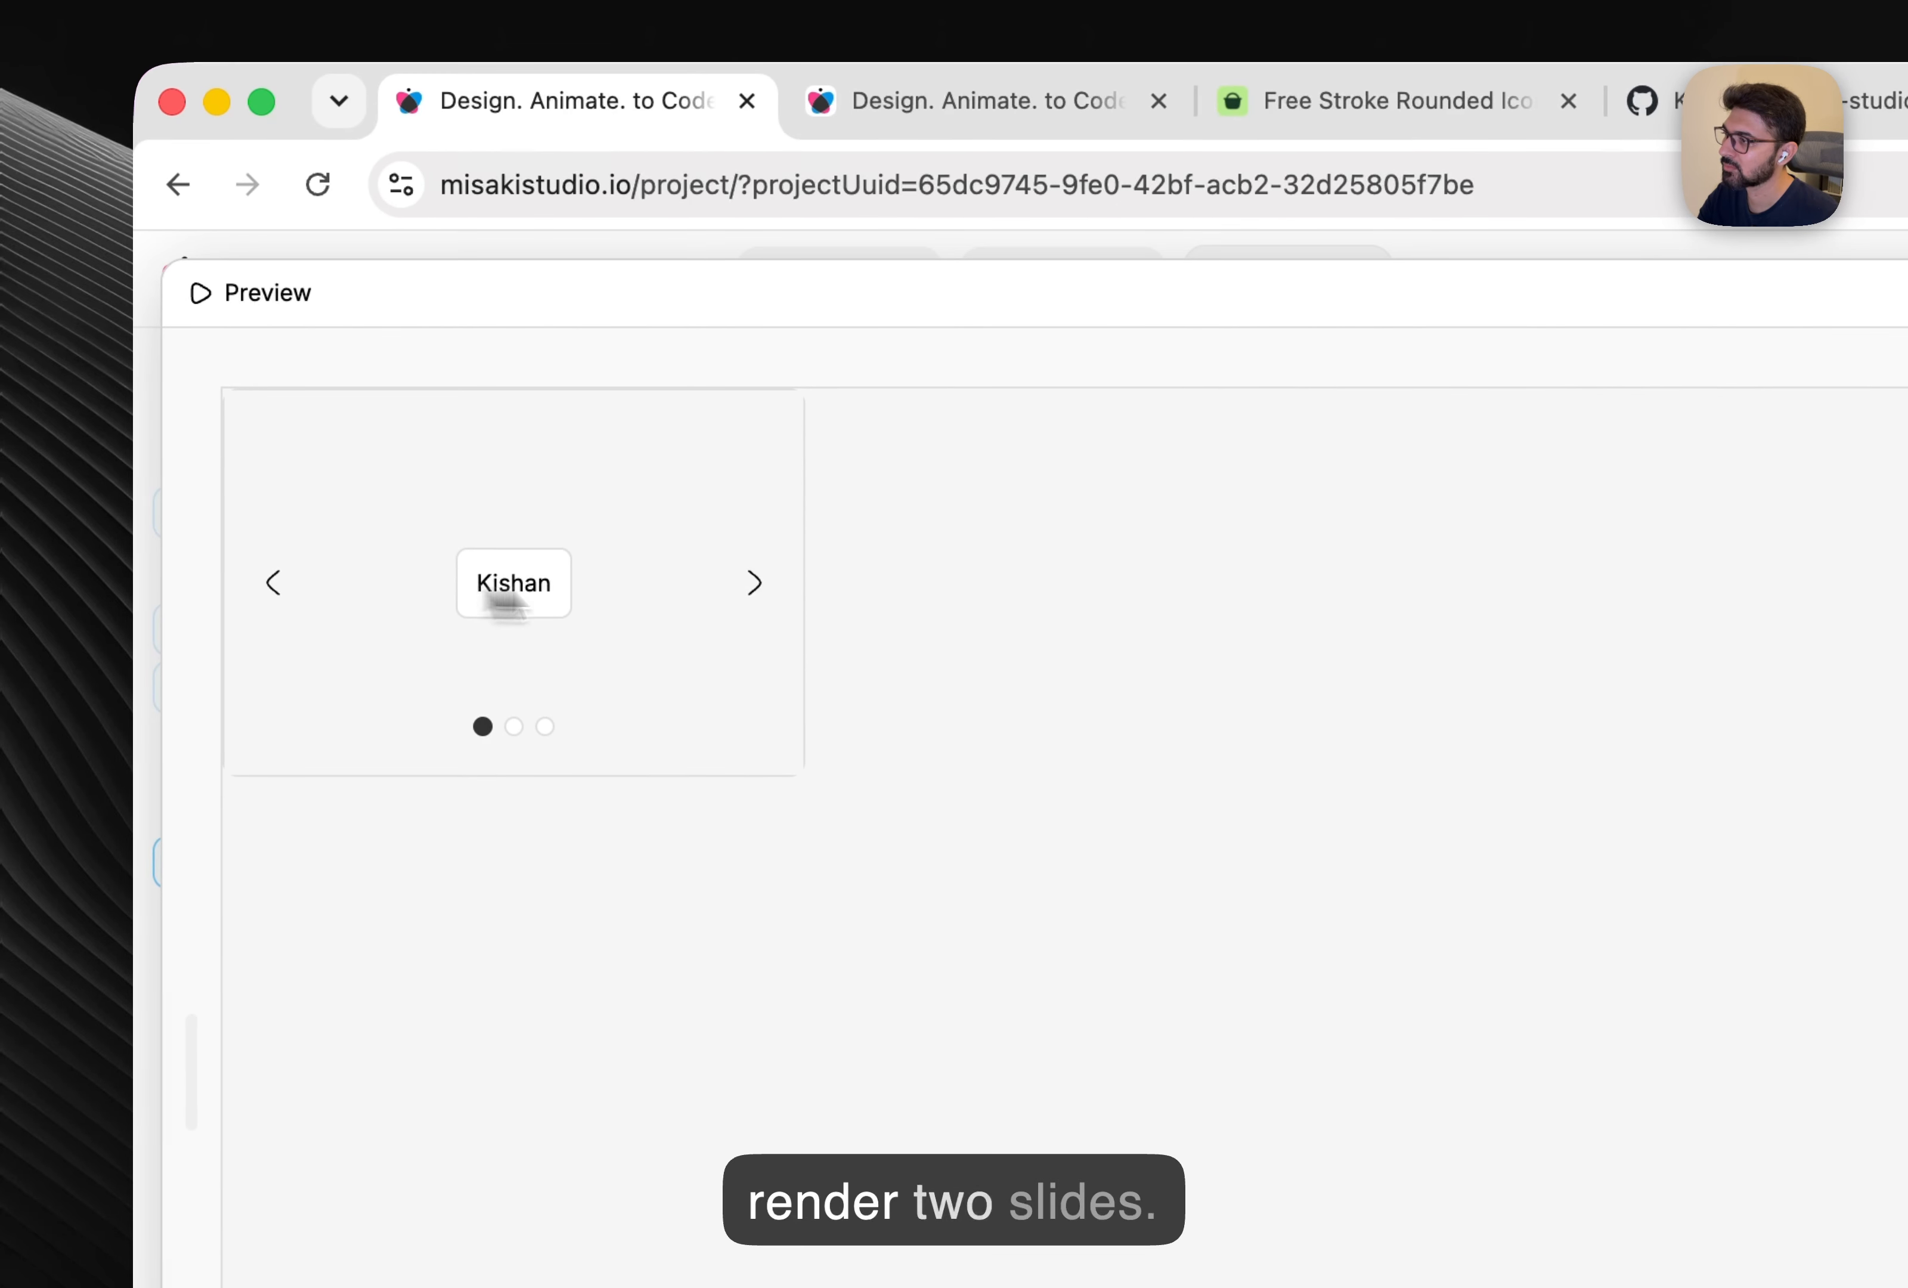
pyautogui.click(490, 431)
pyautogui.click(490, 431)
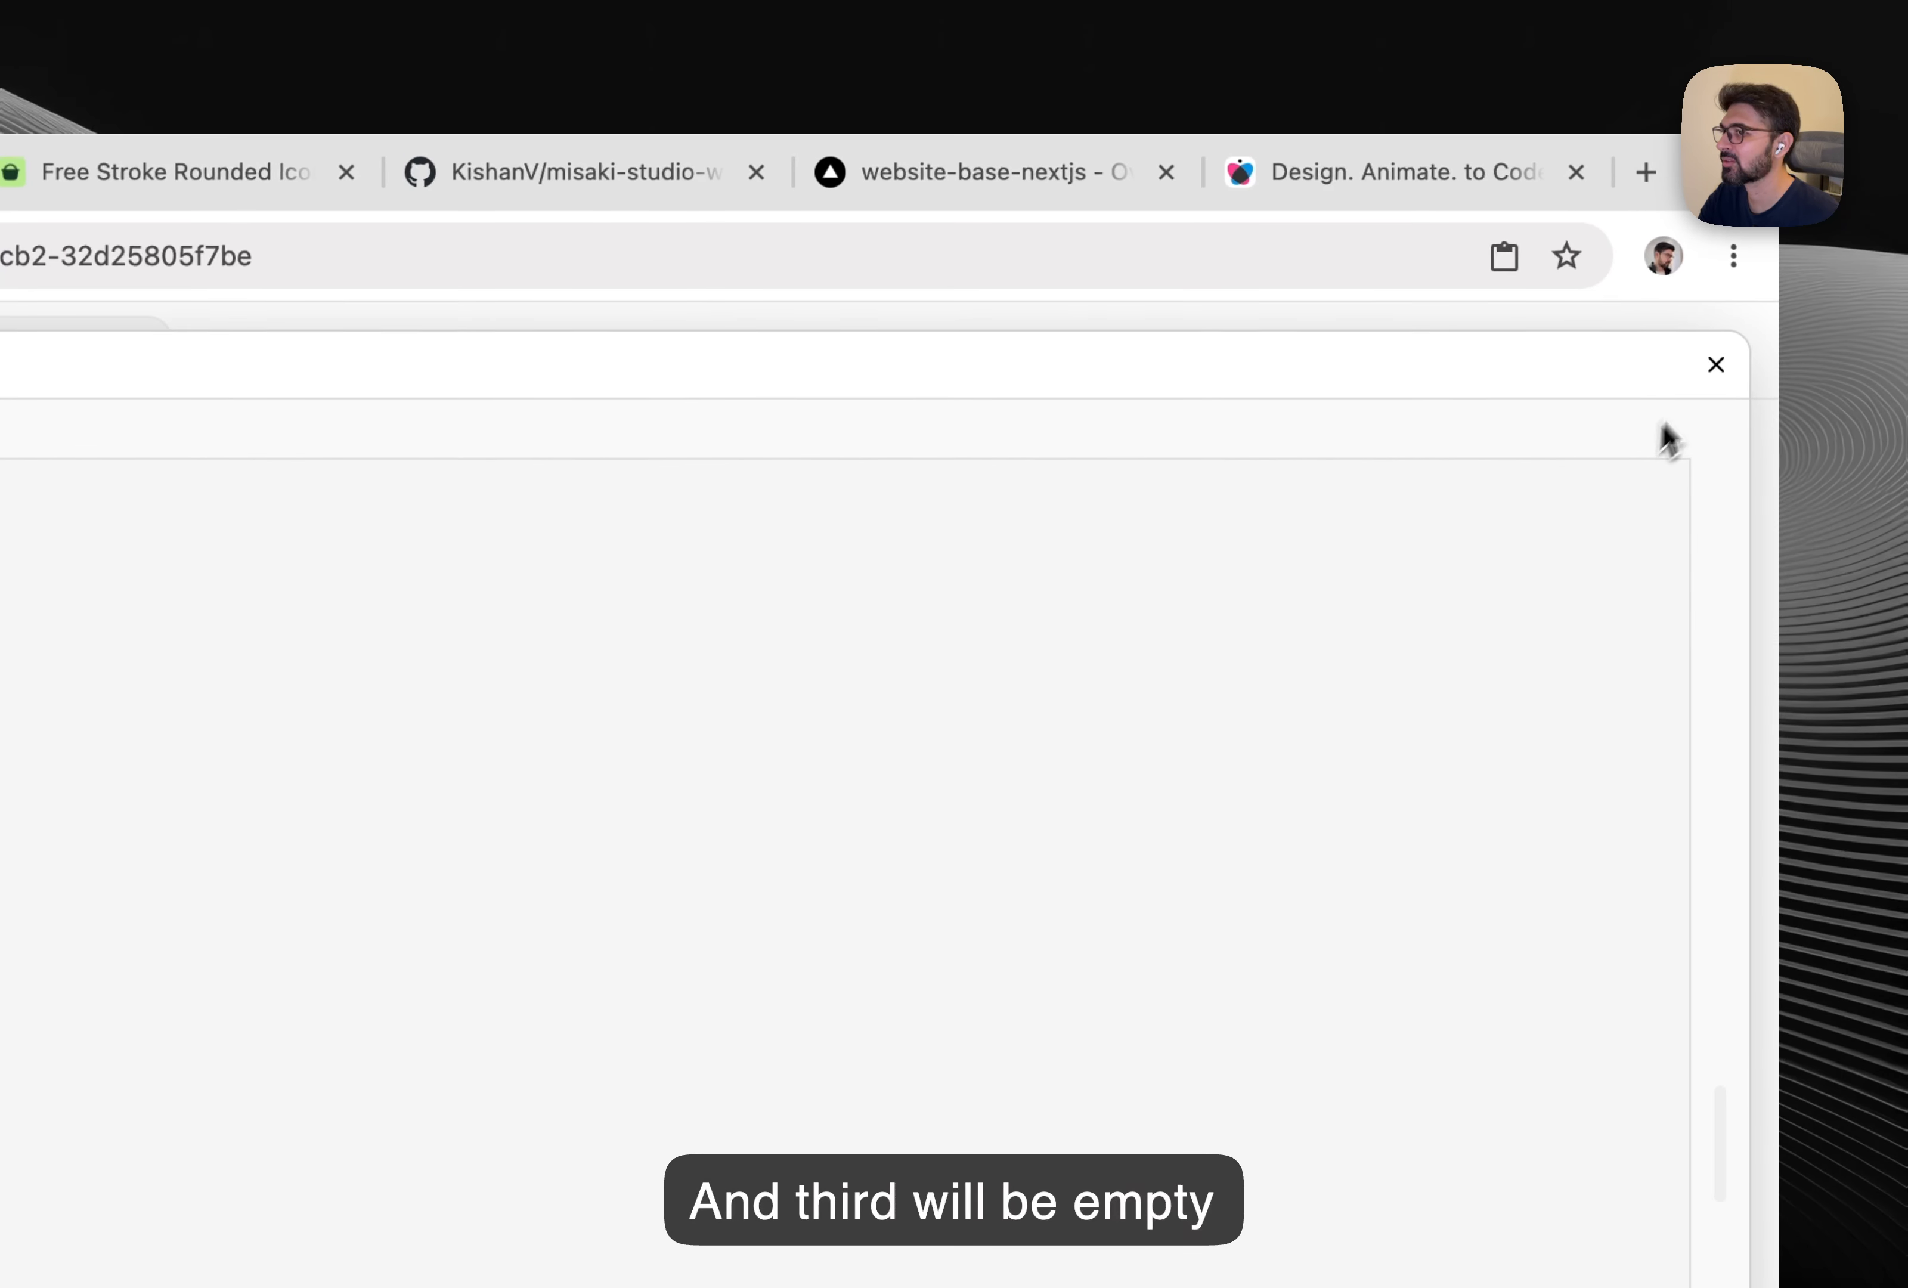
pyautogui.click(1715, 368)
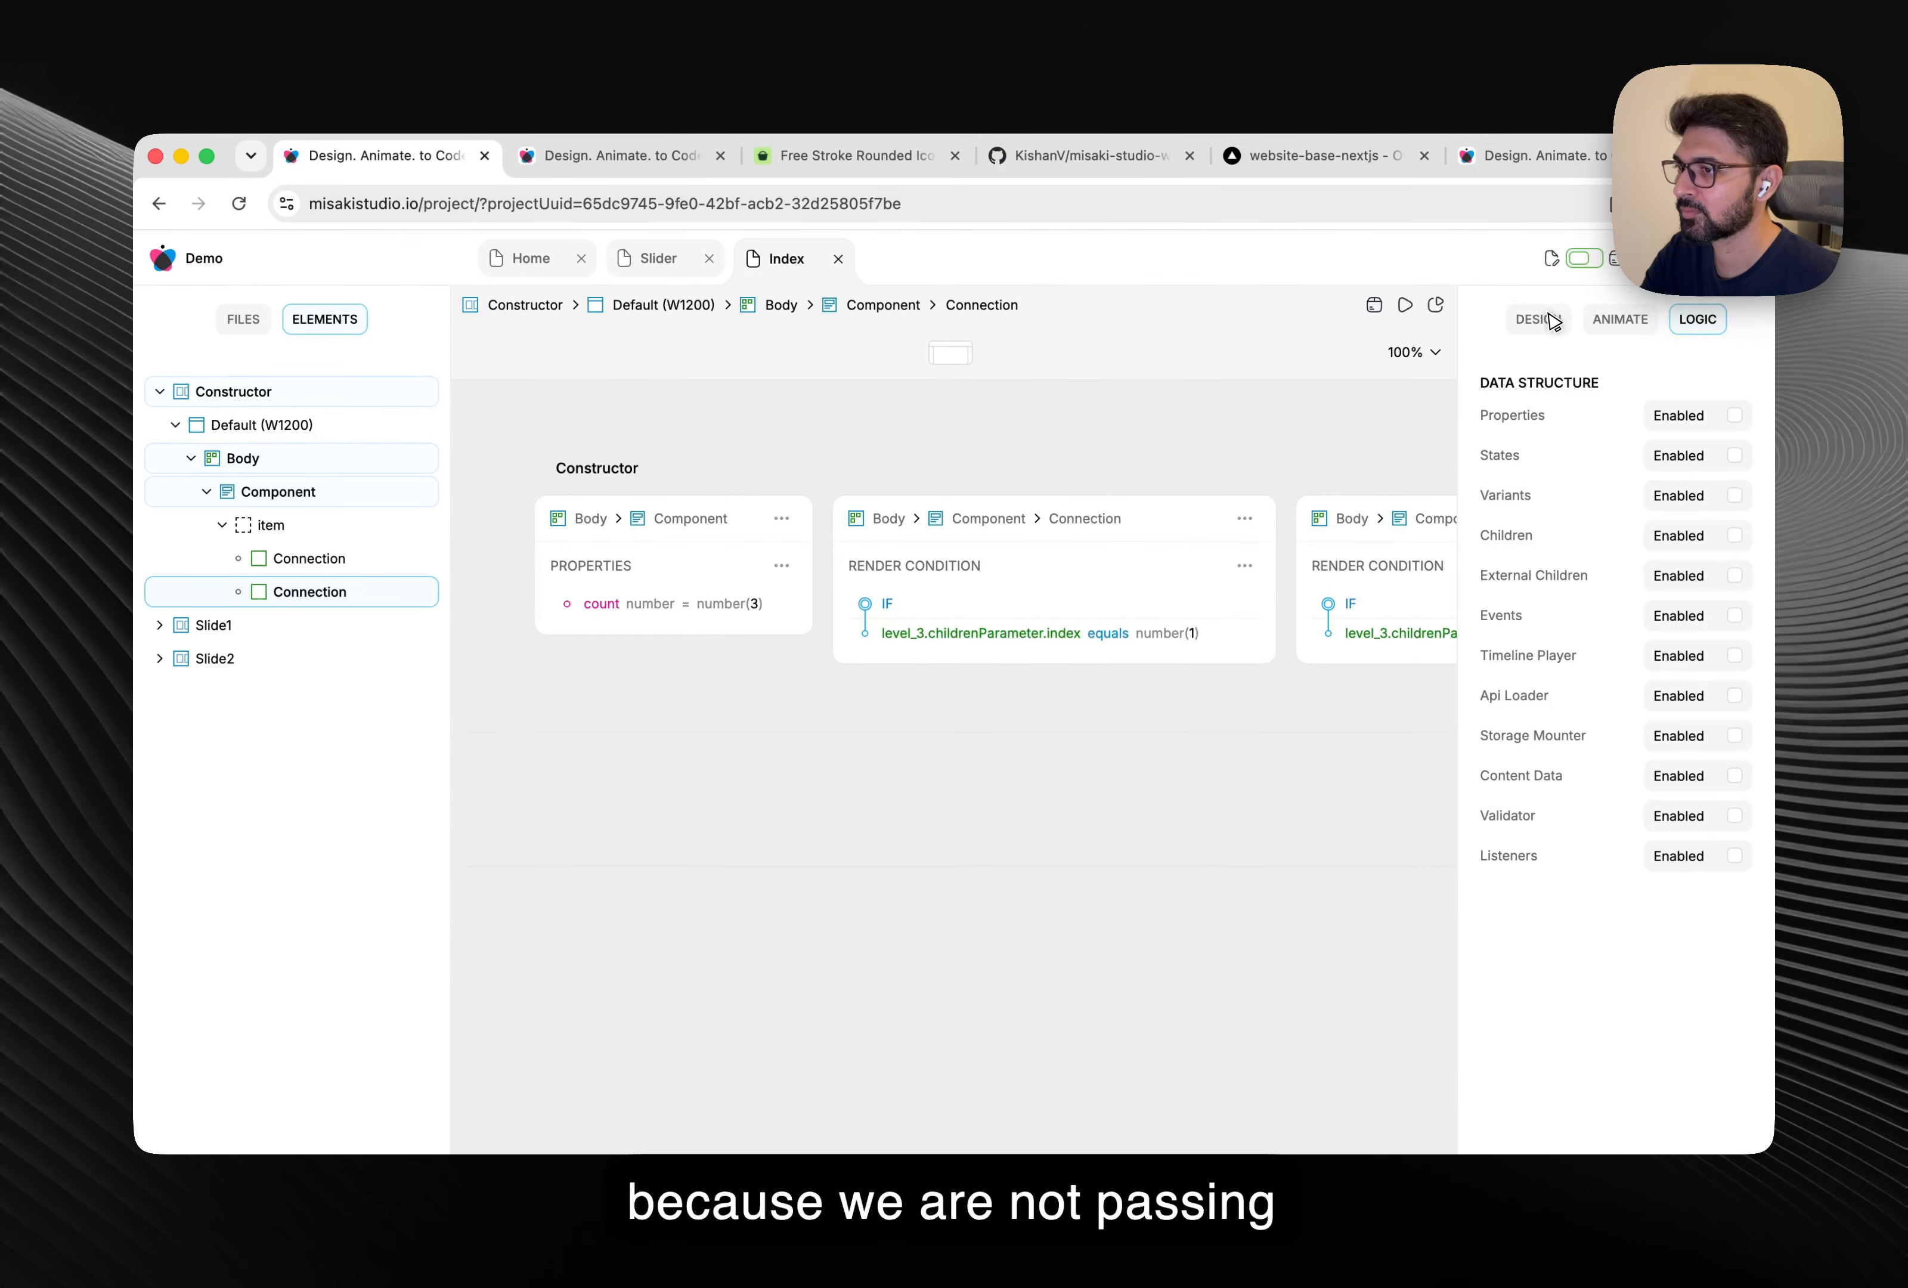
# Select Slide1's body frame in the Design properties.
pyautogui.click(1581, 307)
pyautogui.click(1179, 653)
pyautogui.scroll(-2, 1577, 746)
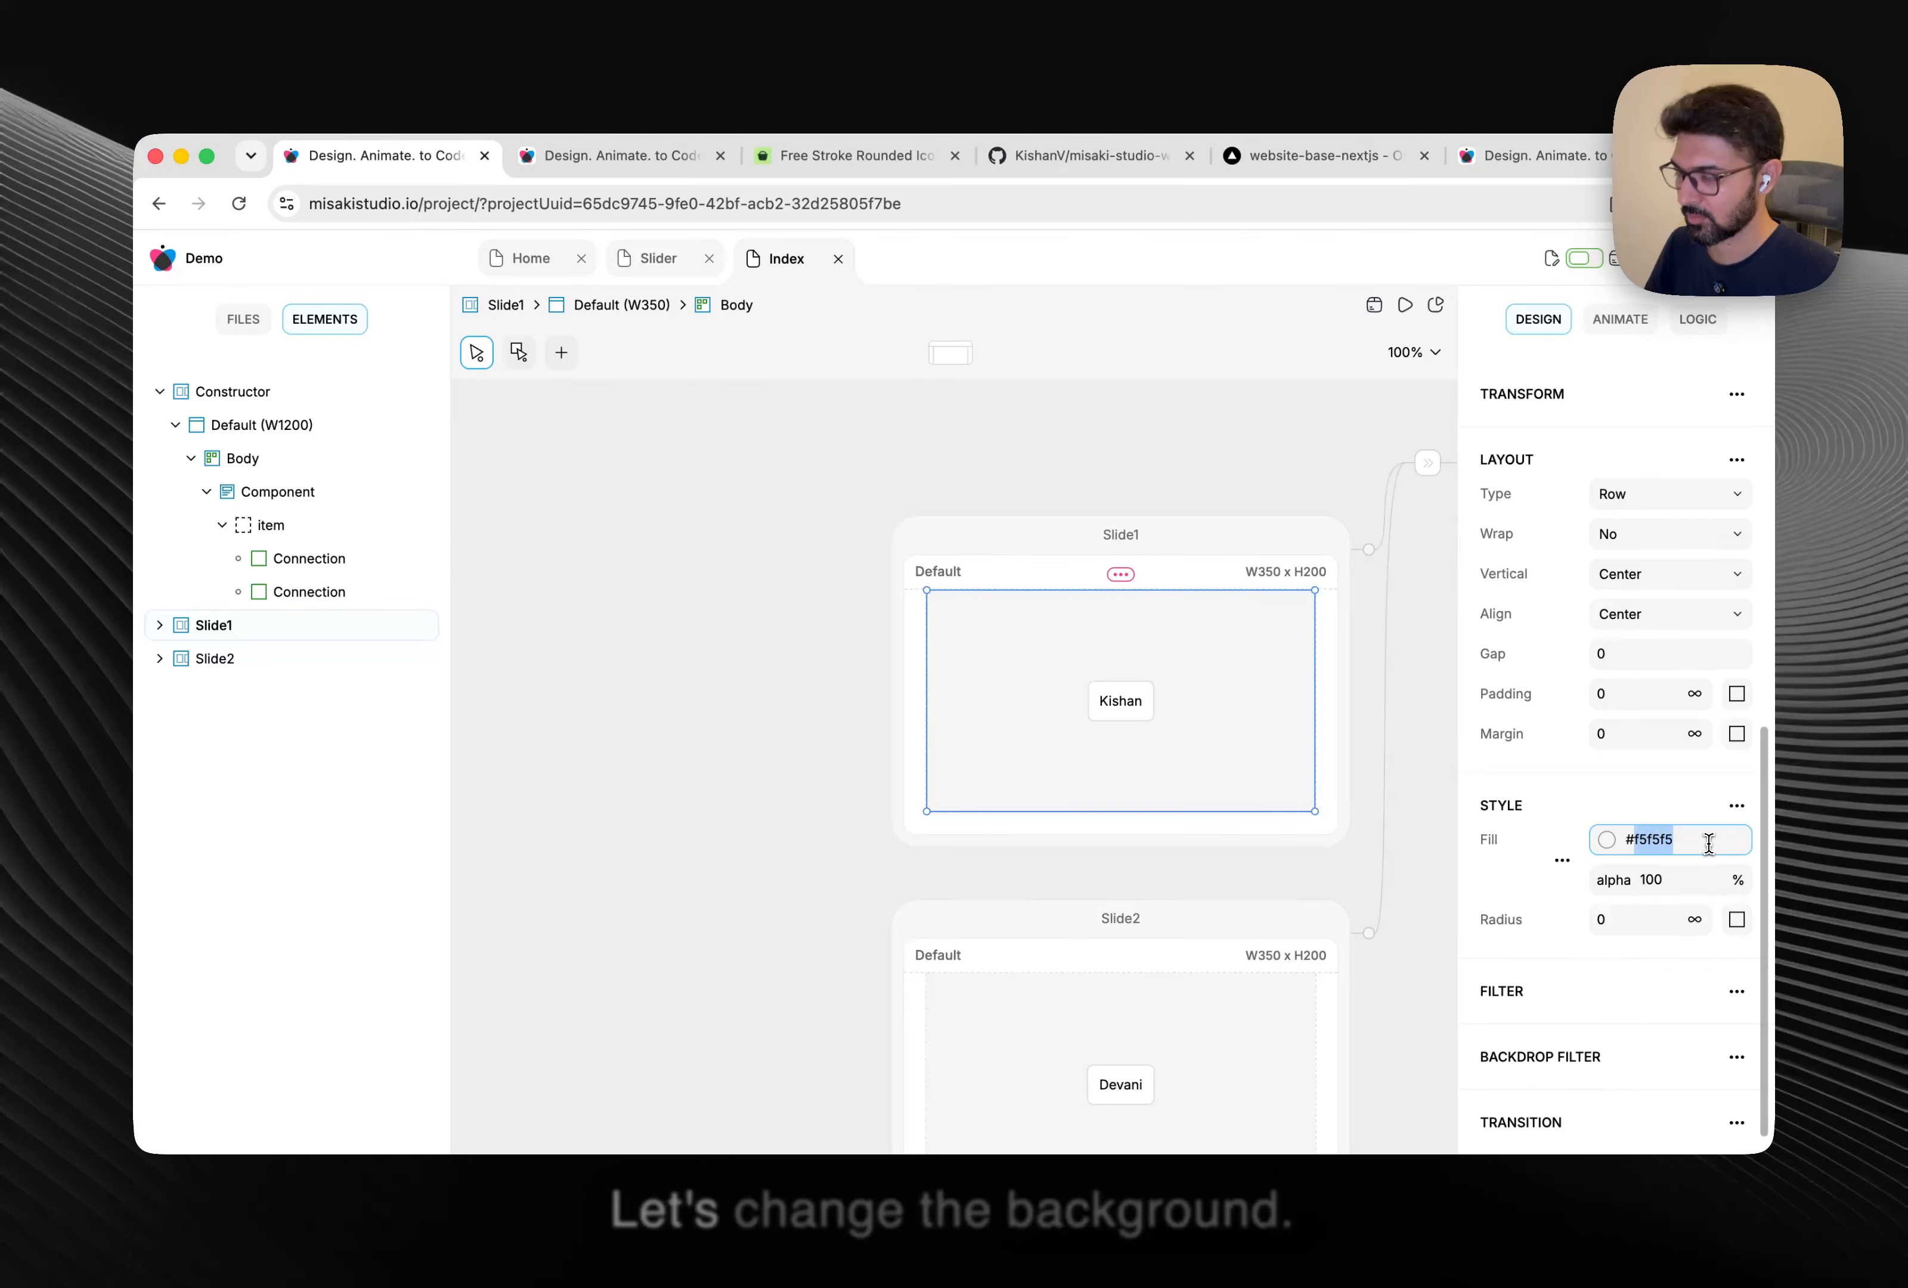
# Set the body fill of Slide1 and Slide2 to #fff.
pyautogui.click(1709, 843)
pyautogui.write('#fff')
pyautogui.press('Return')
pyautogui.click(1122, 1061)
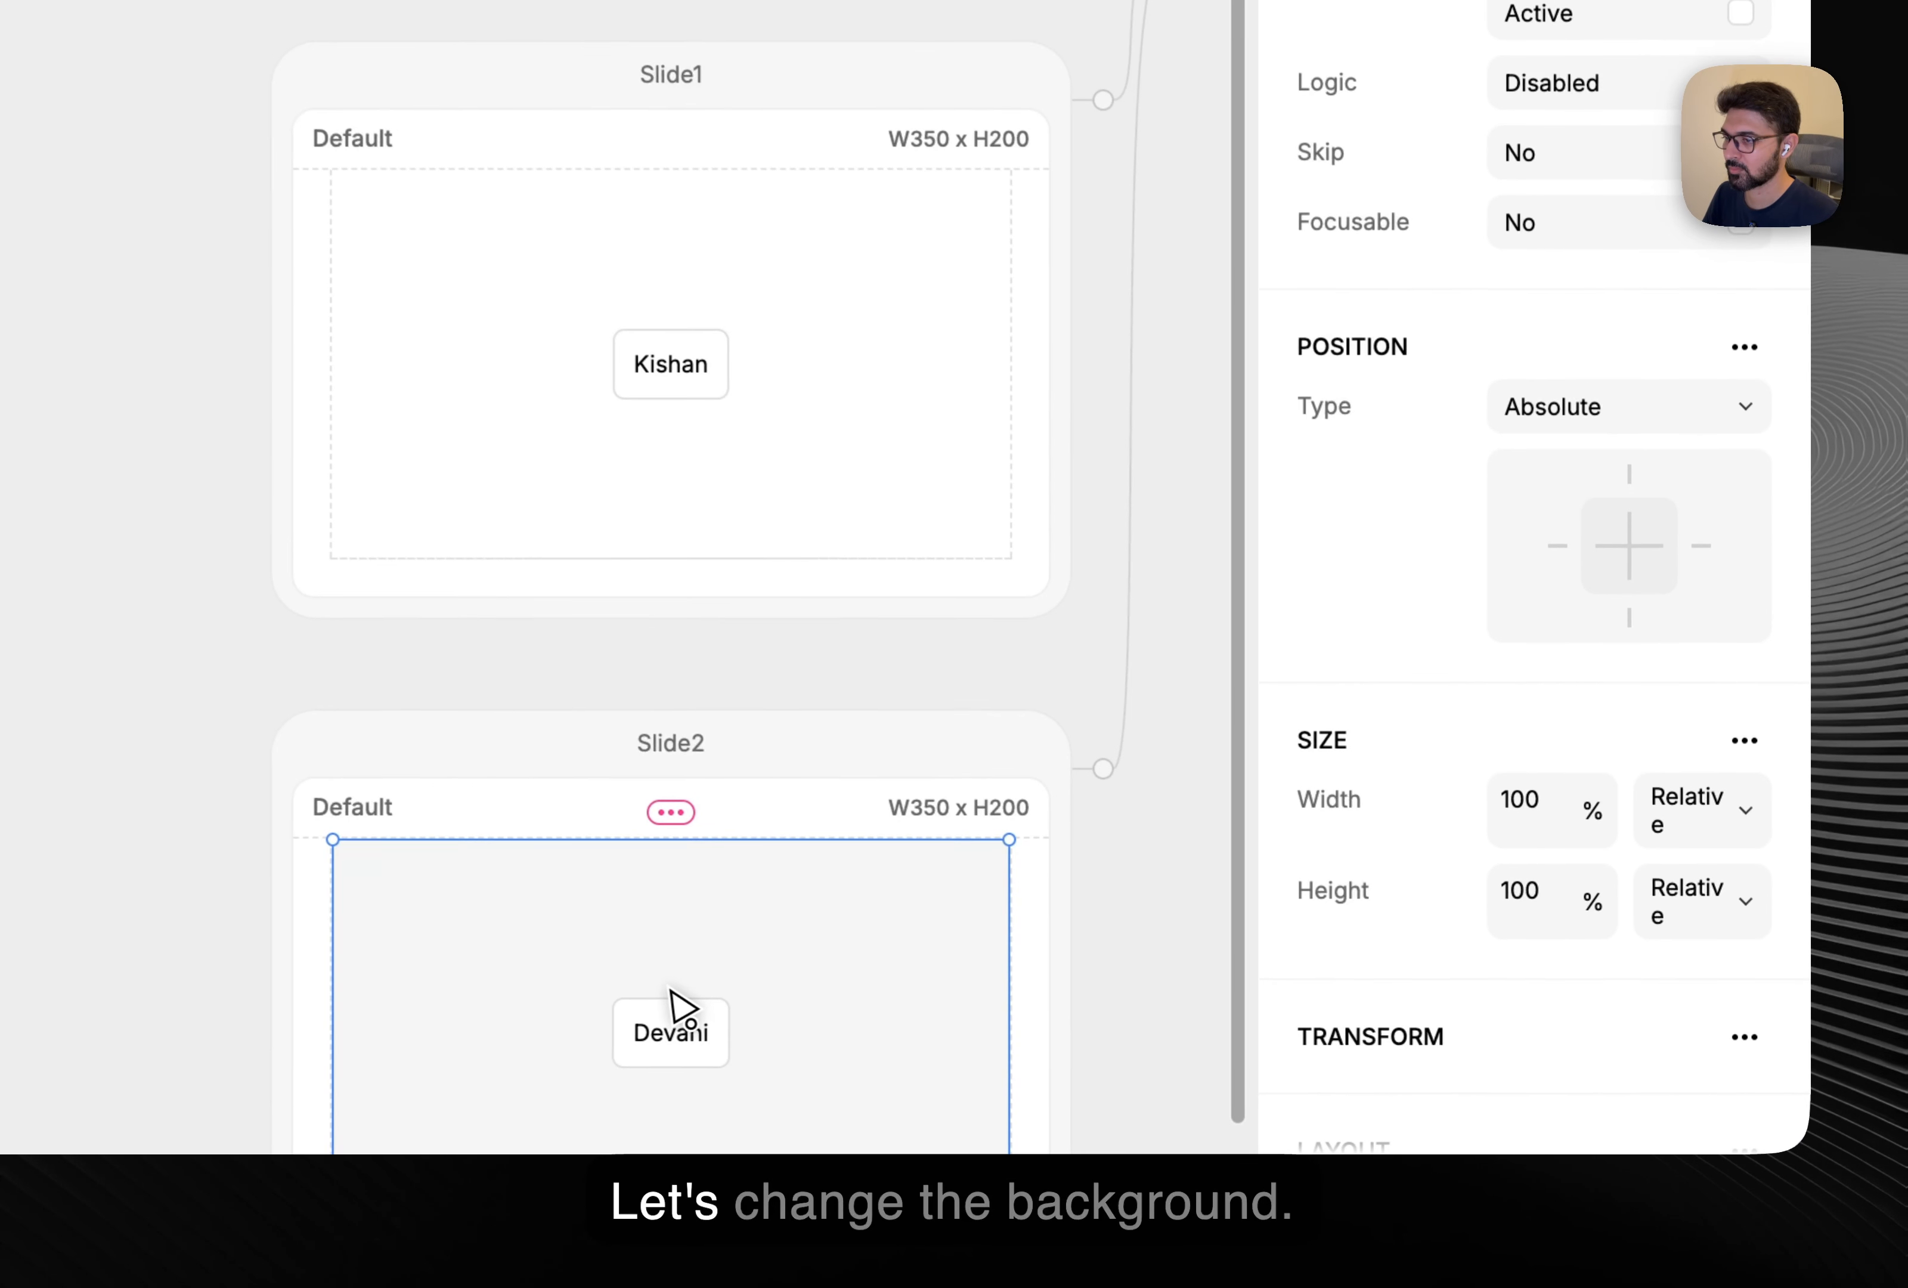
pyautogui.scroll(-10, 1601, 814)
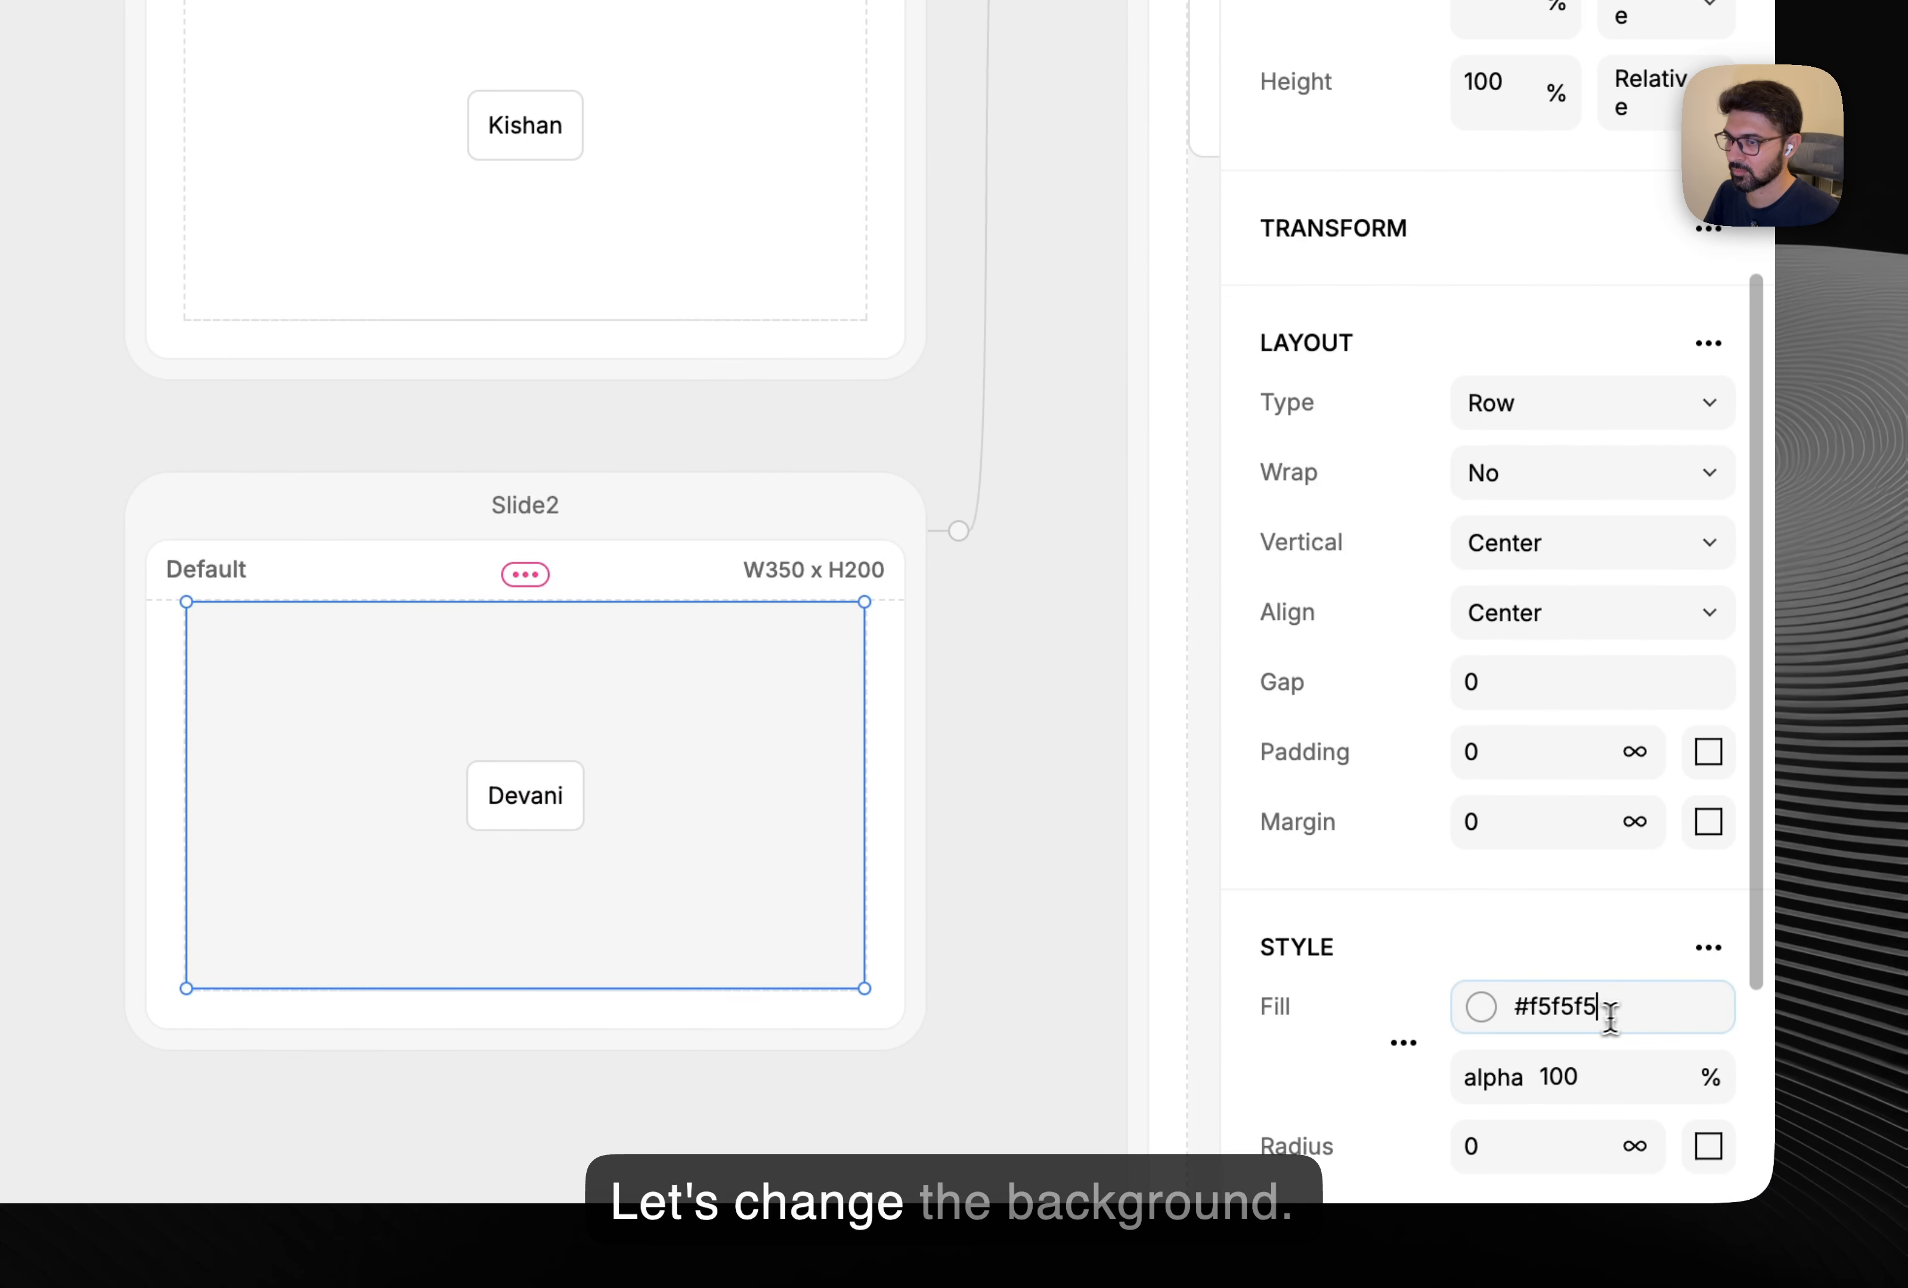
pyautogui.click(1671, 1009)
pyautogui.write('#fff')
pyautogui.press('Return')
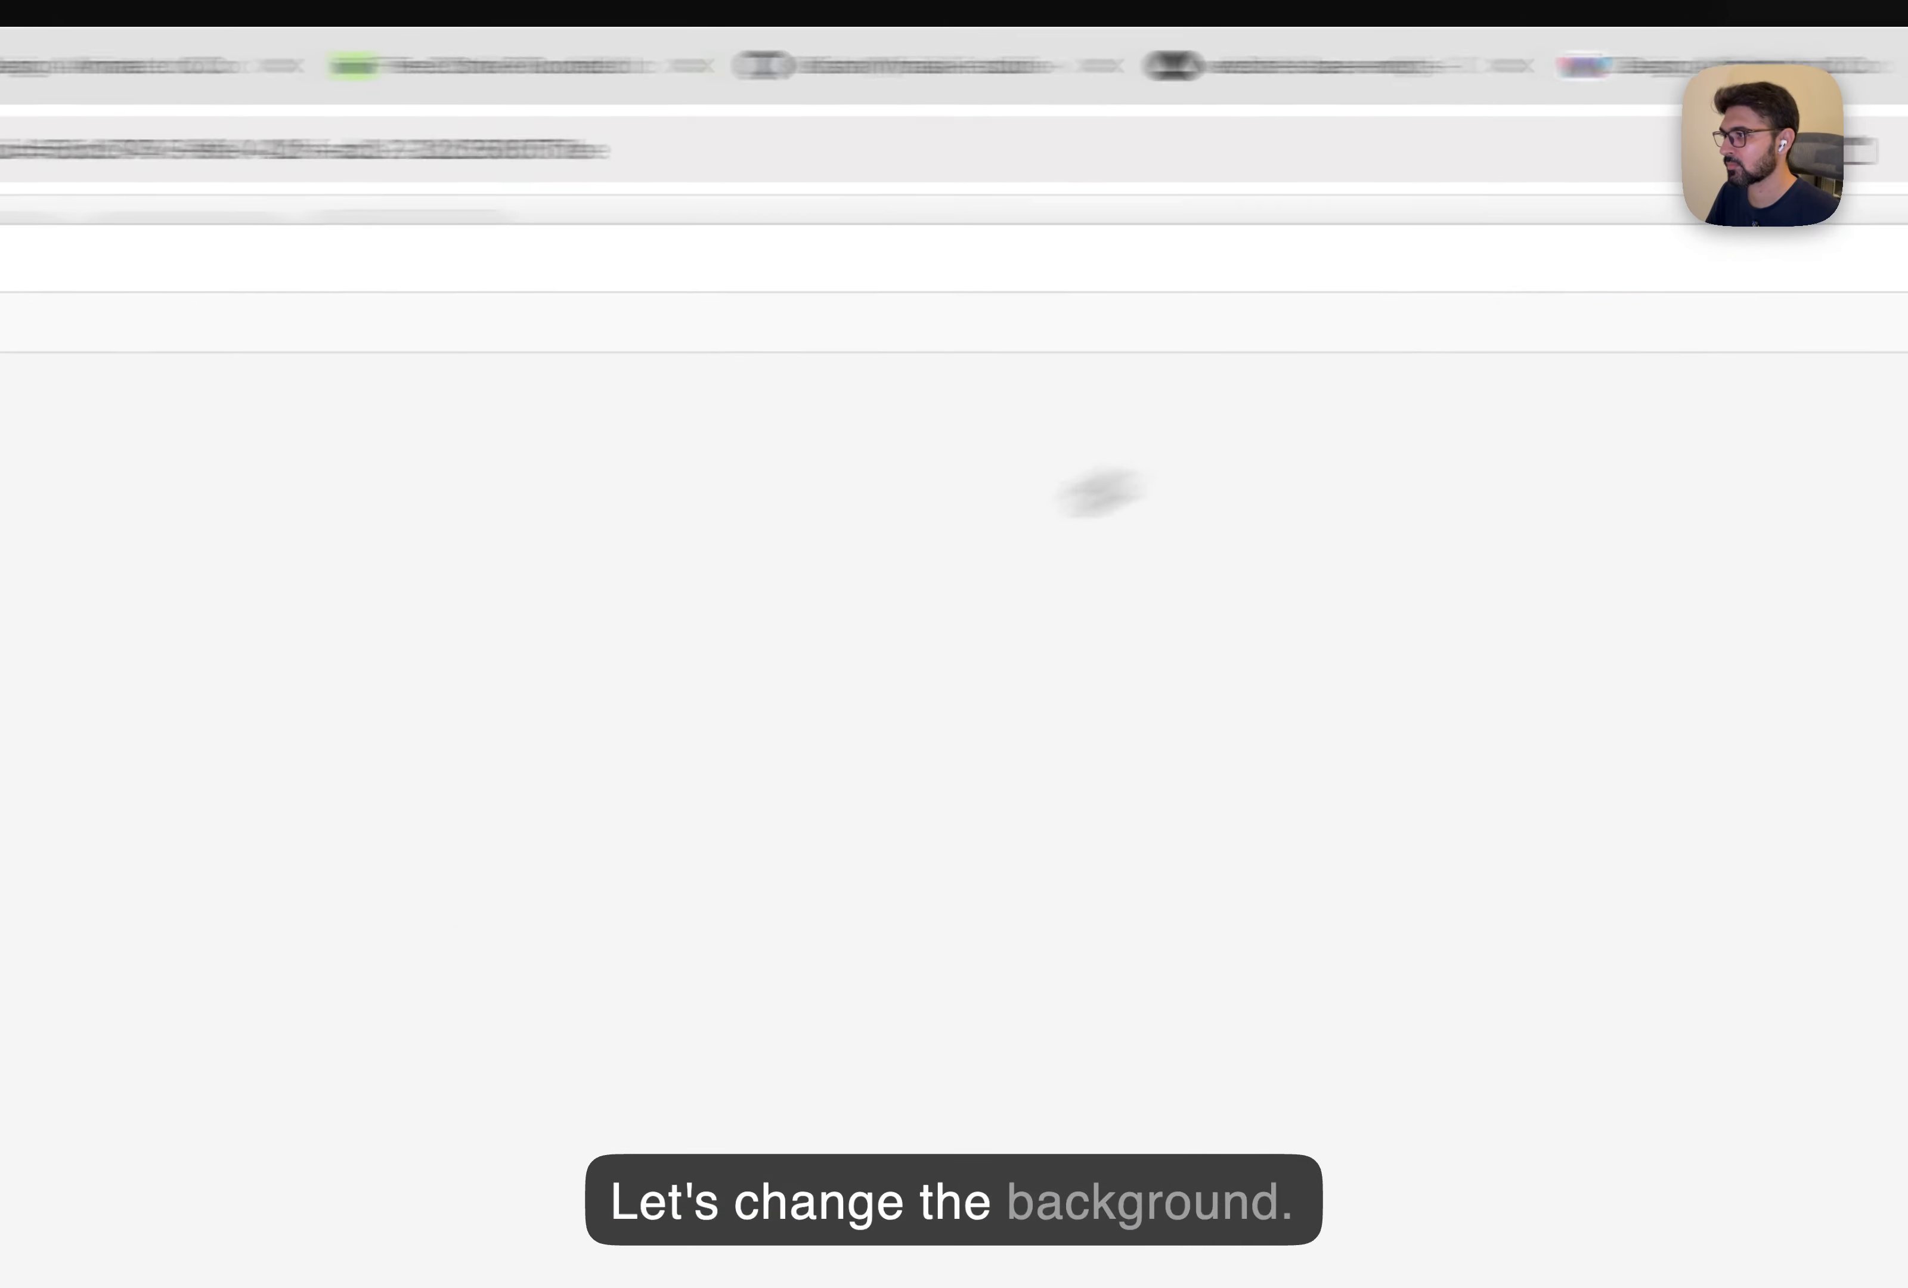
# Advance the slider twice to check the white slides.
pyautogui.click(547, 557)
pyautogui.click(549, 557)
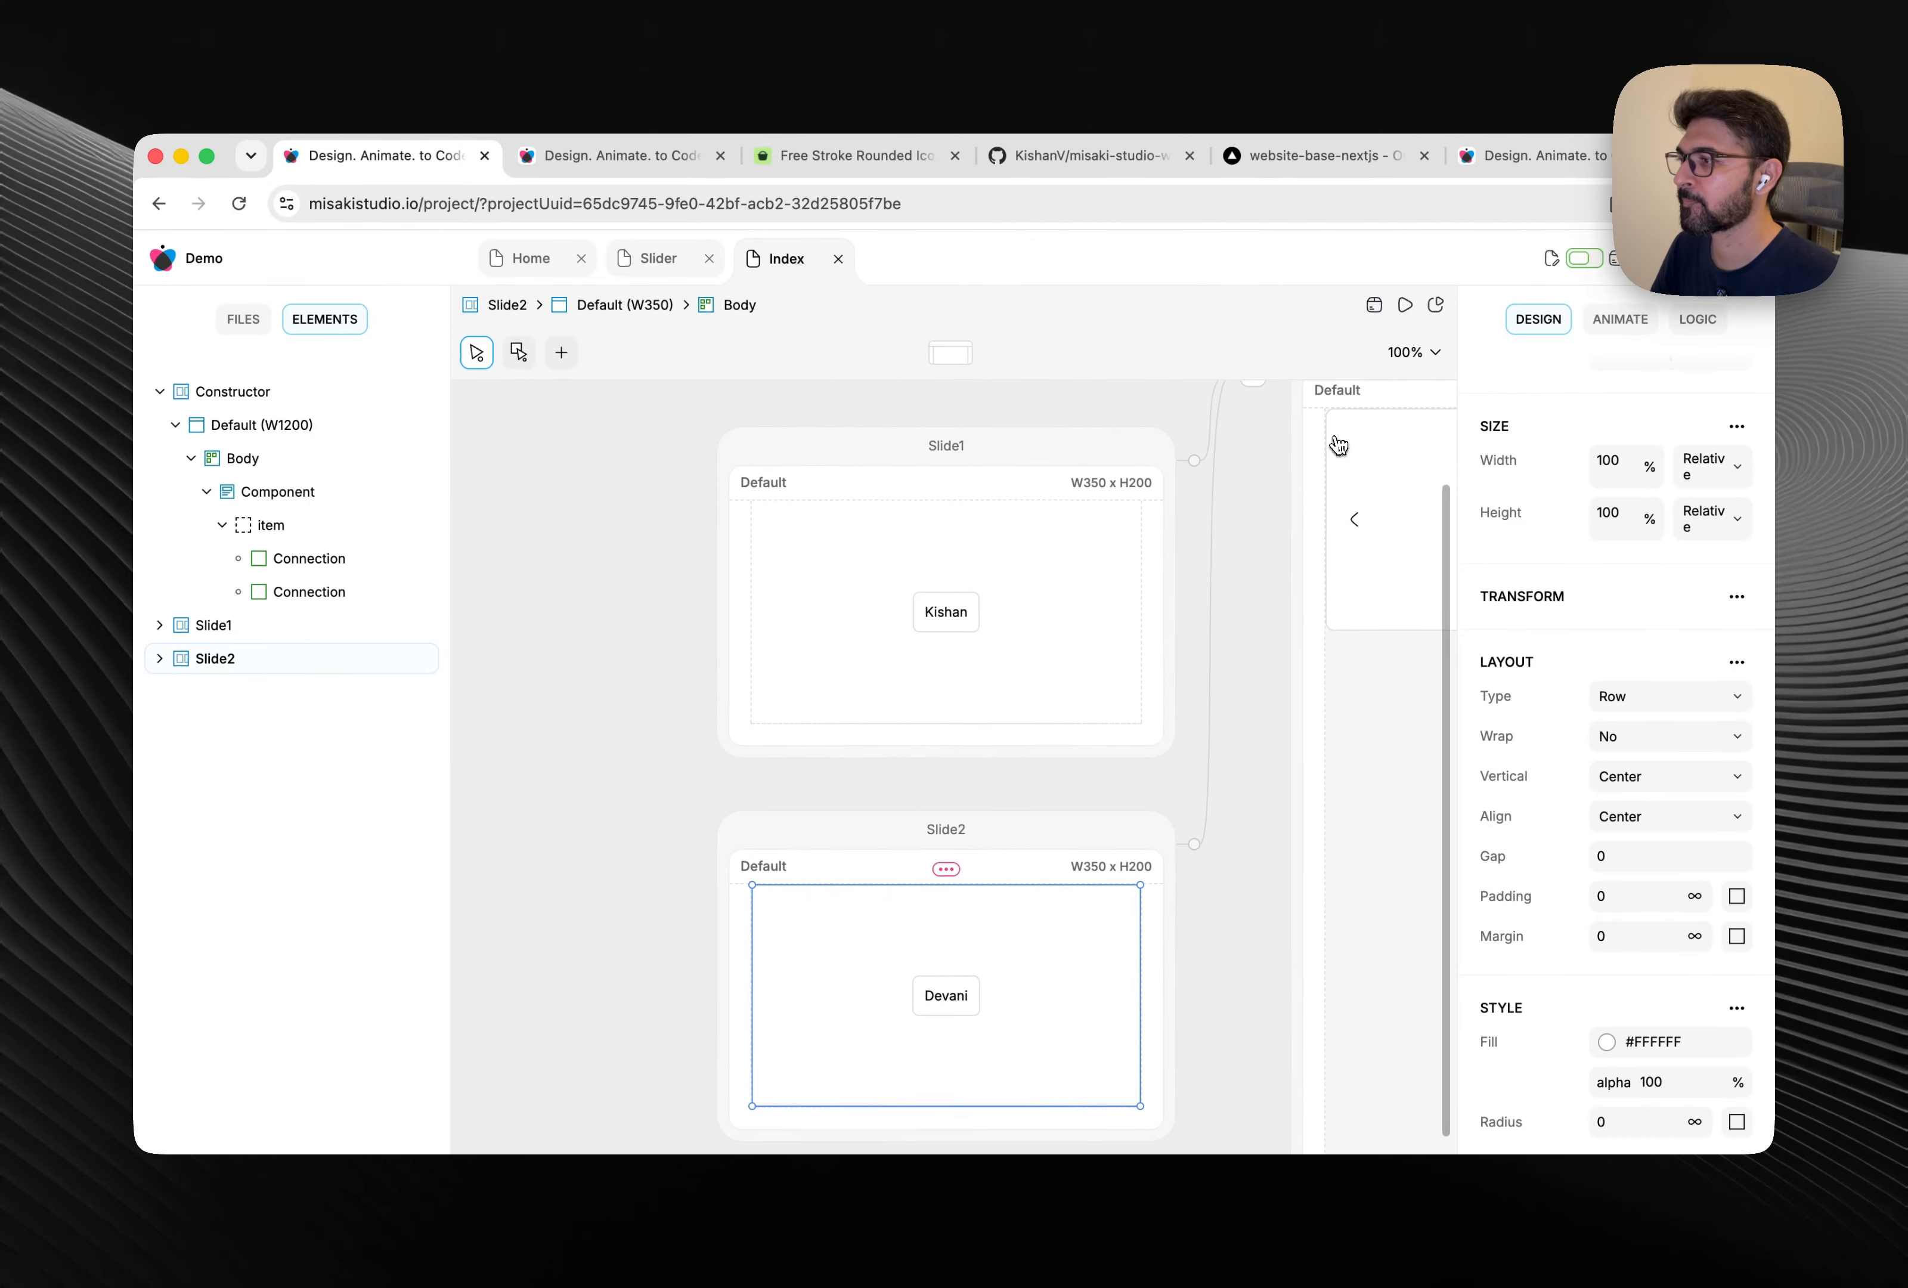
pyautogui.scroll(1, 1338, 446)
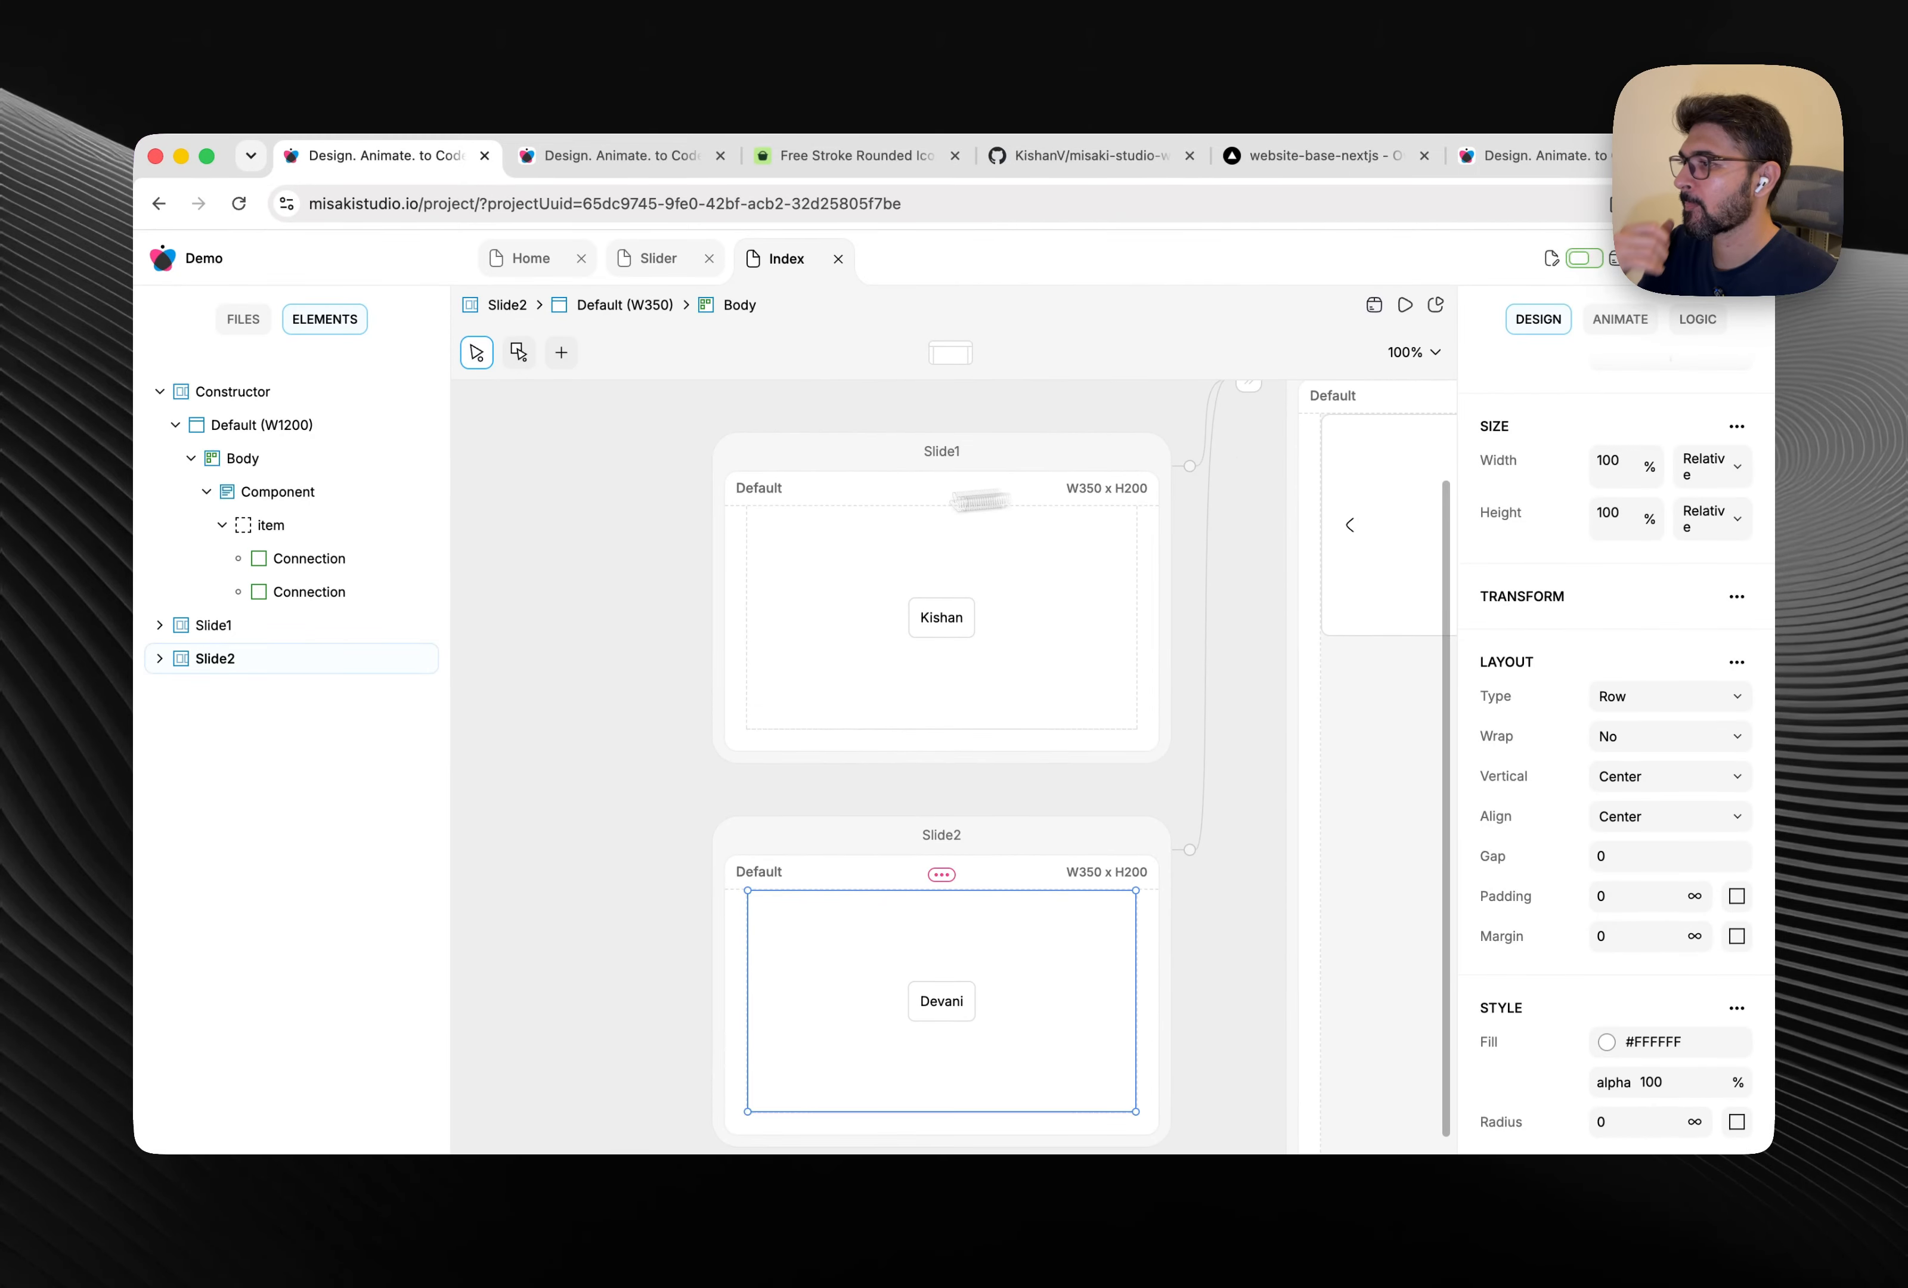
pyautogui.hscroll(5, 645, 526)
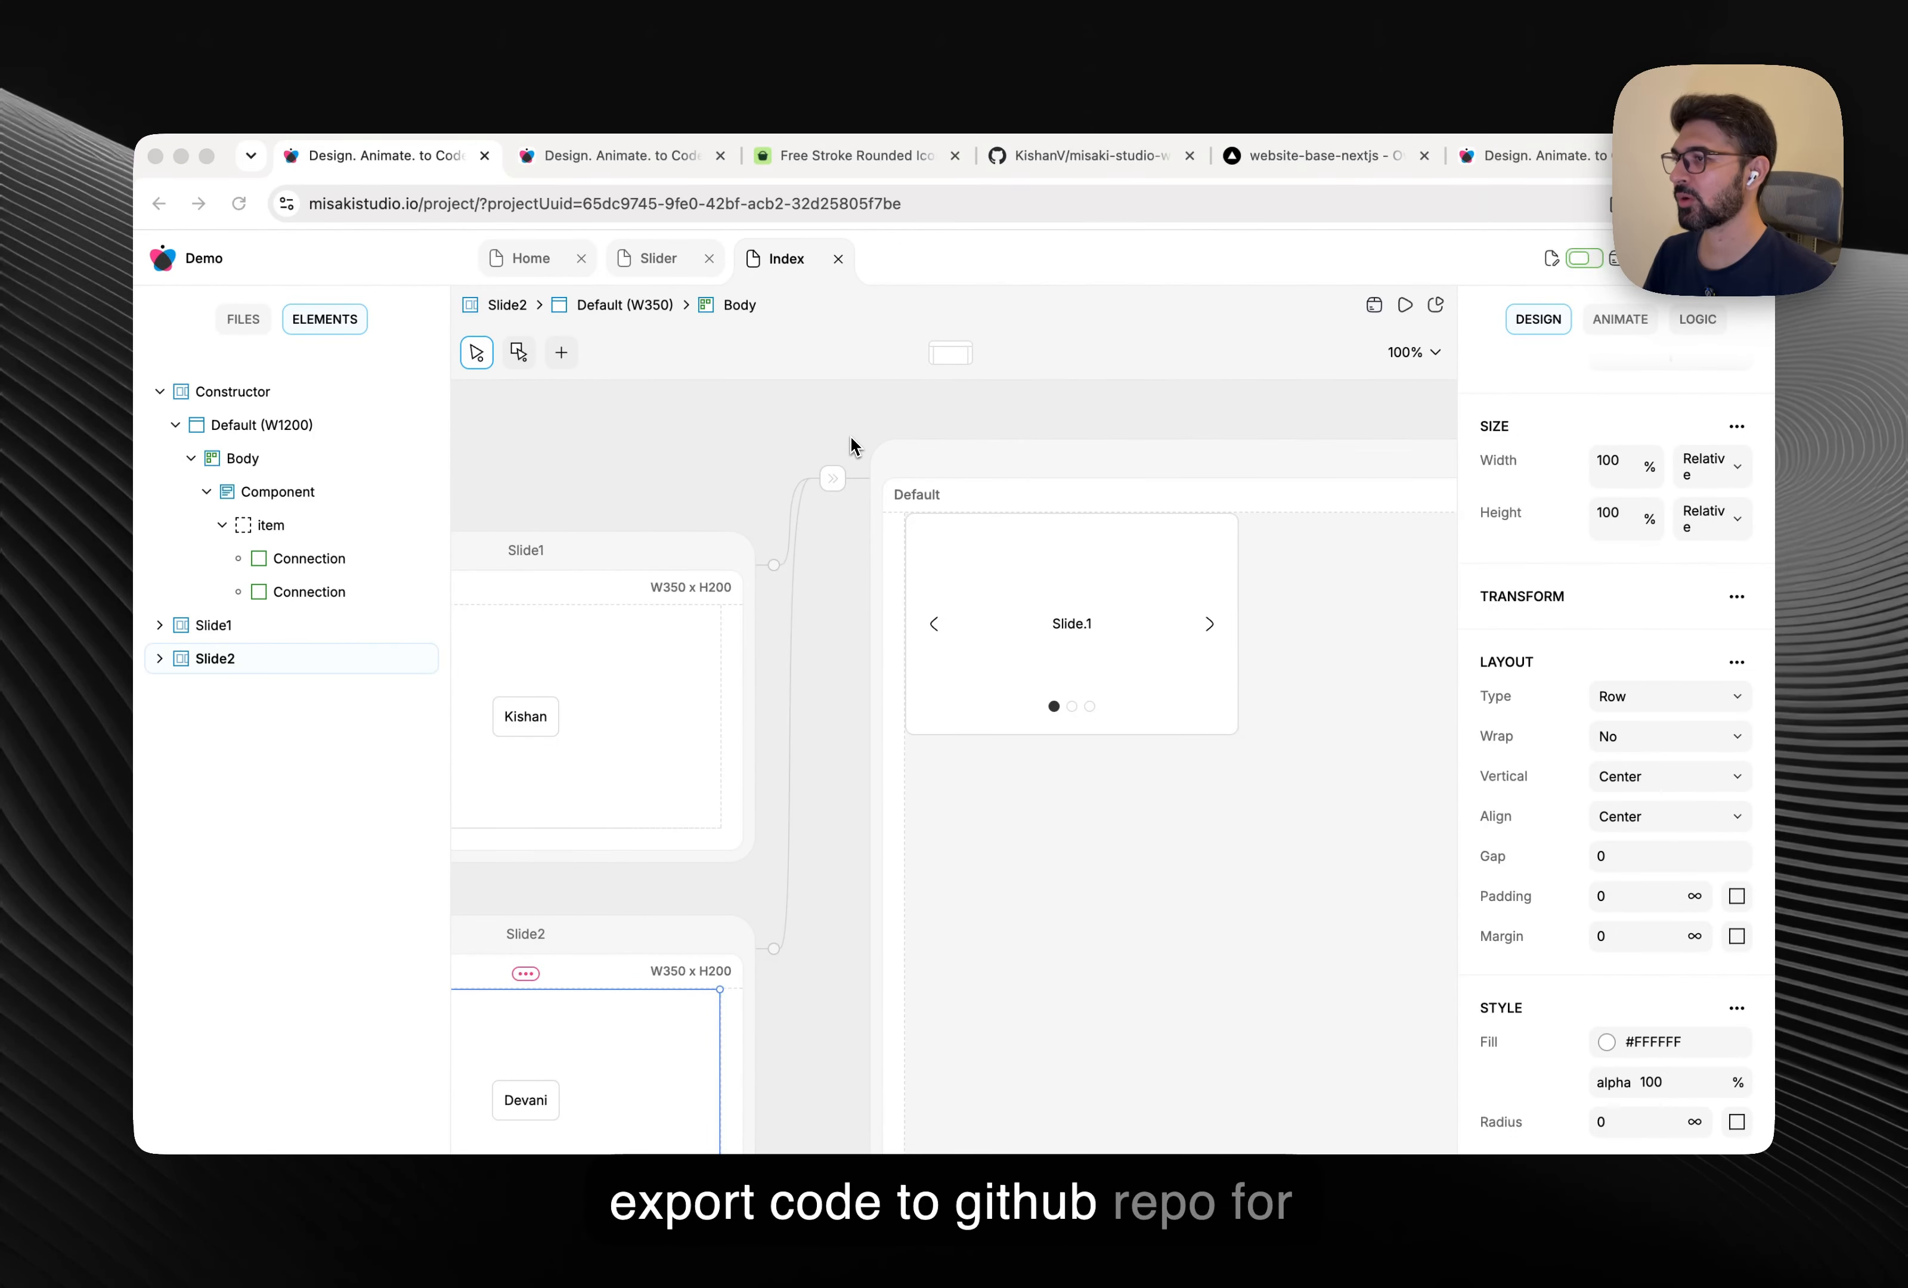
# Add a new Git configuration in the project's Settings > Export page.
pyautogui.click(253, 312)
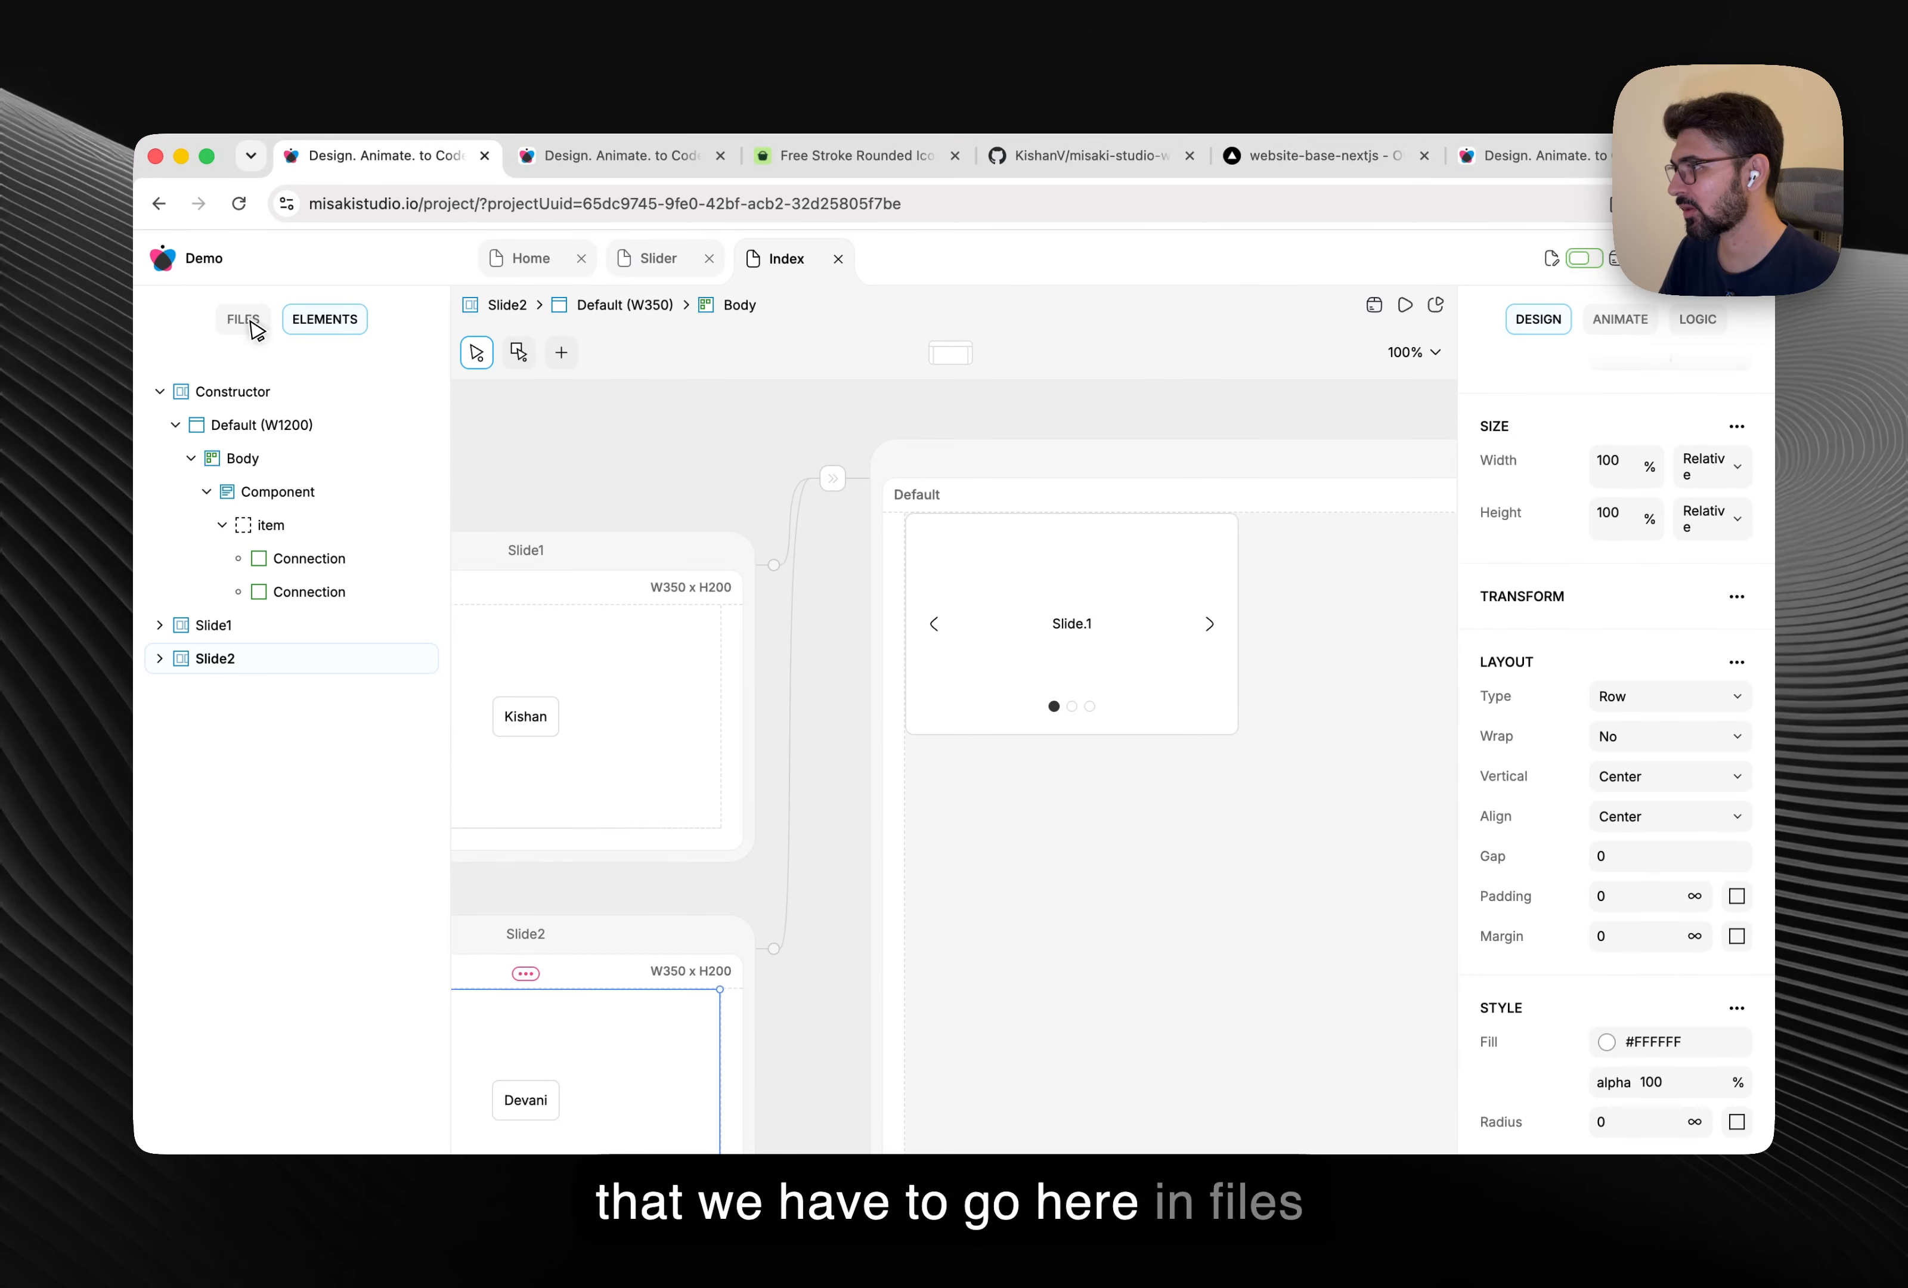
pyautogui.click(251, 324)
pyautogui.click(250, 894)
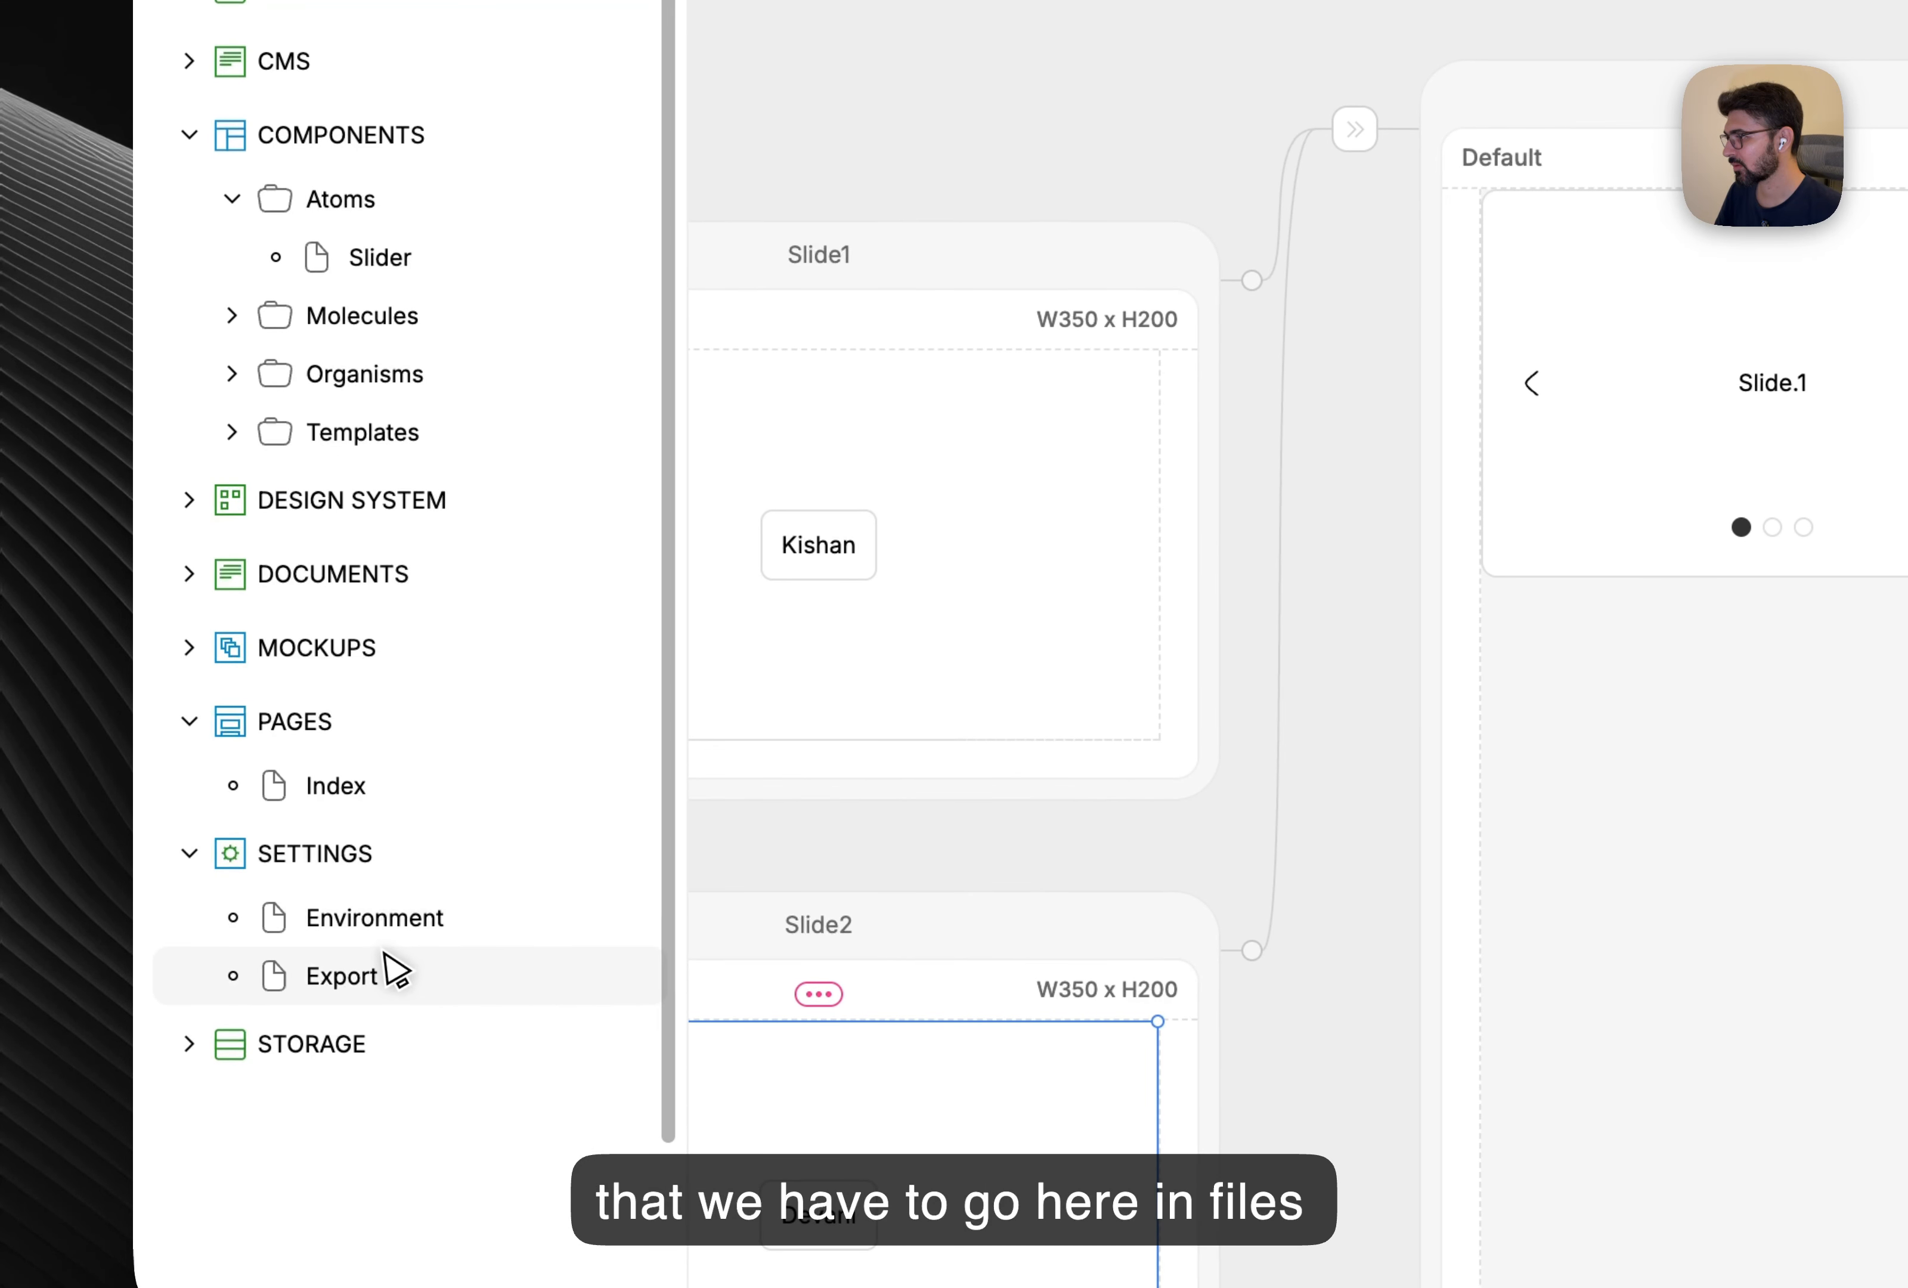
pyautogui.click(279, 962)
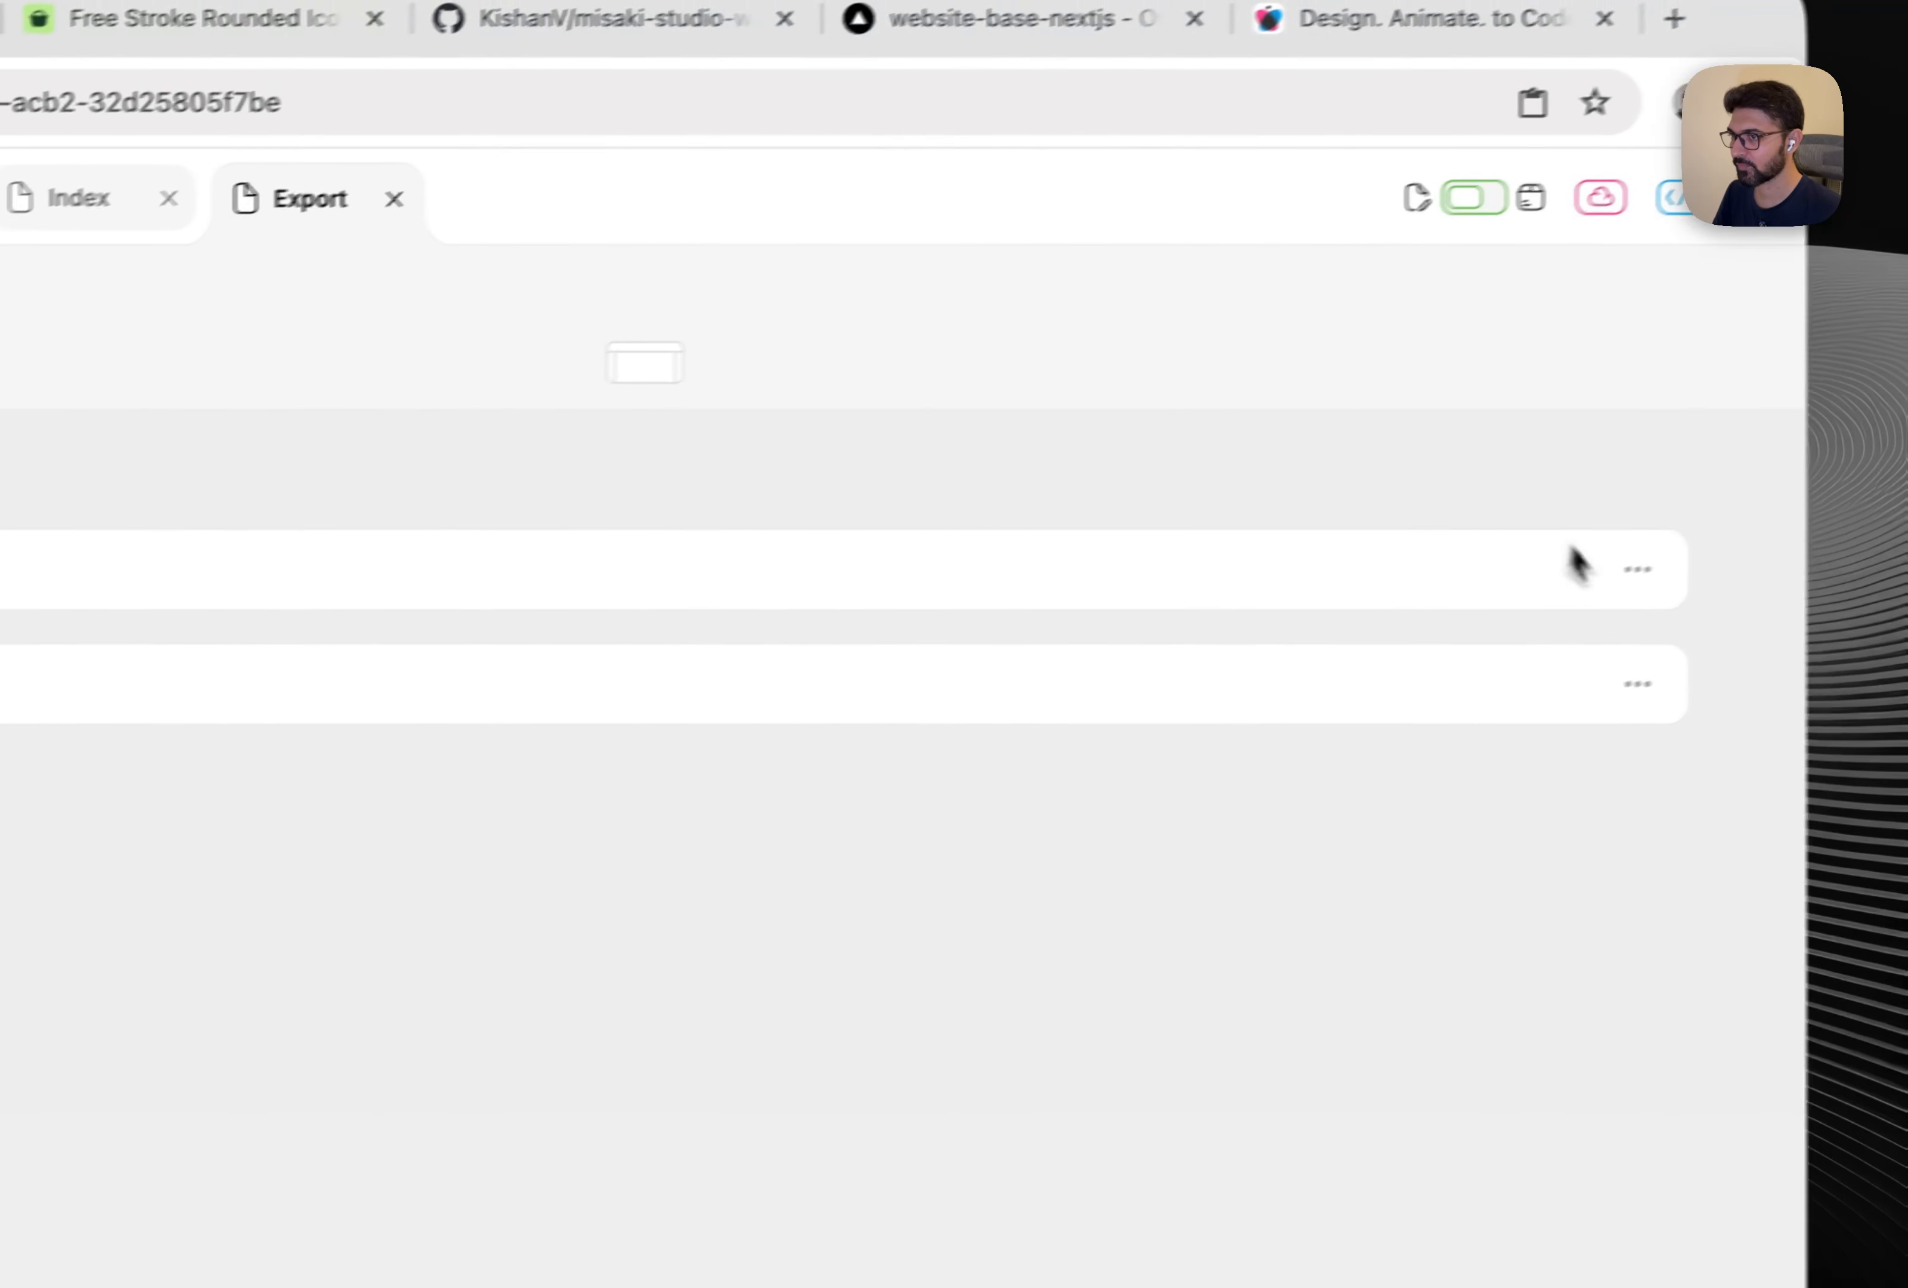
pyautogui.click(1601, 570)
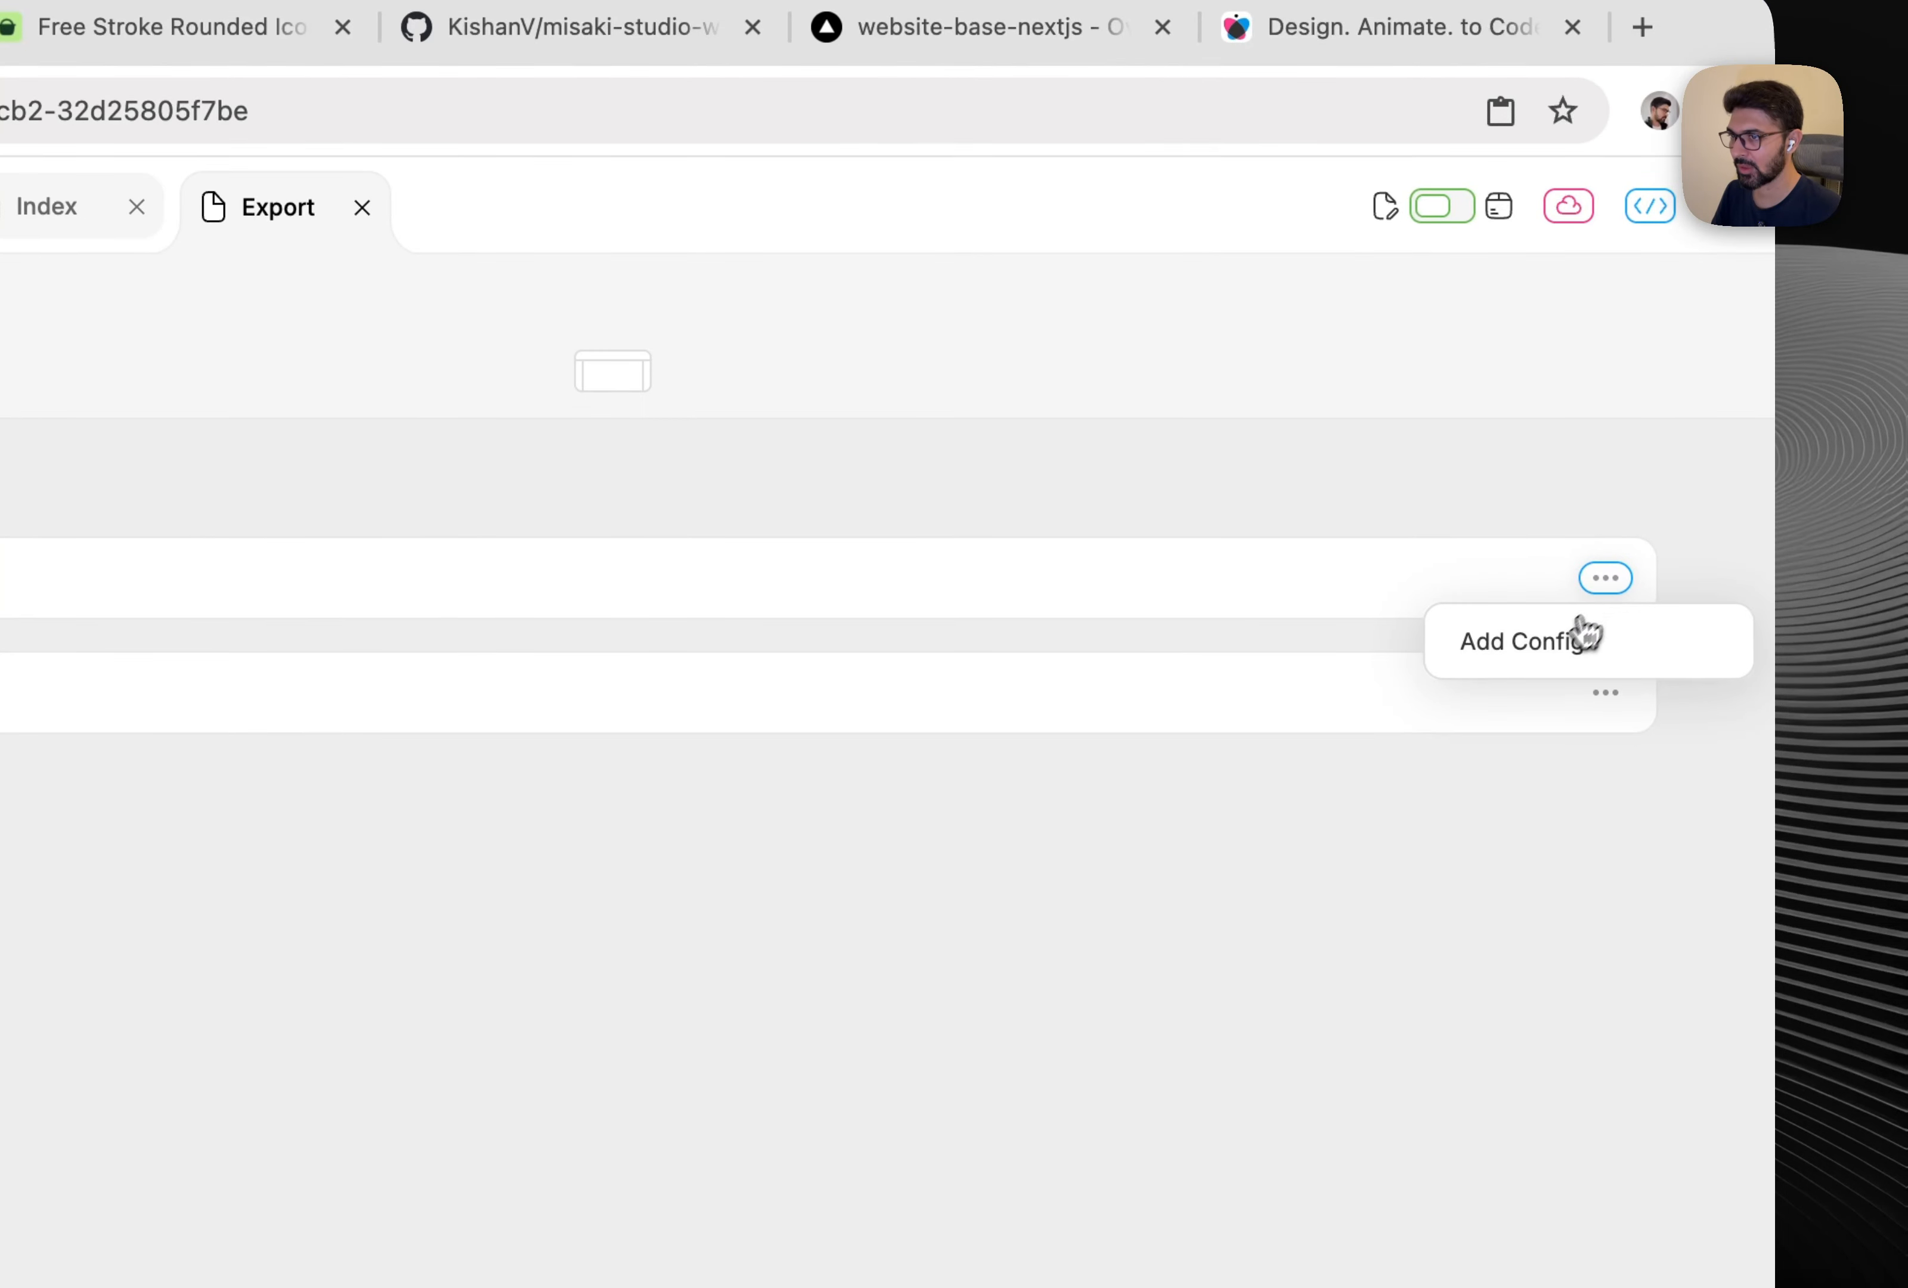
pyautogui.click(1581, 635)
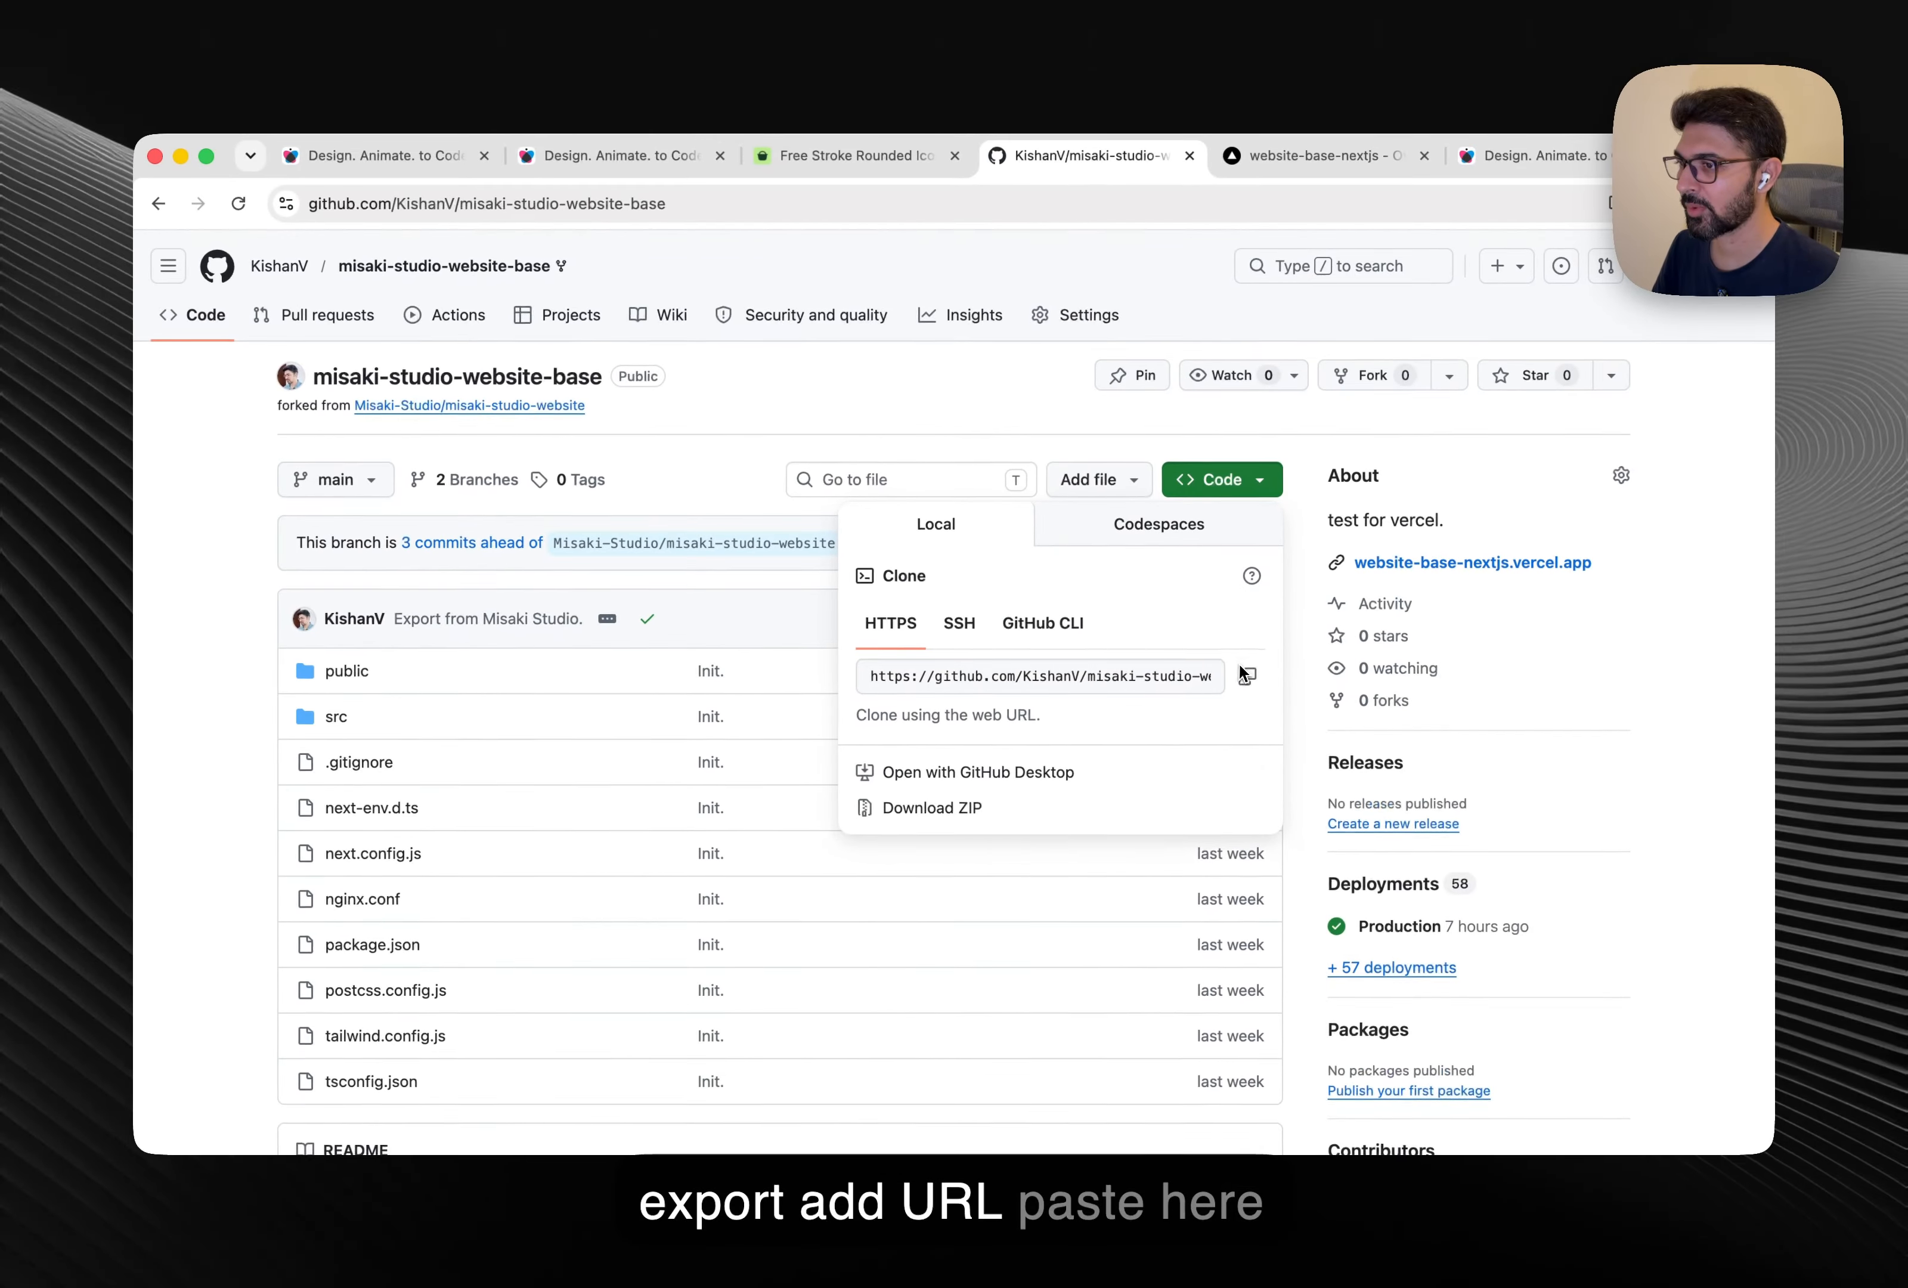
# Copy the GitHub repository's clone URL and prepare the Git URL field for it.
pyautogui.click(1248, 675)
pyautogui.click(429, 159)
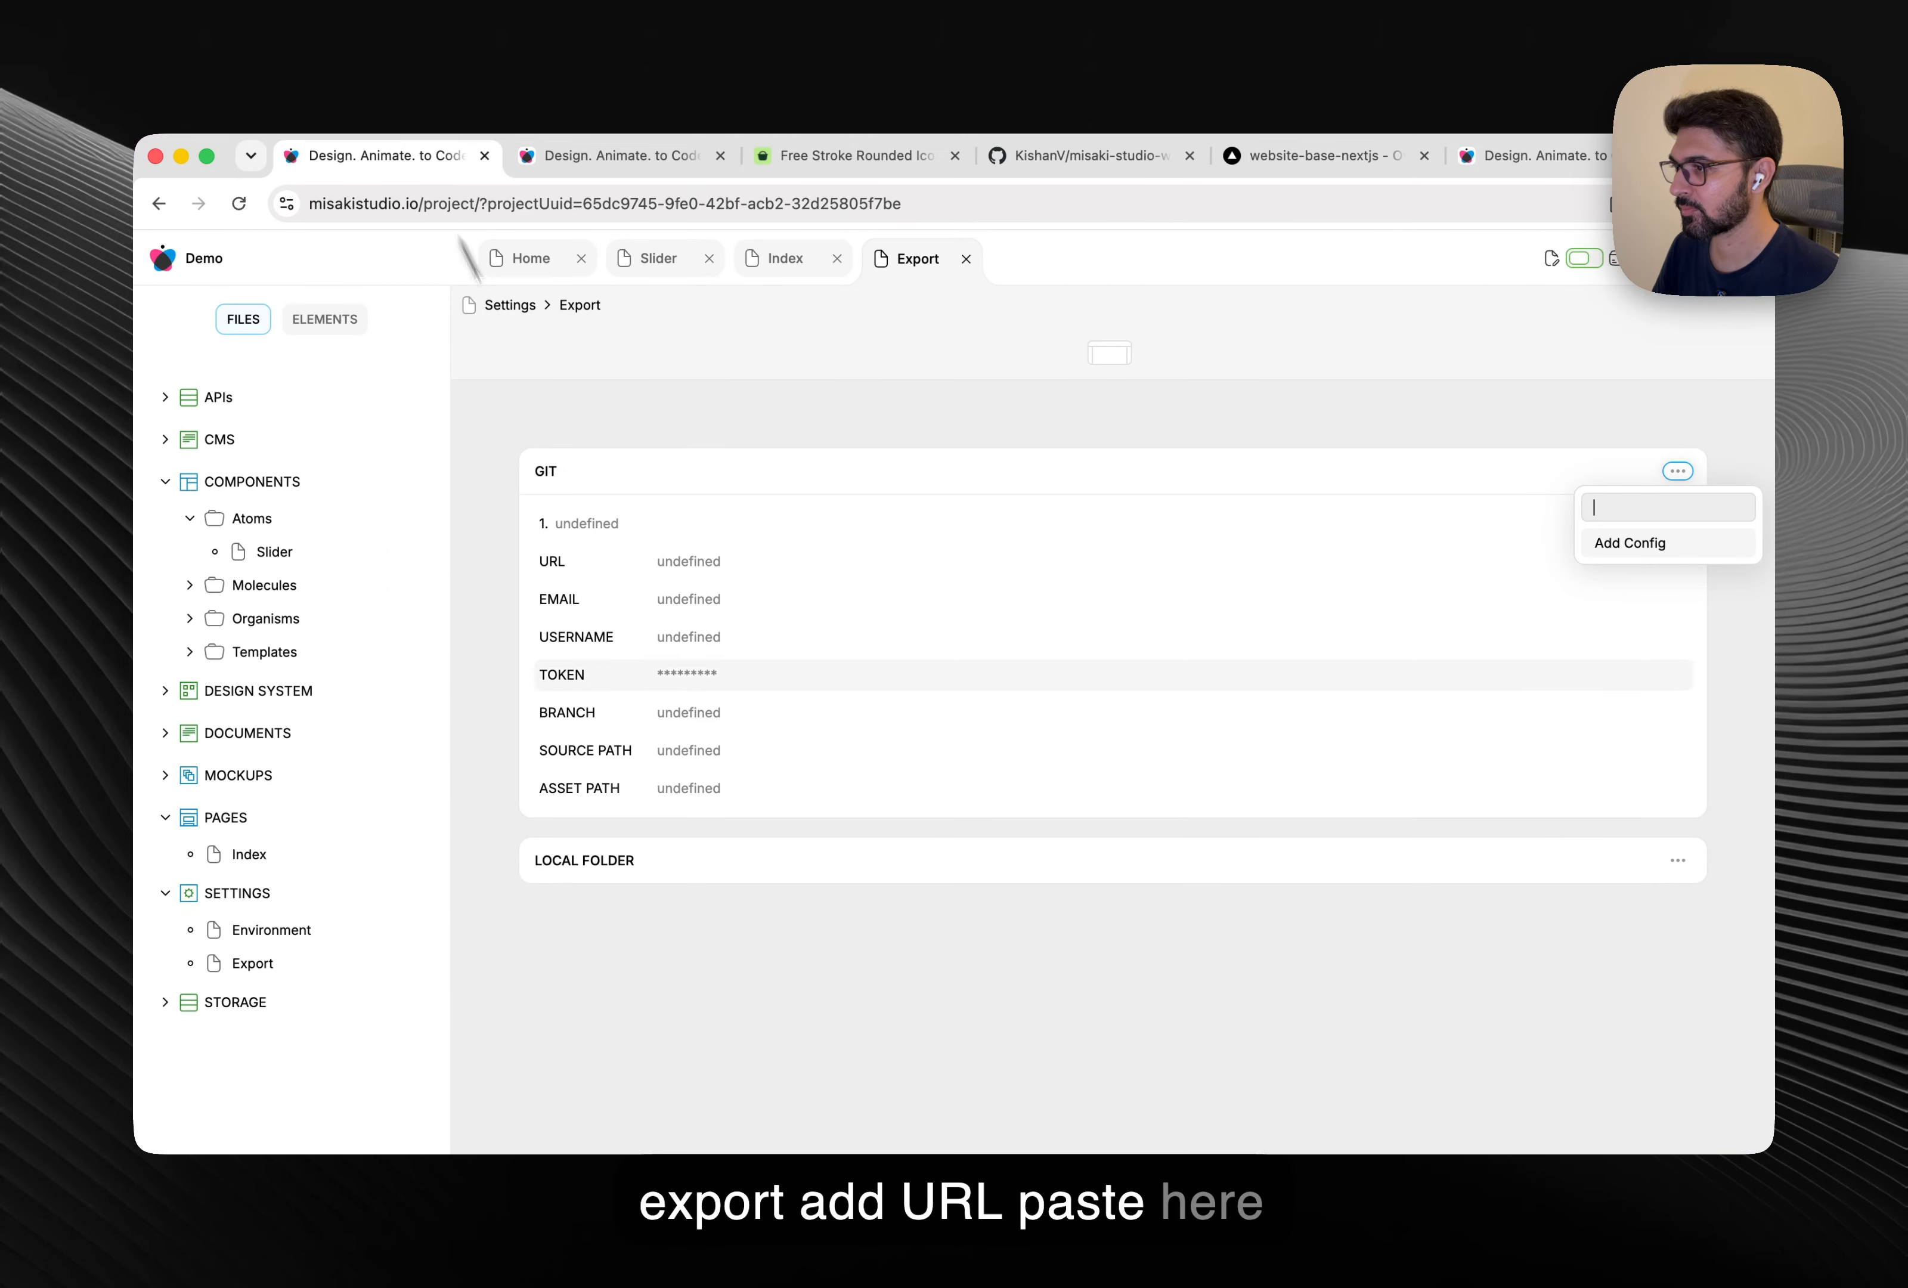
pyautogui.click(707, 565)
pyautogui.press('super+a')
# Paste the repository URL, name the config Website, and enter the Git e-mail and username.
pyautogui.write('https://github.com/KishanV/misaki-studio-website-base.git')
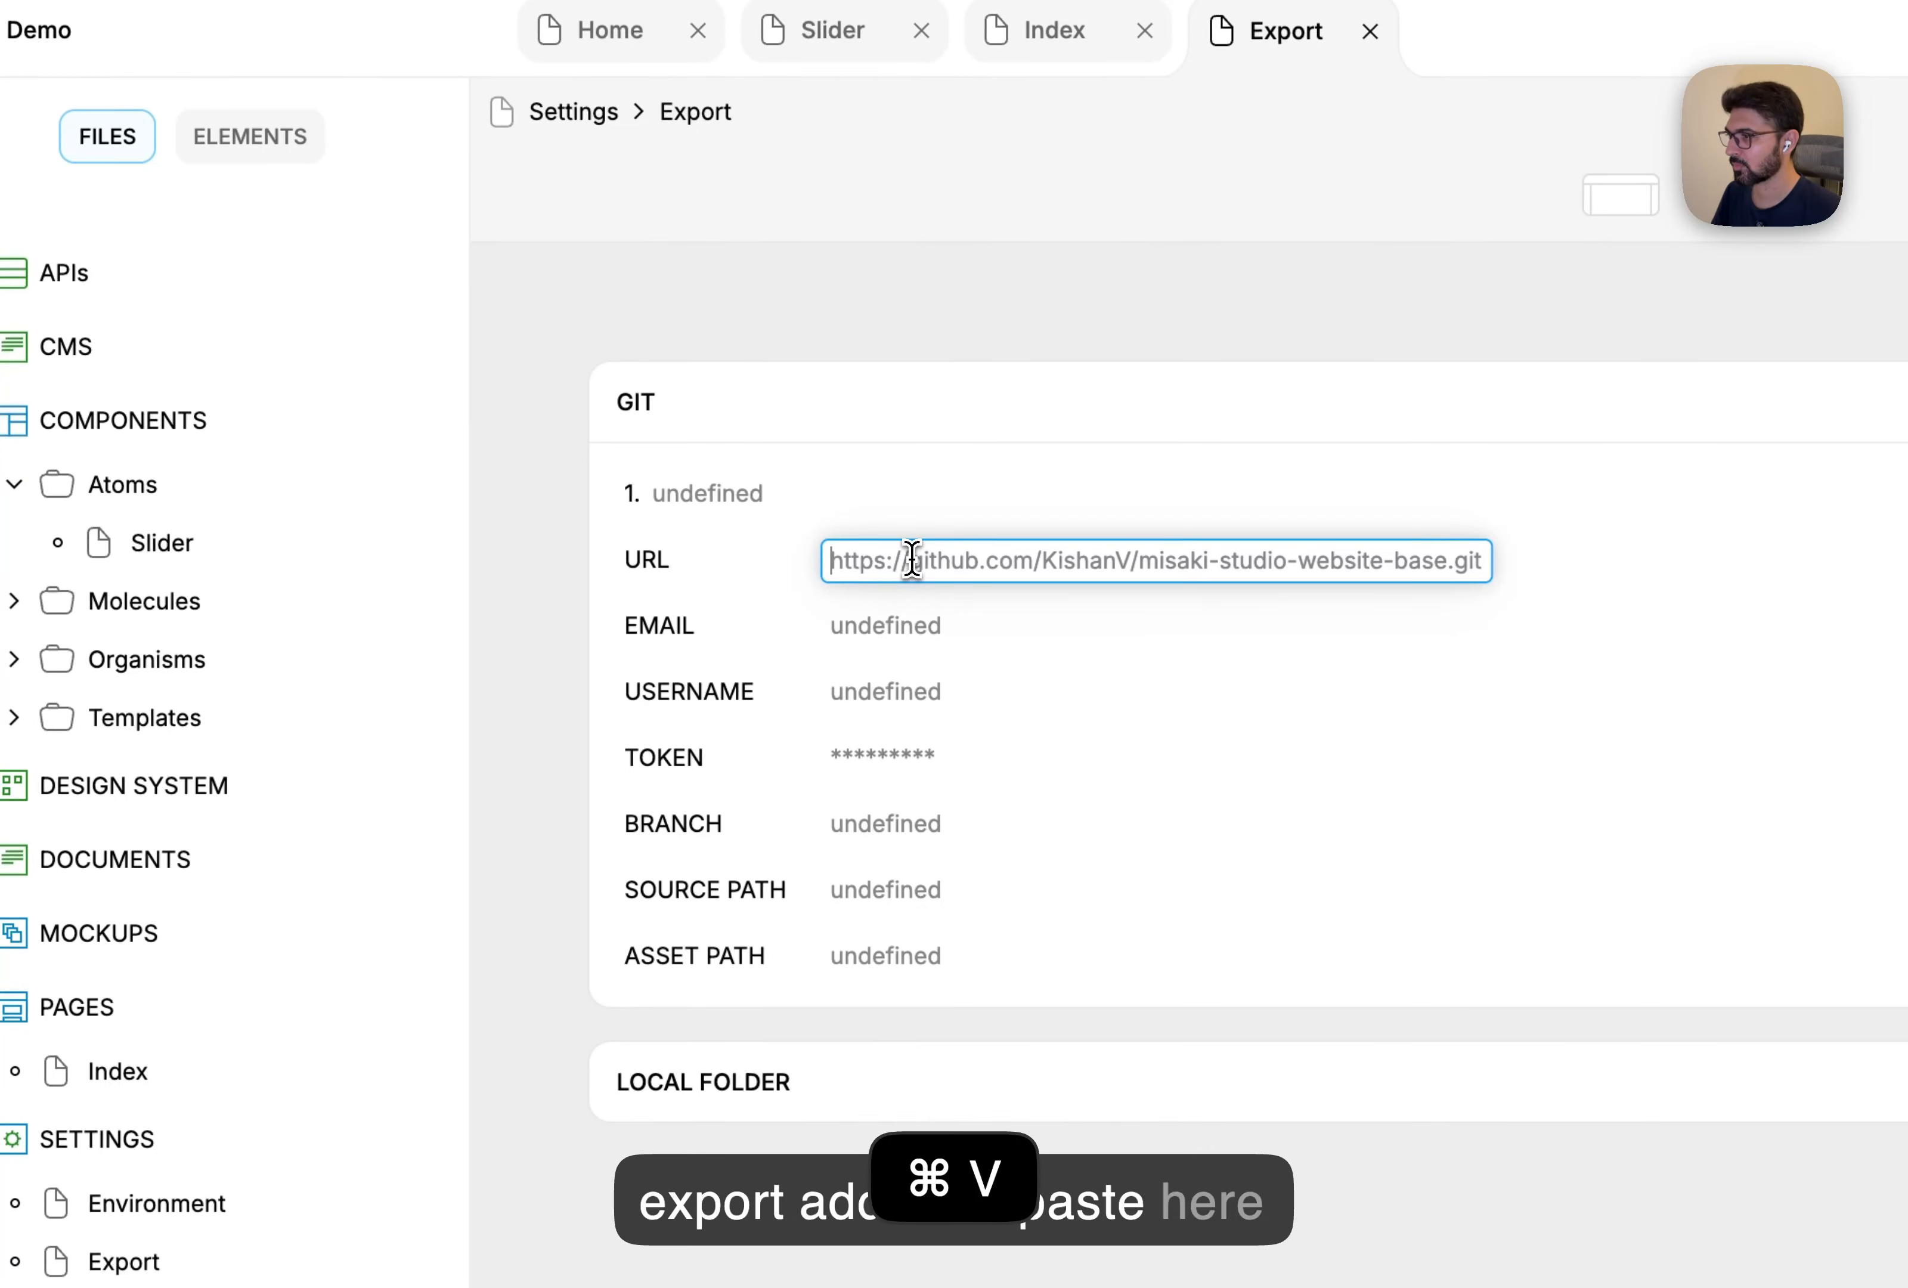
pyautogui.press('Return')
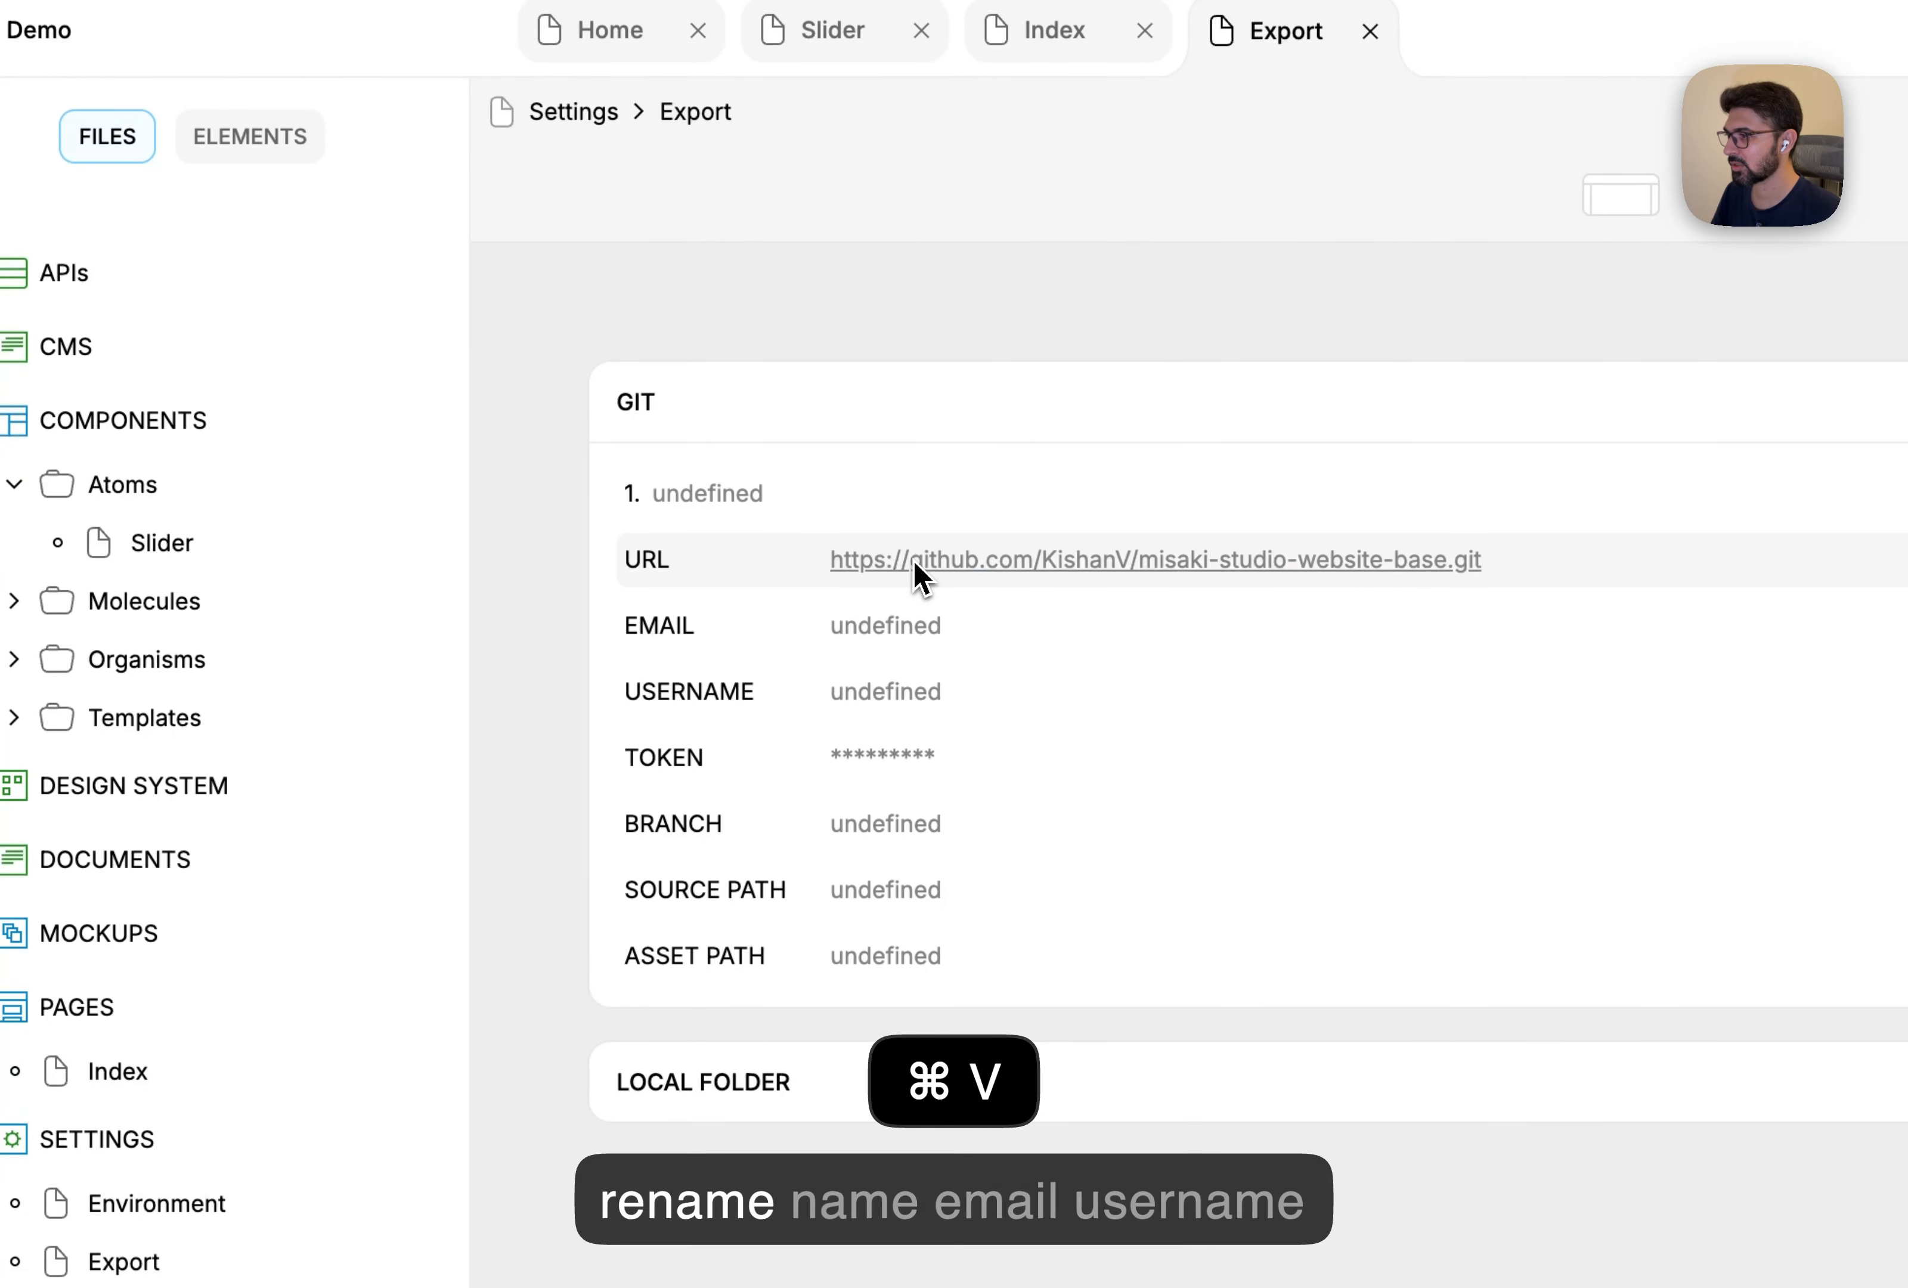
pyautogui.doubleClick(754, 491)
pyautogui.write('Website')
pyautogui.press('Return')
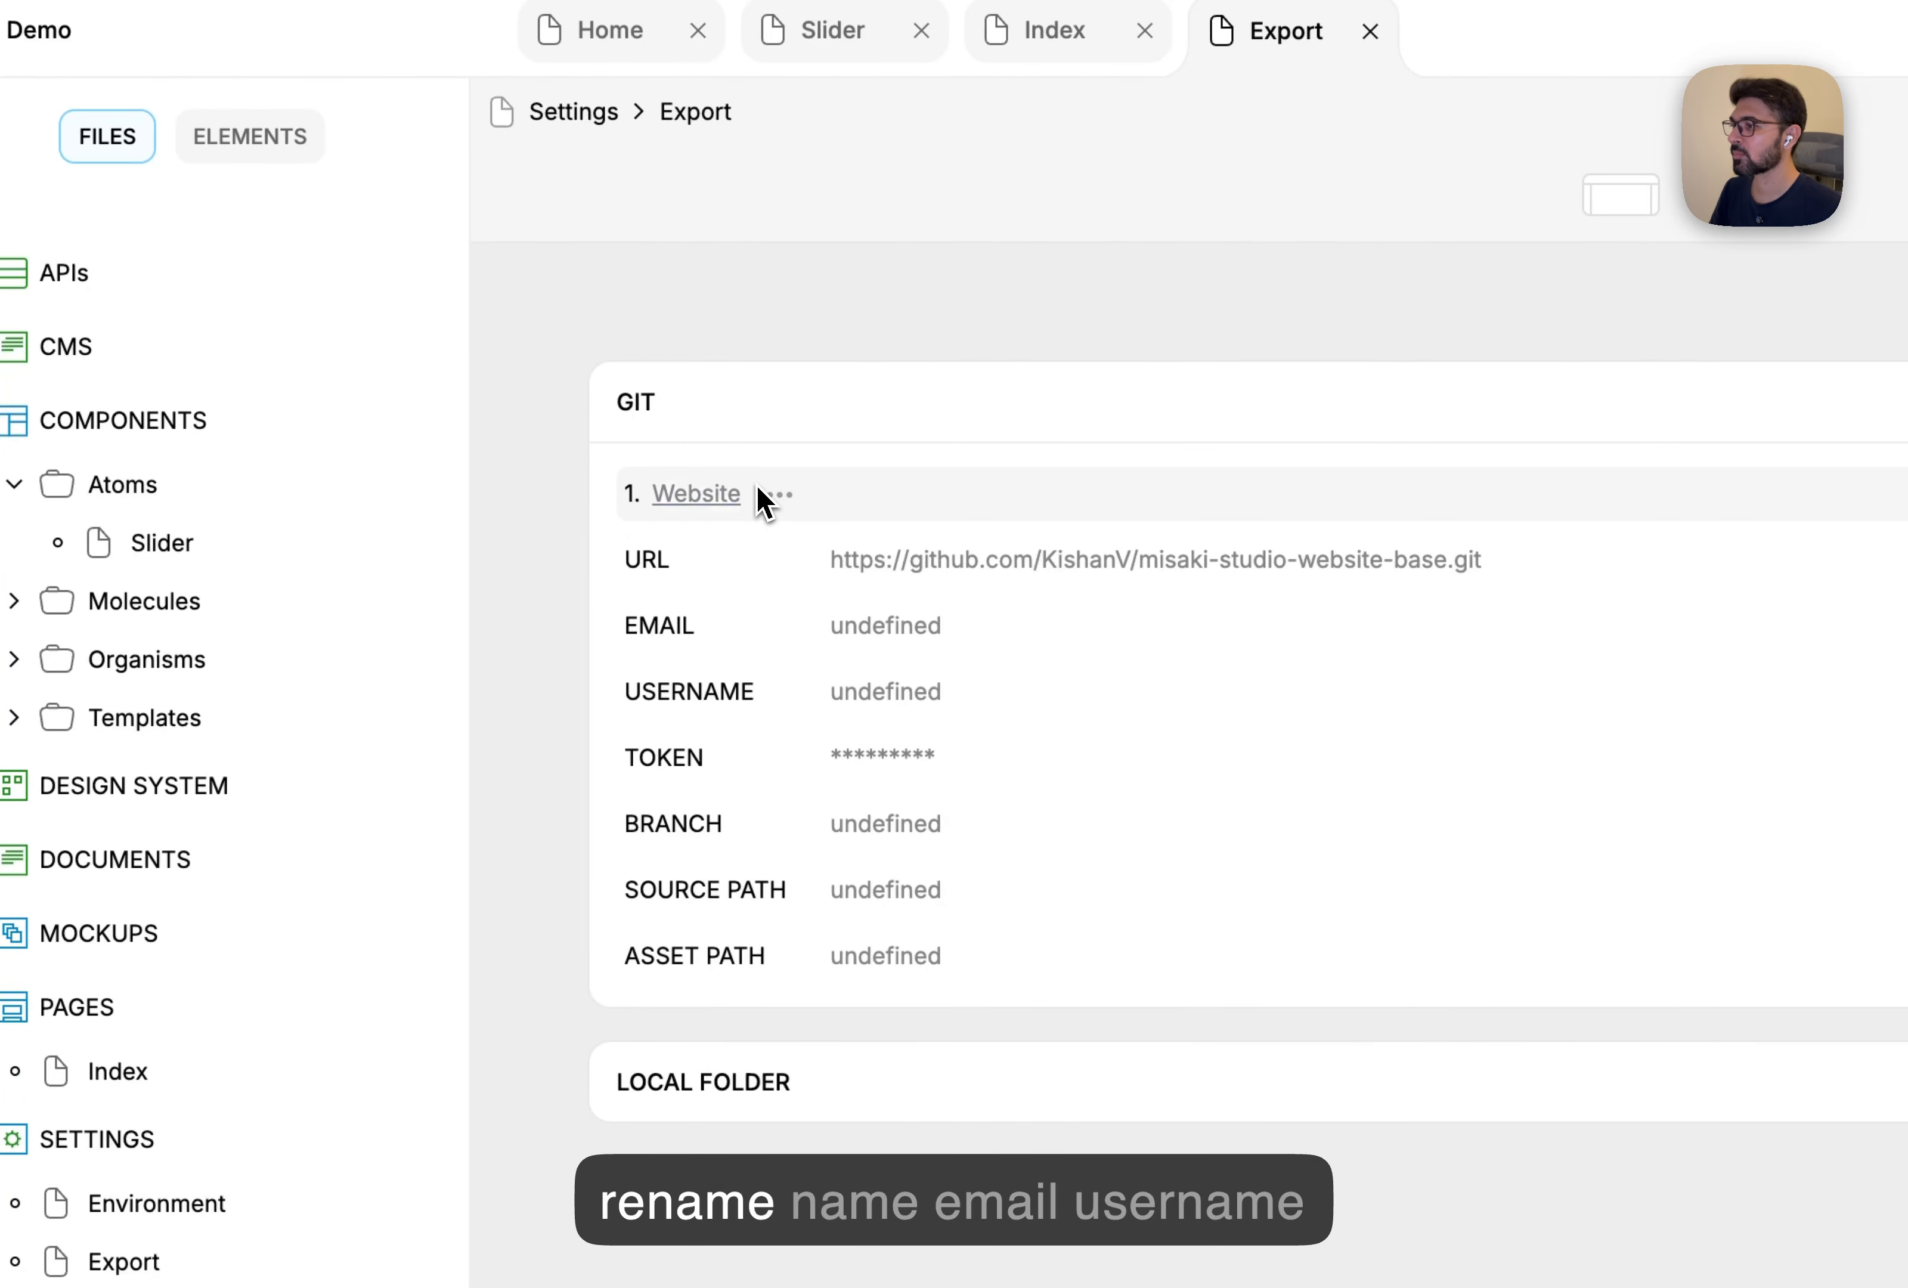
pyautogui.doubleClick(897, 626)
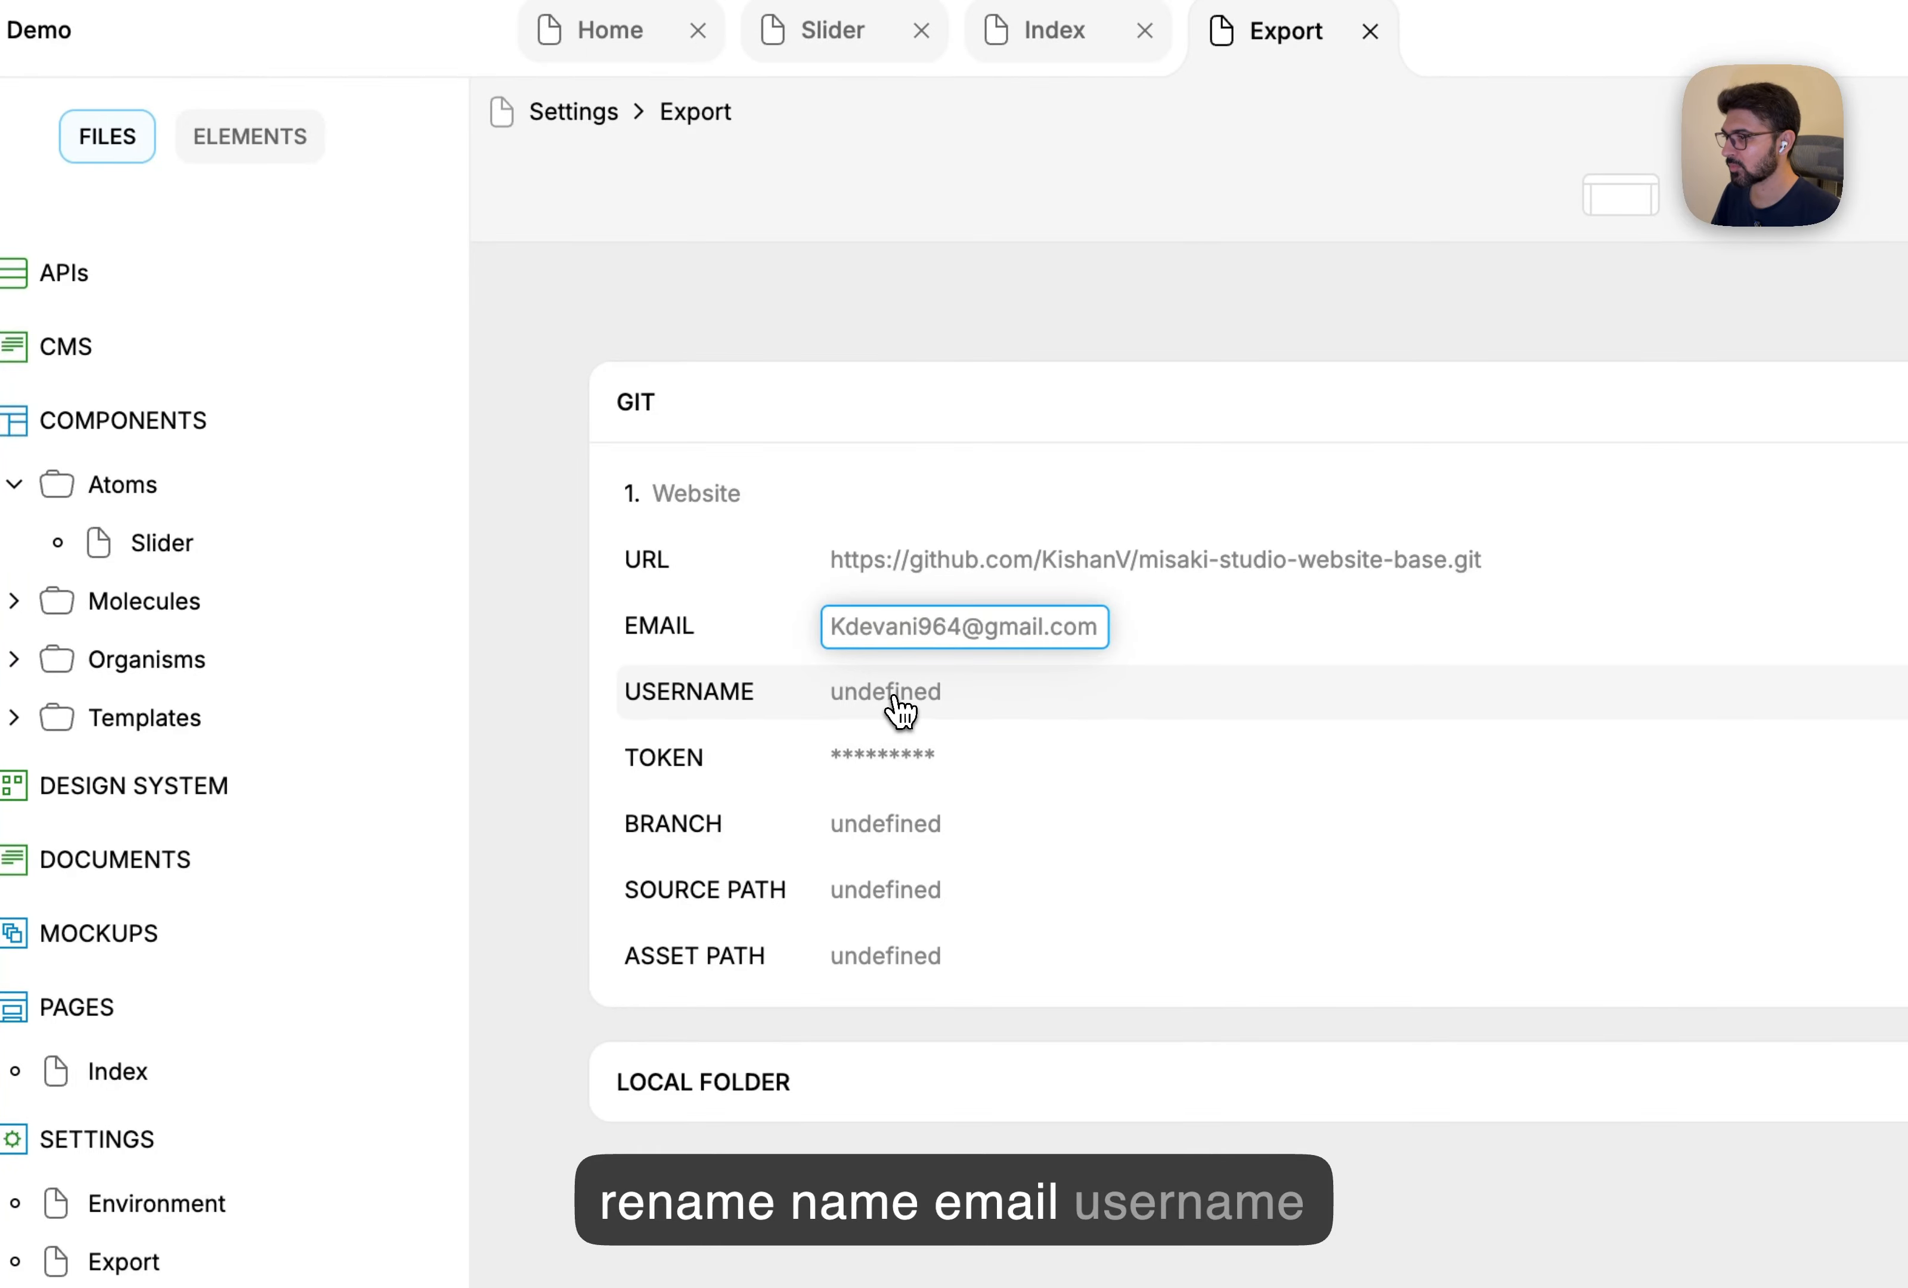
pyautogui.press('Return')
pyautogui.doubleClick(893, 693)
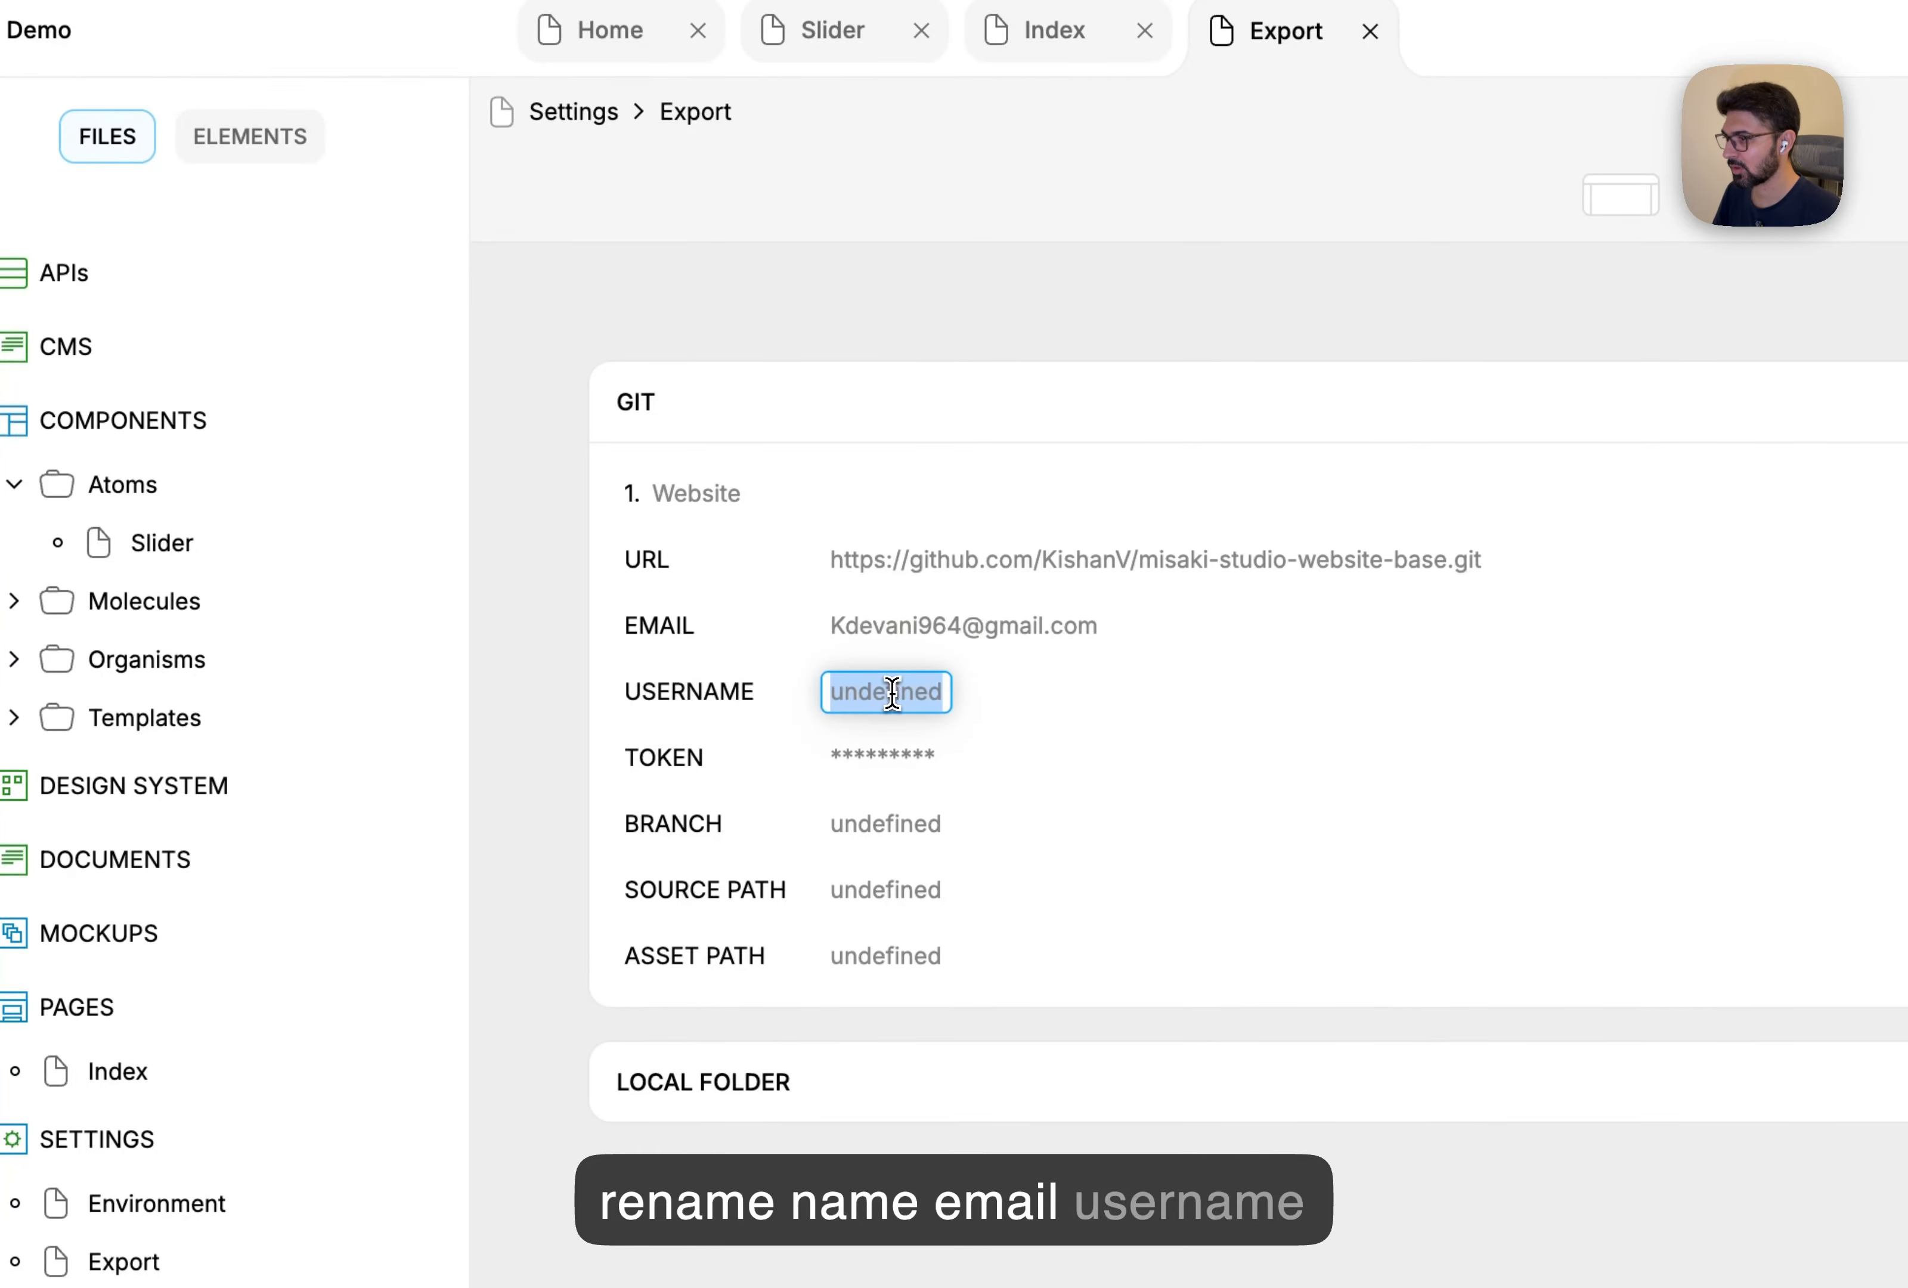
pyautogui.write('KishanV')
pyautogui.press('Return')
# Set branch to main, source path to src and asset path to public.
pyautogui.doubleClick(900, 825)
pyautogui.write('main')
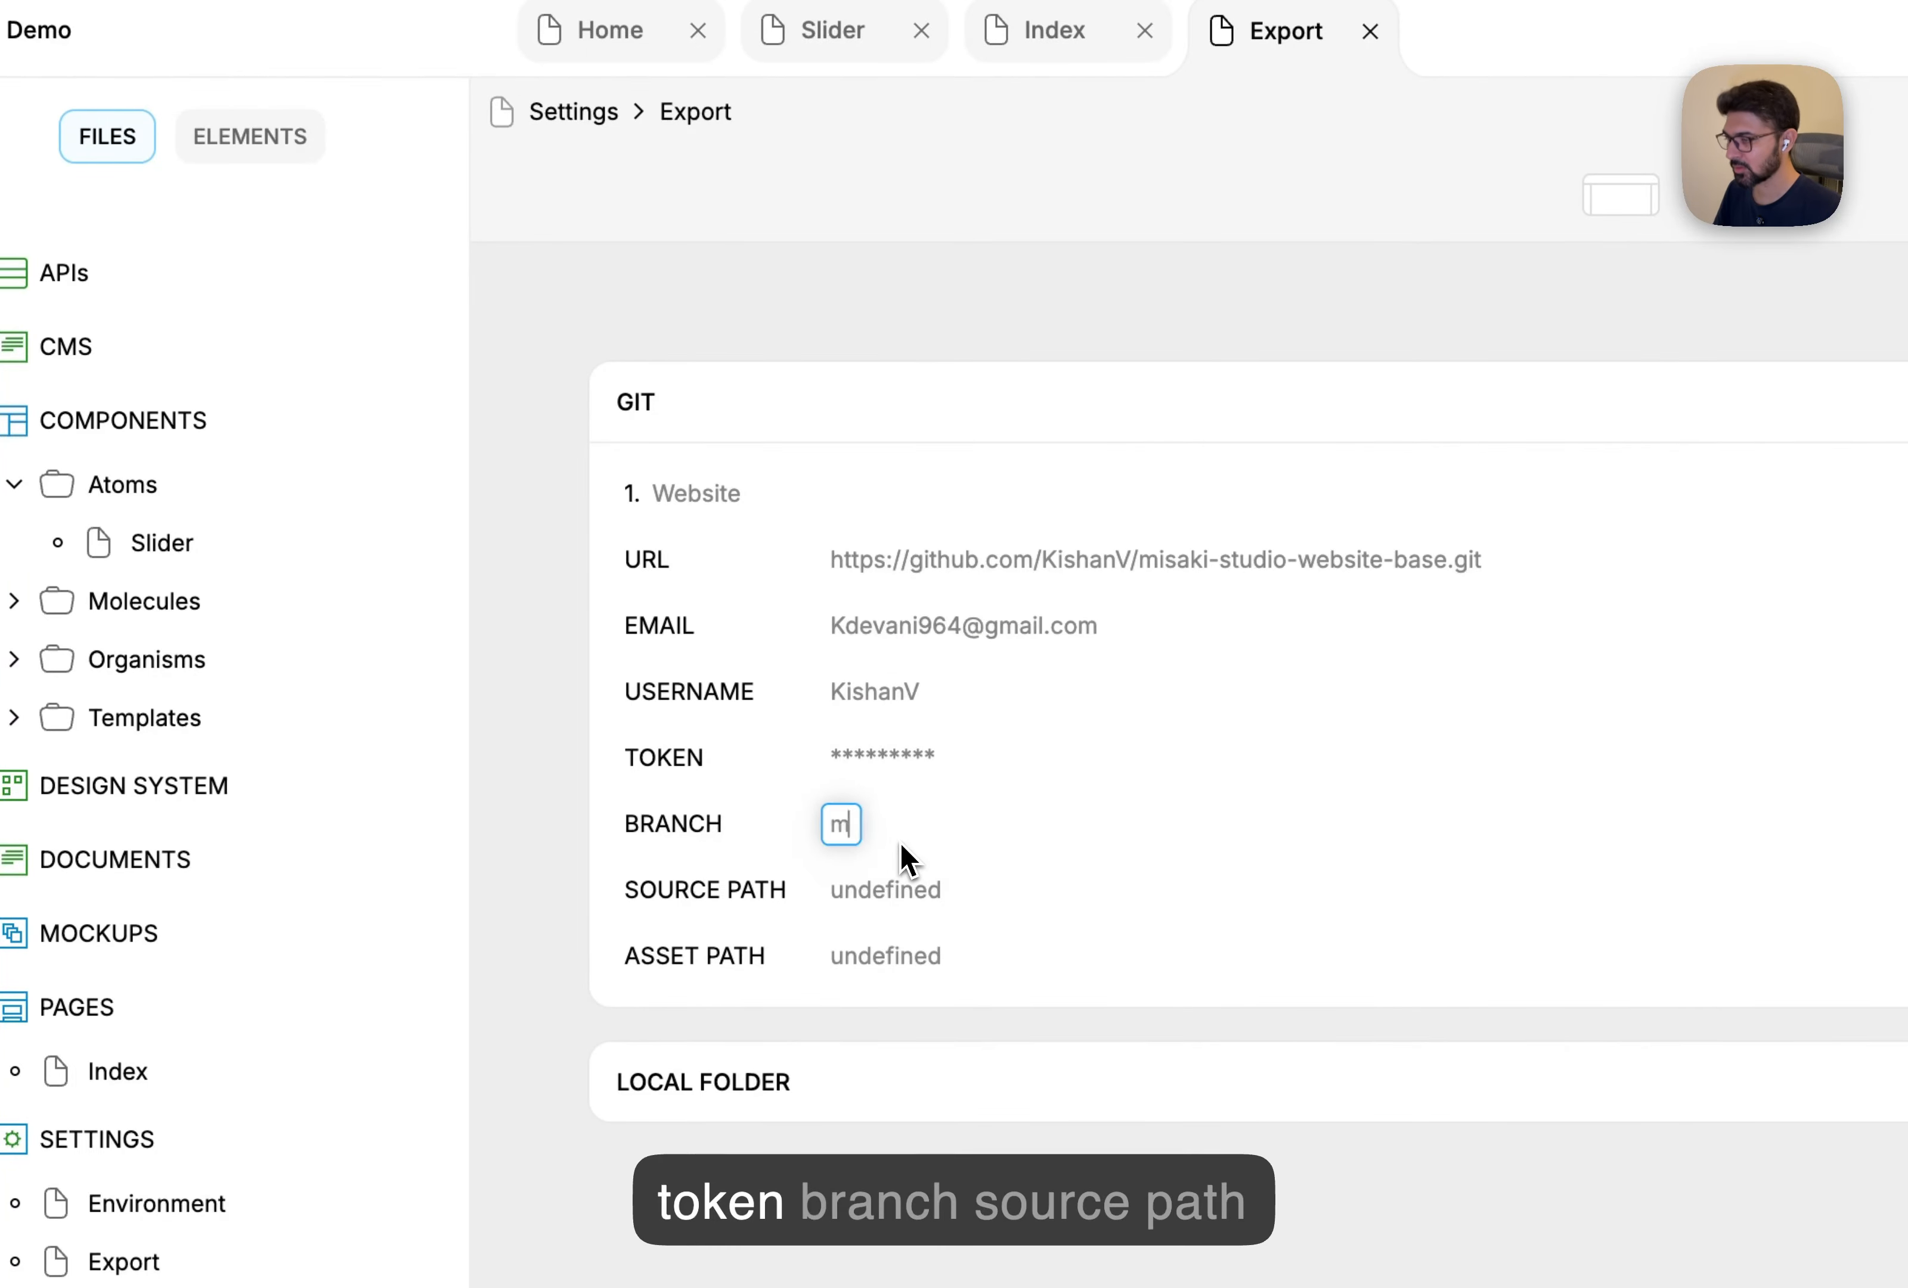
pyautogui.press('Return')
pyautogui.doubleClick(903, 887)
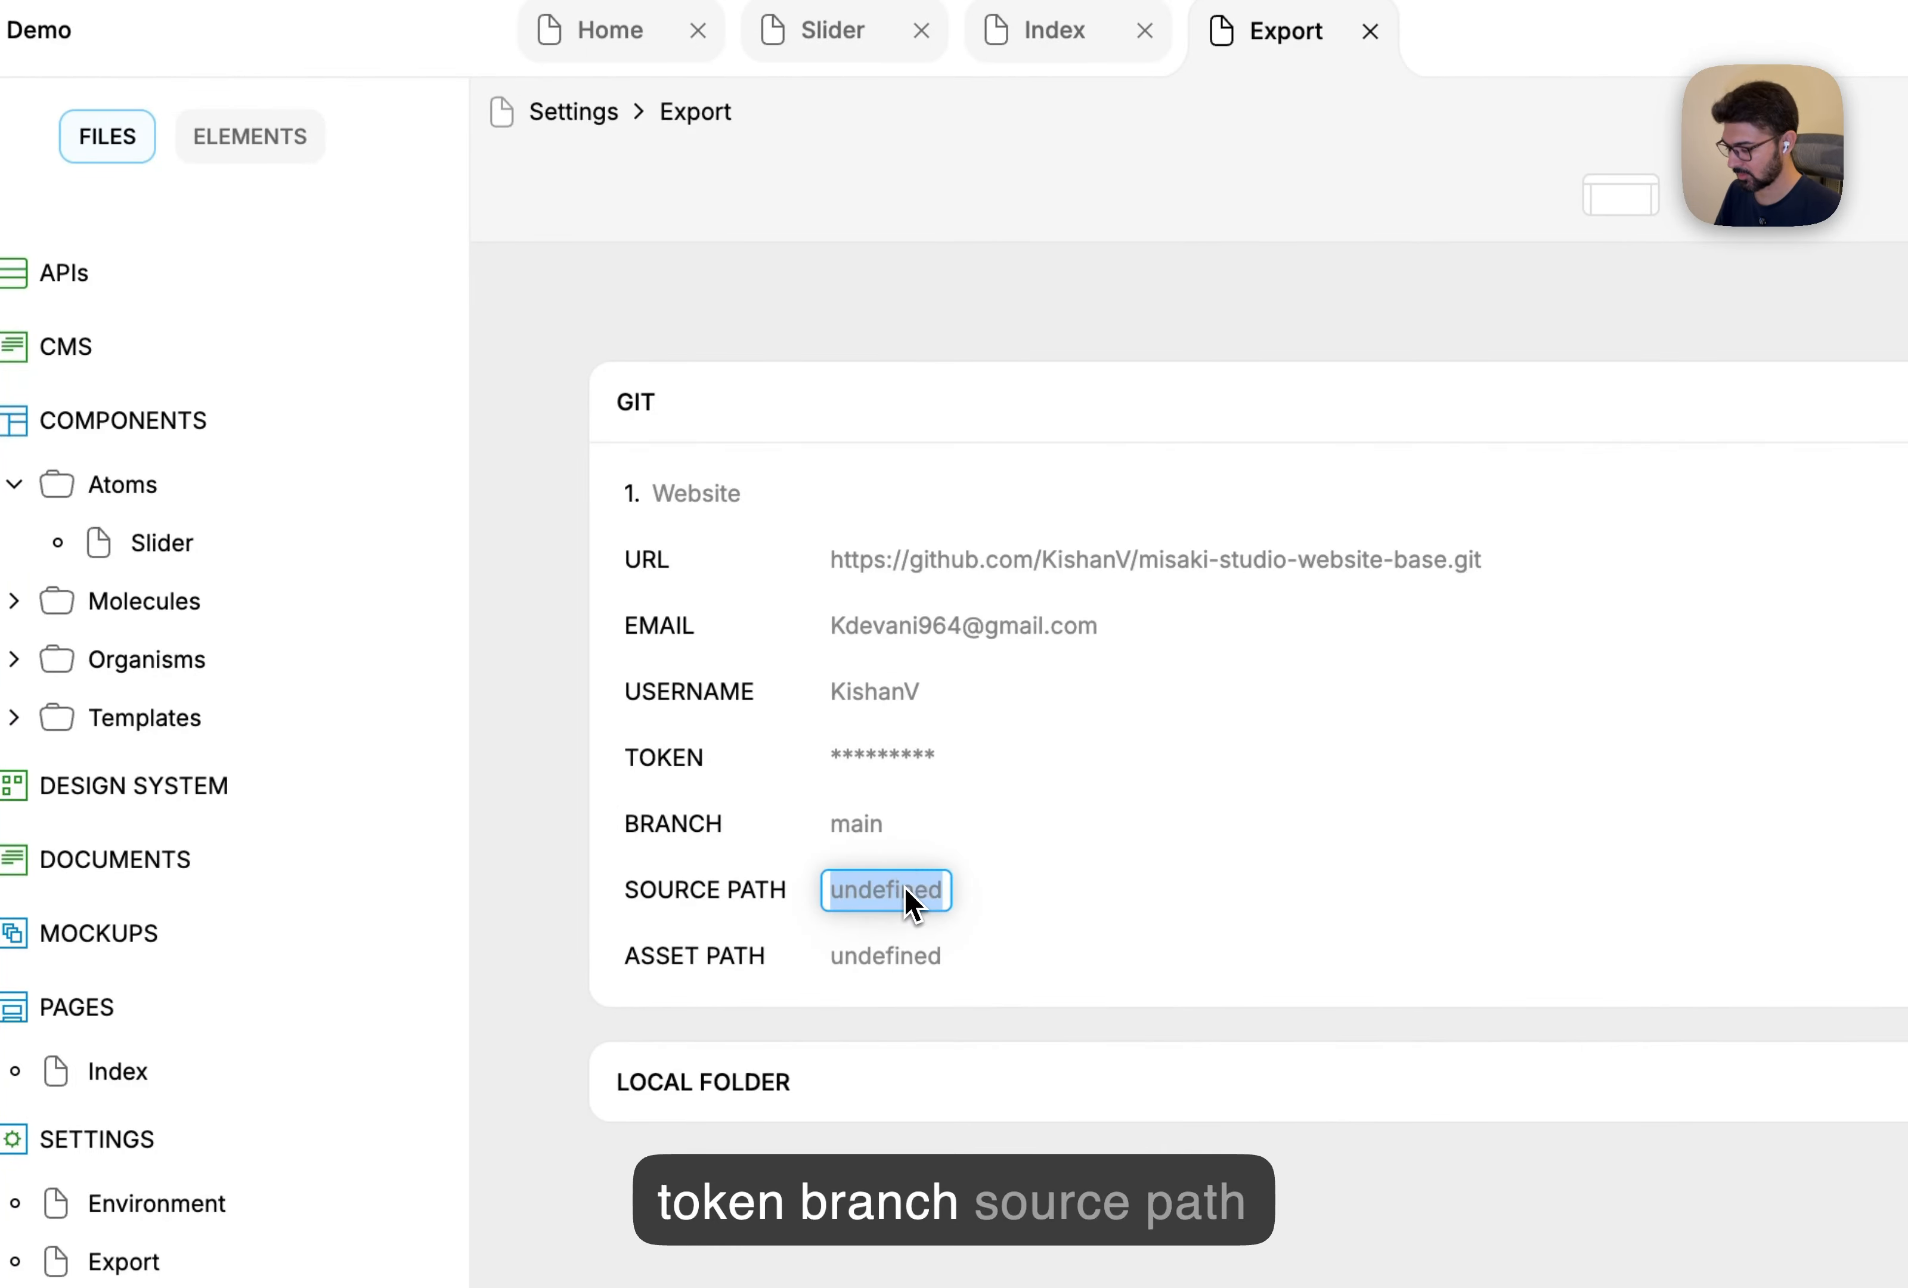
pyautogui.write('src')
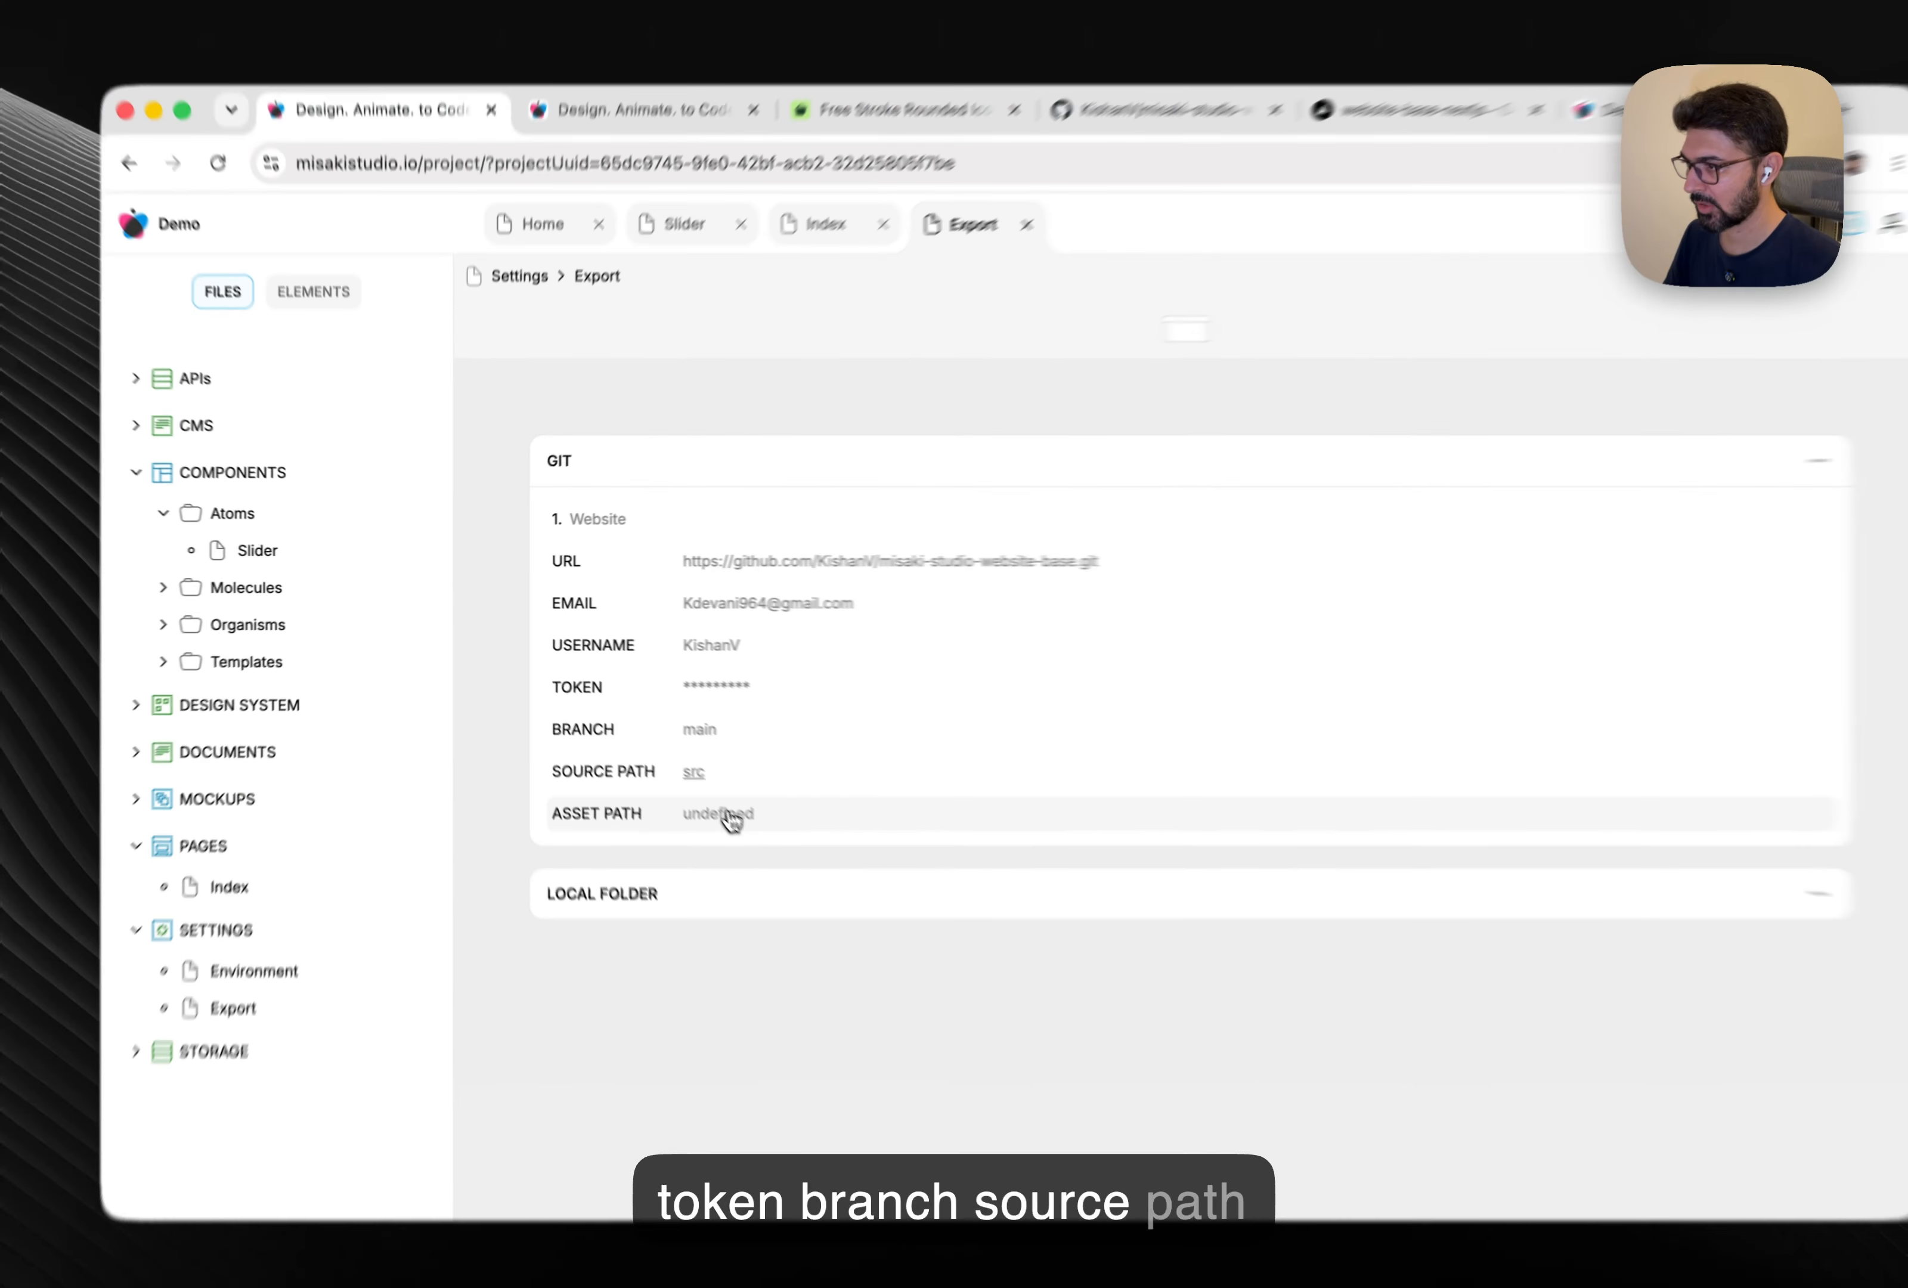
pyautogui.doubleClick(895, 955)
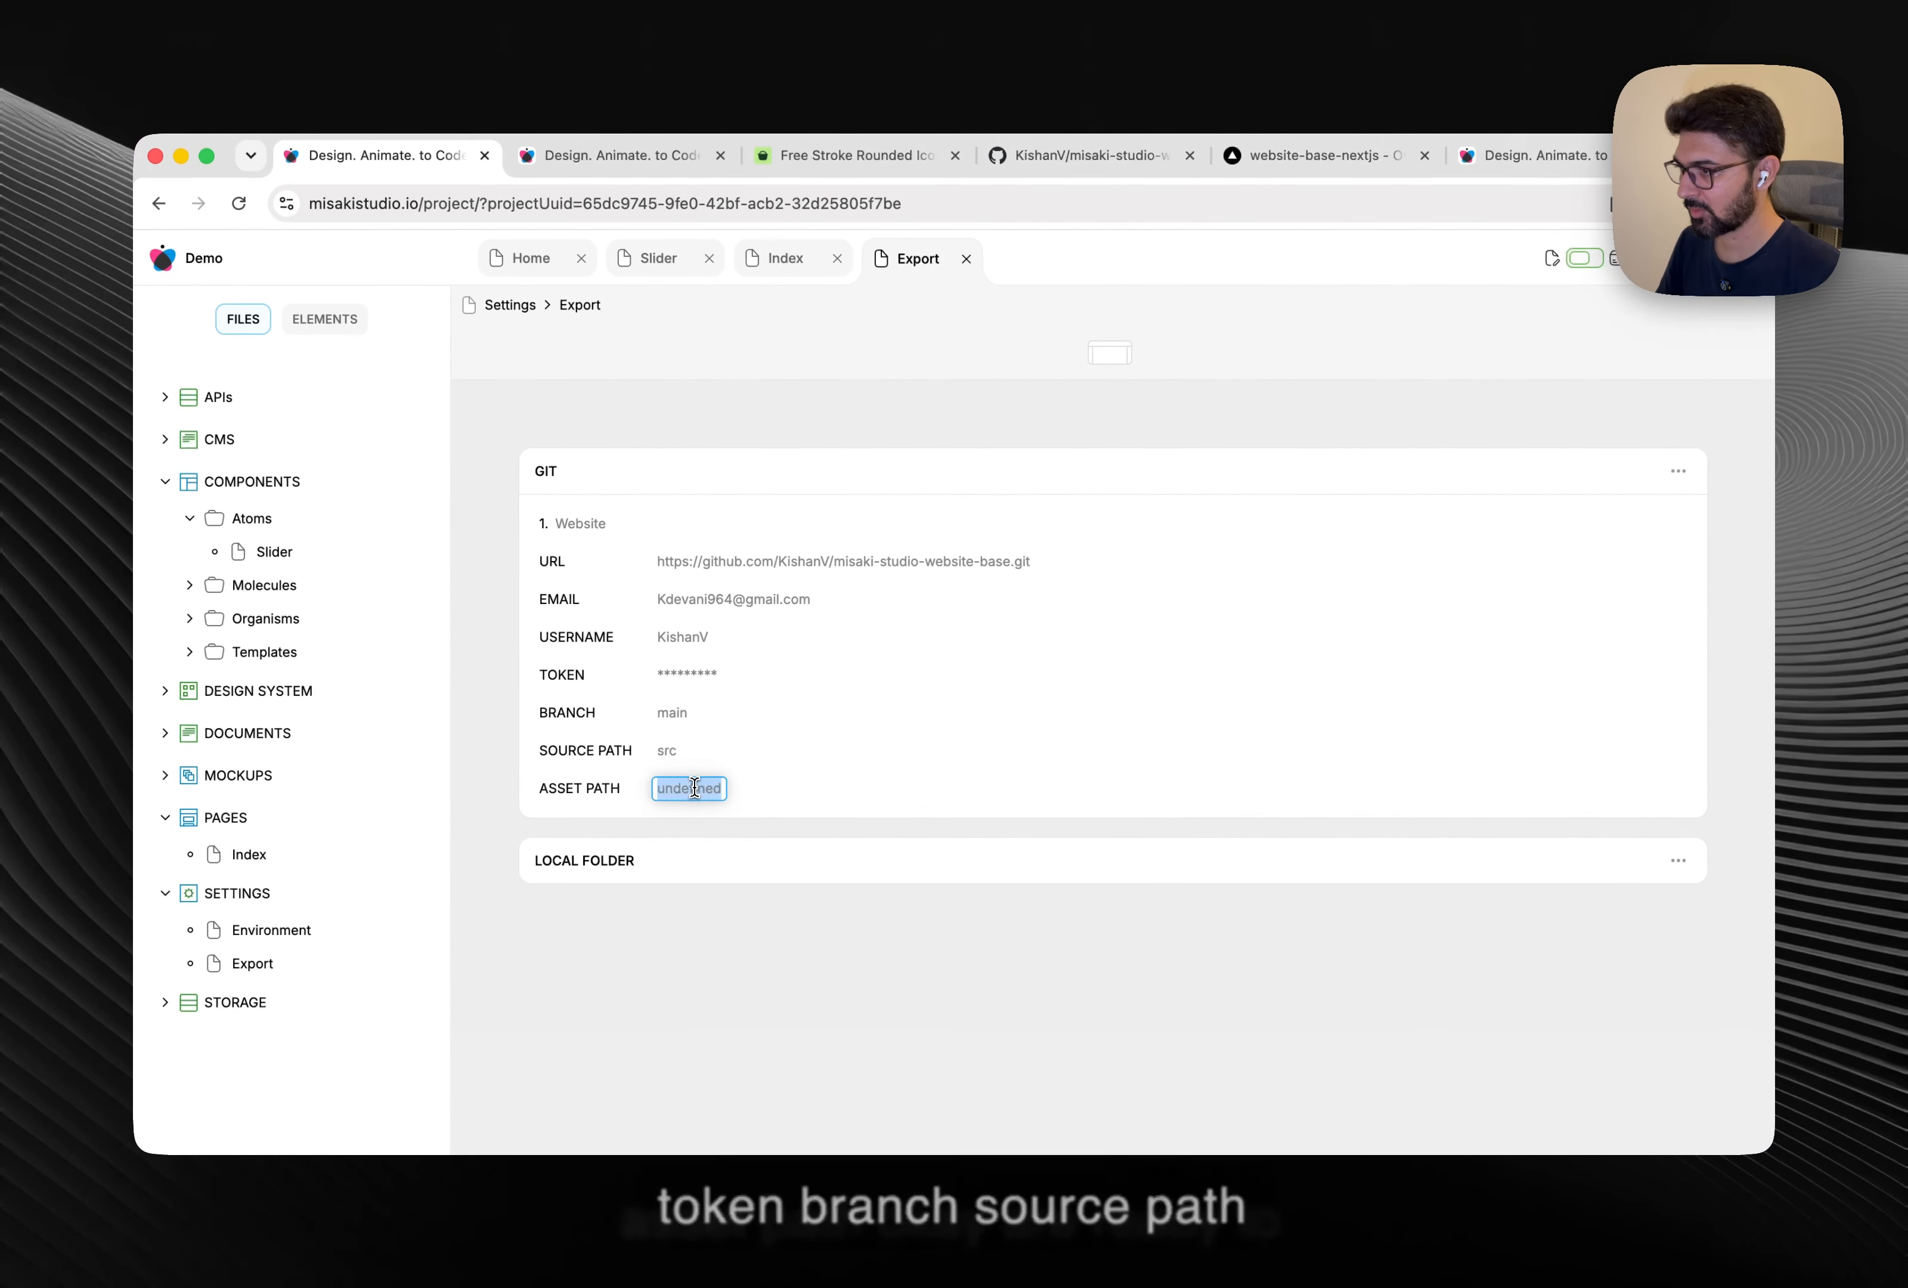
pyautogui.write('publ')
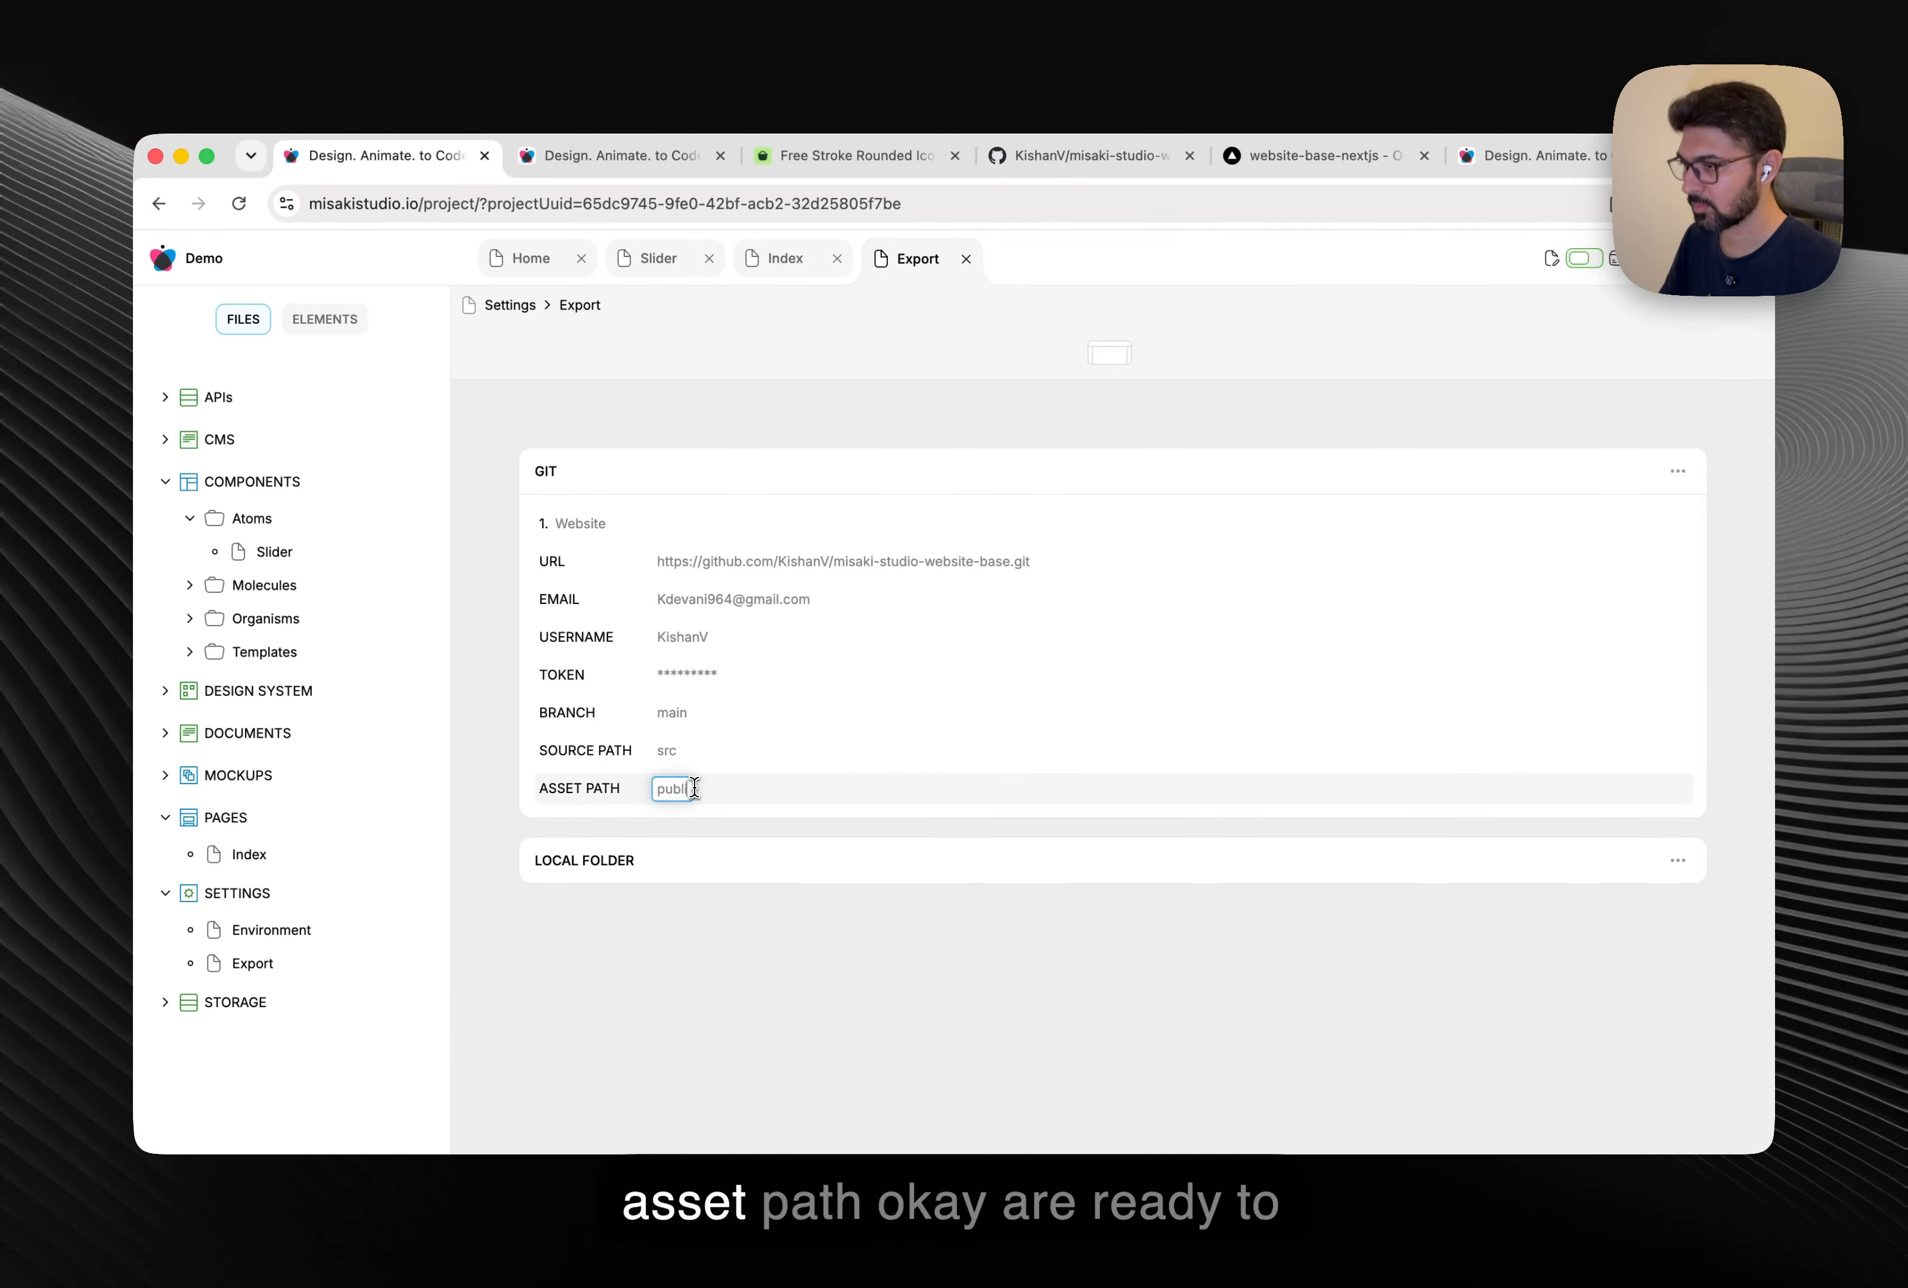
pyautogui.write('ic')
pyautogui.press('Return')
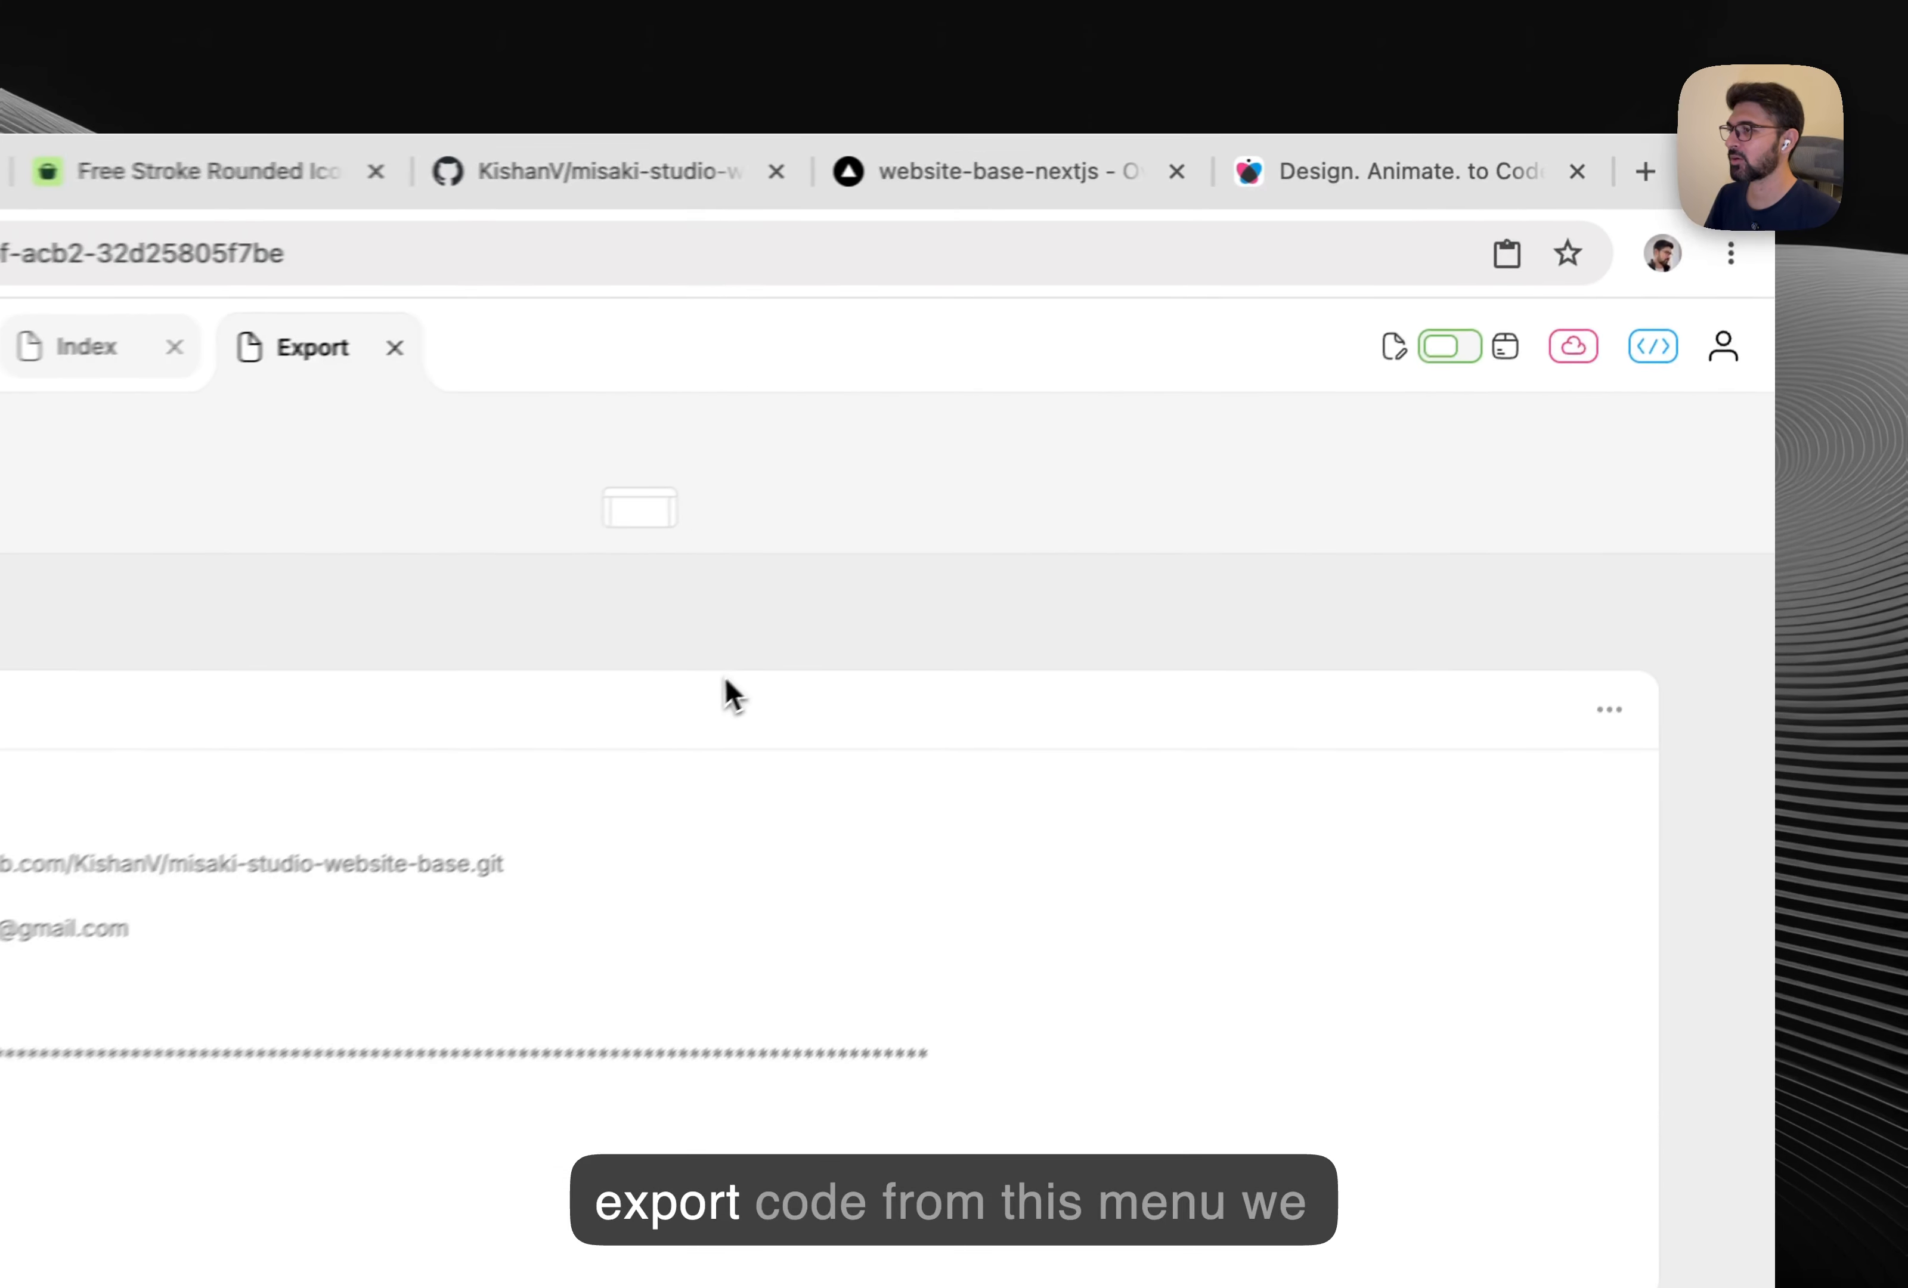
pyautogui.click(1653, 359)
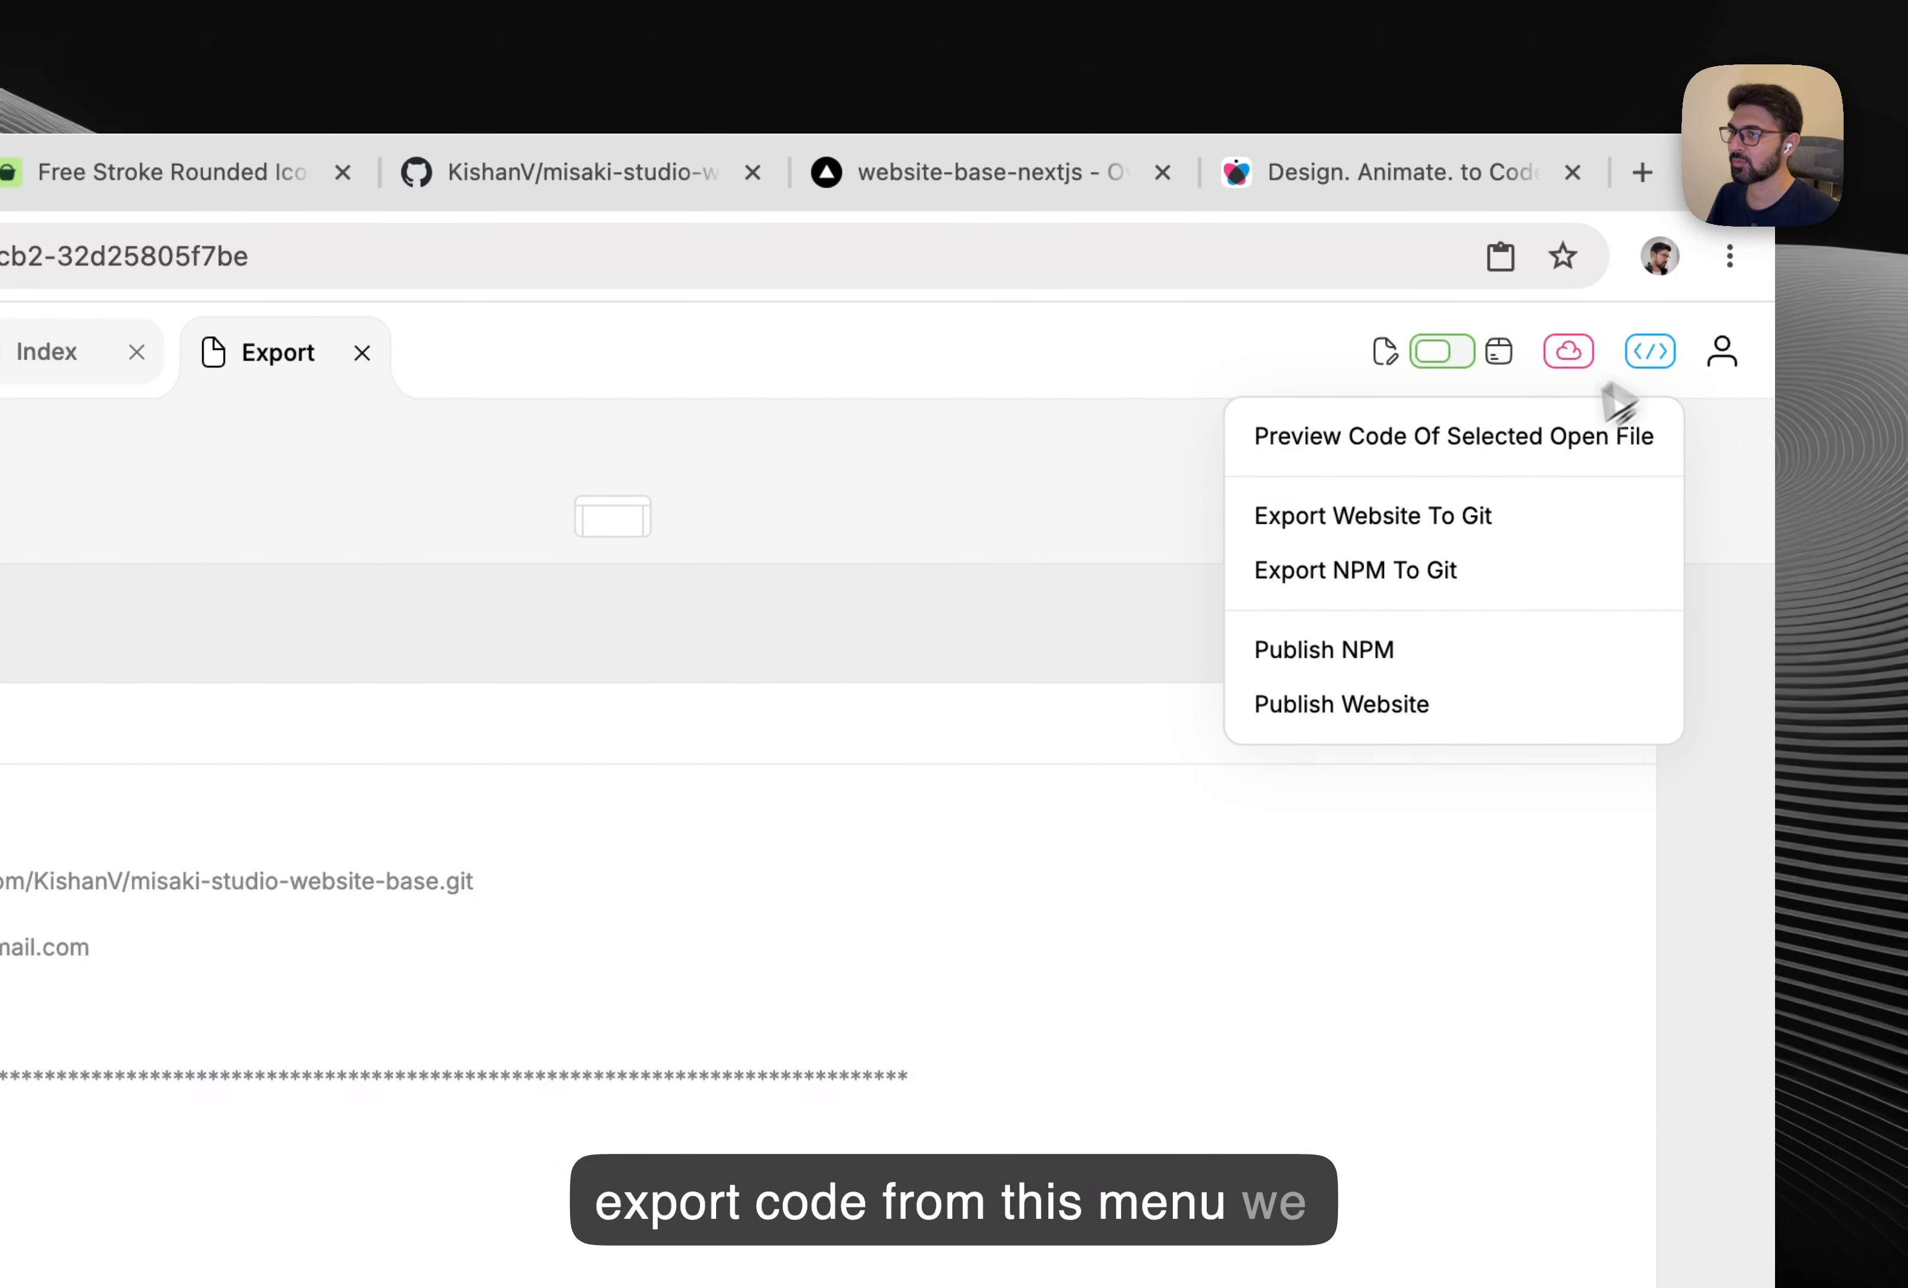
# Export the website to Git and check the new commit on GitHub.
pyautogui.click(1497, 520)
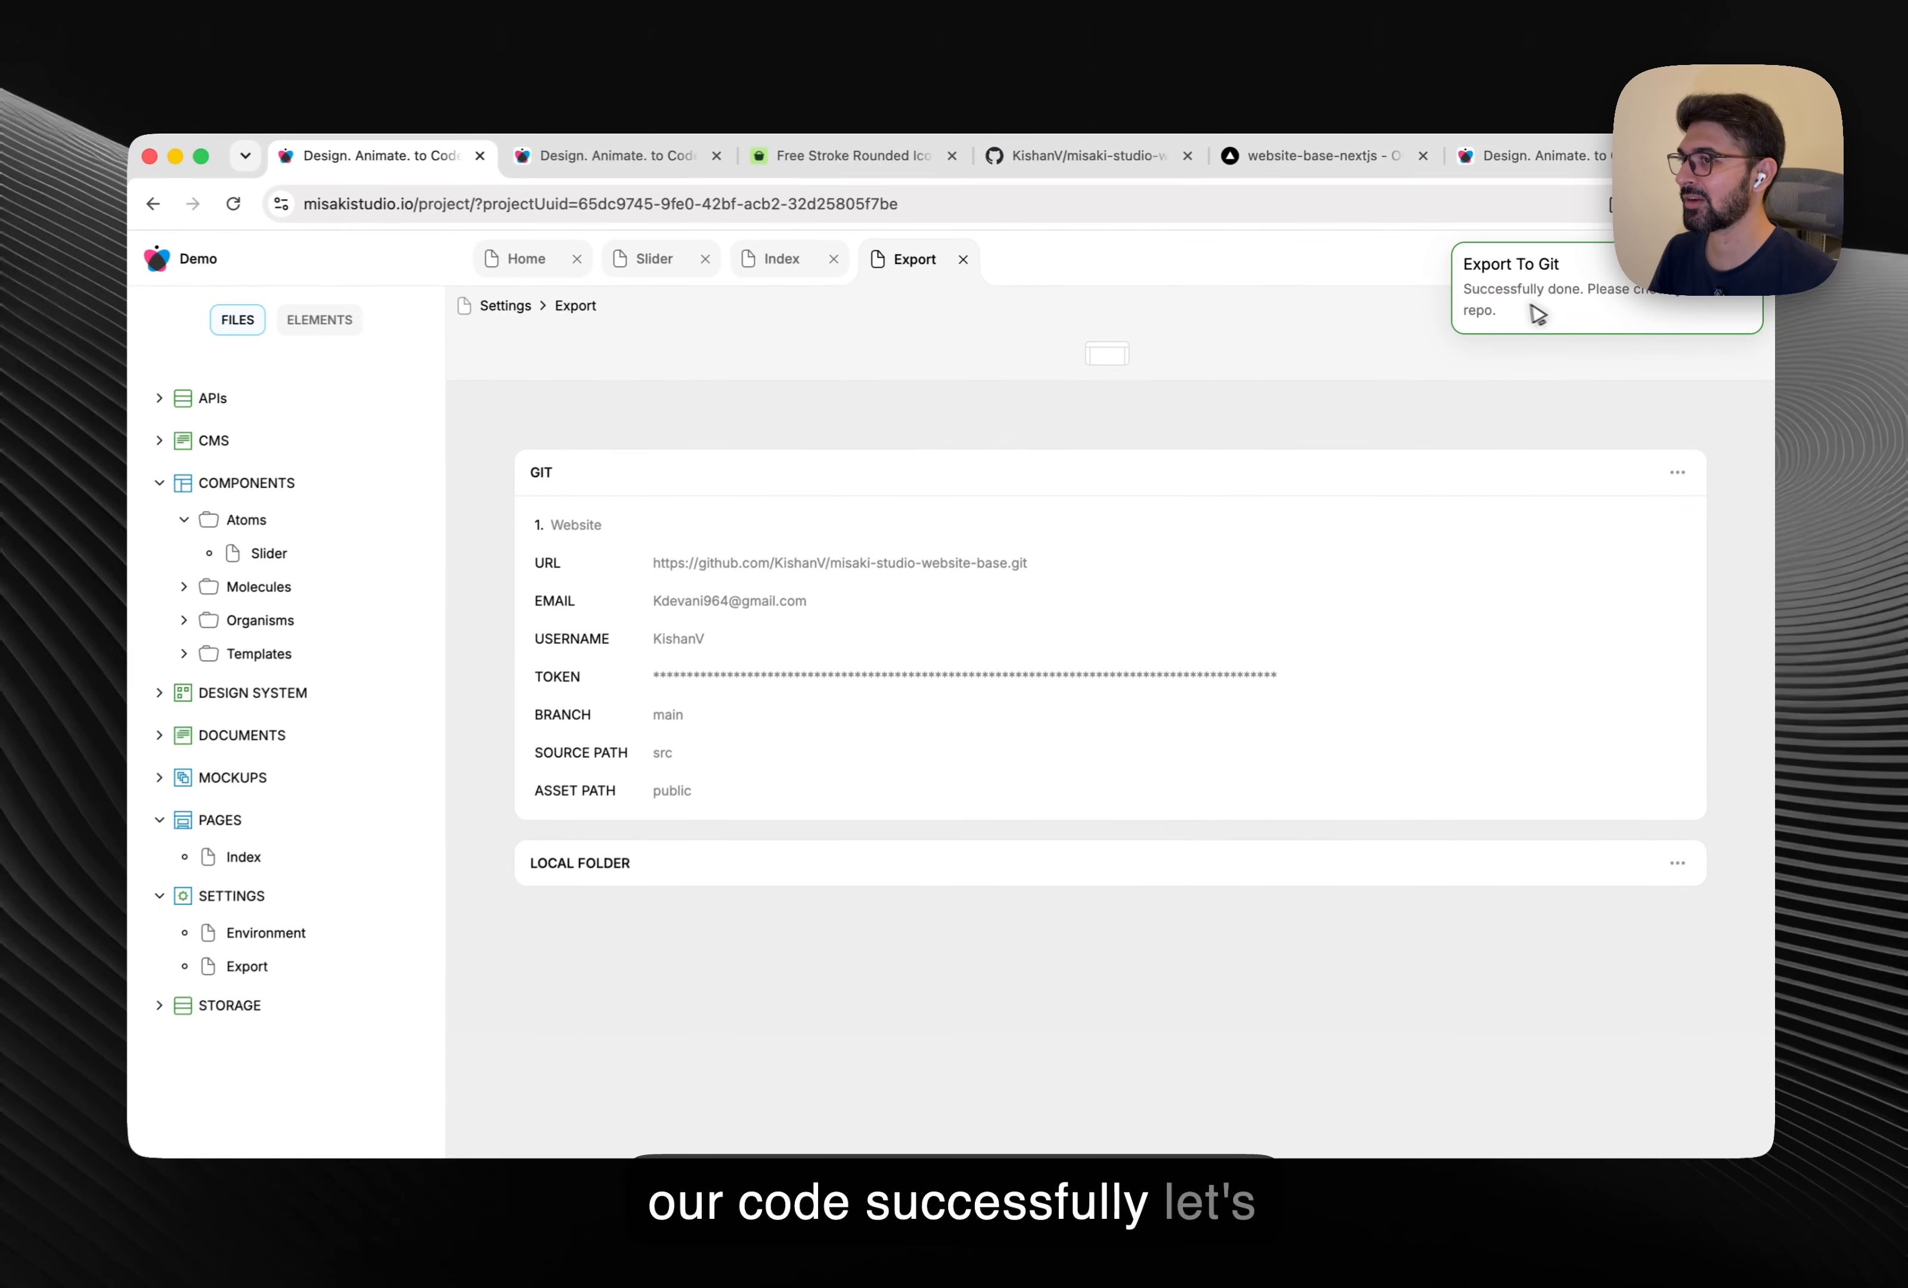
pyautogui.click(581, 175)
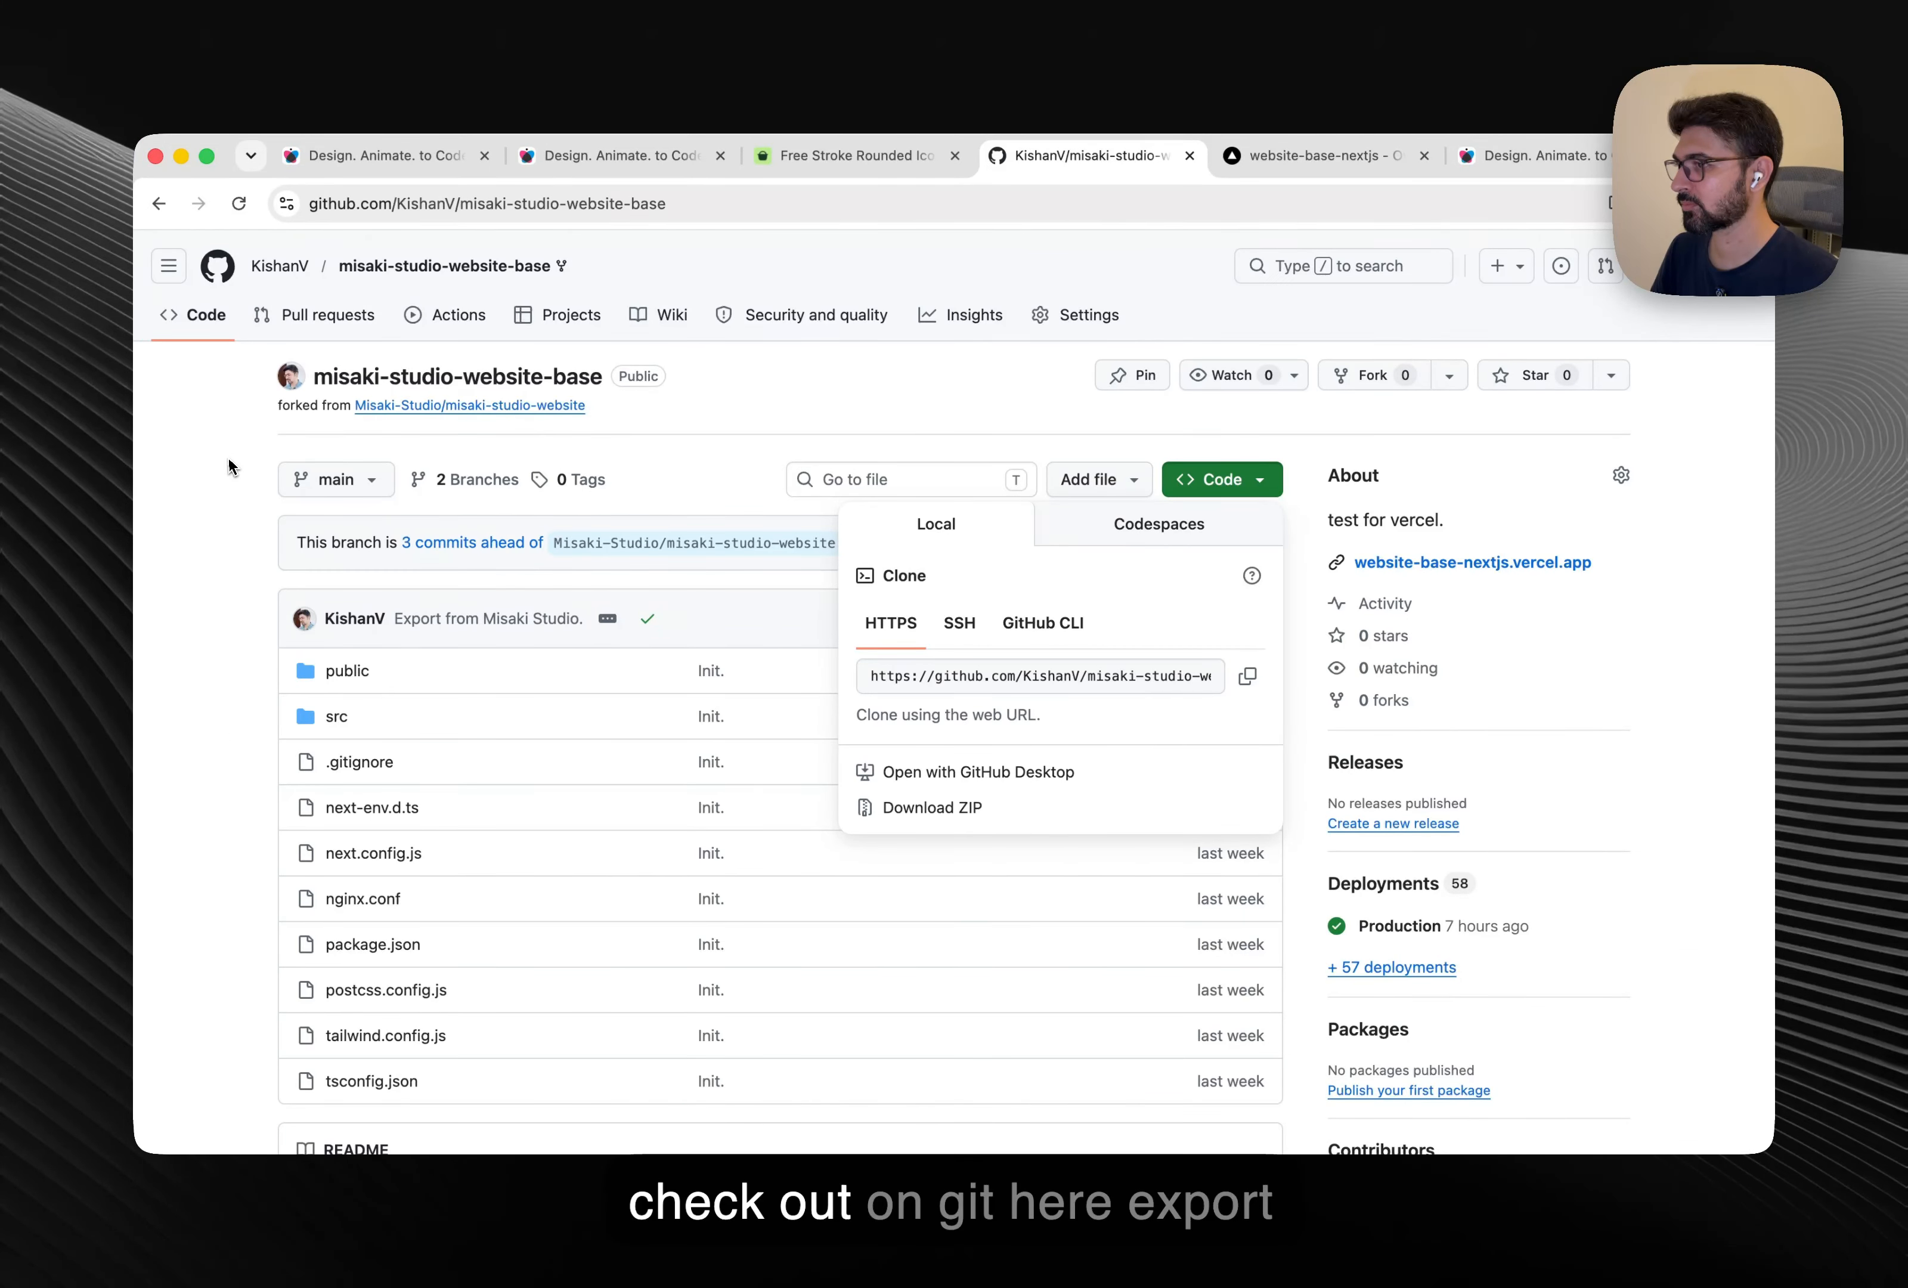
# Browse to src/components/atoms in the GitHub repo to find slider.tsx and slider.module.scss.
pyautogui.click(233, 401)
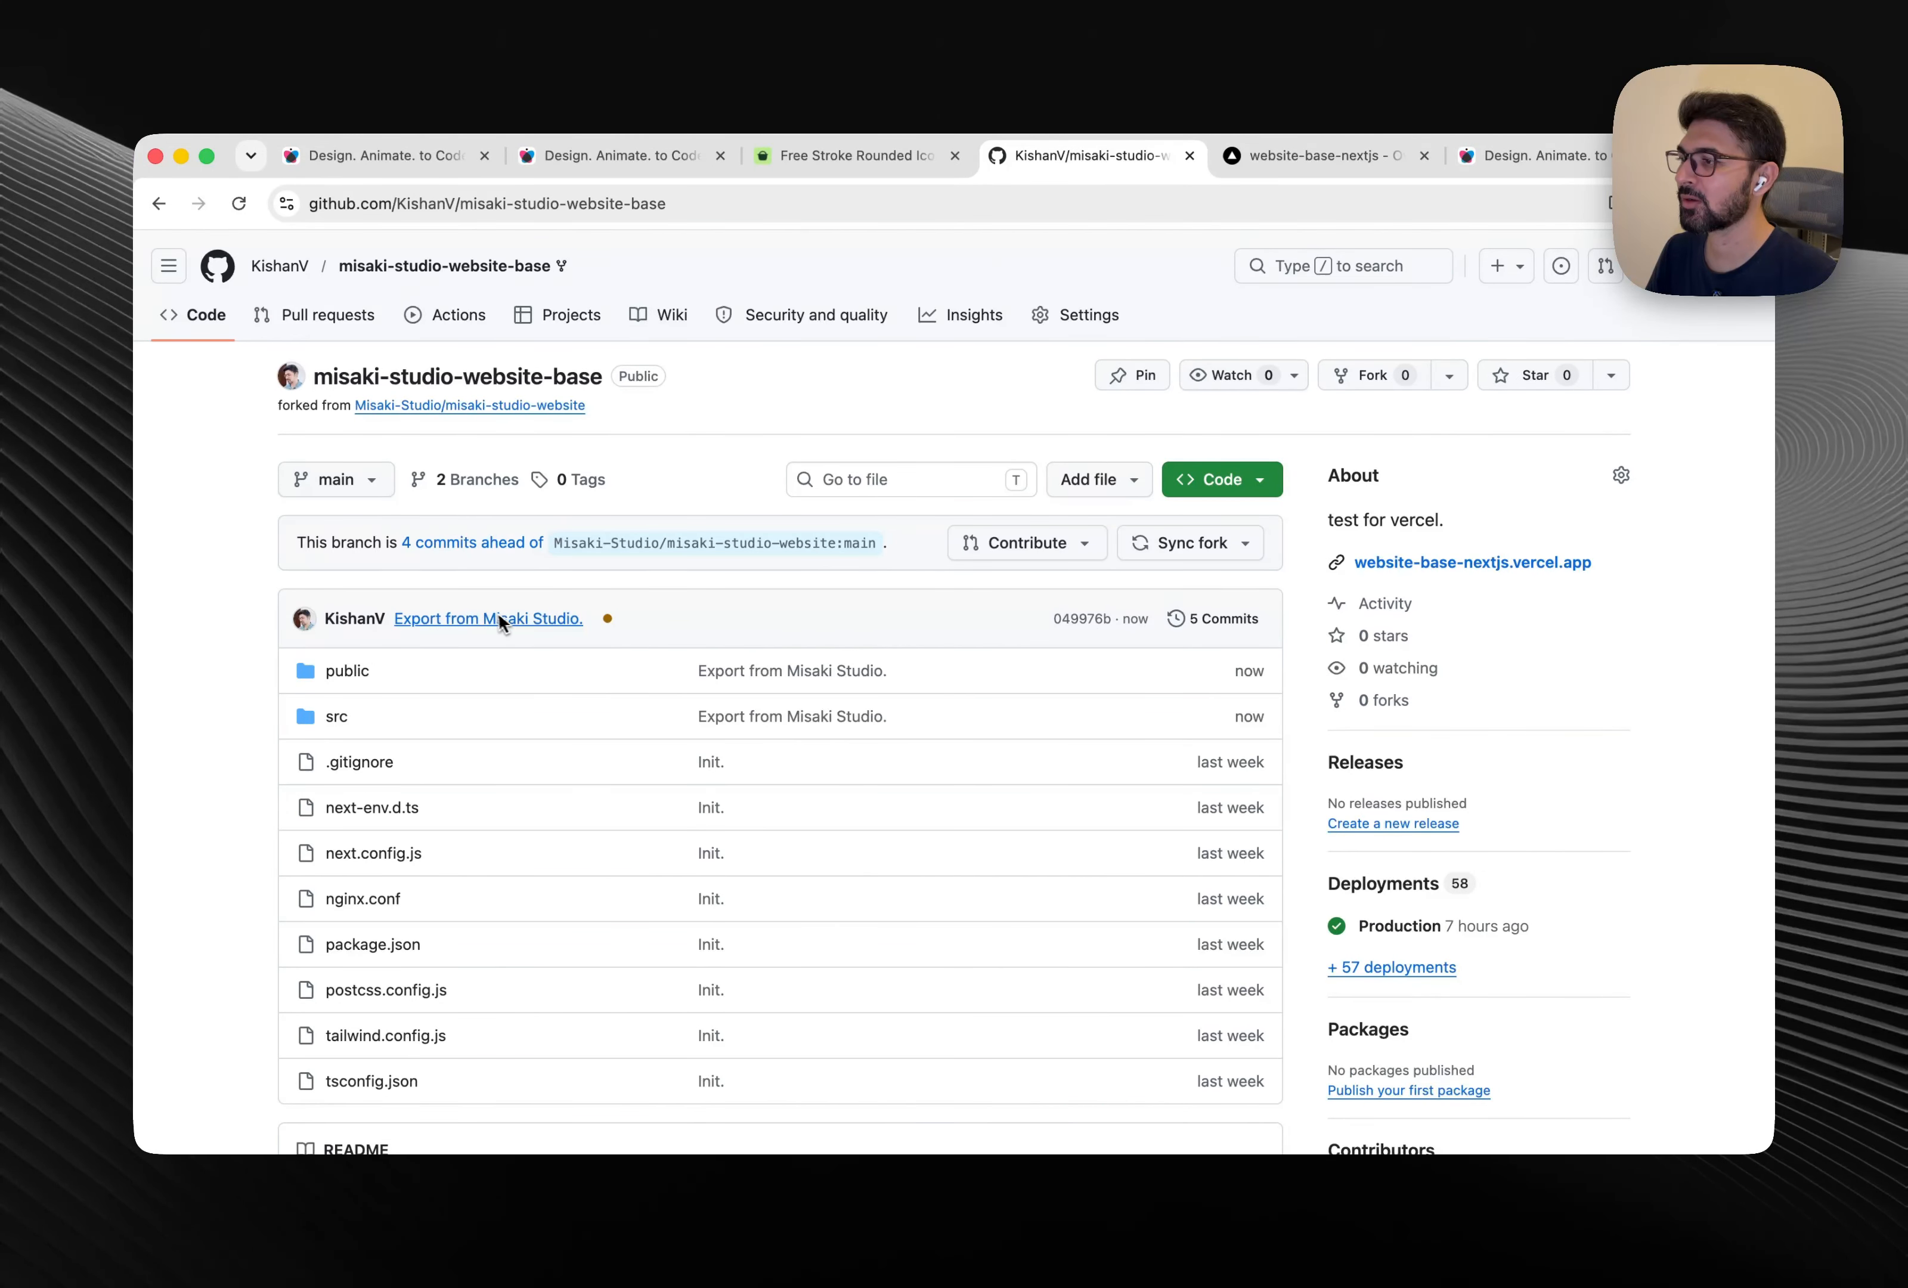
pyautogui.moveTo(488, 618)
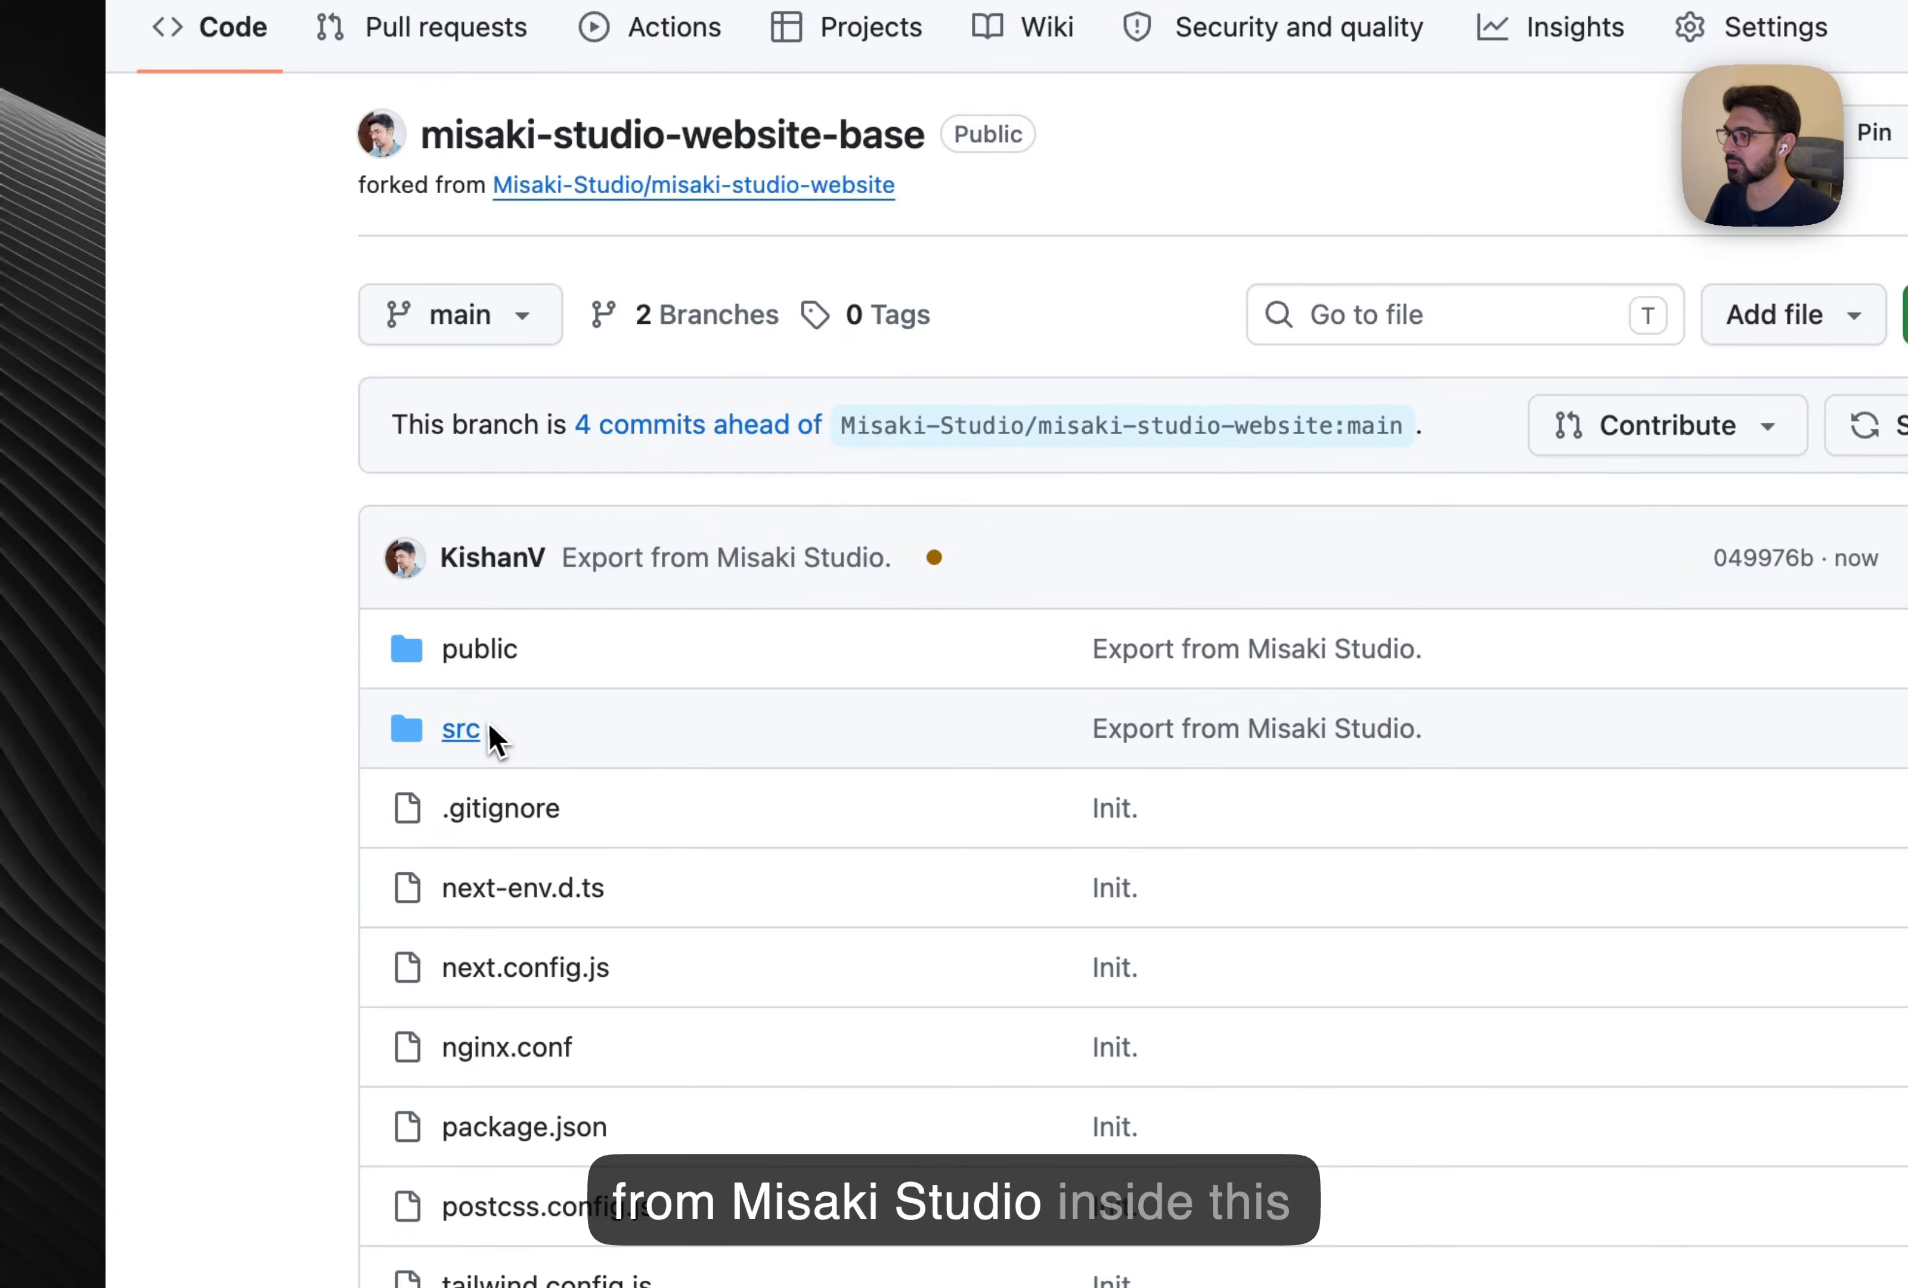
pyautogui.click(464, 729)
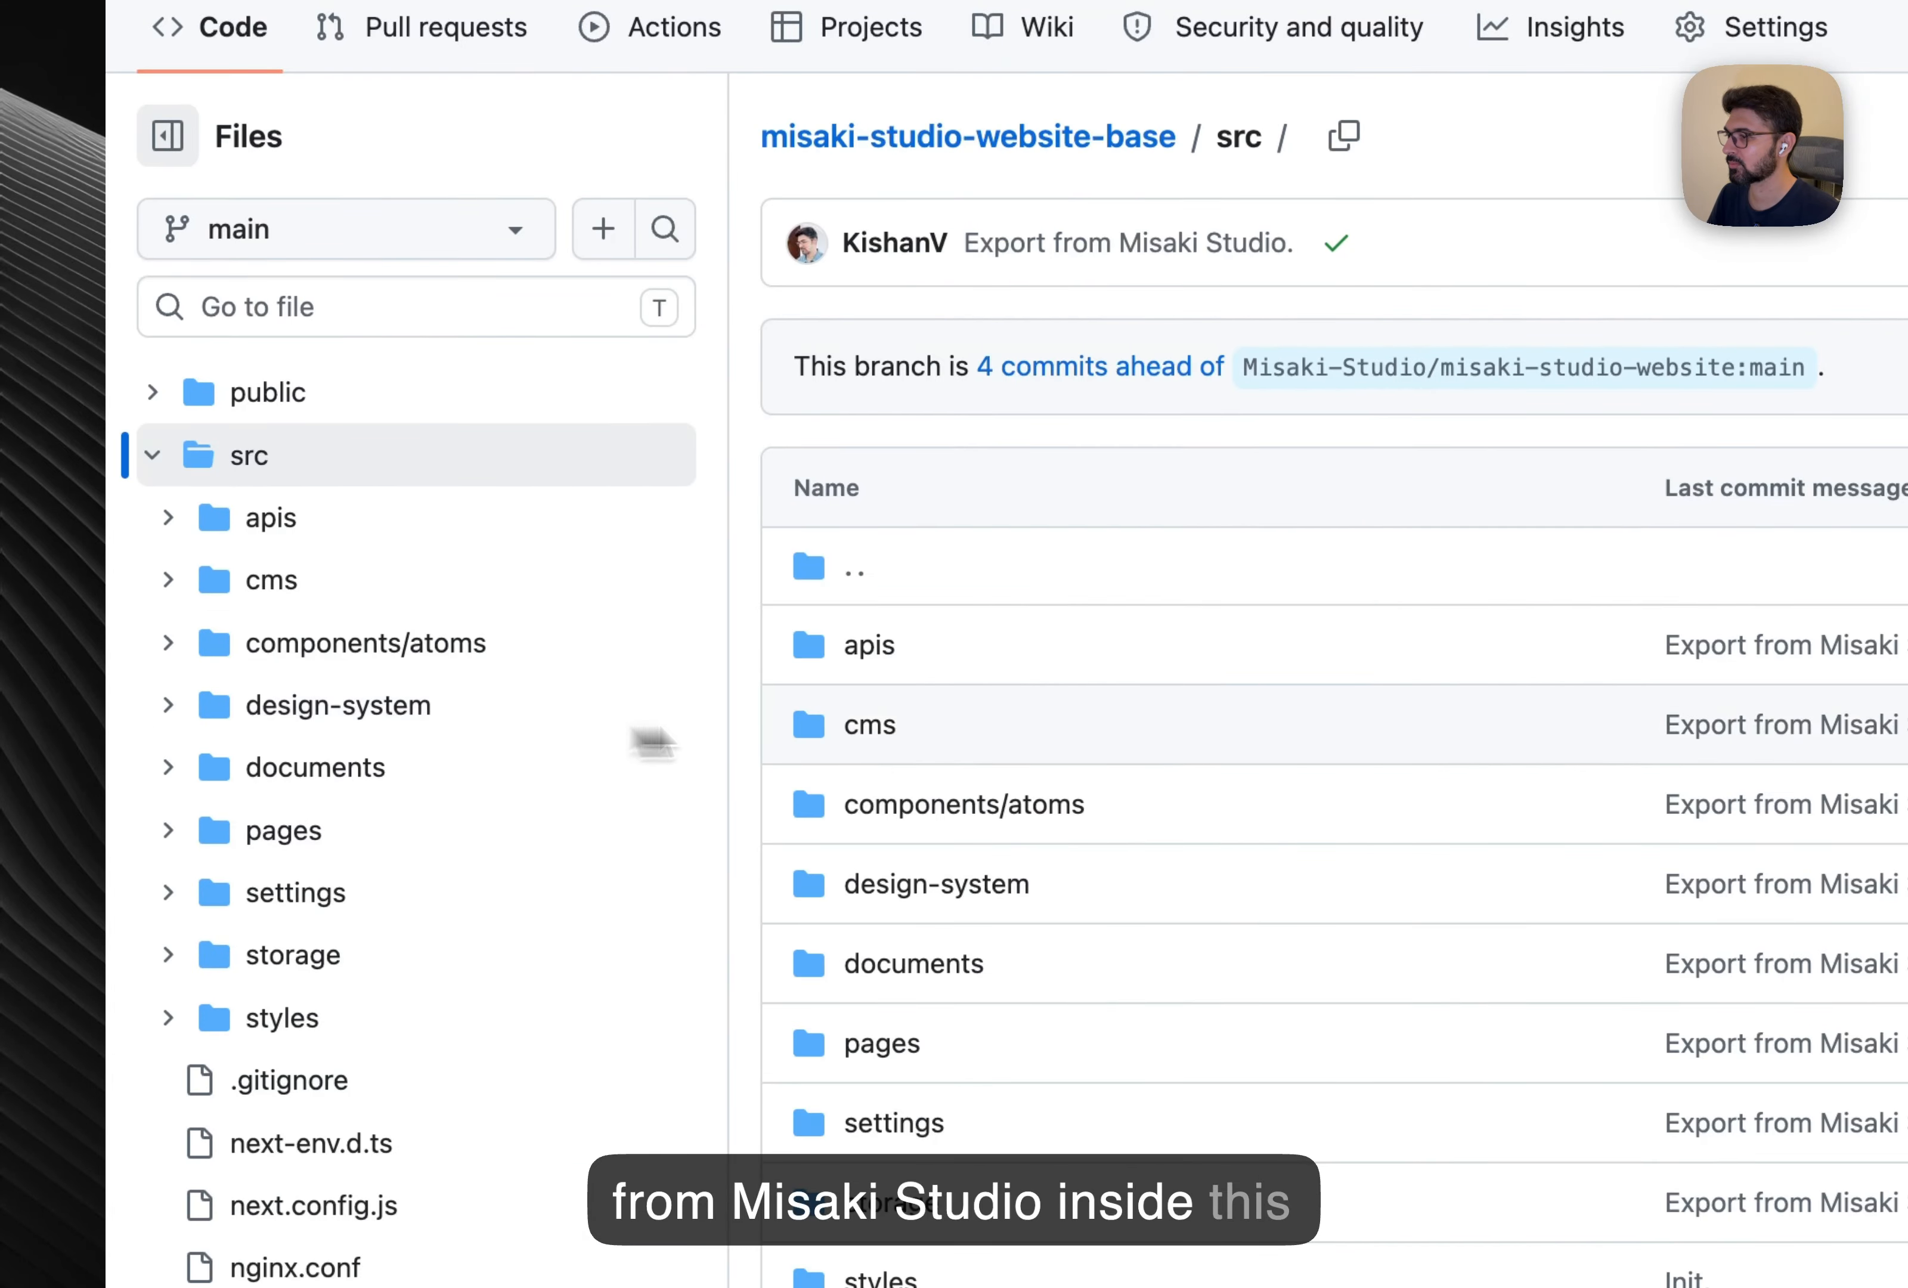
pyautogui.click(945, 809)
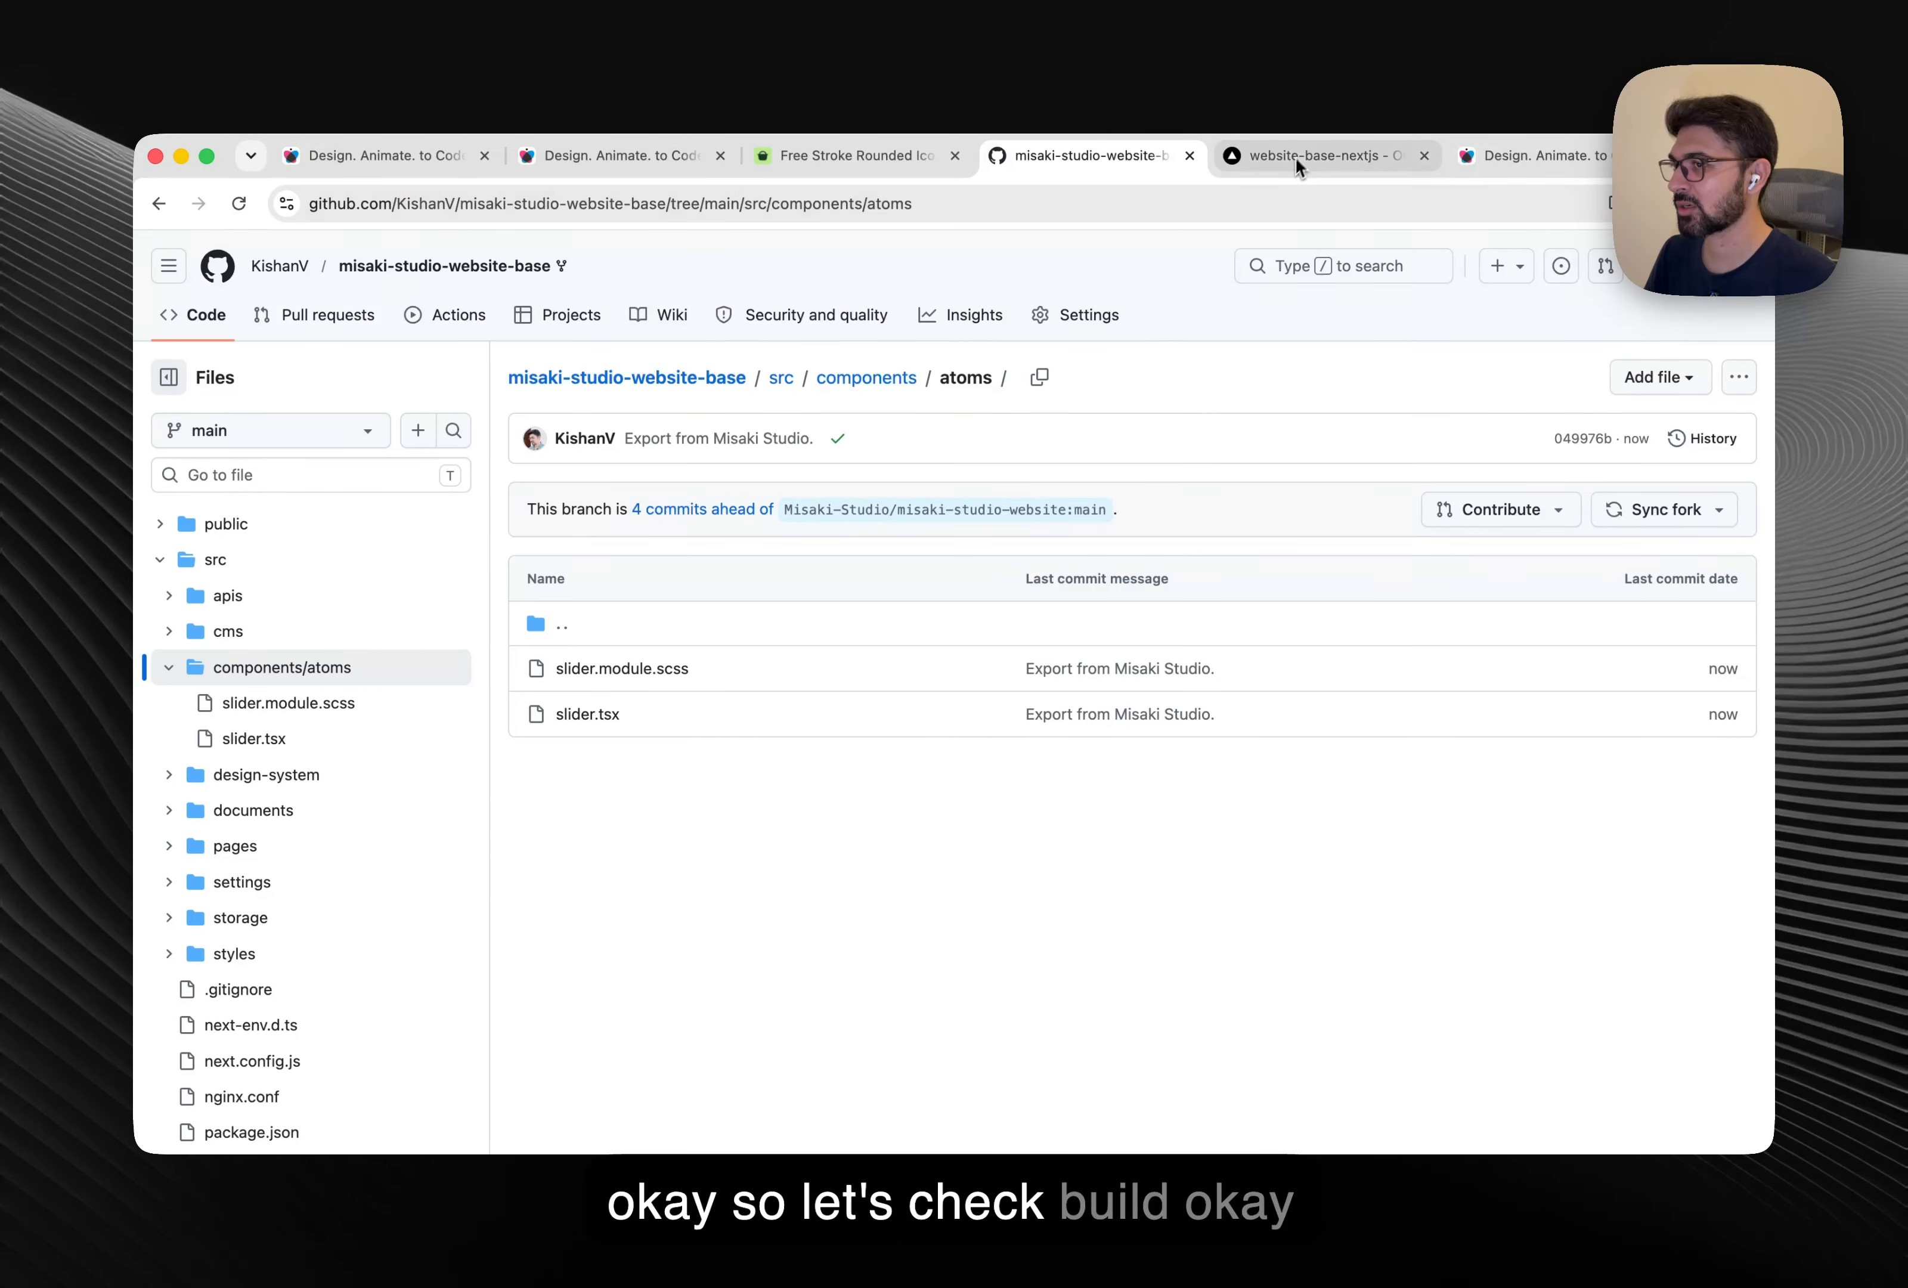
pyautogui.click(1296, 156)
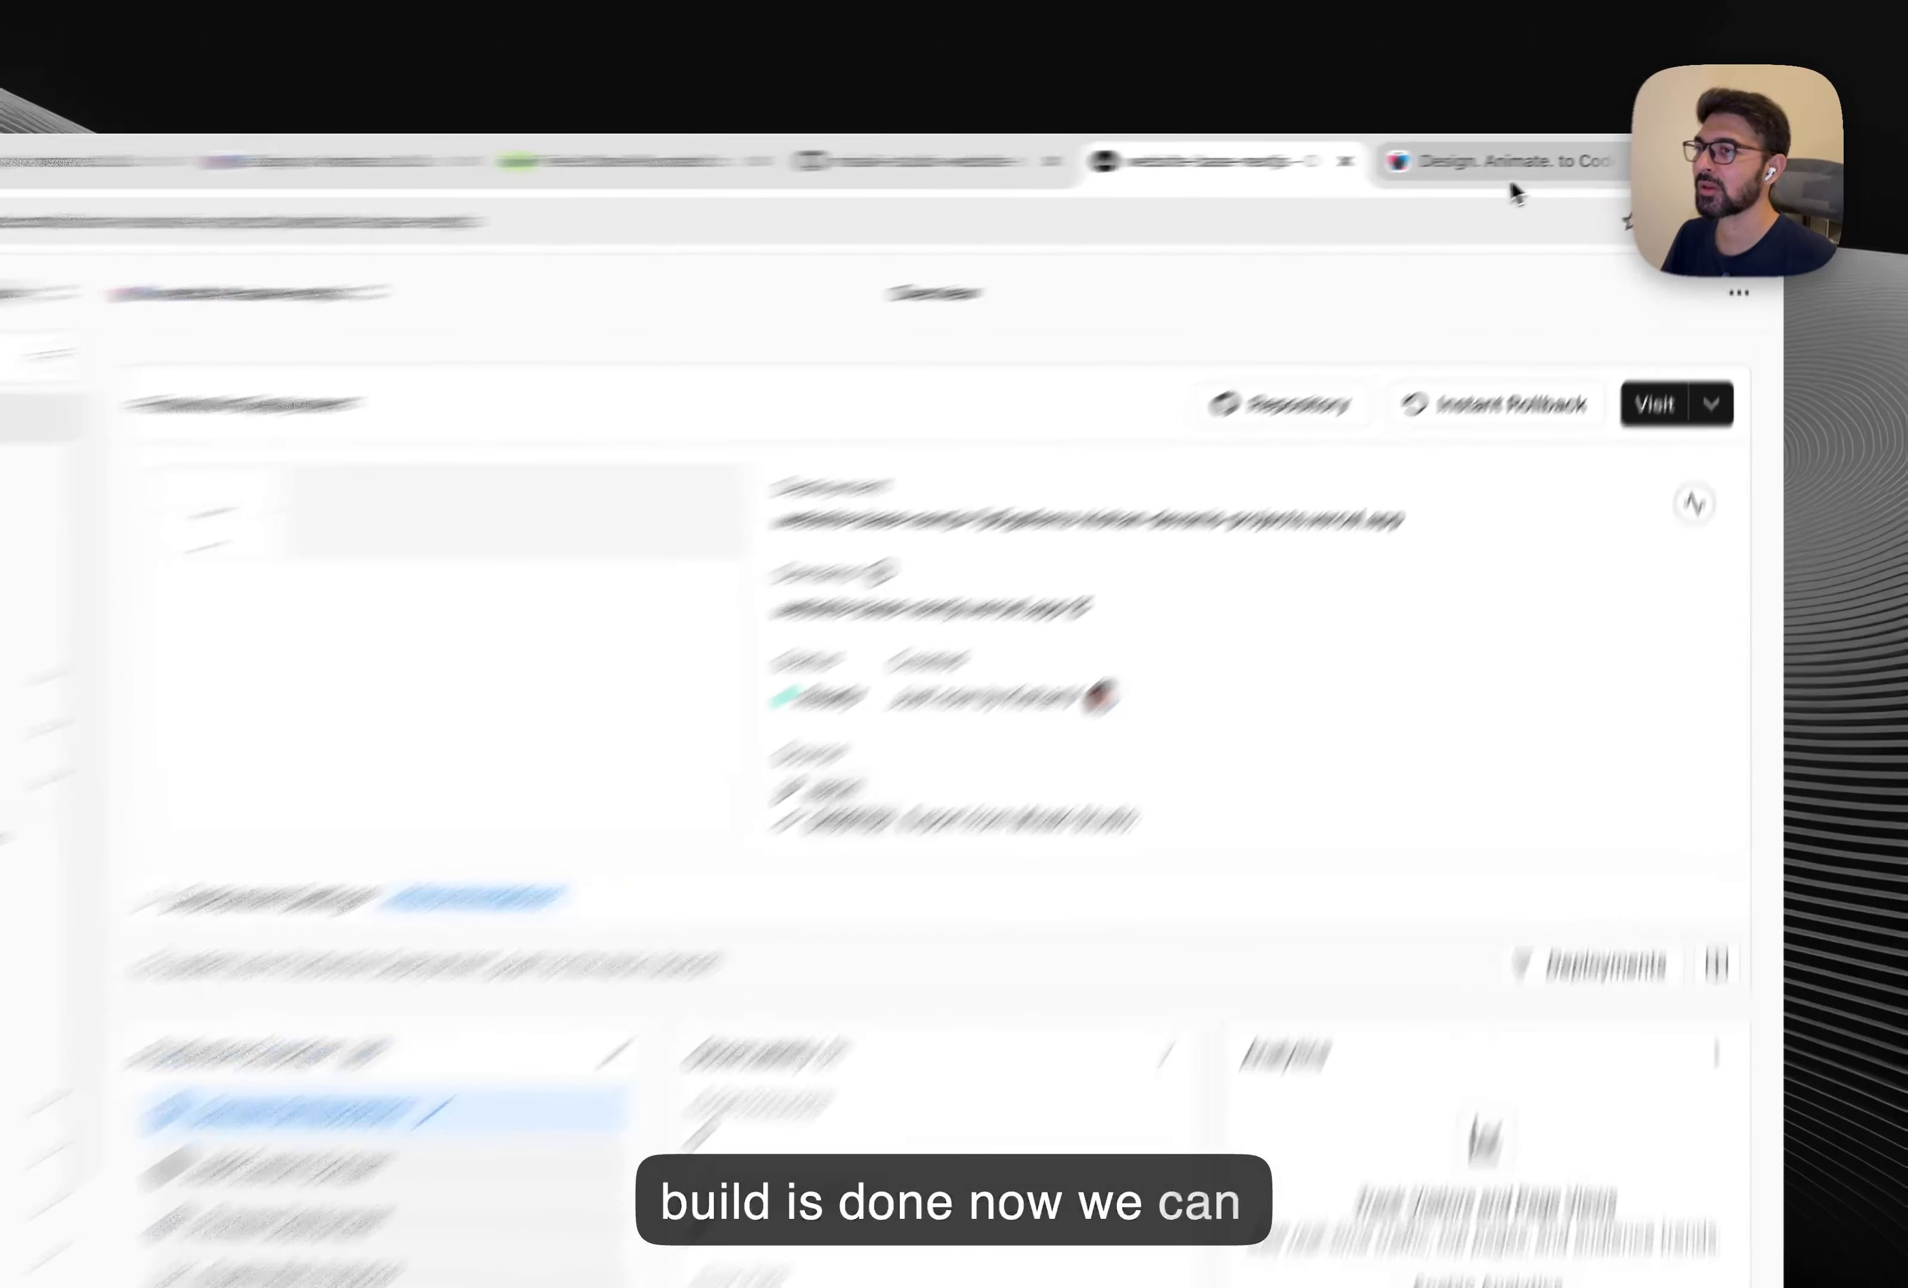
# On website-base-nextjs.vercel.app, advance the live slider to its second slide.
pyautogui.click(1511, 177)
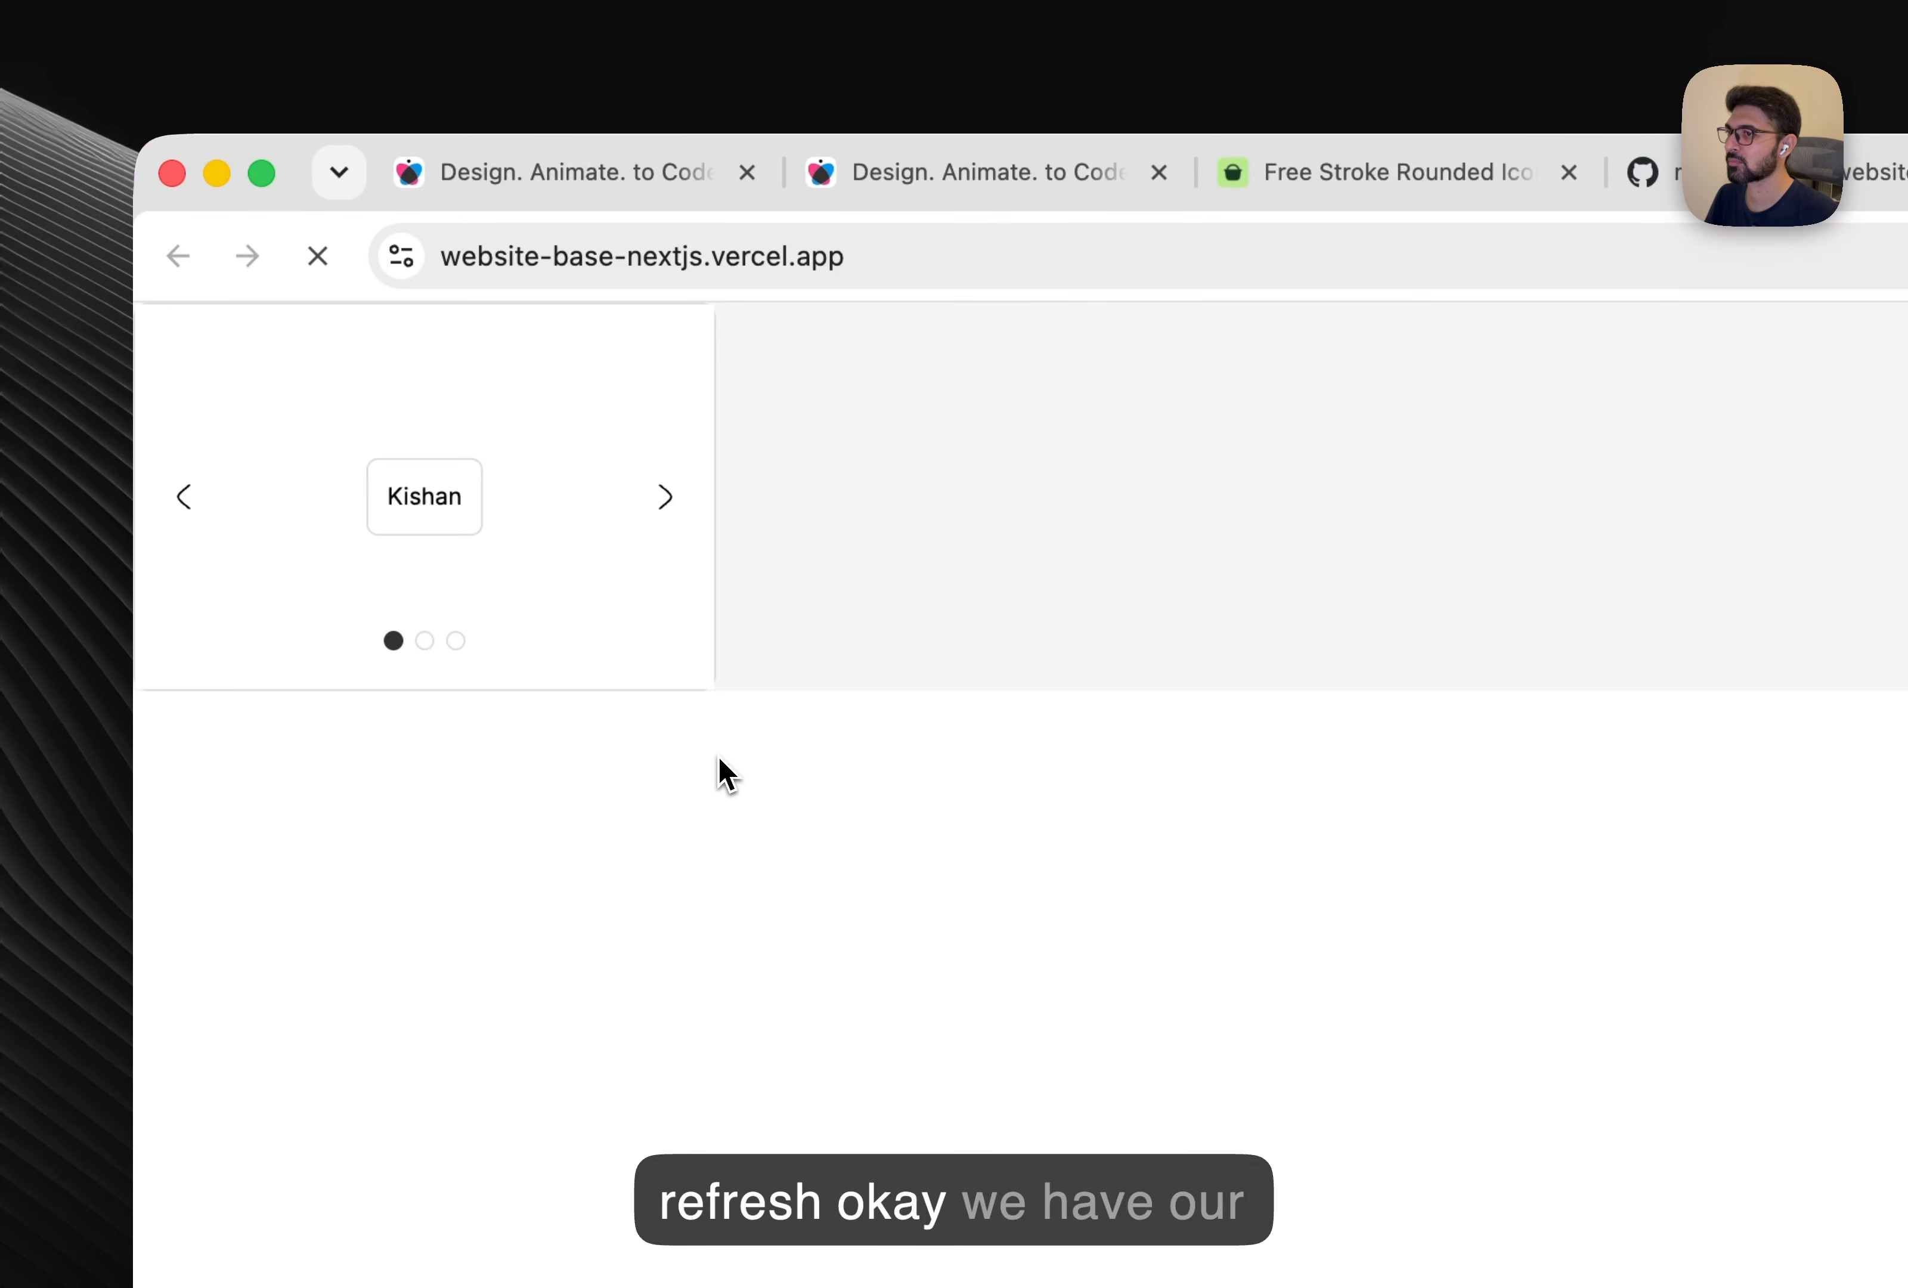
pyautogui.click(666, 498)
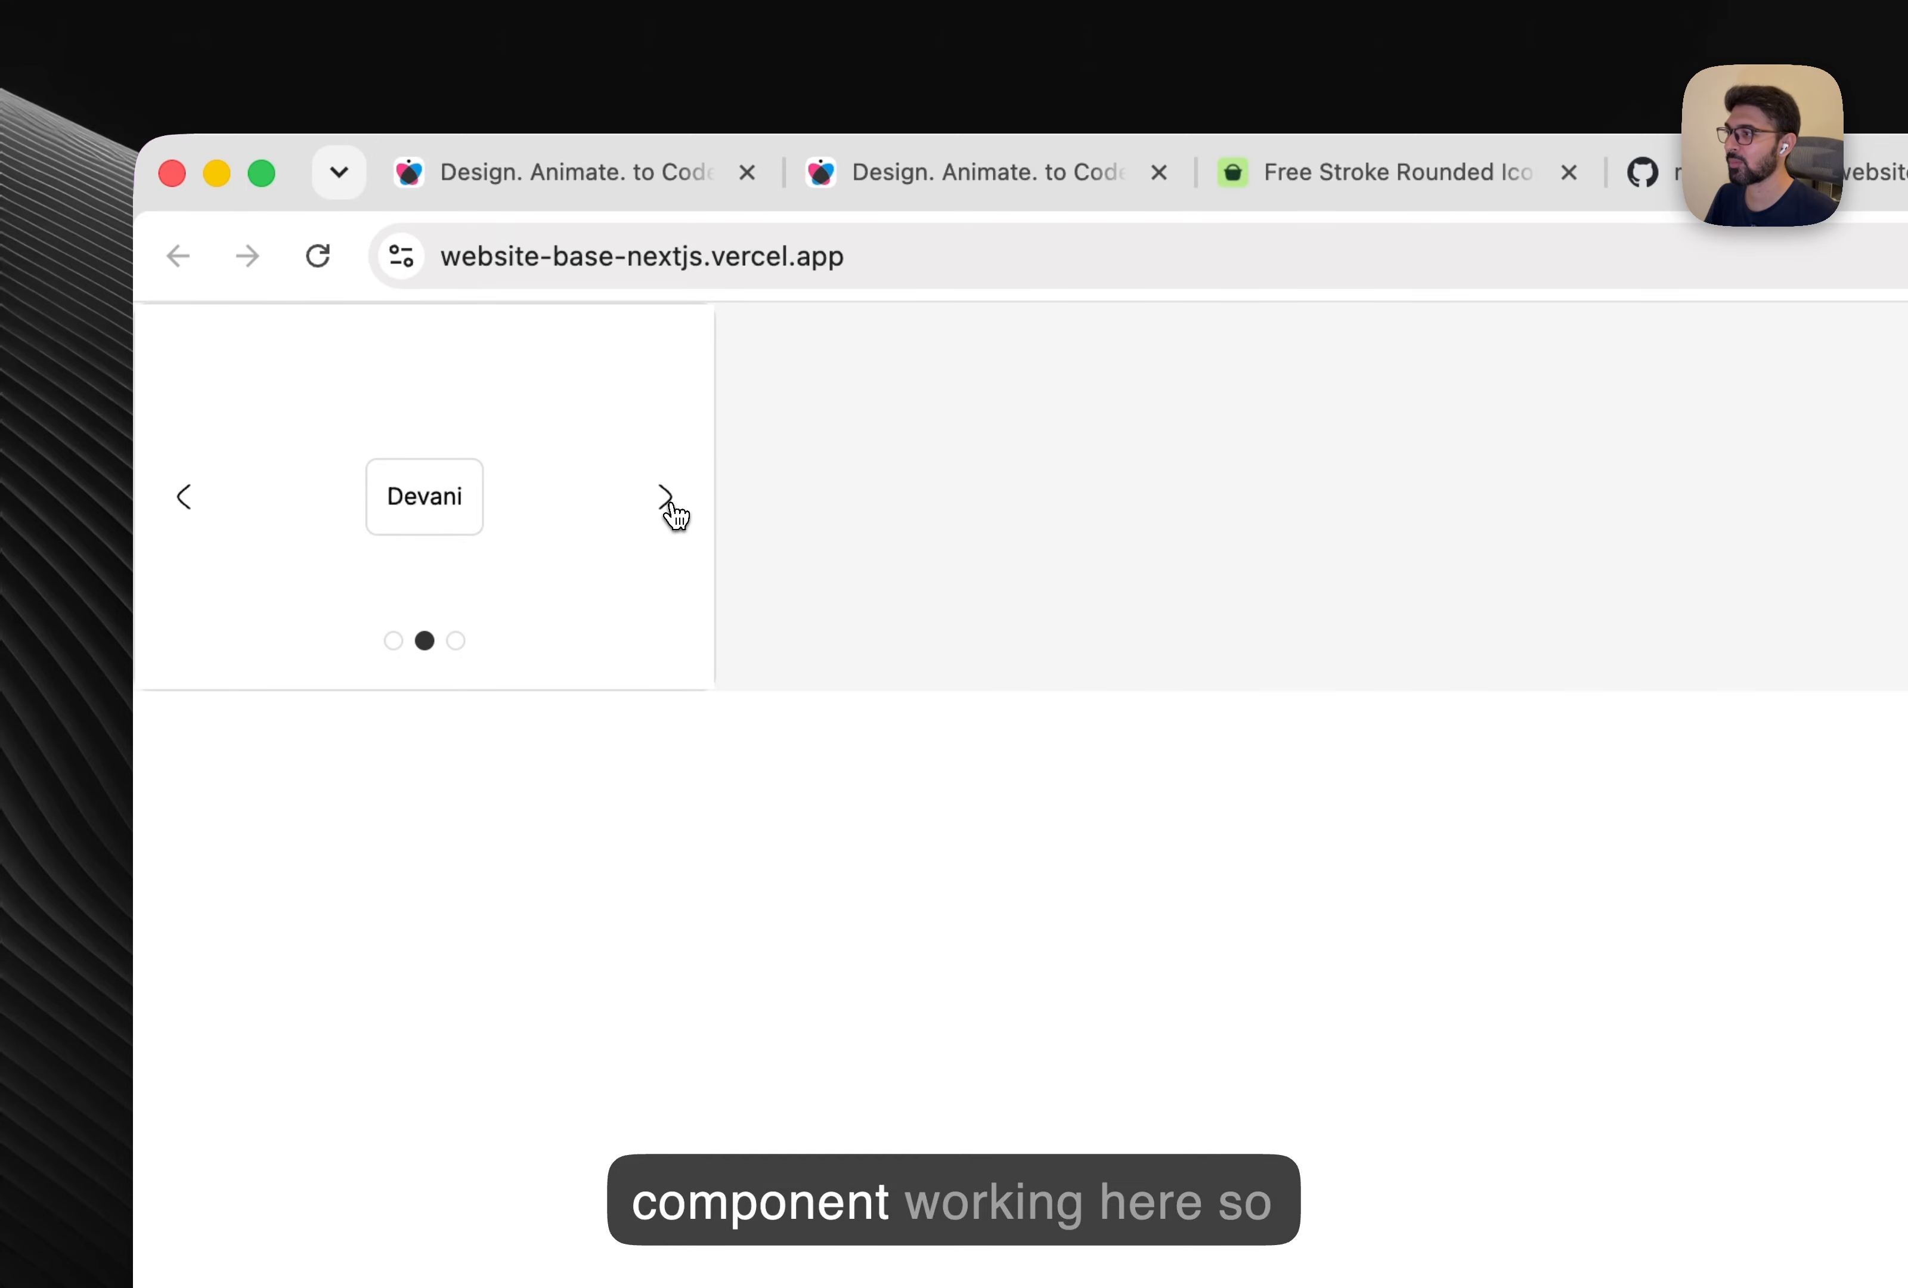
pyautogui.click(666, 498)
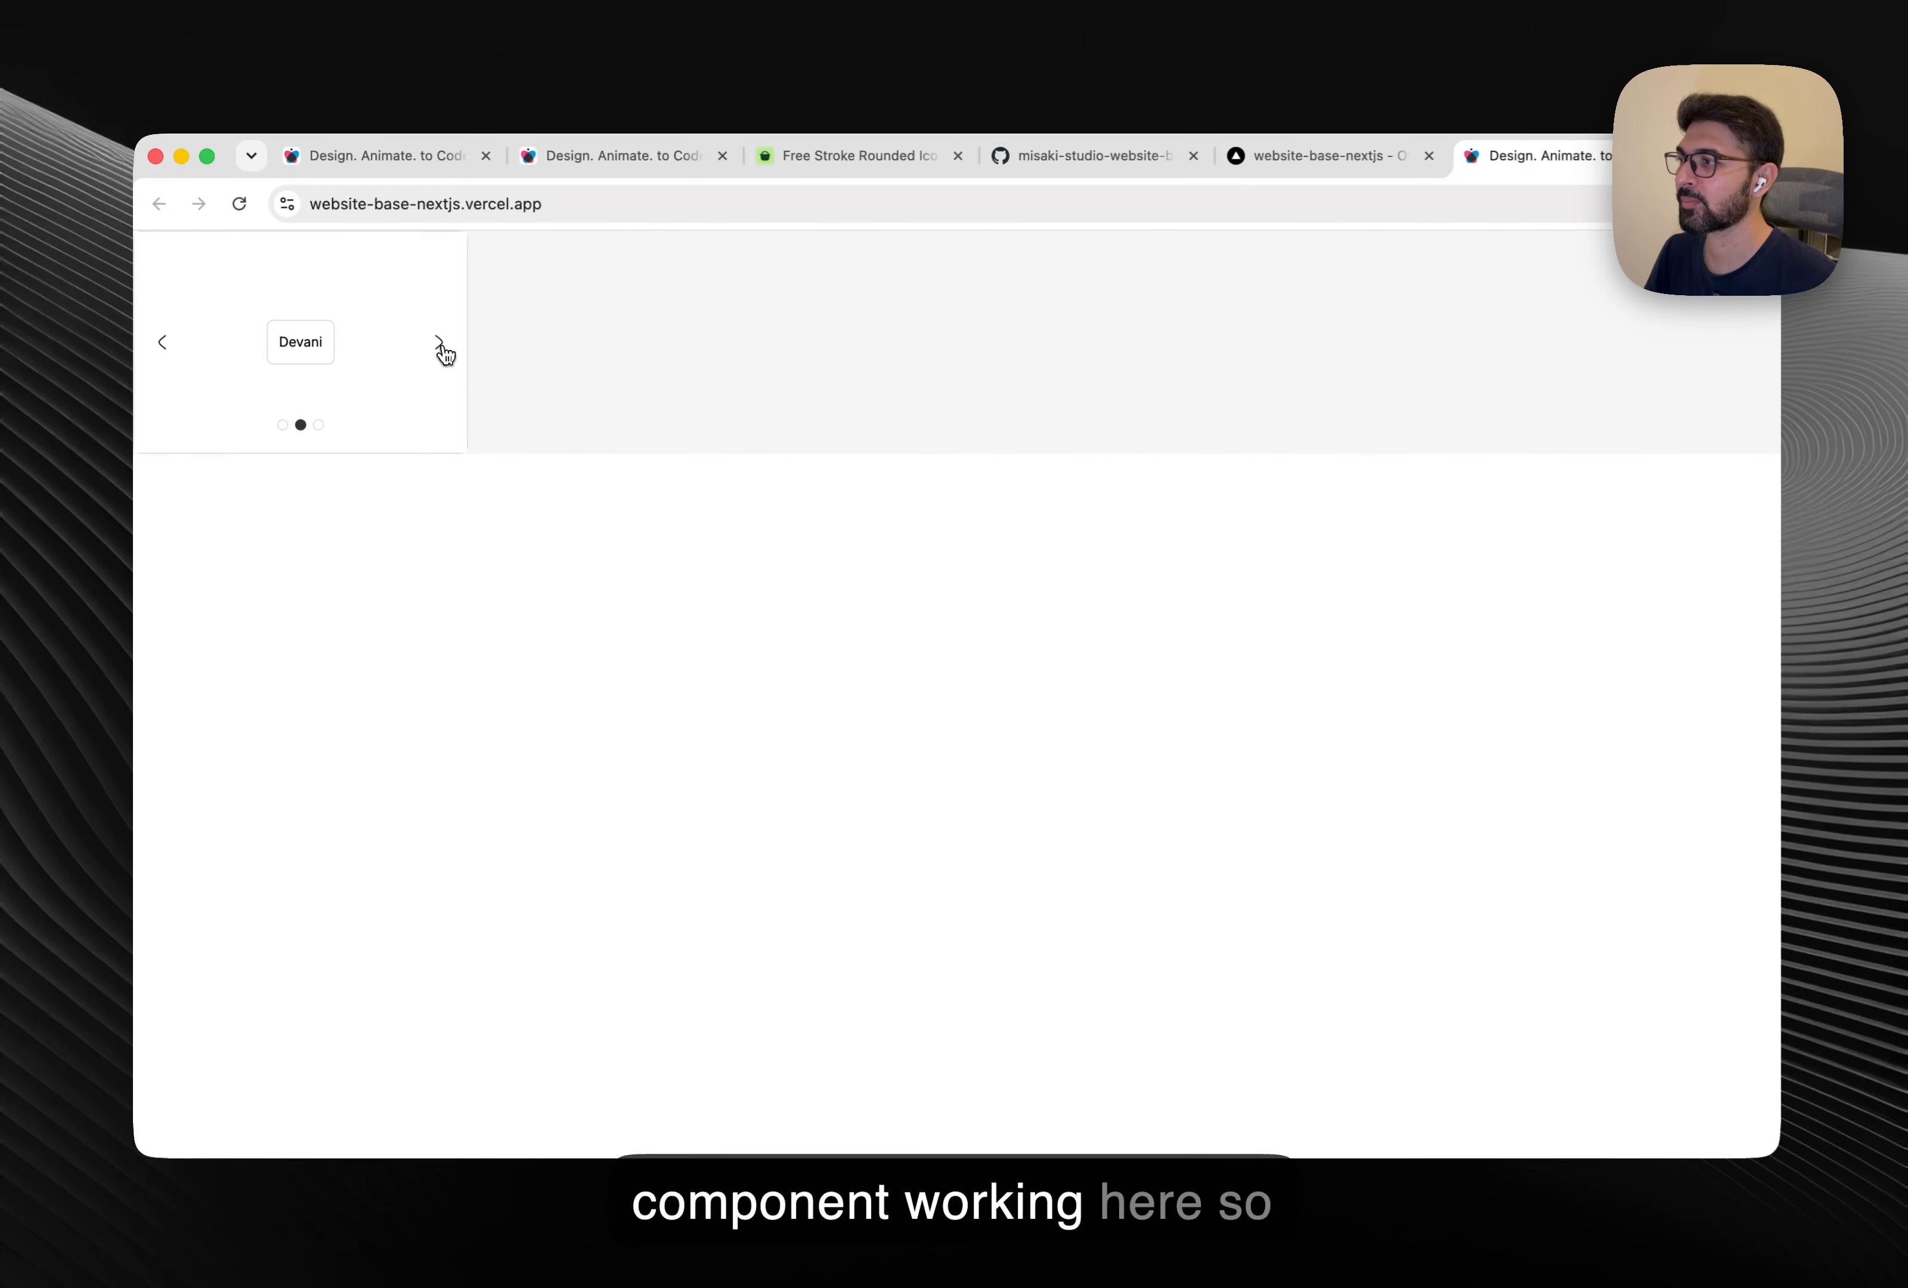
# Set the Index page Body's width and height units to Viewport.
pyautogui.click(442, 162)
pyautogui.click(784, 261)
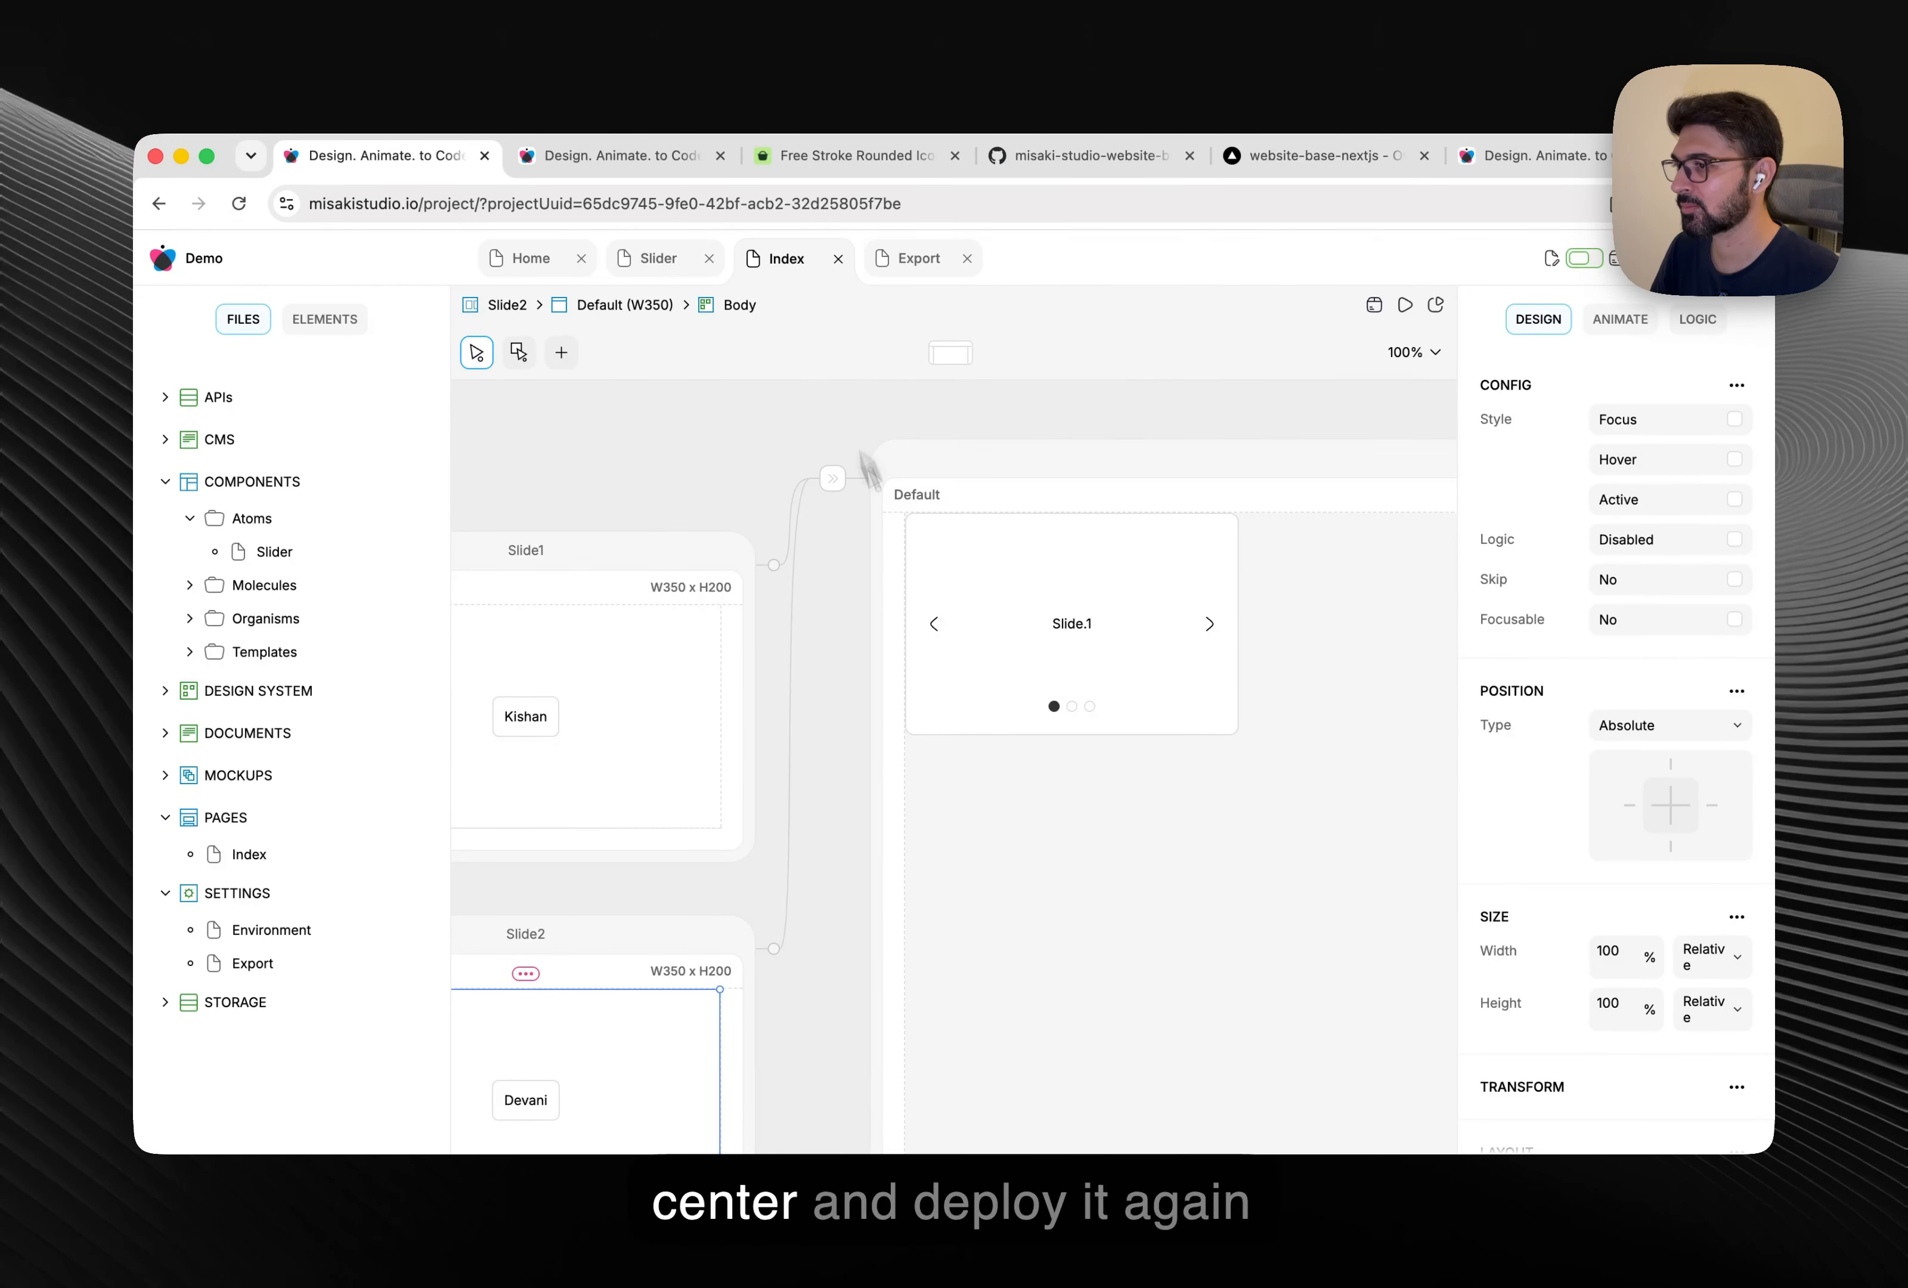
pyautogui.hscroll(4, 1065, 823)
pyautogui.scroll(-2, 1059, 805)
pyautogui.click(1039, 744)
pyautogui.scroll(-1, 1528, 710)
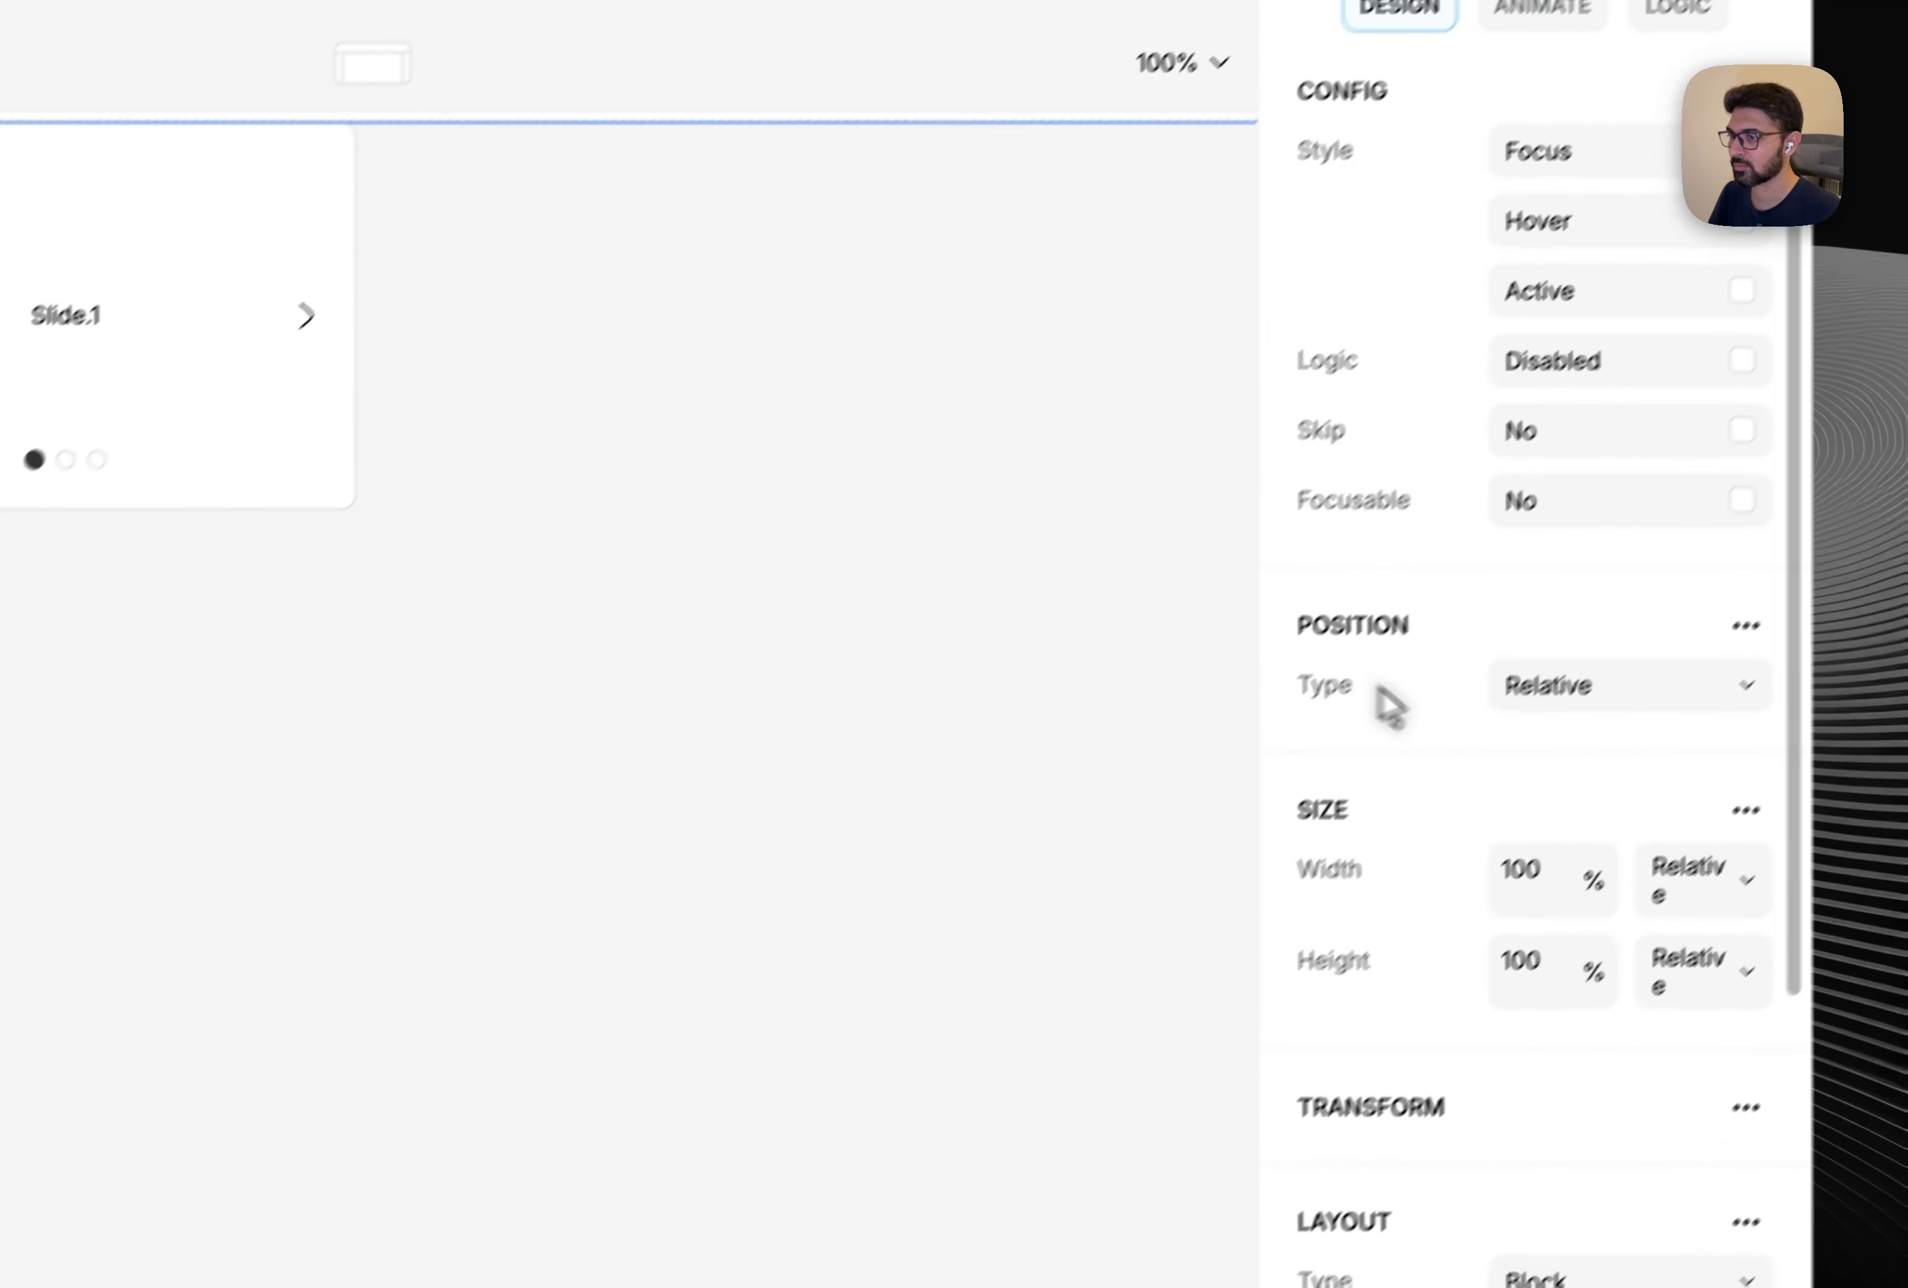
pyautogui.scroll(-8, 1413, 723)
pyautogui.scroll(3, 1579, 594)
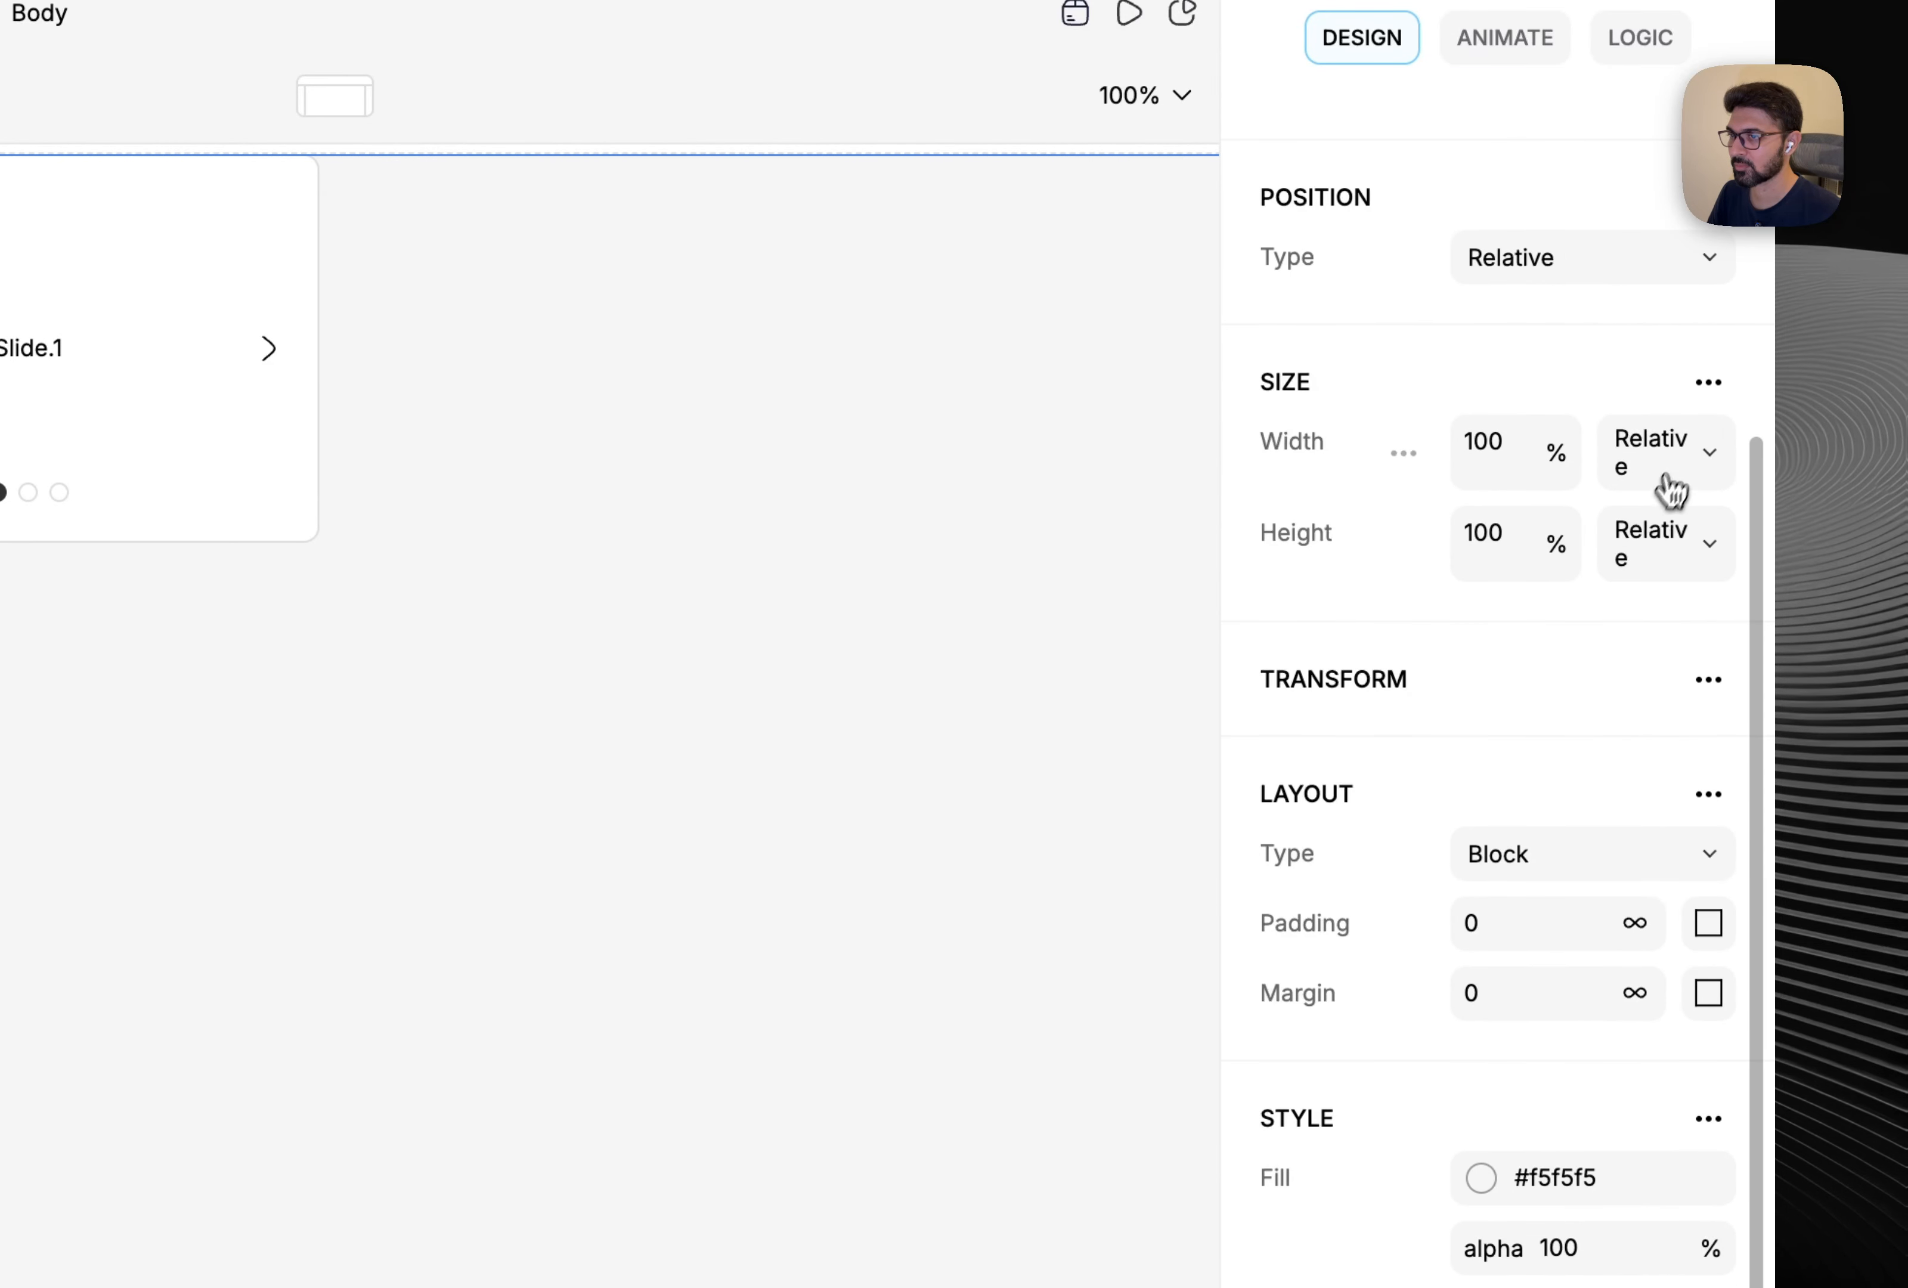
pyautogui.click(1671, 485)
pyautogui.click(1638, 760)
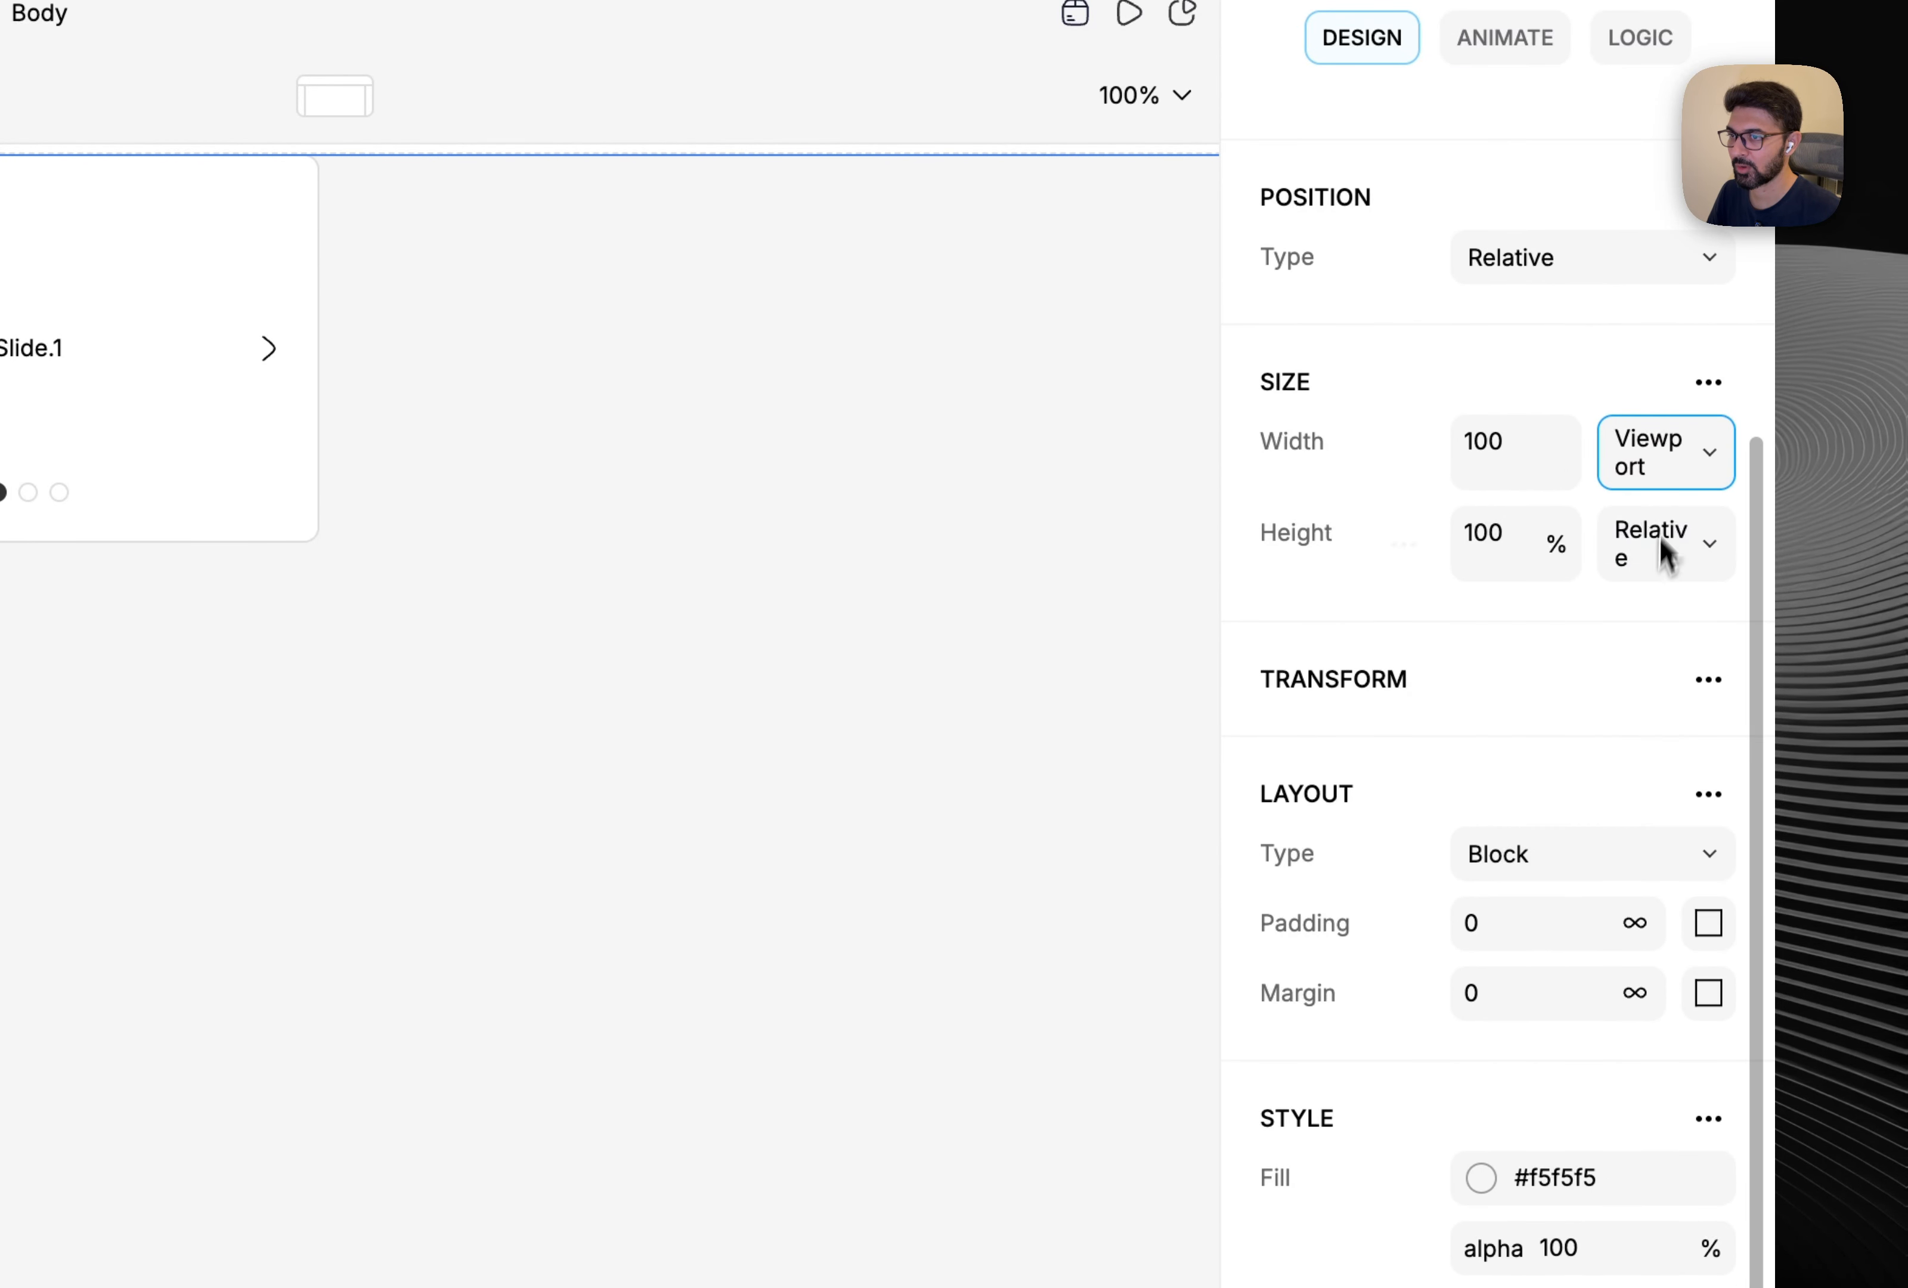
pyautogui.click(1667, 481)
pyautogui.click(1624, 768)
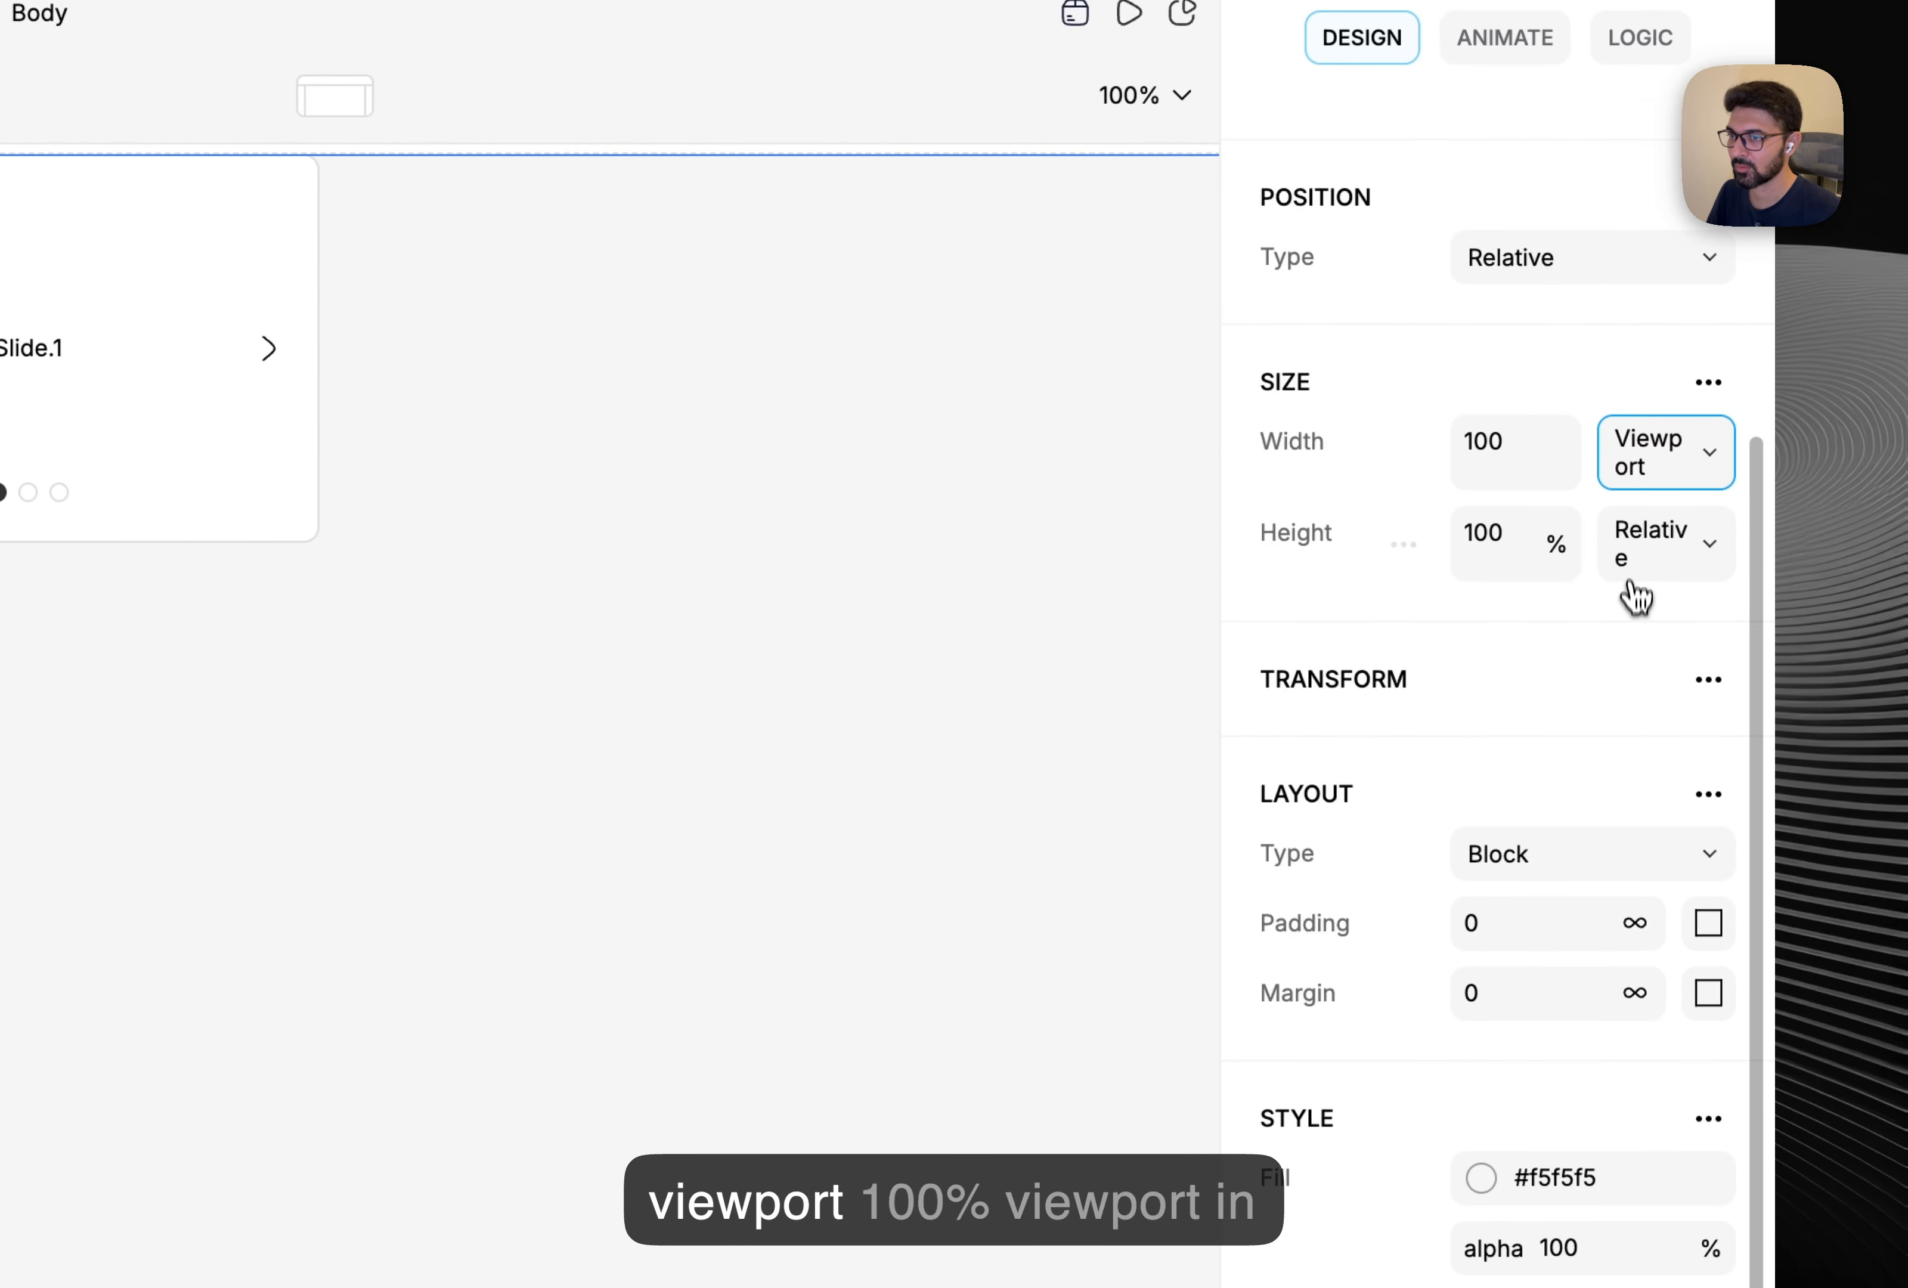
pyautogui.click(1632, 571)
pyautogui.click(1636, 849)
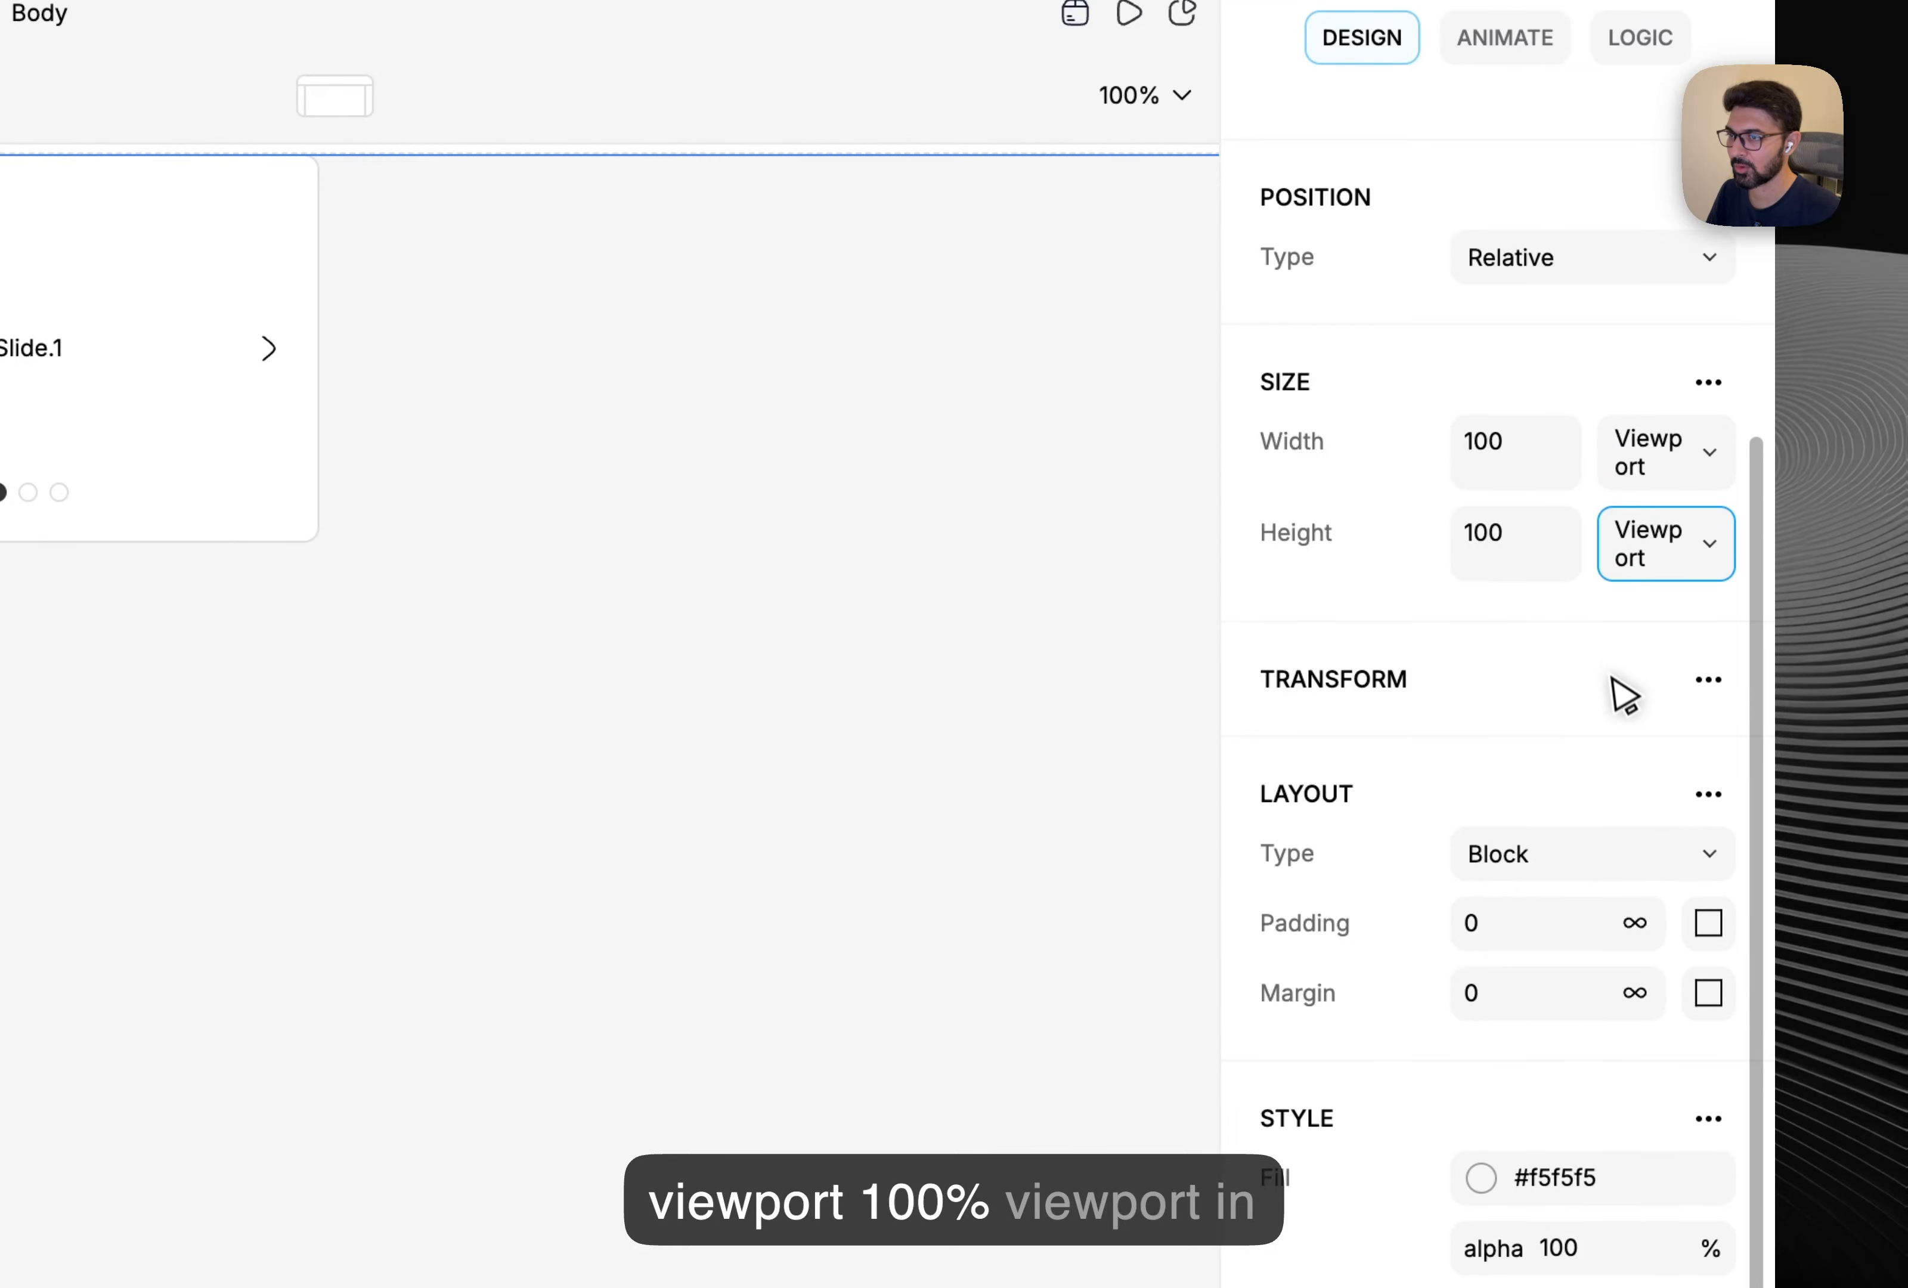
# Give the Body a Row layout with vertical and horizontal alignment set to Center.
pyautogui.scroll(2, 1612, 675)
pyautogui.click(845, 735)
pyautogui.scroll(-2, 1519, 789)
pyautogui.scroll(-3, 1519, 764)
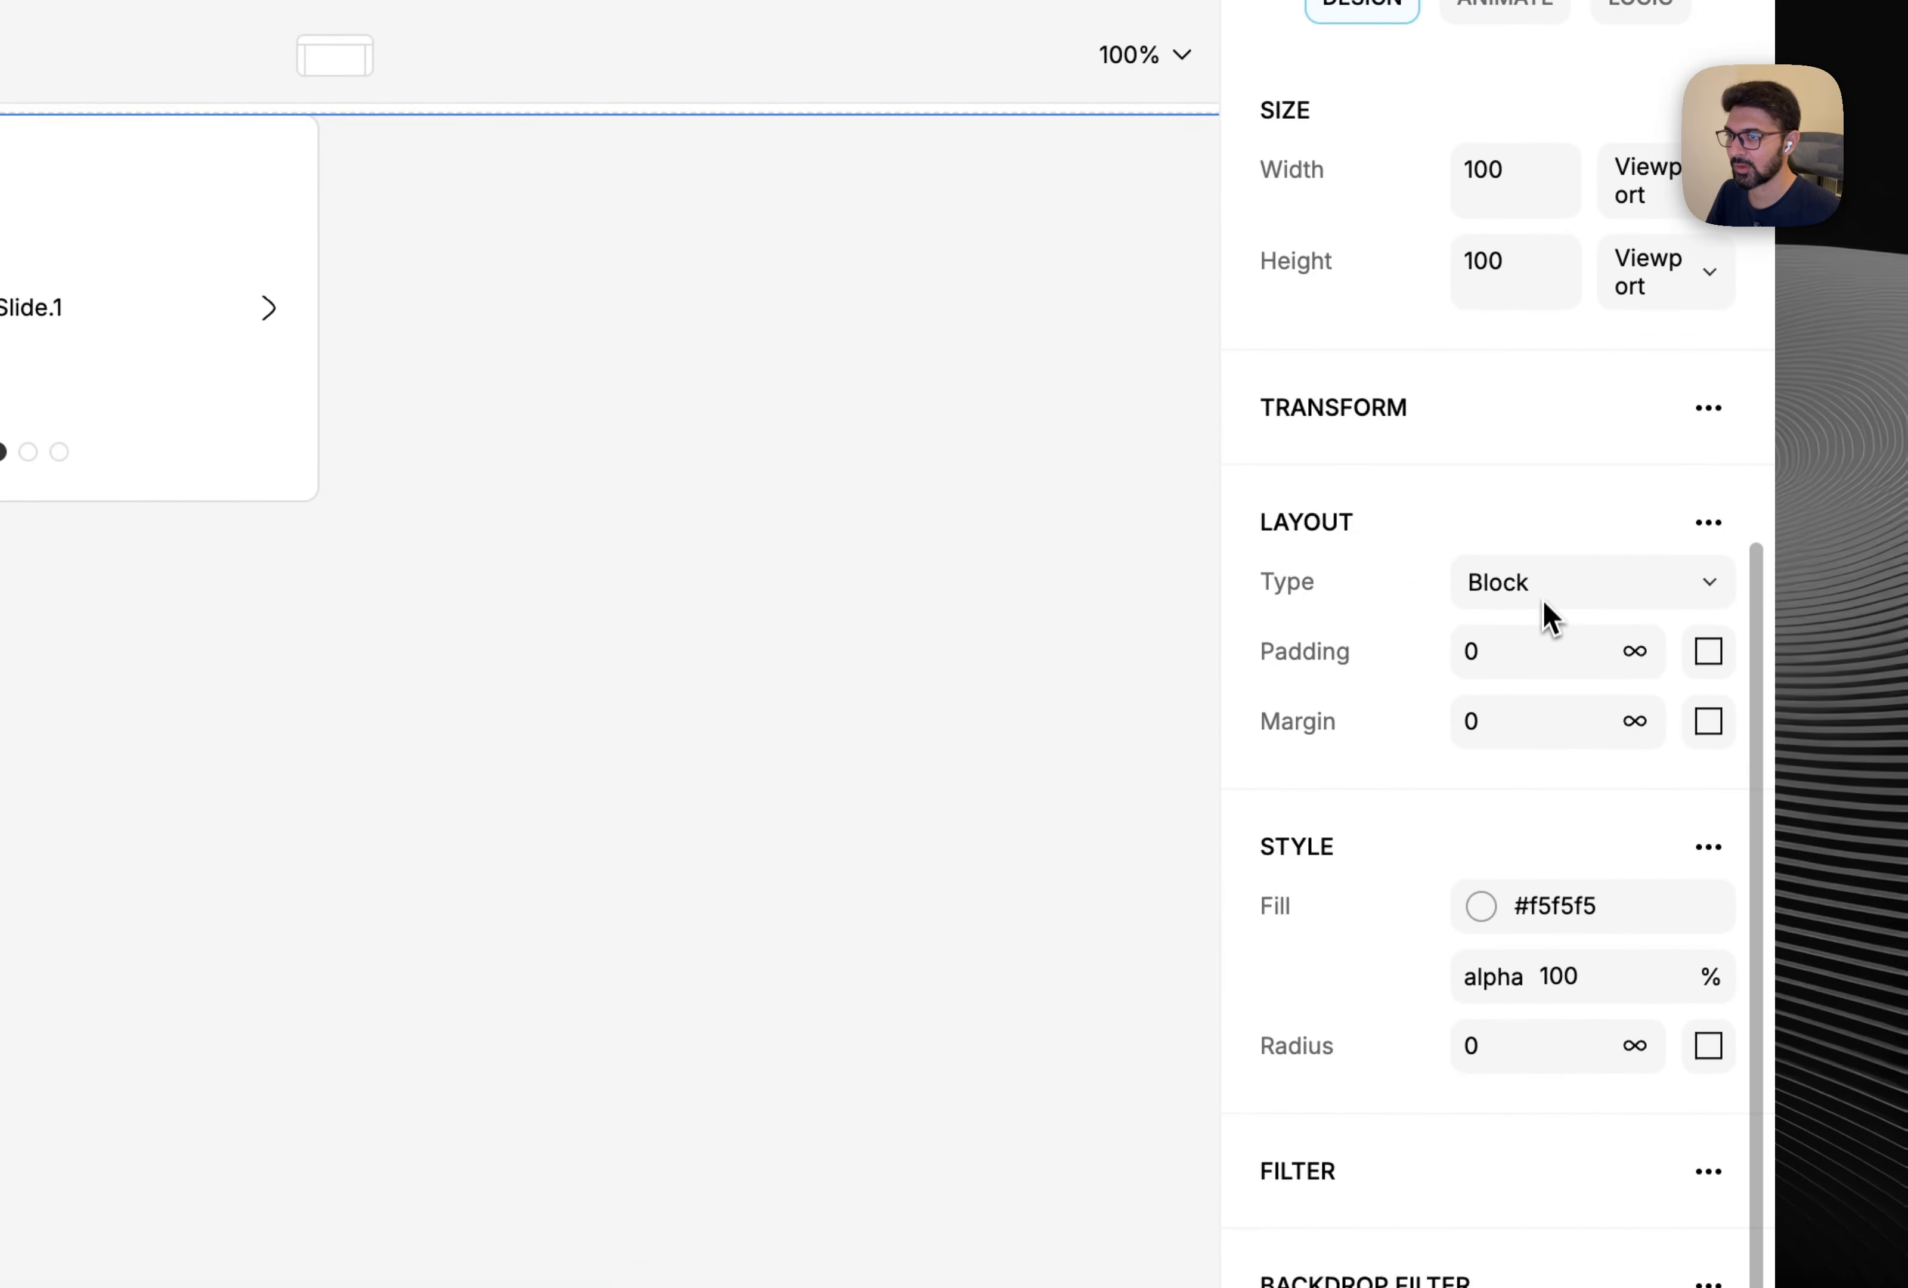
pyautogui.click(1547, 613)
pyautogui.click(1558, 665)
pyautogui.scroll(-3, 1552, 574)
pyautogui.click(1544, 526)
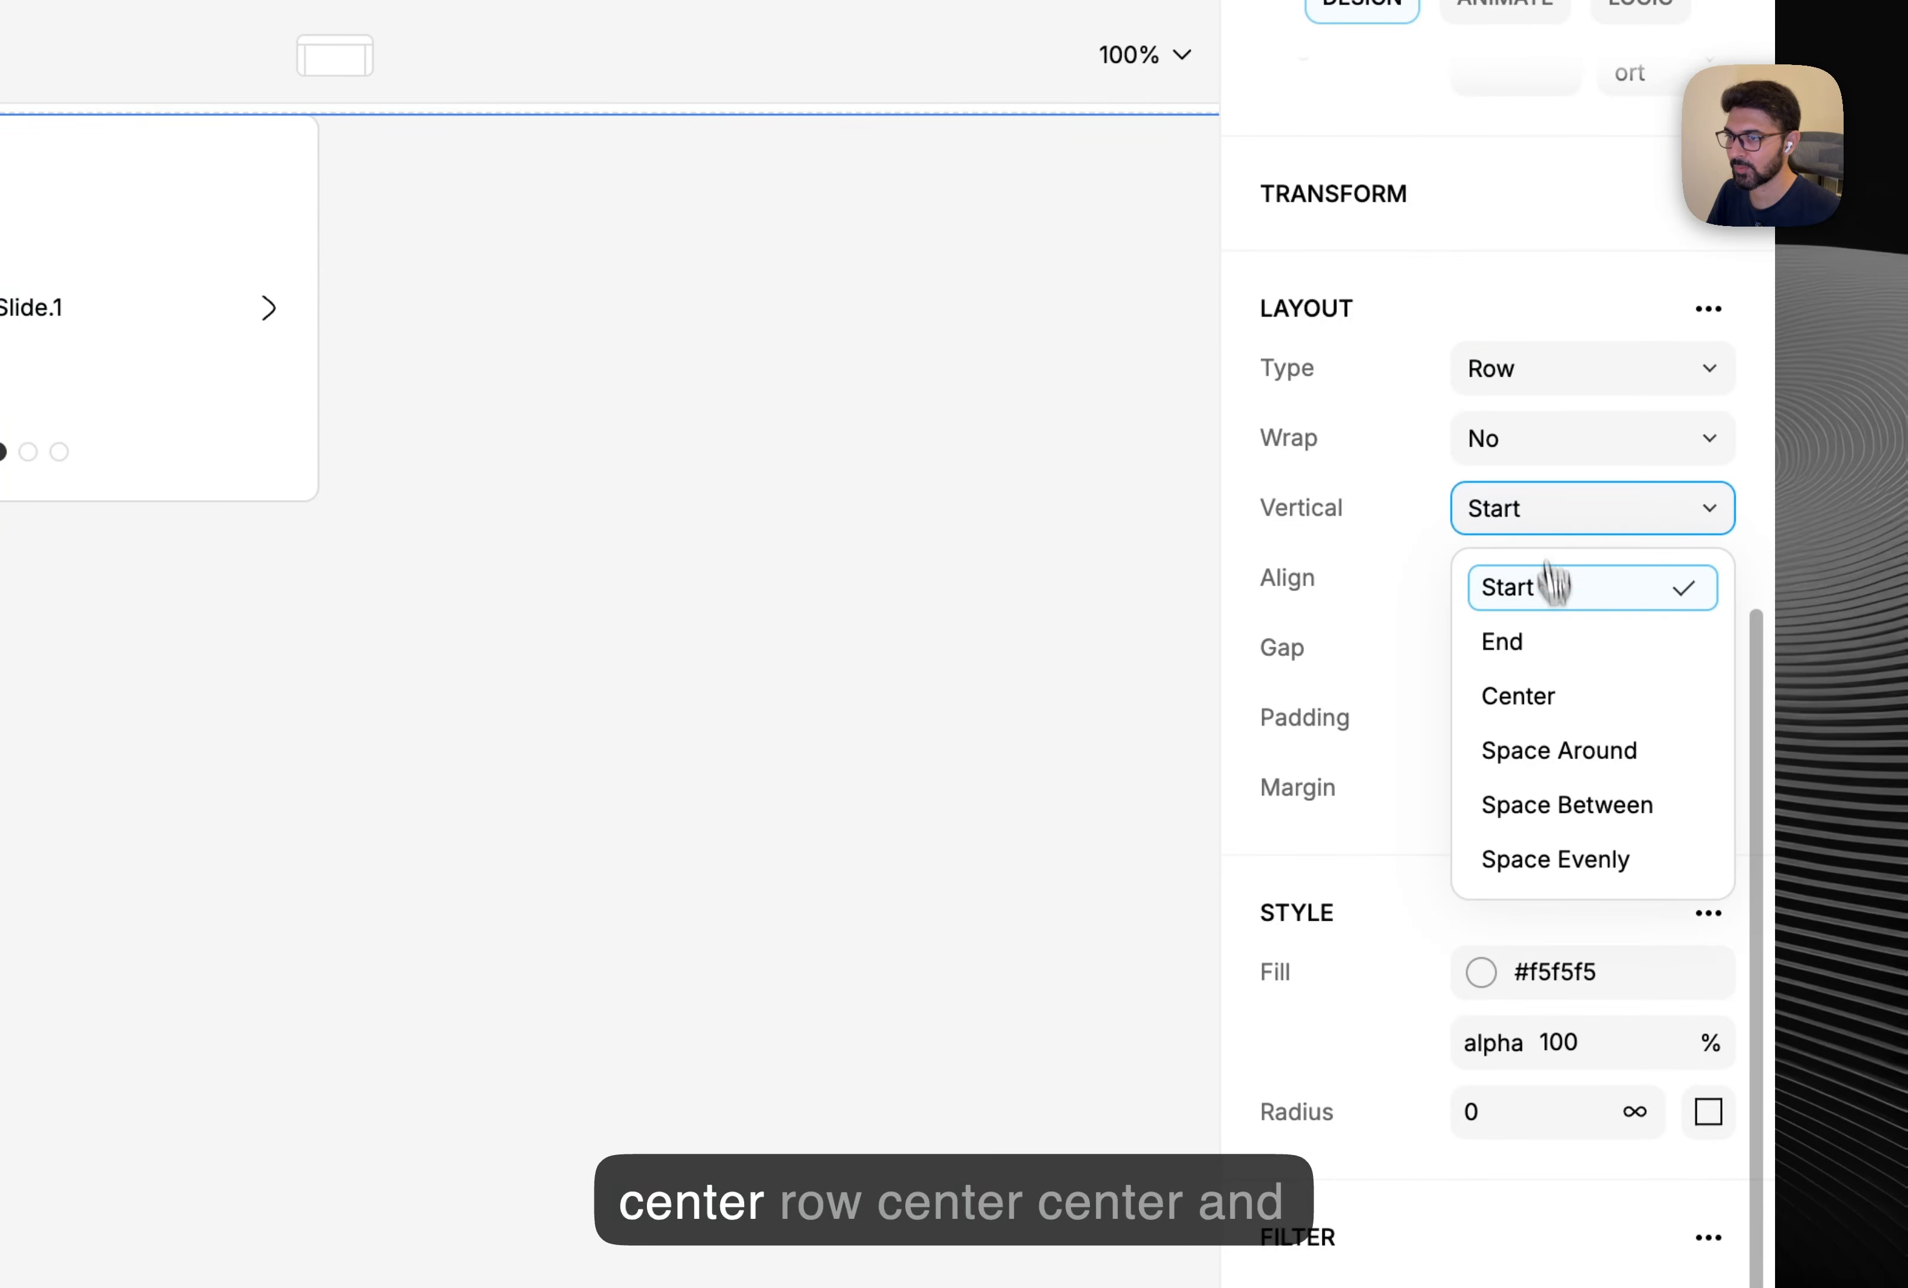
pyautogui.click(1562, 695)
pyautogui.click(1562, 590)
pyautogui.click(1558, 776)
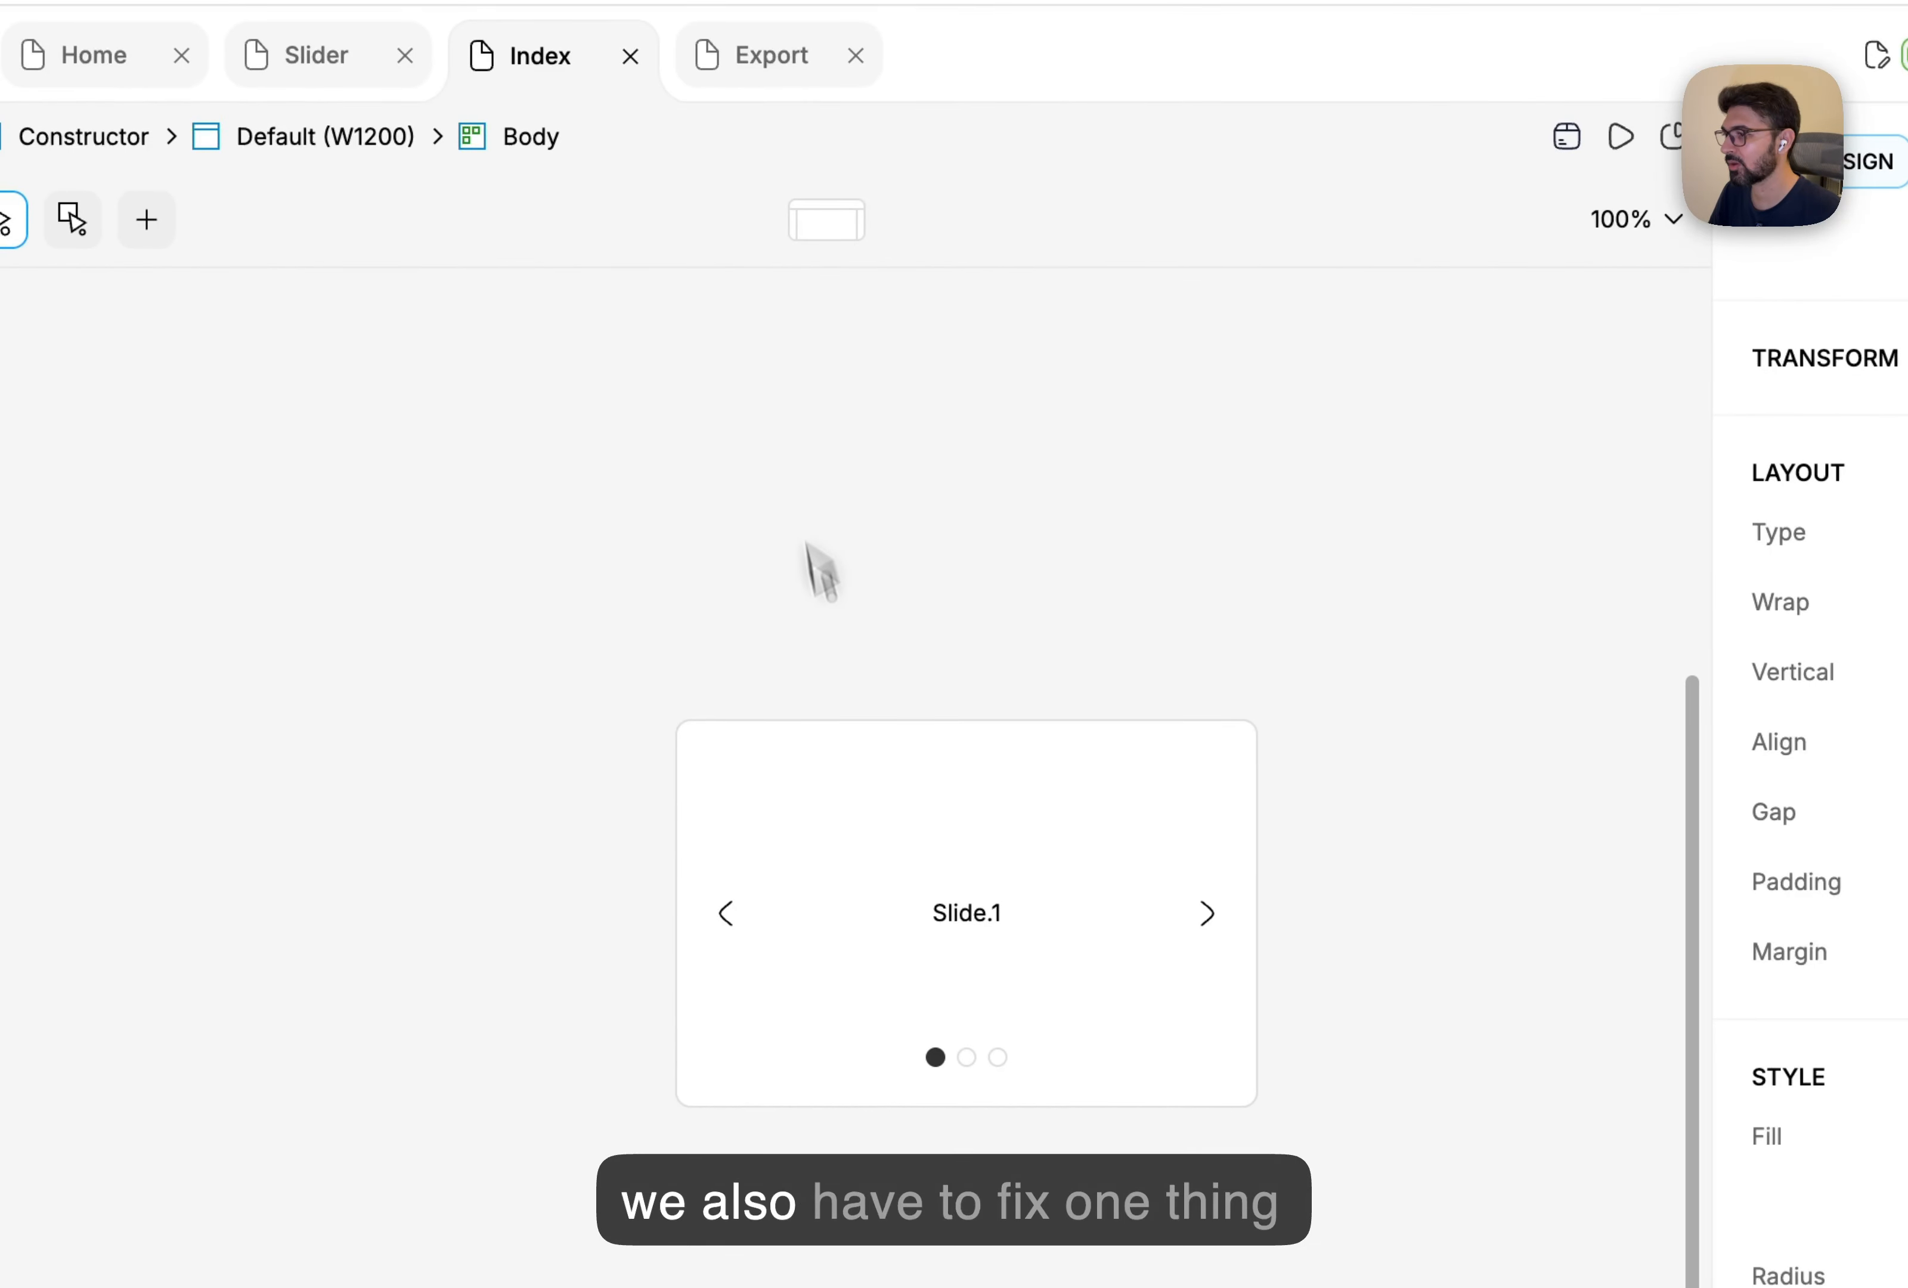
pyautogui.click(860, 755)
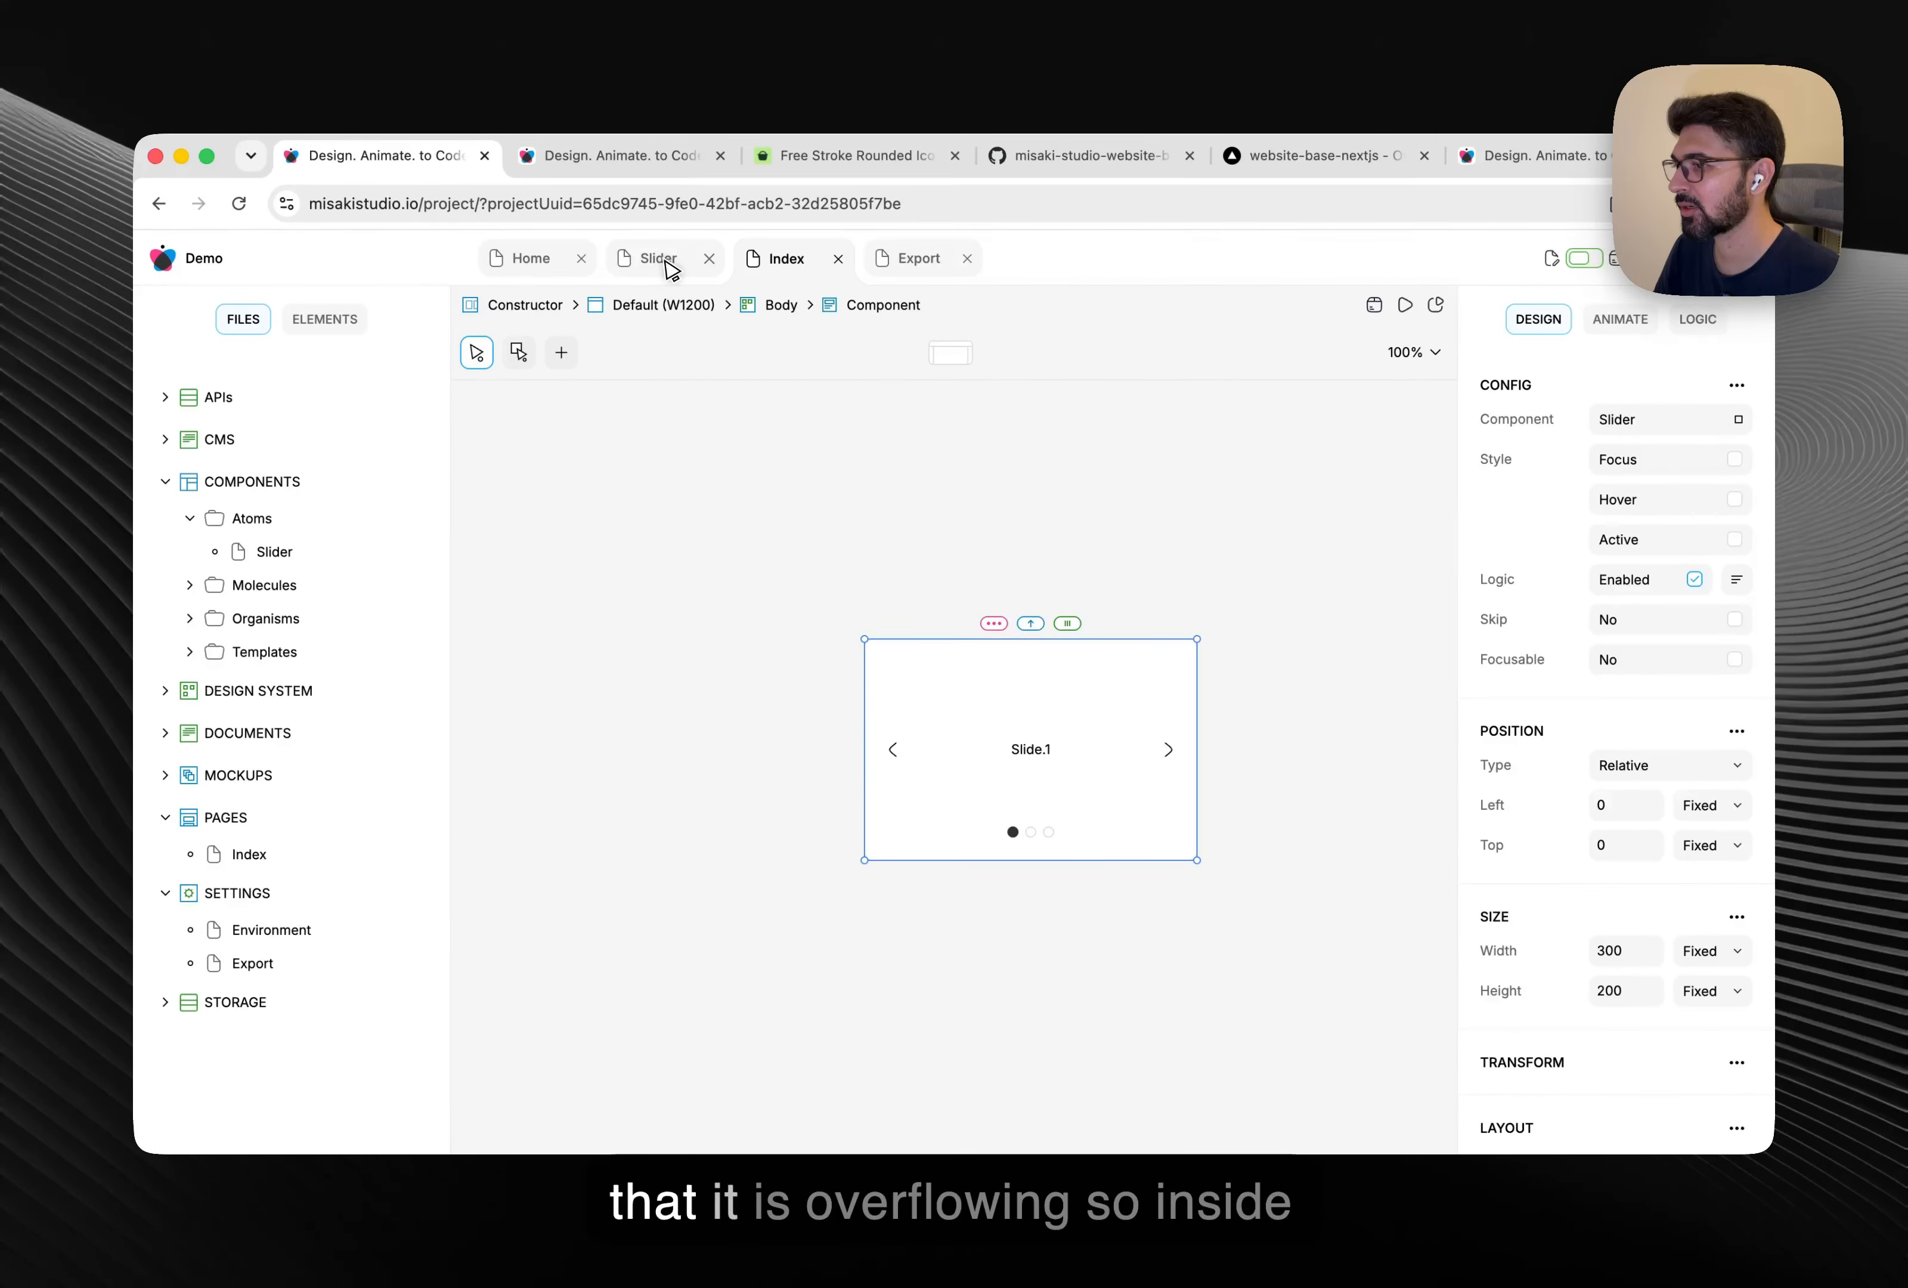
# Add Layout > Overflow set to Hidden on the Slider component's Body.
pyautogui.click(332, 59)
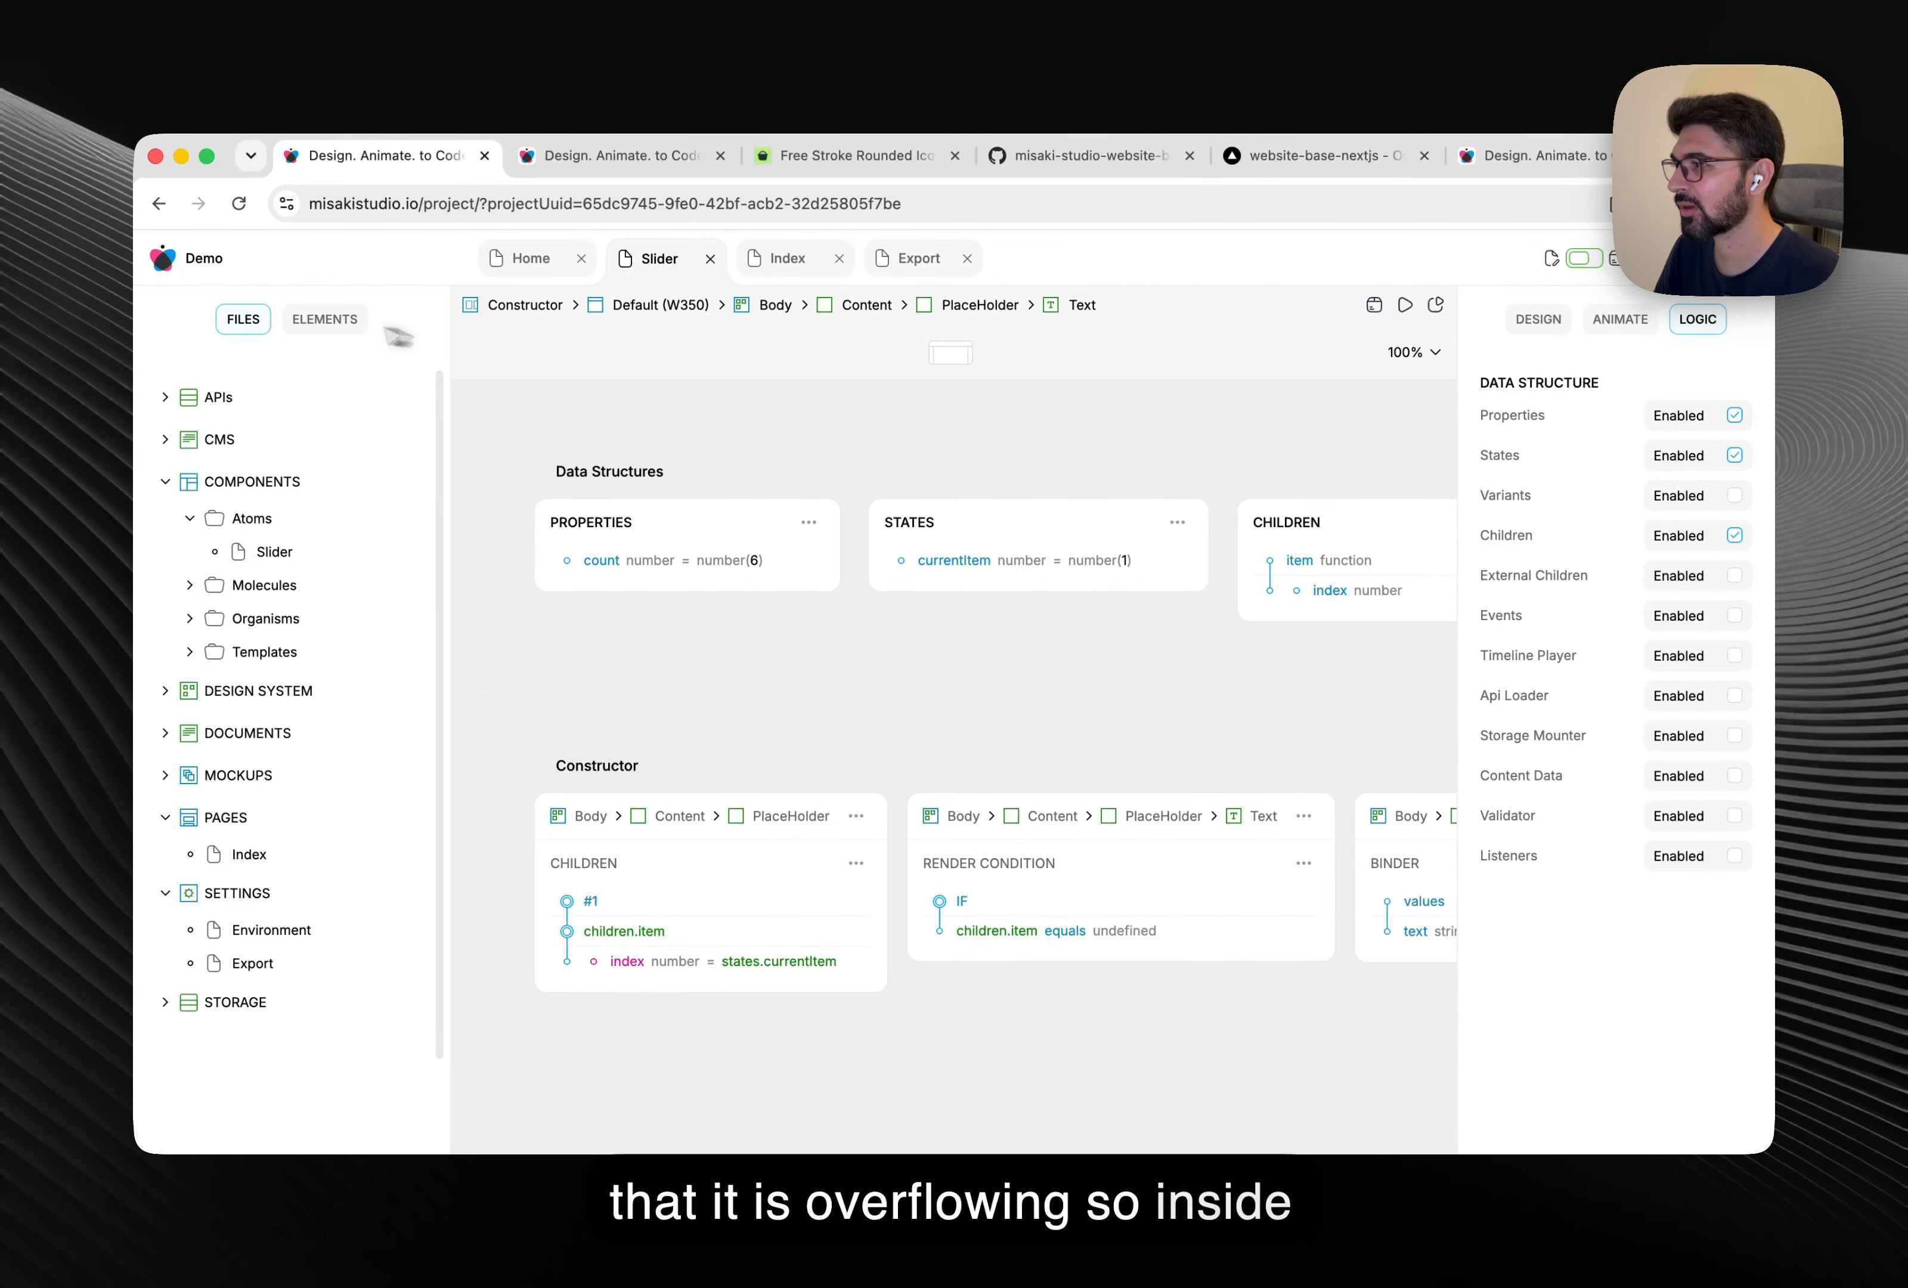
pyautogui.click(325, 319)
pyautogui.click(277, 475)
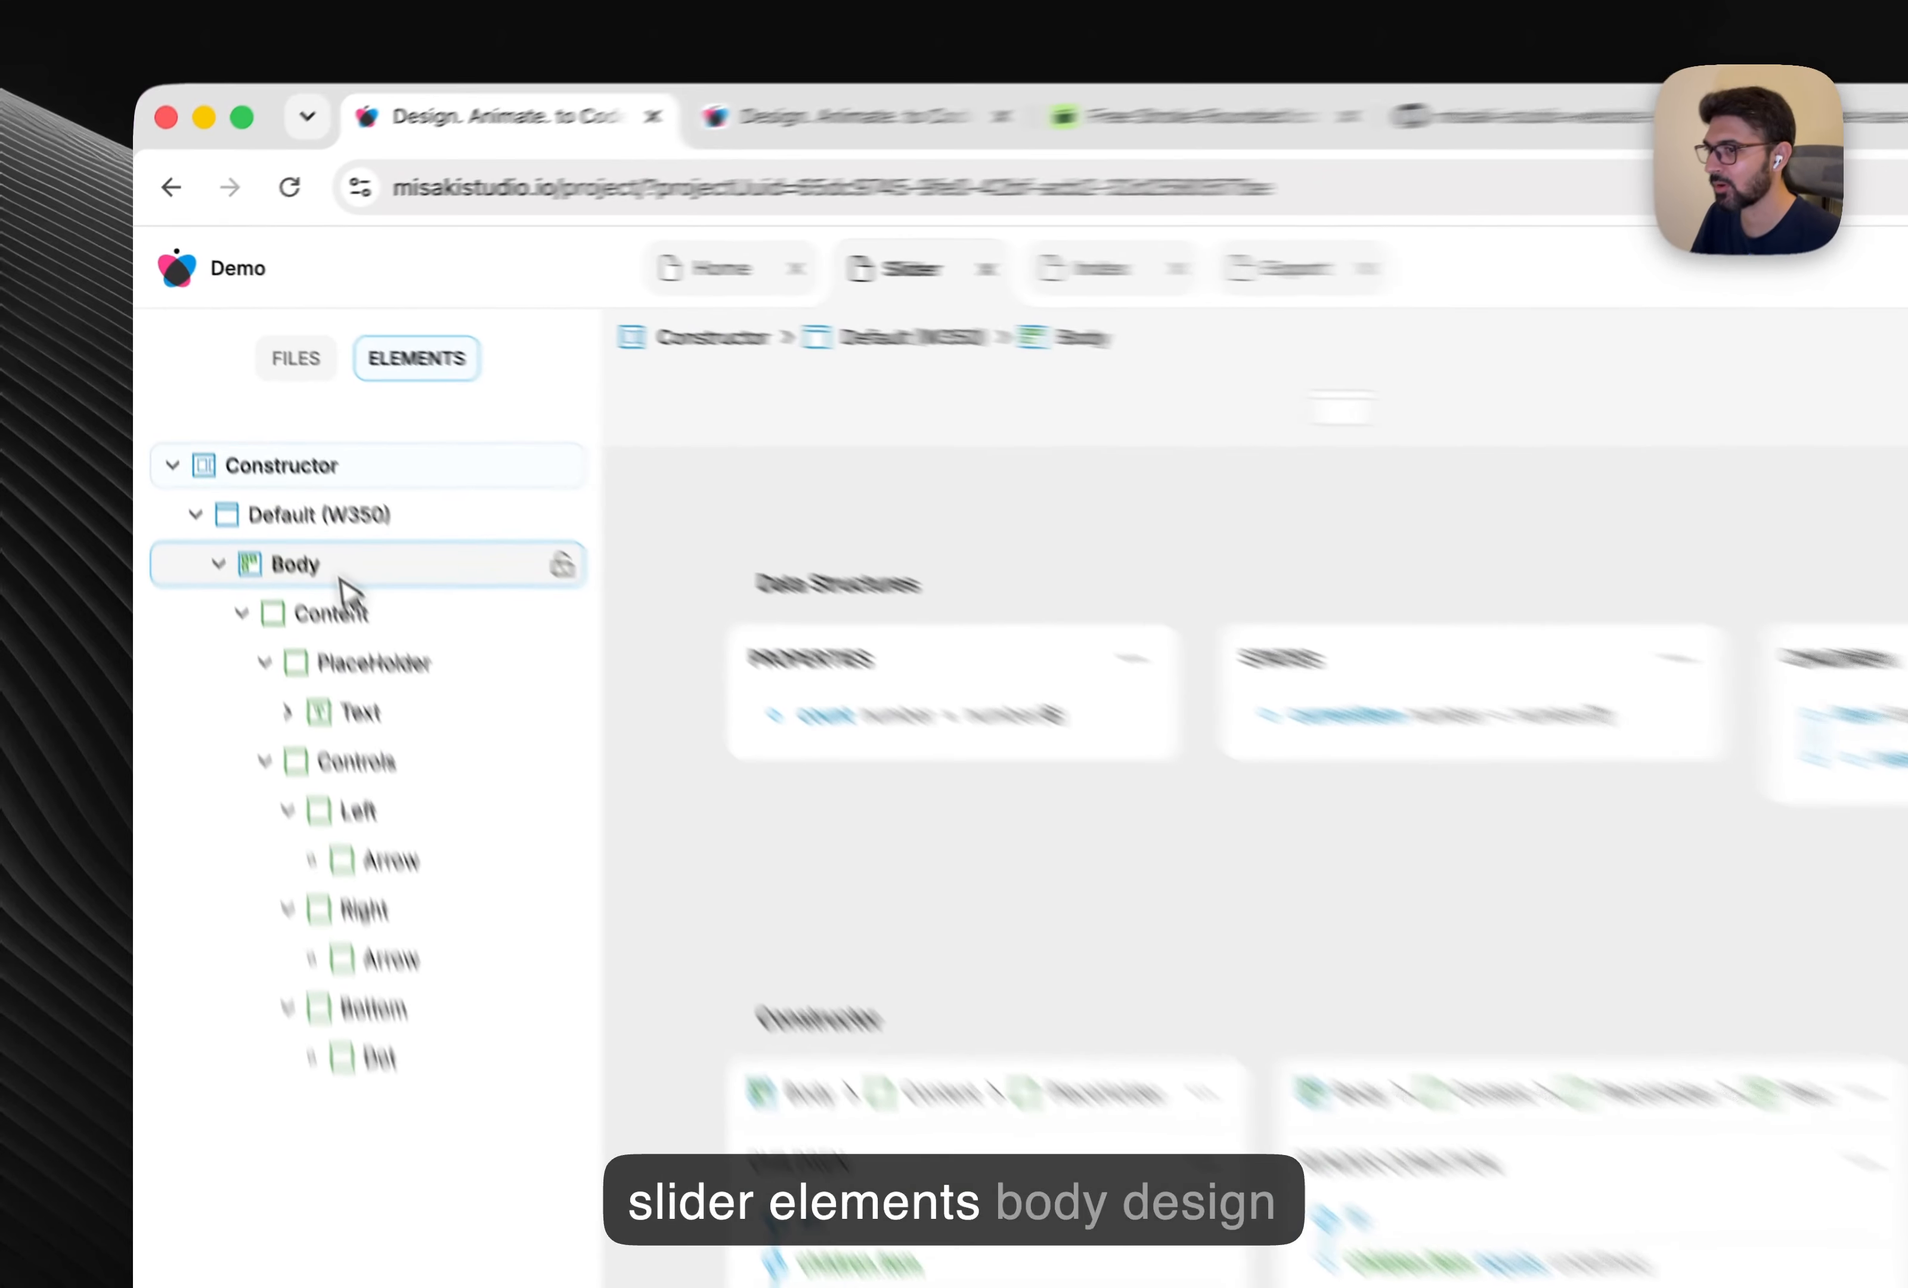
pyautogui.click(1538, 319)
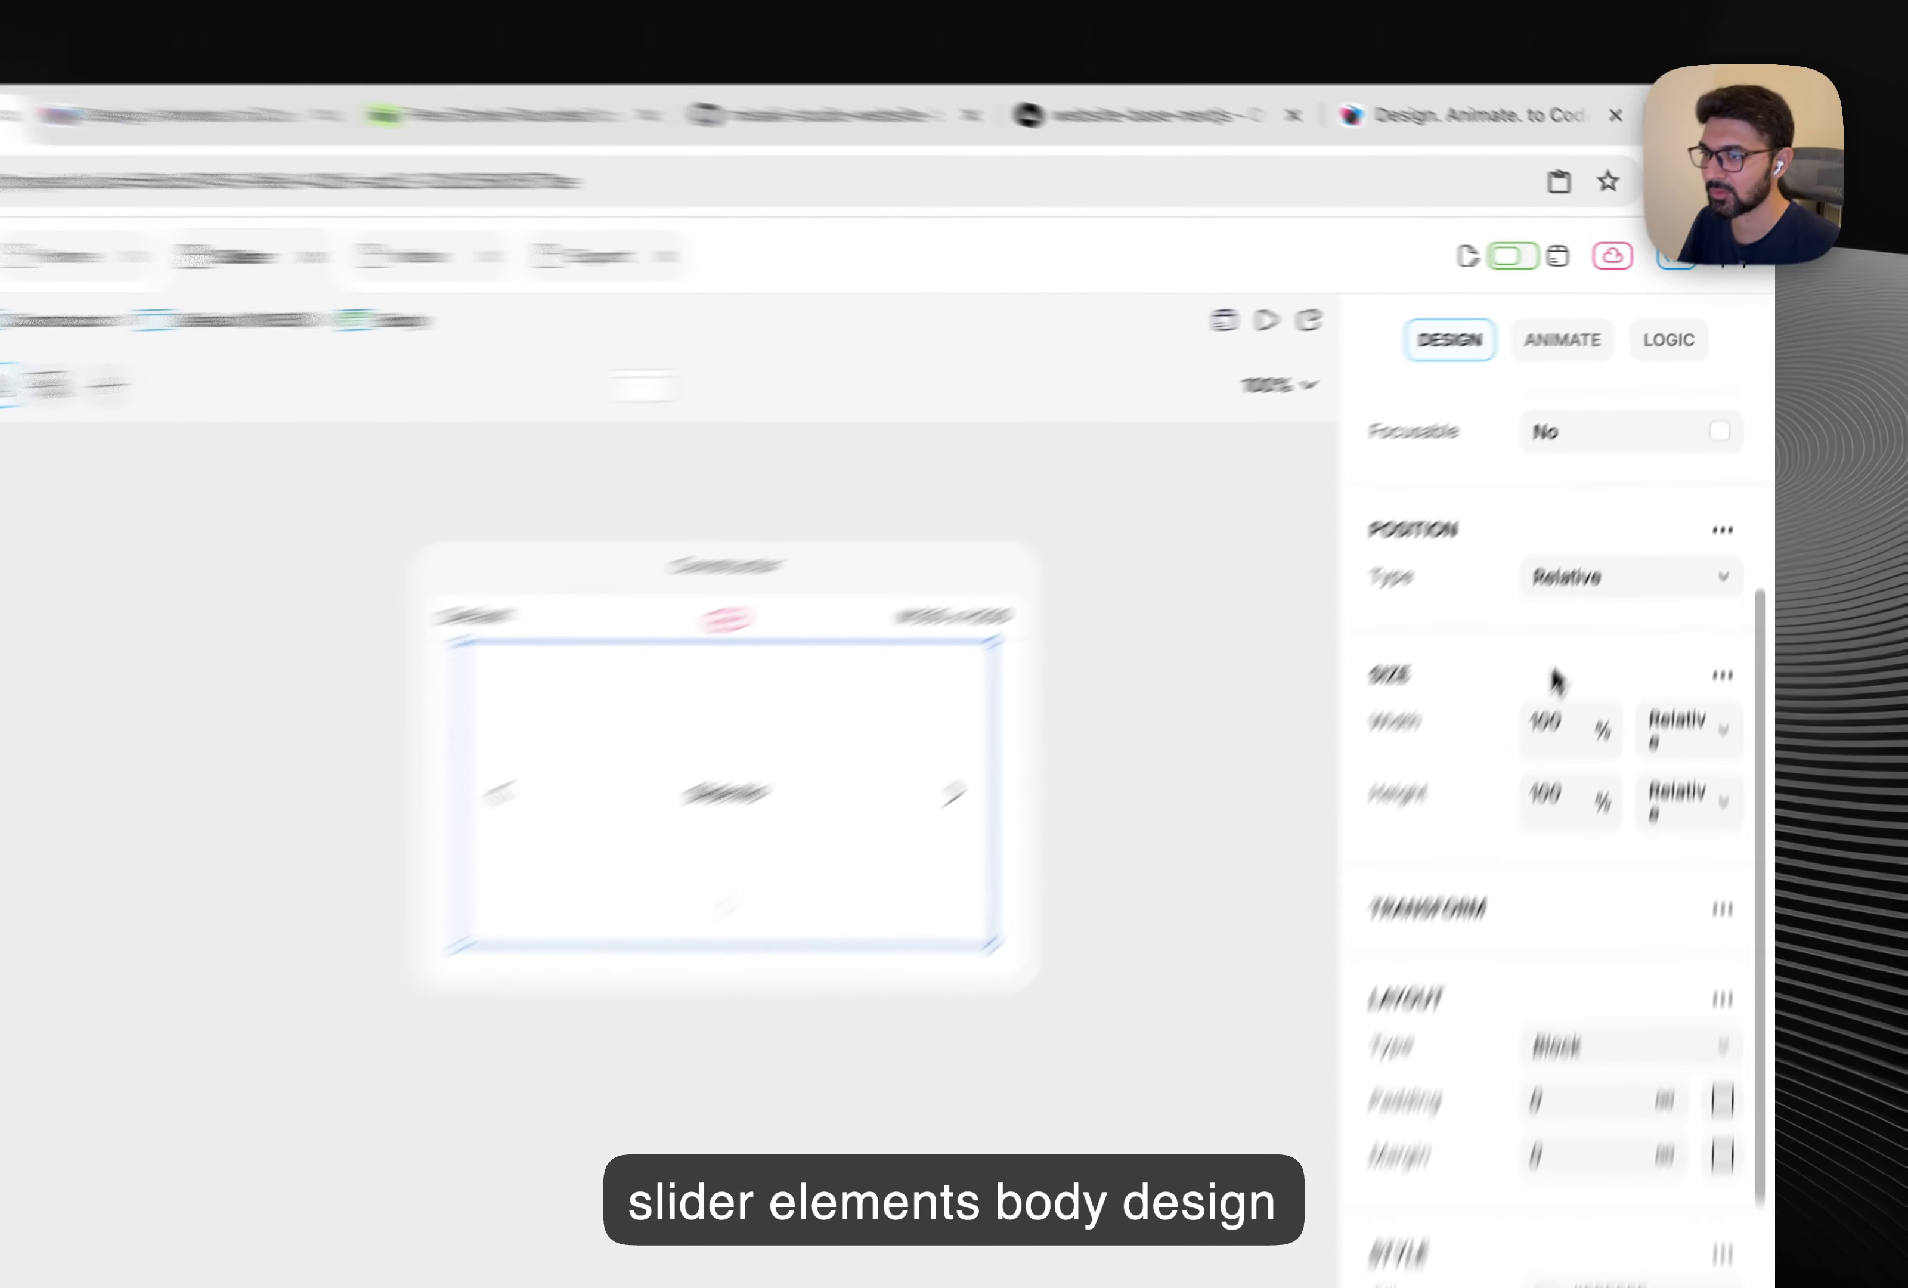
pyautogui.scroll(-5, 1554, 677)
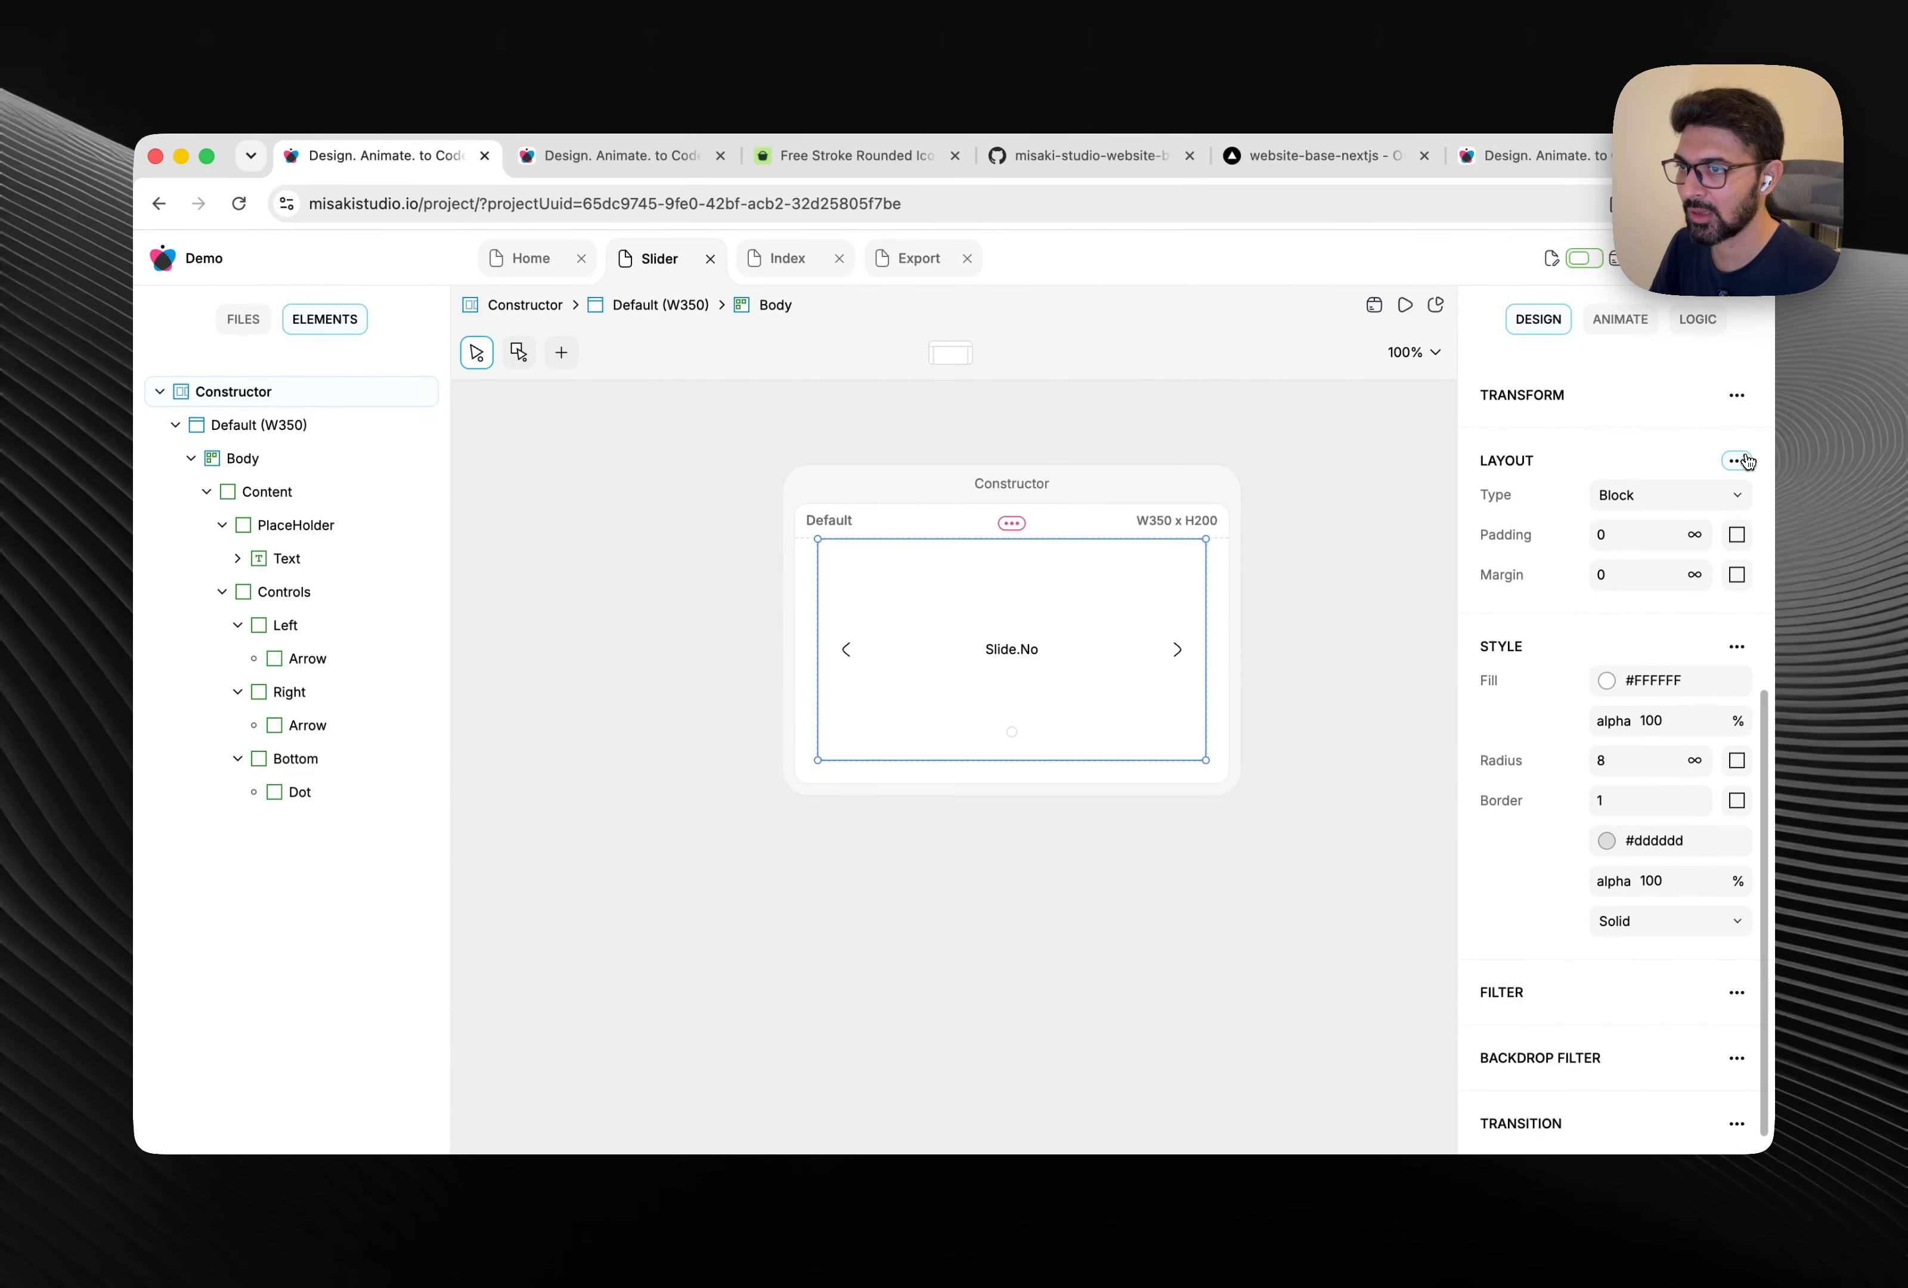
pyautogui.click(1738, 461)
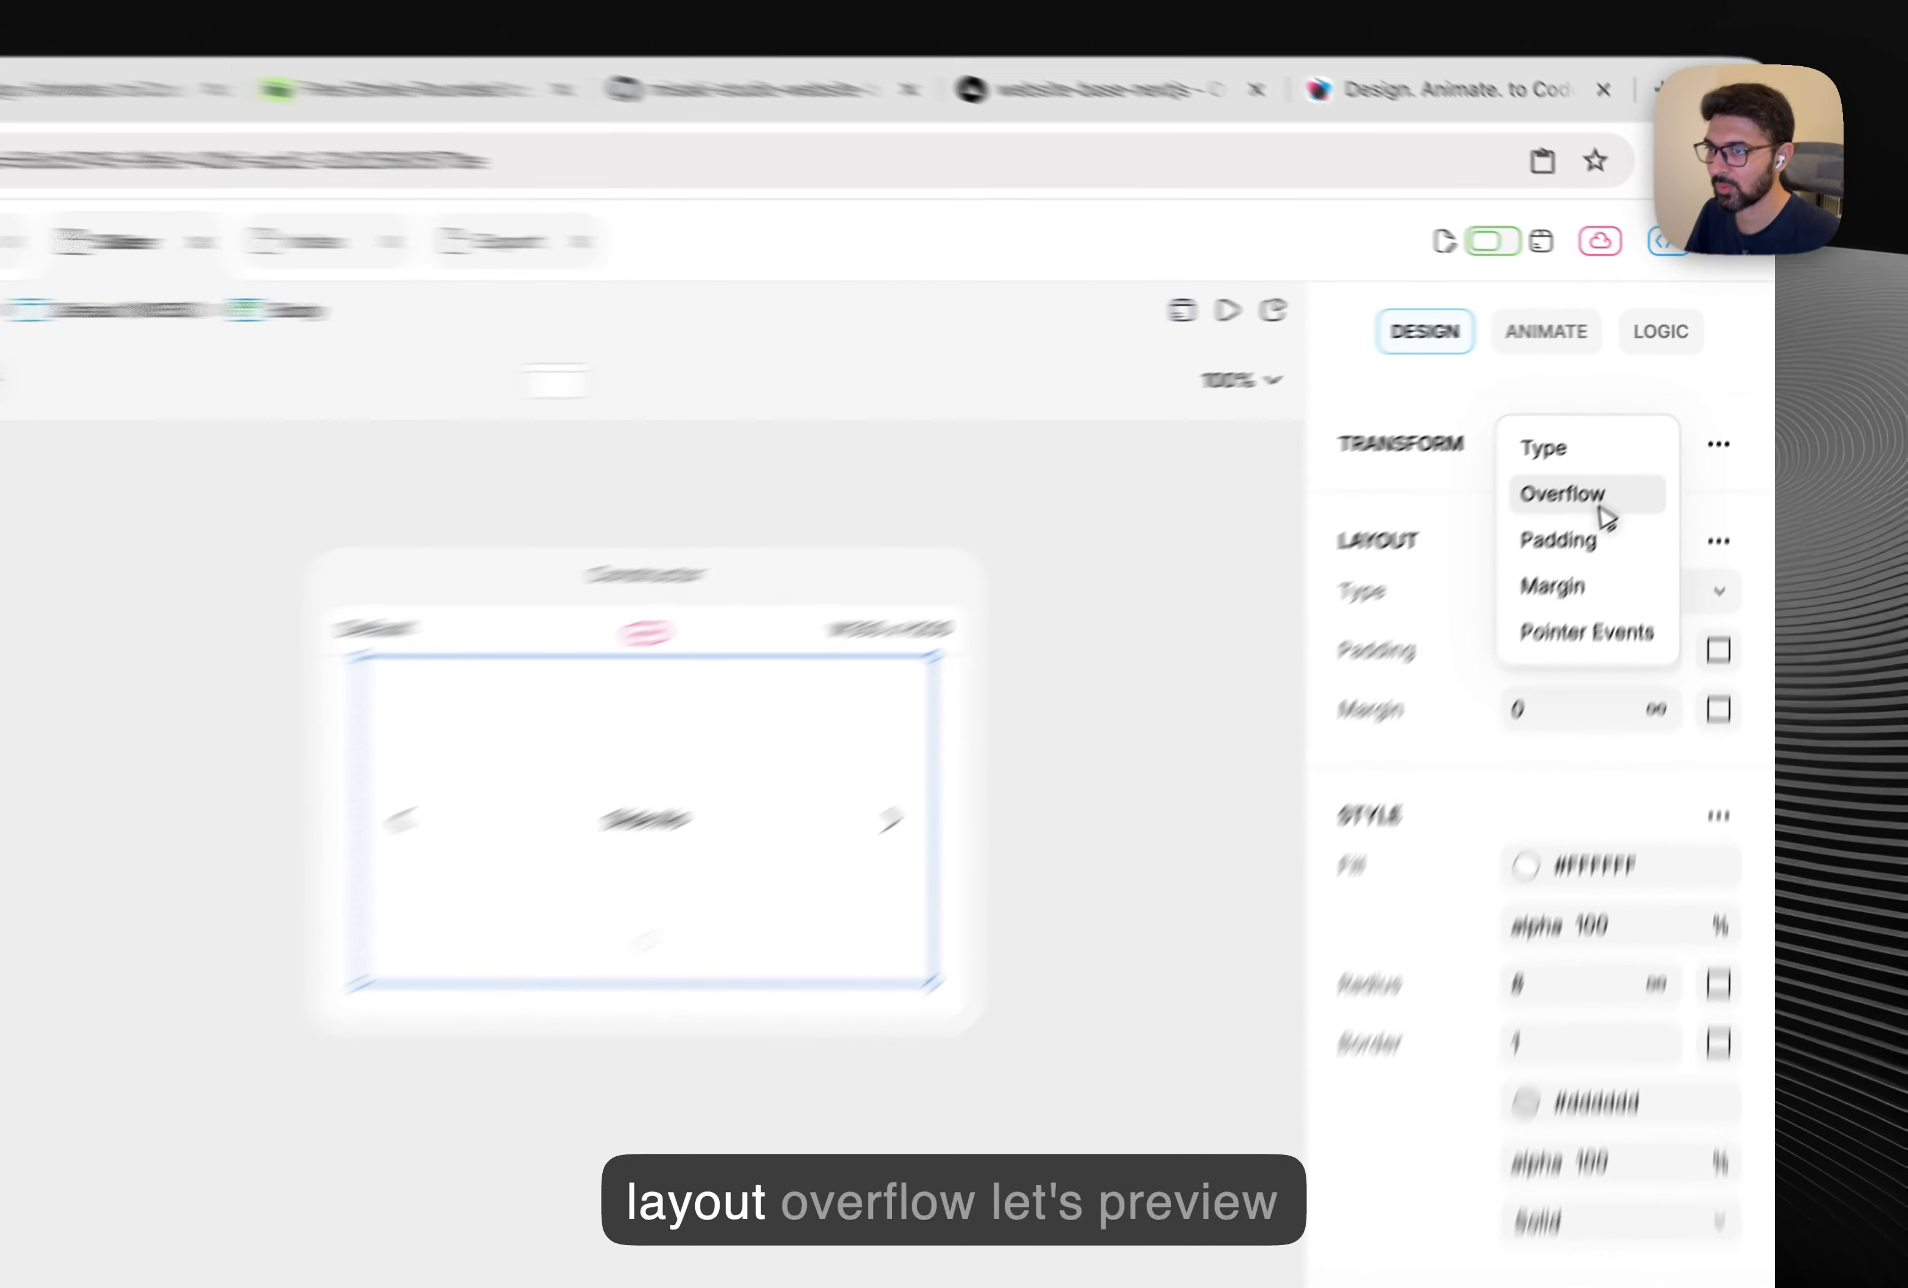
pyautogui.click(1663, 427)
pyautogui.click(1624, 731)
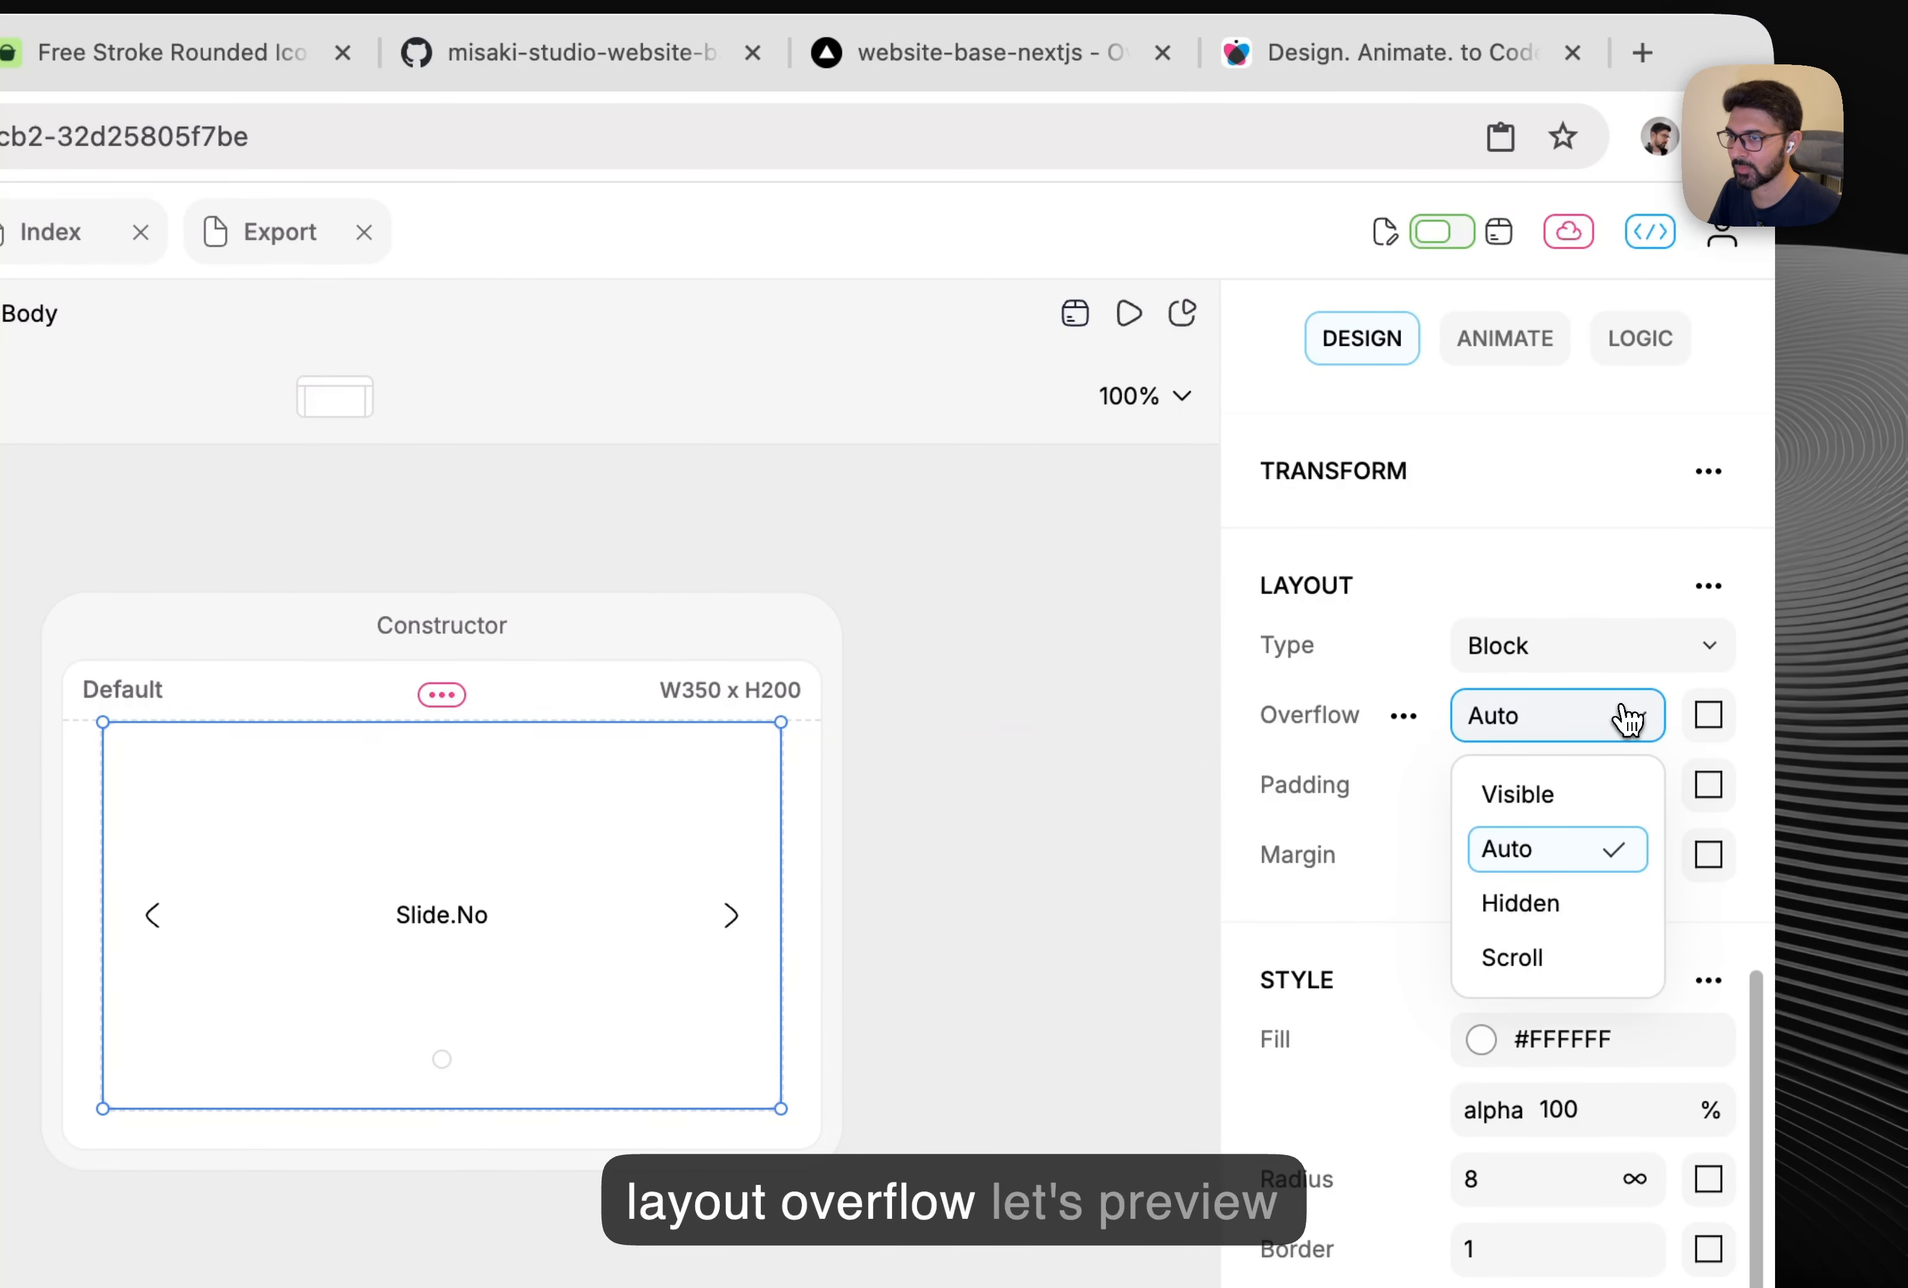
pyautogui.click(1559, 903)
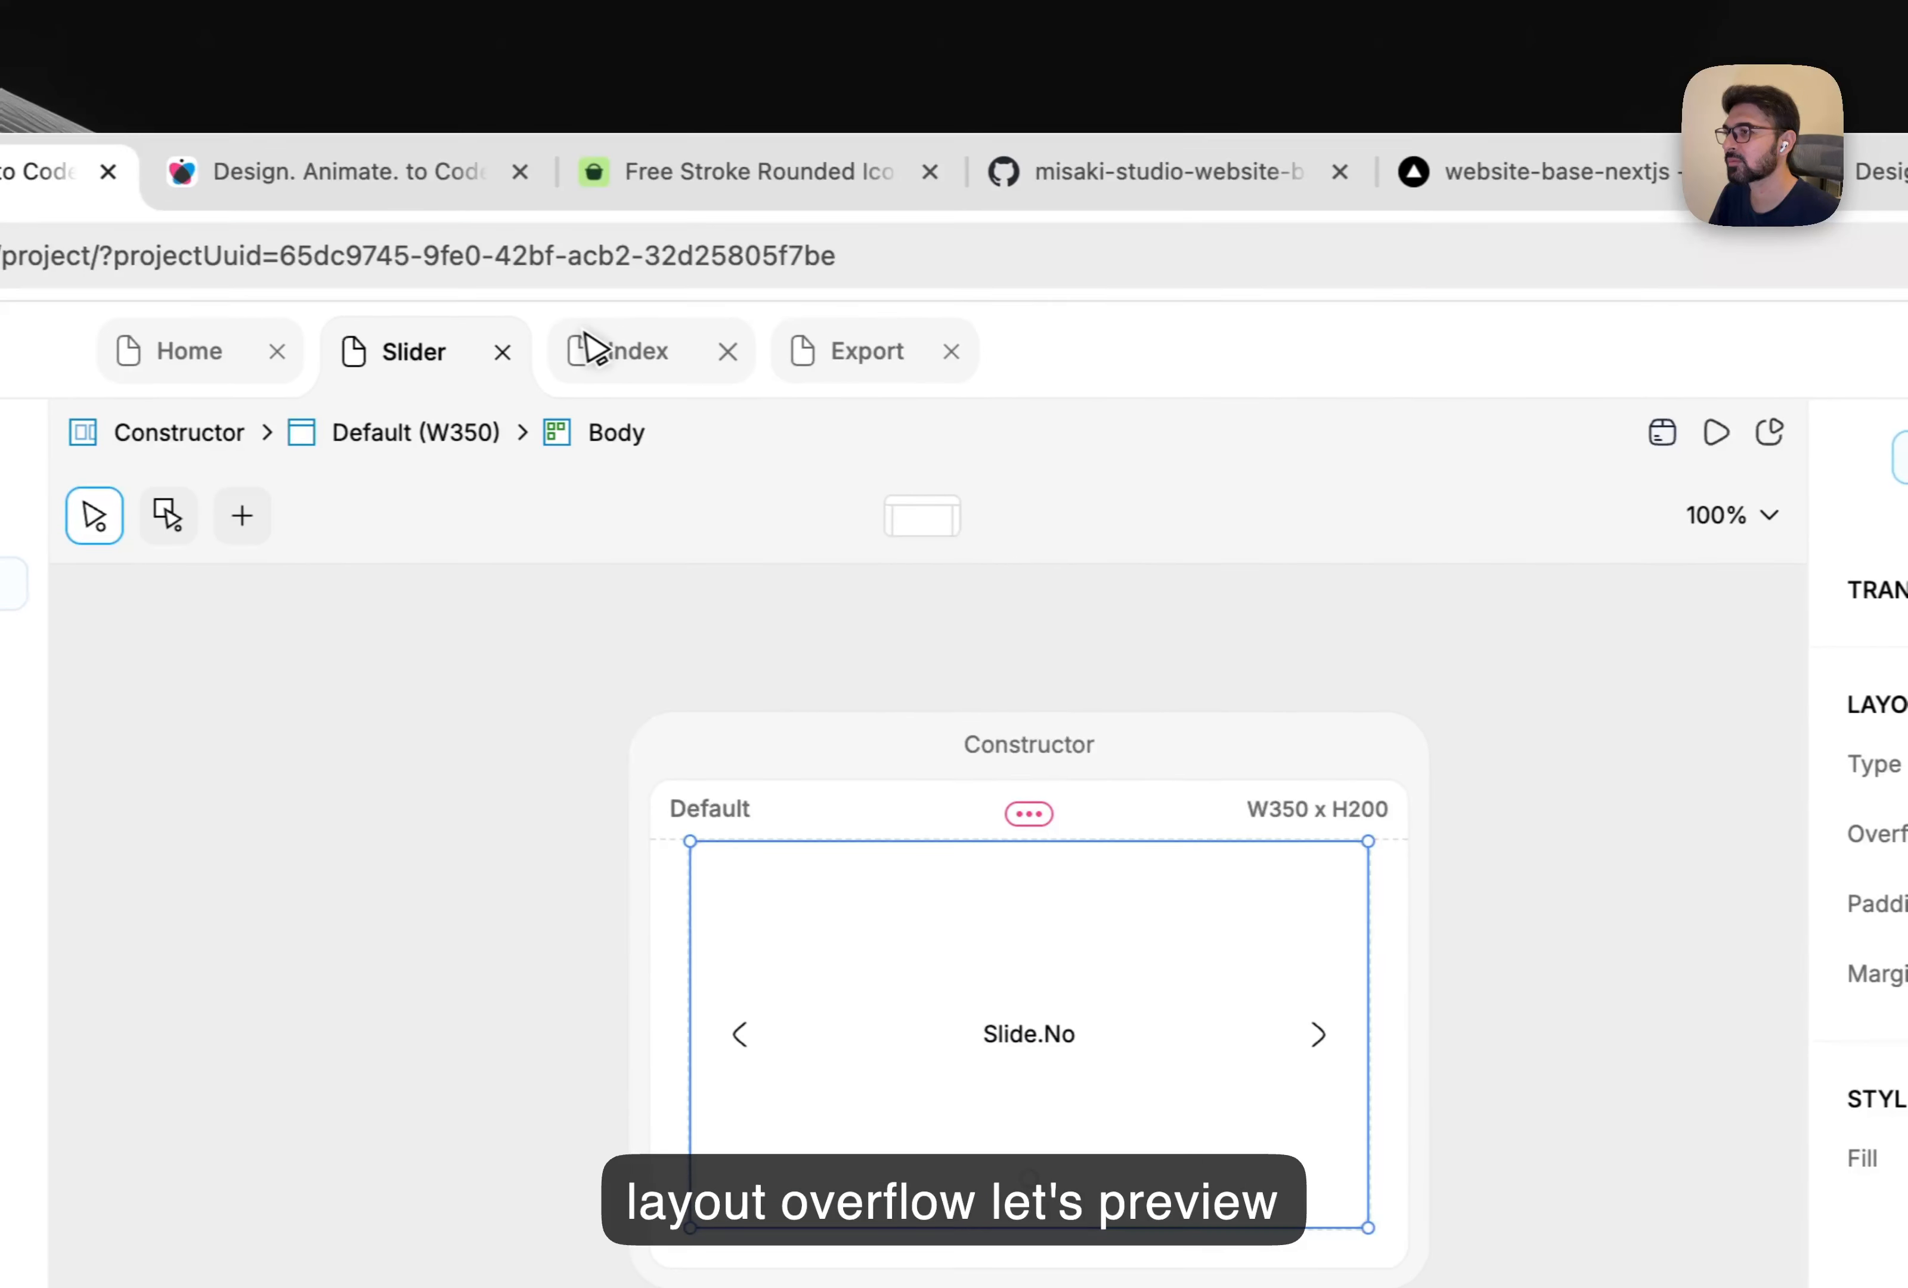
# Preview the Index page and advance the slider to confirm slides clip cleanly.
pyautogui.click(16, 231)
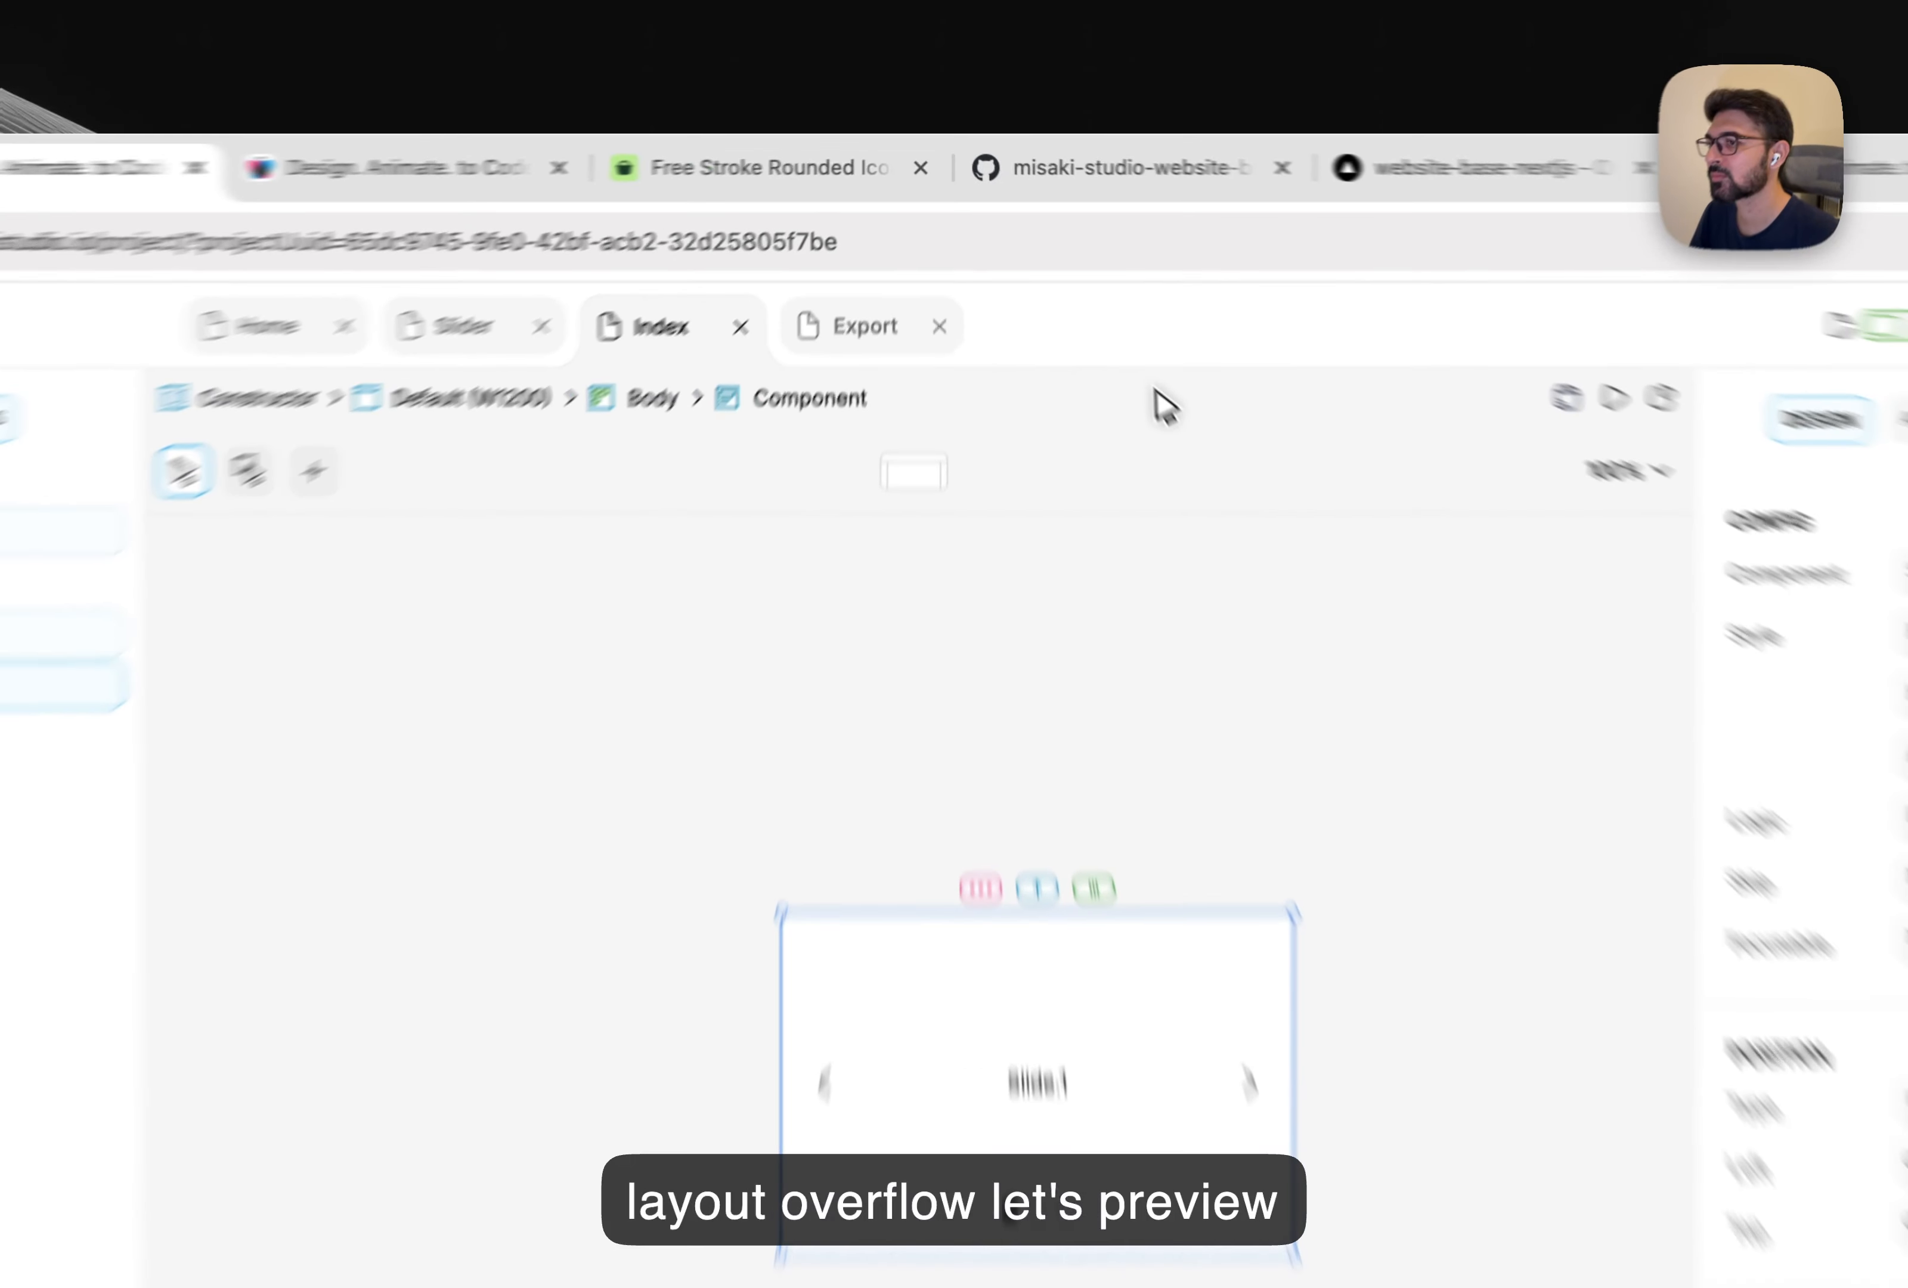
pyautogui.click(1407, 315)
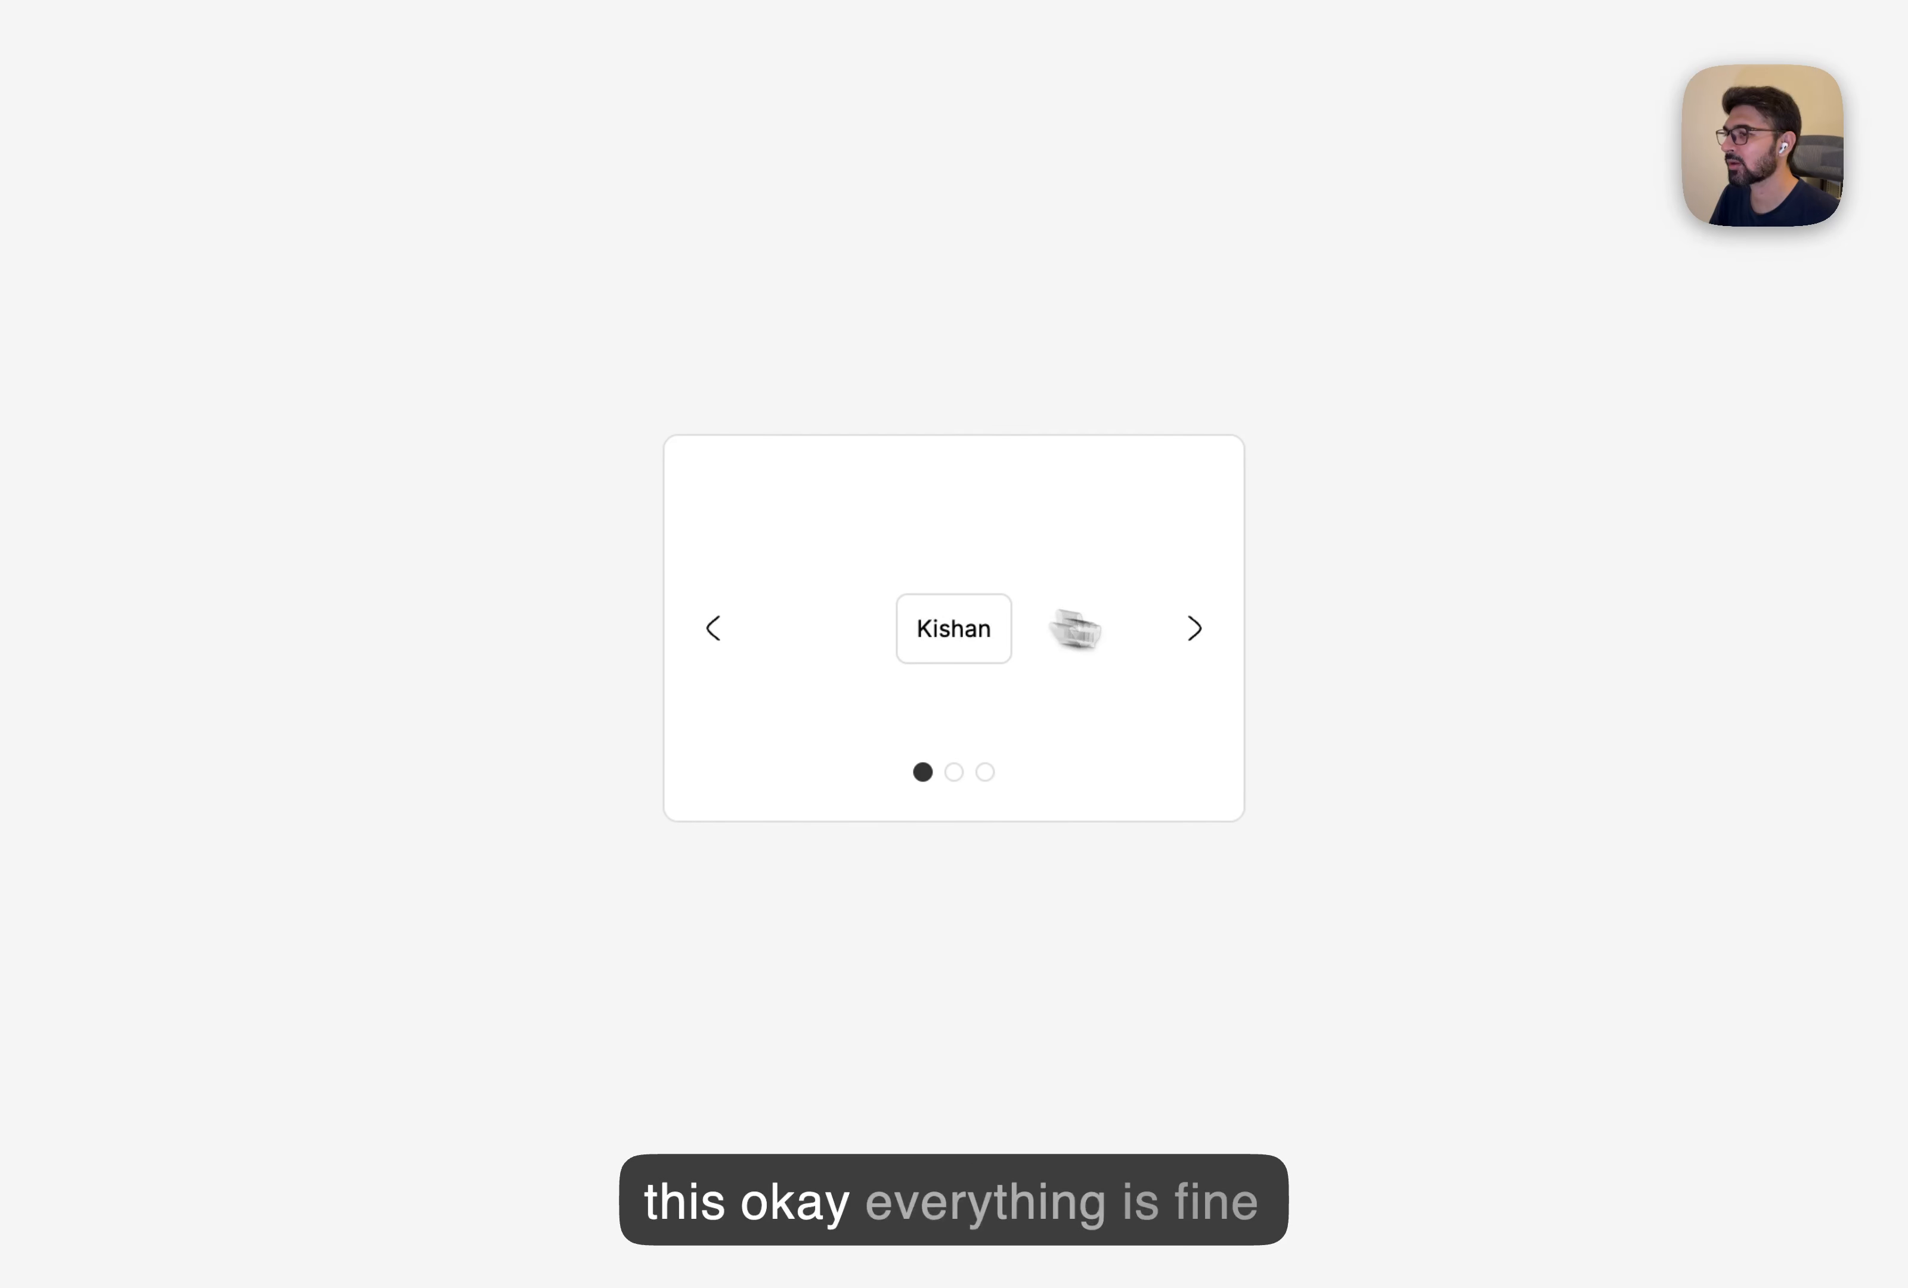
pyautogui.click(1207, 639)
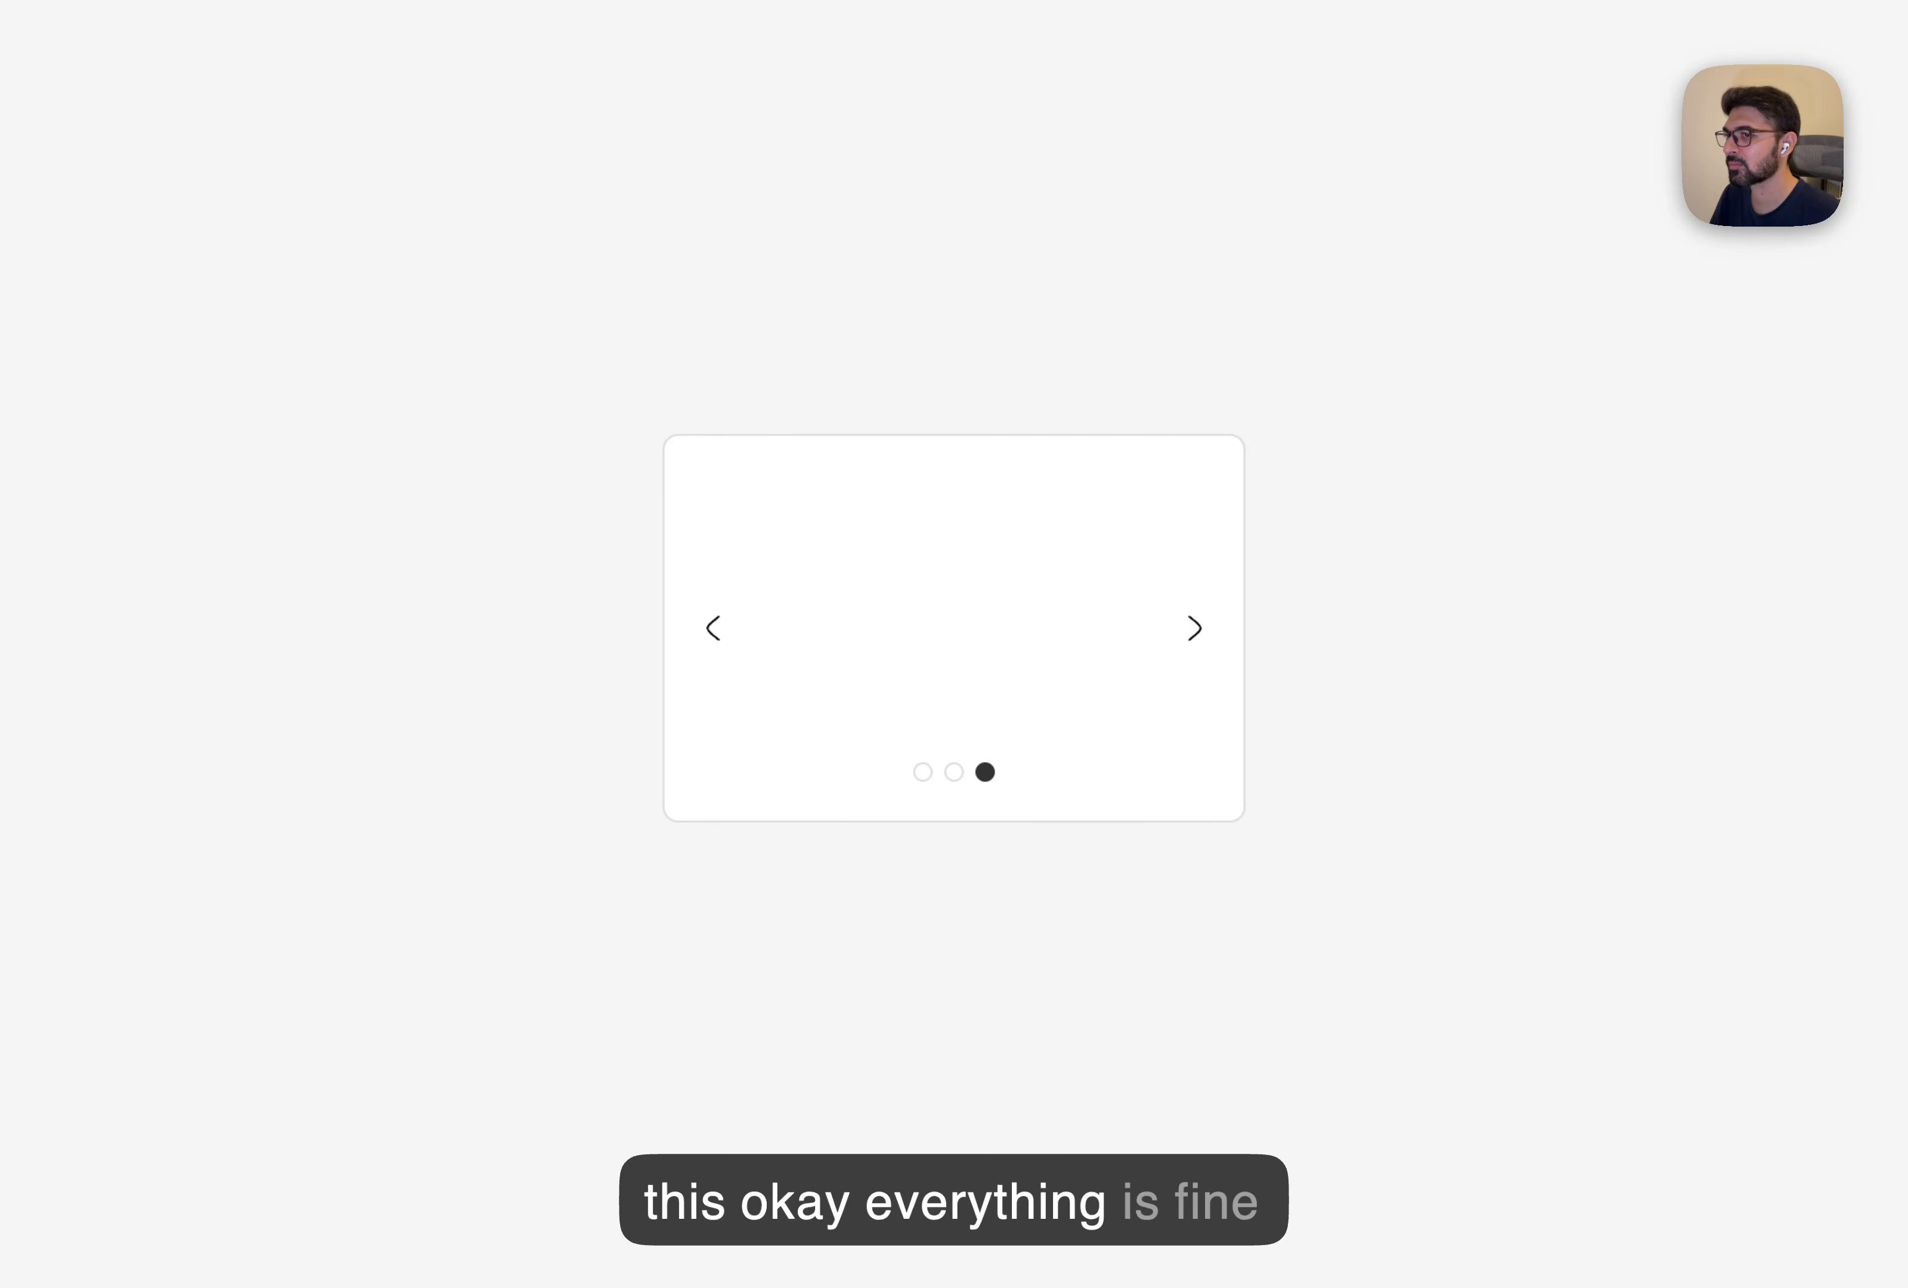
pyautogui.press('Escape')
pyautogui.click(1702, 258)
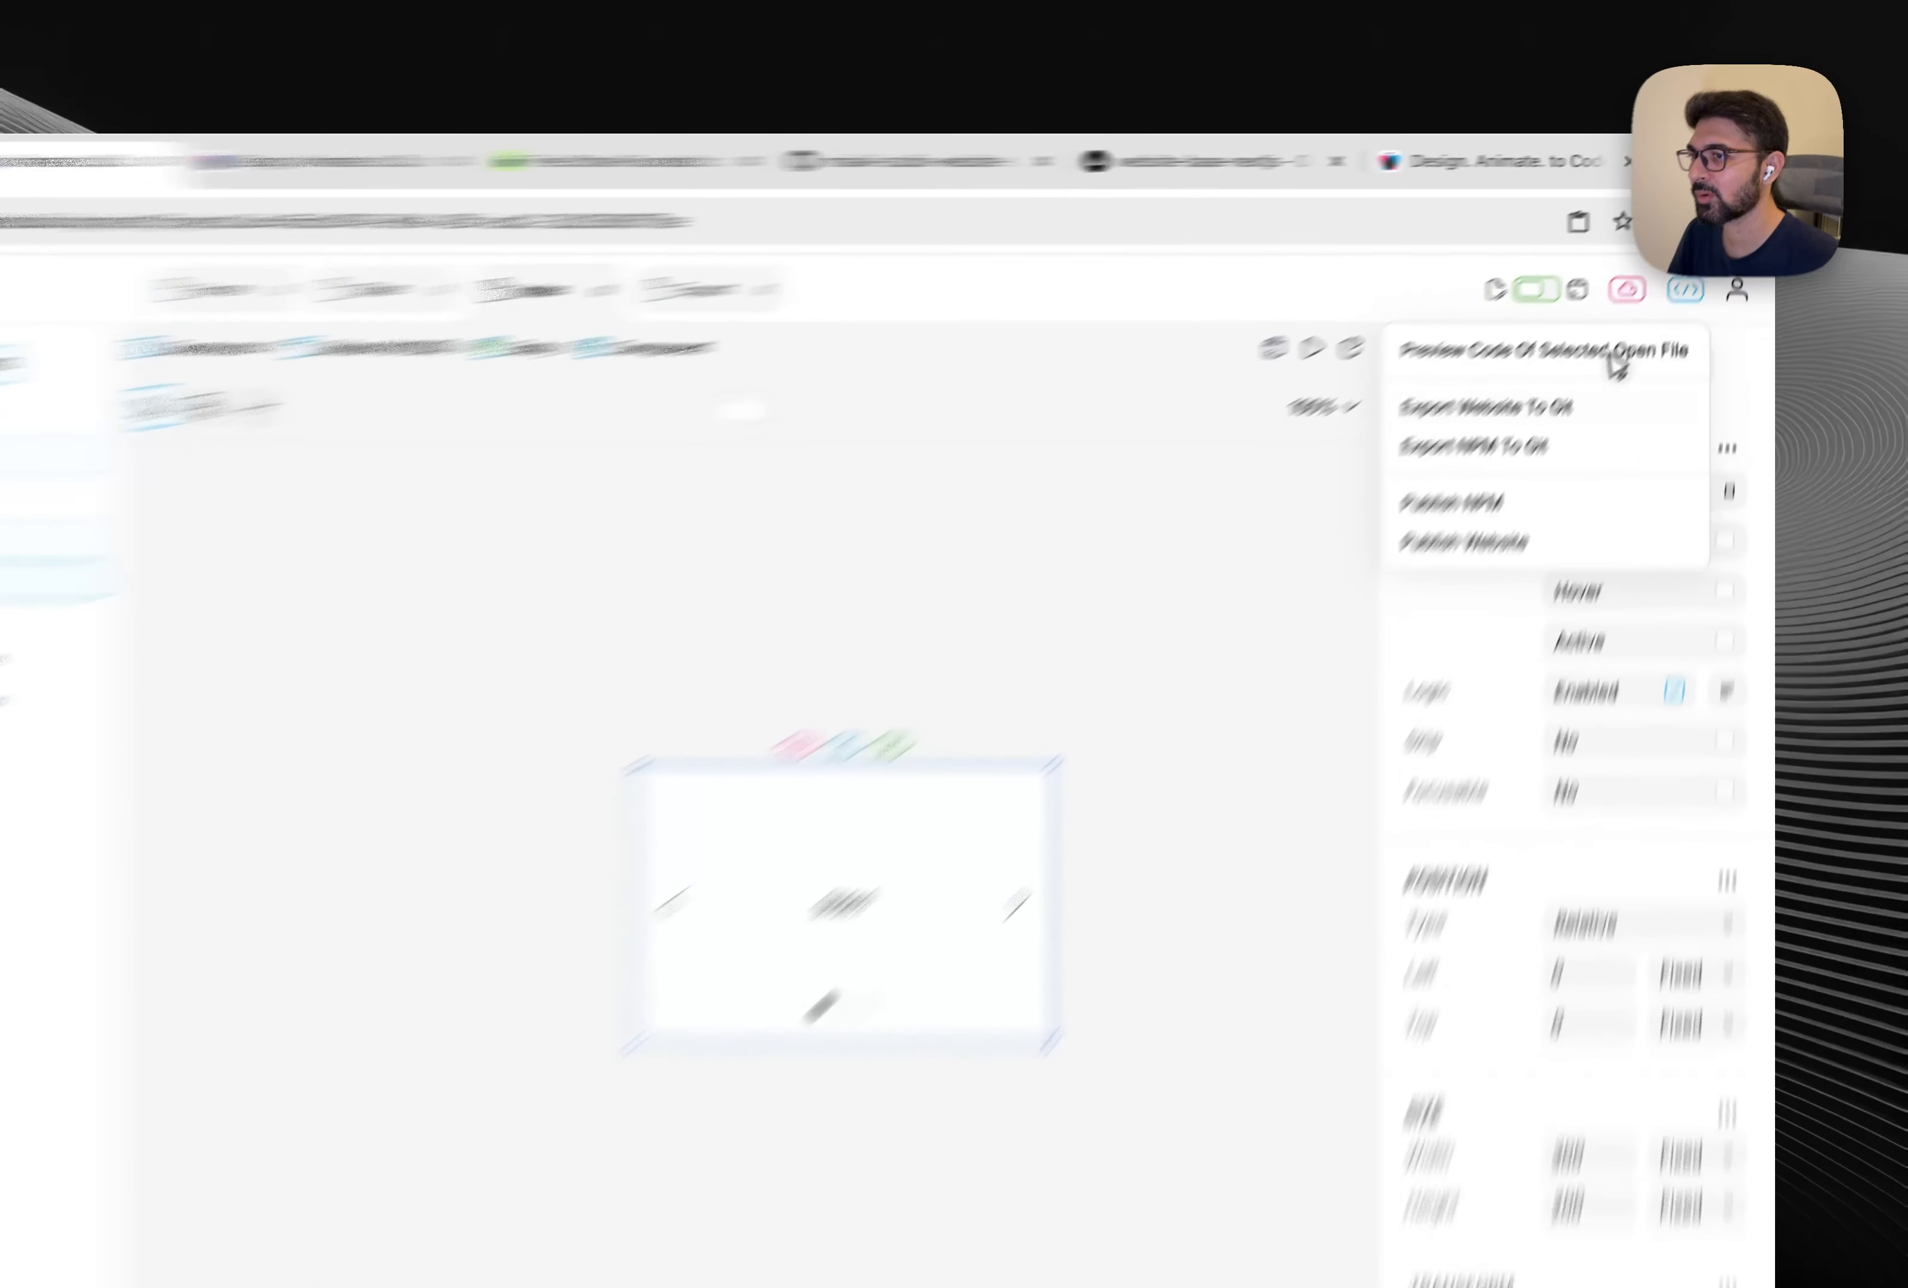
# Export the updated slider to Git, then check the misaki-studio-website-base repository and Vercel overview.
pyautogui.click(1405, 533)
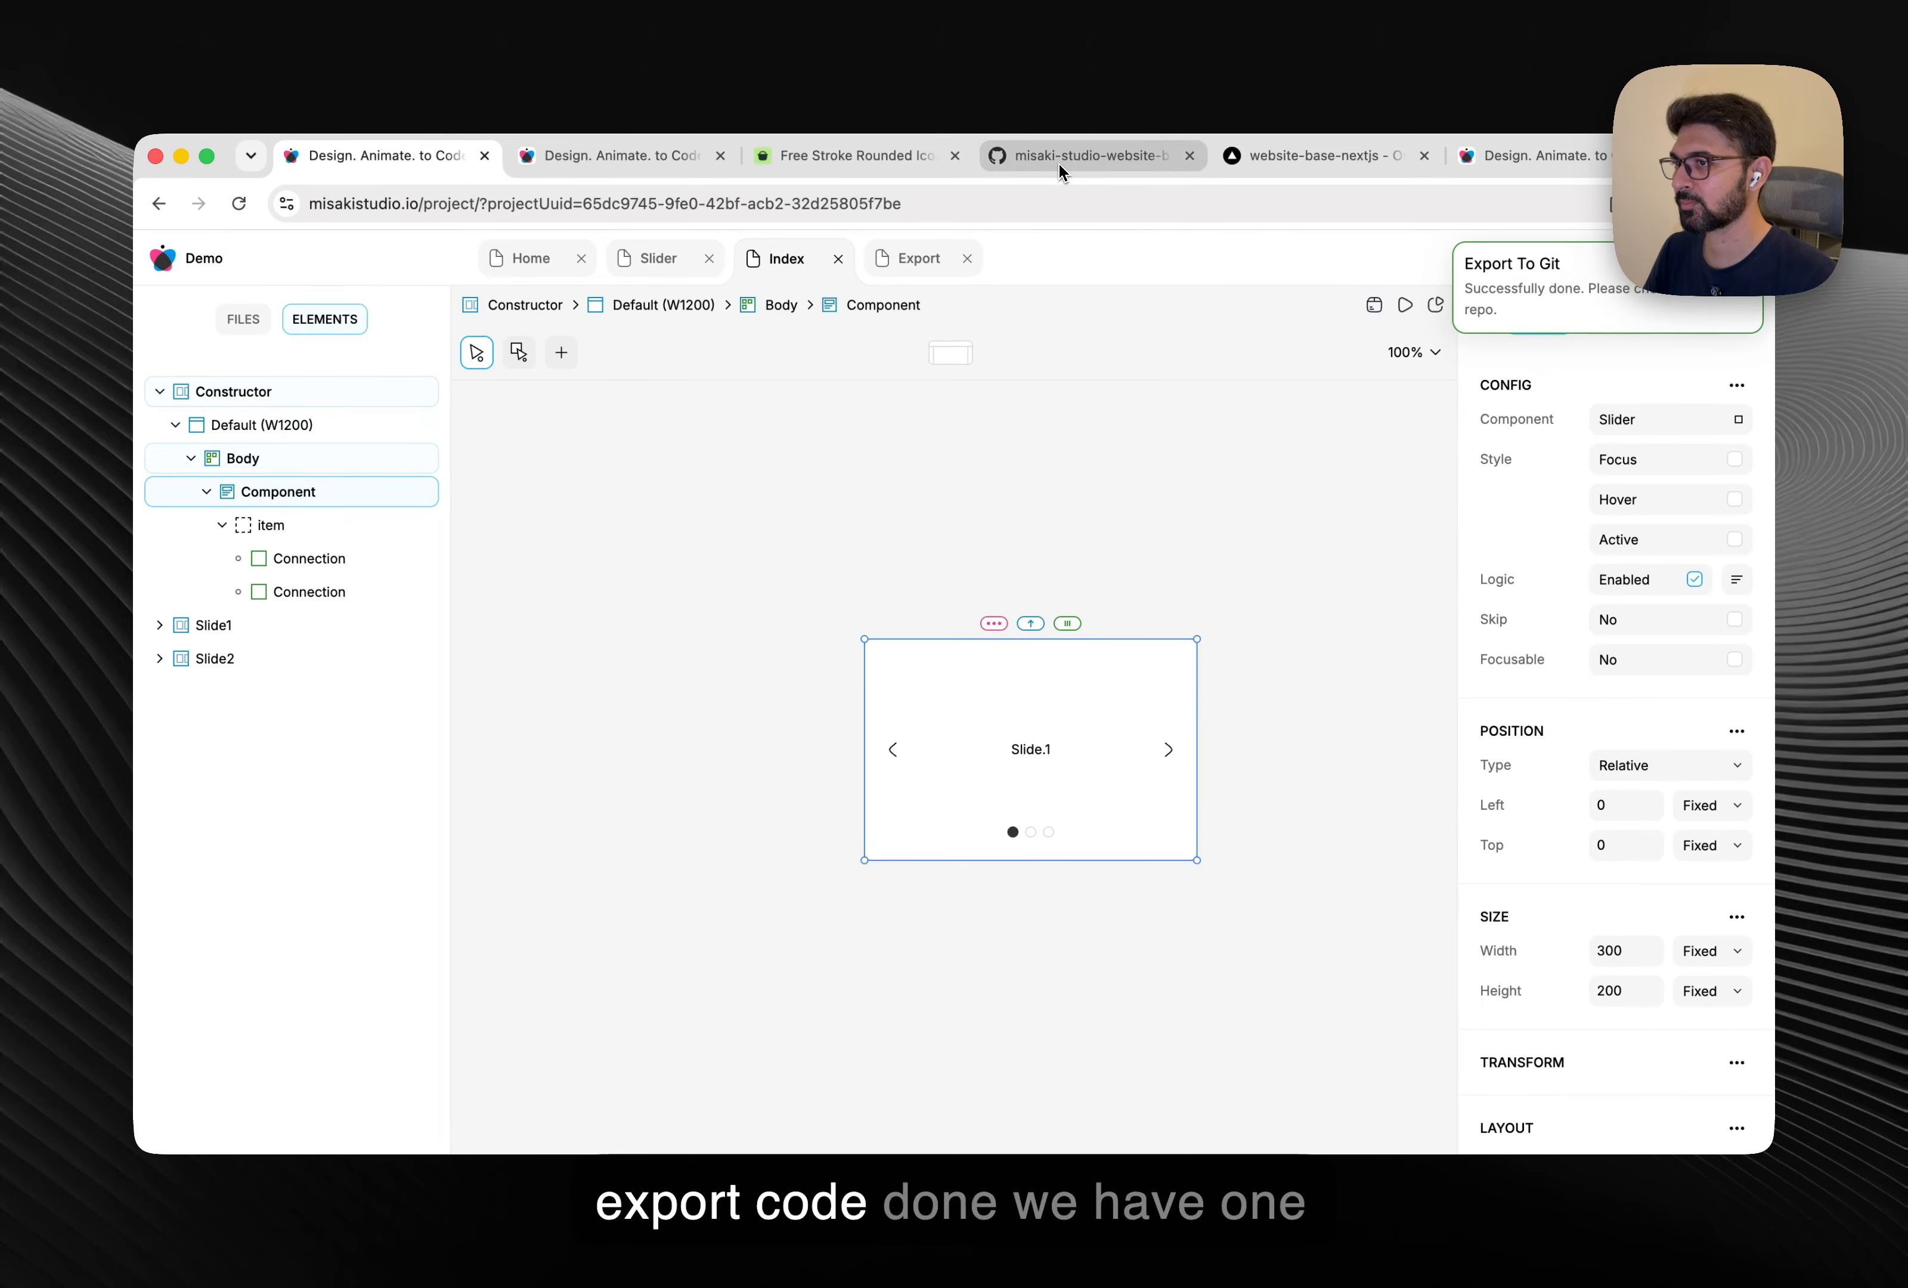
pyautogui.click(1059, 171)
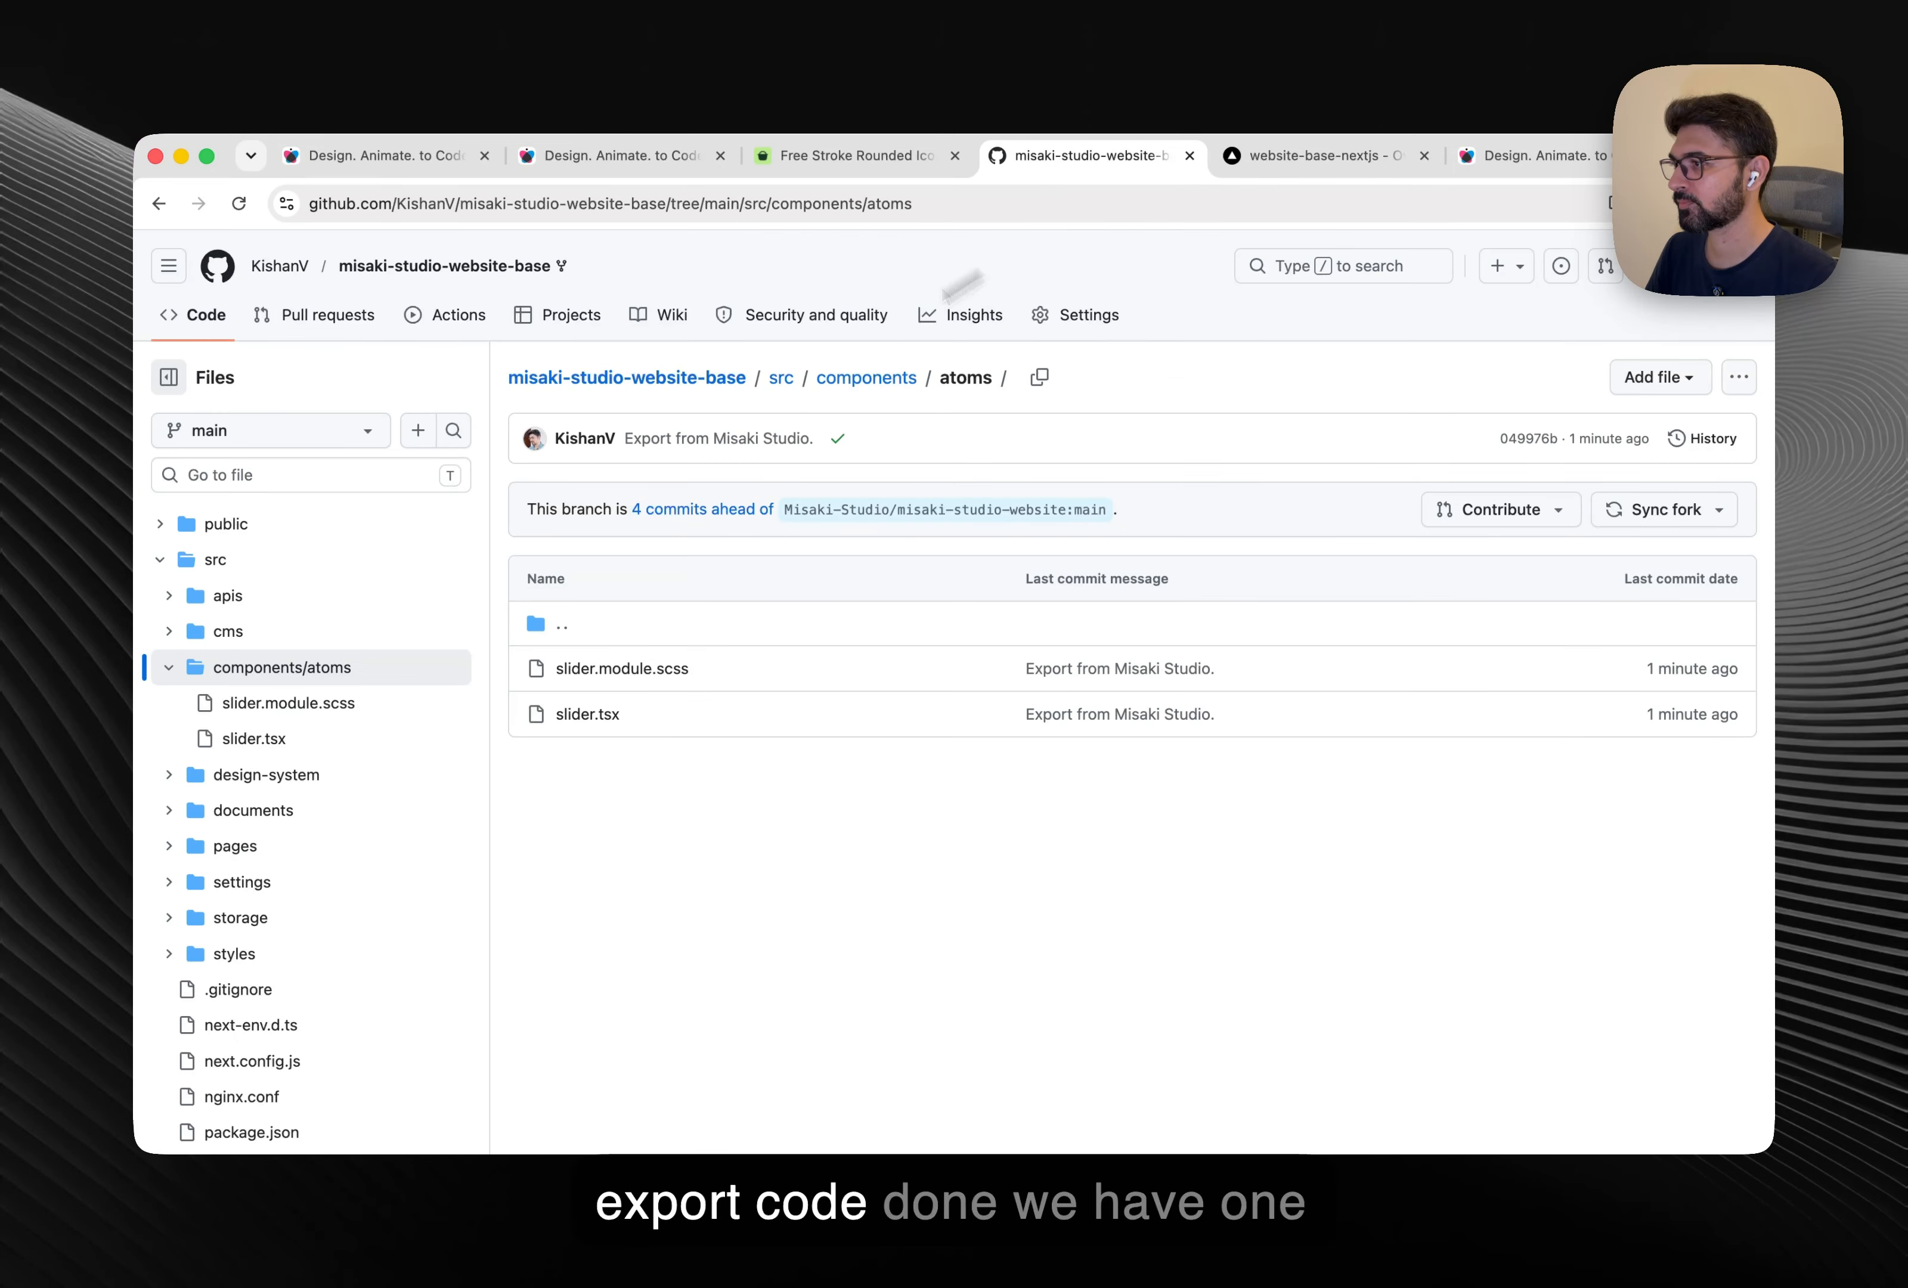
pyautogui.click(410, 274)
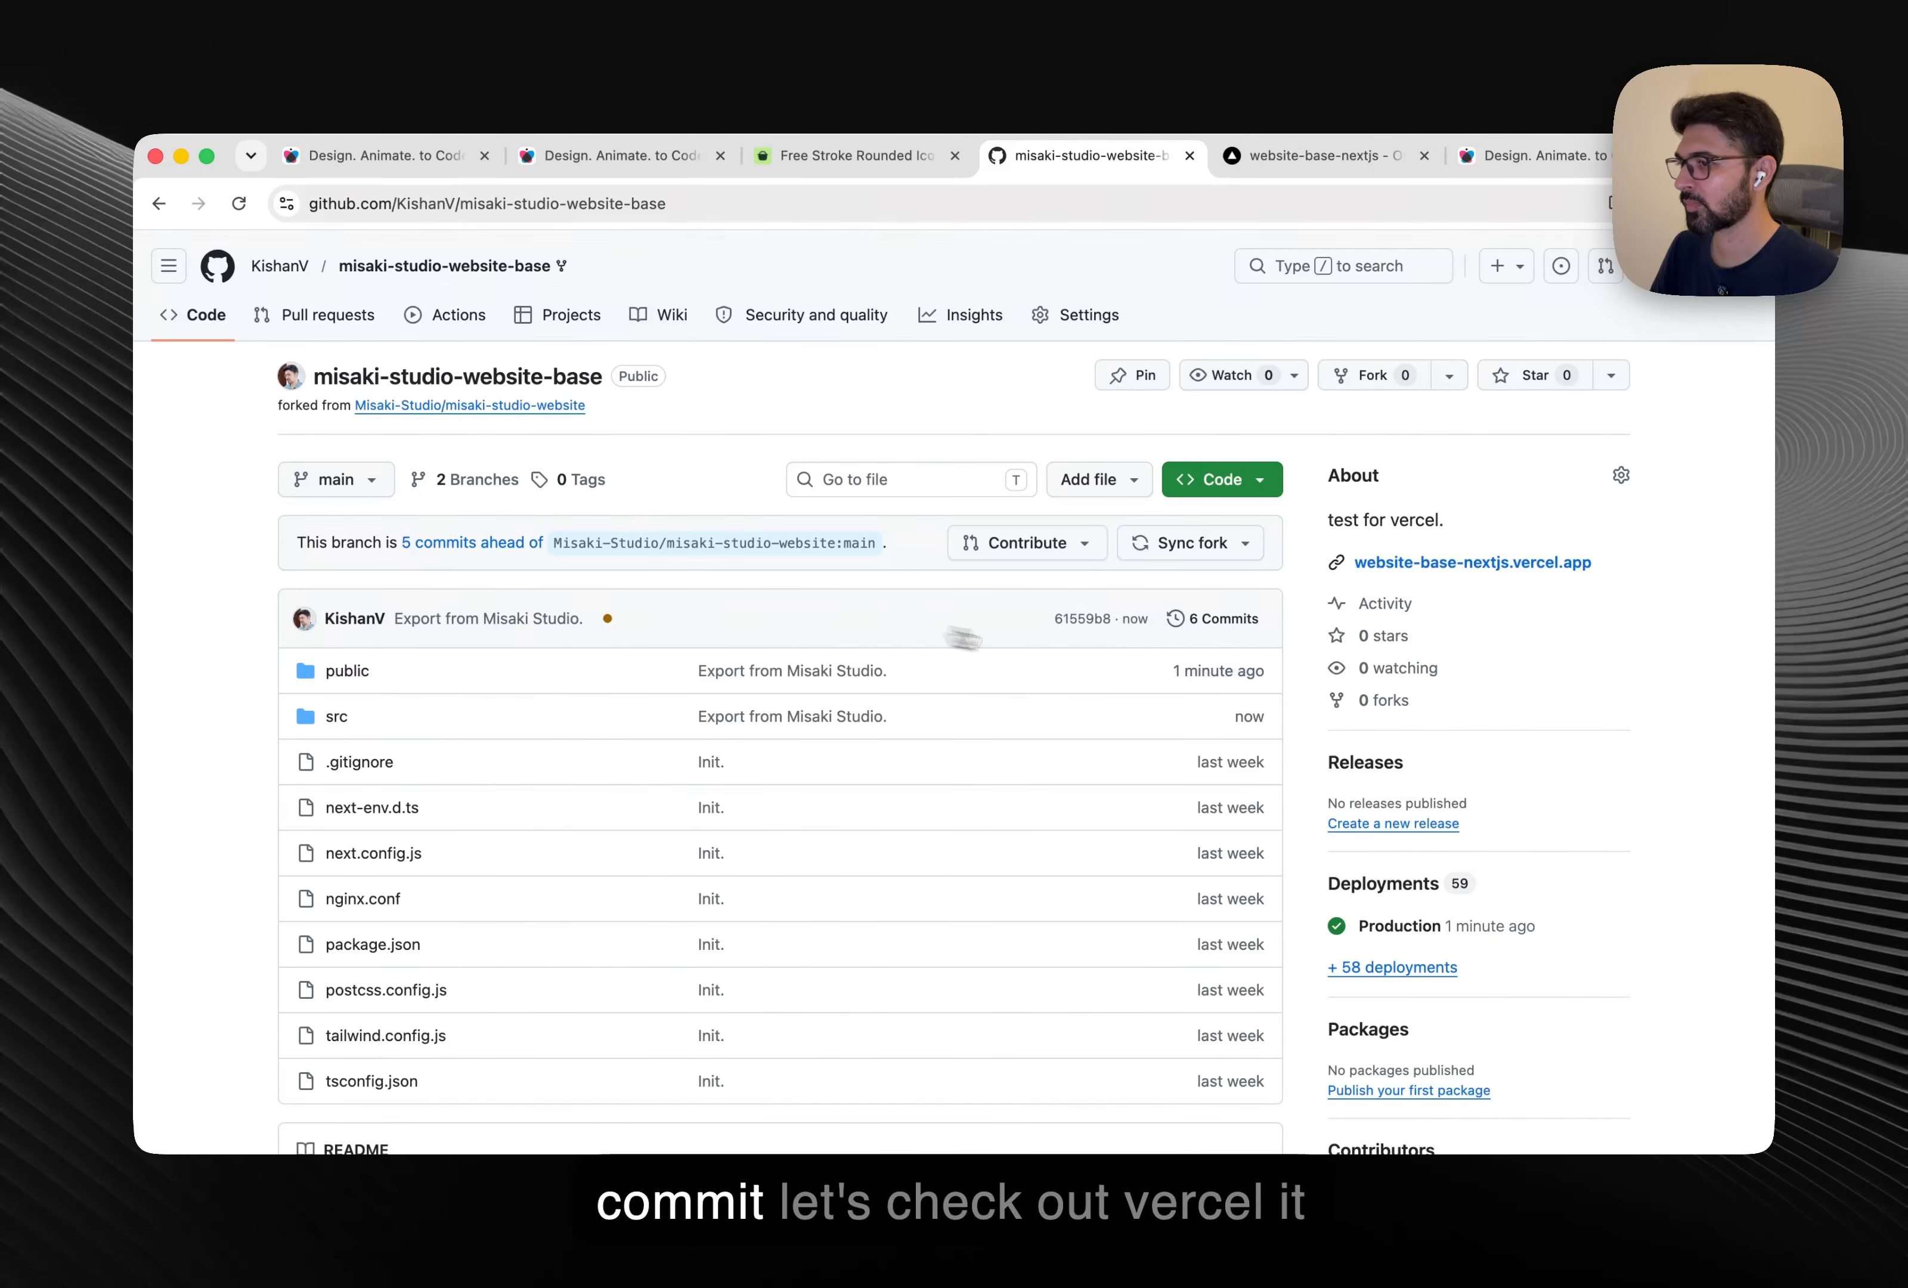
pyautogui.click(1285, 167)
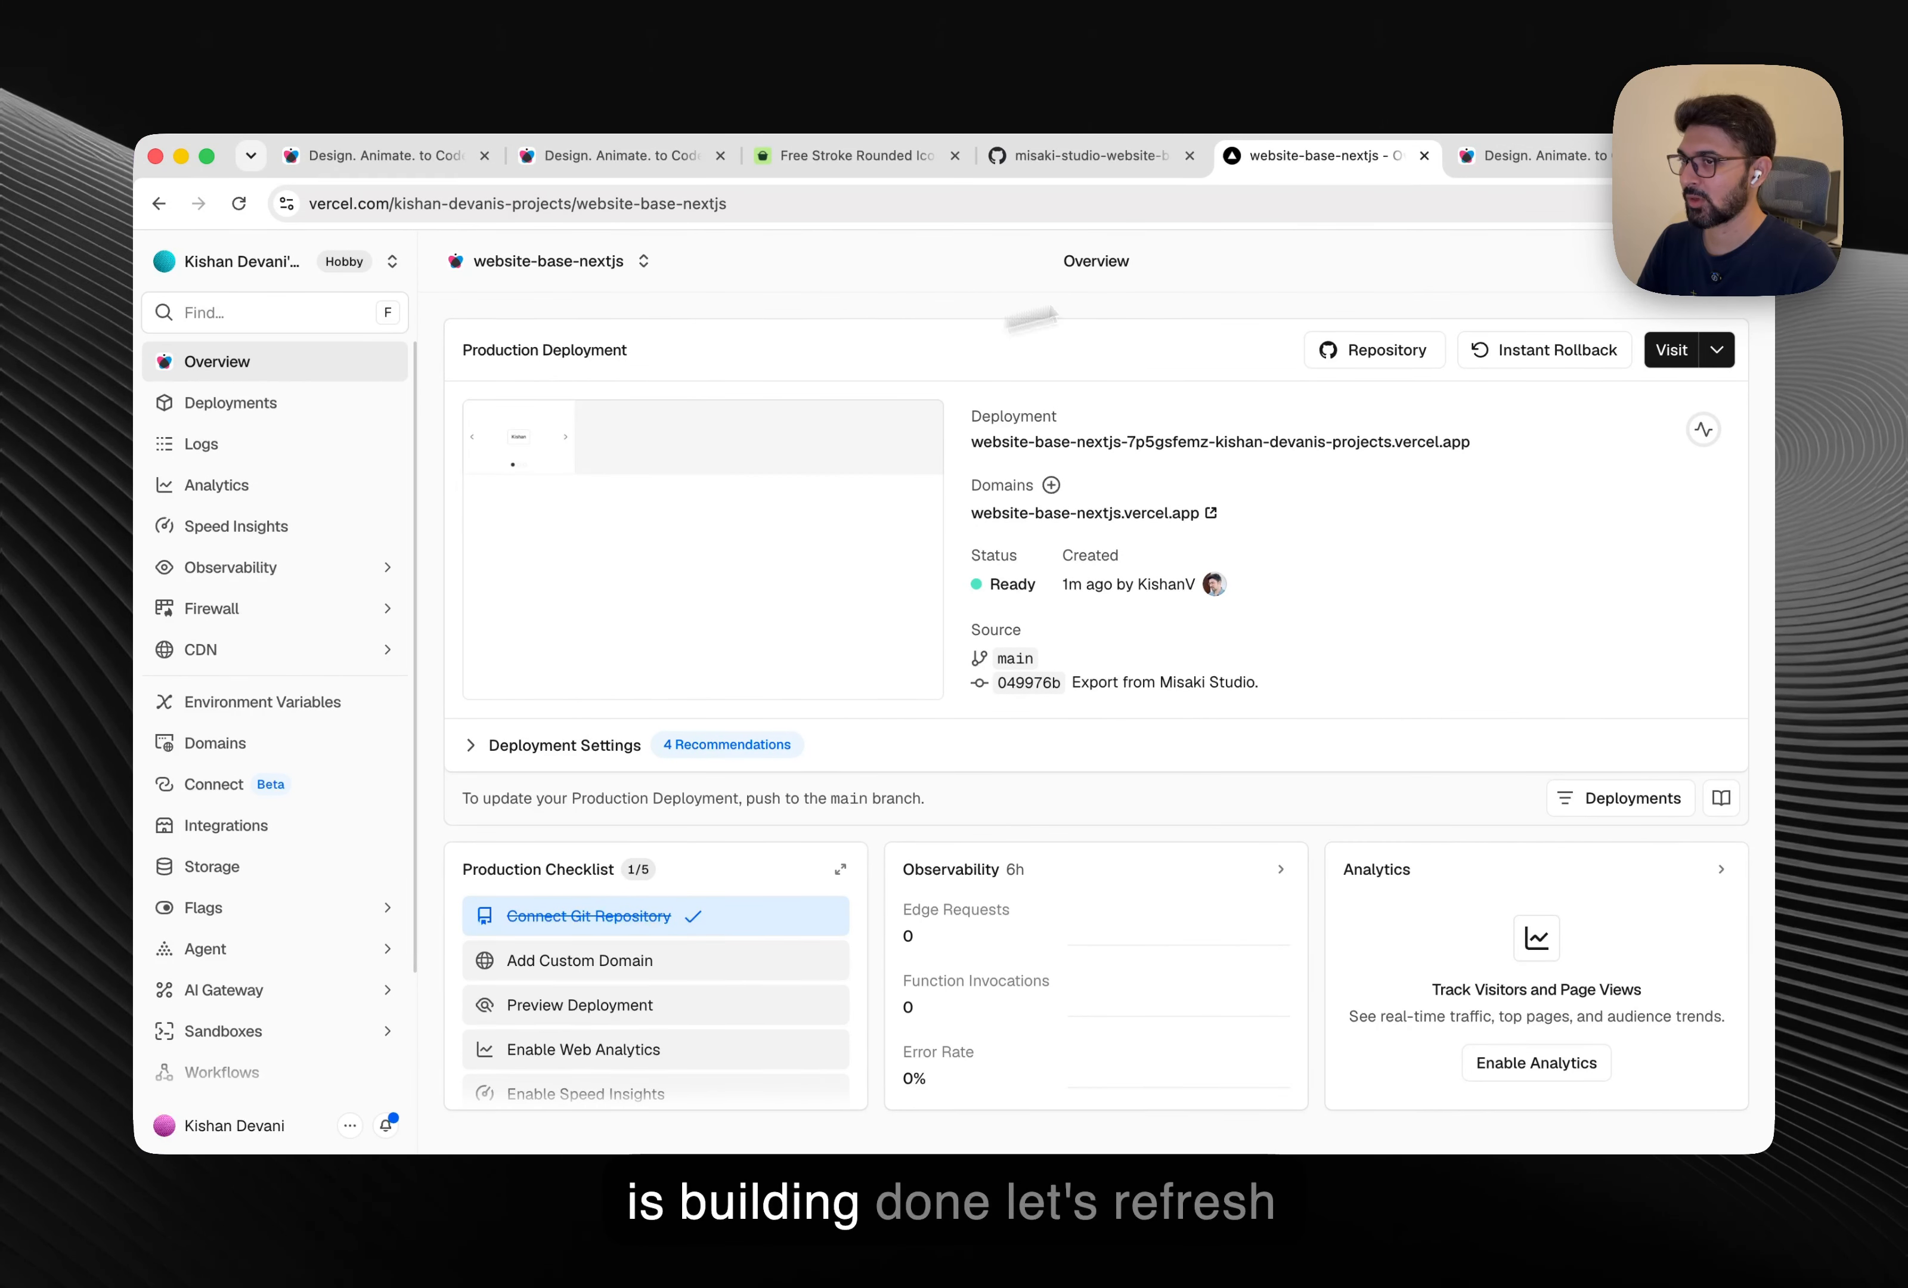
# Open the live deployed site and advance the centered slider to its second slide.
pyautogui.click(1501, 163)
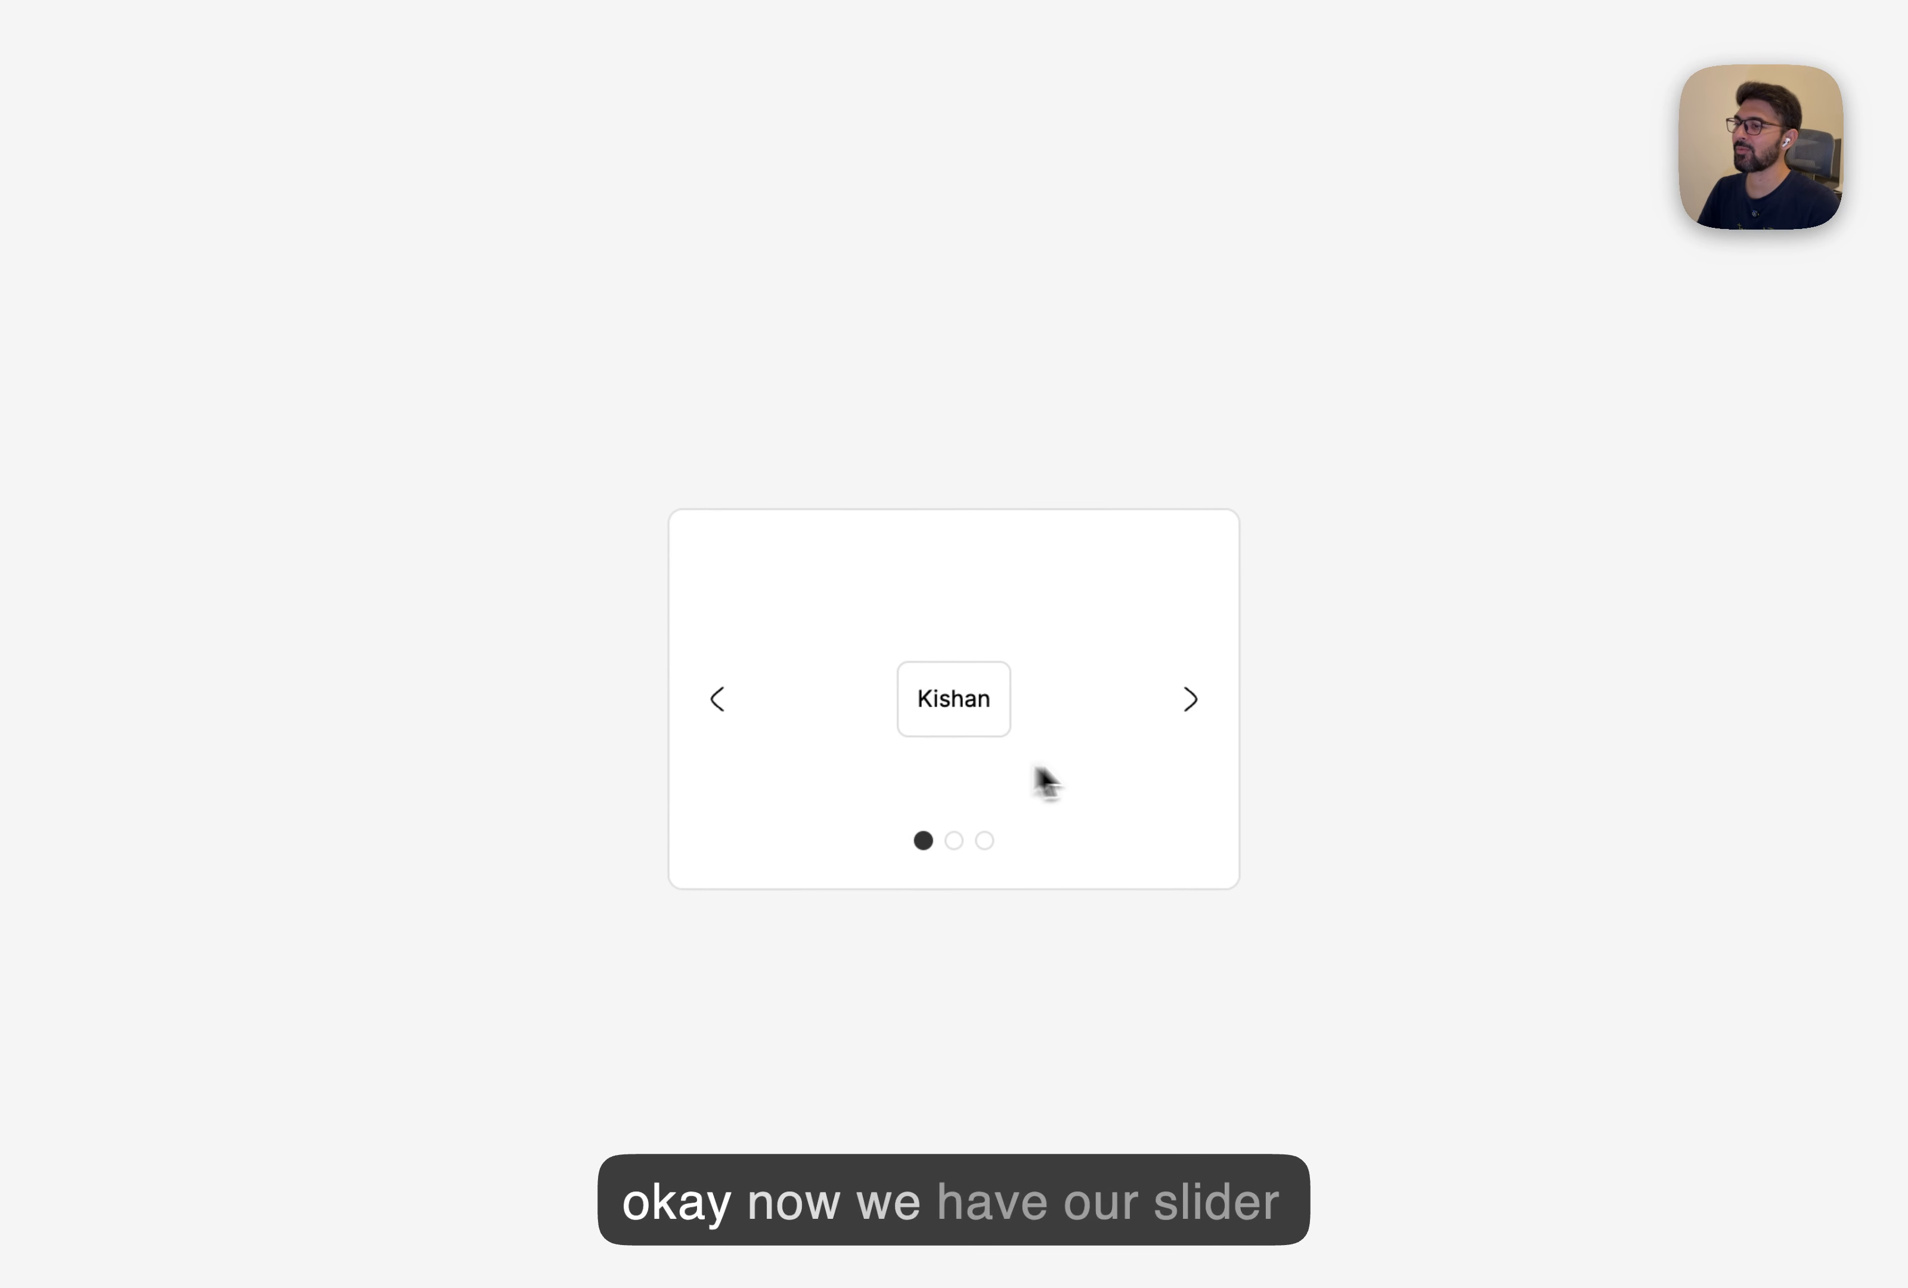
pyautogui.click(1192, 715)
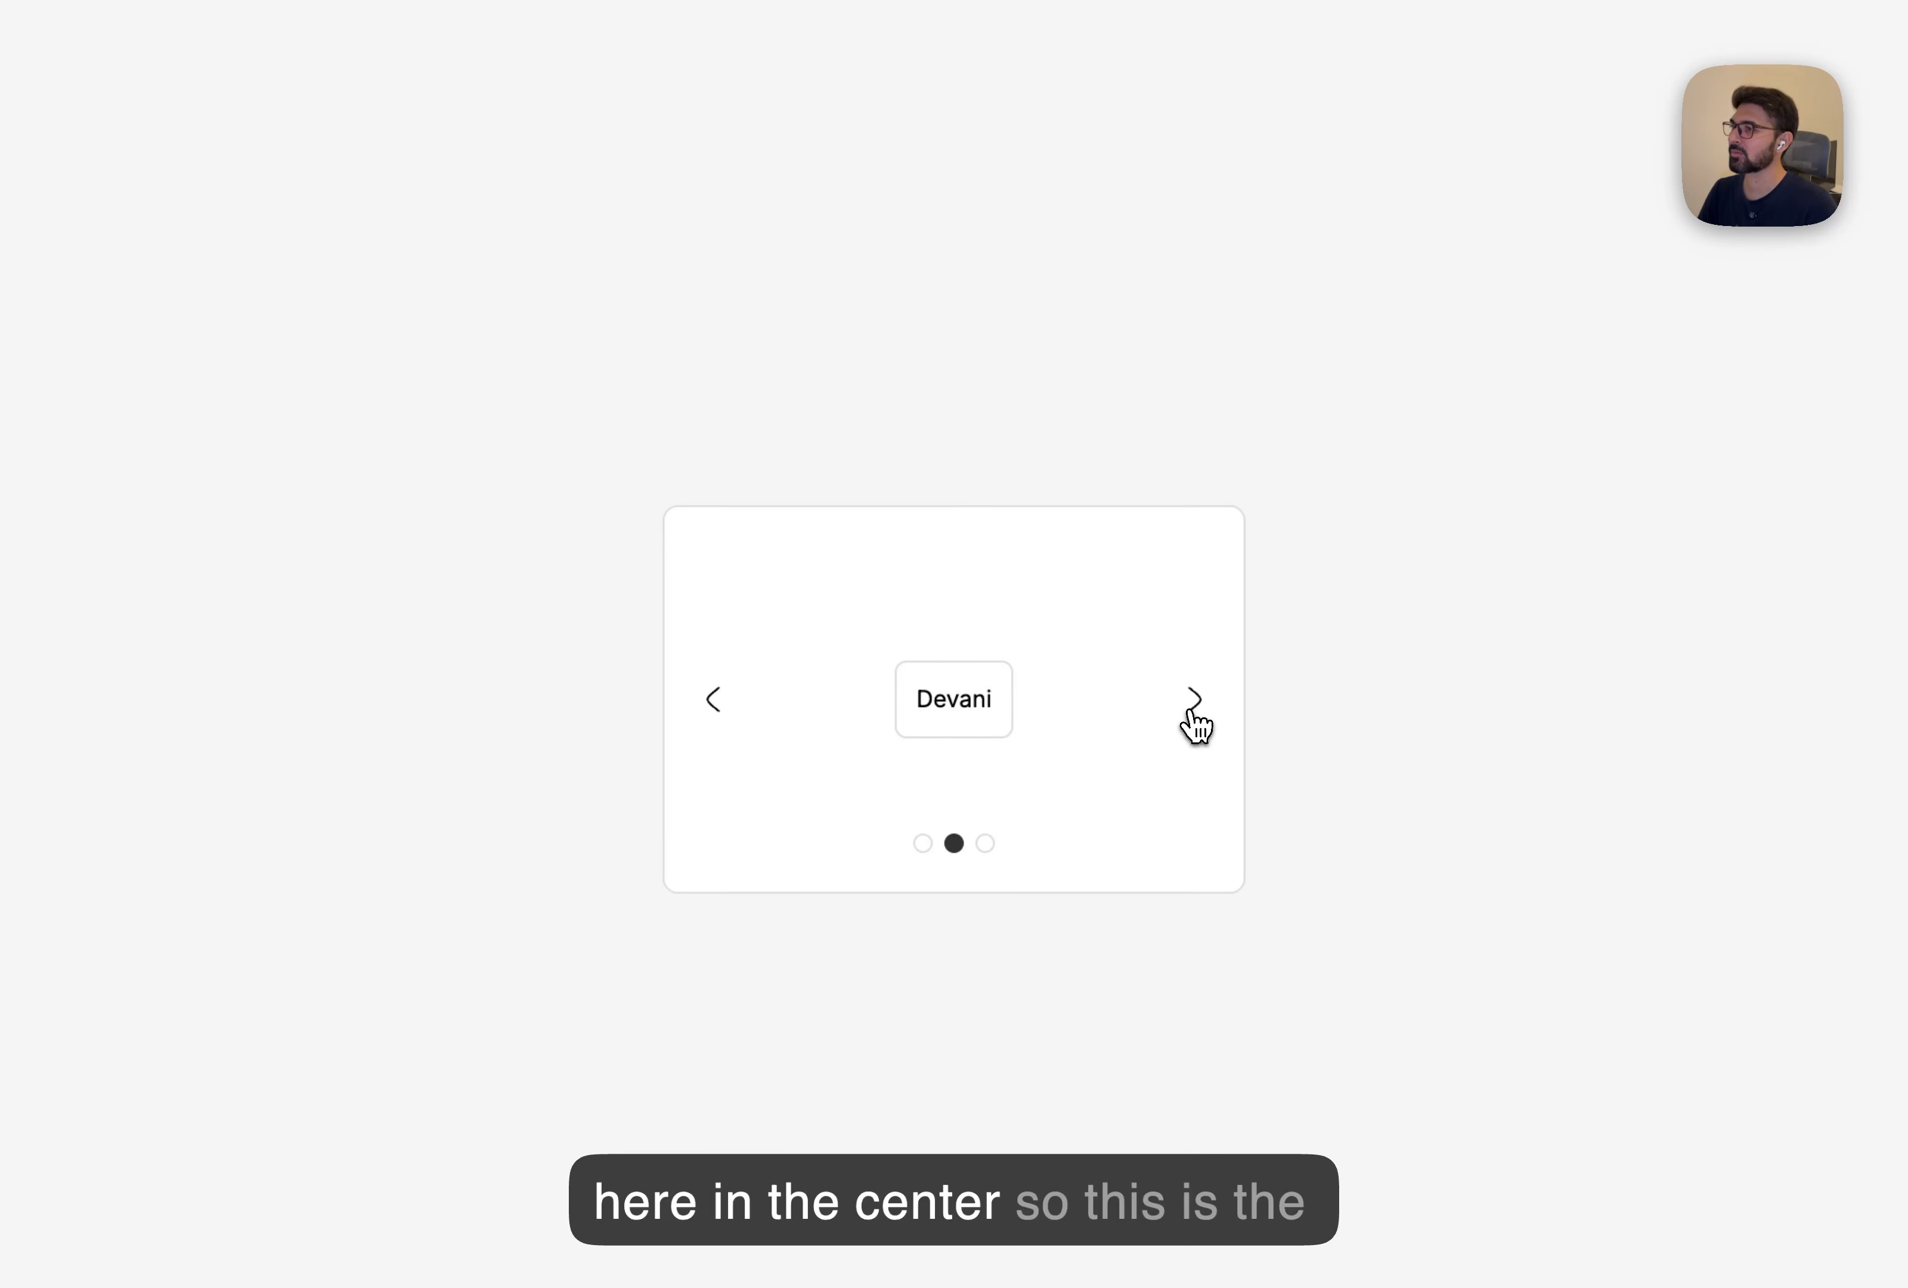